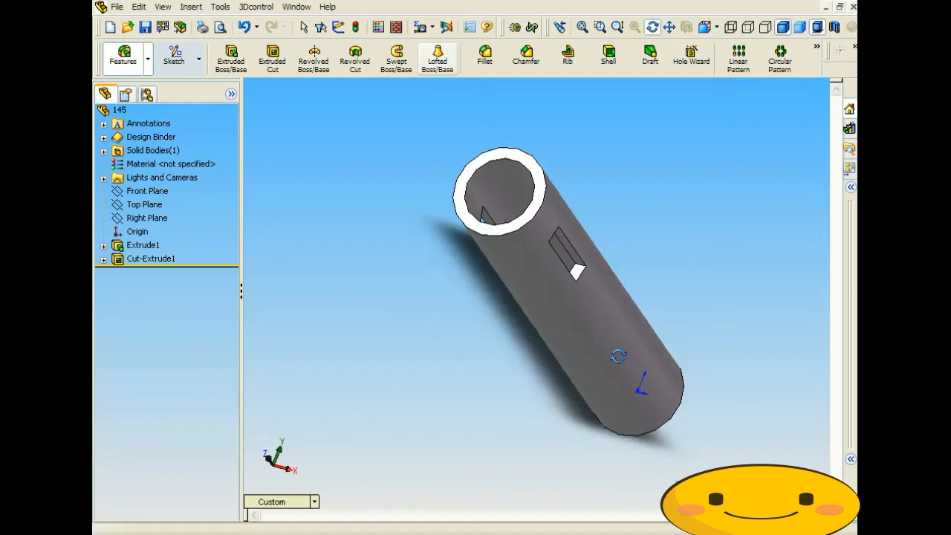
Step: Check the surface area of the slotted tube in its mass properties
{"action": "middle_click_drag", "start_coordinate": [531, 370], "coordinate": [438, 273]}
{"action": "key", "text": "Escape"}
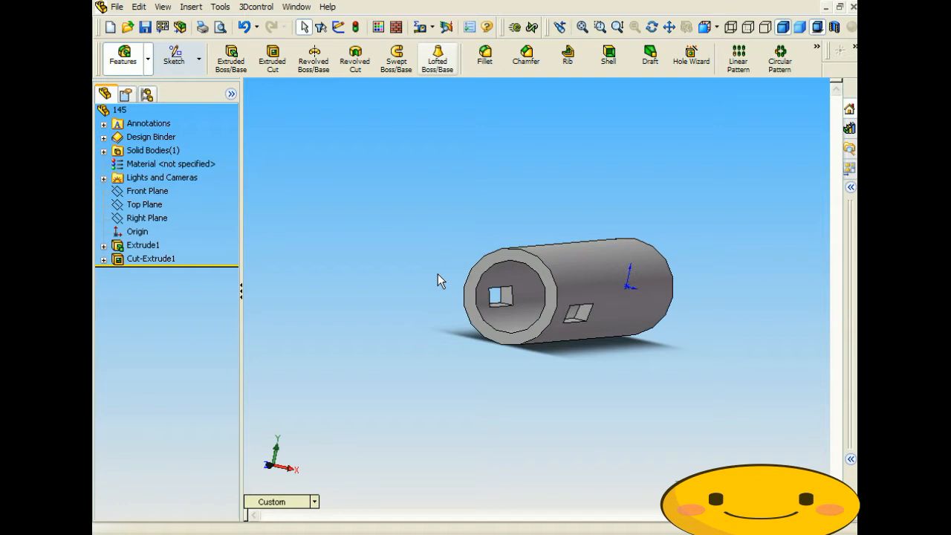
{"action": "mouse_move", "coordinate": [523, 251]}
{"action": "middle_mouse_down"}
{"action": "mouse_move", "coordinate": [418, 229]}
{"action": "mouse_move", "coordinate": [509, 238]}
{"action": "mouse_move", "coordinate": [511, 251]}
{"action": "middle_mouse_up"}
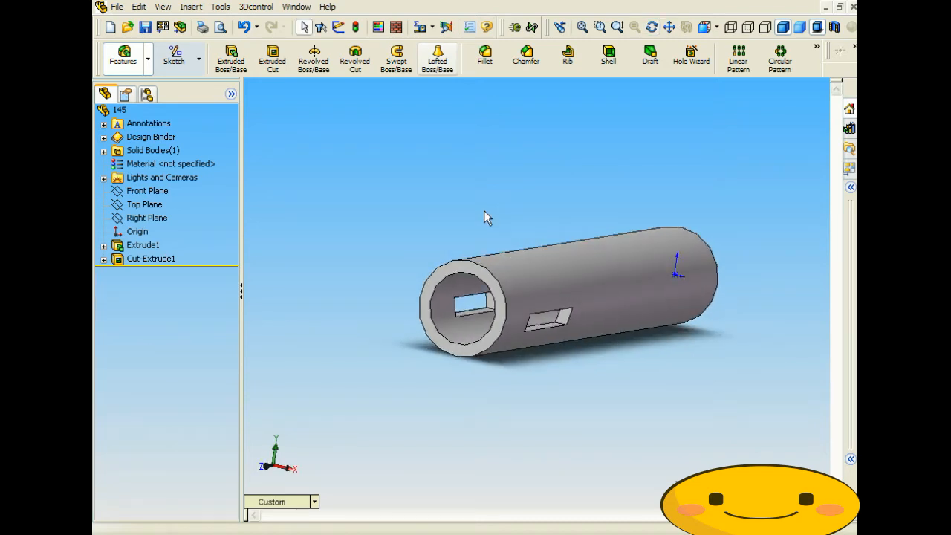
{"action": "mouse_move", "coordinate": [452, 232]}
{"action": "middle_mouse_down"}
{"action": "mouse_move", "coordinate": [574, 246]}
{"action": "mouse_move", "coordinate": [453, 243]}
{"action": "middle_mouse_up"}
{"action": "left_click", "coordinate": [432, 27]}
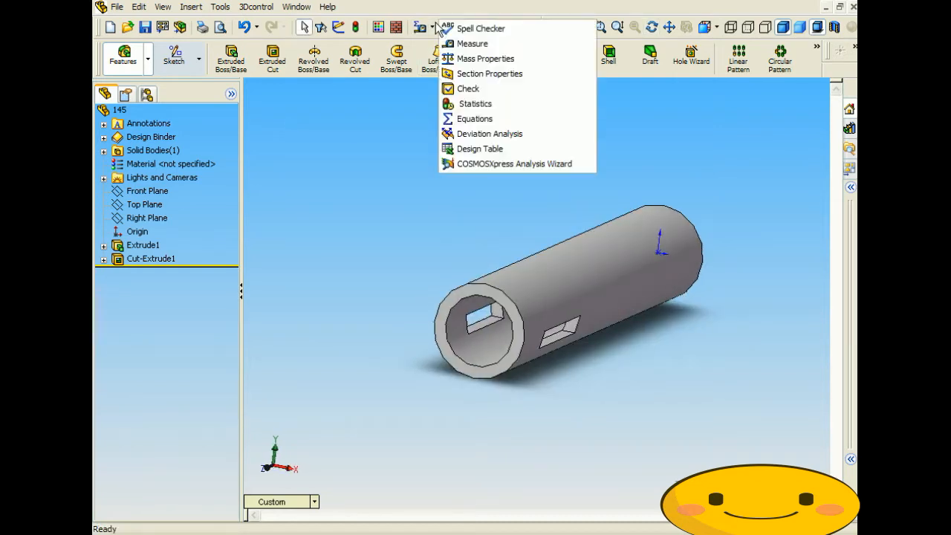
{"action": "left_click", "coordinate": [461, 59]}
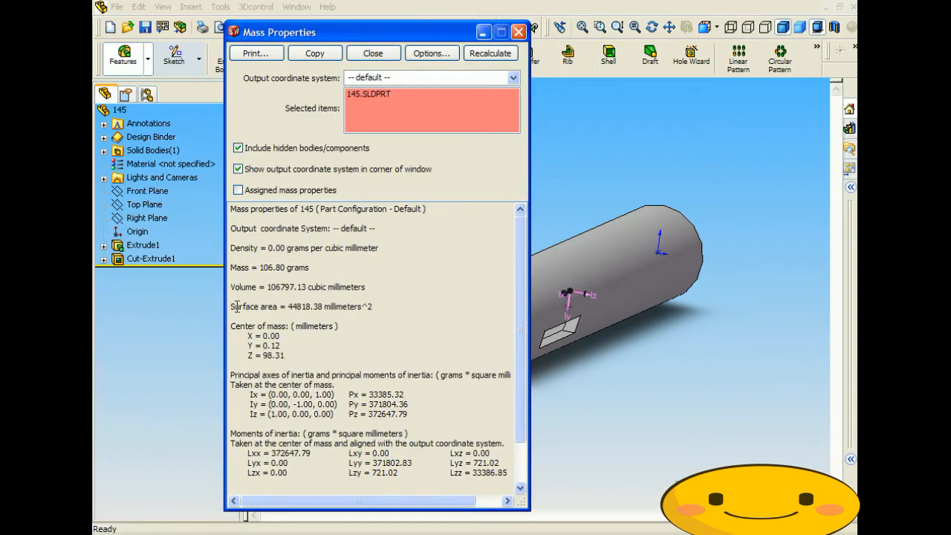
{"action": "left_click_drag", "start_coordinate": [231, 306], "coordinate": [376, 315]}
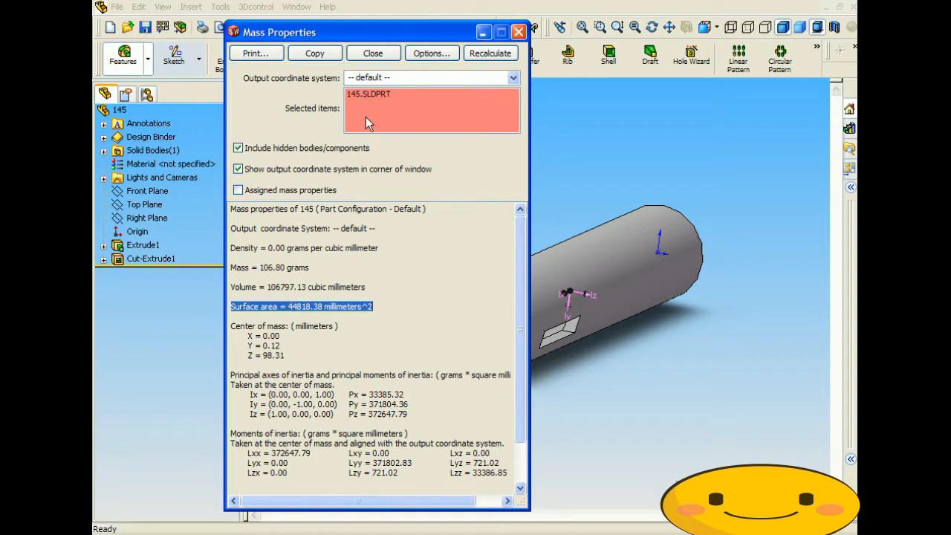
{"action": "left_click", "coordinate": [518, 32]}
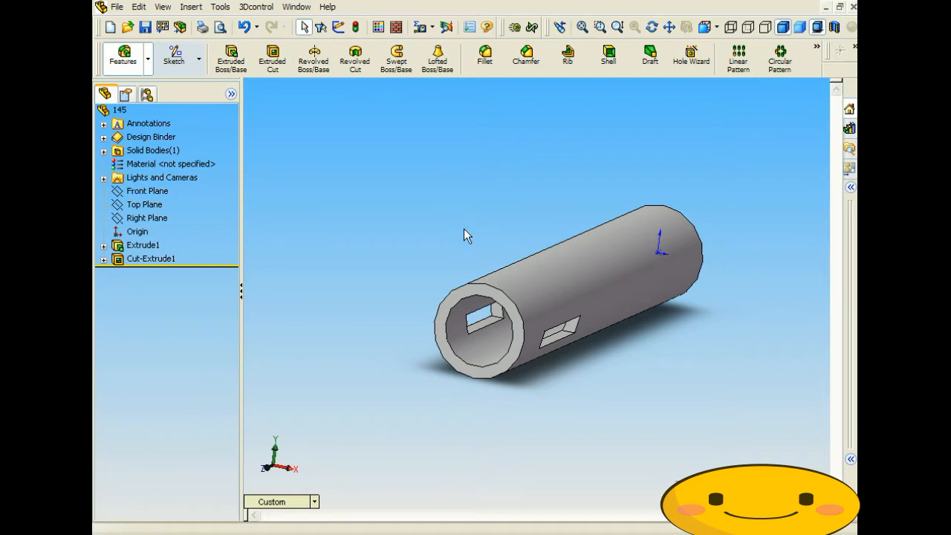
Step: Set up a constant-radius 2 mm fillet and select the four outer edges of the tube's rectangular slot
{"action": "middle_click_drag", "start_coordinate": [455, 250], "coordinate": [449, 237]}
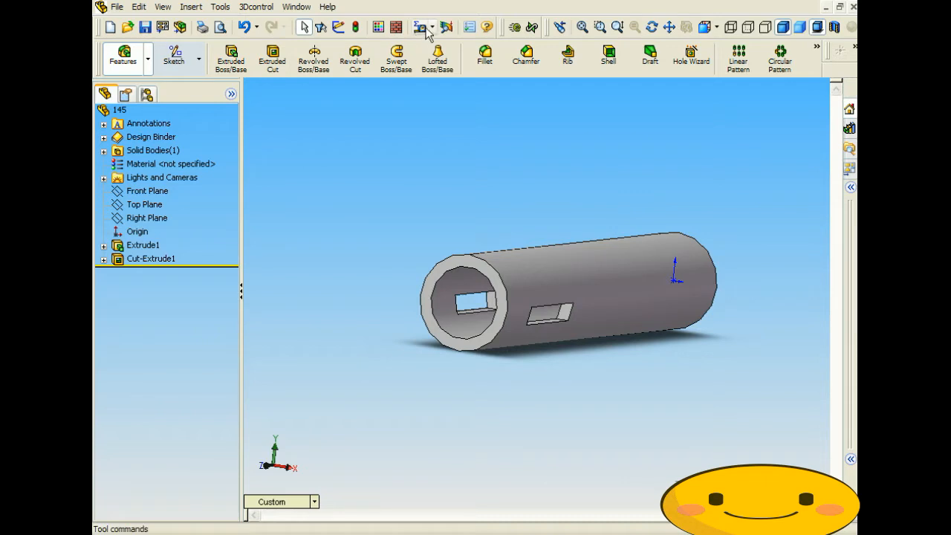
{"action": "middle_click_drag", "start_coordinate": [555, 332], "coordinate": [496, 277]}
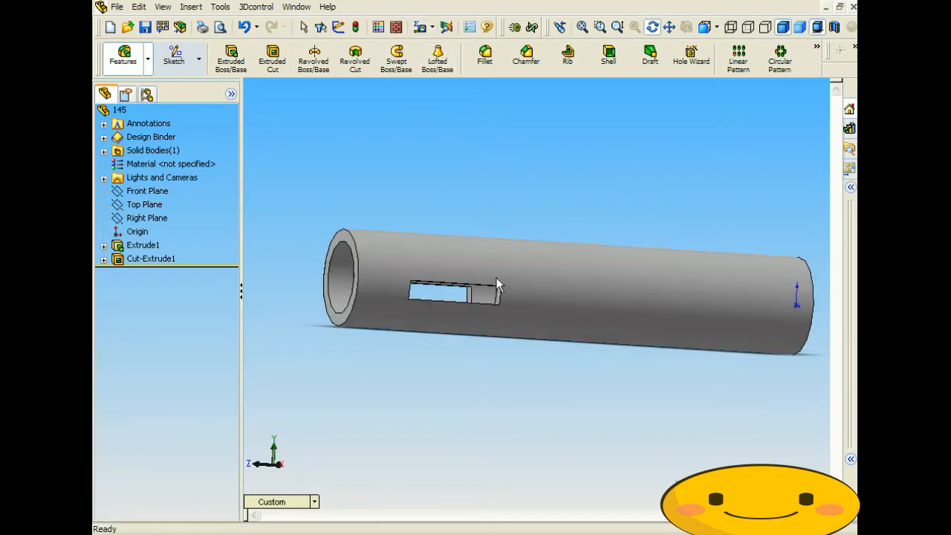
{"action": "scroll", "coordinate": [496, 277], "scroll_direction": "down", "scroll_amount": 4}
{"action": "middle_click_drag", "start_coordinate": [426, 281], "coordinate": [410, 266]}
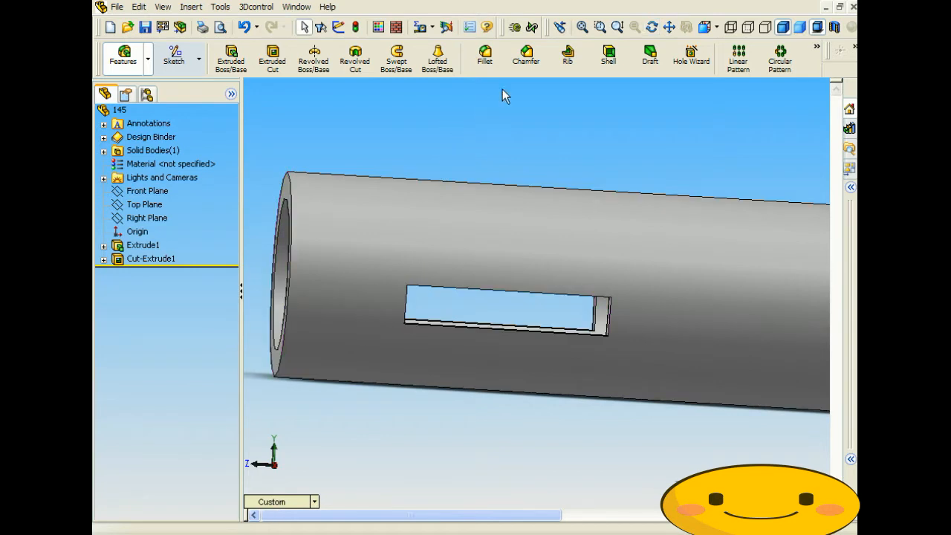
{"action": "left_click", "coordinate": [484, 56]}
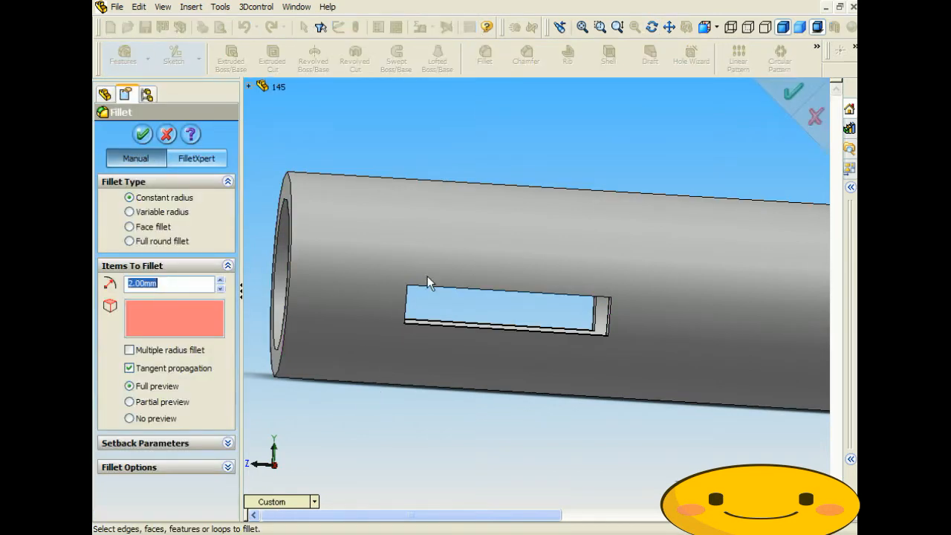
{"action": "left_click", "coordinate": [428, 287]}
{"action": "left_click", "coordinate": [423, 321]}
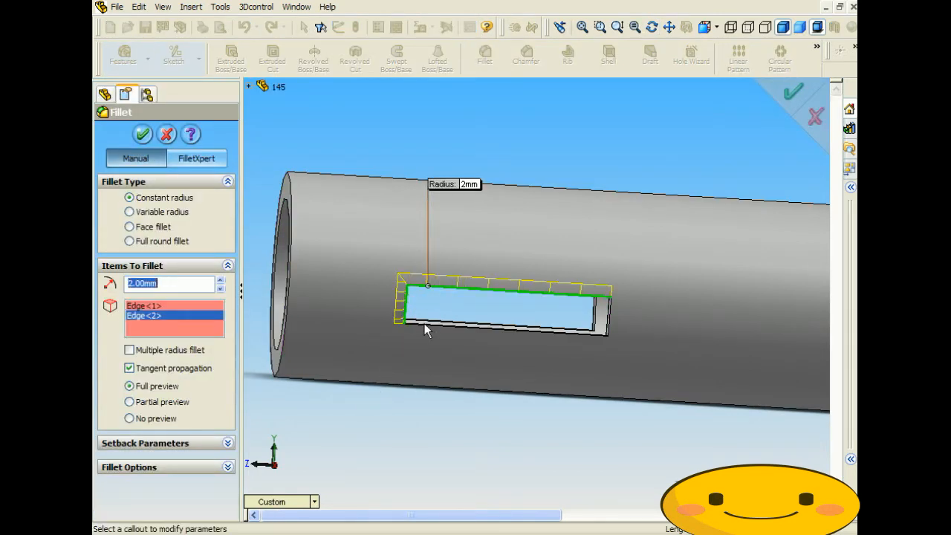
{"action": "left_click", "coordinate": [427, 330]}
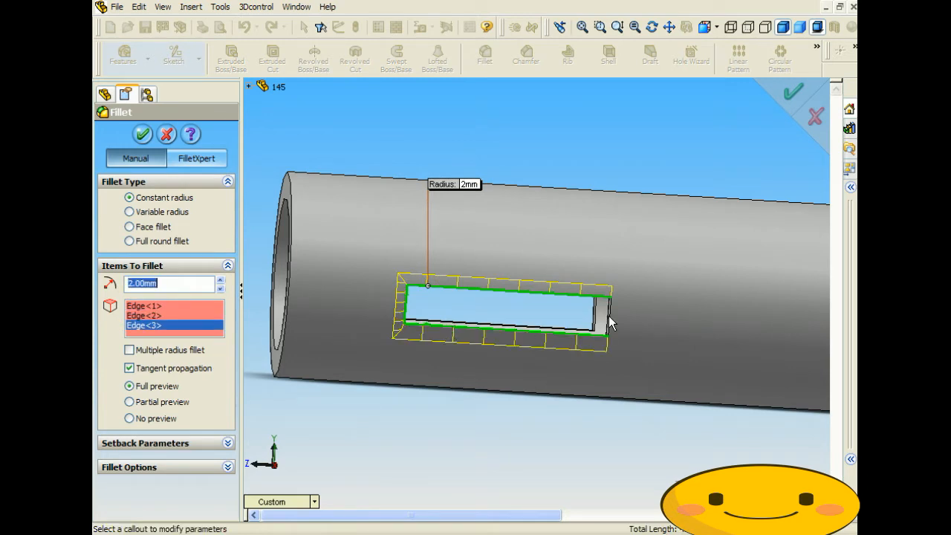
{"action": "left_click", "coordinate": [588, 319]}
Step: Add the four outer edges of the slot on the tube's opposite side and create the fillet
{"action": "middle_click_drag", "start_coordinate": [444, 290], "coordinate": [577, 303]}
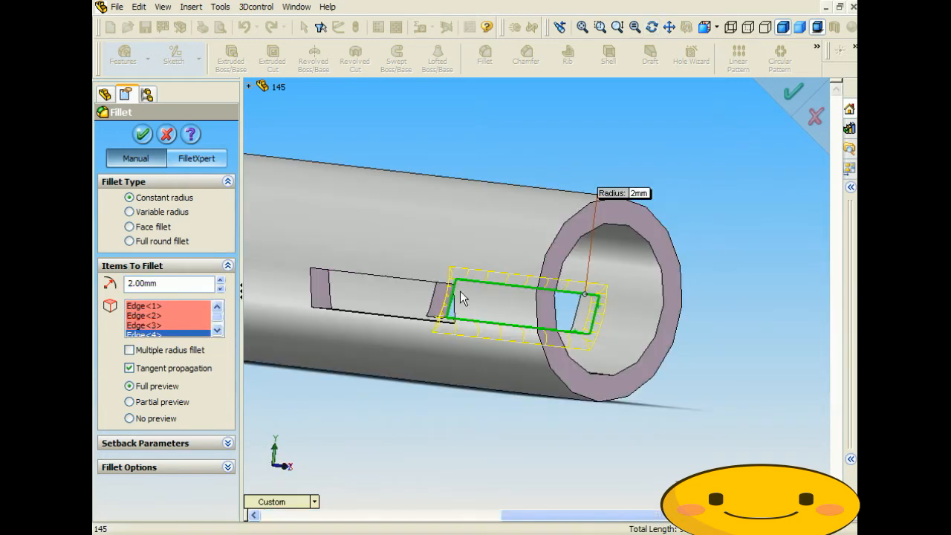
{"action": "left_click", "coordinate": [327, 276]}
{"action": "left_click", "coordinate": [334, 310]}
{"action": "left_click", "coordinate": [416, 316]}
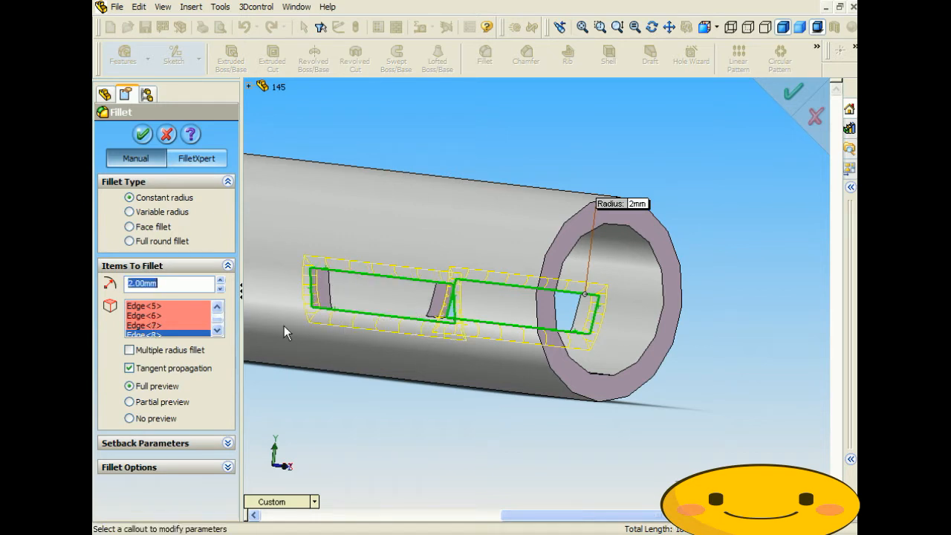
{"action": "left_click", "coordinate": [143, 134]}
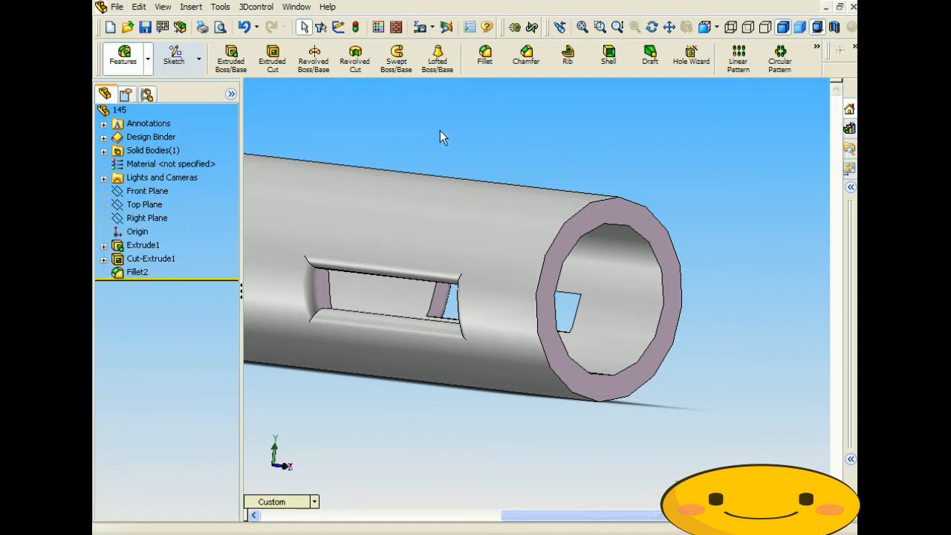
Step: Check the filleted tube's surface area again in its mass properties
{"action": "key", "text": "f"}
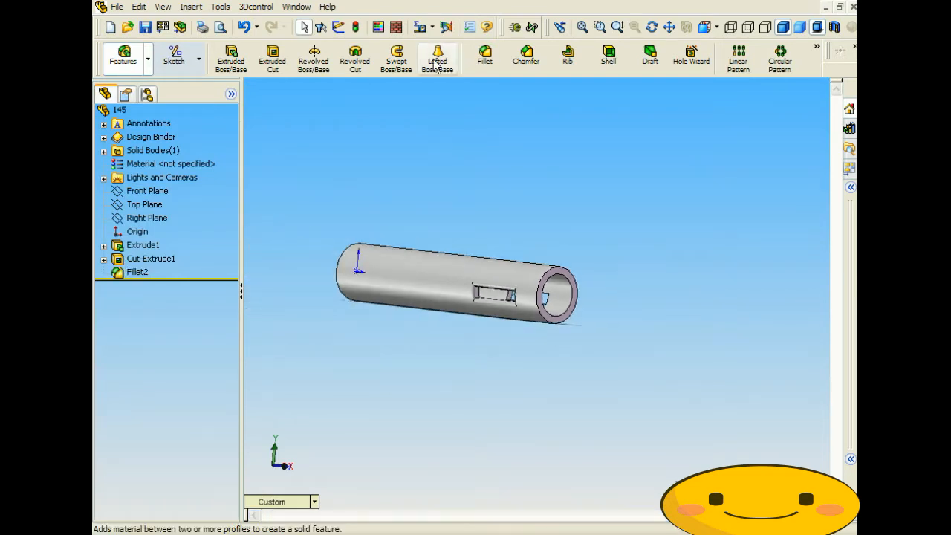
{"action": "left_click", "coordinate": [422, 27]}
{"action": "left_click", "coordinate": [464, 59]}
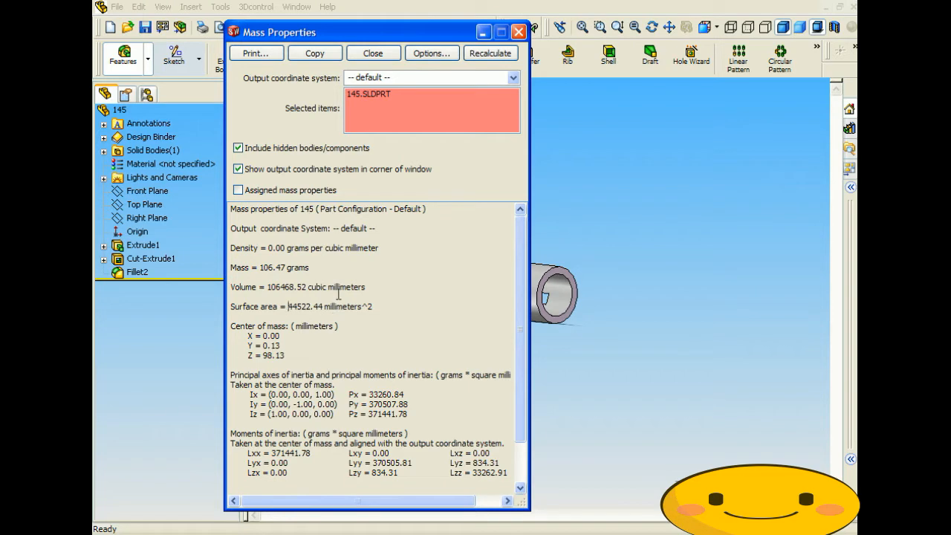
{"action": "left_click_drag", "start_coordinate": [449, 34], "coordinate": [790, 77]}
{"action": "middle_click_drag", "start_coordinate": [344, 195], "coordinate": [535, 269], "text": "ctrl"}
{"action": "scroll", "coordinate": [536, 324], "scroll_direction": "down", "scroll_amount": 2}
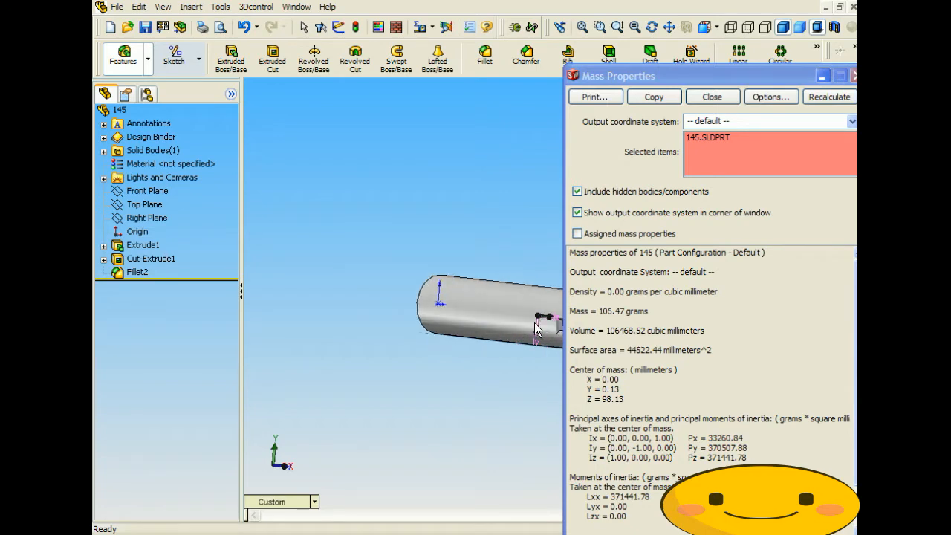
{"action": "left_click_drag", "start_coordinate": [612, 84], "coordinate": [184, 44]}
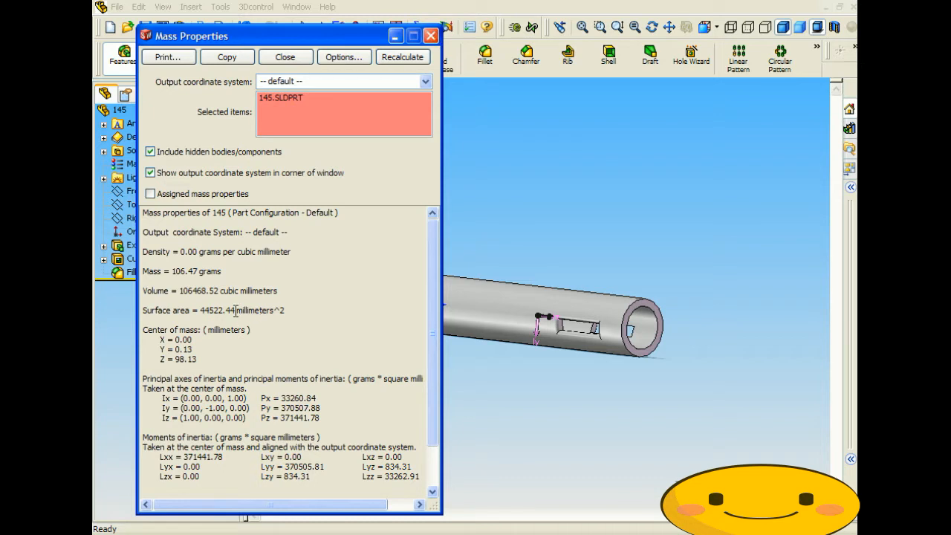
{"action": "left_click_drag", "start_coordinate": [236, 310], "coordinate": [292, 311]}
{"action": "left_click", "coordinate": [292, 312]}
{"action": "left_click", "coordinate": [430, 36]}
Step: Compare the IPS, CGS and MKS unit systems in the document's unit settings and keep MMGS (millimeter, gram, second)
{"action": "left_click", "coordinate": [220, 7]}
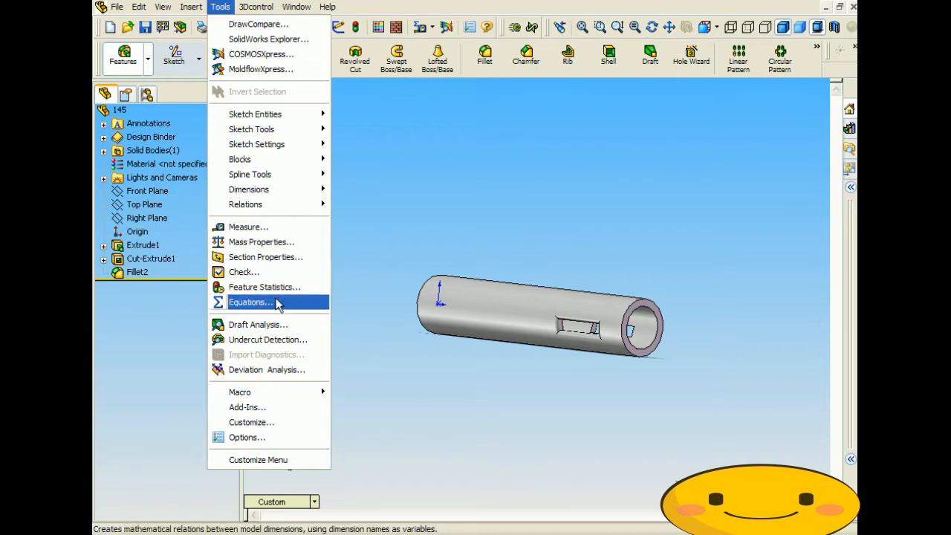
{"action": "left_click", "coordinate": [249, 436]}
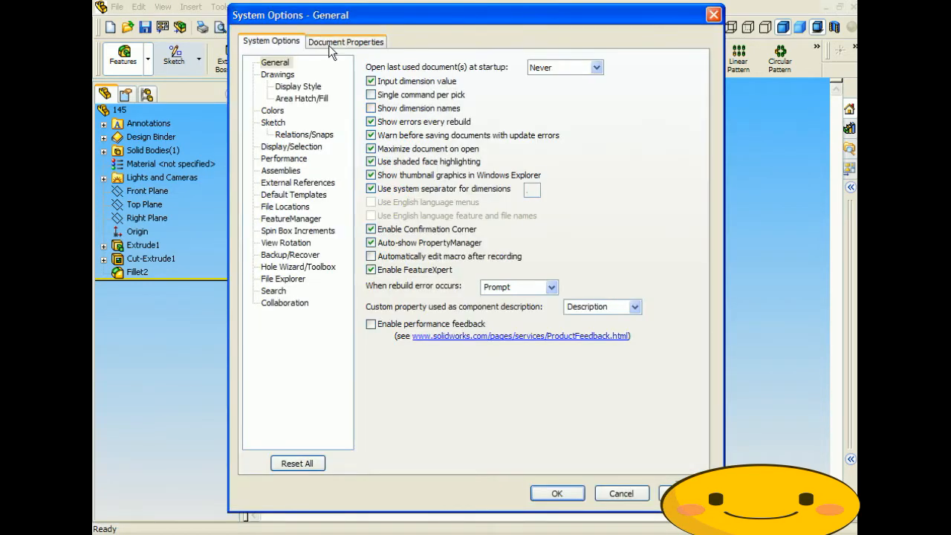
{"action": "left_click", "coordinate": [329, 43]}
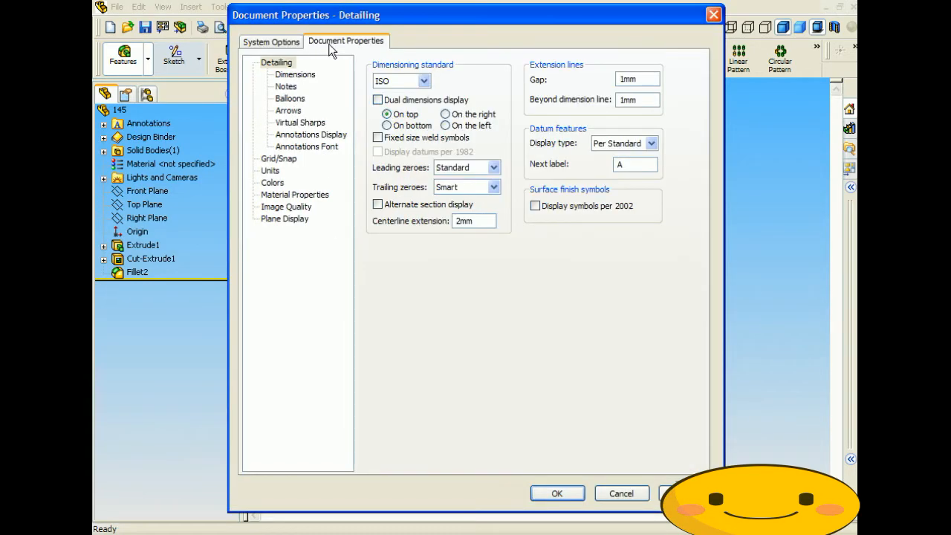
{"action": "left_click", "coordinate": [270, 170]}
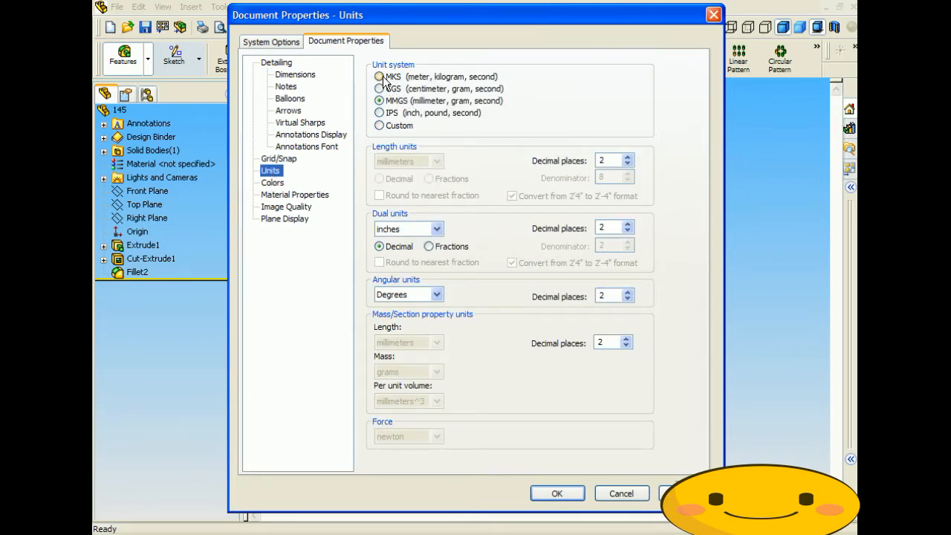
{"action": "left_click", "coordinate": [379, 113]}
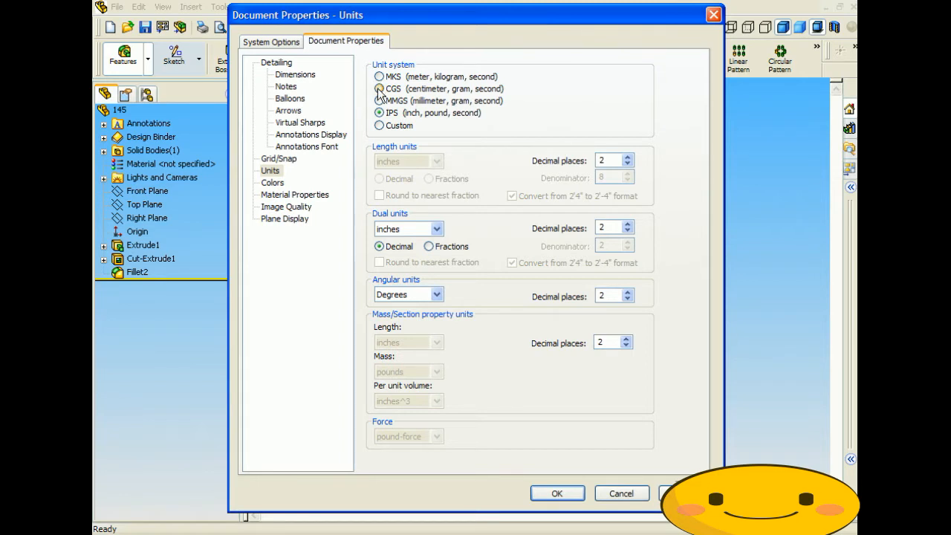
{"action": "left_click", "coordinate": [379, 88]}
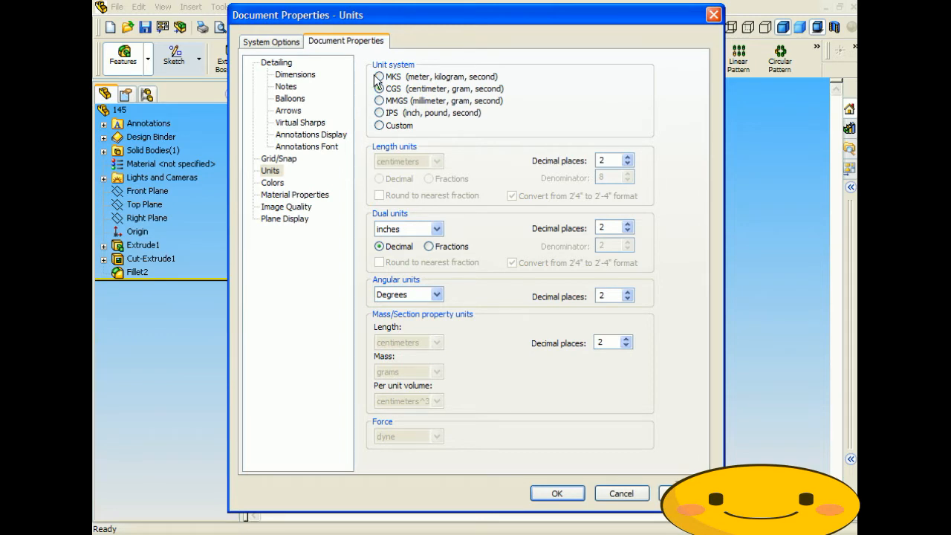
{"action": "left_click", "coordinate": [379, 100]}
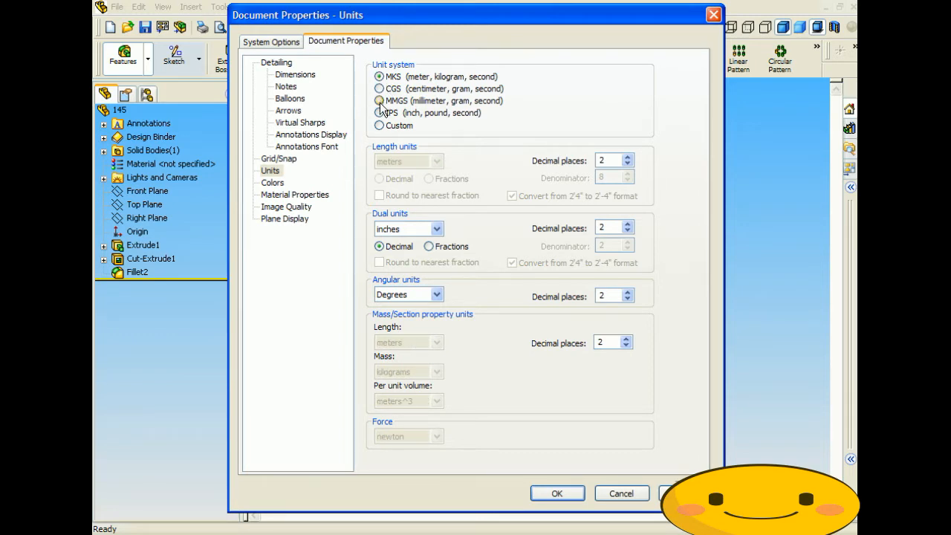
{"action": "left_click", "coordinate": [562, 493]}
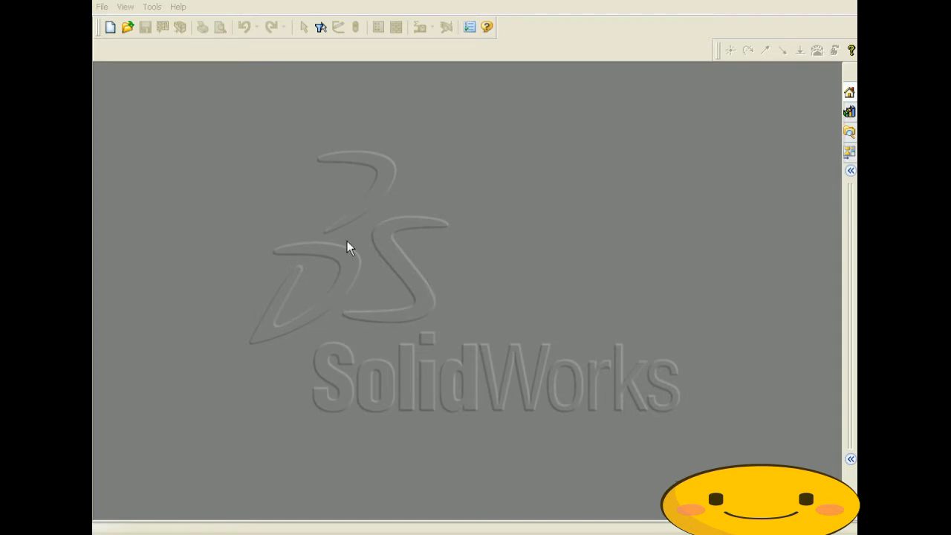
Step: Create a new part document
{"action": "left_click", "coordinate": [102, 7]}
{"action": "left_click", "coordinate": [119, 23]}
{"action": "left_click", "coordinate": [301, 167]}
{"action": "left_click", "coordinate": [525, 386]}
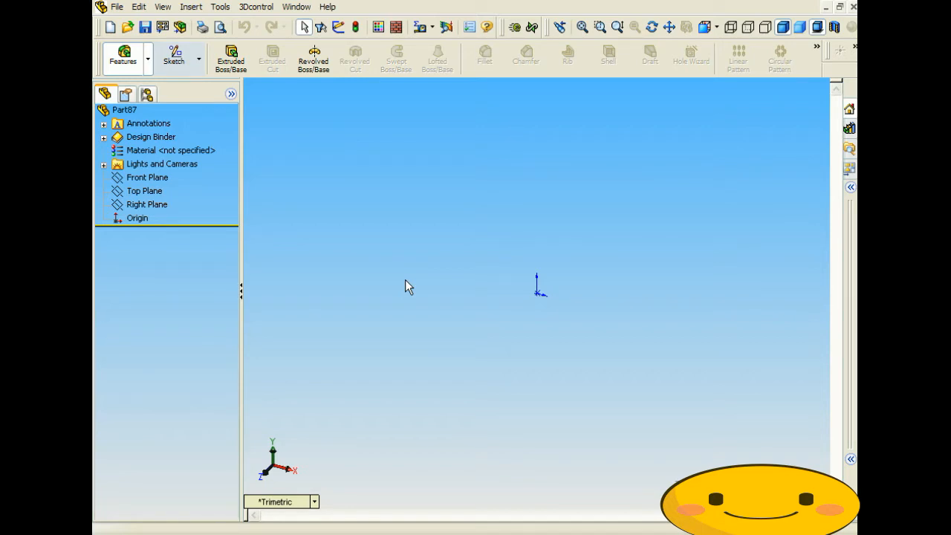
Step: Sketch a rectangle about 46.5 mm high on the Front Plane, with its lower-left corner at the origin
{"action": "left_click", "coordinate": [177, 64]}
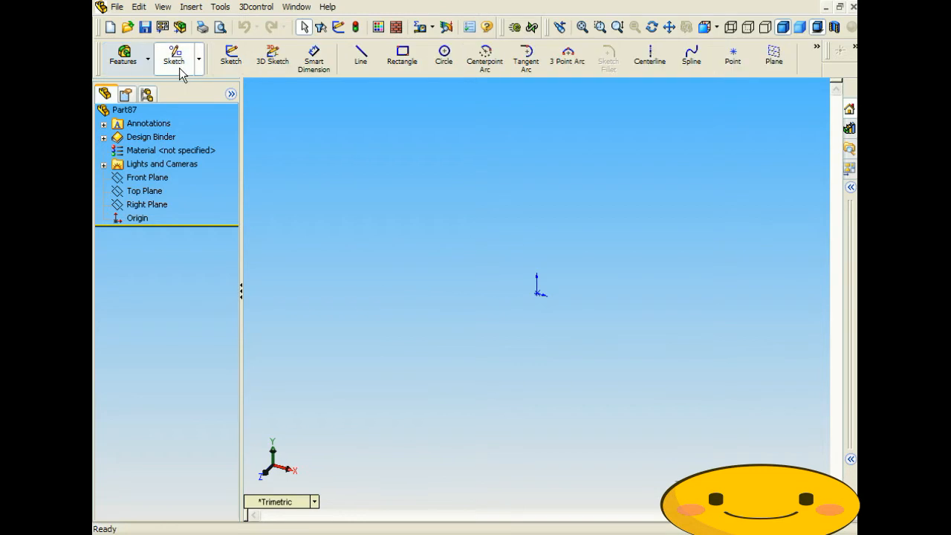
{"action": "left_click", "coordinate": [396, 60]}
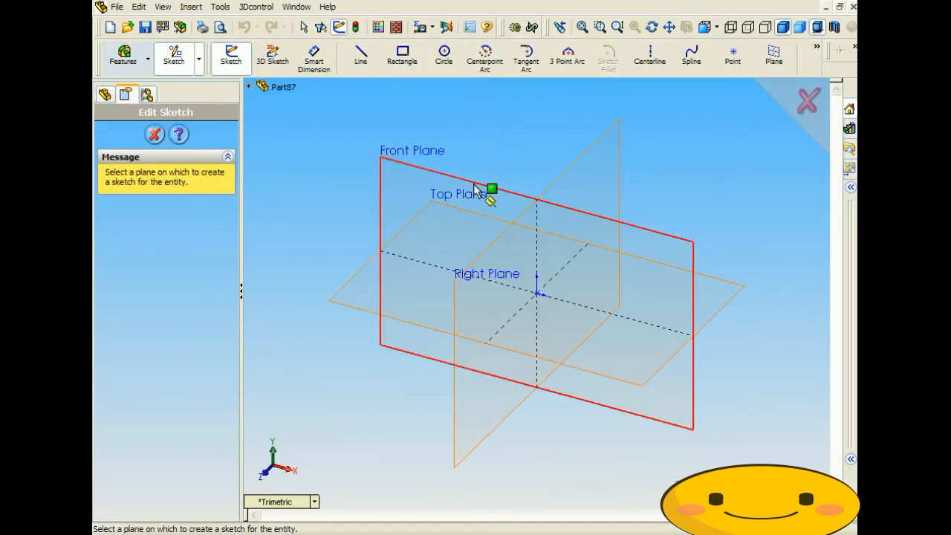
{"action": "left_click", "coordinate": [483, 191]}
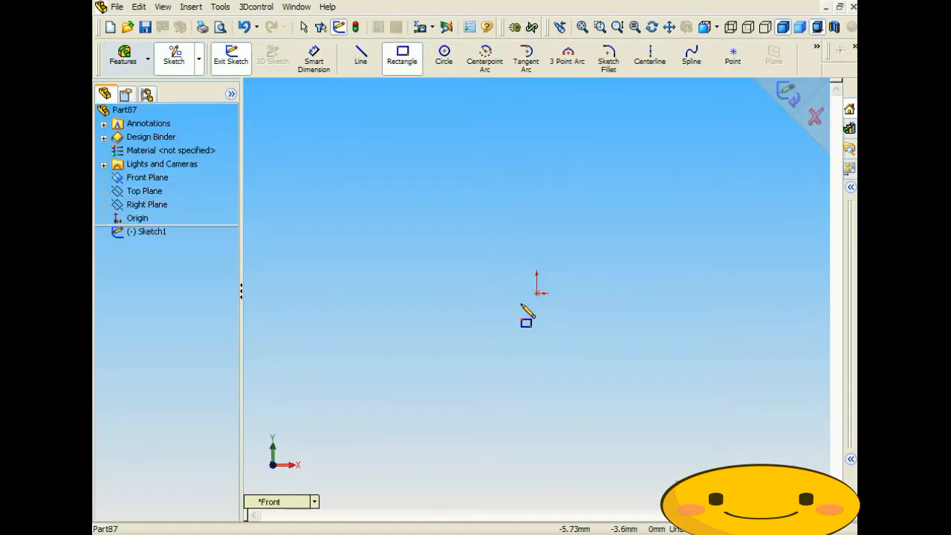
{"action": "mouse_move", "coordinate": [537, 293]}
{"action": "left_mouse_down"}
{"action": "mouse_move", "coordinate": [702, 236]}
{"action": "mouse_move", "coordinate": [705, 187]}
{"action": "mouse_move", "coordinate": [691, 162]}
{"action": "left_mouse_up"}
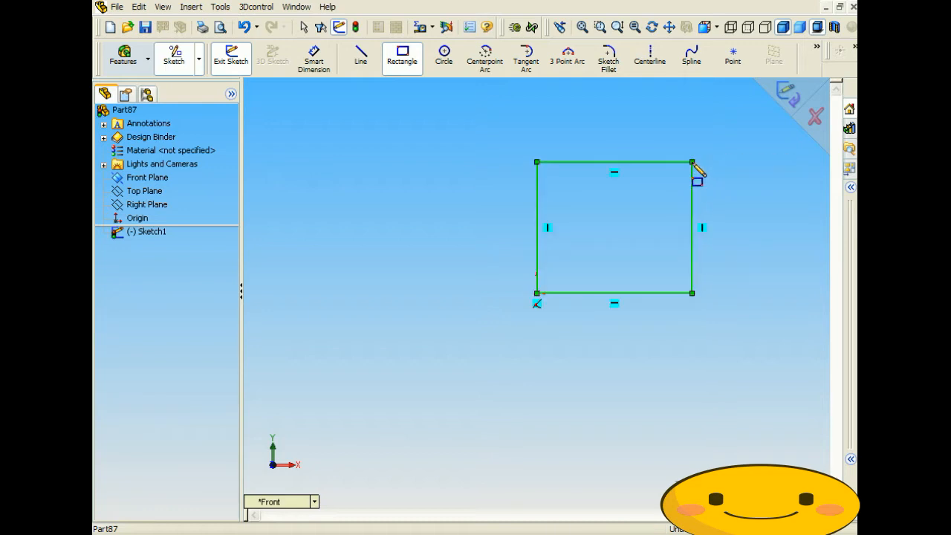
Step: Dimension the rectangle's left vertical side to 50 mm
{"action": "left_click", "coordinate": [316, 66]}
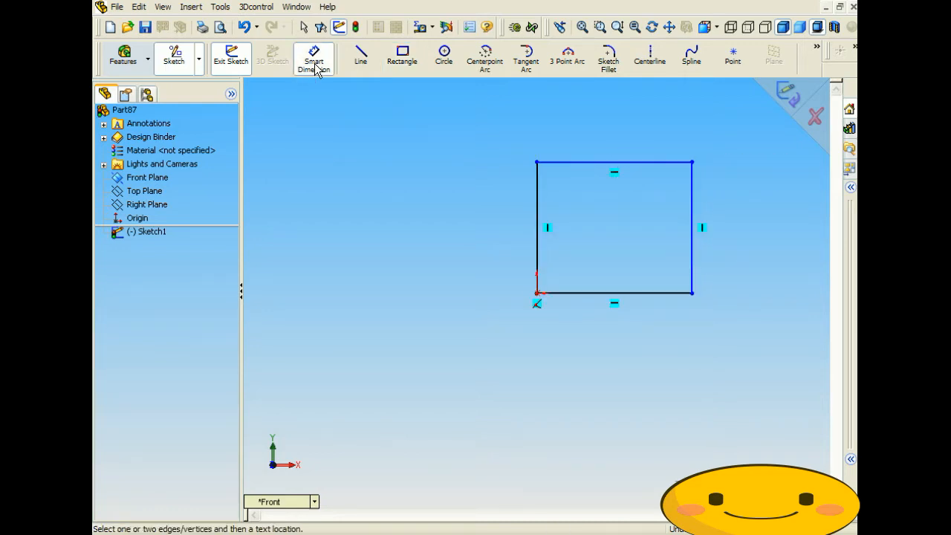
{"action": "left_click", "coordinate": [538, 193]}
{"action": "left_click", "coordinate": [437, 220]}
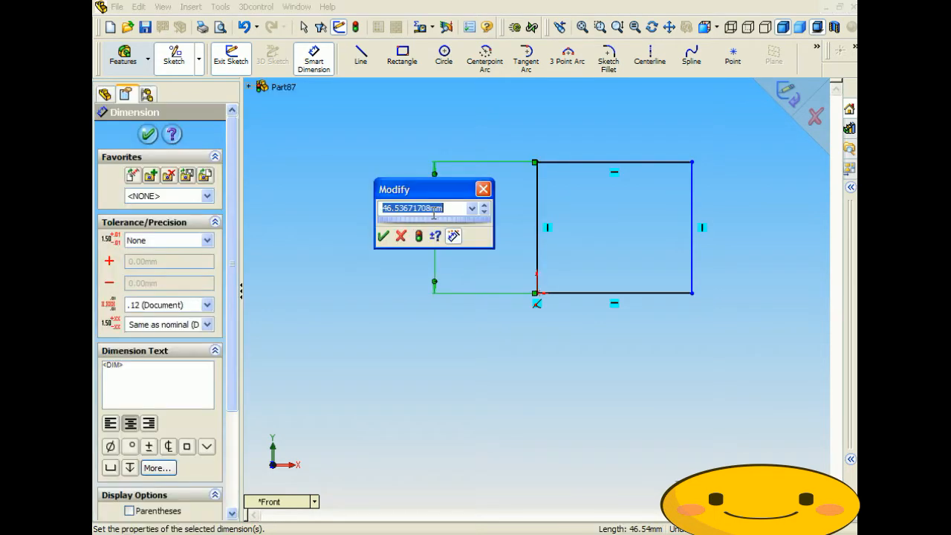
{"action": "type", "text": "50"}
{"action": "key", "text": "Return"}
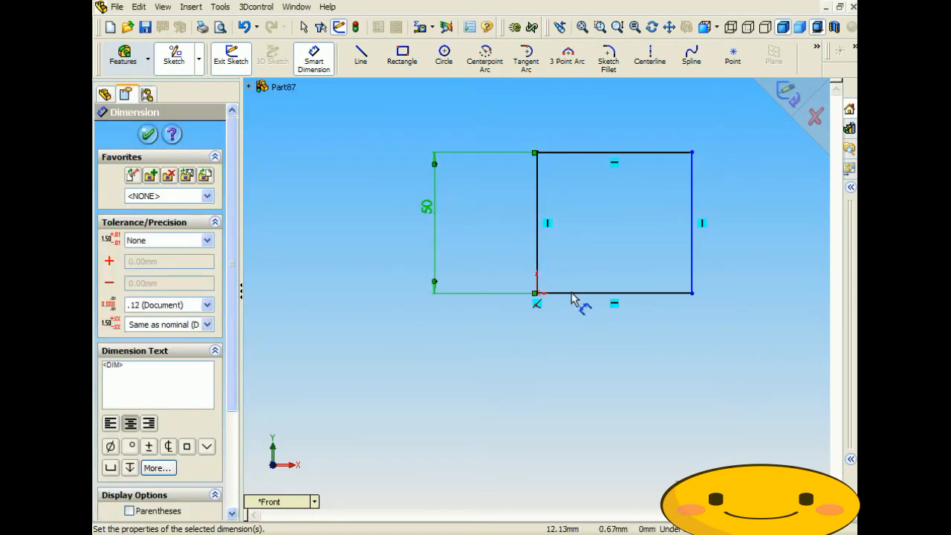
Step: Dimension the rectangle's bottom horizontal side to 50 mm
{"action": "left_click", "coordinate": [578, 293]}
{"action": "left_click", "coordinate": [583, 338]}
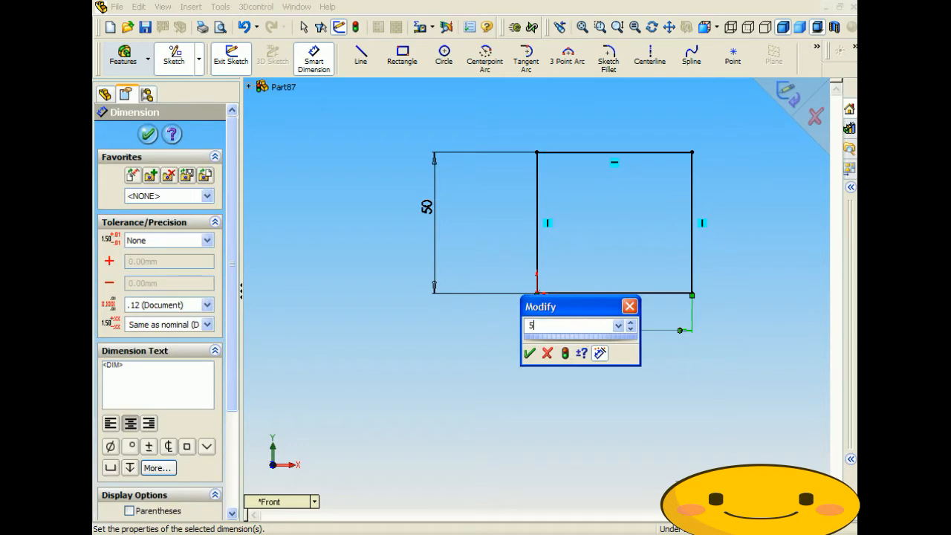
{"action": "type", "text": "50"}
{"action": "key", "text": "Return"}
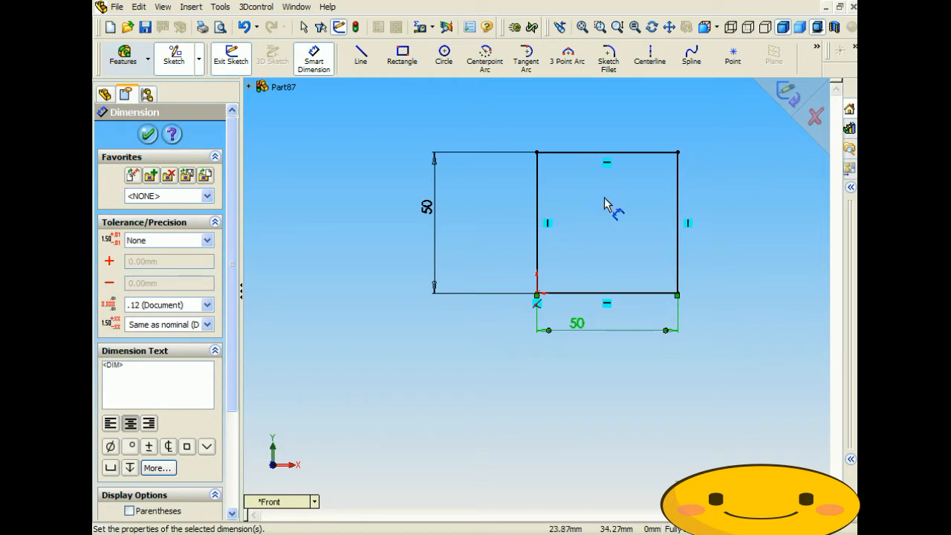
Step: Extrude the square profile 50 mm as a blind boss to form a cube
{"action": "left_click", "coordinate": [124, 56]}
{"action": "left_click", "coordinate": [230, 60]}
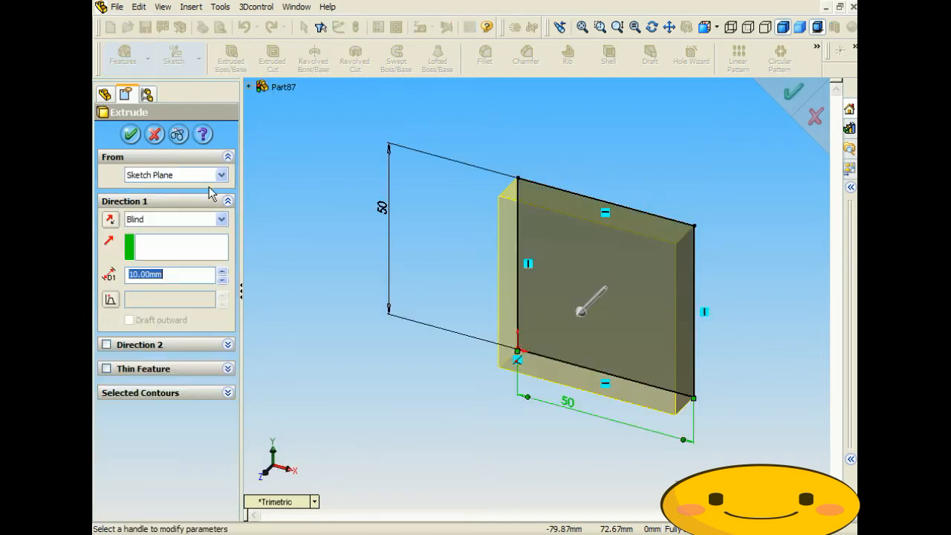
{"action": "type", "text": "50"}
{"action": "key", "text": "Return"}
{"action": "left_click", "coordinate": [130, 133]}
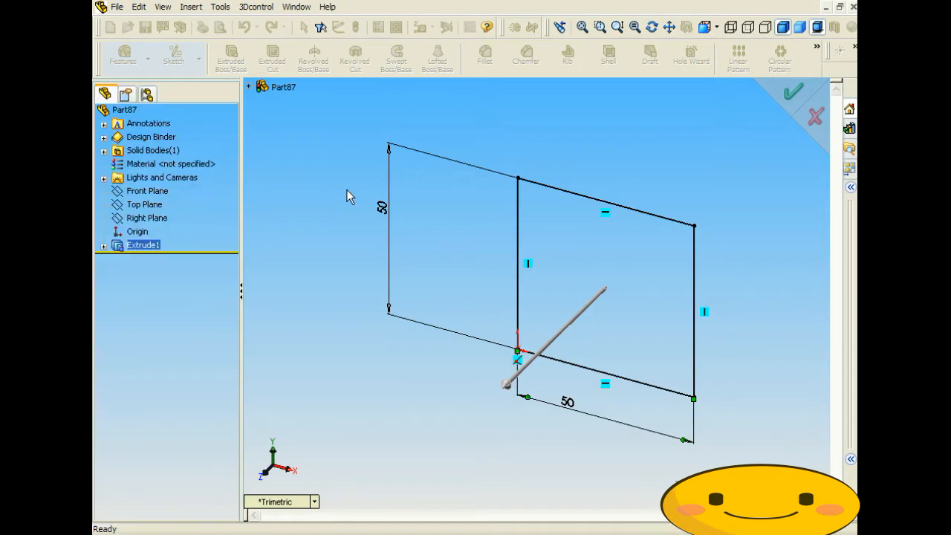
Step: Calculate the cube's mass properties and move the results window clear of the model
{"action": "mouse_move", "coordinate": [394, 209]}
{"action": "middle_mouse_down"}
{"action": "mouse_move", "coordinate": [482, 163]}
{"action": "mouse_move", "coordinate": [389, 161]}
{"action": "mouse_move", "coordinate": [379, 170]}
{"action": "mouse_move", "coordinate": [670, 212]}
{"action": "middle_mouse_up"}
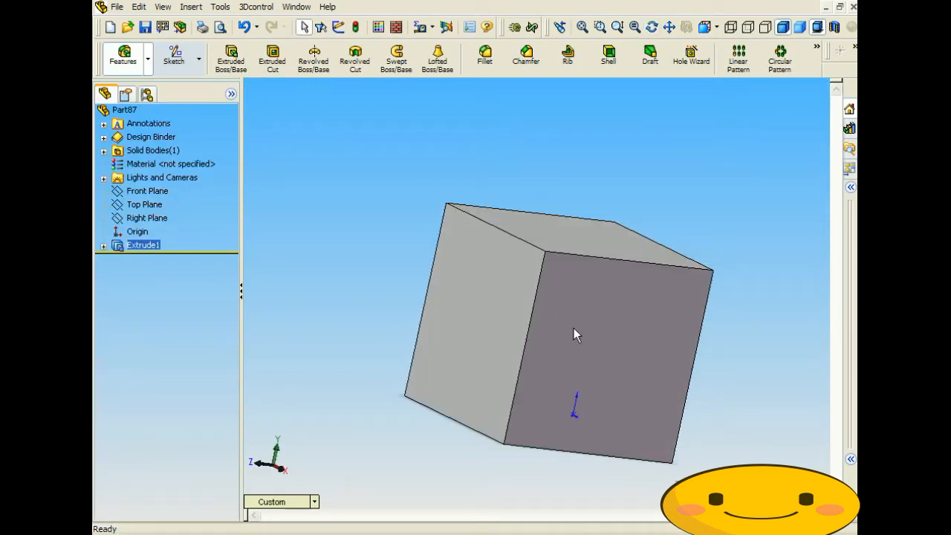
{"action": "middle_click_drag", "start_coordinate": [574, 328], "coordinate": [670, 332]}
{"action": "middle_click_drag", "start_coordinate": [480, 310], "coordinate": [417, 268]}
{"action": "scroll", "coordinate": [416, 268], "scroll_direction": "up", "scroll_amount": 2}
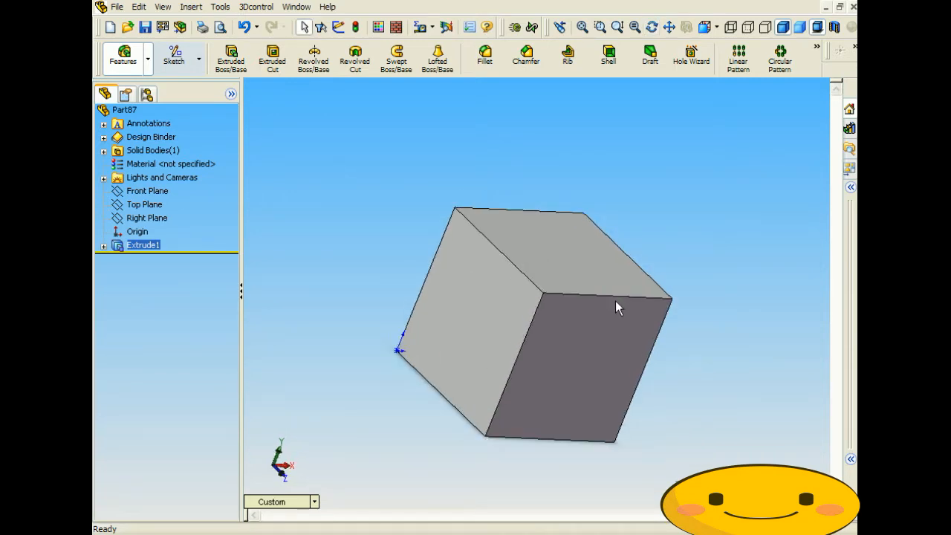
{"action": "left_click", "coordinate": [434, 29]}
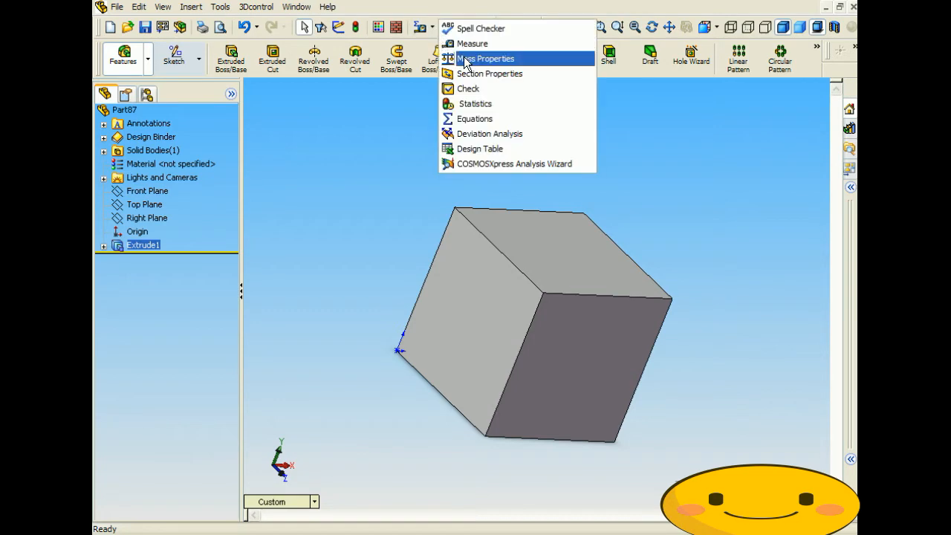
{"action": "left_click", "coordinate": [466, 60]}
{"action": "left_click_drag", "start_coordinate": [273, 145], "coordinate": [258, 0]}
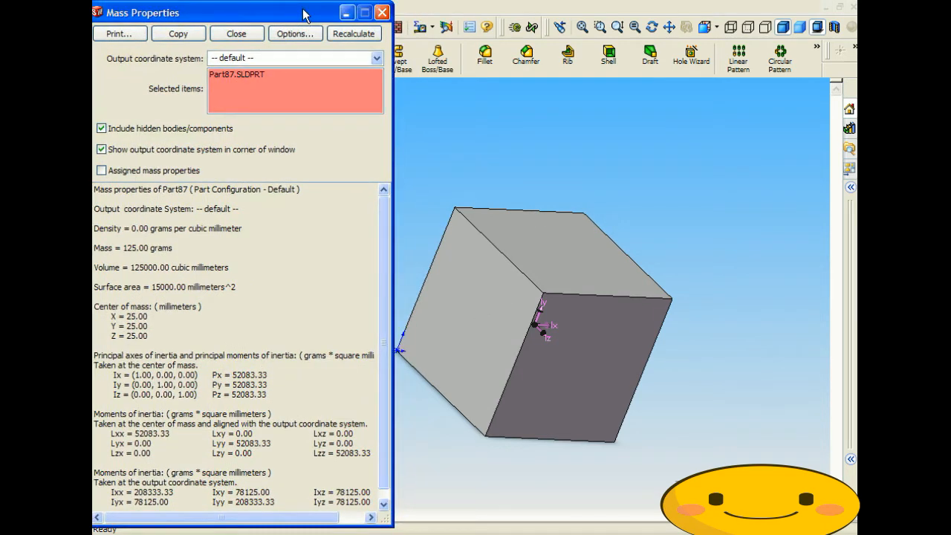
Step: Examine the cube's center of mass and principal axes from several angles, then close the mass properties
{"action": "middle_click_drag", "start_coordinate": [616, 289], "coordinate": [536, 330]}
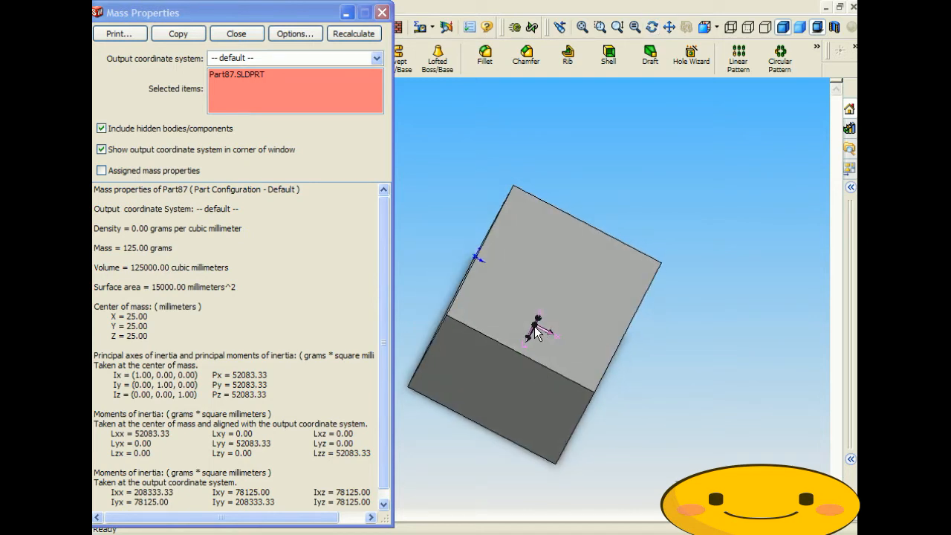
{"action": "middle_click_drag", "start_coordinate": [569, 312], "coordinate": [616, 189]}
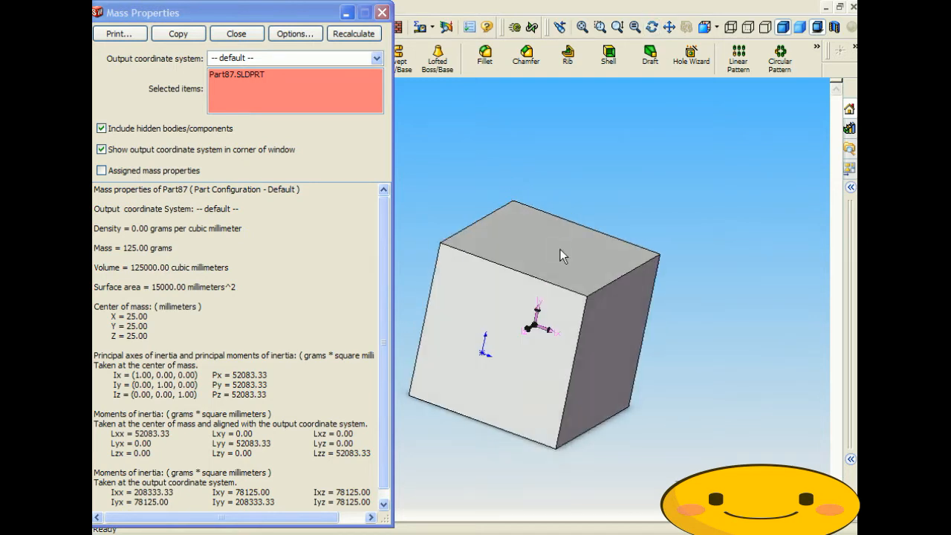
{"action": "middle_click_drag", "start_coordinate": [559, 249], "coordinate": [643, 215]}
{"action": "middle_click_drag", "start_coordinate": [592, 297], "coordinate": [601, 338]}
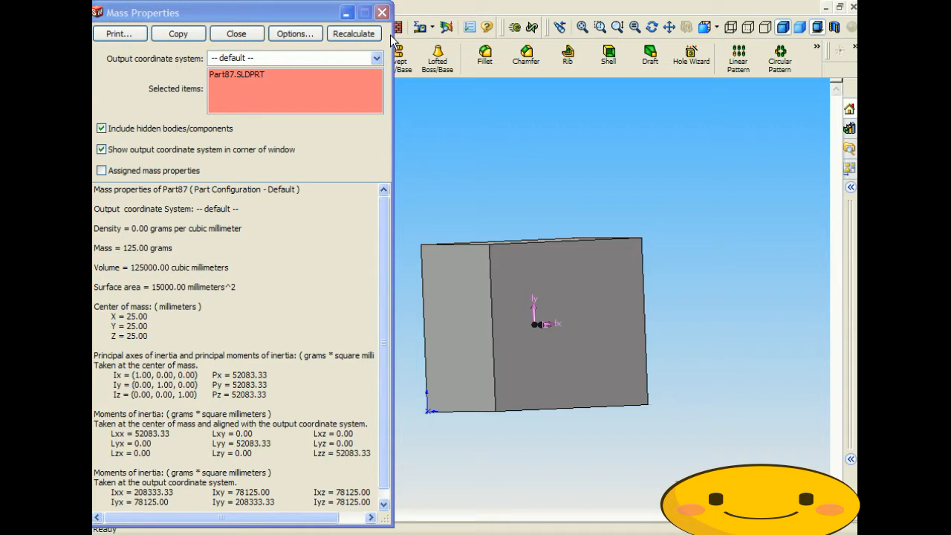
{"action": "left_click", "coordinate": [382, 13]}
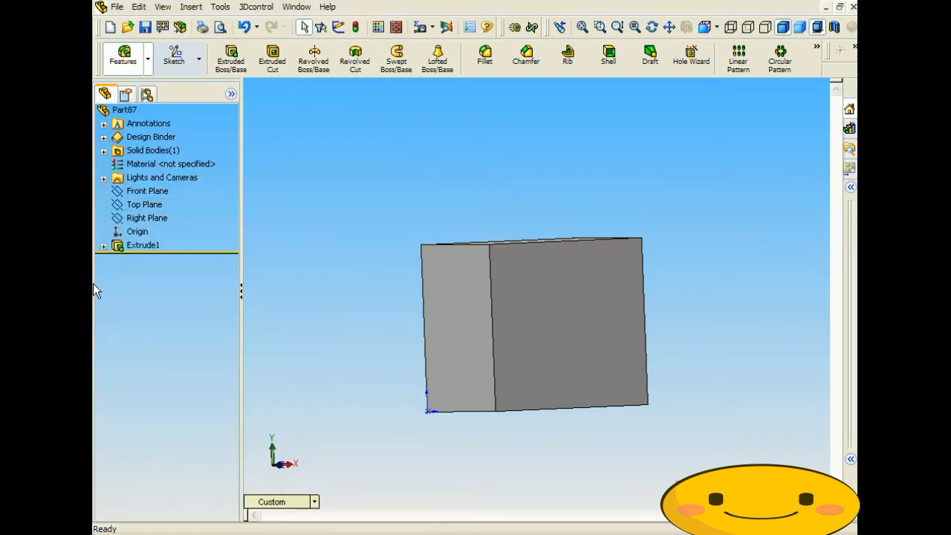
Step: Delete the cube's extrusion and its leftover square sketch from the part
{"action": "left_click", "coordinate": [137, 246]}
{"action": "key", "text": "Delete"}
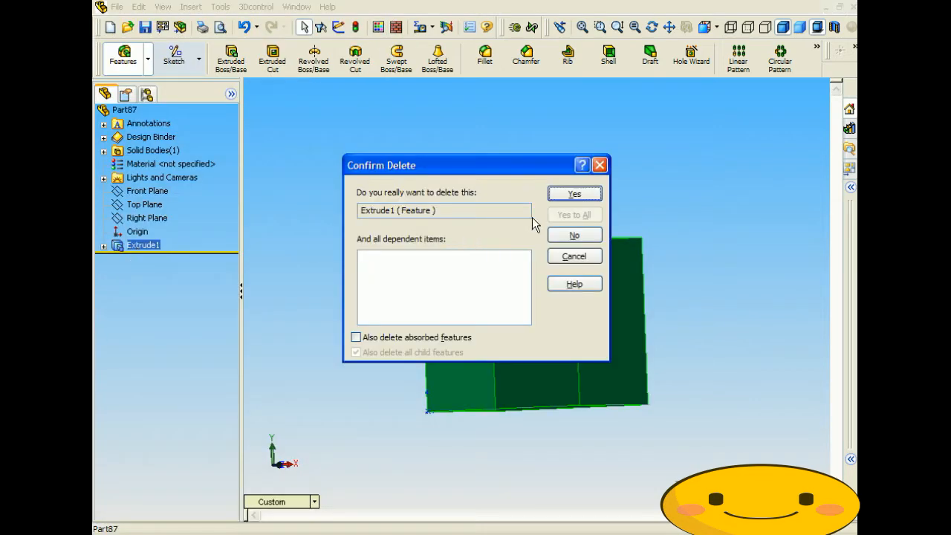
{"action": "left_click", "coordinate": [572, 194]}
{"action": "left_click", "coordinate": [148, 231]}
{"action": "key", "text": "Delete"}
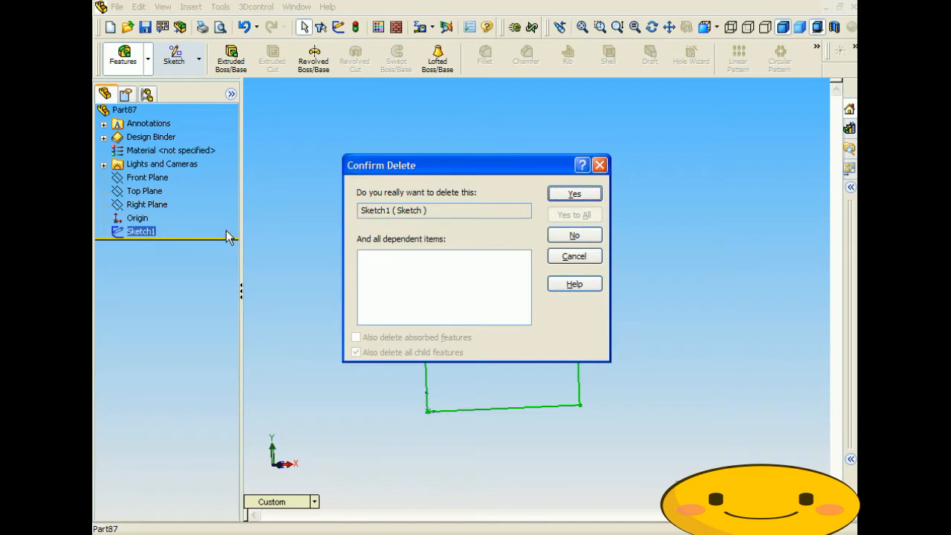
{"action": "left_click", "coordinate": [585, 193]}
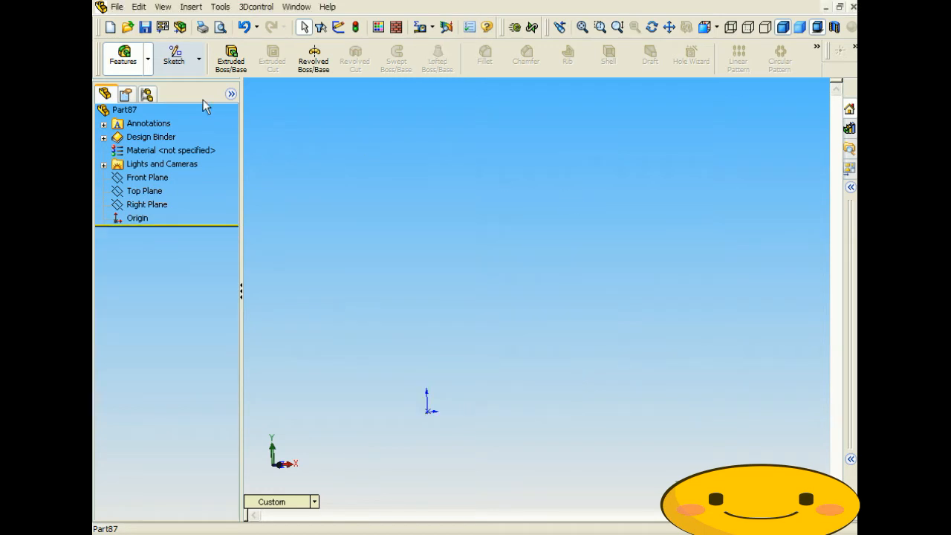
Step: Sketch a closed, irregular six-sided line profile on the Front Plane above and around the origin, with a horizontal top edge about 38 mm long
{"action": "left_click", "coordinate": [176, 56]}
{"action": "left_click", "coordinate": [387, 59]}
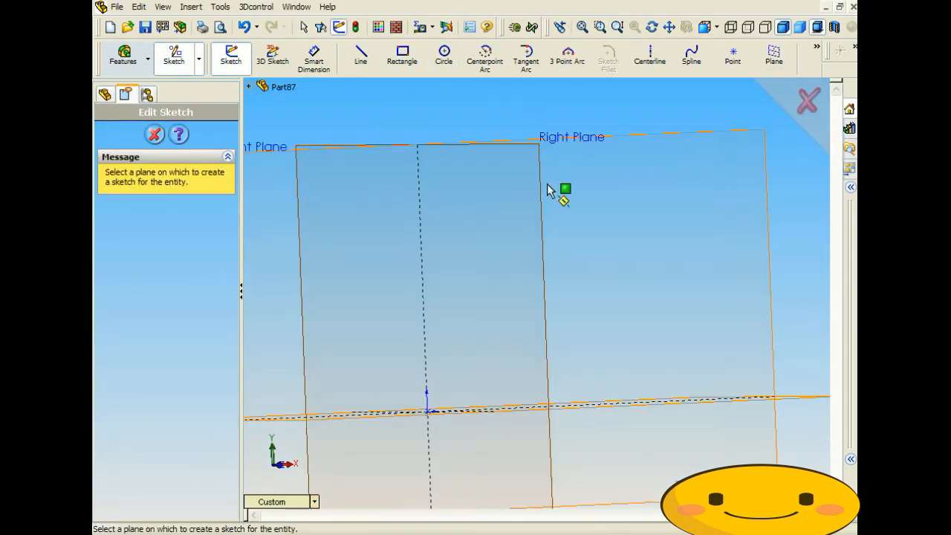
{"action": "left_click", "coordinate": [594, 143]}
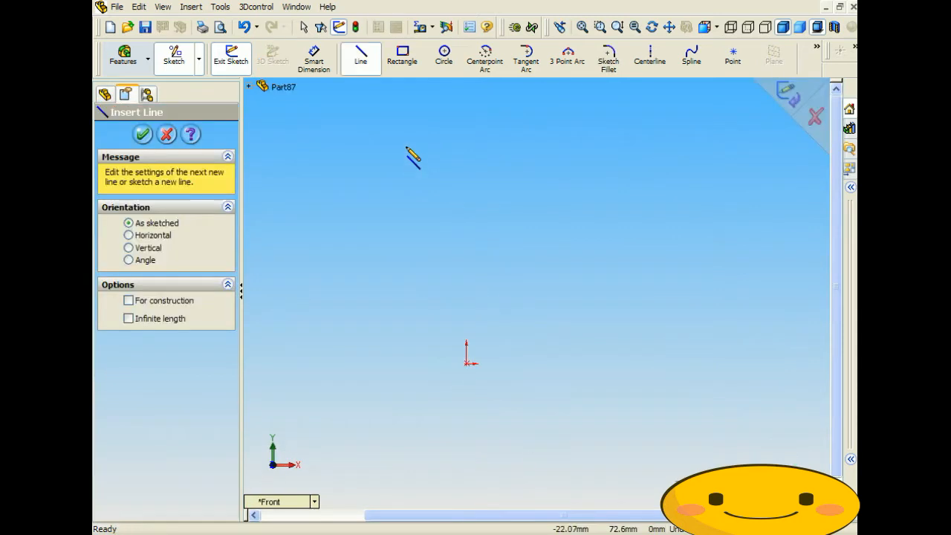
{"action": "left_click", "coordinate": [396, 124]}
{"action": "left_click", "coordinate": [774, 287]}
{"action": "left_click", "coordinate": [546, 461]}
{"action": "left_click", "coordinate": [585, 281]}
{"action": "left_click", "coordinate": [307, 270]}
{"action": "left_click", "coordinate": [289, 122]}
{"action": "left_click", "coordinate": [396, 124]}
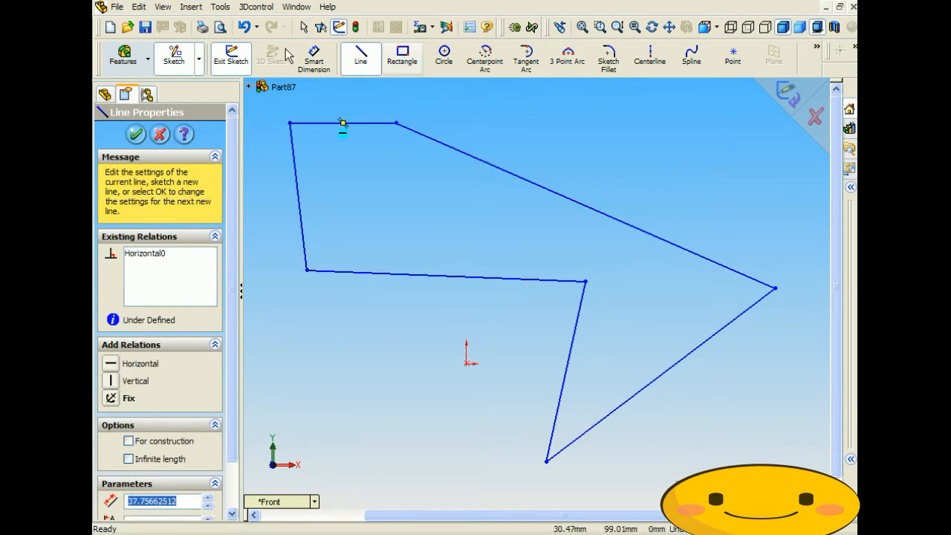
Step: Extrude the irregular six-sided profile as a blind boss with a depth of 50 mm
{"action": "left_click", "coordinate": [120, 55]}
{"action": "left_click", "coordinate": [230, 58]}
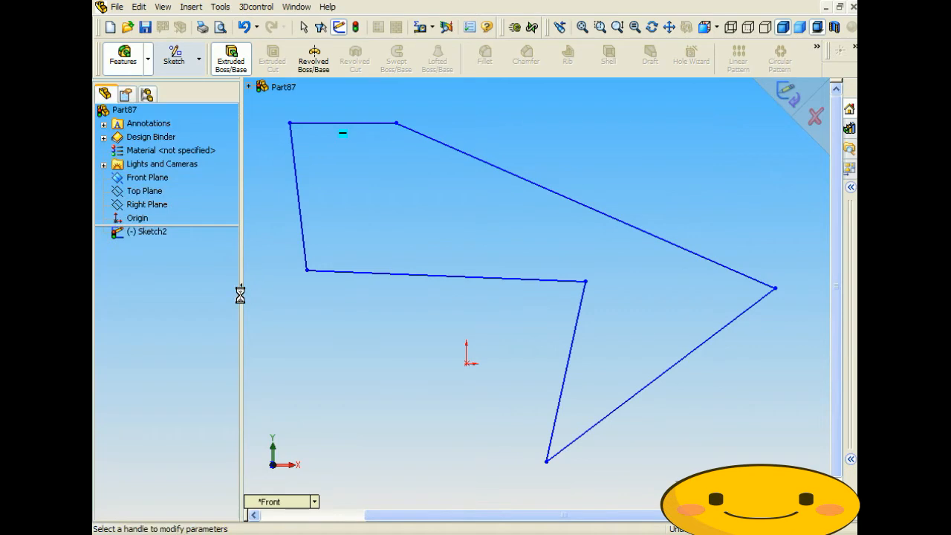
{"action": "left_click", "coordinate": [130, 135]}
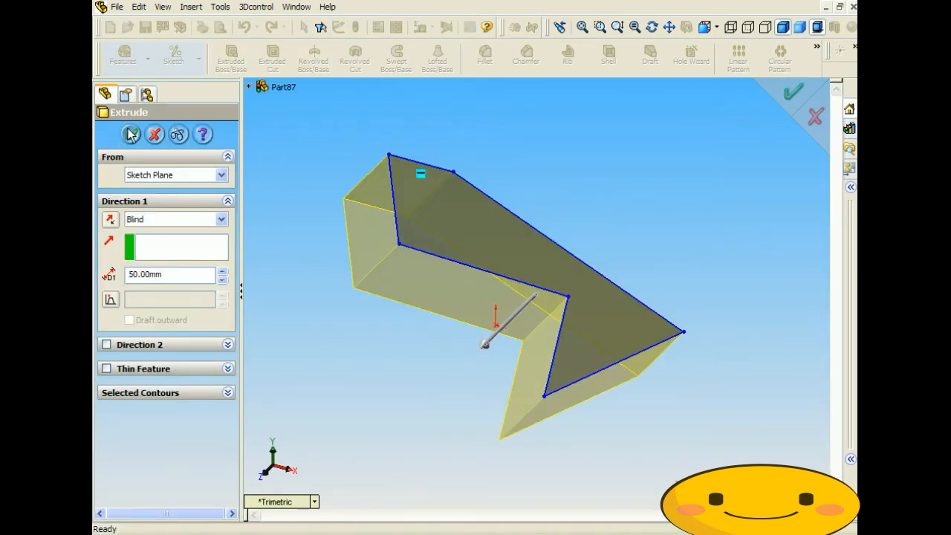
Step: Calculate the irregular solid's mass properties and examine its surface area, center of mass and principal axes from several angles
{"action": "left_click", "coordinate": [431, 27]}
{"action": "left_click", "coordinate": [468, 59]}
{"action": "middle_click_drag", "start_coordinate": [510, 211], "coordinate": [597, 185]}
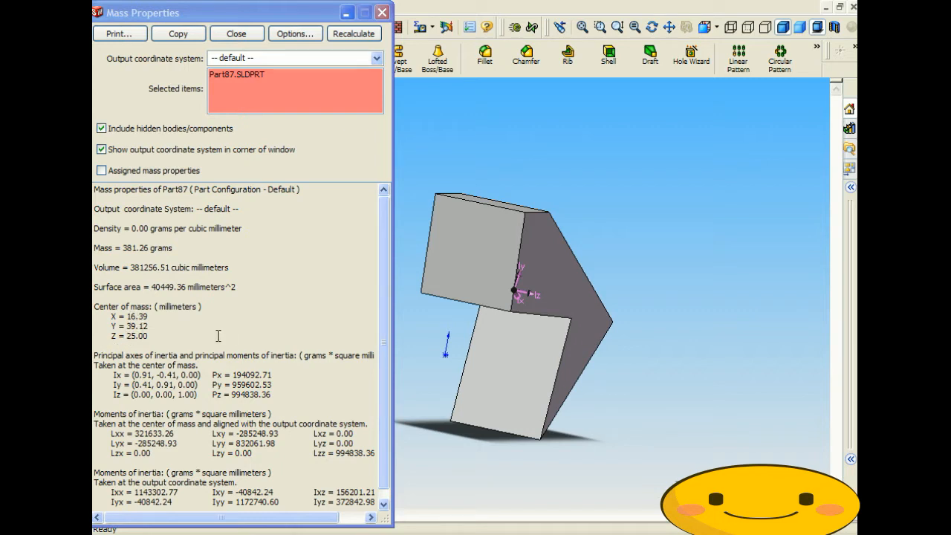
{"action": "middle_click_drag", "start_coordinate": [554, 182], "coordinate": [455, 171]}
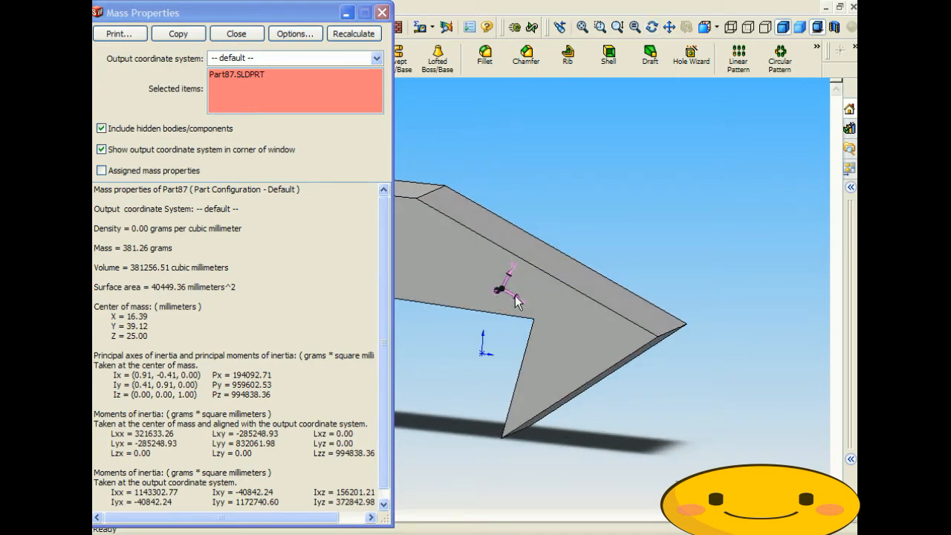
{"action": "middle_click_drag", "start_coordinate": [514, 282], "coordinate": [502, 293]}
{"action": "middle_click_drag", "start_coordinate": [569, 257], "coordinate": [610, 172]}
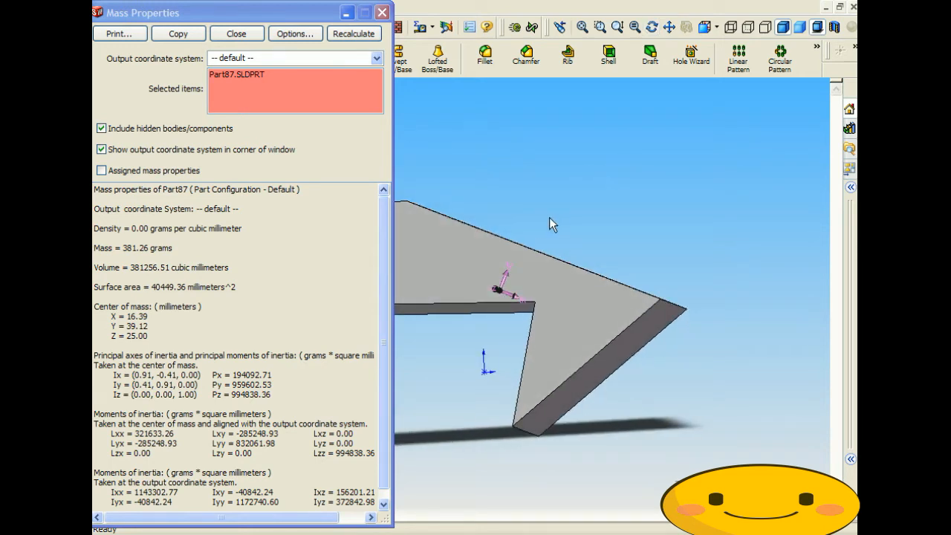
{"action": "middle_click_drag", "start_coordinate": [554, 238], "coordinate": [532, 248]}
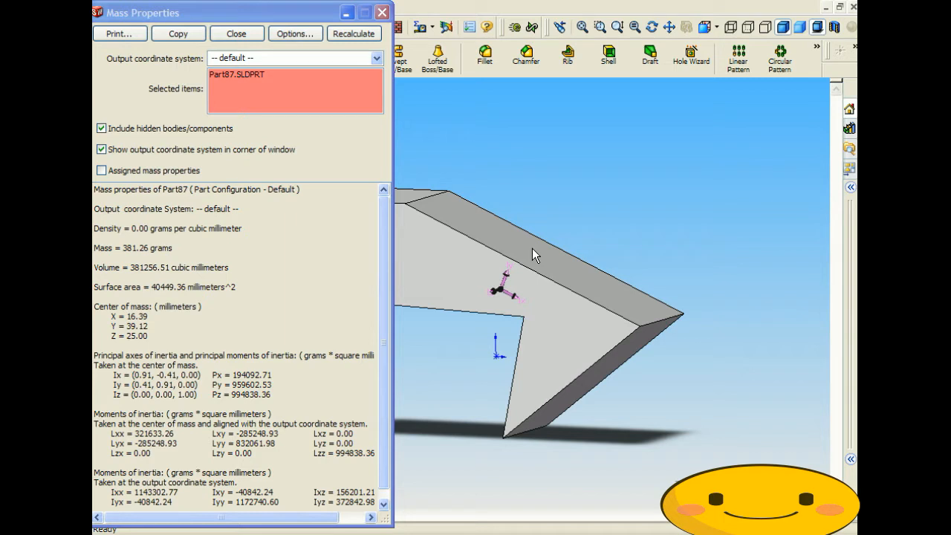
{"action": "middle_click_drag", "start_coordinate": [565, 245], "coordinate": [535, 229]}
{"action": "left_click_drag", "start_coordinate": [288, 2], "coordinate": [296, 0]}
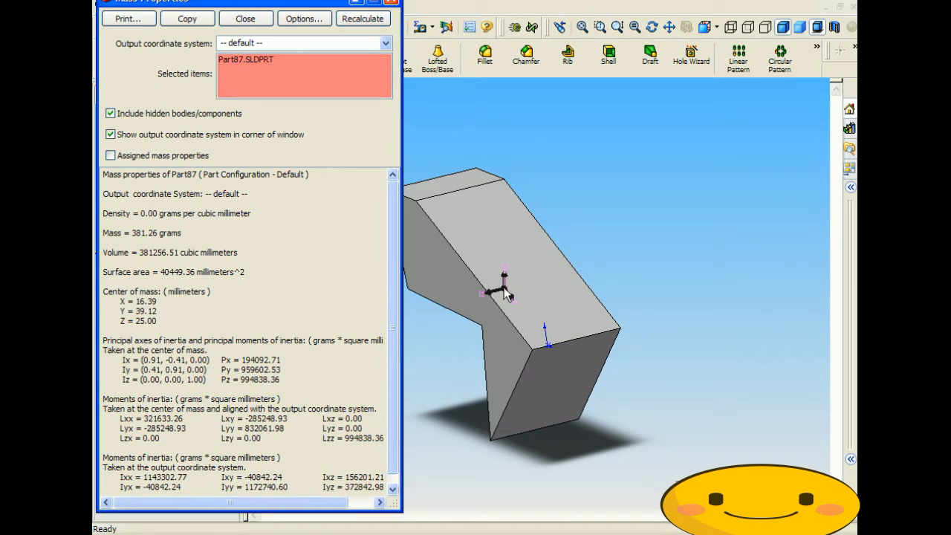
{"action": "middle_click_drag", "start_coordinate": [502, 292], "coordinate": [572, 273]}
{"action": "scroll", "coordinate": [543, 289], "scroll_direction": "up", "scroll_amount": 3}
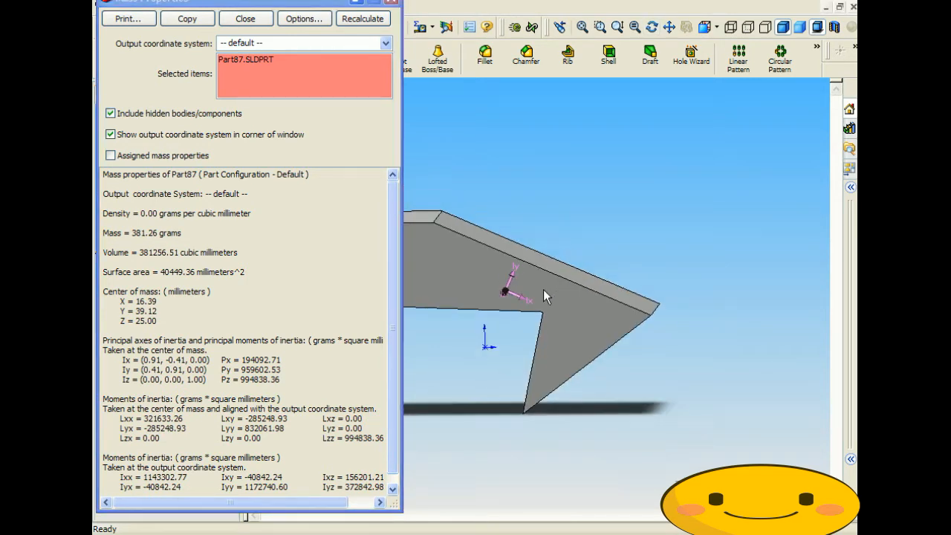
{"action": "middle_click_drag", "start_coordinate": [540, 297], "coordinate": [487, 303]}
{"action": "left_click", "coordinate": [393, 2]}
{"action": "mouse_move", "coordinate": [515, 208]}
{"action": "middle_mouse_down"}
{"action": "mouse_move", "coordinate": [542, 191]}
{"action": "mouse_move", "coordinate": [533, 214]}
{"action": "middle_mouse_up"}
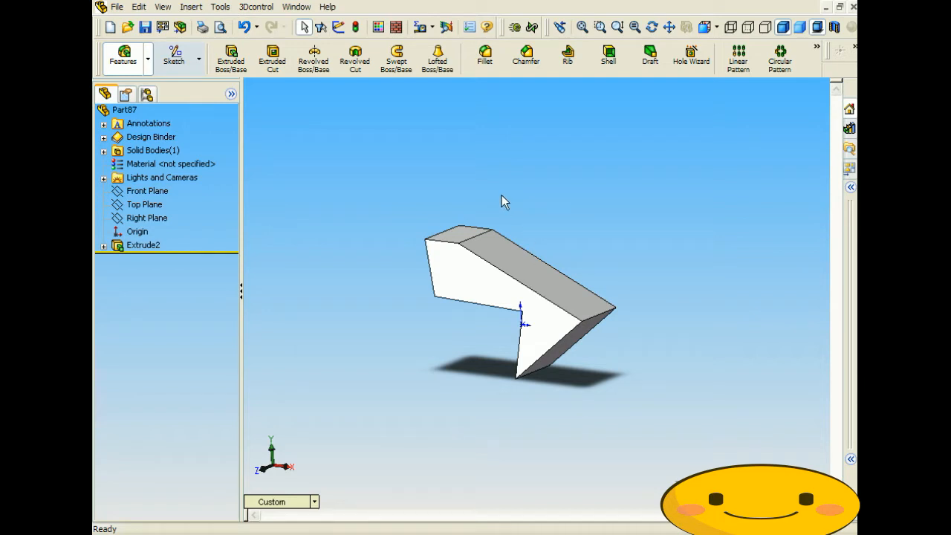
{"action": "middle_click_drag", "start_coordinate": [489, 201], "coordinate": [565, 193]}
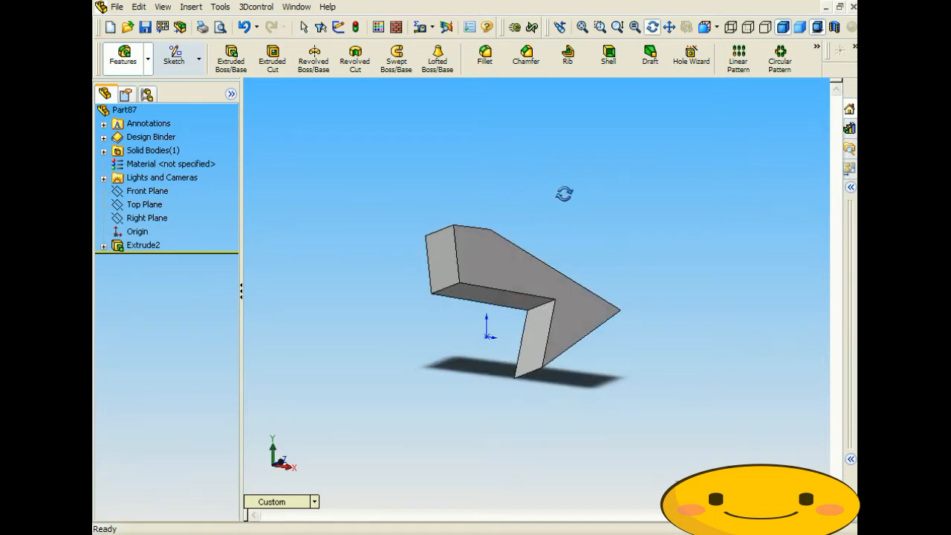
{"action": "scroll", "coordinate": [513, 287], "scroll_direction": "down", "scroll_amount": 4}
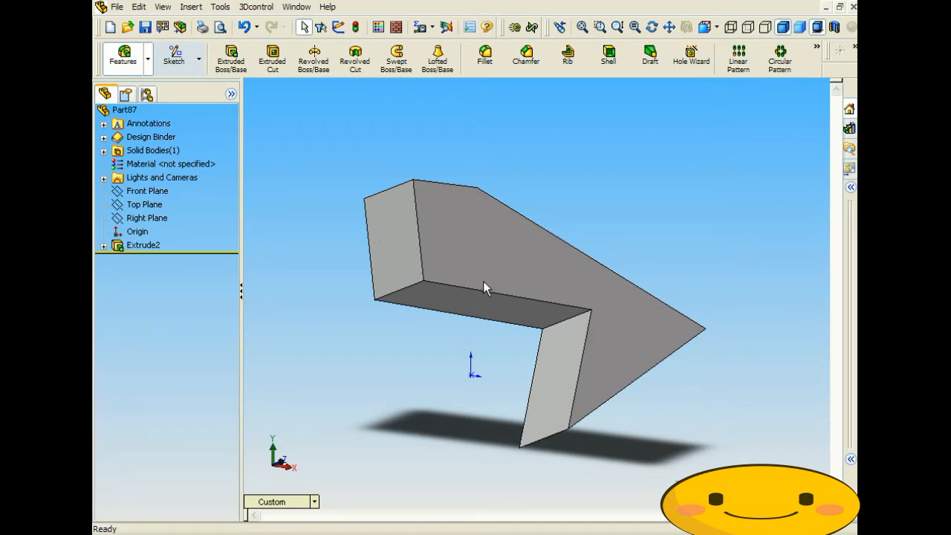
{"action": "scroll", "coordinate": [572, 281], "scroll_direction": "up", "scroll_amount": 2}
{"action": "middle_click_drag", "start_coordinate": [572, 280], "coordinate": [530, 304]}
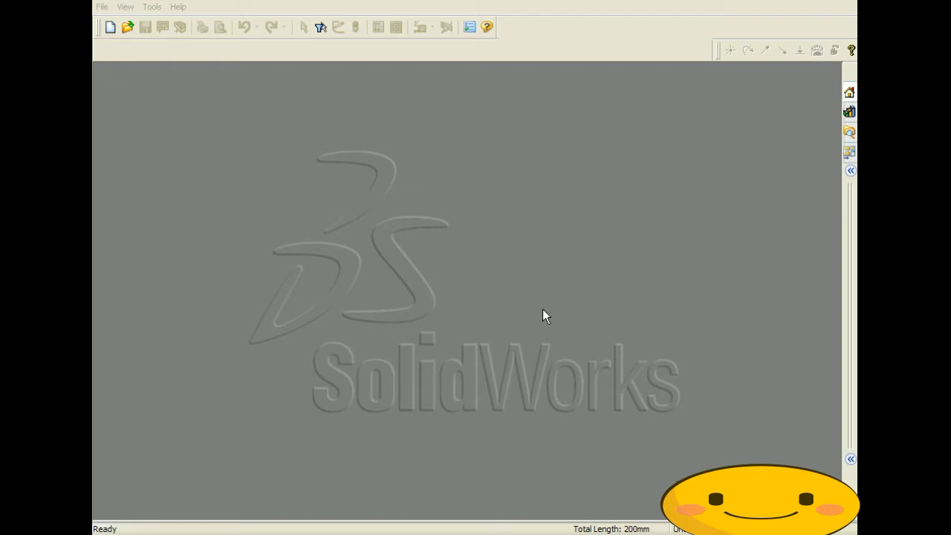
Step: Create another new part document
{"action": "left_click", "coordinate": [101, 7]}
{"action": "mouse_move", "coordinate": [125, 7]}
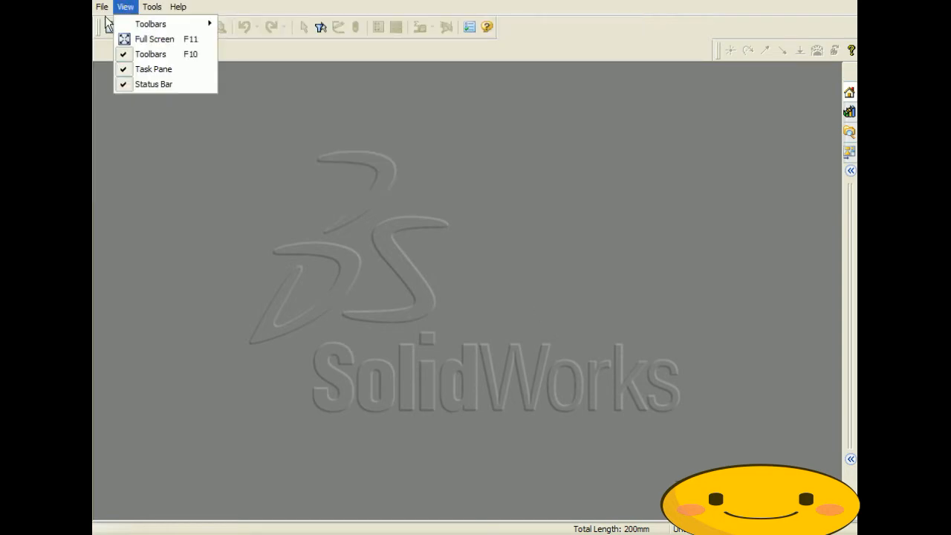
{"action": "left_click", "coordinate": [103, 24]}
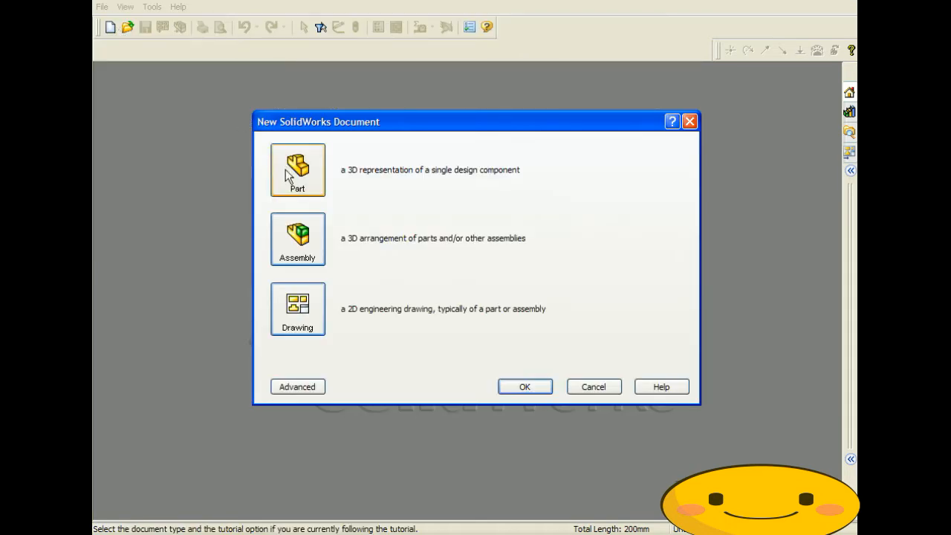
{"action": "left_click", "coordinate": [522, 387]}
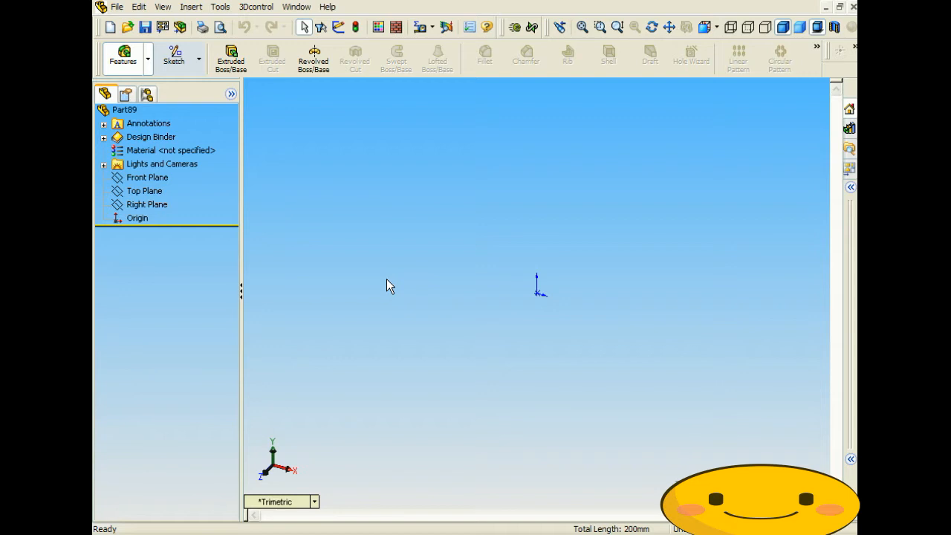
Step: Sketch a rectangle about 71 mm square on the Front Plane, enclosing the origin but off-center from it
{"action": "left_click", "coordinate": [174, 56]}
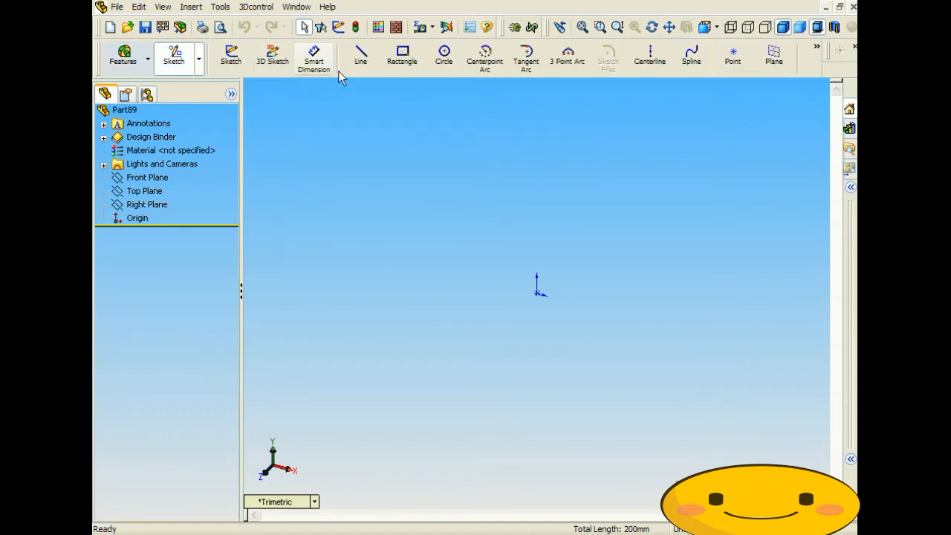
{"action": "left_click", "coordinate": [402, 56]}
{"action": "left_click", "coordinate": [431, 171]}
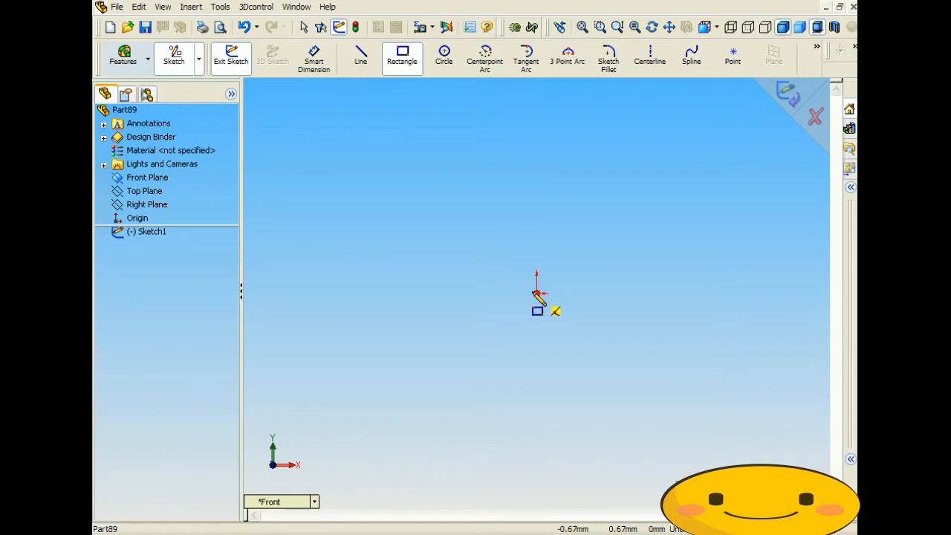
{"action": "mouse_move", "coordinate": [458, 207]}
{"action": "left_mouse_down"}
{"action": "mouse_move", "coordinate": [647, 378]}
{"action": "mouse_move", "coordinate": [626, 378]}
{"action": "mouse_move", "coordinate": [749, 386]}
{"action": "mouse_move", "coordinate": [708, 344]}
{"action": "mouse_move", "coordinate": [643, 357]}
{"action": "mouse_move", "coordinate": [657, 404]}
{"action": "left_mouse_up"}
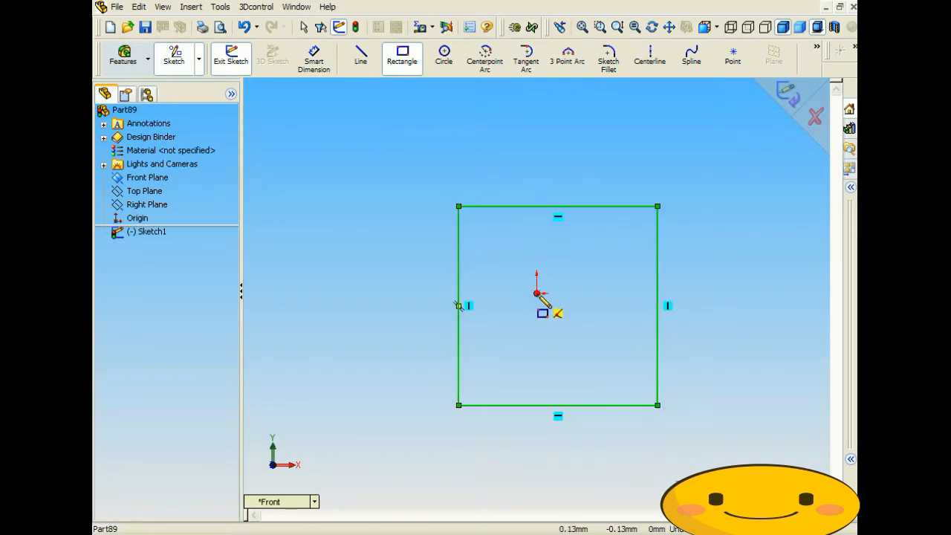
Step: Dimension the rectangle's left vertical edge and top horizontal edge to 50 mm each
{"action": "left_click", "coordinate": [321, 61]}
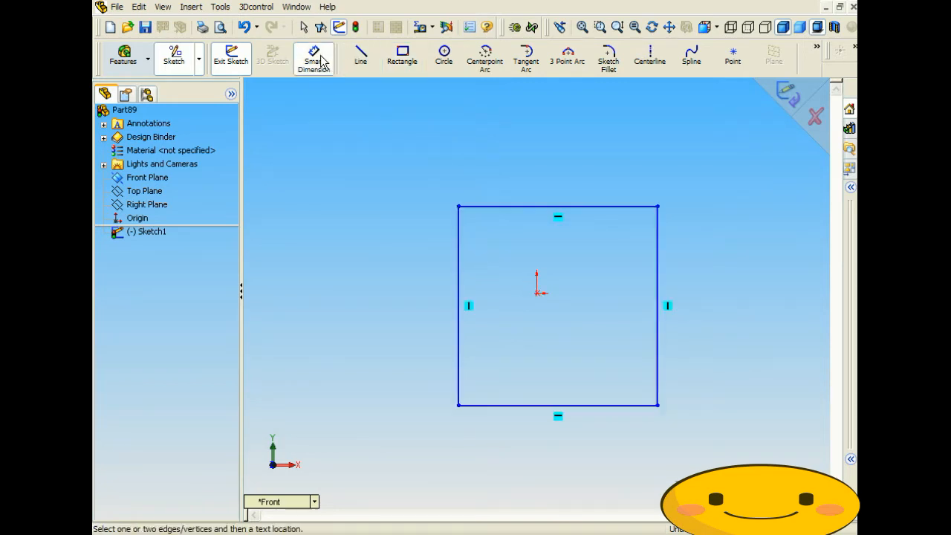
{"action": "left_click", "coordinate": [458, 271]}
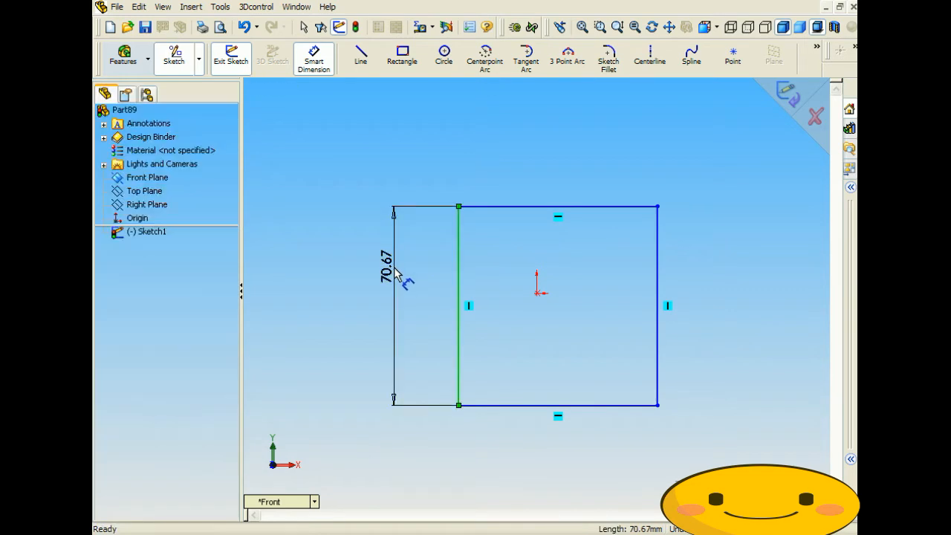
{"action": "left_click", "coordinate": [394, 275]}
{"action": "type", "text": "50"}
{"action": "key", "text": "Return"}
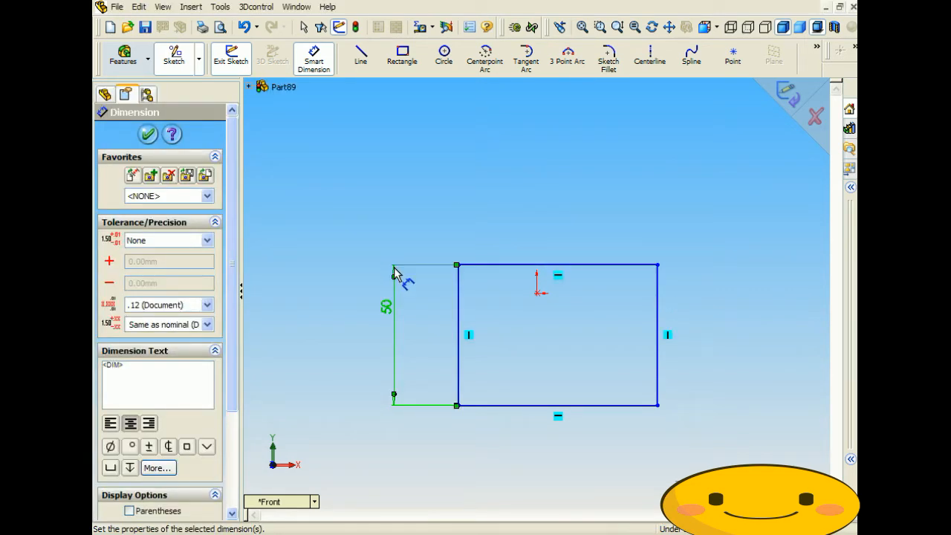
{"action": "left_click", "coordinate": [493, 266]}
{"action": "left_click", "coordinate": [490, 227]}
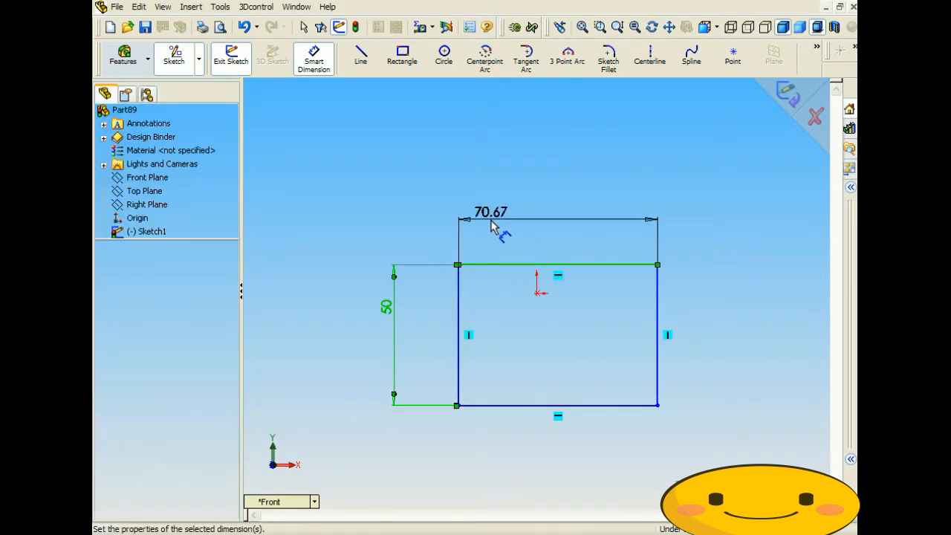
{"action": "type", "text": "50"}
{"action": "key", "text": "Return"}
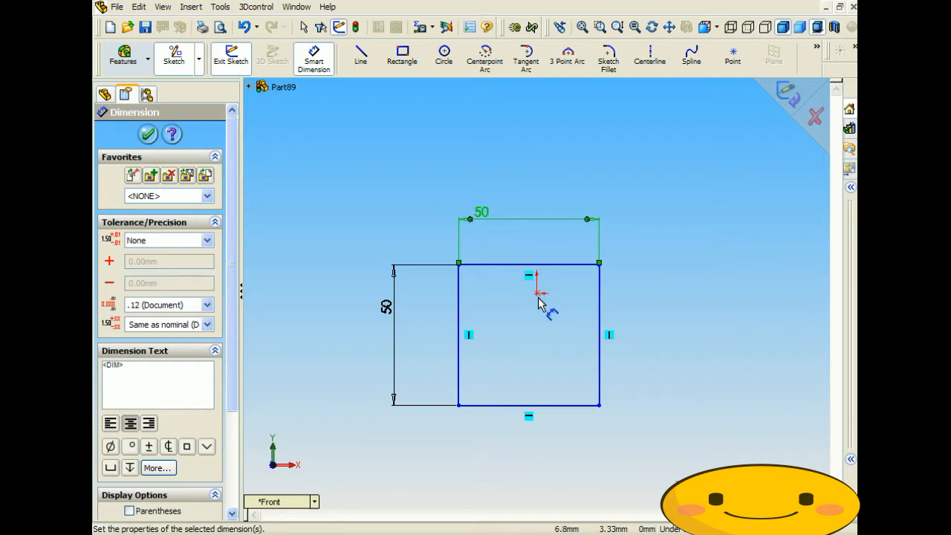
{"action": "left_click", "coordinate": [148, 133]}
Step: Extrude the square as a mid-plane boss with a total depth of 10 mm
{"action": "left_click", "coordinate": [127, 62]}
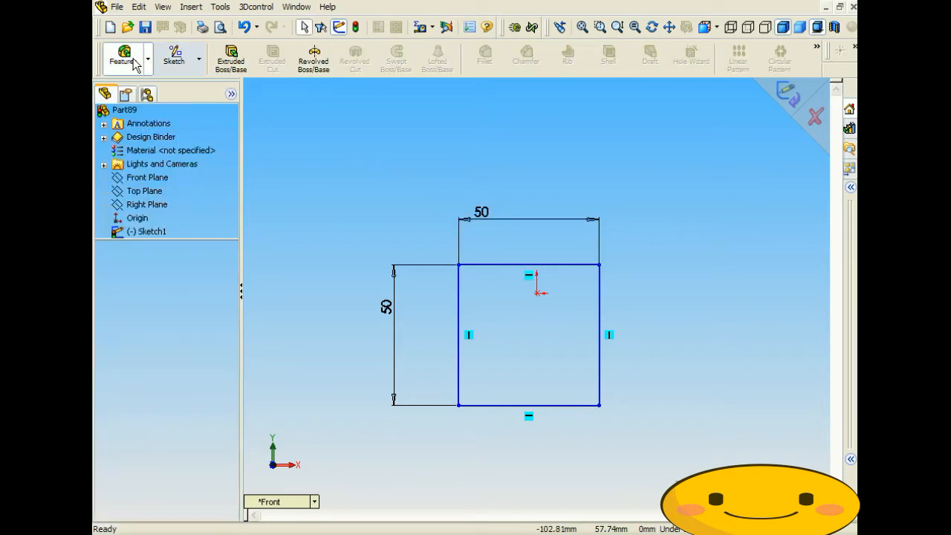
{"action": "left_click", "coordinate": [231, 59]}
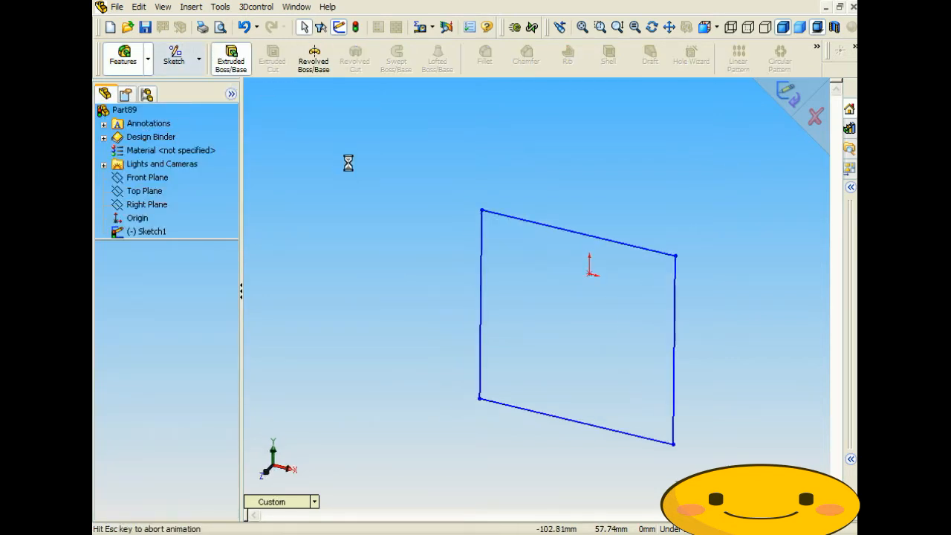
{"action": "left_click", "coordinate": [221, 218]}
{"action": "left_click", "coordinate": [149, 278]}
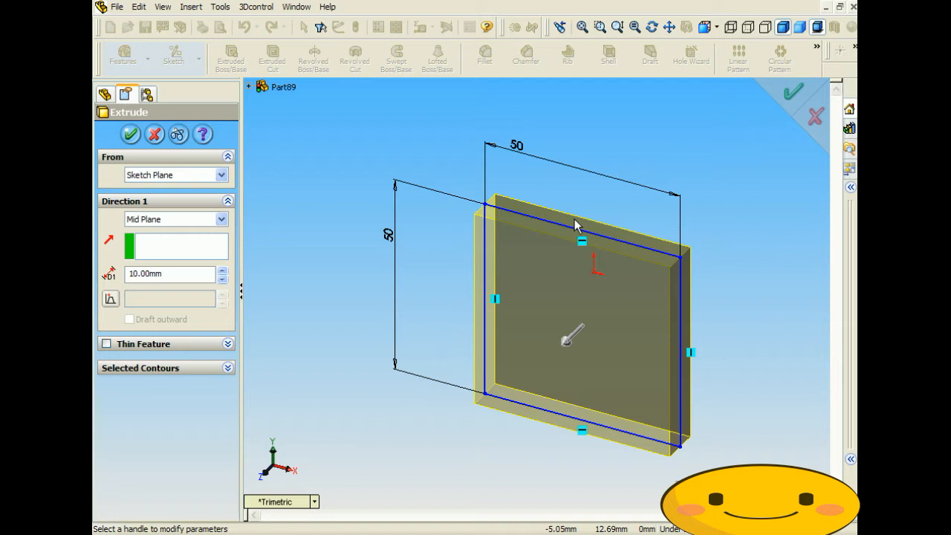
{"action": "left_click", "coordinate": [131, 135]}
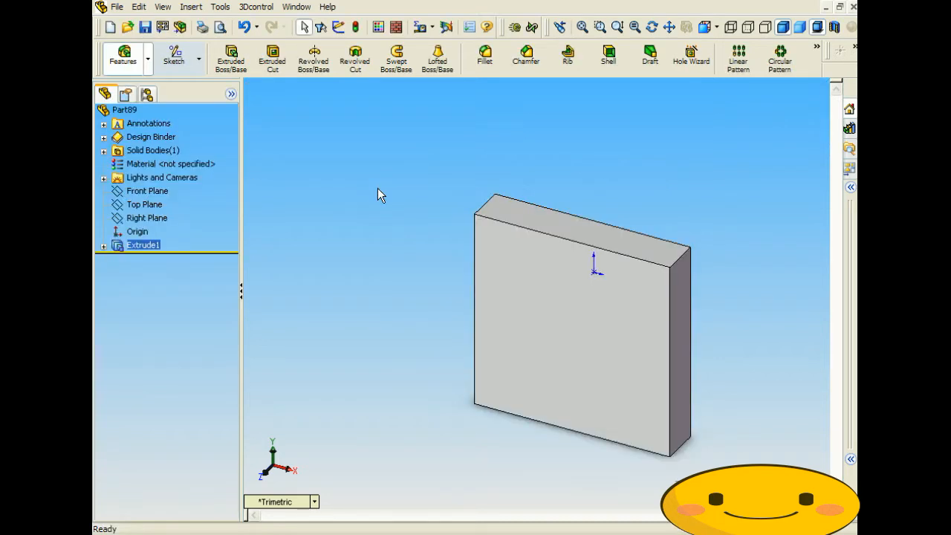
Step: Calculate the square plate's mass properties and examine its center of mass coordinates relative to the origin
{"action": "left_click", "coordinate": [383, 192]}
{"action": "middle_click_drag", "start_coordinate": [482, 193], "coordinate": [414, 117]}
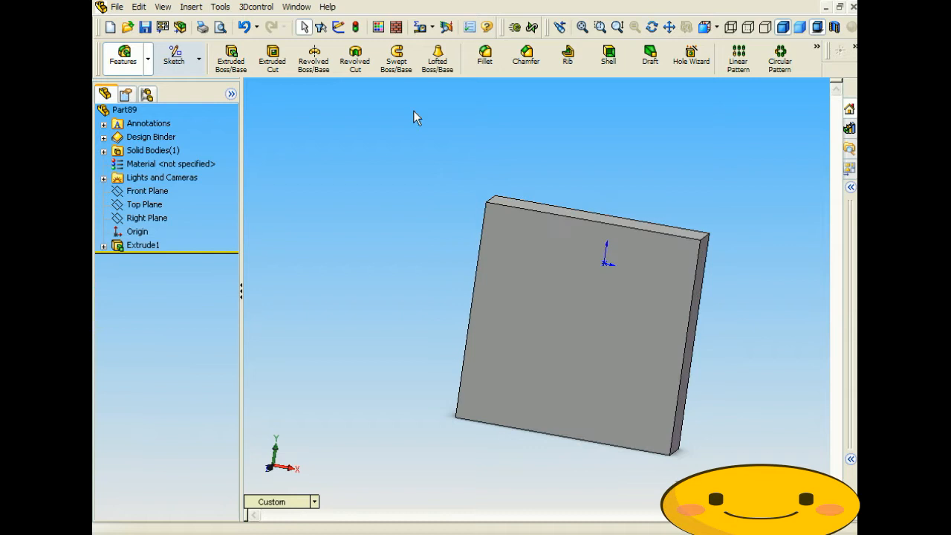
{"action": "left_click", "coordinate": [420, 27]}
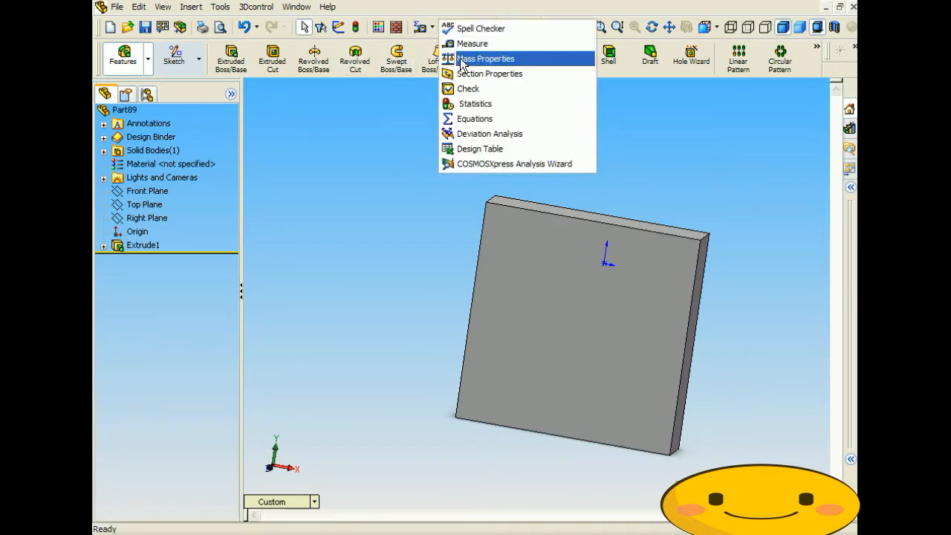
{"action": "left_click", "coordinate": [464, 59]}
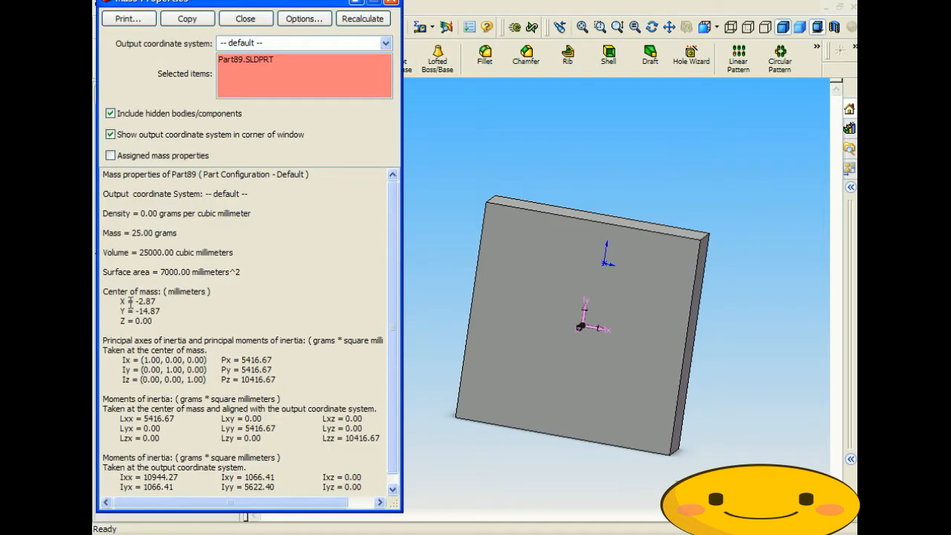
{"action": "left_click_drag", "start_coordinate": [121, 292], "coordinate": [199, 309]}
{"action": "left_click", "coordinate": [199, 309]}
{"action": "middle_click_drag", "start_coordinate": [708, 393], "coordinate": [698, 363]}
{"action": "middle_click_drag", "start_coordinate": [536, 349], "coordinate": [537, 358]}
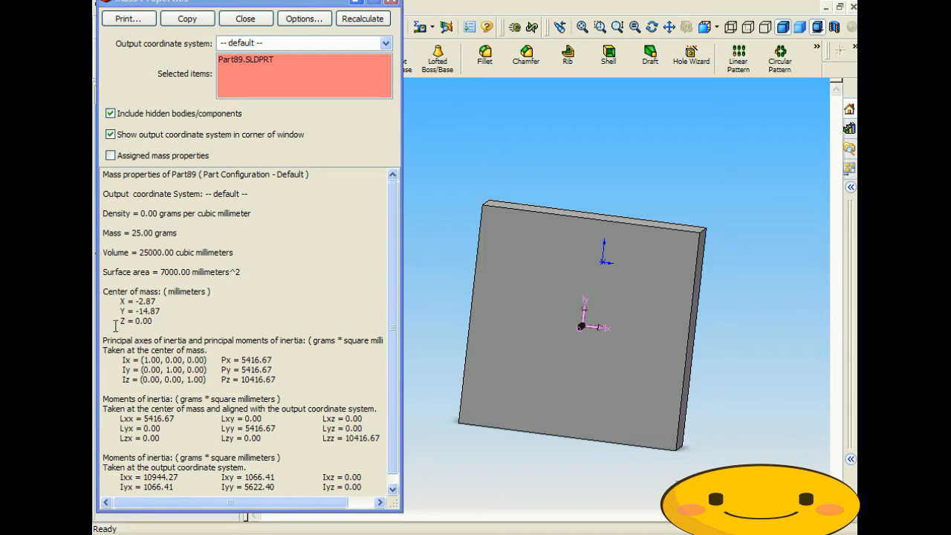
{"action": "left_click", "coordinate": [389, 1]}
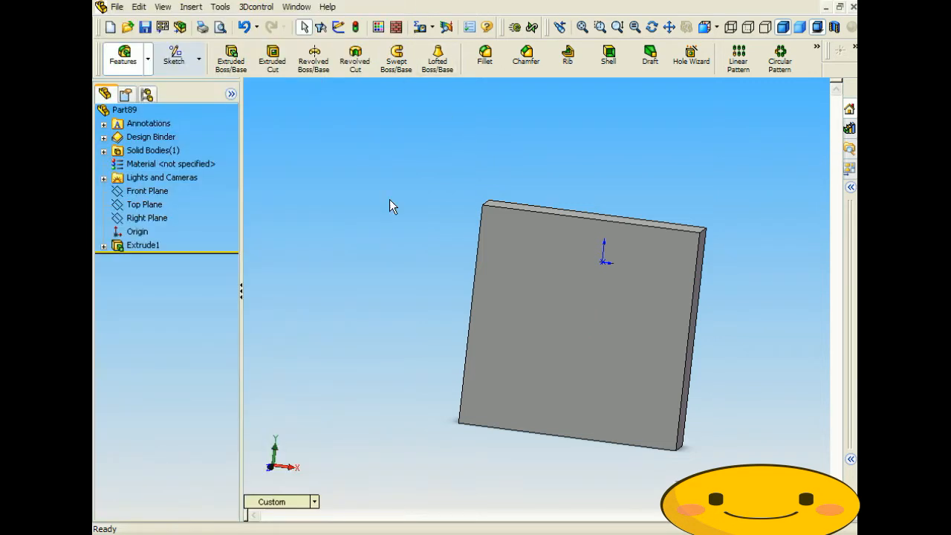
Step: Edit the plate's sketch and move all four lines of the square by 2.87 mm in X and 14.87 mm in Y
{"action": "right_click", "coordinate": [132, 246]}
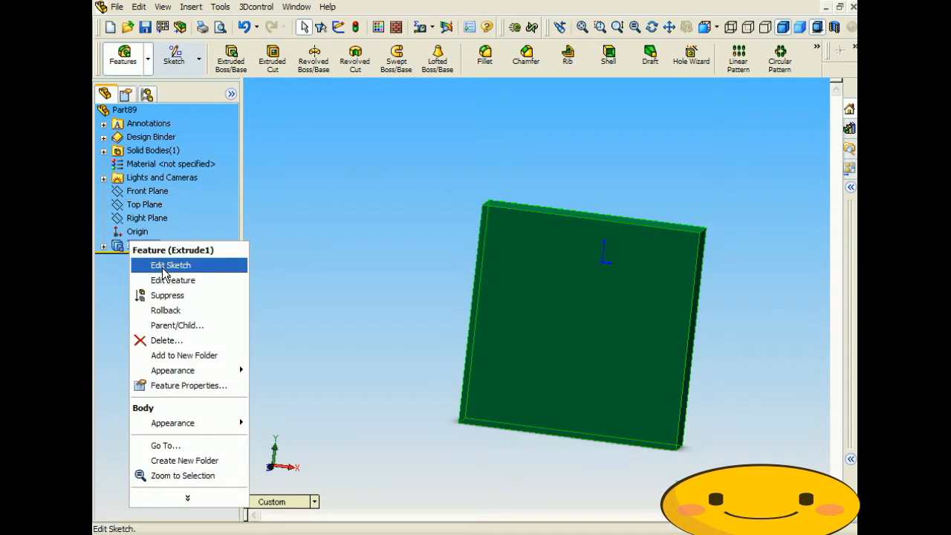
{"action": "left_click", "coordinate": [160, 266]}
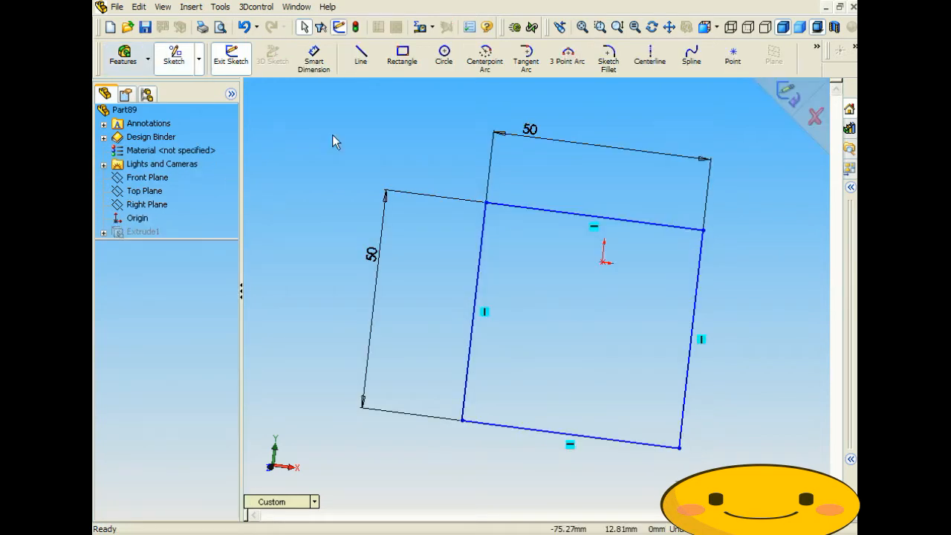
{"action": "left_click", "coordinate": [223, 7]}
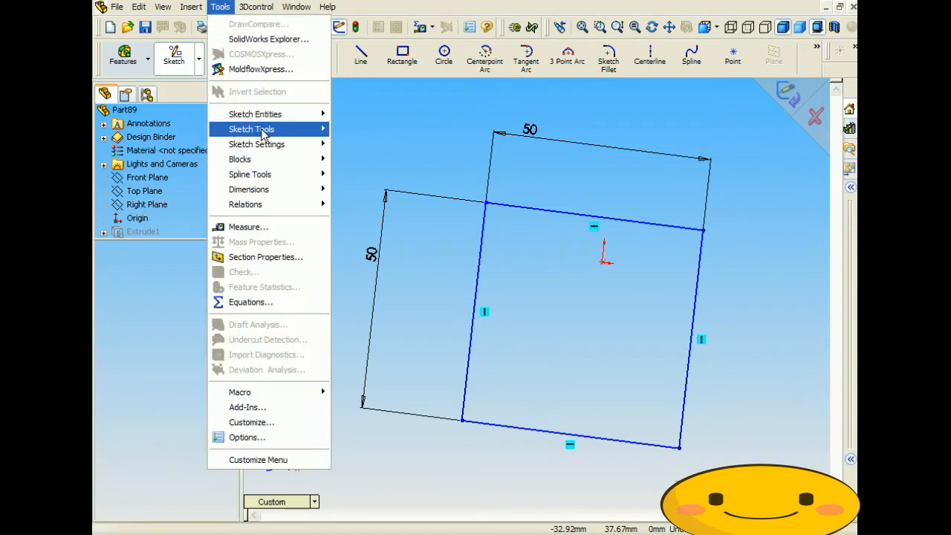
{"action": "mouse_move", "coordinate": [264, 130]}
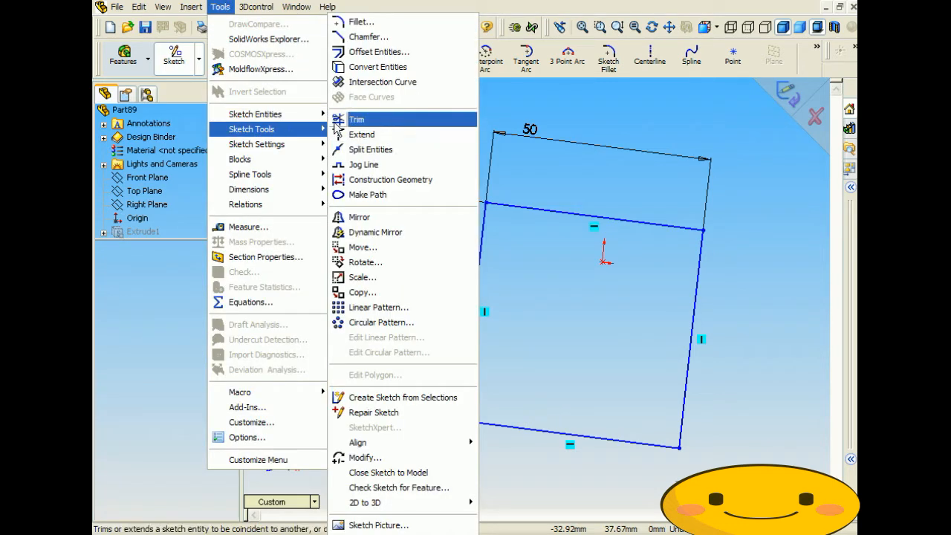
{"action": "left_click", "coordinate": [393, 248]}
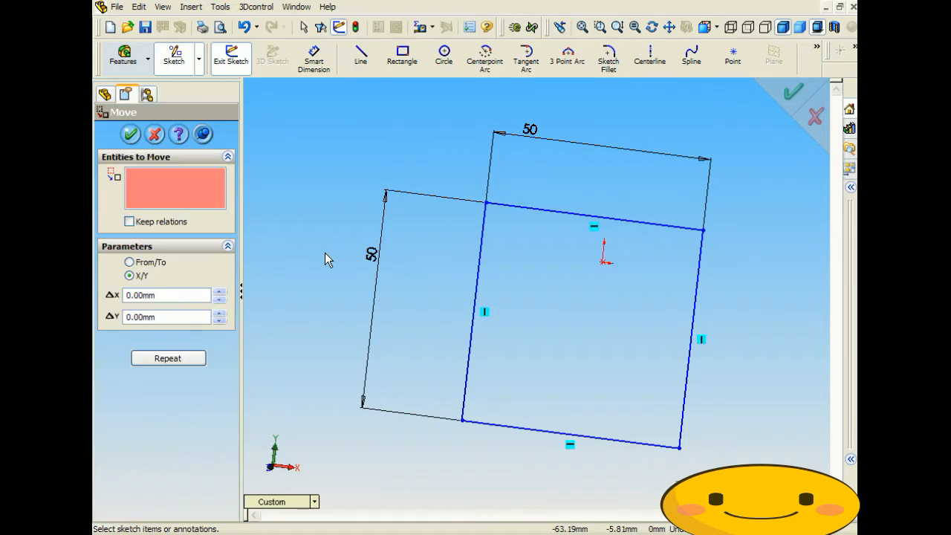
{"action": "left_click", "coordinate": [531, 209]}
{"action": "left_click", "coordinate": [482, 244]}
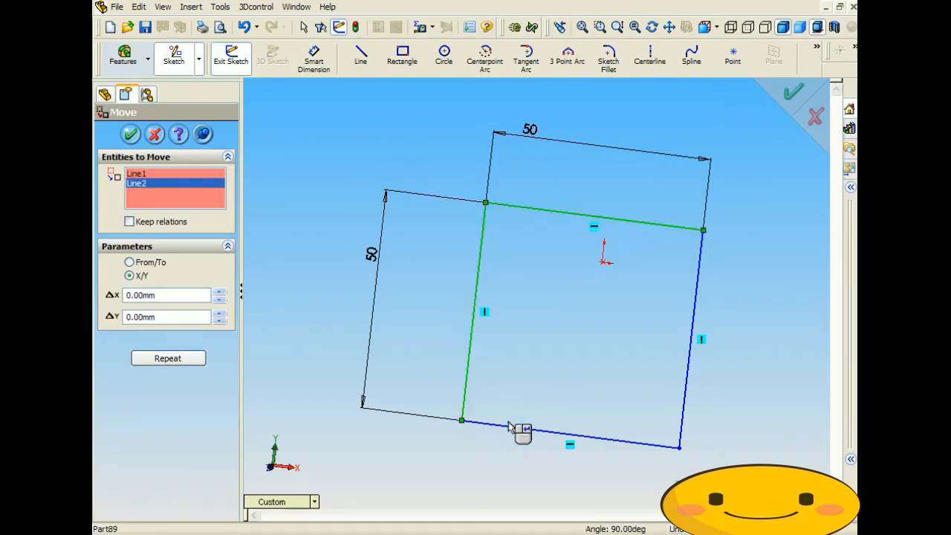
{"action": "left_click", "coordinate": [572, 433]}
{"action": "left_click", "coordinate": [688, 390]}
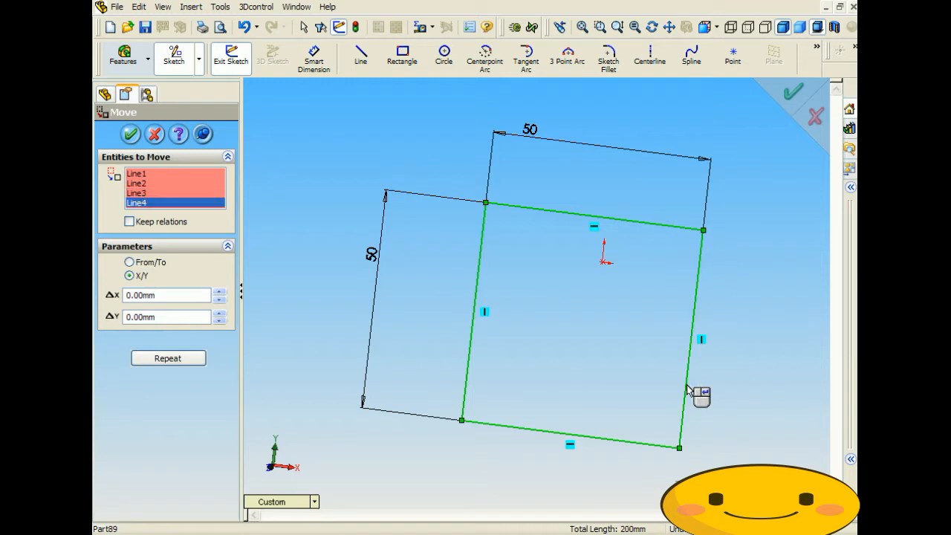
{"action": "left_click", "coordinate": [130, 263]}
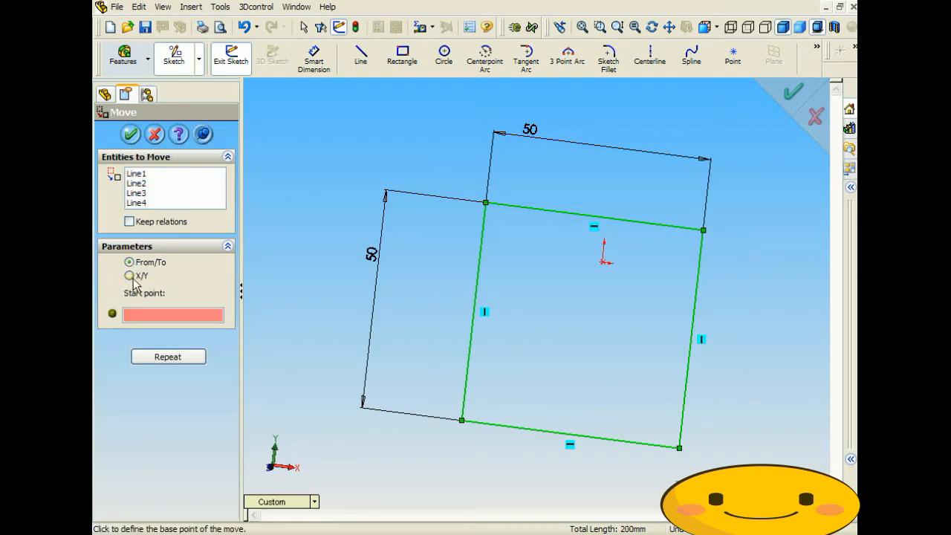
{"action": "left_click", "coordinate": [130, 275]}
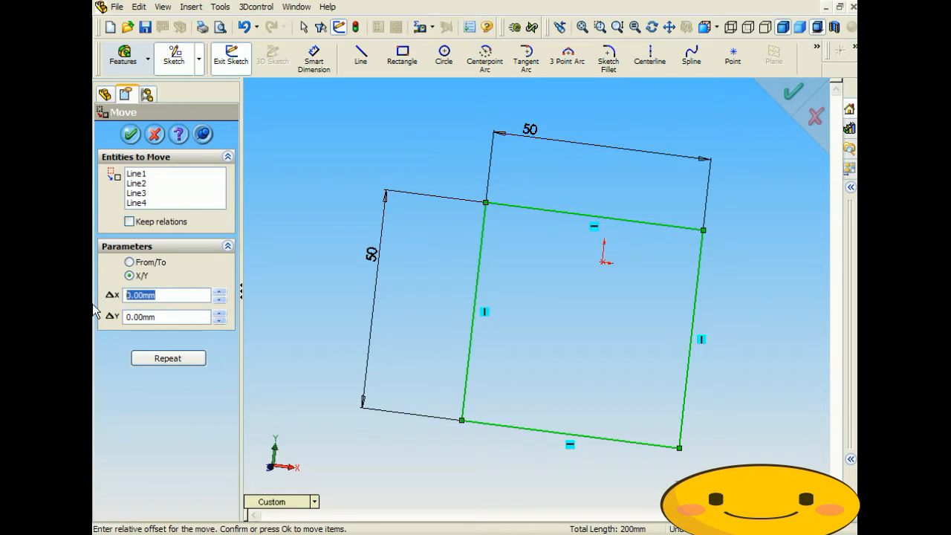
{"action": "type", "text": "2.87"}
{"action": "key", "text": "Tab"}
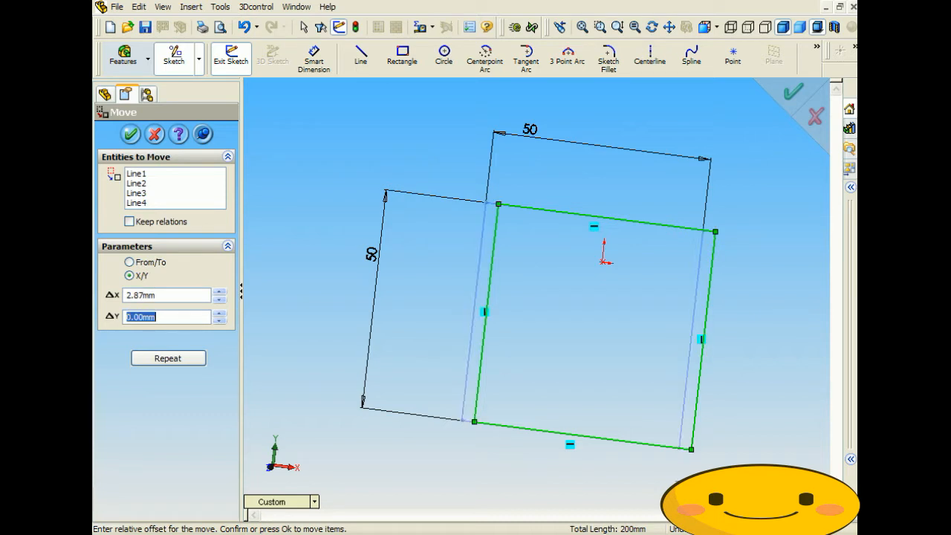
{"action": "type", "text": "14.87"}
{"action": "left_click", "coordinate": [162, 296]}
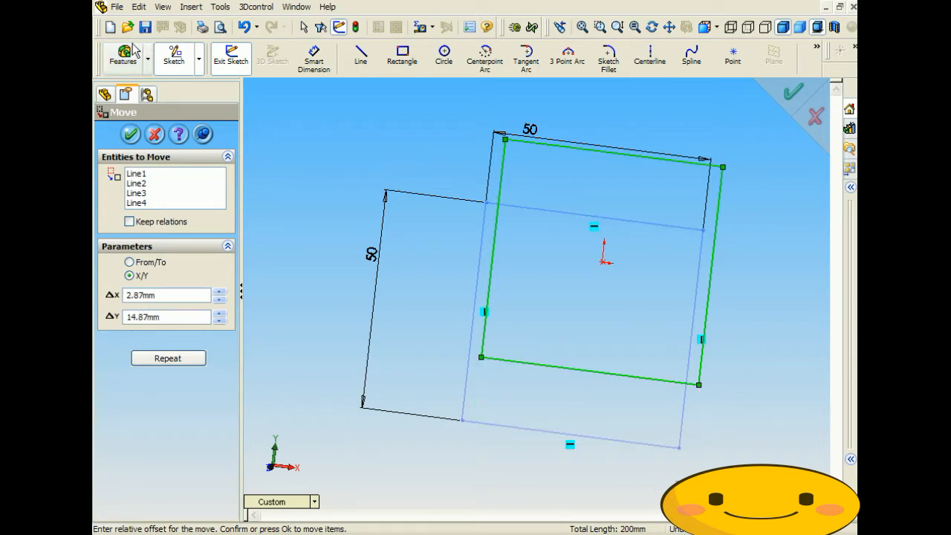
{"action": "mouse_move", "coordinate": [641, 221]}
{"action": "middle_mouse_down"}
{"action": "mouse_move", "coordinate": [637, 197]}
{"action": "mouse_move", "coordinate": [609, 214]}
{"action": "mouse_move", "coordinate": [644, 198]}
{"action": "mouse_move", "coordinate": [695, 199]}
{"action": "mouse_move", "coordinate": [577, 200]}
{"action": "middle_mouse_up"}
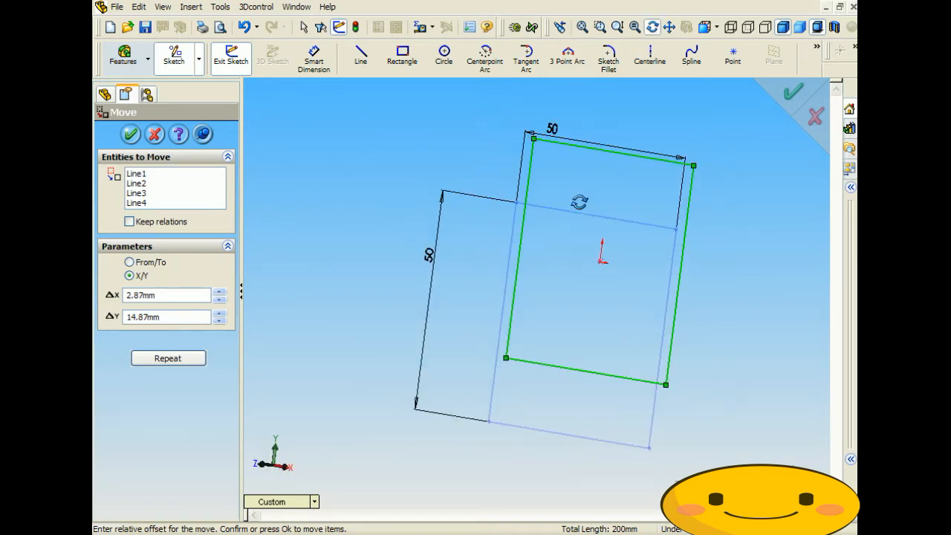
{"action": "left_click", "coordinate": [130, 138]}
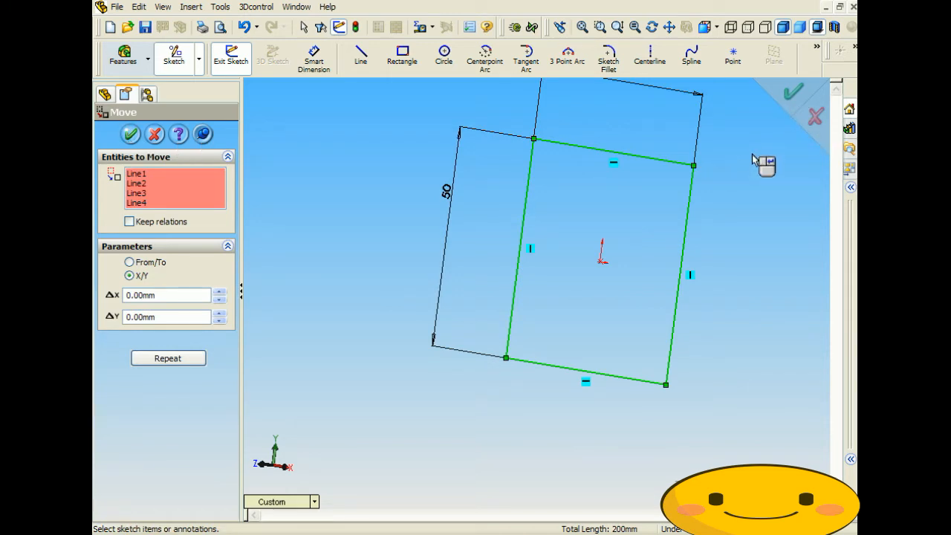
{"action": "left_click", "coordinate": [790, 92]}
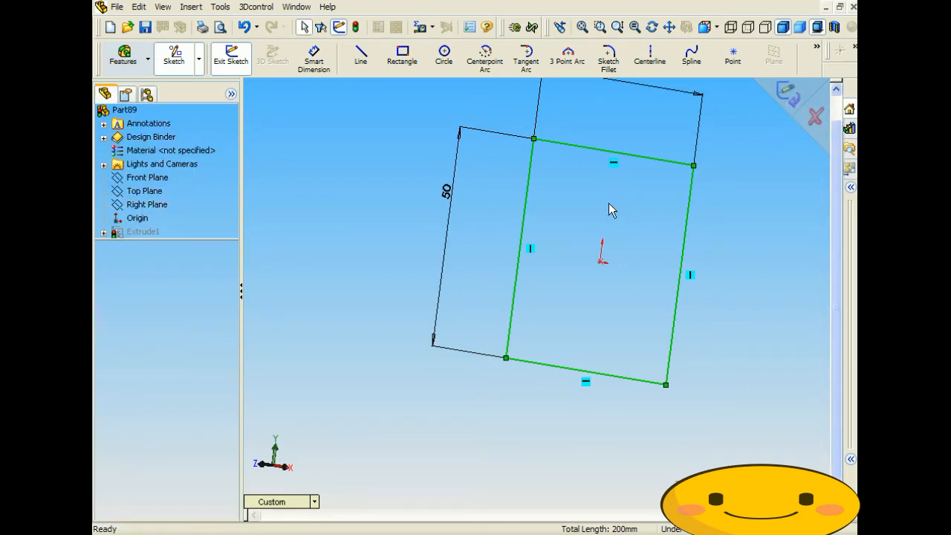
{"action": "left_click", "coordinate": [789, 97]}
Step: Recalculate the moved plate's mass properties and check its center of mass coordinates
{"action": "mouse_move", "coordinate": [526, 242]}
{"action": "middle_mouse_down"}
{"action": "mouse_move", "coordinate": [578, 245]}
{"action": "mouse_move", "coordinate": [564, 265]}
{"action": "mouse_move", "coordinate": [512, 259]}
{"action": "mouse_move", "coordinate": [579, 247]}
{"action": "mouse_move", "coordinate": [530, 257]}
{"action": "middle_mouse_up"}
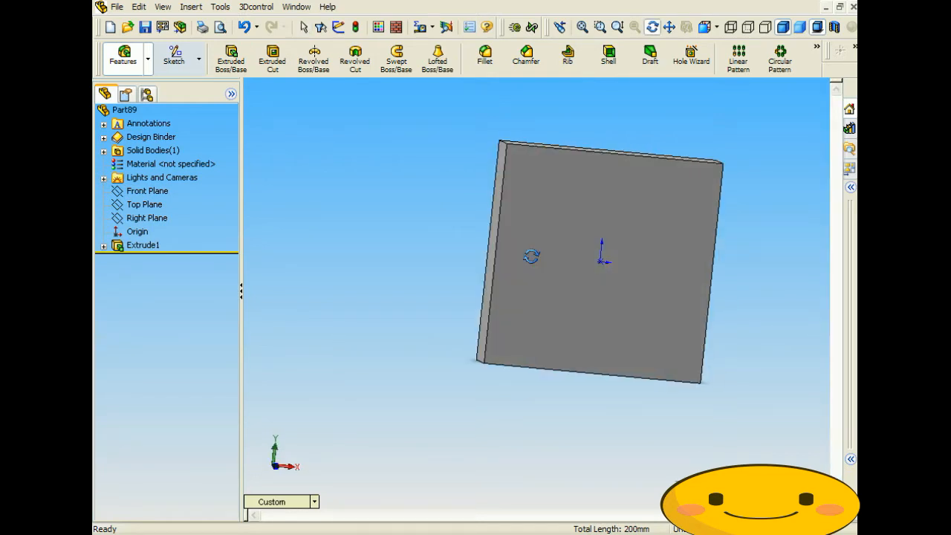
{"action": "left_click", "coordinate": [436, 28]}
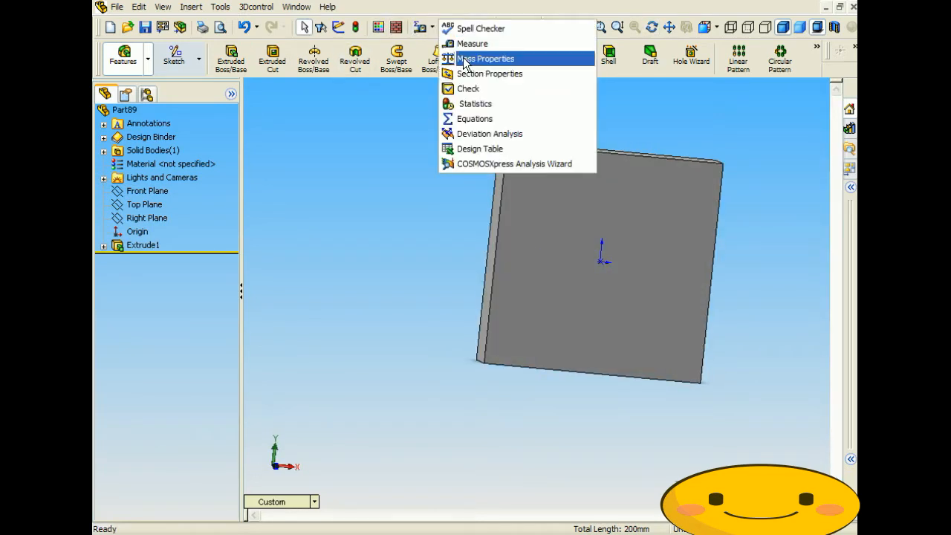
{"action": "left_click", "coordinate": [464, 57]}
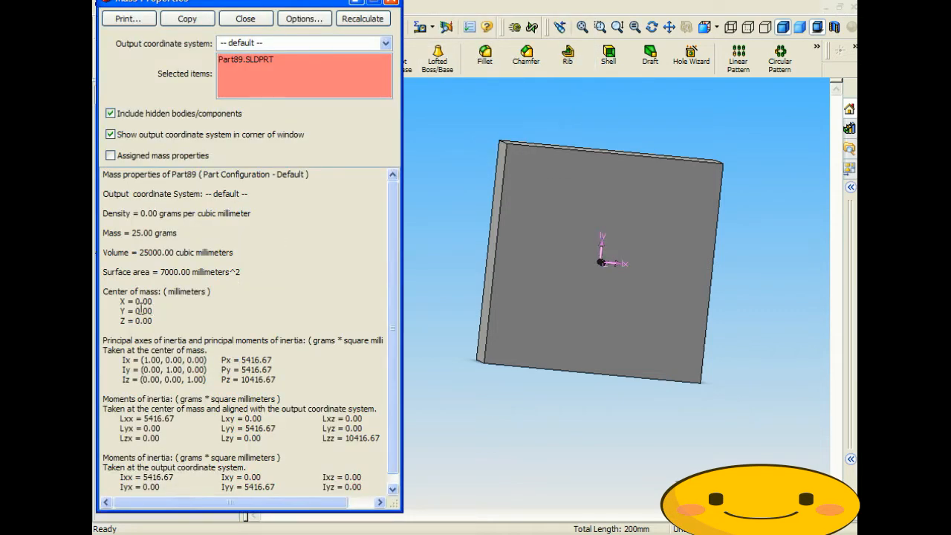
{"action": "left_click_drag", "start_coordinate": [120, 300], "coordinate": [157, 310]}
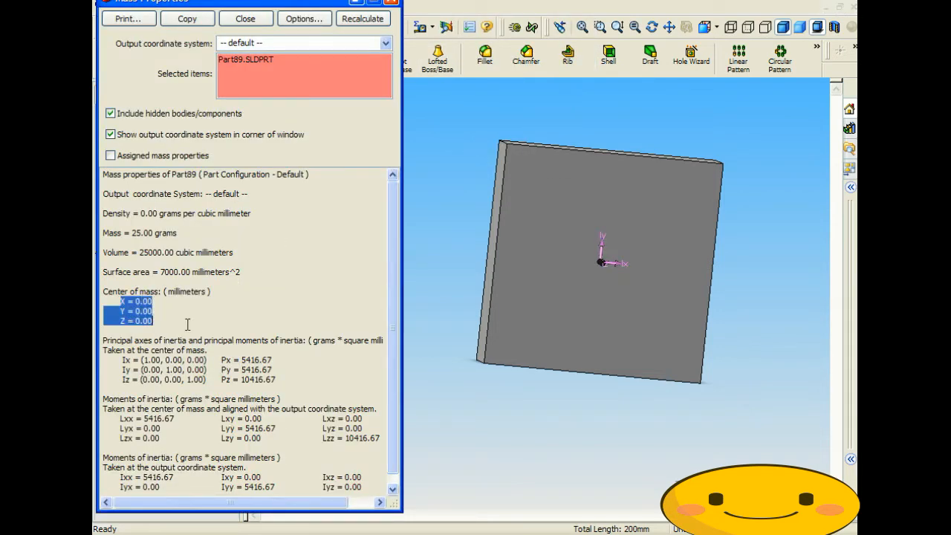
Step: Close the mass properties results and delete the square plate's extrusion along with its sketch
{"action": "left_click", "coordinate": [219, 321]}
{"action": "left_click", "coordinate": [245, 18]}
{"action": "middle_click_drag", "start_coordinate": [467, 197], "coordinate": [601, 262]}
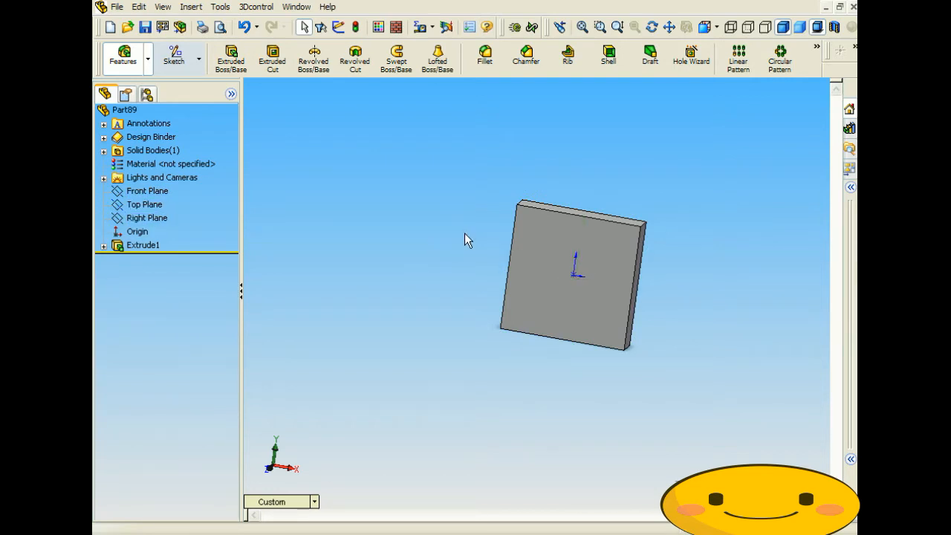
{"action": "mouse_move", "coordinate": [525, 259]}
{"action": "middle_mouse_down"}
{"action": "mouse_move", "coordinate": [480, 246]}
{"action": "mouse_move", "coordinate": [534, 251]}
{"action": "middle_mouse_up"}
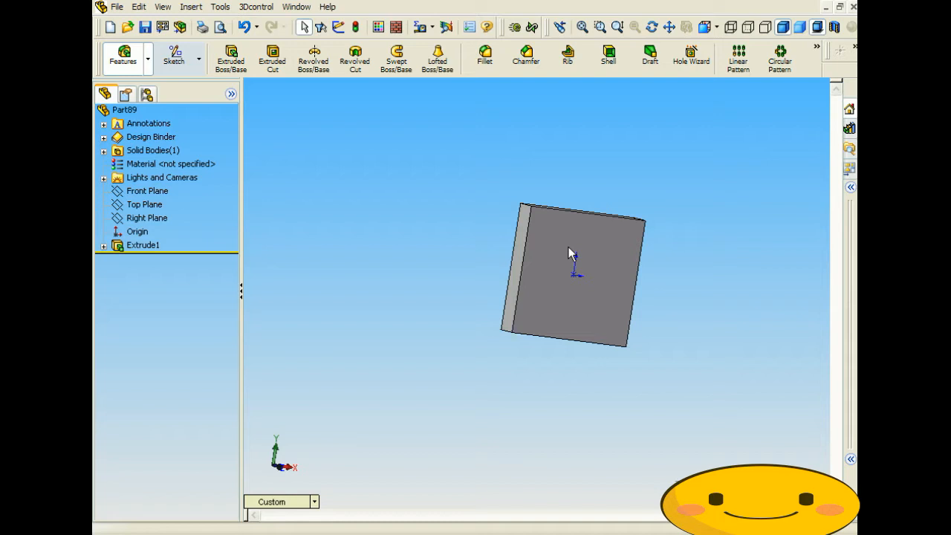
{"action": "middle_click_drag", "start_coordinate": [534, 248], "coordinate": [467, 240]}
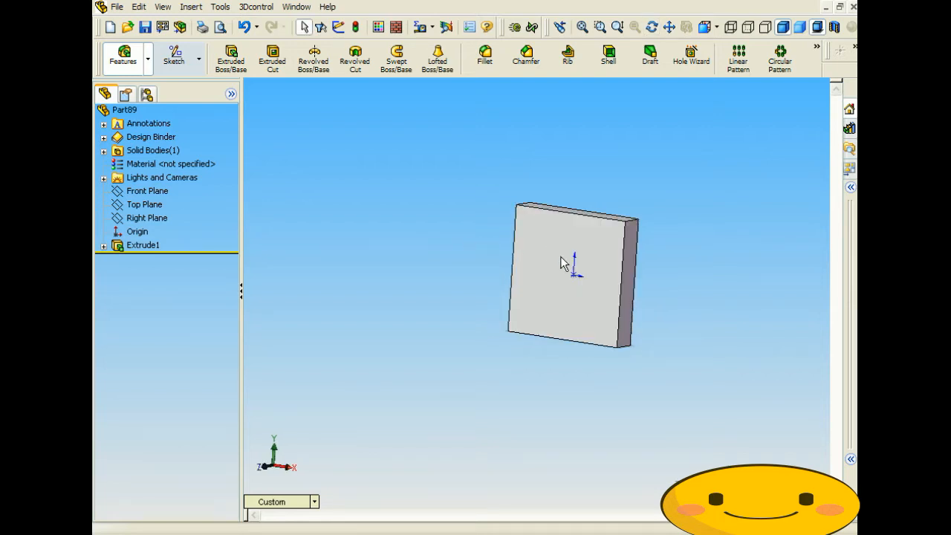
{"action": "left_click", "coordinate": [151, 245]}
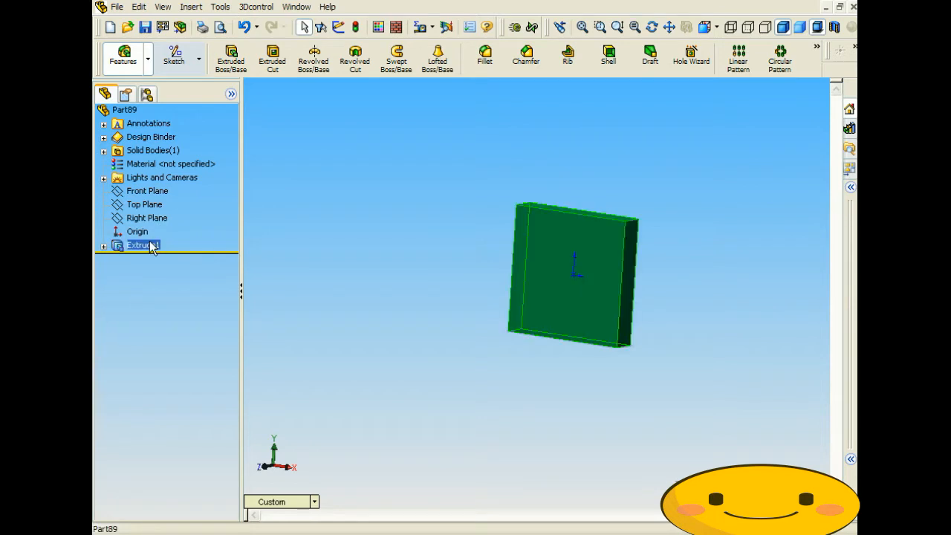
{"action": "key", "text": "Delete"}
{"action": "left_click", "coordinate": [586, 193]}
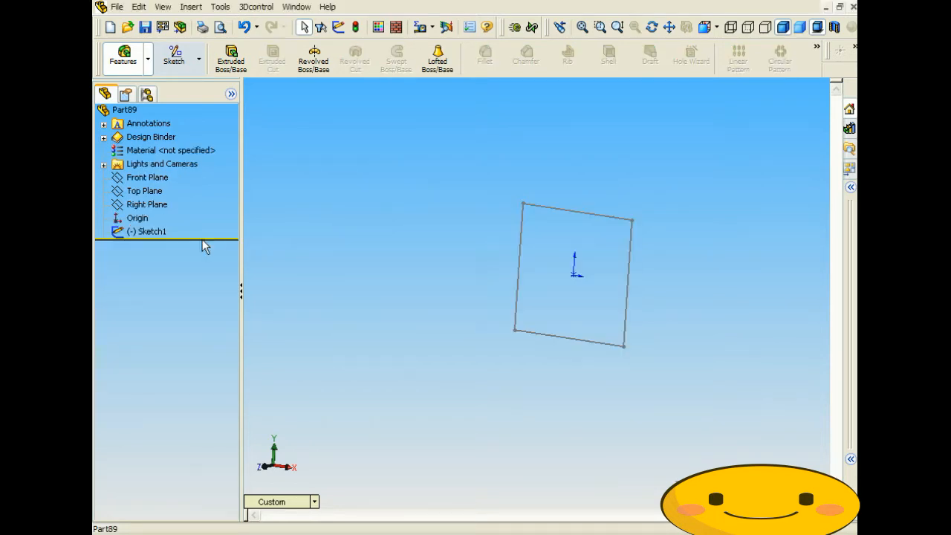
{"action": "key", "text": "Delete"}
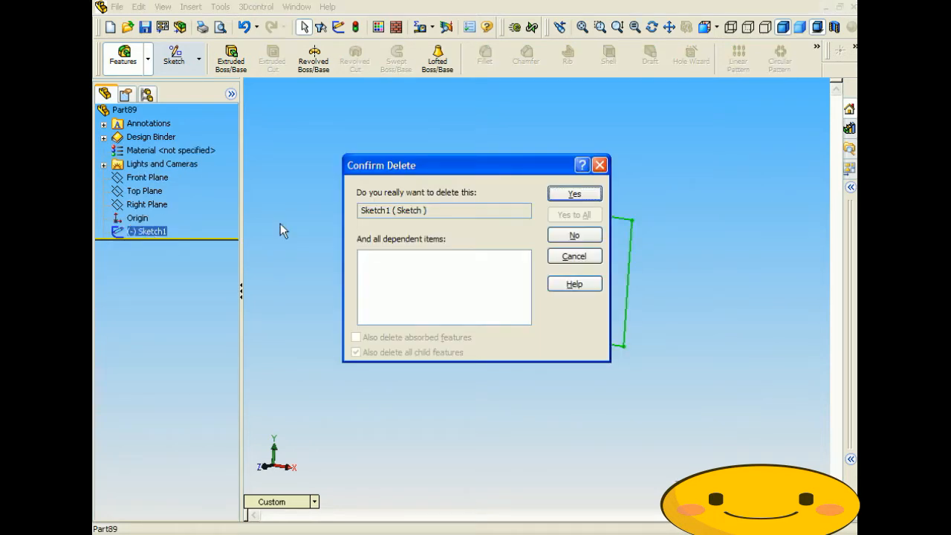
{"action": "left_click", "coordinate": [574, 194]}
Step: Sketch a closed, irregular eight-line profile with a deep notch around the origin on the front plane, its upper edge about 125 mm long
{"action": "left_click", "coordinate": [174, 55]}
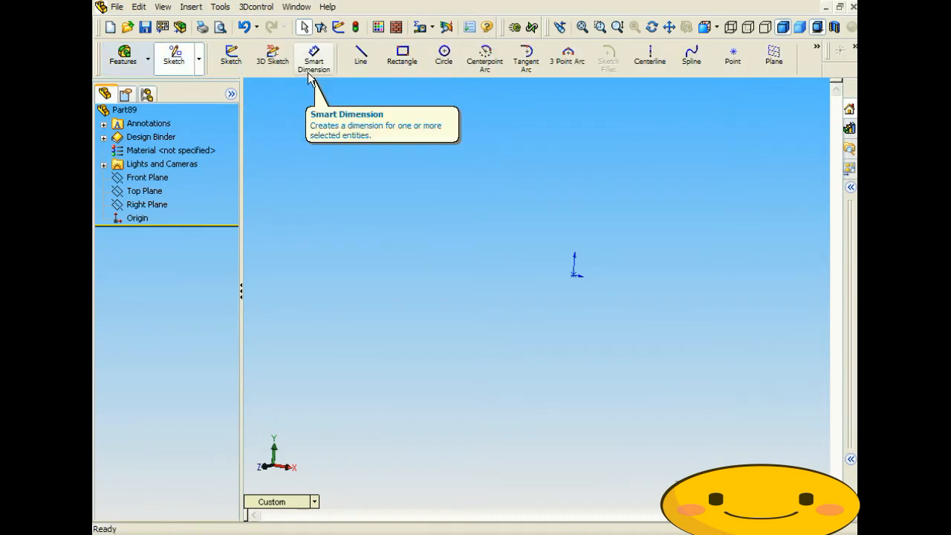
{"action": "left_click", "coordinate": [230, 56]}
{"action": "left_click", "coordinate": [455, 122]}
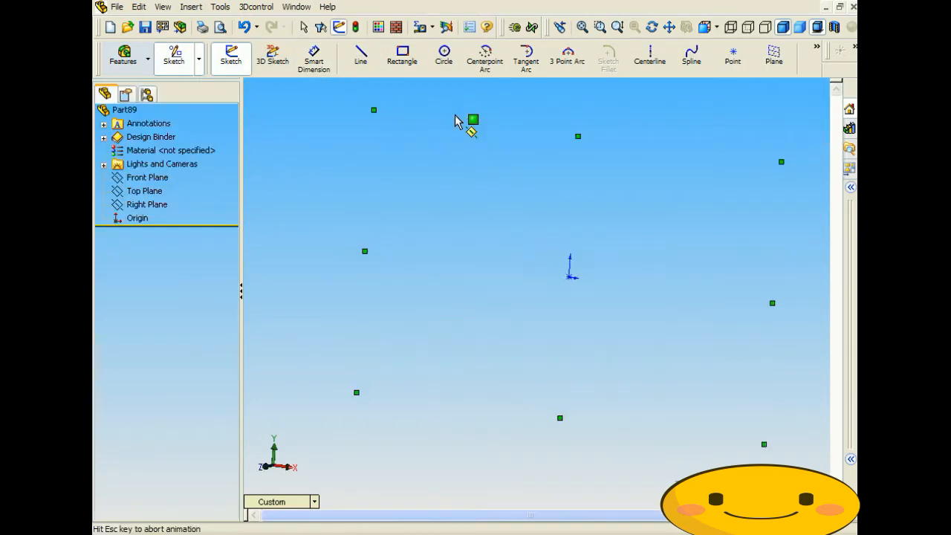
{"action": "key", "text": "l"}
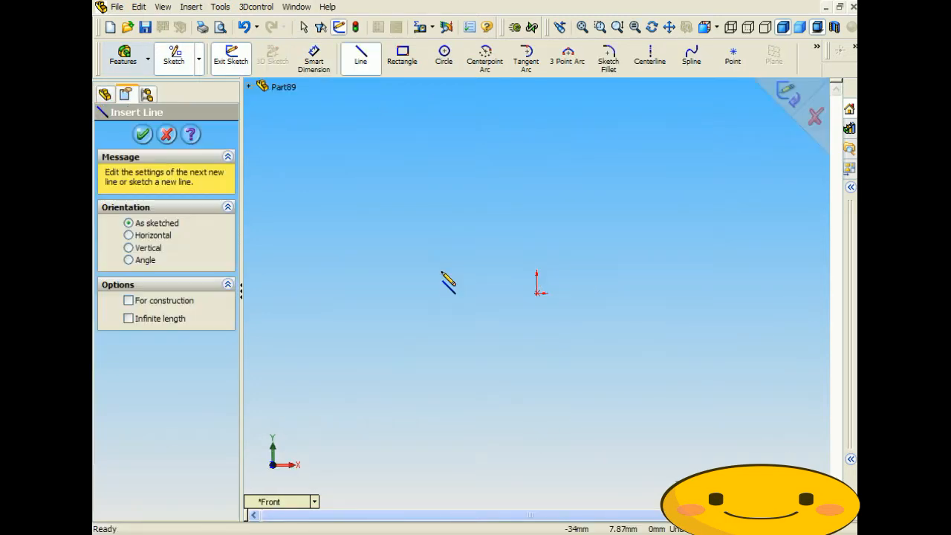
{"action": "left_click", "coordinate": [447, 123]}
{"action": "left_click", "coordinate": [418, 165]}
{"action": "left_click", "coordinate": [626, 305]}
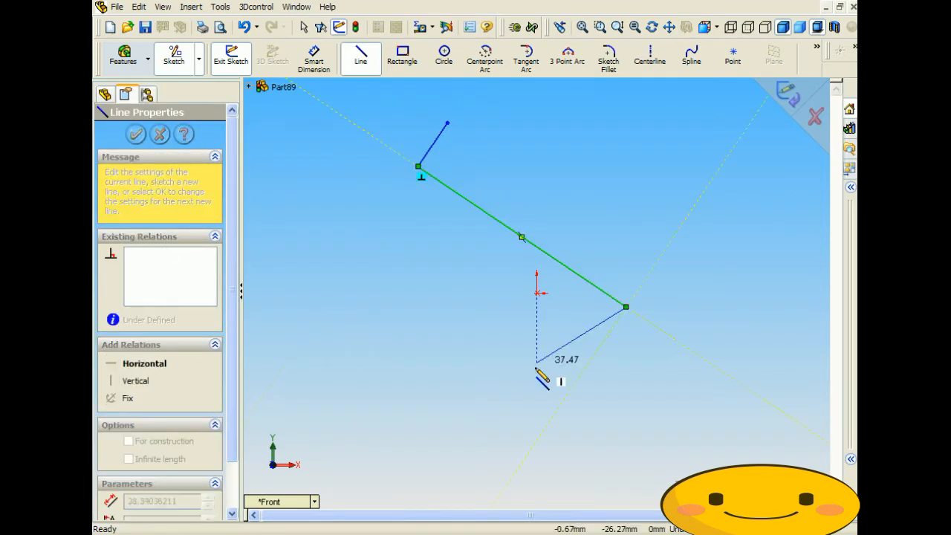
{"action": "left_click", "coordinate": [485, 403]}
{"action": "left_click", "coordinate": [322, 340]}
{"action": "left_click", "coordinate": [352, 462]}
{"action": "left_click", "coordinate": [637, 476]}
{"action": "left_click", "coordinate": [781, 227]}
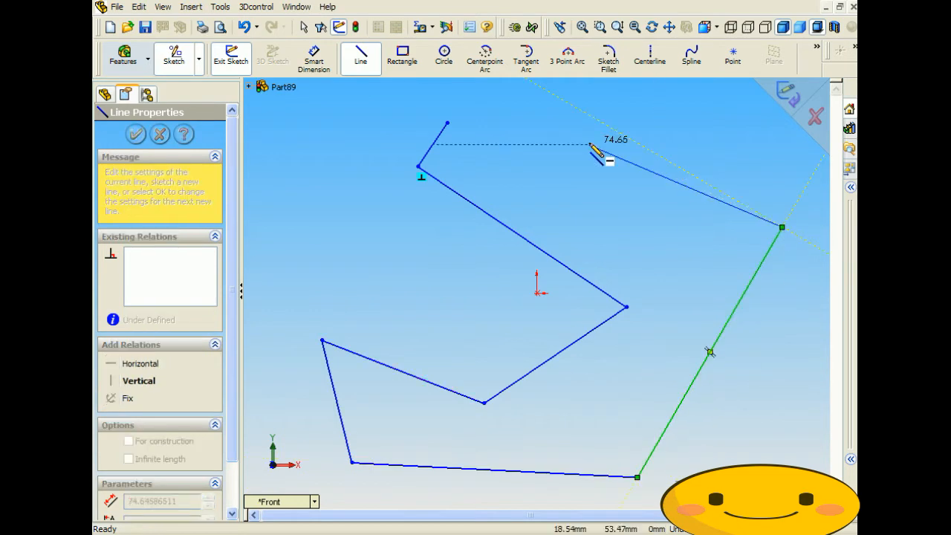
{"action": "left_click", "coordinate": [448, 124]}
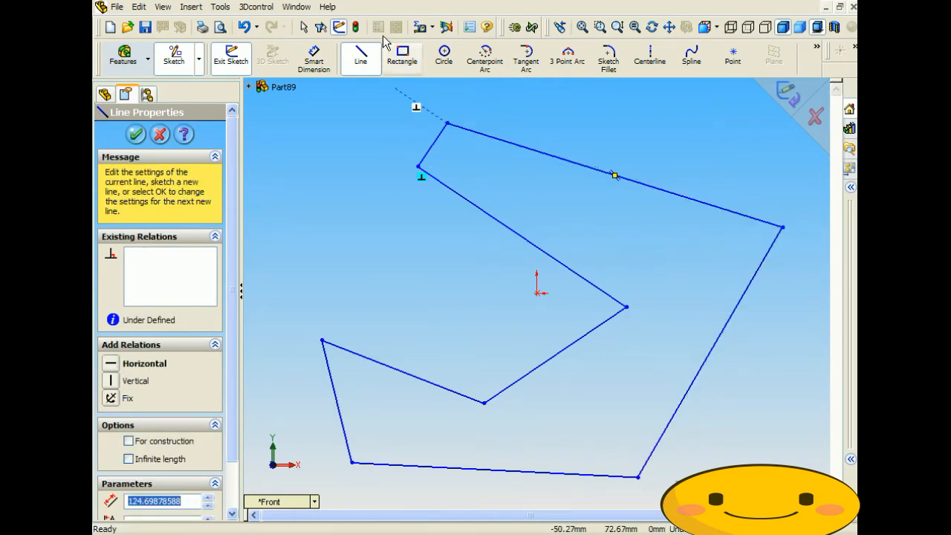
{"action": "left_click", "coordinate": [303, 27]}
Step: Shift the notch's long upper edge toward the profile's lower left to narrow the notch, and finish the sketch
{"action": "left_click_drag", "start_coordinate": [538, 252], "coordinate": [465, 269]}
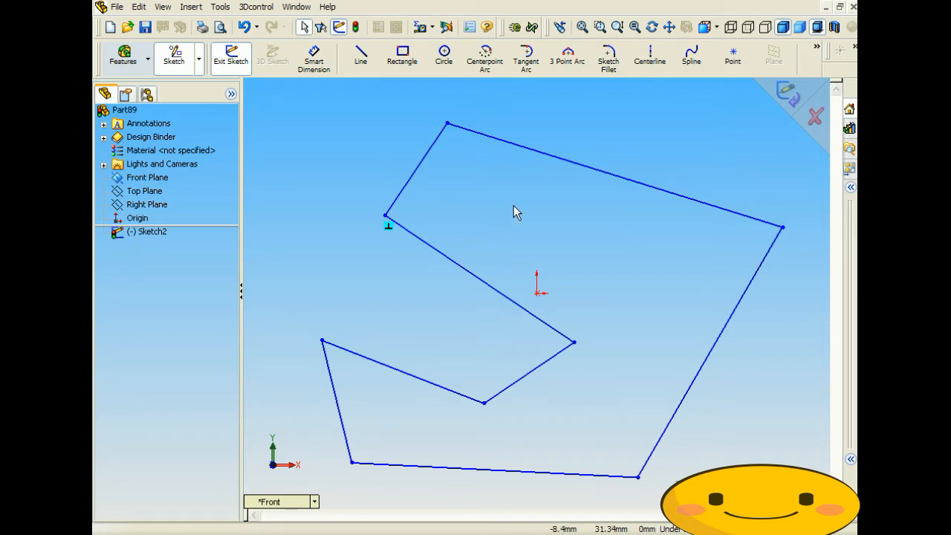
{"action": "left_click_drag", "start_coordinate": [561, 342], "coordinate": [545, 341]}
{"action": "left_click", "coordinate": [586, 296]}
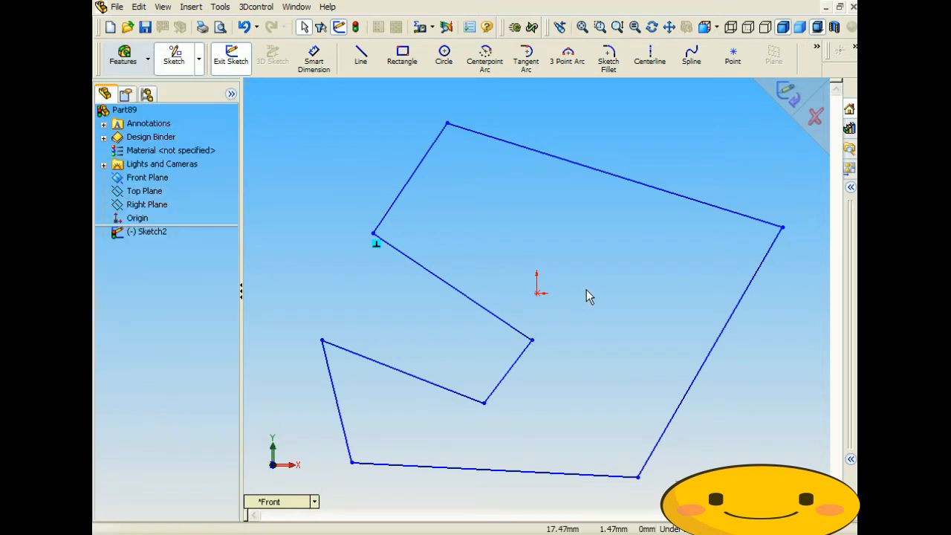
{"action": "left_click", "coordinate": [786, 92]}
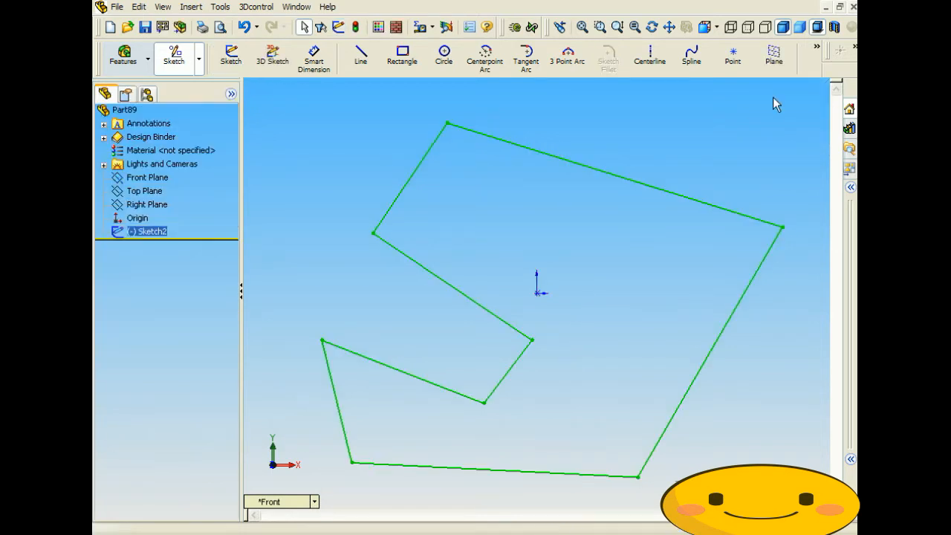
Step: Extrude the irregular profile as a mid-plane boss with a total depth of 10 mm
{"action": "left_click", "coordinate": [123, 55]}
{"action": "left_click", "coordinate": [230, 58]}
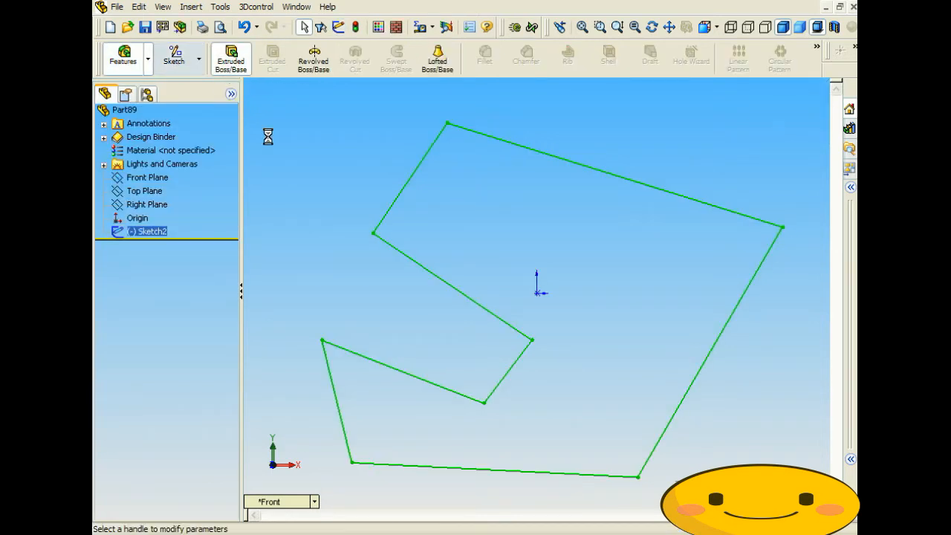
{"action": "left_click", "coordinate": [199, 219]}
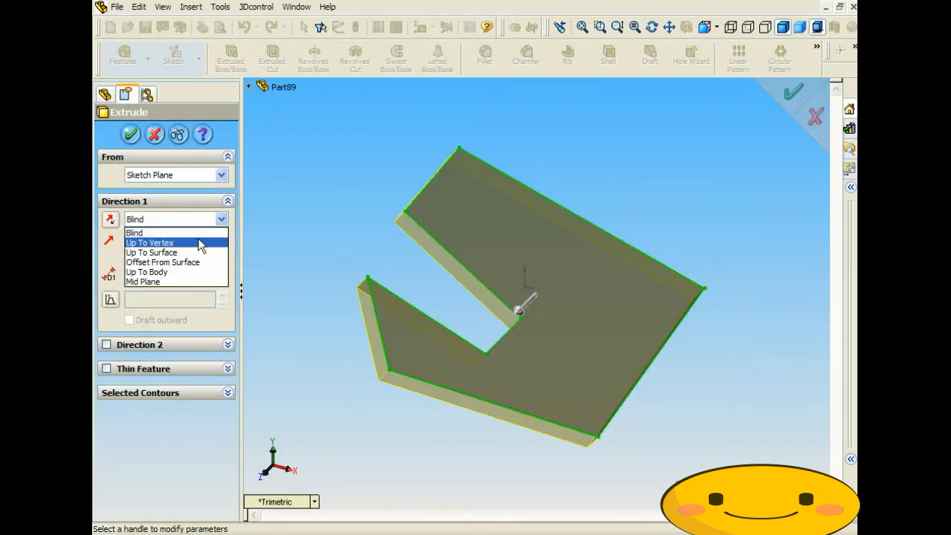
{"action": "left_click", "coordinate": [180, 277]}
{"action": "left_click", "coordinate": [179, 273]}
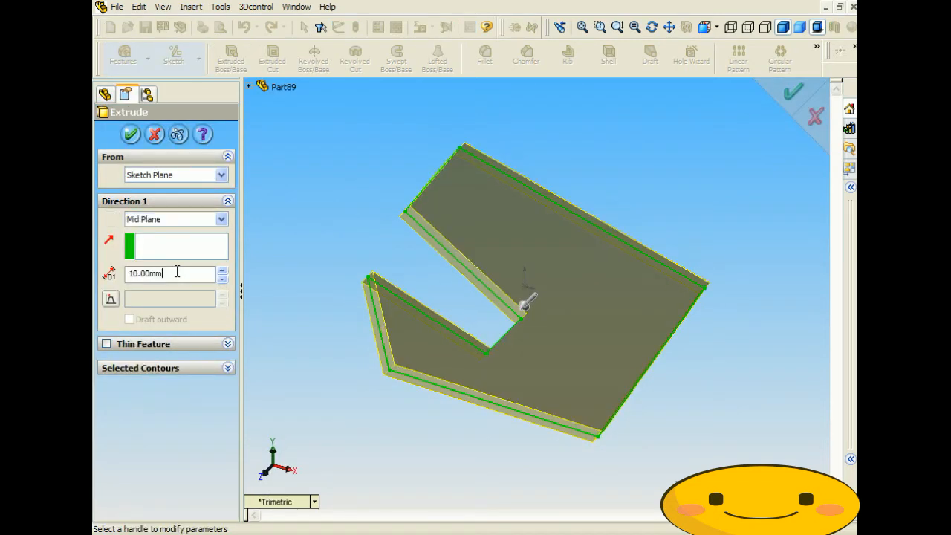
{"action": "left_click", "coordinate": [136, 137]}
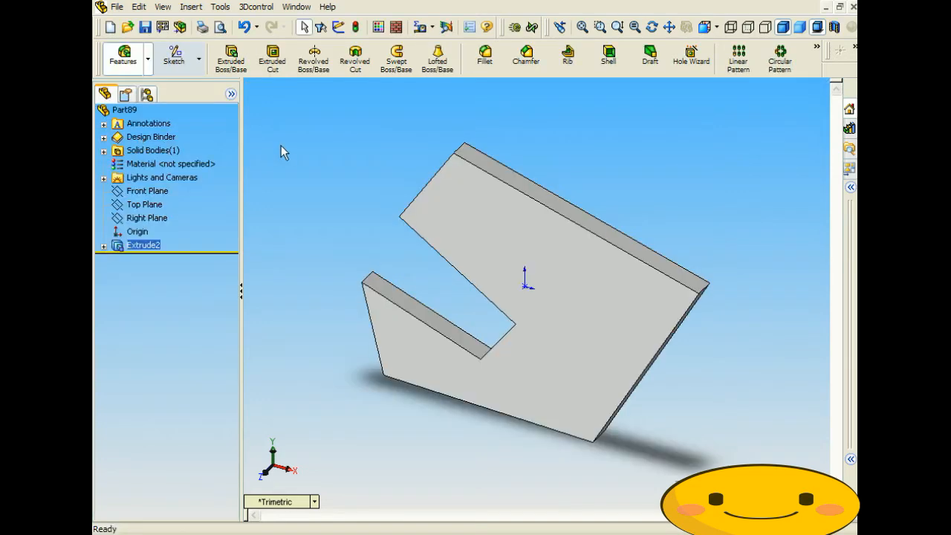
Step: Calculate the irregular plate's mass properties and read its center of mass coordinates
{"action": "left_click", "coordinate": [431, 28]}
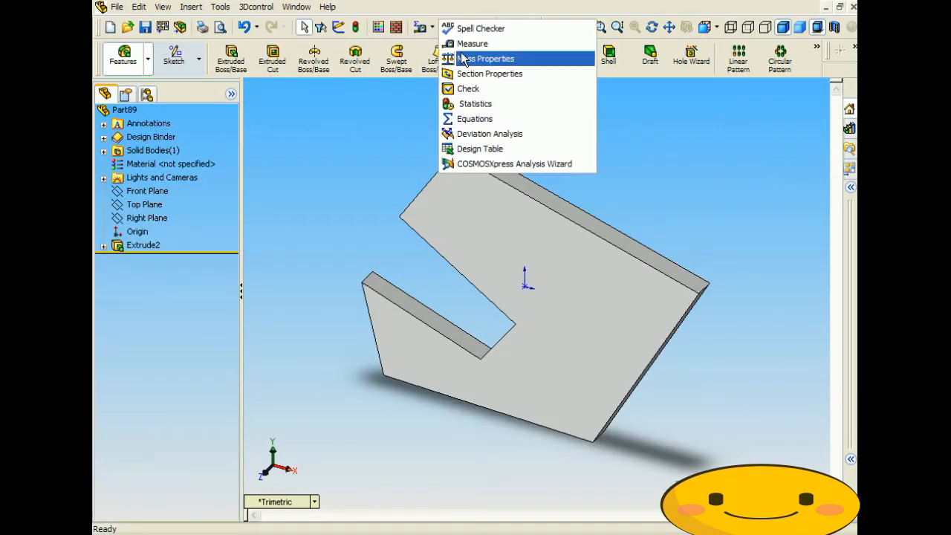
{"action": "left_click", "coordinate": [484, 59]}
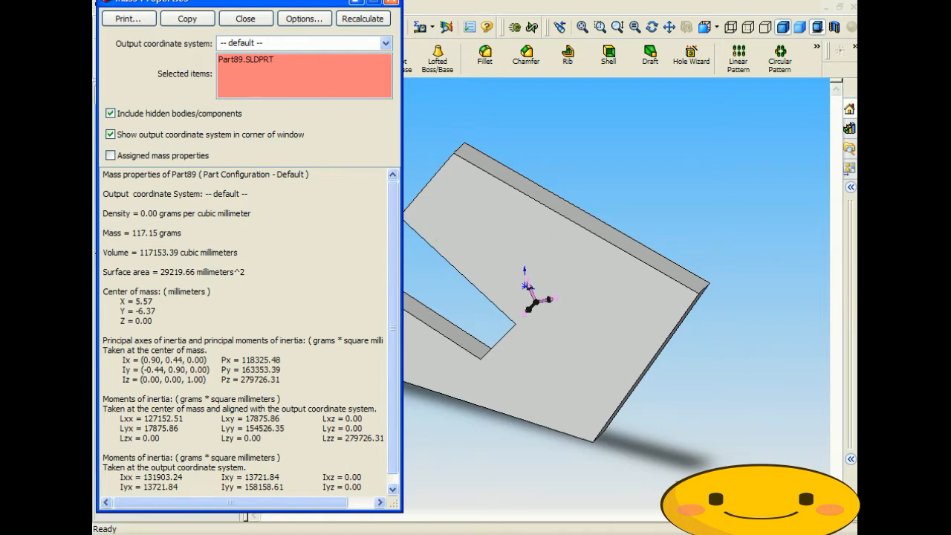
{"action": "left_click", "coordinate": [391, 2]}
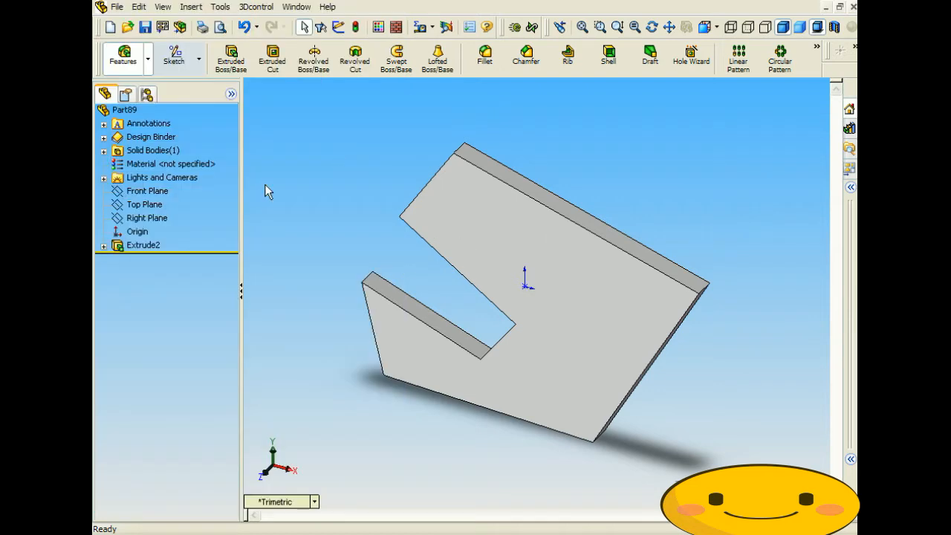
Step: Edit the irregular plate's sketch and move all eight lines by -5.57 mm in X and 6.37 mm in Y
{"action": "right_click", "coordinate": [138, 247]}
{"action": "left_click", "coordinate": [156, 270]}
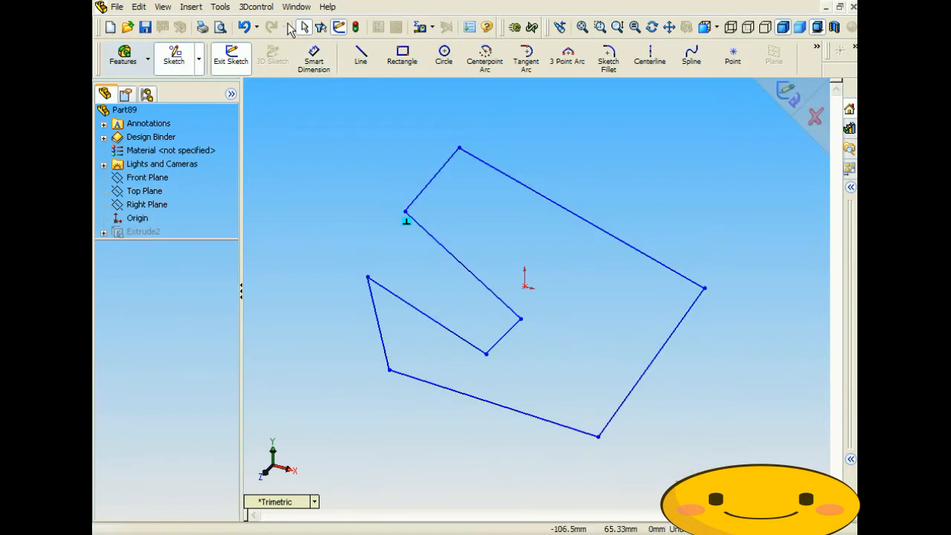
{"action": "left_click", "coordinate": [220, 7]}
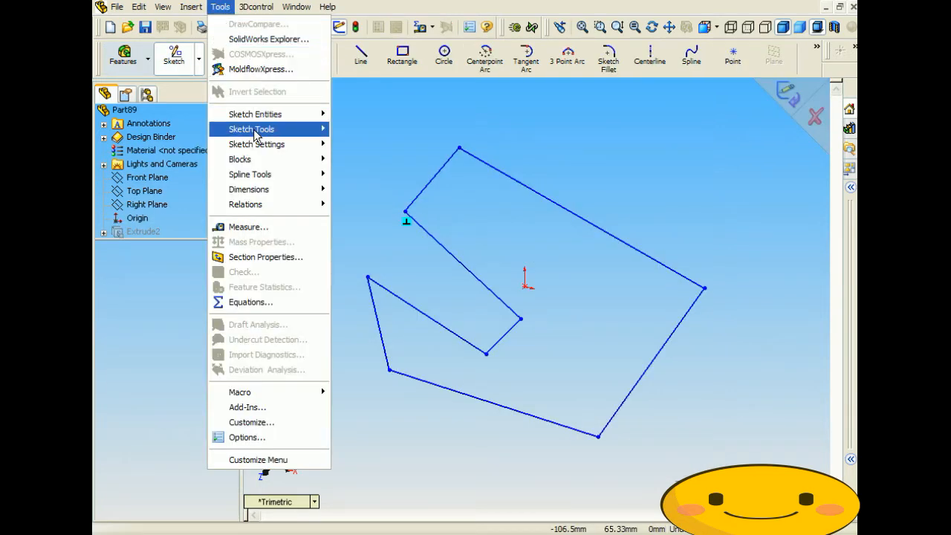
{"action": "mouse_move", "coordinate": [253, 131]}
{"action": "left_click", "coordinate": [407, 246]}
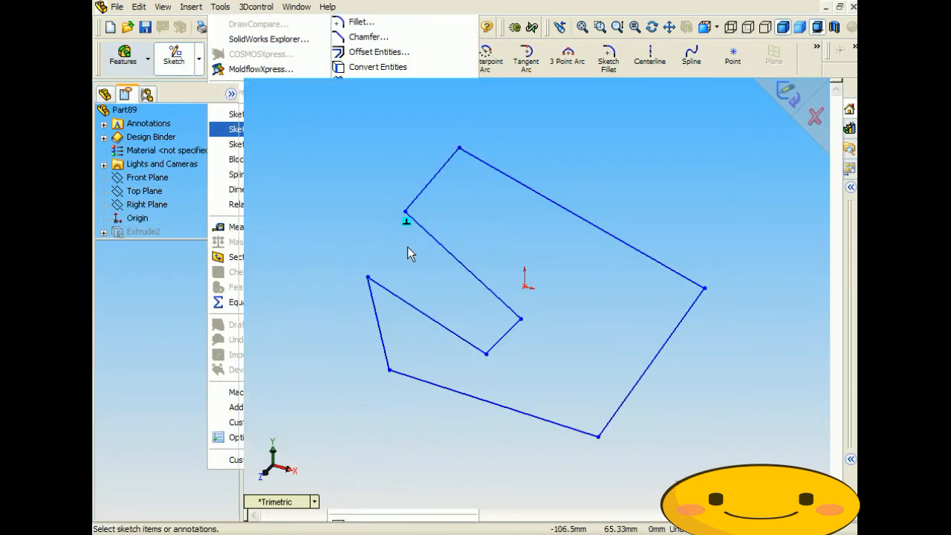
{"action": "left_click", "coordinate": [528, 188]}
{"action": "left_click", "coordinate": [429, 184]}
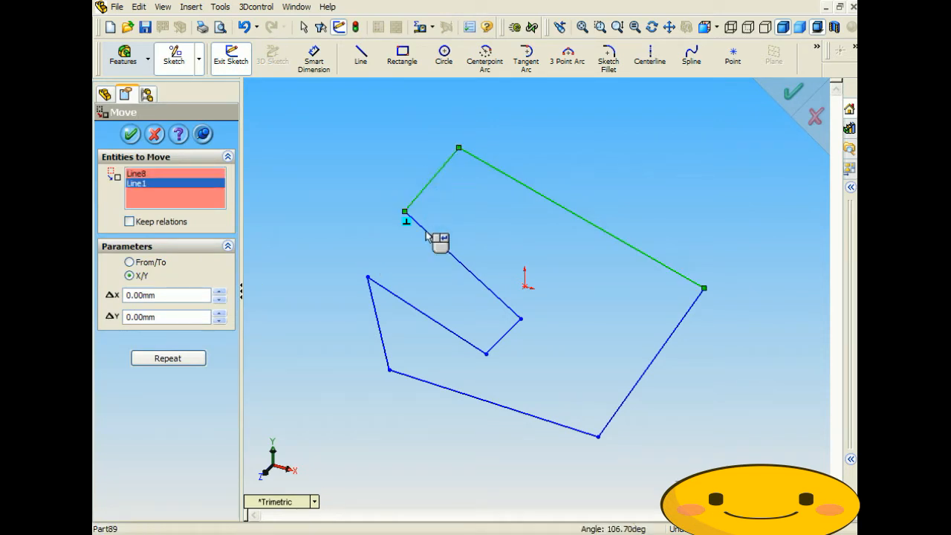
{"action": "left_click", "coordinate": [427, 231]}
{"action": "left_click", "coordinate": [496, 346]}
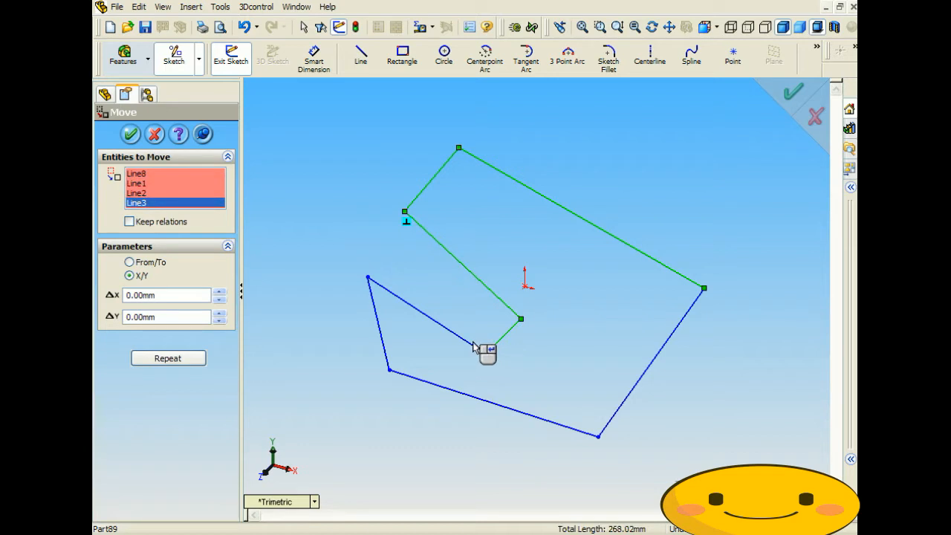
{"action": "left_click", "coordinate": [465, 343]}
{"action": "left_click", "coordinate": [379, 326]}
{"action": "left_click", "coordinate": [436, 385]}
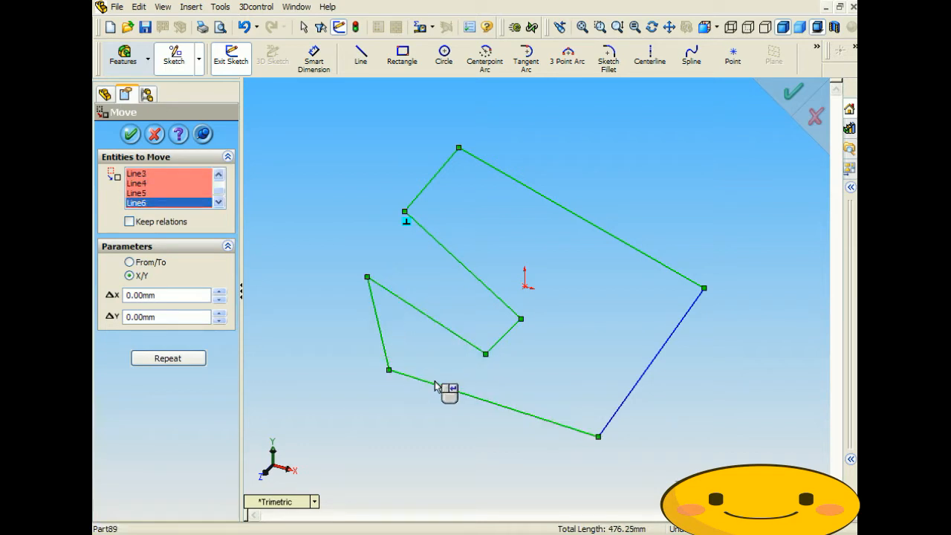
{"action": "left_click", "coordinate": [612, 416]}
{"action": "left_click_drag", "start_coordinate": [170, 297], "coordinate": [96, 294]}
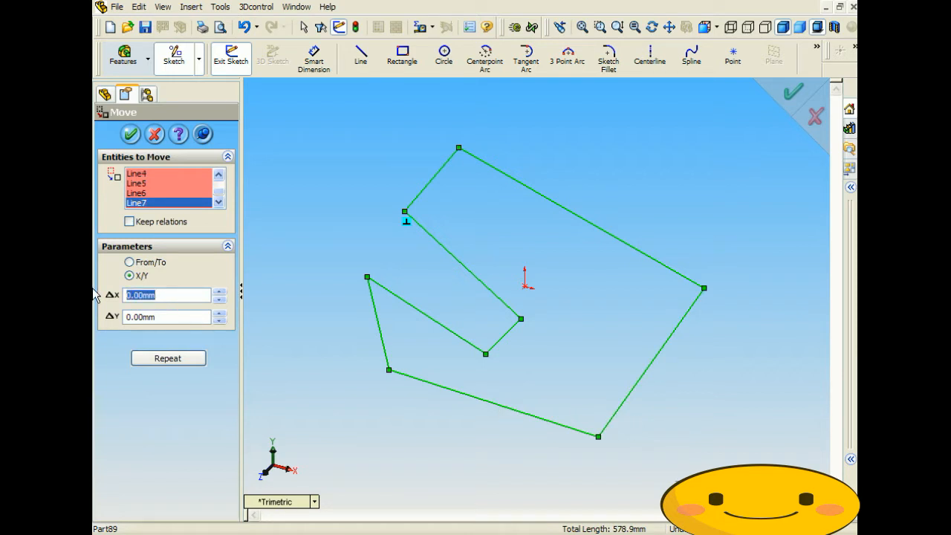
{"action": "type", "text": "-5.57"}
{"action": "key", "text": "Tab"}
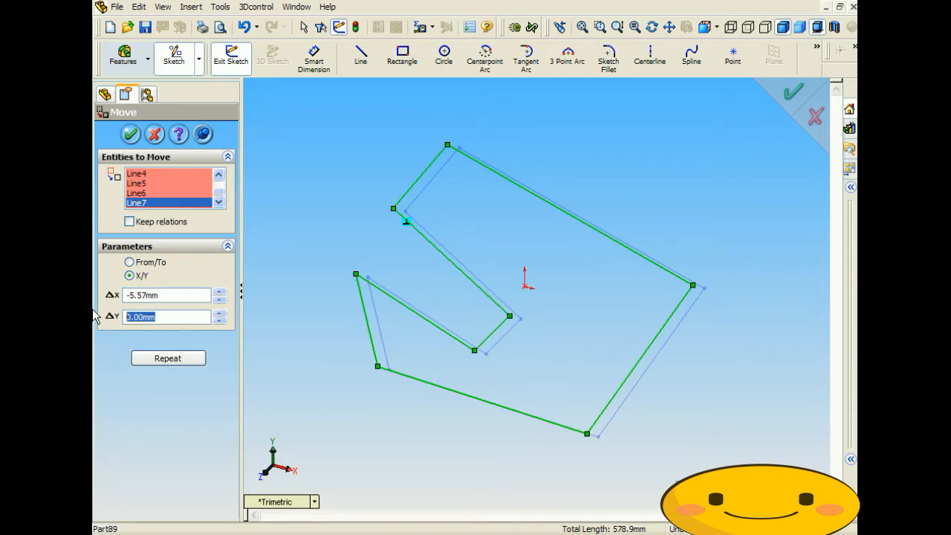
{"action": "type", "text": "6.37"}
{"action": "left_click", "coordinate": [166, 296]}
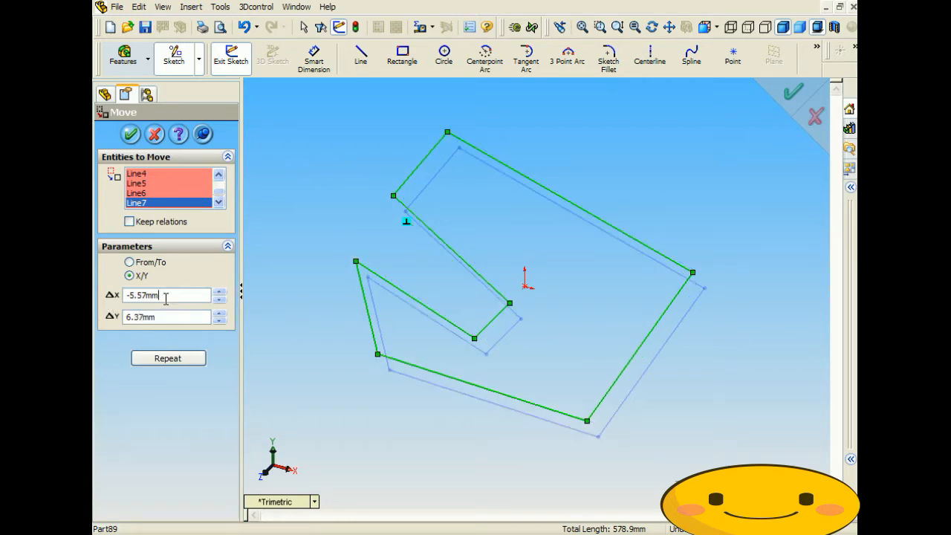
{"action": "mouse_move", "coordinate": [377, 255]}
{"action": "middle_mouse_down"}
{"action": "mouse_move", "coordinate": [343, 231]}
{"action": "mouse_move", "coordinate": [378, 244]}
{"action": "middle_mouse_up"}
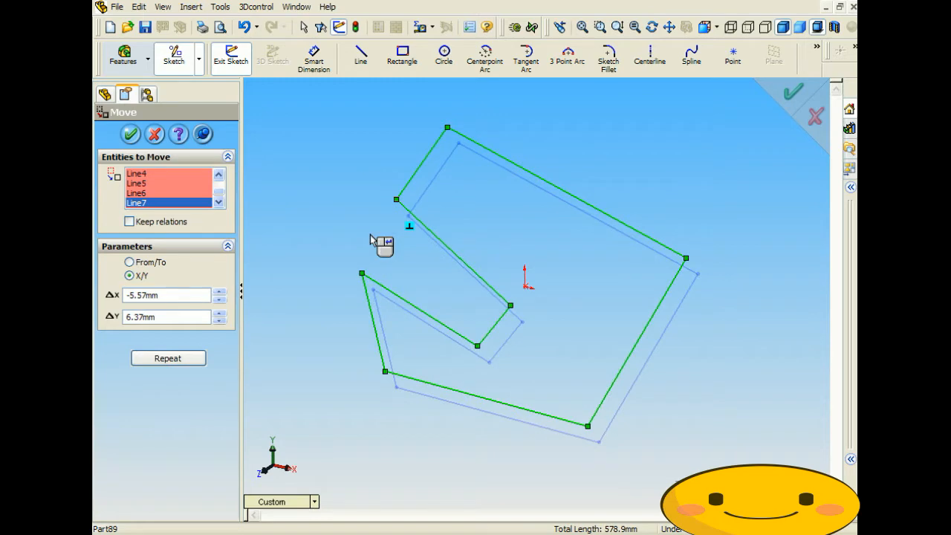
{"action": "left_click", "coordinate": [137, 139]}
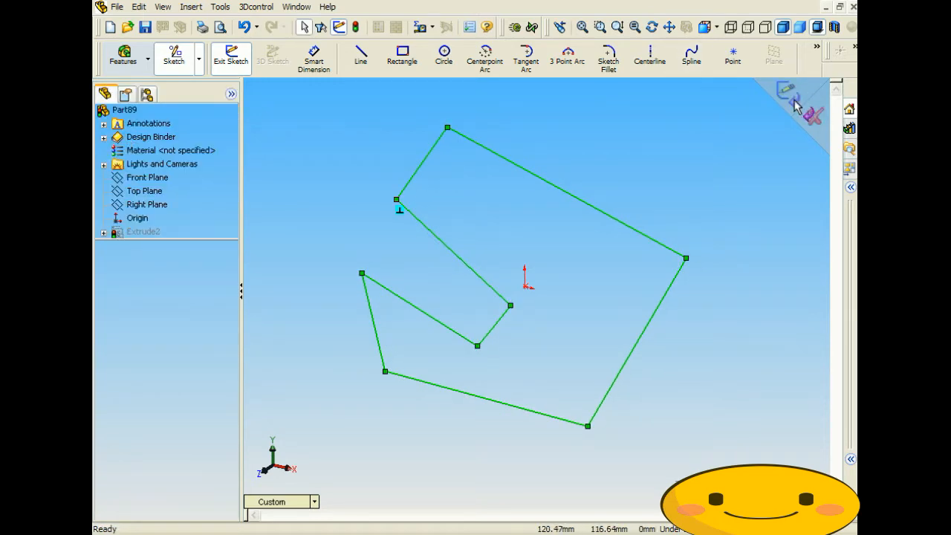
{"action": "left_click", "coordinate": [792, 98]}
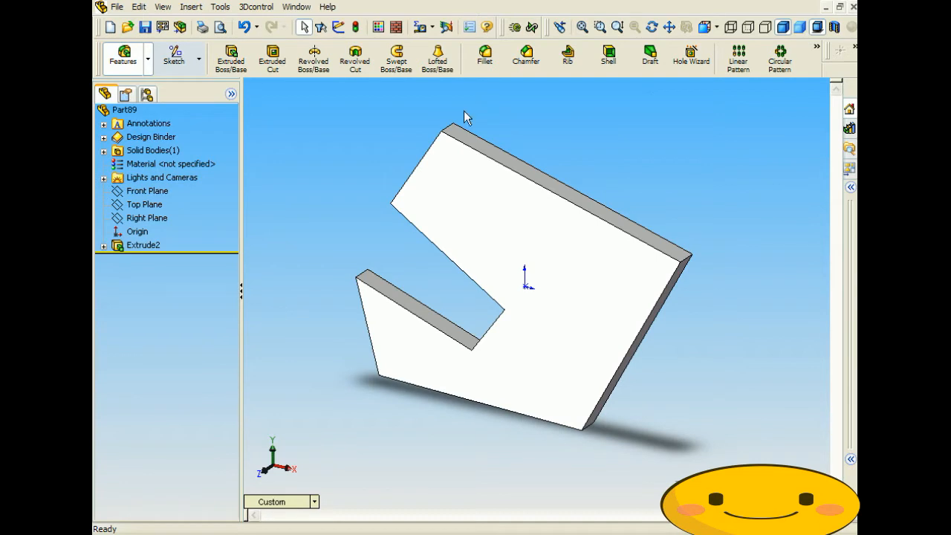
Step: Recalculate the shifted irregular plate's mass properties and check its center of mass coordinates against the origin
{"action": "left_click", "coordinate": [430, 27]}
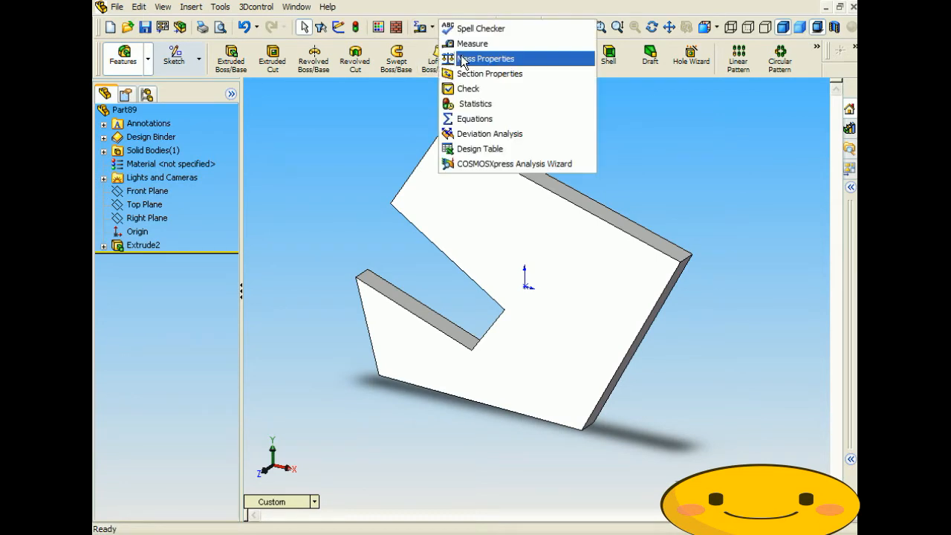
{"action": "left_click", "coordinate": [445, 60]}
{"action": "left_click_drag", "start_coordinate": [121, 300], "coordinate": [171, 318]}
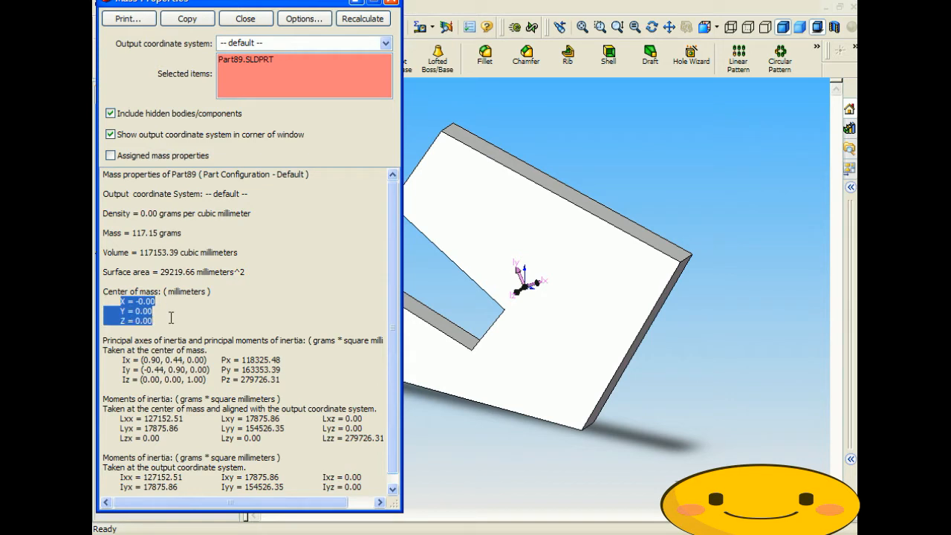
{"action": "middle_click_drag", "start_coordinate": [530, 134], "coordinate": [541, 129]}
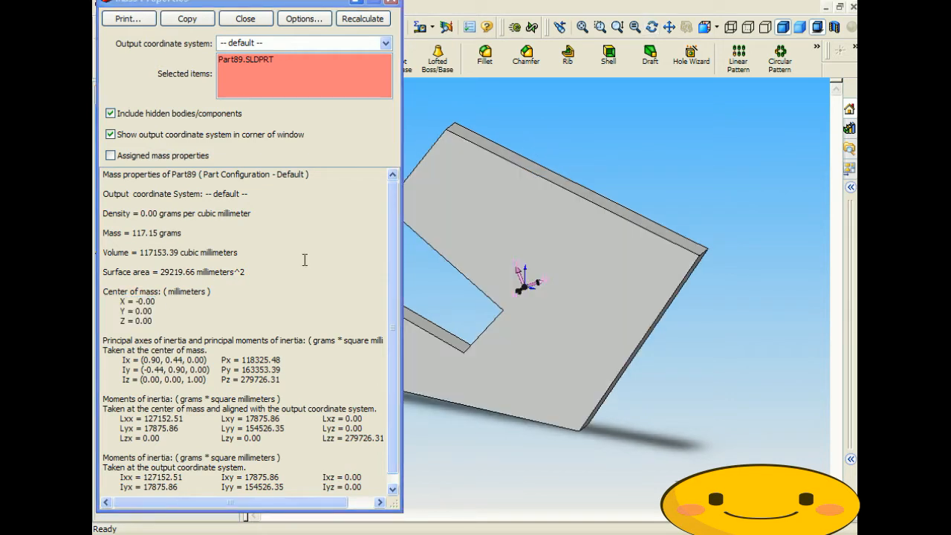
{"action": "left_click_drag", "start_coordinate": [127, 302], "coordinate": [163, 303]}
{"action": "left_click", "coordinate": [161, 308]}
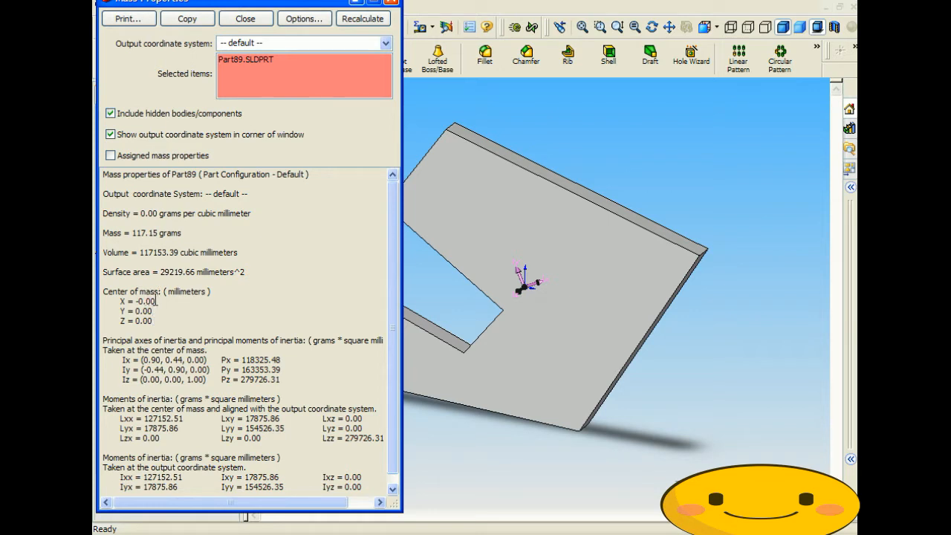
{"action": "left_click_drag", "start_coordinate": [168, 301], "coordinate": [224, 306]}
{"action": "left_click", "coordinate": [225, 306]}
{"action": "mouse_move", "coordinate": [519, 307]}
{"action": "middle_mouse_down"}
{"action": "mouse_move", "coordinate": [450, 302]}
{"action": "mouse_move", "coordinate": [512, 297]}
{"action": "middle_mouse_up"}
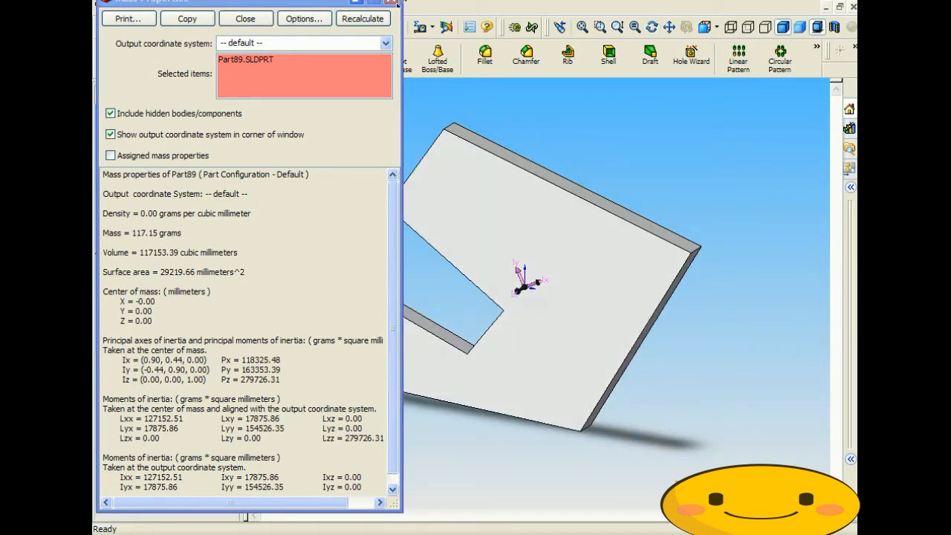
{"action": "left_click", "coordinate": [390, 3]}
Step: Open the irregular plate's extrusion sketch and examine where its outline sits relative to the origin
{"action": "middle_click_drag", "start_coordinate": [512, 184], "coordinate": [528, 179]}
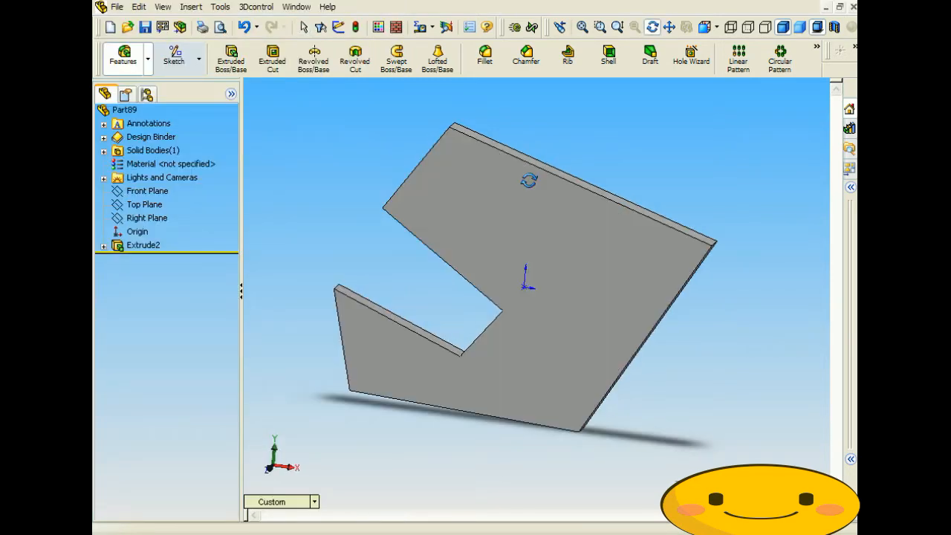
{"action": "right_click", "coordinate": [125, 245]}
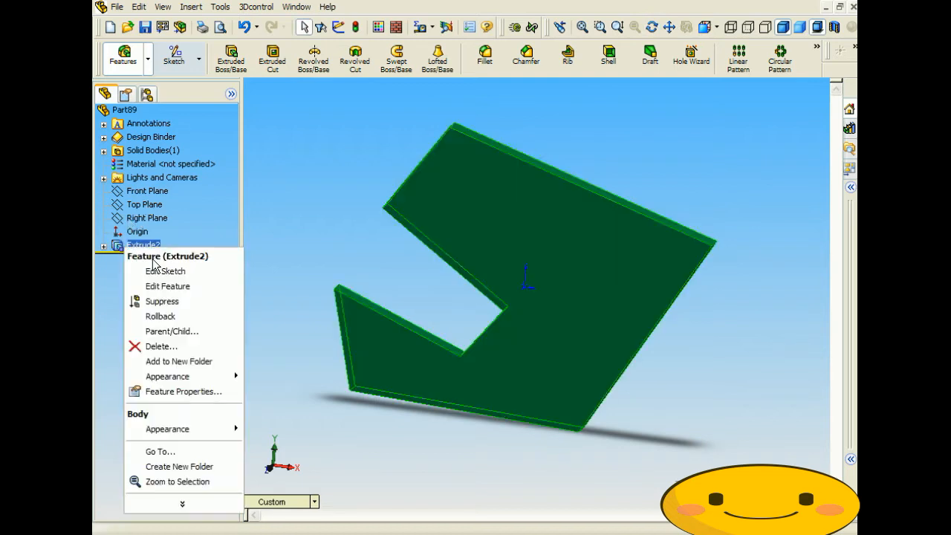
{"action": "left_click", "coordinate": [164, 271]}
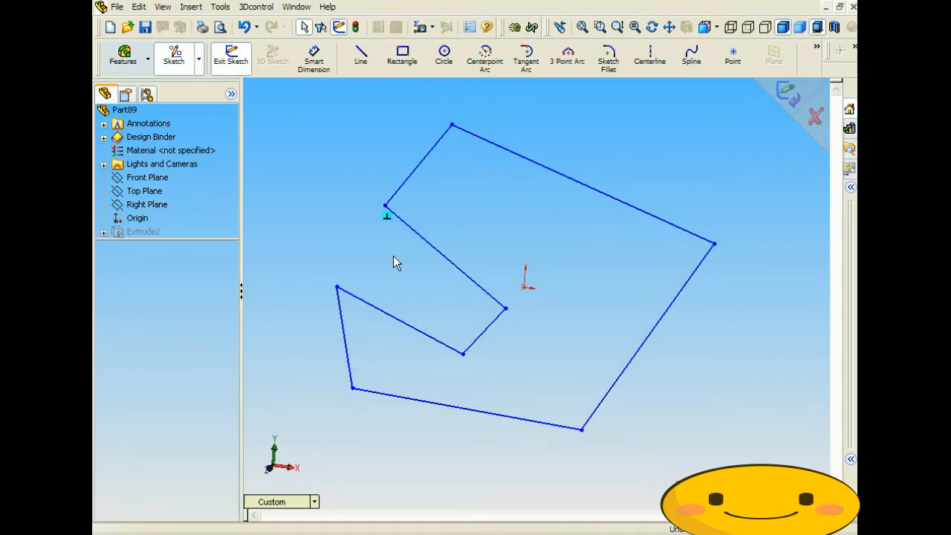
{"action": "left_click", "coordinate": [524, 289]}
{"action": "mouse_move", "coordinate": [584, 225]}
{"action": "middle_mouse_down"}
{"action": "mouse_move", "coordinate": [556, 237]}
{"action": "mouse_move", "coordinate": [605, 191]}
{"action": "middle_mouse_up"}
{"action": "left_click", "coordinate": [620, 145]}
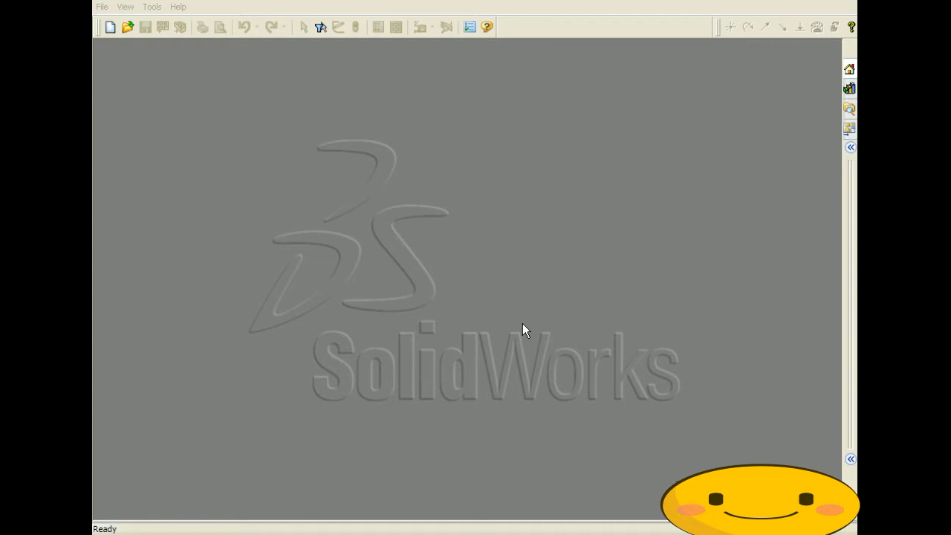
Step: Create a new part document
{"action": "left_click", "coordinate": [103, 7]}
{"action": "left_click", "coordinate": [117, 25]}
{"action": "left_click", "coordinate": [322, 165]}
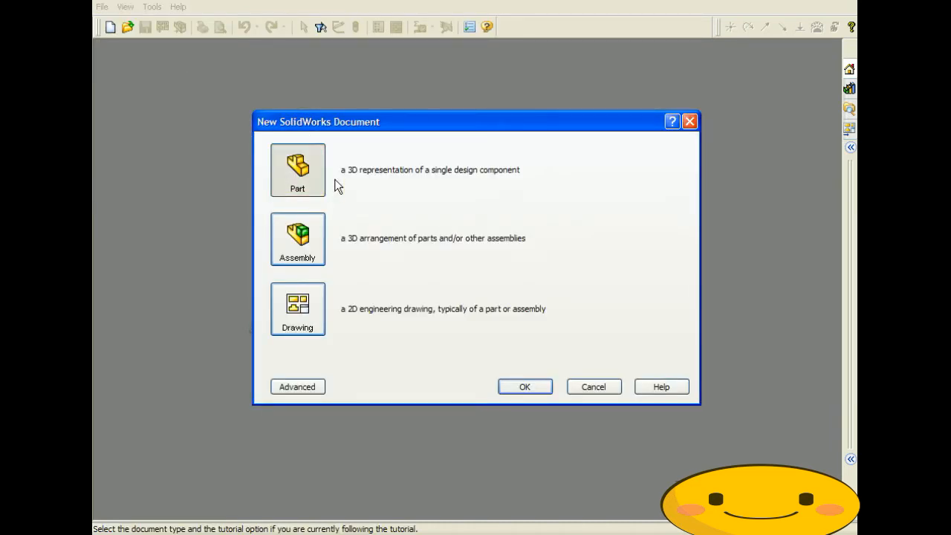
{"action": "left_click", "coordinate": [520, 386]}
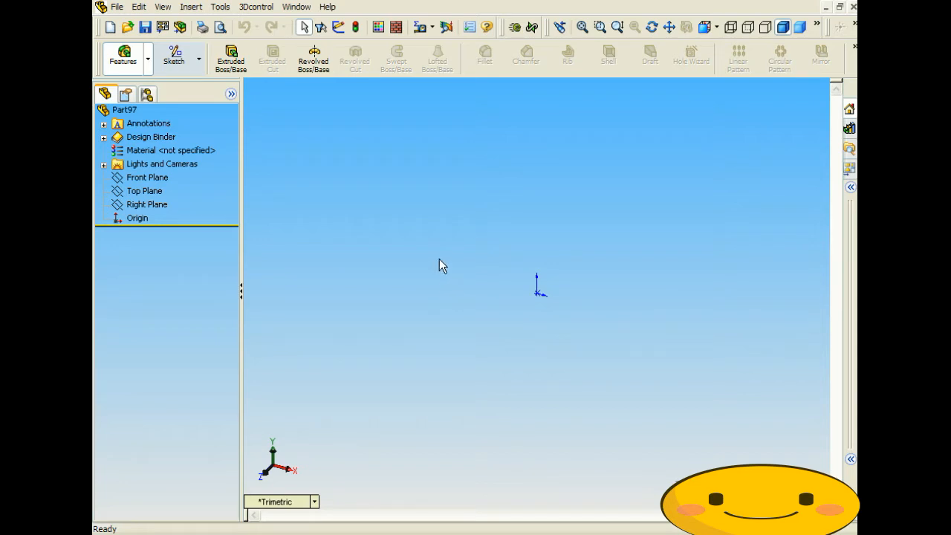
Step: Examine the new part's origin and its Front, Top and Right planes
{"action": "left_click", "coordinate": [540, 296]}
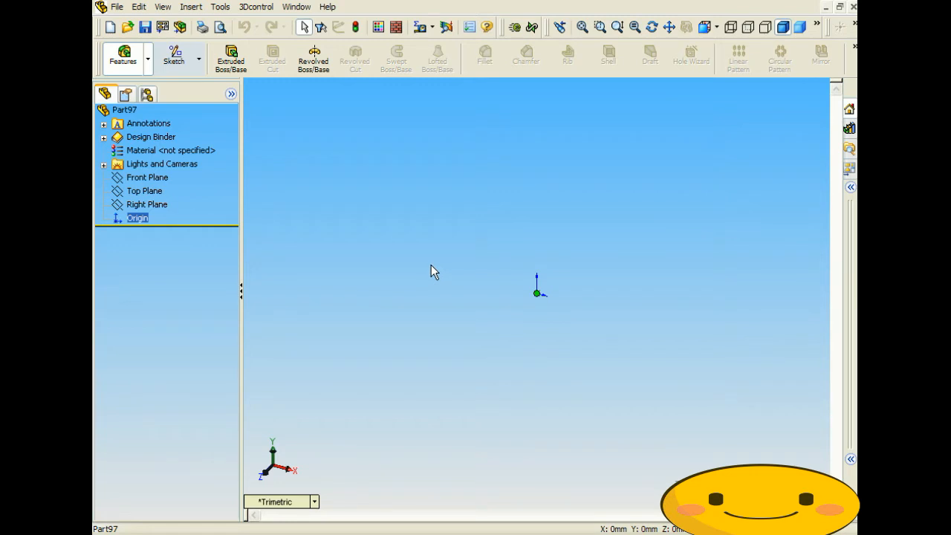
{"action": "left_click", "coordinate": [152, 178]}
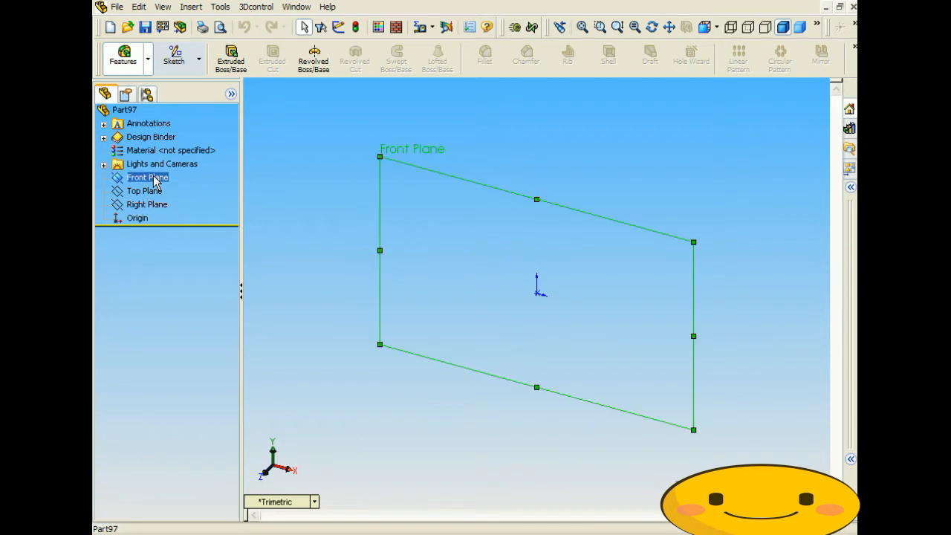
{"action": "left_click", "coordinate": [152, 191]}
{"action": "left_click", "coordinate": [154, 205]}
{"action": "left_click", "coordinate": [373, 236]}
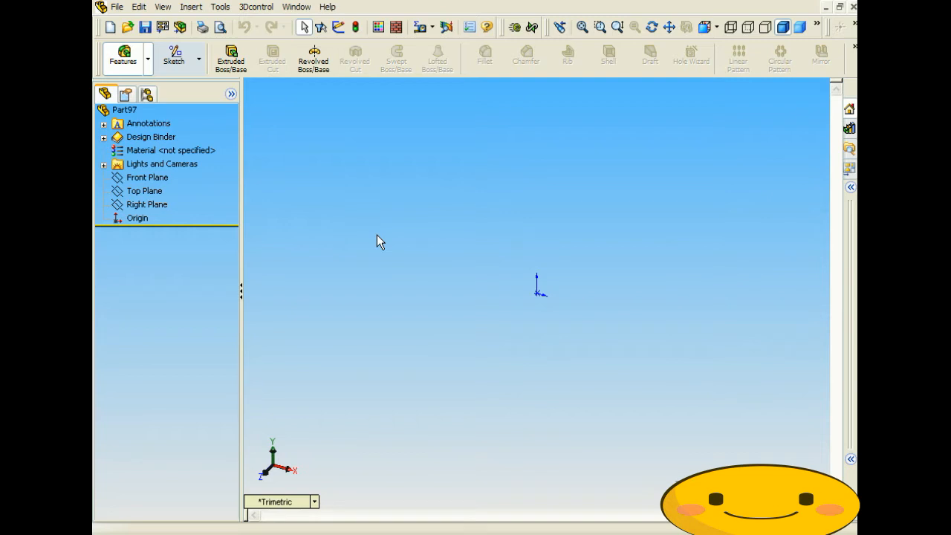
{"action": "left_click", "coordinate": [537, 293]}
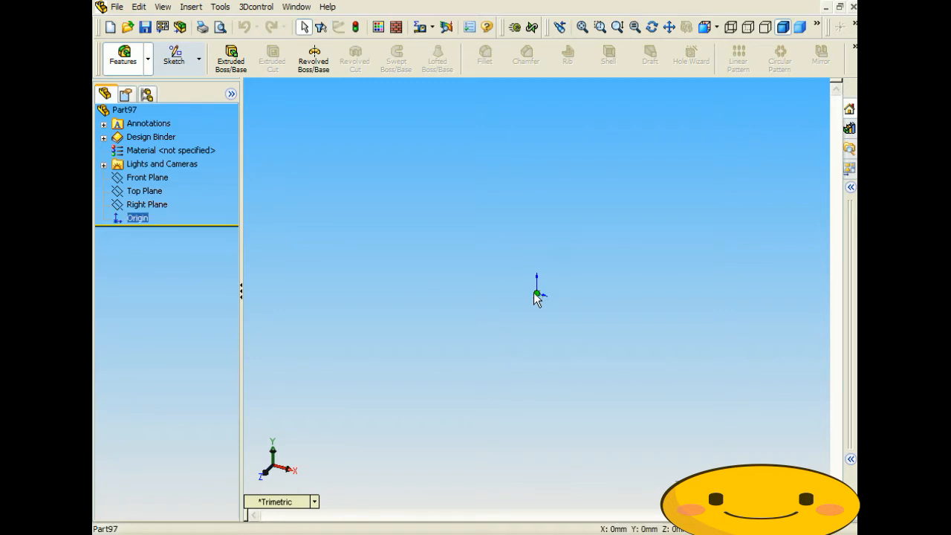
{"action": "left_click", "coordinate": [504, 307]}
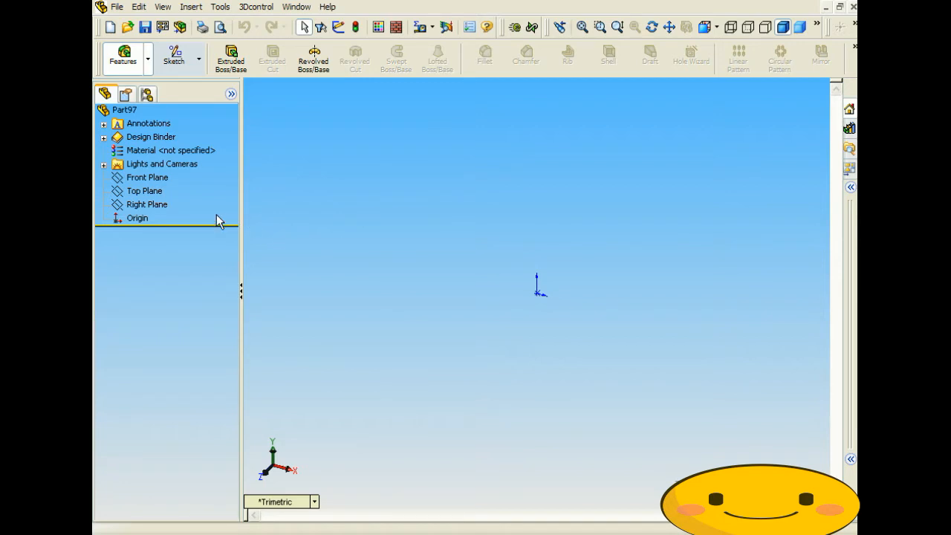
Step: Create a reference plane offset 100 mm in front of the Front Plane
{"action": "left_click", "coordinate": [145, 178]}
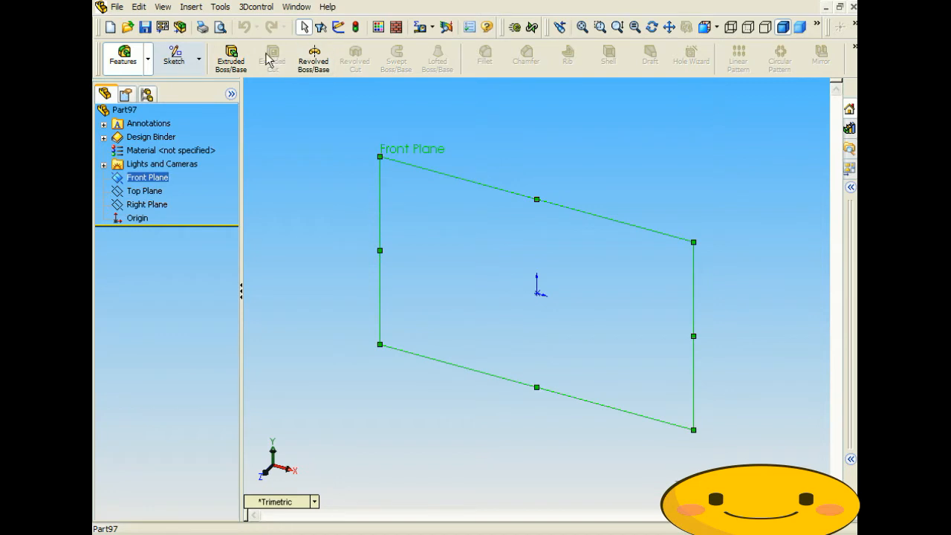
{"action": "left_click", "coordinate": [191, 6]}
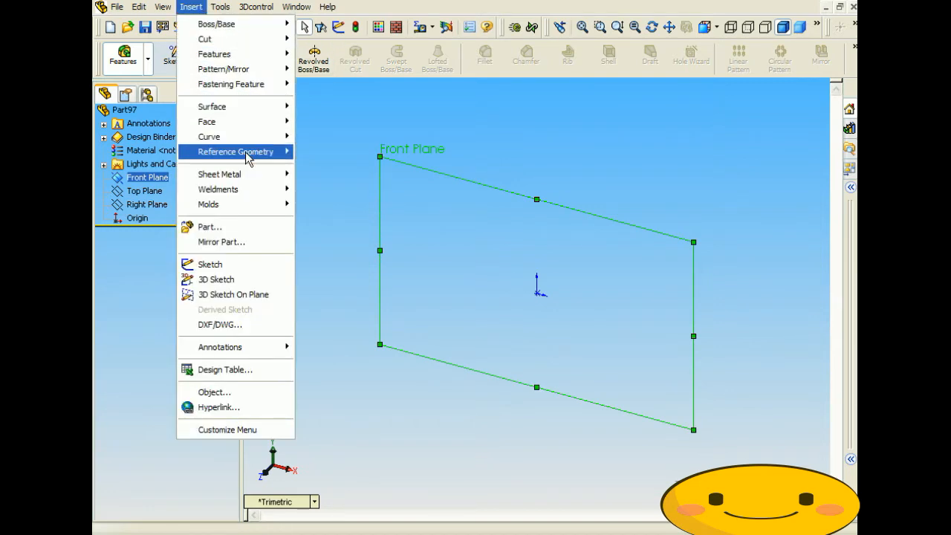
{"action": "mouse_move", "coordinate": [247, 158]}
{"action": "left_click", "coordinate": [301, 152]}
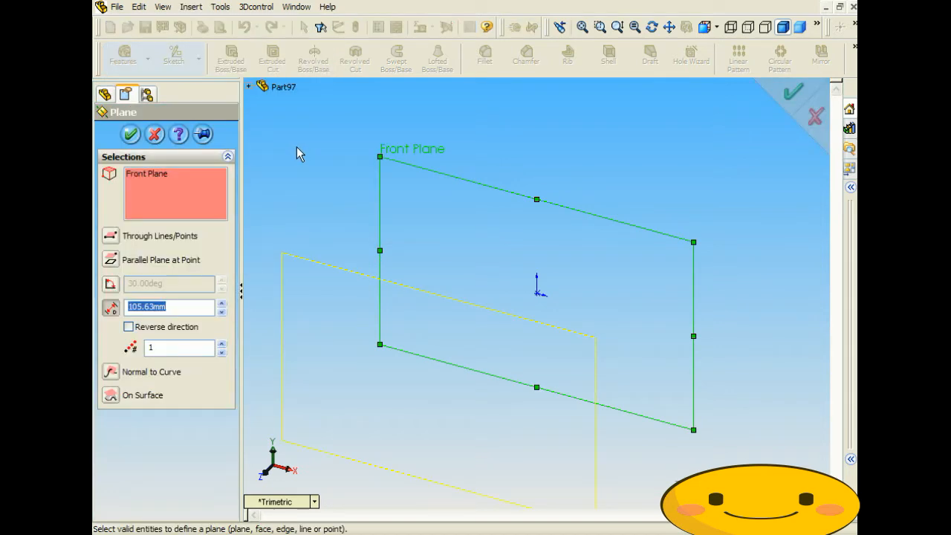
{"action": "type", "text": "100"}
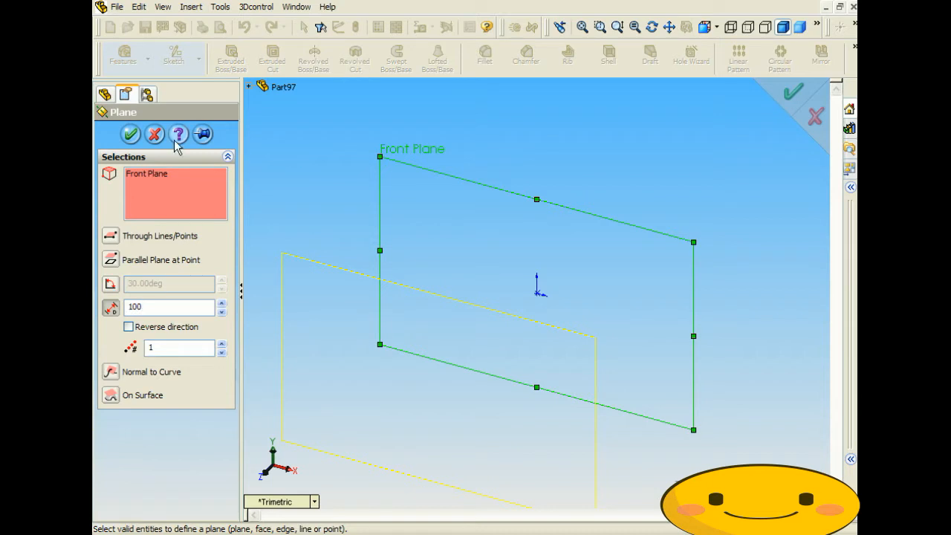
{"action": "left_click", "coordinate": [124, 137]}
{"action": "left_click", "coordinate": [124, 137]}
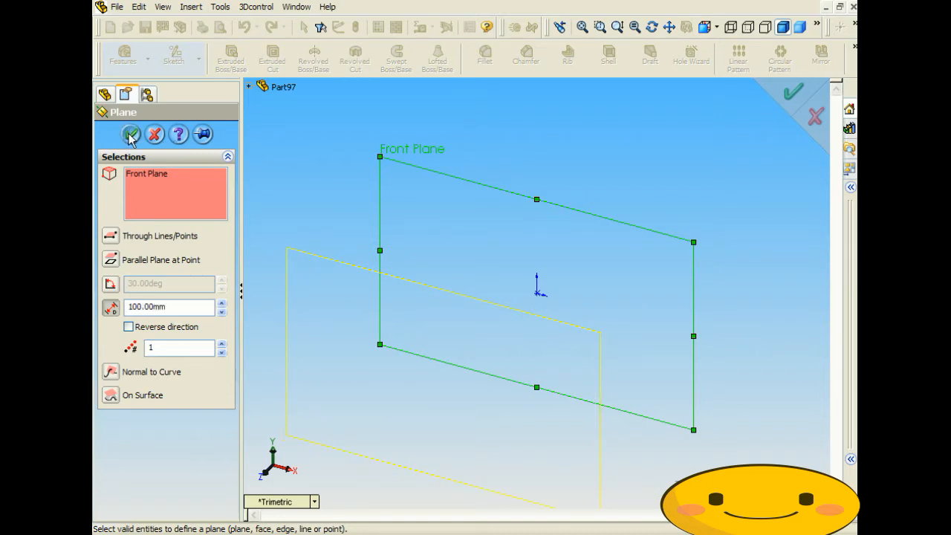
Step: Create a second reference plane offset 100 mm from the Front Plane in the reverse direction
{"action": "left_click", "coordinate": [149, 178]}
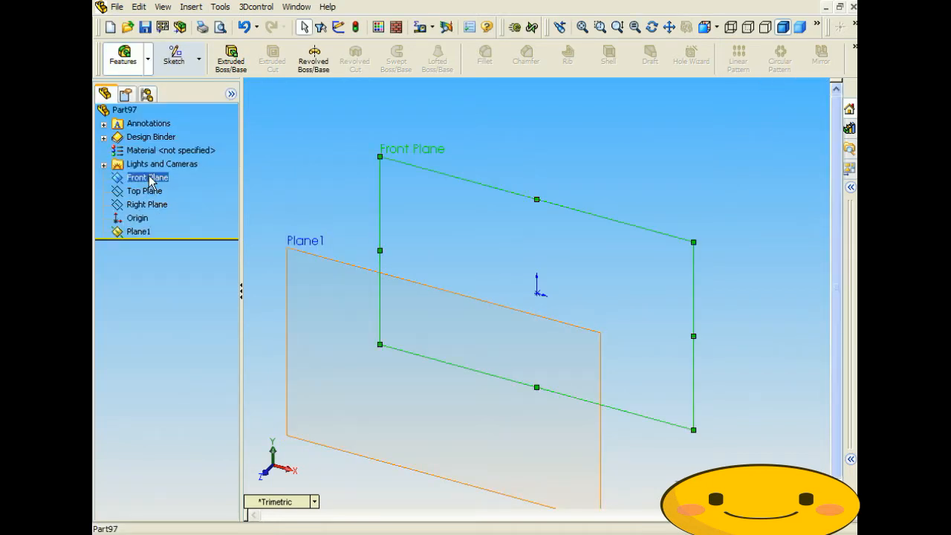
{"action": "left_click", "coordinate": [200, 9]}
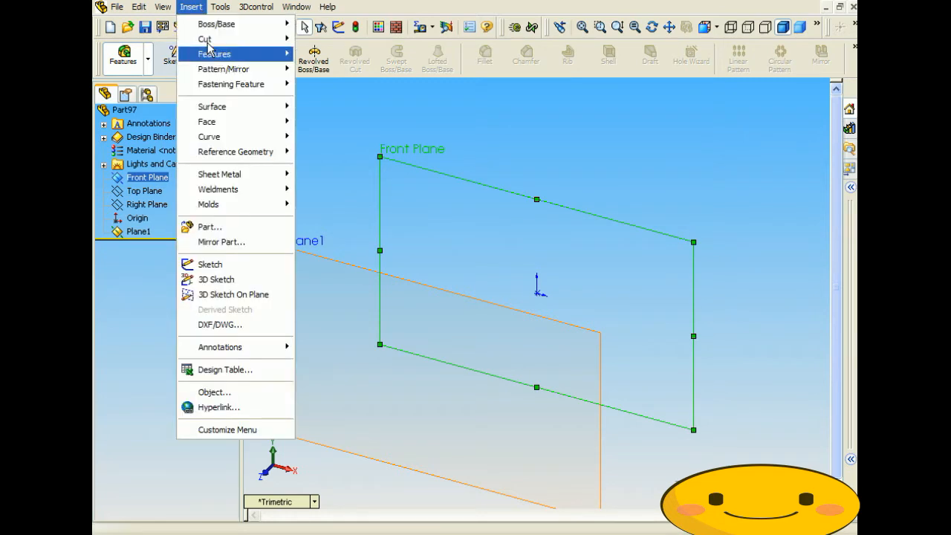
{"action": "mouse_move", "coordinate": [243, 157]}
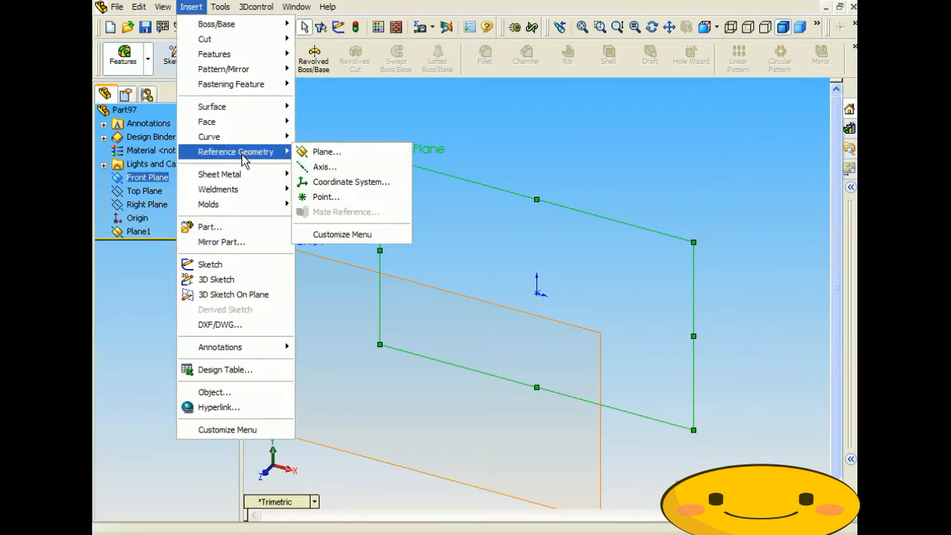
{"action": "left_click", "coordinate": [326, 151]}
{"action": "left_click", "coordinate": [128, 327]}
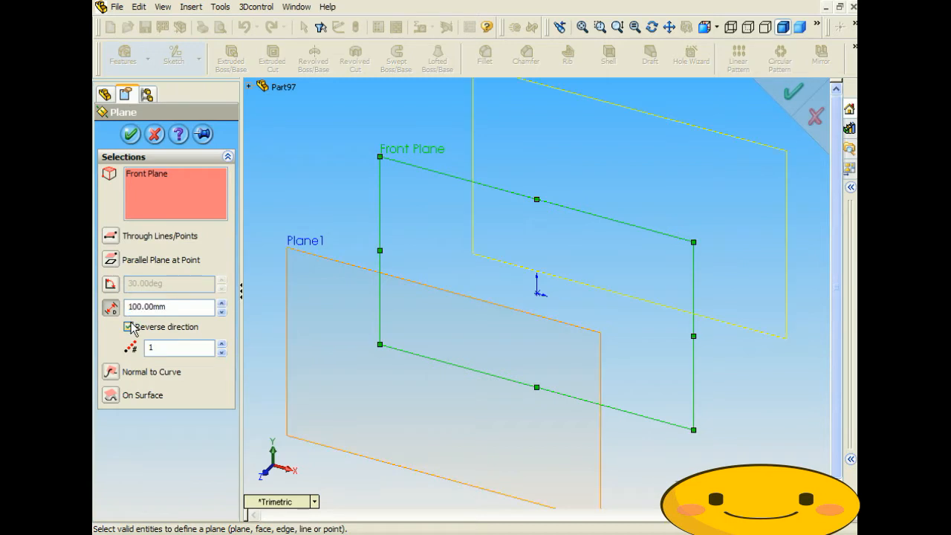
{"action": "left_click", "coordinate": [131, 135]}
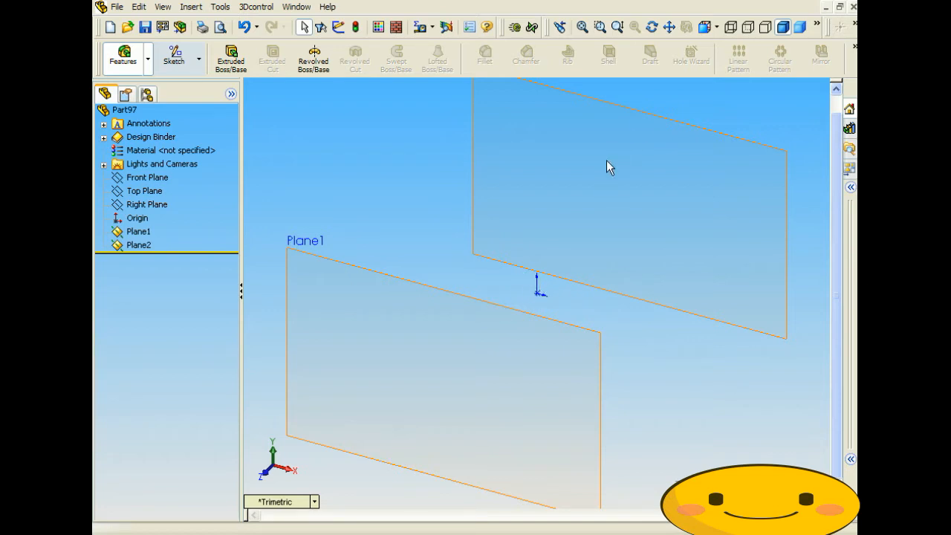
Step: Examine how the two offset planes are placed on either side of the origin
{"action": "middle_click_drag", "start_coordinate": [491, 169], "coordinate": [471, 213]}
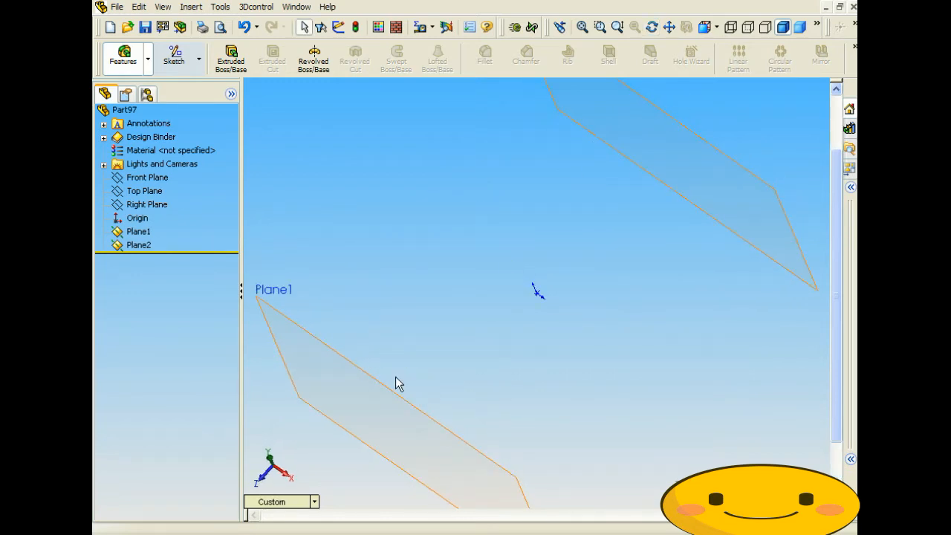
{"action": "left_click", "coordinate": [536, 294]}
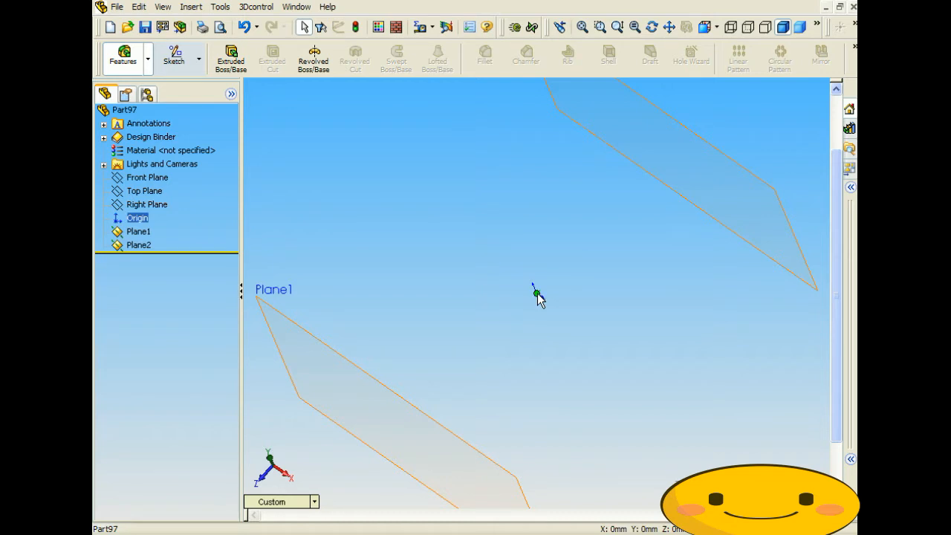
{"action": "middle_click_drag", "start_coordinate": [503, 304], "coordinate": [480, 286]}
{"action": "scroll", "coordinate": [479, 280], "scroll_direction": "up", "scroll_amount": 1}
{"action": "left_click", "coordinate": [478, 276]}
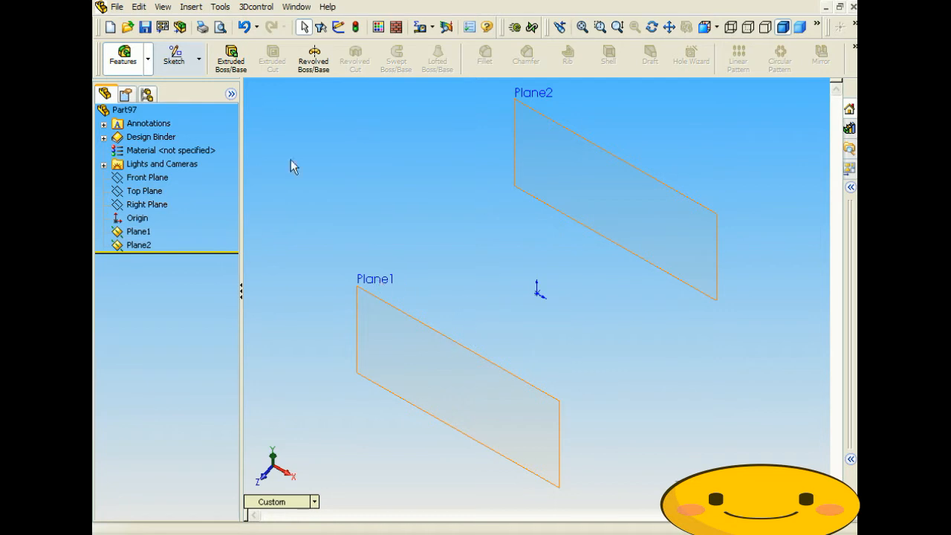
Step: Sketch a closed triangle around the origin on Plane1, with a horizontal base about 146 mm long and a right side about 126 mm
{"action": "left_click", "coordinate": [175, 55]}
{"action": "left_click", "coordinate": [360, 56]}
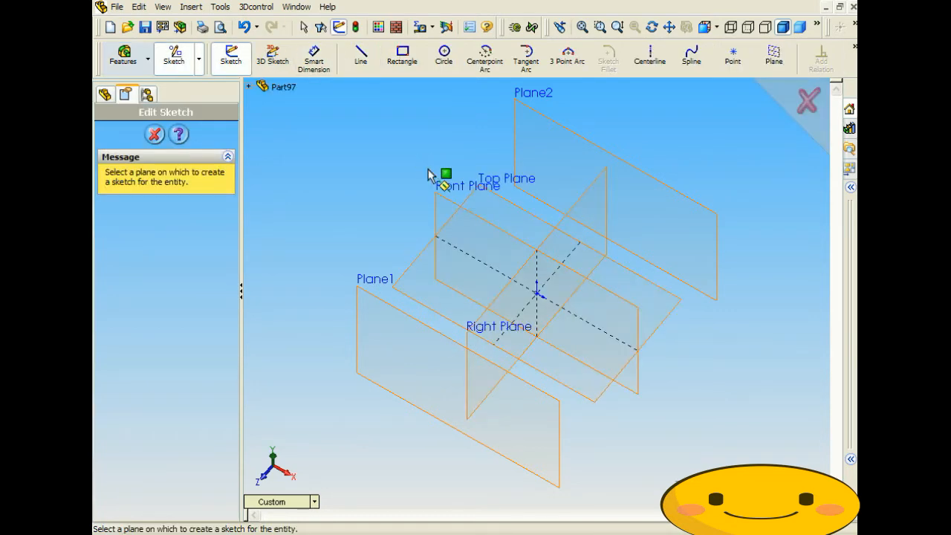
{"action": "left_click", "coordinate": [405, 320]}
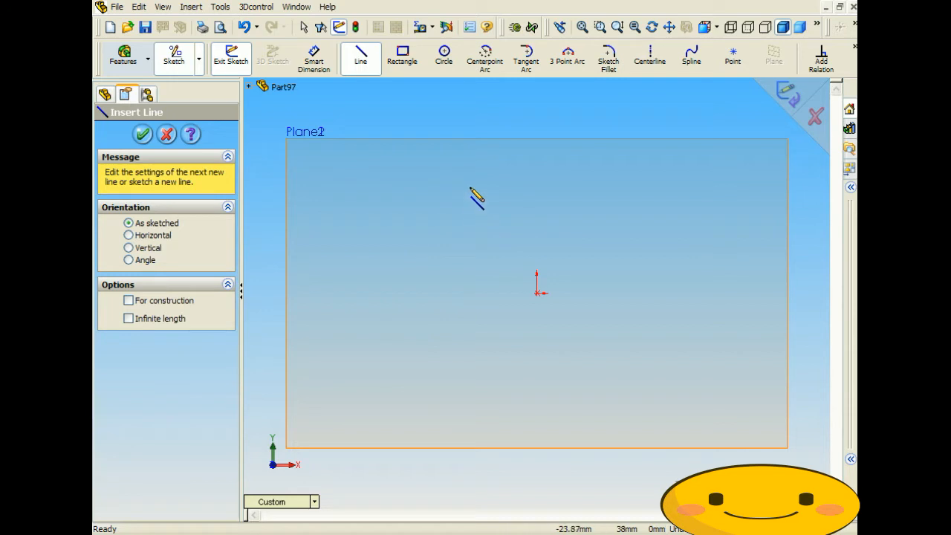
{"action": "left_click", "coordinate": [467, 179]}
{"action": "left_click", "coordinate": [349, 378]}
{"action": "left_click", "coordinate": [760, 378]}
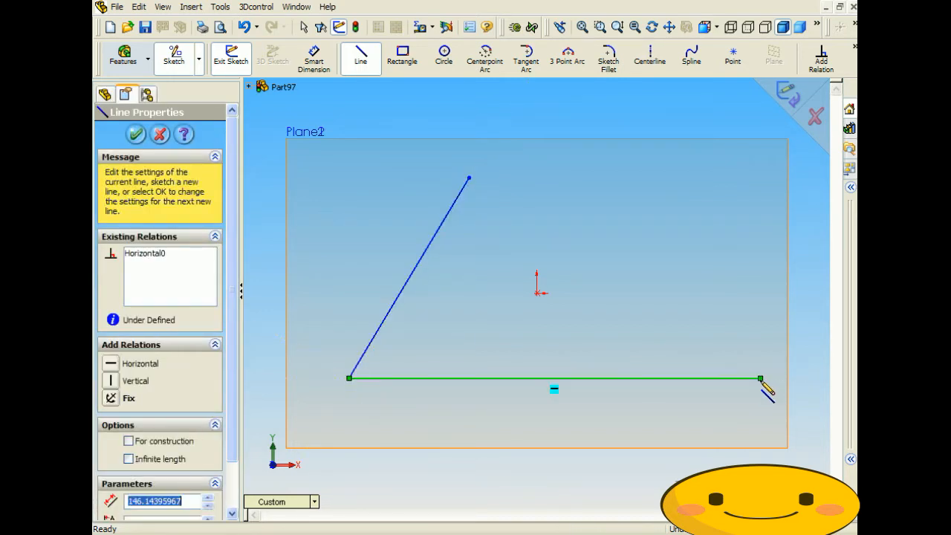
{"action": "left_click", "coordinate": [468, 178]}
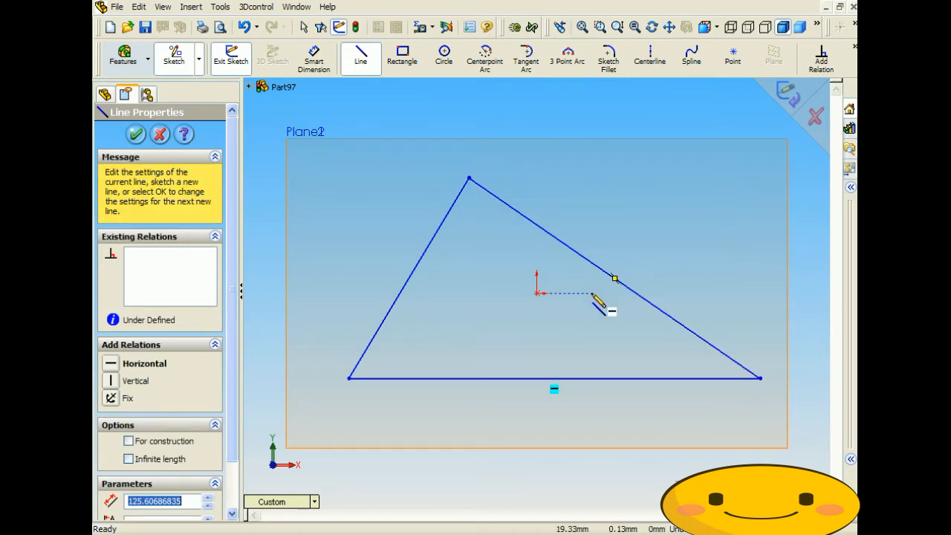
{"action": "left_click", "coordinate": [137, 136]}
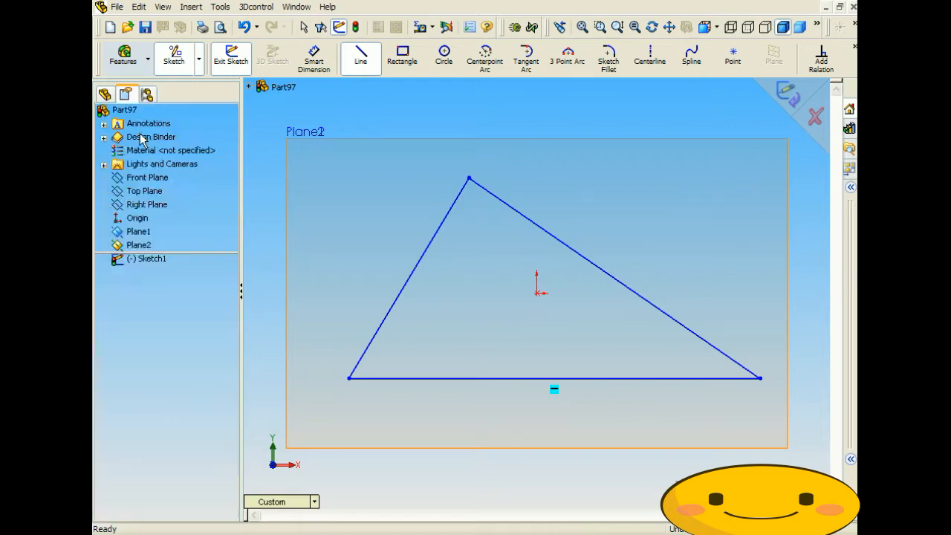
Step: Extrude the triangle sketch on Plane1 by 10 mm with the Mid Plane end condition
{"action": "left_click", "coordinate": [138, 62]}
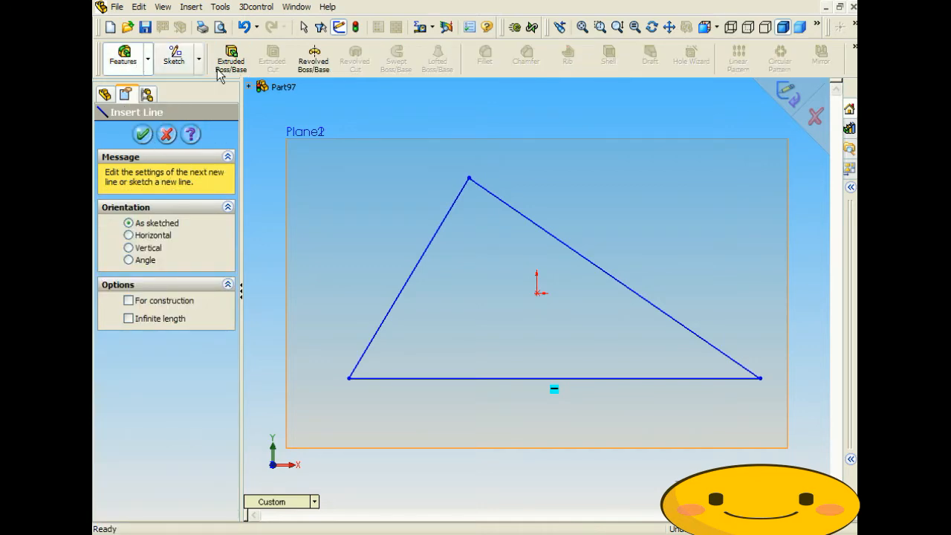
{"action": "left_click", "coordinate": [233, 65]}
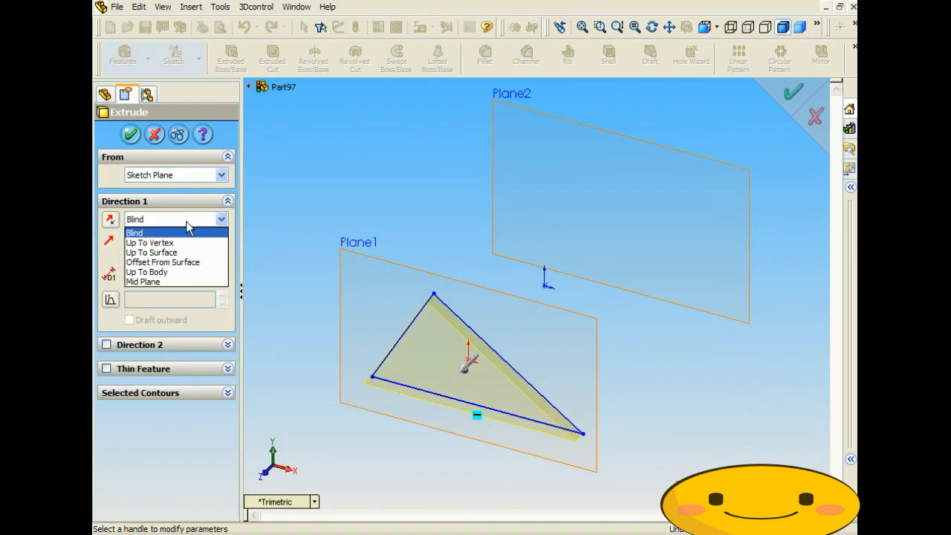
{"action": "left_click", "coordinate": [178, 282]}
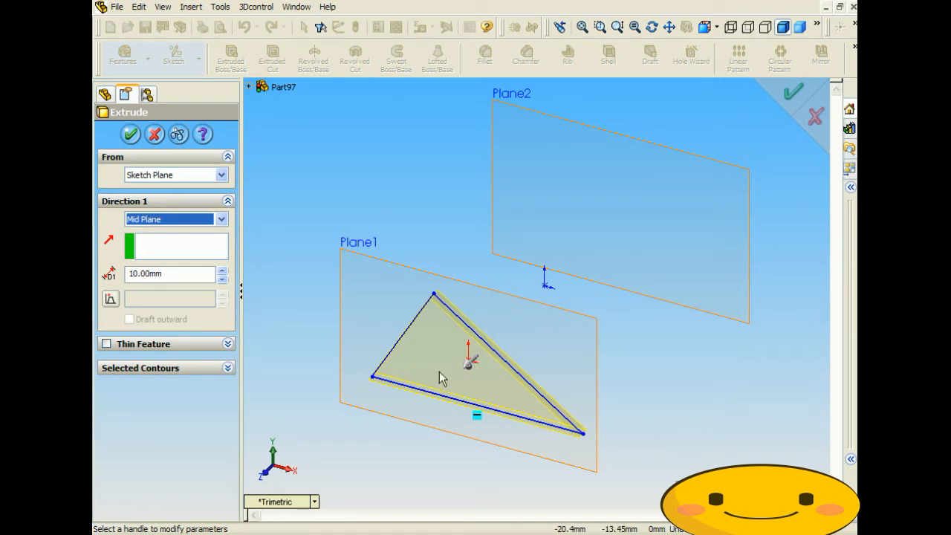
{"action": "left_click", "coordinate": [130, 135]}
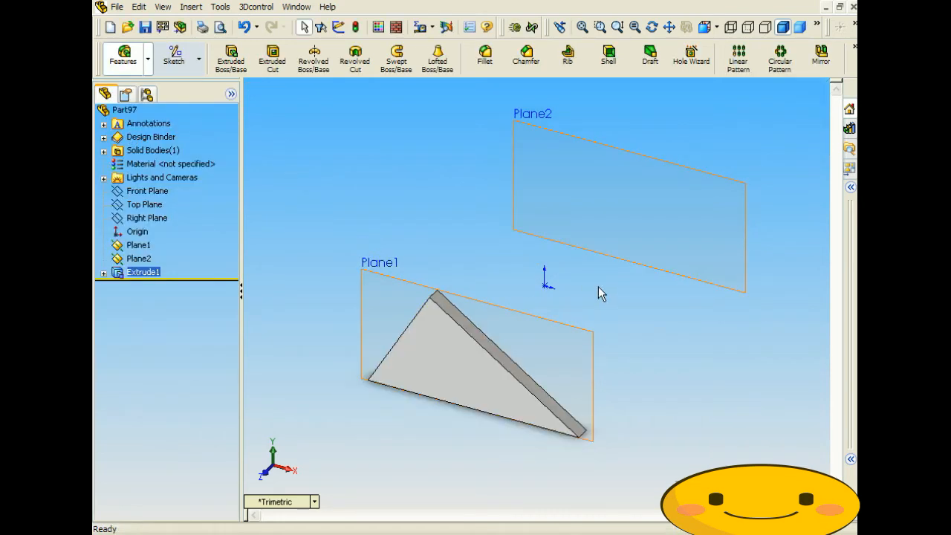
Step: Check the X and Y coordinates of the extruded triangle's center of mass in Mass Properties
{"action": "left_click", "coordinate": [431, 27]}
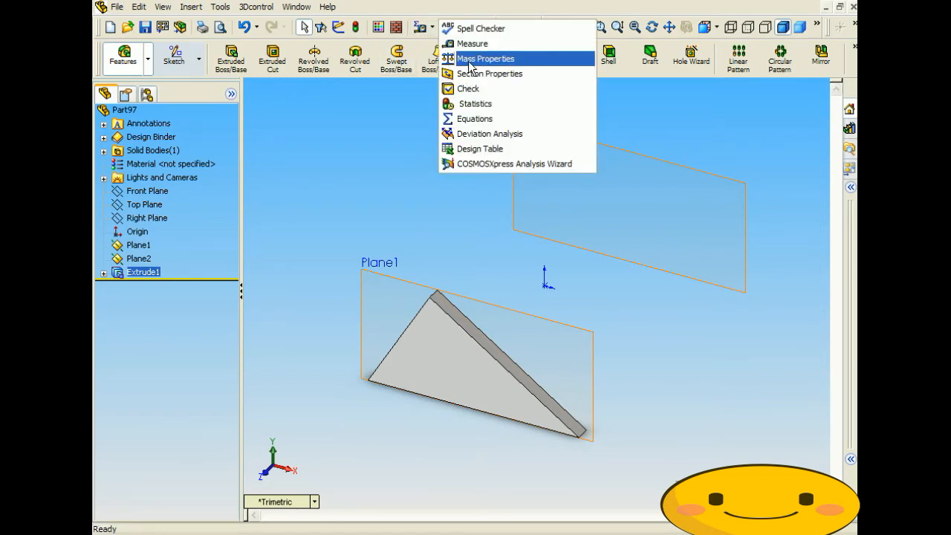
{"action": "left_click", "coordinate": [474, 60]}
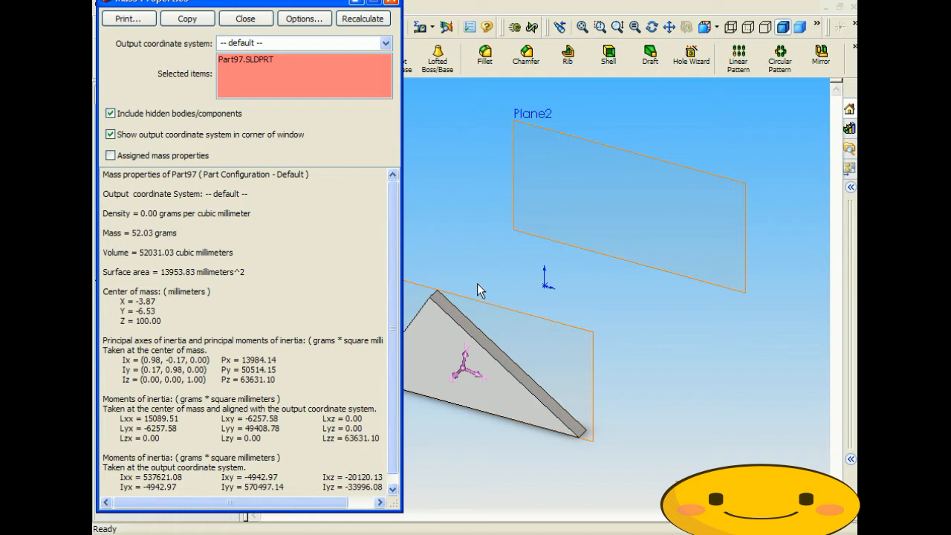
{"action": "left_click_drag", "start_coordinate": [119, 302], "coordinate": [157, 303]}
{"action": "left_click", "coordinate": [169, 305]}
{"action": "left_click", "coordinate": [391, 1]}
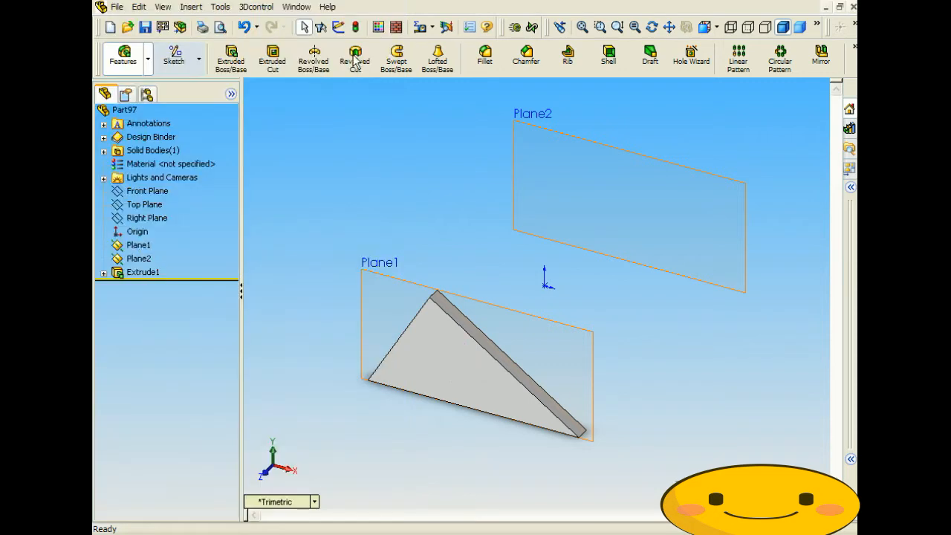
Step: Open the extruded triangle's sketch for editing
{"action": "right_click", "coordinate": [130, 271]}
{"action": "left_click", "coordinate": [163, 296]}
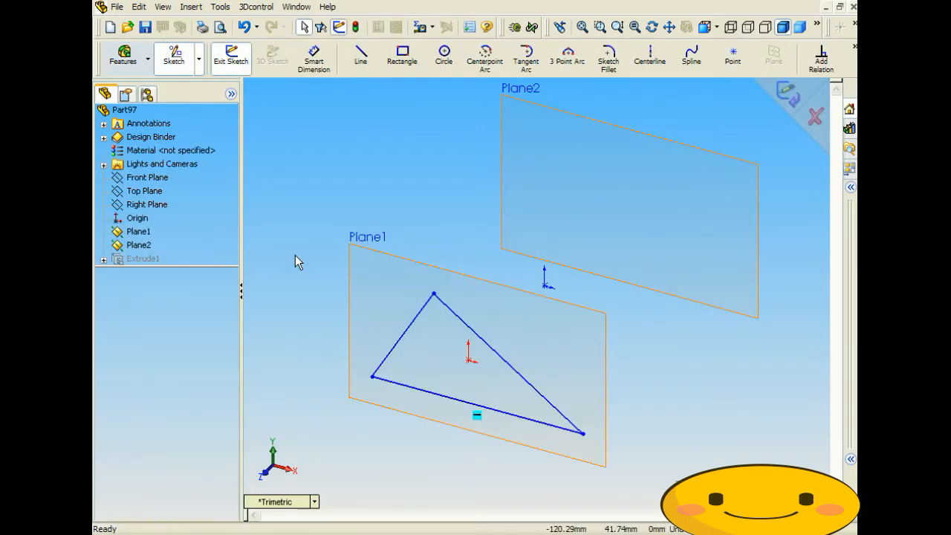
Step: Try to move the three triangle lines with Move Entities by 3.87 mm in X and 6.53 mm in Y
{"action": "left_click", "coordinate": [220, 7]}
{"action": "mouse_move", "coordinate": [284, 130]}
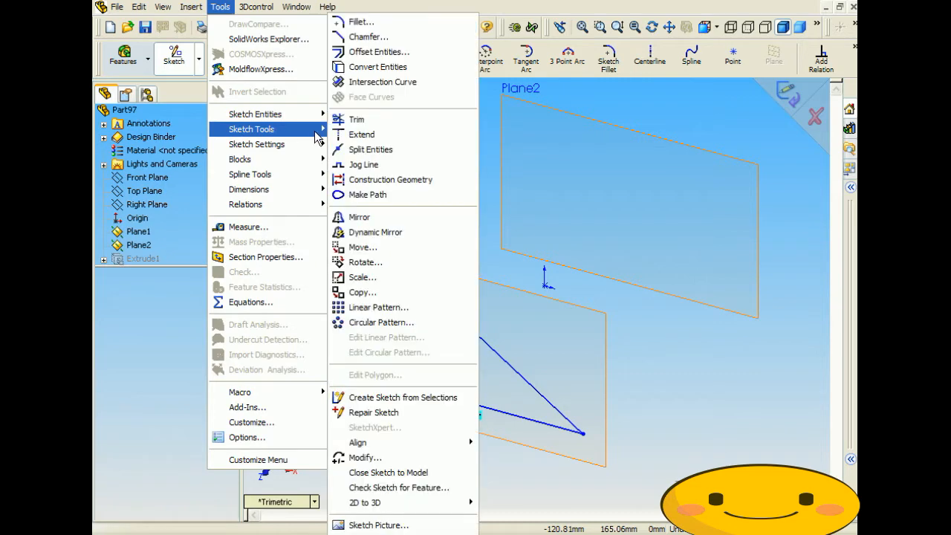
{"action": "left_click", "coordinate": [356, 244]}
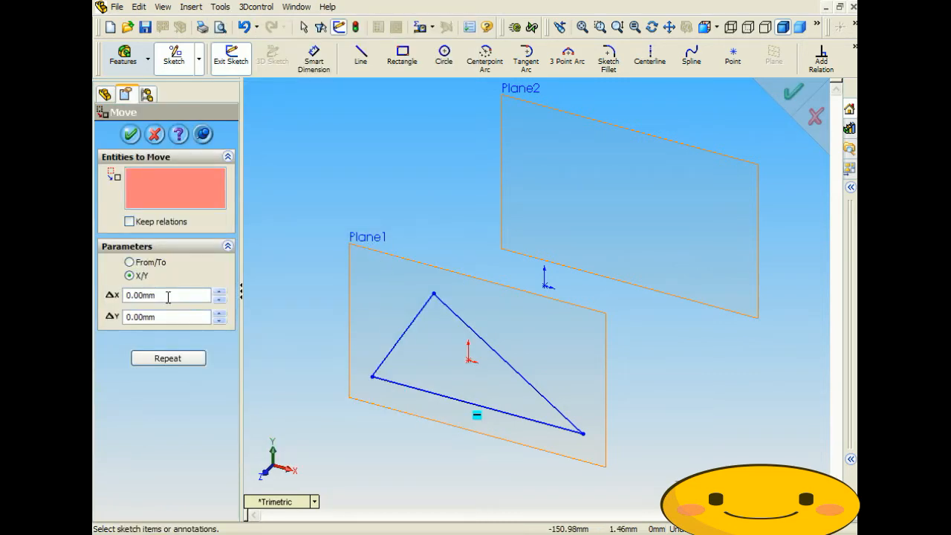
{"action": "left_click_drag", "start_coordinate": [362, 268], "coordinate": [611, 453]}
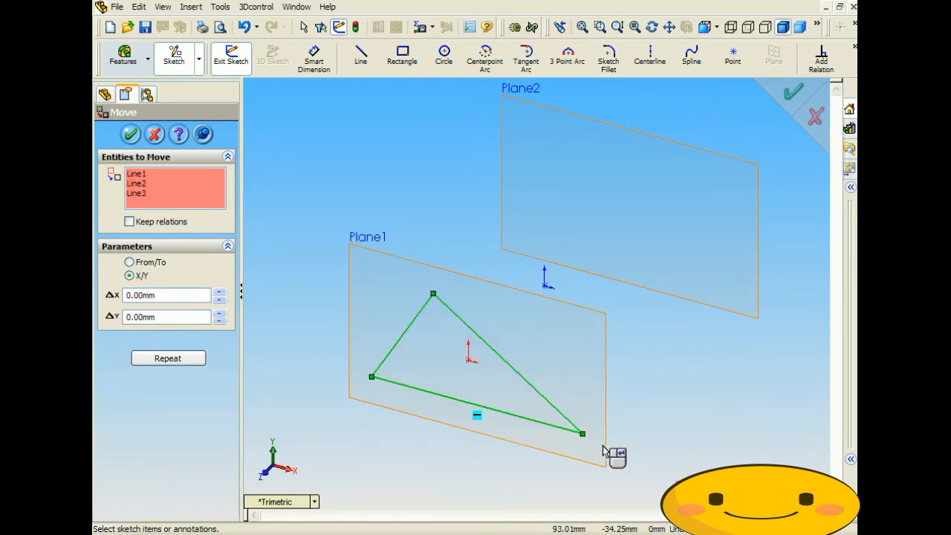
{"action": "left_click", "coordinate": [219, 295]}
{"action": "left_click", "coordinate": [220, 292]}
{"action": "left_click", "coordinate": [220, 299]}
{"action": "left_click_drag", "start_coordinate": [179, 300], "coordinate": [92, 294]}
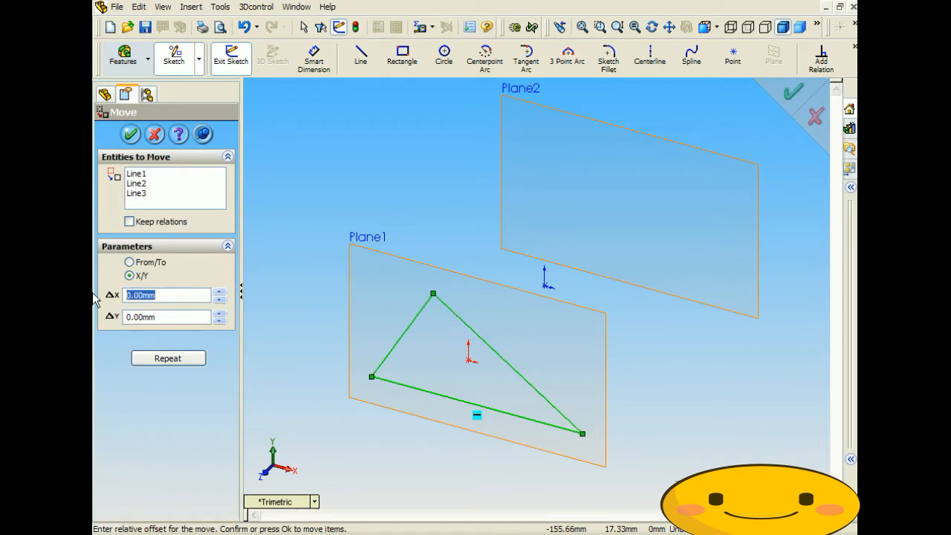
{"action": "type", "text": "3.87"}
{"action": "key", "text": "Tab"}
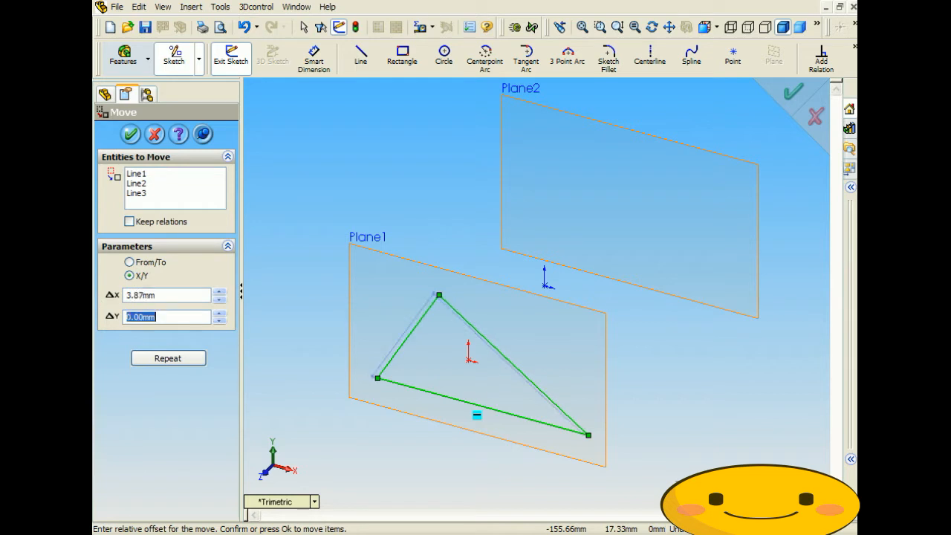
{"action": "type", "text": "6.53"}
{"action": "key", "text": "Tab"}
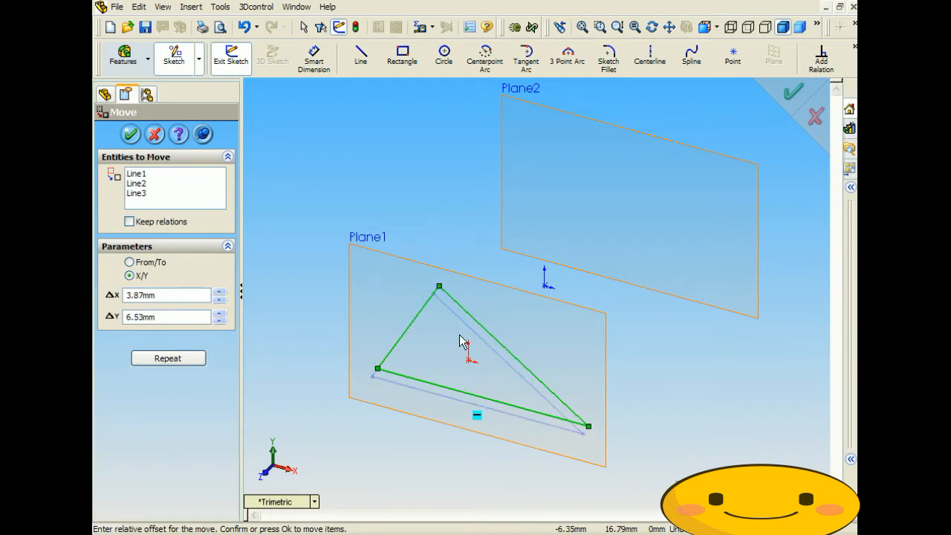
{"action": "middle_click_drag", "start_coordinate": [462, 329], "coordinate": [474, 331]}
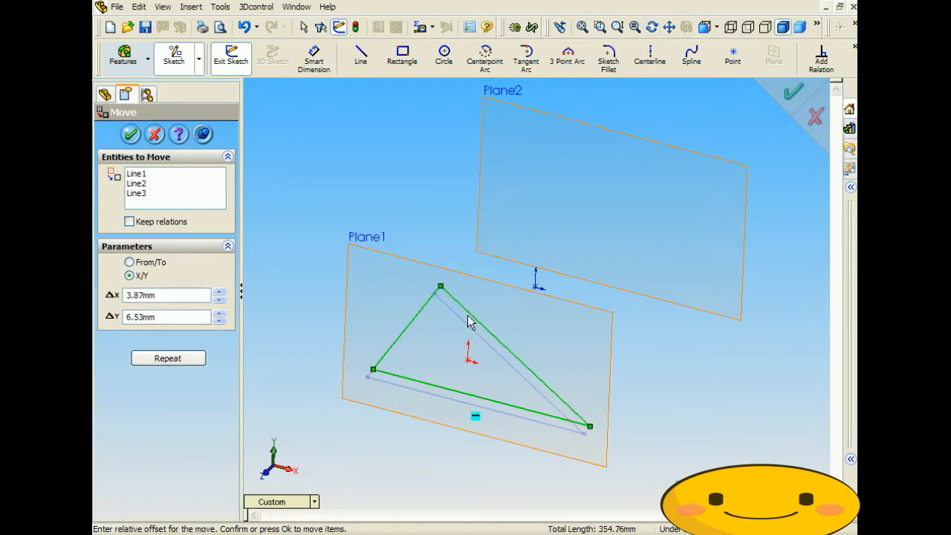
{"action": "left_click", "coordinate": [179, 296]}
{"action": "left_click", "coordinate": [160, 193]}
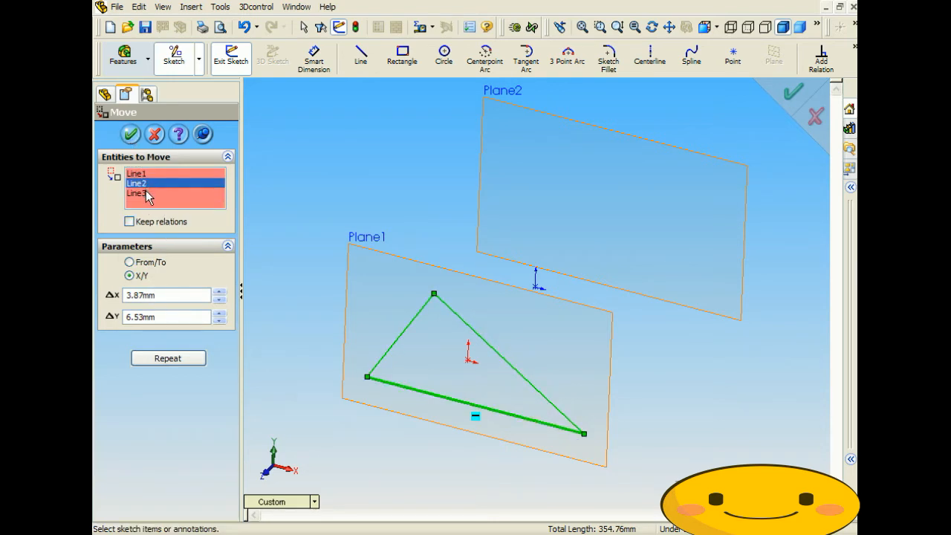
{"action": "double_click", "coordinate": [182, 295]}
{"action": "left_click", "coordinate": [131, 134]}
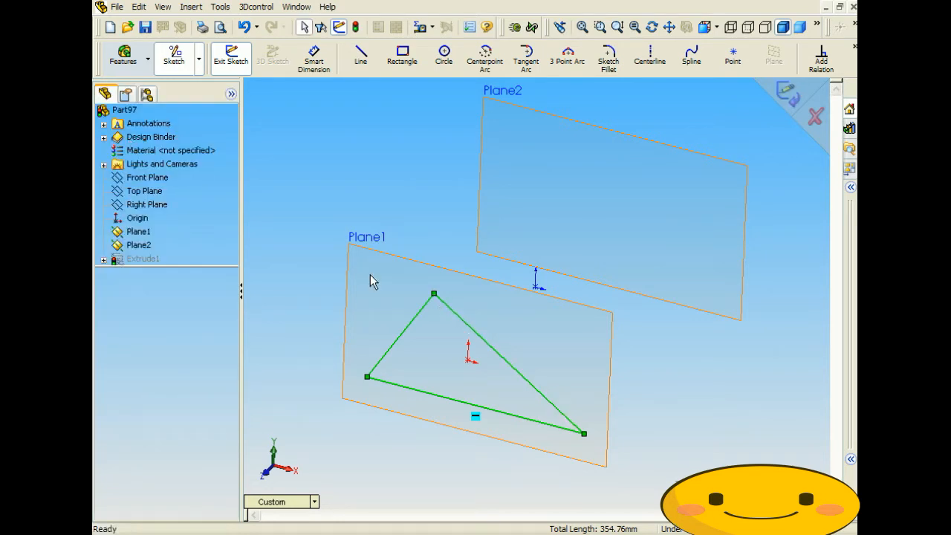
{"action": "left_click", "coordinate": [463, 321]}
{"action": "key", "text": "ctrl+a"}
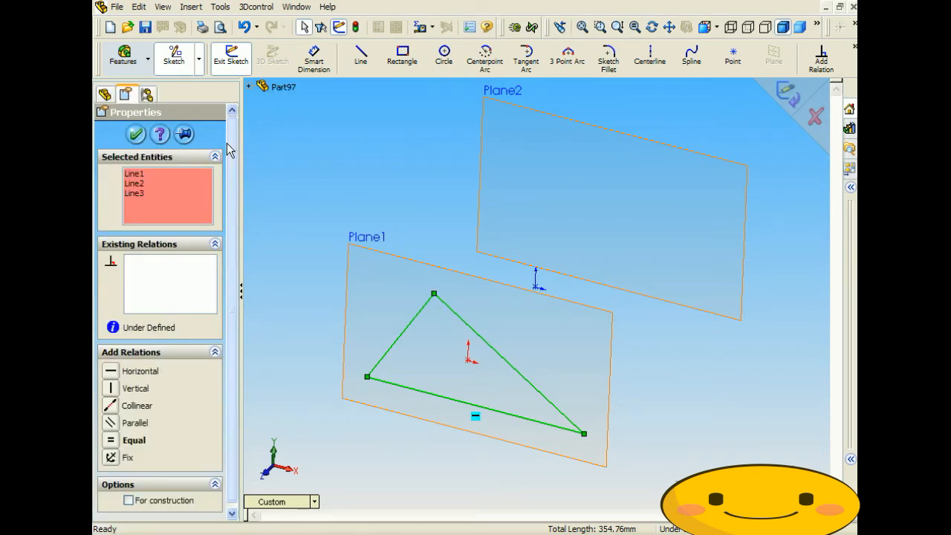
{"action": "left_click", "coordinate": [422, 205]}
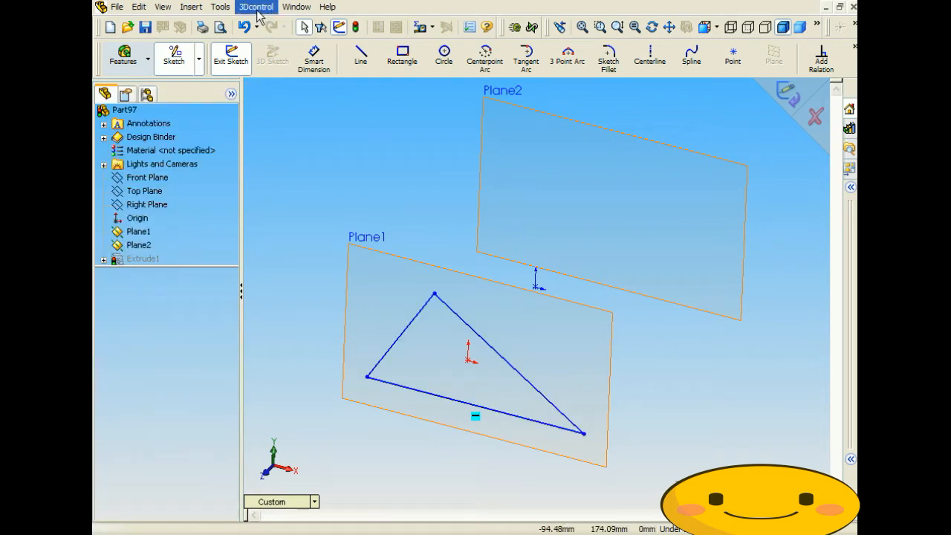
Step: Move all three triangle lines by 3.87 mm in X and 6.53 mm in Y, and exit the sketch
{"action": "left_click", "coordinate": [220, 9]}
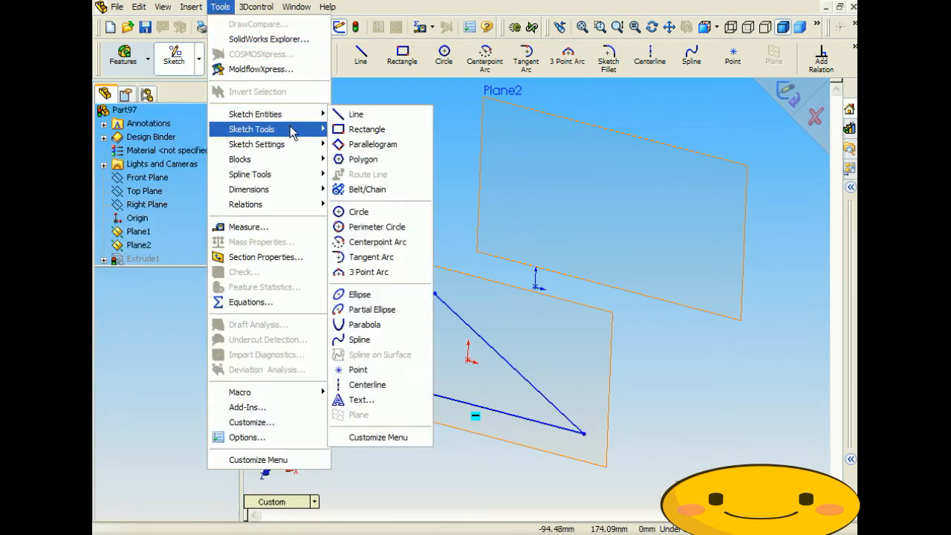
{"action": "mouse_move", "coordinate": [287, 131]}
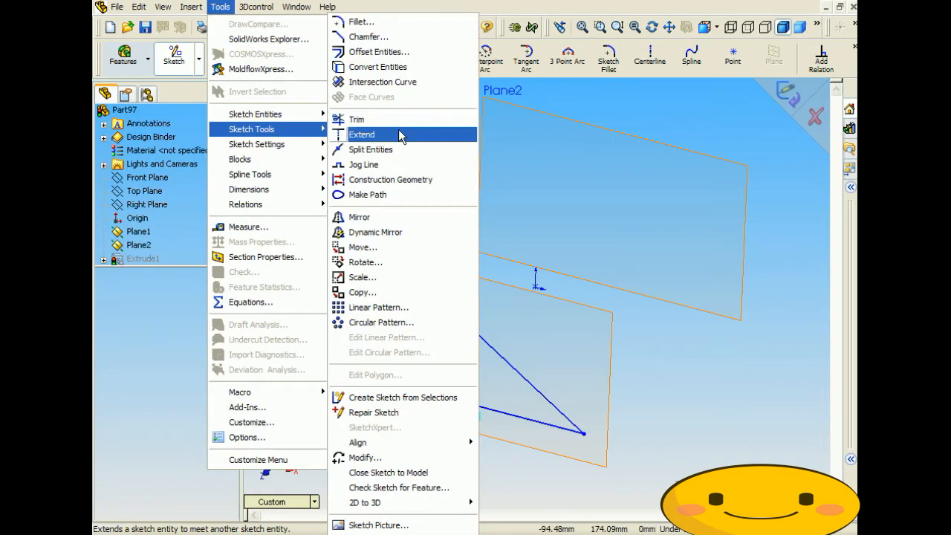
{"action": "left_click", "coordinate": [367, 251]}
{"action": "left_click_drag", "start_coordinate": [362, 278], "coordinate": [611, 466]}
{"action": "double_click", "coordinate": [158, 295]}
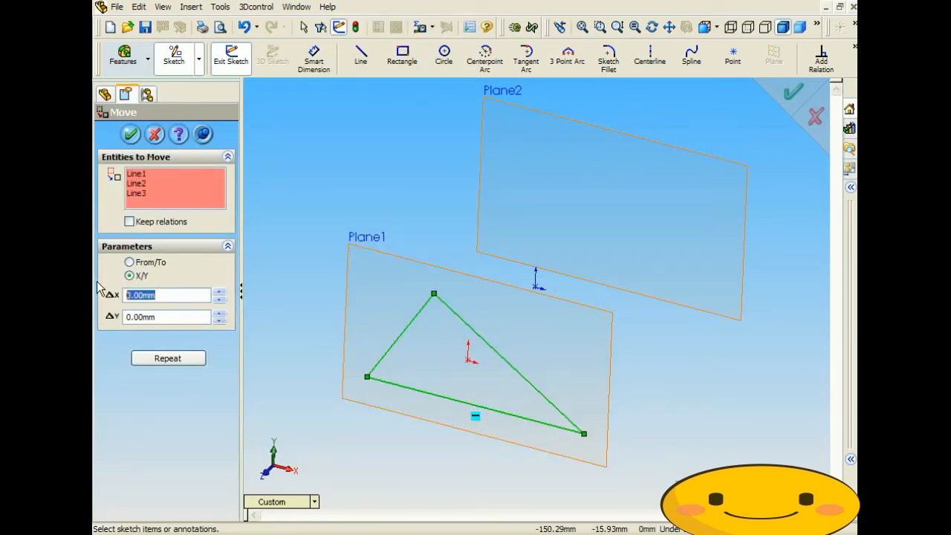
{"action": "type", "text": "3.87"}
{"action": "key", "text": "Tab"}
{"action": "type", "text": "6.53"}
{"action": "left_click", "coordinate": [169, 295]}
{"action": "left_click", "coordinate": [131, 134]}
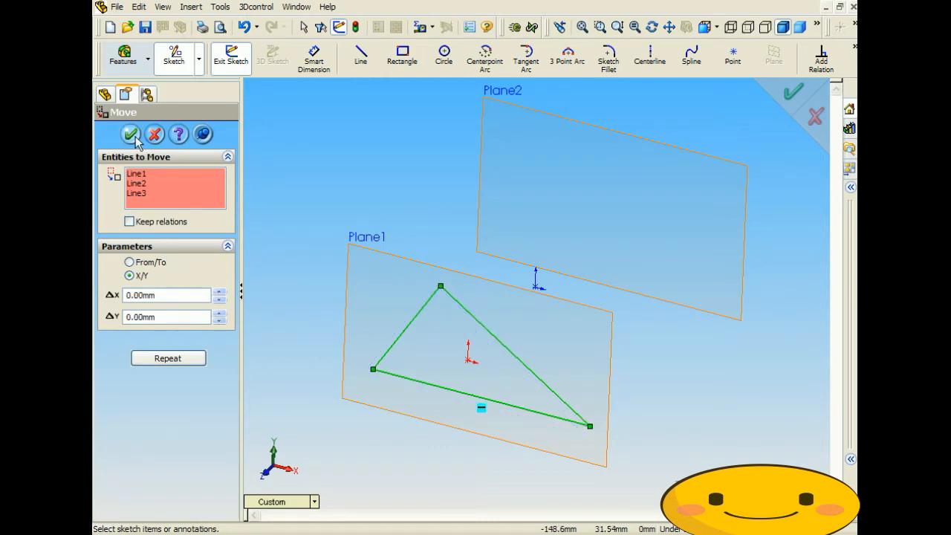
{"action": "left_click", "coordinate": [367, 105]}
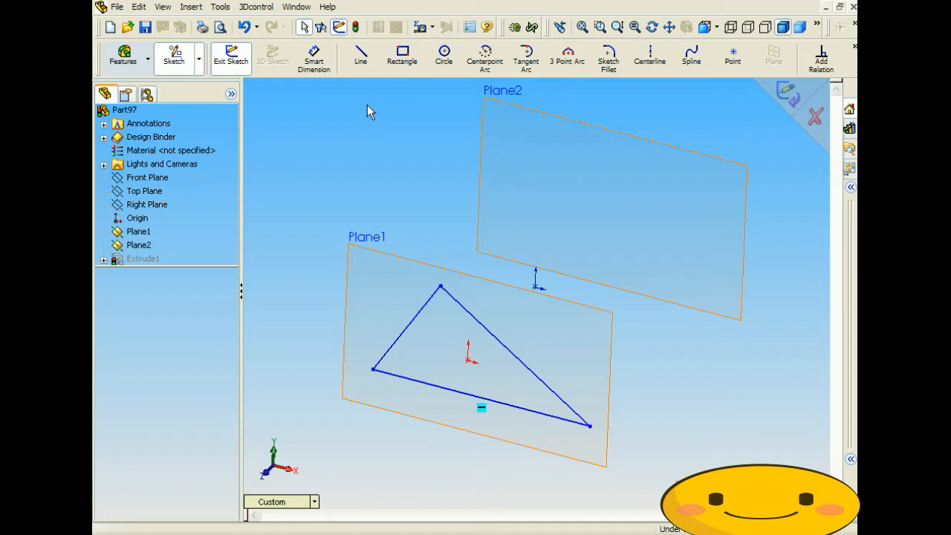
{"action": "left_click", "coordinate": [431, 28]}
{"action": "left_click", "coordinate": [787, 95]}
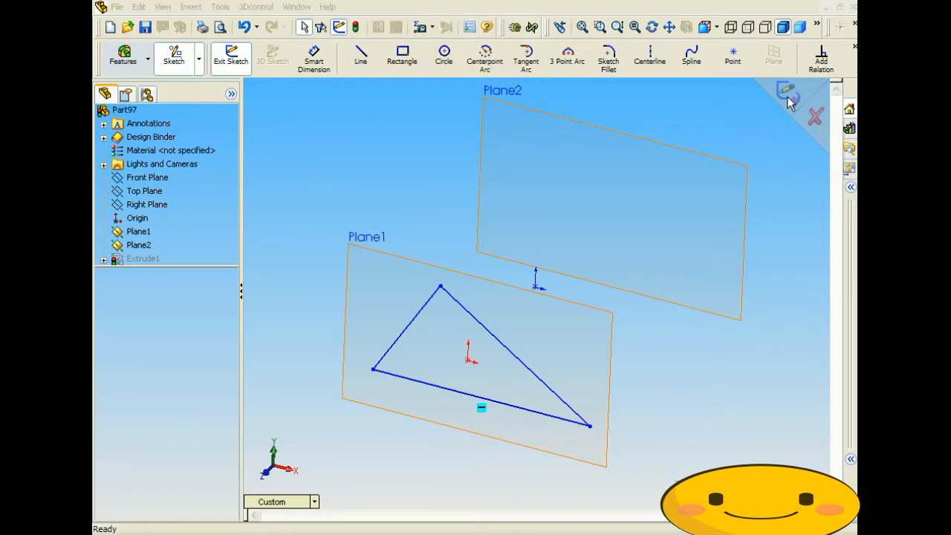
Step: Verify in Mass Properties where the shifted triangle's center of mass lies relative to the origin
{"action": "left_click", "coordinate": [431, 28]}
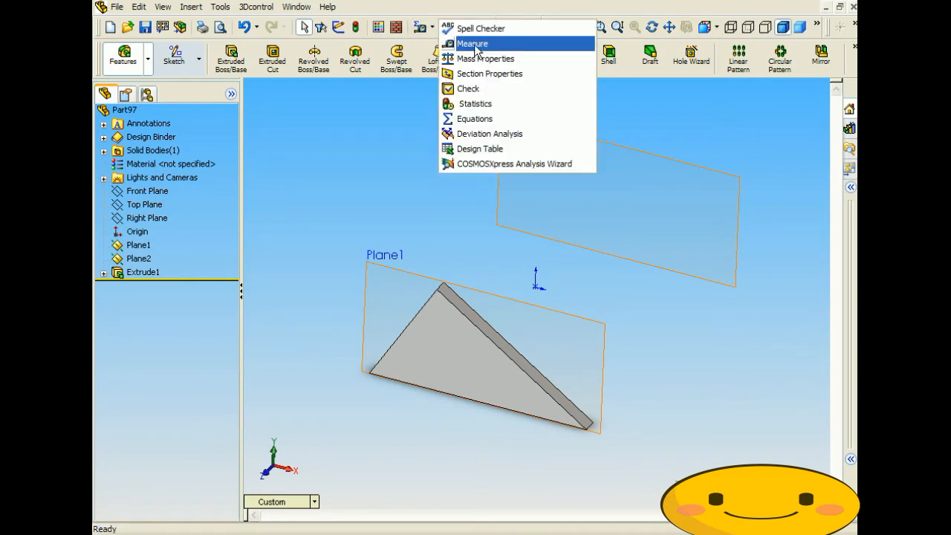
{"action": "left_click", "coordinate": [473, 45]}
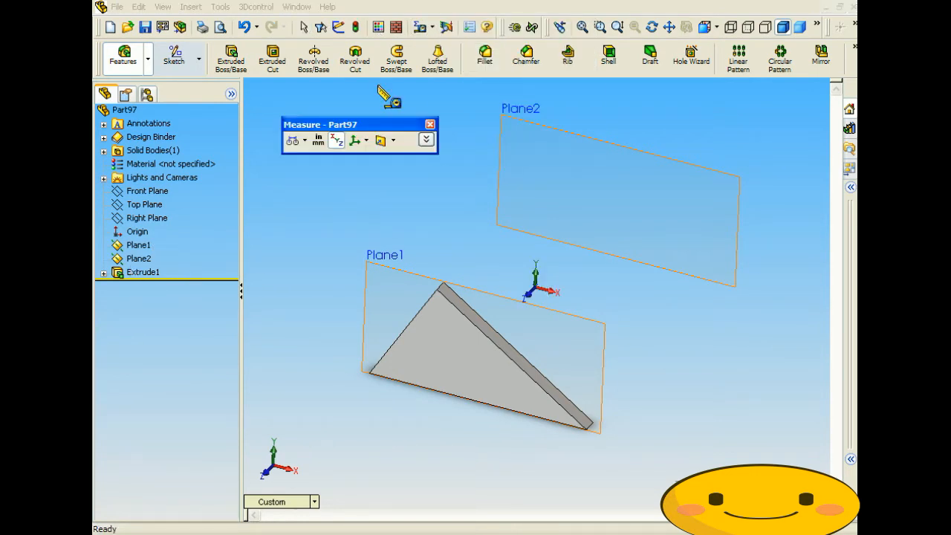
{"action": "left_click", "coordinate": [429, 124]}
{"action": "left_click", "coordinate": [431, 28]}
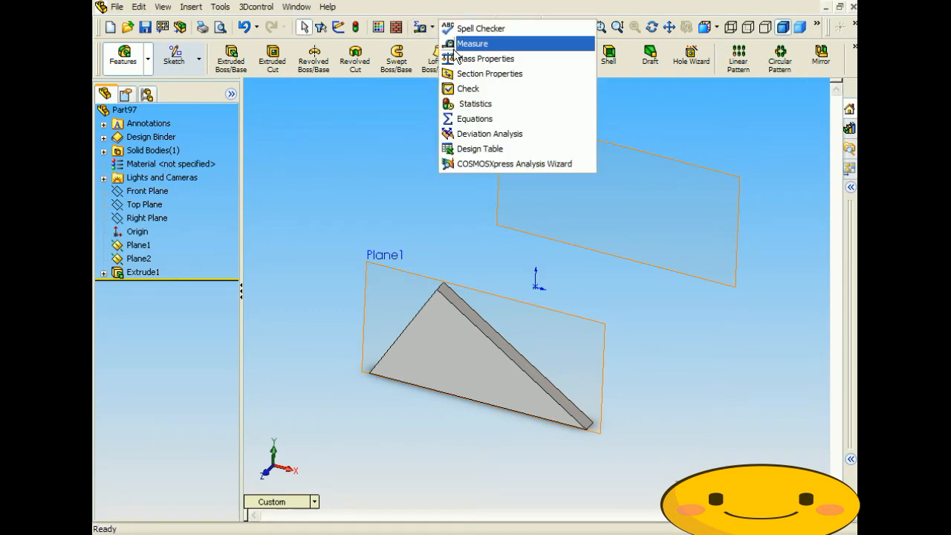
{"action": "left_click", "coordinate": [475, 59]}
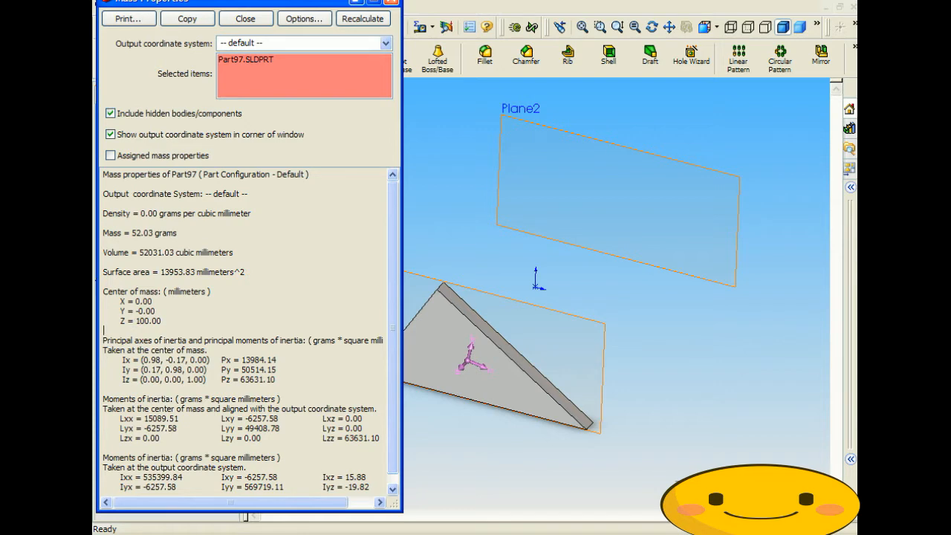
{"action": "left_click", "coordinate": [391, 1]}
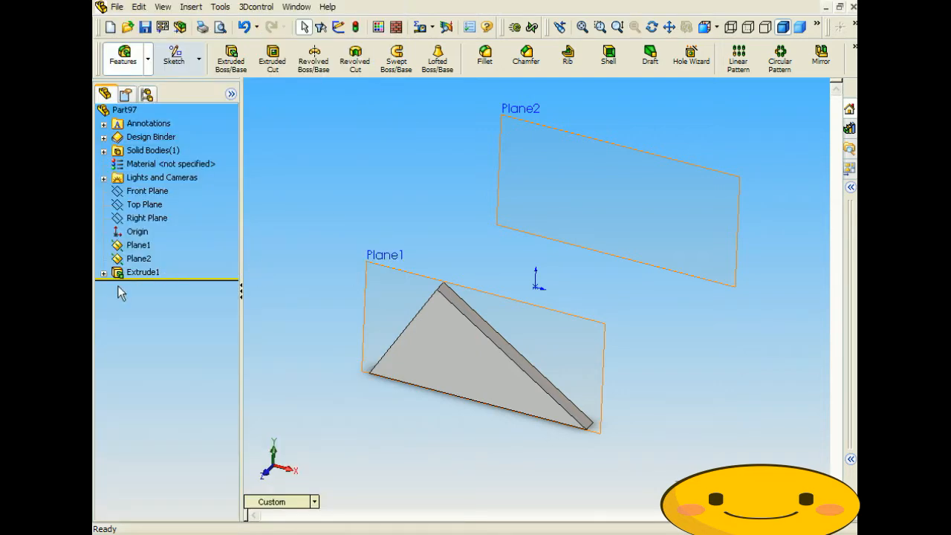
Step: Delete the triangle's extrusion while keeping its sketch, and hide that sketch
{"action": "left_click", "coordinate": [136, 272]}
{"action": "key", "text": "Delete"}
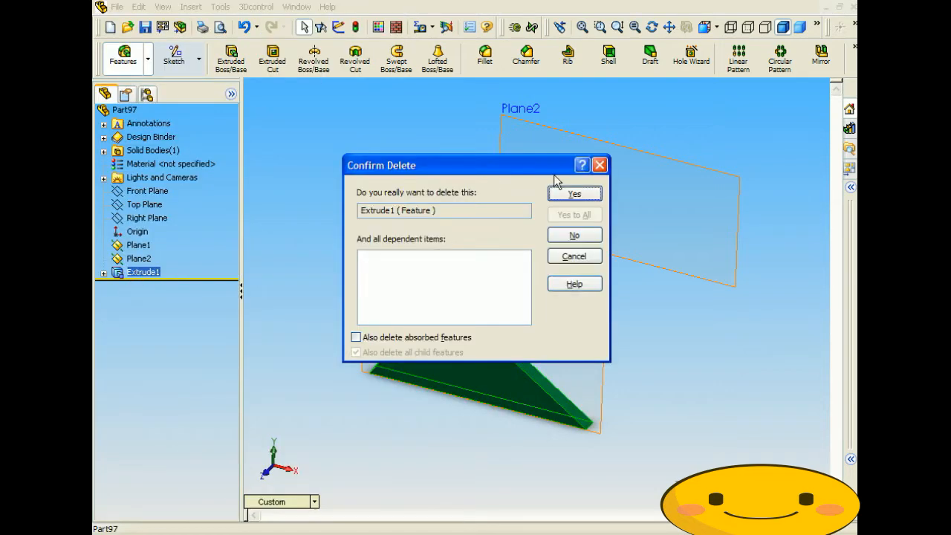
{"action": "left_click", "coordinate": [566, 193]}
{"action": "right_click", "coordinate": [144, 257]}
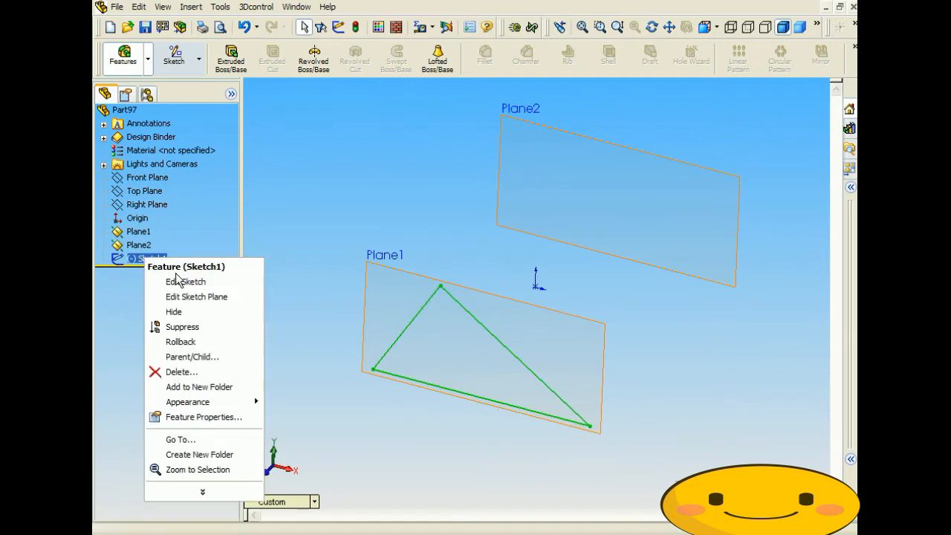
{"action": "left_click", "coordinate": [159, 310]}
Step: Sketch a closed triangle on Plane2 with a vertical short side and a sloping upper side about 124 mm long
{"action": "left_click", "coordinate": [541, 124]}
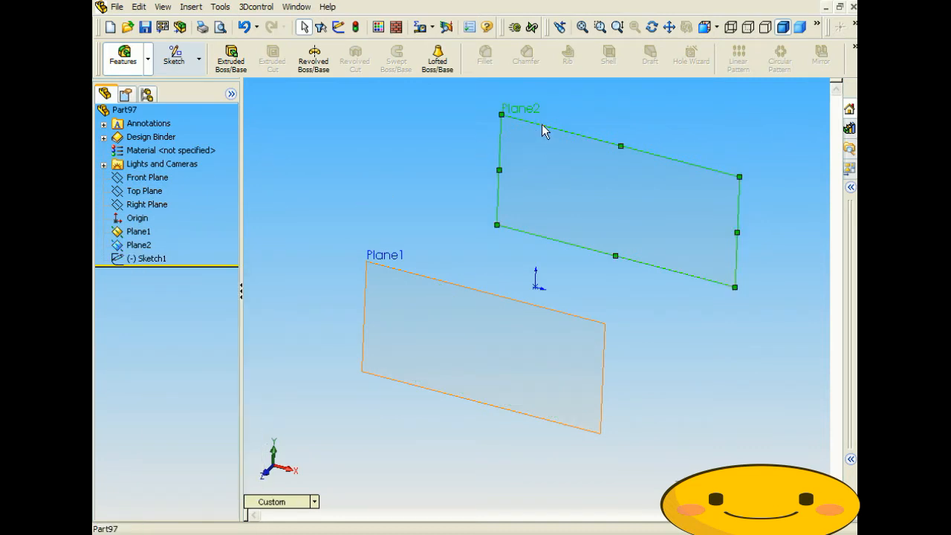
{"action": "left_click", "coordinate": [174, 56]}
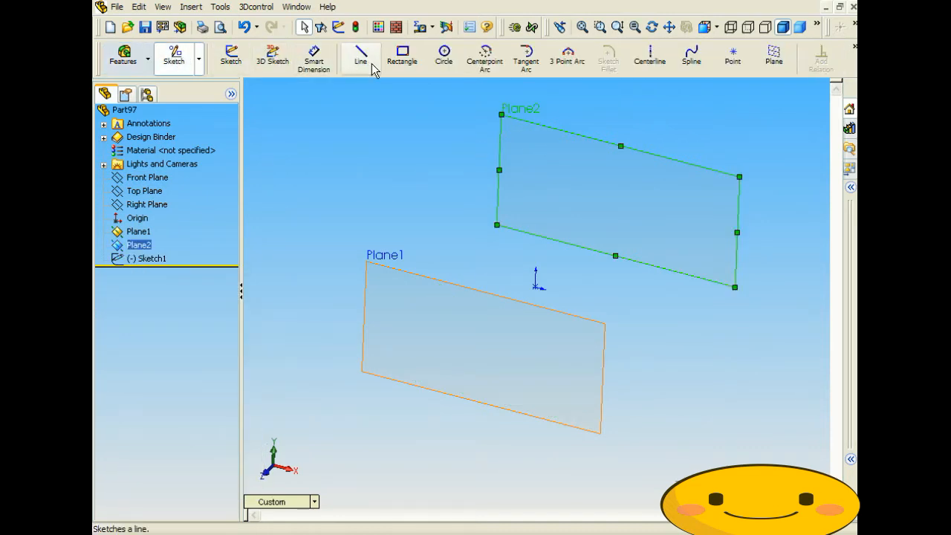
{"action": "left_click", "coordinate": [366, 66]}
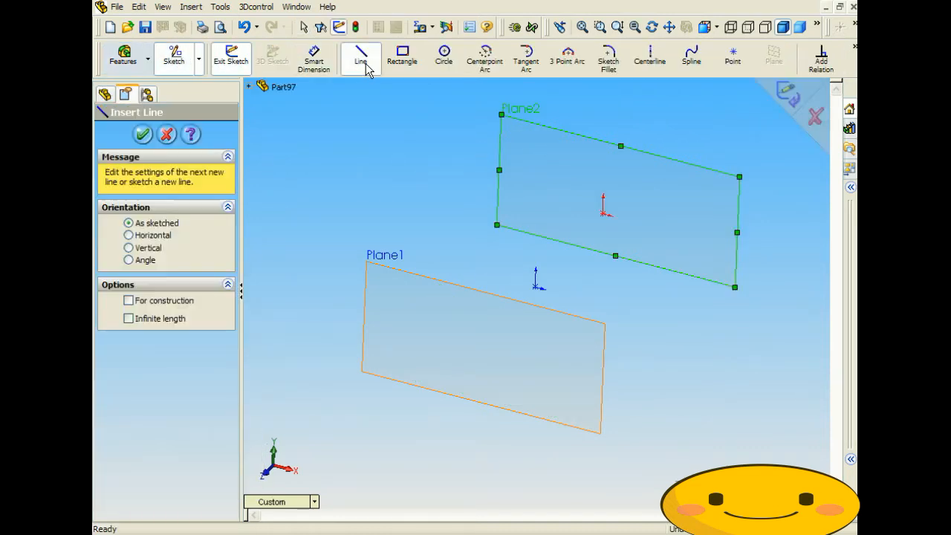
{"action": "left_click", "coordinate": [546, 142]}
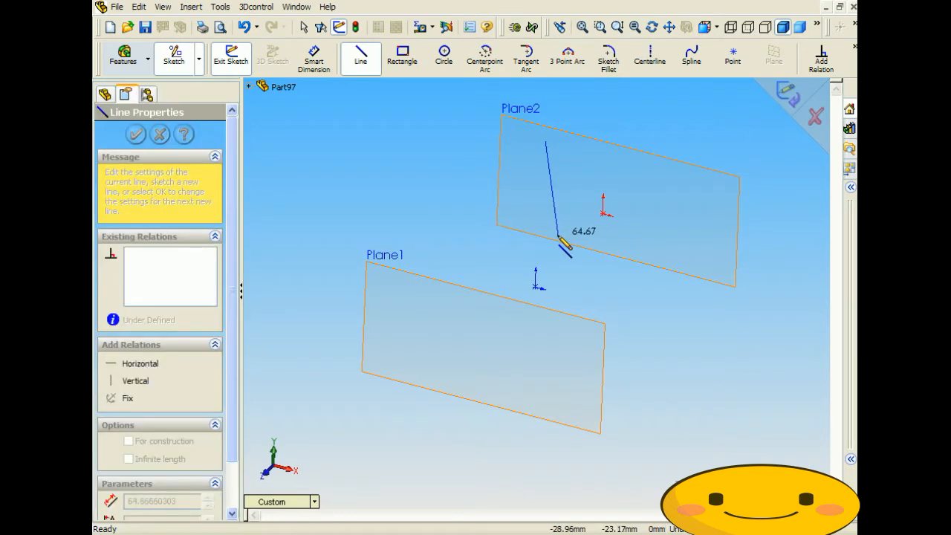
{"action": "left_click", "coordinate": [542, 220]}
{"action": "left_click", "coordinate": [719, 236]}
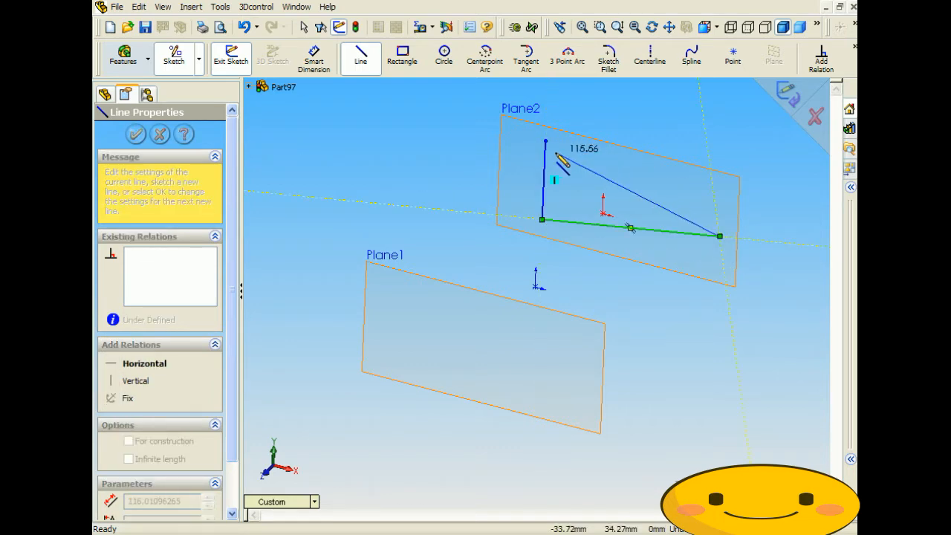
{"action": "left_click", "coordinate": [546, 141]}
Step: Make the triangle's sloping upper side and its lower side equal in length with an Equal relation
{"action": "left_click", "coordinate": [821, 59]}
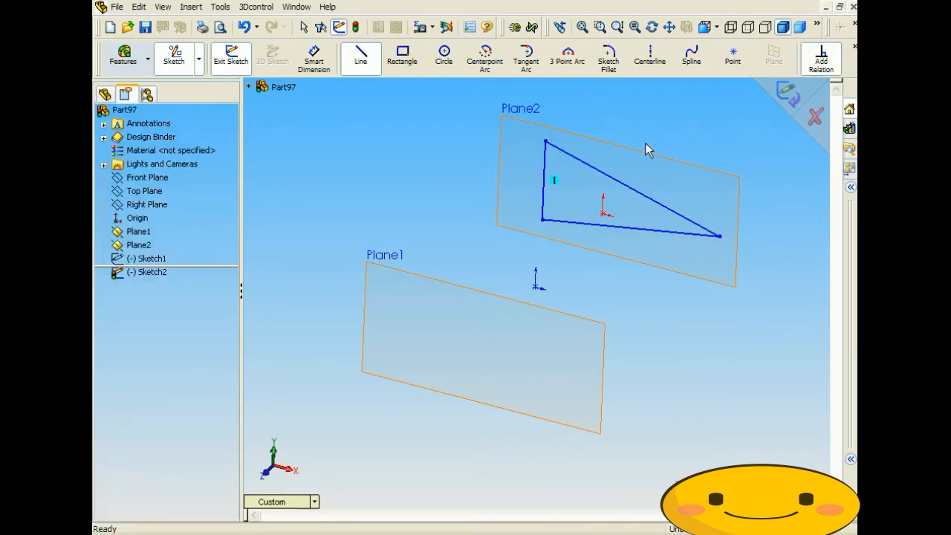
{"action": "left_click", "coordinate": [603, 177]}
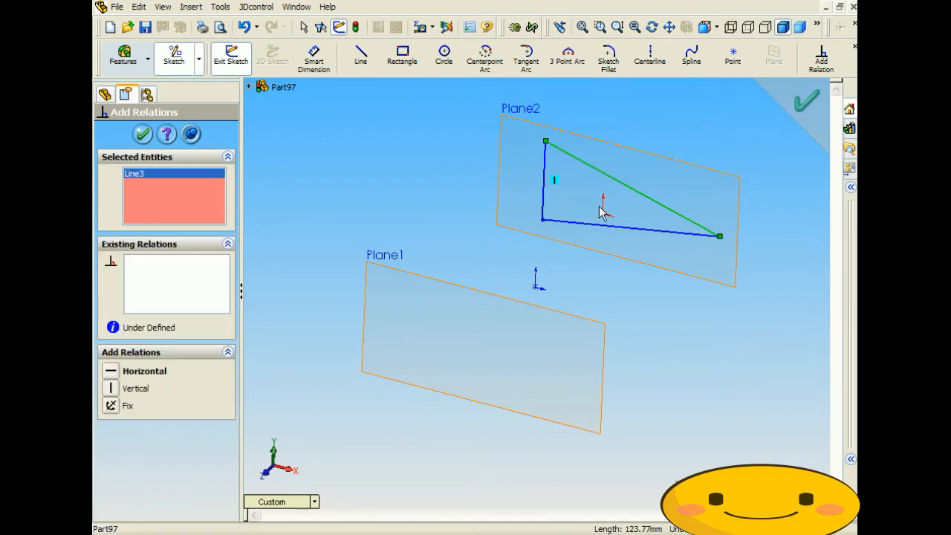
{"action": "left_click", "coordinate": [592, 226]}
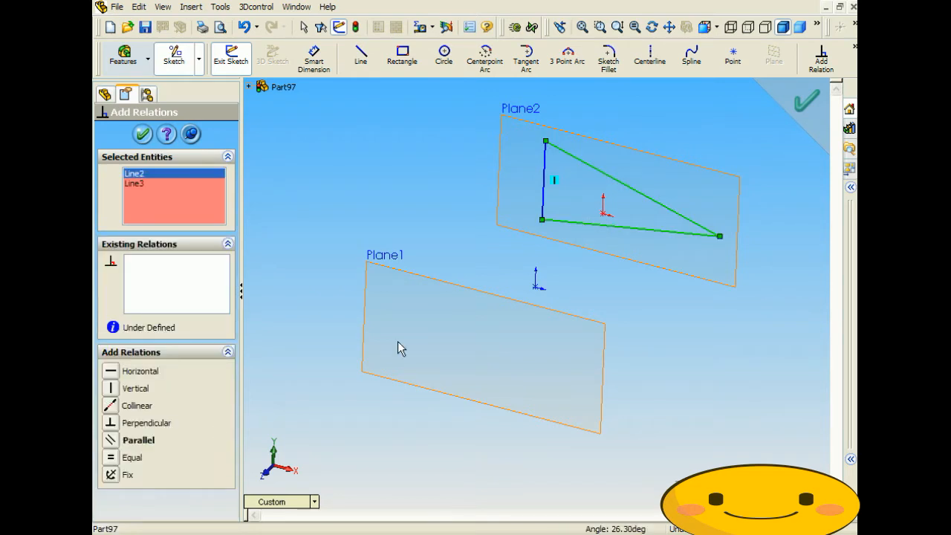
{"action": "left_click", "coordinate": [110, 457]}
{"action": "left_click", "coordinate": [142, 134]}
{"action": "left_click", "coordinate": [372, 159]}
Step: Extrude the Plane2 triangle as a boss with the Mid Plane end condition
{"action": "left_click", "coordinate": [124, 57]}
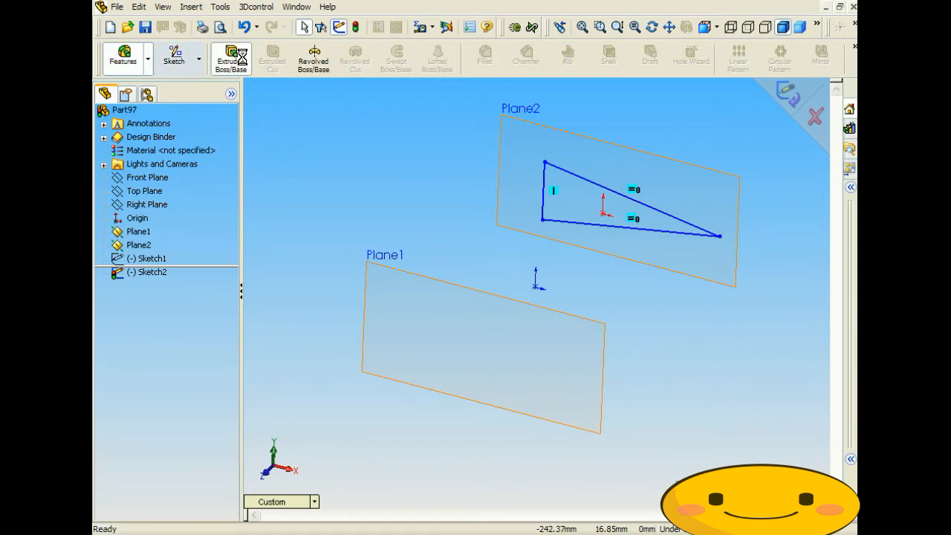
{"action": "left_click", "coordinate": [231, 56]}
{"action": "left_click", "coordinate": [173, 218]}
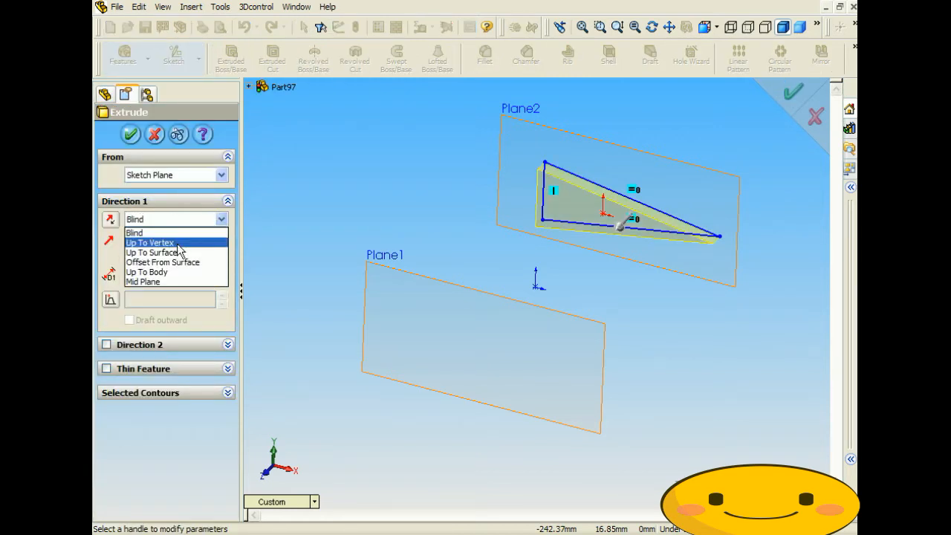
{"action": "left_click", "coordinate": [181, 283]}
{"action": "left_click", "coordinate": [131, 134]}
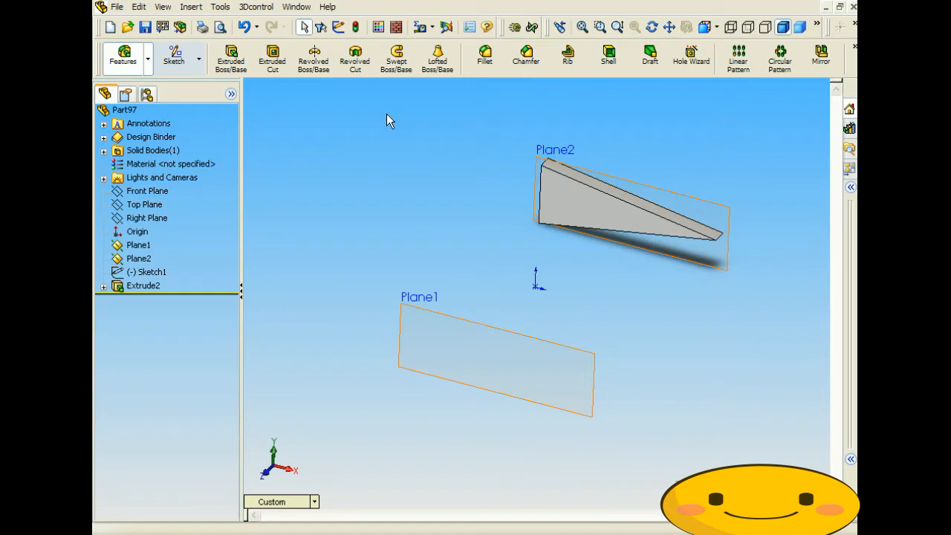
Step: Examine the Plane2 triangle extrusion's center of mass coordinates in Mass Properties
{"action": "left_click", "coordinate": [431, 27]}
{"action": "left_click", "coordinate": [468, 58]}
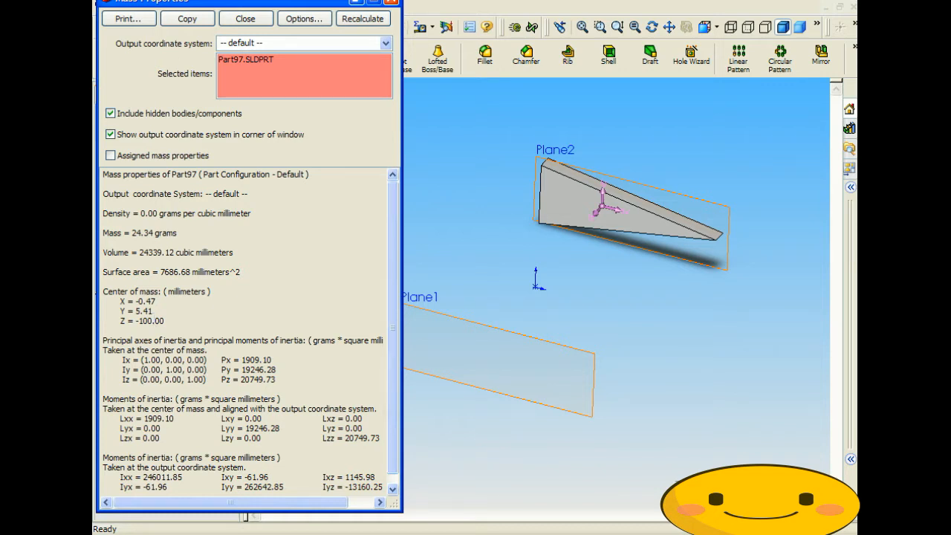
{"action": "left_click", "coordinate": [390, 1]}
Step: Reopen the extruded triangle's sketch for editing and select its three lines for Move Entities
{"action": "right_click", "coordinate": [134, 288]}
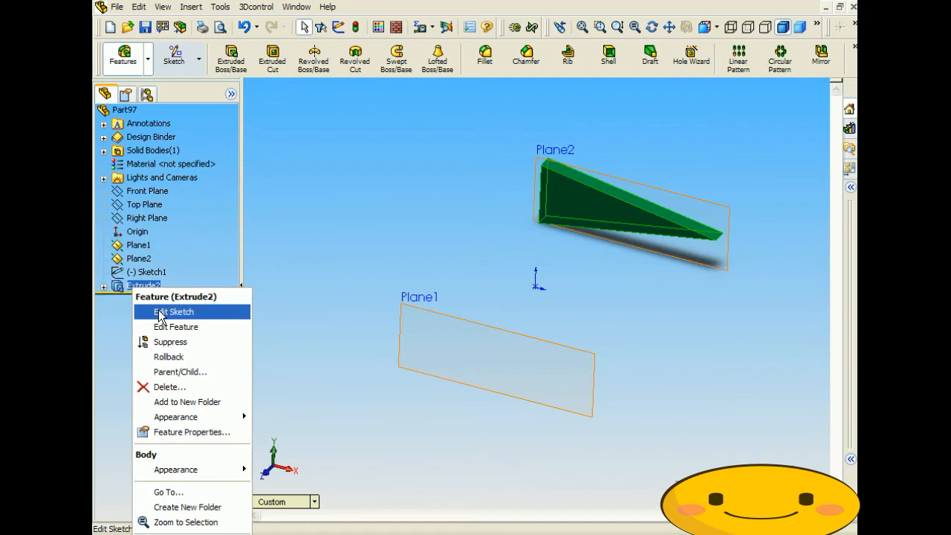
{"action": "left_click", "coordinate": [159, 312]}
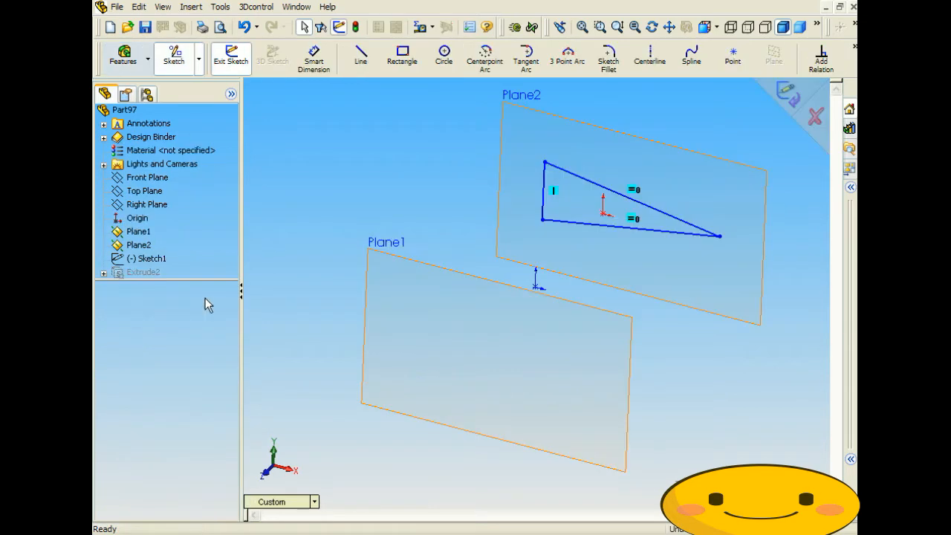
{"action": "left_click", "coordinate": [224, 8]}
{"action": "mouse_move", "coordinate": [304, 129]}
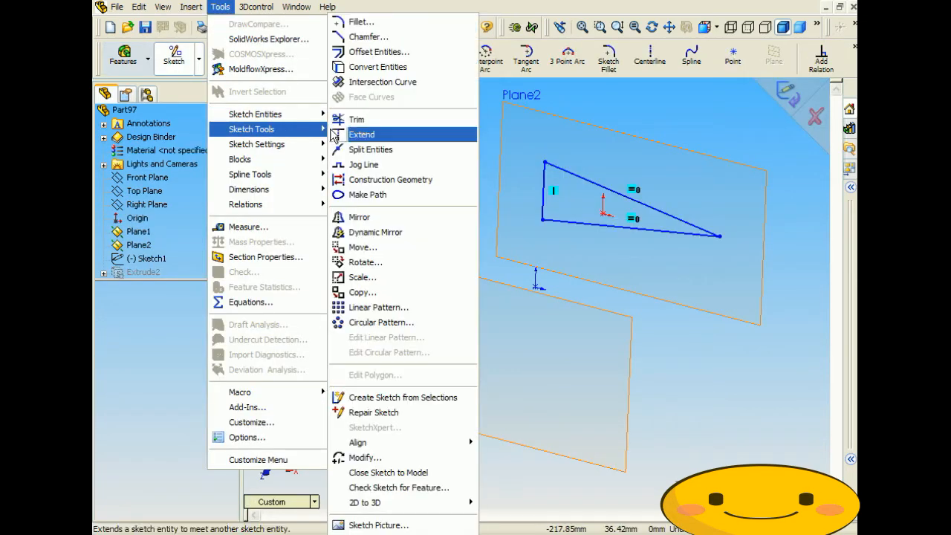
{"action": "left_click", "coordinate": [362, 247]}
{"action": "left_click_drag", "start_coordinate": [575, 206], "coordinate": [751, 268]}
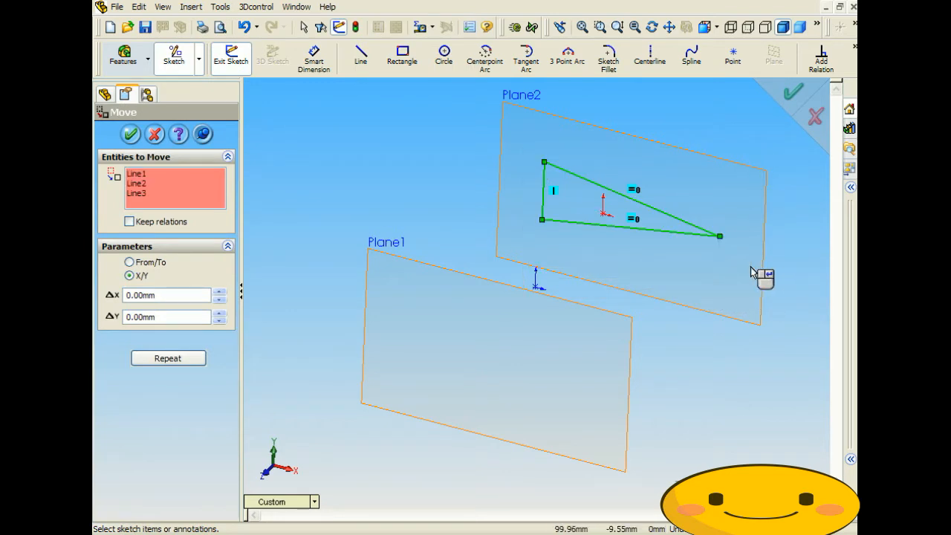
{"action": "left_click", "coordinate": [130, 135]}
Step: Move the triangle's three lines by 0.47 mm in X and -5.41 mm in Y, and exit the sketch
{"action": "left_click", "coordinate": [220, 7]}
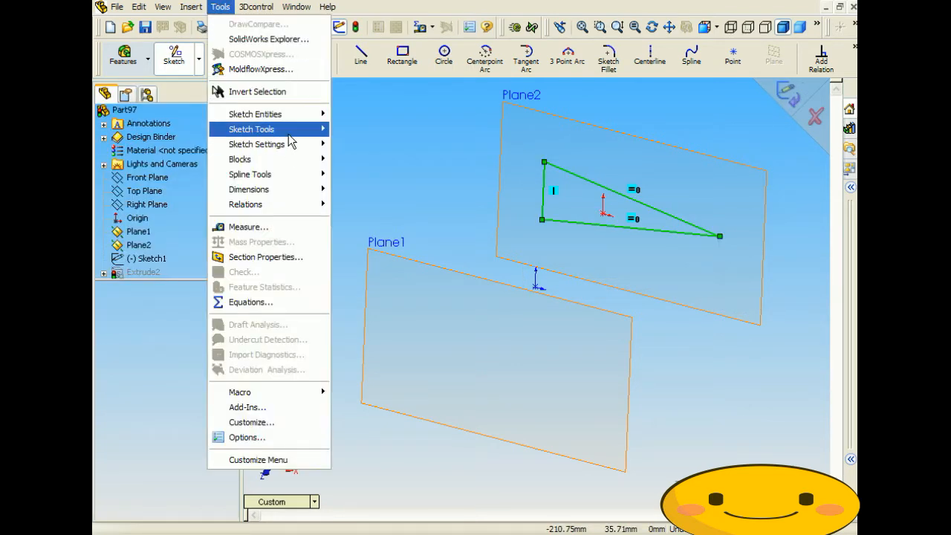
{"action": "mouse_move", "coordinate": [289, 132]}
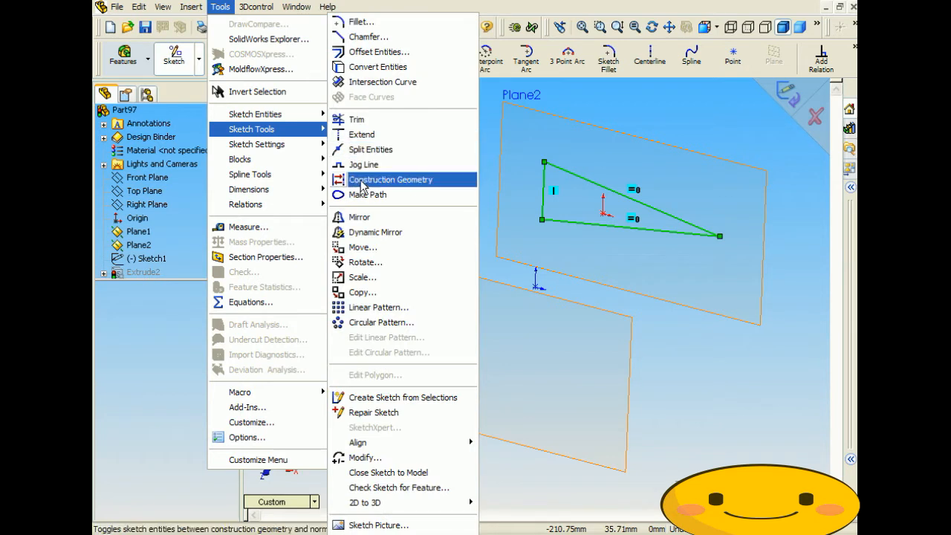
{"action": "left_click", "coordinate": [360, 247]}
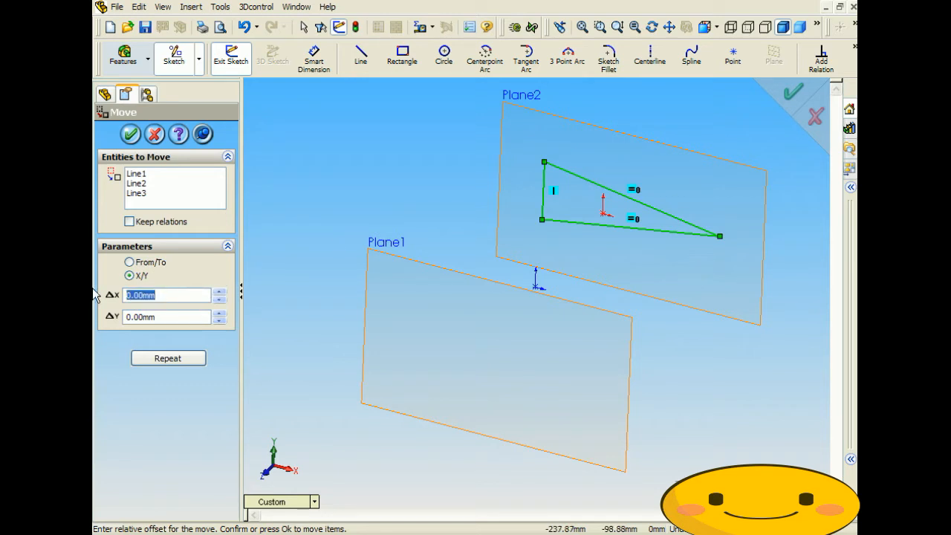
{"action": "type", "text": "0.47"}
{"action": "key", "text": "Tab"}
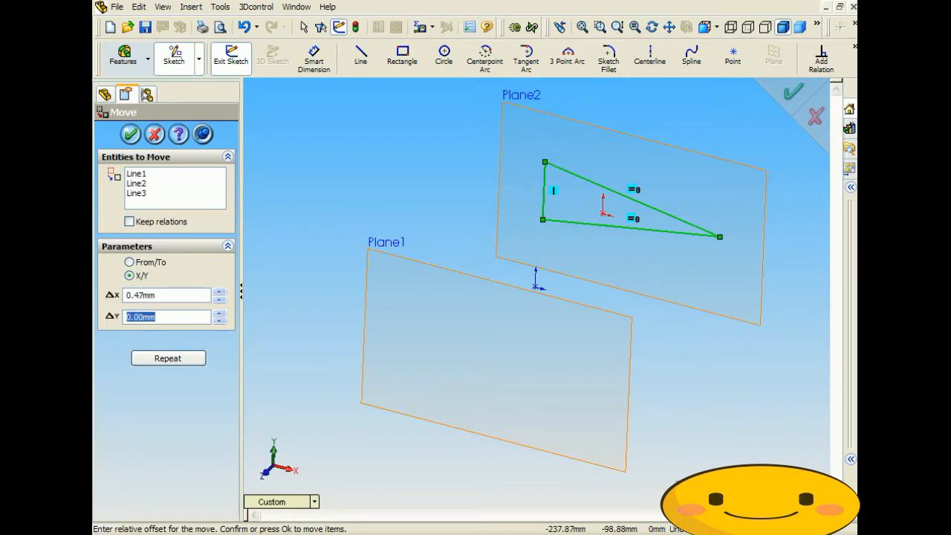
{"action": "type", "text": "-5.41"}
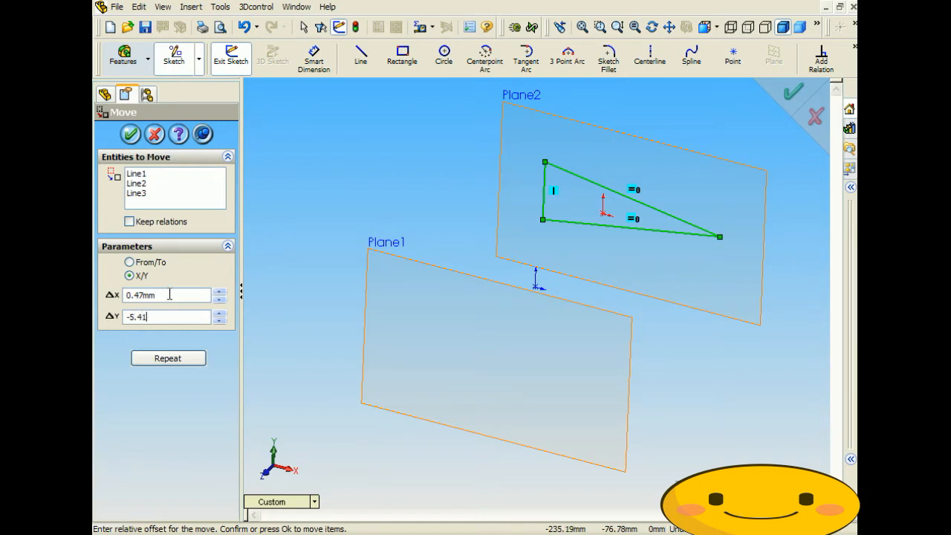
{"action": "key", "text": "Tab"}
{"action": "left_click", "coordinate": [131, 135]}
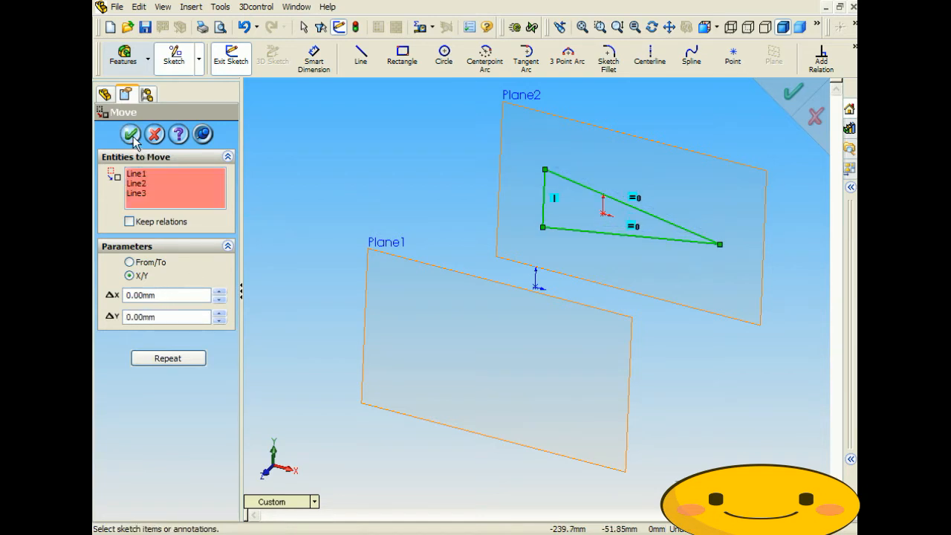
{"action": "left_click", "coordinate": [132, 135]}
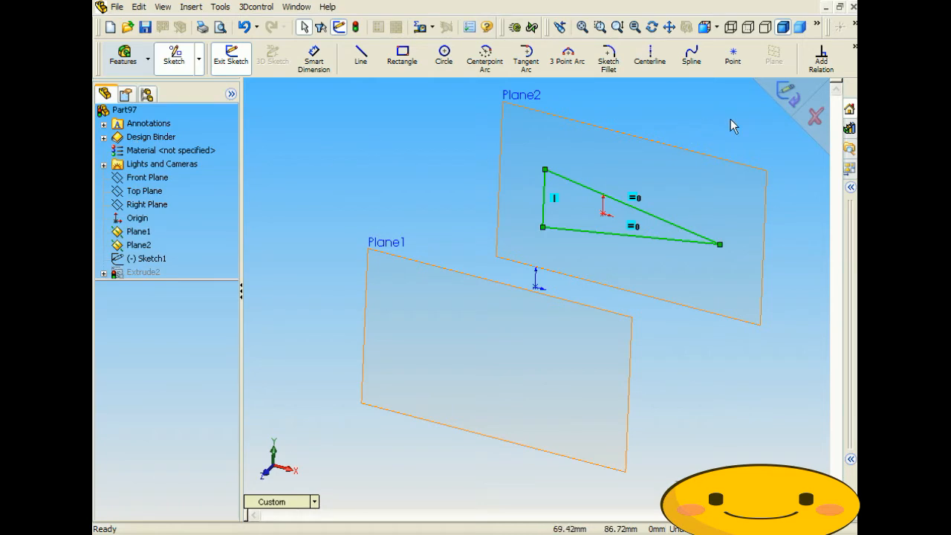
Step: Verify in Mass Properties where the moved Plane2 triangle's center of mass lies relative to the origin
{"action": "left_click", "coordinate": [431, 28]}
{"action": "left_click", "coordinate": [485, 59]}
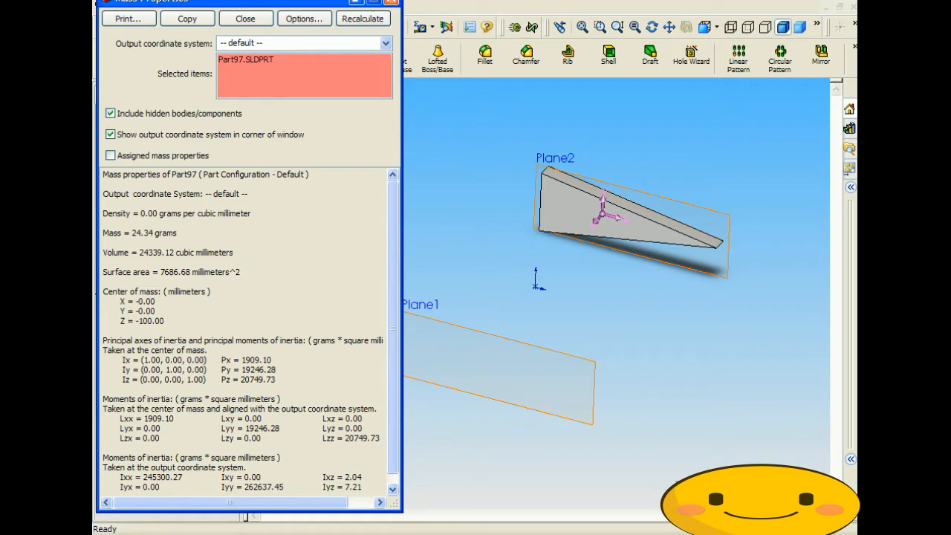
{"action": "left_click", "coordinate": [391, 2]}
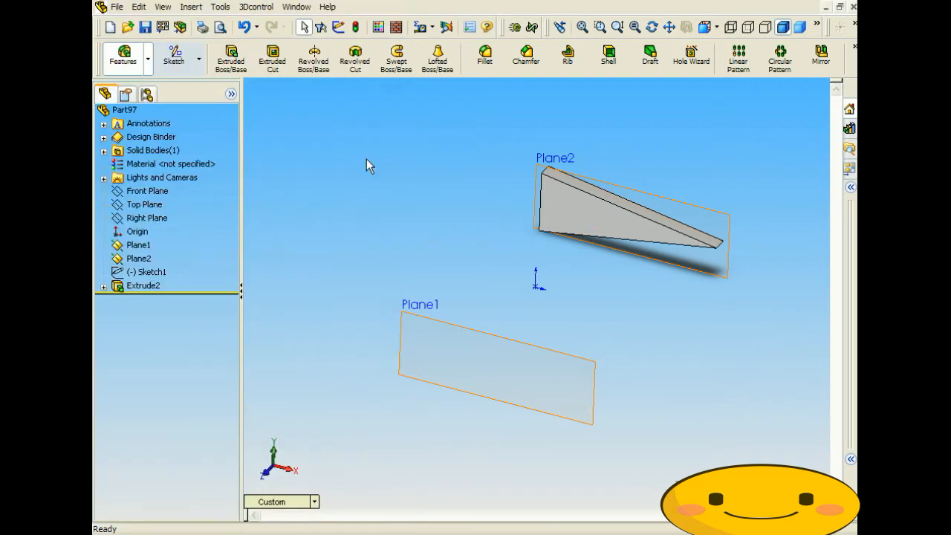
Step: Delete the Plane2 triangle's extrusion while keeping its sketch, and show the hidden triangle sketch on Plane1
{"action": "left_click", "coordinate": [133, 287]}
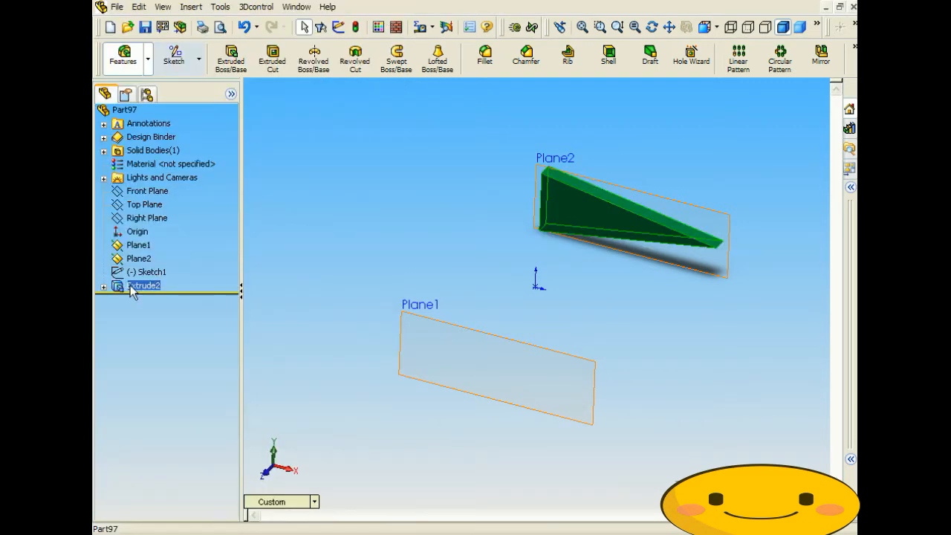
{"action": "key", "text": "Delete"}
{"action": "left_click", "coordinate": [574, 193]}
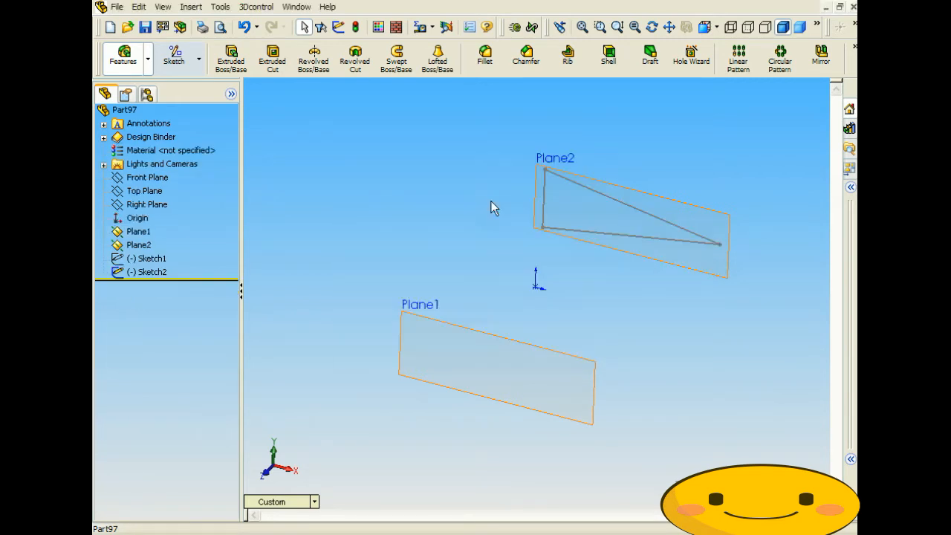
{"action": "right_click", "coordinate": [139, 258]}
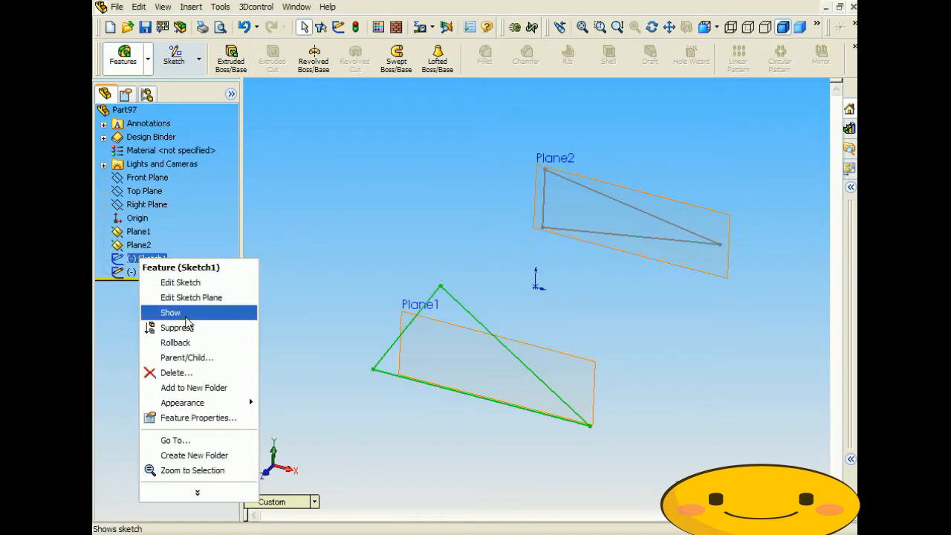
{"action": "left_click", "coordinate": [190, 316]}
Step: Loft a solid from the Plane1 triangle to the Plane2 triangle, matching them at their upper corners
{"action": "mouse_move", "coordinate": [317, 256]}
{"action": "middle_mouse_down"}
{"action": "mouse_move", "coordinate": [350, 225]}
{"action": "mouse_move", "coordinate": [324, 240]}
{"action": "mouse_move", "coordinate": [479, 286]}
{"action": "middle_mouse_up"}
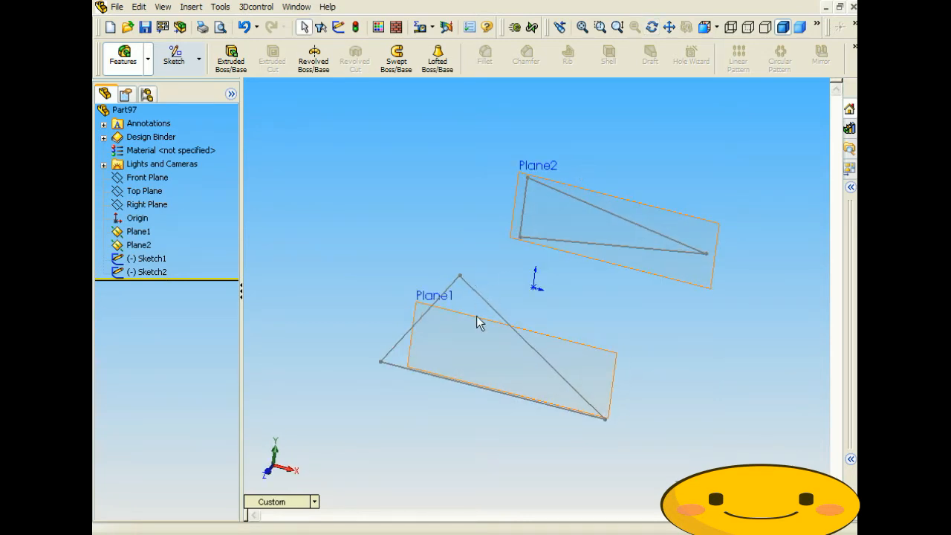
{"action": "middle_click_drag", "start_coordinate": [475, 283], "coordinate": [509, 252]}
{"action": "key", "text": "Escape"}
{"action": "key", "text": "ctrl+7"}
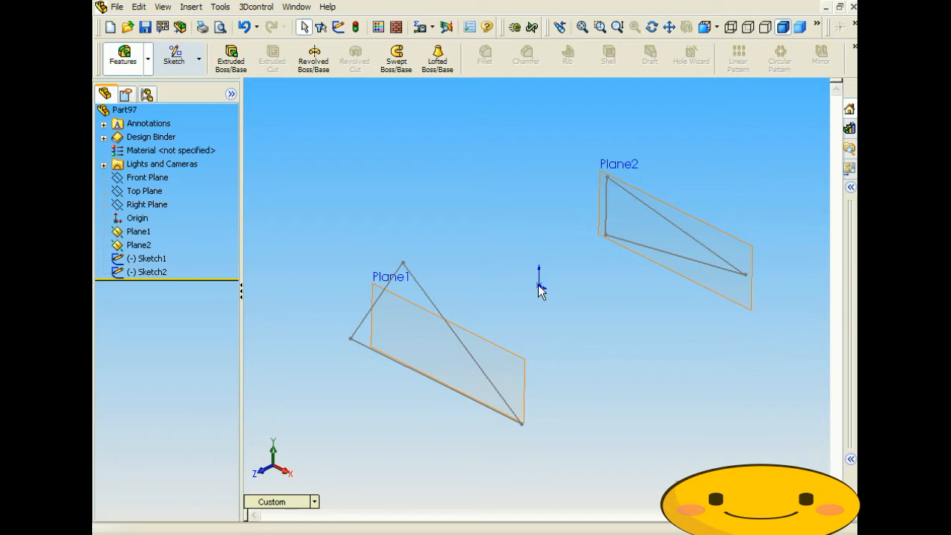
{"action": "left_click", "coordinate": [437, 60]}
{"action": "left_click", "coordinate": [407, 280]}
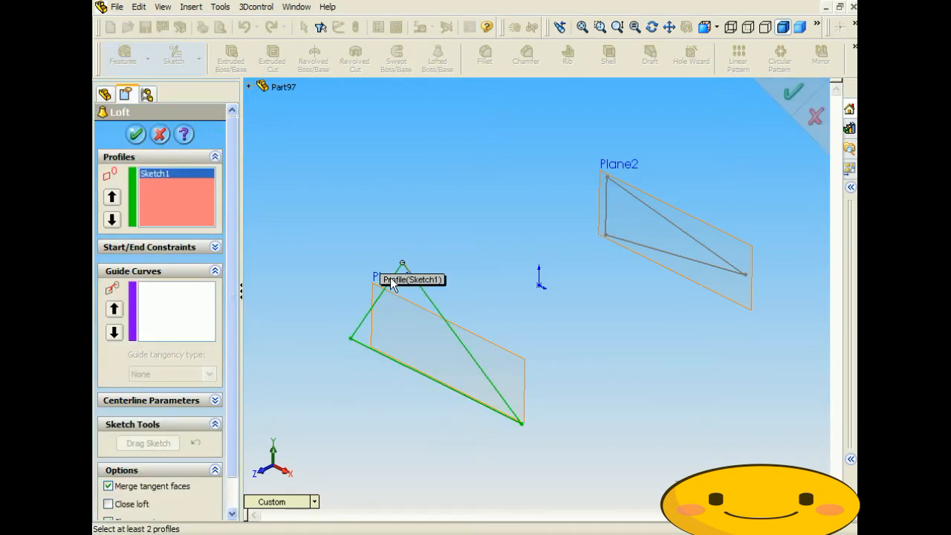
{"action": "left_click", "coordinate": [637, 197]}
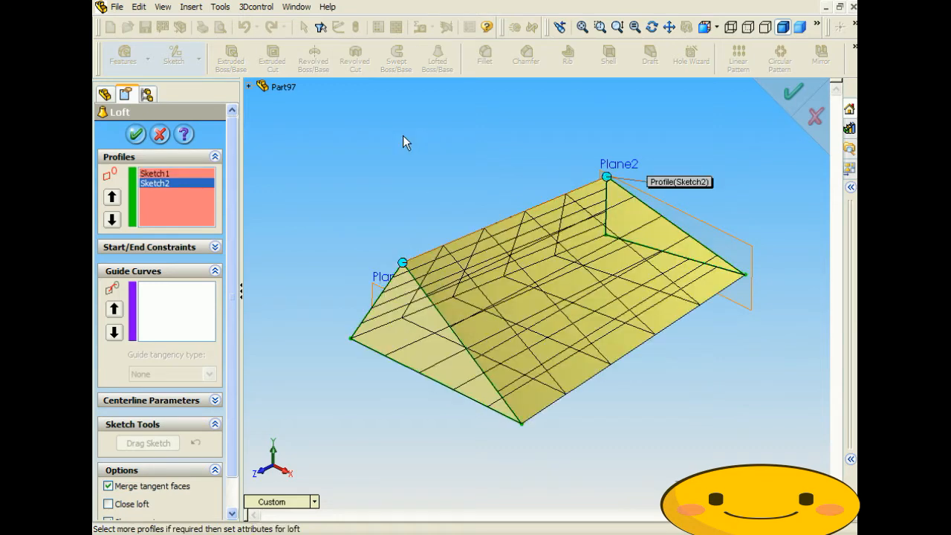
{"action": "middle_click_drag", "start_coordinate": [407, 222], "coordinate": [488, 229]}
{"action": "left_click", "coordinate": [136, 135]}
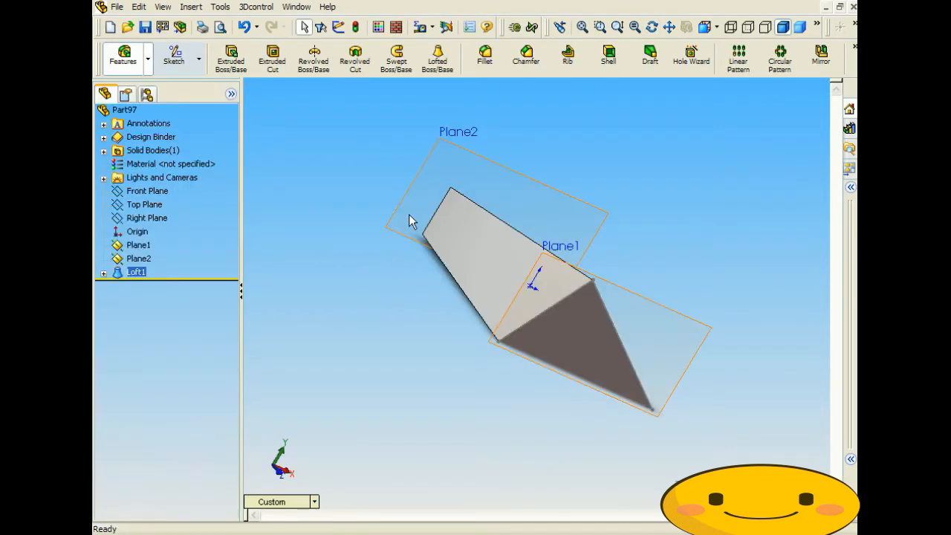
Step: Examine the lofted body's center of mass relative to the origin in Mass Properties
{"action": "middle_click_drag", "start_coordinate": [414, 224], "coordinate": [338, 239]}
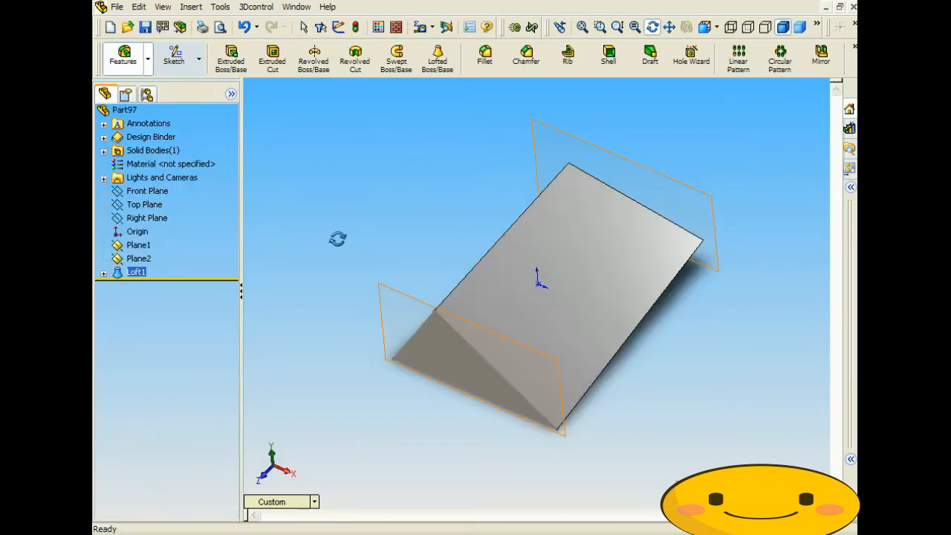
{"action": "left_click", "coordinate": [431, 27]}
{"action": "left_click", "coordinate": [460, 61]}
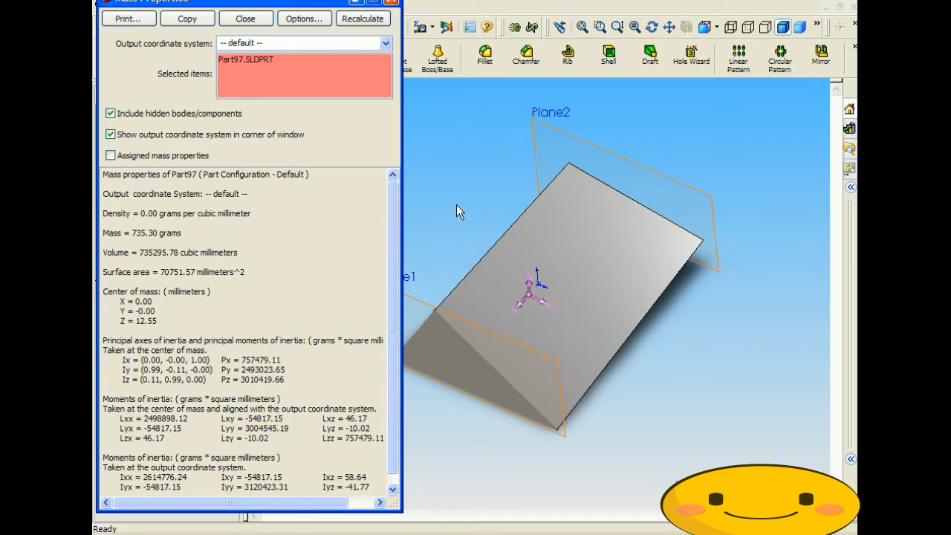
Step: Set Plane1's offset distance from the Front Plane to 87.45 mm
{"action": "middle_click_drag", "start_coordinate": [452, 205], "coordinate": [567, 248]}
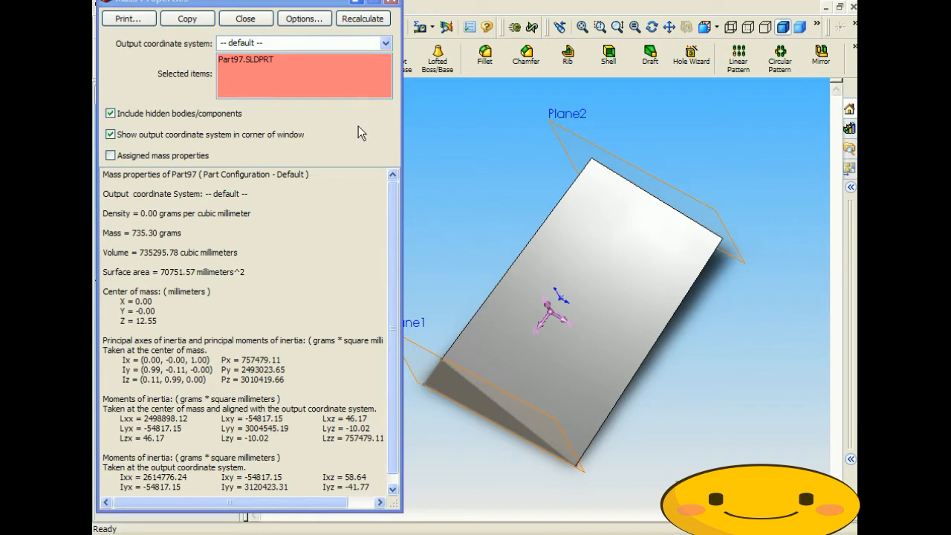
{"action": "left_click", "coordinate": [392, 2]}
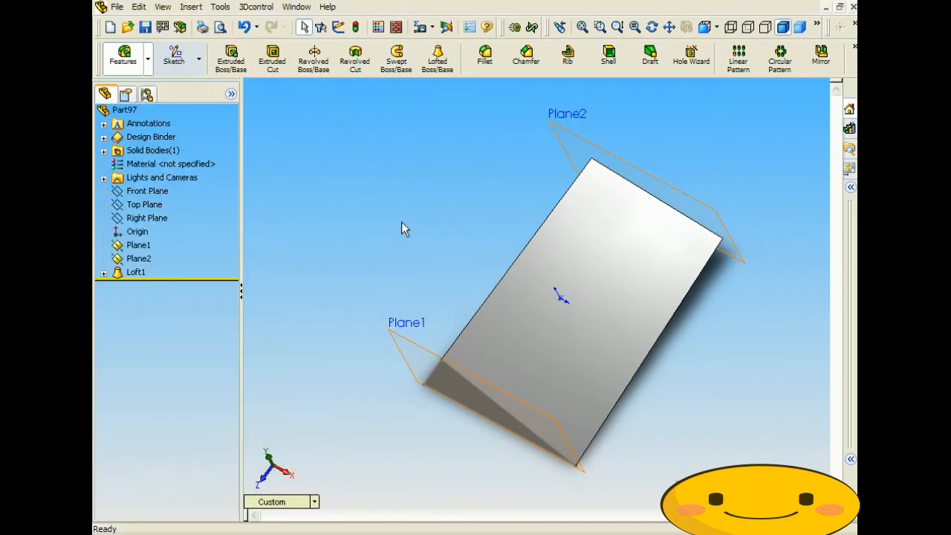
{"action": "left_click", "coordinate": [131, 247]}
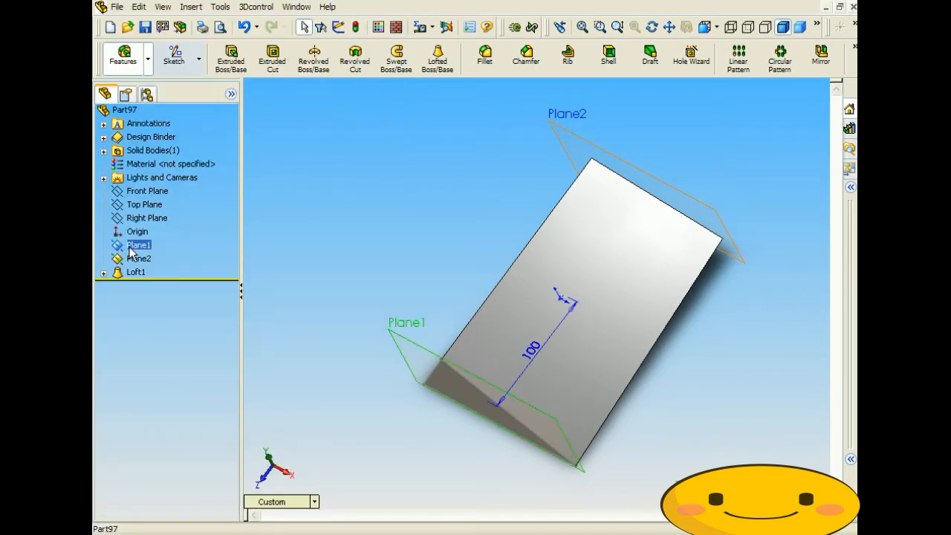
{"action": "right_click", "coordinate": [132, 249]}
{"action": "left_click", "coordinate": [178, 268]}
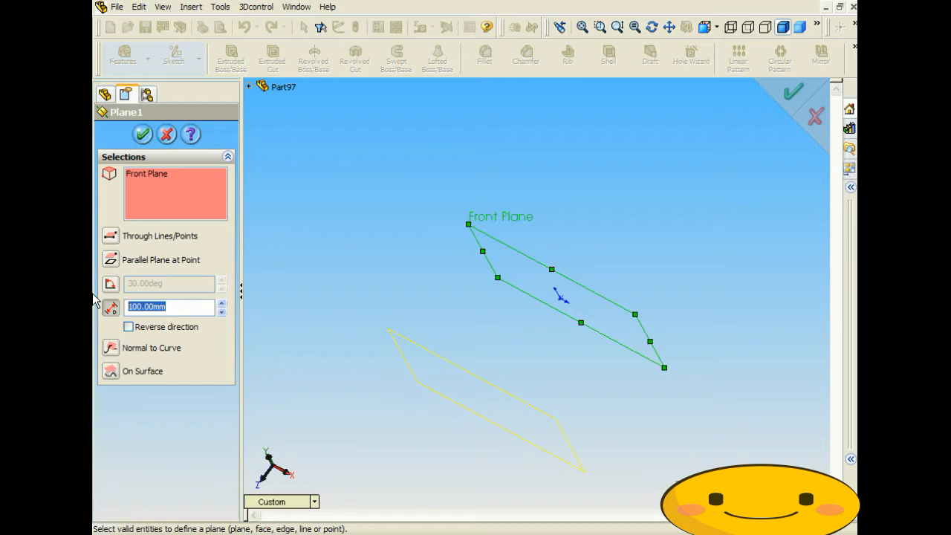
{"action": "type", "text": "87.45"}
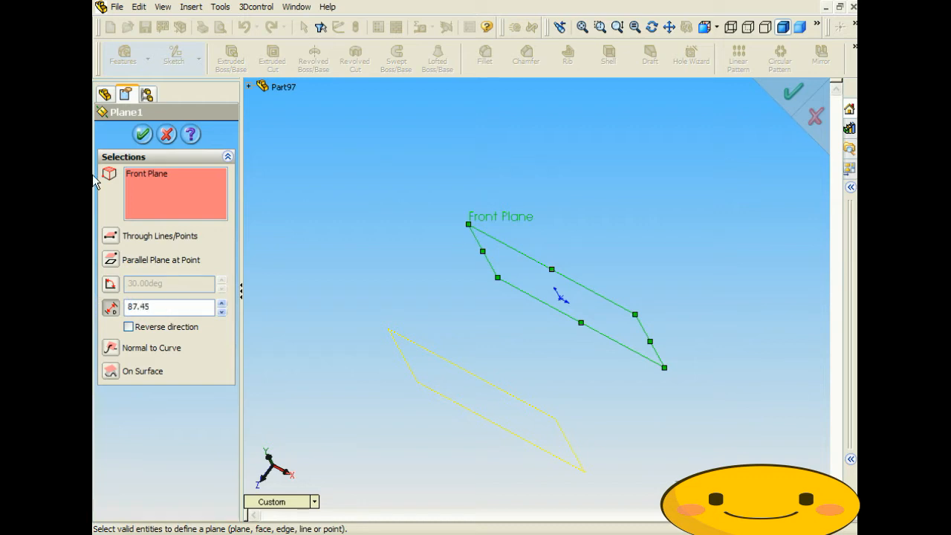
{"action": "left_click", "coordinate": [142, 135]}
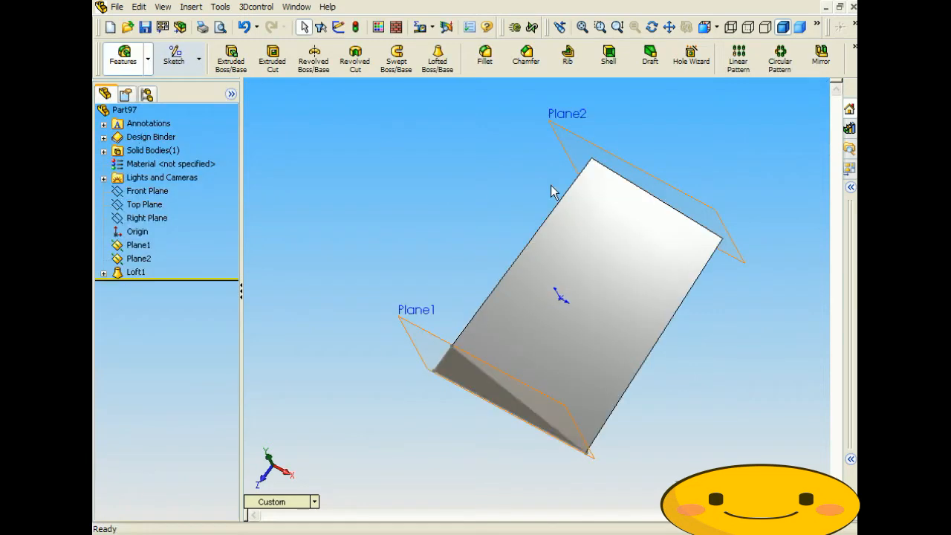
Step: Set Plane2's reversed offset distance from the Front Plane to 112.55 mm
{"action": "left_click", "coordinate": [141, 260]}
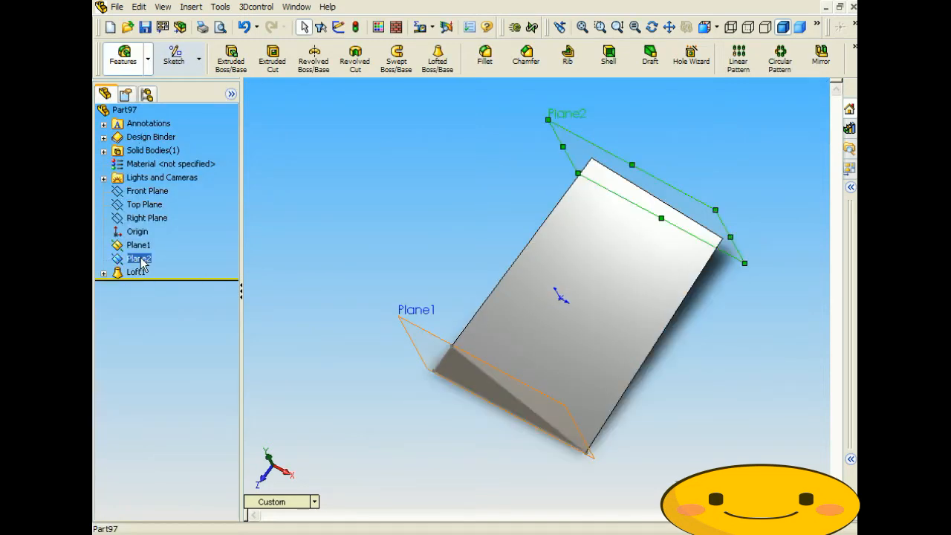
{"action": "right_click", "coordinate": [141, 260]}
{"action": "left_click", "coordinate": [180, 281]}
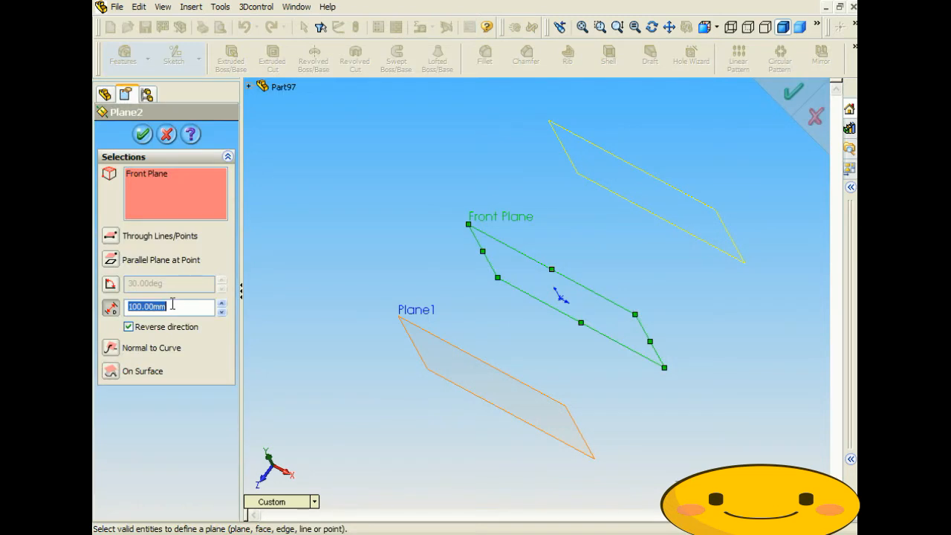
{"action": "type", "text": "112.55"}
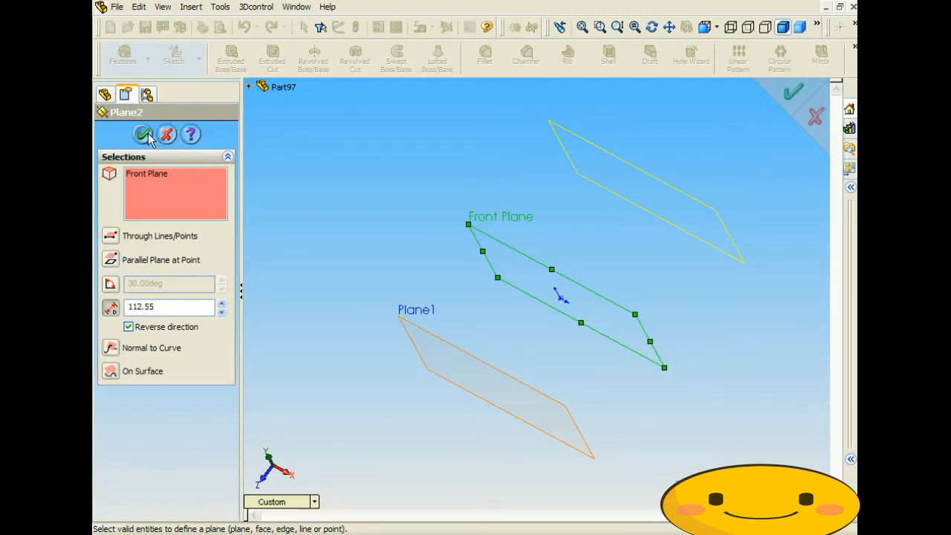
{"action": "left_click", "coordinate": [143, 135]}
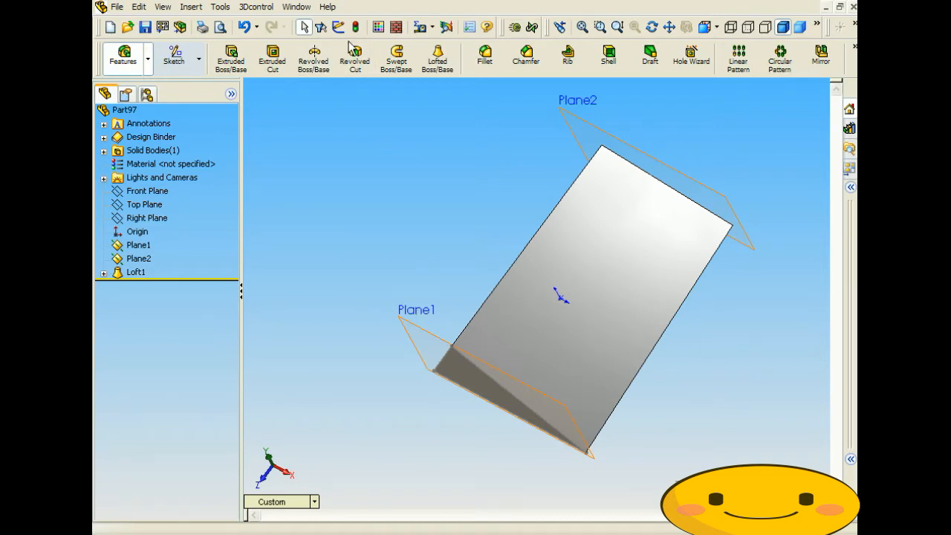
Step: Check in Mass Properties whether the lofted body's center of mass coincides with the origin, viewing the body from several angles
{"action": "left_click", "coordinate": [431, 26]}
{"action": "left_click", "coordinate": [449, 60]}
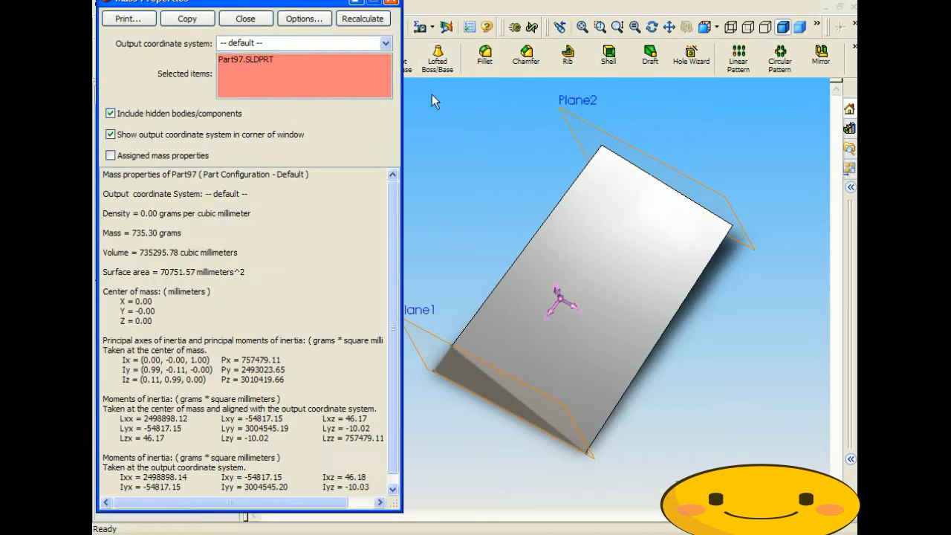
{"action": "left_click_drag", "start_coordinate": [134, 310], "coordinate": [157, 319]}
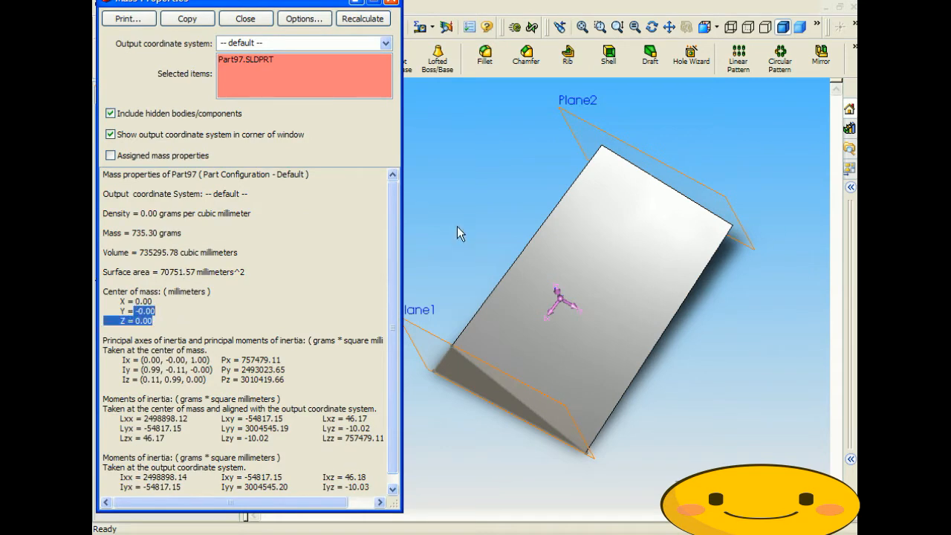
{"action": "middle_click_drag", "start_coordinate": [470, 222], "coordinate": [543, 151]}
{"action": "middle_click_drag", "start_coordinate": [458, 214], "coordinate": [393, 266]}
{"action": "middle_click_drag", "start_coordinate": [523, 259], "coordinate": [605, 314]}
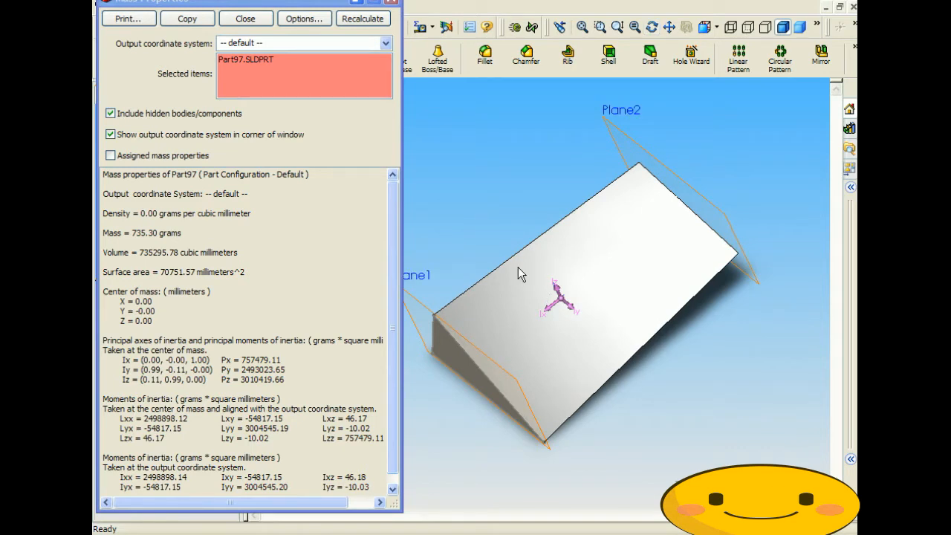
{"action": "left_click_drag", "start_coordinate": [325, 4], "coordinate": [336, 56]}
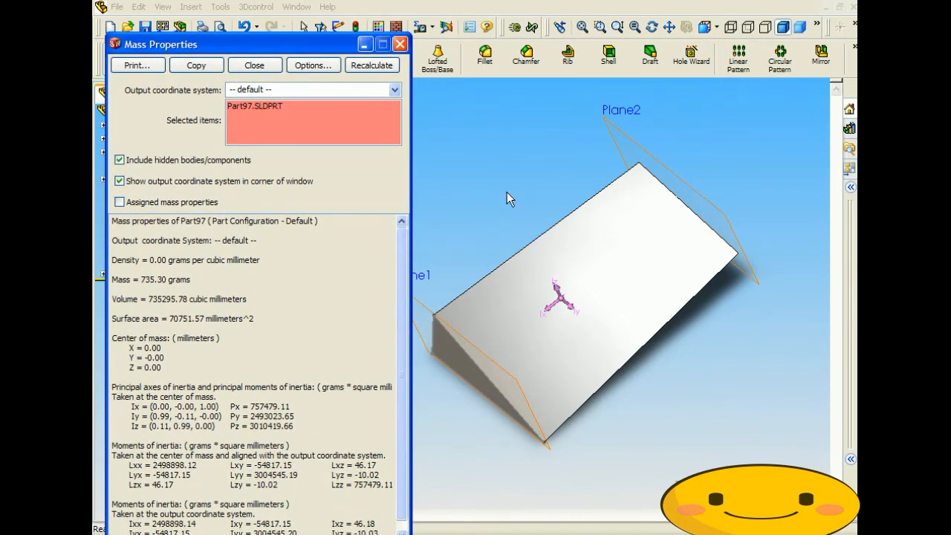
{"action": "left_click_drag", "start_coordinate": [233, 35], "coordinate": [365, 66]}
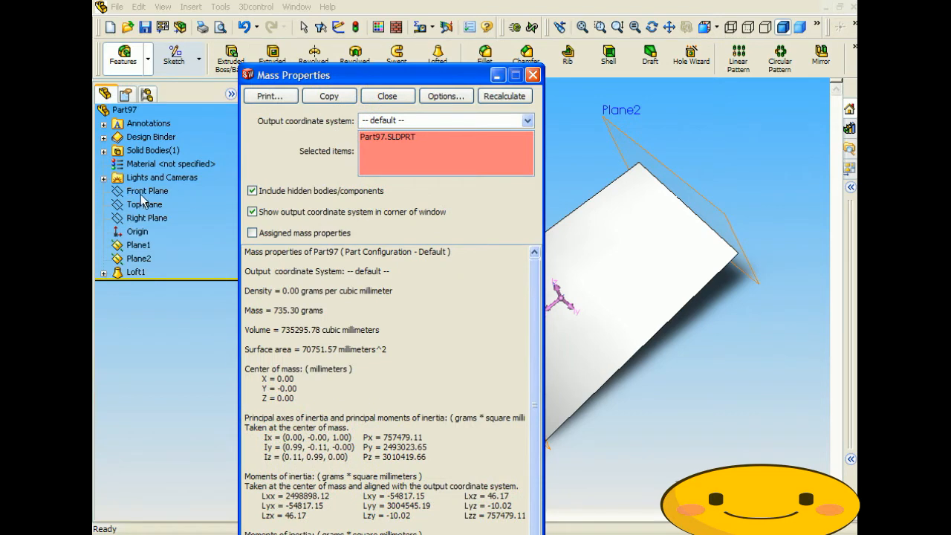
{"action": "left_click", "coordinate": [533, 75]}
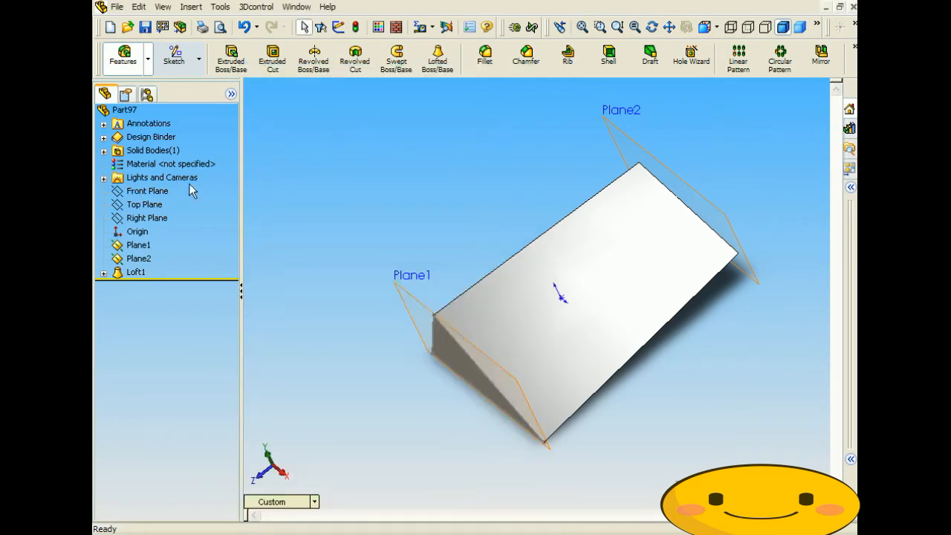
{"action": "left_click", "coordinate": [144, 205]}
{"action": "left_click", "coordinate": [382, 169]}
{"action": "middle_click_drag", "start_coordinate": [381, 232], "coordinate": [396, 272]}
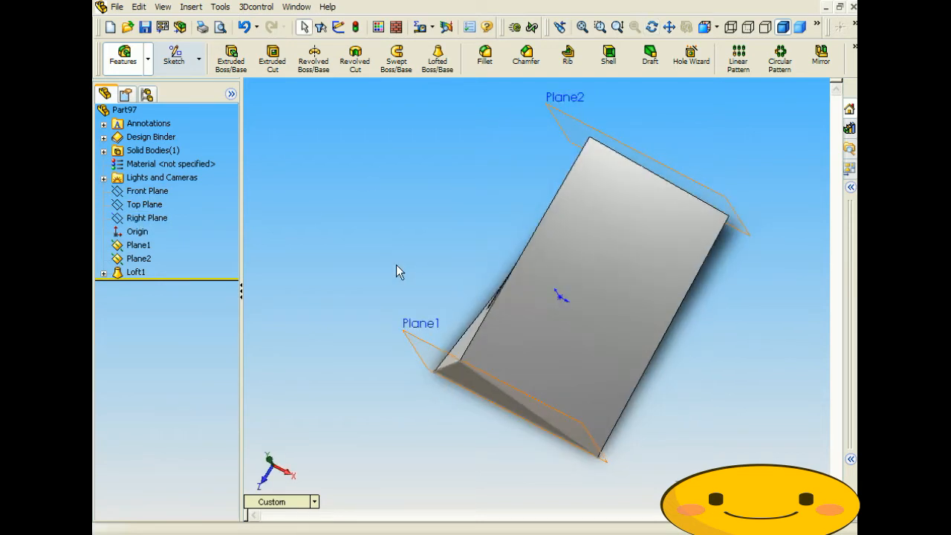
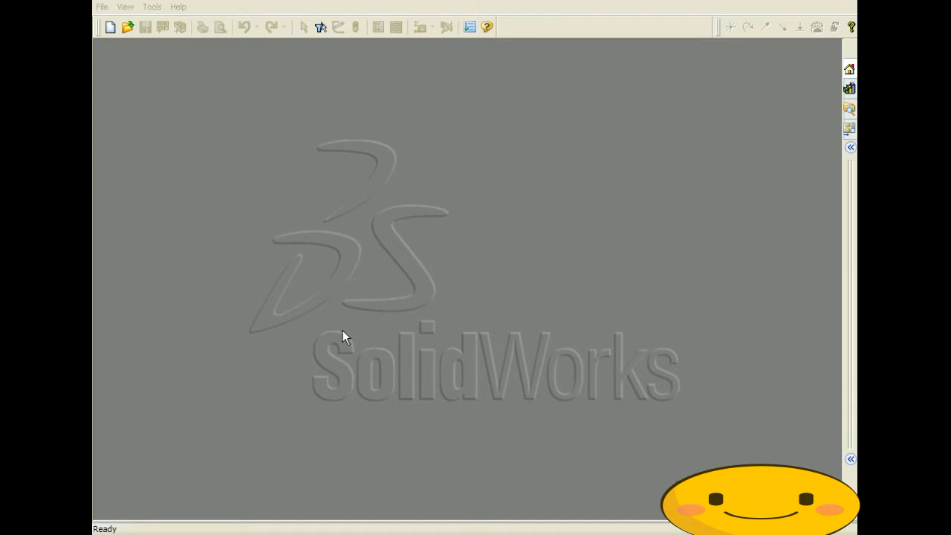
Step: Create a new part document
{"action": "left_click", "coordinate": [102, 7]}
{"action": "left_click", "coordinate": [119, 23]}
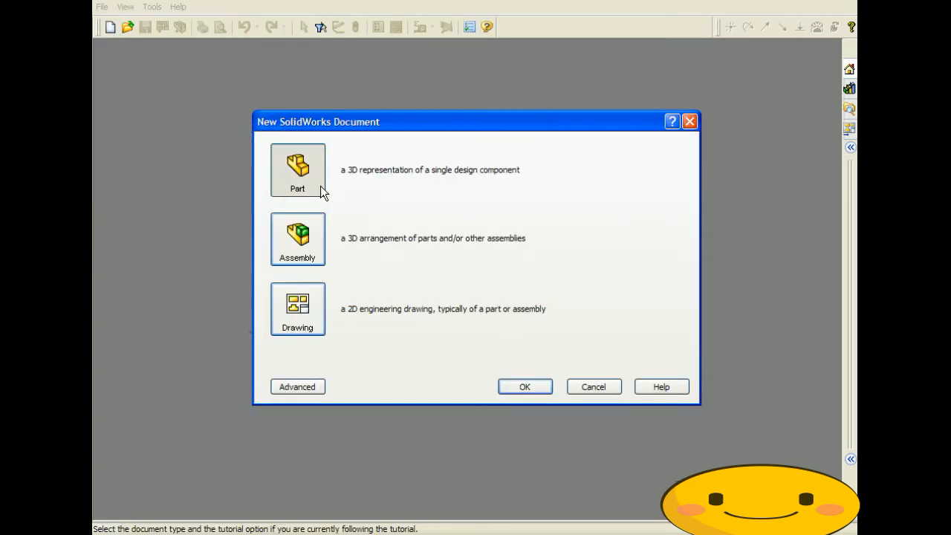
{"action": "left_click", "coordinate": [520, 387]}
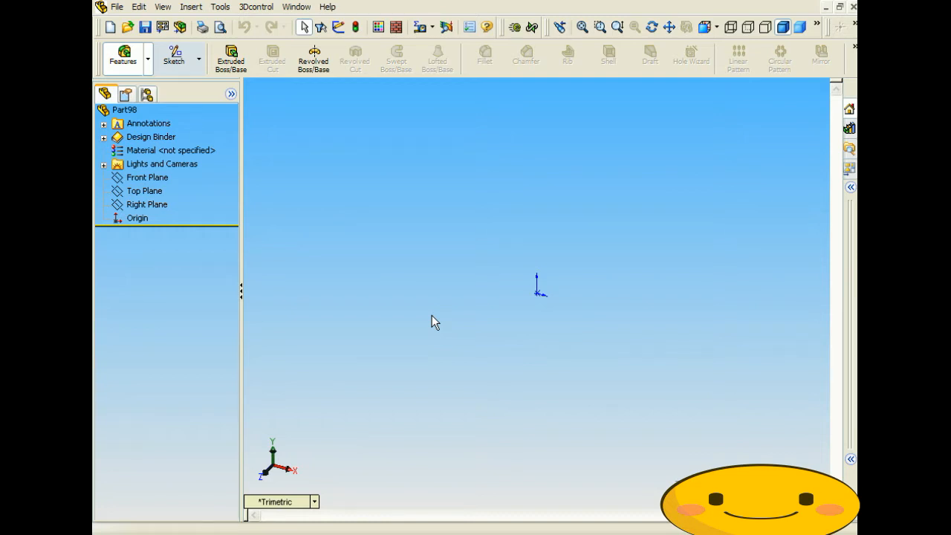
Step: Sketch a rectangle about 57 by 43 mm on the Front Plane with its lower-left corner at the origin
{"action": "left_click", "coordinate": [174, 57]}
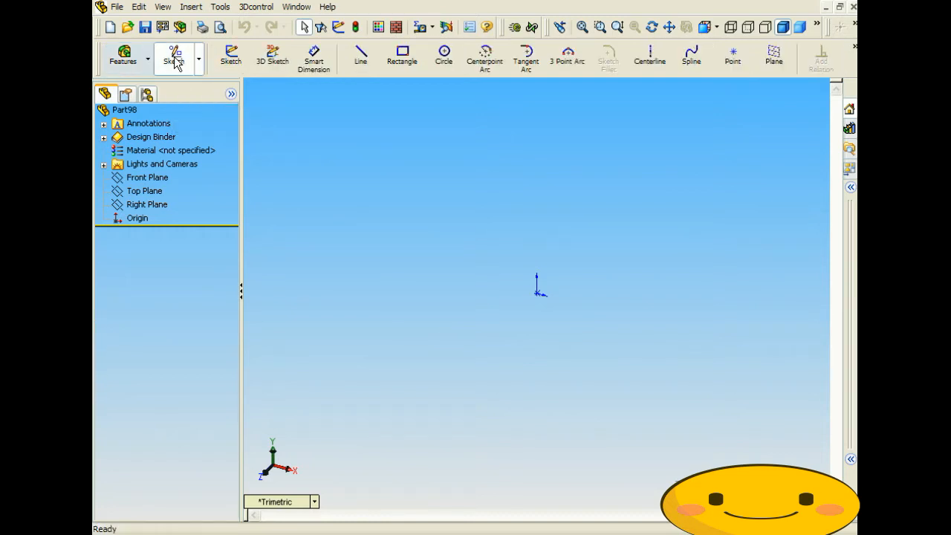
{"action": "left_click", "coordinate": [393, 59]}
{"action": "left_click", "coordinate": [468, 189]}
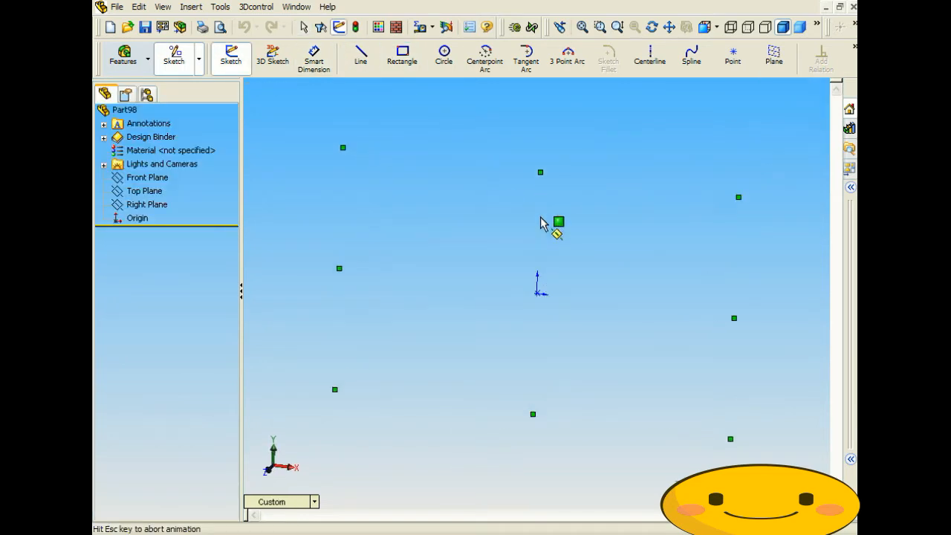
{"action": "left_click_drag", "start_coordinate": [536, 293], "coordinate": [697, 173]}
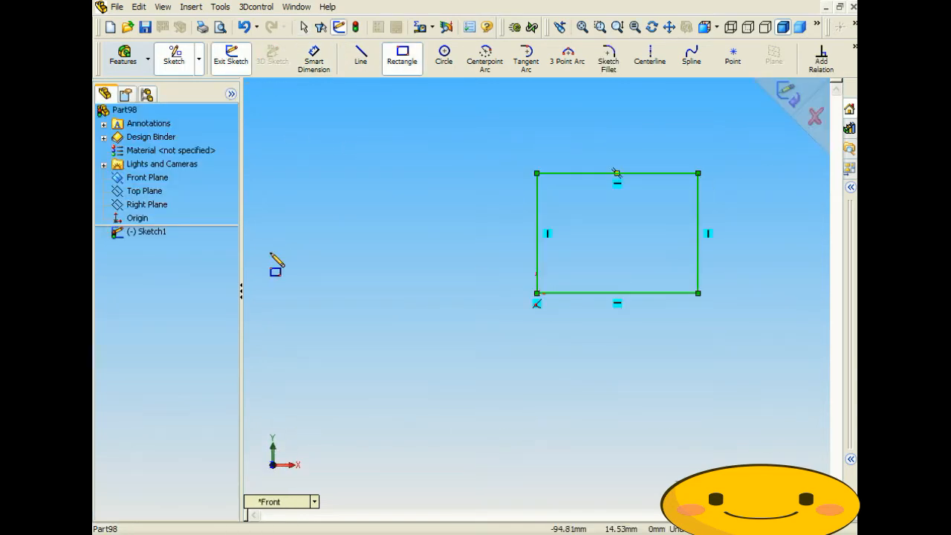
Step: Dimension the rectangle's left vertical edge using the expression 20/2.5
{"action": "left_click", "coordinate": [314, 59]}
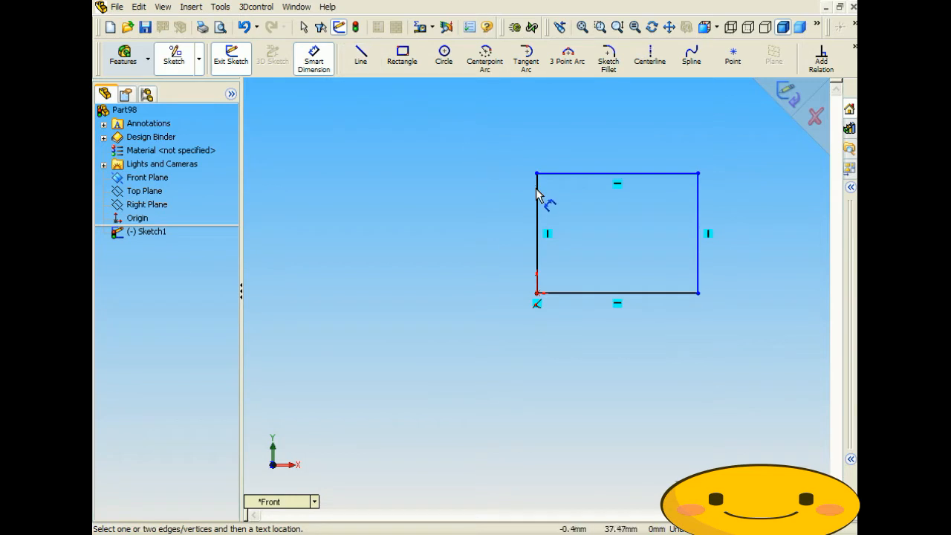
{"action": "left_click", "coordinate": [536, 212]}
{"action": "left_click", "coordinate": [396, 221]}
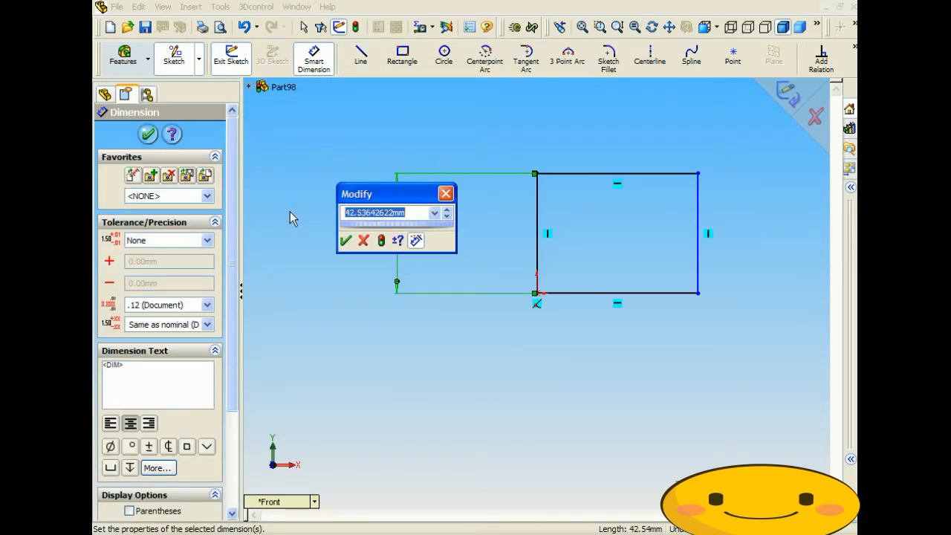
{"action": "key", "text": "BackSpace"}
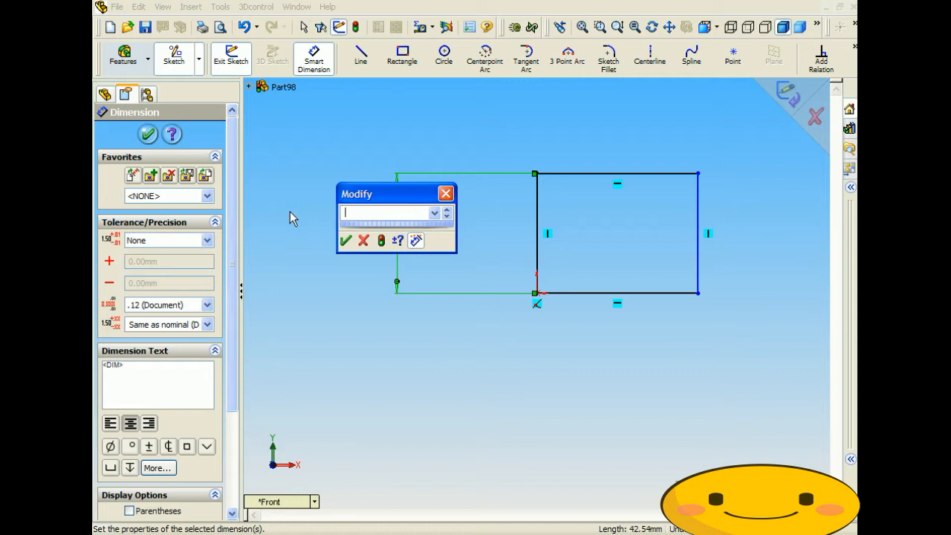
{"action": "type", "text": "20/2.5"}
{"action": "key", "text": "Return"}
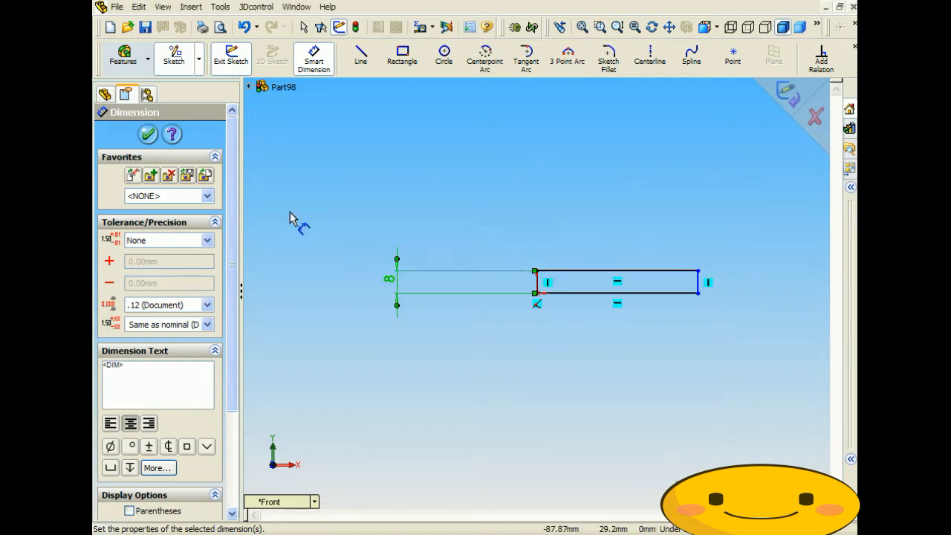
Step: Set the rectangle's height dimension with the expression 20*(3/1.5)
{"action": "left_click", "coordinate": [391, 280]}
{"action": "left_click", "coordinate": [390, 272]}
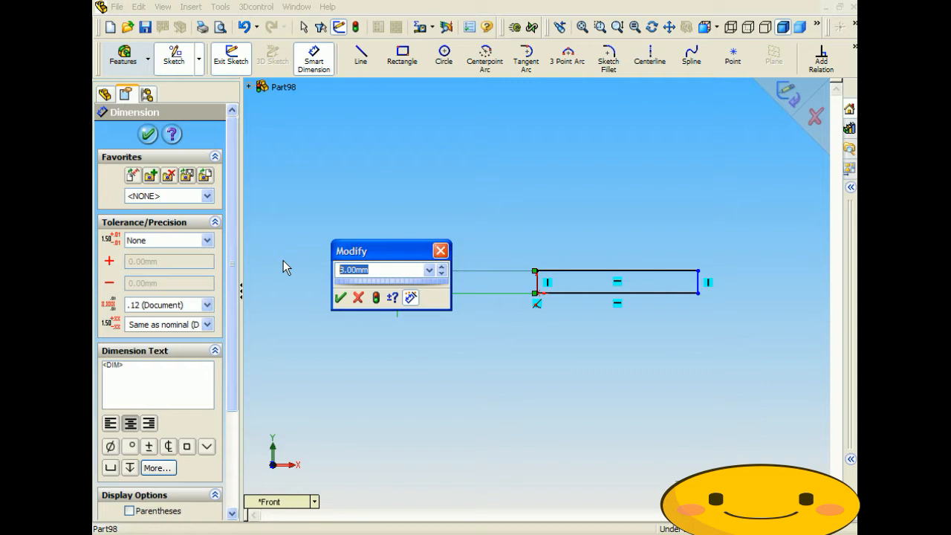
{"action": "type", "text": "20*(3/1.5)"}
{"action": "key", "text": "Return"}
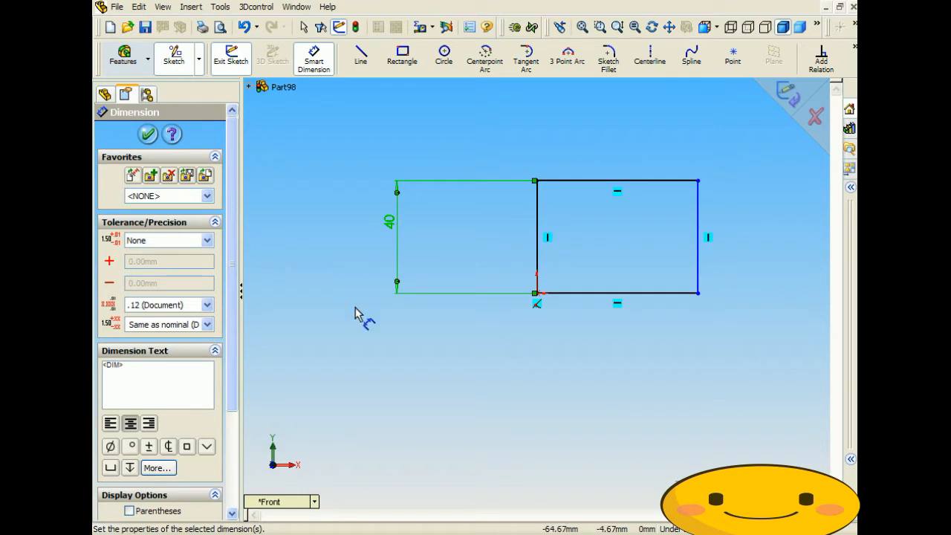
Step: Set the rectangle's height dimension with the expression sin(45)*10, and reopen the value to inspect it
{"action": "double_click", "coordinate": [388, 219]}
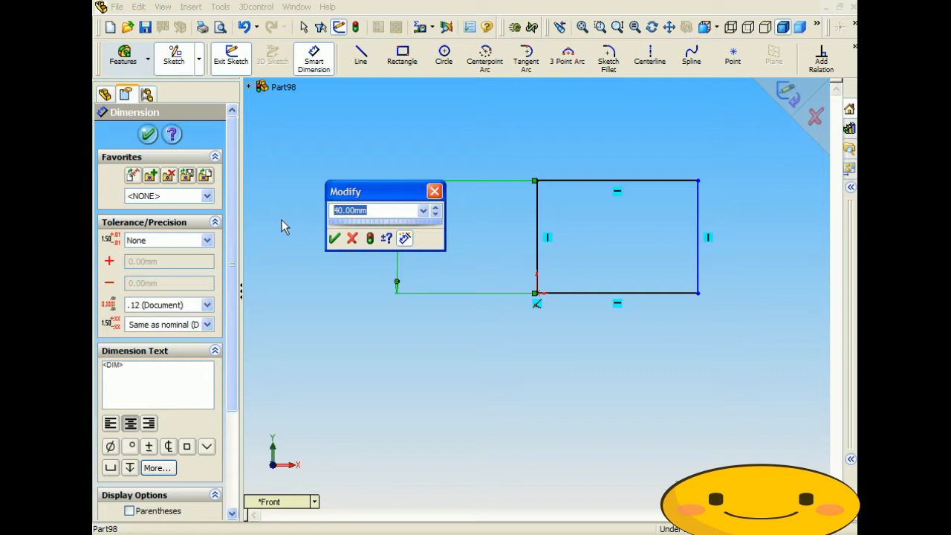
{"action": "type", "text": "sin(45)*10"}
{"action": "key", "text": "Return"}
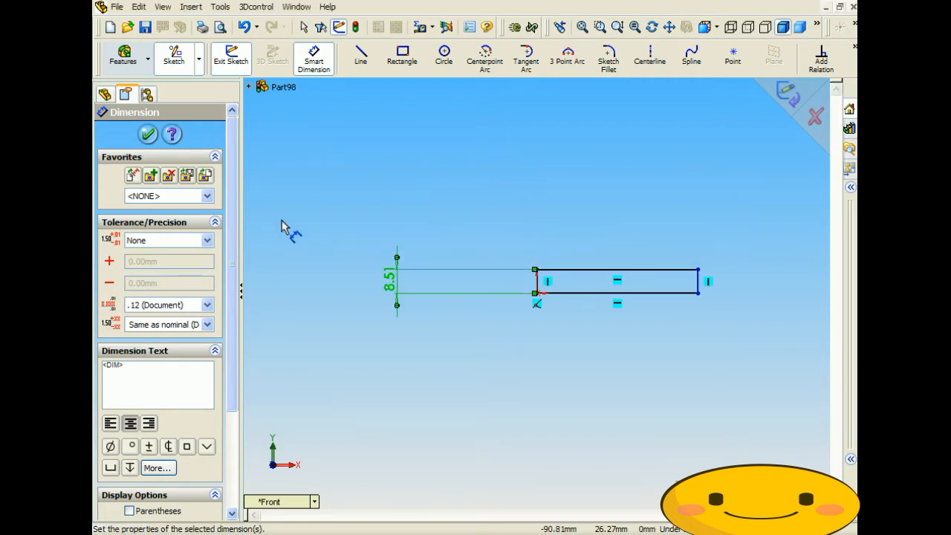
{"action": "double_click", "coordinate": [391, 281]}
{"action": "left_click_drag", "start_coordinate": [393, 255], "coordinate": [402, 178]}
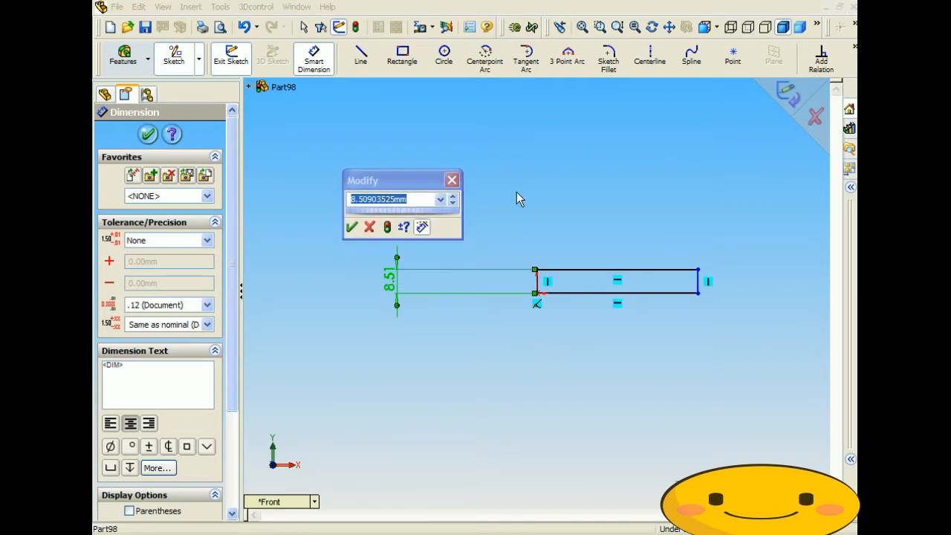
{"action": "left_click", "coordinate": [352, 226]}
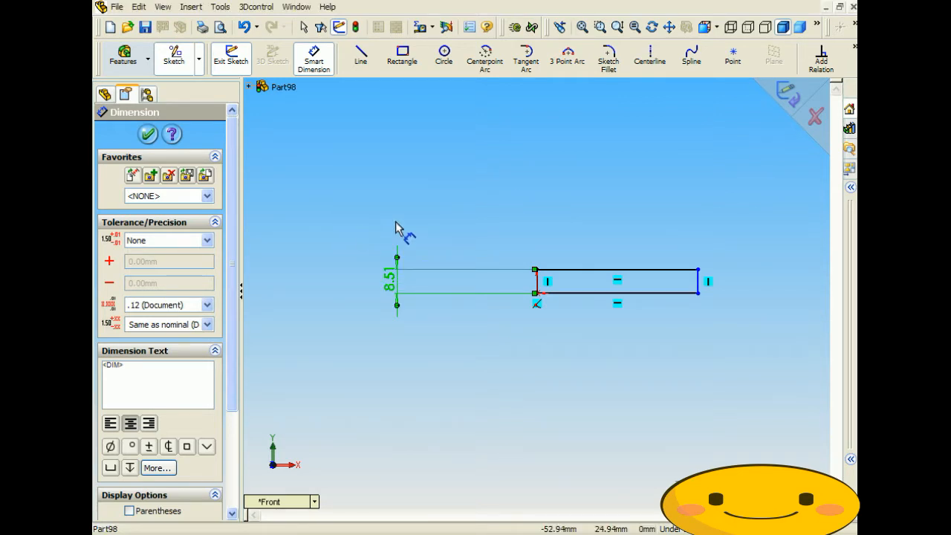
Step: Dimension the rectangle's upper horizontal edge and begin a new equation to drive its width
{"action": "left_click", "coordinate": [576, 269]}
{"action": "left_click", "coordinate": [570, 208]}
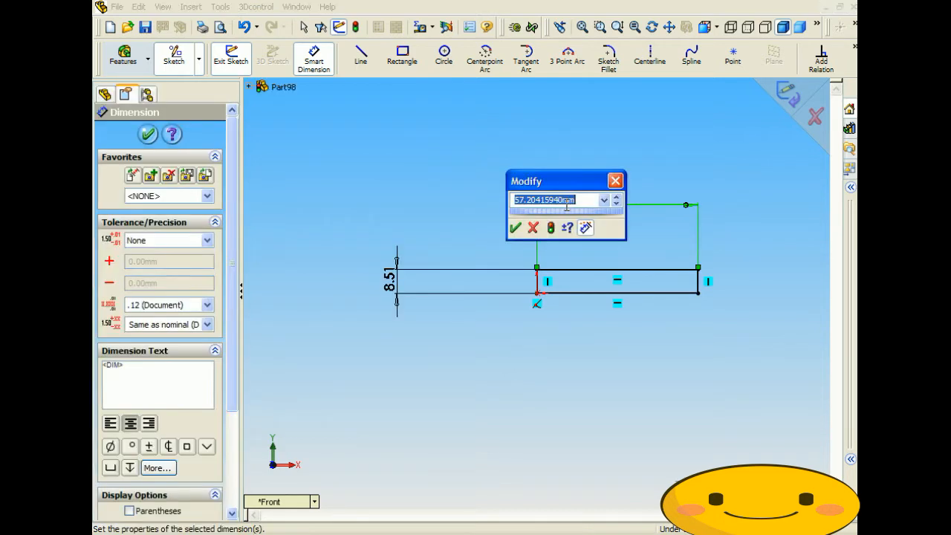
{"action": "left_click", "coordinate": [604, 201]}
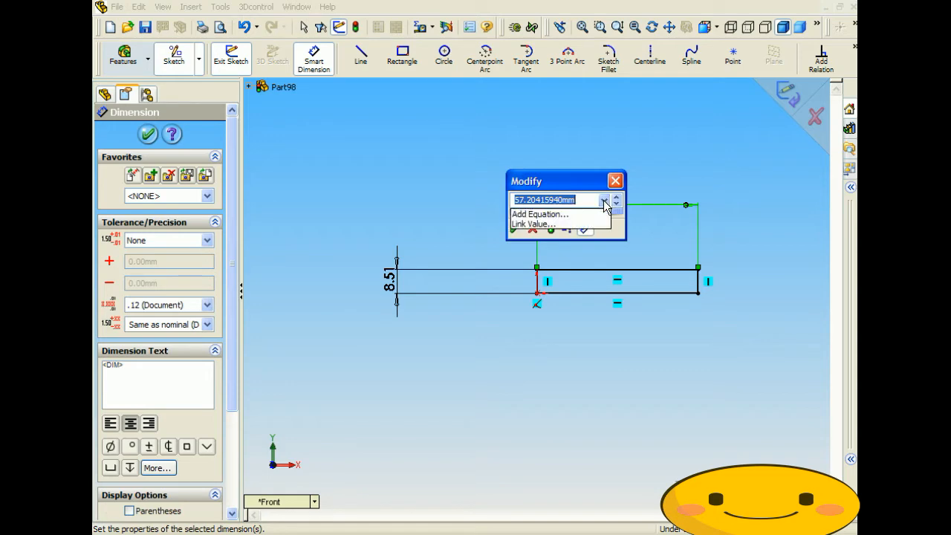
{"action": "left_click", "coordinate": [592, 214]}
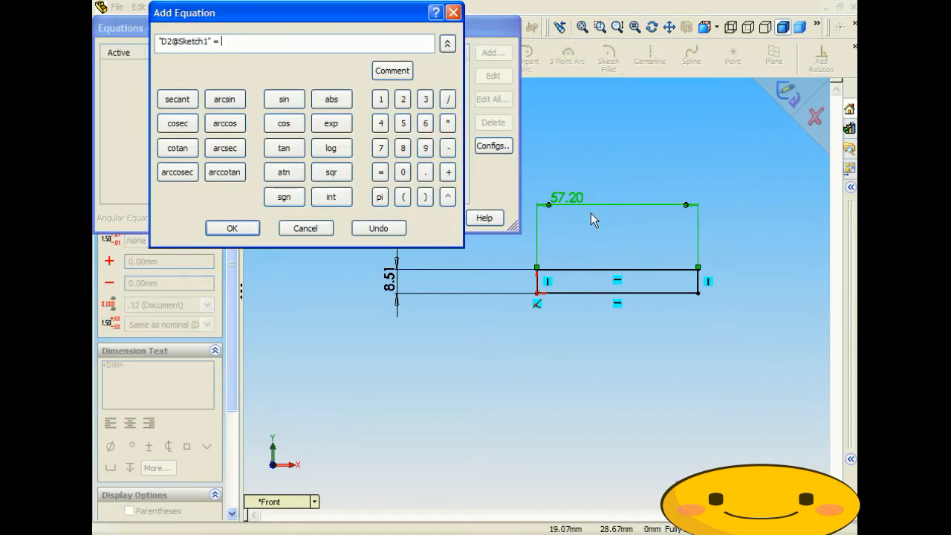
{"action": "left_click_drag", "start_coordinate": [304, 22], "coordinate": [481, 75]}
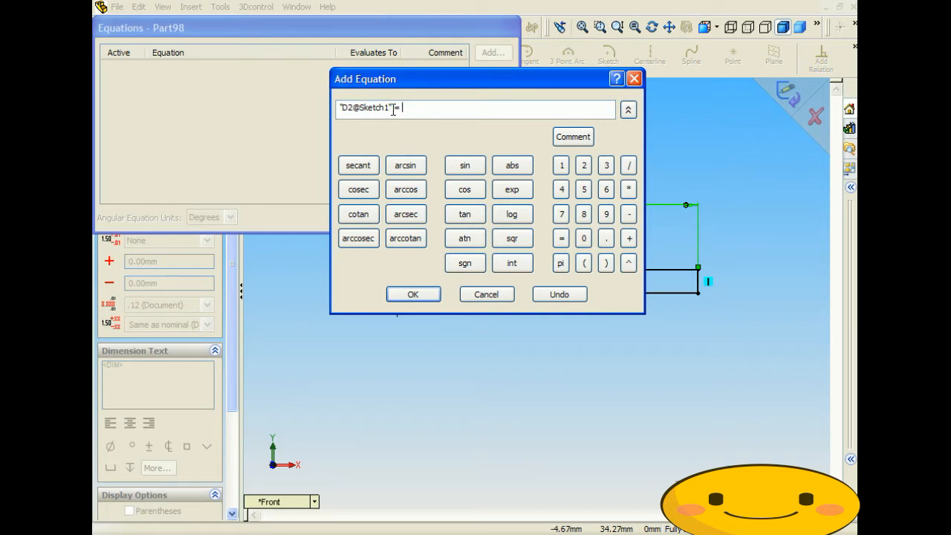
Step: Define the width equation as "D2@Sketch1" = 12 * cos(60) and apply it to the sketch
{"action": "left_click_drag", "start_coordinate": [404, 108], "coordinate": [344, 101]}
{"action": "left_click", "coordinate": [413, 108]}
{"action": "left_click", "coordinate": [562, 169]}
{"action": "left_click", "coordinate": [583, 167]}
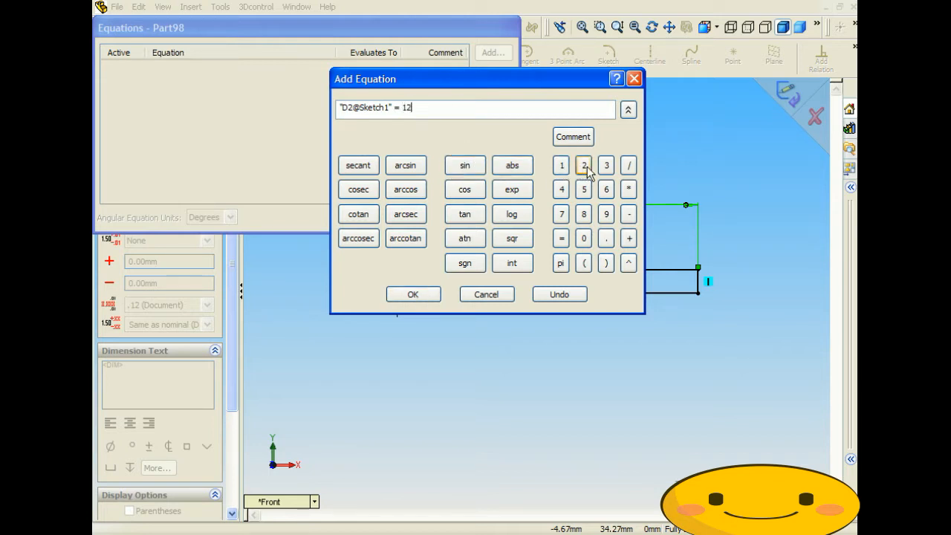
{"action": "left_click", "coordinate": [628, 190]}
{"action": "left_click", "coordinate": [464, 190]}
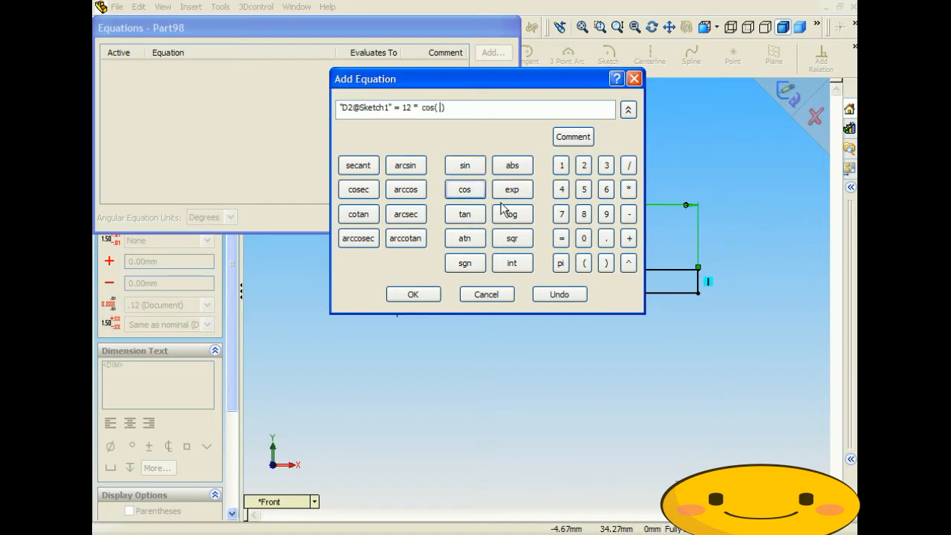
{"action": "left_click", "coordinate": [605, 188]}
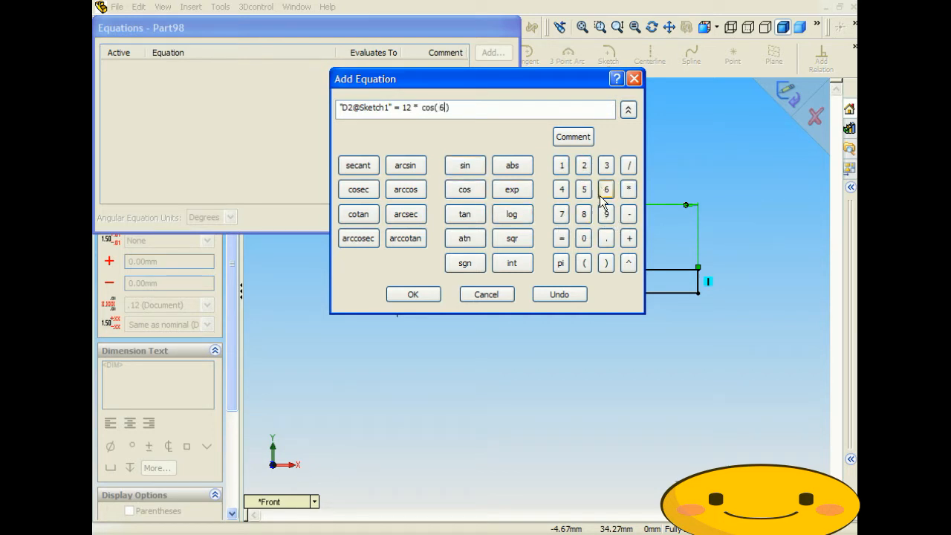
{"action": "left_click", "coordinate": [586, 237]}
{"action": "left_click", "coordinate": [416, 295]}
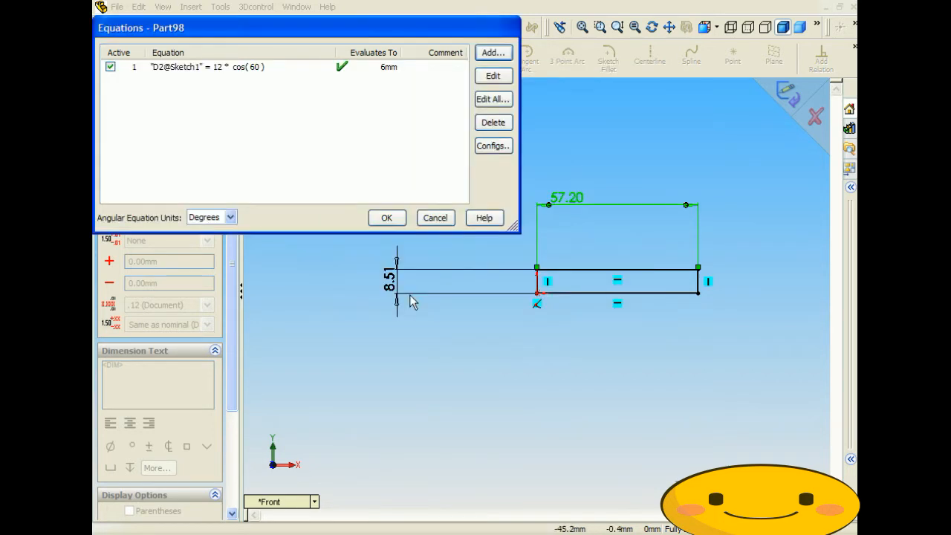
{"action": "left_click", "coordinate": [393, 219]}
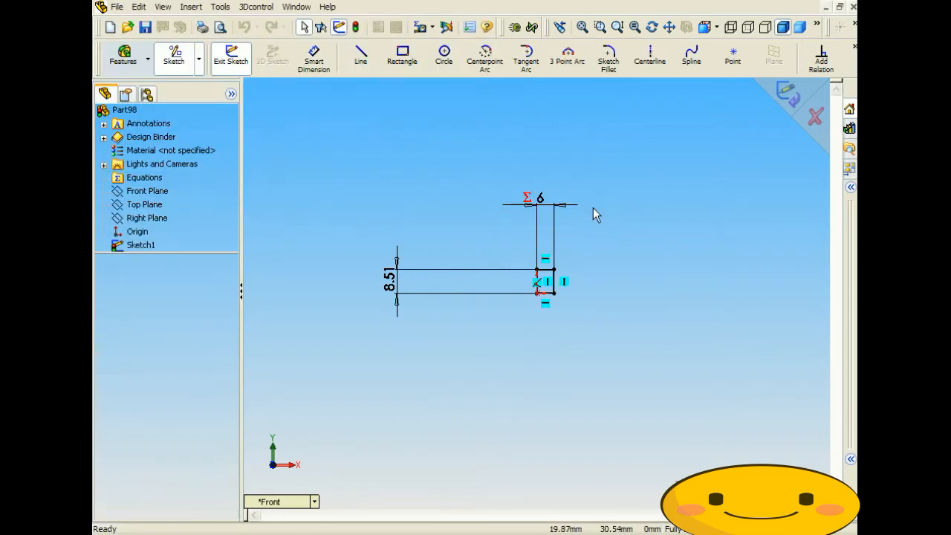
Step: Inspect the value of the rectangle's equation-driven width dimension and leave it as it is
{"action": "double_click", "coordinate": [539, 199]}
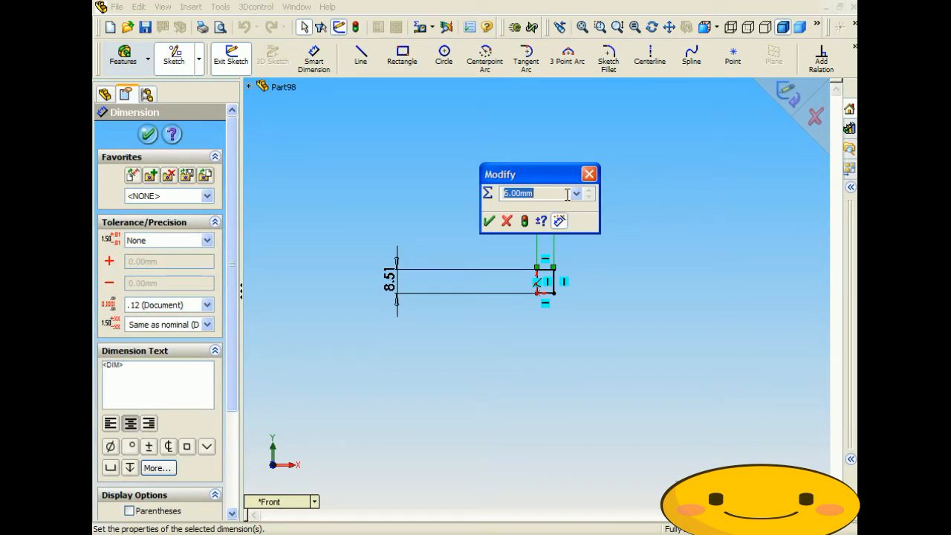
{"action": "left_click", "coordinate": [589, 175]}
{"action": "left_click", "coordinate": [148, 135]}
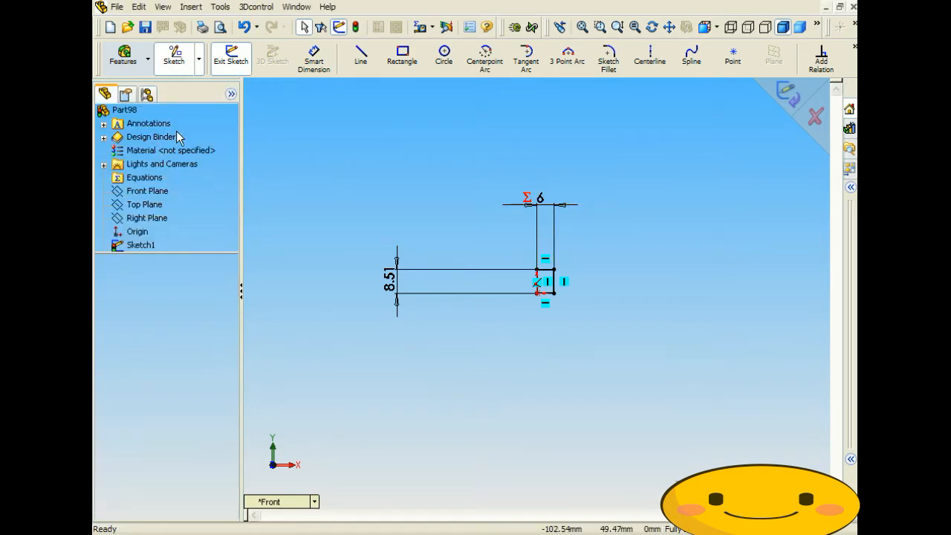
{"action": "left_click", "coordinate": [390, 281]}
{"action": "double_click", "coordinate": [390, 281]}
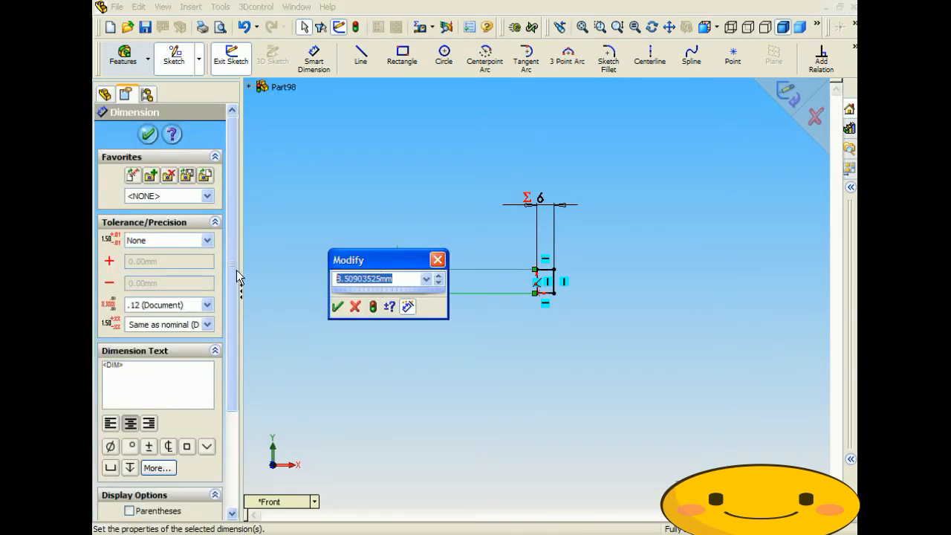
{"action": "left_click", "coordinate": [426, 278]}
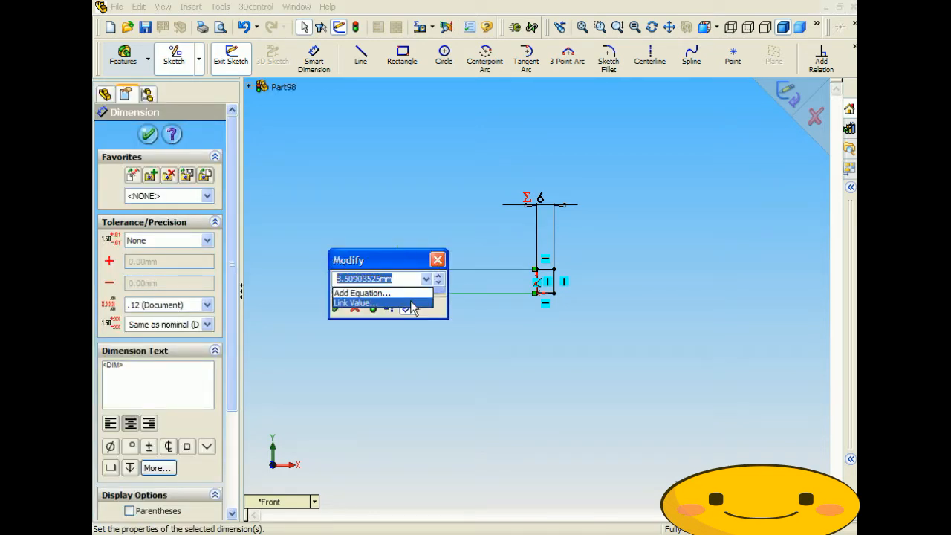
{"action": "left_click", "coordinate": [408, 294]}
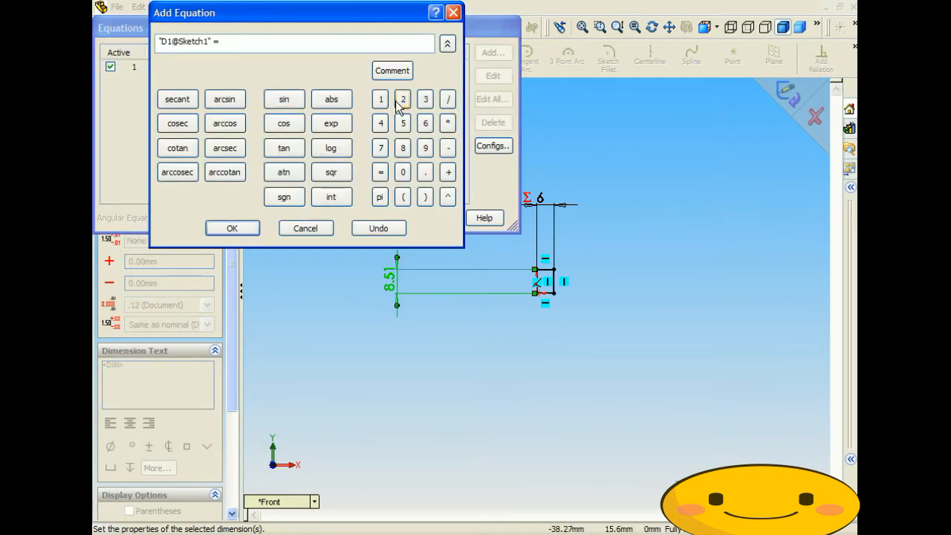
{"action": "left_click", "coordinate": [452, 13]}
{"action": "left_click", "coordinate": [433, 216]}
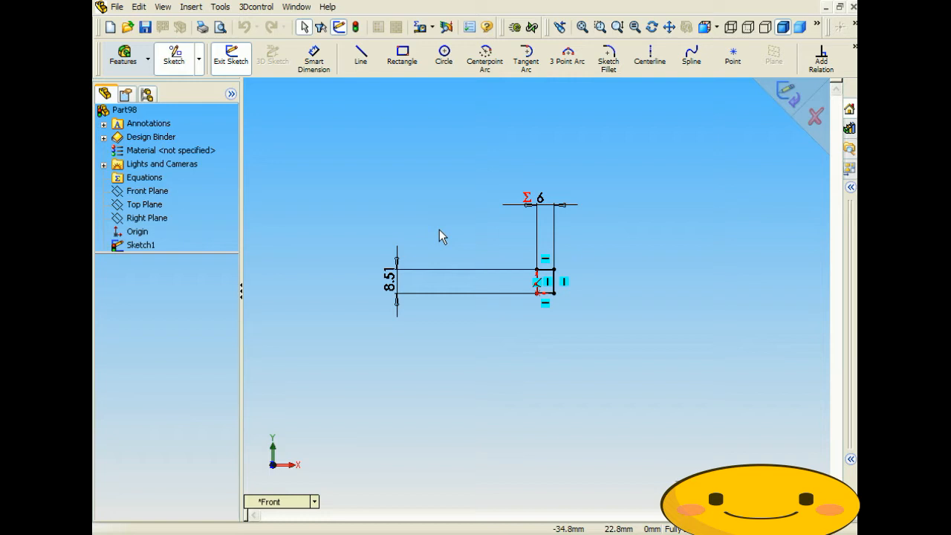
Step: Examine the full value of the rectangle's height dimension and close it without editing
{"action": "double_click", "coordinate": [389, 276]}
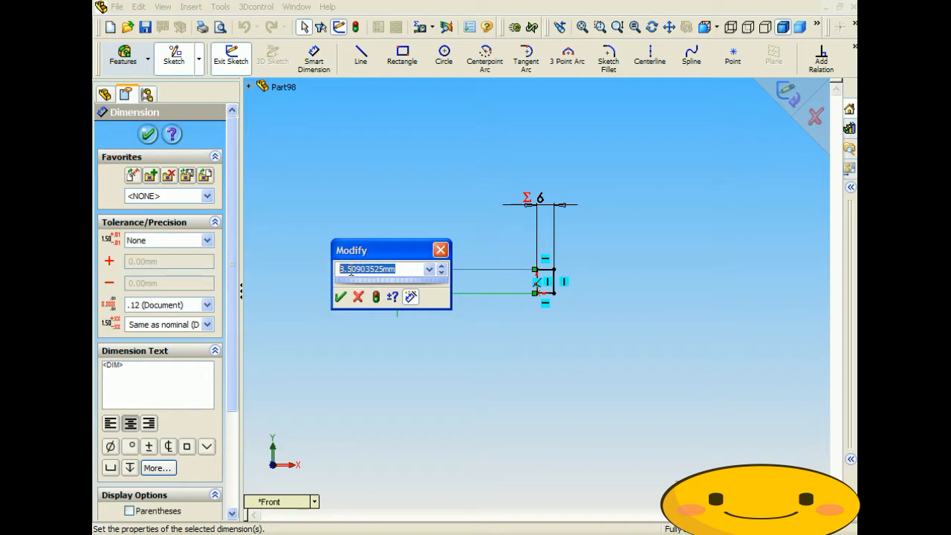
{"action": "left_click", "coordinate": [342, 268]}
{"action": "left_click_drag", "start_coordinate": [341, 268], "coordinate": [406, 265]}
{"action": "left_click", "coordinate": [406, 265]}
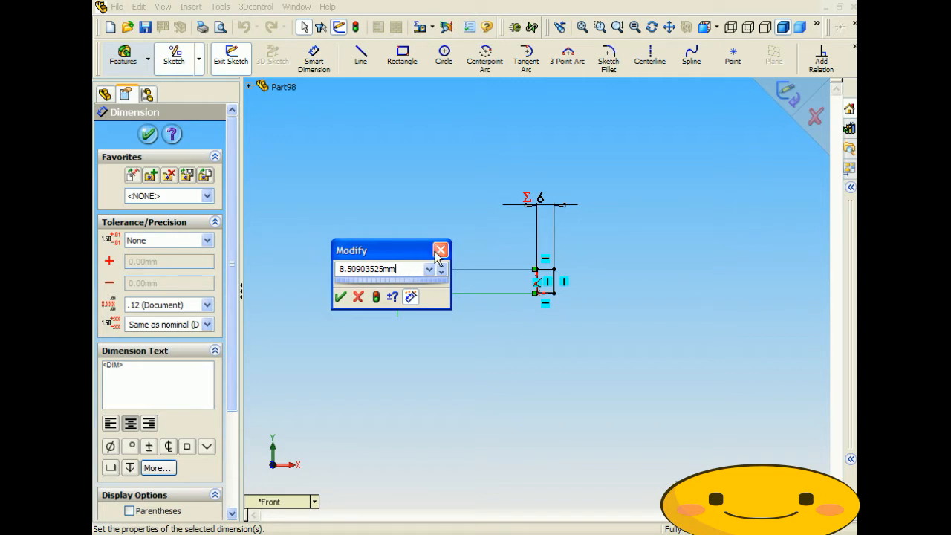
{"action": "left_click", "coordinate": [440, 249]}
{"action": "left_click", "coordinate": [415, 235]}
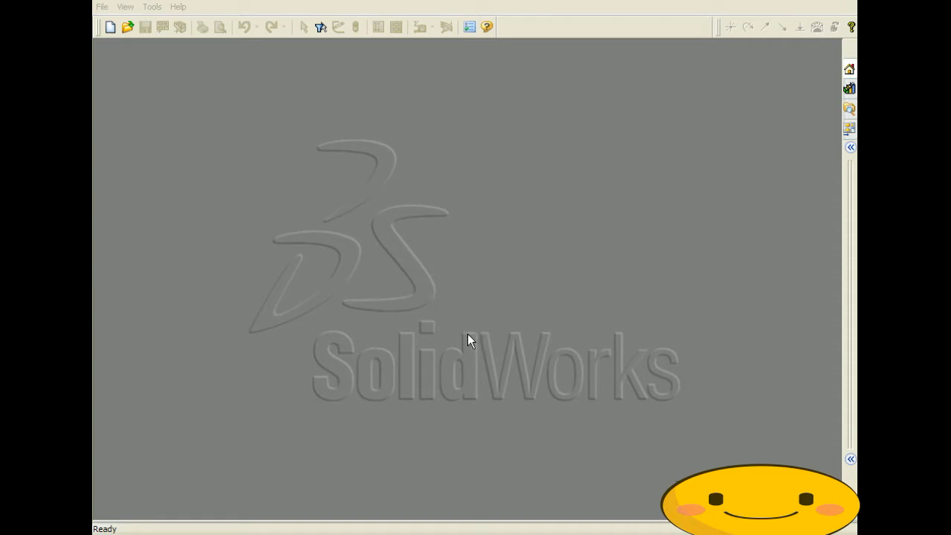
Step: Create a new part and sketch a wide rectangle about 21 mm high on the Front Plane with its lower-right corner at the origin
{"action": "left_click", "coordinate": [102, 6]}
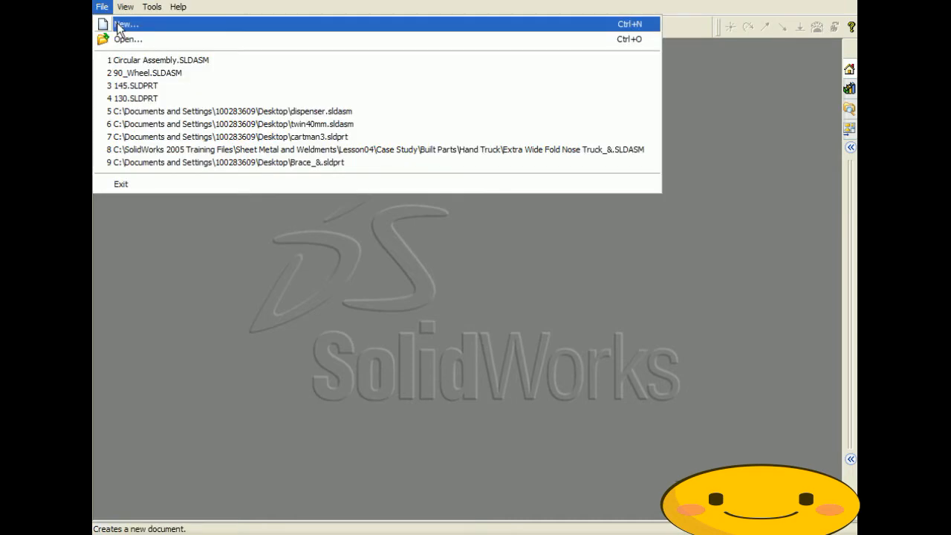
{"action": "left_click", "coordinate": [121, 23]}
{"action": "left_click", "coordinate": [538, 387]}
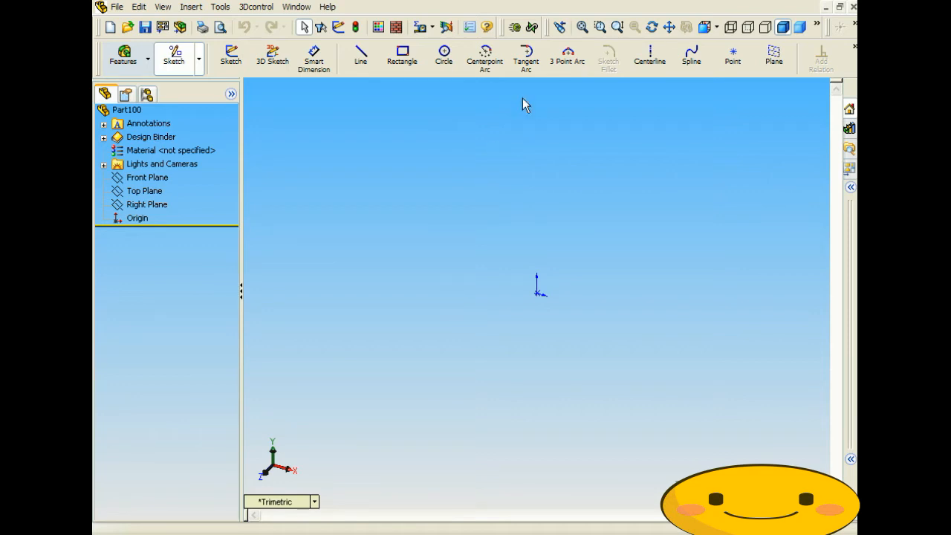
{"action": "left_click", "coordinate": [403, 59]}
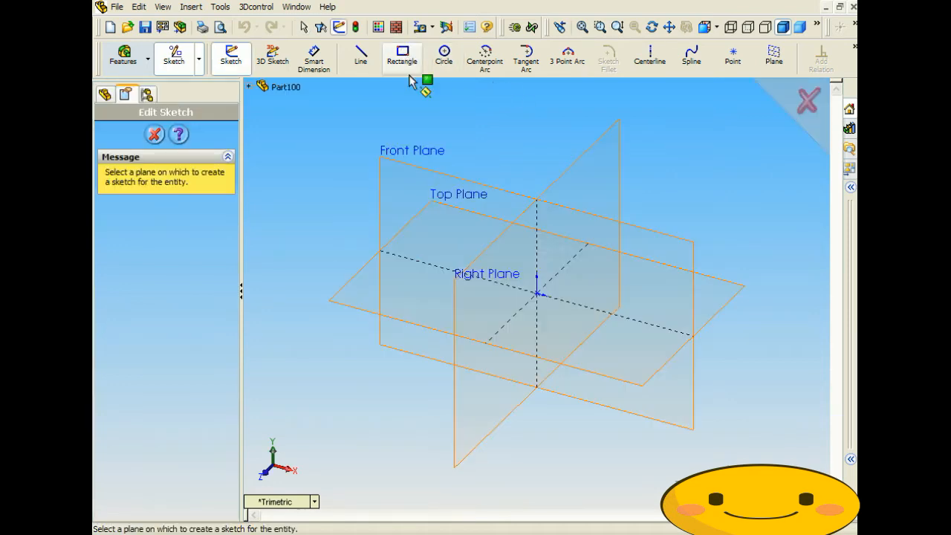
{"action": "left_click", "coordinate": [440, 177]}
{"action": "left_click_drag", "start_coordinate": [537, 293], "coordinate": [256, 234]}
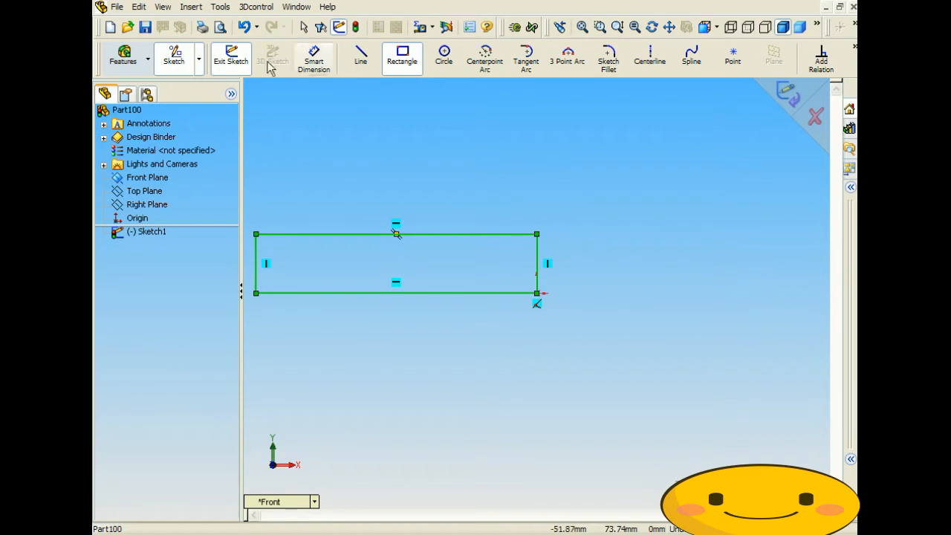
Step: Extrude the rectangle as a blind boss 200 mm deep
{"action": "left_click", "coordinate": [124, 58]}
{"action": "left_click", "coordinate": [232, 58]}
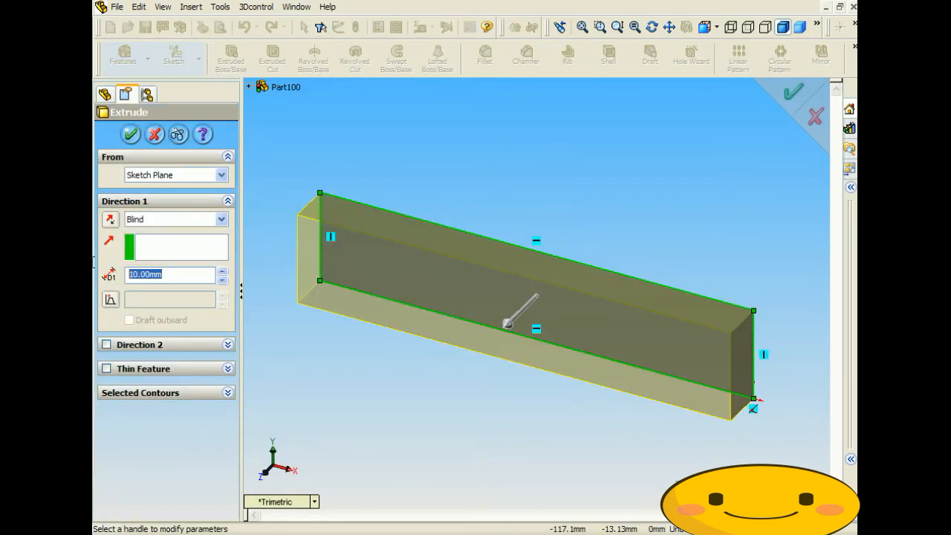
{"action": "type", "text": "200"}
{"action": "key", "text": "Return"}
{"action": "left_click", "coordinate": [130, 134]}
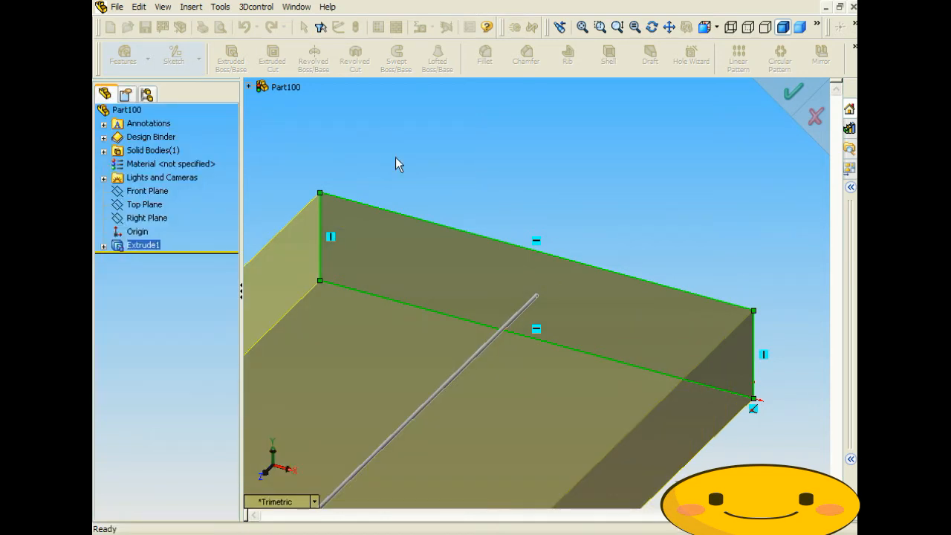
{"action": "scroll", "coordinate": [525, 198], "scroll_direction": "up", "scroll_amount": 7}
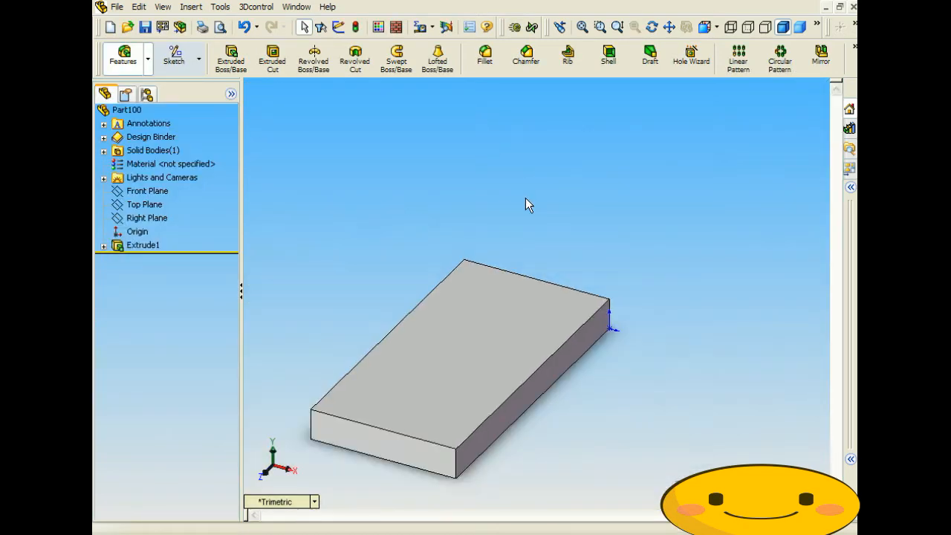
{"action": "middle_click_drag", "start_coordinate": [496, 334], "coordinate": [480, 319]}
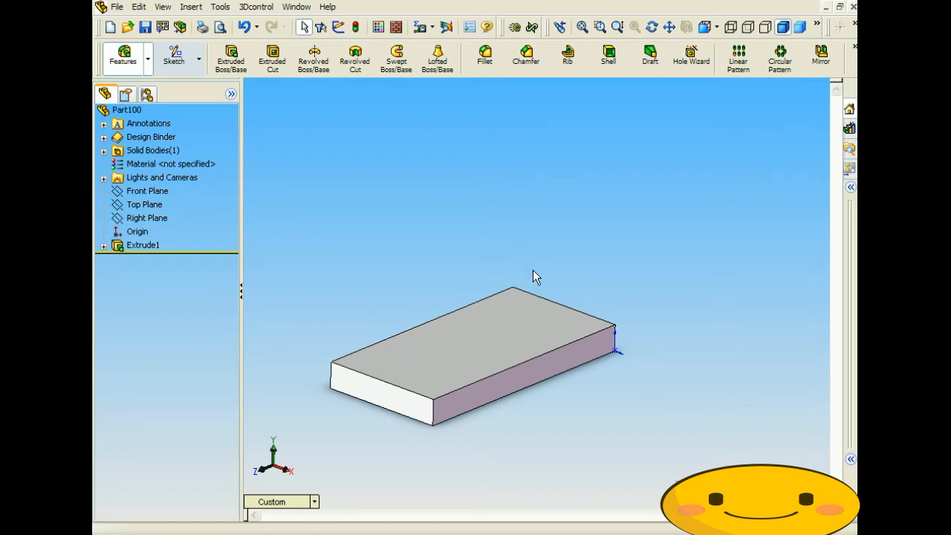
Step: Sketch a circle of about 9.6 mm radius on the block's front end face, centered on its upper edge, and finish the sketch
{"action": "left_click", "coordinate": [381, 396]}
{"action": "left_click", "coordinate": [174, 57]}
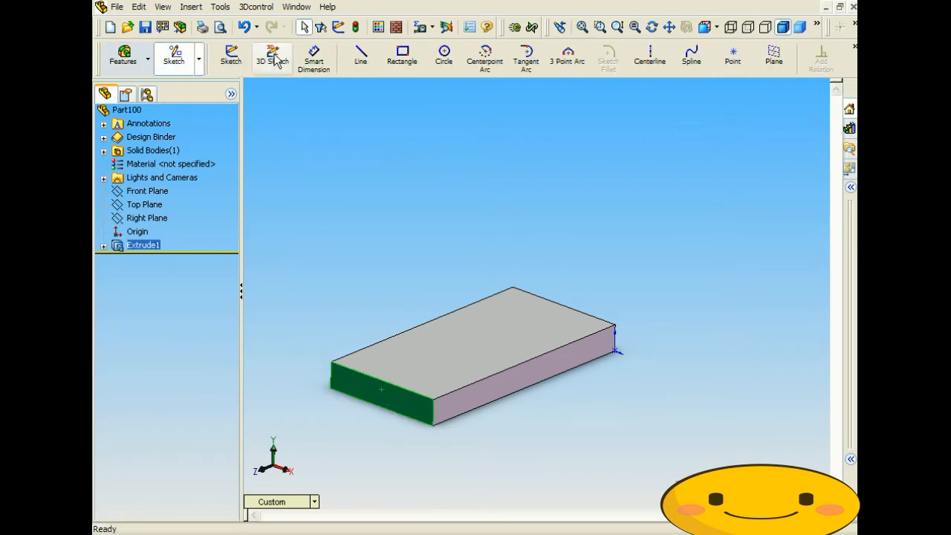
{"action": "left_click", "coordinate": [444, 56]}
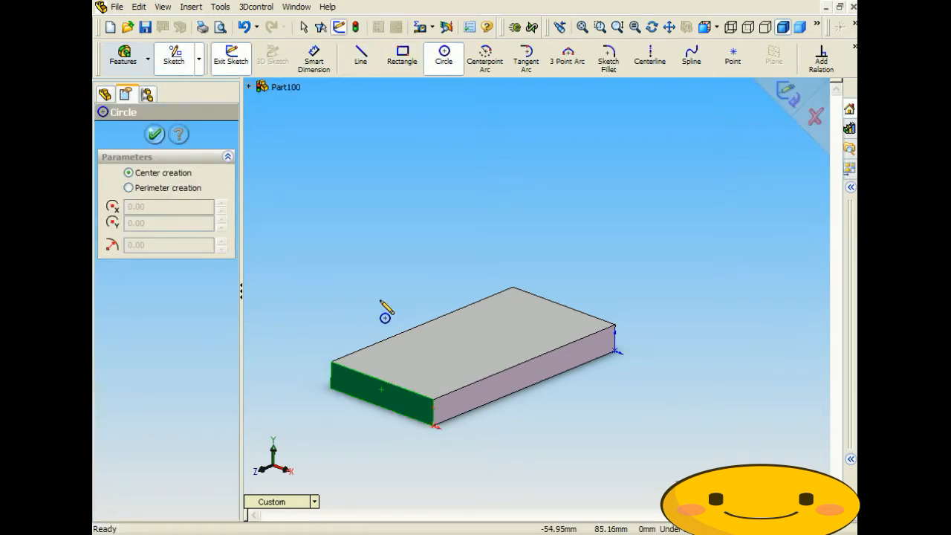
{"action": "left_click", "coordinate": [401, 386]}
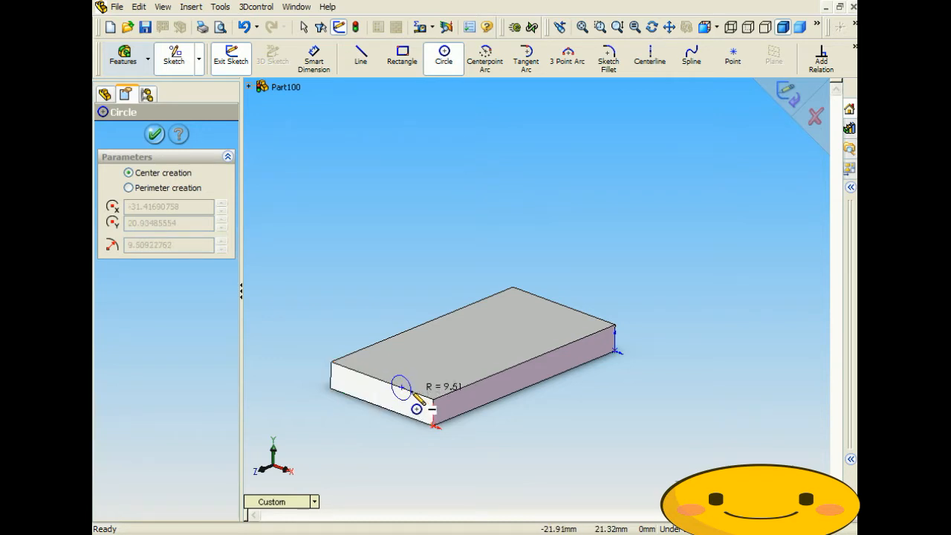
{"action": "left_click", "coordinate": [412, 395]}
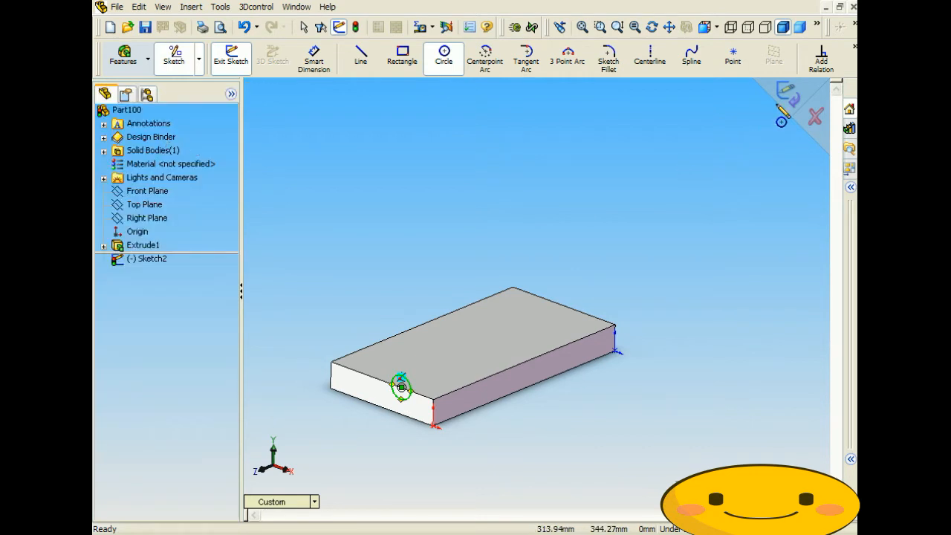
{"action": "left_click", "coordinate": [787, 93]}
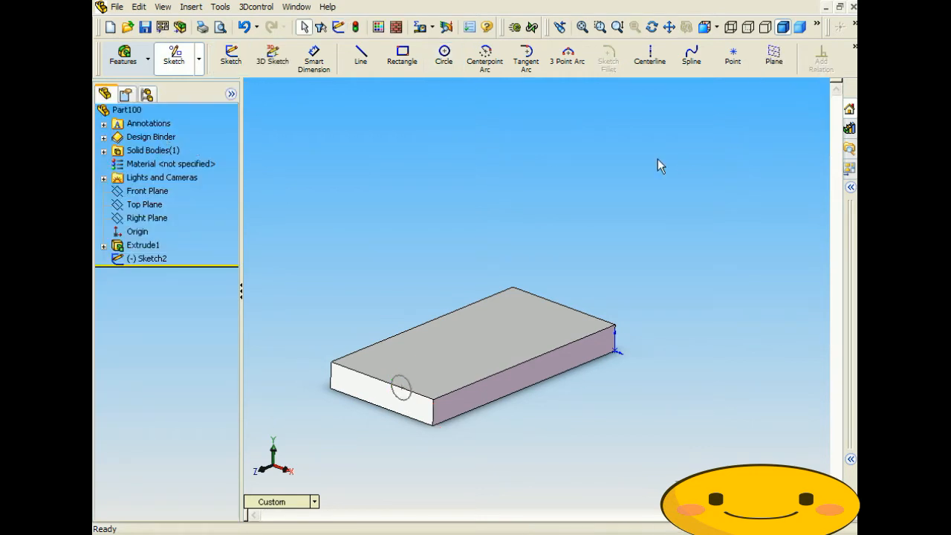
Step: Sketch a slanted line on the block's top face from the circle's center to the far edge, and finish the sketch
{"action": "left_click", "coordinate": [448, 358]}
{"action": "left_click", "coordinate": [361, 66]}
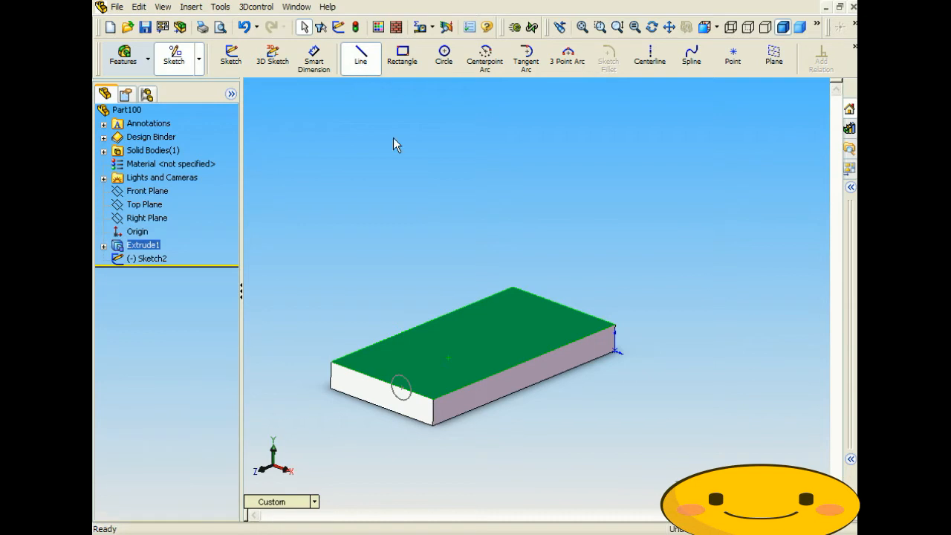
{"action": "left_click", "coordinate": [401, 387]}
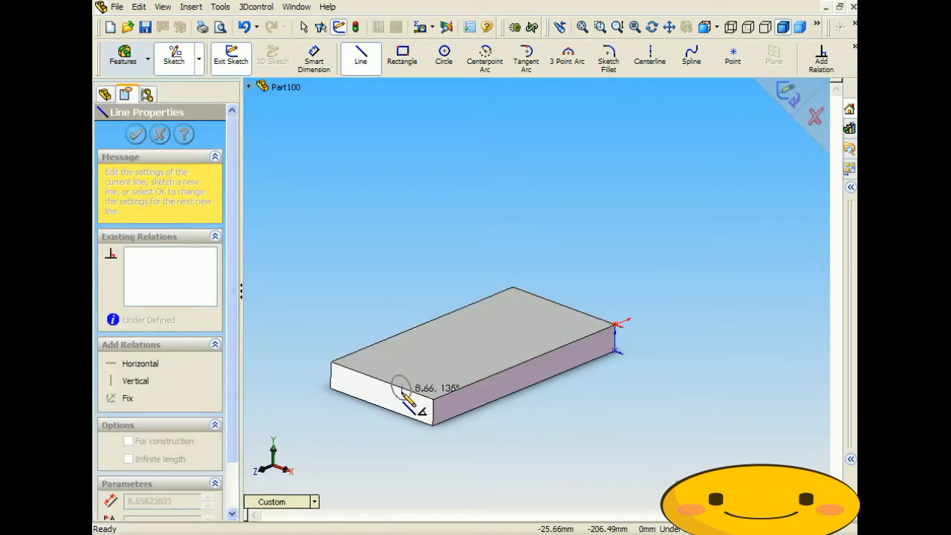
{"action": "left_click", "coordinate": [525, 291]}
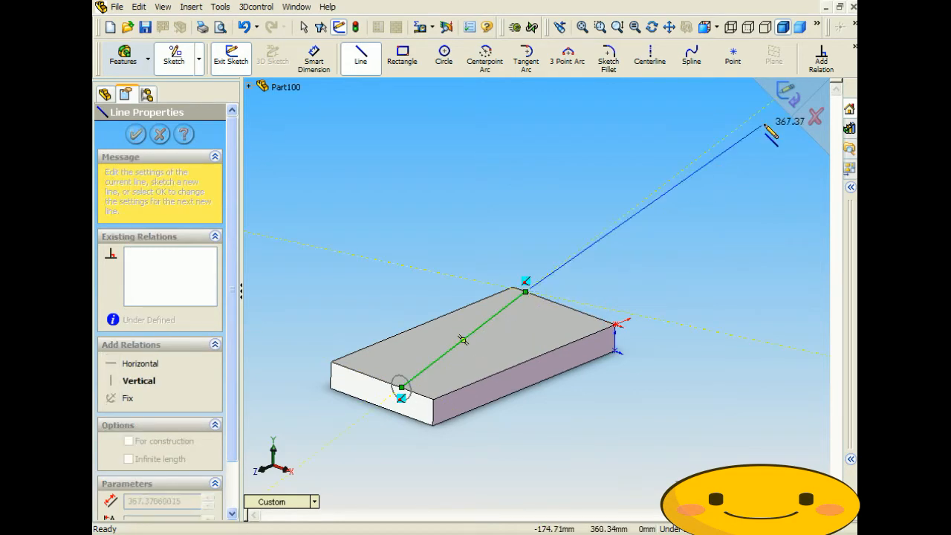
{"action": "left_click", "coordinate": [786, 92]}
{"action": "mouse_move", "coordinate": [368, 266]}
{"action": "middle_mouse_down"}
{"action": "mouse_move", "coordinate": [367, 284]}
{"action": "mouse_move", "coordinate": [354, 262]}
{"action": "middle_mouse_up"}
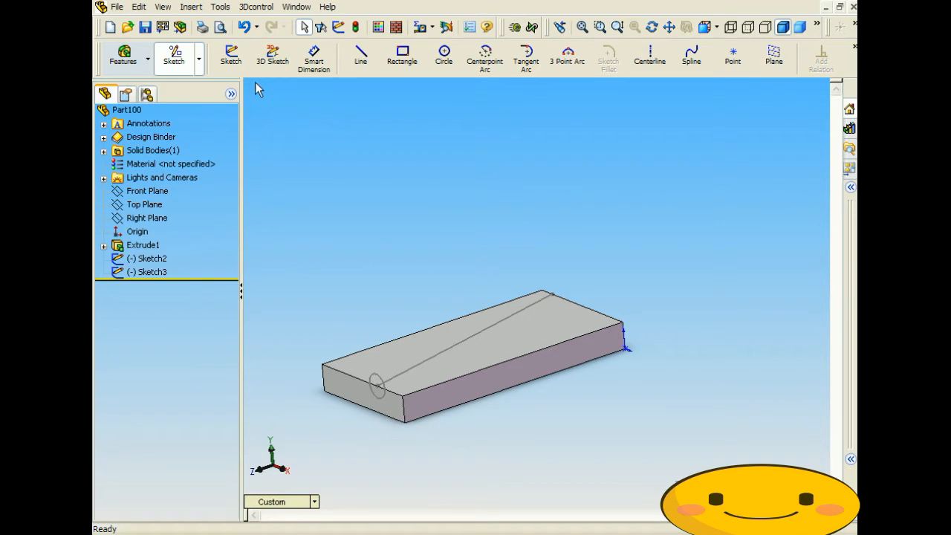
Step: Create a swept cut through the block using the end-face circle as profile and the slanted top-face line as path
{"action": "left_click", "coordinate": [191, 7]}
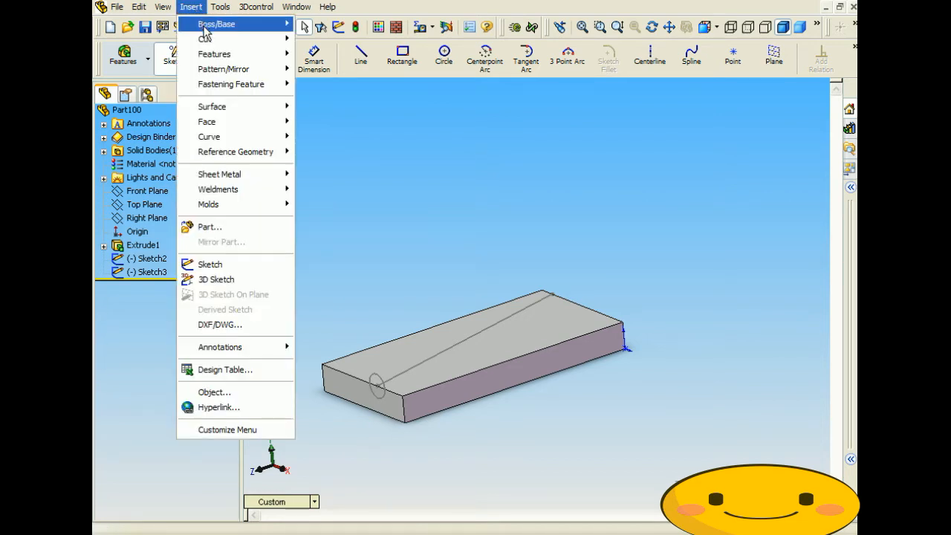
{"action": "mouse_move", "coordinate": [223, 39]}
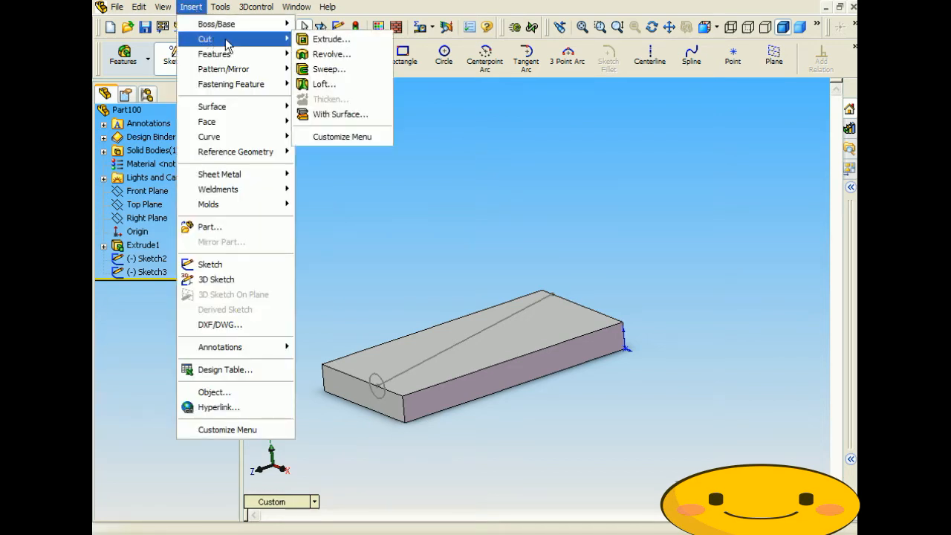
{"action": "left_click", "coordinate": [329, 71]}
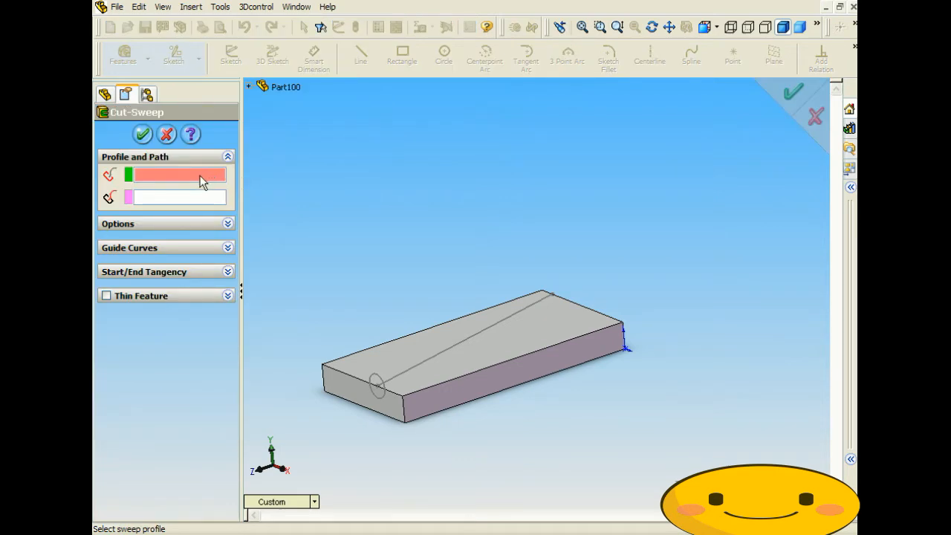
{"action": "left_click", "coordinate": [378, 379]}
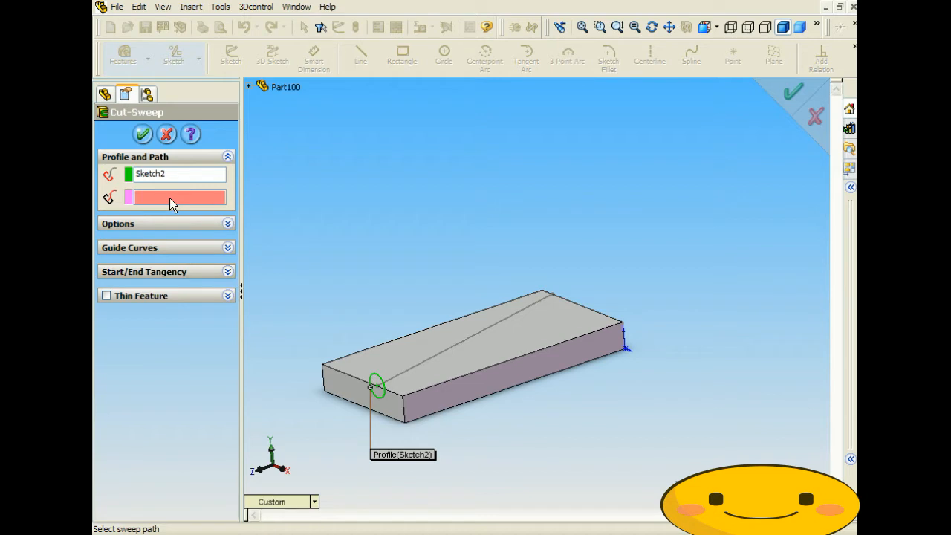
{"action": "left_click", "coordinate": [413, 366]}
{"action": "middle_click_drag", "start_coordinate": [364, 250], "coordinate": [441, 303]}
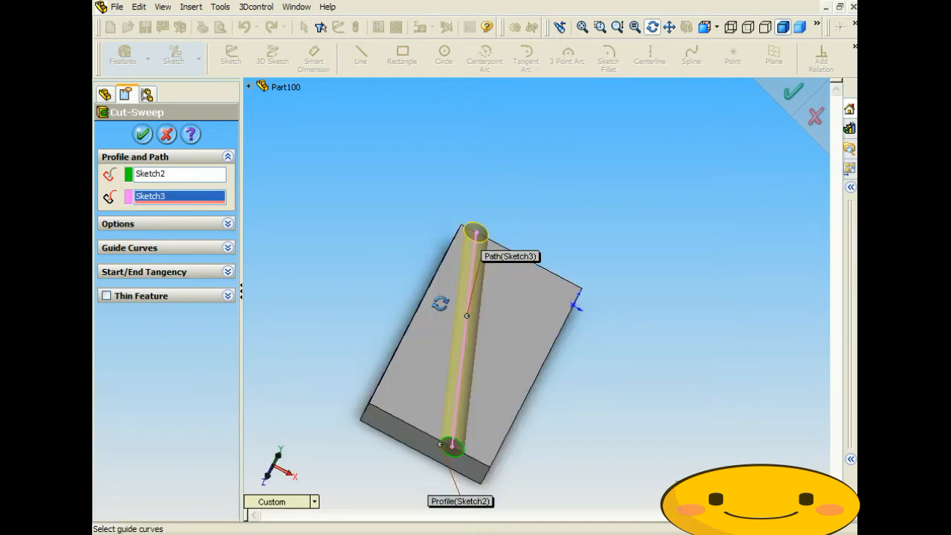
{"action": "key", "text": "ctrl+7"}
{"action": "left_click", "coordinate": [143, 134]}
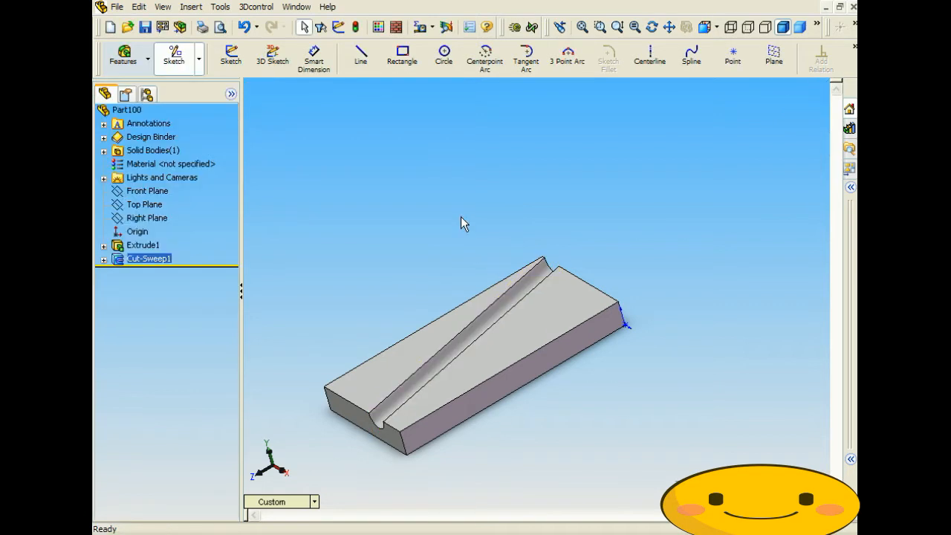
{"action": "middle_click_drag", "start_coordinate": [484, 240], "coordinate": [386, 215]}
{"action": "middle_click_drag", "start_coordinate": [575, 331], "coordinate": [571, 388]}
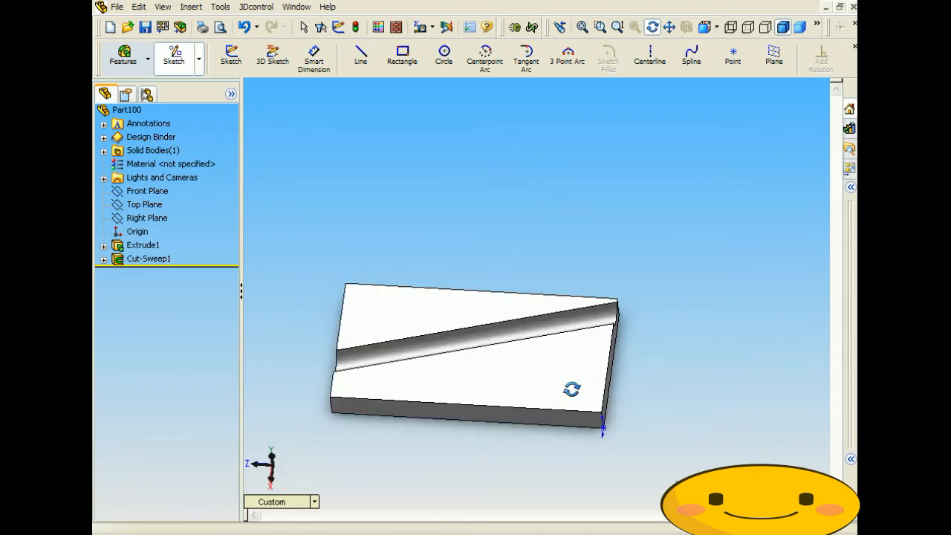
{"action": "middle_click_drag", "start_coordinate": [467, 239], "coordinate": [610, 335]}
{"action": "middle_click_drag", "start_coordinate": [431, 339], "coordinate": [391, 354]}
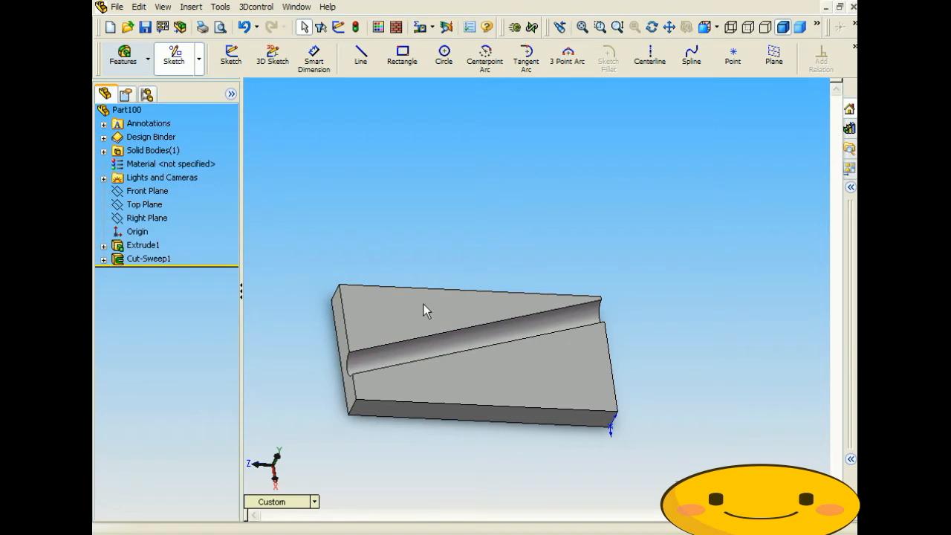
Step: Edit the swept cut's profile sketch, shrink the circle to a radius of about 3.8 mm, and finish the sketch
{"action": "left_click", "coordinate": [103, 259]}
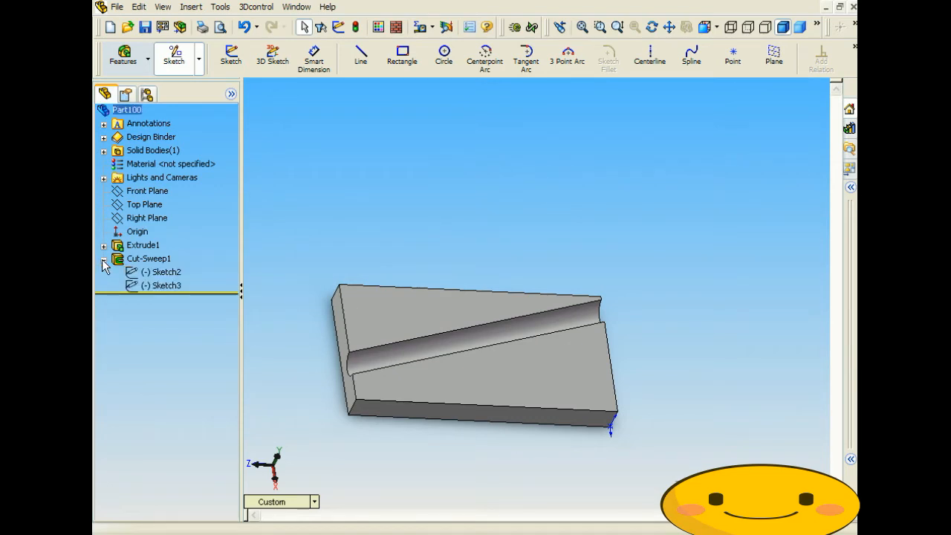
{"action": "left_click", "coordinate": [147, 285]}
{"action": "left_click", "coordinate": [149, 275]}
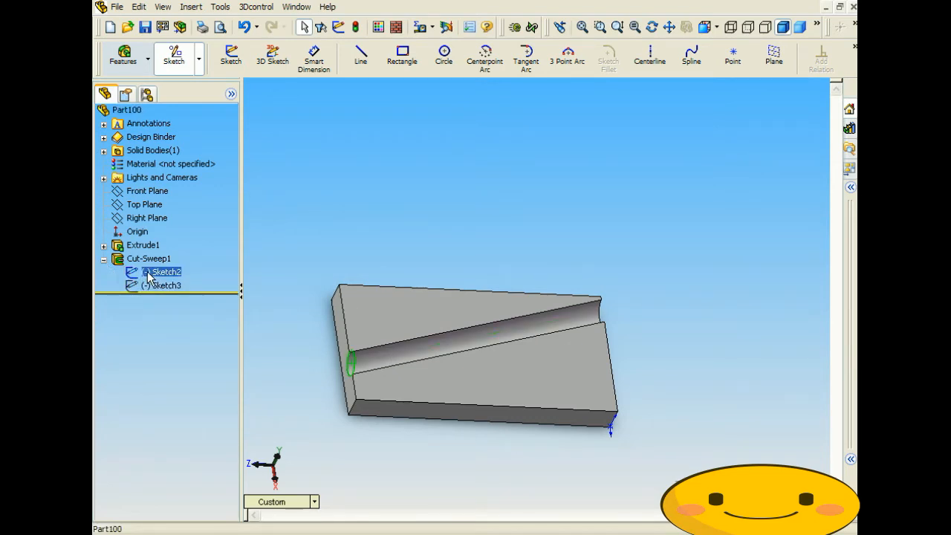
{"action": "right_click", "coordinate": [148, 275]}
{"action": "left_click", "coordinate": [187, 293]}
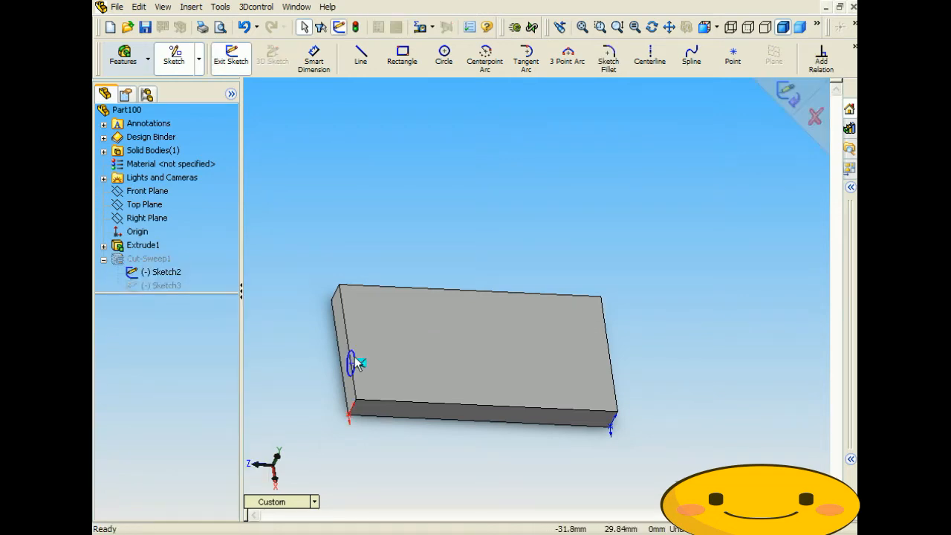
{"action": "middle_click_drag", "start_coordinate": [354, 356], "coordinate": [390, 347]}
{"action": "scroll", "coordinate": [392, 345], "scroll_direction": "down", "scroll_amount": 6}
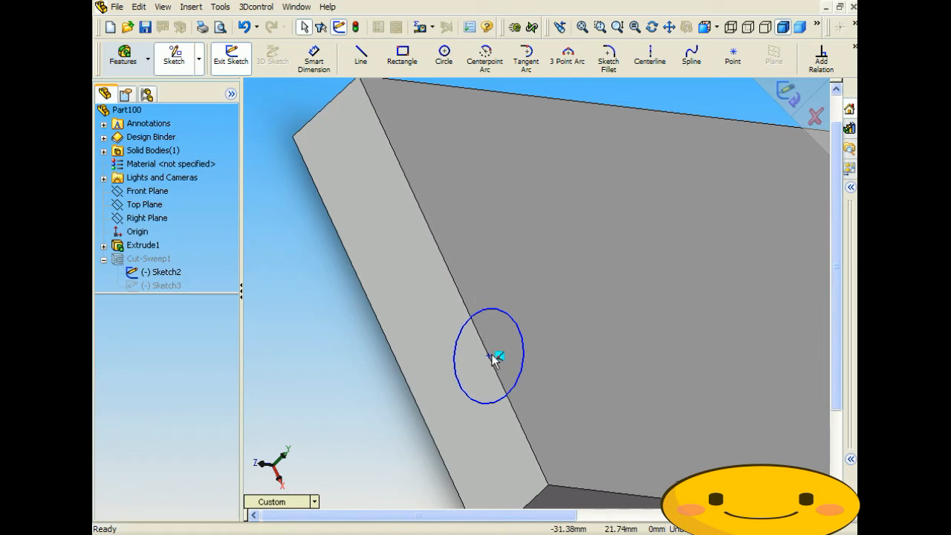
{"action": "mouse_move", "coordinate": [490, 356]}
{"action": "left_mouse_down"}
{"action": "mouse_move", "coordinate": [483, 340]}
{"action": "mouse_move", "coordinate": [494, 367]}
{"action": "mouse_move", "coordinate": [483, 377]}
{"action": "mouse_move", "coordinate": [480, 358]}
{"action": "left_mouse_up"}
{"action": "left_click_drag", "start_coordinate": [522, 329], "coordinate": [504, 363]}
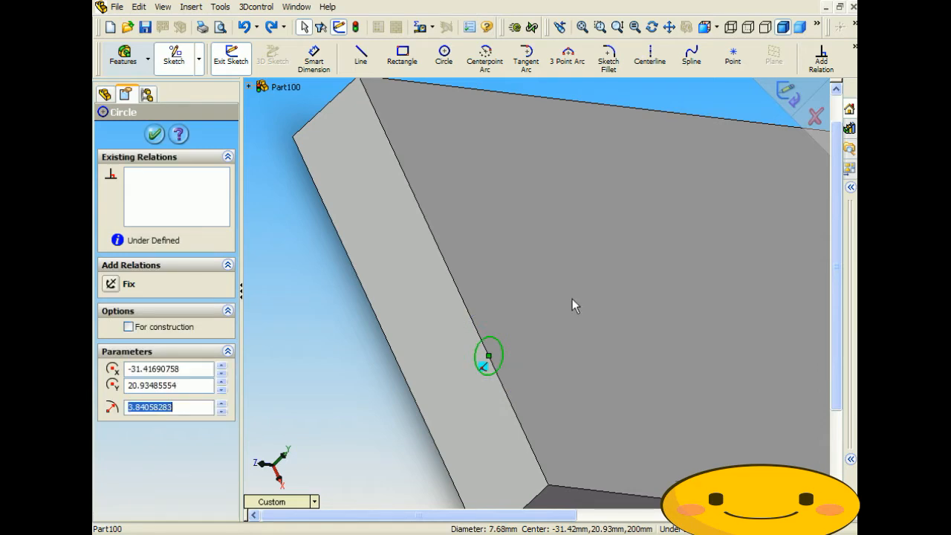
{"action": "left_click", "coordinate": [798, 100]}
Step: Open the swept cut's path sketch for editing and delete its slanted line
{"action": "mouse_move", "coordinate": [473, 212]}
{"action": "middle_mouse_down"}
{"action": "mouse_move", "coordinate": [490, 271]}
{"action": "mouse_move", "coordinate": [596, 235]}
{"action": "mouse_move", "coordinate": [609, 233]}
{"action": "mouse_move", "coordinate": [535, 257]}
{"action": "mouse_move", "coordinate": [632, 237]}
{"action": "mouse_move", "coordinate": [611, 252]}
{"action": "middle_mouse_up"}
{"action": "scroll", "coordinate": [520, 263], "scroll_direction": "up", "scroll_amount": 3}
{"action": "left_click", "coordinate": [161, 272]}
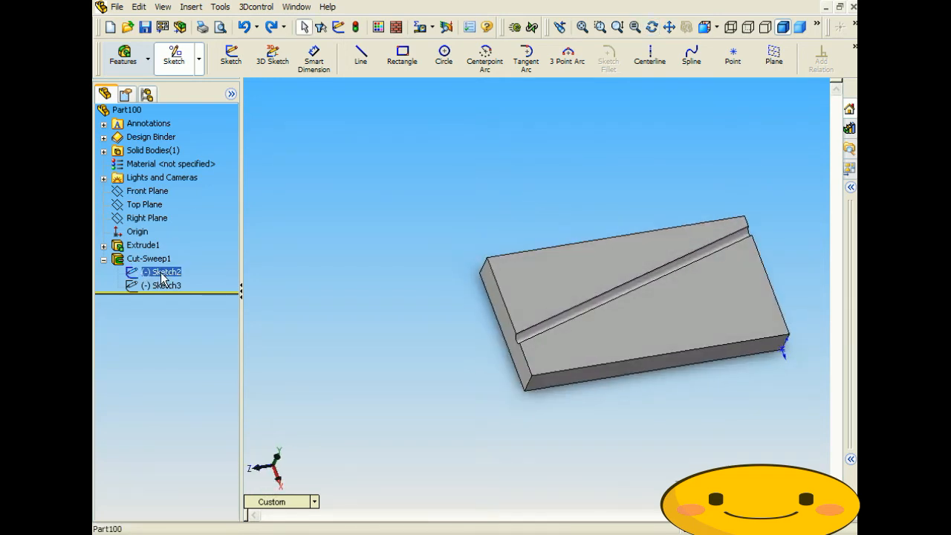
{"action": "left_click", "coordinate": [164, 285]}
{"action": "right_click", "coordinate": [164, 285]}
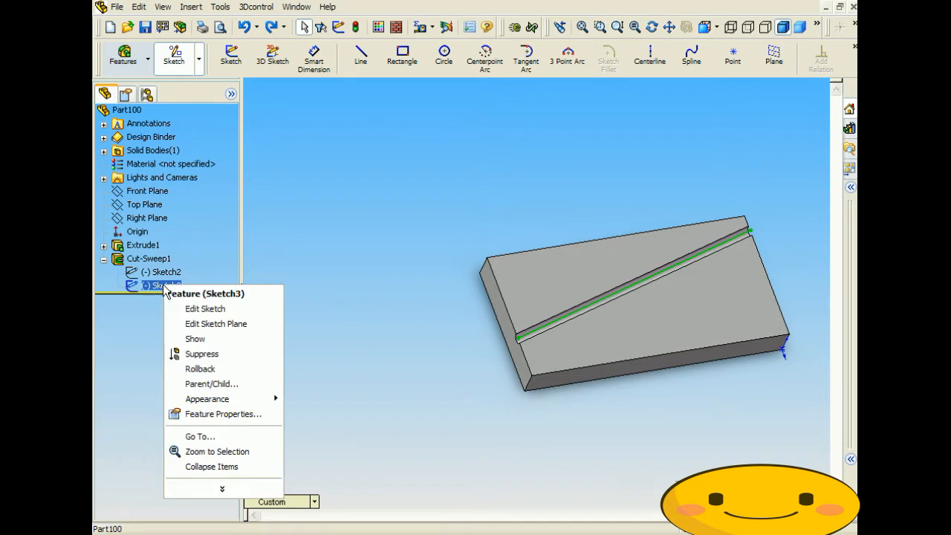
{"action": "left_click", "coordinate": [217, 308]}
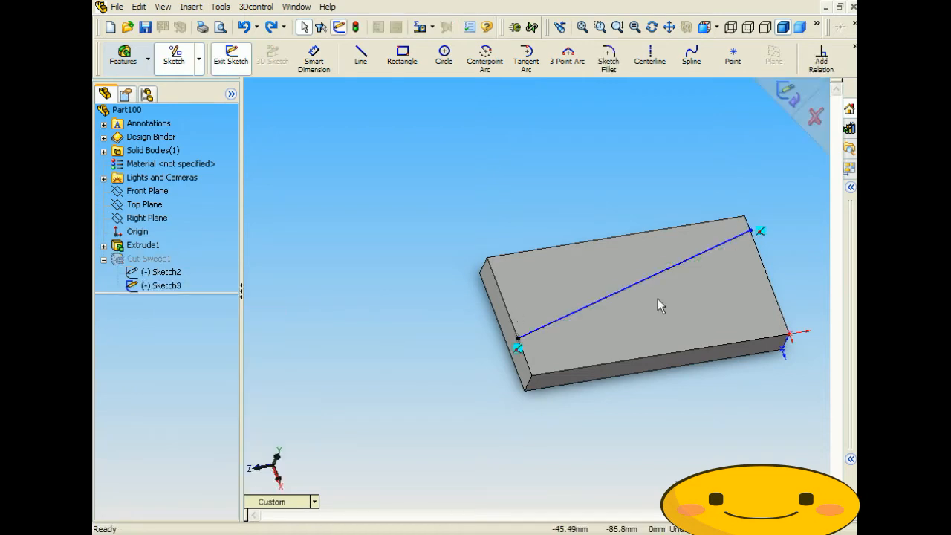
{"action": "left_click", "coordinate": [638, 285]}
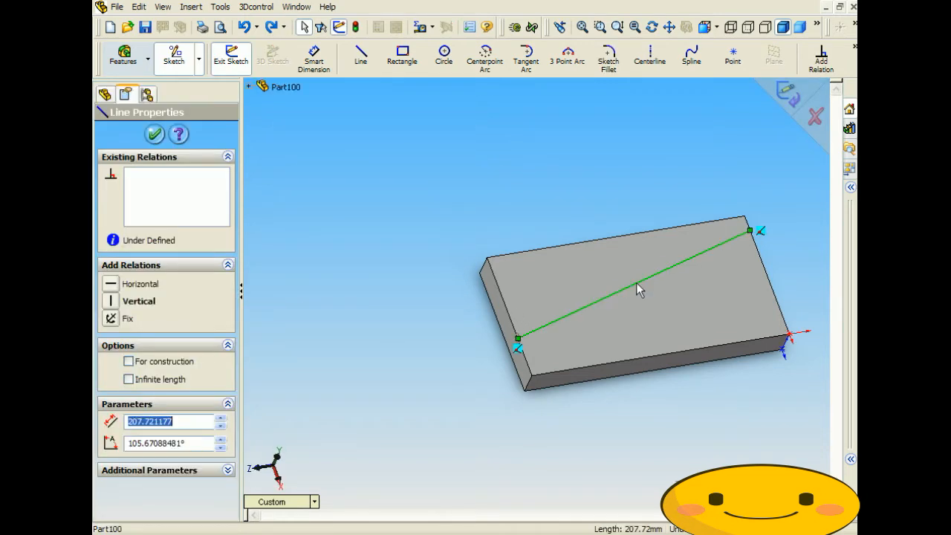
{"action": "key", "text": "Delete"}
Step: Draw an S-shaped four-point spline on the top face from the circle's center to the far edge, and finish the sketch
{"action": "middle_click_drag", "start_coordinate": [577, 167], "coordinate": [619, 148]}
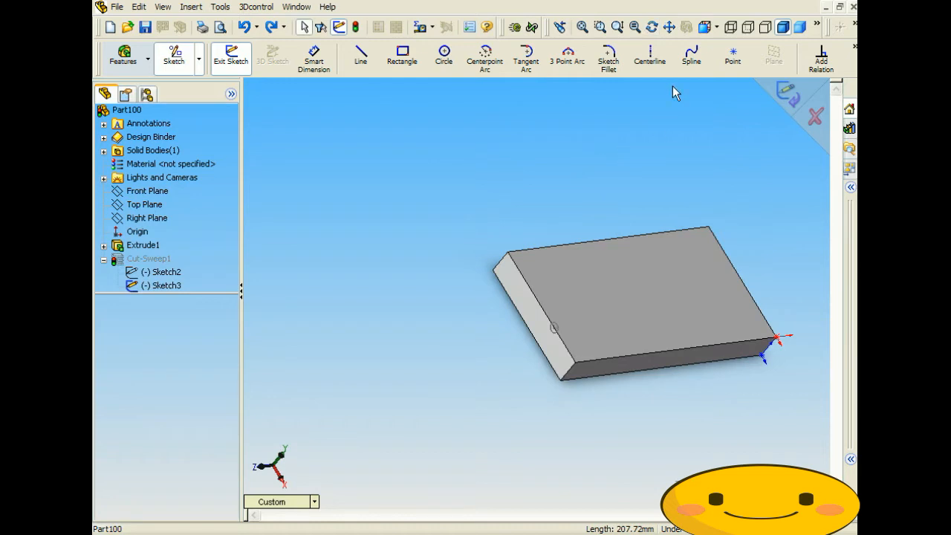
{"action": "left_click", "coordinate": [691, 56]}
{"action": "scroll", "coordinate": [559, 341], "scroll_direction": "down", "scroll_amount": 2}
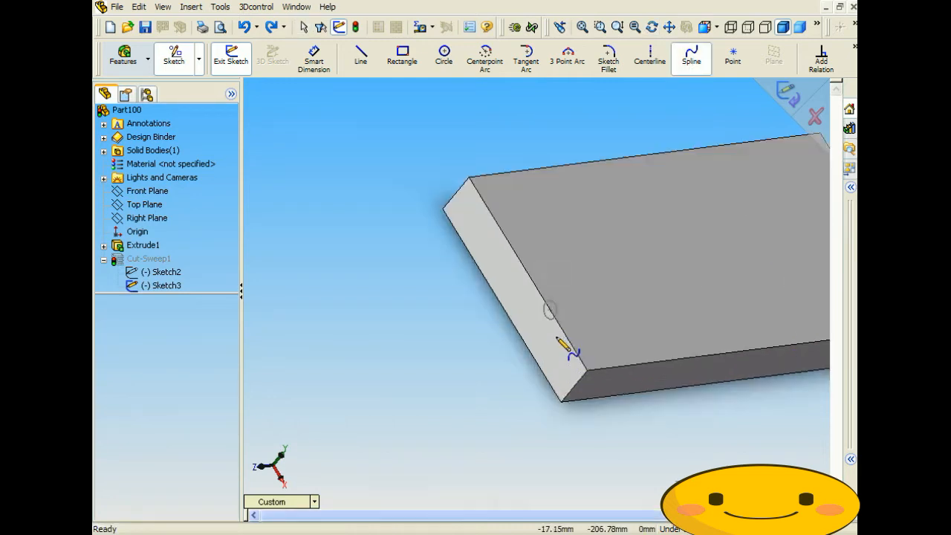
{"action": "scroll", "coordinate": [565, 346], "scroll_direction": "down", "scroll_amount": 3}
{"action": "left_click", "coordinate": [535, 270]}
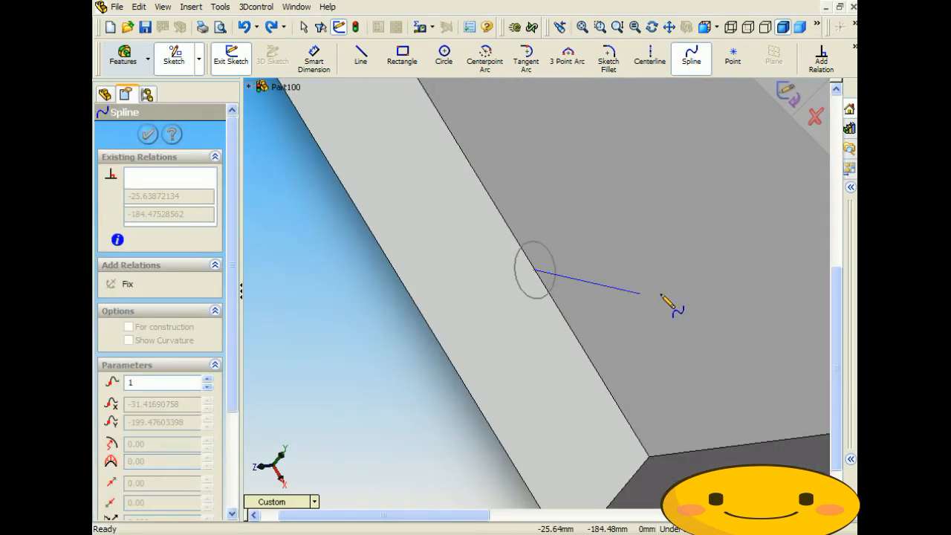
{"action": "scroll", "coordinate": [666, 302], "scroll_direction": "up", "scroll_amount": 5}
{"action": "left_click", "coordinate": [638, 291]}
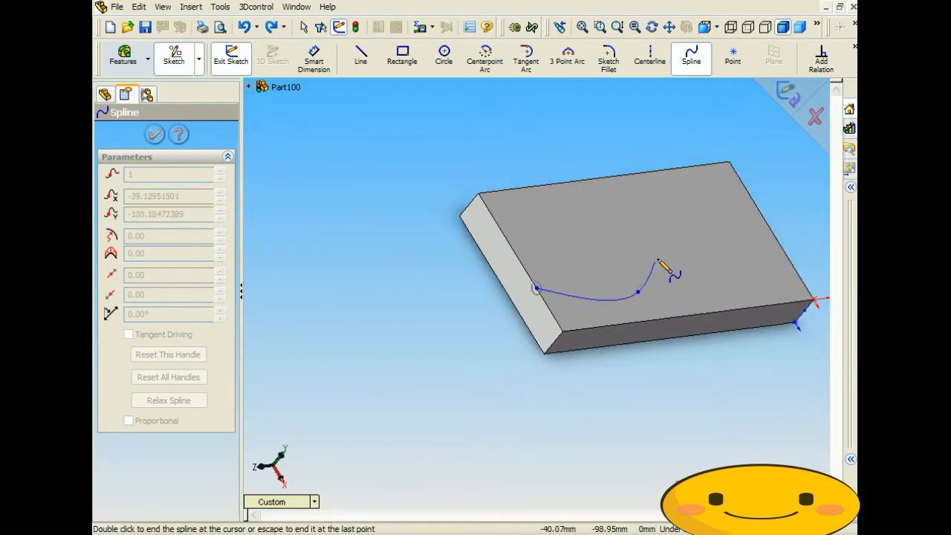
{"action": "left_click", "coordinate": [674, 216]}
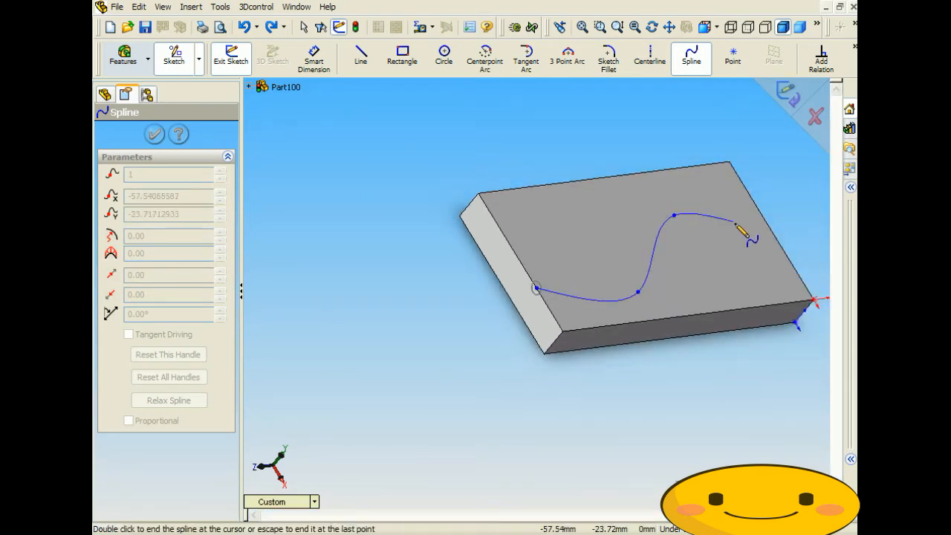
{"action": "double_click", "coordinate": [777, 238]}
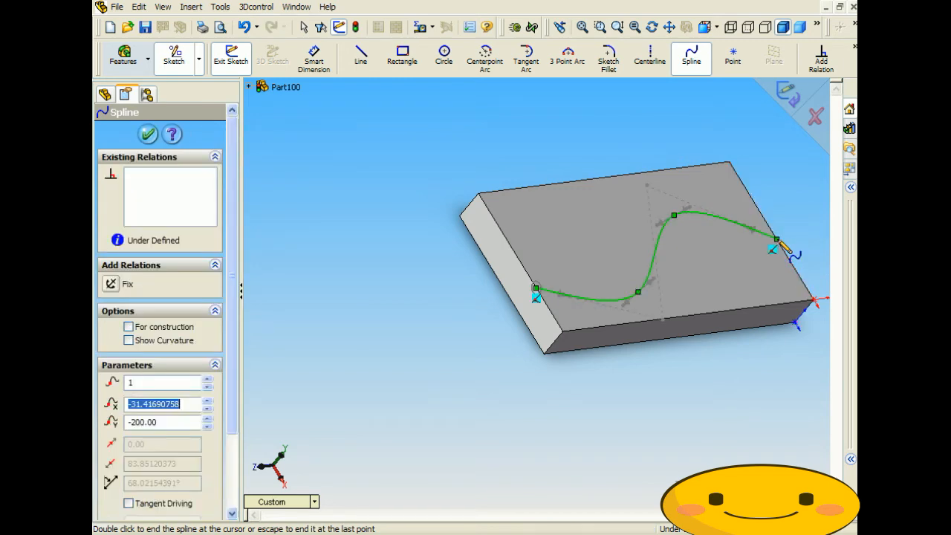
{"action": "key", "text": "Escape"}
{"action": "mouse_move", "coordinate": [686, 324]}
{"action": "middle_mouse_down"}
{"action": "mouse_move", "coordinate": [607, 321]}
{"action": "mouse_move", "coordinate": [589, 277]}
{"action": "mouse_move", "coordinate": [594, 346]}
{"action": "middle_mouse_up"}
{"action": "middle_click_drag", "start_coordinate": [717, 292], "coordinate": [702, 251]}
{"action": "middle_click_drag", "start_coordinate": [626, 299], "coordinate": [604, 274]}
{"action": "middle_click_drag", "start_coordinate": [745, 266], "coordinate": [726, 255]}
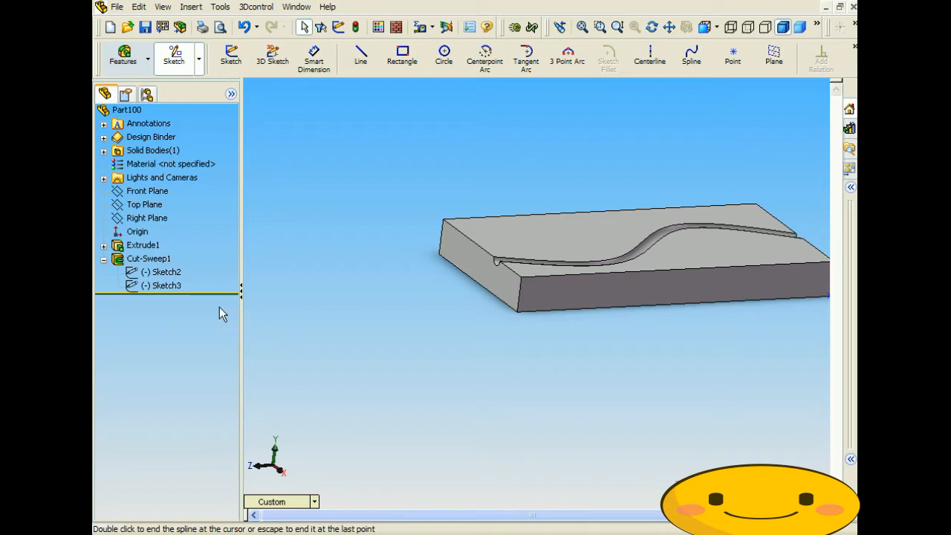
Step: Delete the swept cut together with its circle profile and spline path sketches
{"action": "left_click", "coordinate": [155, 260]}
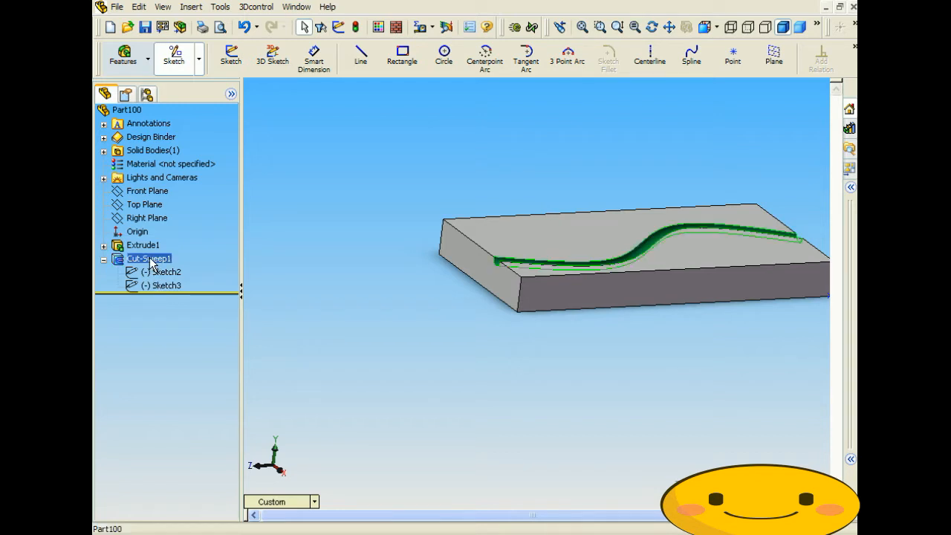
{"action": "key", "text": "Delete"}
{"action": "left_click", "coordinate": [575, 194]}
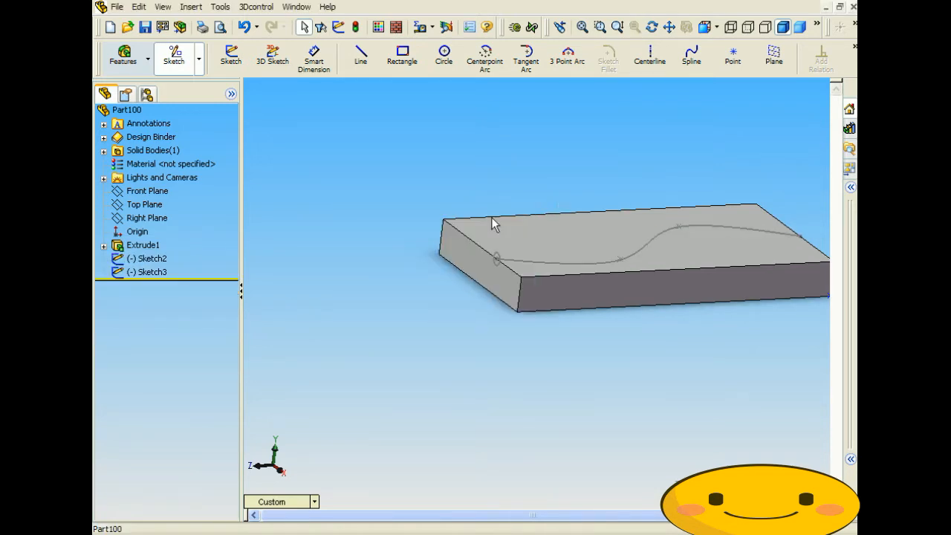
{"action": "left_click", "coordinate": [153, 258]}
{"action": "key", "text": "Delete"}
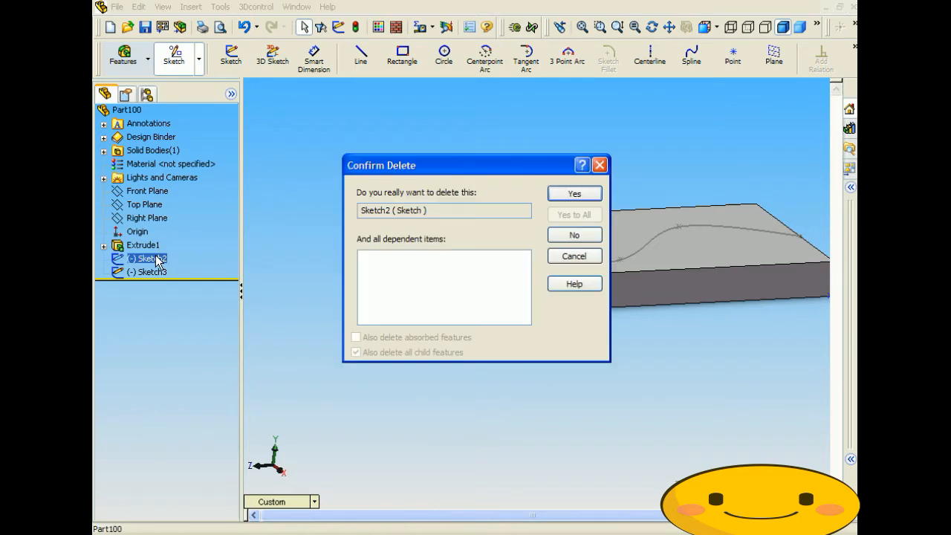
{"action": "left_click", "coordinate": [559, 199]}
{"action": "left_click", "coordinate": [557, 140]}
{"action": "left_click", "coordinate": [170, 258]}
{"action": "key", "text": "Delete"}
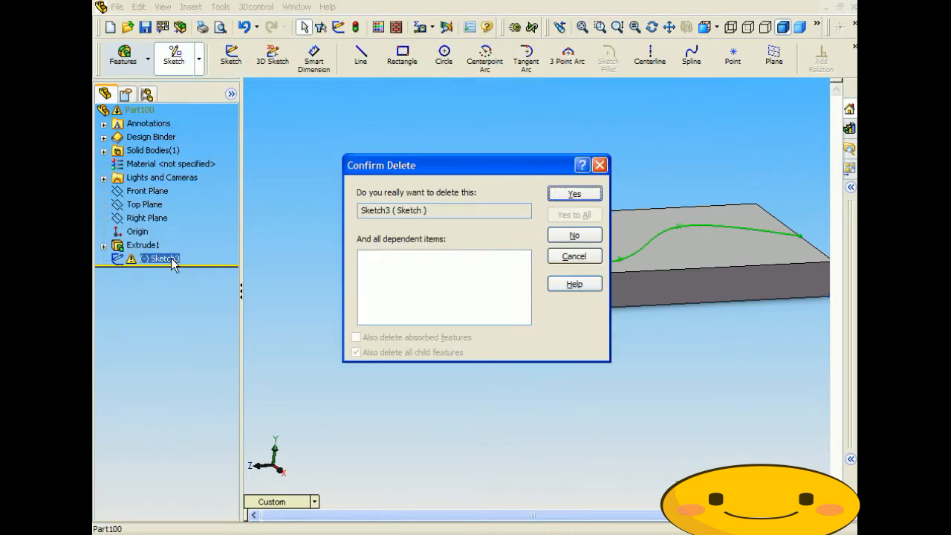
{"action": "left_click", "coordinate": [573, 194]}
Step: Sketch a rectangle about 17 by 7 mm on the block's front end face, straddling its upper edge, and finish the sketch
{"action": "middle_click_drag", "start_coordinate": [341, 261], "coordinate": [384, 251]}
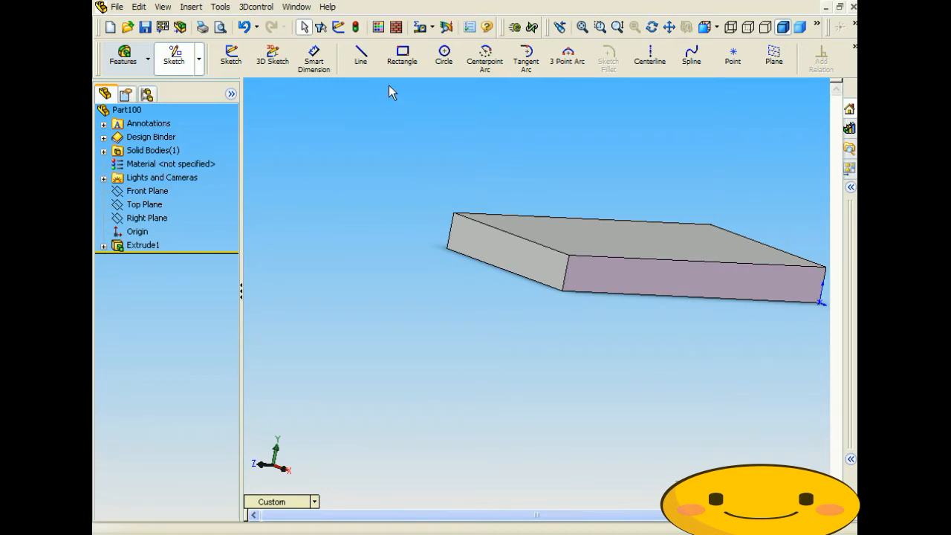
{"action": "left_click", "coordinate": [507, 243]}
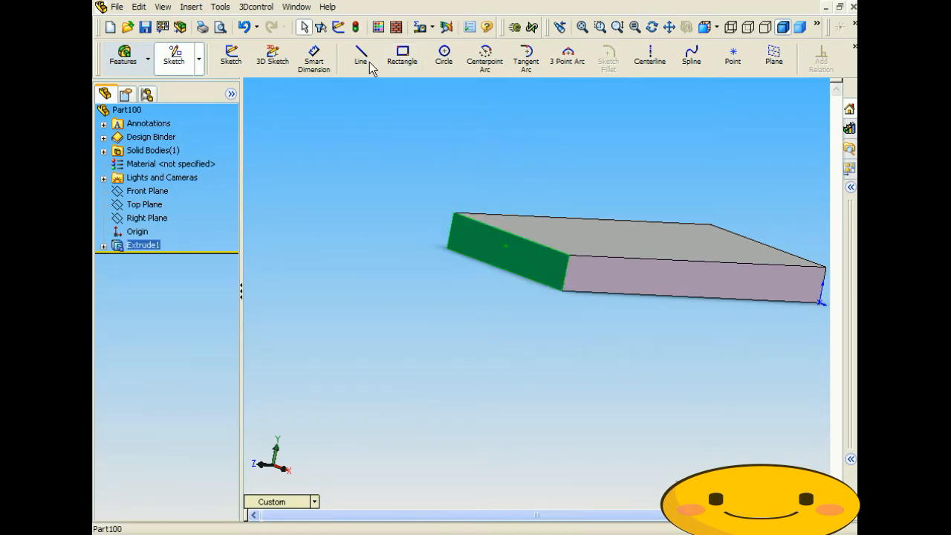
{"action": "left_click", "coordinate": [402, 55]}
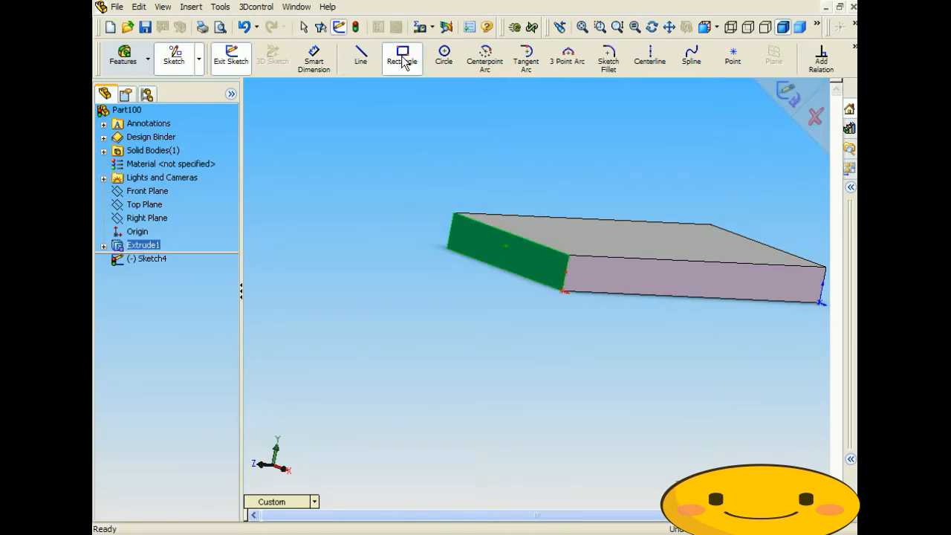
{"action": "left_click", "coordinate": [471, 224]}
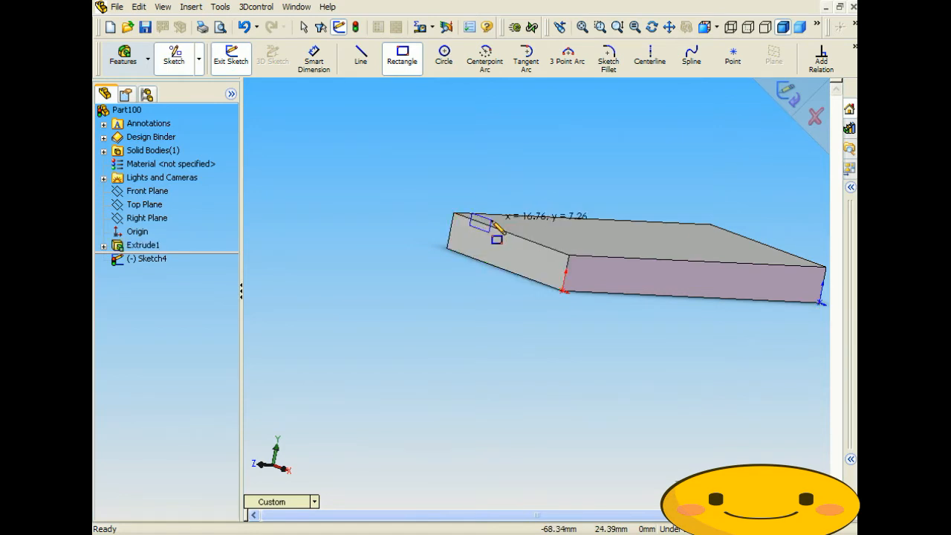
{"action": "left_click", "coordinate": [495, 221]}
{"action": "scroll", "coordinate": [498, 218], "scroll_direction": "down", "scroll_amount": 5}
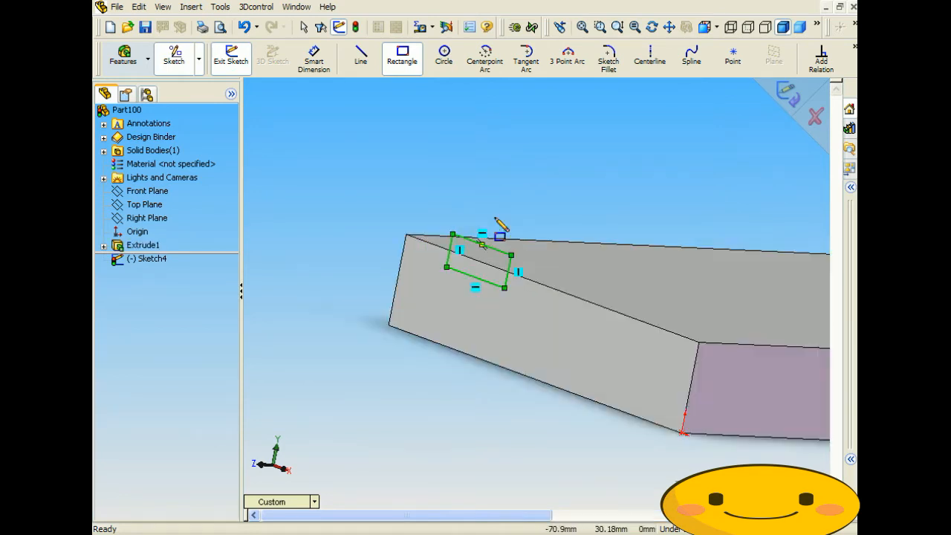
{"action": "left_click", "coordinate": [787, 94]}
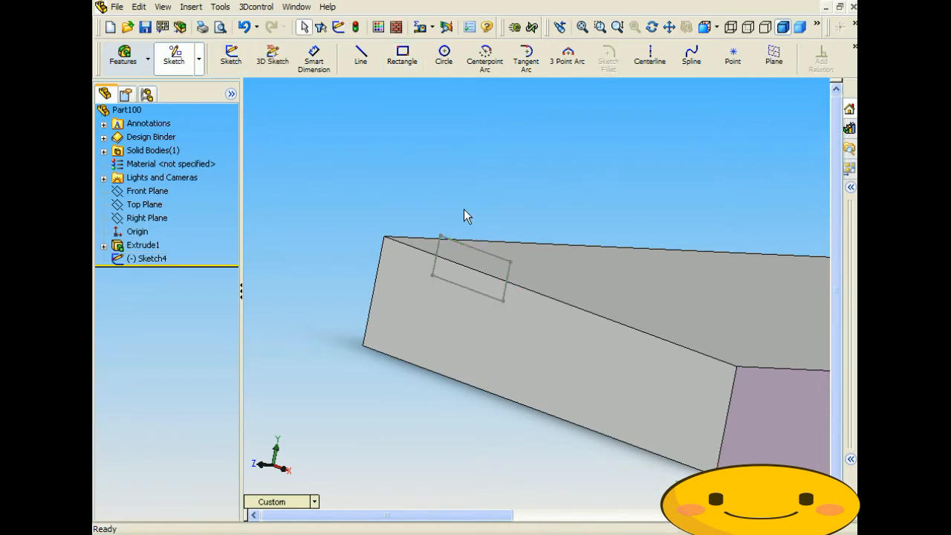
{"action": "scroll", "coordinate": [463, 209], "scroll_direction": "up", "scroll_amount": 5}
{"action": "mouse_move", "coordinate": [647, 221]}
{"action": "middle_mouse_down"}
{"action": "mouse_move", "coordinate": [611, 253]}
{"action": "mouse_move", "coordinate": [561, 264]}
{"action": "middle_mouse_up"}
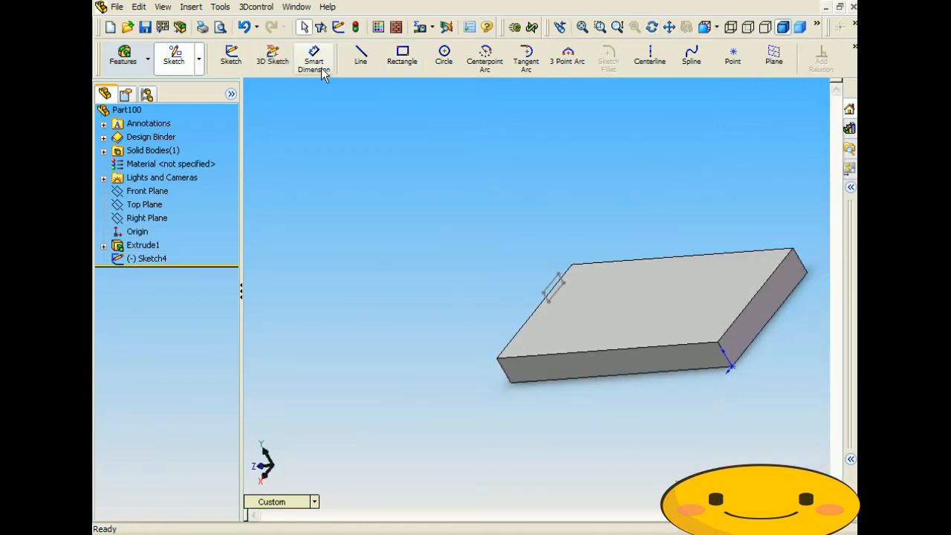
Step: Sketch a slanted line about 202 mm long on the top face, from the rectangle's lower-side edge crossing to the far edge, and finish the sketch
{"action": "left_click", "coordinate": [361, 56]}
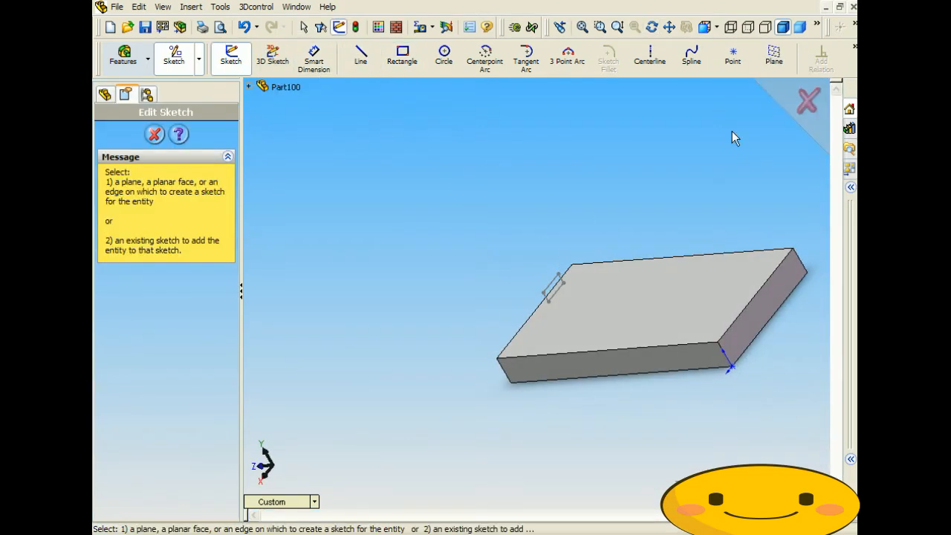
{"action": "left_click", "coordinate": [658, 307]}
{"action": "middle_click_drag", "start_coordinate": [616, 287], "coordinate": [700, 258]}
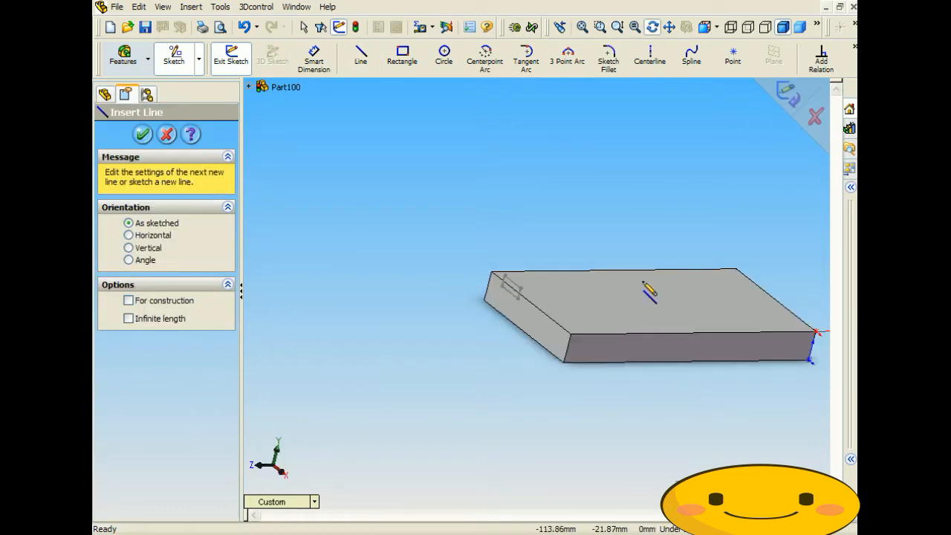
{"action": "left_click", "coordinate": [522, 296]}
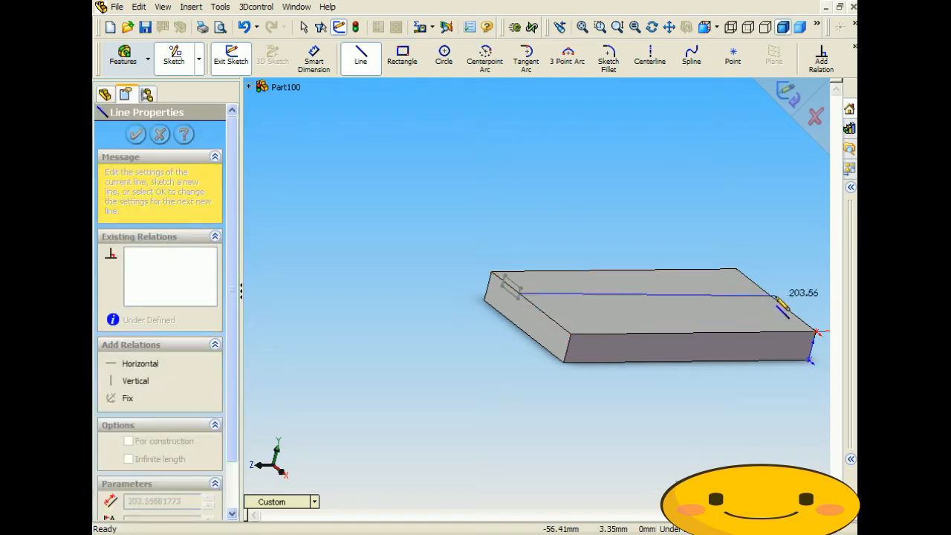
{"action": "left_click", "coordinate": [787, 310]}
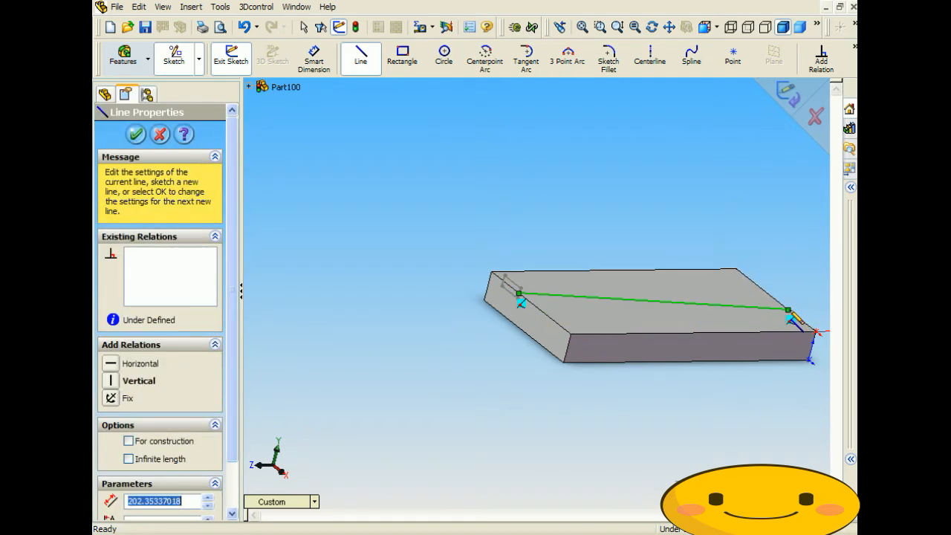
{"action": "left_click", "coordinate": [789, 92]}
Step: Create a swept cut using the end-face rectangle as the profile and the slanted top-face line as the path
{"action": "left_click", "coordinate": [220, 7]}
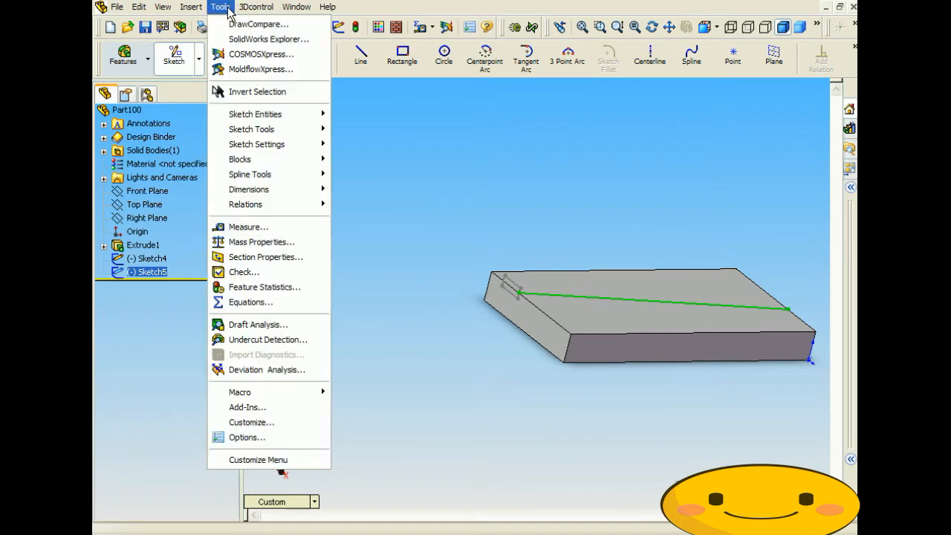
{"action": "mouse_move", "coordinate": [202, 11]}
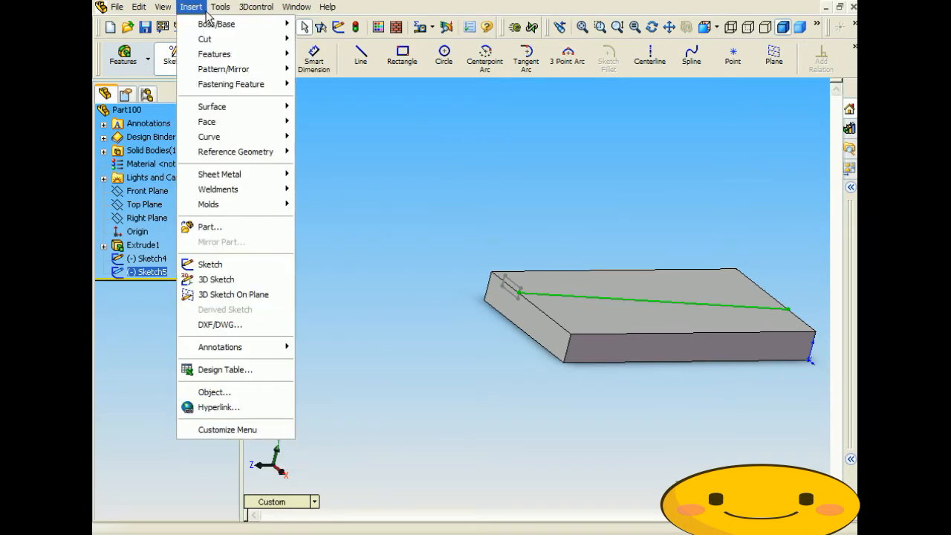
{"action": "mouse_move", "coordinate": [208, 39]}
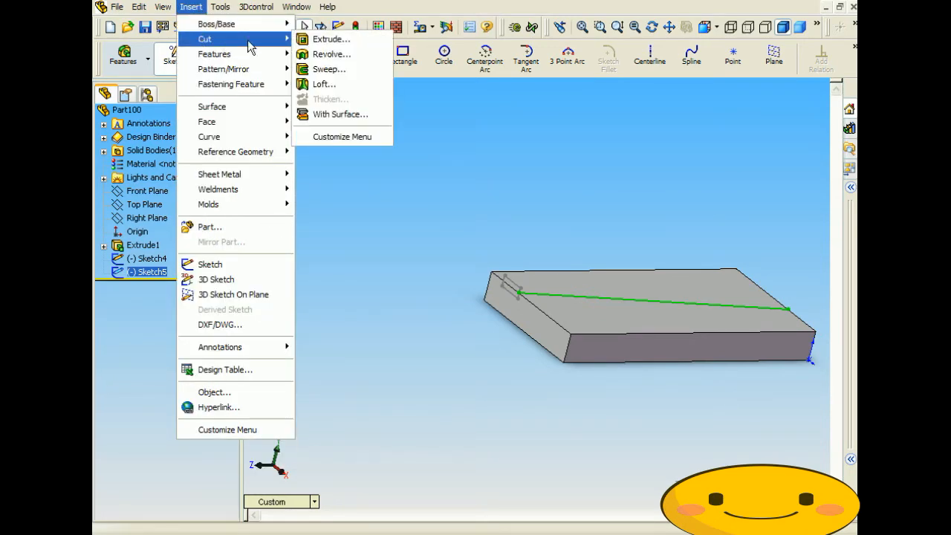
{"action": "left_click", "coordinate": [345, 67]}
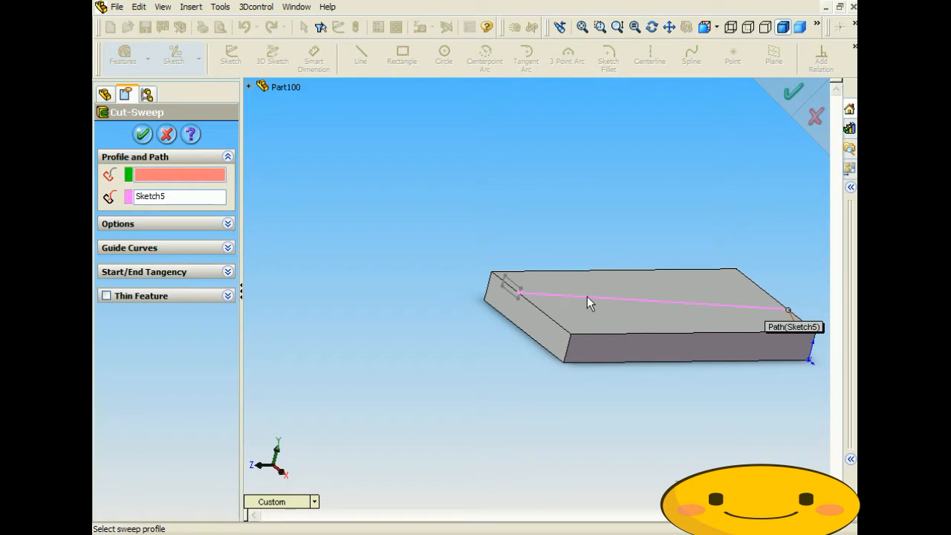
{"action": "scroll", "coordinate": [519, 280], "scroll_direction": "up", "scroll_amount": 3}
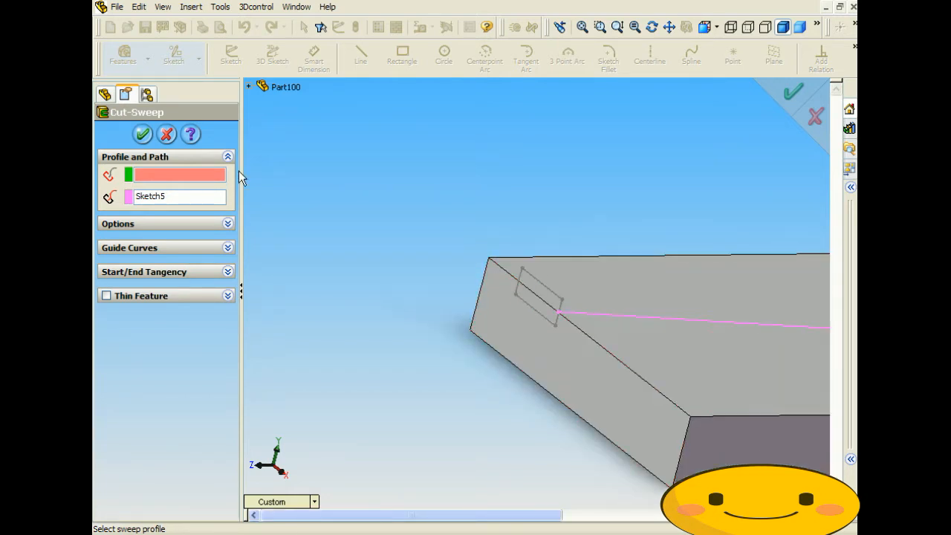
{"action": "left_click", "coordinate": [532, 277]}
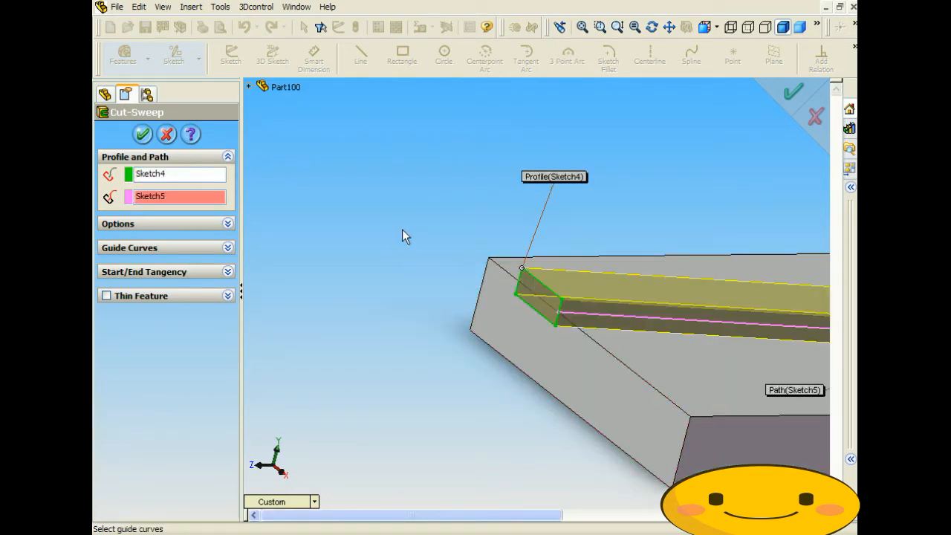
{"action": "scroll", "coordinate": [452, 210], "scroll_direction": "down", "scroll_amount": 5}
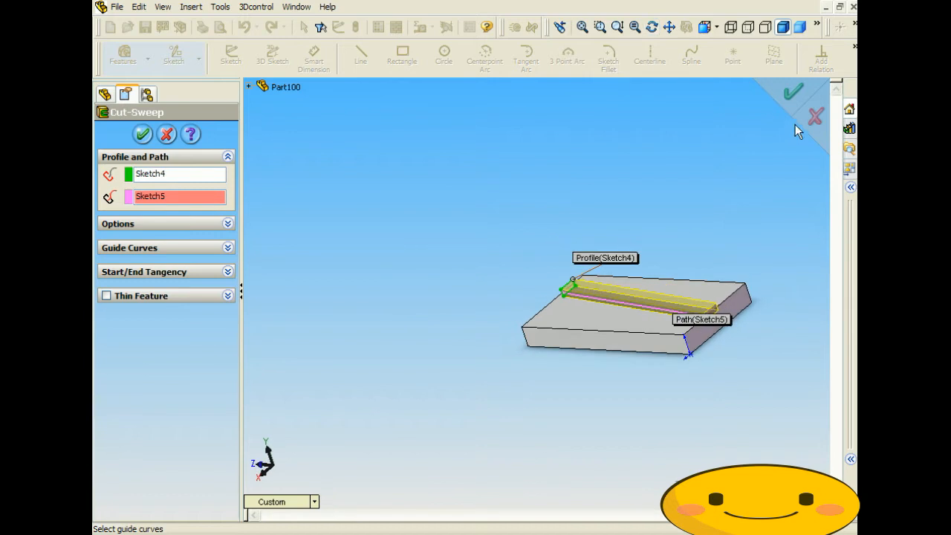
{"action": "left_click", "coordinate": [793, 92]}
{"action": "middle_click_drag", "start_coordinate": [594, 223], "coordinate": [505, 232]}
{"action": "middle_click_drag", "start_coordinate": [710, 318], "coordinate": [742, 330]}
{"action": "middle_click_drag", "start_coordinate": [565, 273], "coordinate": [691, 310]}
{"action": "scroll", "coordinate": [701, 293], "scroll_direction": "down", "scroll_amount": 3}
{"action": "scroll", "coordinate": [539, 281], "scroll_direction": "up", "scroll_amount": 2}
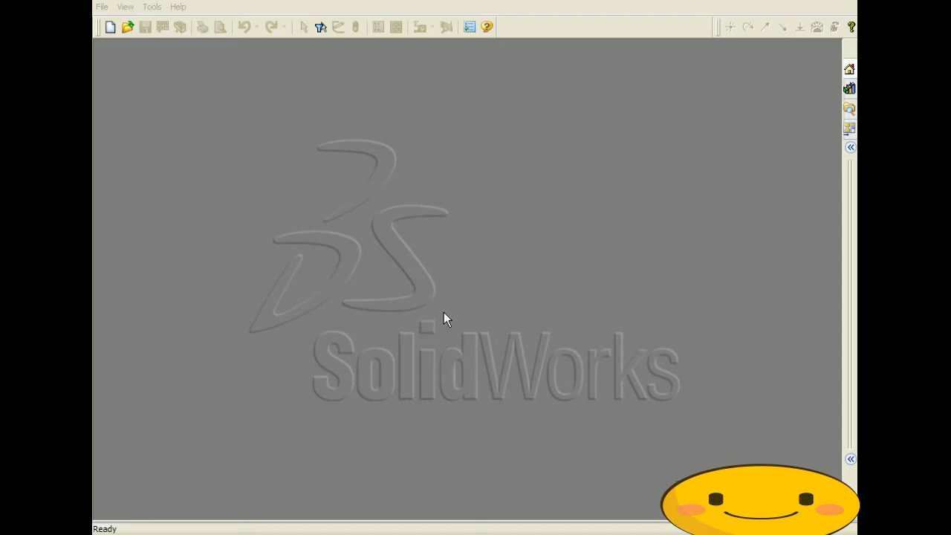
Step: Create a new part document
{"action": "left_click", "coordinate": [102, 6]}
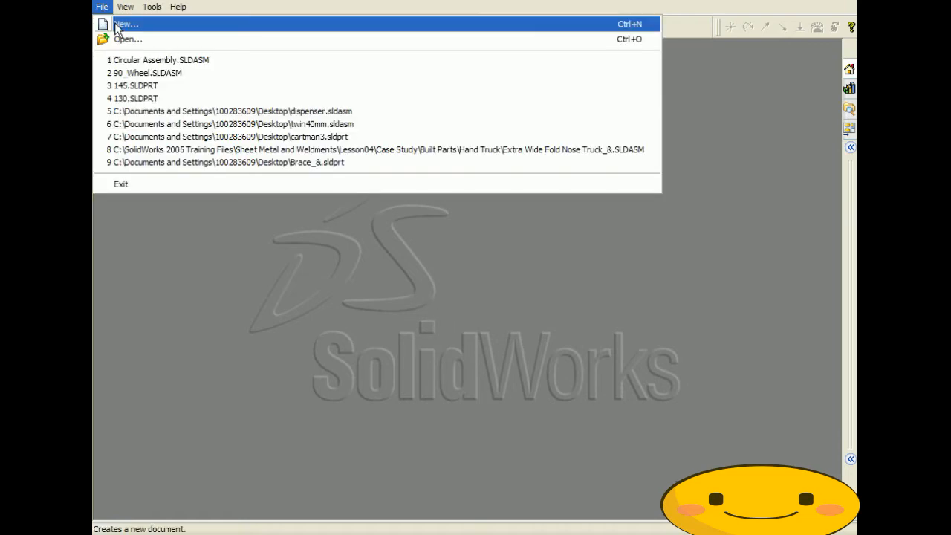
{"action": "left_click", "coordinate": [122, 23]}
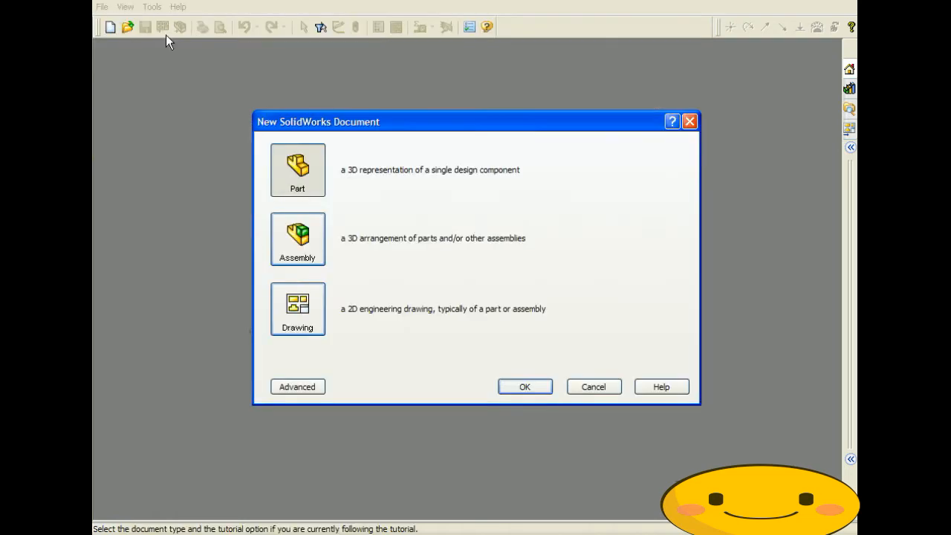
{"action": "left_click", "coordinate": [524, 387]}
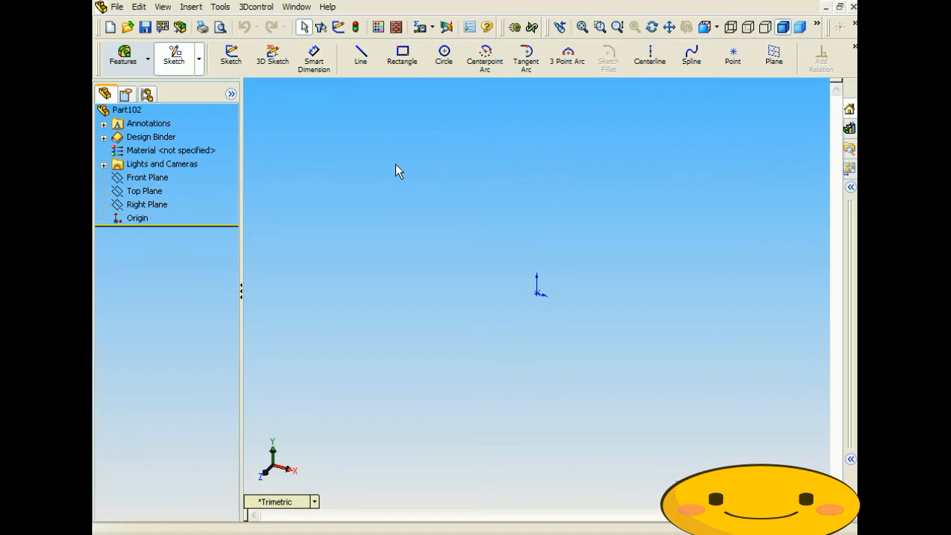
Step: Start a circle sketch on the Front Plane
{"action": "left_click", "coordinate": [442, 58]}
{"action": "left_click", "coordinate": [436, 180]}
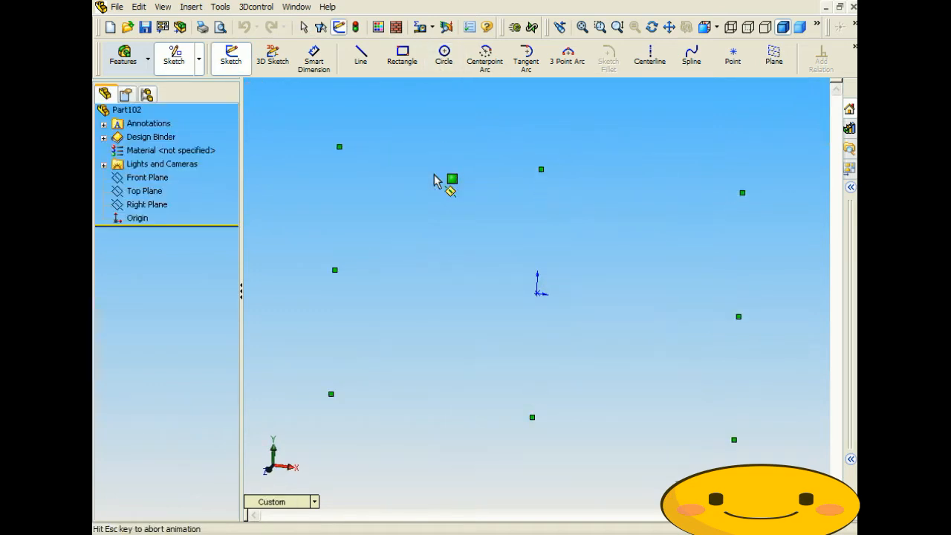
Step: Sketch a circle centred on the origin of the Front plane and dimension its diameter to 200 mm
{"action": "left_click", "coordinate": [537, 293]}
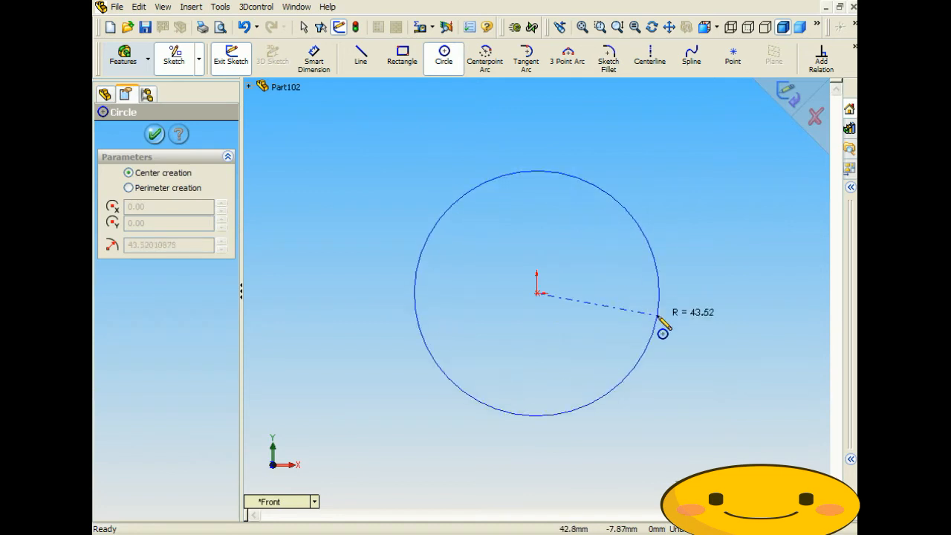
{"action": "left_click", "coordinate": [658, 318]}
{"action": "left_click", "coordinate": [314, 58]}
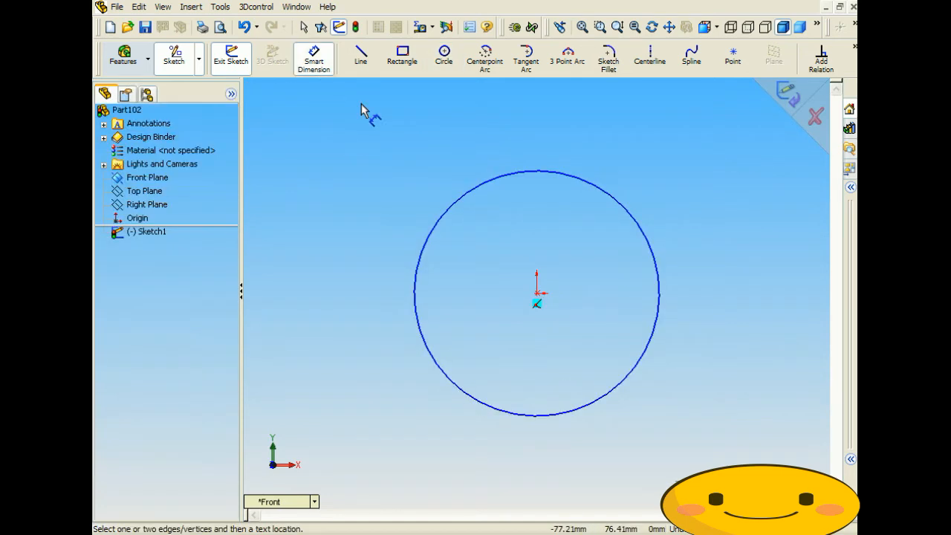
{"action": "left_click", "coordinate": [414, 294]}
{"action": "left_click", "coordinate": [344, 308]}
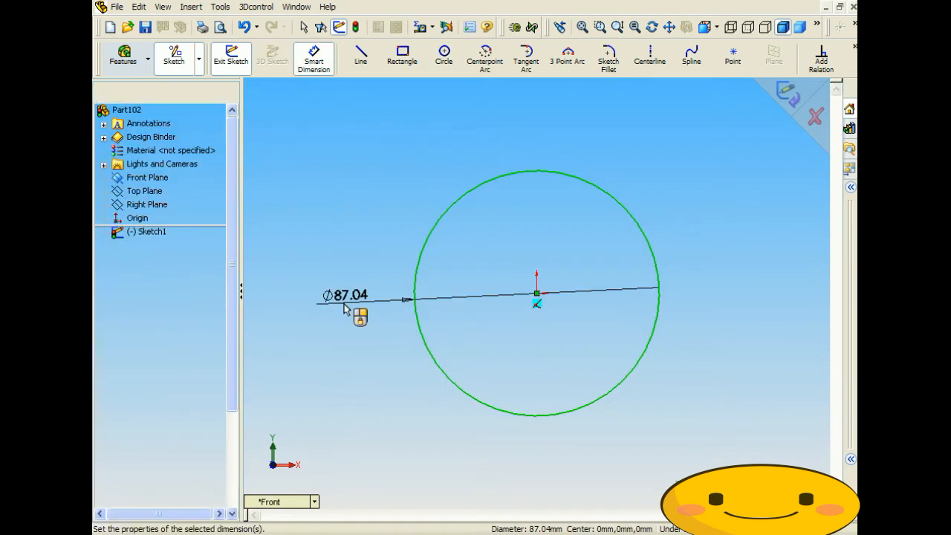
{"action": "type", "text": "200"}
{"action": "key", "text": "Return"}
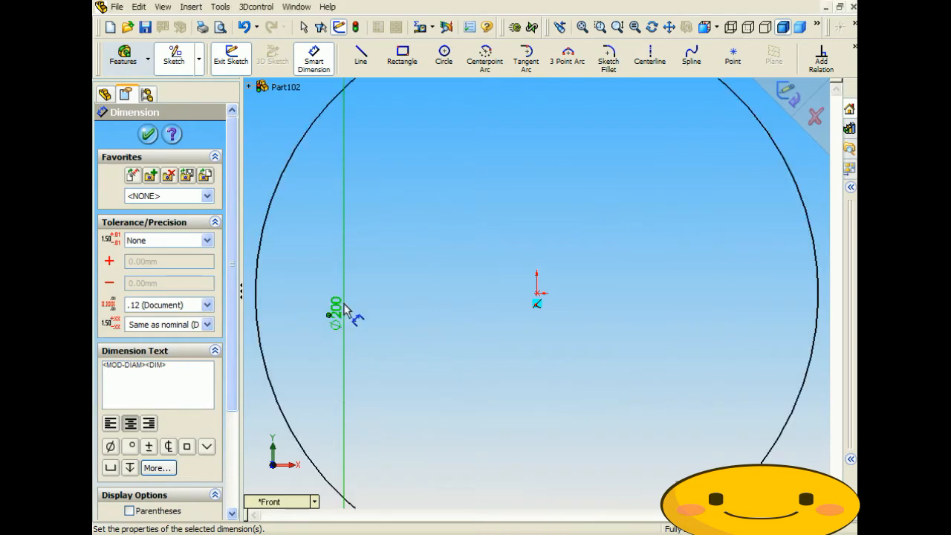
Step: Extrude the circle as a solid boss to a blind depth of 500 mm
{"action": "left_click", "coordinate": [123, 55]}
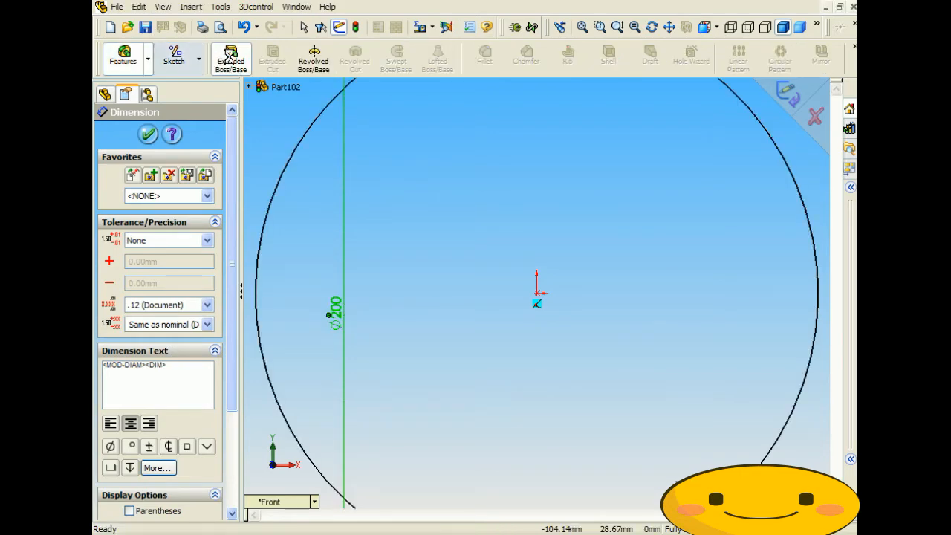
{"action": "left_click", "coordinate": [227, 59]}
{"action": "type", "text": "500"}
{"action": "key", "text": "Return"}
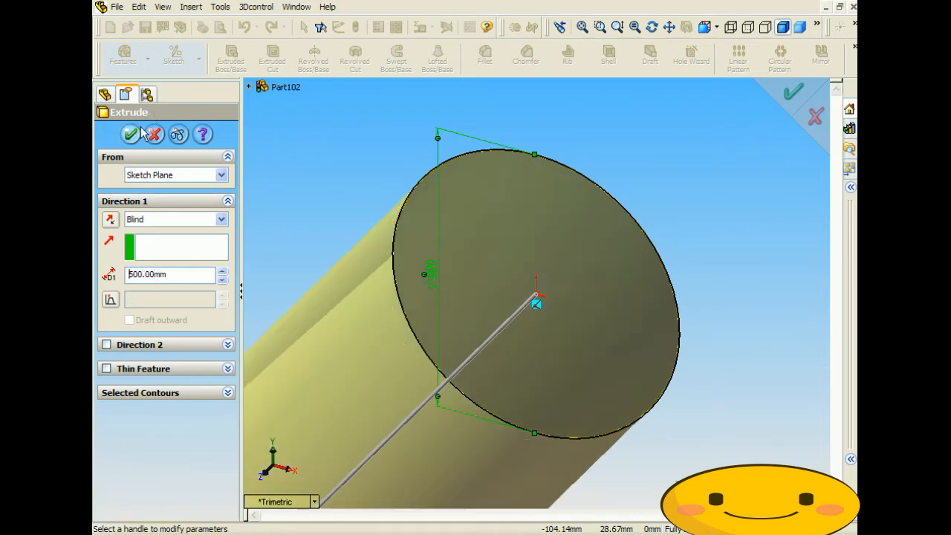
{"action": "scroll", "coordinate": [376, 141], "scroll_direction": "down", "scroll_amount": 3}
{"action": "middle_click_drag", "start_coordinate": [376, 153], "coordinate": [470, 170]}
{"action": "scroll", "coordinate": [484, 186], "scroll_direction": "up", "scroll_amount": 2}
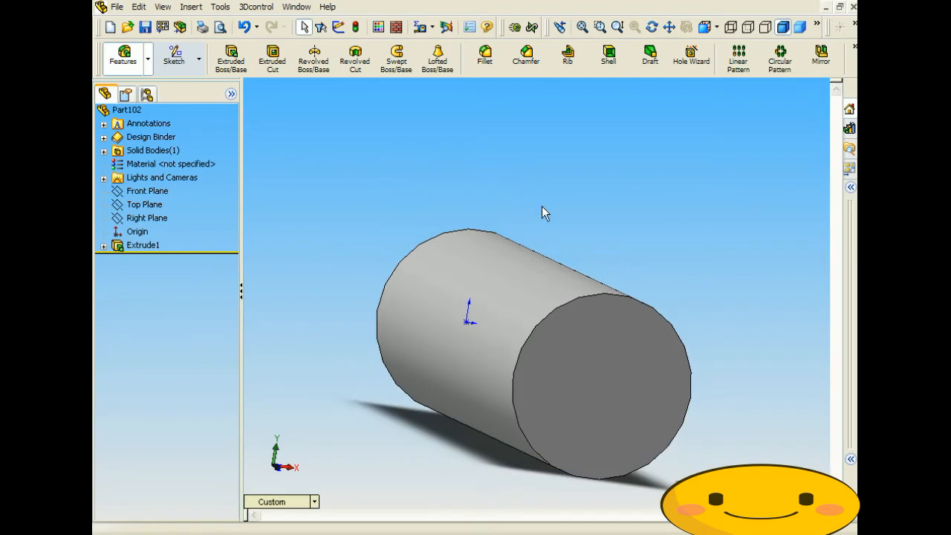
Step: Sketch a circle of about 83 mm diameter, centred on the cylinder's end face away from the origin
{"action": "middle_click_drag", "start_coordinate": [545, 212], "coordinate": [541, 232]}
{"action": "scroll", "coordinate": [594, 248], "scroll_direction": "up", "scroll_amount": 2}
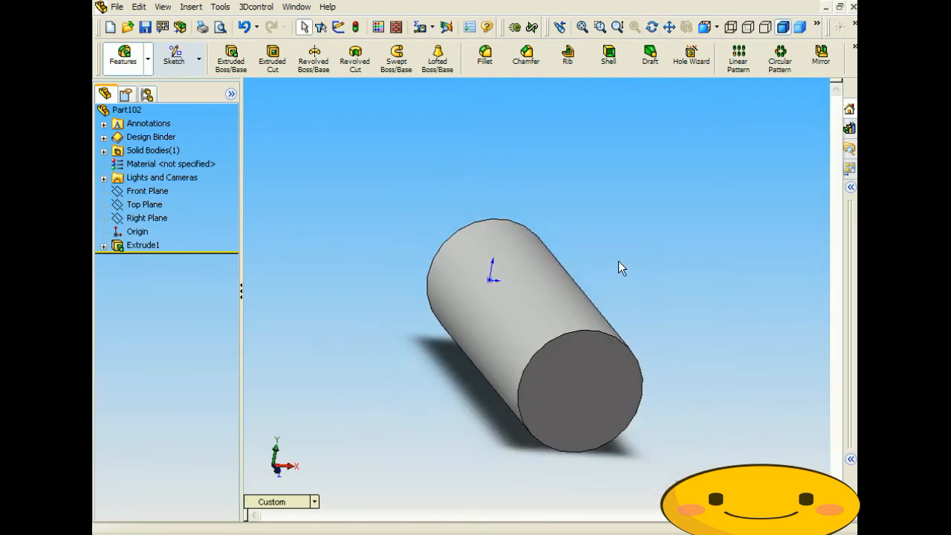
{"action": "mouse_move", "coordinate": [613, 269]}
{"action": "middle_mouse_down"}
{"action": "mouse_move", "coordinate": [609, 285]}
{"action": "mouse_move", "coordinate": [622, 270]}
{"action": "middle_mouse_up"}
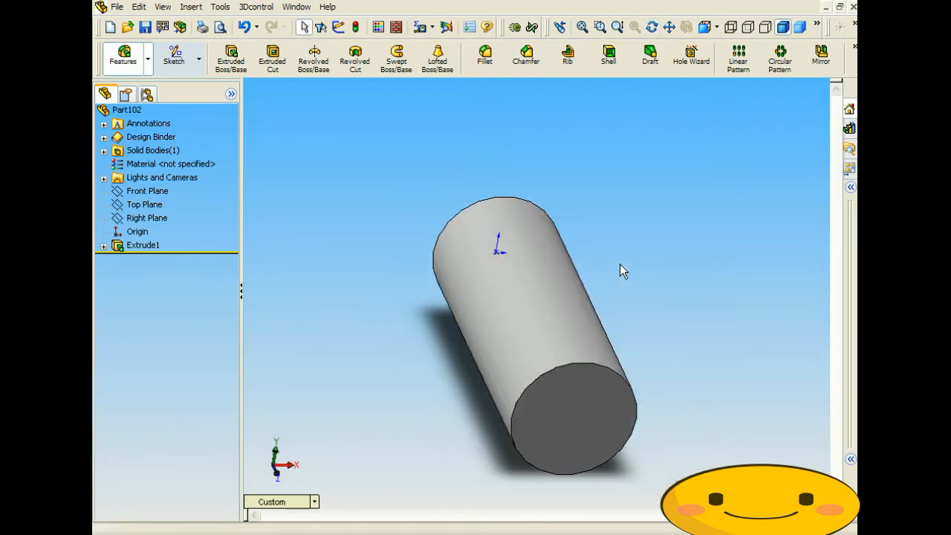
{"action": "left_click", "coordinate": [577, 405]}
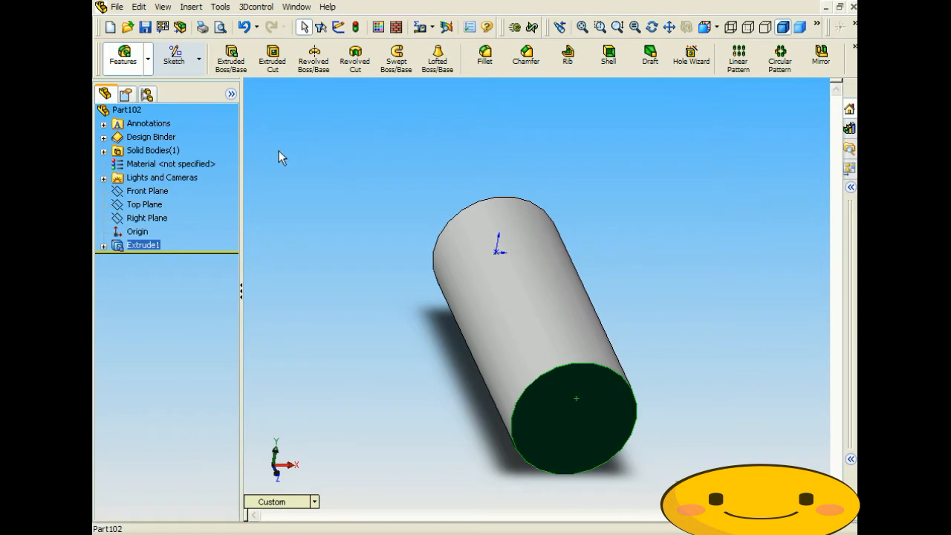
{"action": "left_click", "coordinate": [174, 56]}
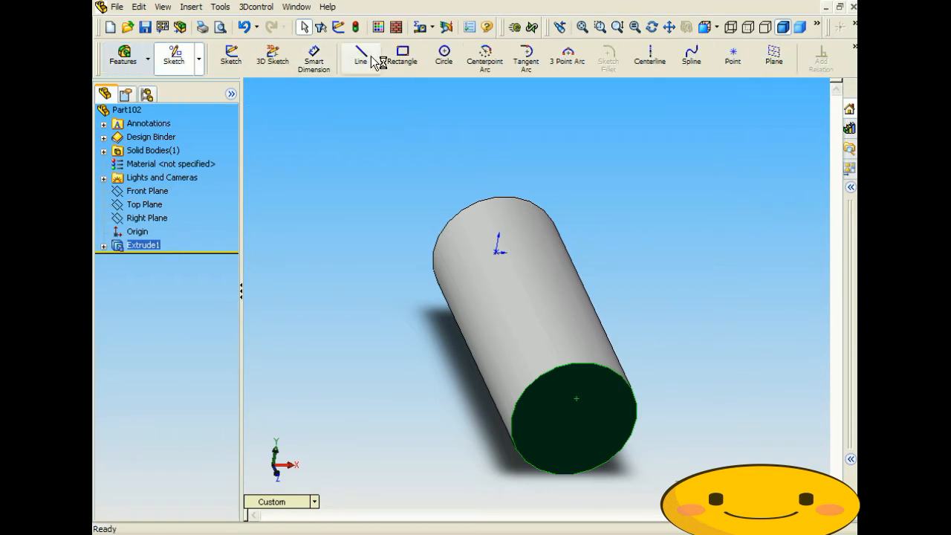
{"action": "left_click", "coordinate": [443, 55]}
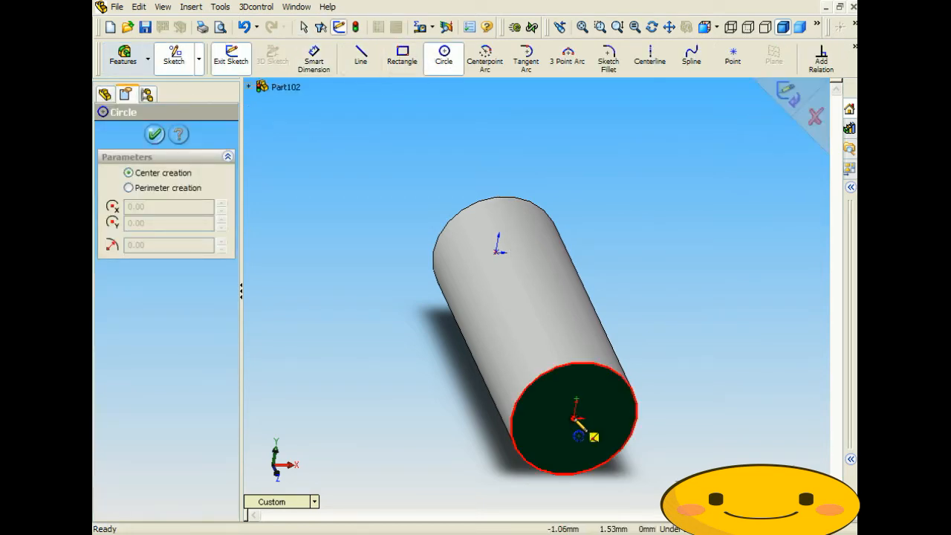
{"action": "left_click", "coordinate": [574, 419]}
{"action": "left_click", "coordinate": [591, 434]}
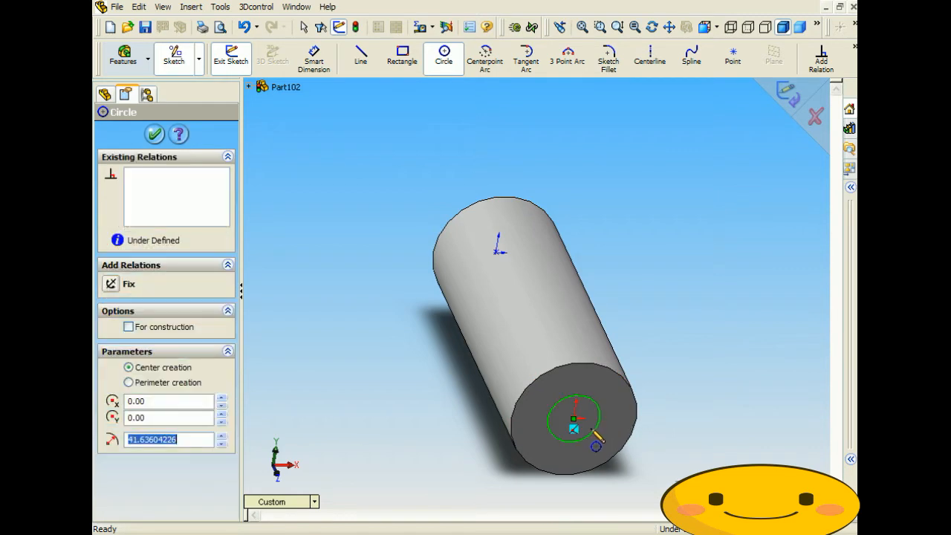
Step: Dimension the end-face circle's diameter to 150 mm and exit the sketch
{"action": "left_click", "coordinate": [324, 58]}
{"action": "left_click", "coordinate": [565, 399]}
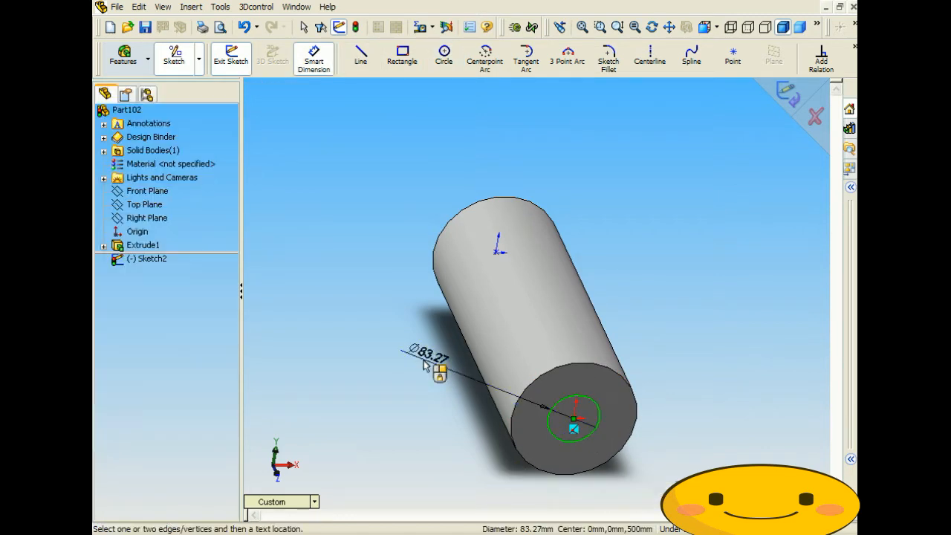
{"action": "left_click", "coordinate": [426, 364]}
{"action": "type", "text": "150"}
{"action": "key", "text": "Return"}
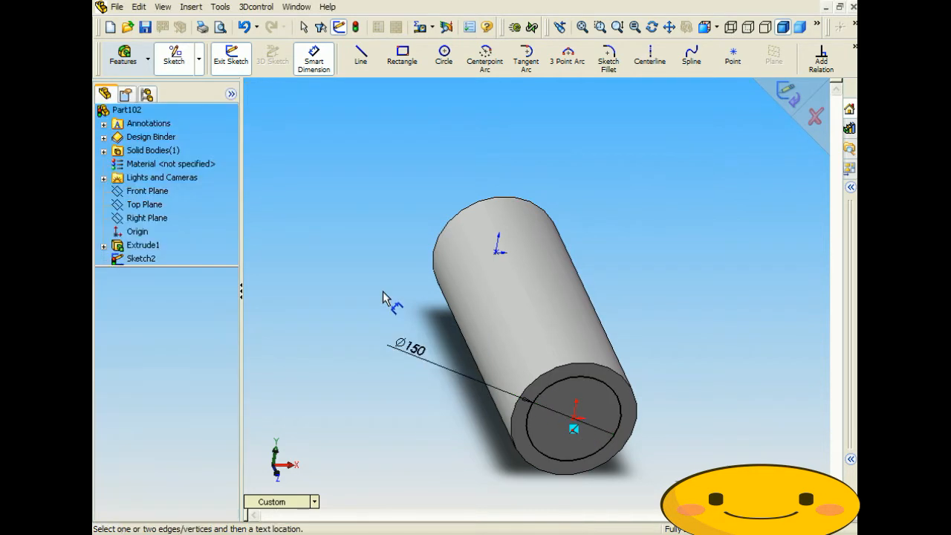
{"action": "middle_click_drag", "start_coordinate": [382, 297], "coordinate": [496, 411]}
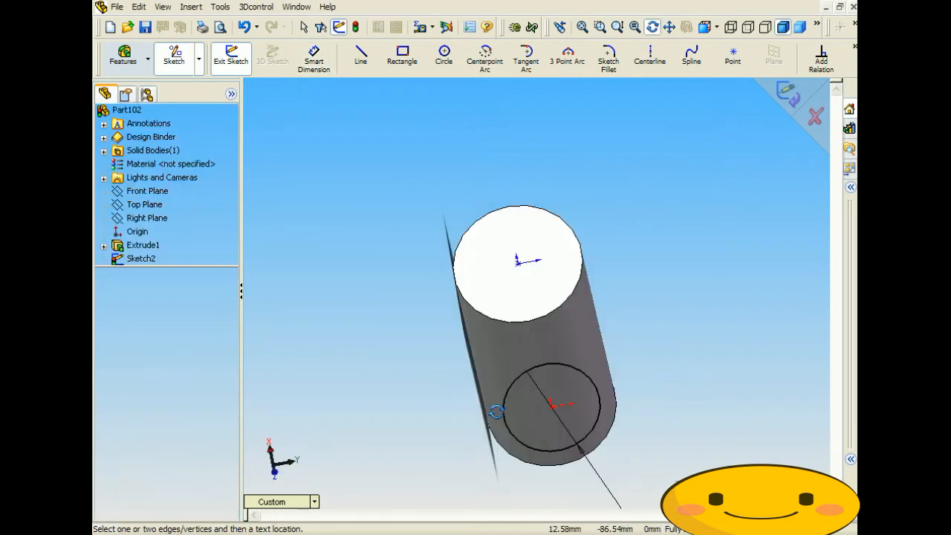
{"action": "left_click", "coordinate": [791, 103]}
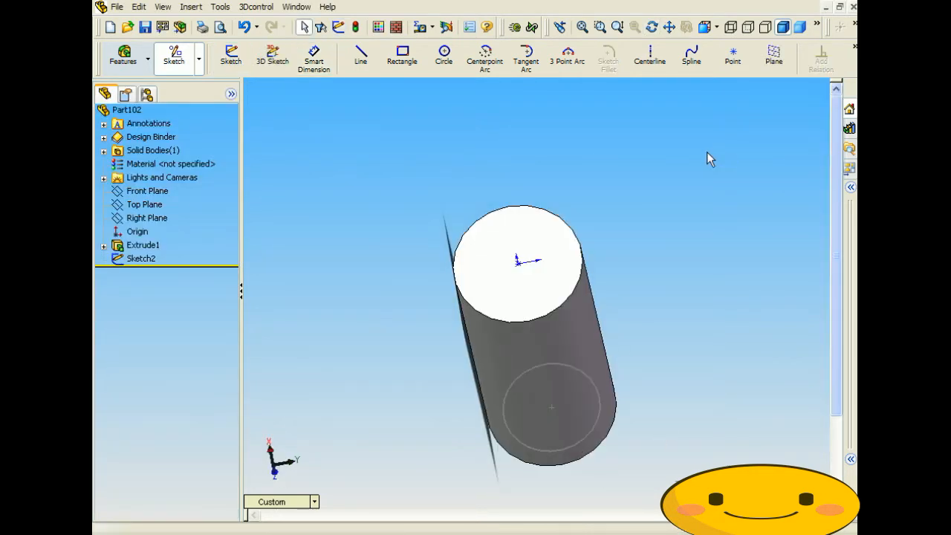
Step: Sketch a circle of about 85 mm diameter centred at the origin on the cylinder's opposite end face
{"action": "left_click", "coordinate": [520, 292]}
{"action": "left_click", "coordinate": [443, 53]}
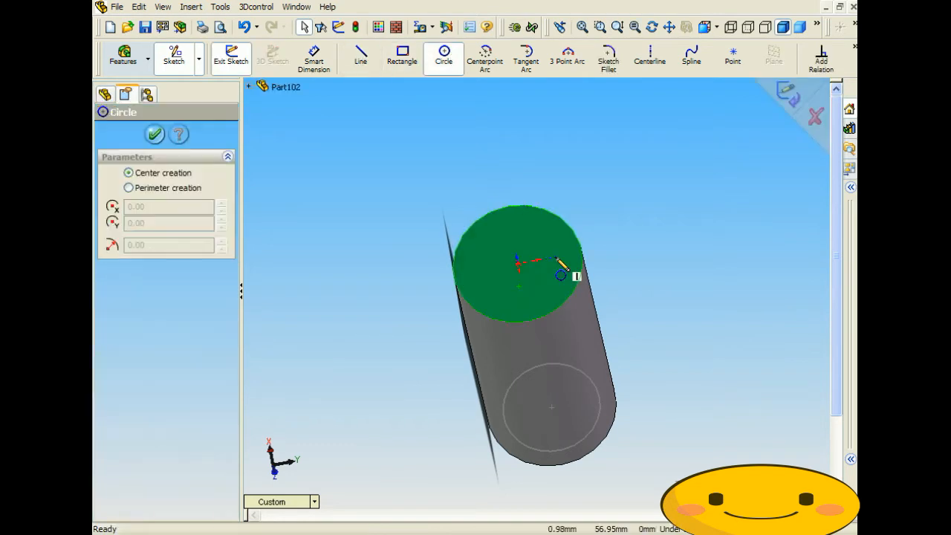
{"action": "left_click", "coordinate": [518, 263]}
{"action": "left_click", "coordinate": [538, 281]}
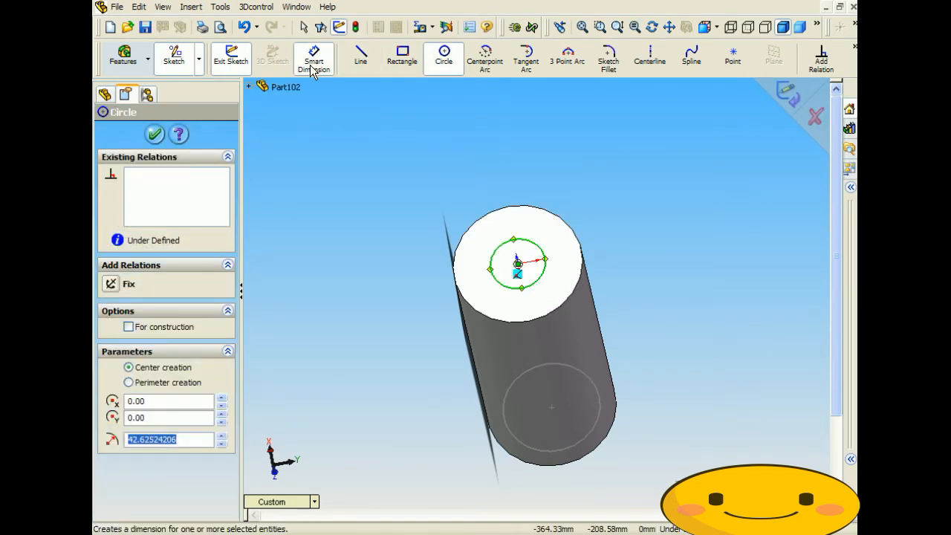
Step: Dimension the circle on the origin-side face to 50 mm diameter and exit the sketch
{"action": "left_click", "coordinate": [313, 66]}
{"action": "left_click", "coordinate": [495, 247]}
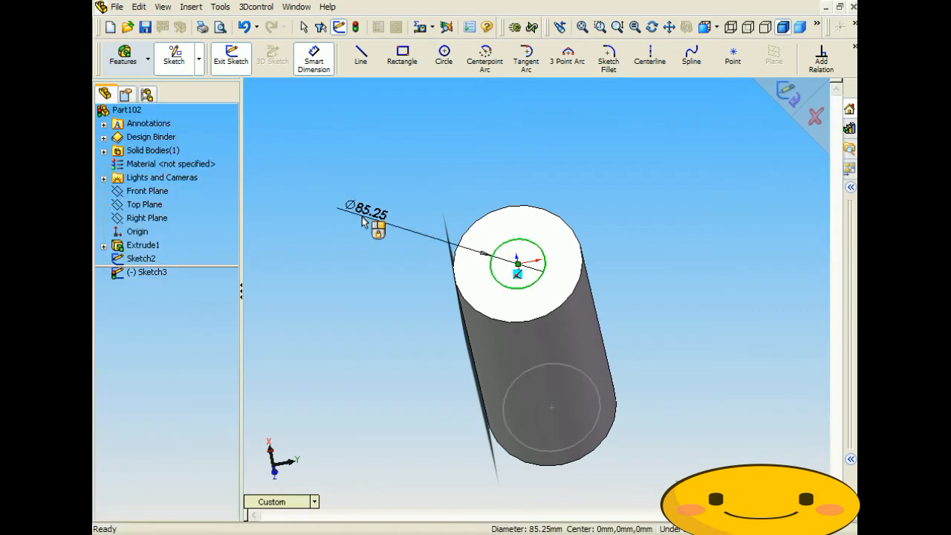
{"action": "left_click", "coordinate": [363, 221]}
{"action": "type", "text": "50"}
{"action": "key", "text": "Return"}
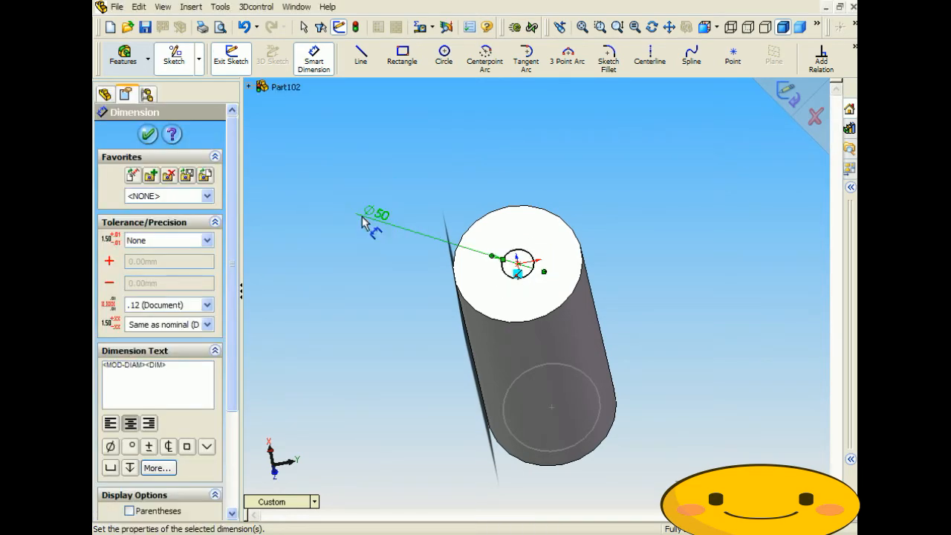
{"action": "left_click", "coordinate": [781, 101]}
{"action": "middle_click_drag", "start_coordinate": [600, 214], "coordinate": [468, 158]}
{"action": "key", "text": "Escape"}
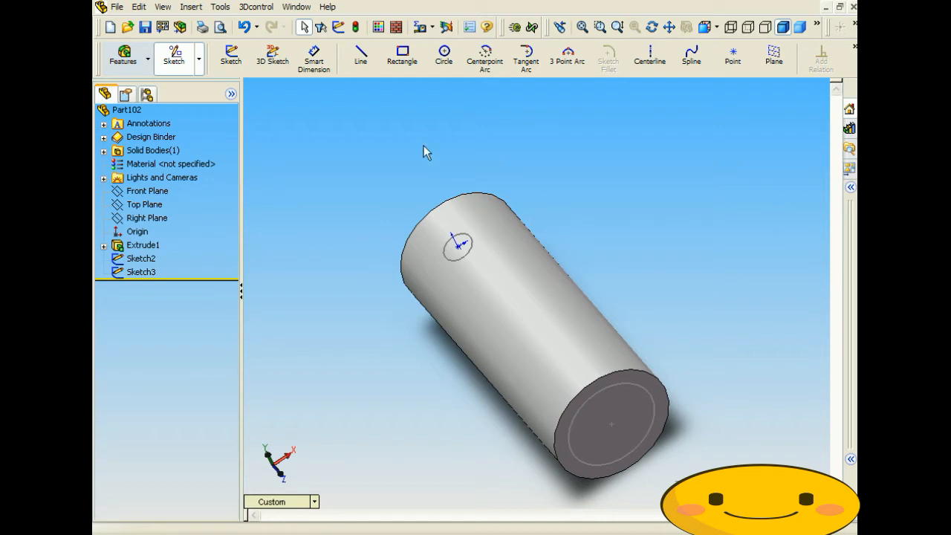
Step: Create a lofted cut through the cylinder using the 50 mm and 150 mm circle sketches as profiles
{"action": "left_click", "coordinate": [190, 7]}
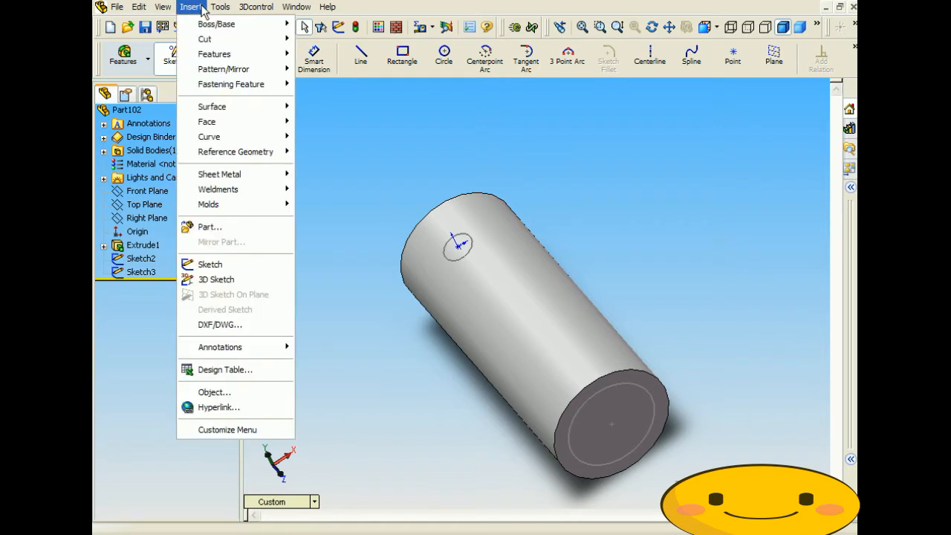
{"action": "mouse_move", "coordinate": [212, 39]}
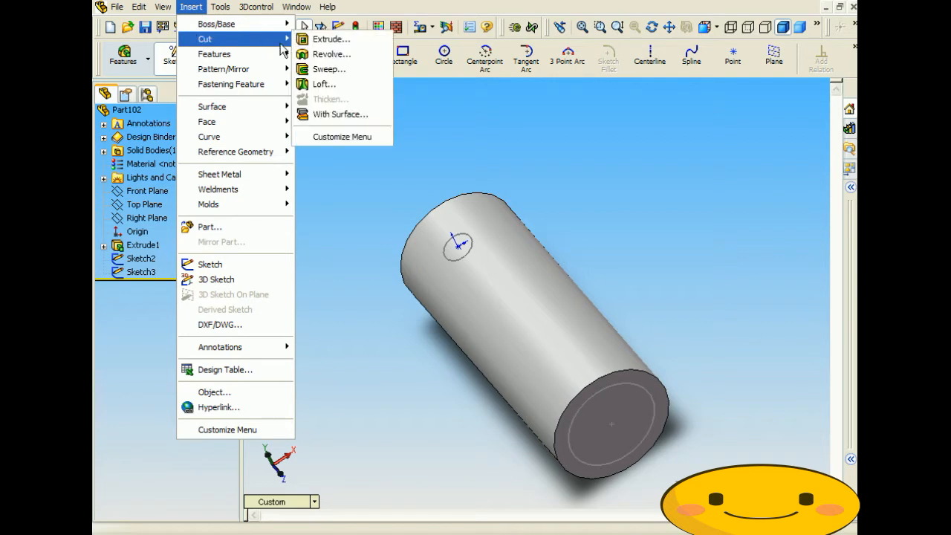
{"action": "left_click", "coordinate": [327, 84]}
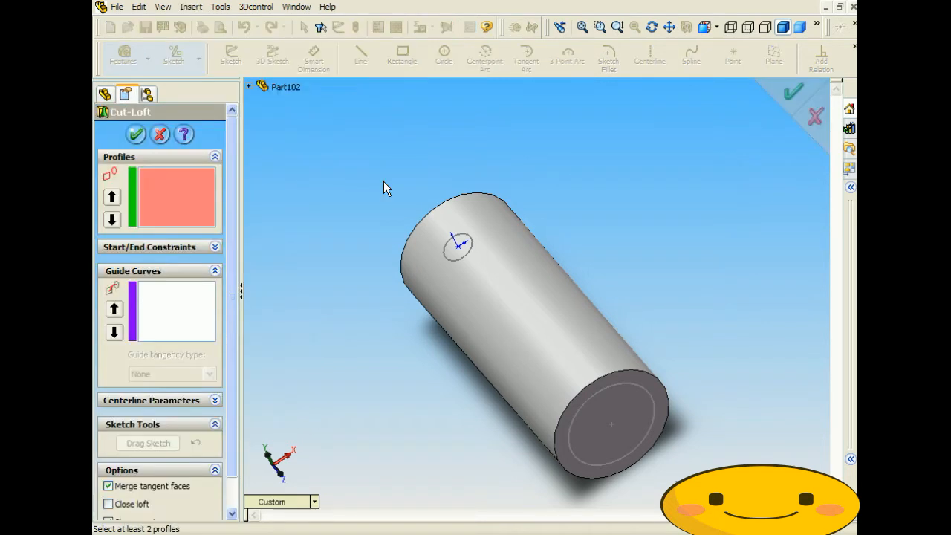
{"action": "left_click", "coordinate": [445, 254]}
{"action": "left_click", "coordinate": [590, 399]}
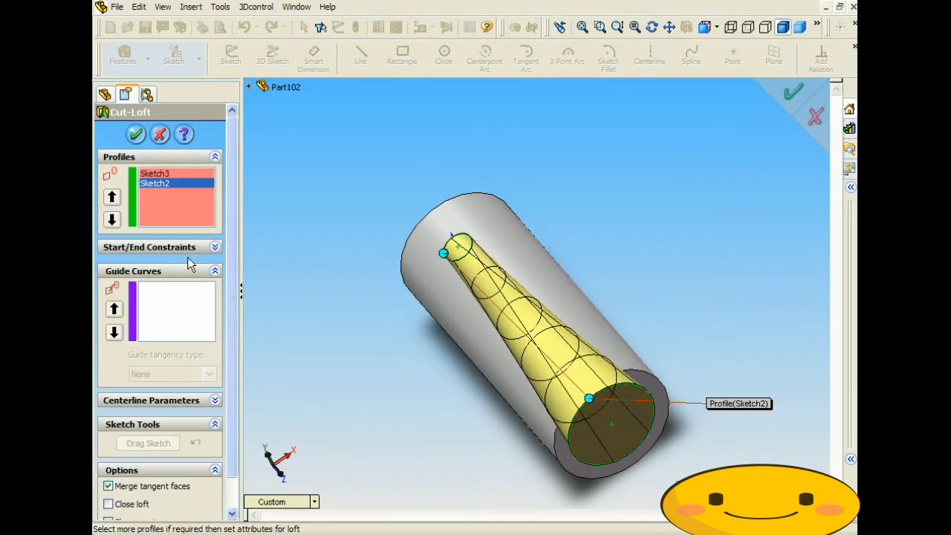
{"action": "middle_click_drag", "start_coordinate": [342, 258], "coordinate": [318, 246]}
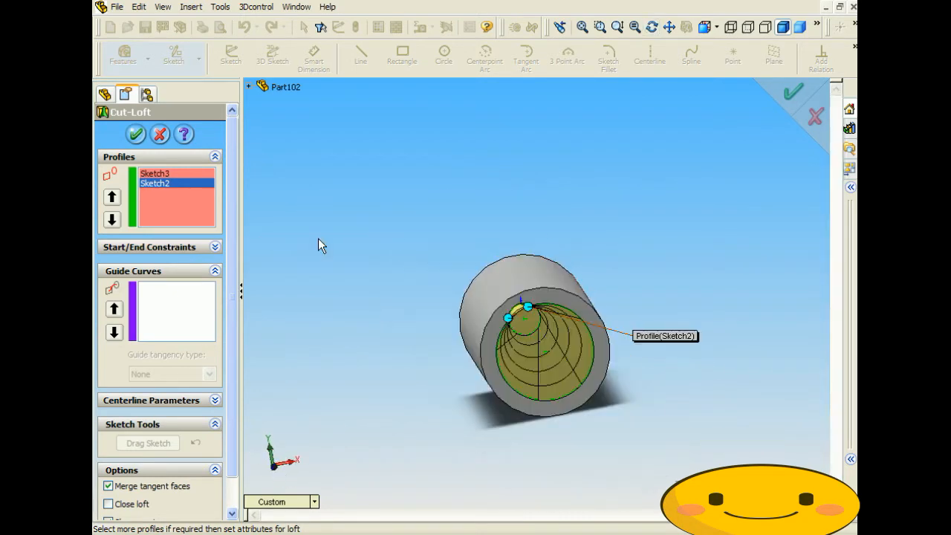
{"action": "left_click", "coordinate": [141, 136]}
Step: Edit Sketch3 under the lofted cut and set its circle diameter to 150 mm
{"action": "middle_click_drag", "start_coordinate": [384, 291], "coordinate": [367, 301]}
{"action": "left_click", "coordinate": [392, 263]}
{"action": "middle_click_drag", "start_coordinate": [411, 264], "coordinate": [488, 357]}
{"action": "middle_click_drag", "start_coordinate": [488, 401], "coordinate": [475, 259]}
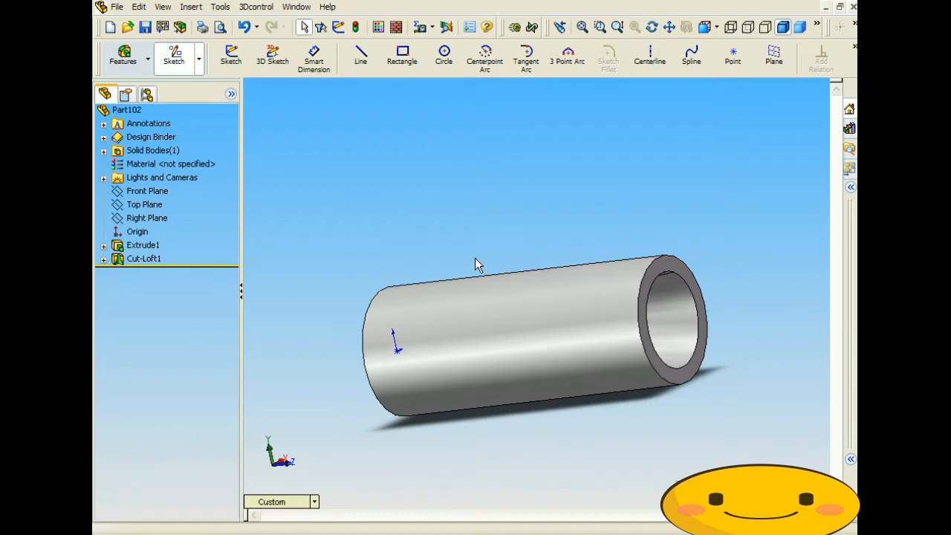
{"action": "left_click", "coordinate": [104, 259]}
{"action": "left_click", "coordinate": [154, 274]}
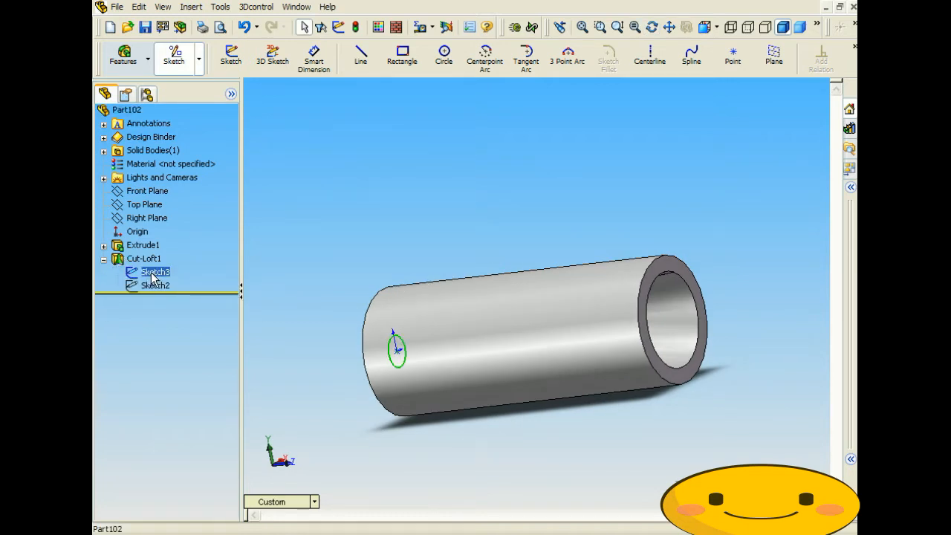
{"action": "right_click", "coordinate": [153, 278]}
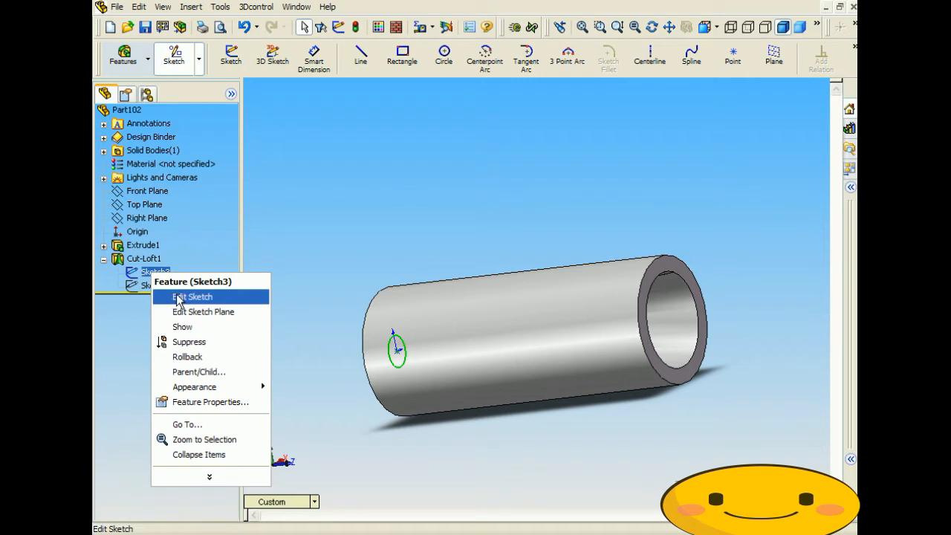
{"action": "left_click", "coordinate": [192, 296]}
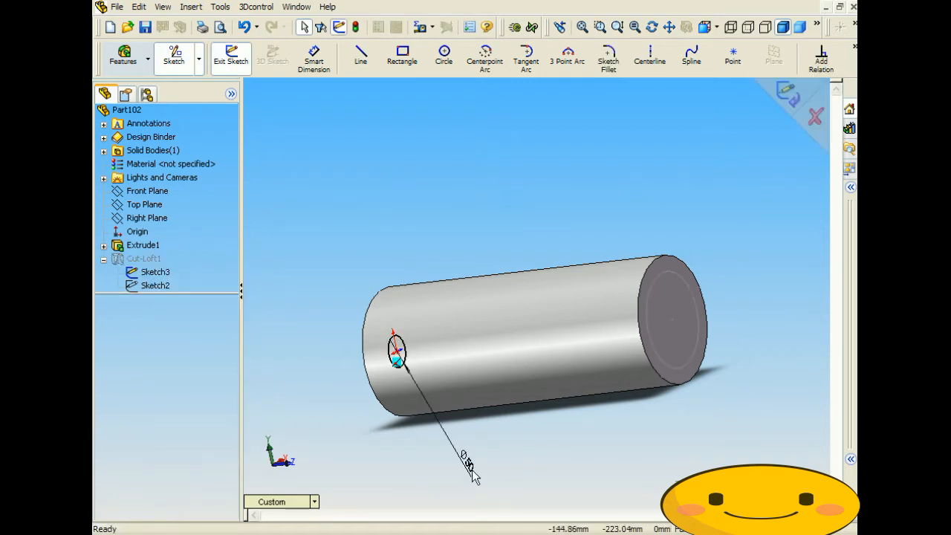
{"action": "double_click", "coordinate": [466, 460]}
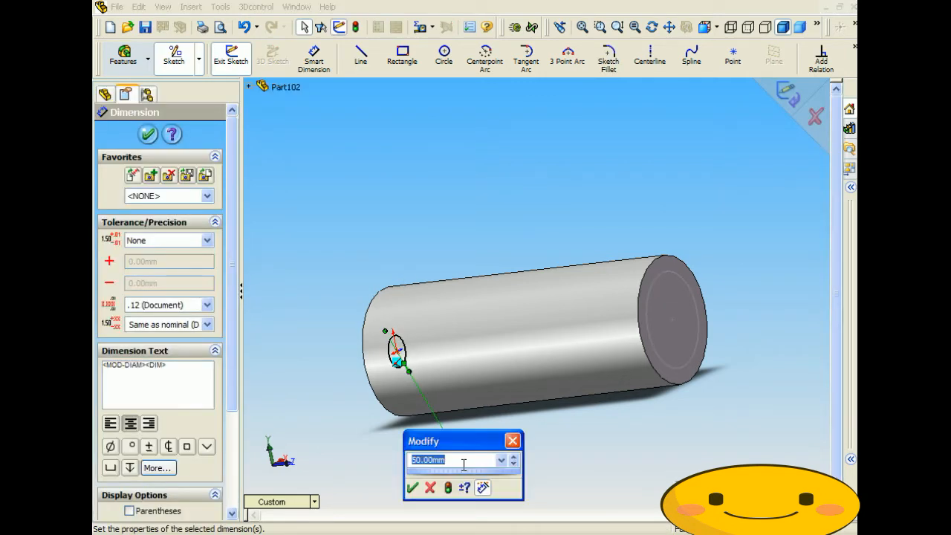
{"action": "type", "text": "150"}
{"action": "key", "text": "Return"}
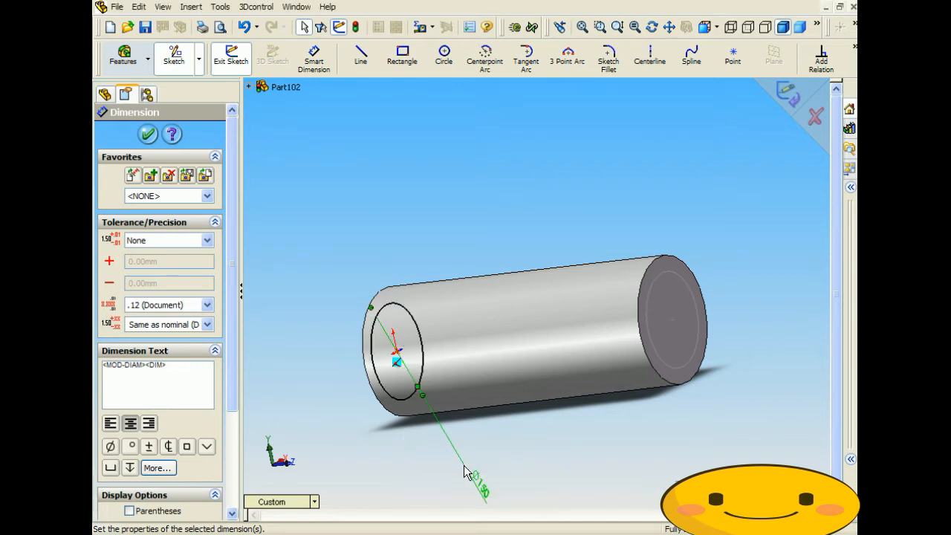
{"action": "left_click", "coordinate": [596, 222]}
Step: Edit Sketch2 under the lofted cut, set its circle diameter to 100 mm, and exit the sketch
{"action": "middle_click_drag", "start_coordinate": [498, 206], "coordinate": [464, 200]}
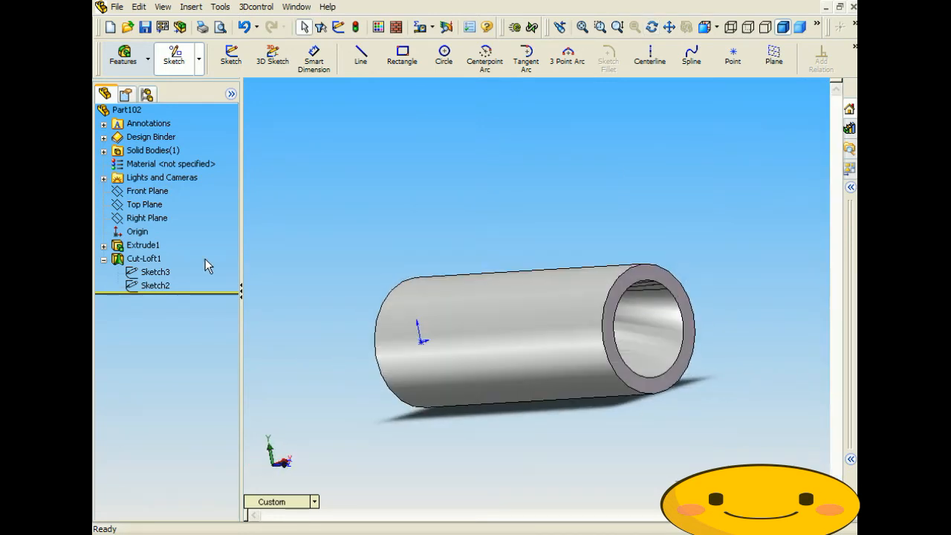
{"action": "right_click", "coordinate": [161, 286]}
{"action": "left_click", "coordinate": [178, 309]}
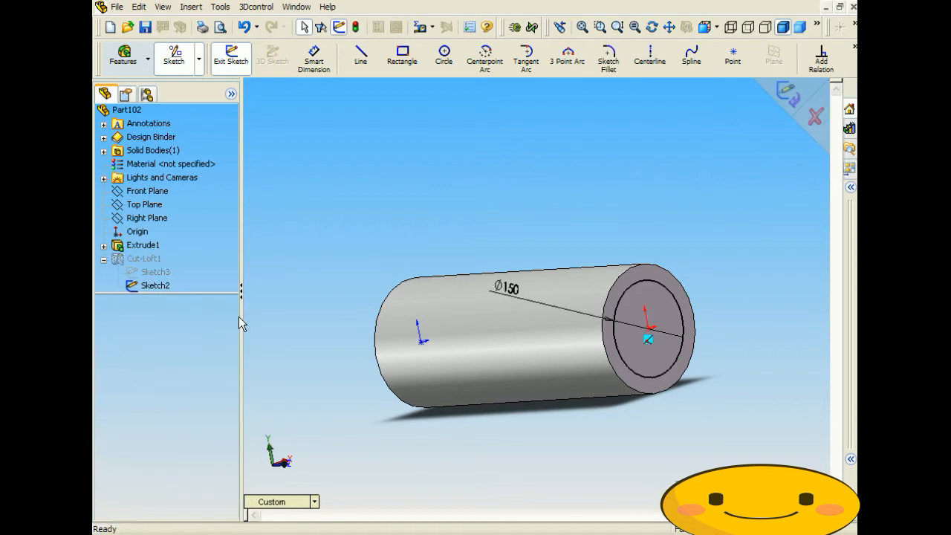
{"action": "double_click", "coordinate": [506, 287]}
{"action": "type", "text": "100"}
{"action": "key", "text": "Return"}
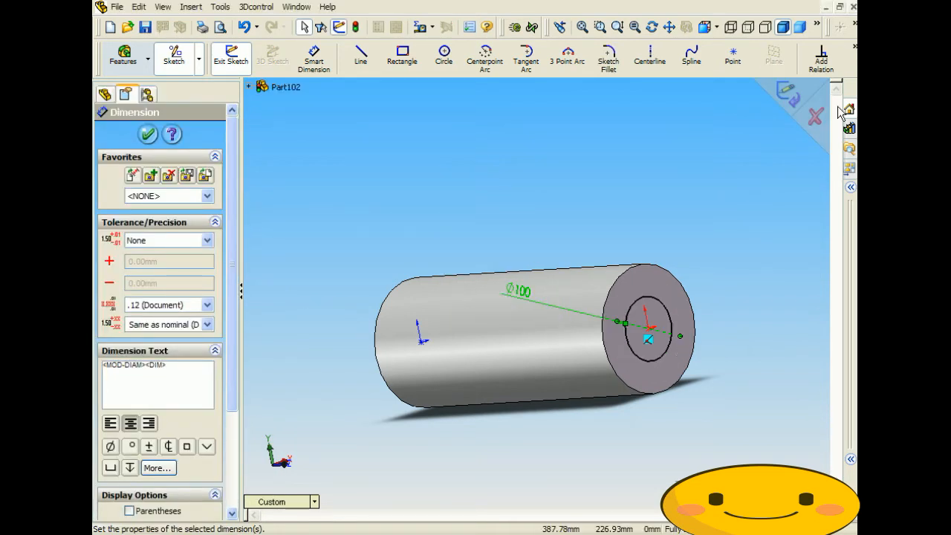
{"action": "left_click", "coordinate": [789, 104]}
{"action": "mouse_move", "coordinate": [500, 208]}
{"action": "middle_mouse_down"}
{"action": "mouse_move", "coordinate": [622, 190]}
{"action": "mouse_move", "coordinate": [604, 206]}
{"action": "mouse_move", "coordinate": [590, 192]}
{"action": "mouse_move", "coordinate": [558, 196]}
{"action": "mouse_move", "coordinate": [572, 245]}
{"action": "mouse_move", "coordinate": [556, 227]}
{"action": "mouse_move", "coordinate": [537, 228]}
{"action": "mouse_move", "coordinate": [534, 248]}
{"action": "mouse_move", "coordinate": [560, 242]}
{"action": "mouse_move", "coordinate": [435, 251]}
{"action": "middle_mouse_up"}
{"action": "middle_click_drag", "start_coordinate": [496, 269], "coordinate": [459, 275]}
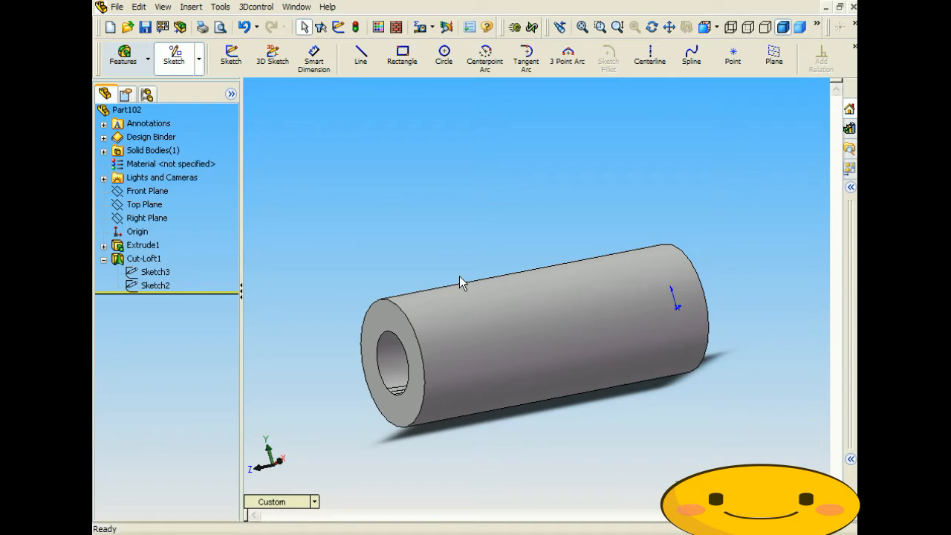
{"action": "middle_click_drag", "start_coordinate": [381, 259], "coordinate": [380, 253]}
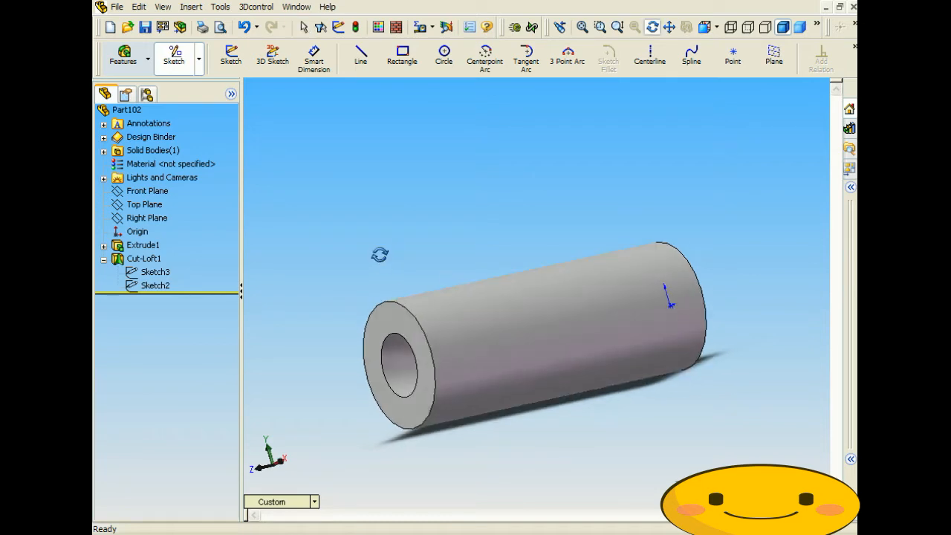
Step: Delete the lofted cut and both of its circle profile sketches, keeping only the extruded cylinder
{"action": "left_click", "coordinate": [148, 260]}
{"action": "key", "text": "Delete"}
{"action": "left_click", "coordinate": [574, 193]}
{"action": "left_click", "coordinate": [140, 259]}
{"action": "key", "text": "Delete"}
{"action": "left_click", "coordinate": [556, 191]}
{"action": "left_click", "coordinate": [138, 258]}
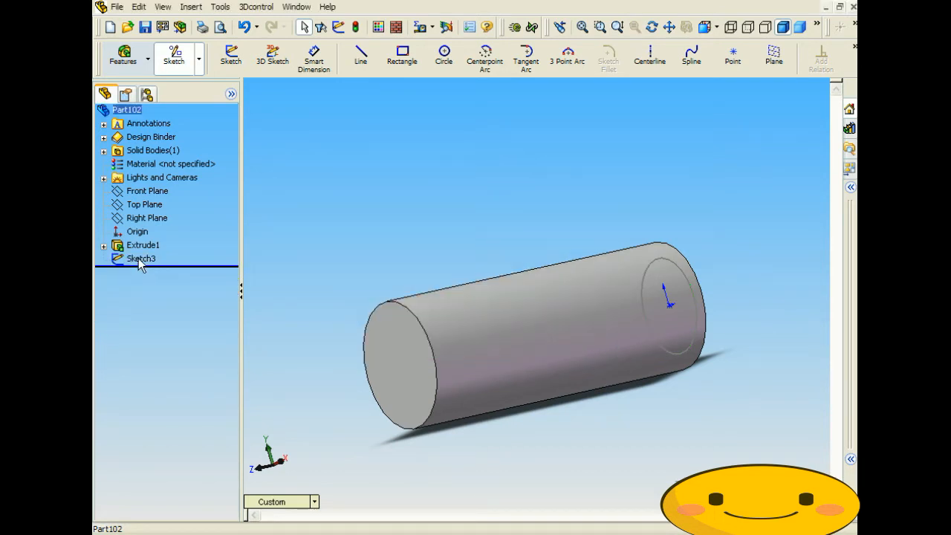
{"action": "key", "text": "Delete"}
{"action": "left_click", "coordinate": [577, 192]}
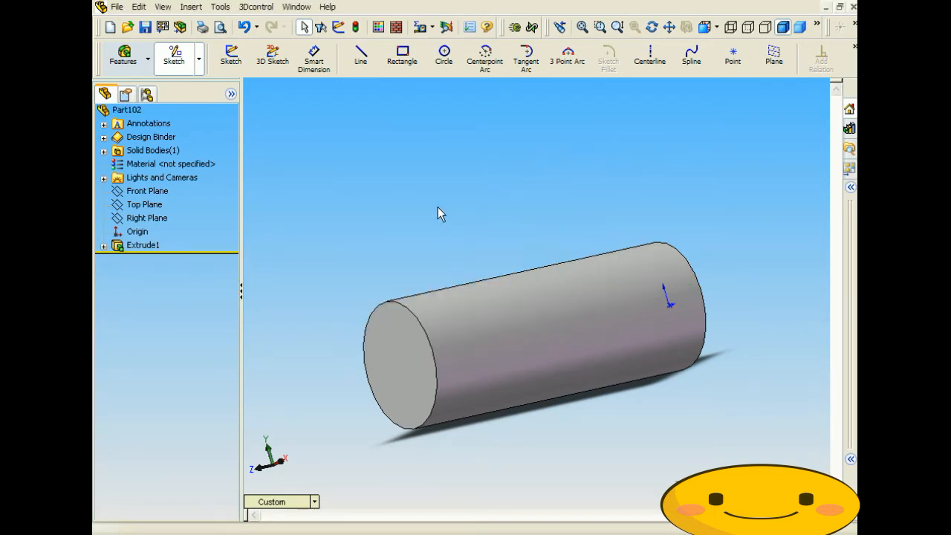
Step: Sketch a tall rectangle about 37 mm wide and 135 mm high on the cylinder's end face opposite the origin, and exit the sketch
{"action": "middle_click_drag", "start_coordinate": [455, 203], "coordinate": [509, 206]}
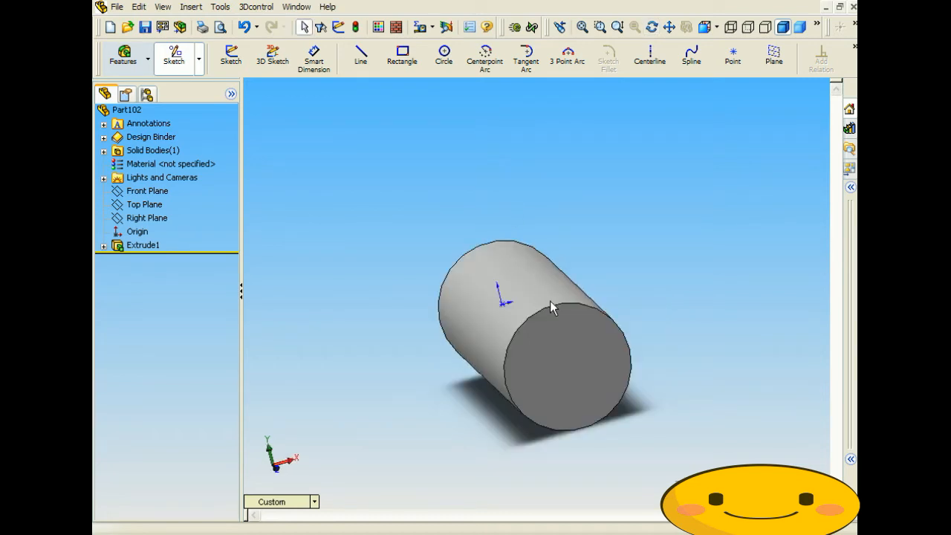
{"action": "left_click", "coordinate": [552, 380]}
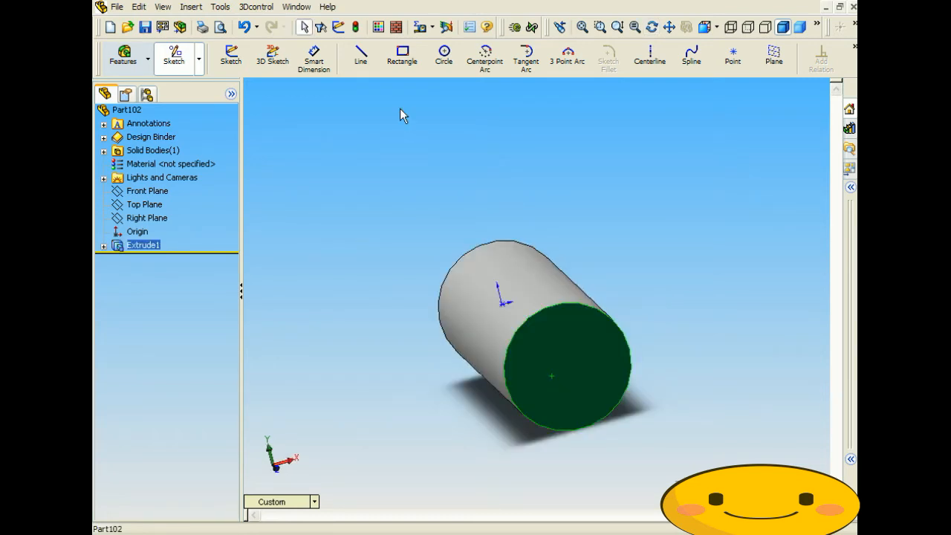
{"action": "left_click", "coordinate": [405, 59]}
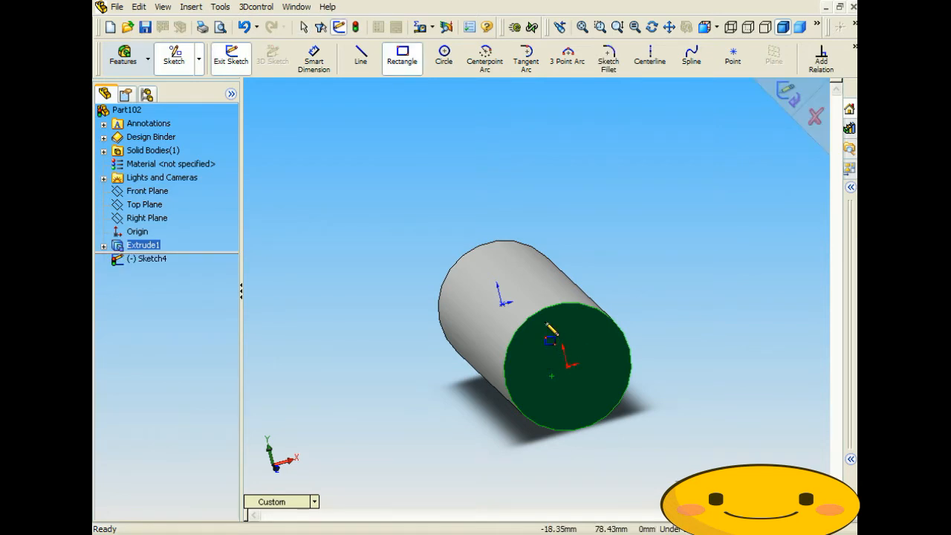
{"action": "left_click", "coordinate": [547, 320]}
{"action": "left_click", "coordinate": [589, 405]}
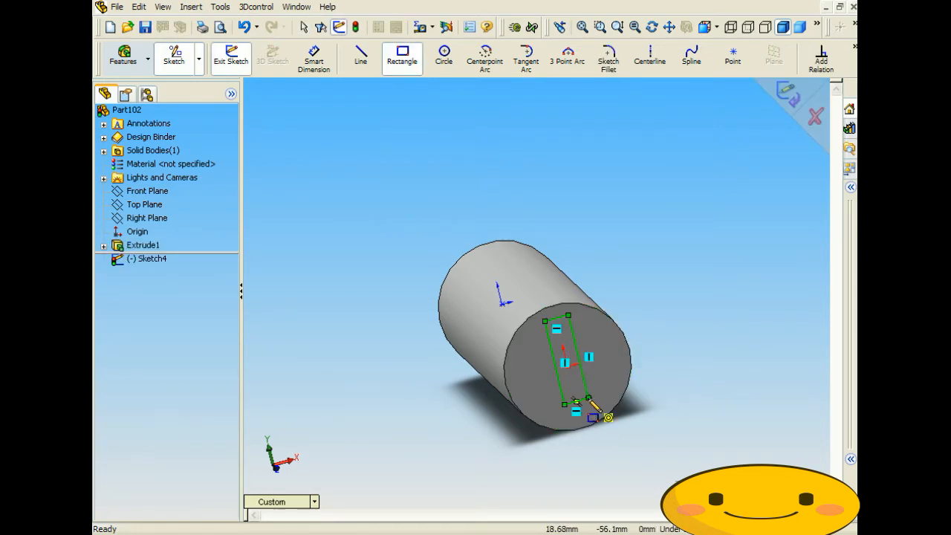
{"action": "left_click", "coordinate": [787, 93]}
Step: Sketch a nearly square rectangle around the origin on the cylinder's origin-side end face and exit the sketch
{"action": "middle_click_drag", "start_coordinate": [446, 304], "coordinate": [482, 303]}
{"action": "left_click", "coordinate": [482, 304]}
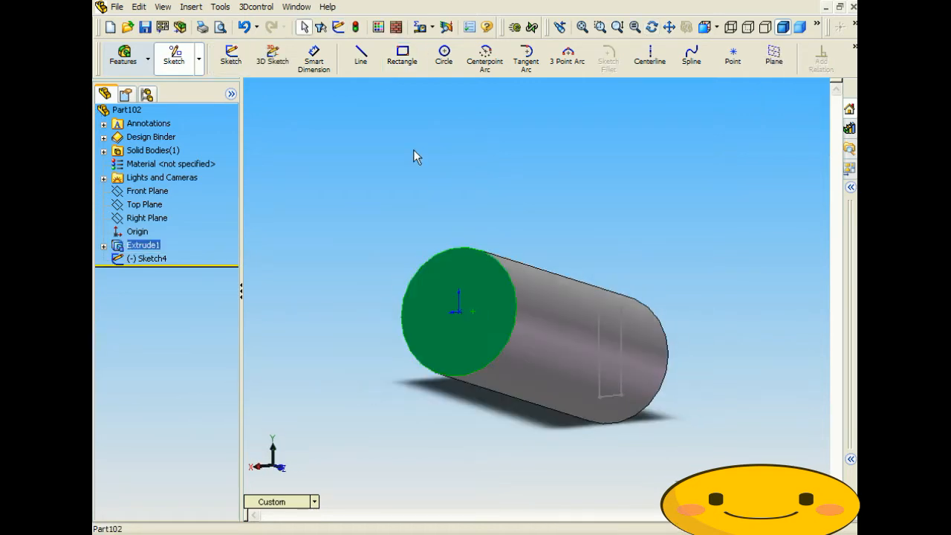
{"action": "left_click", "coordinate": [402, 58]}
{"action": "left_click", "coordinate": [434, 280]}
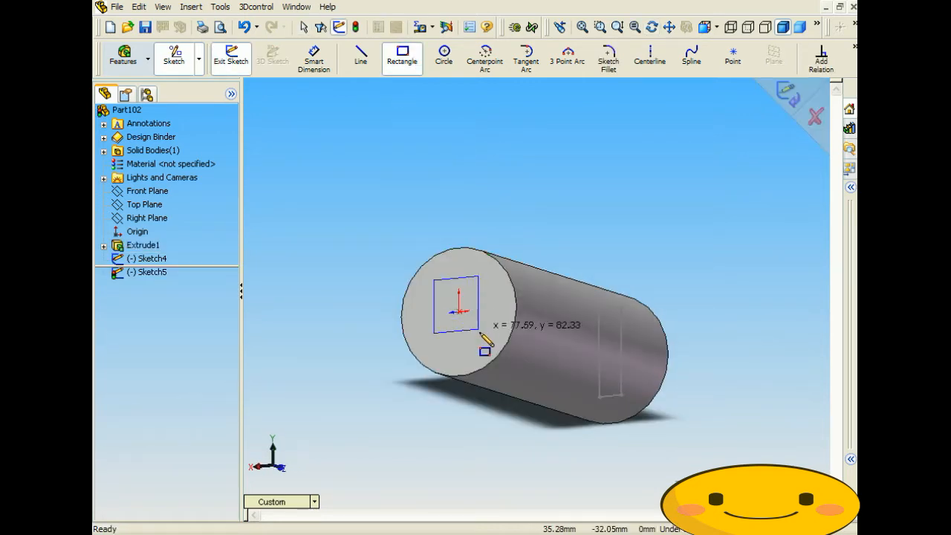
{"action": "left_click", "coordinate": [484, 335]}
{"action": "left_click", "coordinate": [783, 92]}
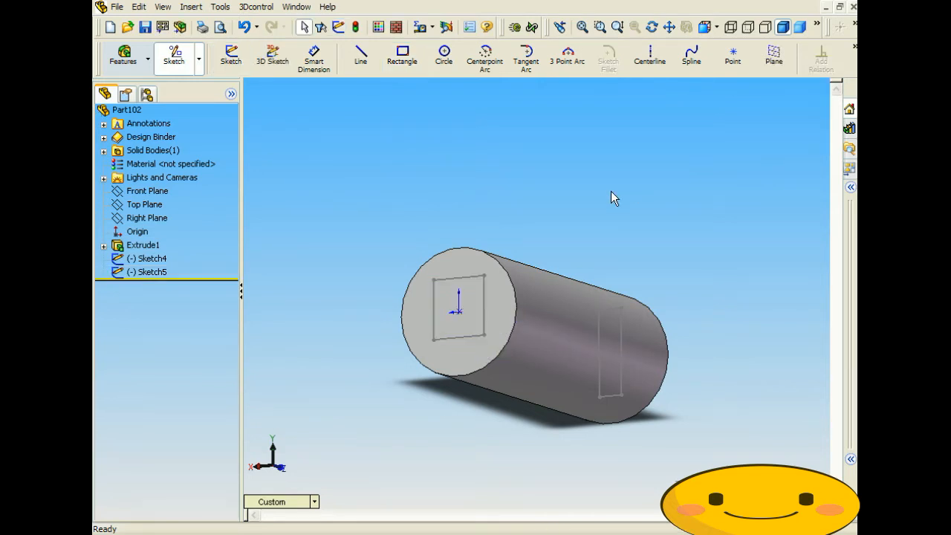
Step: Create a lofted cut through the cylinder using the nearly square Sketch5 and the tall rectangle Sketch4 as profiles
{"action": "middle_click_drag", "start_coordinate": [551, 201], "coordinate": [483, 206]}
{"action": "left_click_drag", "start_coordinate": [433, 207], "coordinate": [407, 206]}
{"action": "key", "text": "Escape"}
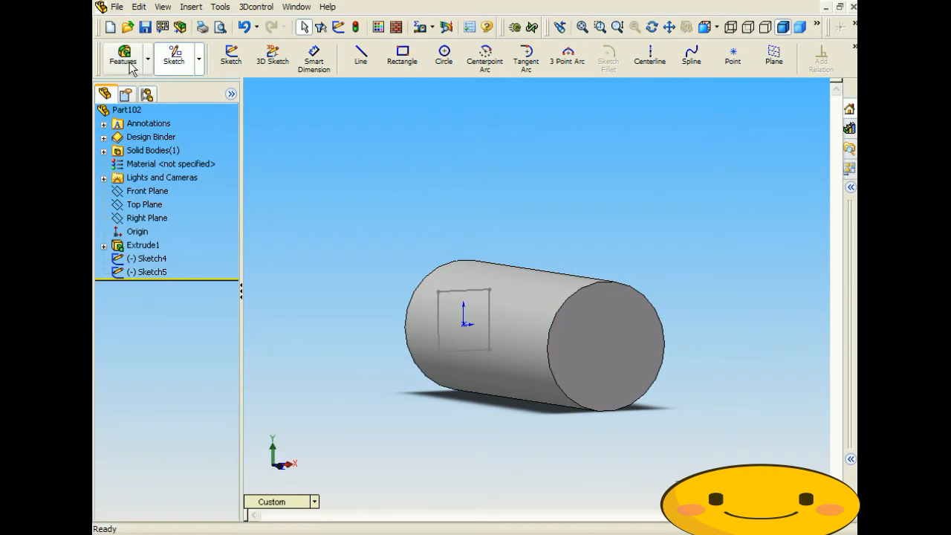
{"action": "left_click", "coordinate": [191, 6]}
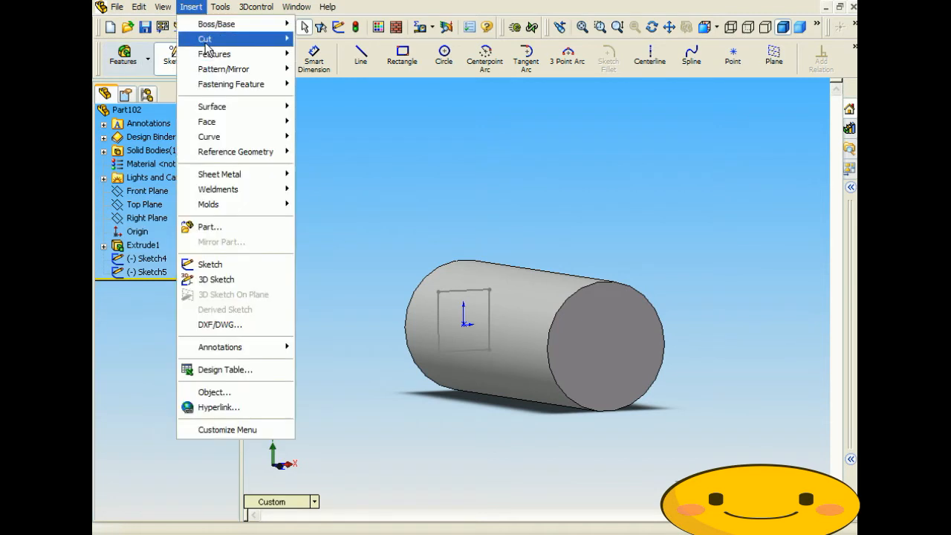
{"action": "mouse_move", "coordinate": [272, 38]}
{"action": "left_click", "coordinate": [331, 88]}
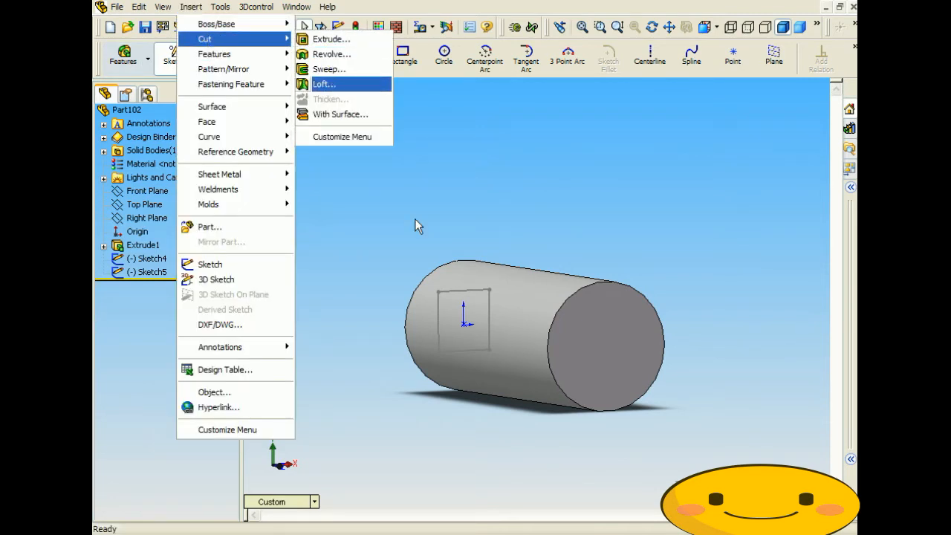
{"action": "left_click", "coordinate": [598, 296]}
{"action": "mouse_move", "coordinate": [366, 304]}
{"action": "middle_mouse_down"}
{"action": "mouse_move", "coordinate": [512, 305]}
{"action": "mouse_move", "coordinate": [445, 304]}
{"action": "middle_mouse_up"}
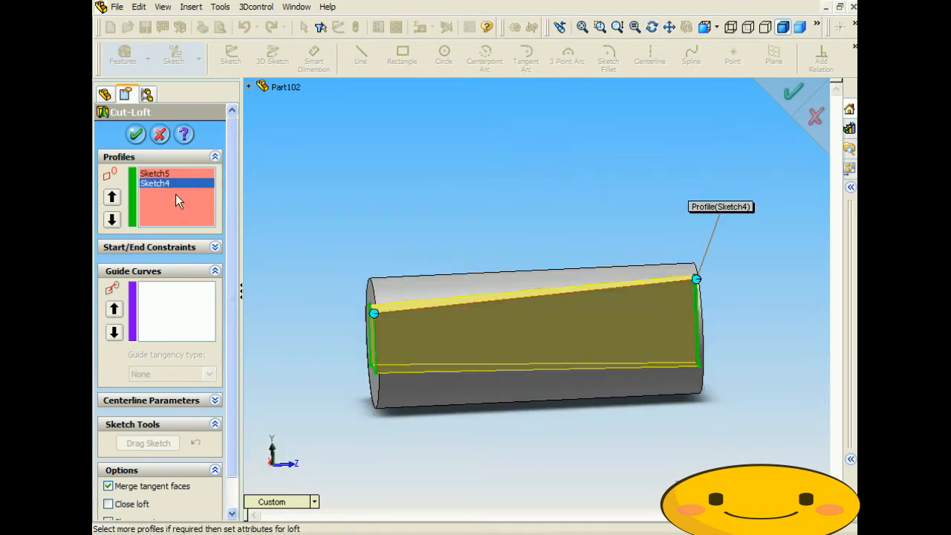
{"action": "left_click", "coordinate": [136, 134]}
Step: Examine the rectangular lofted cut's openings on both end faces of the cylinder
{"action": "middle_click_drag", "start_coordinate": [423, 208], "coordinate": [458, 215]}
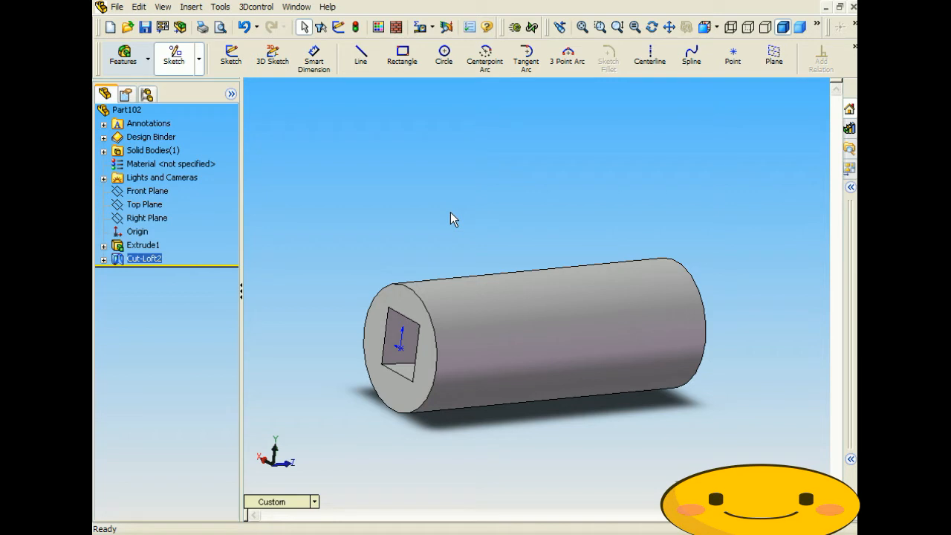
{"action": "middle_click_drag", "start_coordinate": [426, 294], "coordinate": [447, 299]}
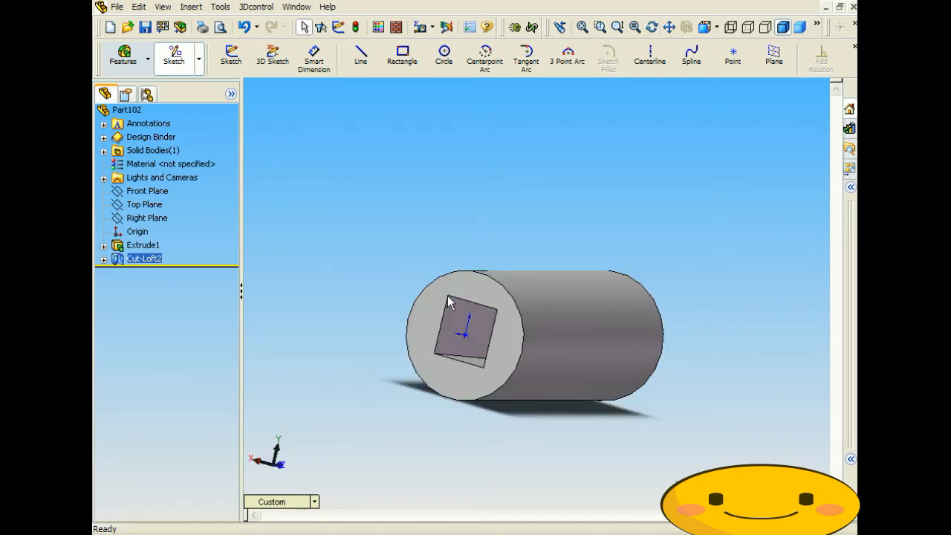
{"action": "middle_click_drag", "start_coordinate": [510, 323], "coordinate": [352, 316]}
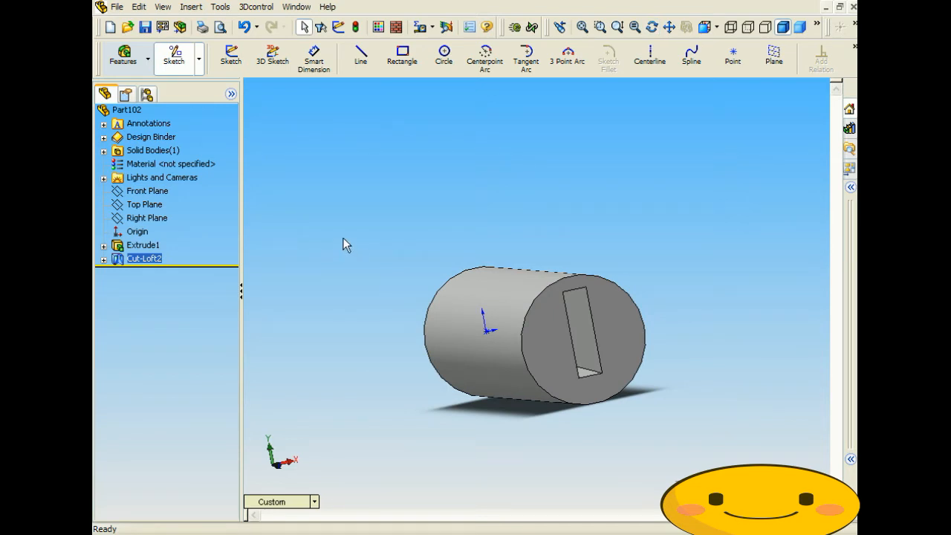
{"action": "middle_click_drag", "start_coordinate": [337, 232], "coordinate": [473, 236]}
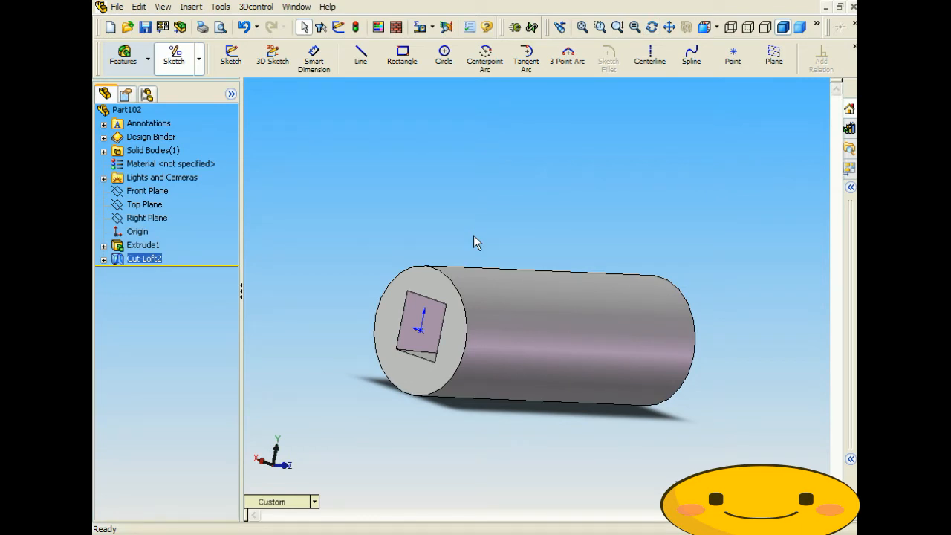
{"action": "middle_click_drag", "start_coordinate": [644, 298], "coordinate": [634, 296]}
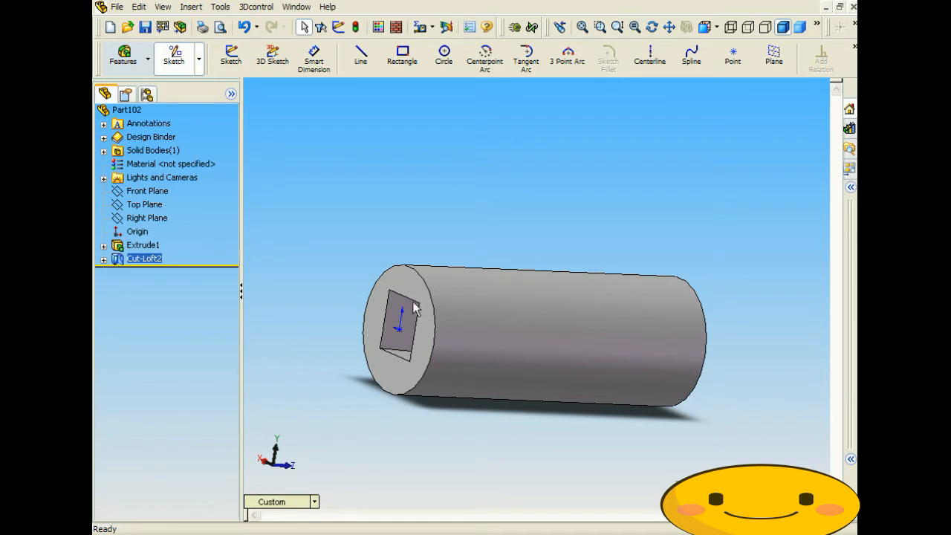
{"action": "middle_click_drag", "start_coordinate": [525, 290], "coordinate": [361, 280]}
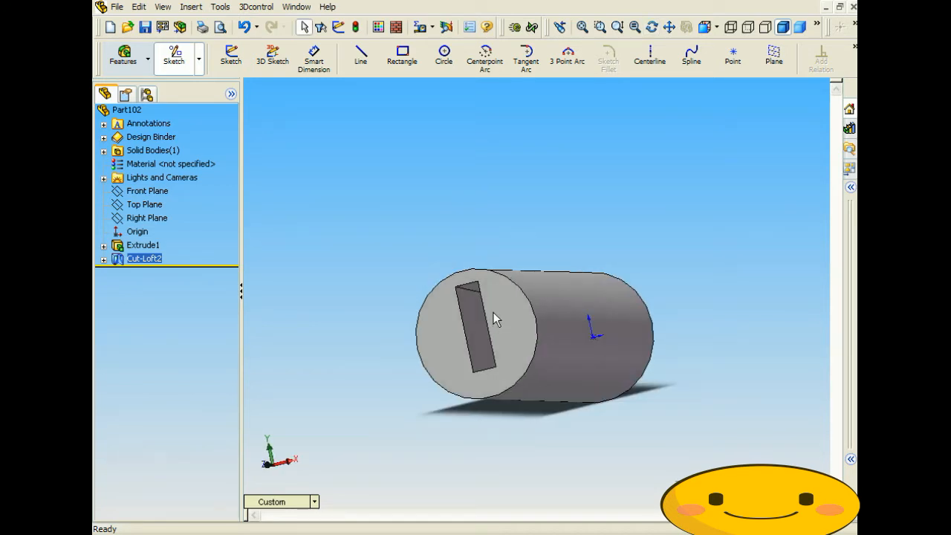
{"action": "middle_click_drag", "start_coordinate": [437, 319], "coordinate": [457, 305]}
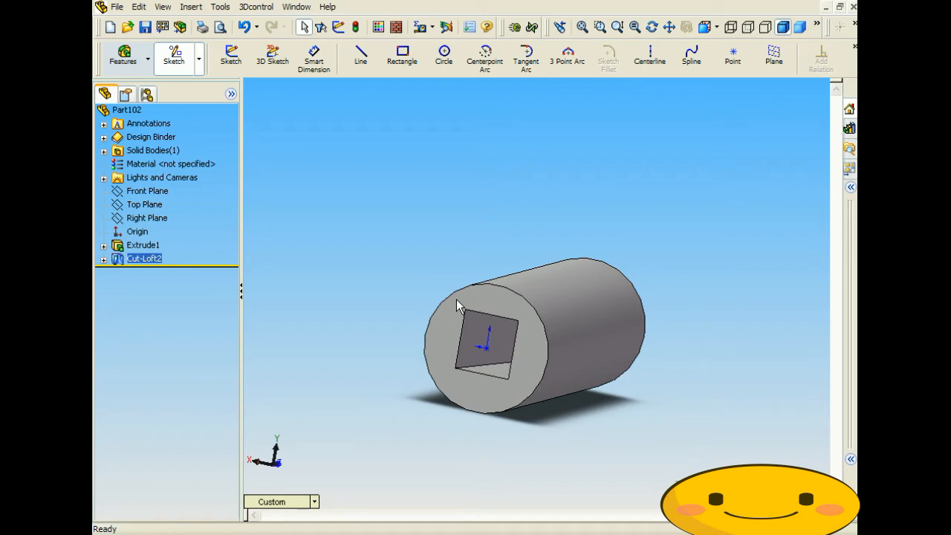
{"action": "middle_click_drag", "start_coordinate": [519, 285], "coordinate": [537, 291]}
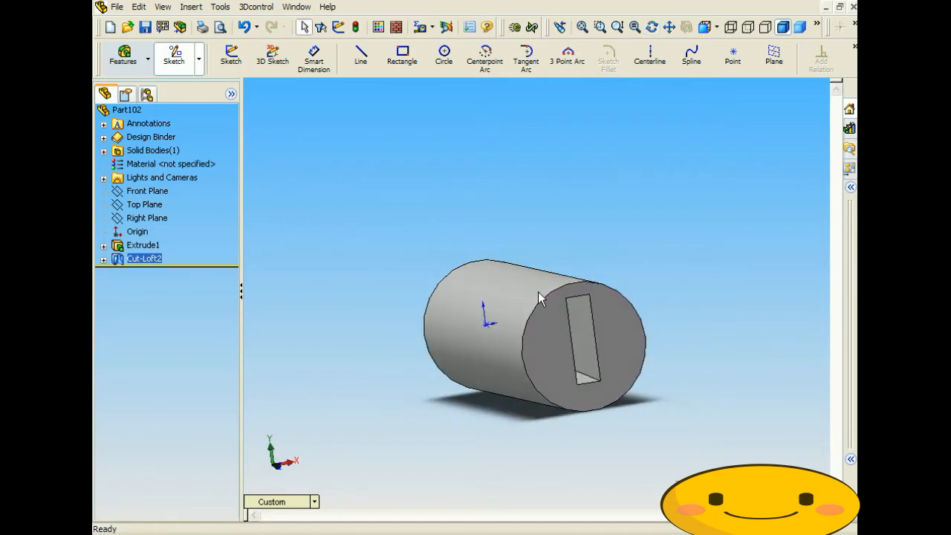
{"action": "middle_click", "coordinate": [558, 329]}
{"action": "middle_click_drag", "start_coordinate": [423, 311], "coordinate": [516, 308]}
{"action": "left_click", "coordinate": [519, 195]}
{"action": "middle_click_drag", "start_coordinate": [520, 196], "coordinate": [519, 213]}
{"action": "mouse_move", "coordinate": [531, 315]}
{"action": "middle_mouse_down"}
{"action": "mouse_move", "coordinate": [527, 260]}
{"action": "mouse_move", "coordinate": [520, 292]}
{"action": "mouse_move", "coordinate": [492, 299]}
{"action": "middle_mouse_up"}
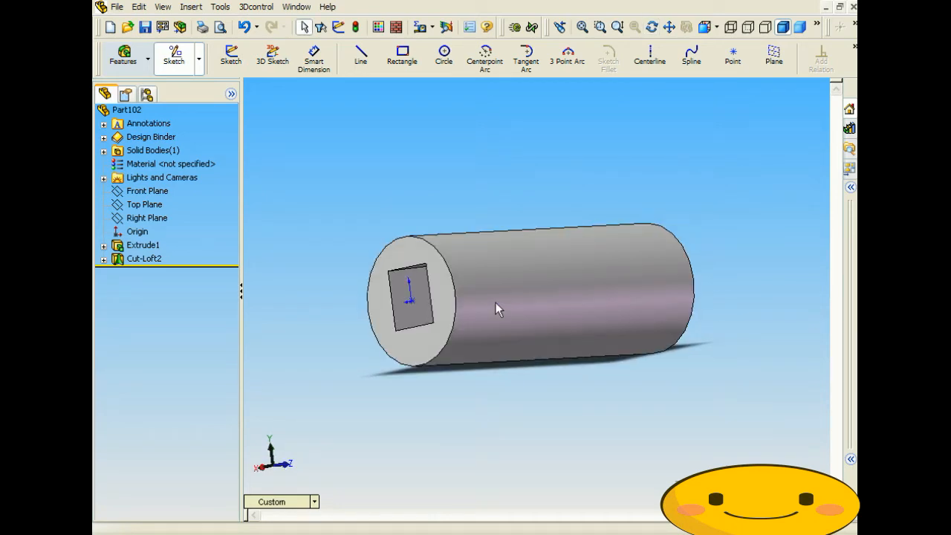
{"action": "middle_click_drag", "start_coordinate": [395, 143], "coordinate": [439, 196]}
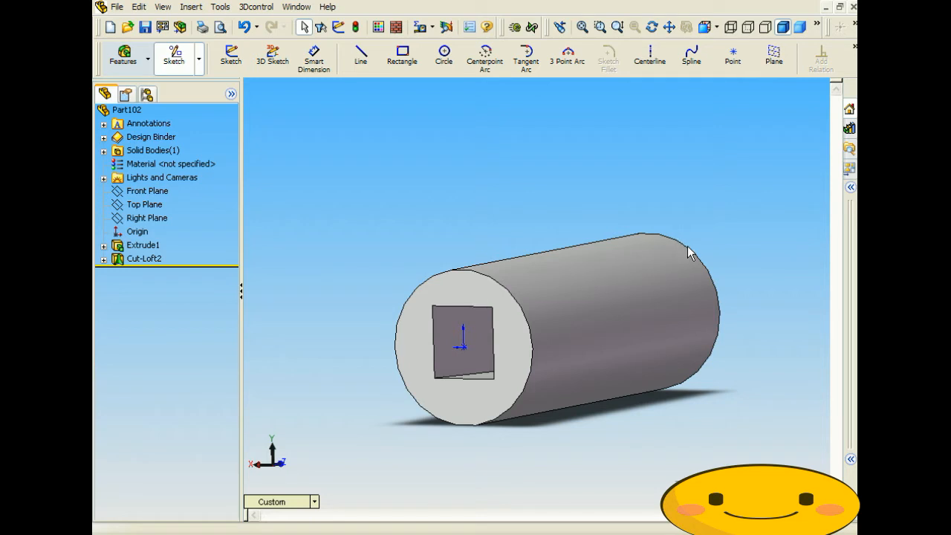
{"action": "middle_click_drag", "start_coordinate": [385, 197], "coordinate": [526, 211]}
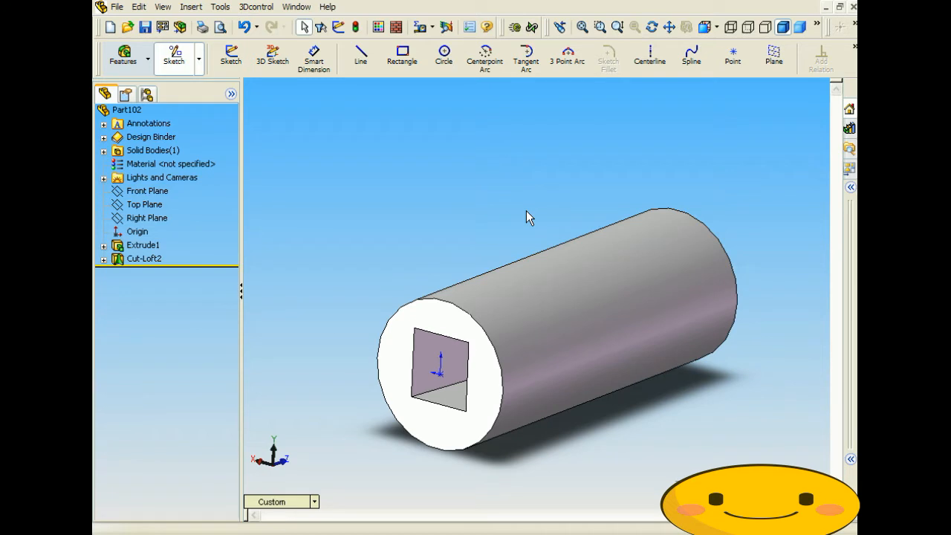
Step: Close the cylinder part and create a new part document
{"action": "key", "text": "ctrl+w"}
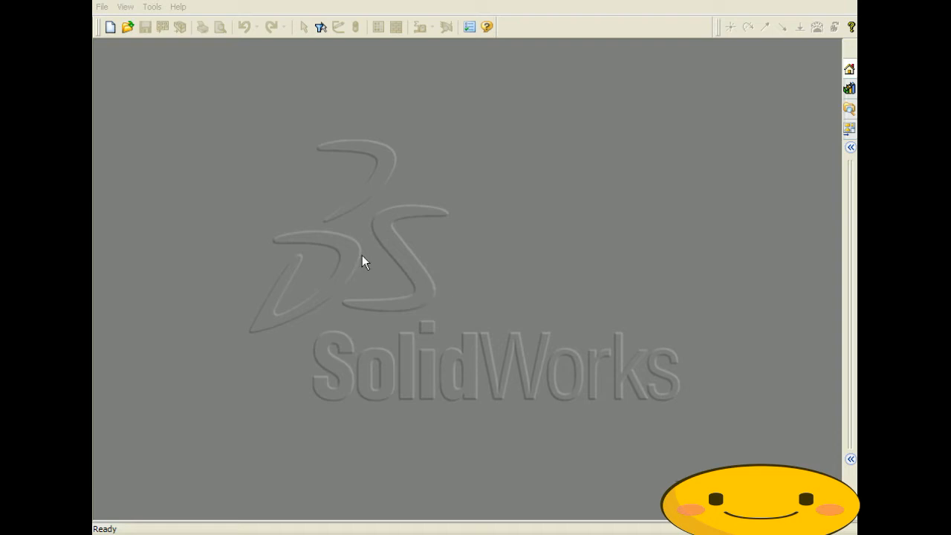
{"action": "left_click", "coordinate": [101, 7]}
{"action": "left_click", "coordinate": [116, 23]}
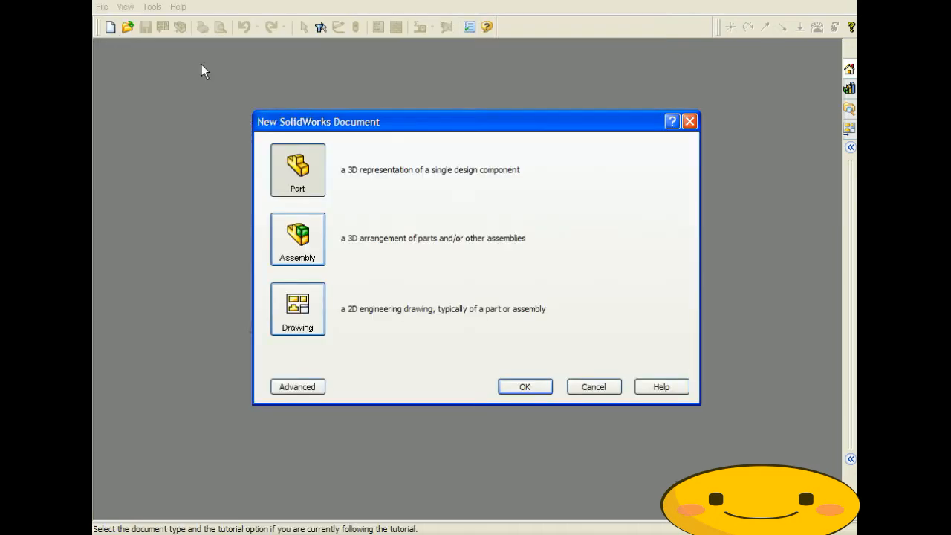
{"action": "left_click", "coordinate": [315, 176]}
{"action": "left_click", "coordinate": [518, 386]}
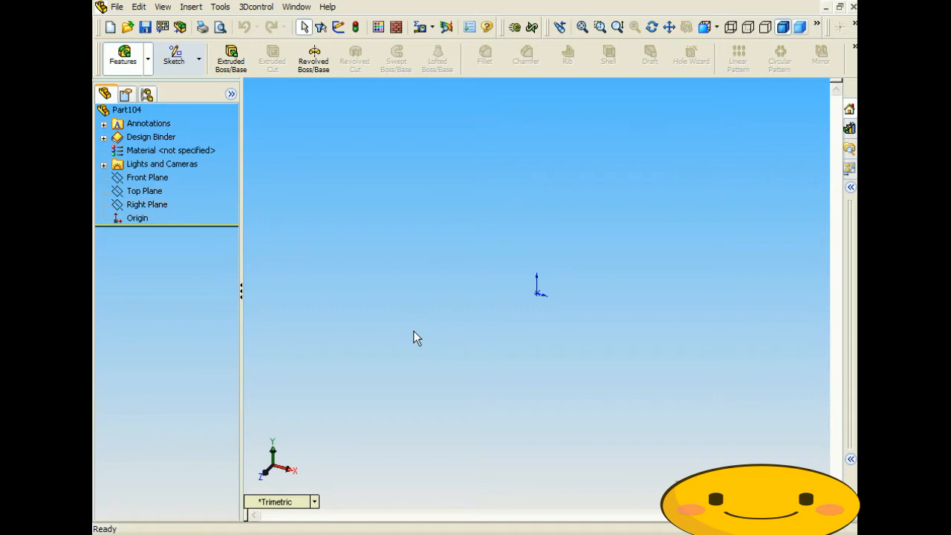
Step: Sketch a long, low rectangle about 100 mm by 20 mm on the Front Plane with its lower corner on the origin
{"action": "left_click", "coordinate": [178, 59]}
{"action": "left_click", "coordinate": [401, 59]}
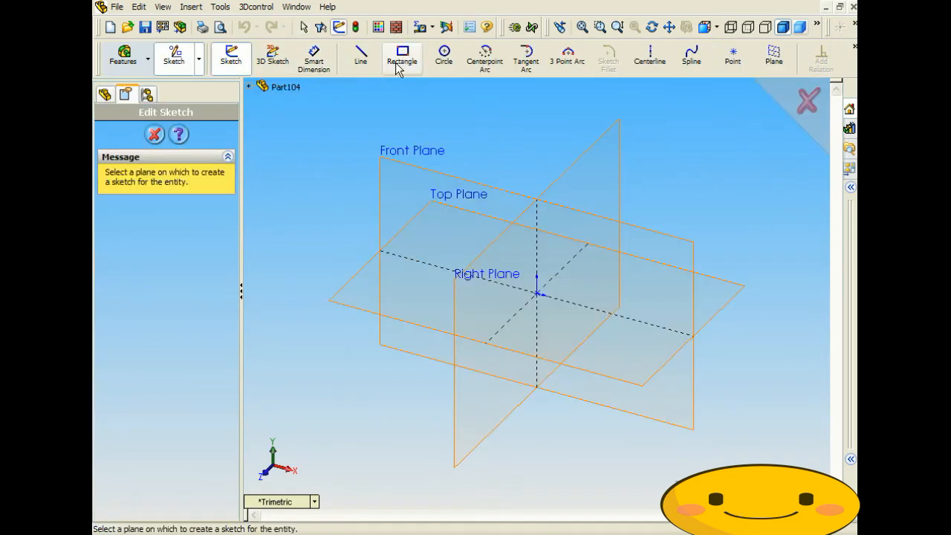
{"action": "left_click", "coordinate": [407, 165]}
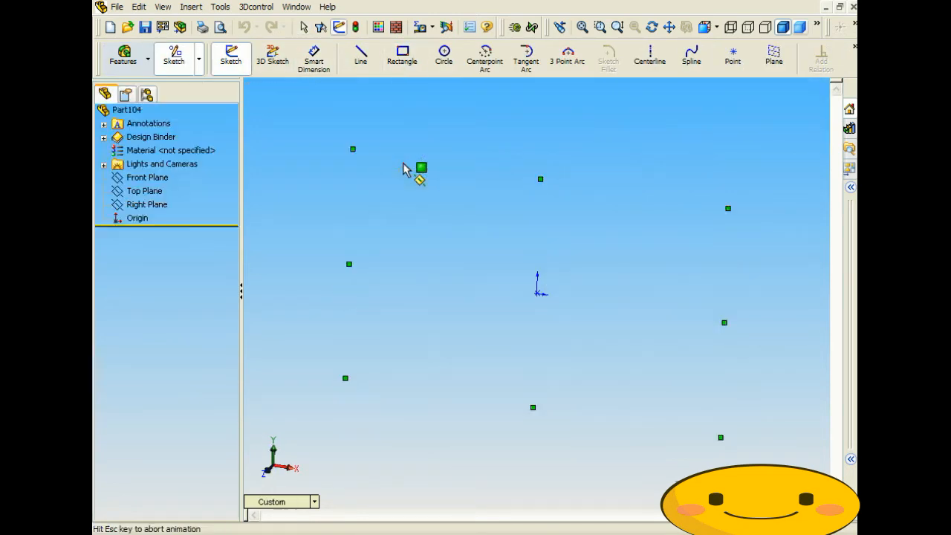
{"action": "left_click", "coordinate": [537, 293]}
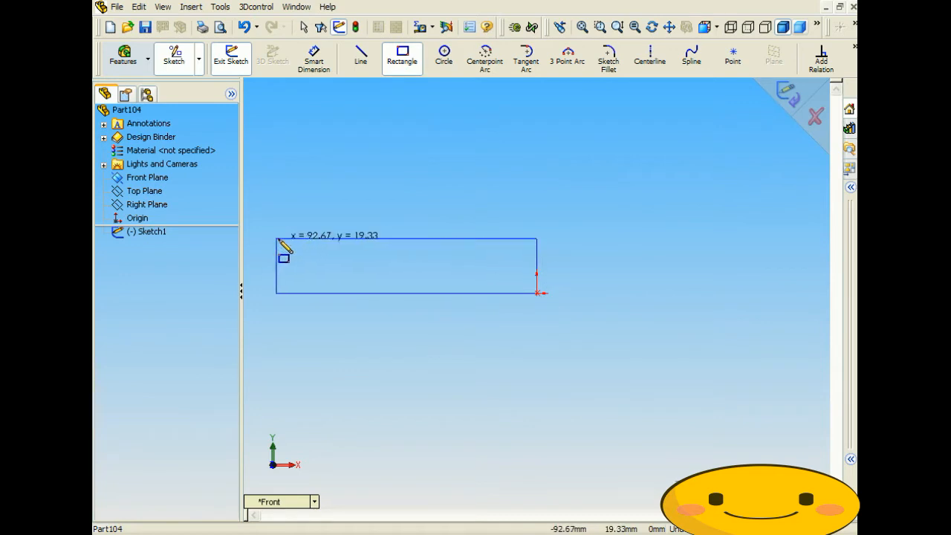
{"action": "left_click", "coordinate": [252, 236]}
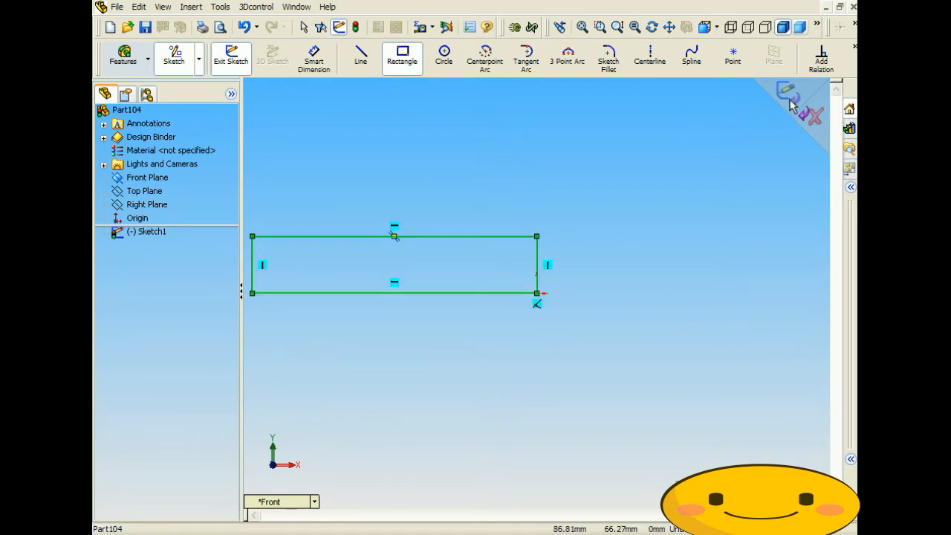
Step: Extrude the rectangle sketch 250 mm blind into a solid block
{"action": "left_click", "coordinate": [109, 61]}
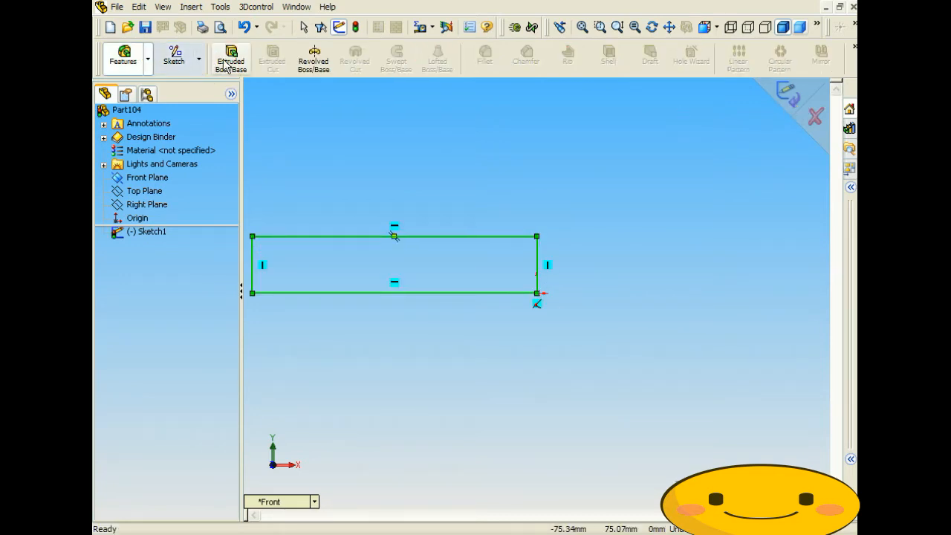
{"action": "left_click", "coordinate": [230, 58]}
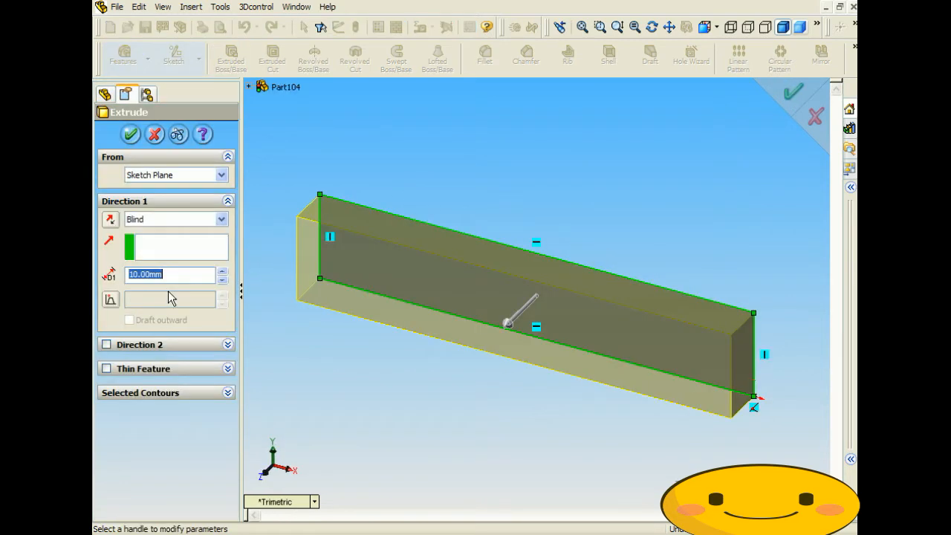
{"action": "type", "text": "250"}
{"action": "key", "text": "Return"}
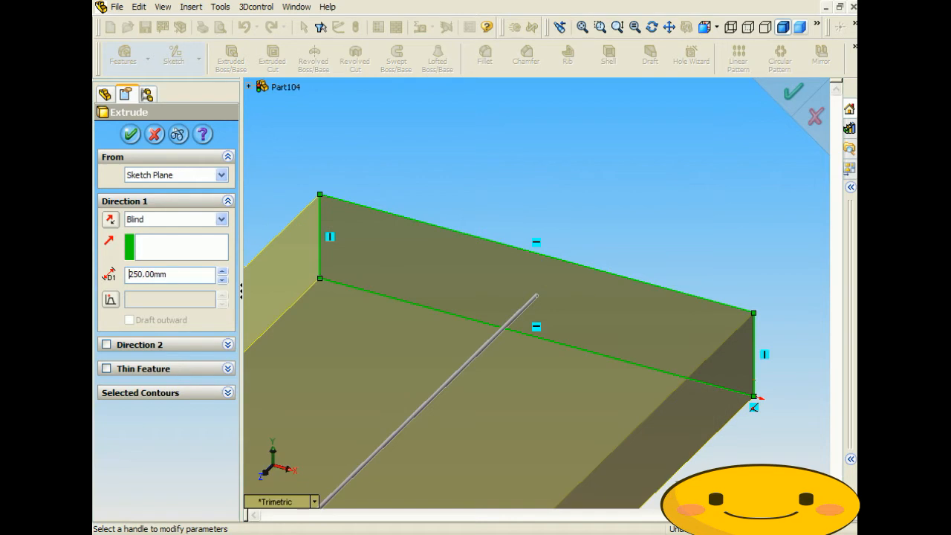
{"action": "left_click", "coordinate": [131, 134]}
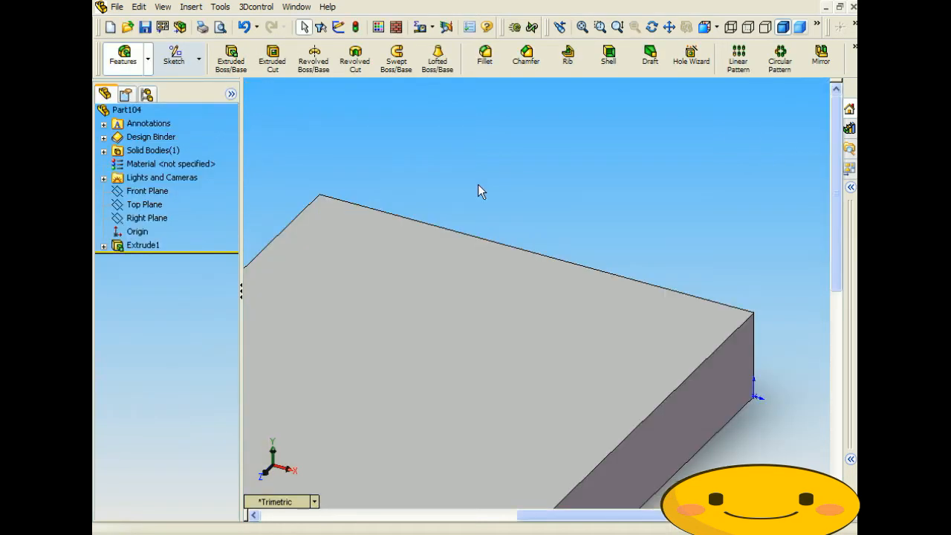
Step: Examine the two opposite end faces of the long block
{"action": "scroll", "coordinate": [477, 184], "scroll_direction": "up", "scroll_amount": 6}
{"action": "middle_click_drag", "start_coordinate": [432, 365], "coordinate": [405, 367]}
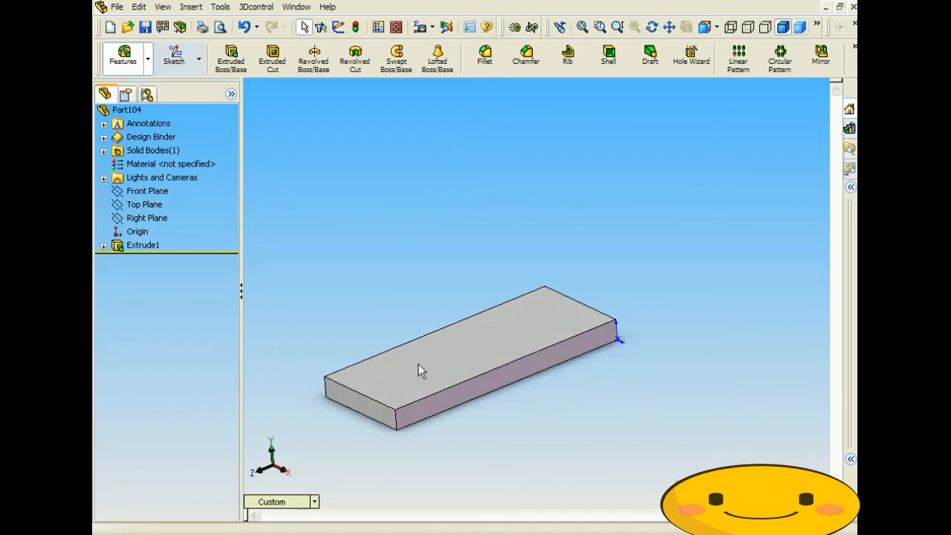
{"action": "left_click", "coordinate": [365, 410]}
{"action": "middle_click_drag", "start_coordinate": [602, 312], "coordinate": [574, 340]}
{"action": "left_click", "coordinate": [590, 328]}
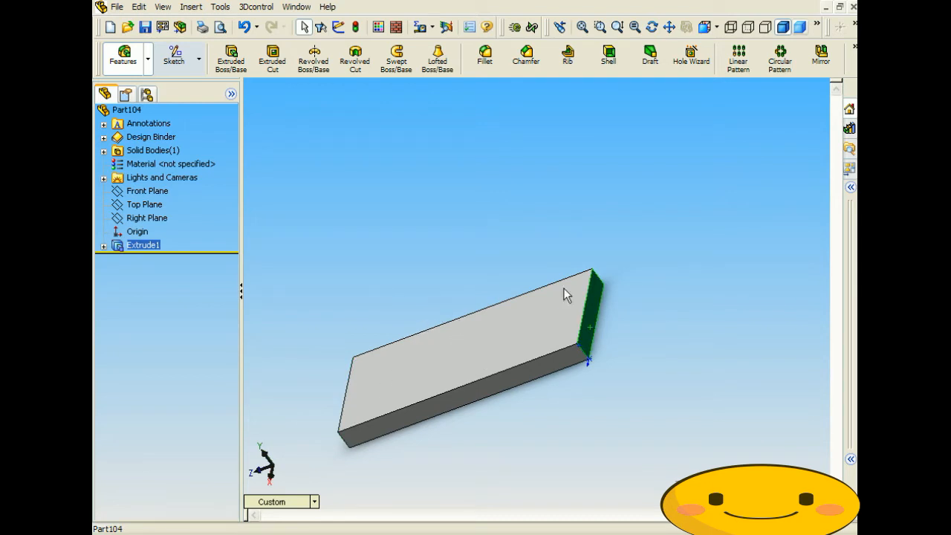
{"action": "left_click", "coordinate": [506, 254]}
{"action": "middle_click_drag", "start_coordinate": [424, 331], "coordinate": [505, 301]}
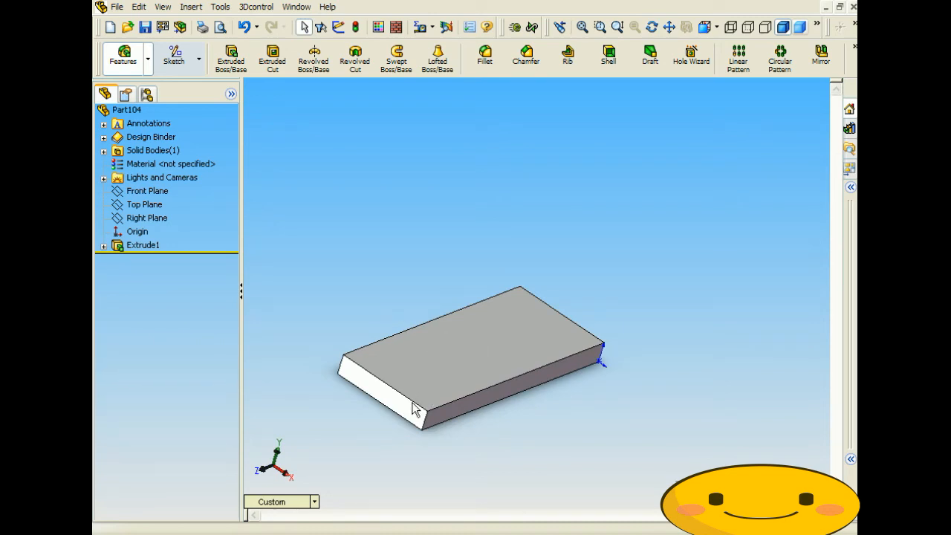
Step: Create a reference plane inside the block, offset 50 mm in the reversed direction from the end face away from the origin
{"action": "left_click", "coordinate": [358, 369]}
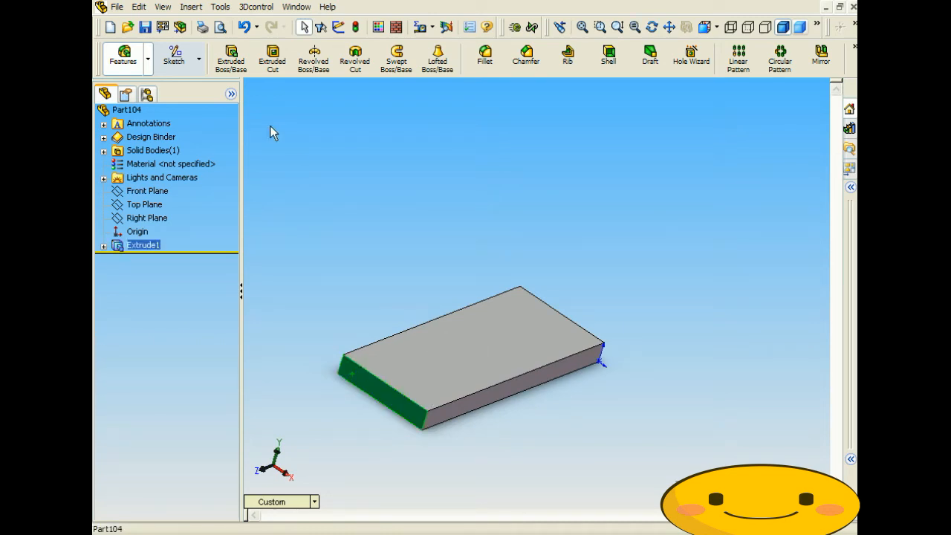
{"action": "left_click", "coordinate": [190, 6]}
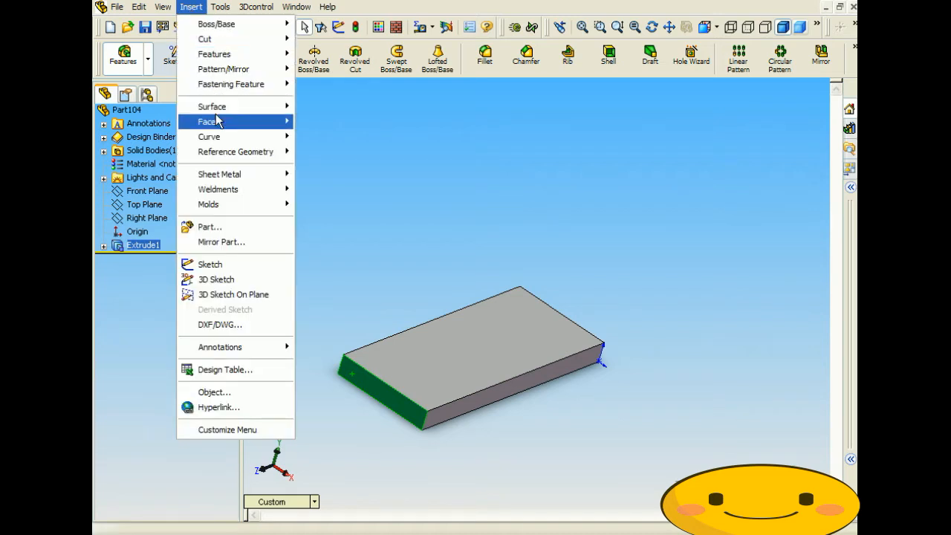
{"action": "mouse_move", "coordinate": [230, 151]}
{"action": "left_click", "coordinate": [316, 152]}
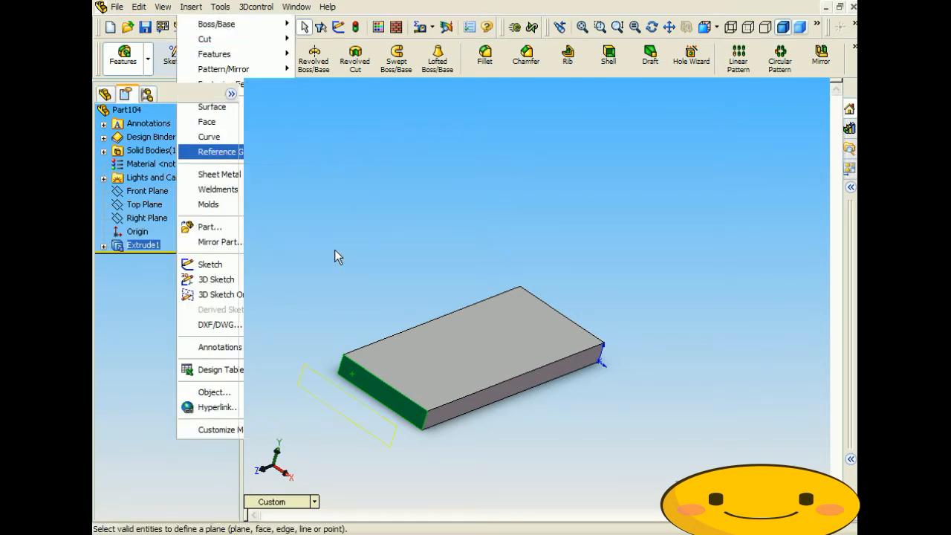
{"action": "middle_click_drag", "start_coordinate": [345, 328], "coordinate": [329, 339]}
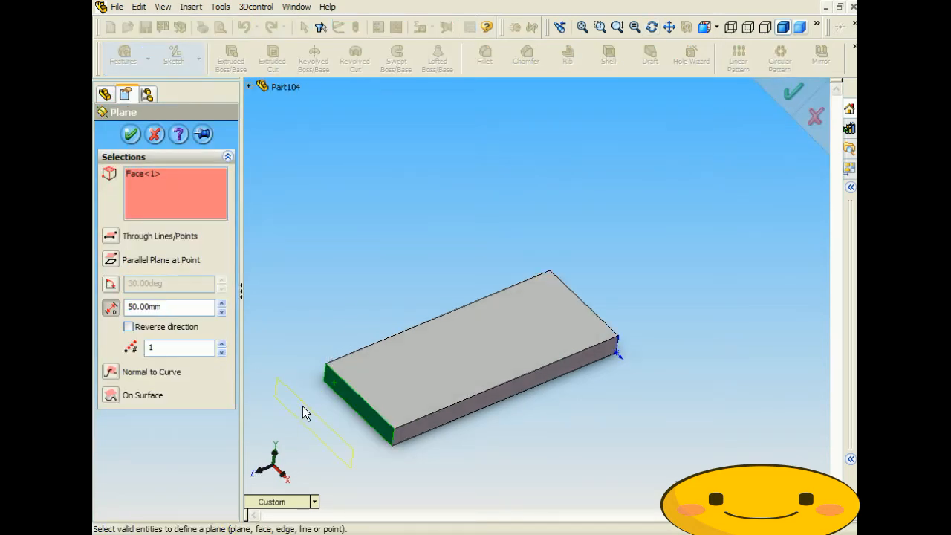
{"action": "scroll", "coordinate": [302, 413], "scroll_direction": "down", "scroll_amount": 3}
{"action": "left_click", "coordinate": [129, 327]}
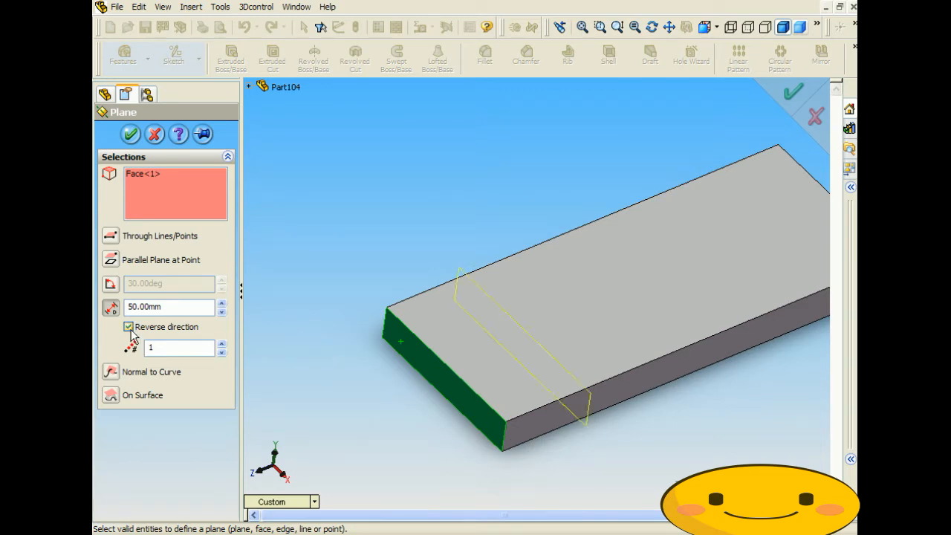
{"action": "middle_click_drag", "start_coordinate": [420, 315], "coordinate": [752, 238]}
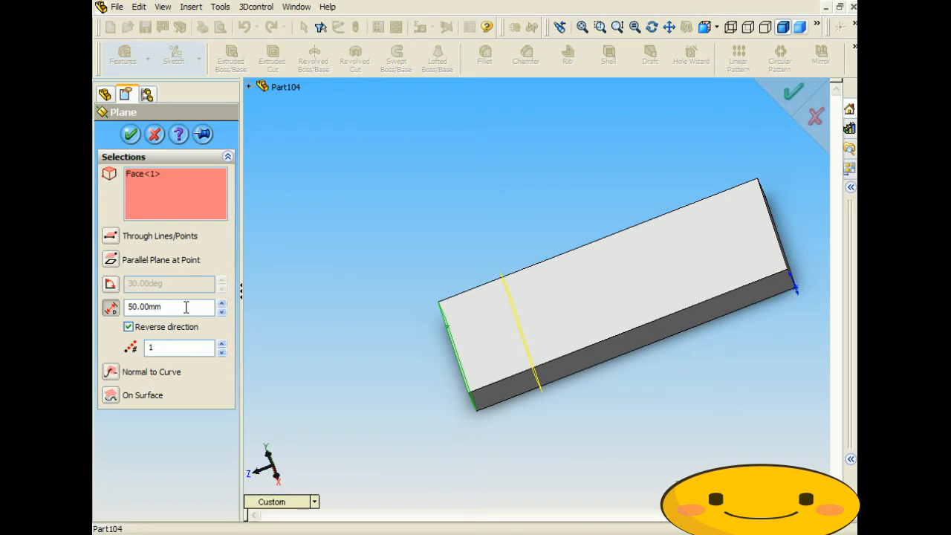
{"action": "left_click", "coordinate": [130, 135]}
Step: Create a second reference plane inside the block, offset 50 mm in the reversed direction from the origin-side end face
{"action": "middle_click_drag", "start_coordinate": [651, 183], "coordinate": [722, 208]}
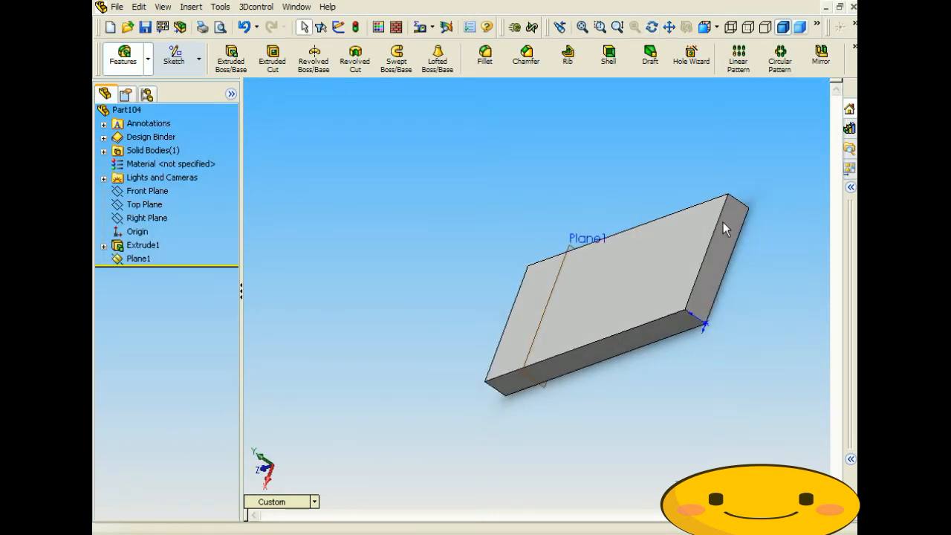
{"action": "left_click", "coordinate": [724, 226]}
{"action": "left_click", "coordinate": [191, 7]}
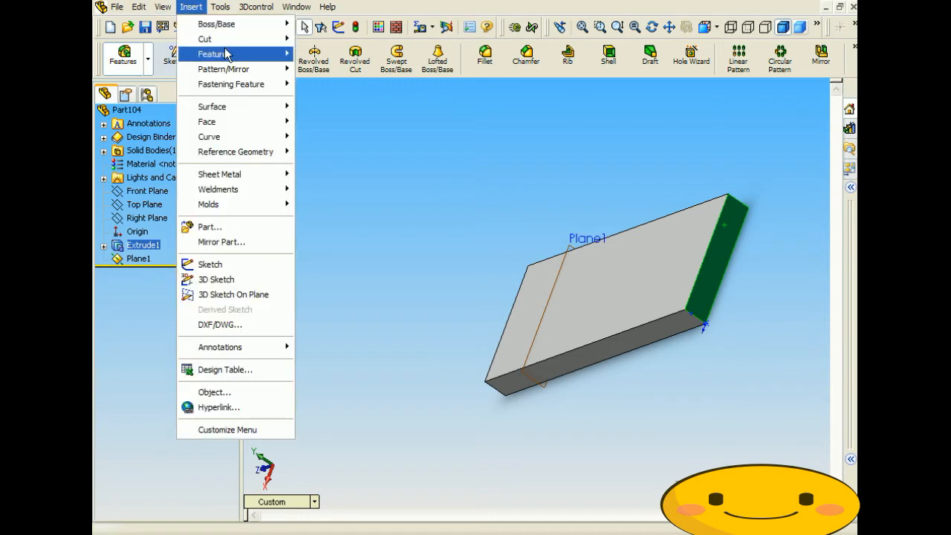
{"action": "mouse_move", "coordinate": [271, 152]}
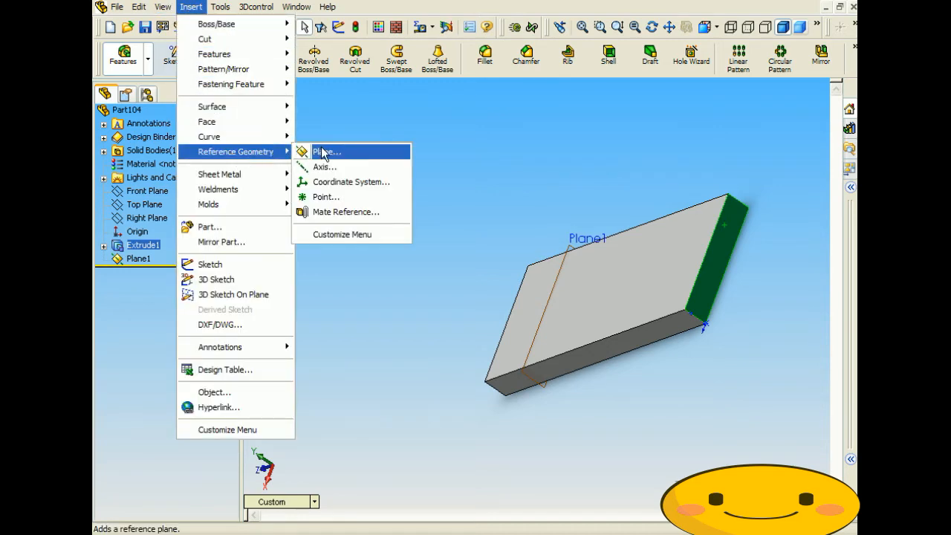
{"action": "left_click", "coordinate": [322, 152]}
{"action": "left_click", "coordinate": [129, 326]}
{"action": "middle_click_drag", "start_coordinate": [373, 253], "coordinate": [500, 199]}
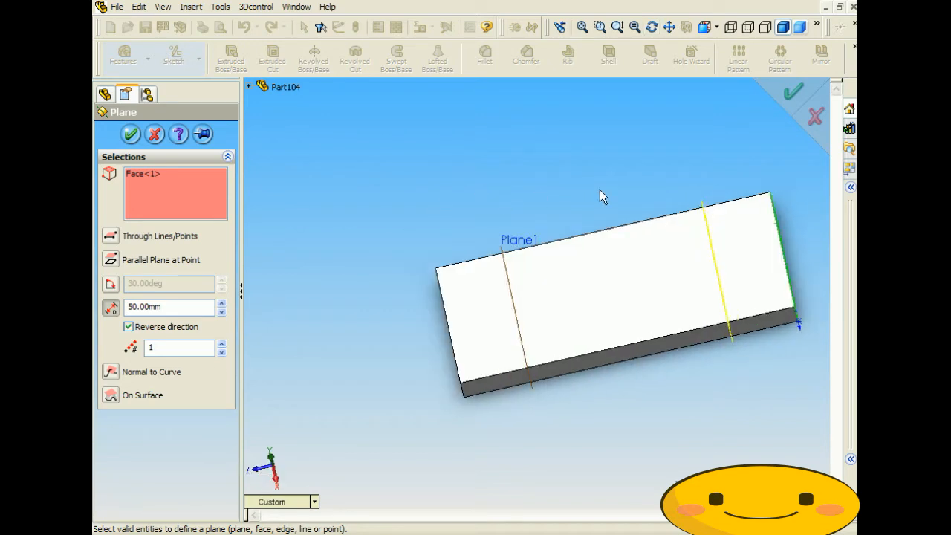
{"action": "left_click", "coordinate": [131, 133]}
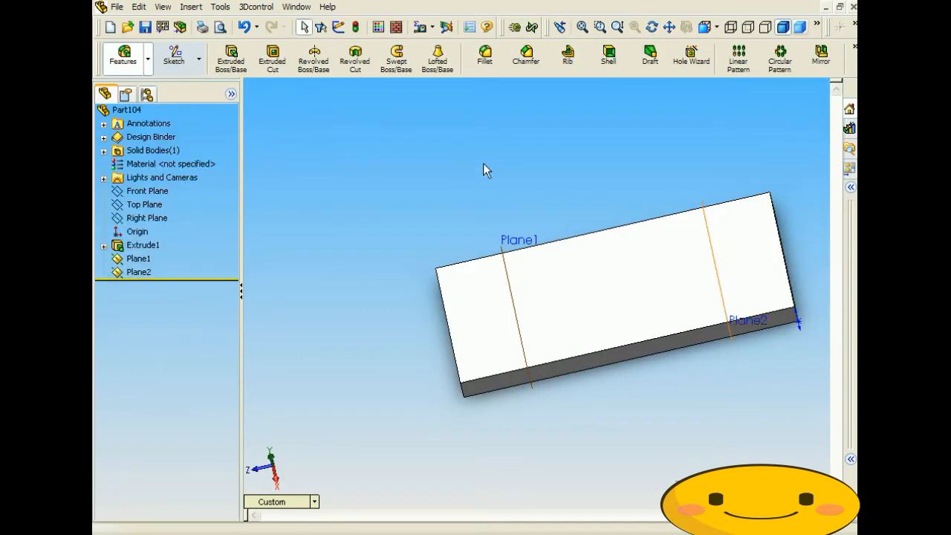
Step: Create a third reference plane offset 75 mm from Plane1 in the reversed direction, midway between Plane1 and Plane2
{"action": "middle_click_drag", "start_coordinate": [483, 187], "coordinate": [535, 170]}
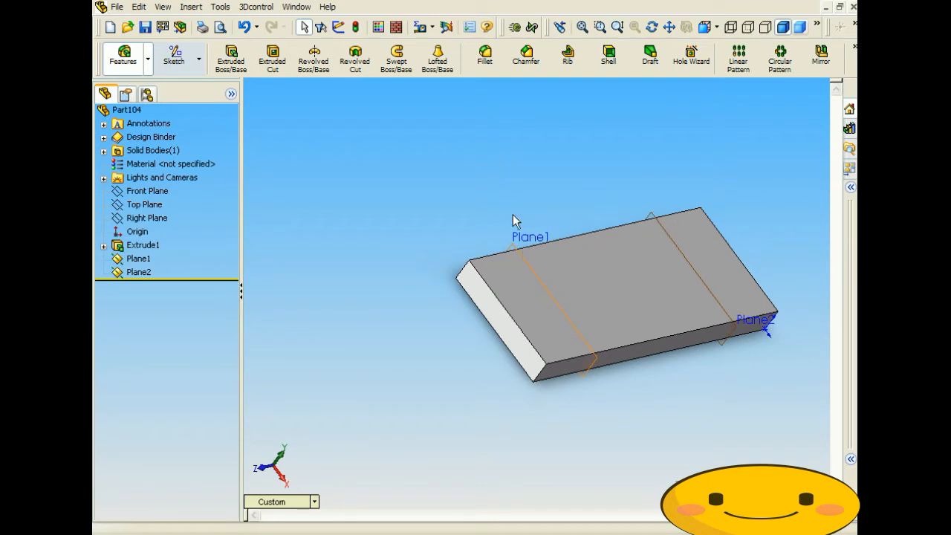
{"action": "left_click", "coordinate": [514, 244]}
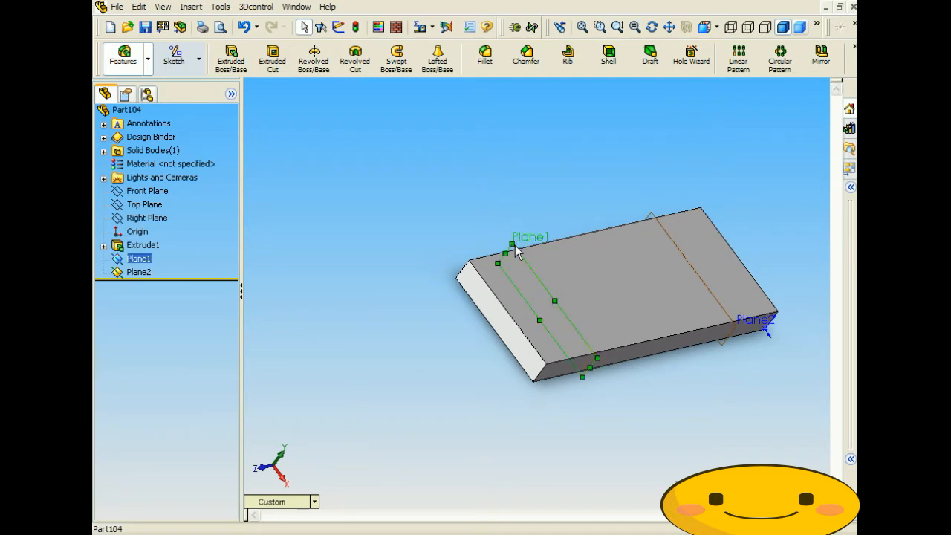
{"action": "left_click", "coordinate": [191, 6]}
{"action": "mouse_move", "coordinate": [249, 152]}
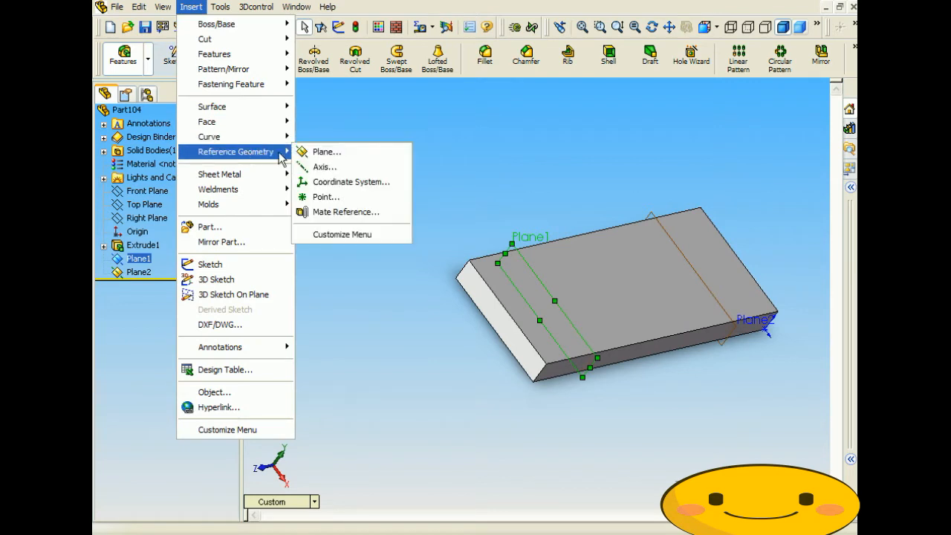
{"action": "left_click", "coordinate": [324, 152]}
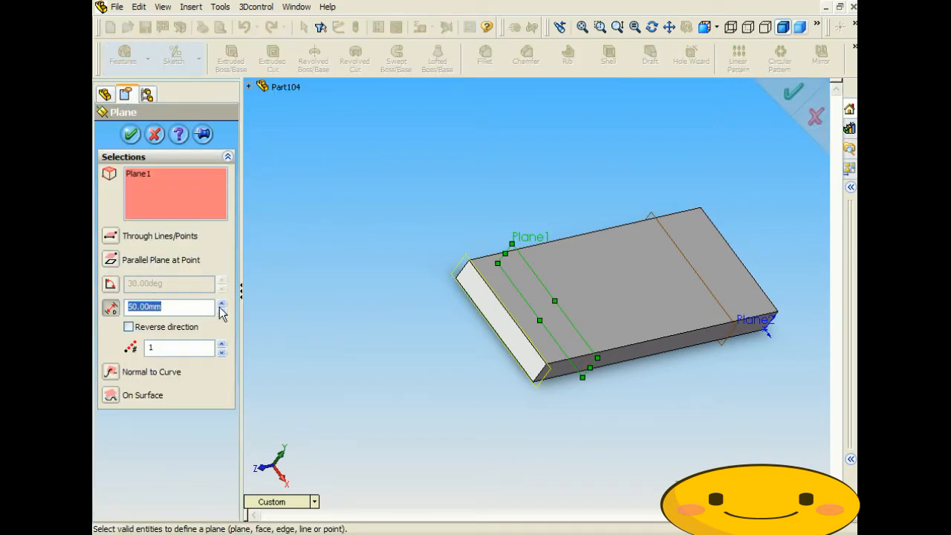
{"action": "left_click", "coordinate": [128, 327]}
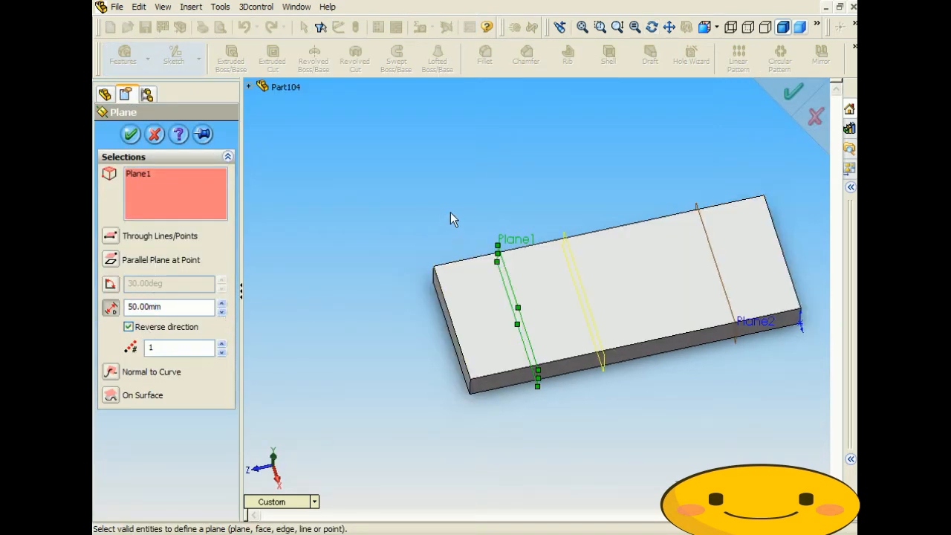
{"action": "middle_click_drag", "start_coordinate": [450, 214], "coordinate": [361, 233]}
{"action": "double_click", "coordinate": [169, 306]}
{"action": "type", "text": "75"}
{"action": "left_click", "coordinate": [187, 330]}
{"action": "left_click", "coordinate": [187, 330]}
{"action": "middle_click_drag", "start_coordinate": [596, 198], "coordinate": [598, 202]}
{"action": "left_click", "coordinate": [130, 134]}
{"action": "middle_click_drag", "start_coordinate": [395, 205], "coordinate": [547, 178]}
{"action": "key", "text": "Escape"}
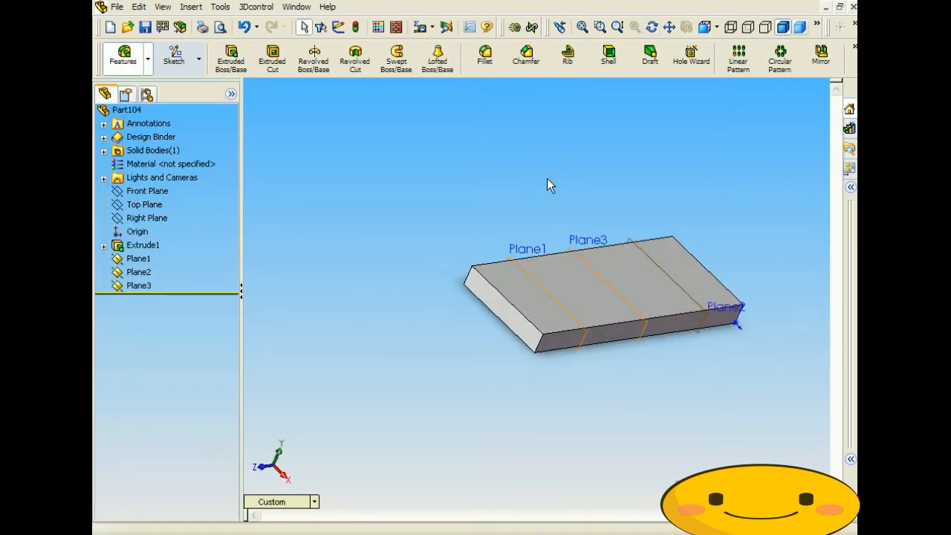
Step: Sketch a circle of about 20 mm radius on the block's end face nearest Plane1
{"action": "left_click", "coordinate": [483, 291]}
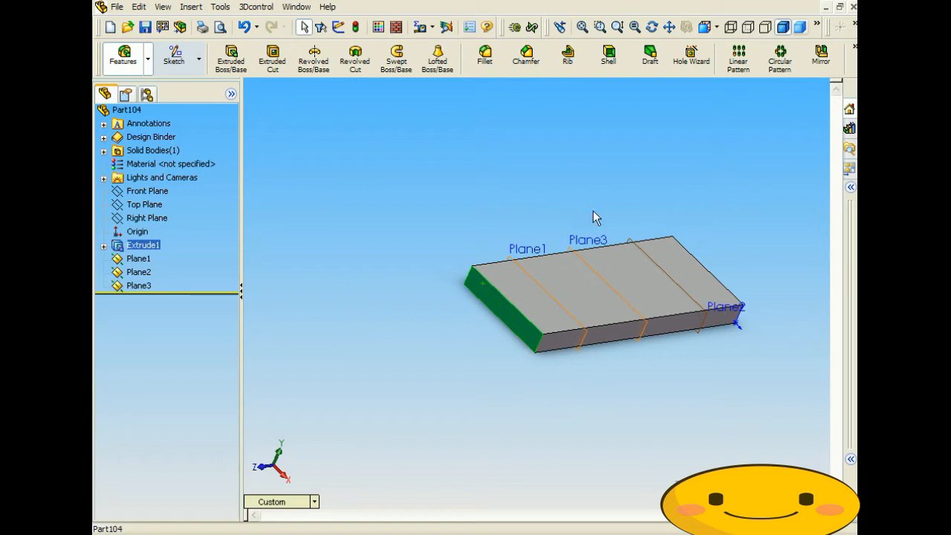
{"action": "left_click", "coordinate": [175, 56]}
{"action": "left_click", "coordinate": [443, 54]}
{"action": "left_click", "coordinate": [489, 294]}
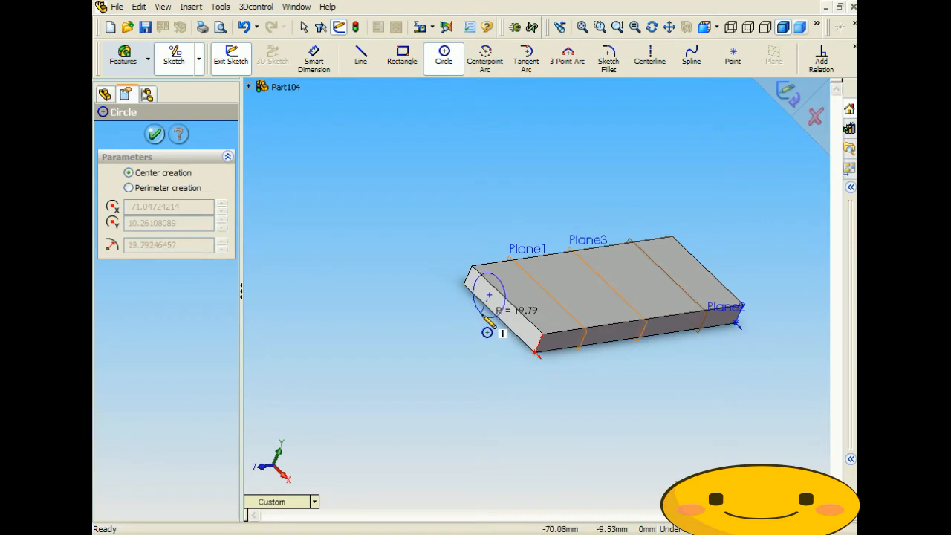
{"action": "left_click", "coordinate": [483, 316]}
Step: Dimension the end-face circle to a 25 mm diameter and exit the sketch
{"action": "left_click", "coordinate": [313, 59]}
{"action": "left_click", "coordinate": [493, 279]}
{"action": "left_click", "coordinate": [393, 277]}
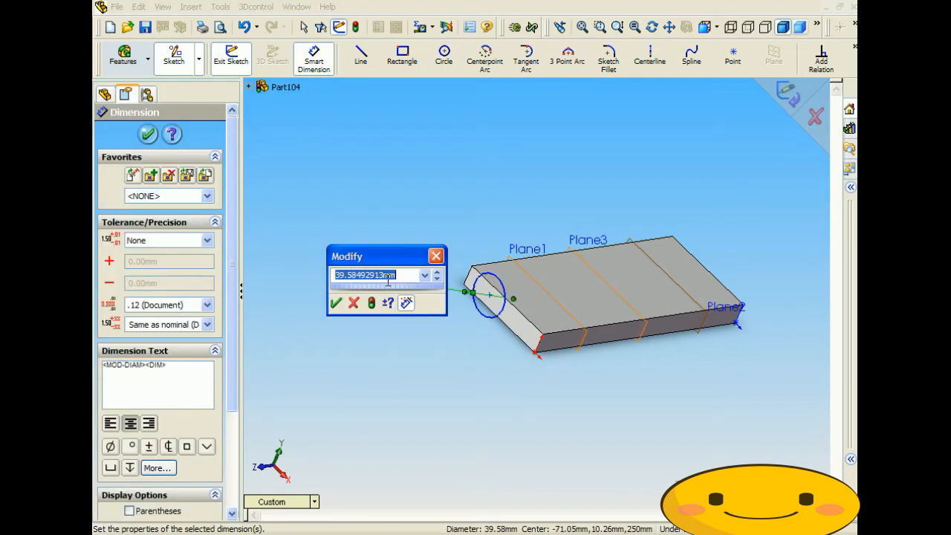
{"action": "type", "text": "1"}
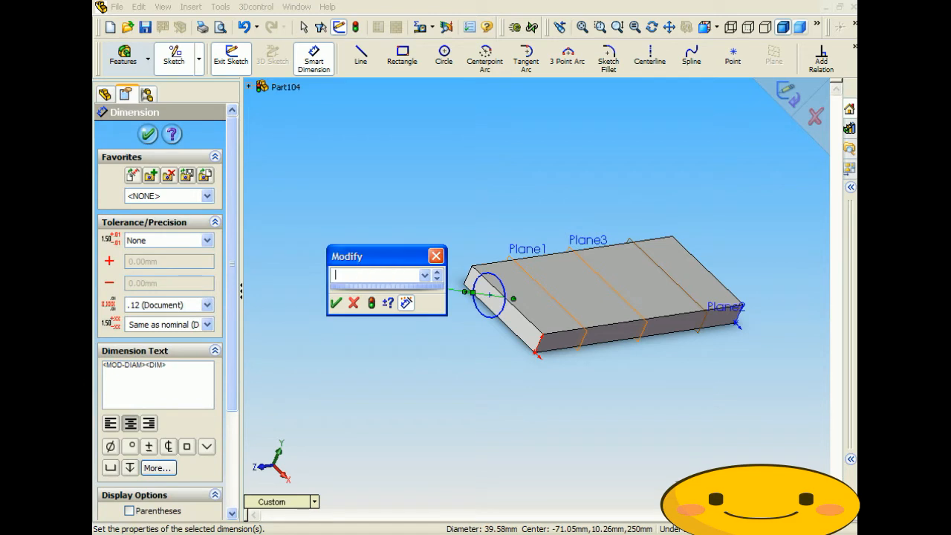
{"action": "key", "text": "Return"}
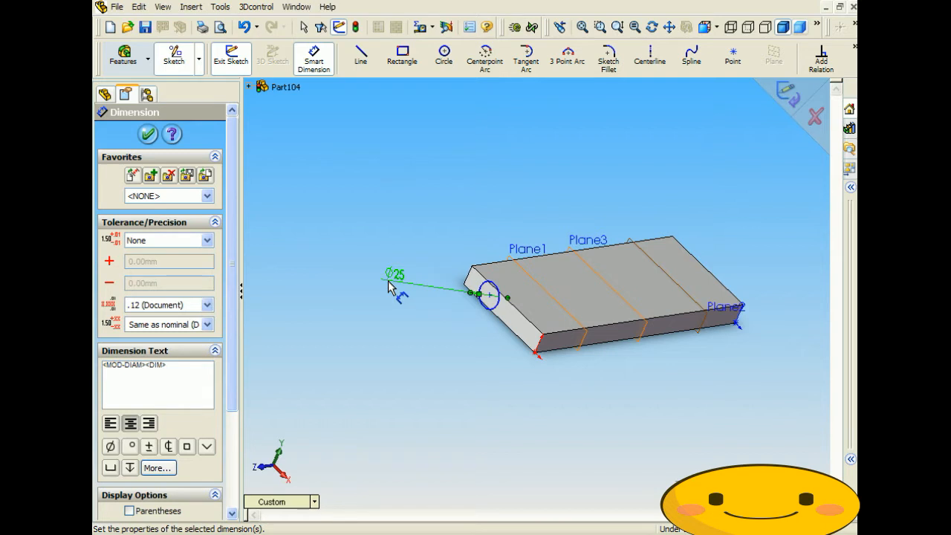
{"action": "left_click", "coordinate": [148, 134]}
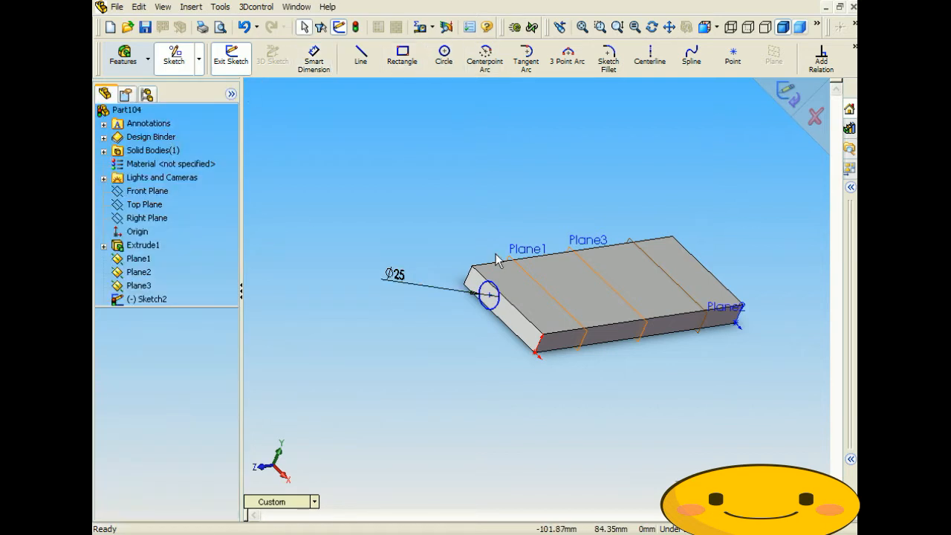
{"action": "left_click", "coordinate": [789, 92]}
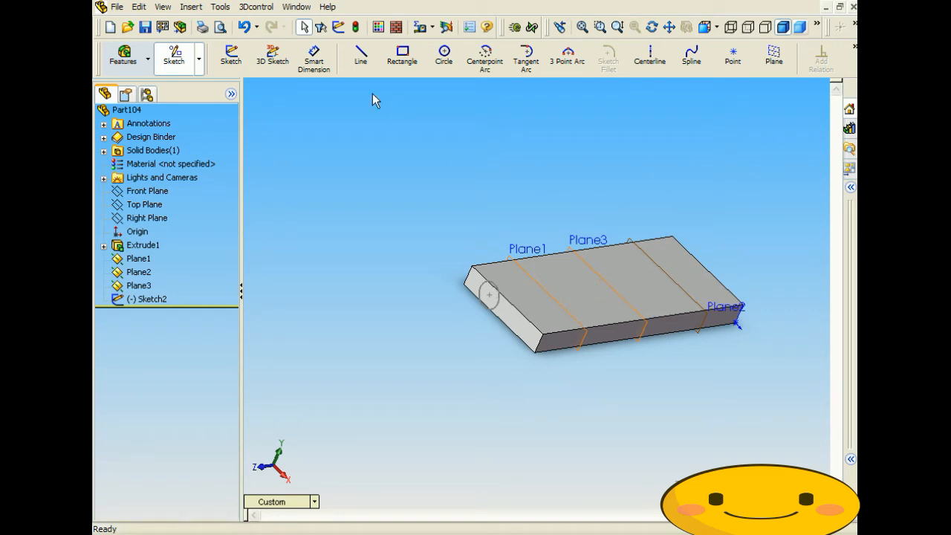
Step: Sketch a circle of about 5.9 mm radius on Plane1, concentric with the end-face circle
{"action": "left_click", "coordinate": [538, 283]}
{"action": "left_click", "coordinate": [536, 285]}
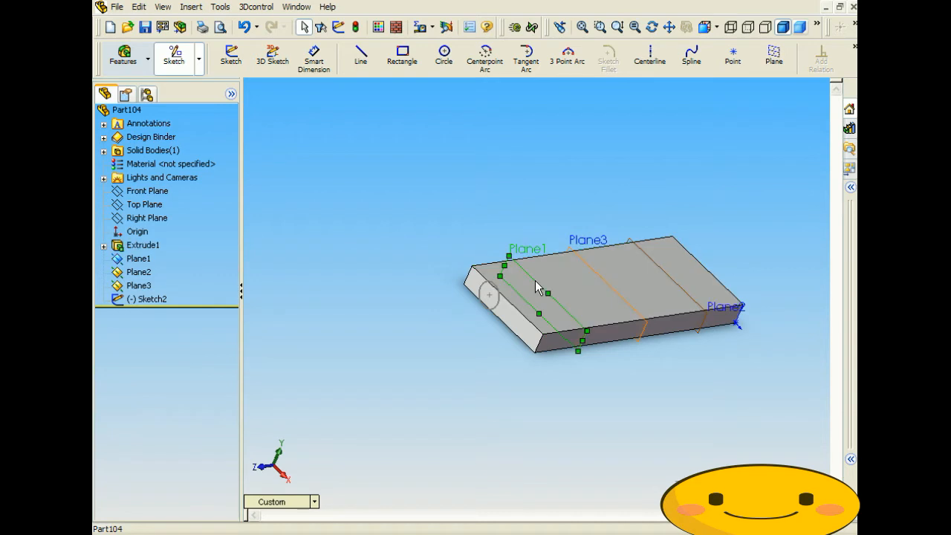
{"action": "left_click", "coordinate": [443, 53]}
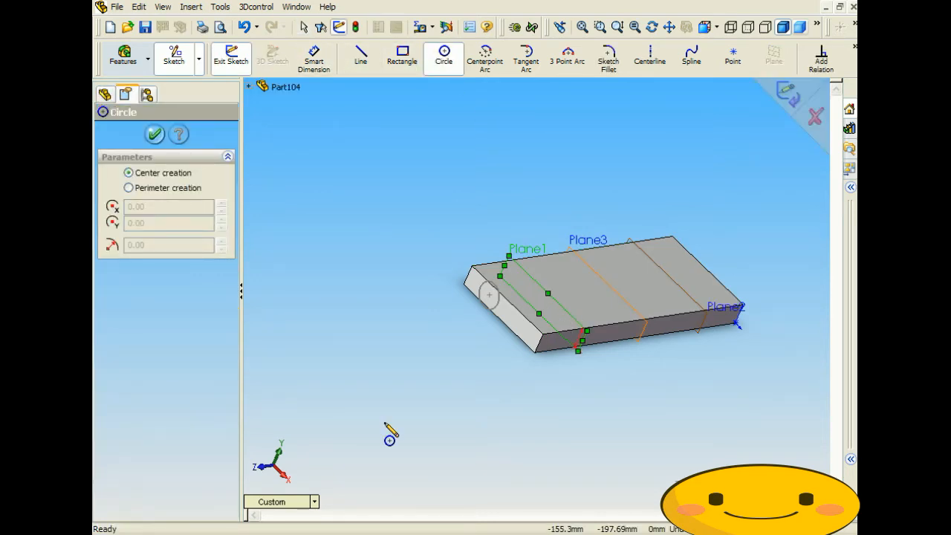
{"action": "left_click", "coordinate": [294, 503]}
{"action": "left_click", "coordinate": [327, 257]}
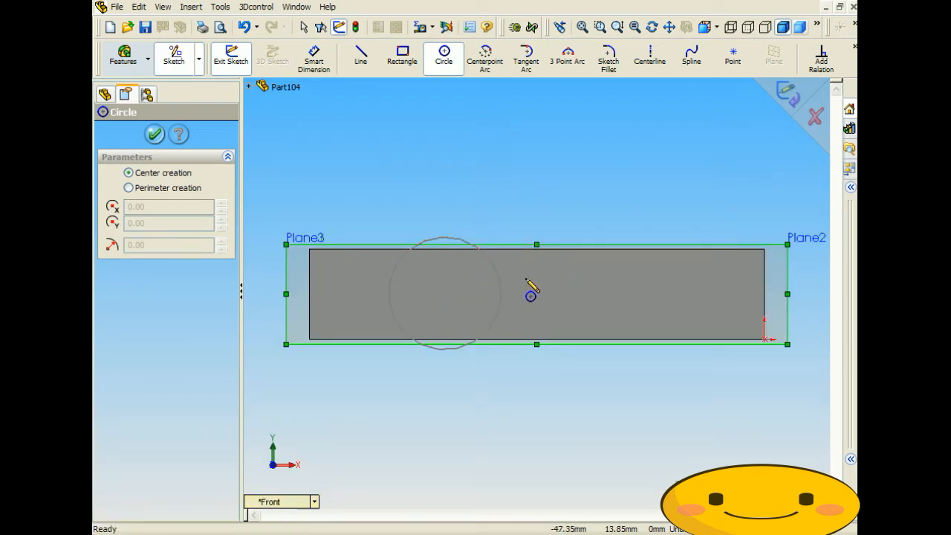
{"action": "left_click", "coordinate": [444, 293]}
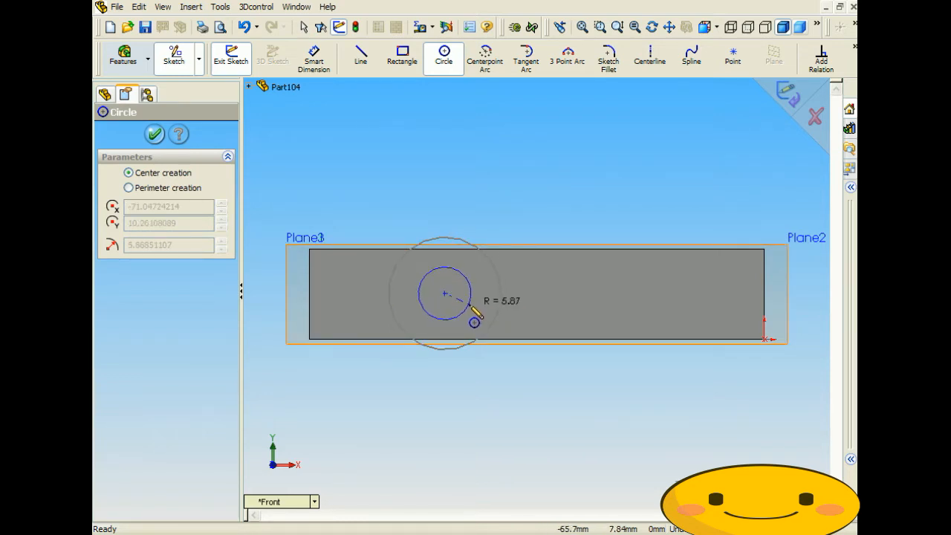
{"action": "left_click", "coordinate": [469, 305]}
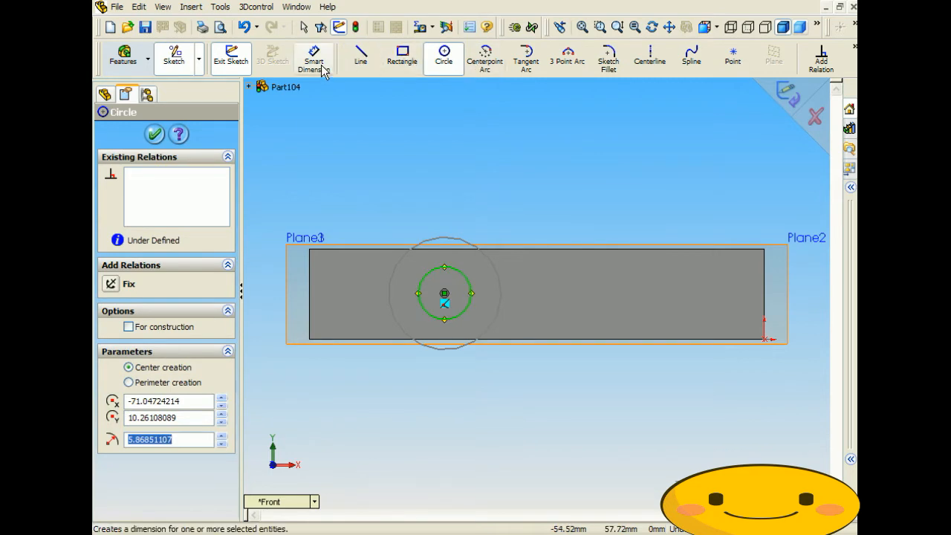
Step: Dimension the Plane1 circle to a 10 mm diameter and exit the sketch
{"action": "left_click", "coordinate": [313, 63]}
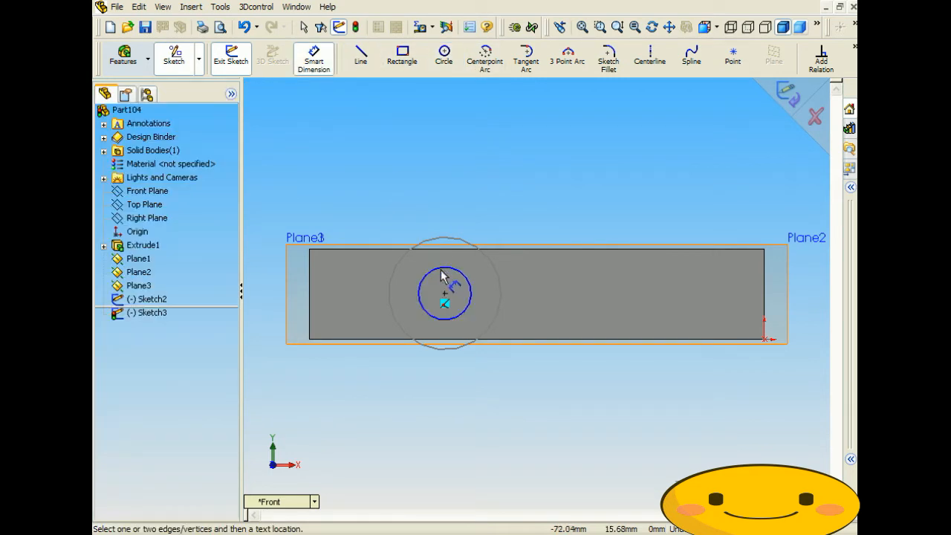
{"action": "left_click", "coordinate": [441, 276]}
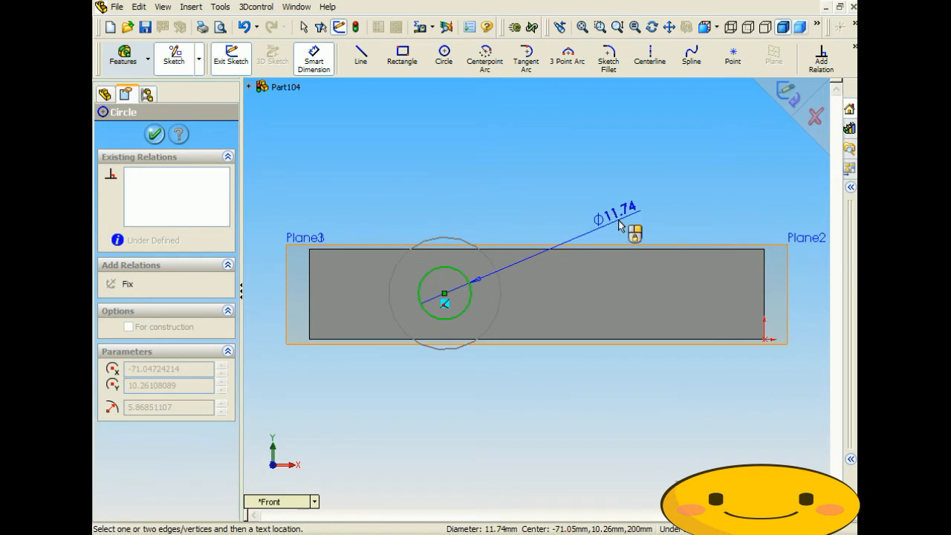
{"action": "left_click", "coordinate": [627, 223]}
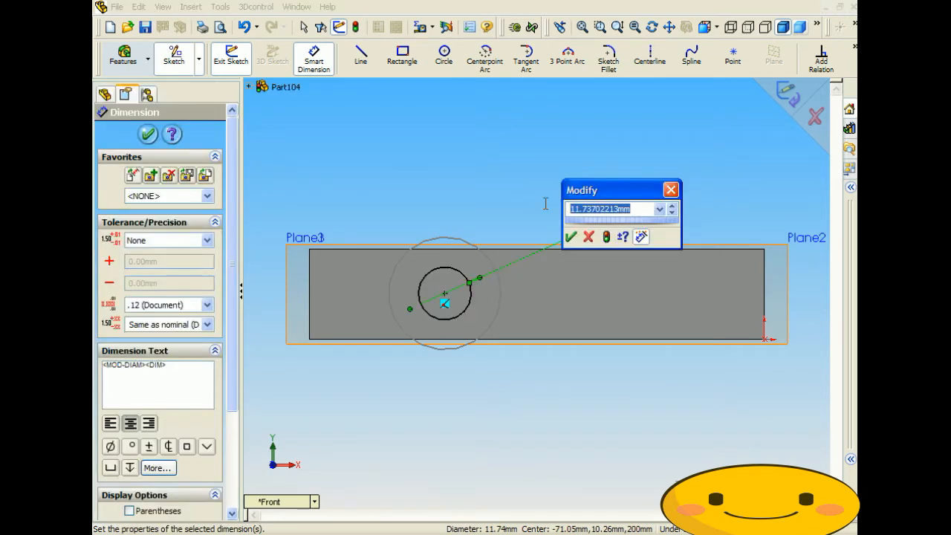
{"action": "type", "text": "10"}
{"action": "key", "text": "Return"}
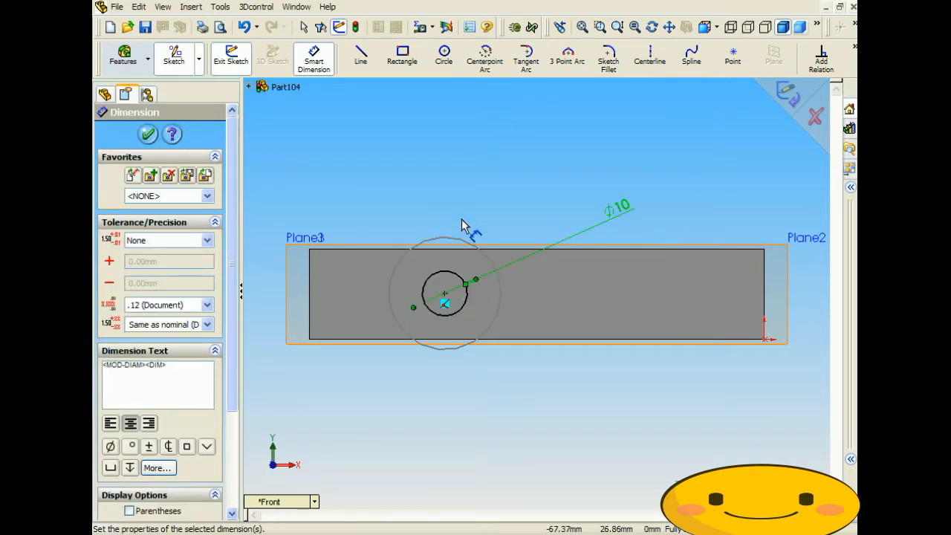
{"action": "left_click", "coordinate": [791, 103]}
Step: Sketch a circle of about 8.2 mm radius on Plane3, centred on the existing circles' common centre
{"action": "middle_click_drag", "start_coordinate": [623, 198], "coordinate": [621, 213]}
{"action": "left_click", "coordinate": [530, 246]}
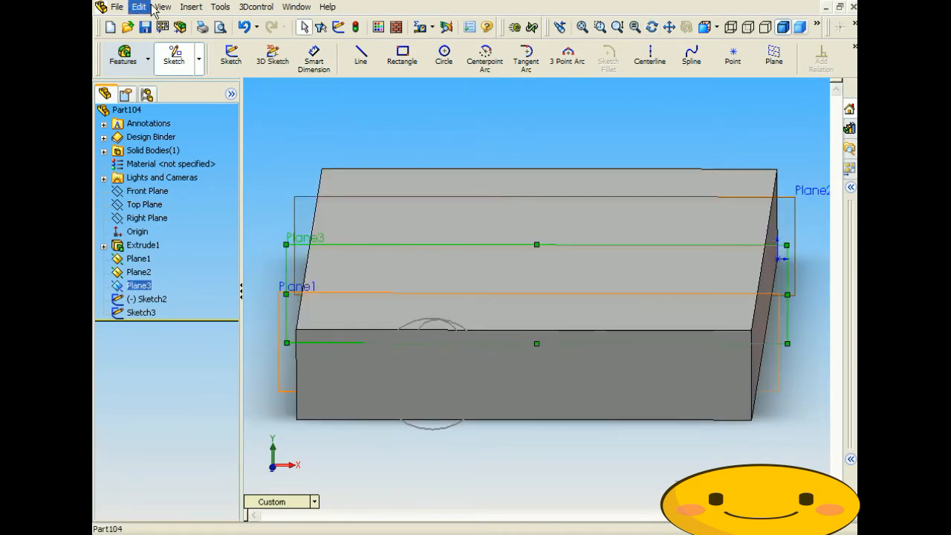
{"action": "left_click", "coordinate": [449, 53]}
{"action": "left_click", "coordinate": [315, 502]}
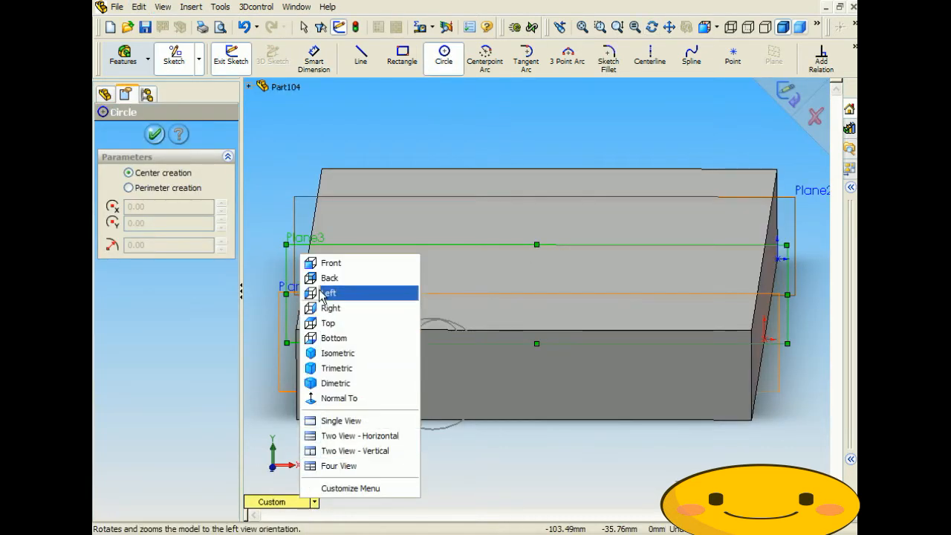
{"action": "left_click", "coordinate": [338, 258]}
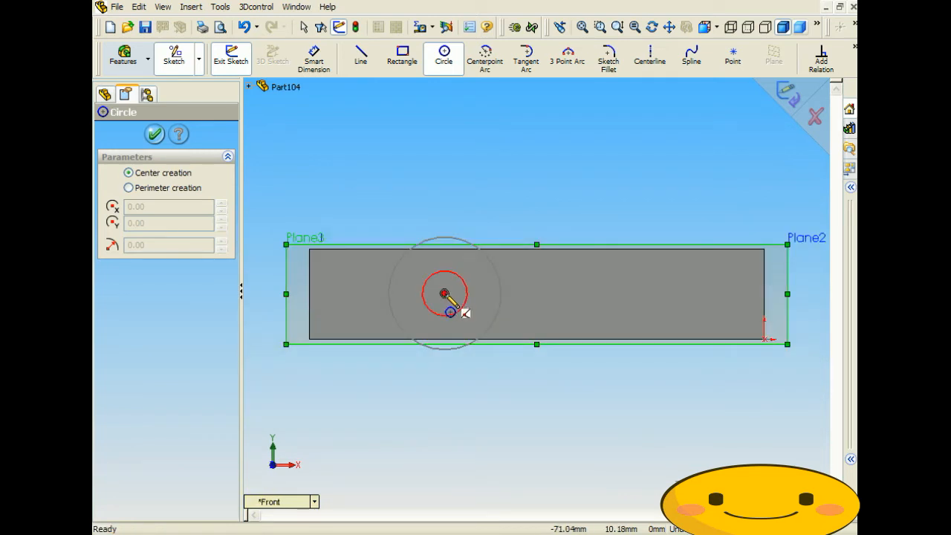
{"action": "mouse_move", "coordinate": [444, 293]}
{"action": "left_mouse_down"}
{"action": "mouse_move", "coordinate": [483, 318]}
{"action": "mouse_move", "coordinate": [484, 329]}
{"action": "left_mouse_up"}
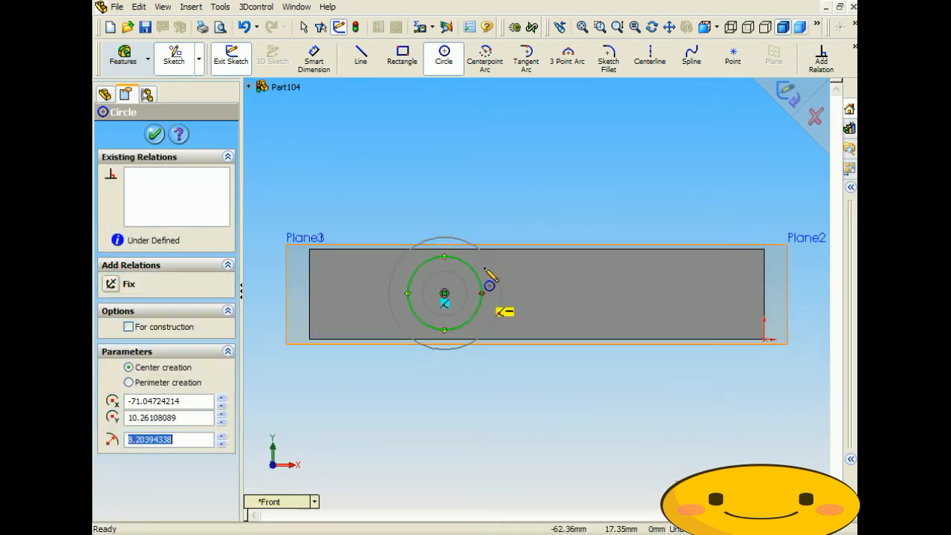
Step: Dimension the Plane3 circle to a 15 mm diameter and exit the sketch
{"action": "left_click", "coordinate": [314, 59]}
{"action": "left_click", "coordinate": [465, 267]}
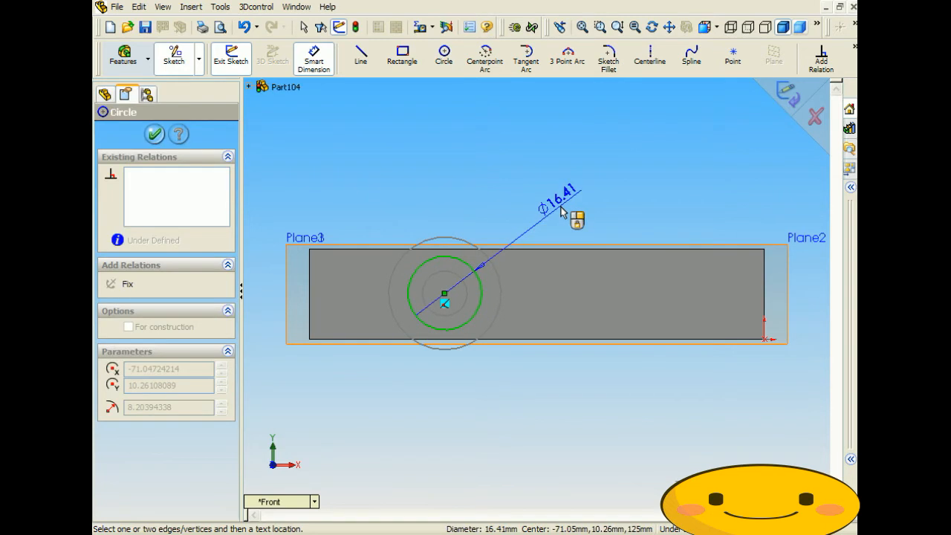
{"action": "left_click", "coordinate": [562, 212]}
{"action": "type", "text": "15"}
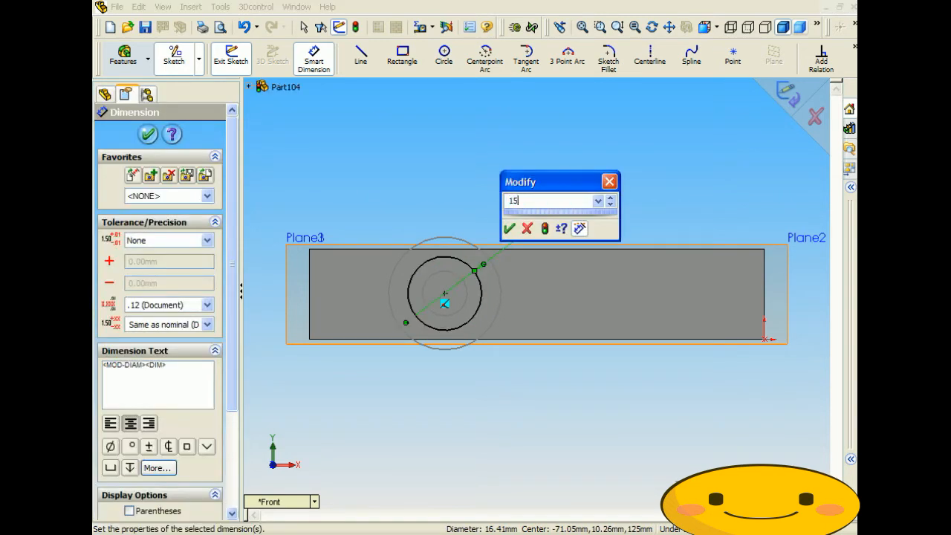
{"action": "key", "text": "Return"}
{"action": "key", "text": "Escape"}
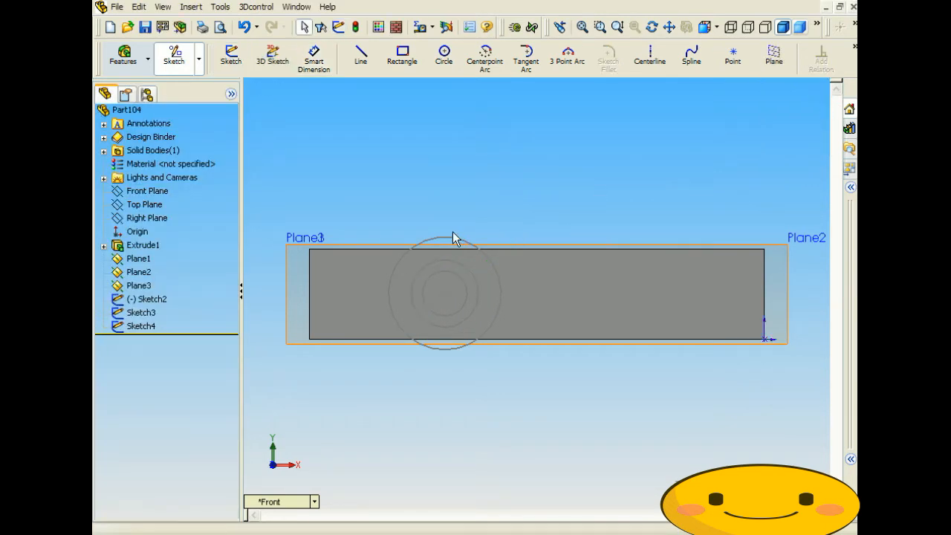
Step: Sketch a small circle of about 2.3 mm radius on Plane2, concentric with the other profile circles
{"action": "middle_click_drag", "start_coordinate": [453, 231], "coordinate": [450, 252]}
{"action": "left_click", "coordinate": [458, 167]}
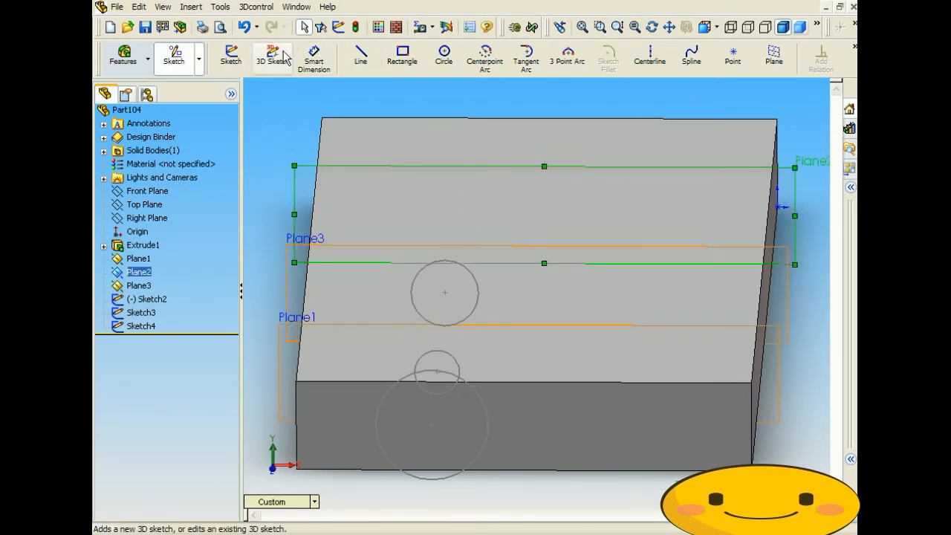
{"action": "left_click", "coordinate": [443, 53]}
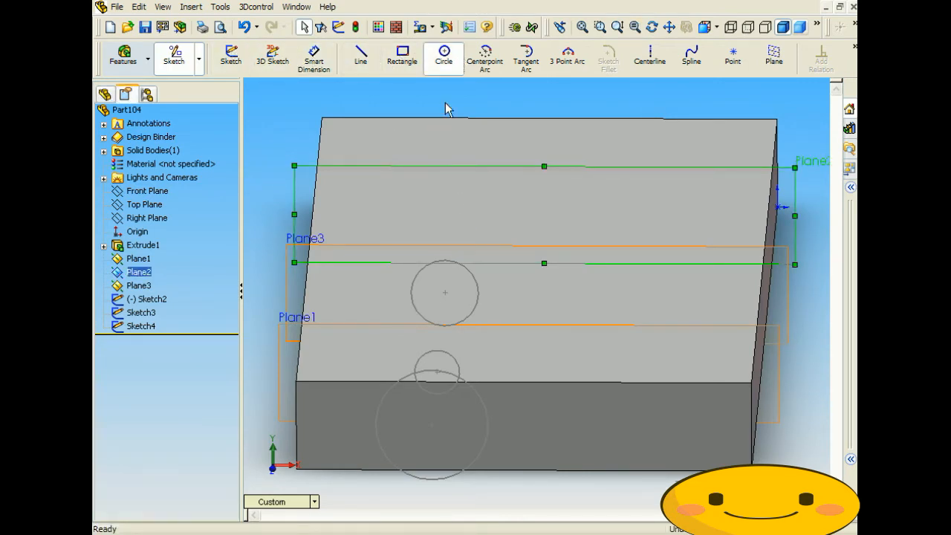
{"action": "left_click", "coordinate": [314, 501]}
{"action": "left_click", "coordinate": [331, 265]}
{"action": "left_click", "coordinate": [445, 295]}
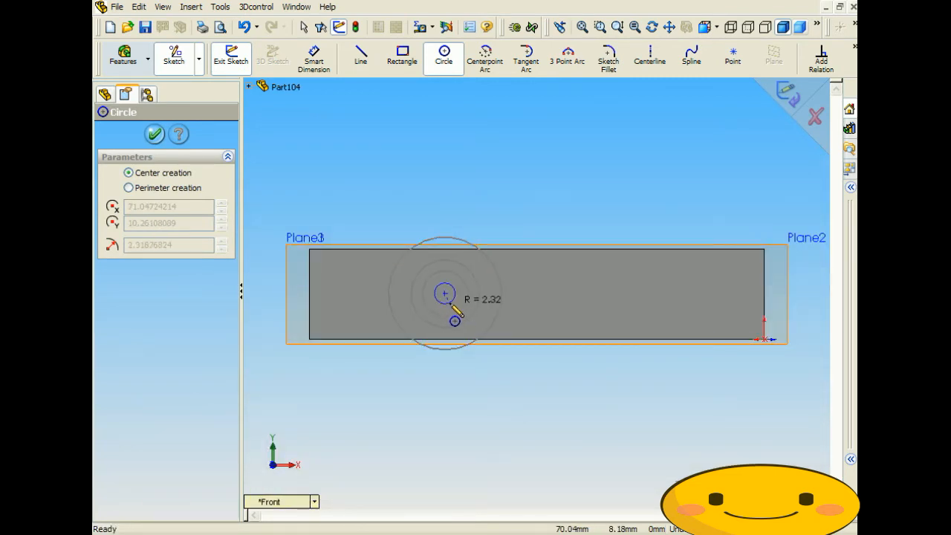
{"action": "left_click", "coordinate": [453, 314]}
Step: Dimension the Plane2 circle to a 5 mm diameter and exit the sketch
{"action": "left_click", "coordinate": [314, 59]}
{"action": "left_click", "coordinate": [442, 285]}
{"action": "left_click", "coordinate": [567, 195]}
{"action": "left_click_drag", "start_coordinate": [566, 194], "coordinate": [340, 205]}
{"action": "type", "text": "5"}
{"action": "key", "text": "Return"}
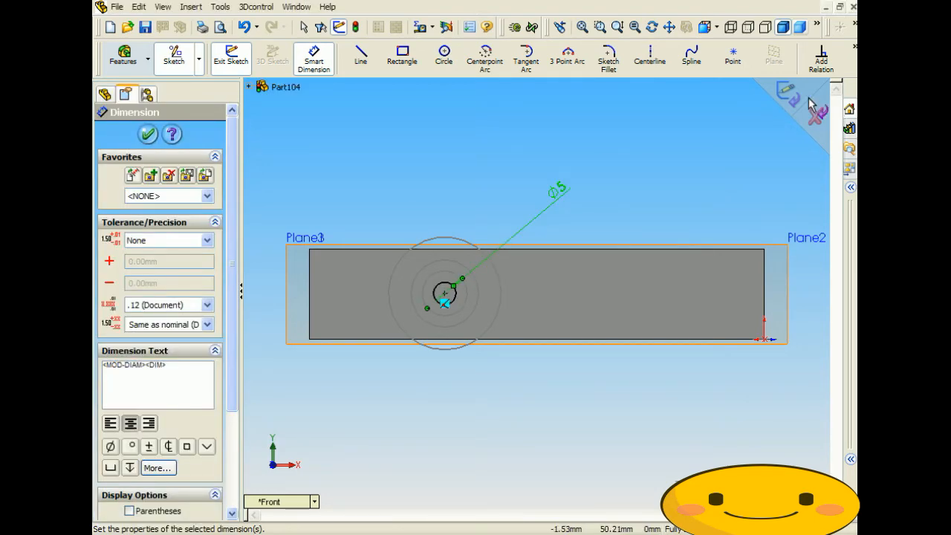
{"action": "left_click", "coordinate": [786, 91]}
Step: Sketch a circle of about 24 mm radius on the block's origin-side end face, concentric with the other profiles
{"action": "mouse_move", "coordinate": [510, 190]}
{"action": "middle_mouse_down"}
{"action": "mouse_move", "coordinate": [478, 299]}
{"action": "mouse_move", "coordinate": [398, 417]}
{"action": "mouse_move", "coordinate": [419, 392]}
{"action": "middle_mouse_up"}
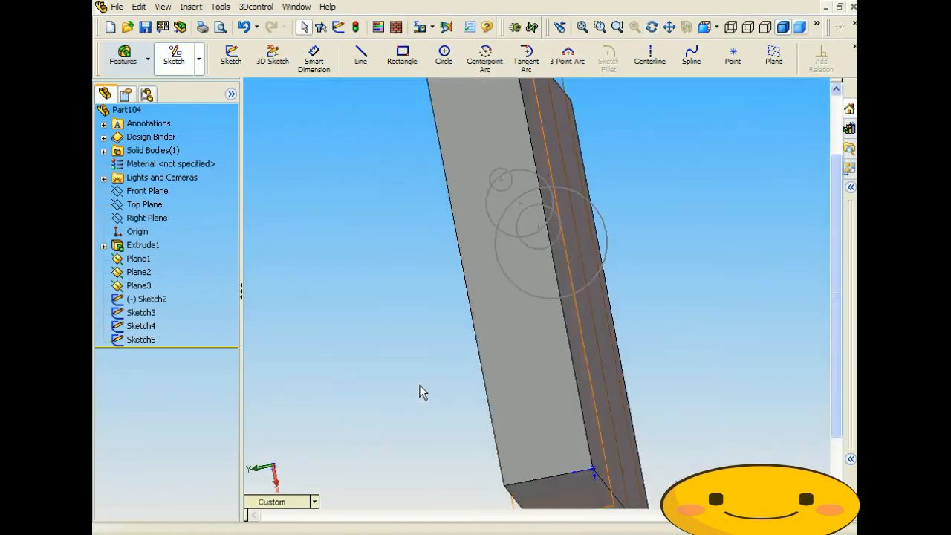
{"action": "left_click", "coordinate": [468, 202]}
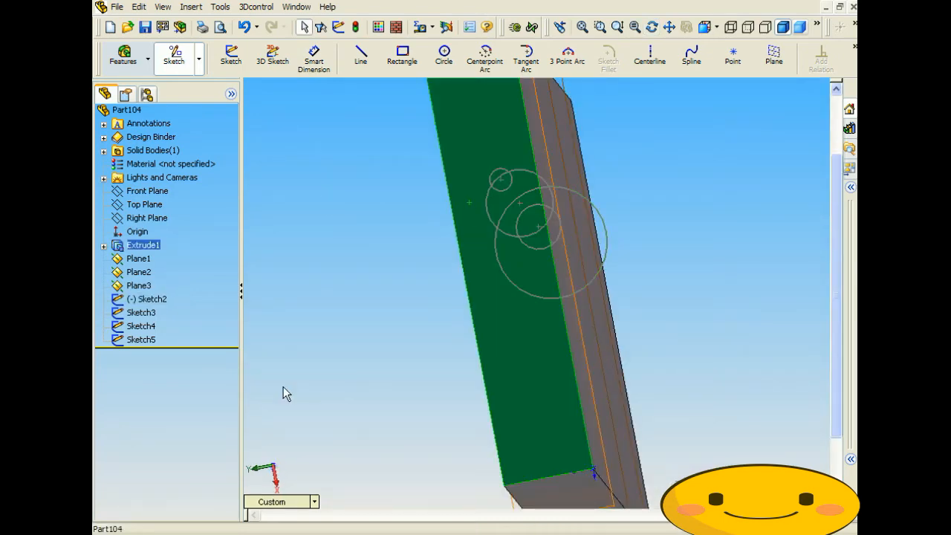
{"action": "left_click", "coordinate": [290, 503]}
{"action": "left_click", "coordinate": [333, 264]}
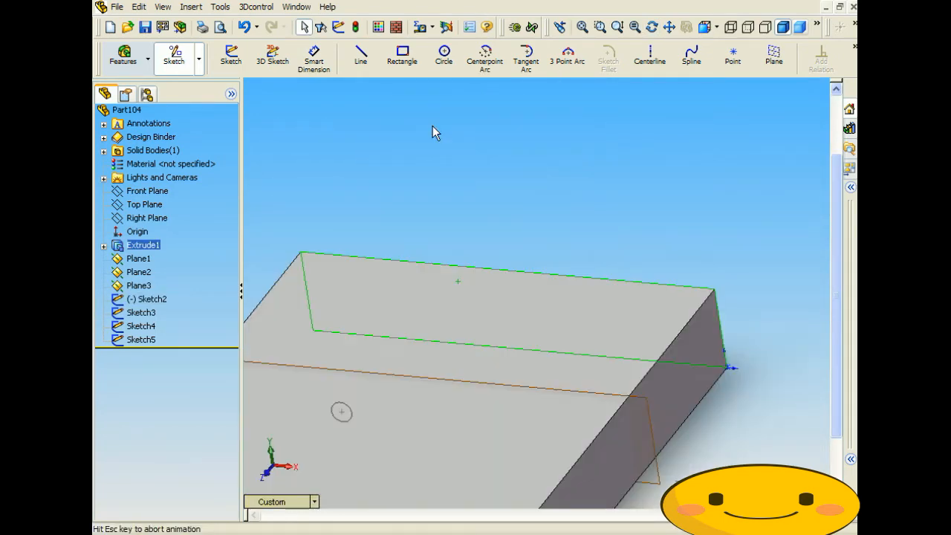
{"action": "left_click", "coordinate": [445, 58]}
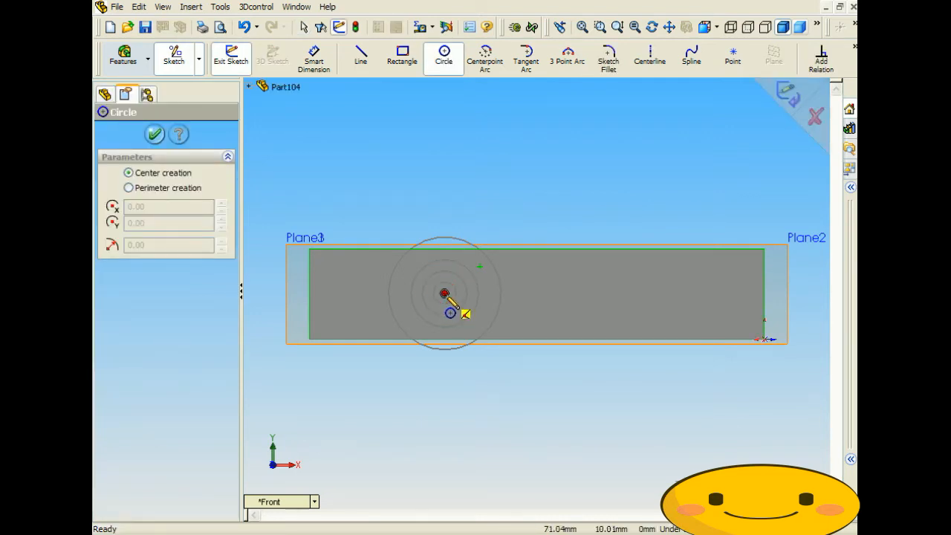
{"action": "left_click", "coordinate": [444, 293]}
{"action": "left_click", "coordinate": [527, 366]}
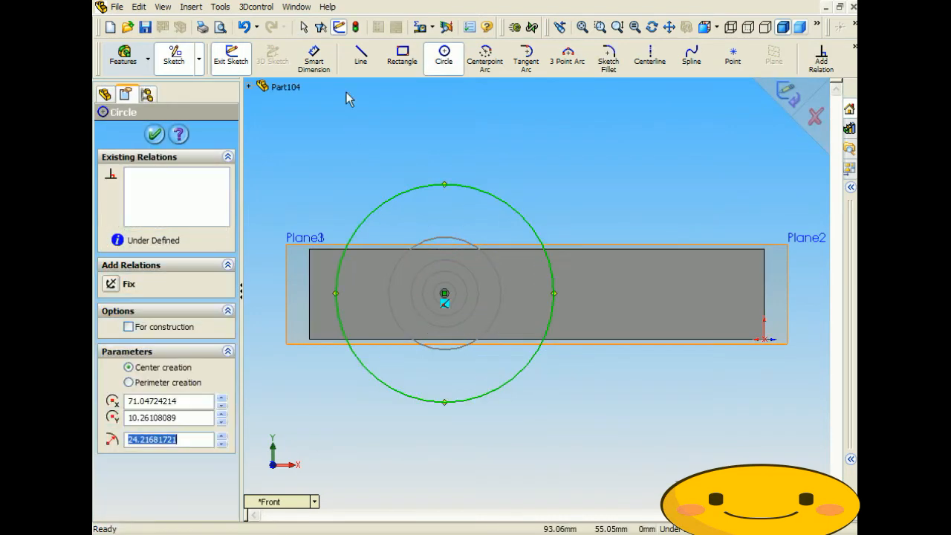
Step: Dimension the origin-side end-face circle to a 50 mm diameter and exit the sketch
{"action": "left_click", "coordinate": [313, 60]}
{"action": "left_click", "coordinate": [424, 187]}
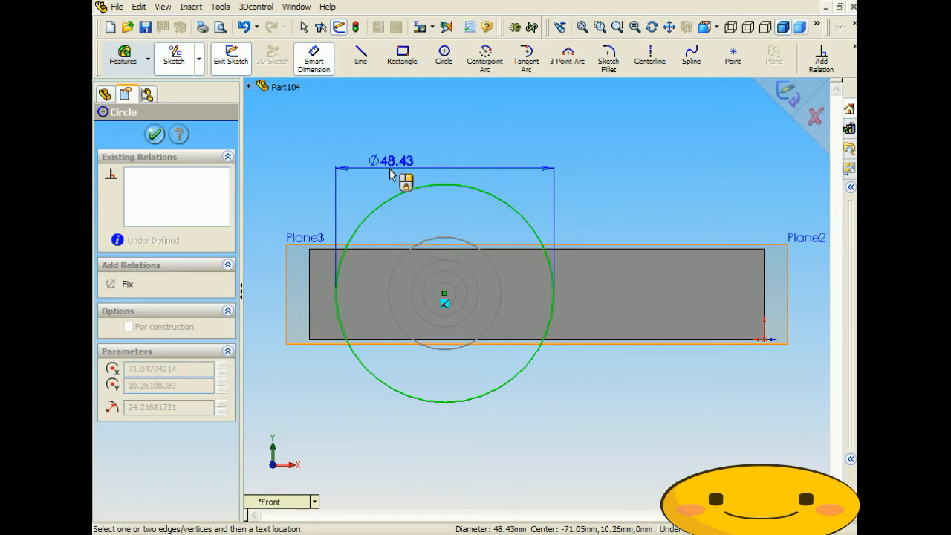
{"action": "left_click", "coordinate": [390, 165]}
{"action": "type", "text": "50"}
{"action": "key", "text": "Return"}
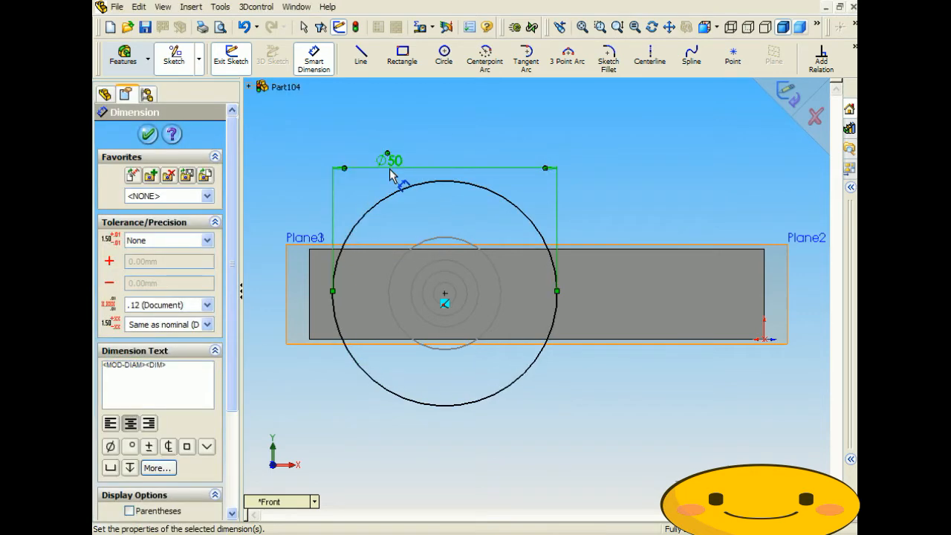
{"action": "left_click", "coordinate": [786, 91]}
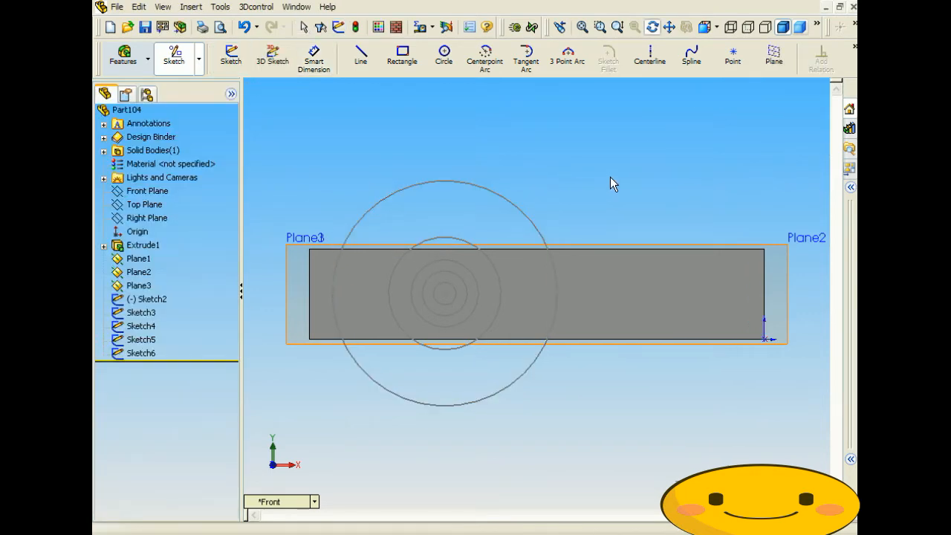
Step: Cut the block with a loft through all five circles in order, from the far end face through Plane1, Plane3 and Plane2 to the origin-side face
{"action": "middle_click_drag", "start_coordinate": [610, 183], "coordinate": [594, 205]}
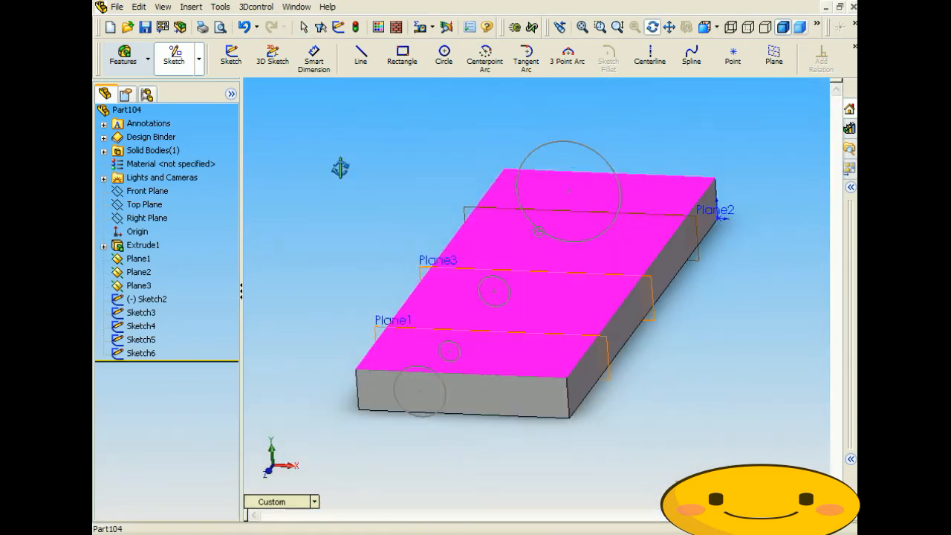
{"action": "middle_click_drag", "start_coordinate": [473, 245], "coordinate": [414, 232]}
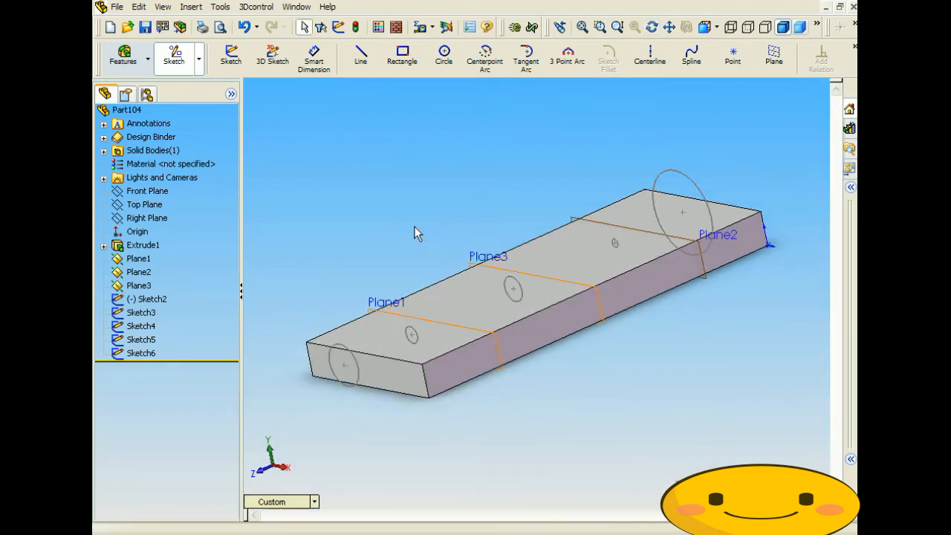
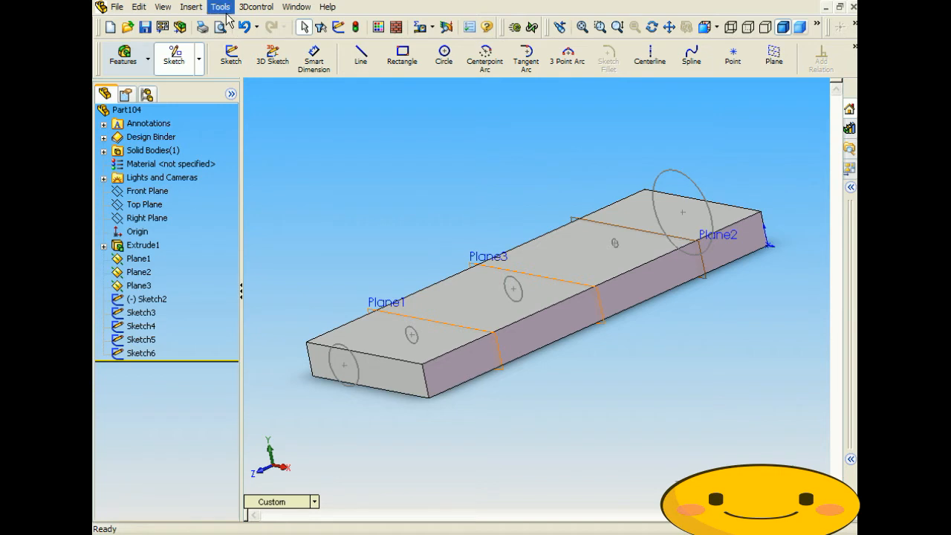
{"action": "left_click", "coordinate": [191, 6]}
{"action": "mouse_move", "coordinate": [212, 47]}
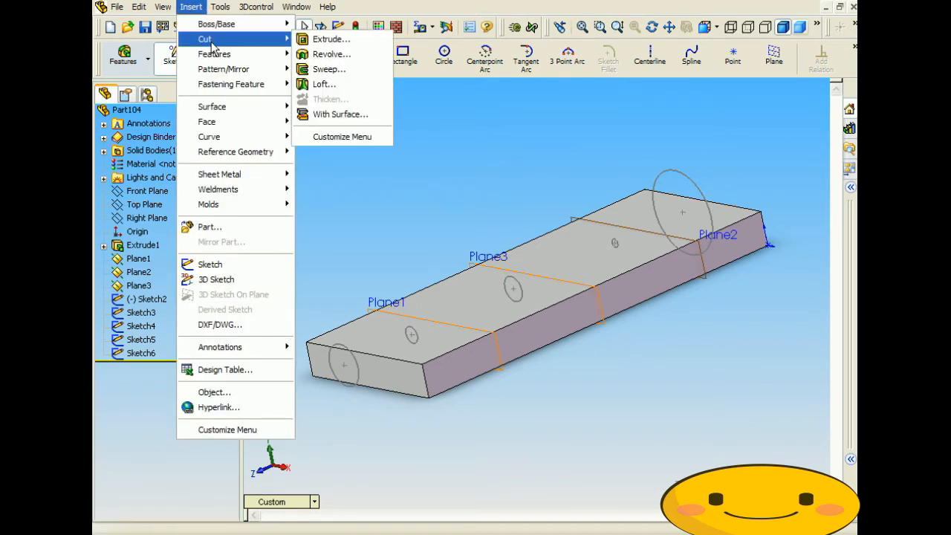
{"action": "left_click", "coordinate": [342, 85]}
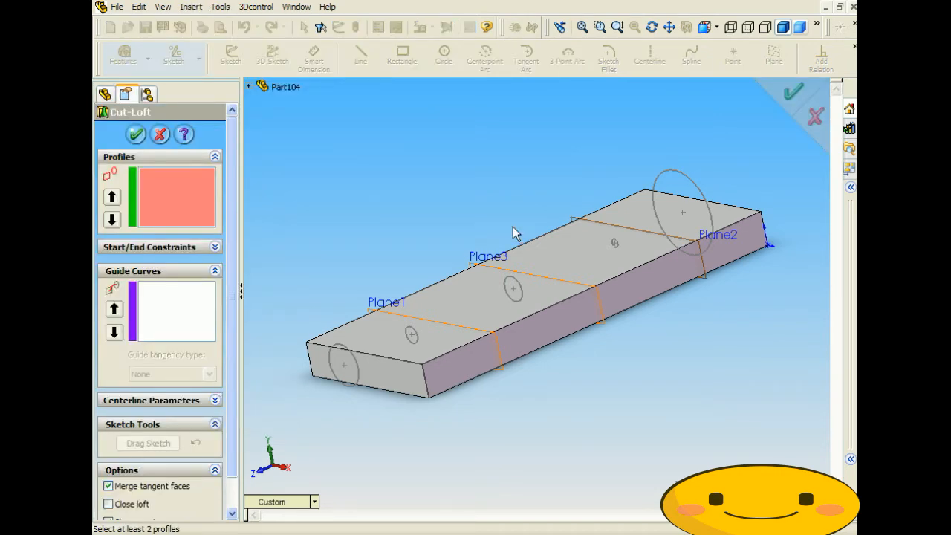
{"action": "left_click", "coordinate": [341, 348]}
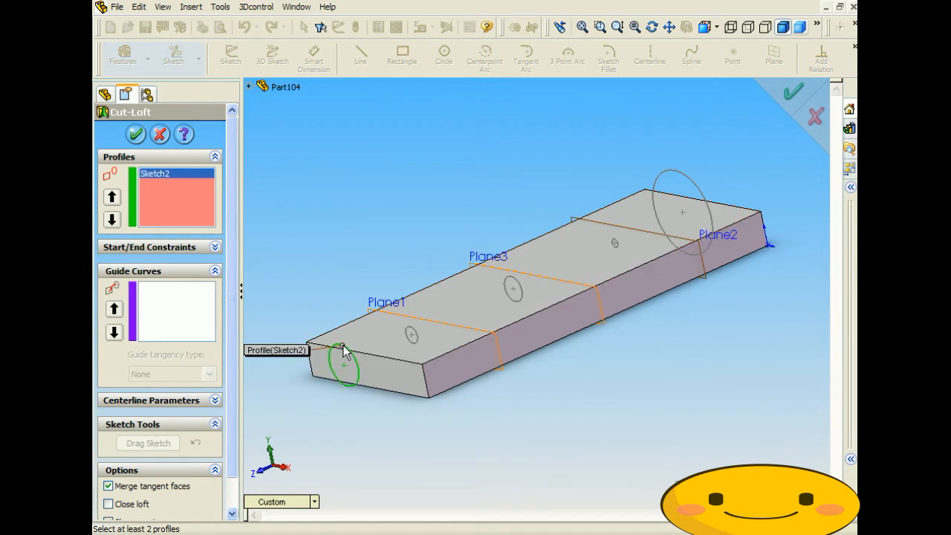
{"action": "left_click", "coordinate": [412, 334]}
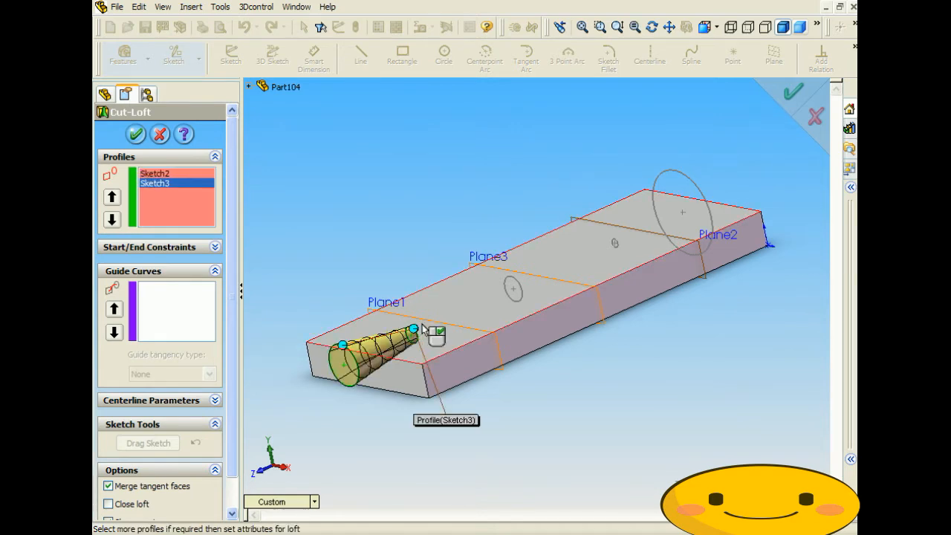
{"action": "left_click", "coordinate": [517, 288]}
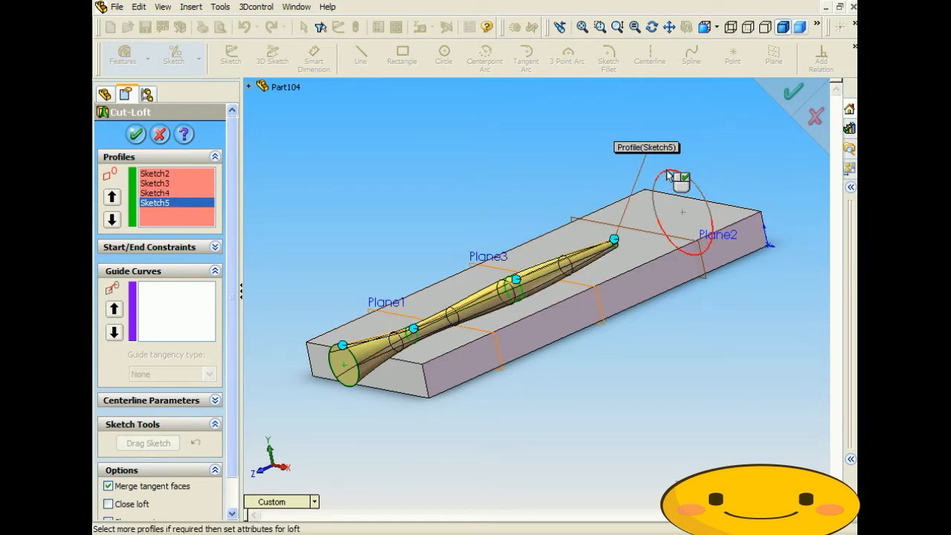
{"action": "left_click", "coordinate": [656, 203]}
{"action": "middle_click_drag", "start_coordinate": [414, 282], "coordinate": [384, 278]}
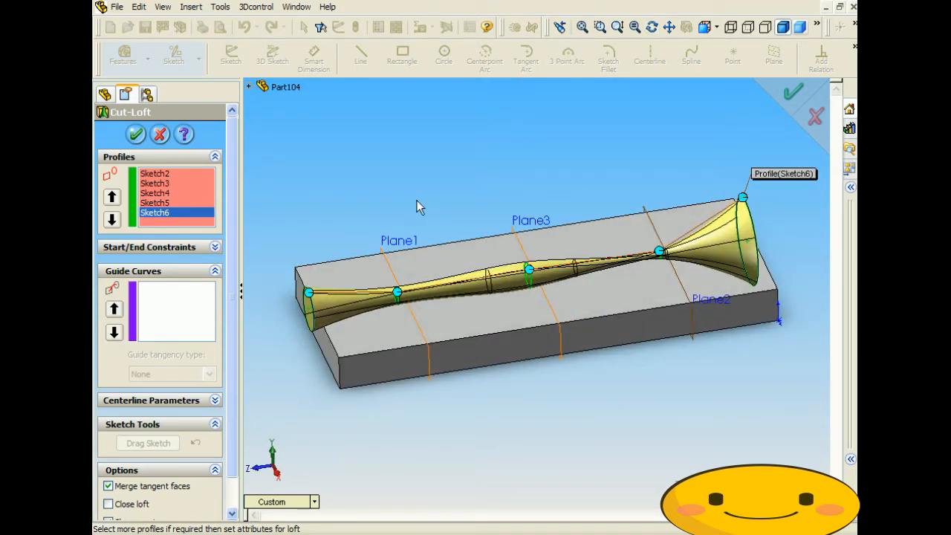
{"action": "left_click", "coordinate": [135, 135]}
Step: Apply a section view parallel to the Top Plane at a 10 mm offset to examine the lofted cut's interior
{"action": "middle_click_drag", "start_coordinate": [429, 178], "coordinate": [512, 163]}
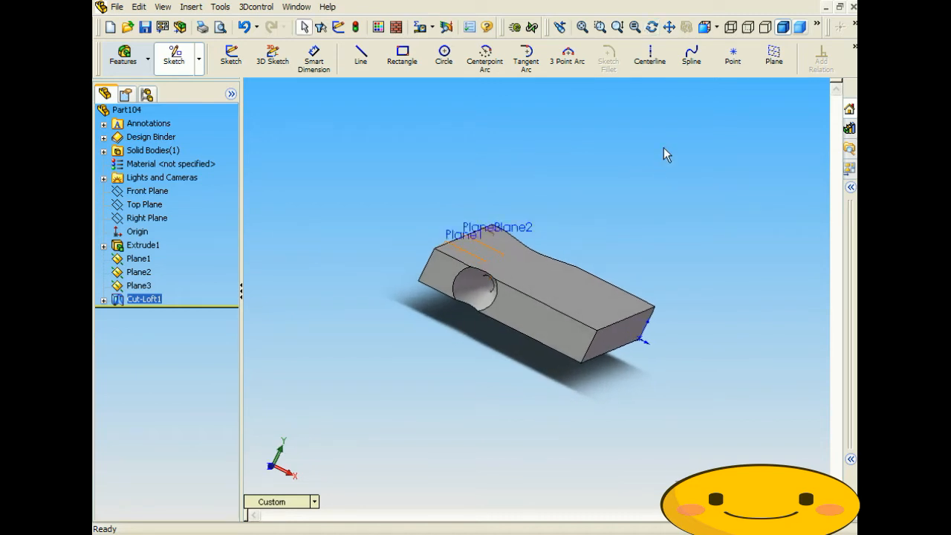
{"action": "left_click", "coordinate": [818, 26]}
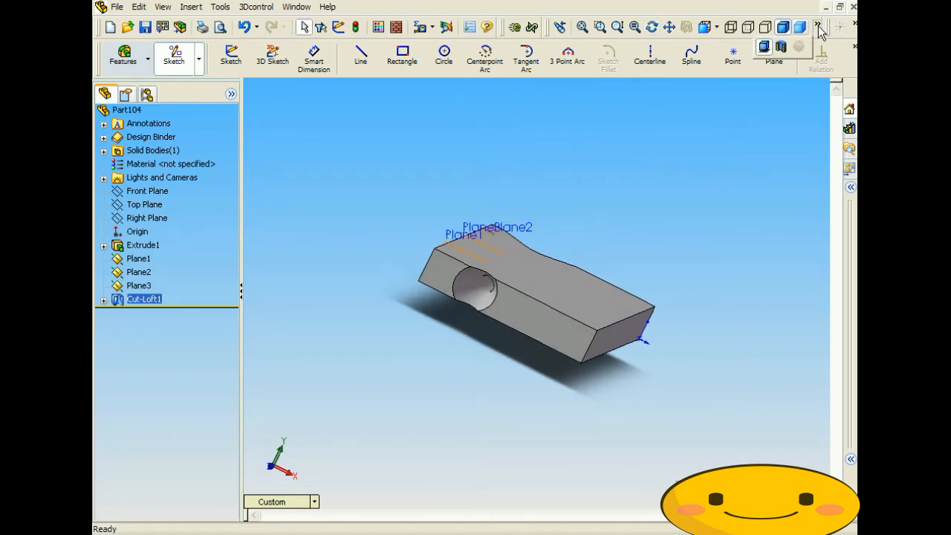
{"action": "left_click", "coordinate": [781, 46]}
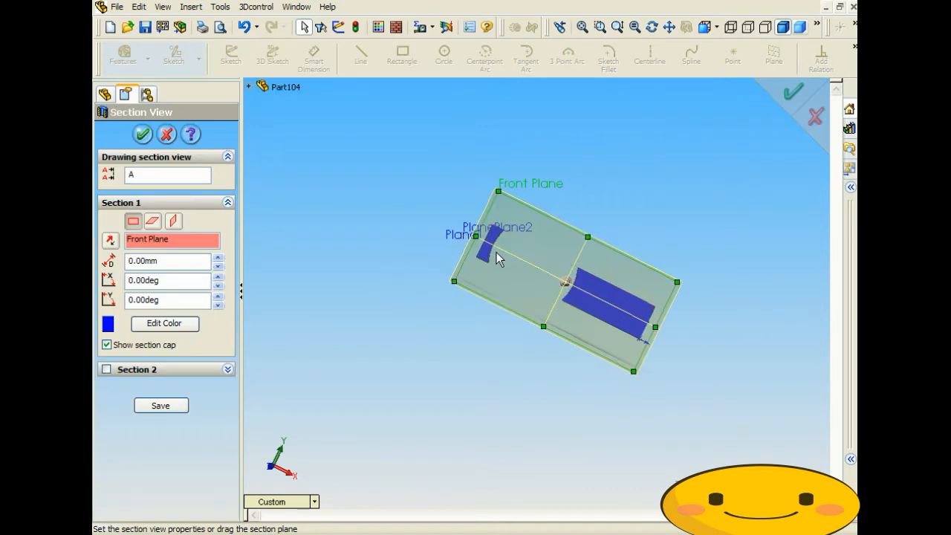
{"action": "left_click", "coordinate": [152, 220]}
{"action": "mouse_move", "coordinate": [528, 309]}
{"action": "left_mouse_down"}
{"action": "mouse_move", "coordinate": [539, 291]}
{"action": "mouse_move", "coordinate": [530, 300]}
{"action": "left_mouse_up"}
{"action": "scroll", "coordinate": [518, 299], "scroll_direction": "down", "scroll_amount": 1}
{"action": "middle_click_drag", "start_coordinate": [518, 299], "coordinate": [497, 344]}
{"action": "scroll", "coordinate": [483, 256], "scroll_direction": "up", "scroll_amount": 3}
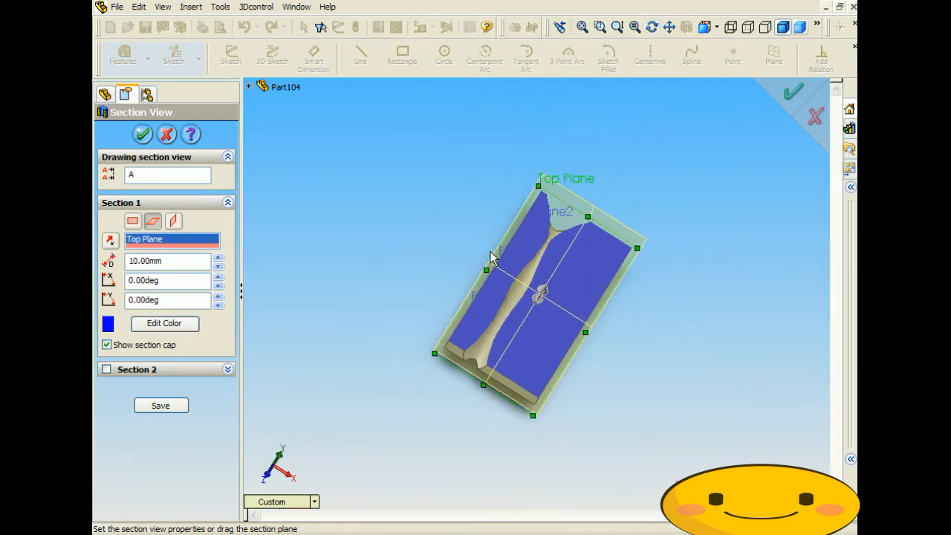
{"action": "scroll", "coordinate": [558, 276], "scroll_direction": "down", "scroll_amount": 3}
{"action": "scroll", "coordinate": [554, 340], "scroll_direction": "up", "scroll_amount": 1}
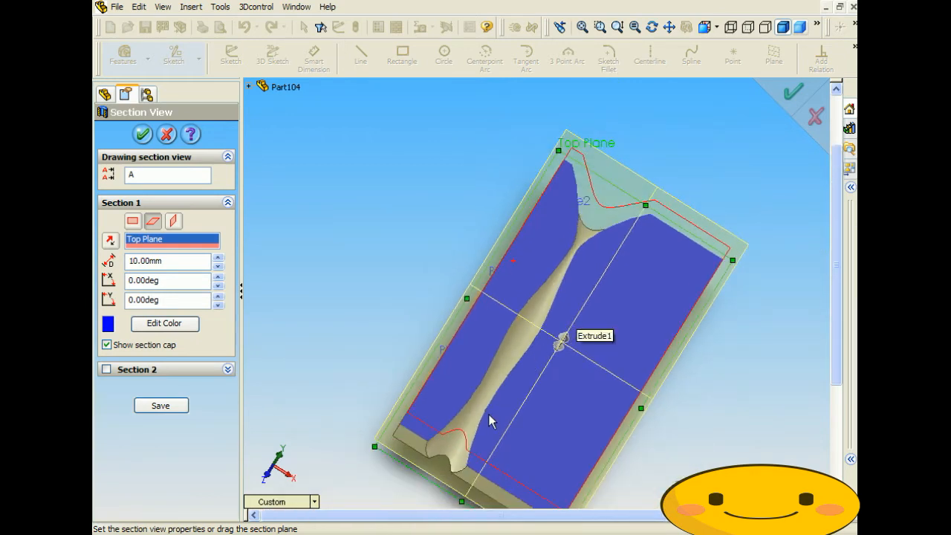
{"action": "scroll", "coordinate": [490, 421], "scroll_direction": "down", "scroll_amount": 1}
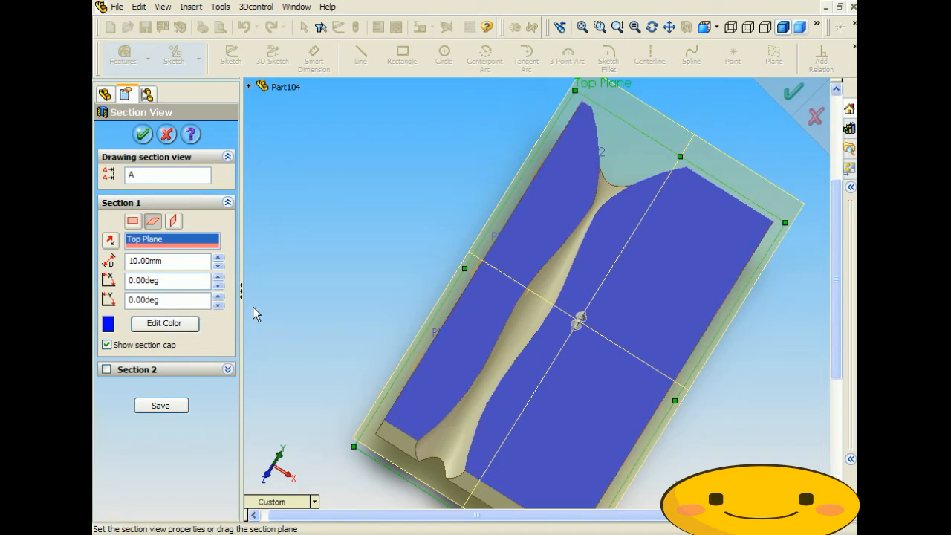
{"action": "left_click", "coordinate": [143, 135]}
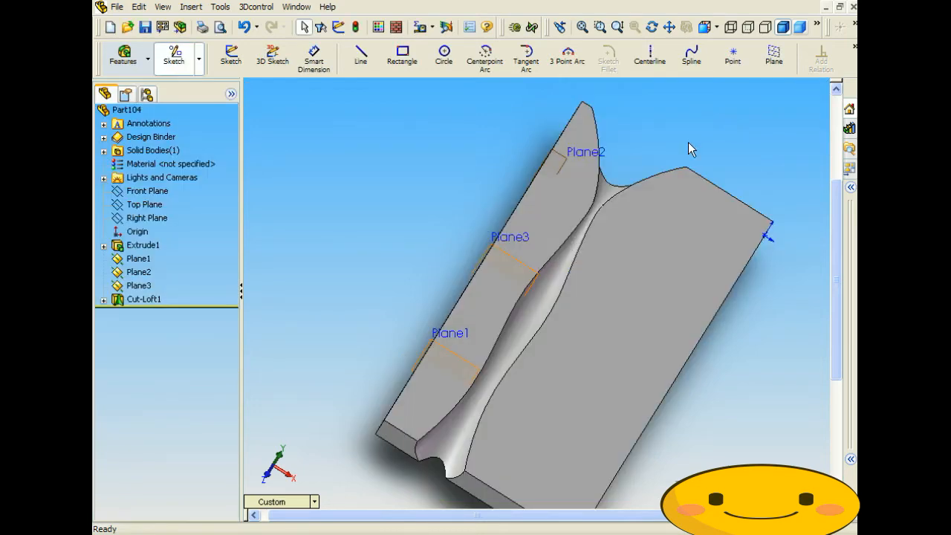
Step: Delete the five-profile lofted cut while keeping its profile sketches
{"action": "scroll", "coordinate": [453, 231], "scroll_direction": "up", "scroll_amount": 5}
{"action": "middle_click_drag", "start_coordinate": [454, 230], "coordinate": [421, 230]}
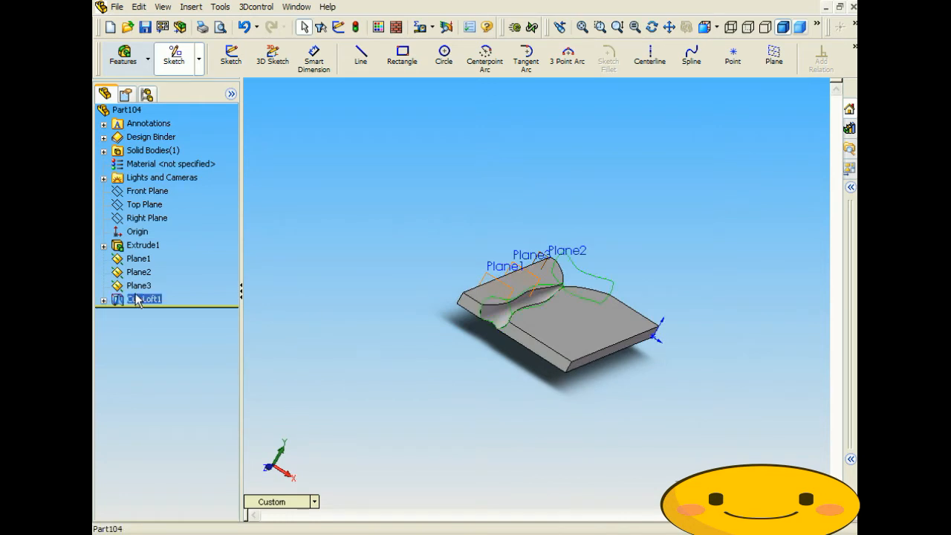
{"action": "key", "text": "Delete"}
{"action": "key", "text": "Return"}
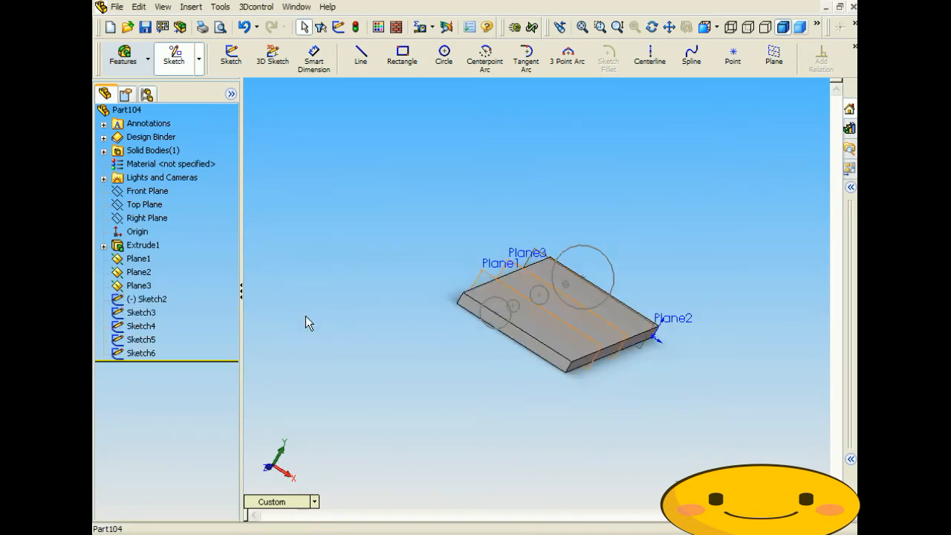
Step: Delete the three circle sketches on Plane1, Plane3 and Plane2, keeping the two end-face circles
{"action": "left_click", "coordinate": [140, 352]}
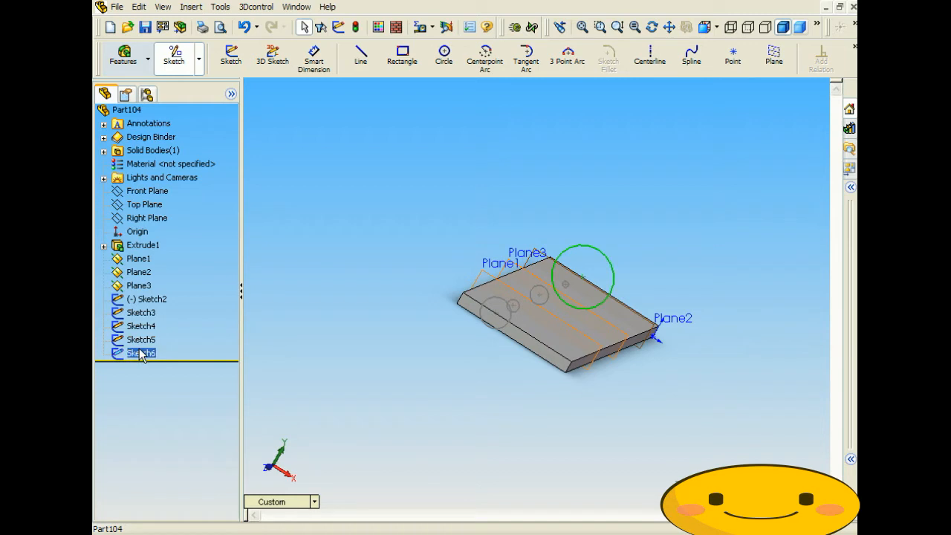
{"action": "left_click", "coordinate": [141, 339], "text": "ctrl"}
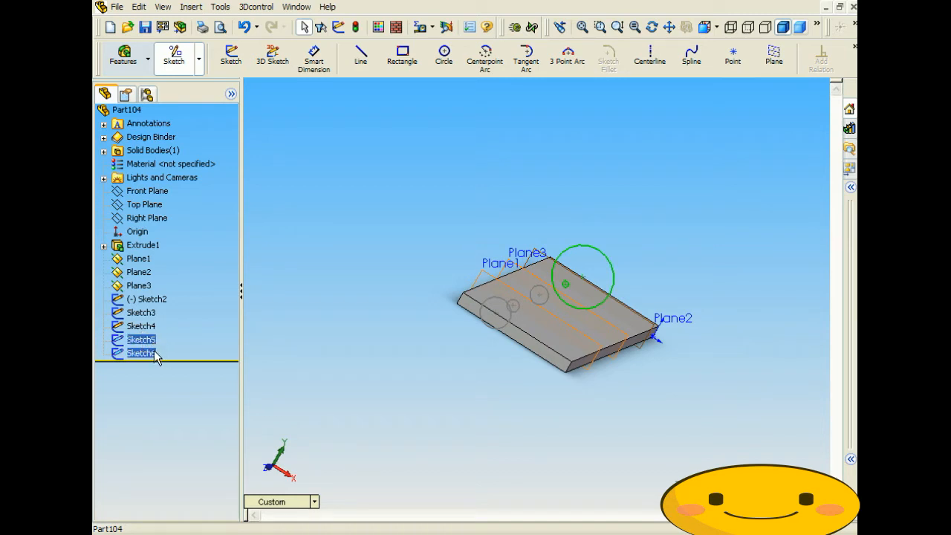
{"action": "left_click", "coordinate": [147, 316]}
{"action": "left_click", "coordinate": [148, 327], "text": "ctrl"}
{"action": "left_click", "coordinate": [148, 339], "text": "ctrl"}
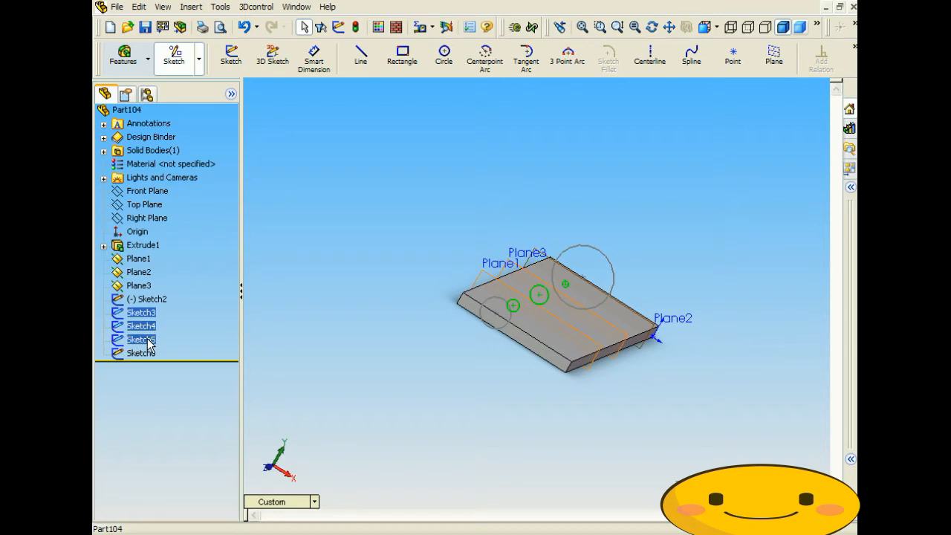
{"action": "key", "text": "Delete"}
{"action": "left_click", "coordinate": [557, 192]}
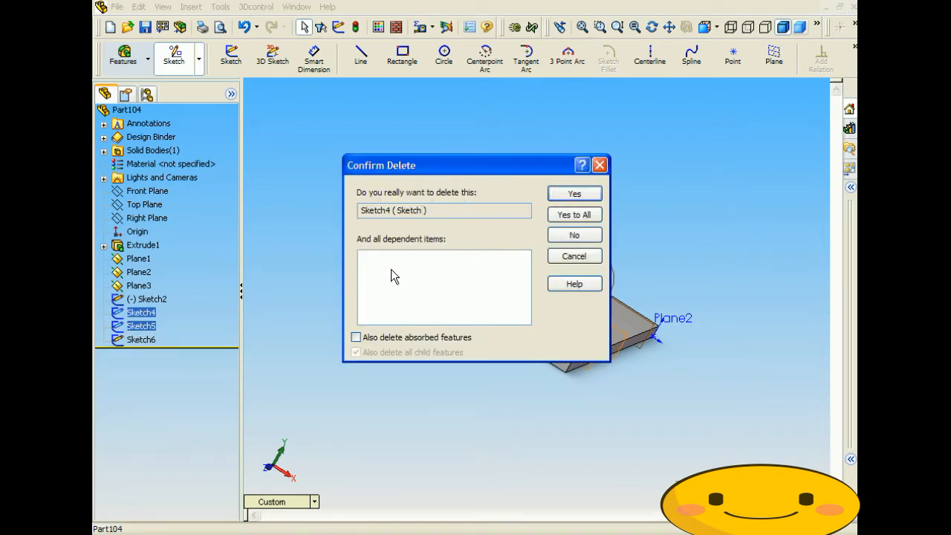
{"action": "left_click", "coordinate": [573, 193]}
{"action": "left_click", "coordinate": [571, 194]}
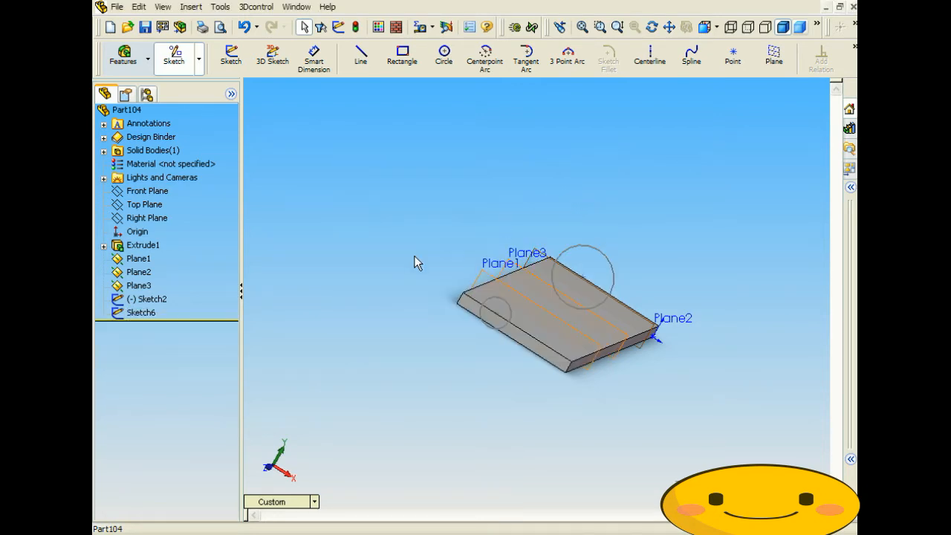
Step: Sketch a circle of about 4.7 mm radius on Plane3, centred on the inner edge of the smaller end-face circle
{"action": "left_click", "coordinate": [518, 271]}
{"action": "mouse_move", "coordinate": [519, 268]}
{"action": "middle_mouse_down"}
{"action": "mouse_move", "coordinate": [403, 272]}
{"action": "mouse_move", "coordinate": [523, 266]}
{"action": "middle_mouse_up"}
{"action": "left_click", "coordinate": [522, 270]}
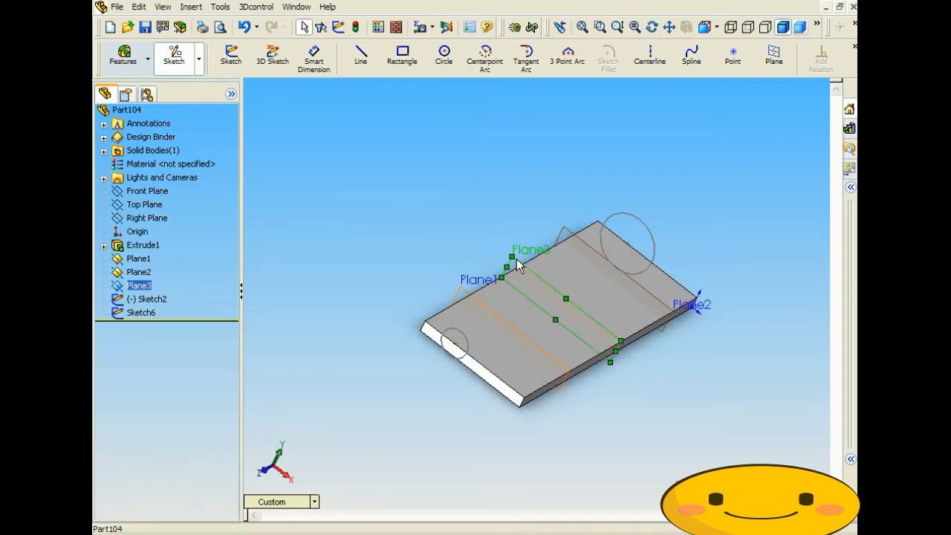
{"action": "left_click", "coordinate": [443, 54]}
{"action": "left_click", "coordinate": [282, 502]}
{"action": "left_click", "coordinate": [297, 266]}
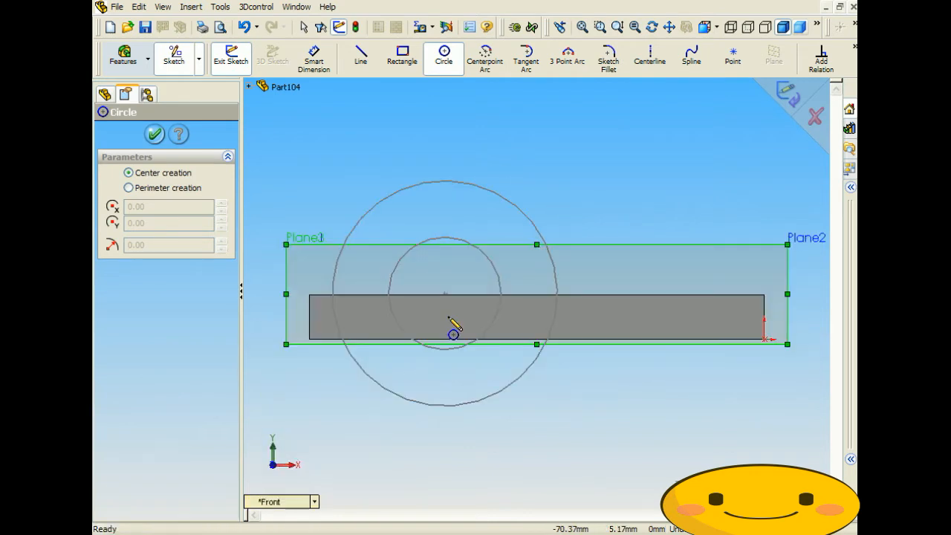
{"action": "left_click", "coordinate": [501, 294]}
{"action": "left_click", "coordinate": [525, 315]}
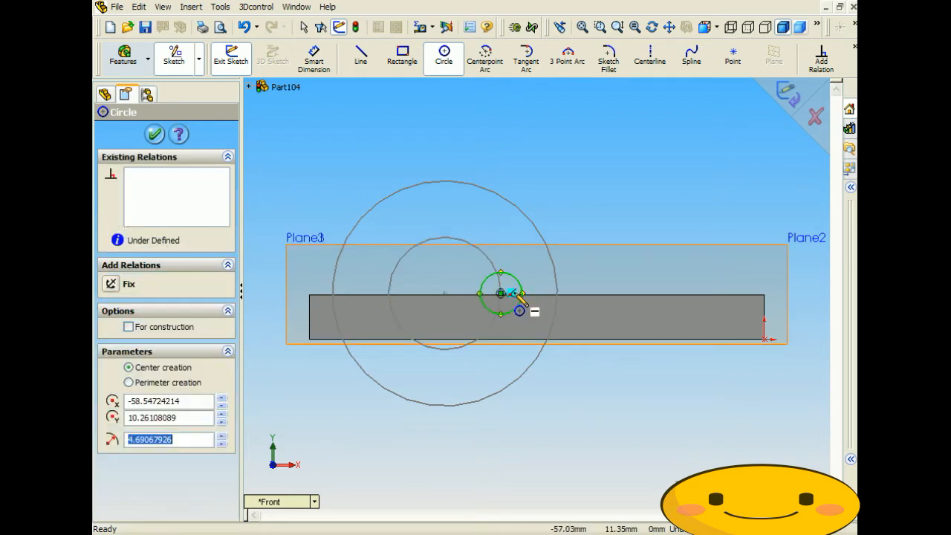
Step: Dimension the Plane3 circle to a 15 mm diameter and exit the sketch
{"action": "left_click", "coordinate": [314, 58]}
{"action": "left_click", "coordinate": [510, 281]}
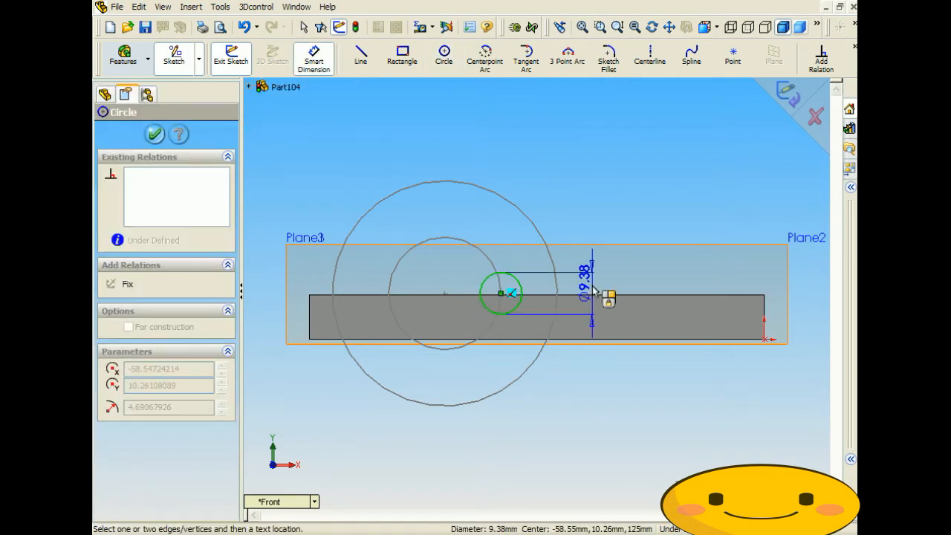
{"action": "left_click", "coordinate": [592, 286]}
{"action": "type", "text": "15"}
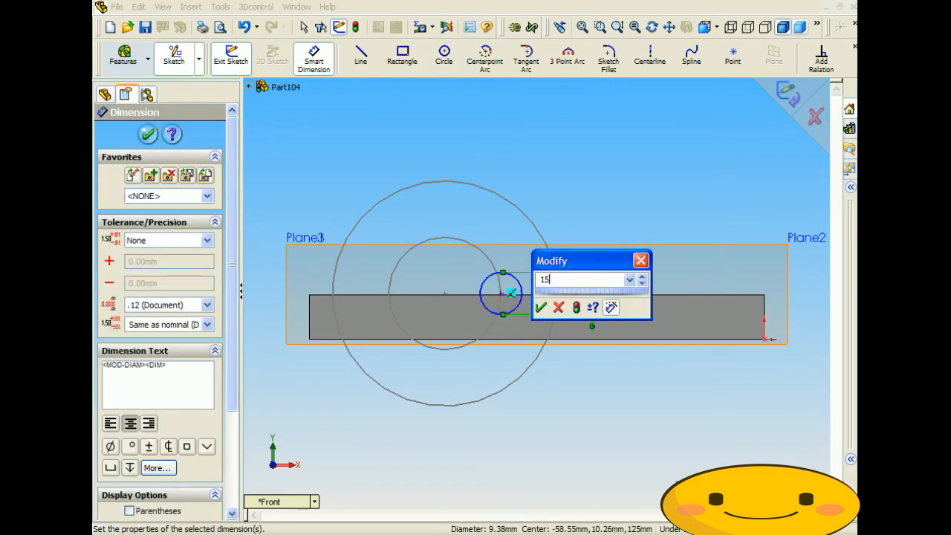
{"action": "key", "text": "Return"}
{"action": "left_click", "coordinate": [788, 93]}
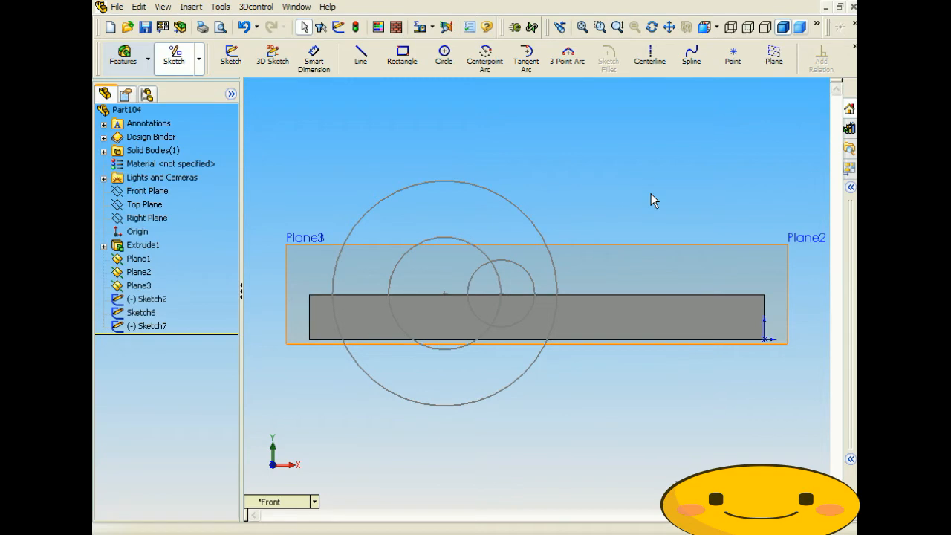
Step: Create a lofted cut through the smaller end-face circle, the Plane3 circle and the larger end-face circle, in that order
{"action": "middle_click_drag", "start_coordinate": [650, 194], "coordinate": [596, 246]}
{"action": "key", "text": "f"}
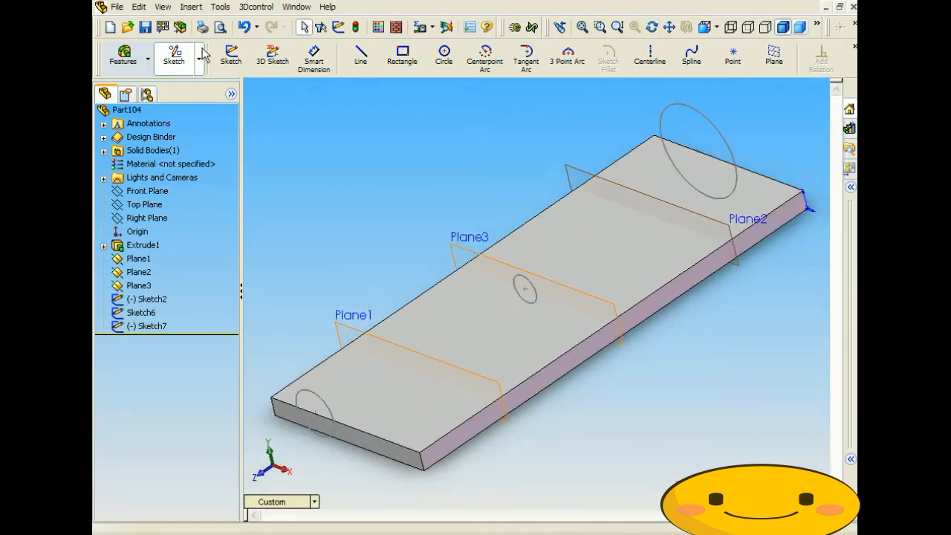
{"action": "left_click", "coordinate": [216, 9]}
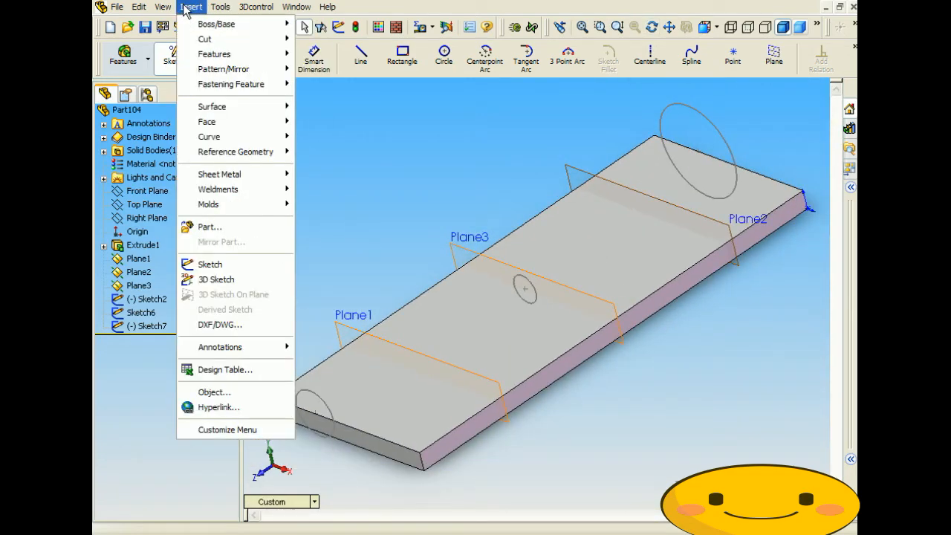
{"action": "mouse_move", "coordinate": [206, 42]}
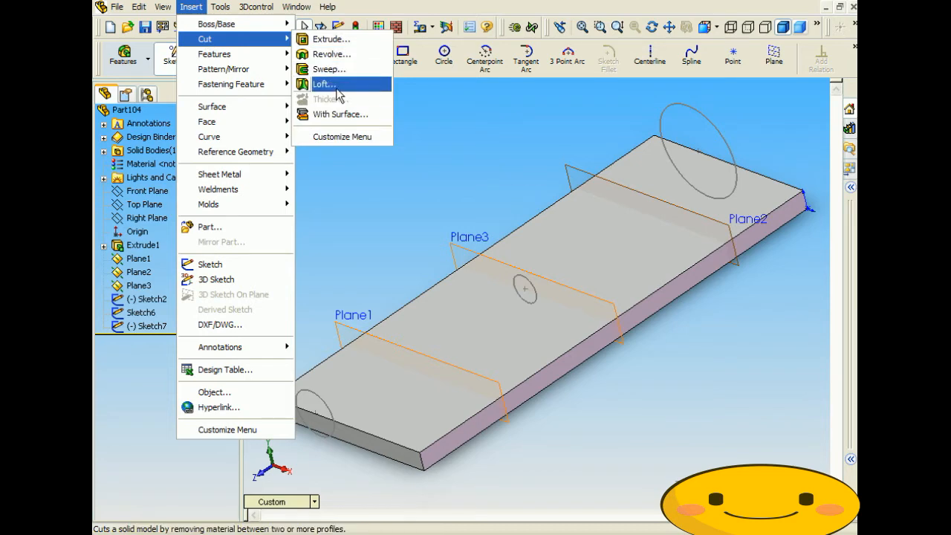
{"action": "left_click", "coordinate": [327, 83]}
{"action": "left_click", "coordinate": [318, 401]}
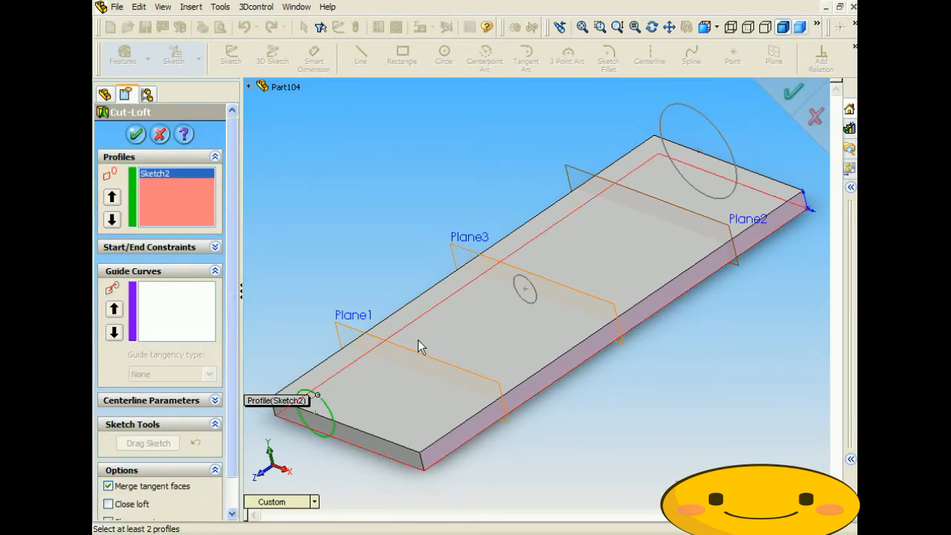
{"action": "left_click", "coordinate": [522, 284]}
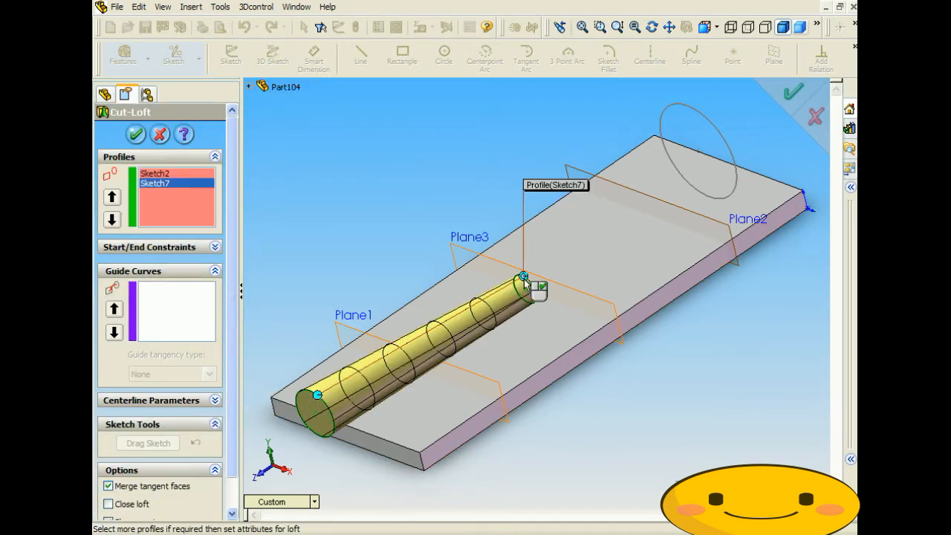
{"action": "left_click", "coordinate": [677, 107]}
{"action": "middle_click_drag", "start_coordinate": [478, 212], "coordinate": [512, 237]}
{"action": "scroll", "coordinate": [519, 242], "scroll_direction": "up", "scroll_amount": 5}
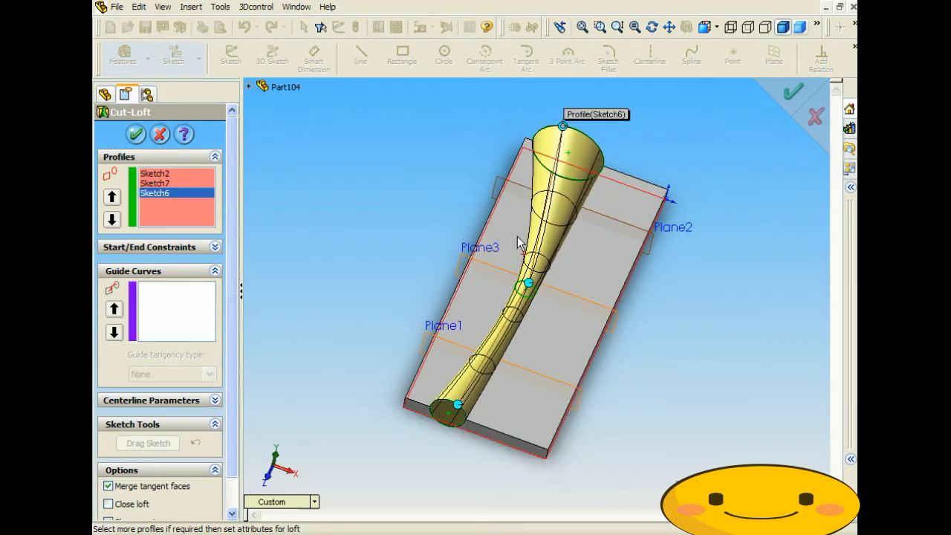
{"action": "middle_click_drag", "start_coordinate": [491, 208], "coordinate": [465, 180]}
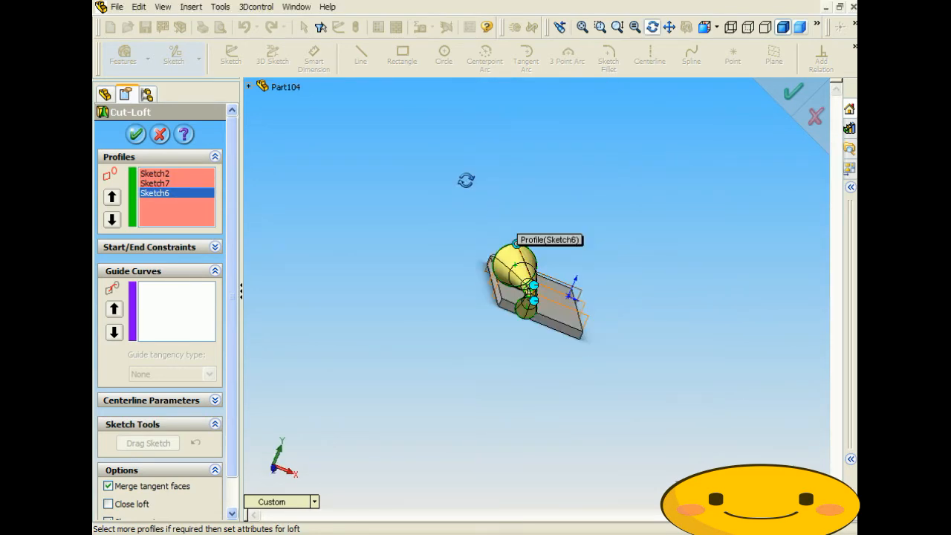
{"action": "left_click", "coordinate": [794, 93]}
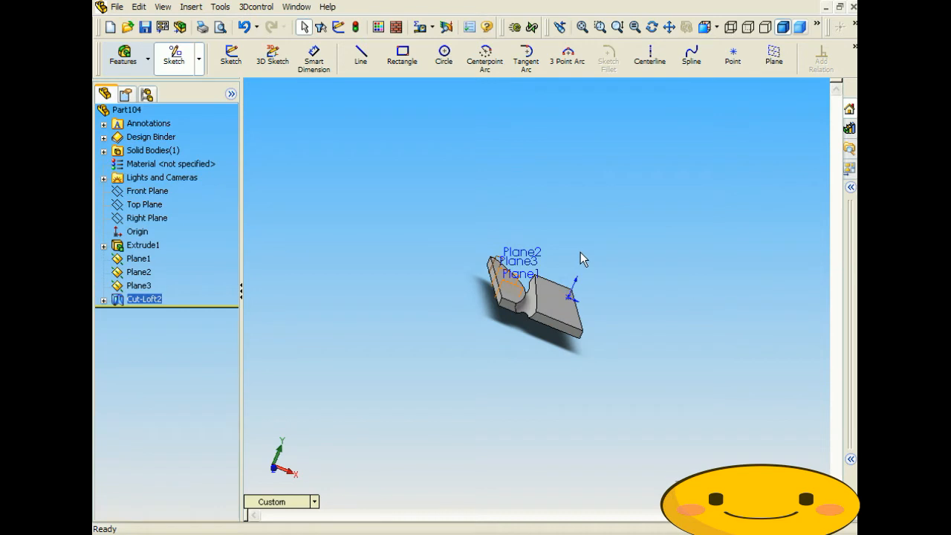
{"action": "middle_click_drag", "start_coordinate": [580, 252], "coordinate": [560, 263]}
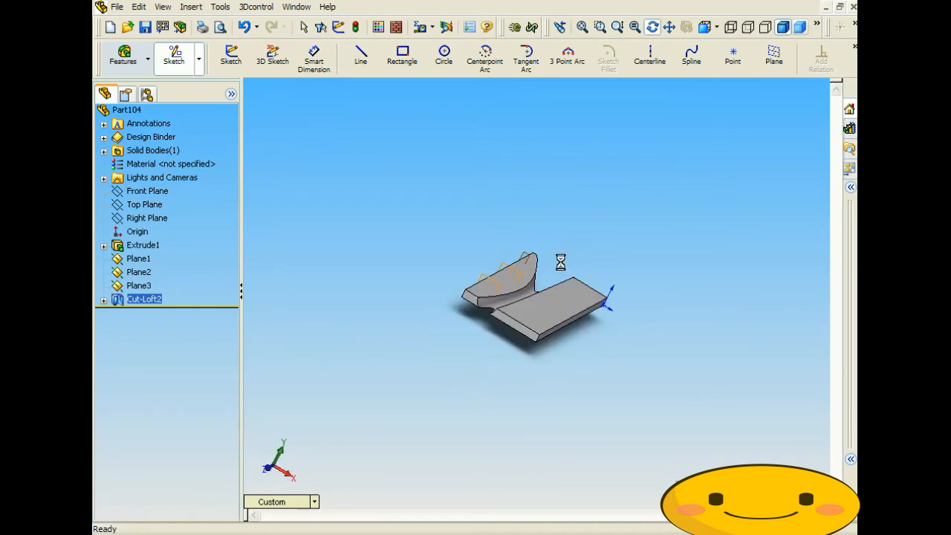
Step: Delete the three-circle lofted cut while keeping its profile sketches
{"action": "left_click", "coordinate": [104, 300]}
{"action": "left_click", "coordinate": [155, 300]}
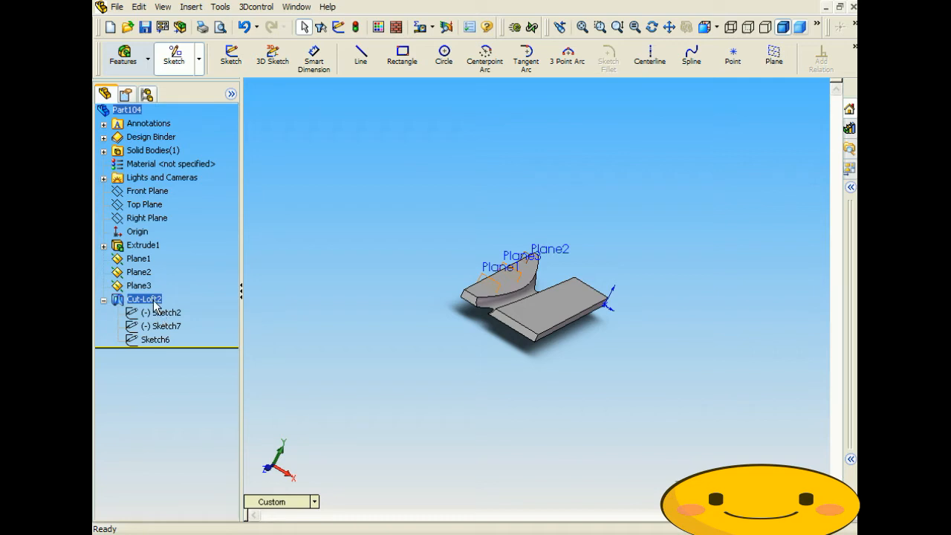
{"action": "key", "text": "Escape"}
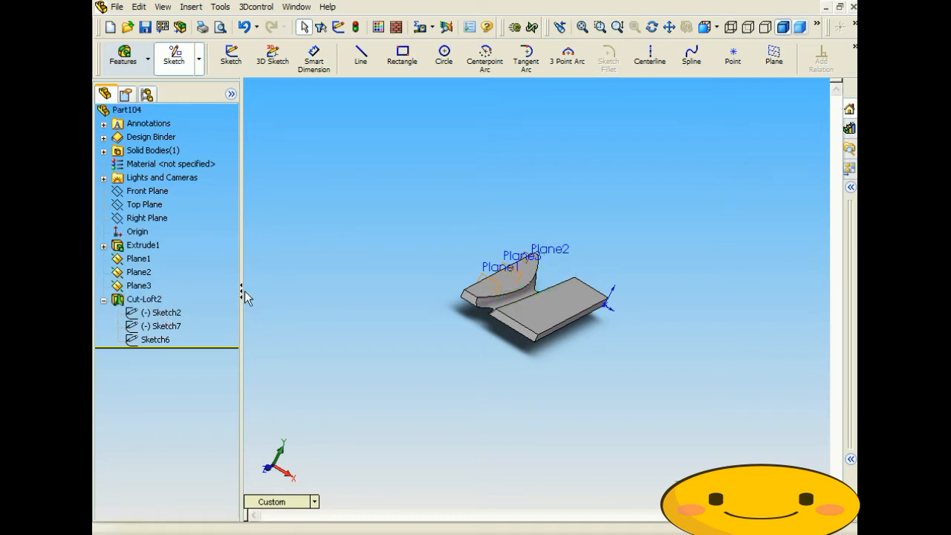
{"action": "key", "text": "Delete"}
{"action": "key", "text": "Return"}
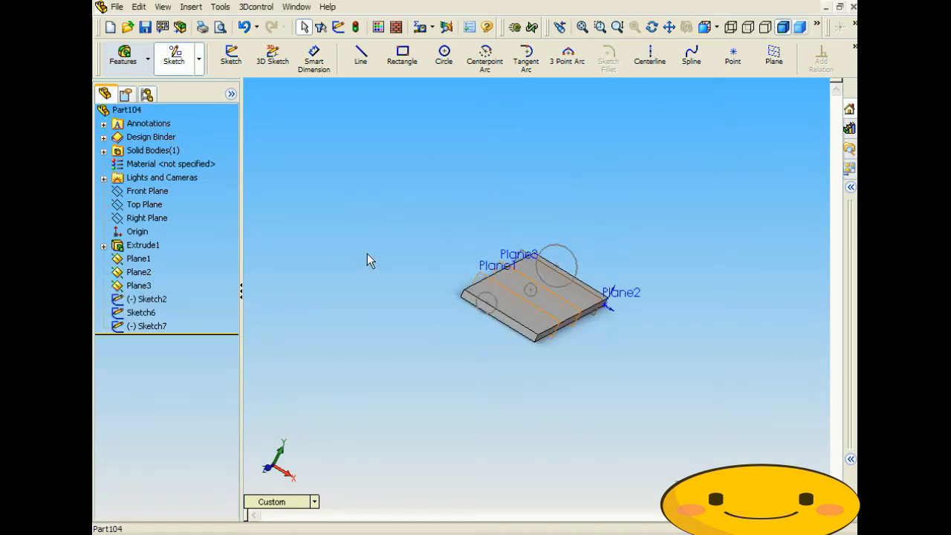
Step: Edit the smaller end-face sketch (Sketch2) in front view and delete its 25 mm circle
{"action": "left_click", "coordinate": [162, 300]}
{"action": "left_click", "coordinate": [147, 326]}
{"action": "left_click", "coordinate": [154, 300]}
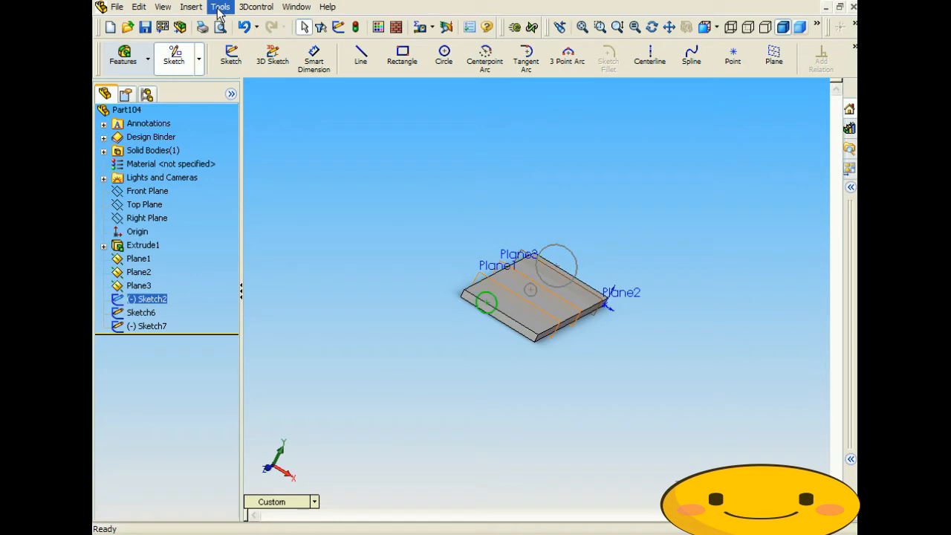
{"action": "right_click", "coordinate": [155, 304]}
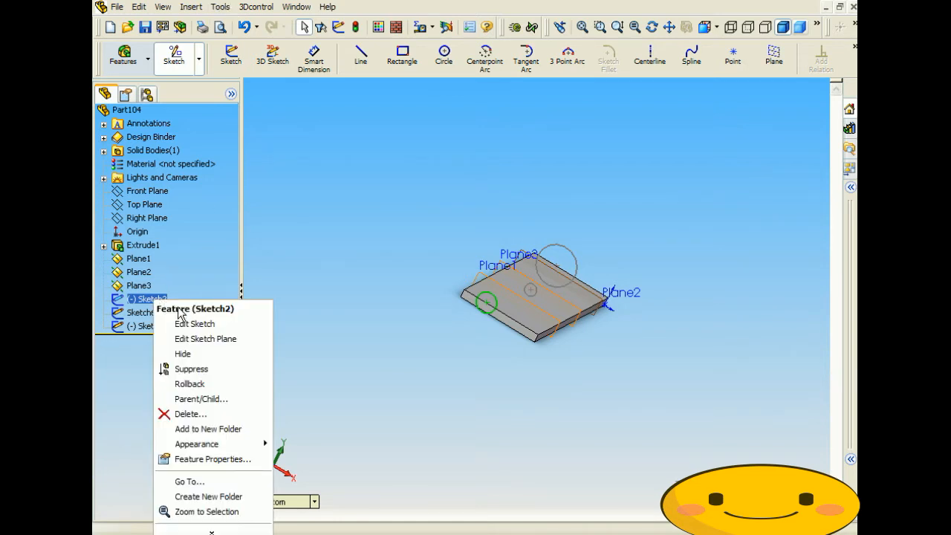
{"action": "left_click", "coordinate": [194, 322]}
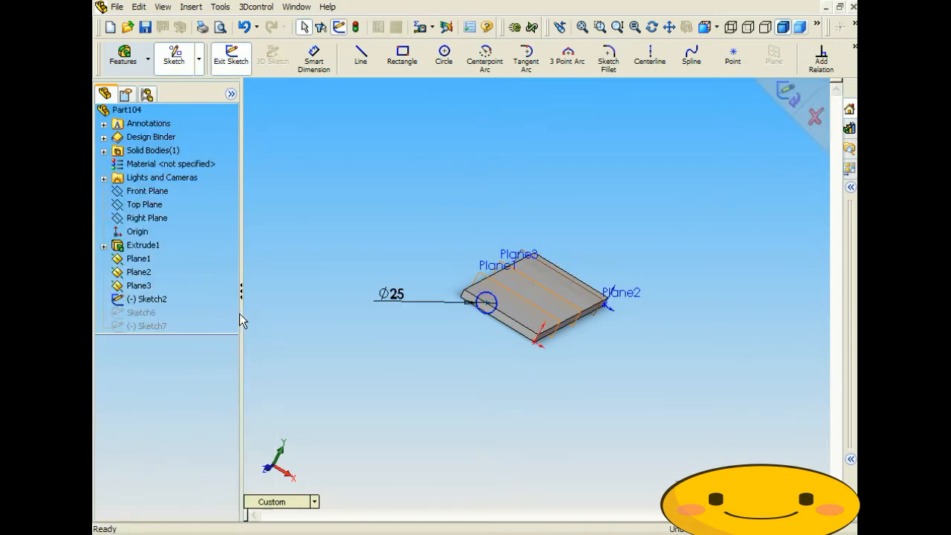
{"action": "left_click", "coordinate": [283, 505]}
{"action": "left_click", "coordinate": [301, 266]}
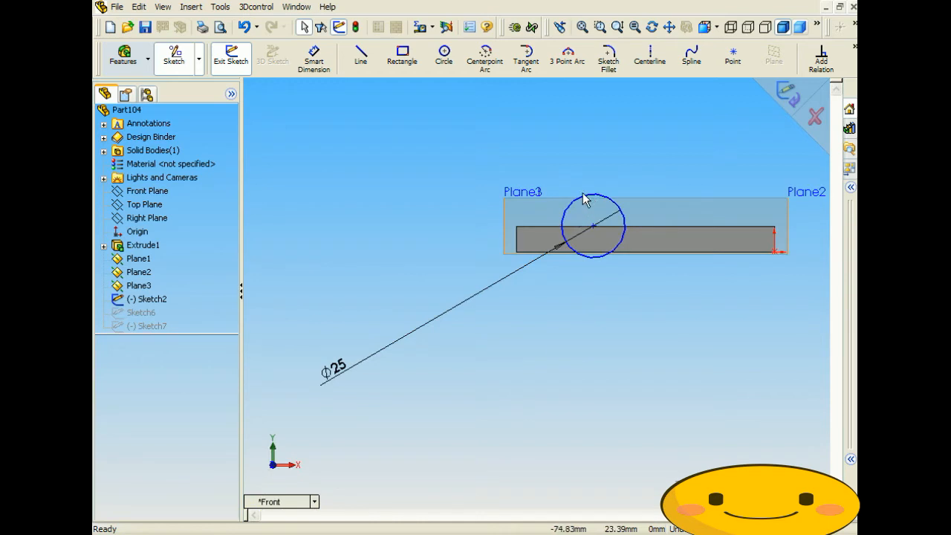
{"action": "left_click", "coordinate": [583, 201]}
{"action": "key", "text": "Delete"}
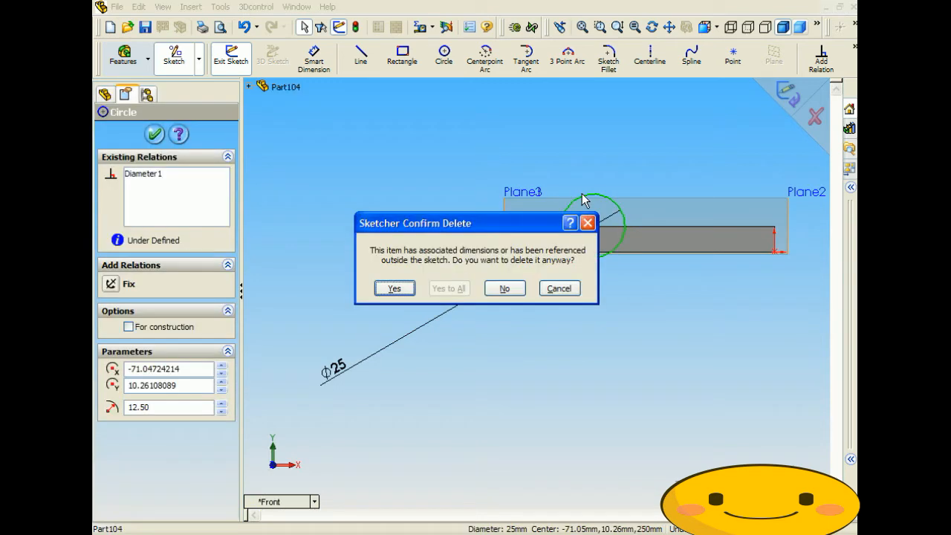
{"action": "left_click", "coordinate": [393, 290]}
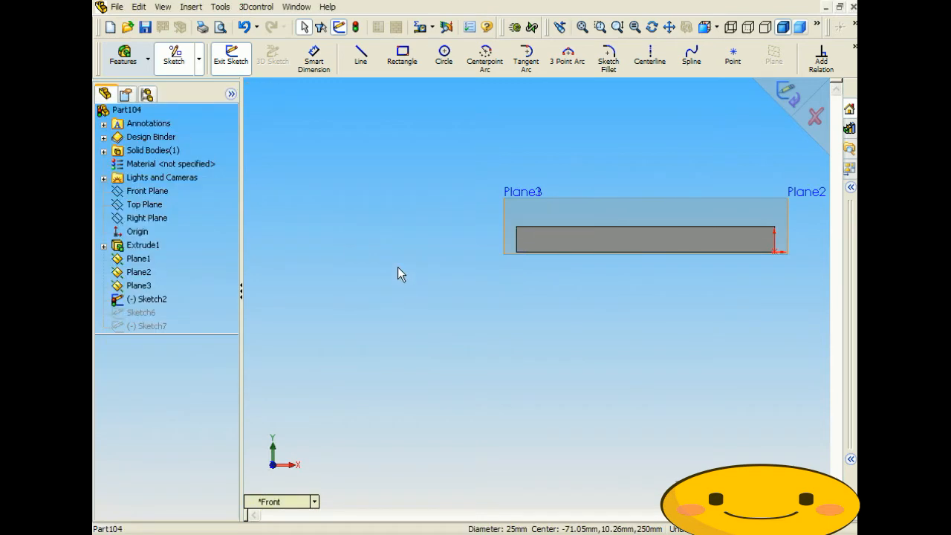
Step: Sketch a five-sided polygon with an inscribed circle about 15.7 mm in diameter in Sketch2, then exit the sketch, ignoring the rebuild error
{"action": "left_click", "coordinate": [220, 7]}
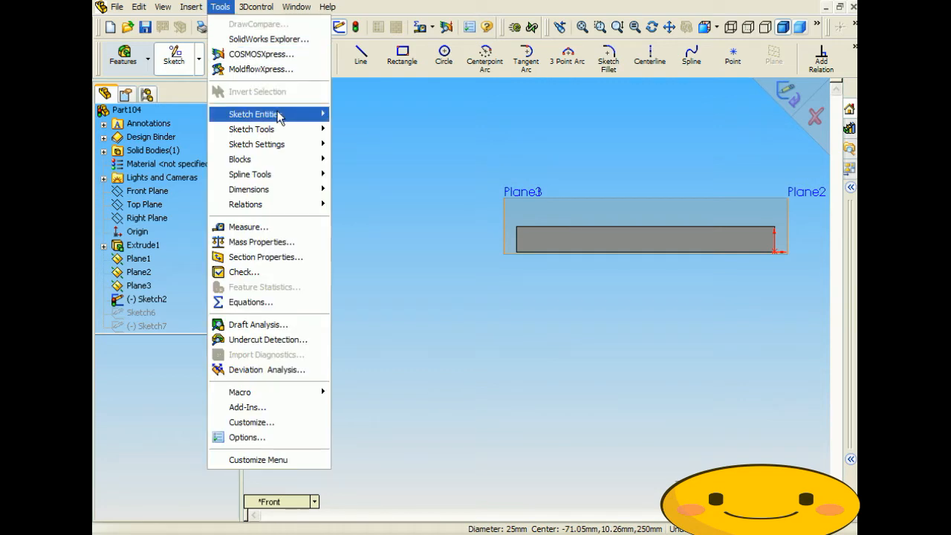
{"action": "mouse_move", "coordinate": [279, 116]}
{"action": "left_click", "coordinate": [361, 158]}
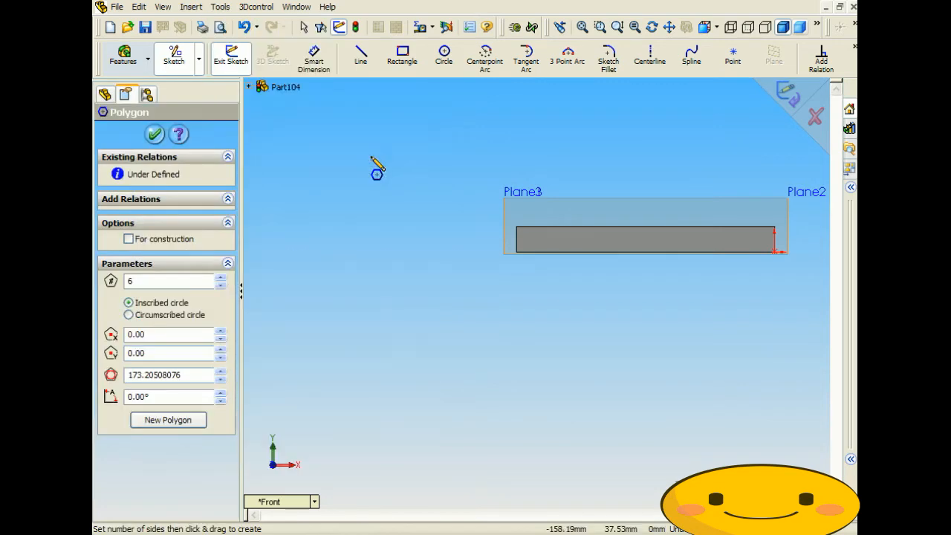
{"action": "left_click_drag", "start_coordinate": [191, 282], "coordinate": [95, 273]}
{"action": "type", "text": "5"}
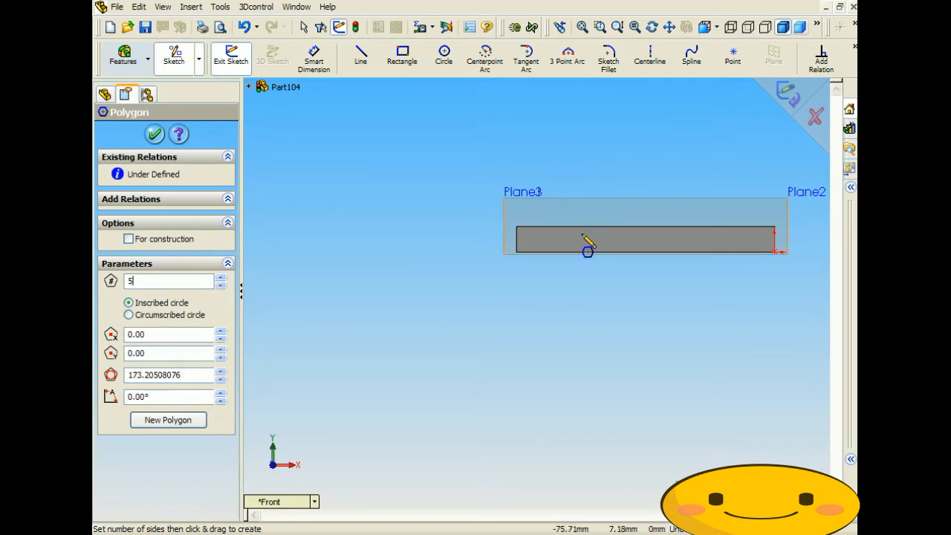
{"action": "left_click_drag", "start_coordinate": [583, 234], "coordinate": [610, 245]}
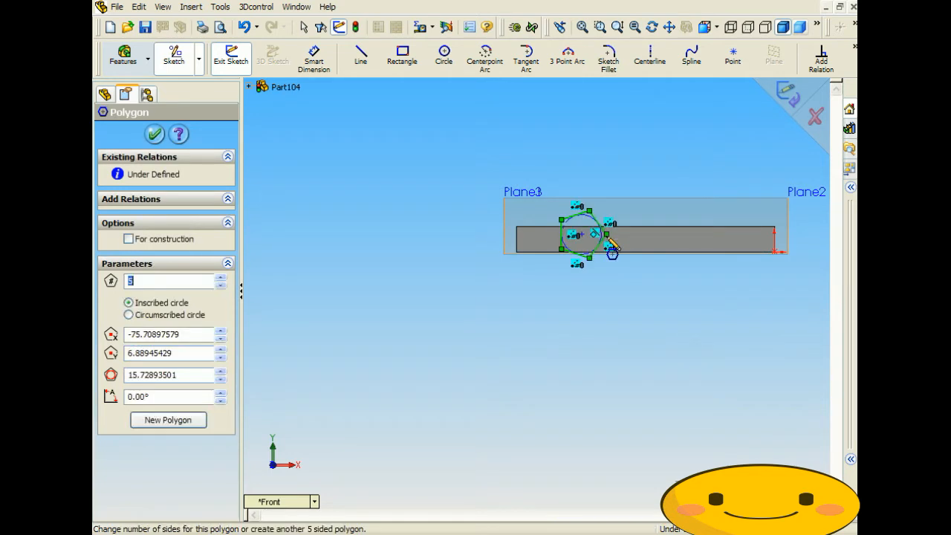
{"action": "left_click", "coordinate": [789, 92]}
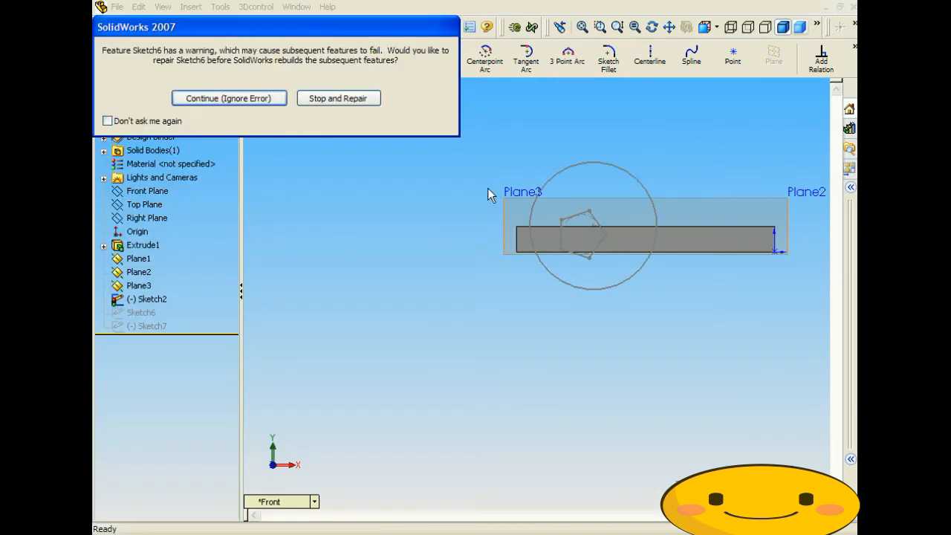
{"action": "left_click", "coordinate": [261, 100]}
{"action": "left_click", "coordinate": [534, 168]}
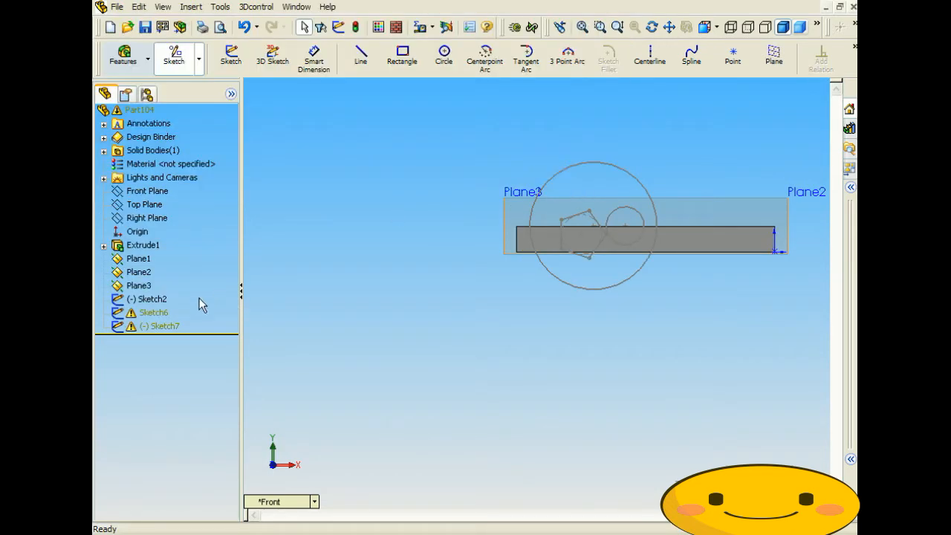
Step: Edit the sketch on the opposite end face (Sketch6) and delete its 50 mm circle
{"action": "left_click", "coordinate": [158, 313]}
{"action": "right_click", "coordinate": [156, 313]}
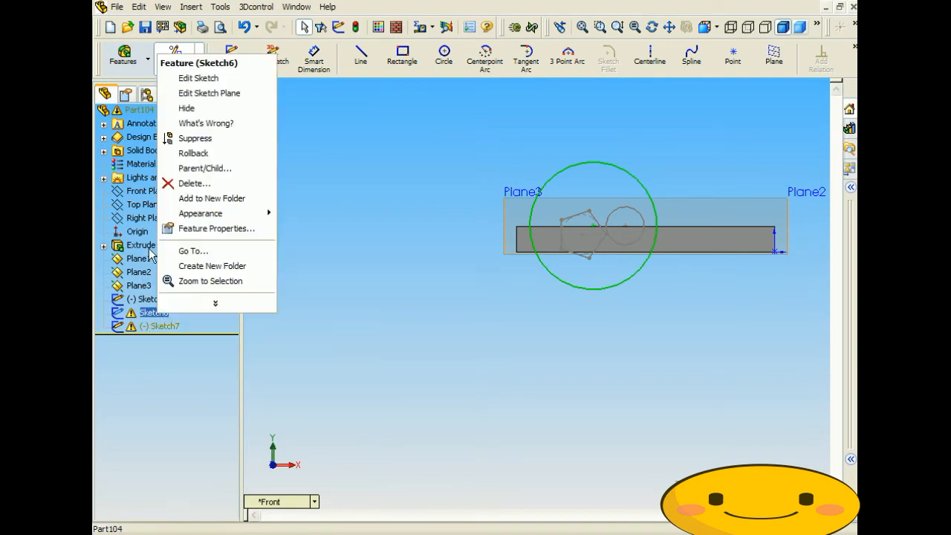
{"action": "left_click", "coordinate": [199, 78]}
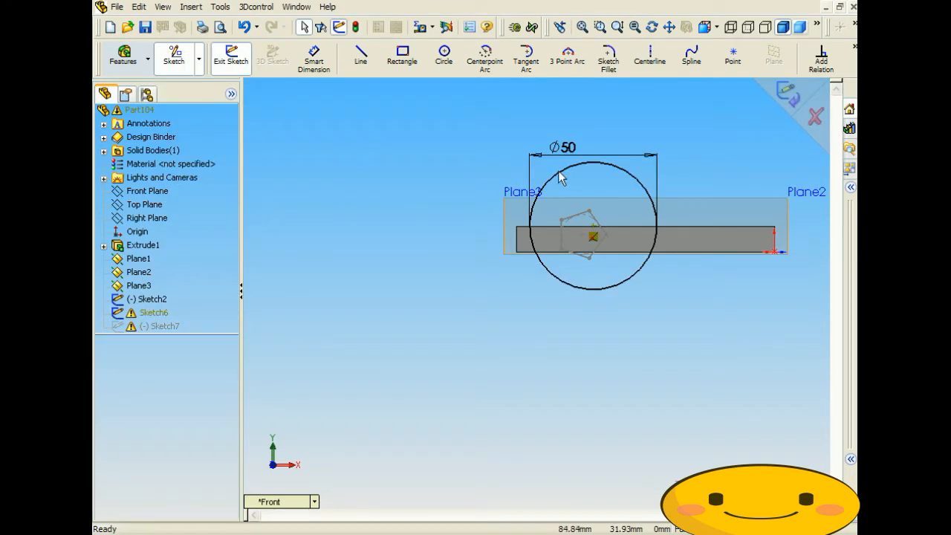
{"action": "left_click", "coordinate": [557, 173]}
{"action": "key", "text": "Delete"}
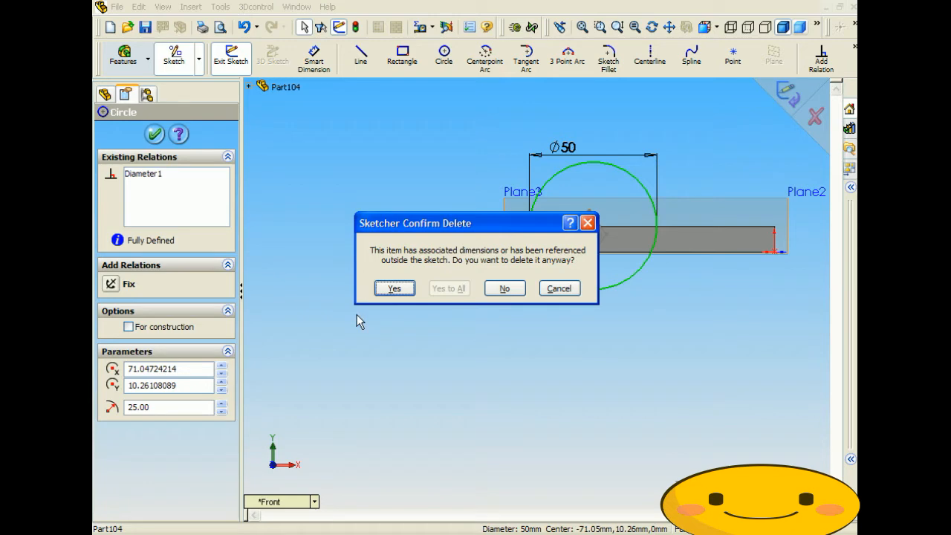
{"action": "left_click", "coordinate": [394, 288]}
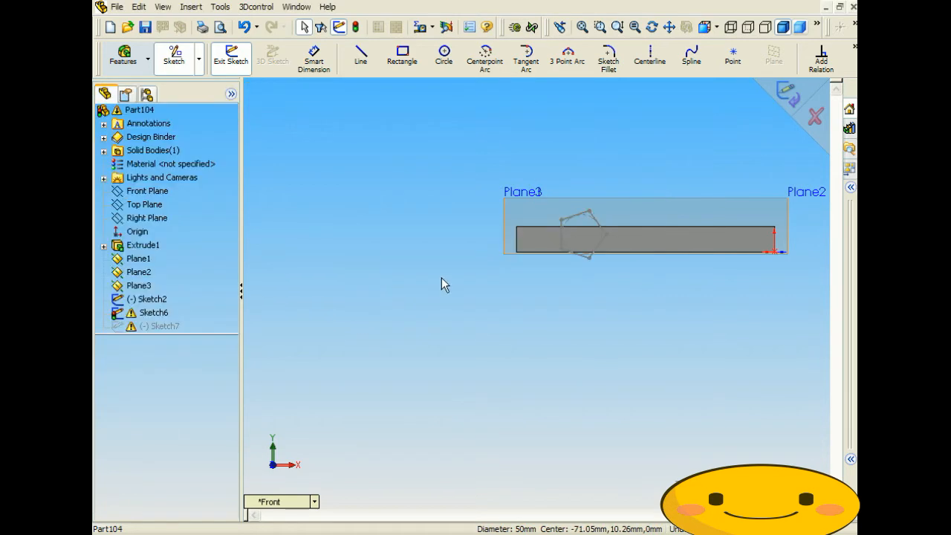
Step: Sketch a pentagon with an inscribed circle about 53.4 mm in diameter in Sketch6, centred on the smaller pentagon, and exit the sketch
{"action": "left_click", "coordinate": [191, 7]}
{"action": "mouse_move", "coordinate": [215, 8]}
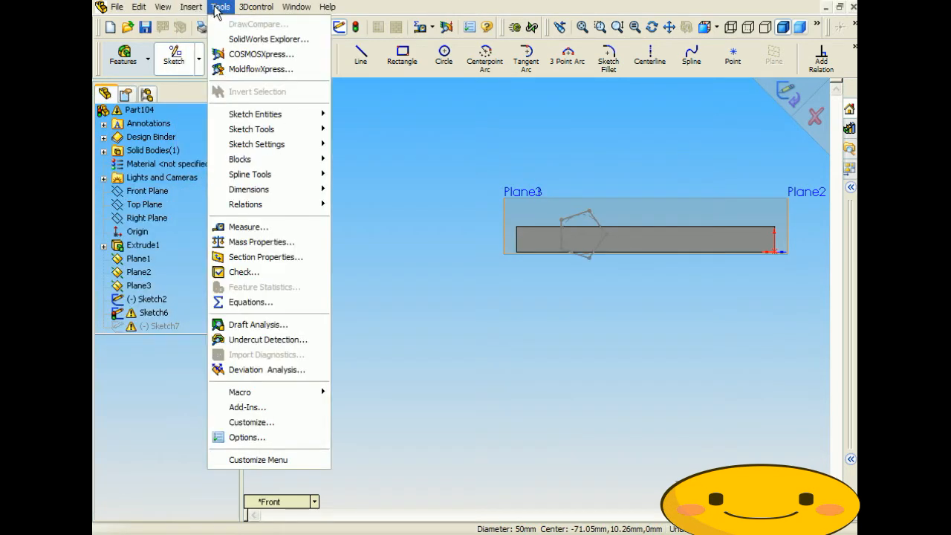
{"action": "mouse_move", "coordinate": [249, 130]}
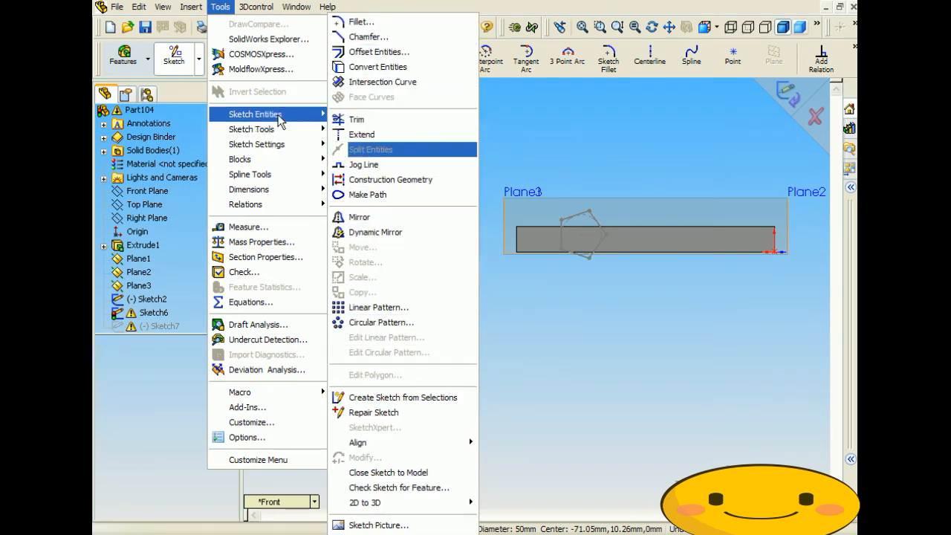
{"action": "mouse_move", "coordinate": [267, 114]}
{"action": "left_click", "coordinate": [372, 159]}
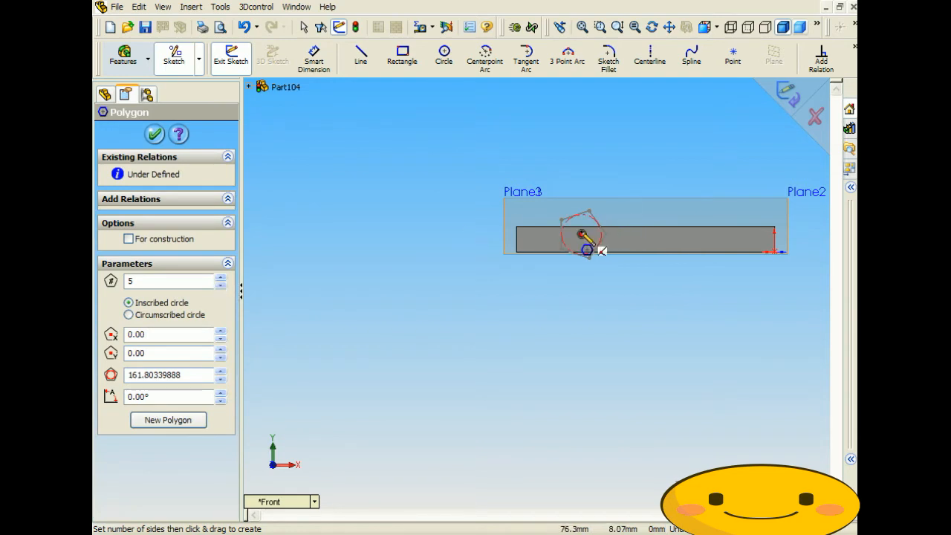
{"action": "mouse_move", "coordinate": [581, 236]}
{"action": "left_mouse_down"}
{"action": "mouse_move", "coordinate": [635, 281]}
{"action": "mouse_move", "coordinate": [666, 234]}
{"action": "left_mouse_up"}
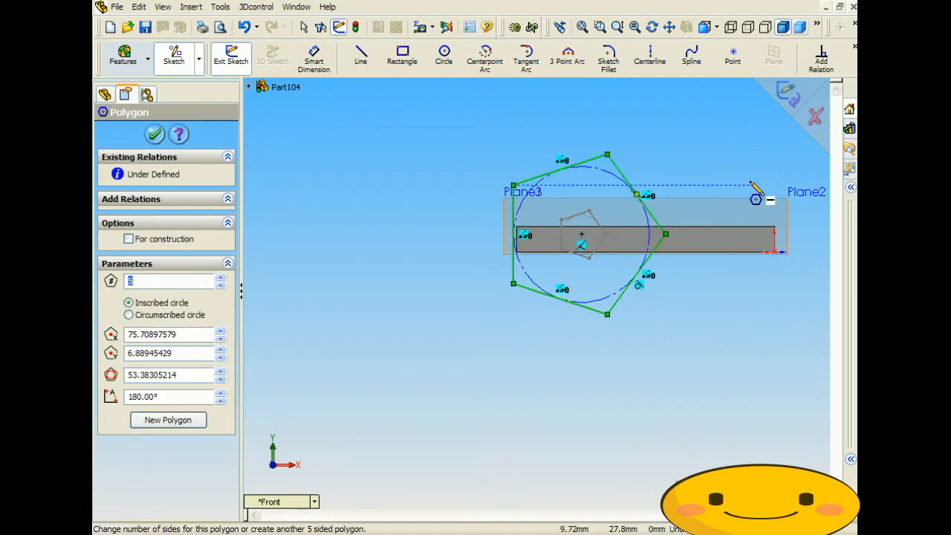
{"action": "left_click", "coordinate": [786, 93]}
{"action": "left_click", "coordinate": [534, 135]}
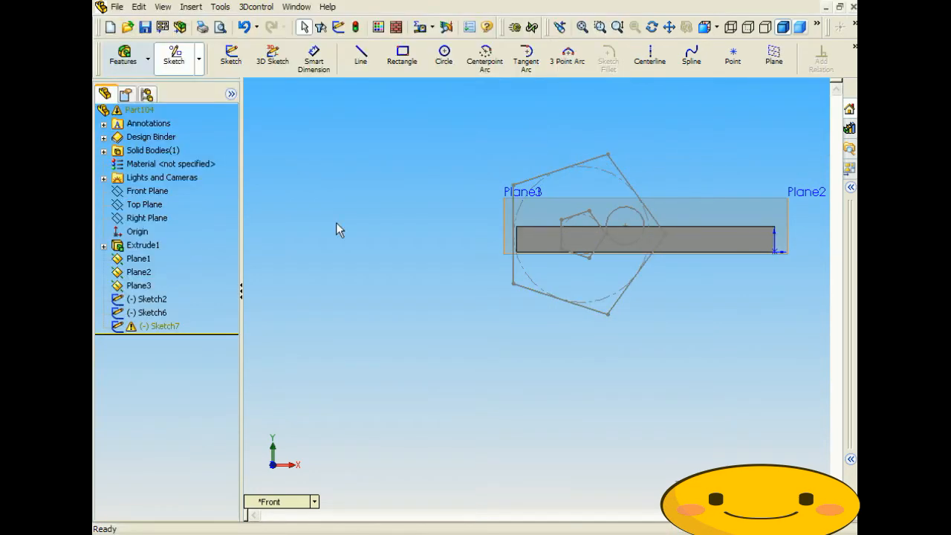
Step: Edit the middle-plane sketch (Sketch7) and delete its 15 mm circle
{"action": "left_click", "coordinate": [158, 324]}
{"action": "right_click", "coordinate": [157, 324]}
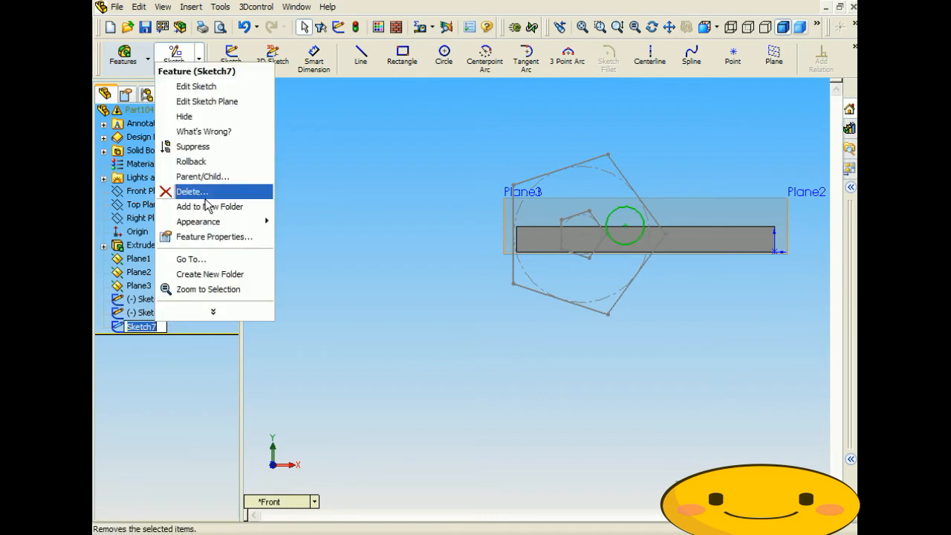
{"action": "left_click", "coordinate": [196, 87]}
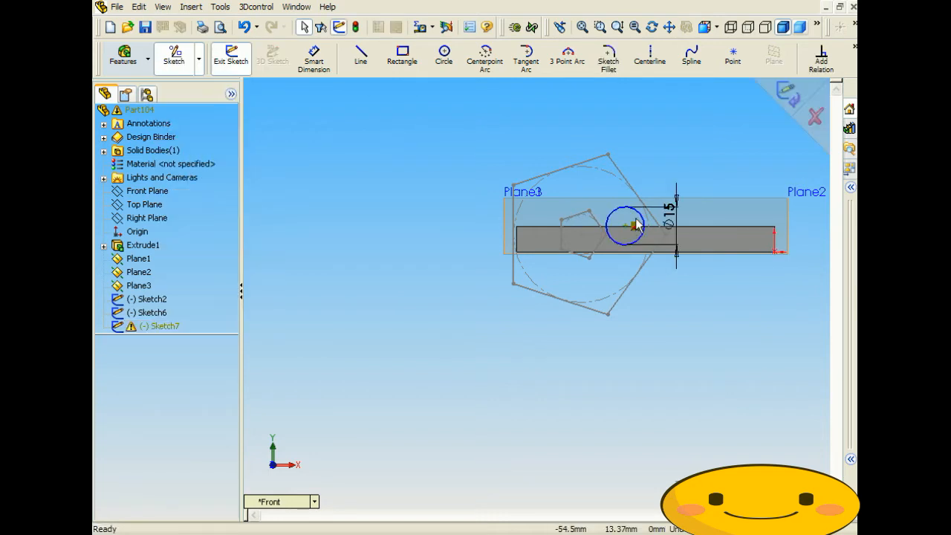
{"action": "left_click", "coordinate": [623, 215]}
{"action": "key", "text": "Delete"}
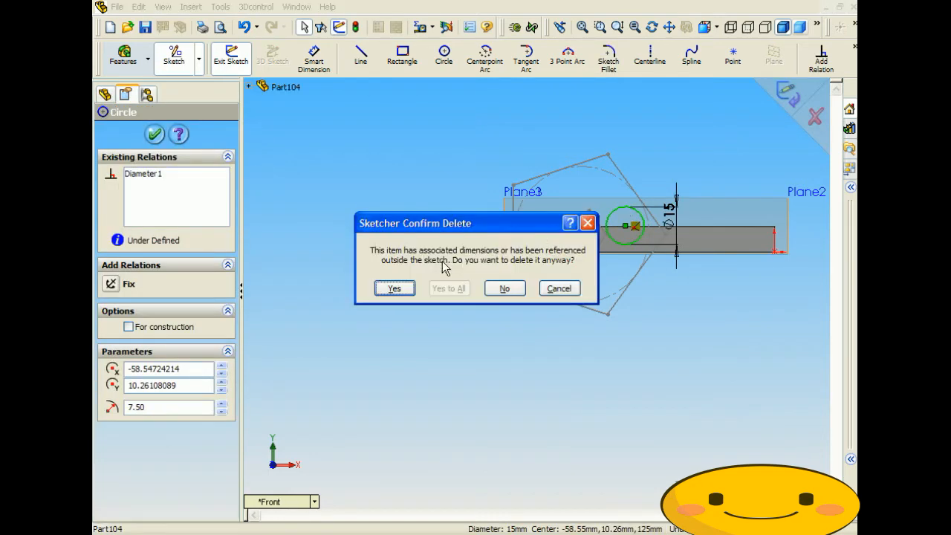
{"action": "left_click", "coordinate": [395, 289]}
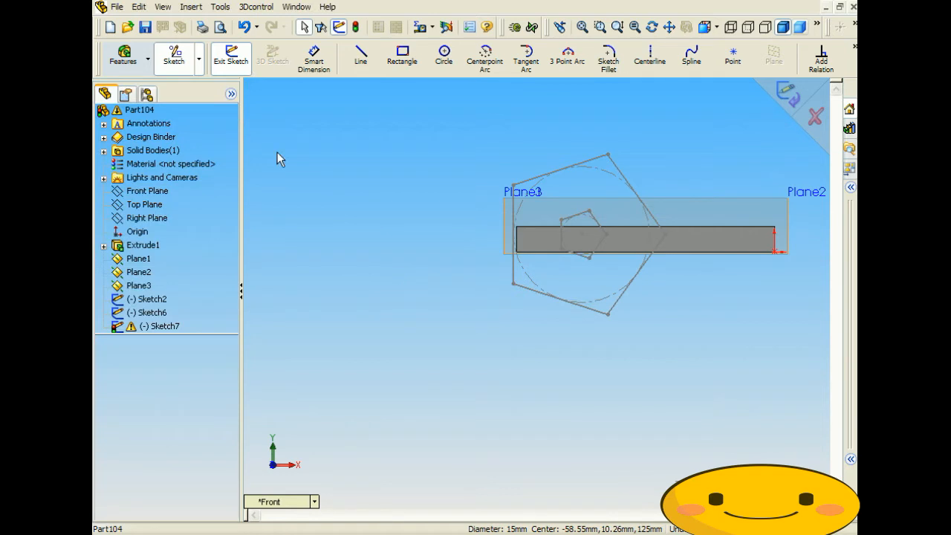
Step: Sketch a five-sided polygon with an inscribed circle in Sketch7, centred on the quadrant point of the largest pentagon's inscribed circle, and exit the sketch
{"action": "left_click", "coordinate": [227, 7]}
{"action": "mouse_move", "coordinate": [257, 119]}
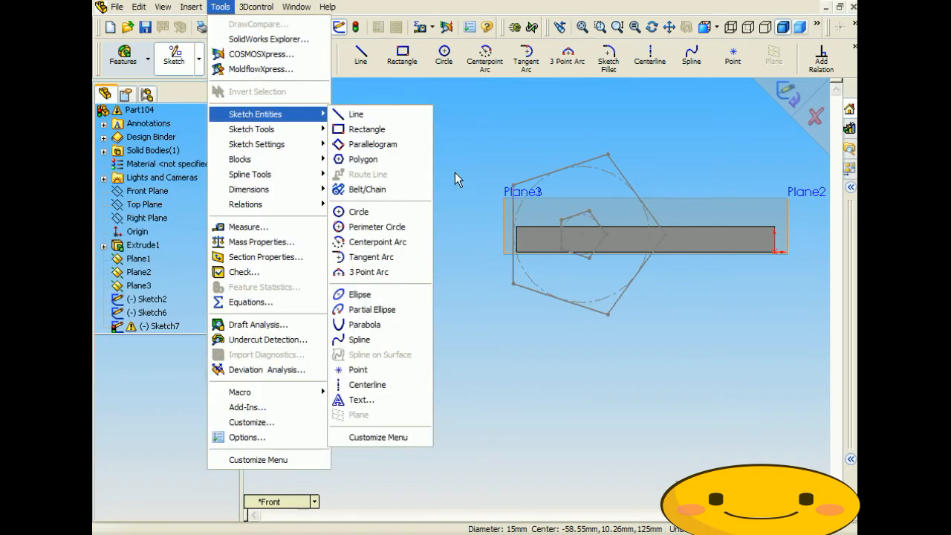
{"action": "left_click", "coordinate": [398, 159]}
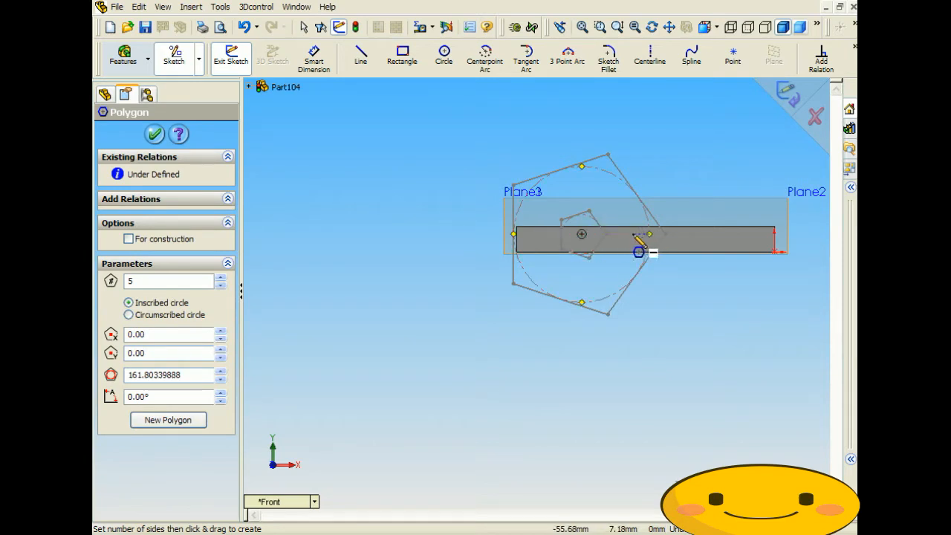
{"action": "left_click_drag", "start_coordinate": [650, 234], "coordinate": [696, 237]}
{"action": "key", "text": "Escape"}
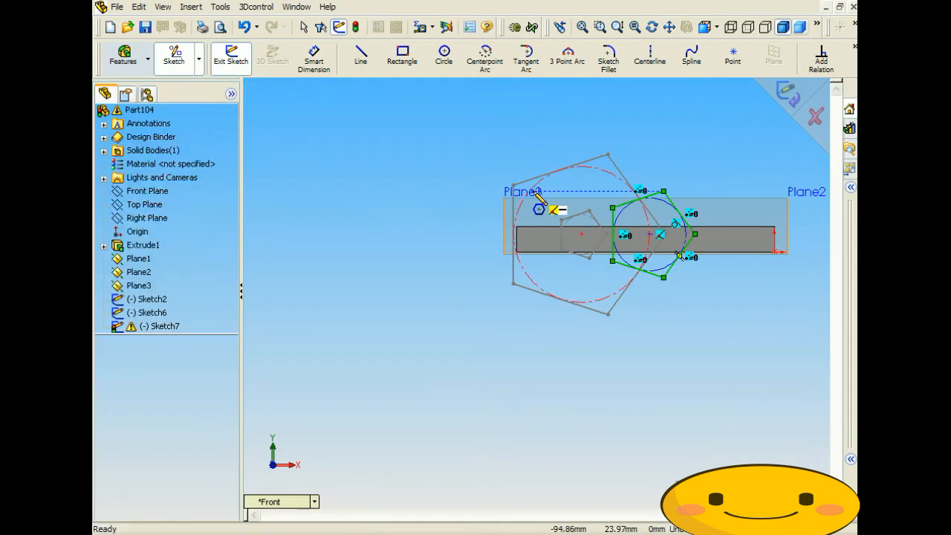
{"action": "left_click", "coordinate": [792, 97]}
Step: Create a lofted cut through the three pentagon profiles in the order Sketch2, Sketch7, Sketch6
{"action": "mouse_move", "coordinate": [668, 153]}
{"action": "middle_mouse_down"}
{"action": "mouse_move", "coordinate": [629, 191]}
{"action": "mouse_move", "coordinate": [591, 183]}
{"action": "middle_mouse_up"}
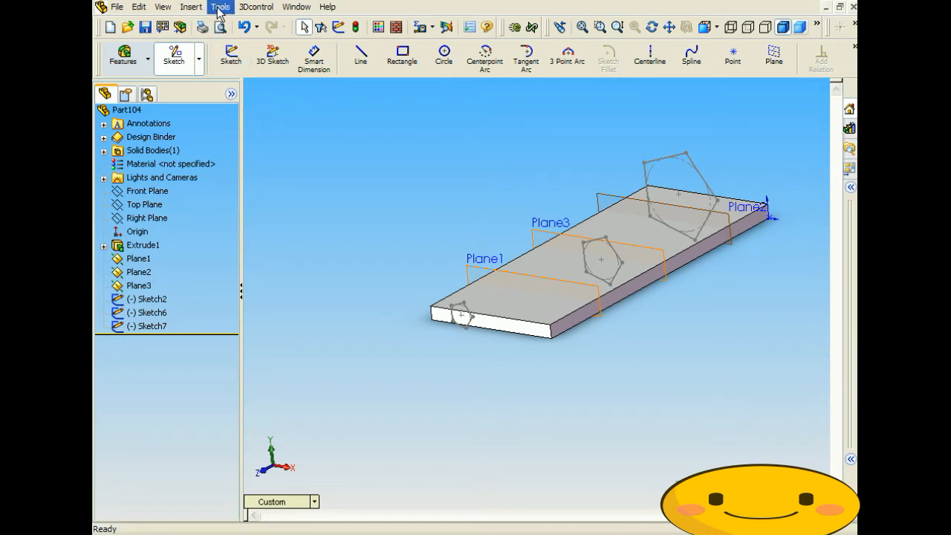
{"action": "left_click", "coordinate": [191, 6]}
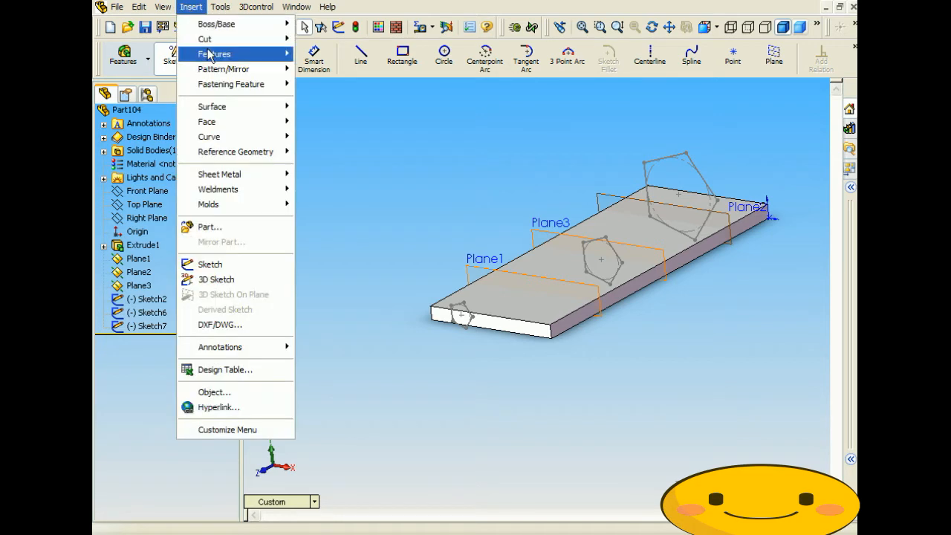
{"action": "mouse_move", "coordinate": [212, 39]}
{"action": "left_click", "coordinate": [325, 84]}
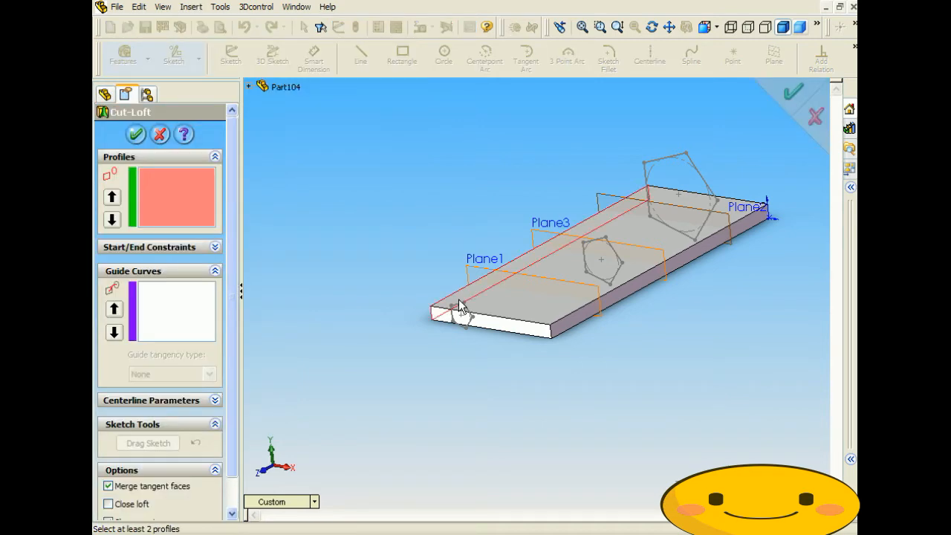
{"action": "left_click", "coordinate": [460, 311]}
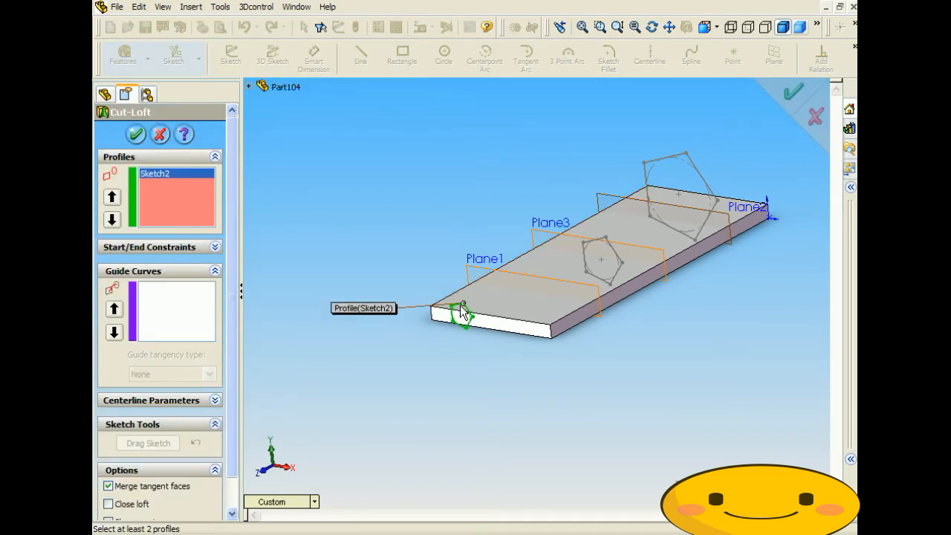
{"action": "left_click", "coordinate": [604, 241]}
{"action": "left_click", "coordinate": [663, 168]}
{"action": "mouse_move", "coordinate": [482, 233]}
{"action": "middle_mouse_down"}
{"action": "mouse_move", "coordinate": [535, 229]}
{"action": "mouse_move", "coordinate": [480, 241]}
{"action": "middle_mouse_up"}
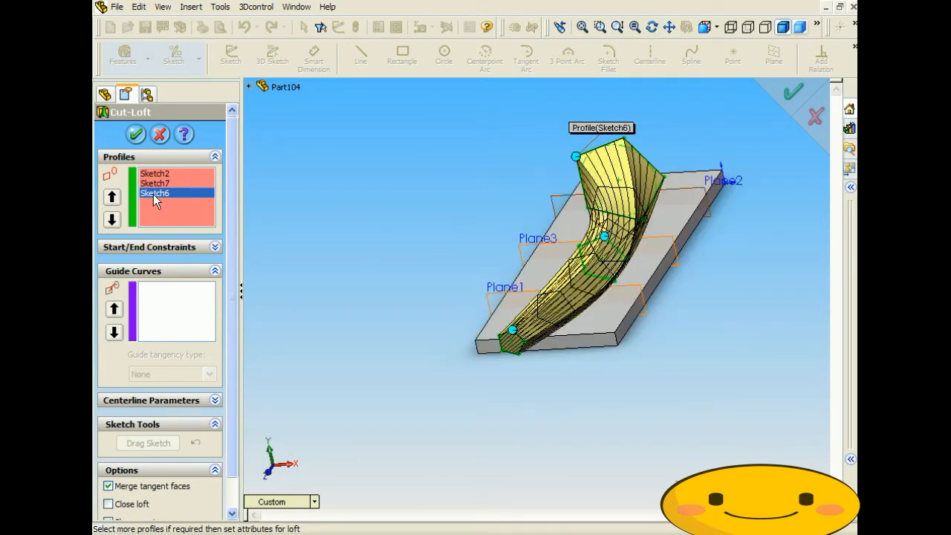
{"action": "left_click", "coordinate": [136, 135]}
Step: Inspect the pentagonal lofted cut from several angles and return to the plain block with its three planes
{"action": "mouse_move", "coordinate": [417, 242]}
{"action": "middle_mouse_down"}
{"action": "mouse_move", "coordinate": [474, 214]}
{"action": "mouse_move", "coordinate": [461, 203]}
{"action": "mouse_move", "coordinate": [389, 250]}
{"action": "mouse_move", "coordinate": [513, 270]}
{"action": "mouse_move", "coordinate": [509, 278]}
{"action": "mouse_move", "coordinate": [410, 249]}
{"action": "middle_mouse_up"}
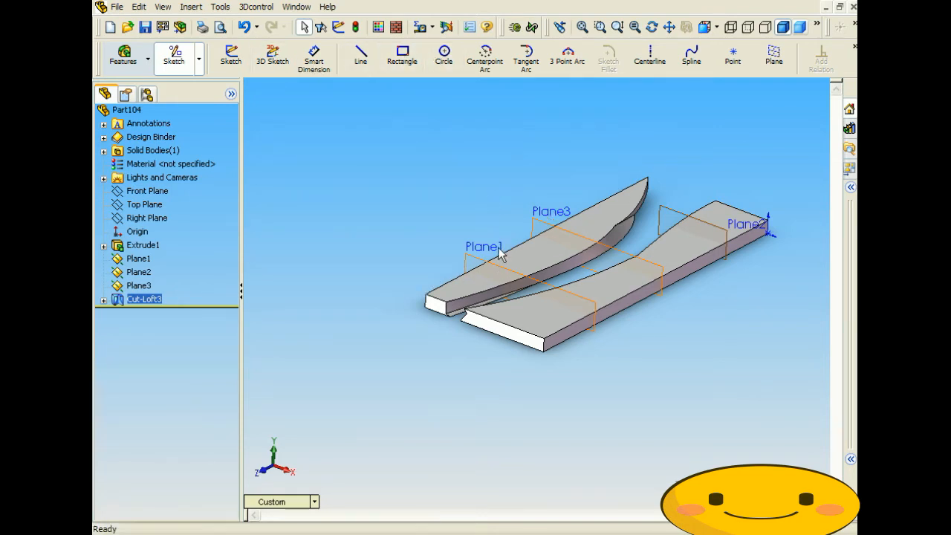
{"action": "middle_click_drag", "start_coordinate": [532, 238], "coordinate": [502, 234]}
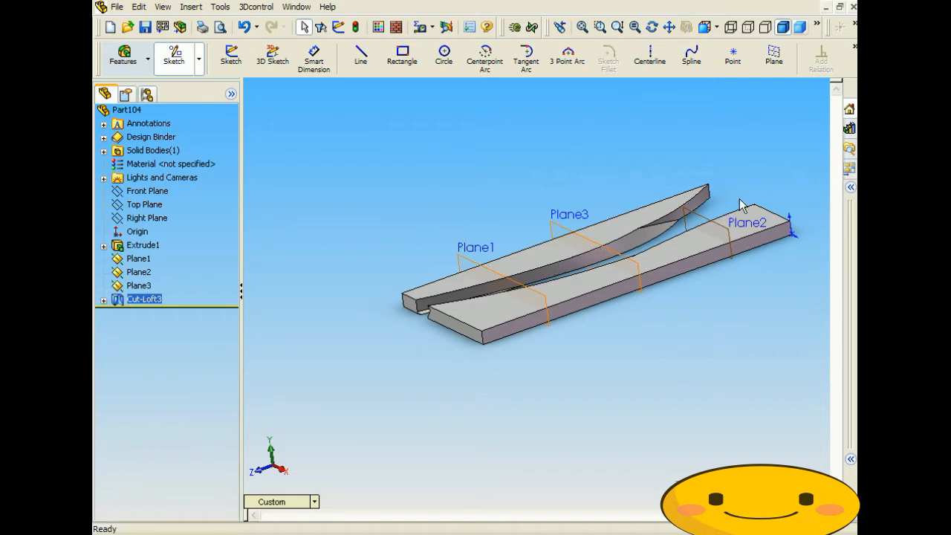
{"action": "middle_click_drag", "start_coordinate": [624, 224], "coordinate": [636, 265]}
{"action": "middle_click_drag", "start_coordinate": [456, 225], "coordinate": [451, 253]}
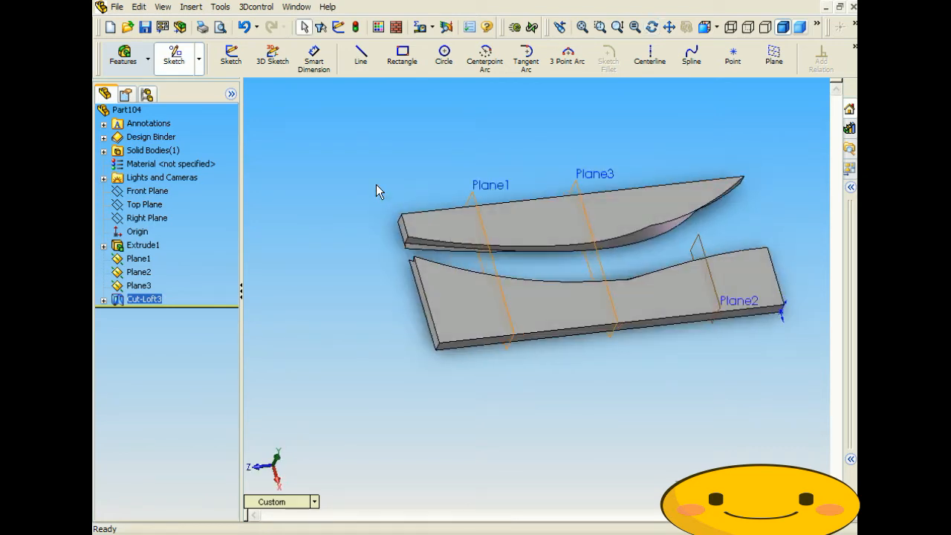
{"action": "key", "text": "ctrl+z"}
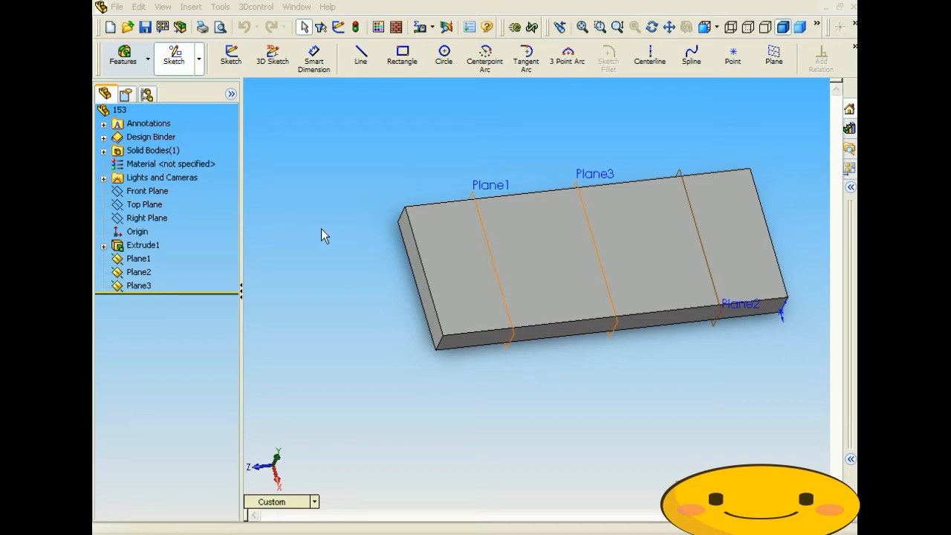
Step: Sketch a rectangle about 17 by 13 mm on the block's front end face, starting on its upper edge, and exit the sketch
{"action": "middle_click_drag", "start_coordinate": [643, 437], "coordinate": [638, 375]}
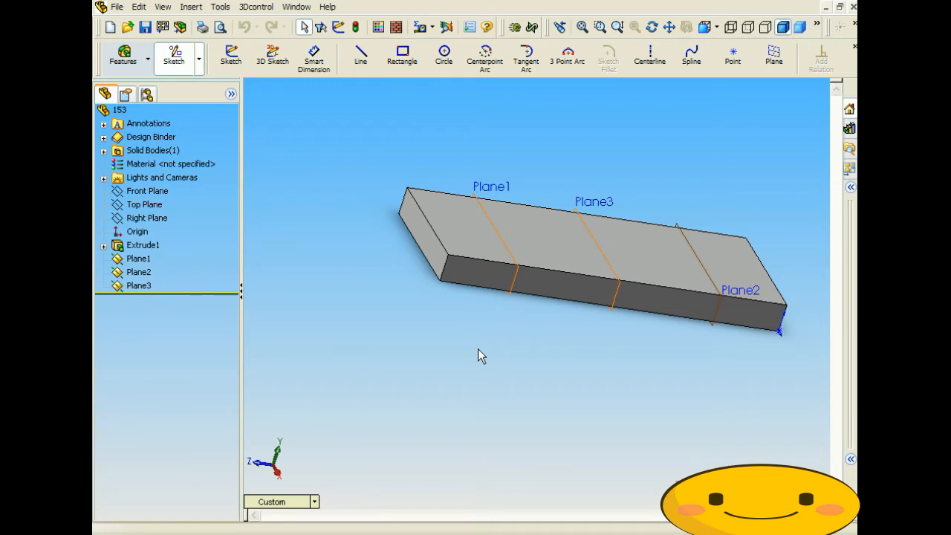
{"action": "middle_click_drag", "start_coordinate": [438, 336], "coordinate": [359, 314]}
{"action": "middle_click_drag", "start_coordinate": [479, 367], "coordinate": [564, 369]}
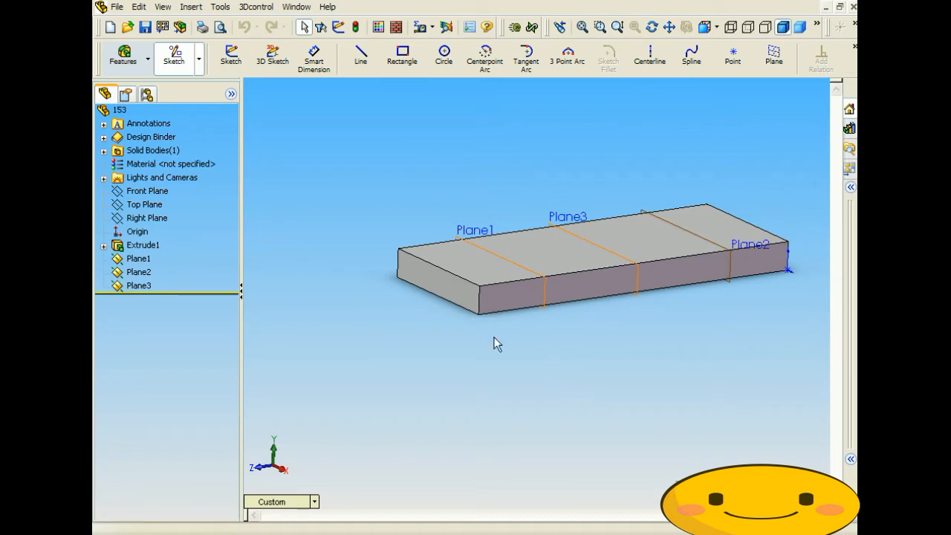
{"action": "left_click", "coordinate": [450, 290]}
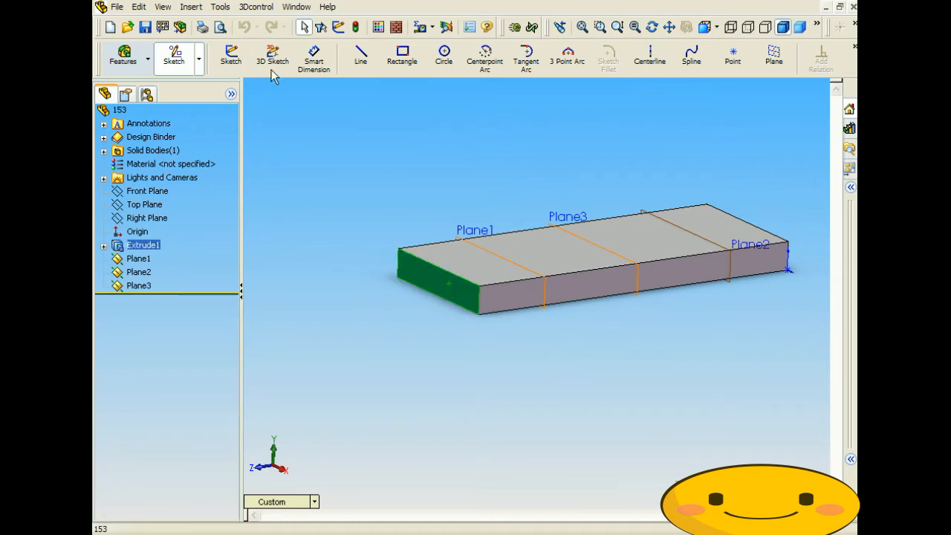
{"action": "left_click", "coordinate": [402, 55]}
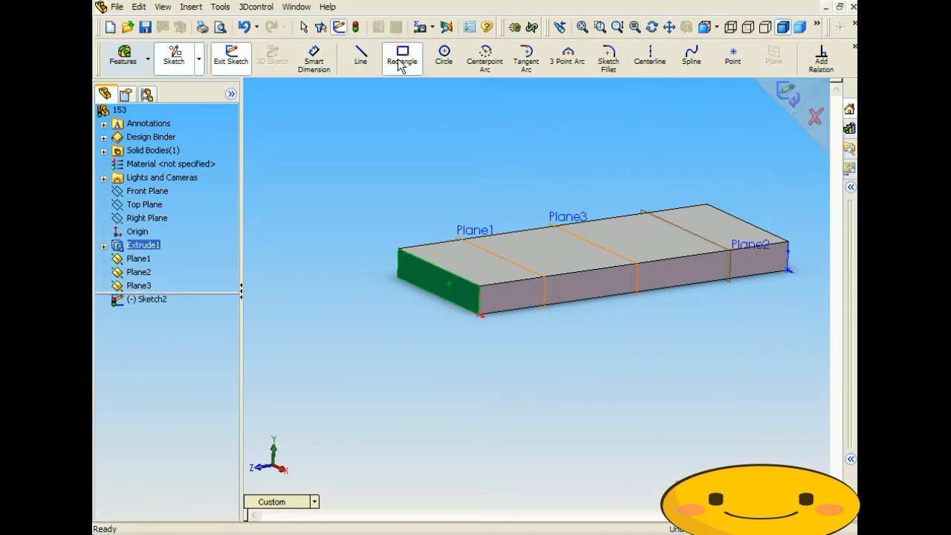
{"action": "left_click", "coordinate": [295, 503]}
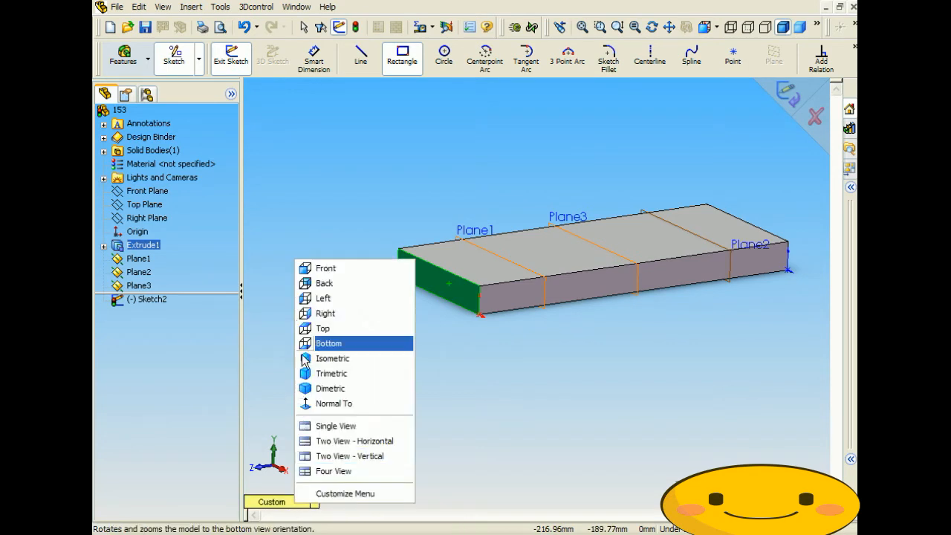
{"action": "left_click", "coordinate": [340, 269]}
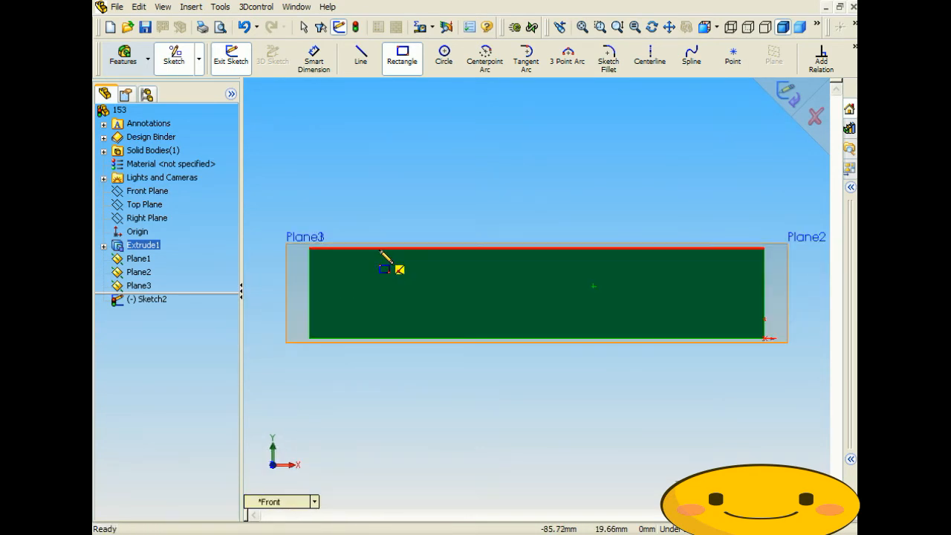
{"action": "left_click_drag", "start_coordinate": [378, 250], "coordinate": [454, 306]}
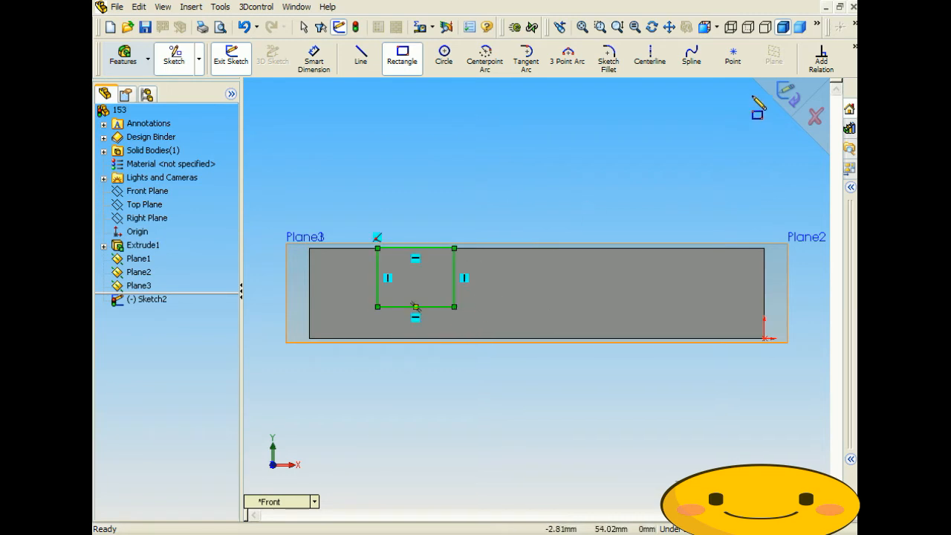
{"action": "left_click", "coordinate": [789, 95]}
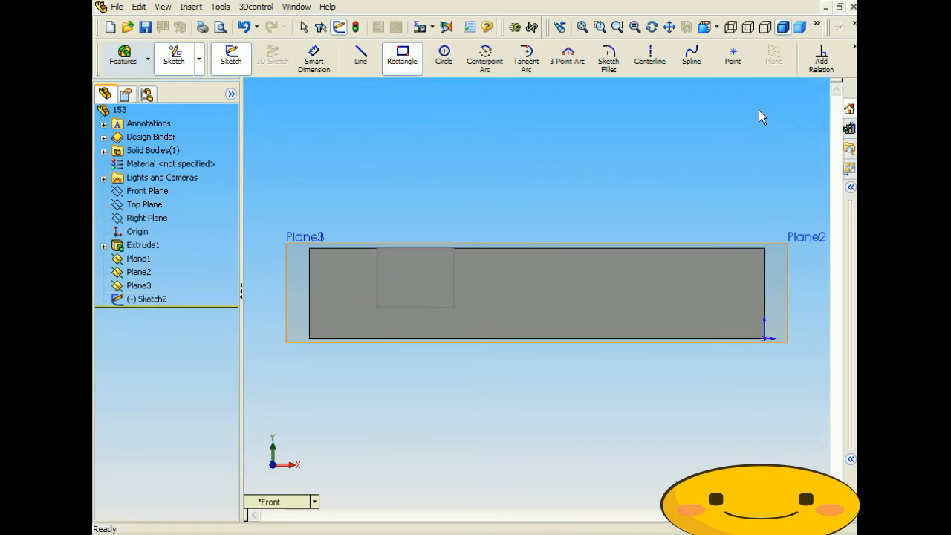
Step: Sketch a matching rectangle on the opposite end face, snapping it to the first rectangle's corners, and exit the sketch
{"action": "middle_click_drag", "start_coordinate": [560, 197], "coordinate": [548, 203]}
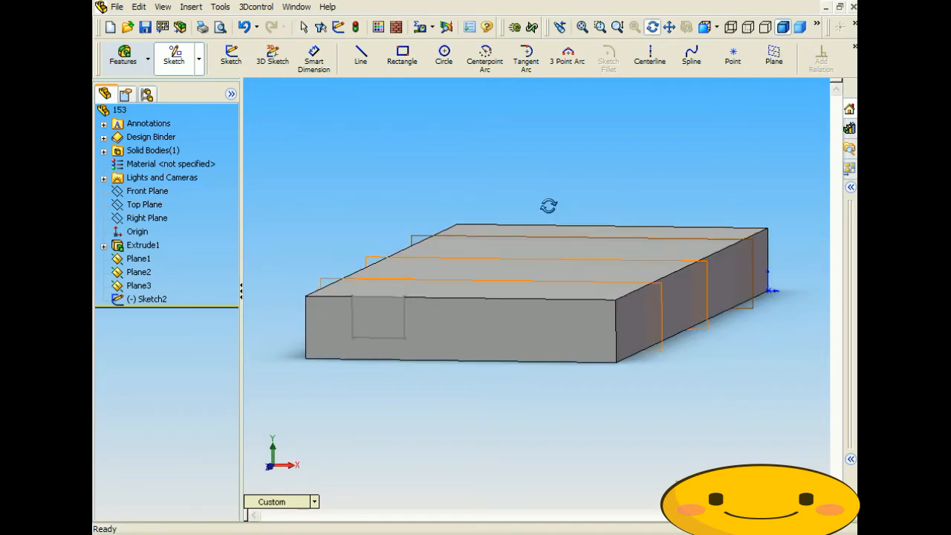
{"action": "middle_click_drag", "start_coordinate": [542, 301], "coordinate": [504, 265]}
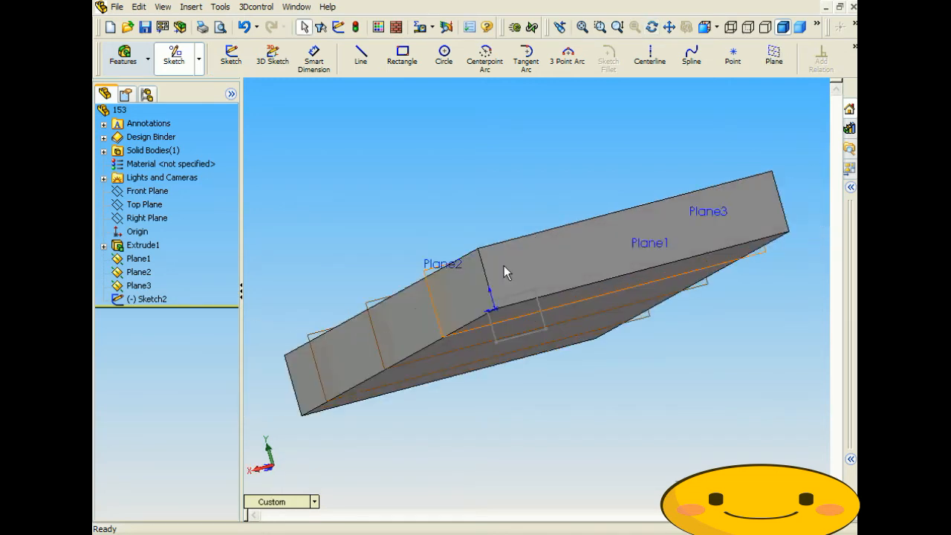
{"action": "left_click", "coordinate": [574, 243]}
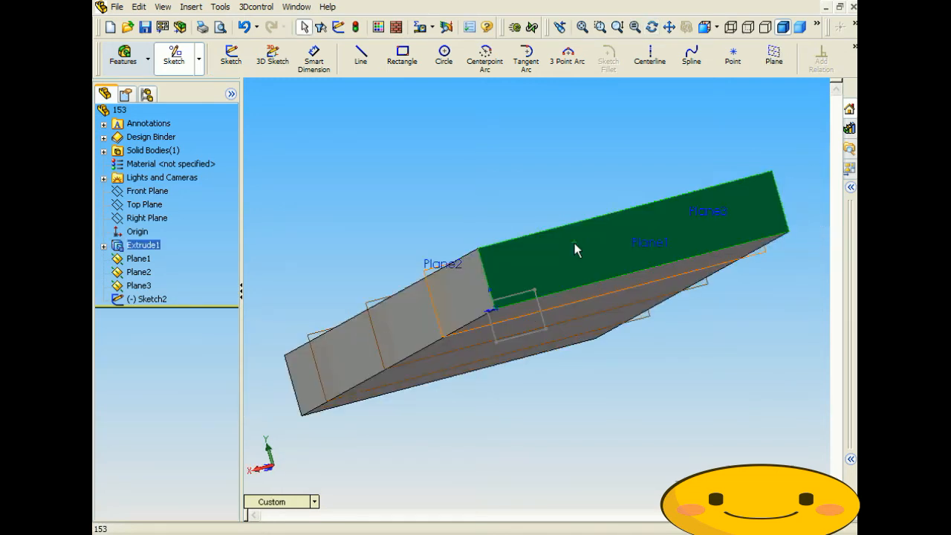
{"action": "left_click", "coordinate": [401, 59]}
{"action": "left_click", "coordinate": [288, 500]}
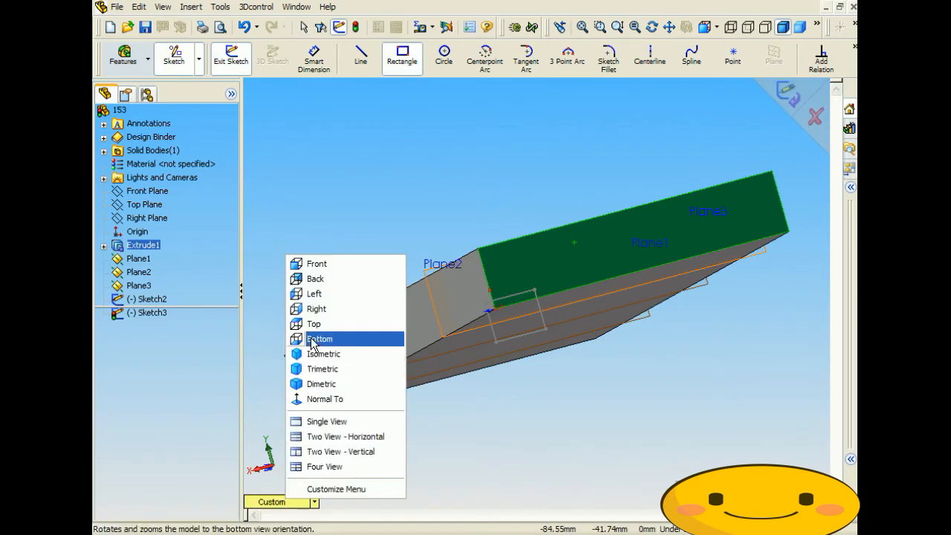
{"action": "left_click", "coordinate": [317, 273]}
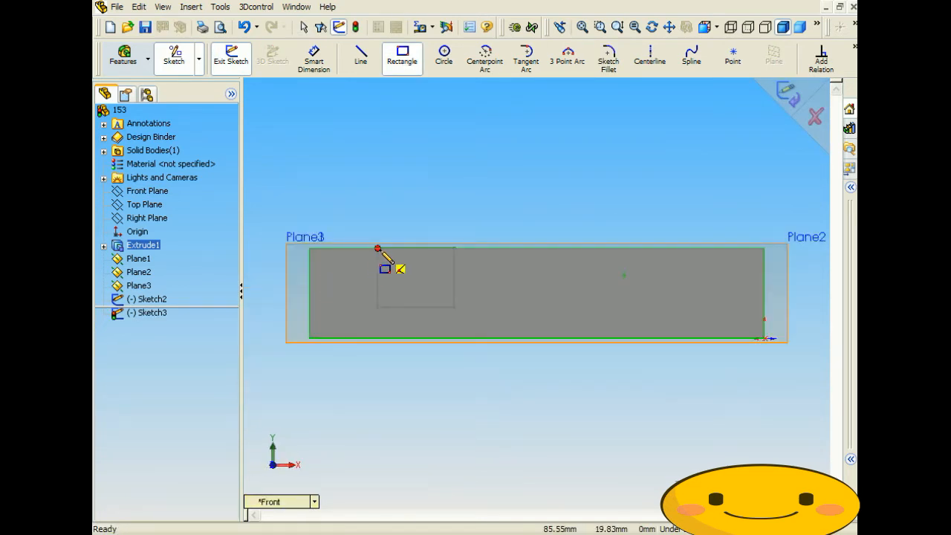
{"action": "left_click", "coordinate": [377, 248]}
{"action": "left_click", "coordinate": [454, 306]}
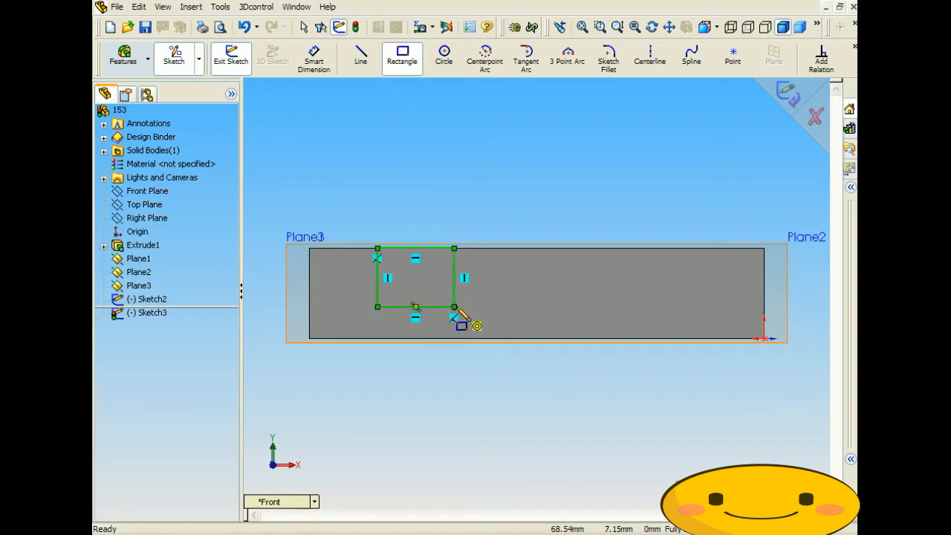
{"action": "left_click", "coordinate": [788, 92]}
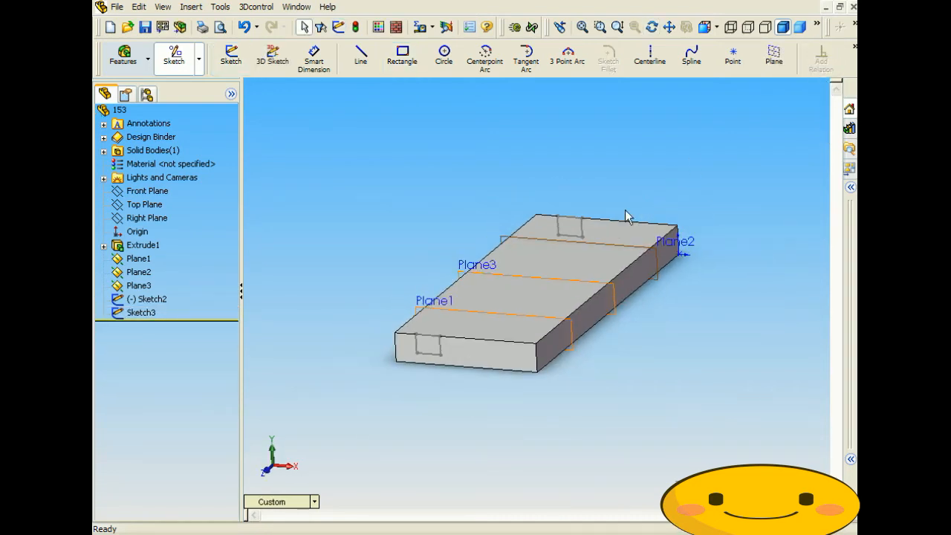
Step: Sketch a six-segment zigzag line on the block's top face, joining the inner upper corners of the two end-face rectangles, and exit the sketch
{"action": "left_click", "coordinate": [523, 335]}
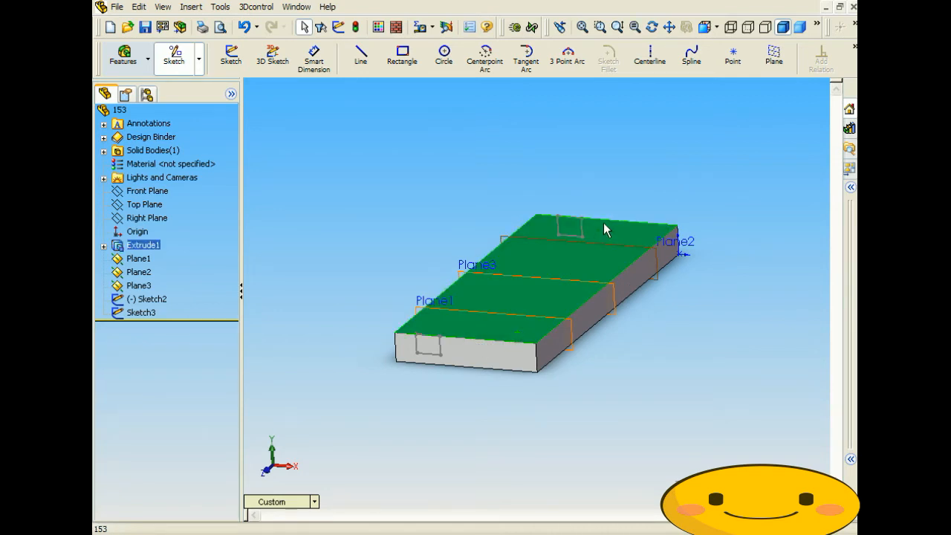
{"action": "left_click", "coordinate": [362, 56]}
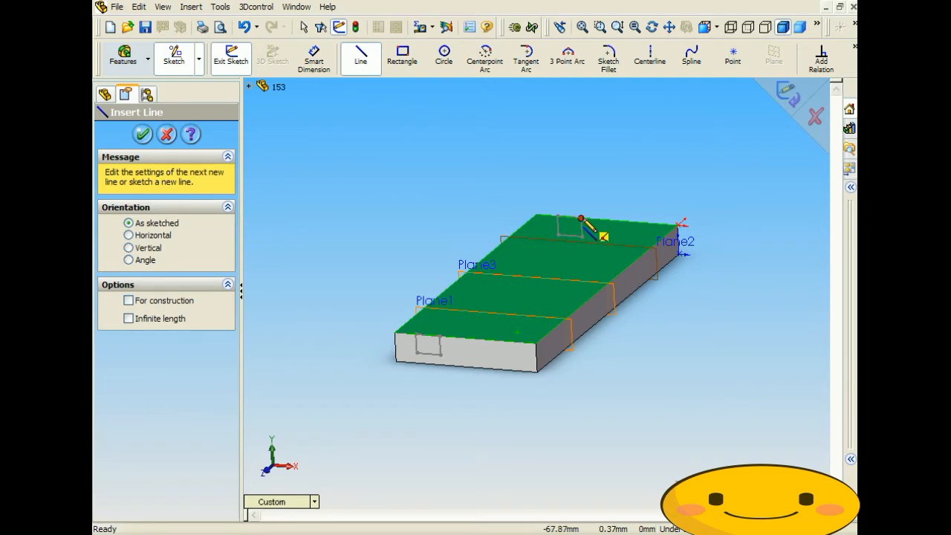
{"action": "left_click", "coordinate": [580, 219]}
{"action": "left_click", "coordinate": [559, 258]}
{"action": "left_click", "coordinate": [568, 288]}
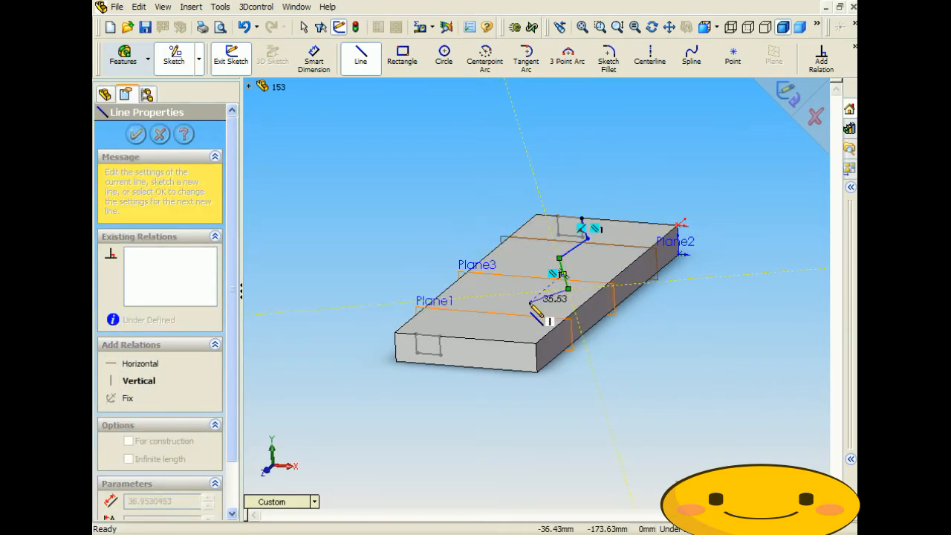
{"action": "left_click", "coordinate": [506, 304]}
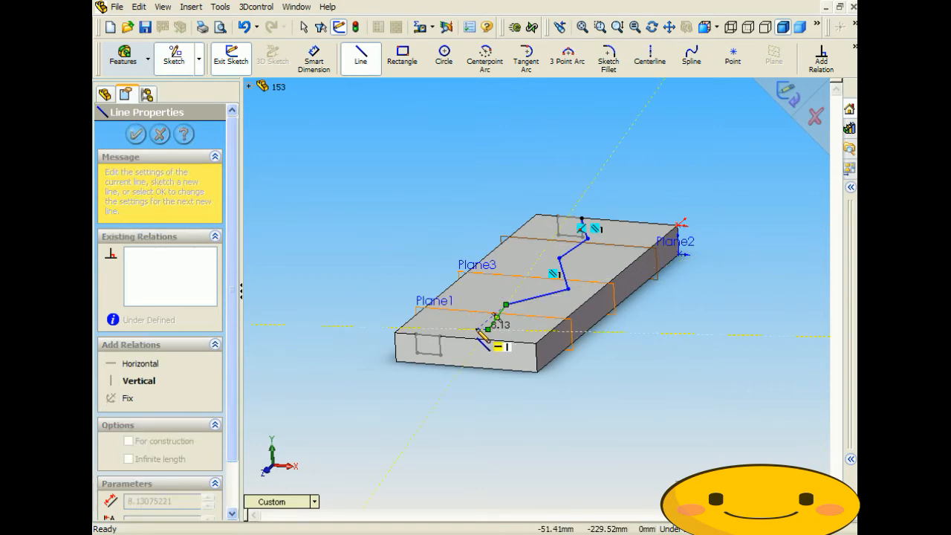
{"action": "left_click", "coordinate": [440, 337]}
{"action": "left_click", "coordinate": [781, 95]}
Step: Create a lofted cut between profiles Sketch2 and Sketch3, using the zigzag Sketch4 as the guide curve
{"action": "mouse_move", "coordinate": [646, 200]}
{"action": "middle_mouse_down"}
{"action": "mouse_move", "coordinate": [630, 221]}
{"action": "mouse_move", "coordinate": [636, 182]}
{"action": "mouse_move", "coordinate": [628, 249]}
{"action": "mouse_move", "coordinate": [617, 213]}
{"action": "middle_mouse_up"}
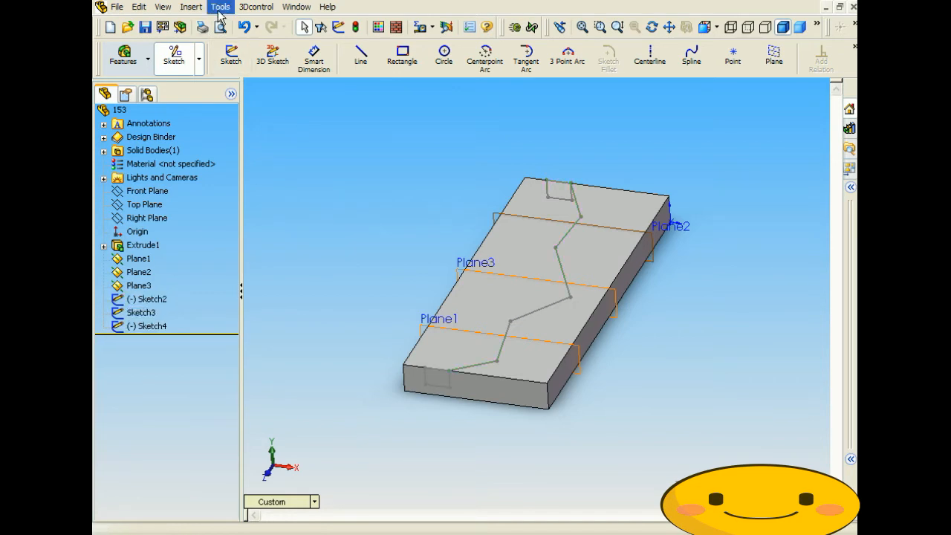
{"action": "left_click", "coordinate": [191, 7]}
{"action": "mouse_move", "coordinate": [213, 40]}
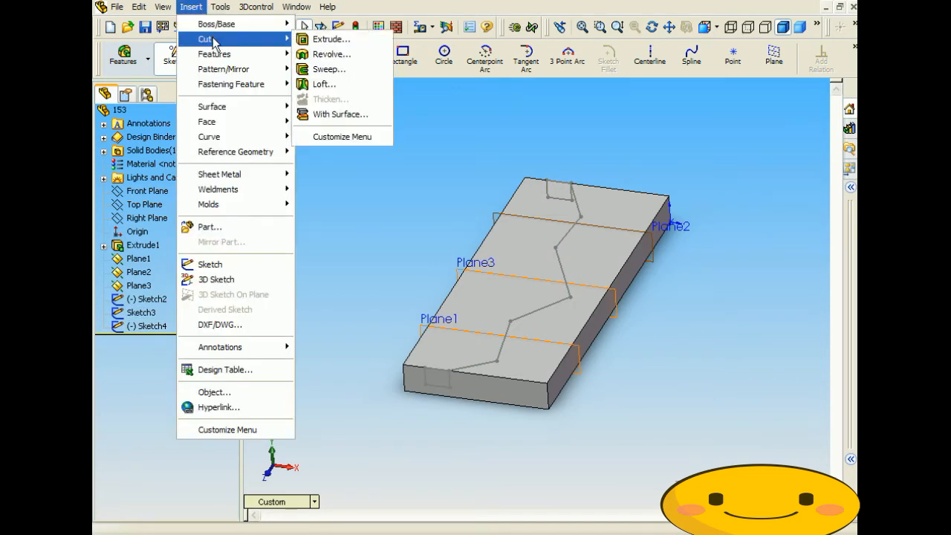
{"action": "left_click", "coordinate": [327, 84]}
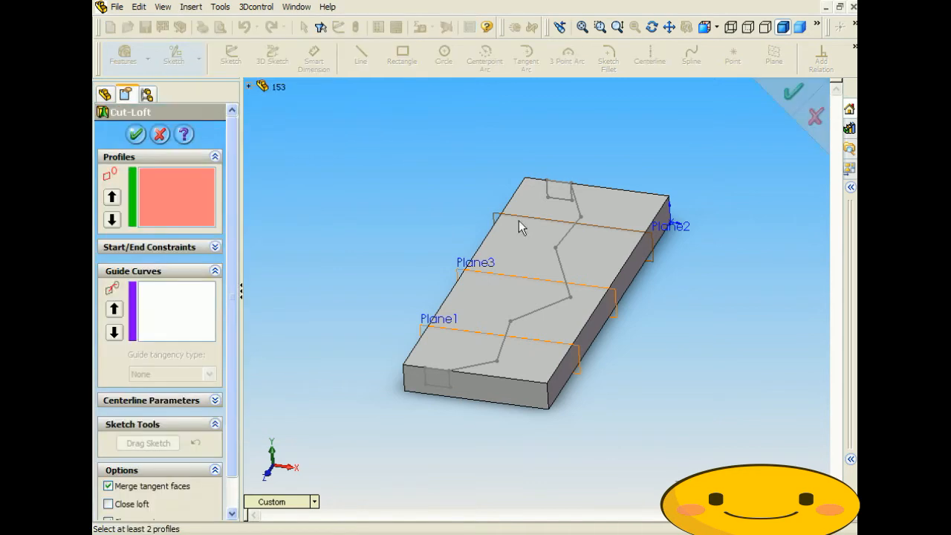
{"action": "left_click", "coordinate": [427, 379]}
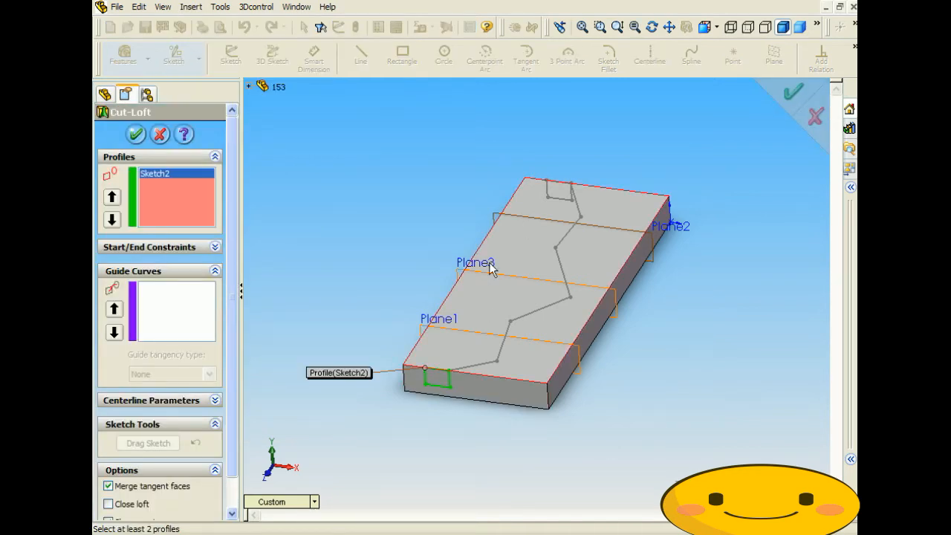
{"action": "left_click", "coordinate": [548, 188]}
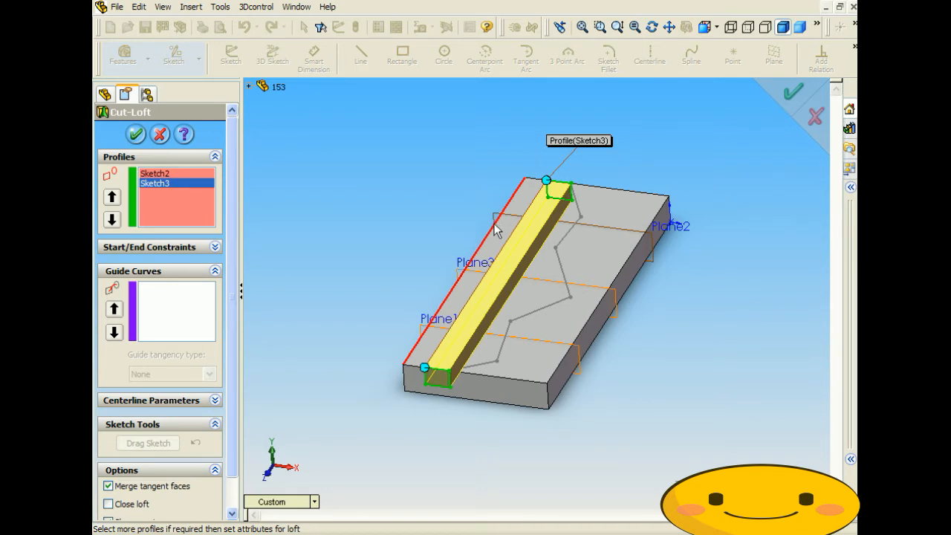
{"action": "left_click", "coordinate": [179, 308]}
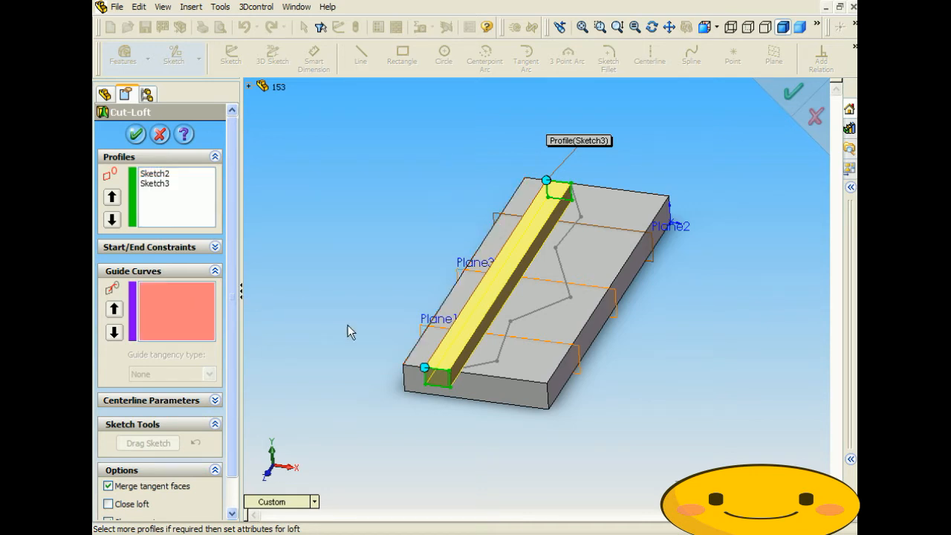
{"action": "left_click", "coordinate": [487, 369]}
{"action": "middle_click_drag", "start_coordinate": [522, 281], "coordinate": [451, 271]}
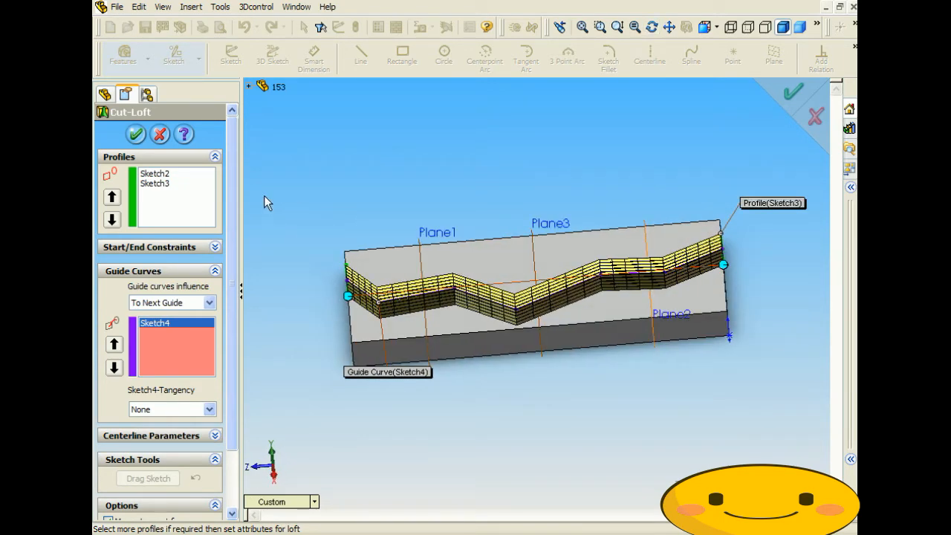
{"action": "left_click", "coordinate": [135, 135]}
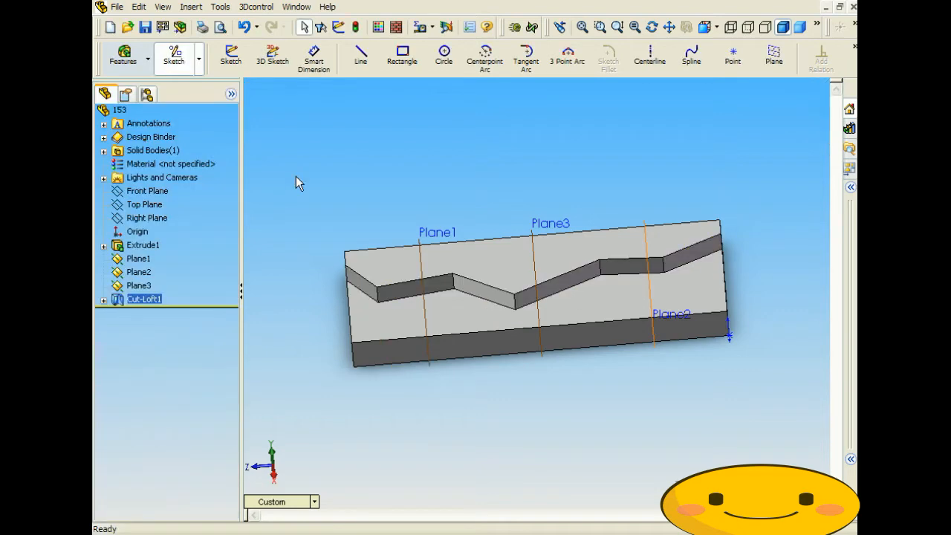
Step: Edit the lofted cut's guide sketch, move the middle zigzag corners closer to the block's far long edge, and exit the sketch to rebuild the groove
{"action": "middle_click_drag", "start_coordinate": [394, 173], "coordinate": [510, 340]}
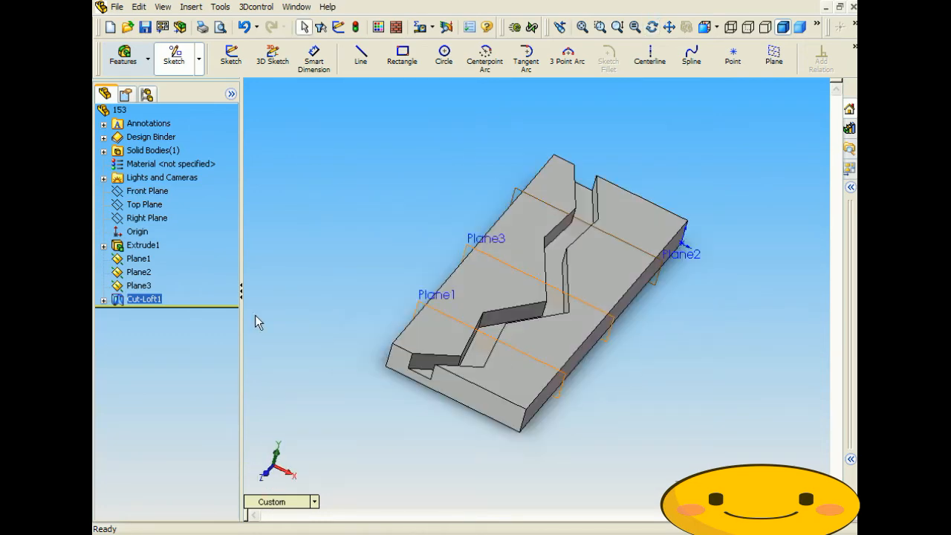
{"action": "left_click", "coordinate": [106, 300]}
{"action": "left_click", "coordinate": [151, 339]}
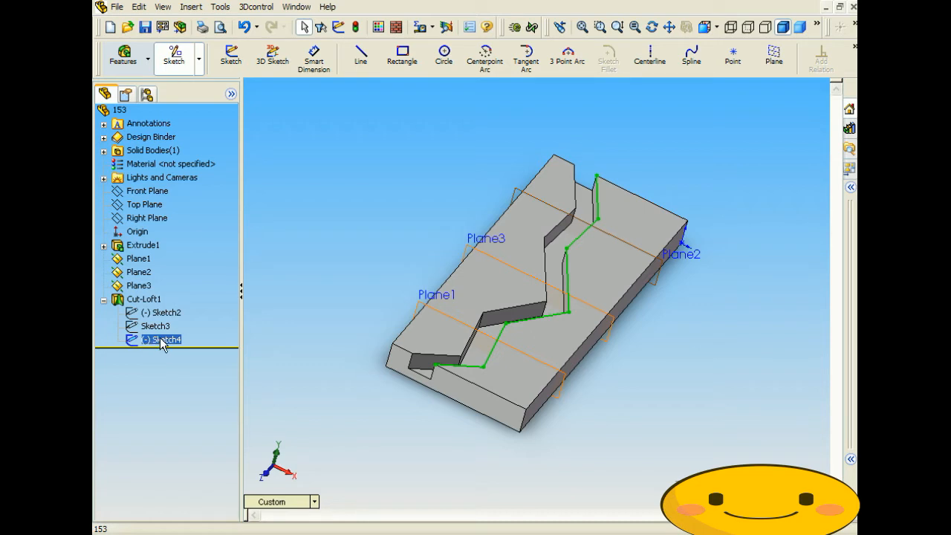
{"action": "right_click", "coordinate": [159, 339]}
{"action": "left_click", "coordinate": [170, 361]}
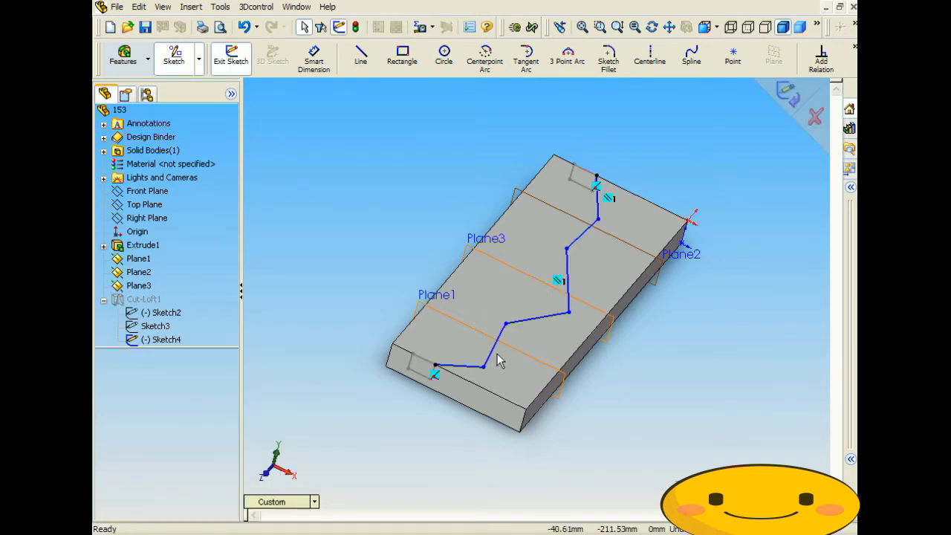
{"action": "scroll", "coordinate": [499, 357], "scroll_direction": "down", "scroll_amount": 1}
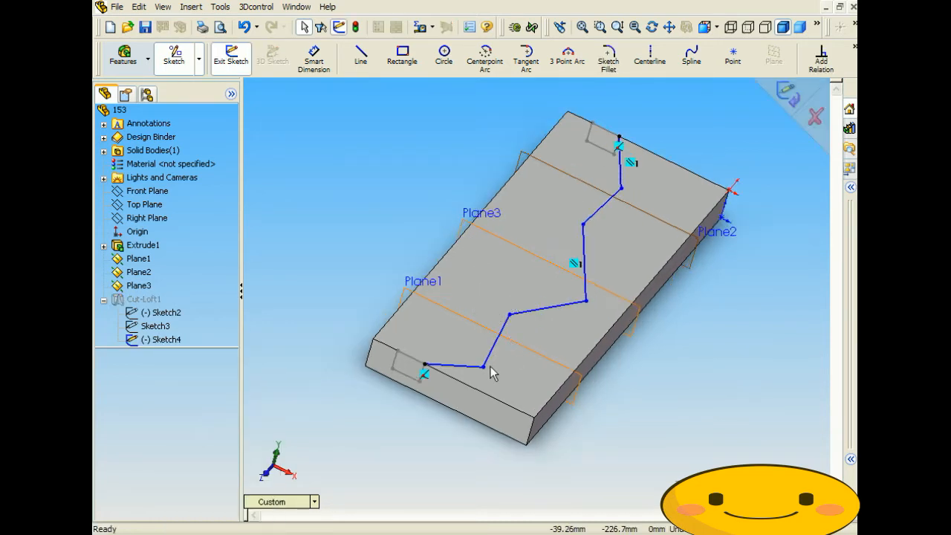
{"action": "left_click", "coordinate": [483, 367]}
{"action": "mouse_move", "coordinate": [484, 366]}
{"action": "left_mouse_down"}
{"action": "mouse_move", "coordinate": [483, 340]}
{"action": "mouse_move", "coordinate": [510, 319]}
{"action": "mouse_move", "coordinate": [494, 278]}
{"action": "mouse_move", "coordinate": [503, 276]}
{"action": "left_mouse_up"}
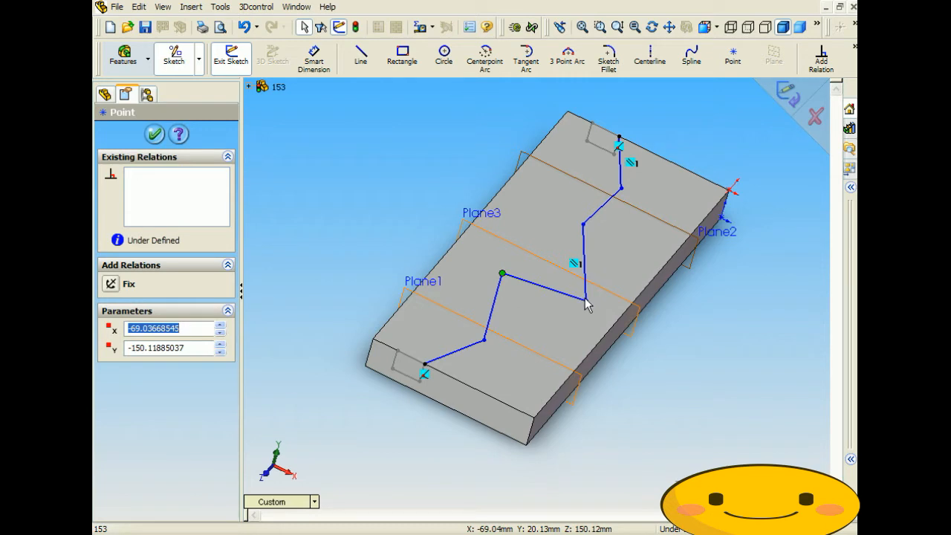
{"action": "mouse_move", "coordinate": [586, 304]}
{"action": "left_mouse_down"}
{"action": "mouse_move", "coordinate": [533, 258]}
{"action": "mouse_move", "coordinate": [562, 258]}
{"action": "mouse_move", "coordinate": [564, 219]}
{"action": "mouse_move", "coordinate": [577, 217]}
{"action": "mouse_move", "coordinate": [531, 211]}
{"action": "left_mouse_up"}
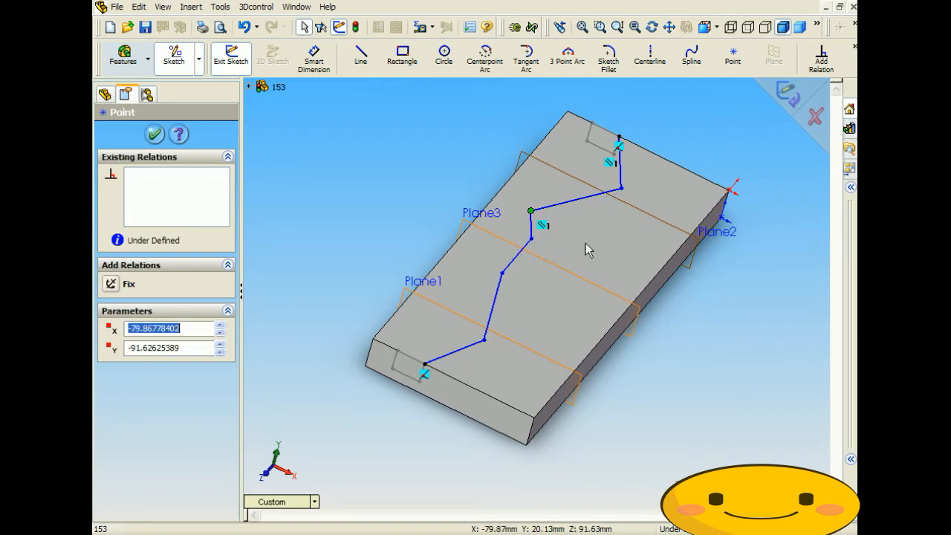
{"action": "left_click", "coordinate": [785, 95]}
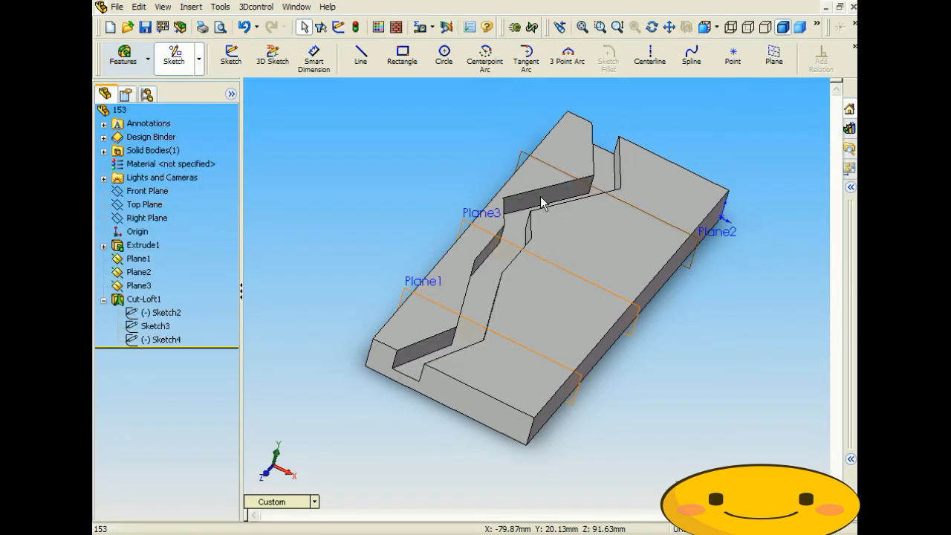
Step: Delete the zigzag lofted cut Cut-Loft1 and its guide sketch Sketch4, keeping the two end-face rectangle sketches
{"action": "middle_click_drag", "start_coordinate": [403, 170], "coordinate": [416, 210]}
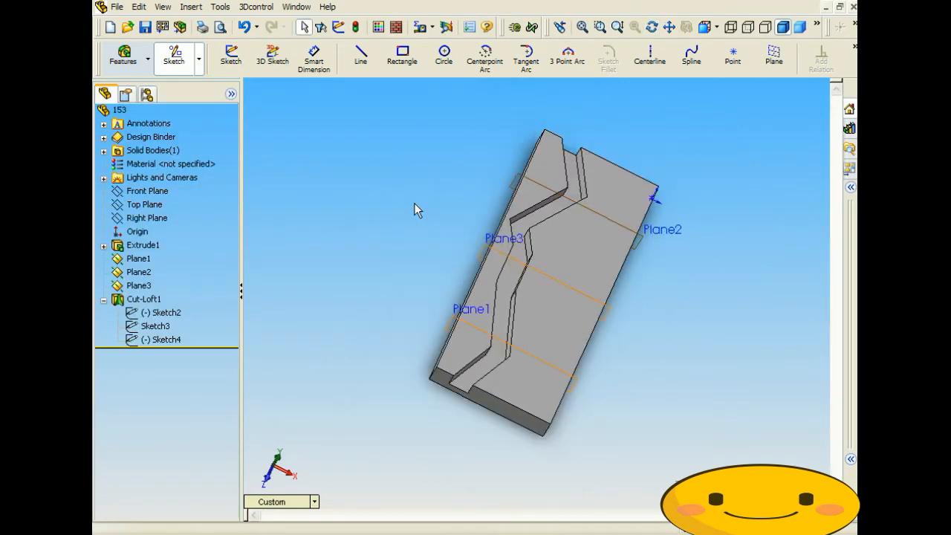
{"action": "middle_click_drag", "start_coordinate": [518, 272], "coordinate": [493, 293]}
{"action": "left_click", "coordinate": [144, 299]}
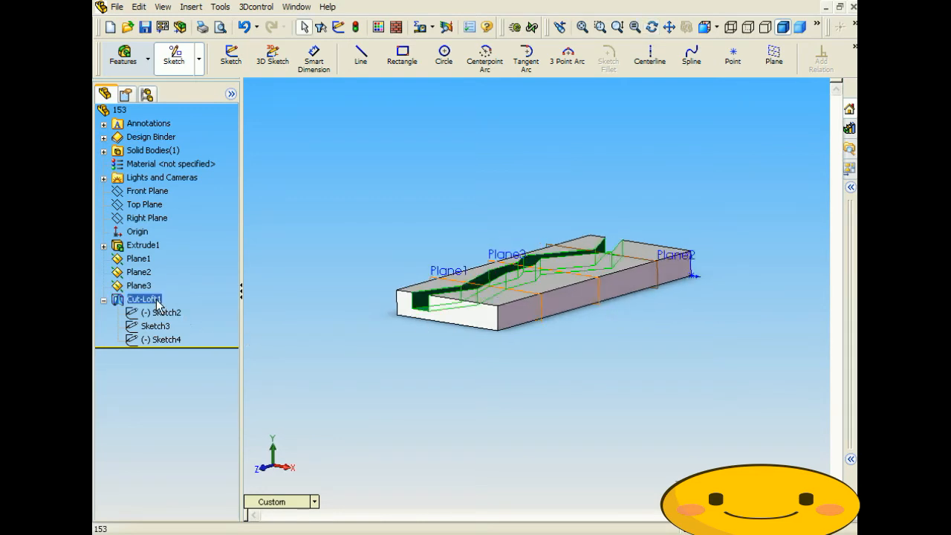
{"action": "key", "text": "Delete"}
{"action": "left_click", "coordinate": [570, 194]}
{"action": "left_click", "coordinate": [155, 328]}
{"action": "key", "text": "Delete"}
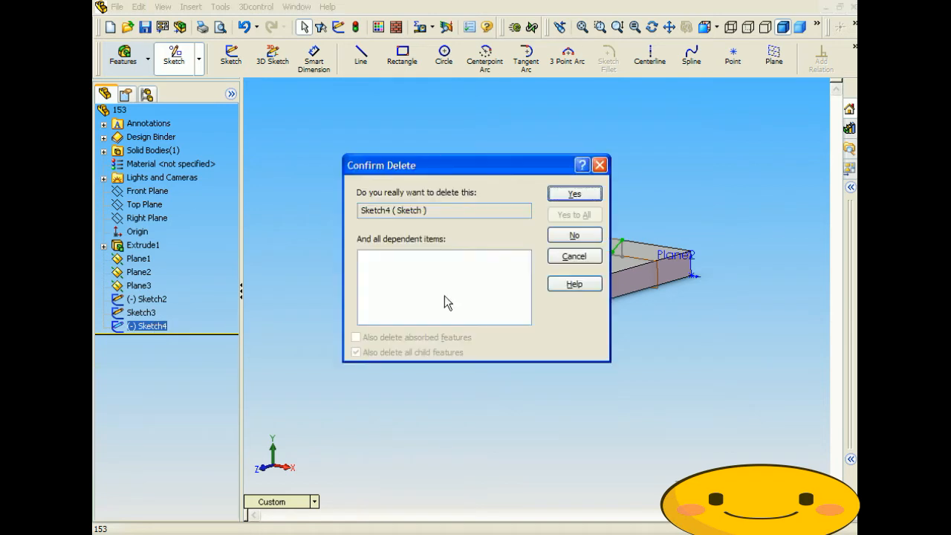
{"action": "left_click", "coordinate": [572, 193]}
Step: Sketch a wide, shallow rectangle on Plane1 in the front view, starting on the block's upper edge beside the end-face profile, and exit the sketch
{"action": "middle_click_drag", "start_coordinate": [352, 241], "coordinate": [381, 258]}
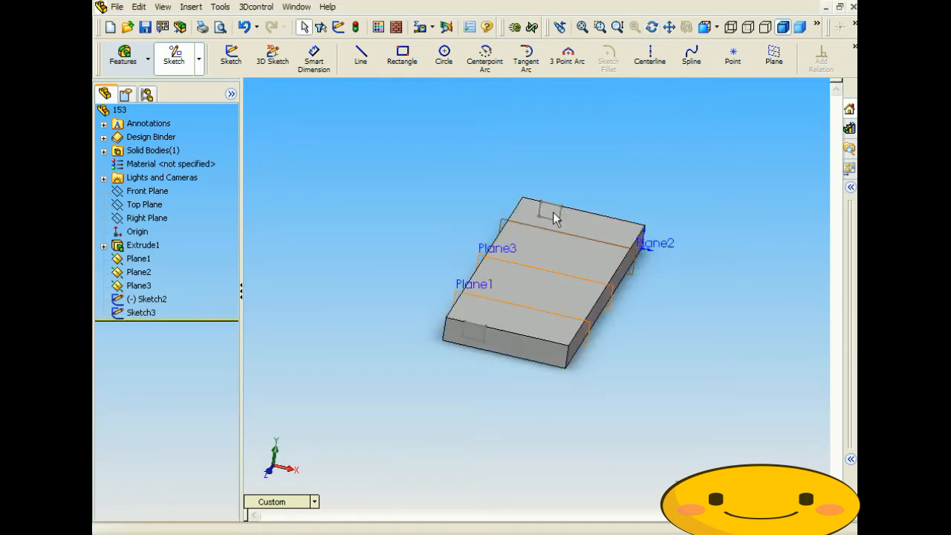
{"action": "left_click", "coordinate": [507, 263]}
{"action": "left_click", "coordinate": [440, 294]}
{"action": "left_click", "coordinate": [478, 295]}
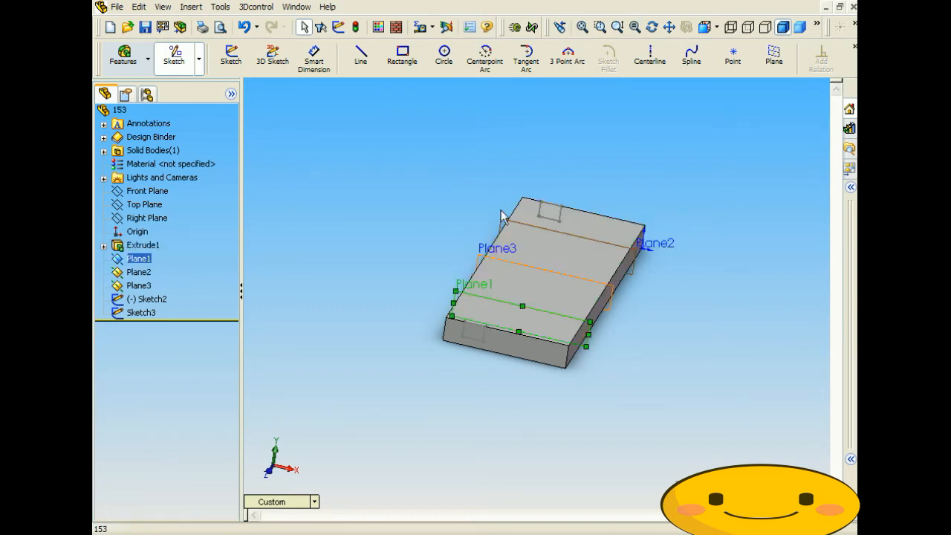
{"action": "left_click", "coordinate": [401, 65]}
{"action": "left_click", "coordinate": [315, 502]}
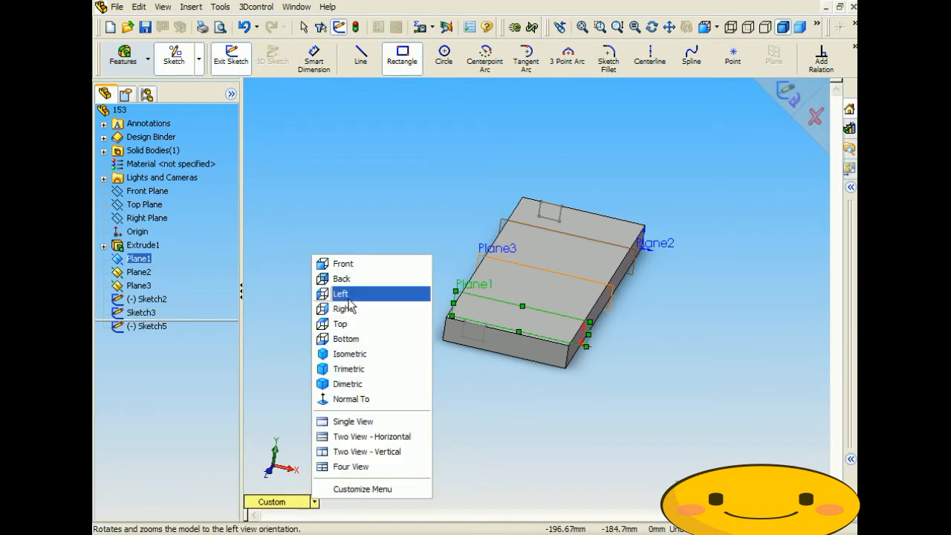
{"action": "left_click", "coordinate": [342, 262]}
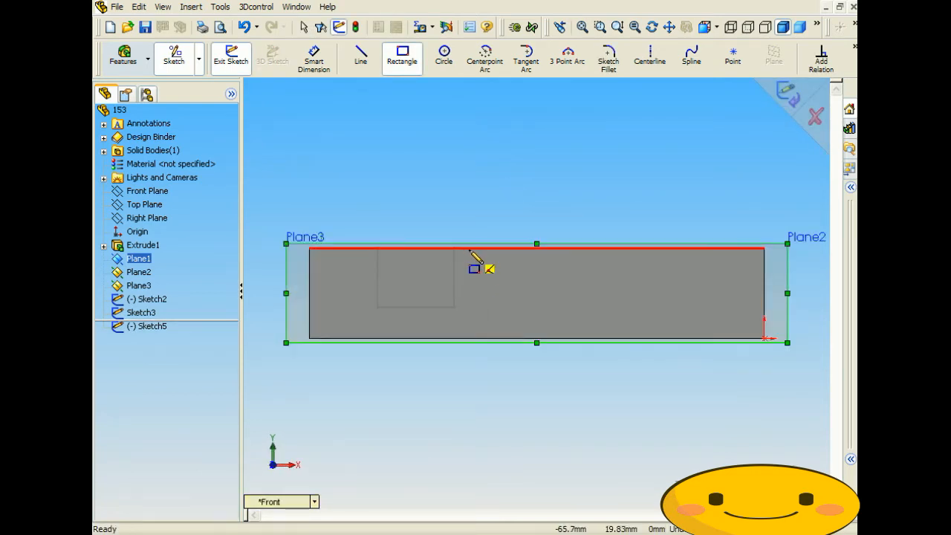
{"action": "left_click", "coordinate": [479, 248]}
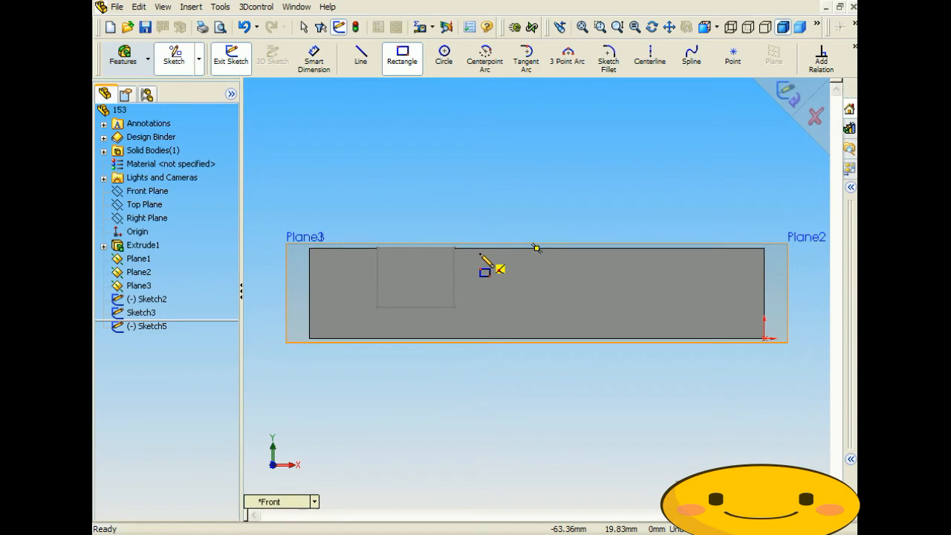
{"action": "left_click", "coordinate": [594, 269]}
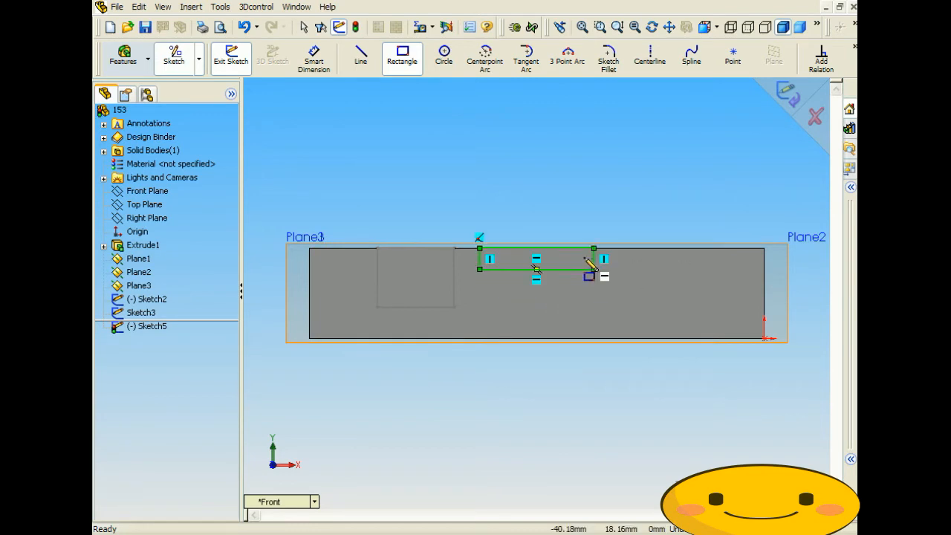
{"action": "left_click", "coordinate": [799, 95]}
{"action": "scroll", "coordinate": [570, 197], "scroll_direction": "up", "scroll_amount": 4}
{"action": "middle_click_drag", "start_coordinate": [570, 197], "coordinate": [543, 230]}
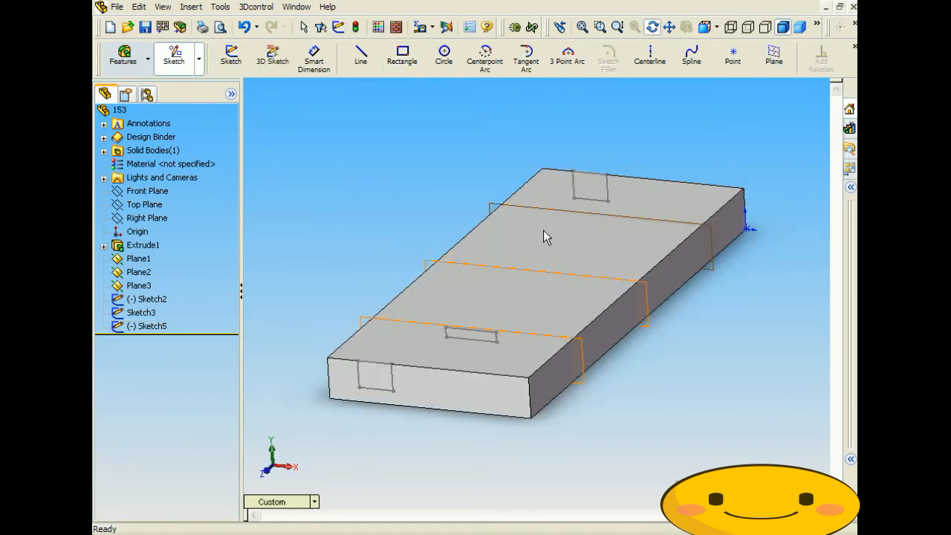
{"action": "left_click", "coordinate": [535, 273]}
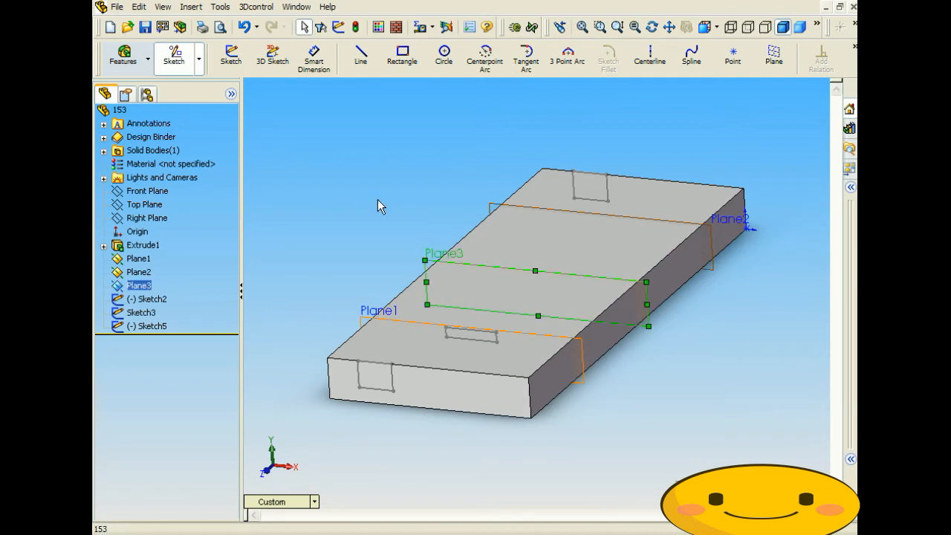
{"action": "left_click", "coordinate": [402, 56]}
{"action": "left_click", "coordinate": [815, 116]}
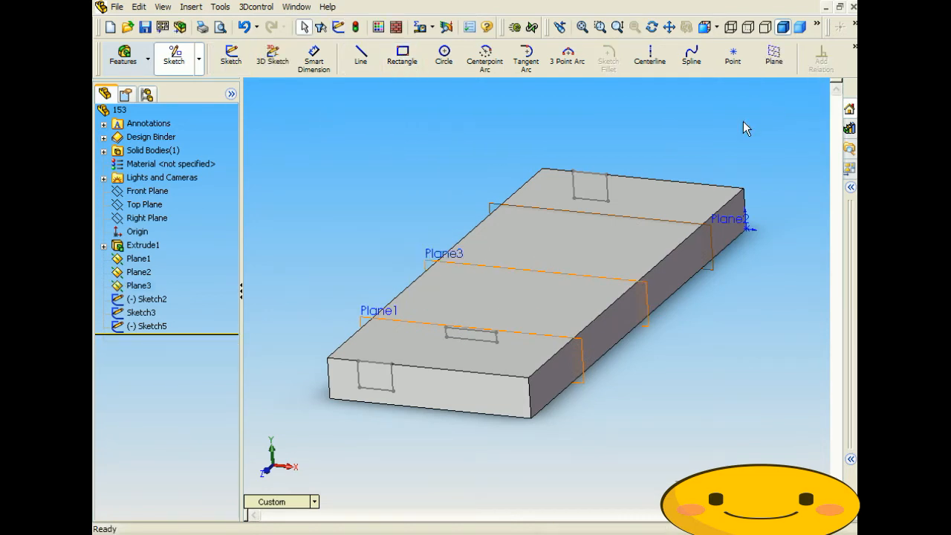
Step: Sketch a narrow, tall rectangle about 6.3 mm wide and 15 mm deep on Plane3 in the front view, starting on the block's upper edge
{"action": "left_click", "coordinate": [518, 277]}
{"action": "left_click", "coordinate": [412, 66]}
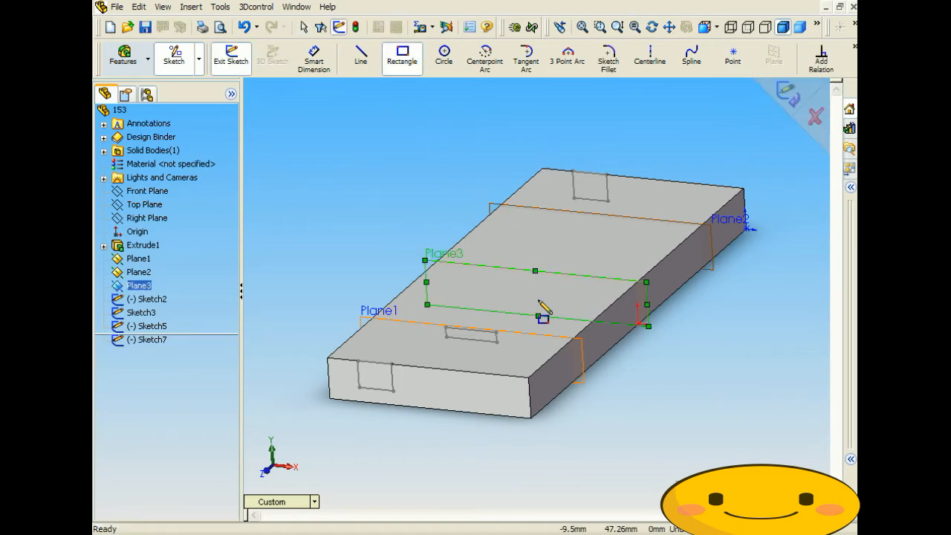
{"action": "left_click", "coordinate": [293, 501]}
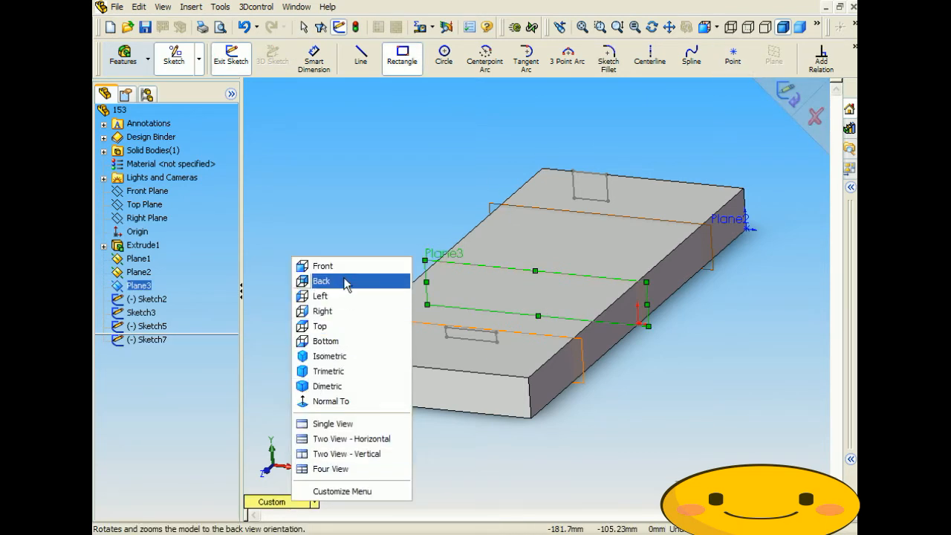
{"action": "left_click", "coordinate": [326, 264]}
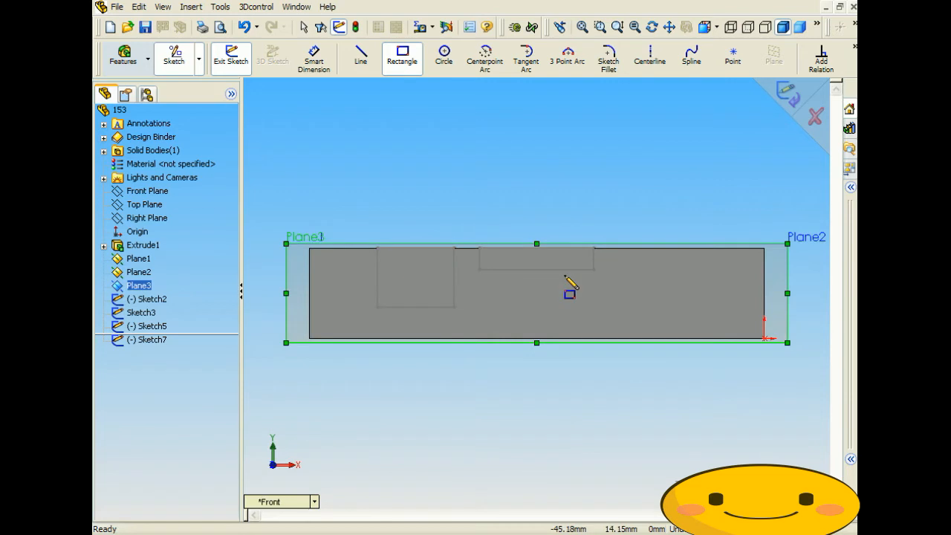
{"action": "left_click", "coordinate": [622, 249]}
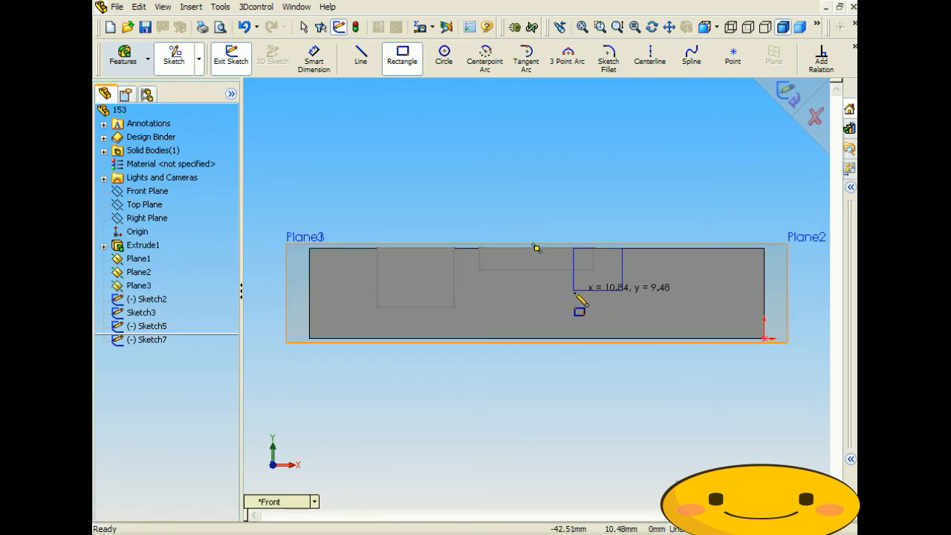
{"action": "left_click", "coordinate": [594, 315]}
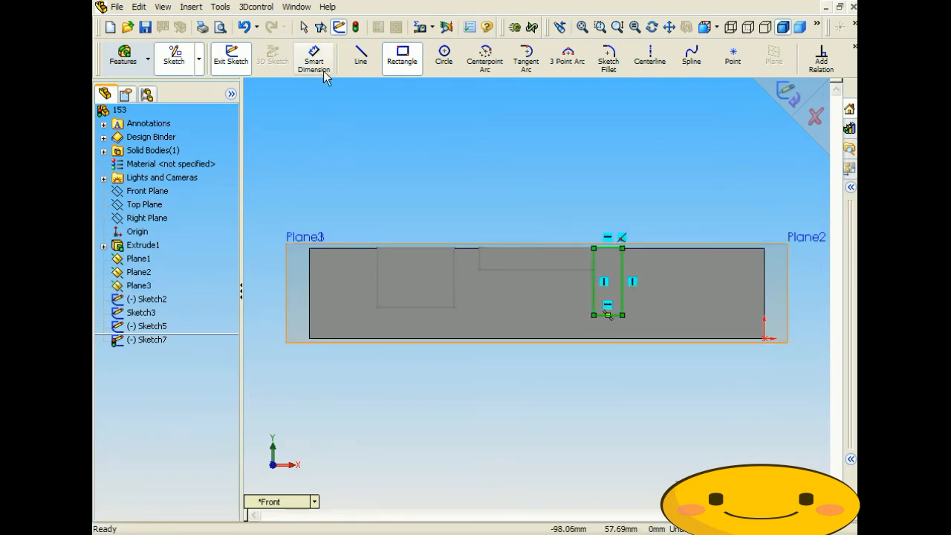
{"action": "left_click", "coordinate": [306, 29]}
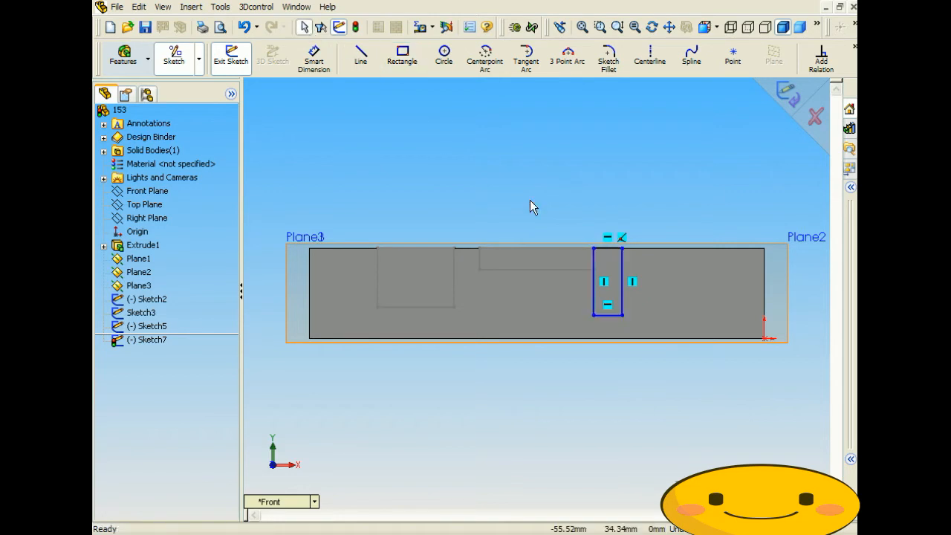
Step: Move the narrow rectangle sideways along the block's upper edge to overlap the middle of the Plane1 rectangle's width, and exit the sketch
{"action": "left_click", "coordinate": [610, 249]}
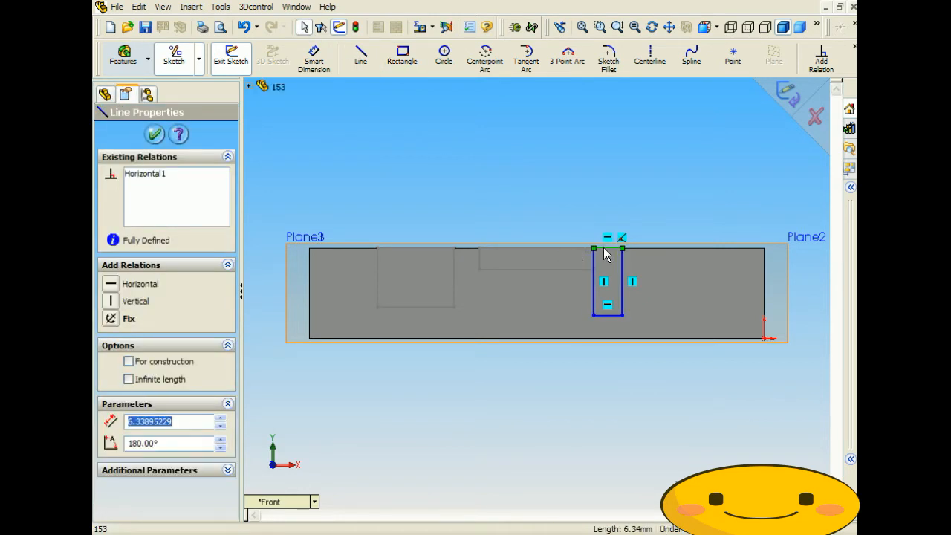
{"action": "left_click", "coordinate": [593, 259]}
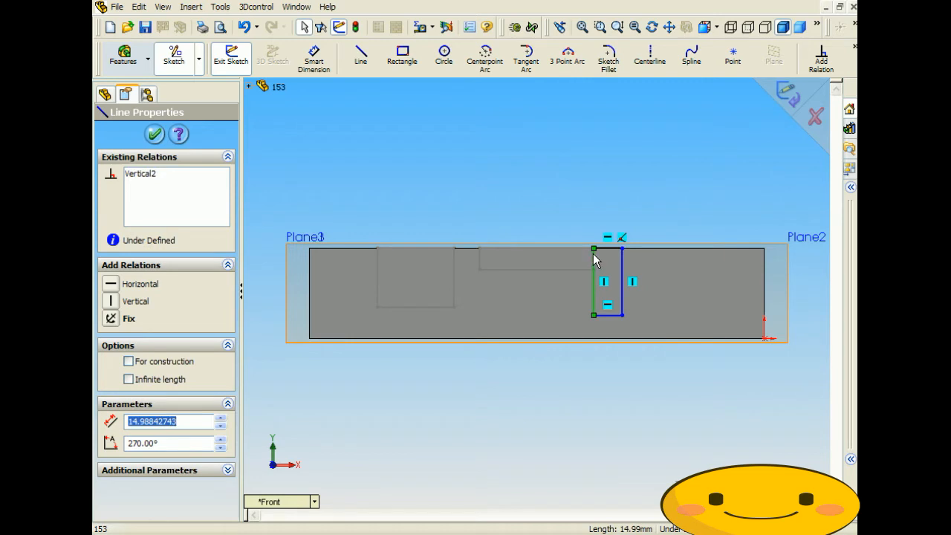
{"action": "left_click_drag", "start_coordinate": [593, 253], "coordinate": [556, 253]}
{"action": "left_click_drag", "start_coordinate": [621, 259], "coordinate": [525, 279]}
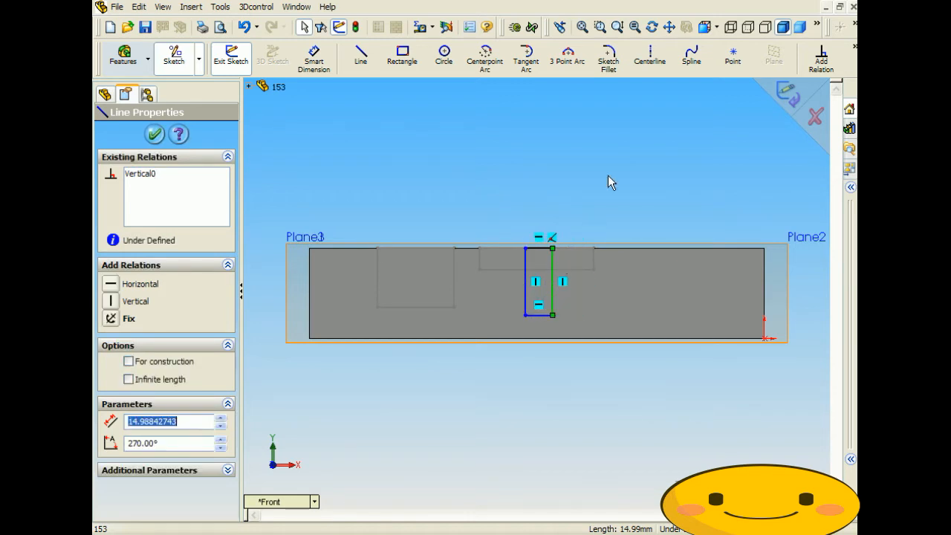
{"action": "left_click", "coordinate": [590, 222]}
{"action": "left_click", "coordinate": [786, 94]}
Step: Sketch a wide rectangle about 4.8 mm deep on Plane2 in the front view, starting on the block's upper edge, and exit the sketch
{"action": "middle_click_drag", "start_coordinate": [642, 184], "coordinate": [600, 138]}
{"action": "left_click", "coordinate": [600, 133]}
{"action": "left_click", "coordinate": [231, 55]}
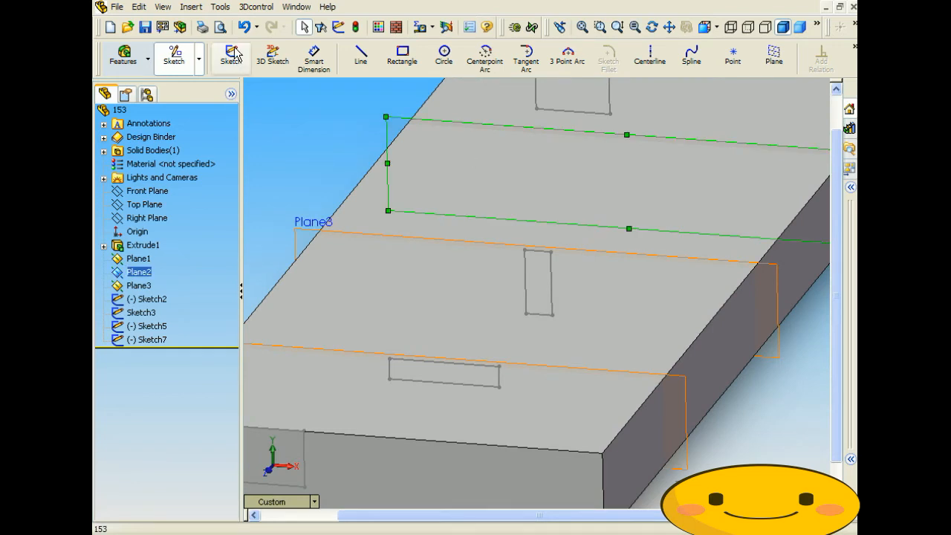
{"action": "left_click", "coordinate": [399, 56]}
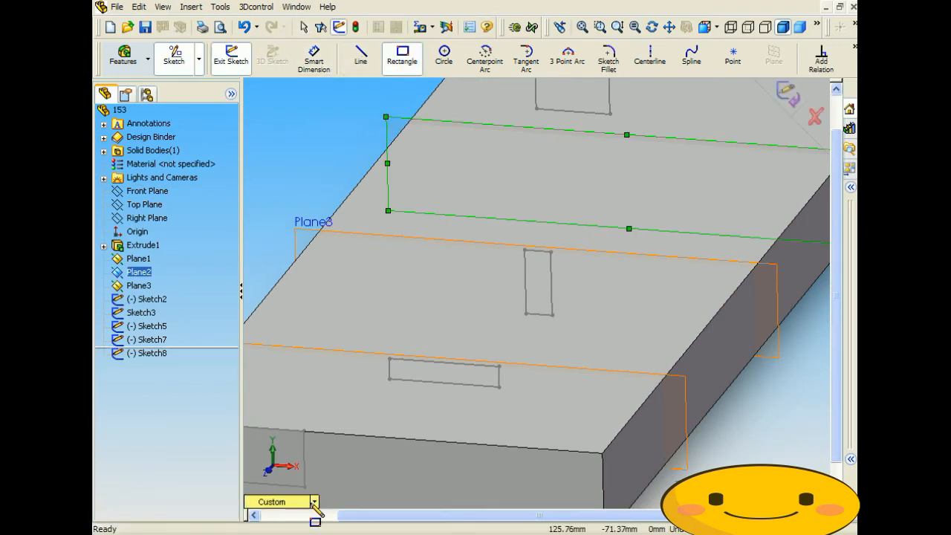
{"action": "left_click", "coordinate": [309, 502]}
{"action": "left_click", "coordinate": [337, 269]}
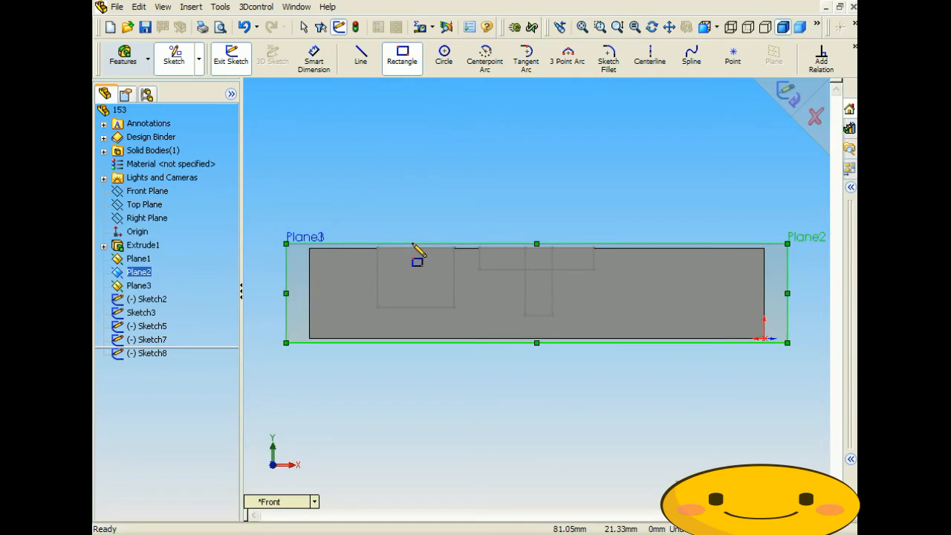
{"action": "left_click", "coordinate": [466, 248]}
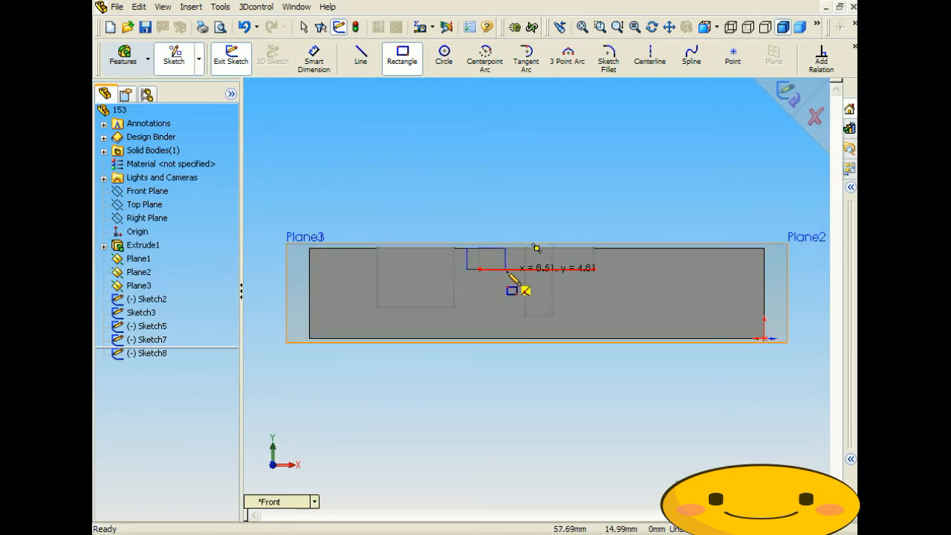
{"action": "left_click", "coordinate": [544, 269]}
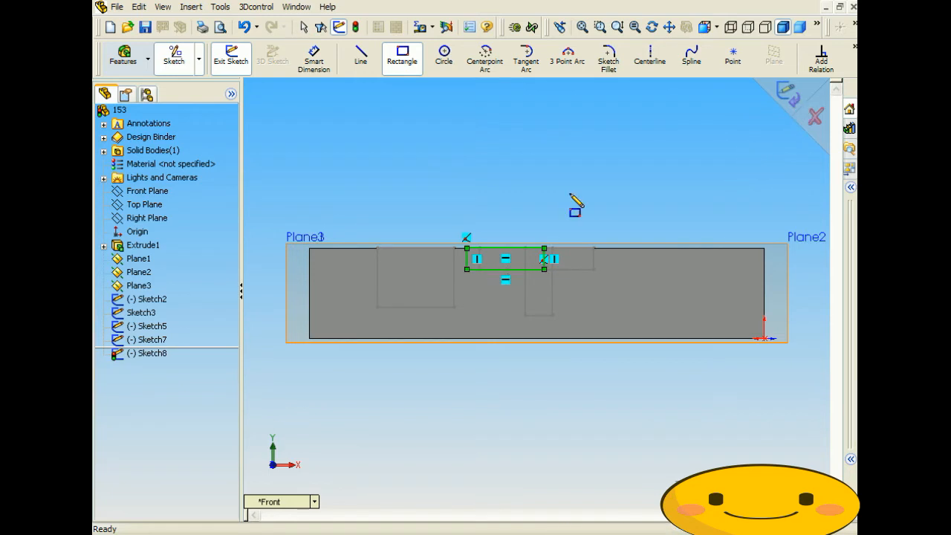
{"action": "key", "text": "ctrl+b"}
{"action": "scroll", "coordinate": [556, 202], "scroll_direction": "up", "scroll_amount": 3}
{"action": "scroll", "coordinate": [386, 214], "scroll_direction": "up", "scroll_amount": 2}
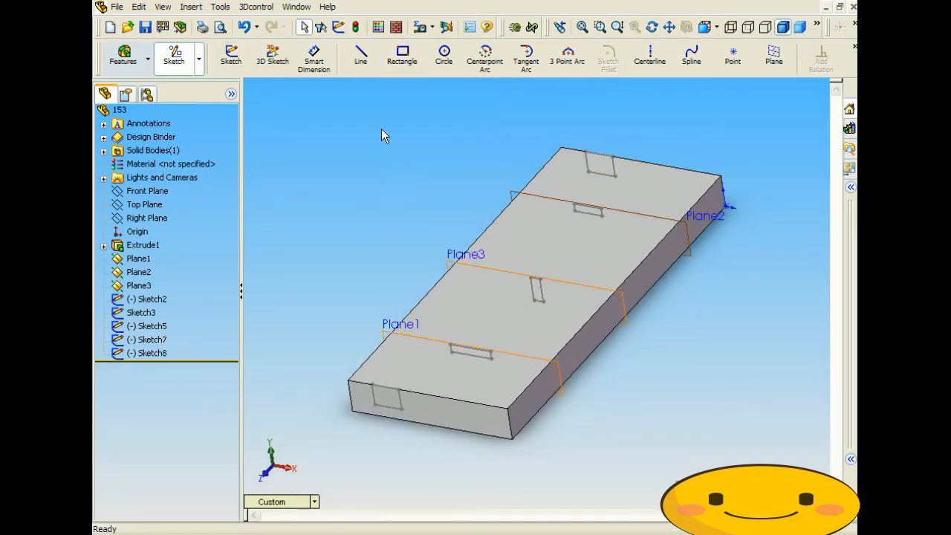
Step: Start a new sketch on the block's upper face with the Spline tool active
{"action": "left_click", "coordinate": [362, 59]}
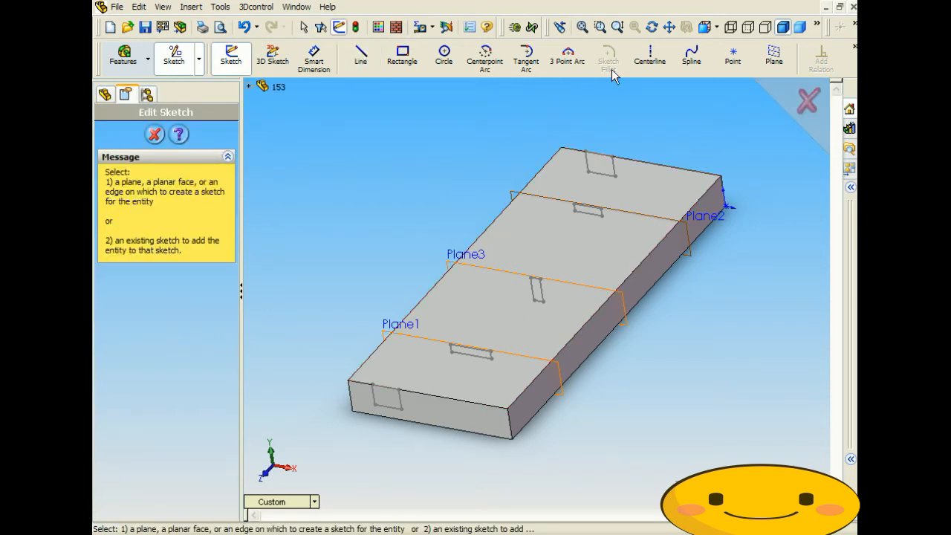
{"action": "left_click", "coordinate": [691, 59]}
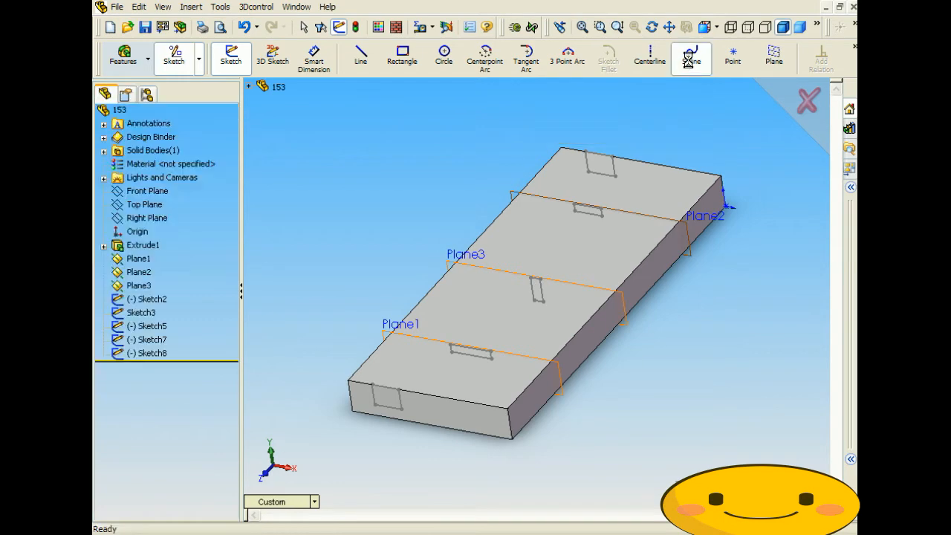
{"action": "left_click", "coordinate": [572, 197]}
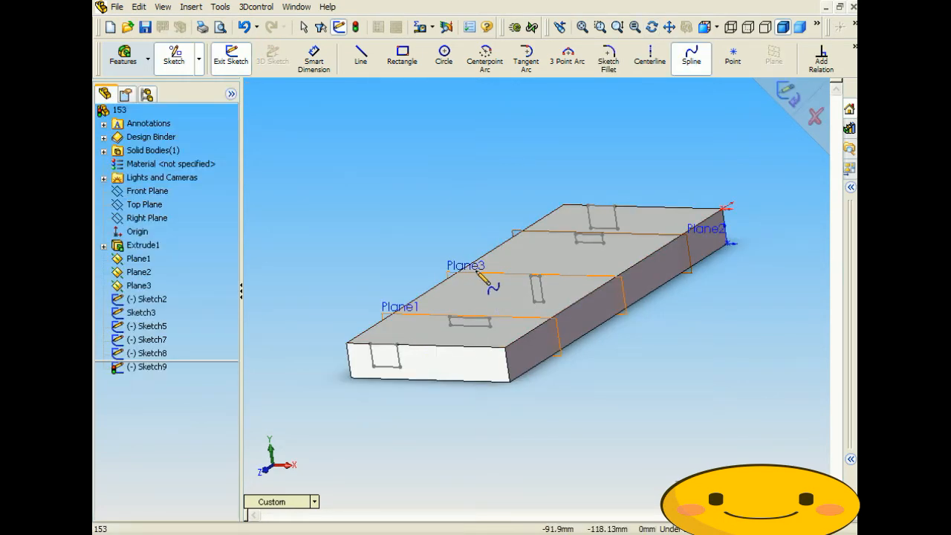
{"action": "middle_click_drag", "start_coordinate": [486, 284], "coordinate": [482, 308]}
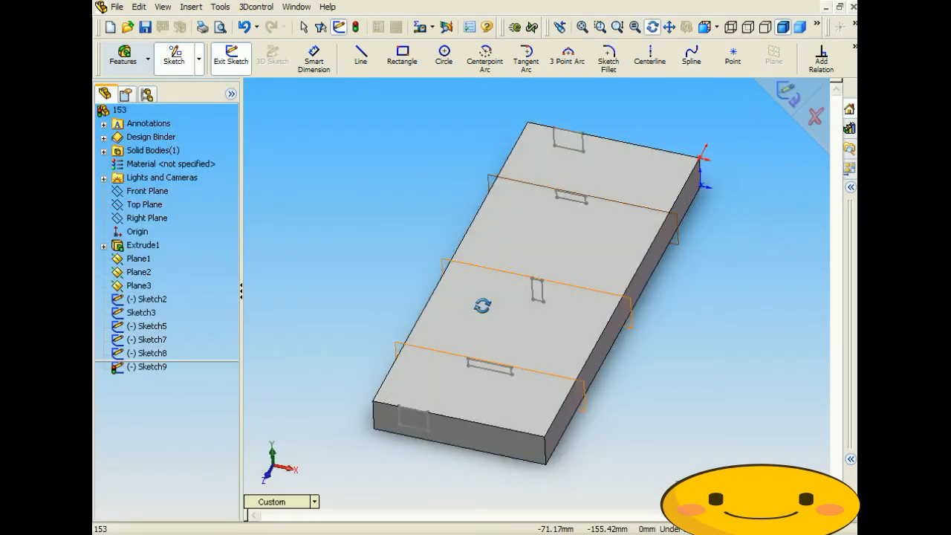
{"action": "left_click", "coordinate": [427, 410]}
{"action": "left_click", "coordinate": [465, 397]}
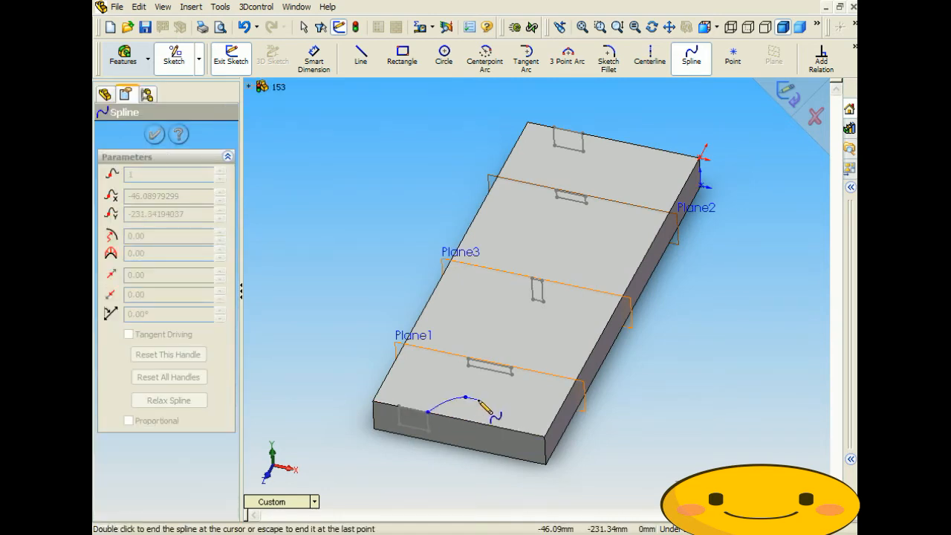
{"action": "left_click", "coordinate": [511, 368]}
{"action": "left_click", "coordinate": [543, 325]}
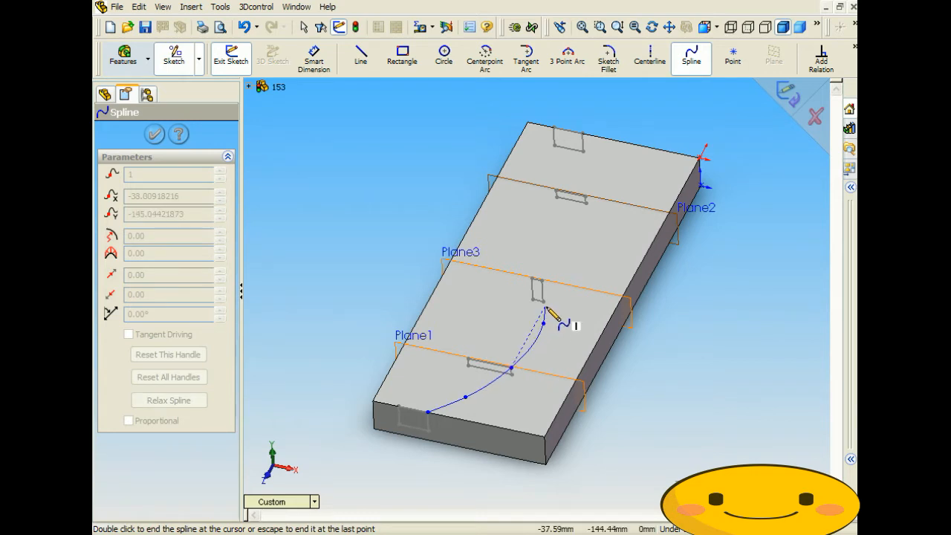
{"action": "left_click", "coordinate": [541, 278]}
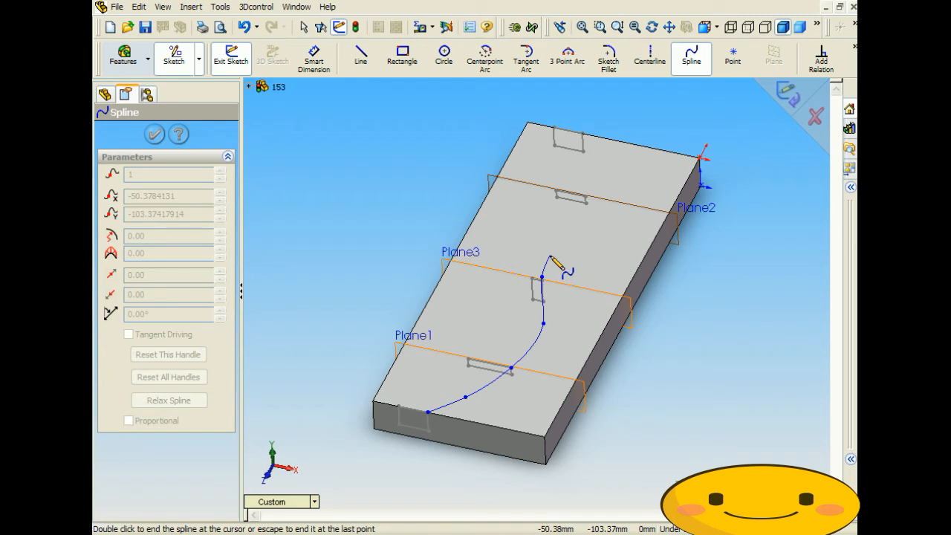
{"action": "key", "text": "ctrl+z"}
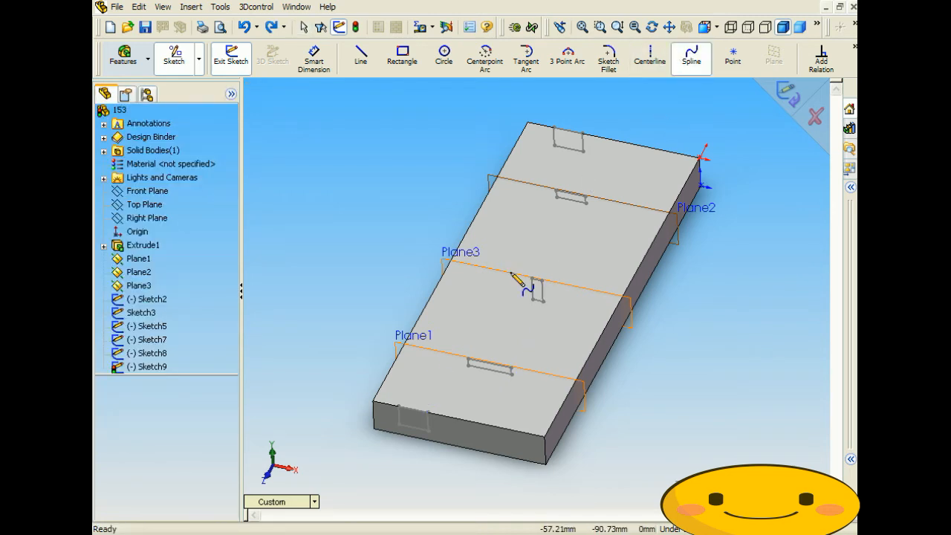
Step: Draw a wavy spline through the upper corners of all five rectangle profiles, with intermediate points bulging between them, and exit the sketch
{"action": "left_click", "coordinate": [429, 411]}
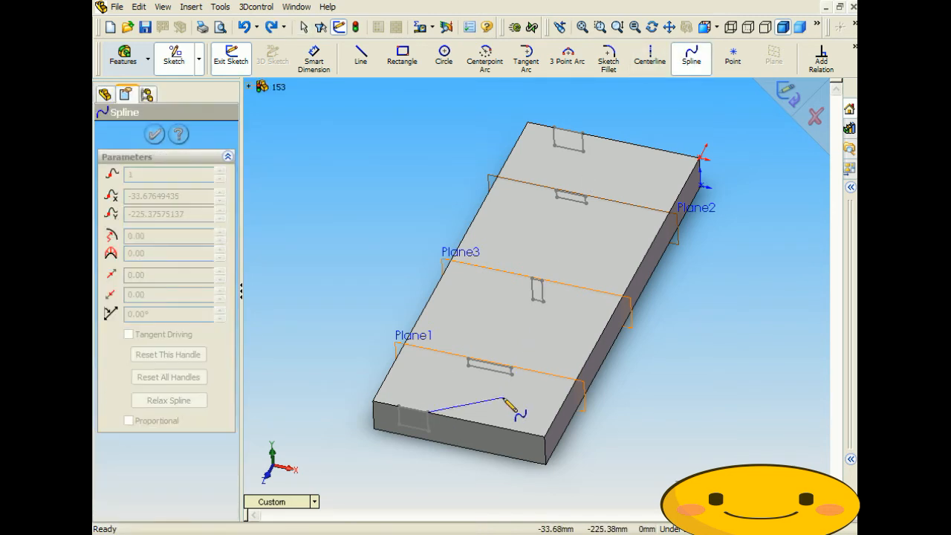
{"action": "left_click", "coordinate": [503, 396]}
{"action": "left_click", "coordinate": [511, 367]}
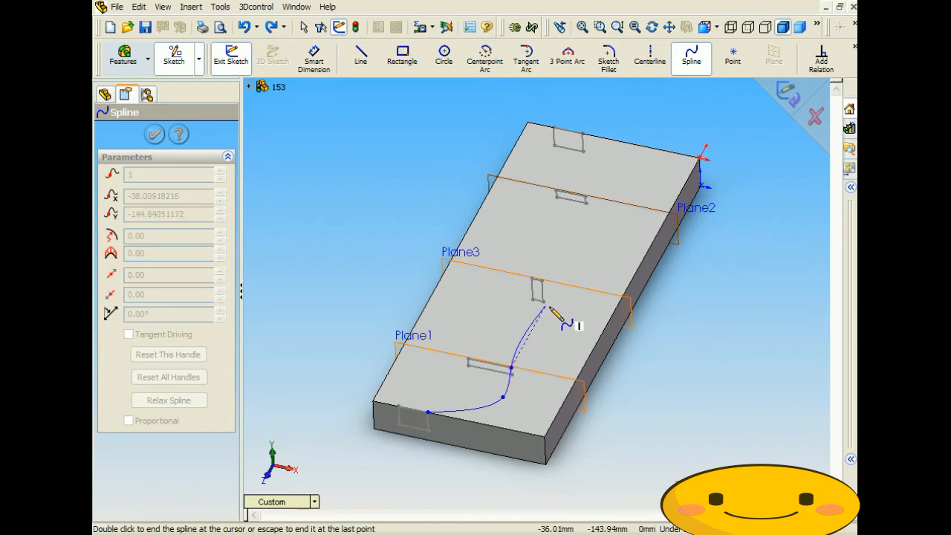
{"action": "left_click", "coordinate": [539, 317]}
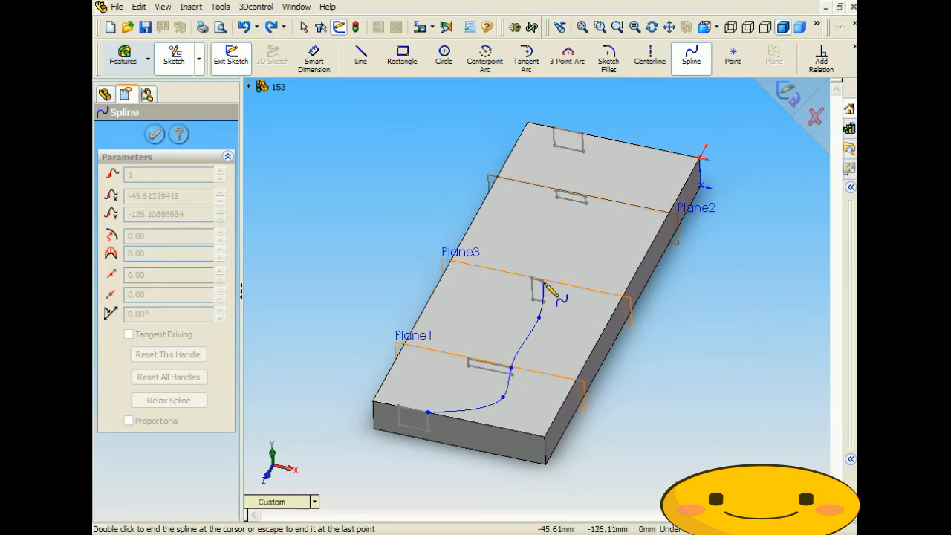
{"action": "left_click", "coordinate": [543, 281]}
{"action": "left_click", "coordinate": [571, 241]}
{"action": "left_click", "coordinate": [597, 217]}
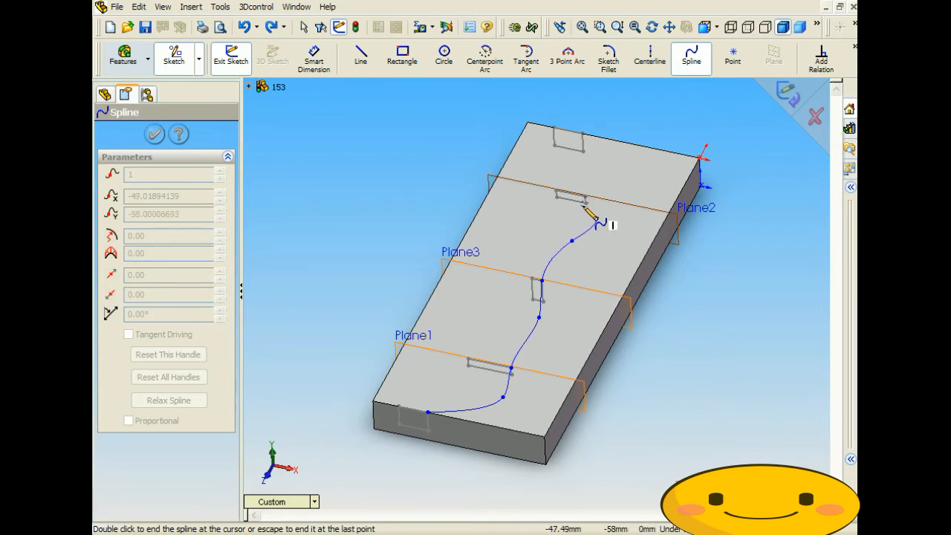
{"action": "left_click", "coordinate": [585, 197]}
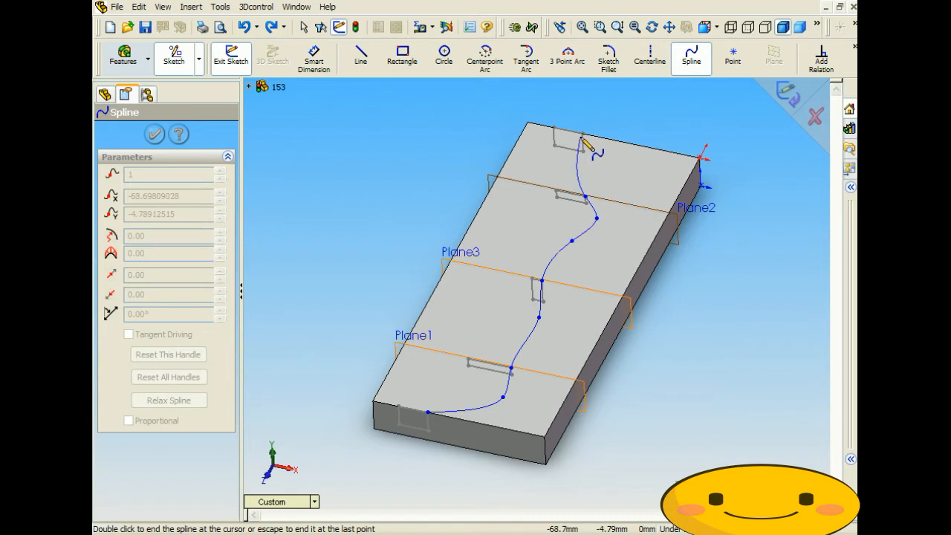
{"action": "left_click", "coordinate": [582, 133]}
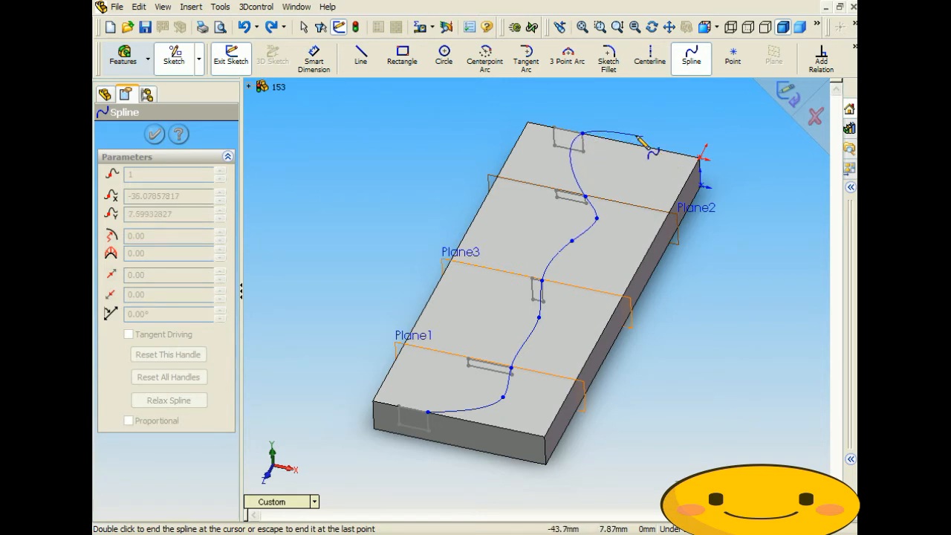
{"action": "double_click", "coordinate": [582, 134]}
{"action": "left_click", "coordinate": [789, 96]}
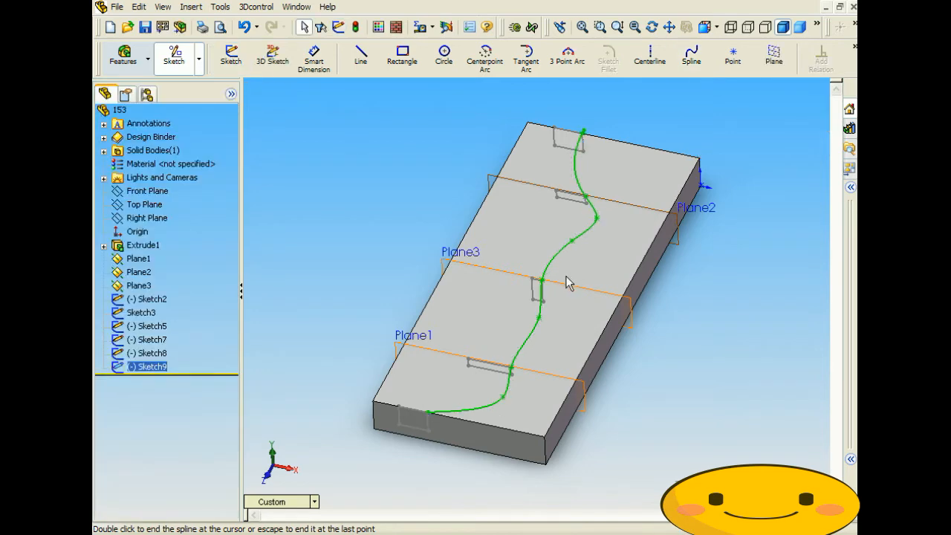
Step: Start a lofted cut with the wavy spline Sketch9 as guide curve and select the five rectangles in order as profiles
{"action": "scroll", "coordinate": [569, 276], "scroll_direction": "up", "scroll_amount": 2}
{"action": "middle_click_drag", "start_coordinate": [467, 275], "coordinate": [468, 267]}
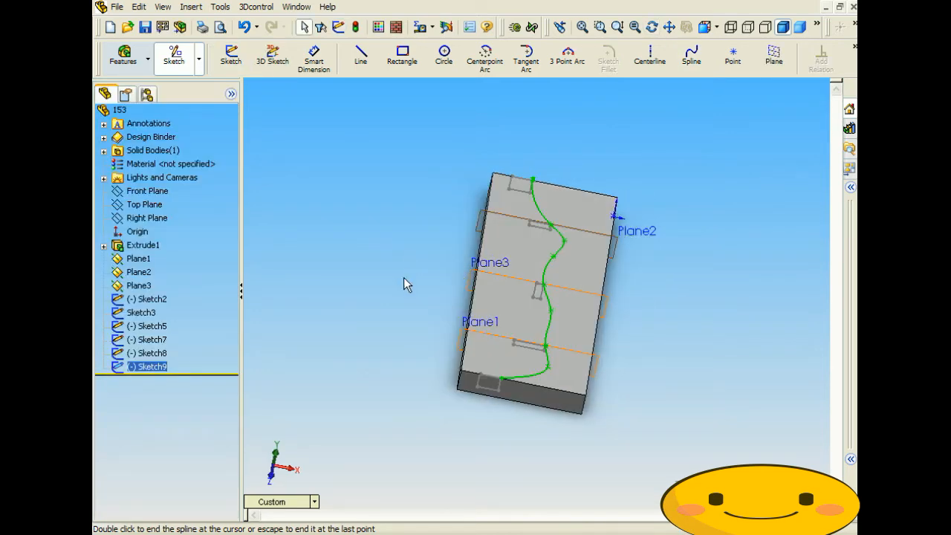
{"action": "left_click", "coordinate": [194, 8]}
{"action": "mouse_move", "coordinate": [223, 38]}
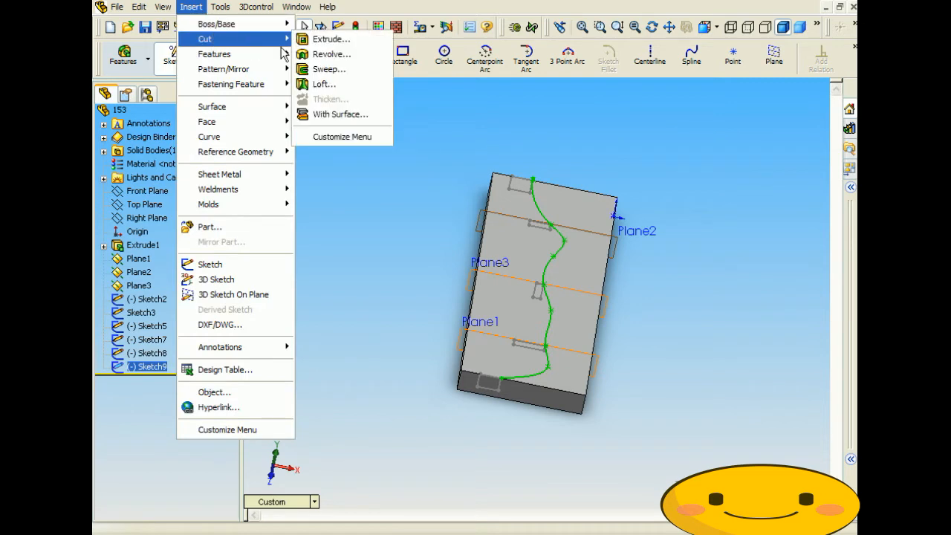
{"action": "left_click", "coordinate": [331, 86]}
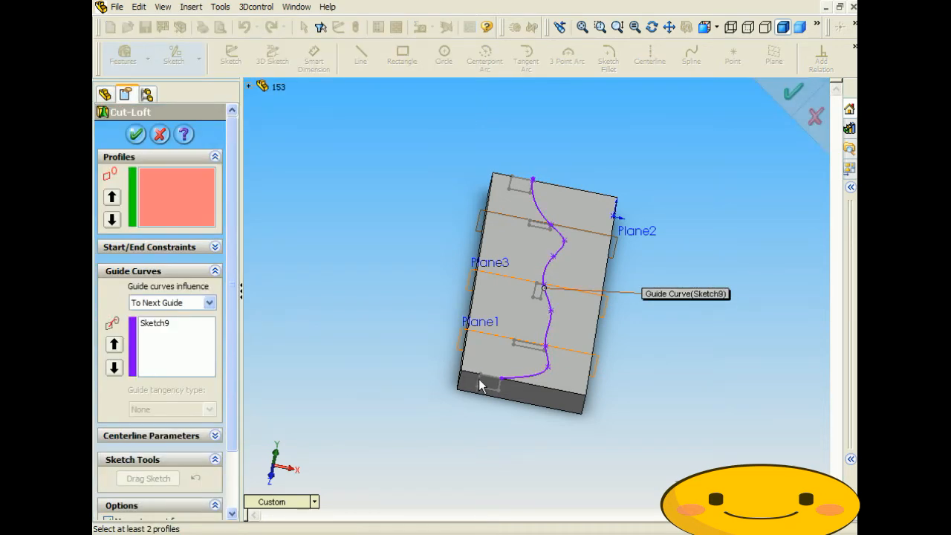
{"action": "left_click", "coordinate": [479, 379]}
{"action": "left_click", "coordinate": [517, 344]}
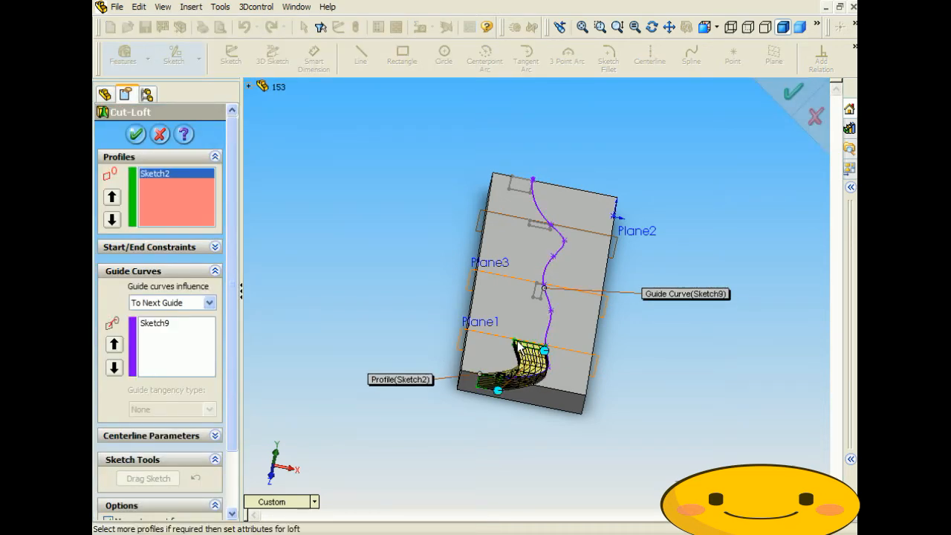
{"action": "left_click", "coordinate": [536, 288]}
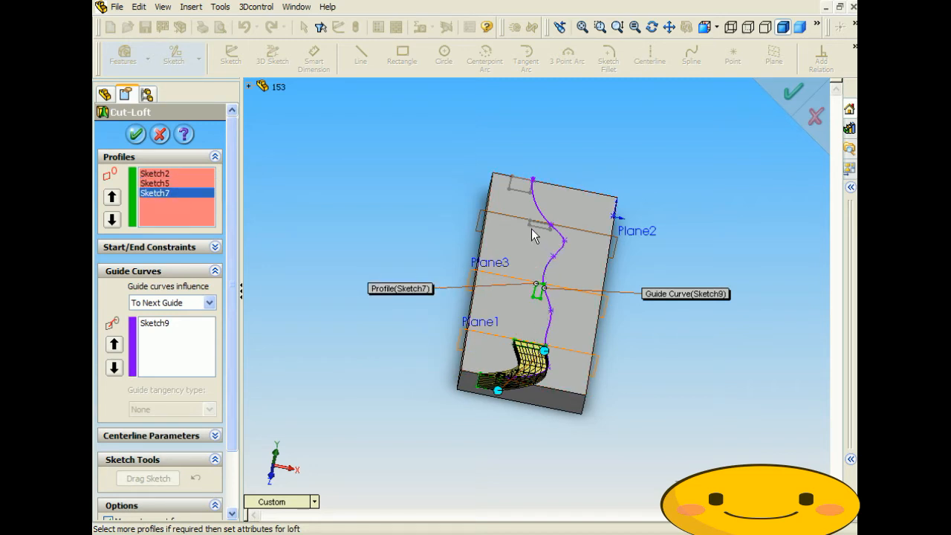
{"action": "left_click", "coordinate": [531, 225]}
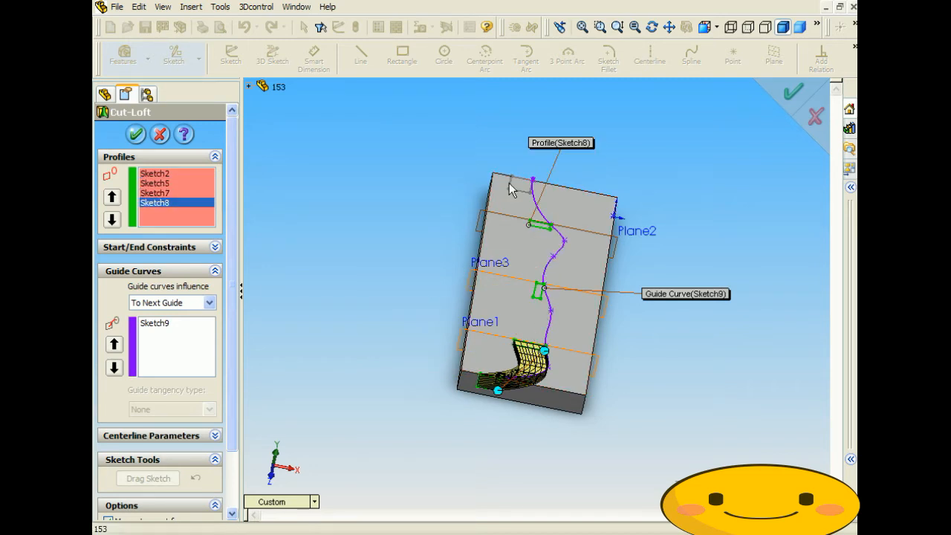
{"action": "left_click", "coordinate": [509, 183]}
Step: Remove Sketch9 from the guide curves, pick the wavy spline as guide again, and apply the lofted cut
{"action": "left_click", "coordinate": [157, 323]}
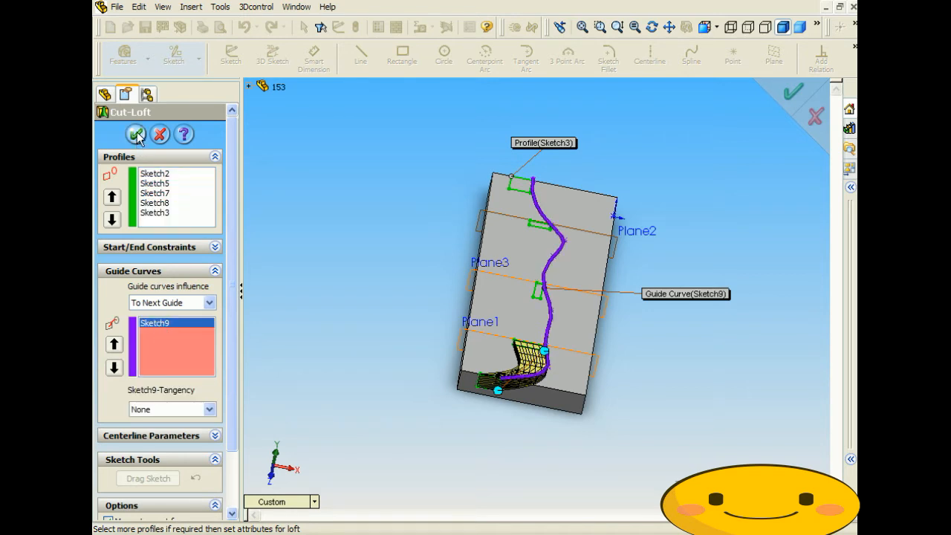
{"action": "left_click", "coordinate": [153, 335]}
{"action": "key", "text": "Delete"}
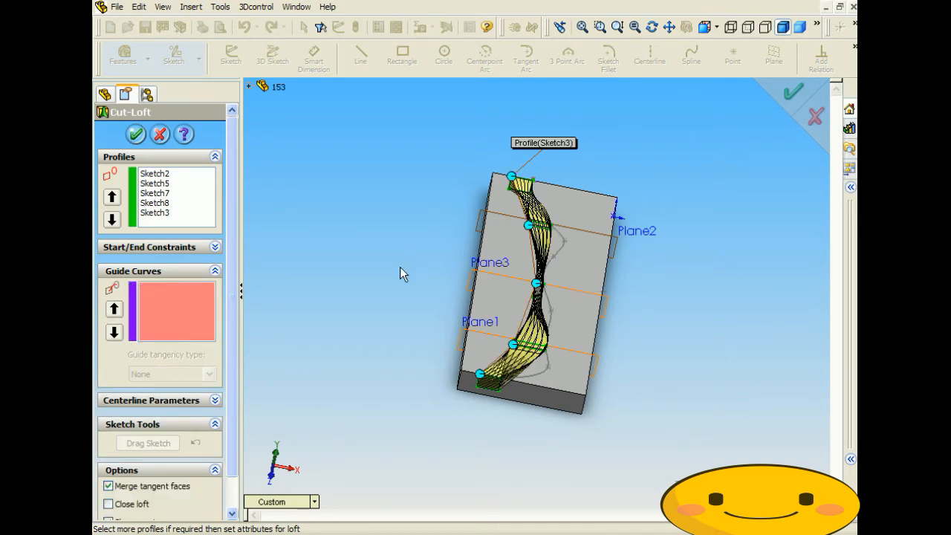
{"action": "middle_click_drag", "start_coordinate": [406, 267], "coordinate": [394, 266]}
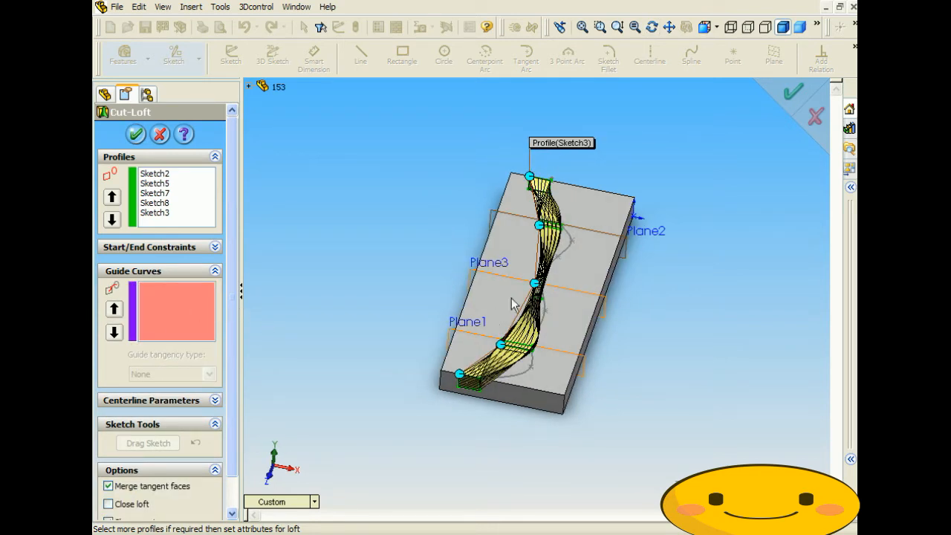
{"action": "left_click", "coordinate": [570, 249]}
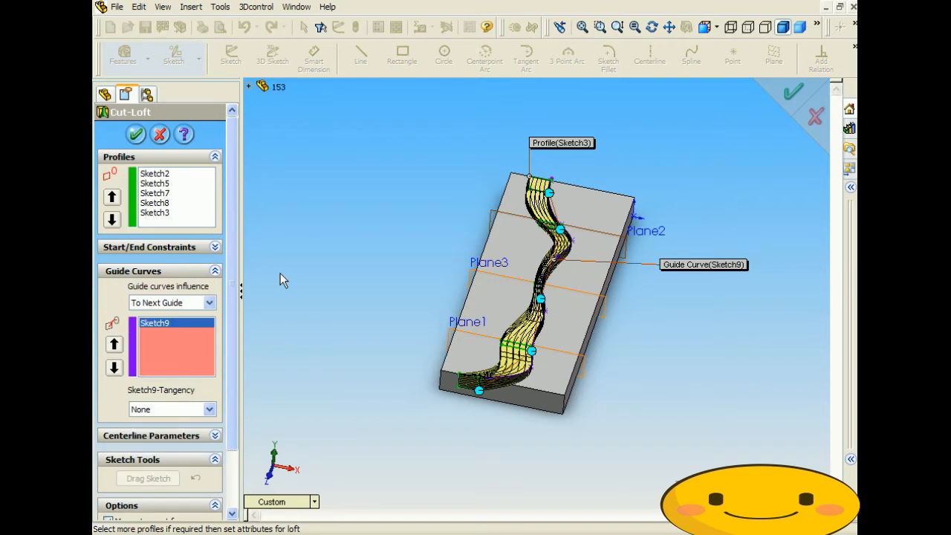
{"action": "left_click", "coordinate": [136, 134]}
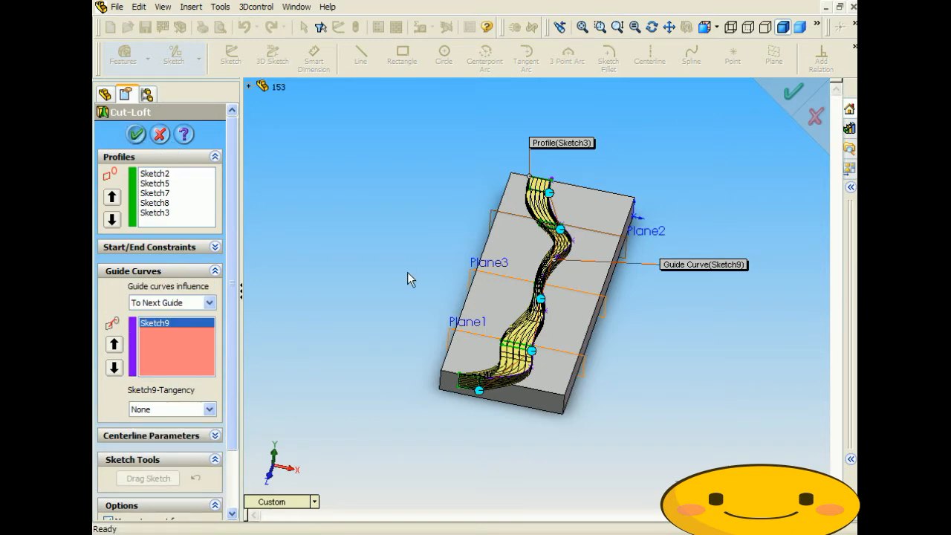
{"action": "mouse_move", "coordinate": [401, 288]}
{"action": "middle_mouse_down"}
{"action": "mouse_move", "coordinate": [388, 337]}
{"action": "mouse_move", "coordinate": [423, 272]}
{"action": "mouse_move", "coordinate": [404, 259]}
{"action": "mouse_move", "coordinate": [456, 304]}
{"action": "mouse_move", "coordinate": [429, 325]}
{"action": "mouse_move", "coordinate": [415, 294]}
{"action": "middle_mouse_up"}
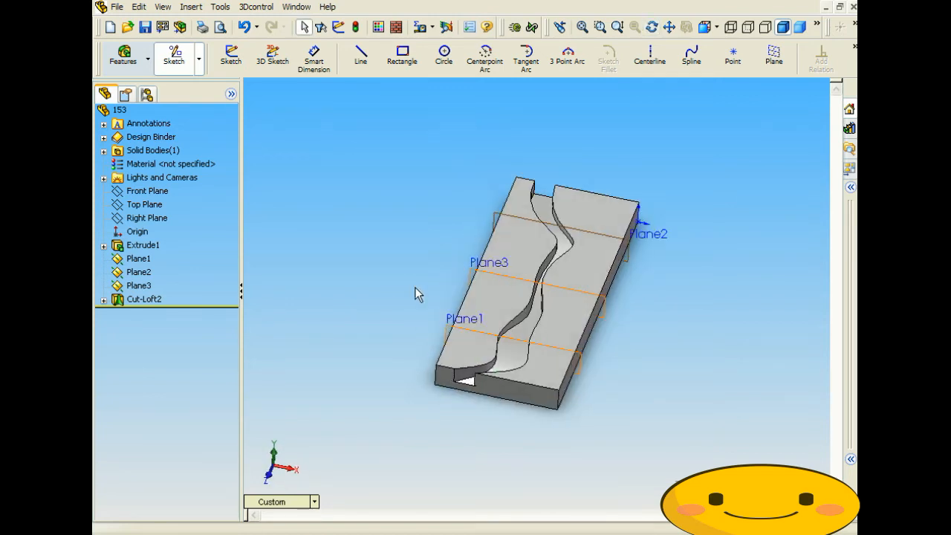
Step: Edit the lofted cut to compare its preview with and without the Sketch9 guide curve, and apply it with the guide restored
{"action": "left_click", "coordinate": [144, 299]}
{"action": "right_click", "coordinate": [155, 305]}
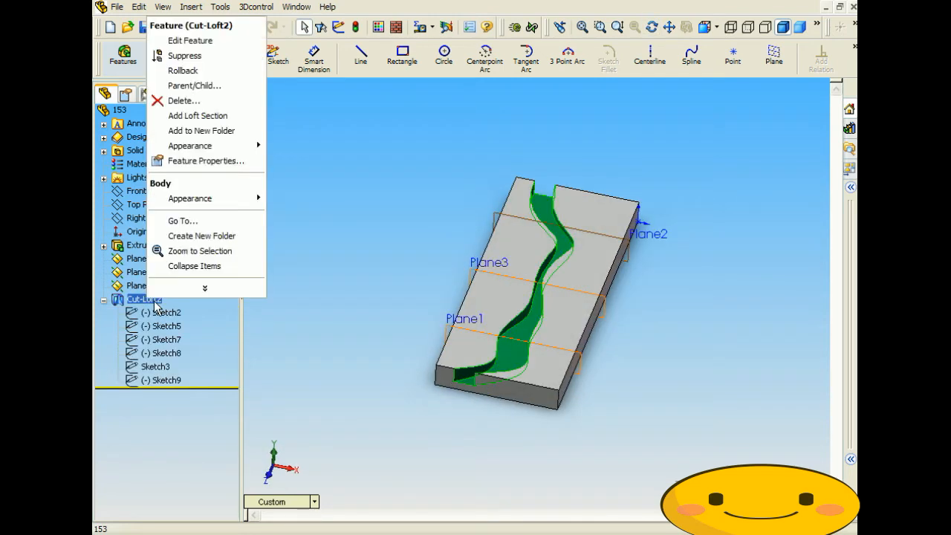
{"action": "left_click", "coordinate": [190, 40]}
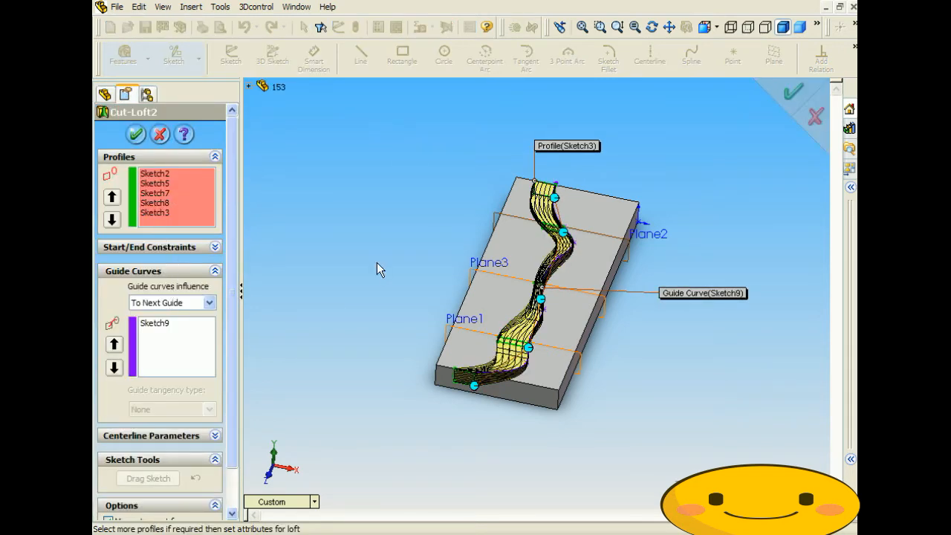
{"action": "left_click", "coordinate": [156, 175]}
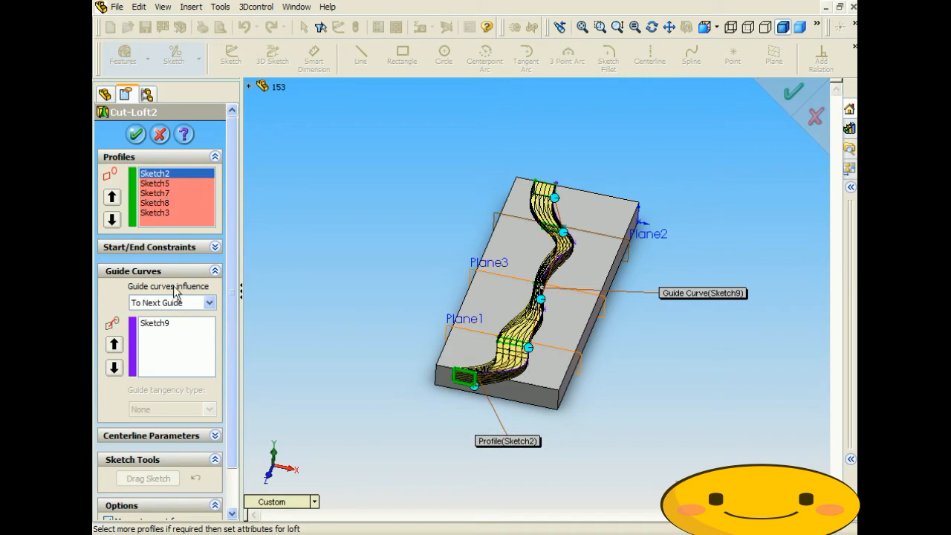
{"action": "left_click", "coordinate": [166, 325]}
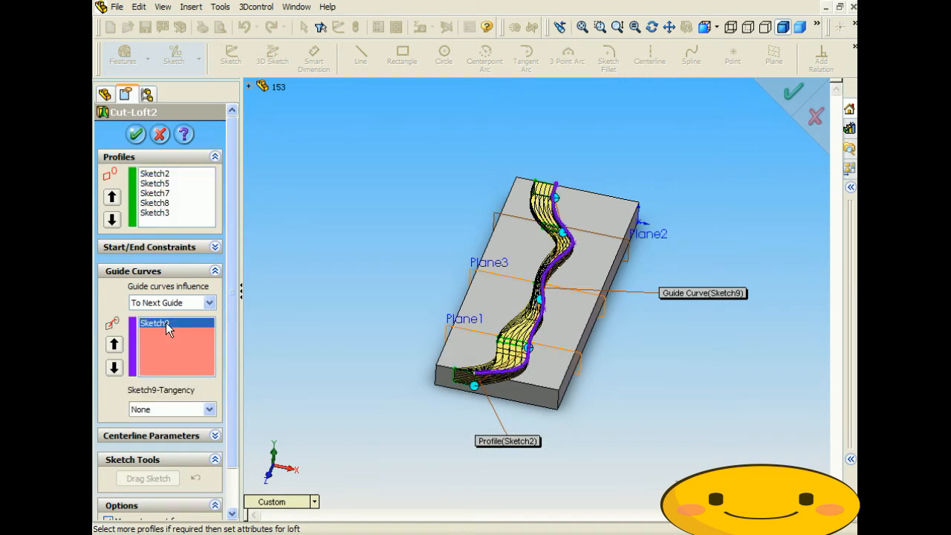
{"action": "key", "text": "Delete"}
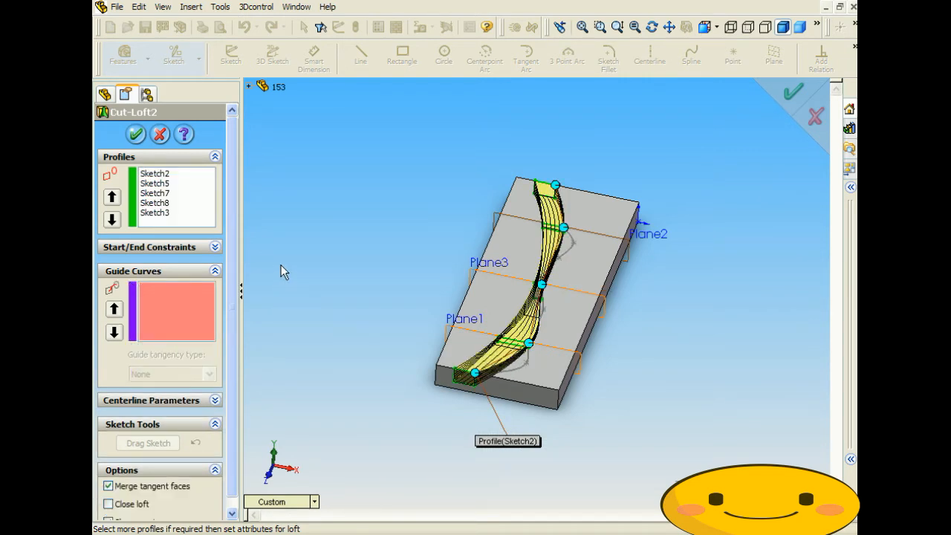
{"action": "left_click", "coordinate": [568, 250]}
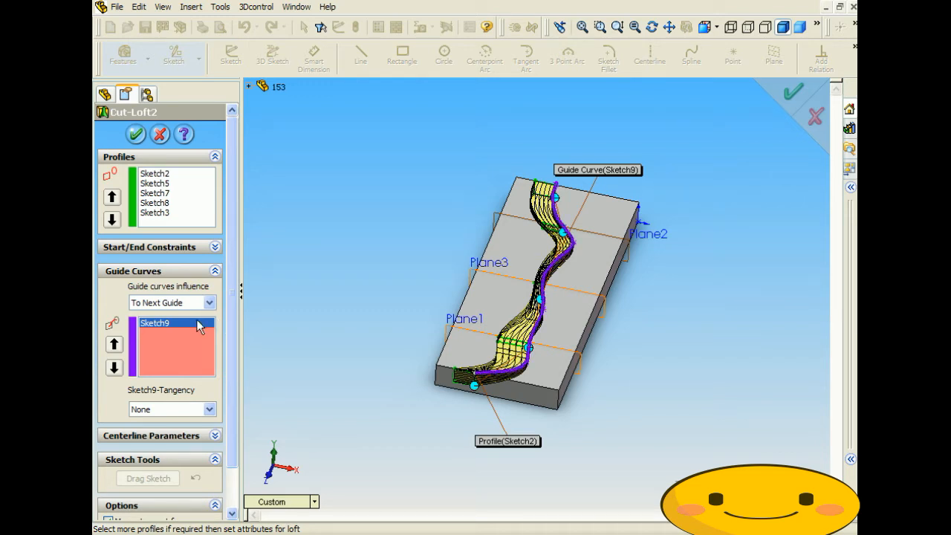
{"action": "key", "text": "Delete"}
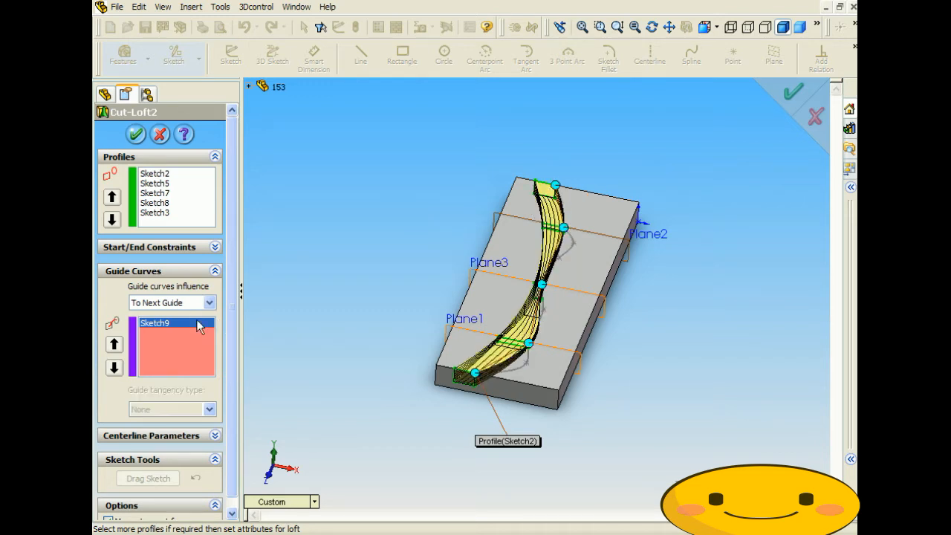
{"action": "left_click", "coordinate": [569, 252]}
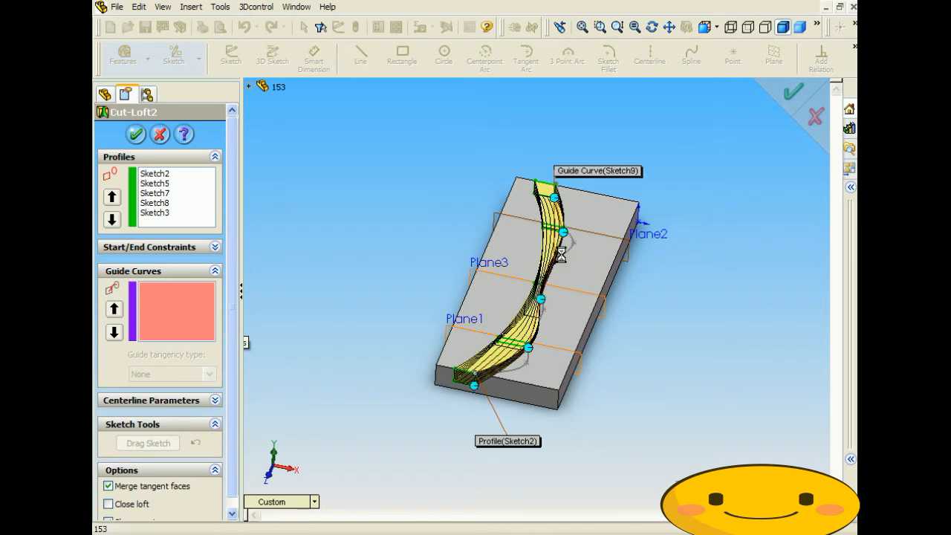
{"action": "left_click", "coordinate": [135, 134]}
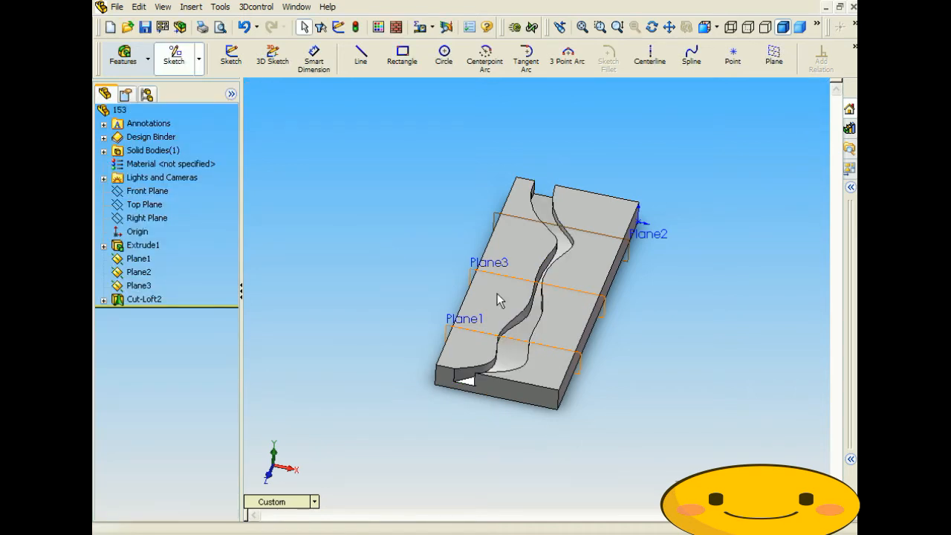
Step: Examine the wavy lofted channel through the block from several angles
{"action": "middle_click_drag", "start_coordinate": [499, 297], "coordinate": [525, 275]}
{"action": "middle_click_drag", "start_coordinate": [495, 312], "coordinate": [500, 280]}
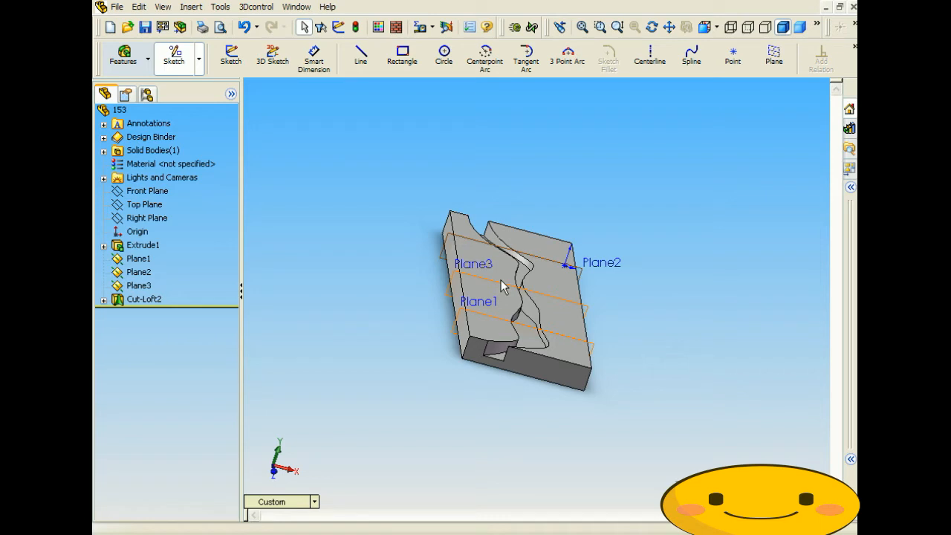
{"action": "middle_click_drag", "start_coordinate": [462, 299], "coordinate": [416, 297]}
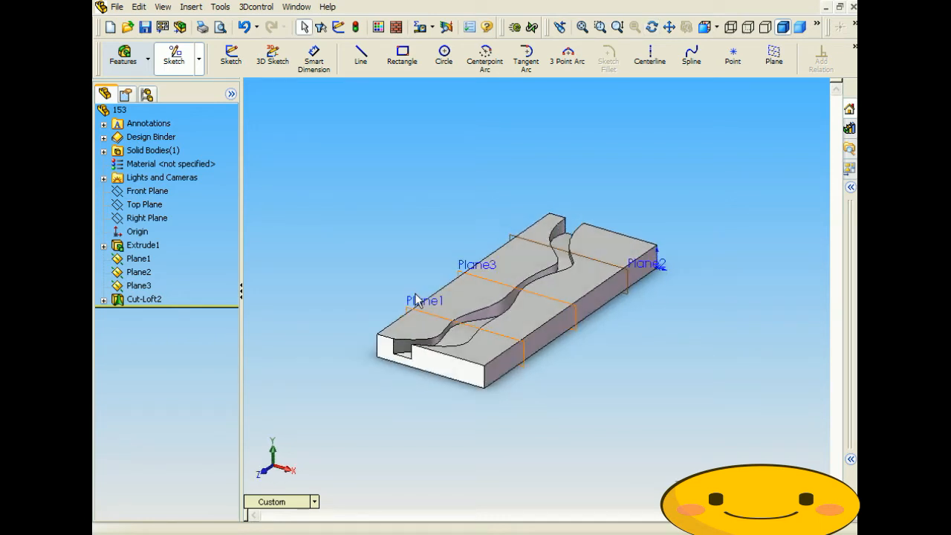
{"action": "middle_click_drag", "start_coordinate": [440, 296], "coordinate": [403, 303]}
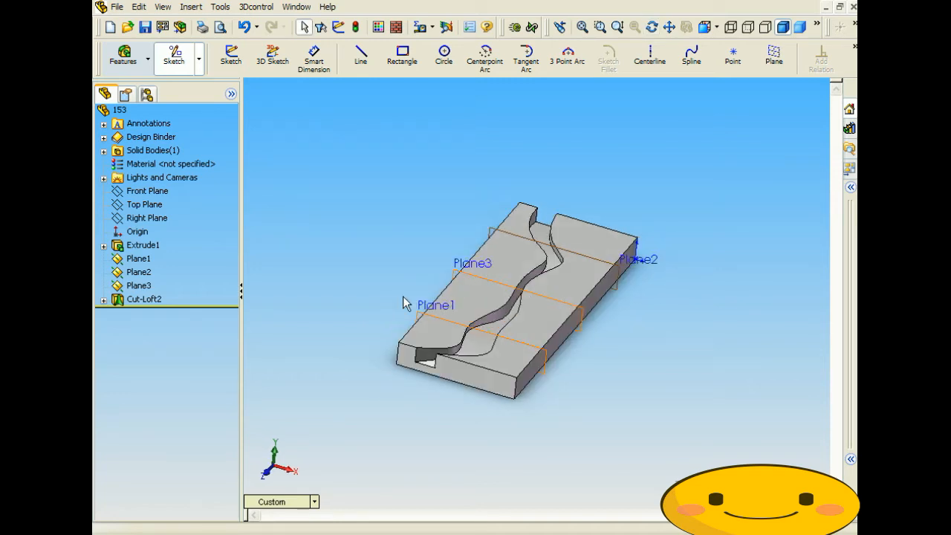
{"action": "middle_click_drag", "start_coordinate": [424, 289], "coordinate": [416, 332]}
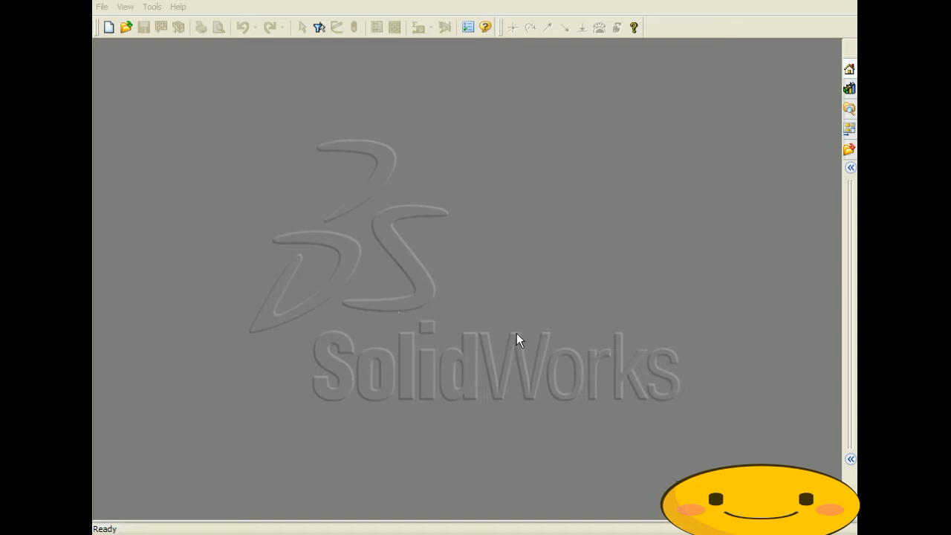
Step: Create a new part document
{"action": "left_click", "coordinate": [102, 6]}
{"action": "left_click", "coordinate": [119, 23]}
{"action": "left_click", "coordinate": [298, 169]}
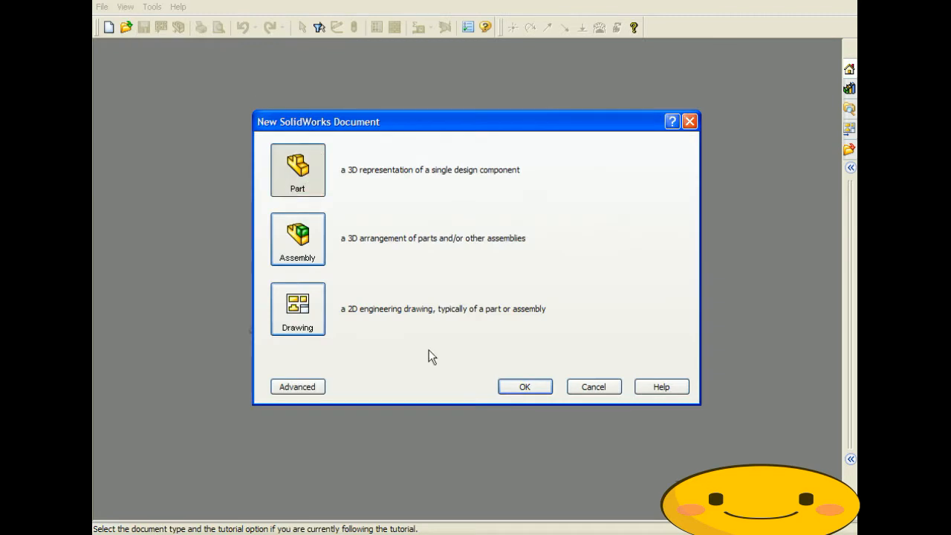
{"action": "left_click", "coordinate": [514, 387]}
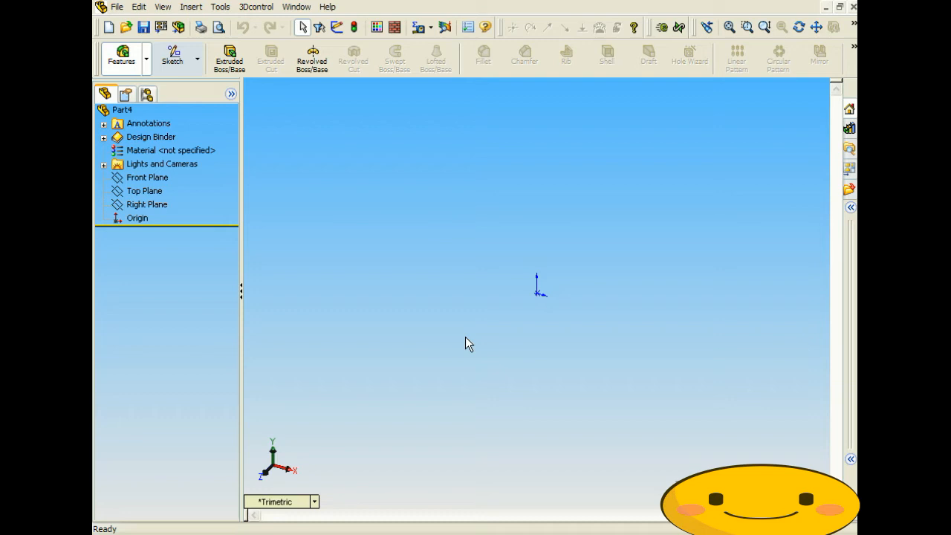
Step: Sketch a nearly square rectangle on the Front Plane with one corner at the origin
{"action": "left_click", "coordinate": [173, 58]}
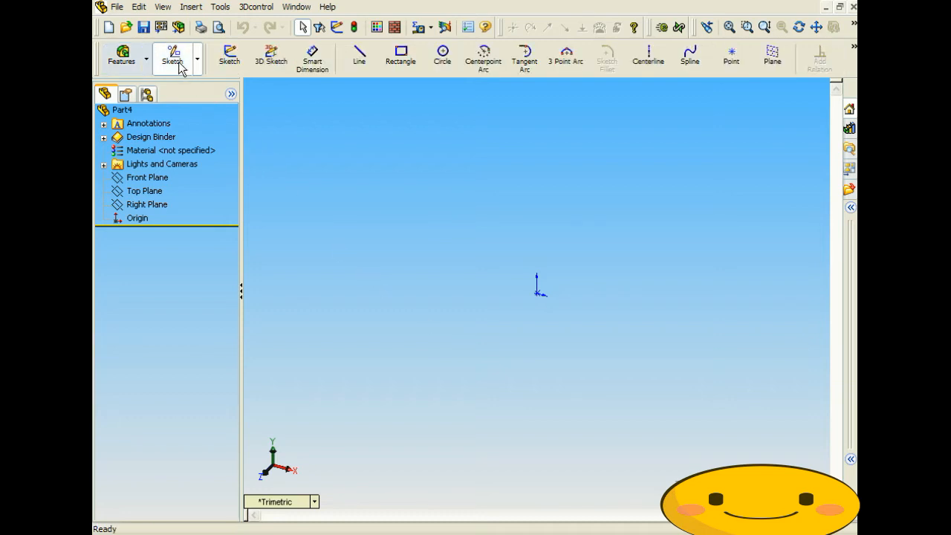
{"action": "left_click", "coordinate": [405, 59]}
{"action": "left_click", "coordinate": [439, 176]}
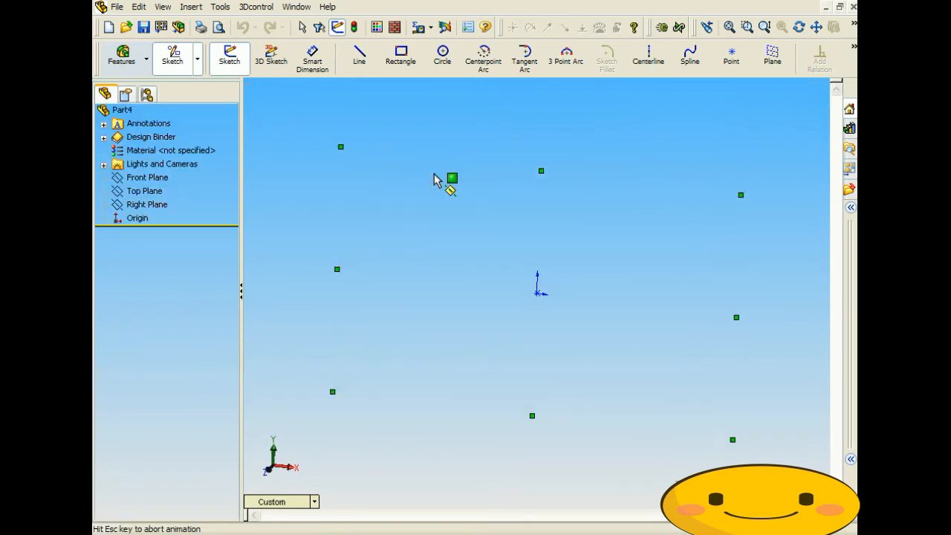
{"action": "left_click_drag", "start_coordinate": [536, 293], "coordinate": [723, 116]}
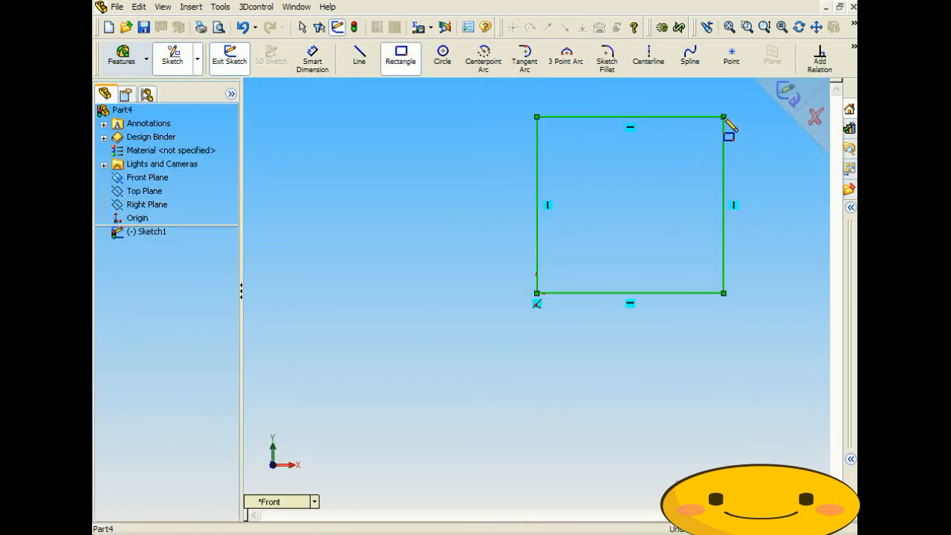
Step: Extrude the rectangle as a blind boss with a depth of 70 mm
{"action": "left_click", "coordinate": [132, 60]}
{"action": "left_click", "coordinate": [229, 58]}
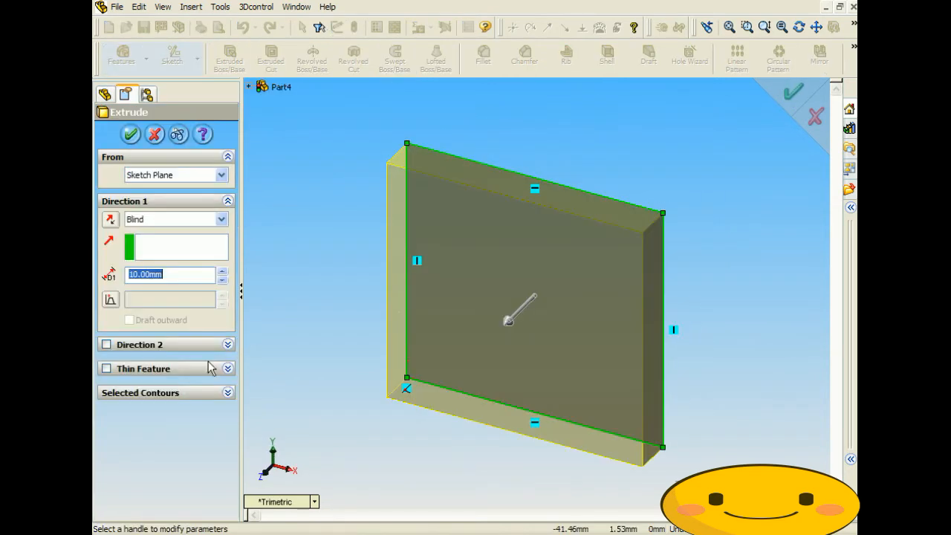
{"action": "left_click", "coordinate": [221, 272]}
{"action": "left_click", "coordinate": [221, 271]}
{"action": "left_click", "coordinate": [221, 271]}
{"action": "left_click", "coordinate": [221, 271]}
{"action": "left_click", "coordinate": [221, 271]}
{"action": "left_click", "coordinate": [223, 272]}
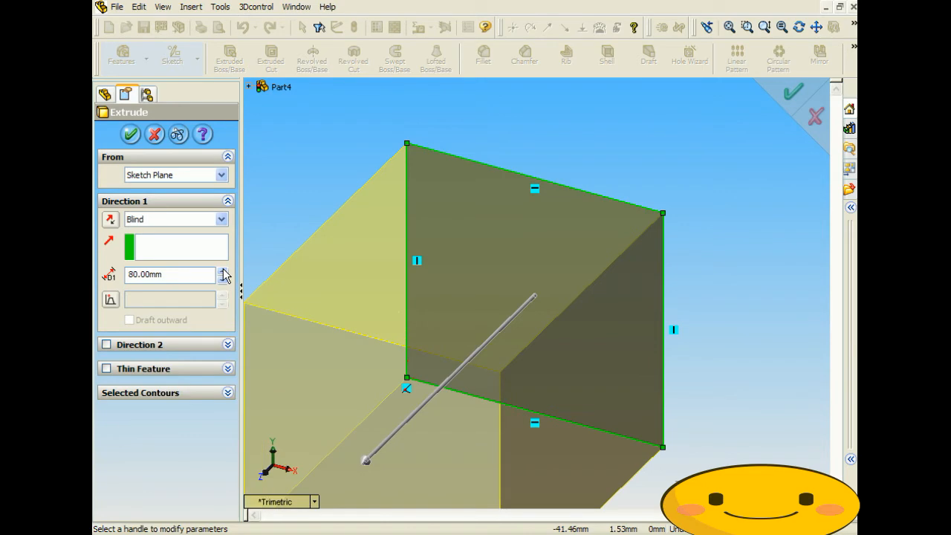
{"action": "left_click", "coordinate": [222, 279]}
{"action": "left_click", "coordinate": [131, 134]}
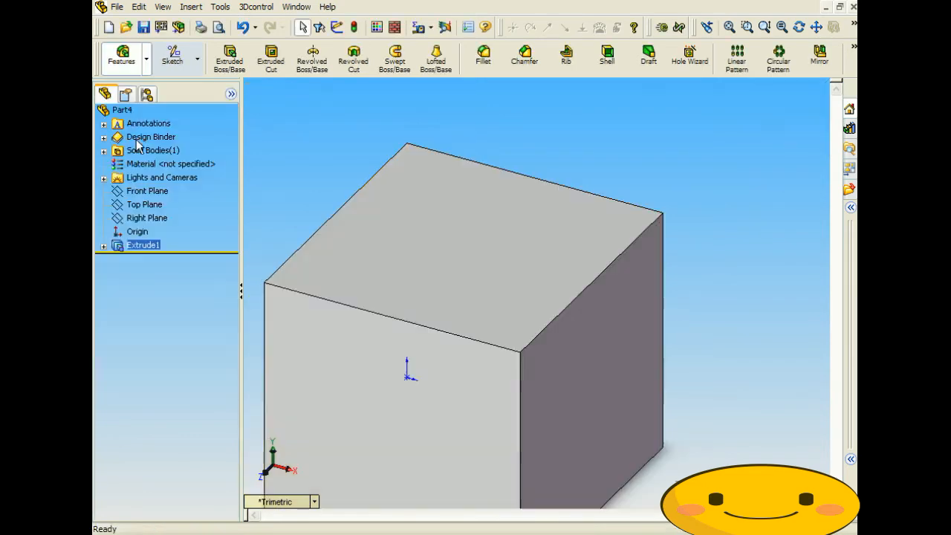
Step: Start a simple hole and place its centre on a side face of the block, above the face's middle
{"action": "middle_click_drag", "start_coordinate": [467, 303], "coordinate": [500, 275]}
{"action": "scroll", "coordinate": [456, 297], "scroll_direction": "up", "scroll_amount": 5}
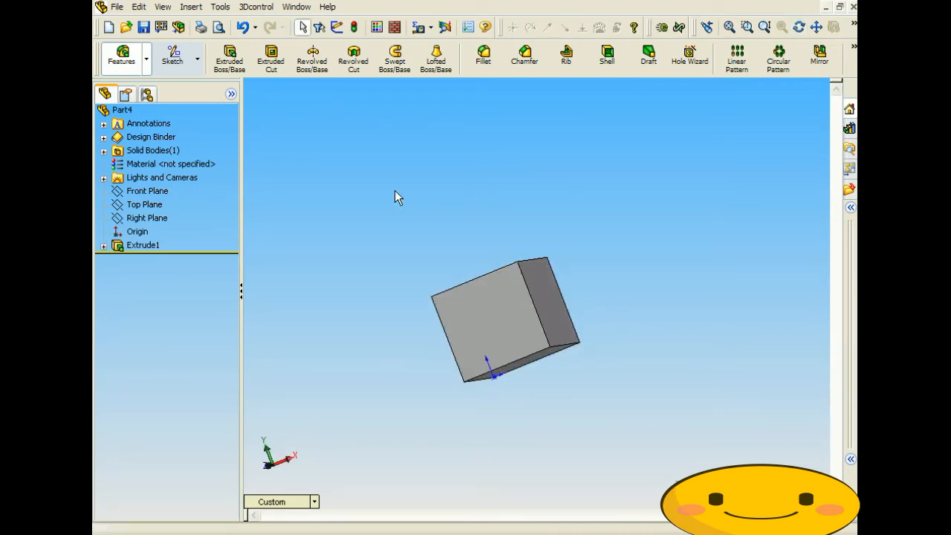
{"action": "left_click", "coordinate": [194, 9]}
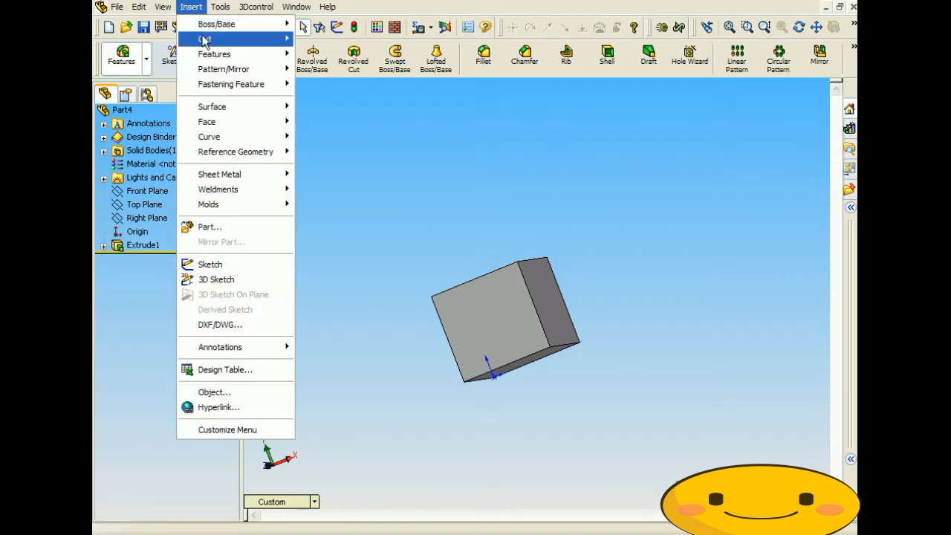
{"action": "mouse_move", "coordinate": [227, 55]}
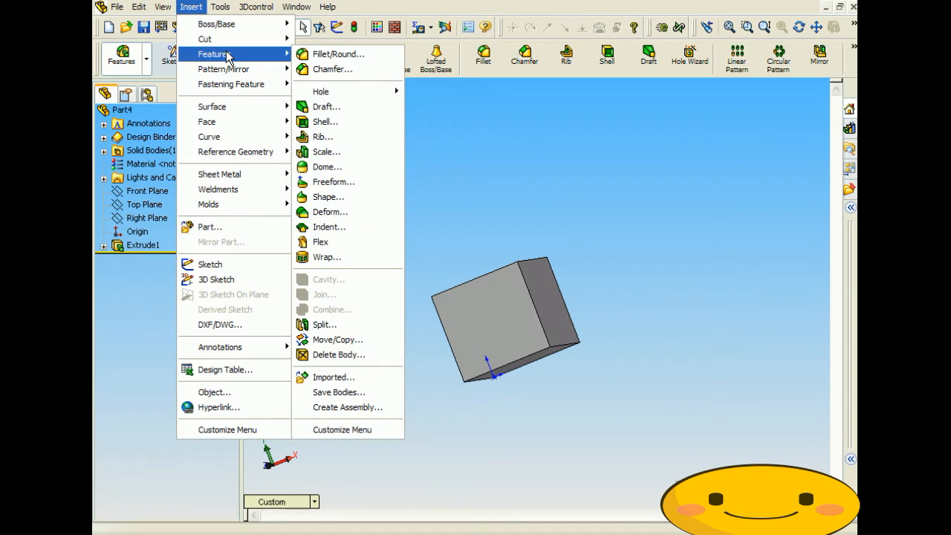
{"action": "mouse_move", "coordinate": [359, 96]}
{"action": "left_click", "coordinate": [432, 92]}
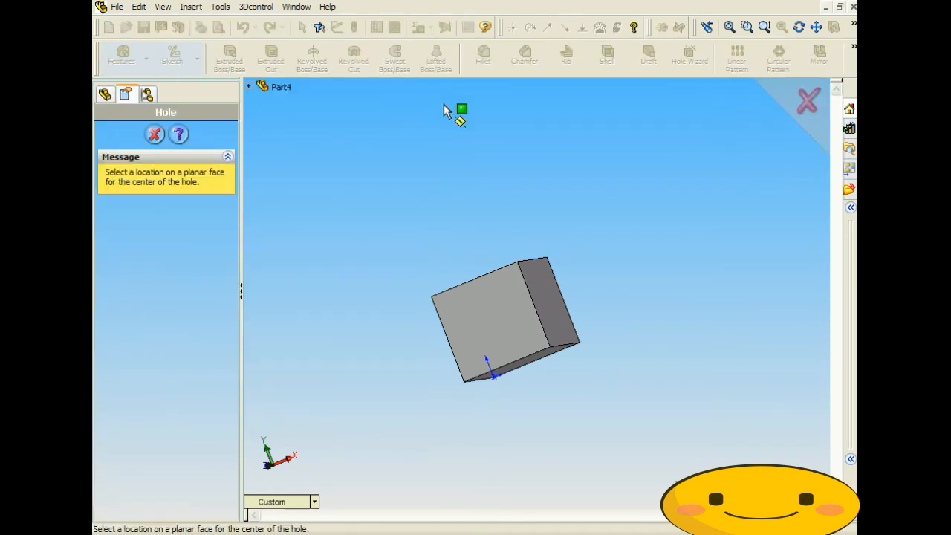
{"action": "middle_click_drag", "start_coordinate": [414, 243], "coordinate": [494, 210]}
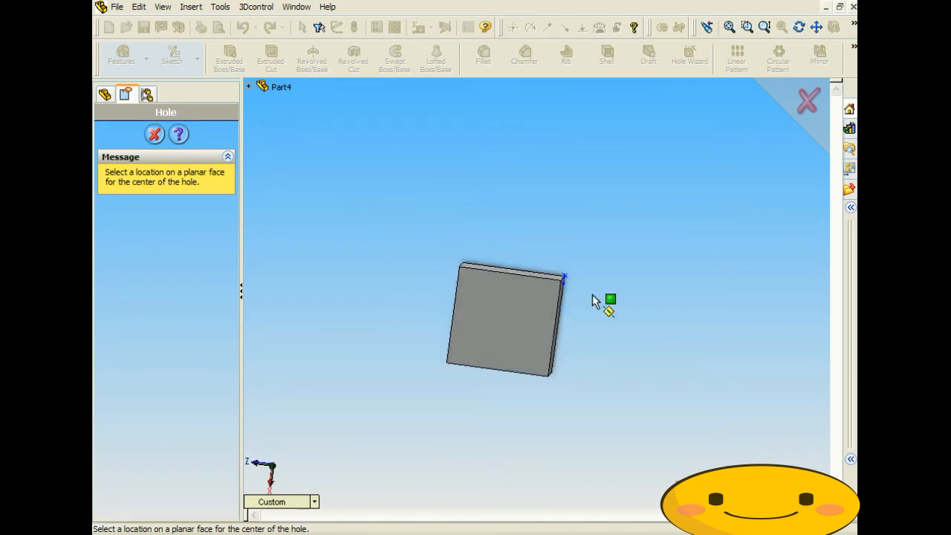
{"action": "left_click", "coordinate": [501, 309]}
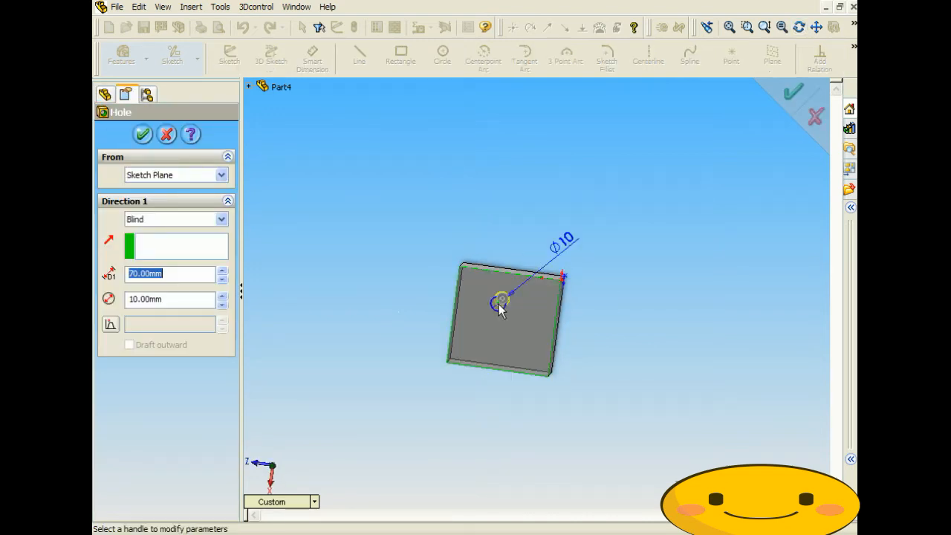
Step: Create the simple hole as a blind cut 10 mm in diameter and 70 mm deep
{"action": "middle_click_drag", "start_coordinate": [500, 300], "coordinate": [494, 320]}
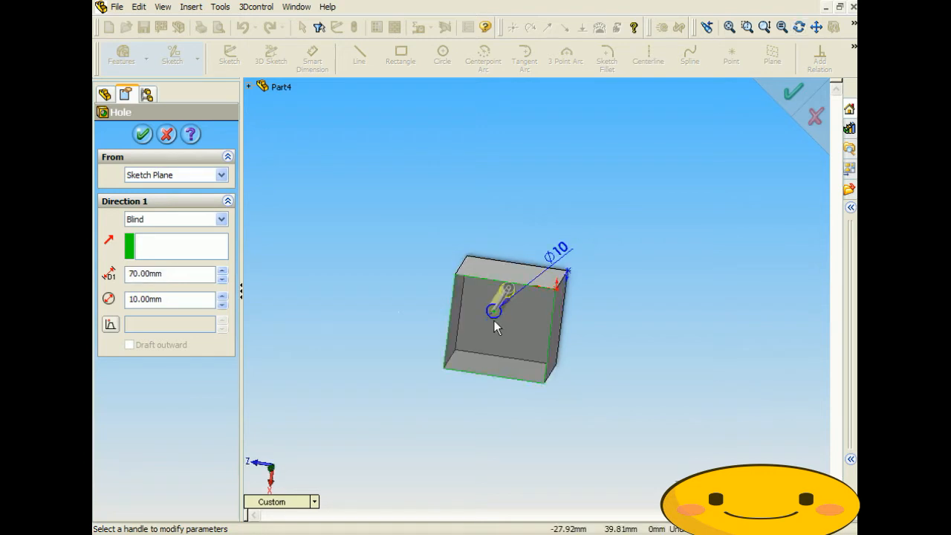
{"action": "scroll", "coordinate": [496, 327], "scroll_direction": "down", "scroll_amount": 5}
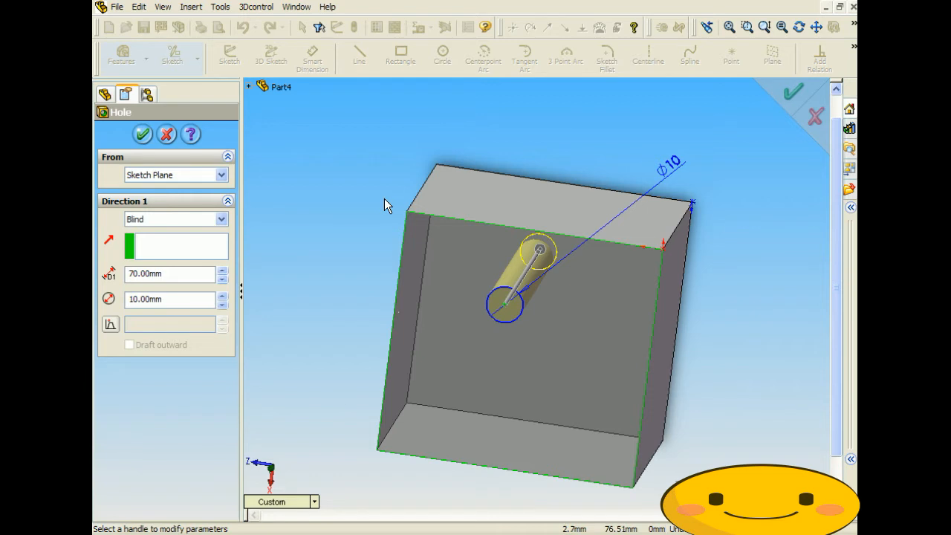
{"action": "middle_click_drag", "start_coordinate": [385, 204], "coordinate": [365, 199]}
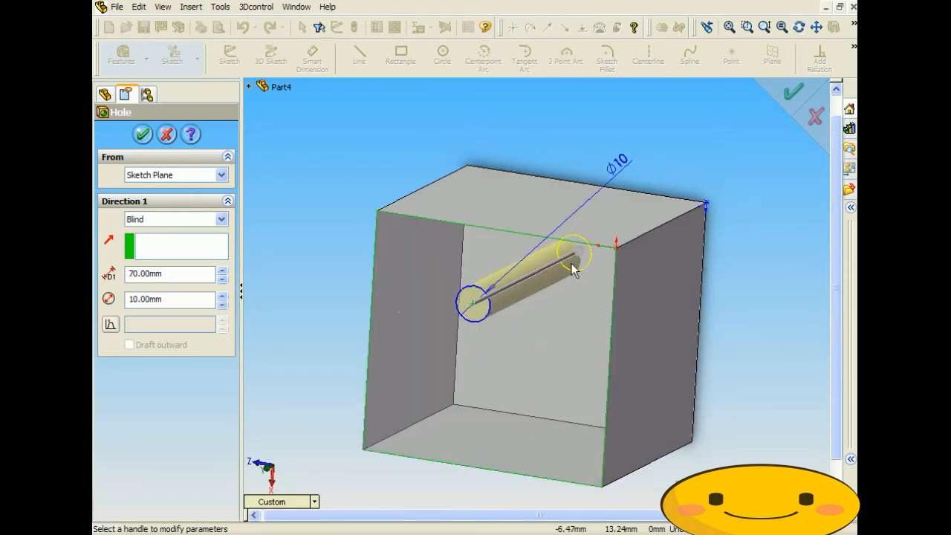
{"action": "middle_click_drag", "start_coordinate": [513, 275], "coordinate": [288, 229]}
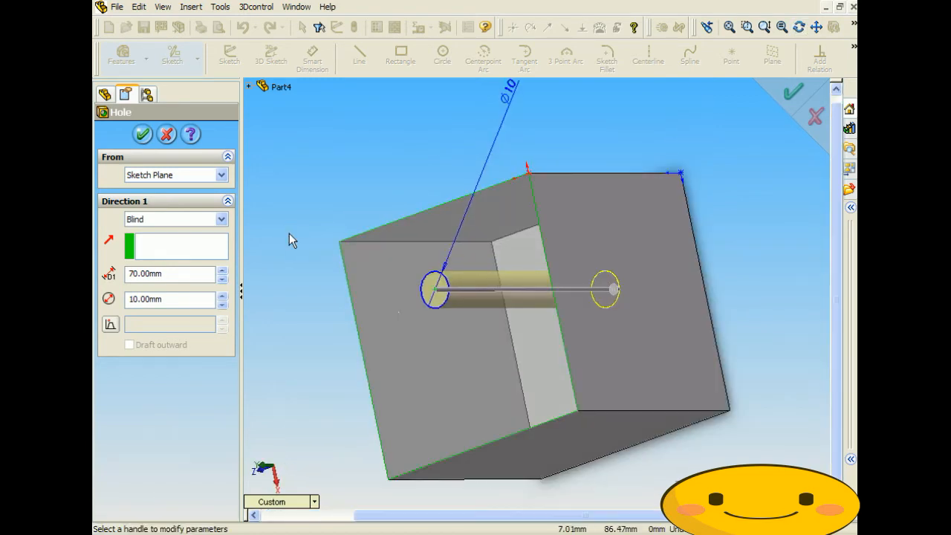
{"action": "left_click", "coordinate": [142, 134]}
{"action": "middle_click_drag", "start_coordinate": [381, 144], "coordinate": [428, 144]}
{"action": "key", "text": "Escape"}
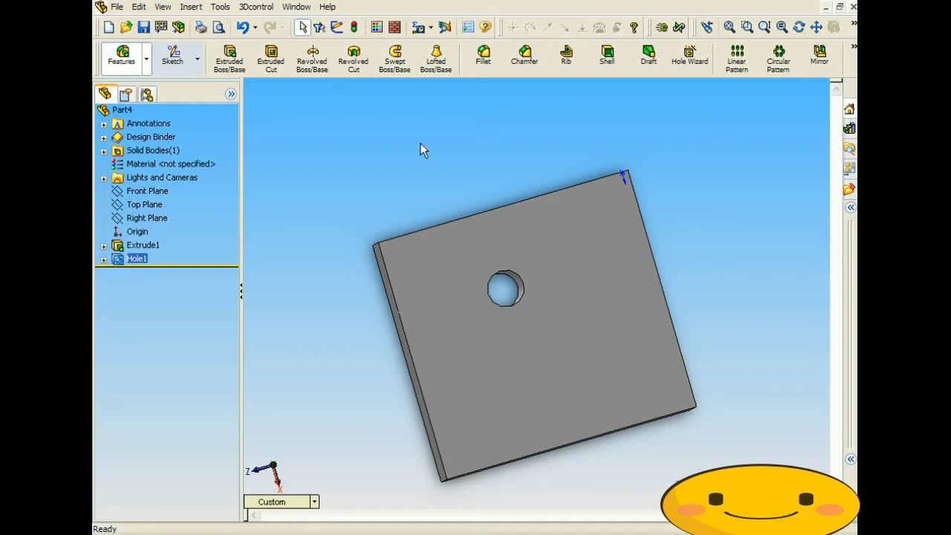
Step: Edit the hole's sketch and dimension the circle's centre 20 mm from the upper edge of the face
{"action": "middle_click_drag", "start_coordinate": [471, 229], "coordinate": [585, 247]}
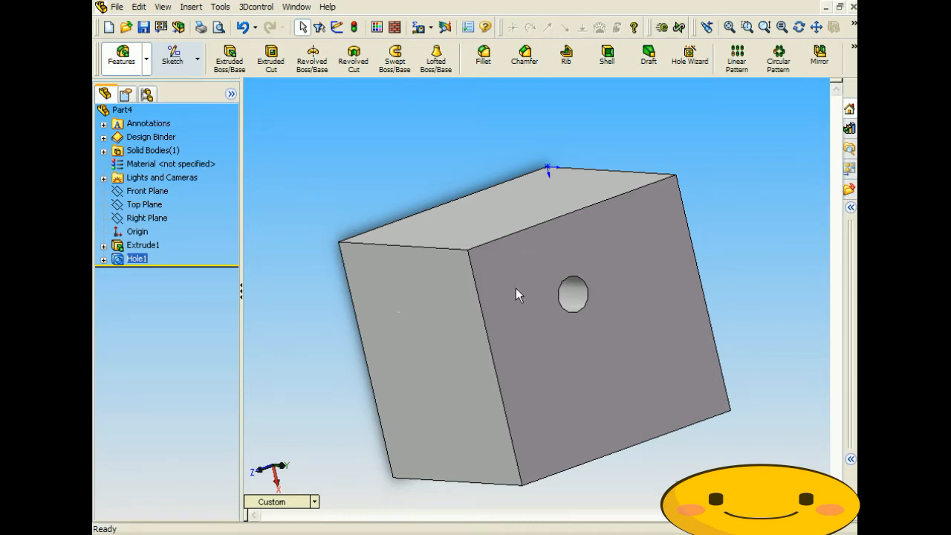
{"action": "left_click", "coordinate": [103, 259]}
{"action": "left_click", "coordinate": [152, 274]}
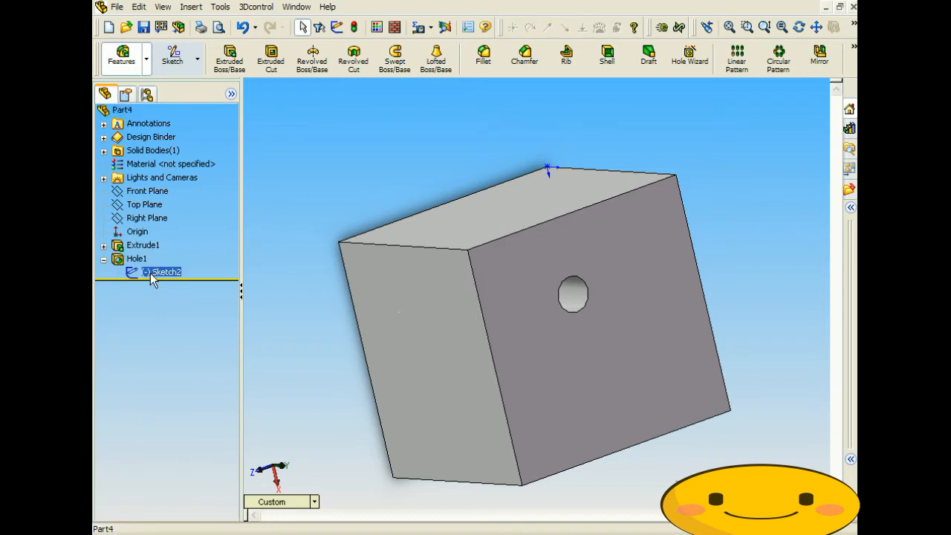
{"action": "right_click", "coordinate": [153, 275]}
{"action": "left_click", "coordinate": [193, 297]}
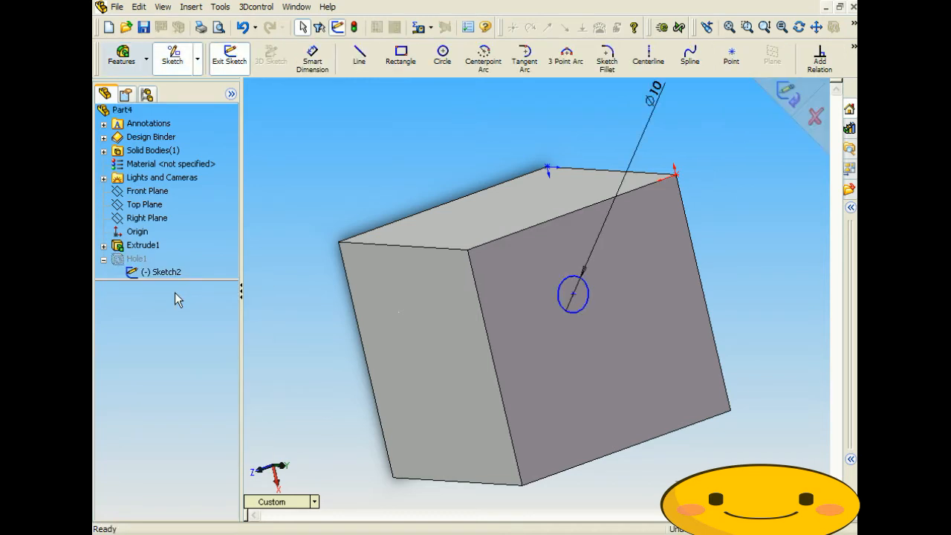
{"action": "middle_click_drag", "start_coordinate": [731, 251], "coordinate": [704, 291]}
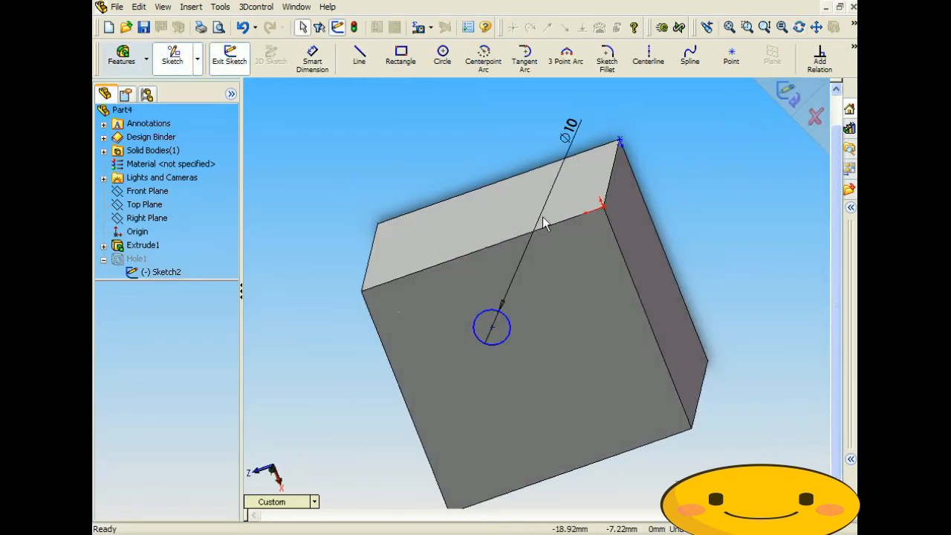
{"action": "left_click", "coordinate": [317, 65]}
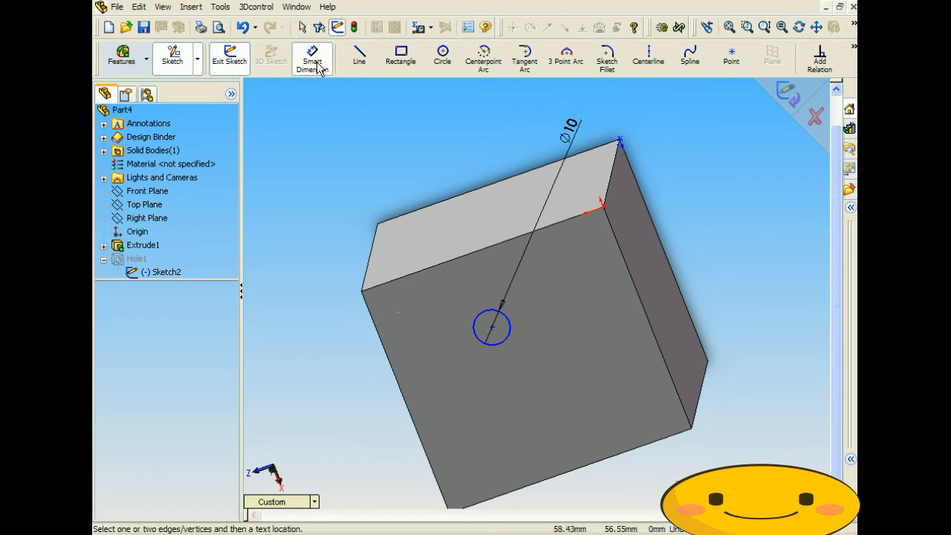
{"action": "left_click", "coordinate": [491, 328]}
{"action": "left_click", "coordinate": [465, 260]}
{"action": "left_click", "coordinate": [338, 336]}
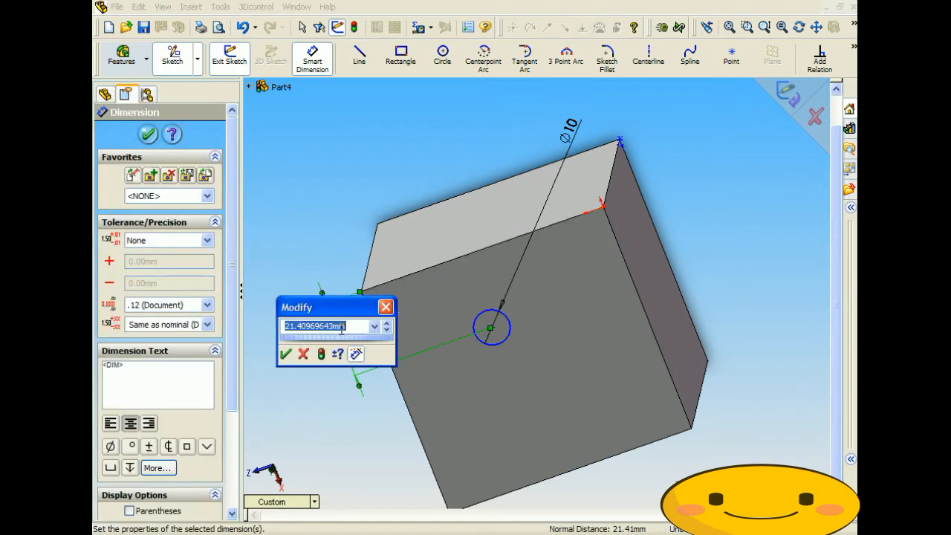
{"action": "type", "text": "20"}
{"action": "key", "text": "Return"}
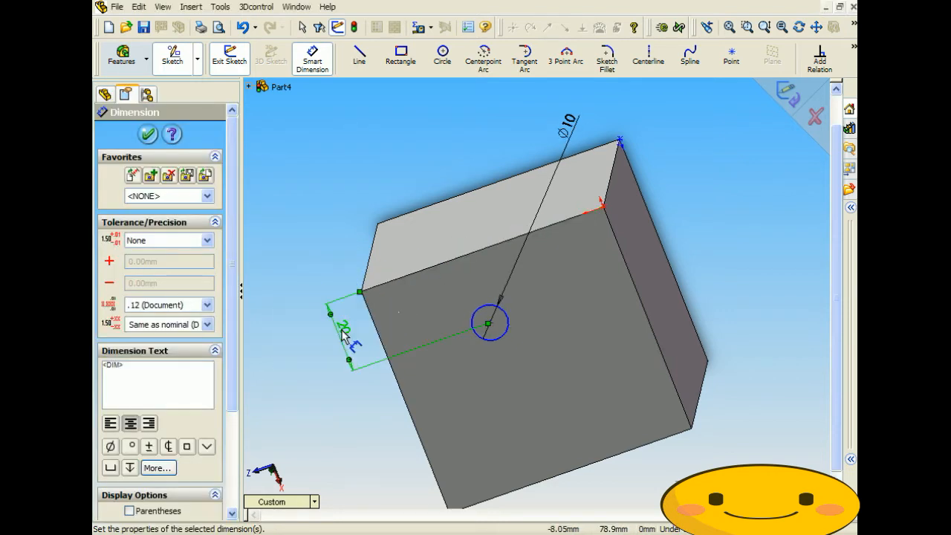
Step: Dimension the circle's centre 20 mm from the adjacent side edge and exit the sketch
{"action": "left_click", "coordinate": [489, 326]}
{"action": "left_click", "coordinate": [401, 391]}
{"action": "left_click", "coordinate": [429, 291]}
{"action": "type", "text": "20"}
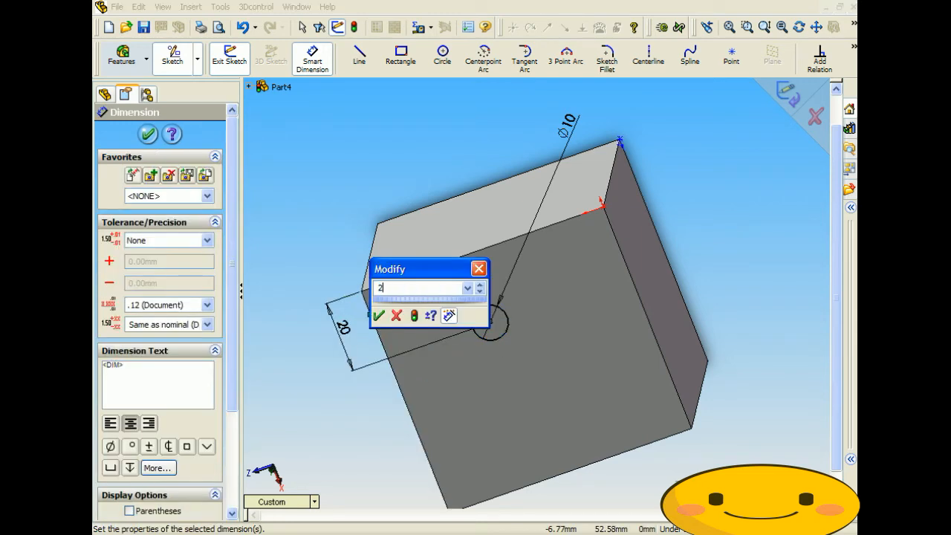
{"action": "key", "text": "Return"}
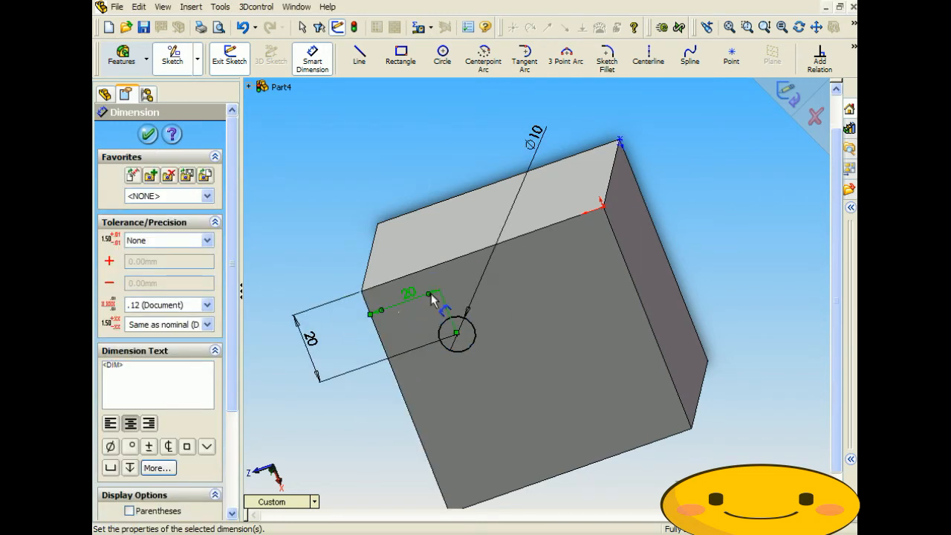
{"action": "left_click", "coordinate": [787, 93]}
Step: Reopen the hole's sketch, set the circle's diameter to 20 mm and rebuild the part
{"action": "middle_click_drag", "start_coordinate": [461, 291], "coordinate": [450, 311]}
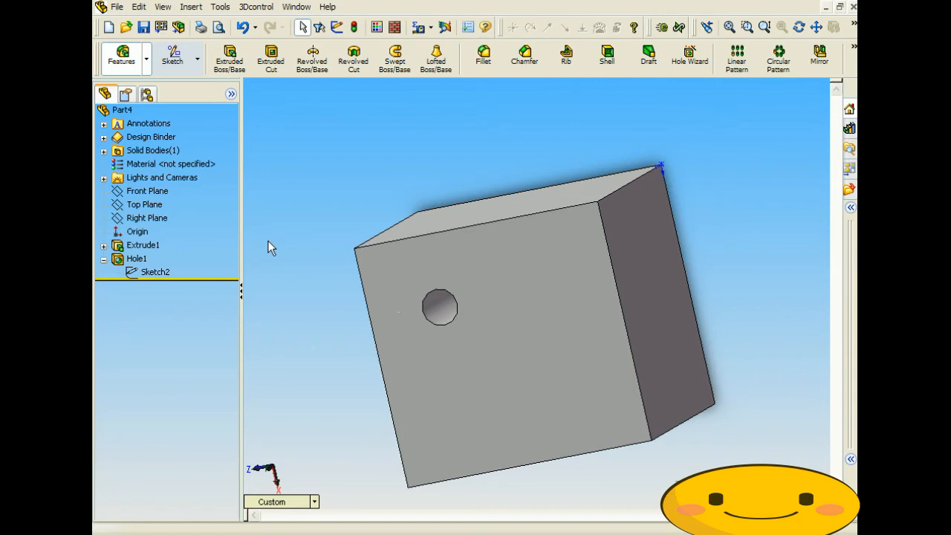
{"action": "right_click", "coordinate": [155, 274]}
{"action": "left_click", "coordinate": [194, 296]}
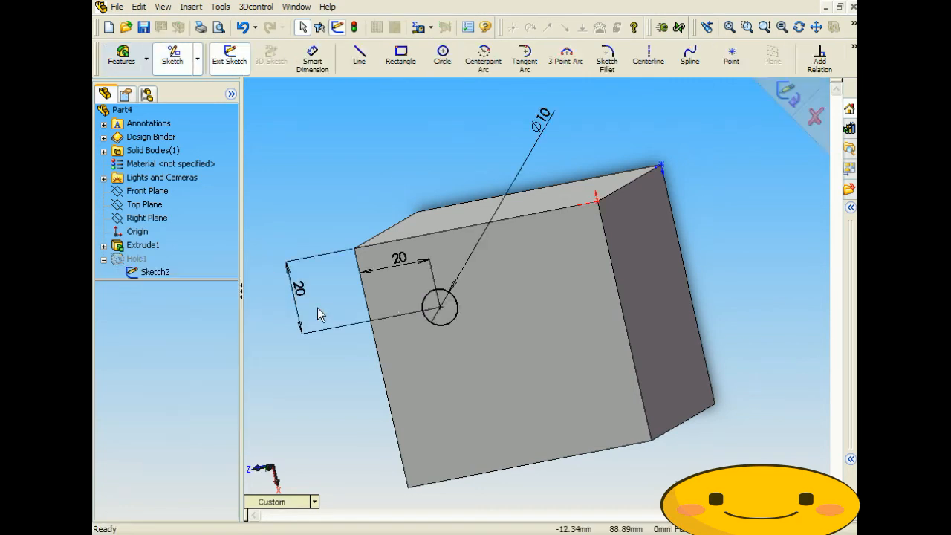
{"action": "double_click", "coordinate": [537, 115]}
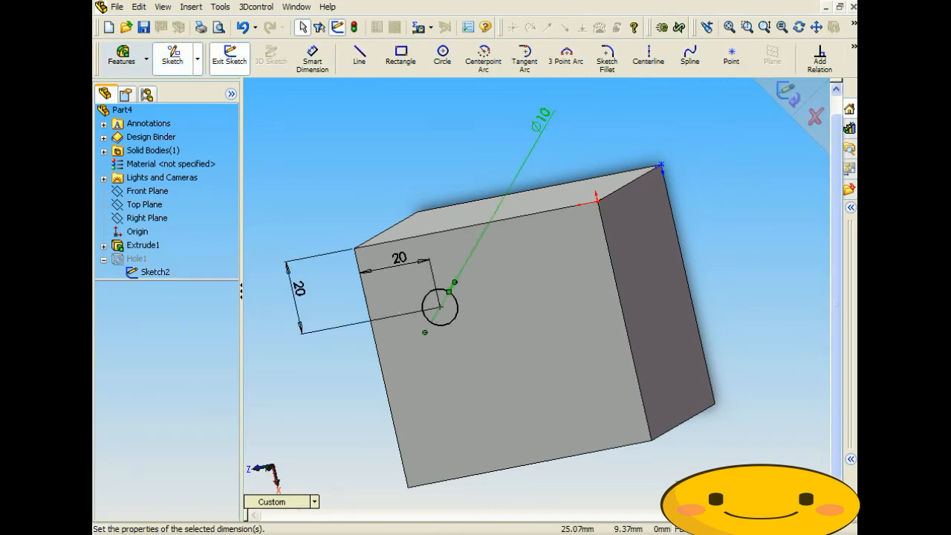
{"action": "type", "text": "20"}
{"action": "key", "text": "Return"}
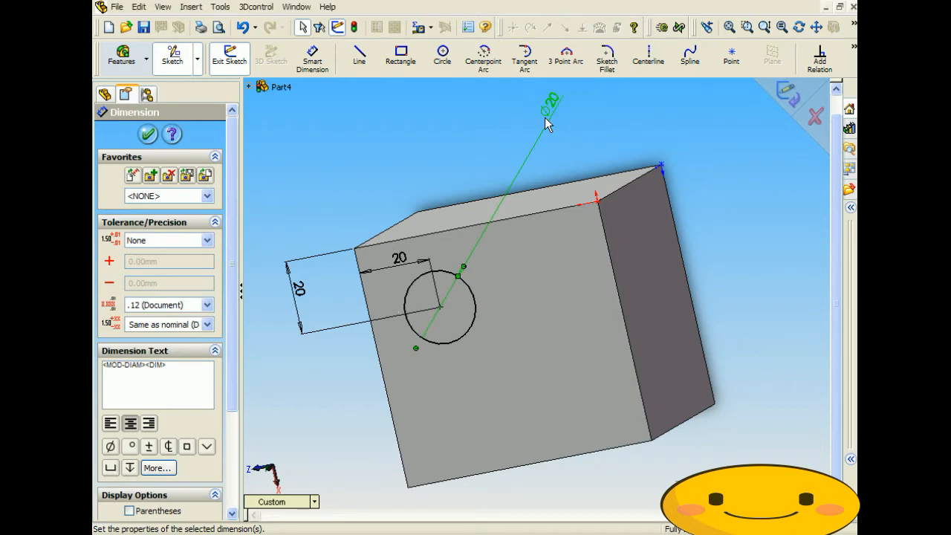
{"action": "left_click", "coordinate": [798, 101]}
{"action": "mouse_move", "coordinate": [379, 172]}
{"action": "middle_mouse_down"}
{"action": "mouse_move", "coordinate": [453, 155]}
{"action": "mouse_move", "coordinate": [382, 156]}
{"action": "mouse_move", "coordinate": [357, 191]}
{"action": "middle_mouse_up"}
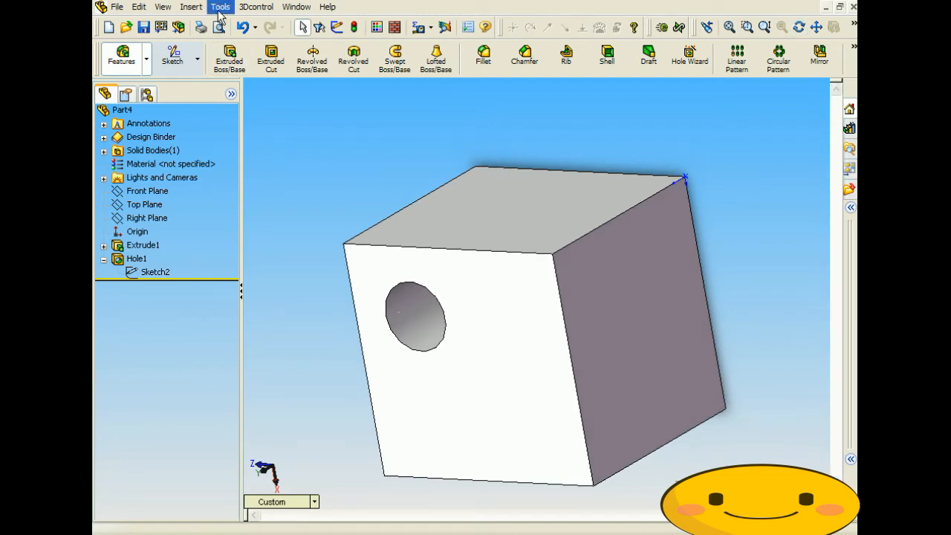
Step: Start a second simple hole with its centre on the plain side face adjacent to the first hole's face
{"action": "left_click", "coordinate": [191, 6]}
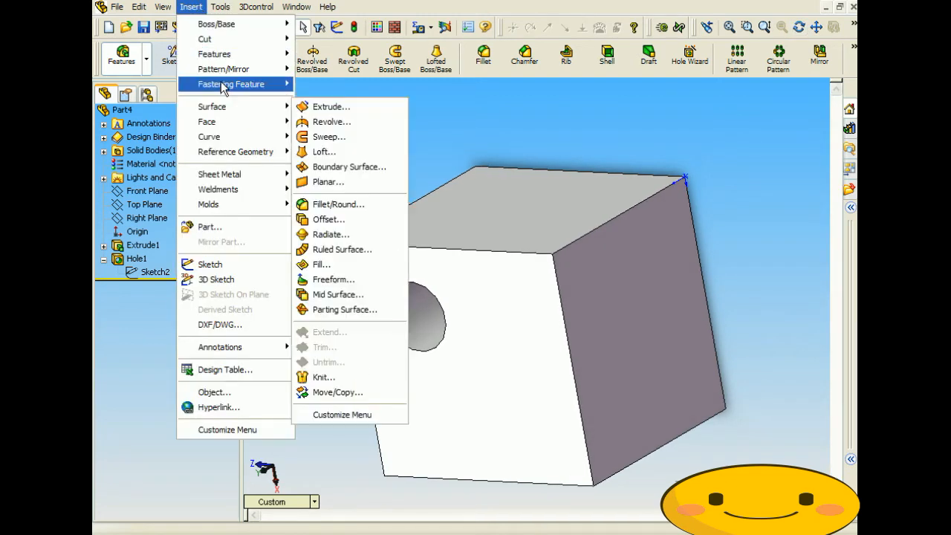
{"action": "mouse_move", "coordinate": [216, 55]}
{"action": "mouse_move", "coordinate": [351, 96]}
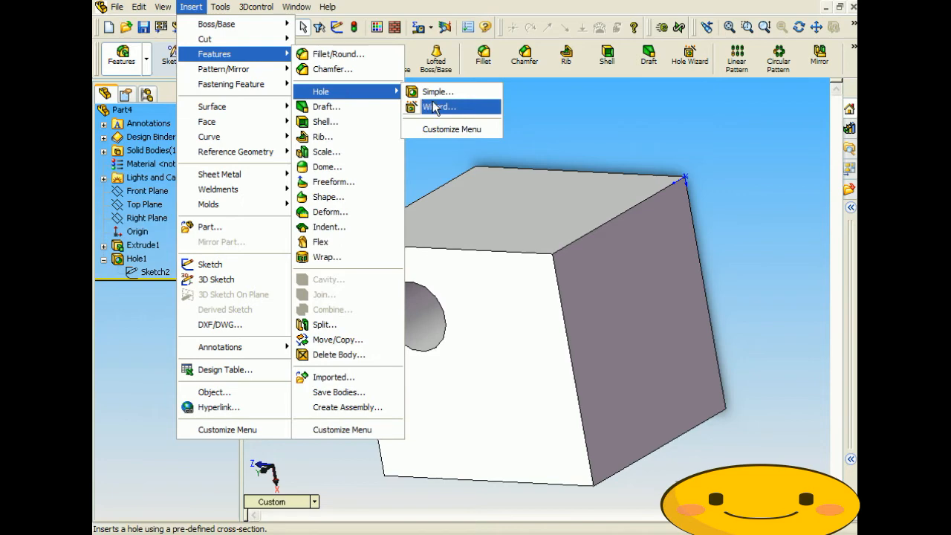
{"action": "left_click", "coordinate": [436, 91]}
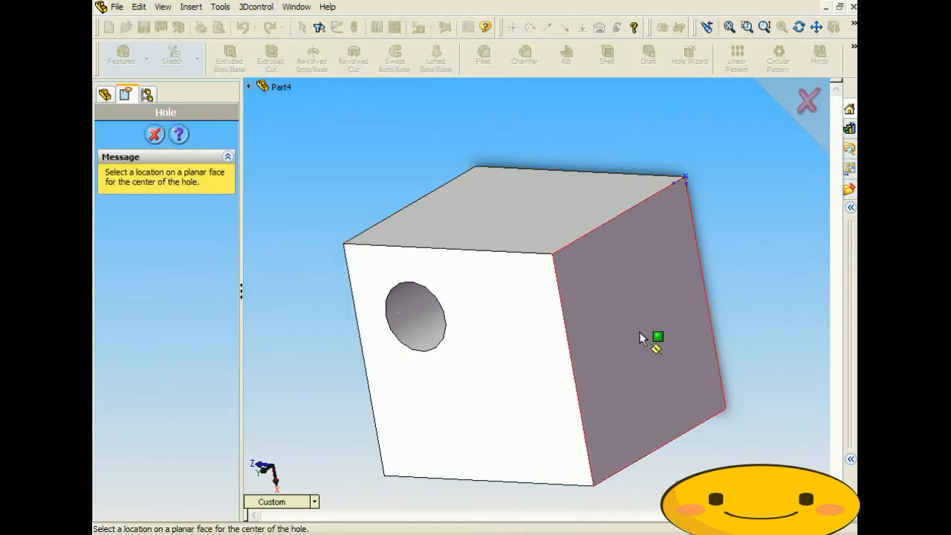
{"action": "left_click", "coordinate": [634, 358]}
{"action": "middle_click_drag", "start_coordinate": [383, 215], "coordinate": [284, 225]}
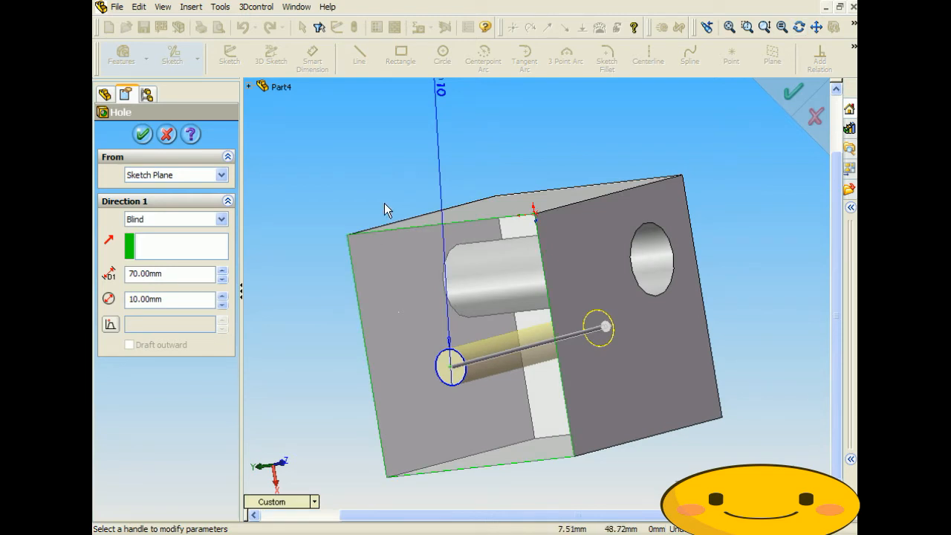
{"action": "scroll", "coordinate": [367, 202], "scroll_direction": "up", "scroll_amount": 2}
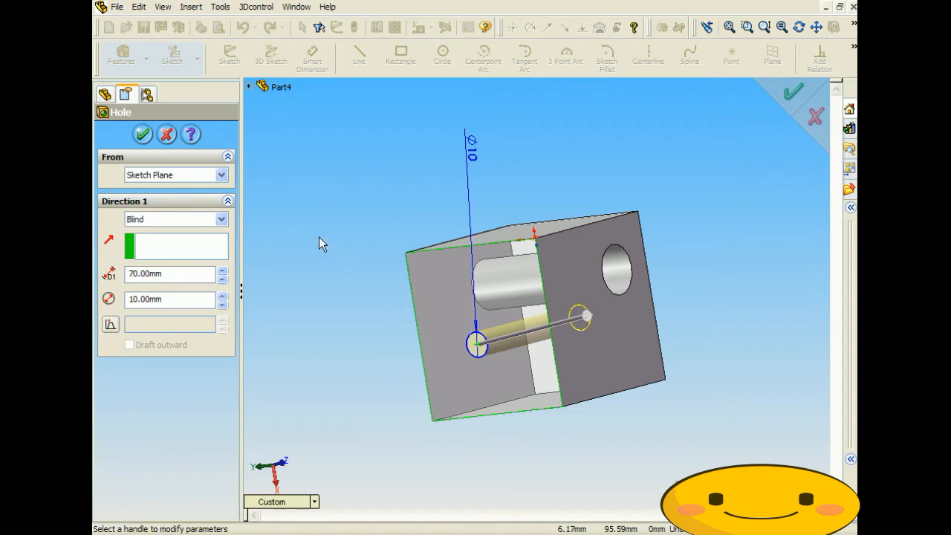
Step: Try another end condition for the second hole and switch it back to Blind
{"action": "left_click", "coordinate": [219, 219]}
{"action": "left_click", "coordinate": [212, 245]}
{"action": "middle_click_drag", "start_coordinate": [601, 344], "coordinate": [569, 341]}
{"action": "left_click", "coordinate": [186, 219]}
{"action": "left_click", "coordinate": [182, 231]}
Step: Set the second hole's depth to 20 mm, try a 20 mm diameter and return the diameter to 10 mm
{"action": "left_click", "coordinate": [168, 273]}
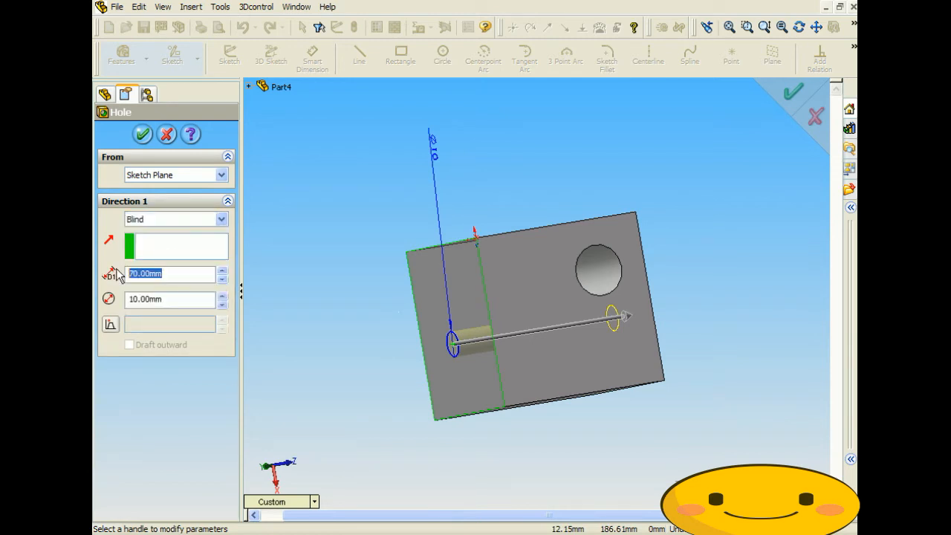
{"action": "type", "text": "20"}
{"action": "key", "text": "Return"}
{"action": "middle_click_drag", "start_coordinate": [366, 368], "coordinate": [390, 361]}
{"action": "left_click", "coordinate": [221, 295]}
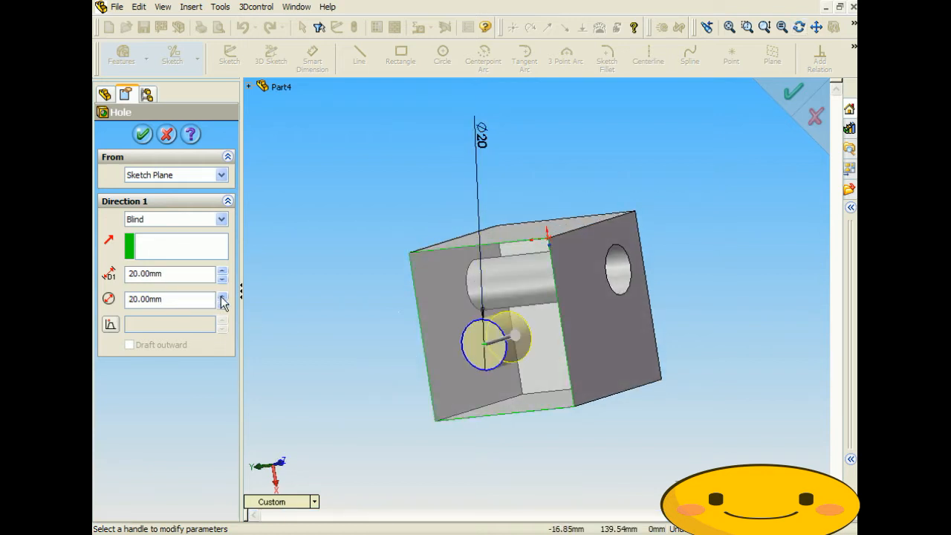
{"action": "left_click", "coordinate": [221, 302]}
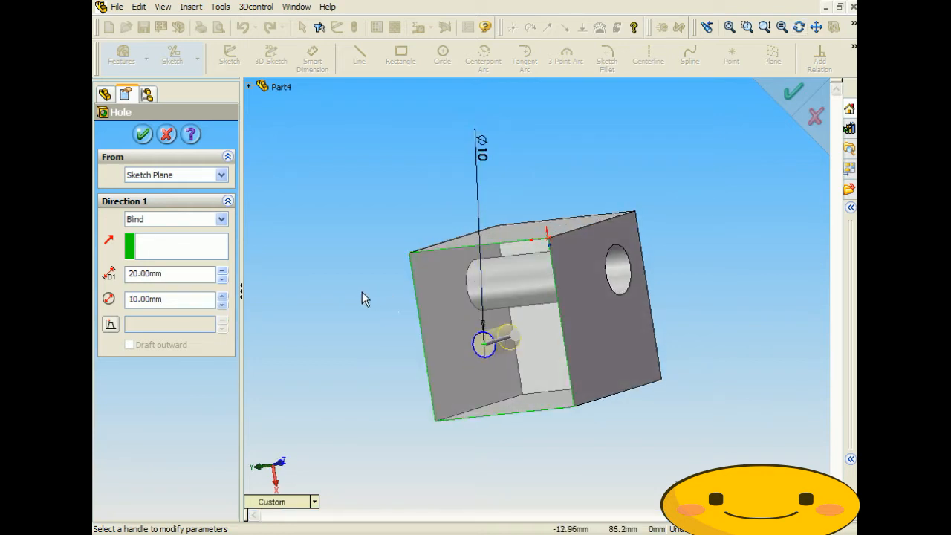
Step: Reposition the second hole's centre near the side face's lower corner, below the origin, and complete the hole
{"action": "middle_click_drag", "start_coordinate": [364, 298], "coordinate": [422, 284]}
{"action": "scroll", "coordinate": [639, 333], "scroll_direction": "down", "scroll_amount": 3}
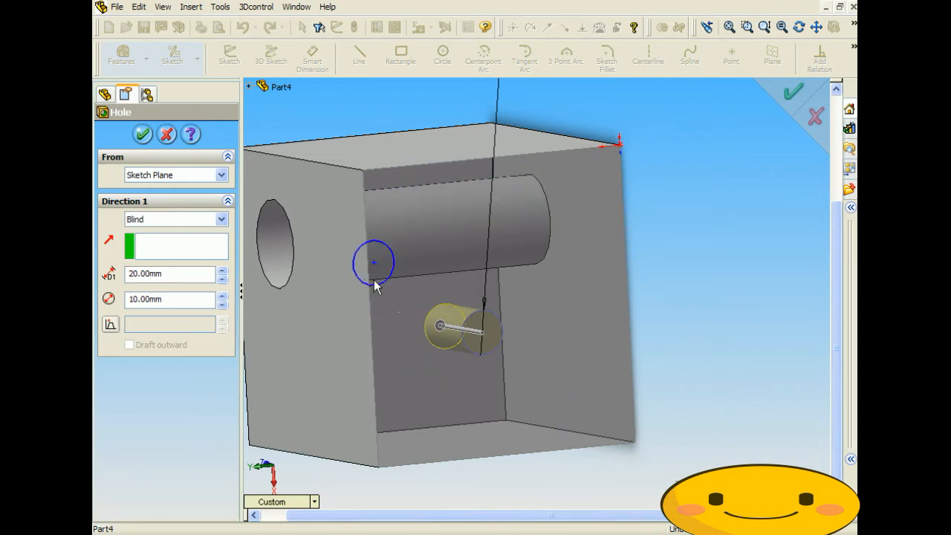
{"action": "left_click", "coordinate": [396, 200]}
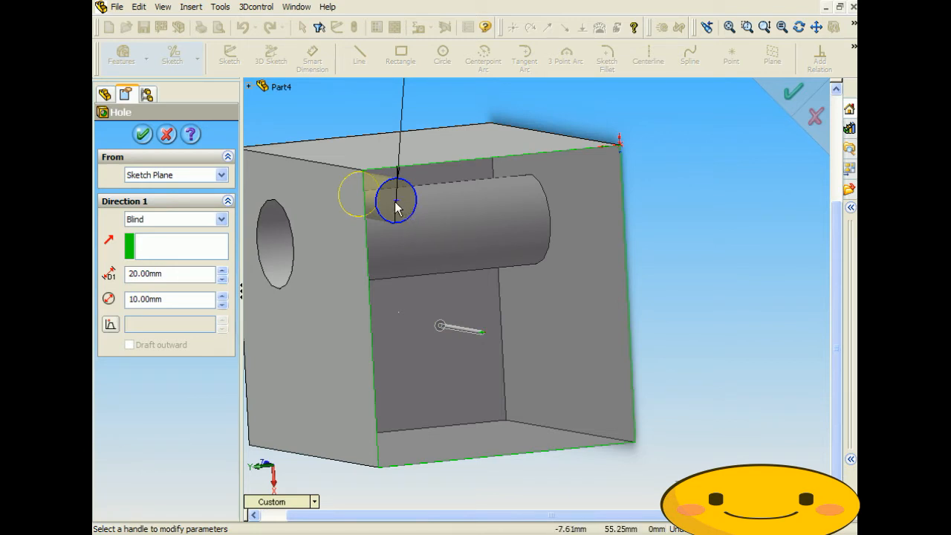
{"action": "left_click", "coordinate": [592, 414]}
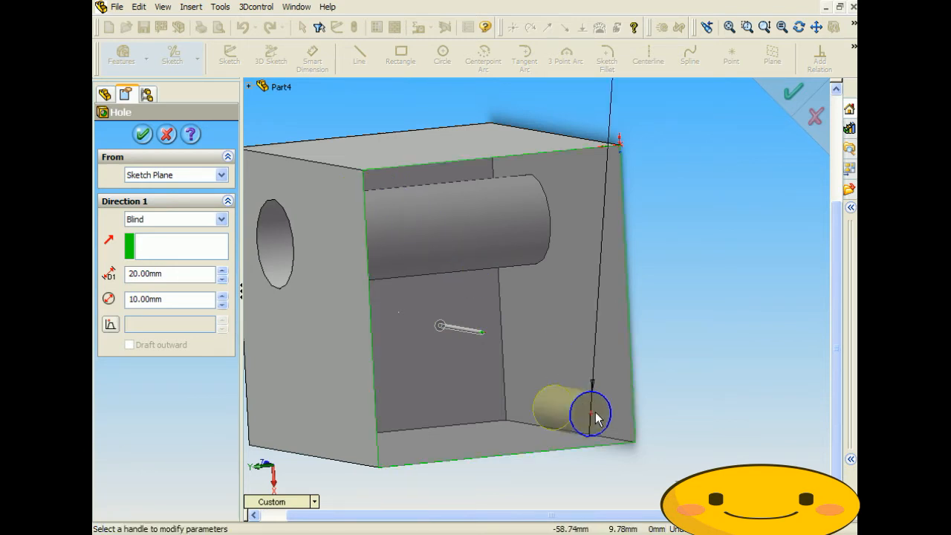
{"action": "middle_click_drag", "start_coordinate": [719, 325], "coordinate": [609, 326]}
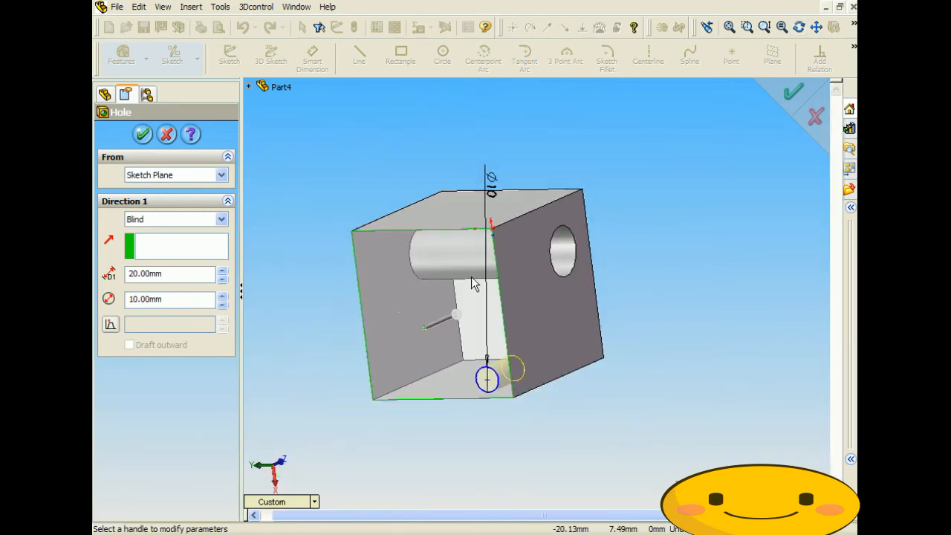
{"action": "scroll", "coordinate": [473, 283], "scroll_direction": "down", "scroll_amount": 2}
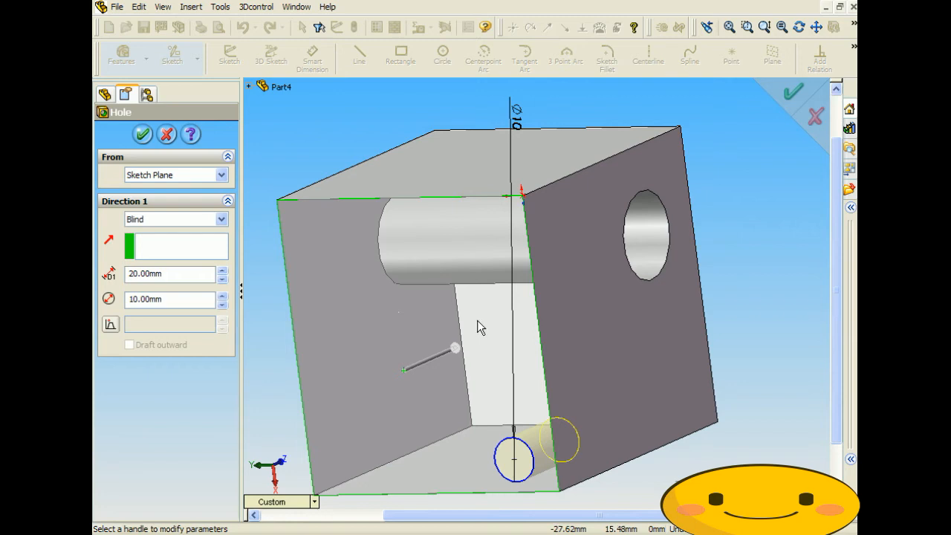
{"action": "scroll", "coordinate": [475, 323], "scroll_direction": "up", "scroll_amount": 1}
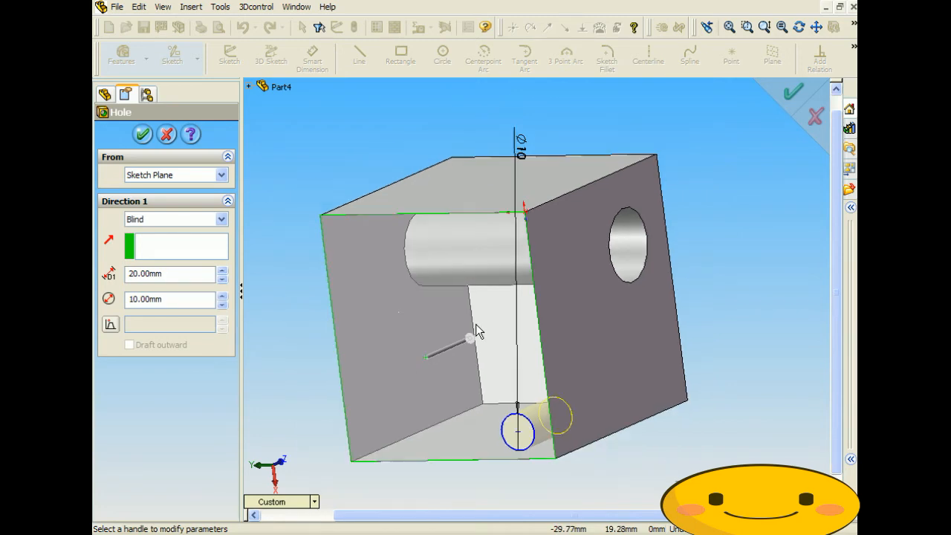
{"action": "left_click", "coordinate": [792, 97]}
{"action": "middle_click_drag", "start_coordinate": [653, 297], "coordinate": [819, 319]}
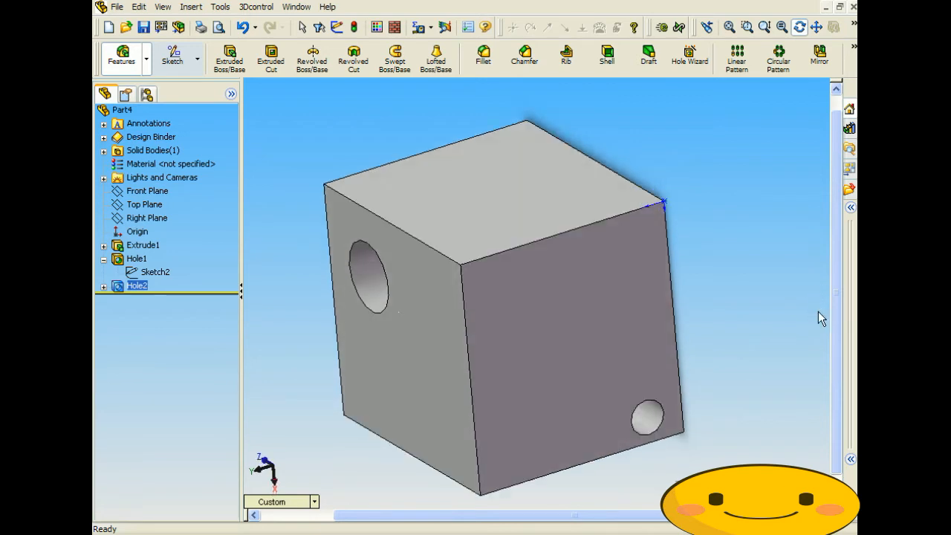
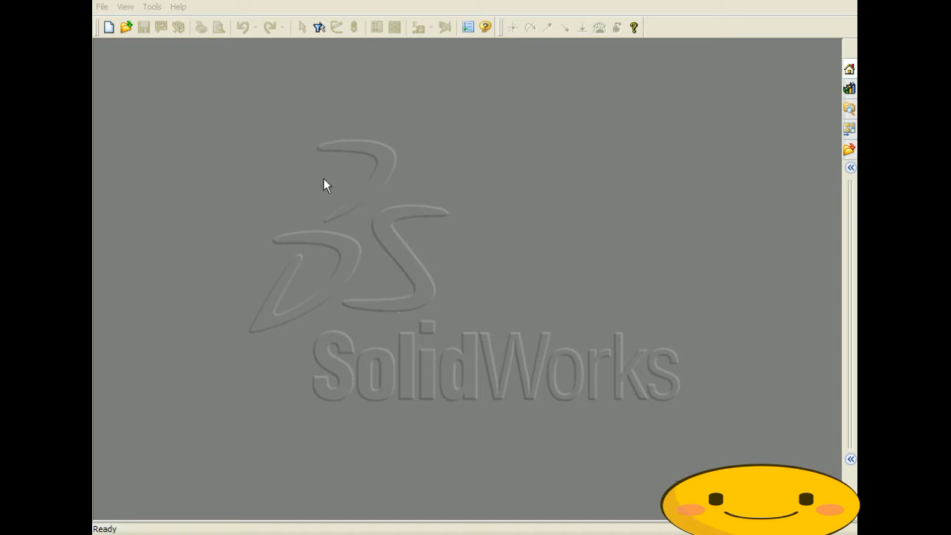
Step: Start opening a document in the empty workspace
{"action": "left_click", "coordinate": [101, 7]}
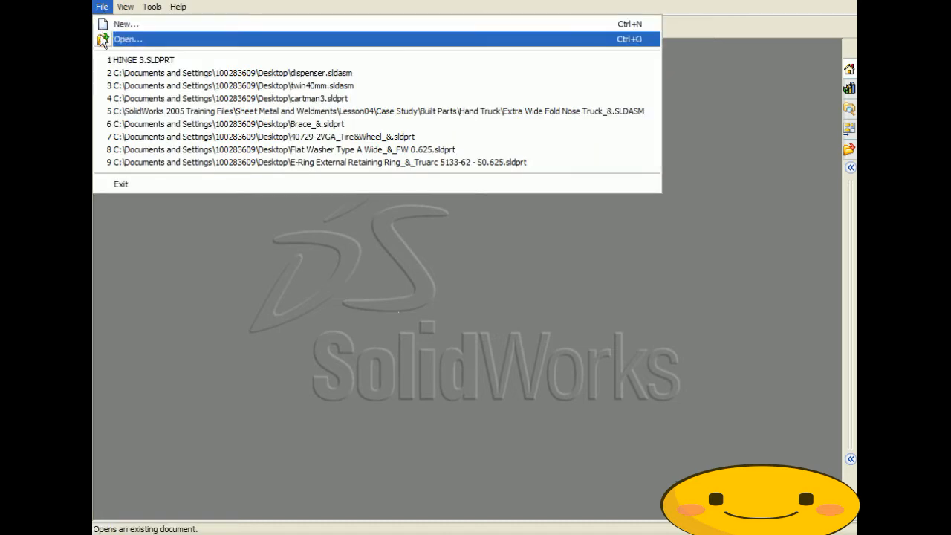
Step: Open the recently used part HINGE 3.SLDPRT
{"action": "left_click", "coordinate": [178, 61]}
{"action": "left_click", "coordinate": [446, 284]}
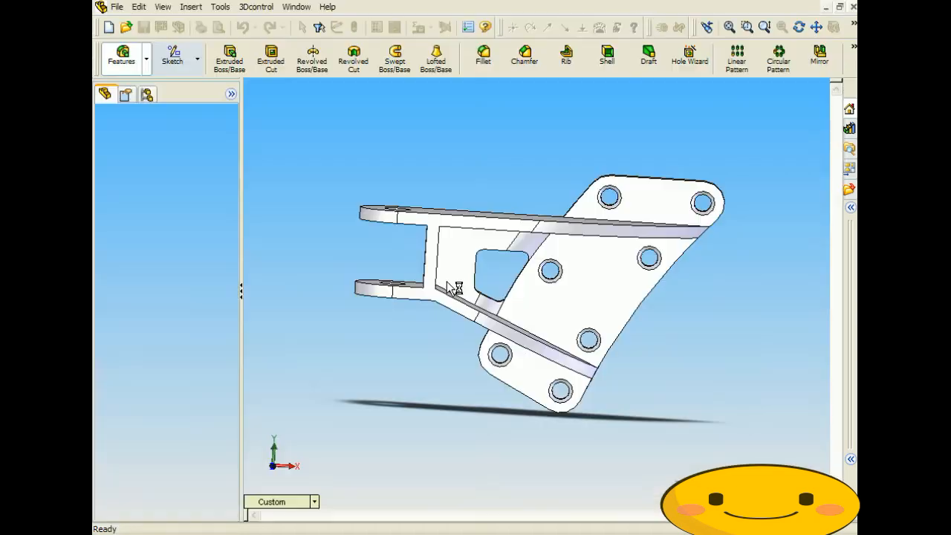
{"action": "left_click", "coordinate": [474, 289]}
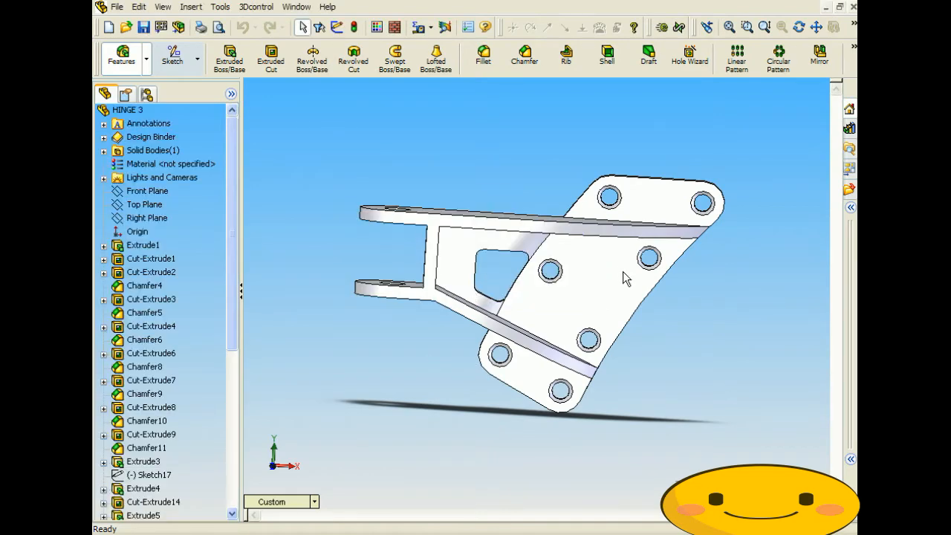
Step: Examine the hinge from several angles and identify the base plate feature Extrude1 in the model
{"action": "mouse_move", "coordinate": [371, 188]}
{"action": "middle_mouse_down"}
{"action": "mouse_move", "coordinate": [375, 213]}
{"action": "mouse_move", "coordinate": [320, 201]}
{"action": "middle_mouse_up"}
{"action": "mouse_move", "coordinate": [562, 225]}
{"action": "middle_mouse_down"}
{"action": "mouse_move", "coordinate": [537, 156]}
{"action": "mouse_move", "coordinate": [553, 184]}
{"action": "middle_mouse_up"}
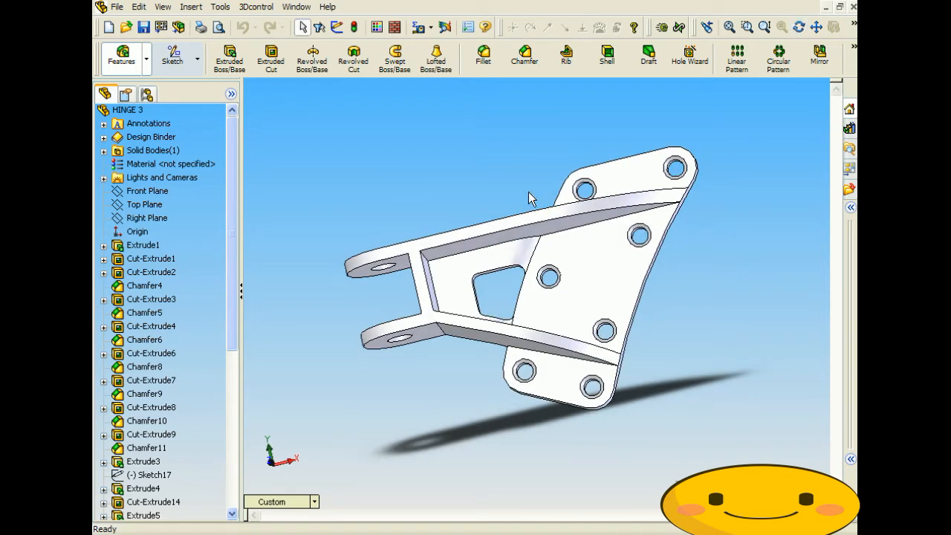
{"action": "middle_click_drag", "start_coordinate": [446, 163], "coordinate": [438, 199]}
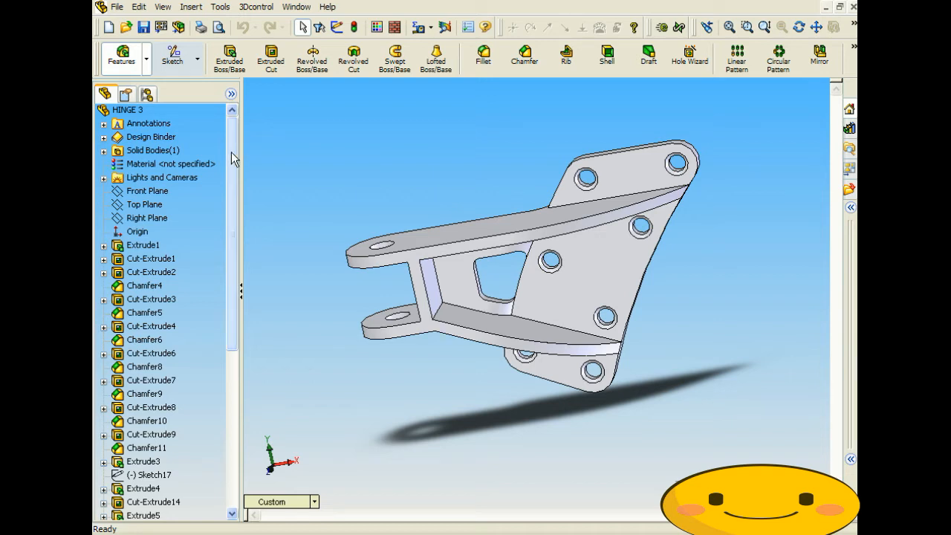
{"action": "left_click_drag", "start_coordinate": [231, 151], "coordinate": [225, 203]}
{"action": "left_click", "coordinate": [141, 152]}
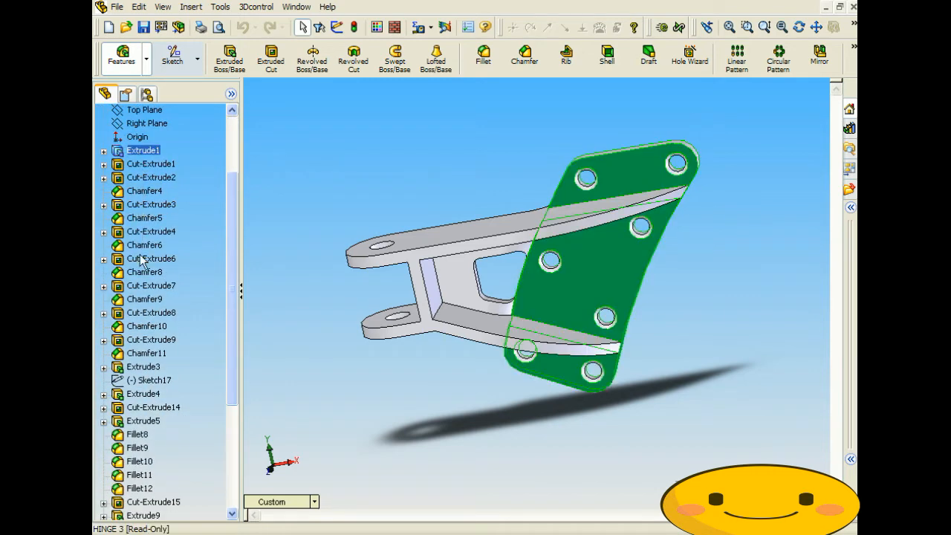
{"action": "left_click", "coordinate": [437, 188]}
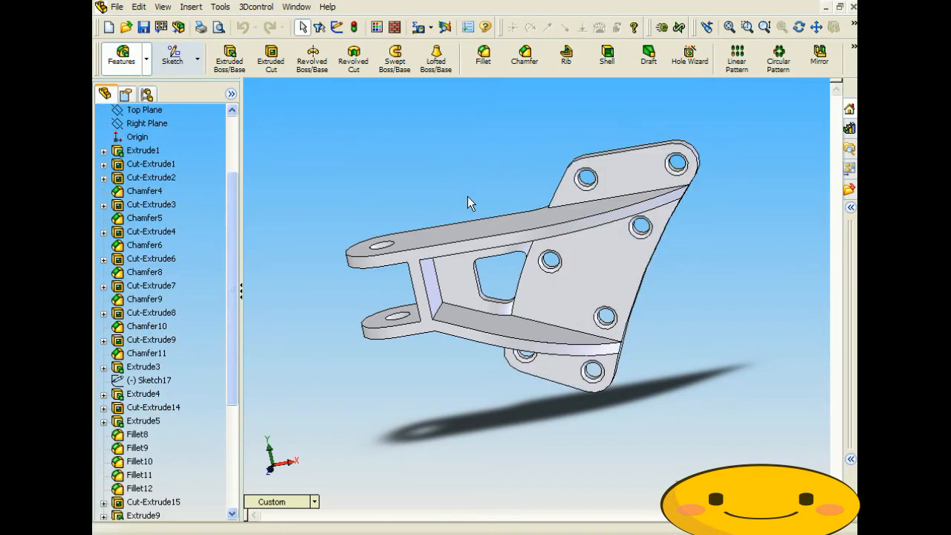
{"action": "middle_click_drag", "start_coordinate": [389, 223], "coordinate": [403, 165]}
{"action": "middle_click_drag", "start_coordinate": [505, 218], "coordinate": [451, 237]}
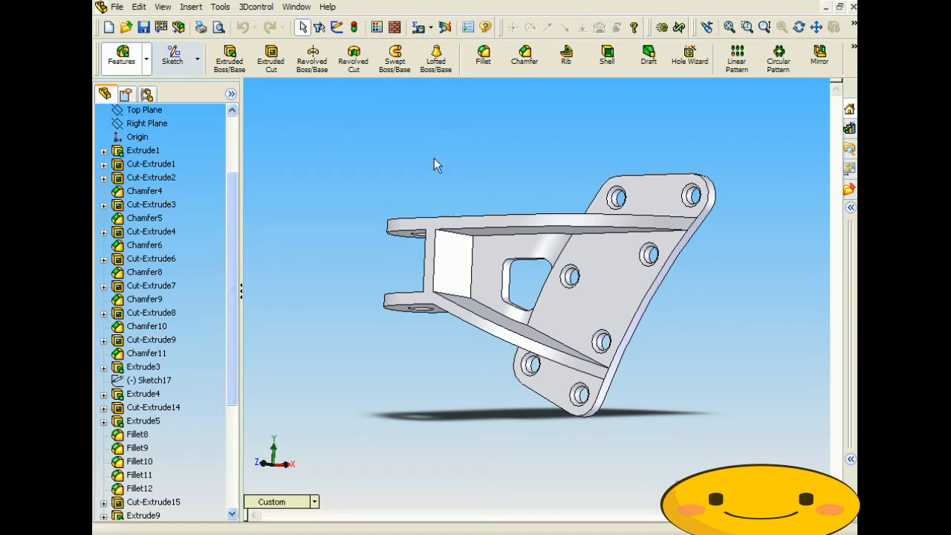
{"action": "middle_click_drag", "start_coordinate": [430, 163], "coordinate": [450, 186]}
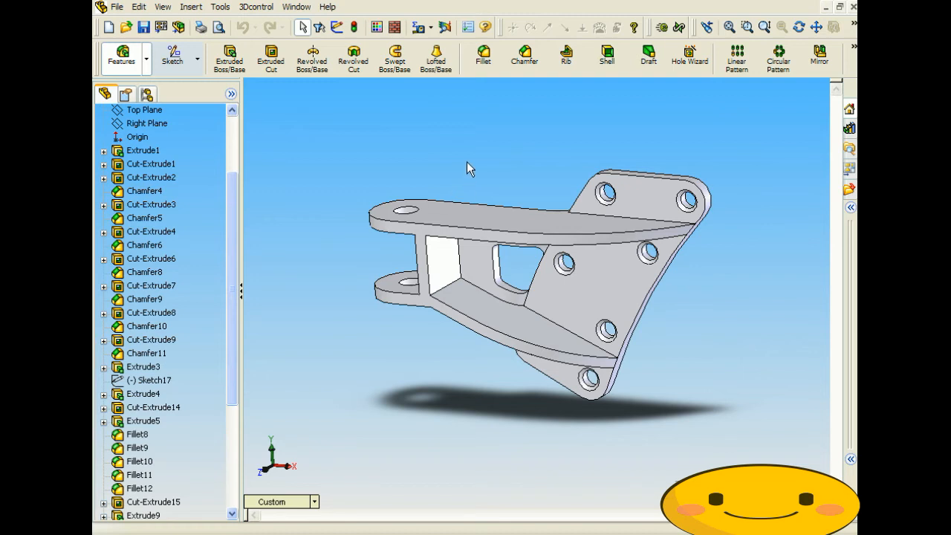
{"action": "mouse_move", "coordinate": [428, 215]}
{"action": "middle_mouse_down"}
{"action": "mouse_move", "coordinate": [424, 191]}
{"action": "mouse_move", "coordinate": [450, 170]}
{"action": "mouse_move", "coordinate": [427, 216]}
{"action": "middle_mouse_up"}
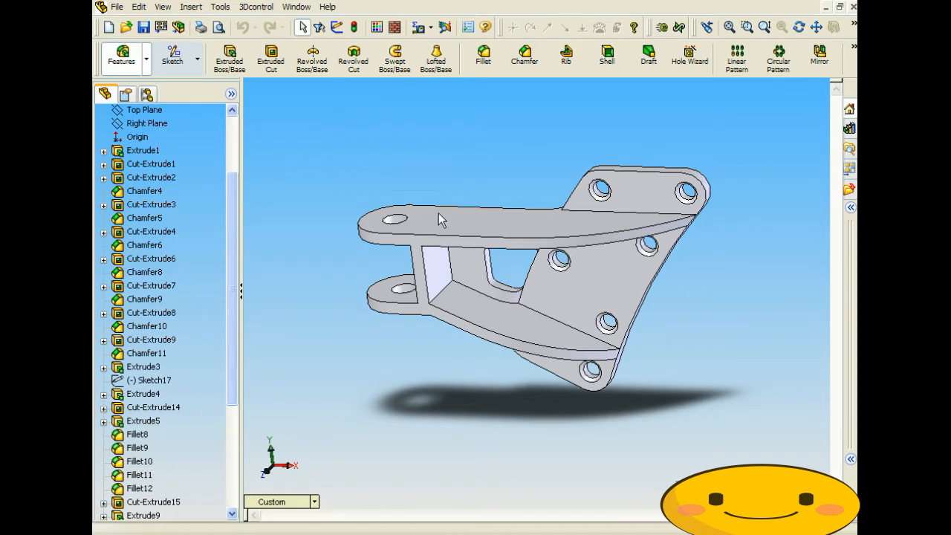
{"action": "middle_click_drag", "start_coordinate": [435, 312], "coordinate": [540, 344]}
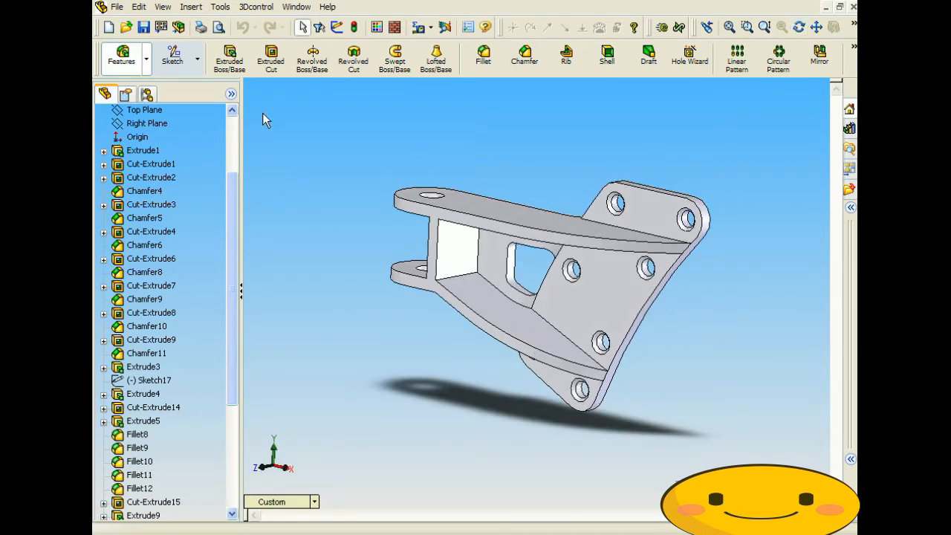
Step: Start a Scale feature on the hinge body with uniform scaling and a factor of 2
{"action": "left_click", "coordinate": [191, 7]}
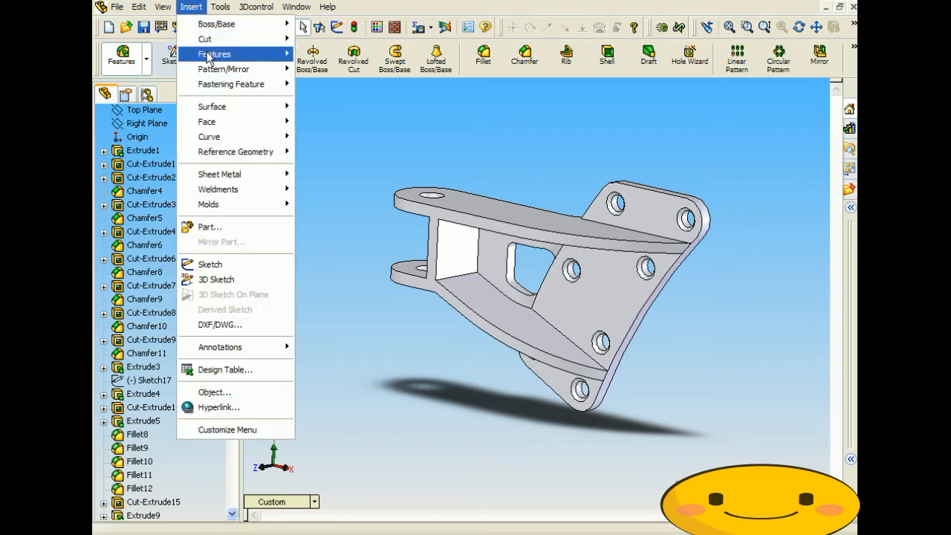
{"action": "mouse_move", "coordinate": [210, 56]}
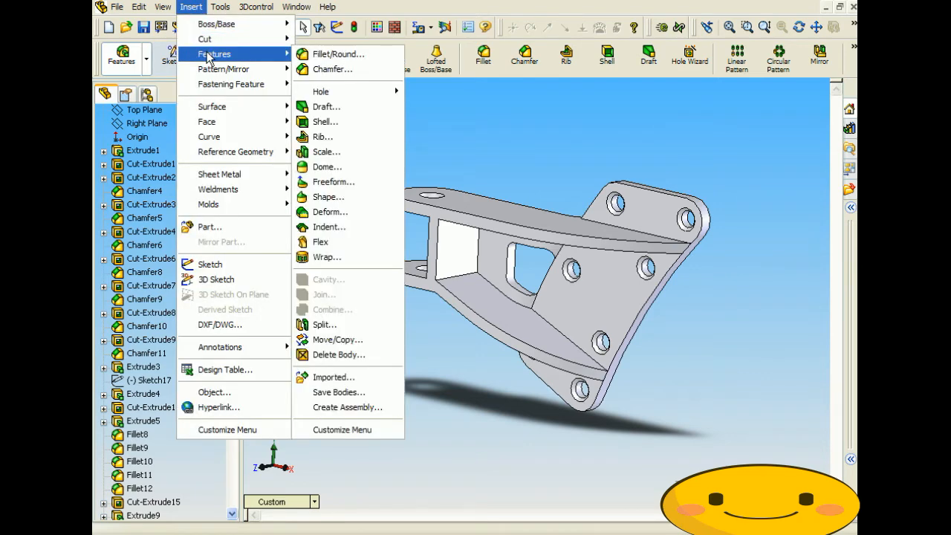
{"action": "left_click", "coordinate": [338, 150]}
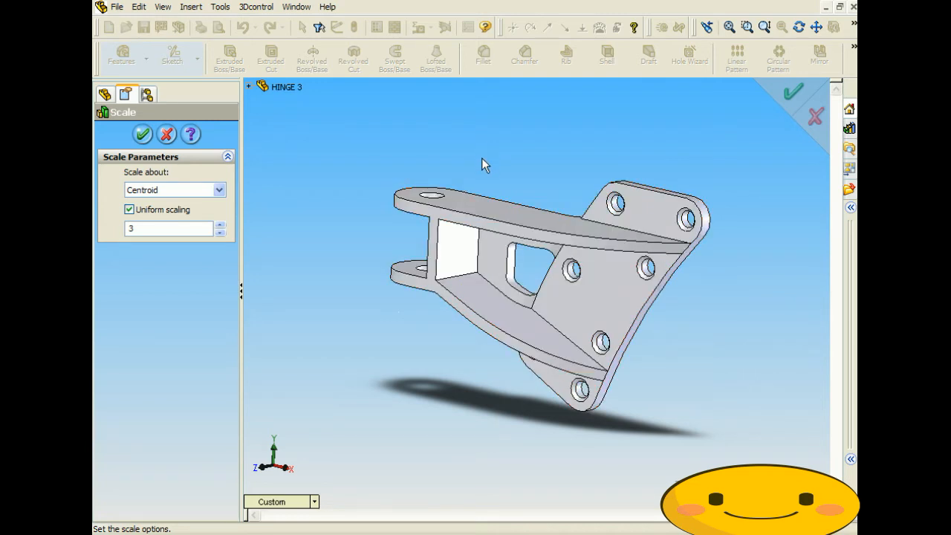
{"action": "left_click", "coordinate": [473, 204]}
{"action": "left_click_drag", "start_coordinate": [174, 228], "coordinate": [127, 229]}
{"action": "type", "text": "2"}
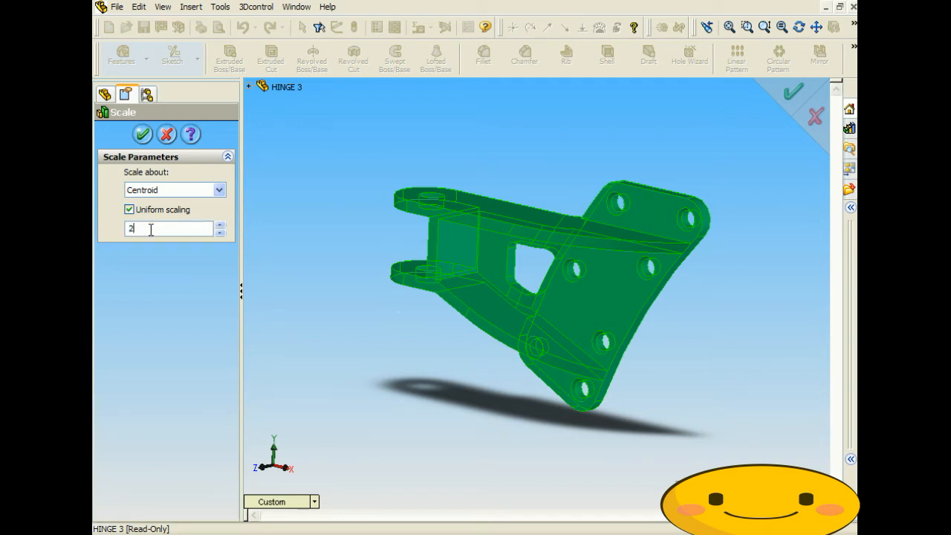
{"action": "key", "text": "BackSpace"}
{"action": "type", "text": "1"}
{"action": "key", "text": "BackSpace"}
{"action": "type", "text": "2"}
Step: Set the hinge to scale about its Centroid and apply the Scale feature
{"action": "left_click", "coordinate": [209, 193]}
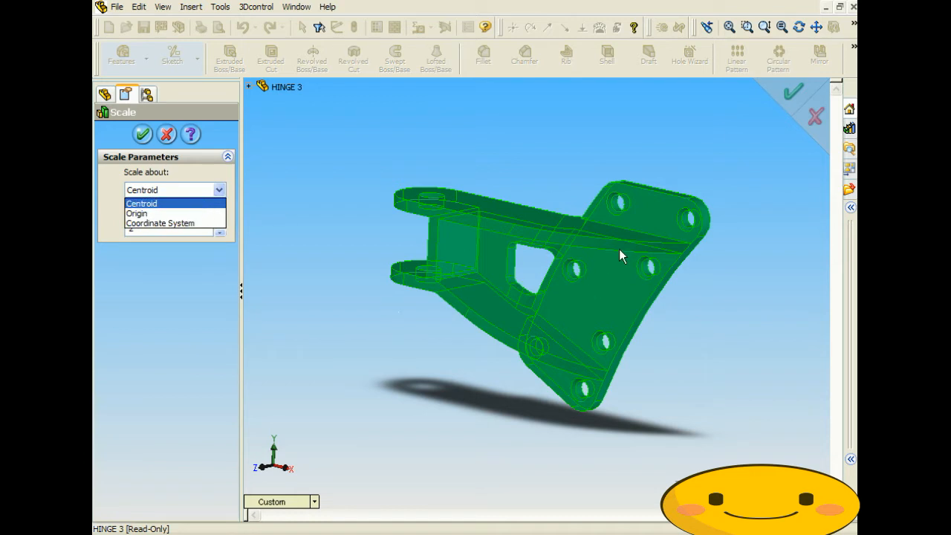
{"action": "key", "text": "Down"}
{"action": "key", "text": "Down"}
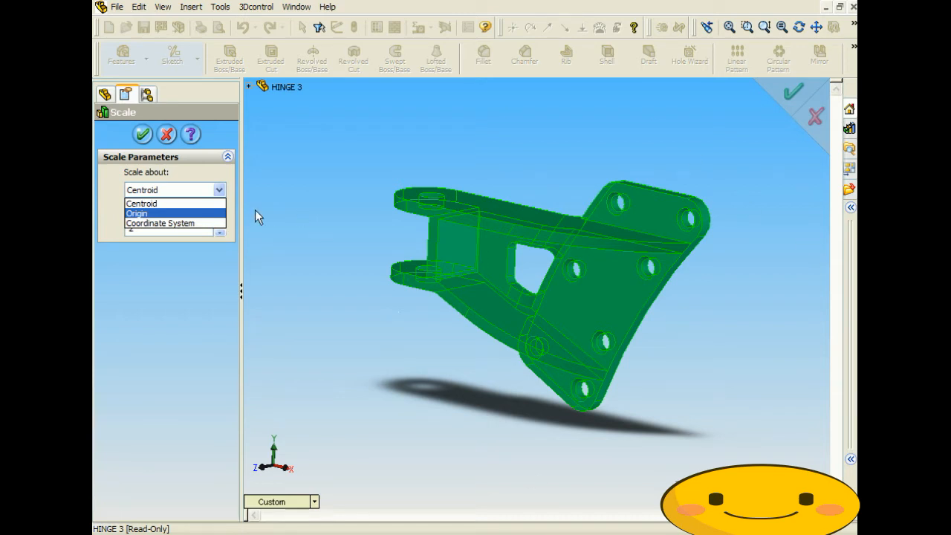
{"action": "left_click", "coordinate": [202, 205]}
{"action": "left_click", "coordinate": [178, 190]}
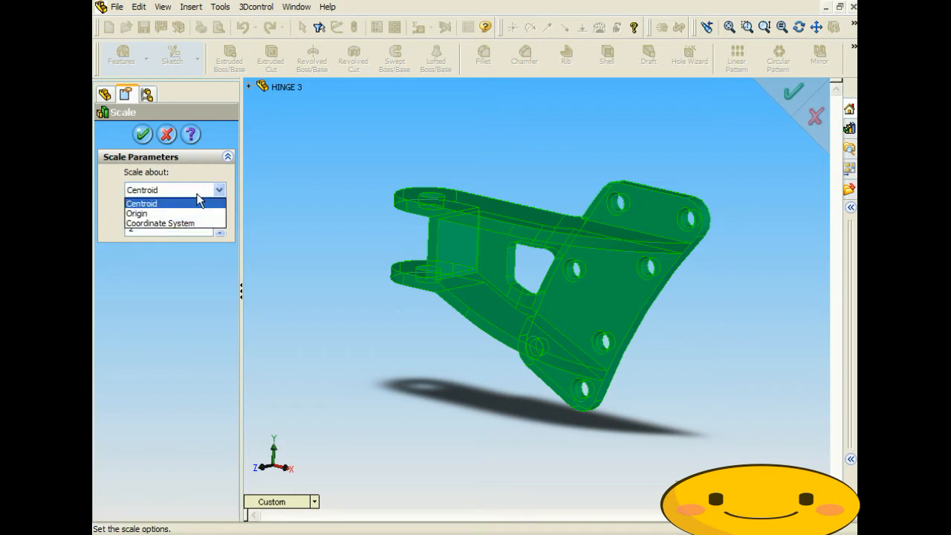
{"action": "left_click", "coordinate": [157, 203]}
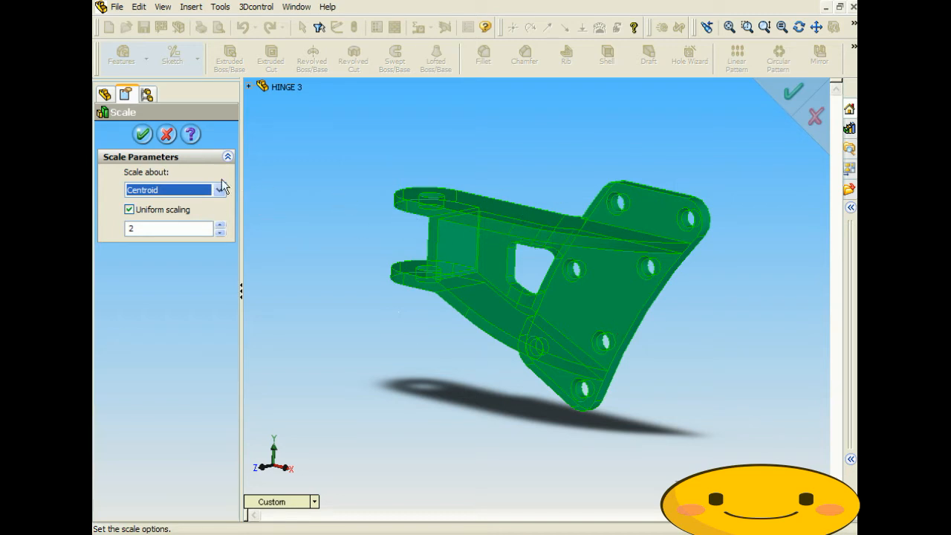
{"action": "left_click", "coordinate": [145, 135]}
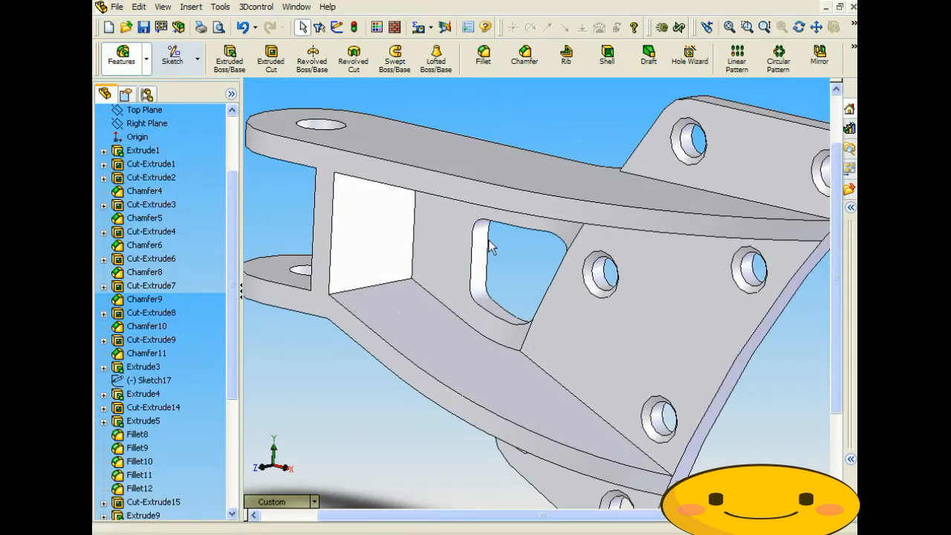
Step: Measure the distance between the outer faces of the hinge's two arms
{"action": "key", "text": "f"}
{"action": "left_click_drag", "start_coordinate": [496, 261], "coordinate": [524, 289]}
{"action": "key", "text": "Escape"}
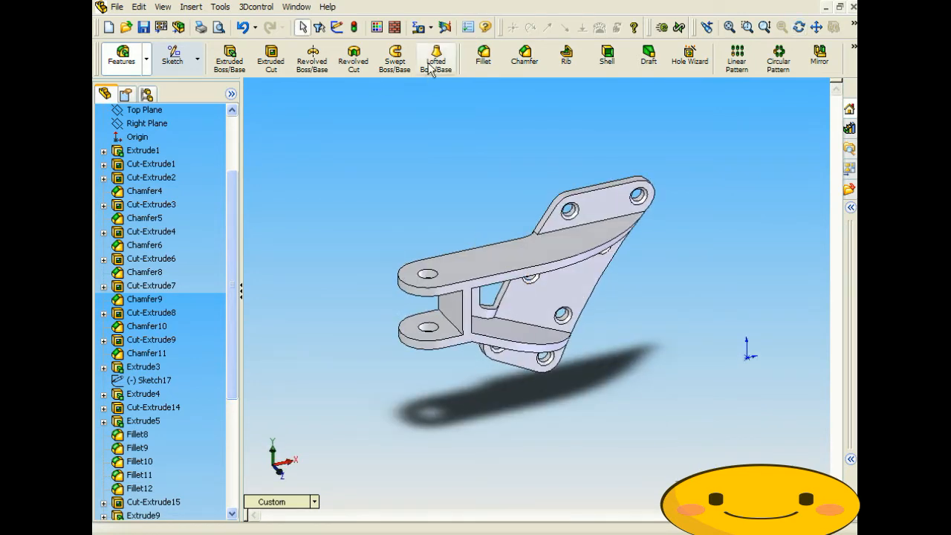
{"action": "left_click", "coordinate": [425, 28]}
{"action": "left_click", "coordinate": [470, 43]}
{"action": "left_click", "coordinate": [456, 260]}
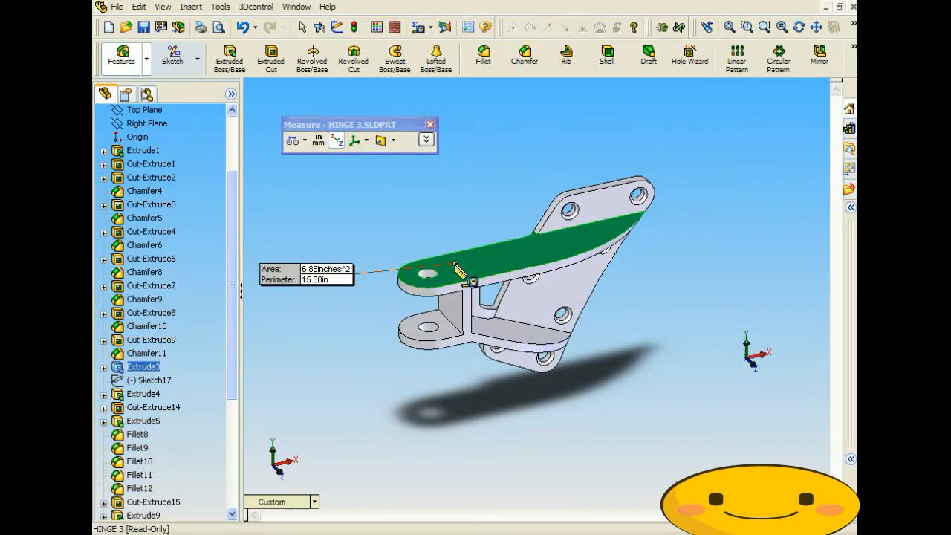
{"action": "middle_click_drag", "start_coordinate": [456, 261], "coordinate": [437, 131]}
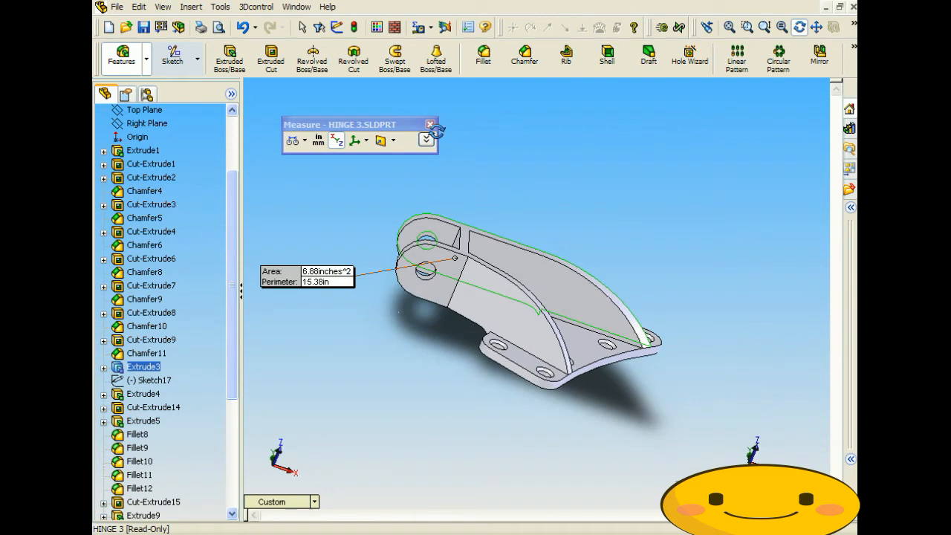
{"action": "left_click", "coordinate": [455, 276]}
{"action": "middle_click_drag", "start_coordinate": [435, 238], "coordinate": [435, 310]}
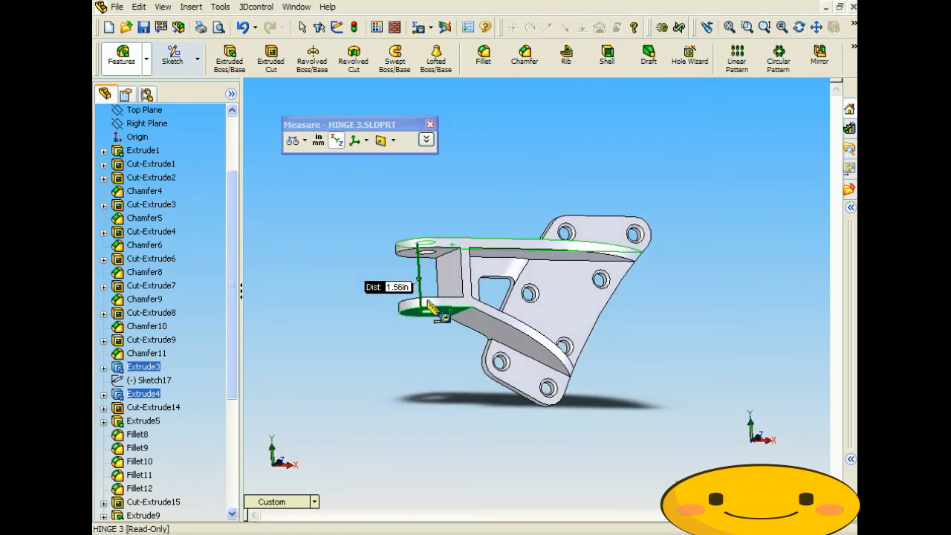
{"action": "left_click", "coordinate": [429, 124]}
{"action": "middle_click_drag", "start_coordinate": [465, 173], "coordinate": [446, 223]}
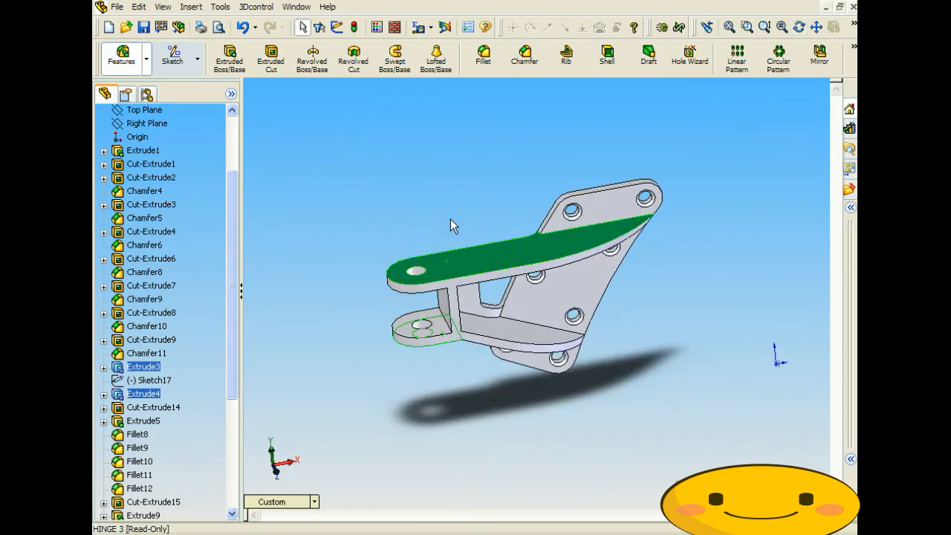
{"action": "key", "text": "Escape"}
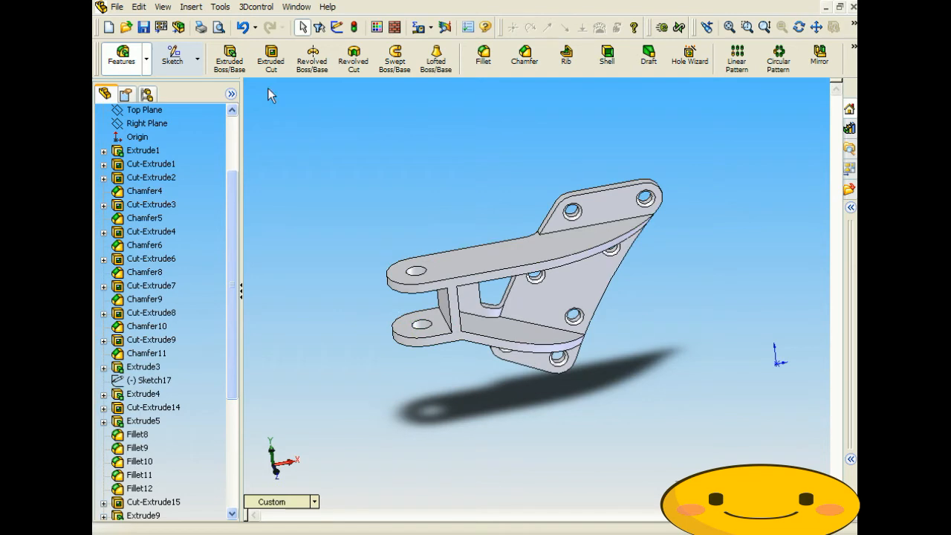
Step: Apply another uniform Scale feature to the hinge about its Centroid with a factor of 5/8
{"action": "left_click", "coordinate": [191, 7]}
{"action": "mouse_move", "coordinate": [224, 58]}
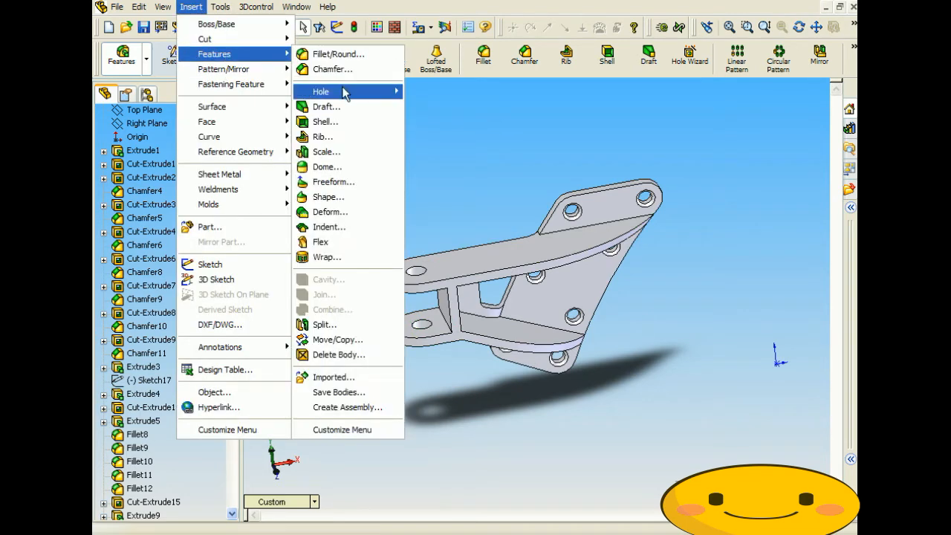
{"action": "left_click", "coordinate": [330, 153]}
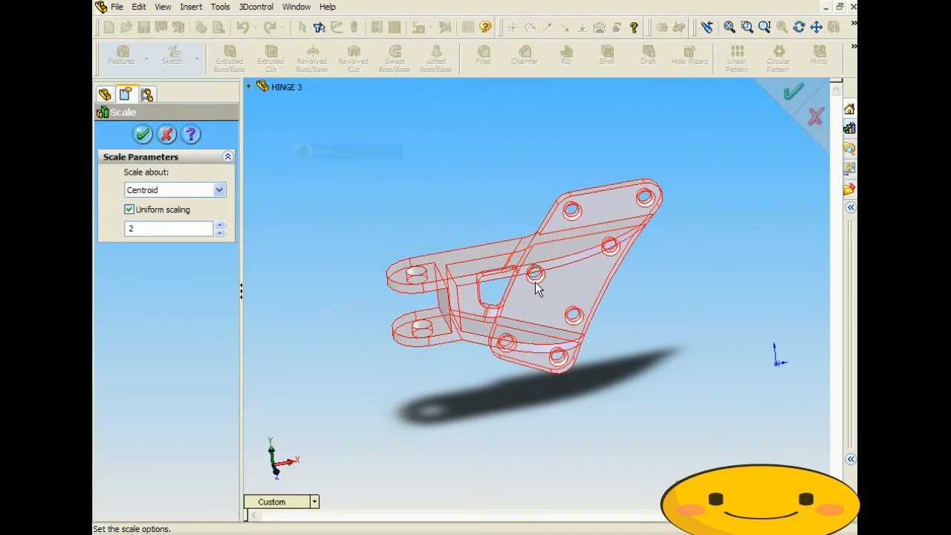
{"action": "double_click", "coordinate": [145, 222]}
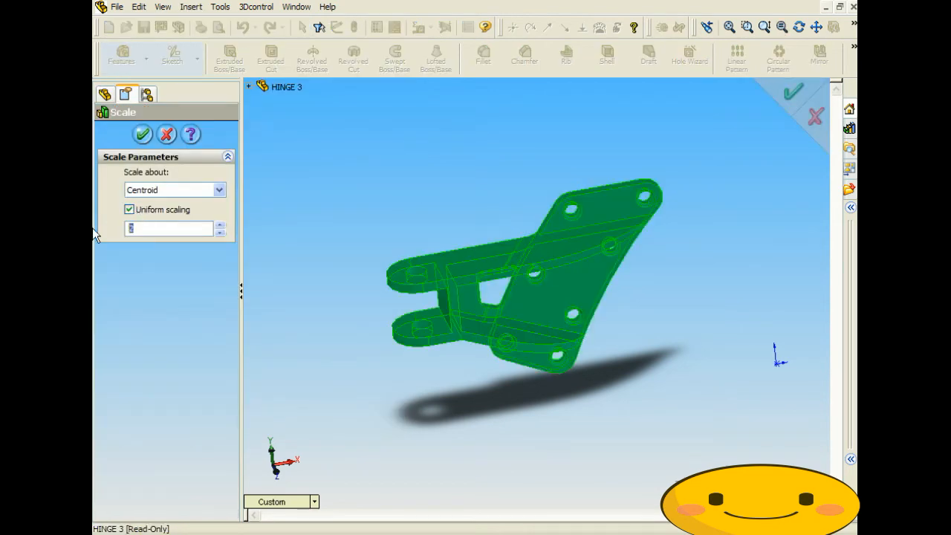
{"action": "type", "text": "5/8"}
{"action": "left_click", "coordinate": [143, 134]}
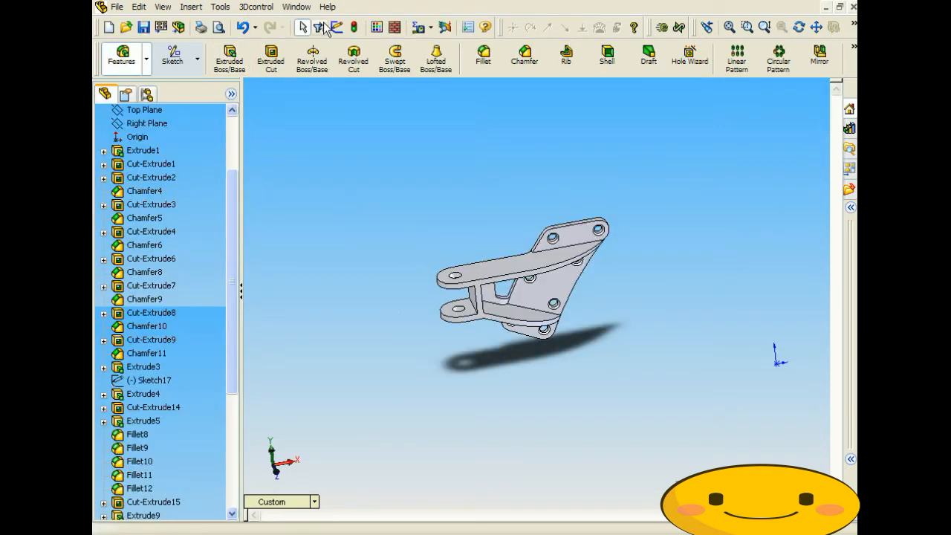
Step: Measure the distance between the outer faces of the two arms again on the rescaled hinge
{"action": "left_click", "coordinate": [429, 27]}
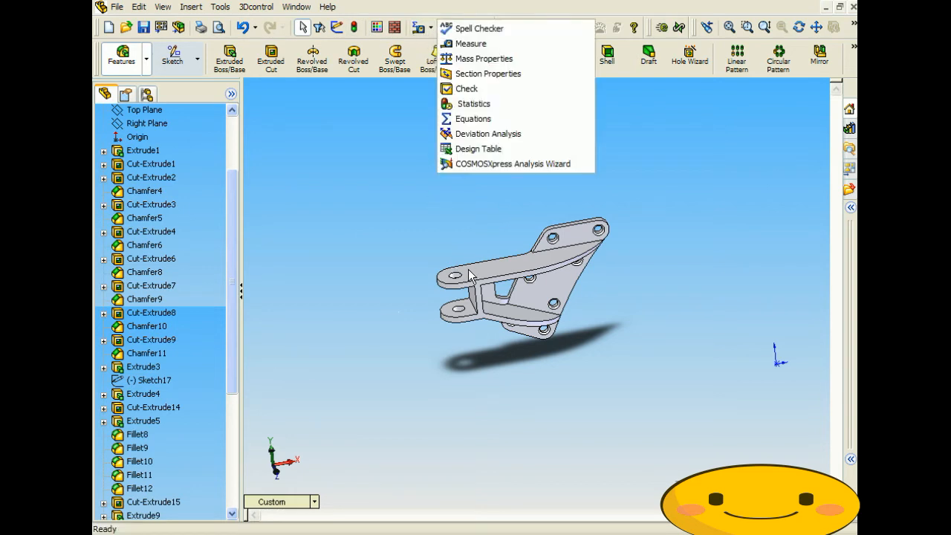
{"action": "left_click", "coordinate": [471, 43]}
{"action": "left_click", "coordinate": [491, 276]}
{"action": "middle_click_drag", "start_coordinate": [490, 276], "coordinate": [484, 419]}
{"action": "left_click", "coordinate": [473, 310]}
{"action": "middle_click_drag", "start_coordinate": [475, 312], "coordinate": [467, 361]}
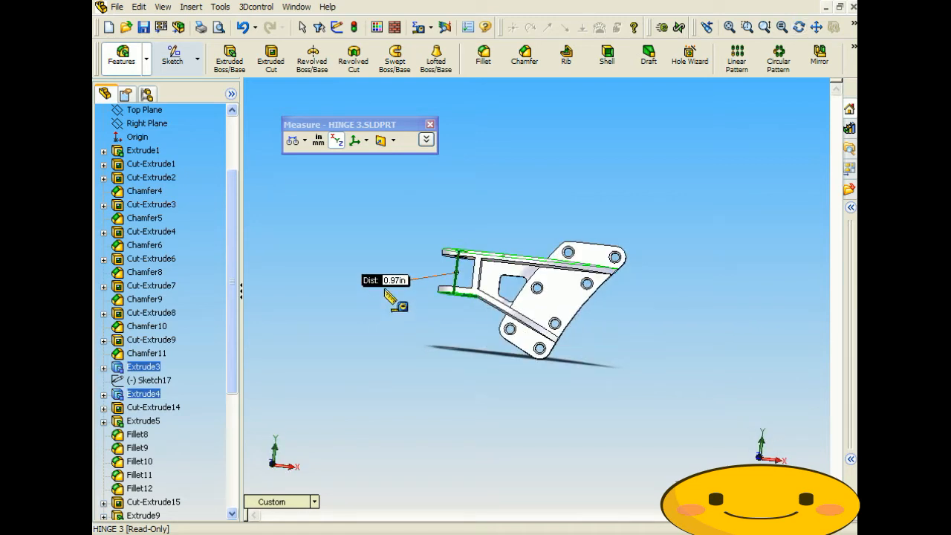
{"action": "middle_click_drag", "start_coordinate": [408, 228], "coordinate": [406, 289]}
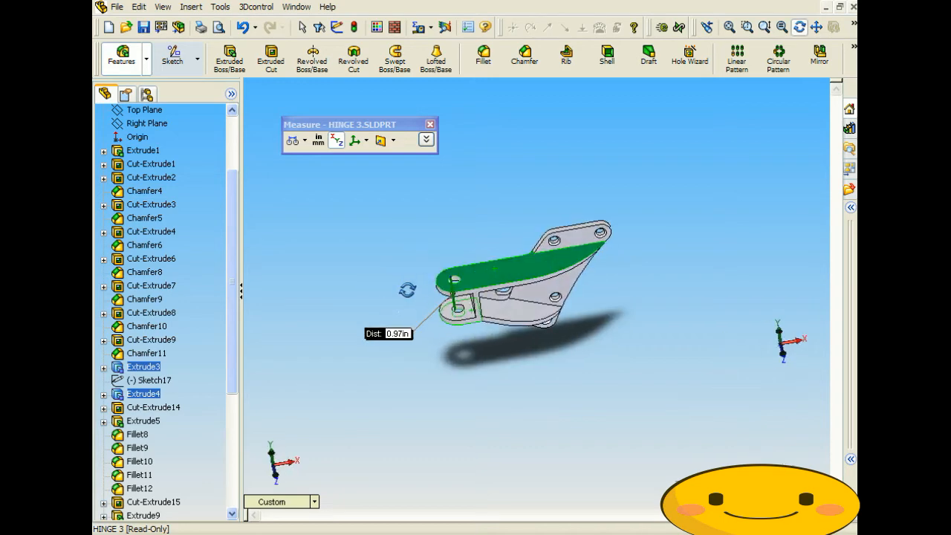
{"action": "middle_click_drag", "start_coordinate": [492, 306], "coordinate": [496, 238]}
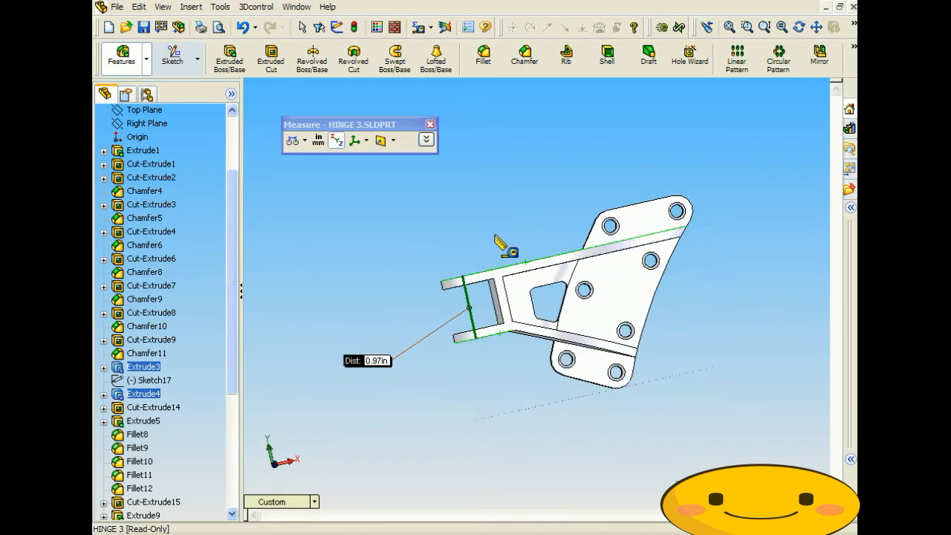
{"action": "left_click", "coordinate": [429, 124]}
{"action": "middle_click_drag", "start_coordinate": [519, 214], "coordinate": [499, 231]}
{"action": "left_click", "coordinate": [484, 217]}
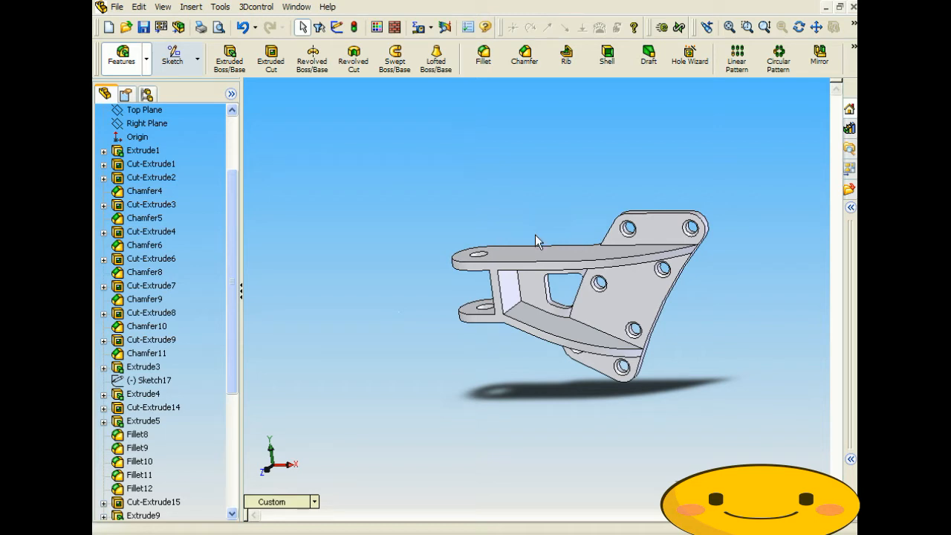
{"action": "middle_click_drag", "start_coordinate": [489, 247], "coordinate": [520, 241]}
{"action": "scroll", "coordinate": [575, 308], "scroll_direction": "down", "scroll_amount": 5}
{"action": "scroll", "coordinate": [458, 251], "scroll_direction": "up", "scroll_amount": 3}
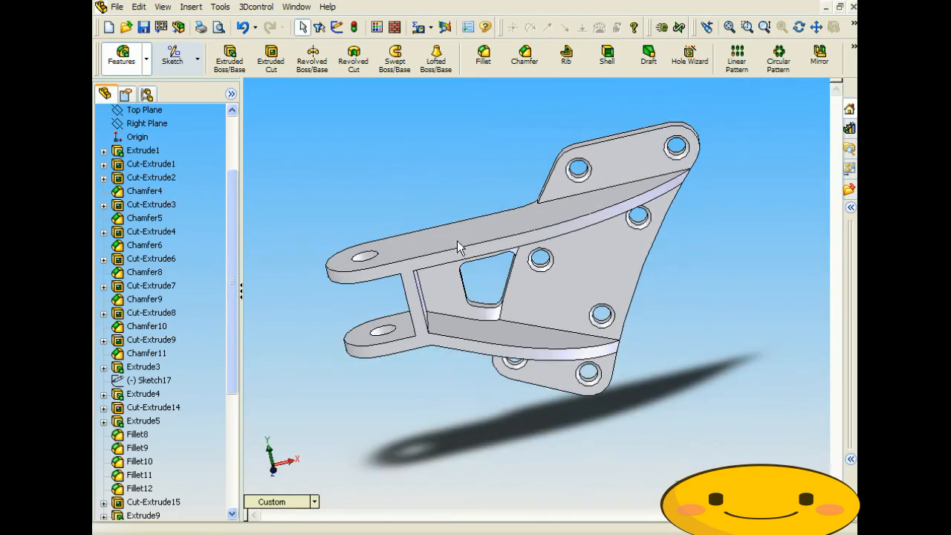
Step: Apply another Scale feature to the hinge with a factor of 10 and fit the enlarged part in view
{"action": "middle_click_drag", "start_coordinate": [458, 252], "coordinate": [453, 212]}
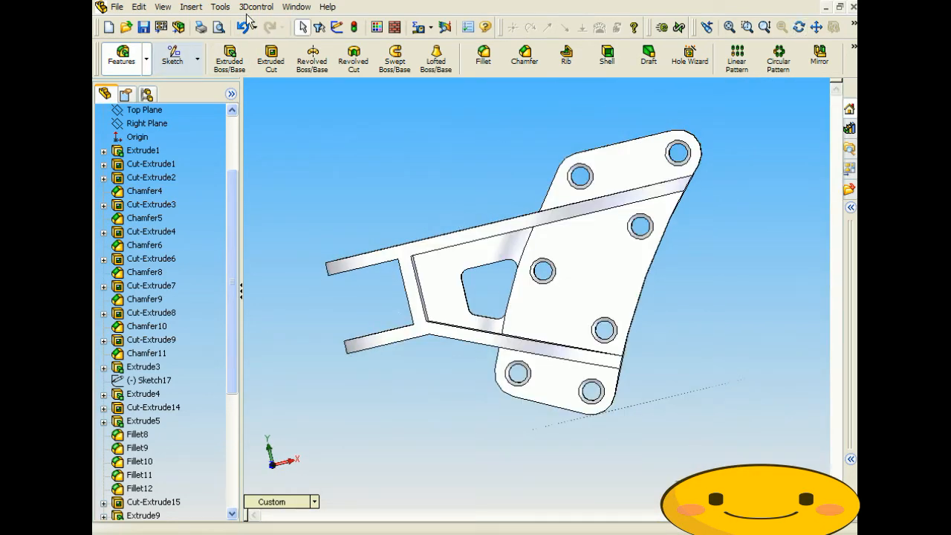
{"action": "left_click", "coordinate": [191, 7]}
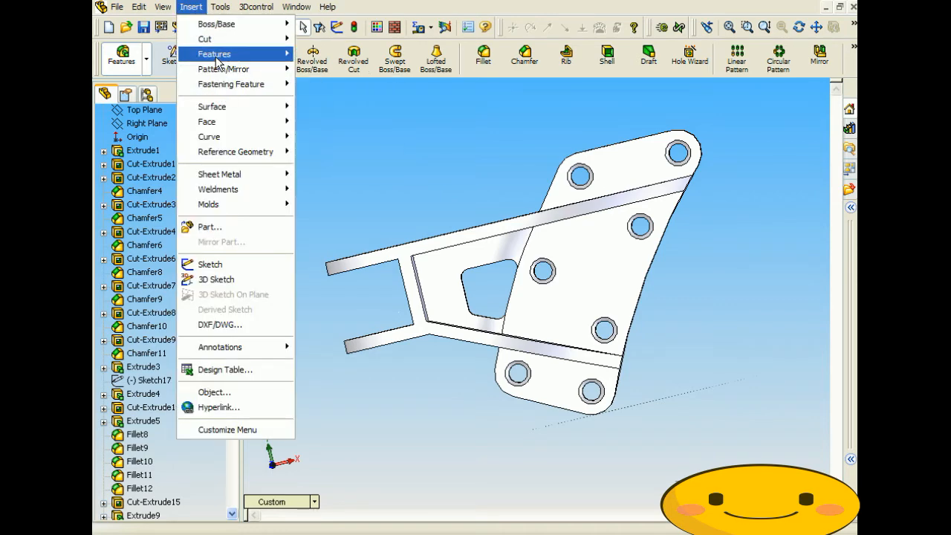
{"action": "mouse_move", "coordinate": [217, 58]}
{"action": "left_click", "coordinate": [324, 153]}
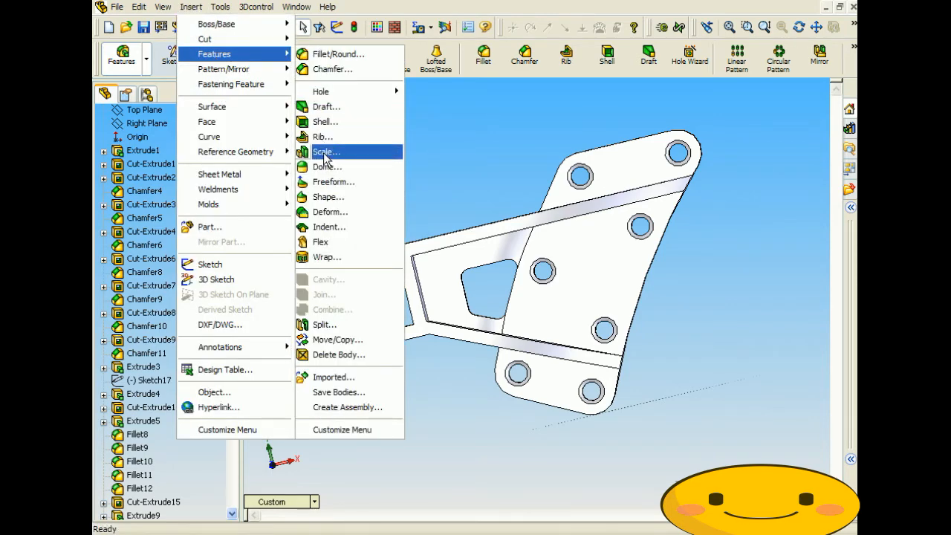
{"action": "double_click", "coordinate": [150, 226]}
{"action": "type", "text": "10"}
{"action": "left_click", "coordinate": [143, 134]}
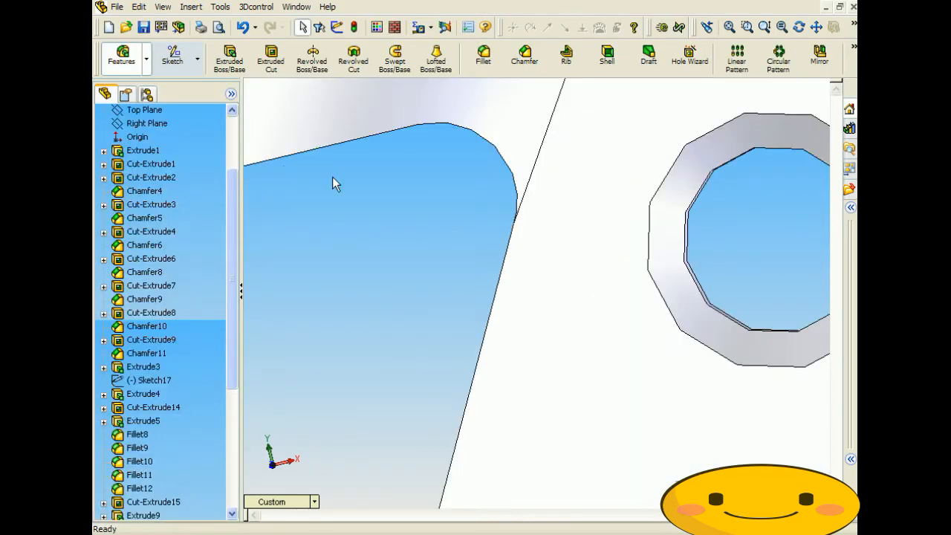
{"action": "key", "text": "f"}
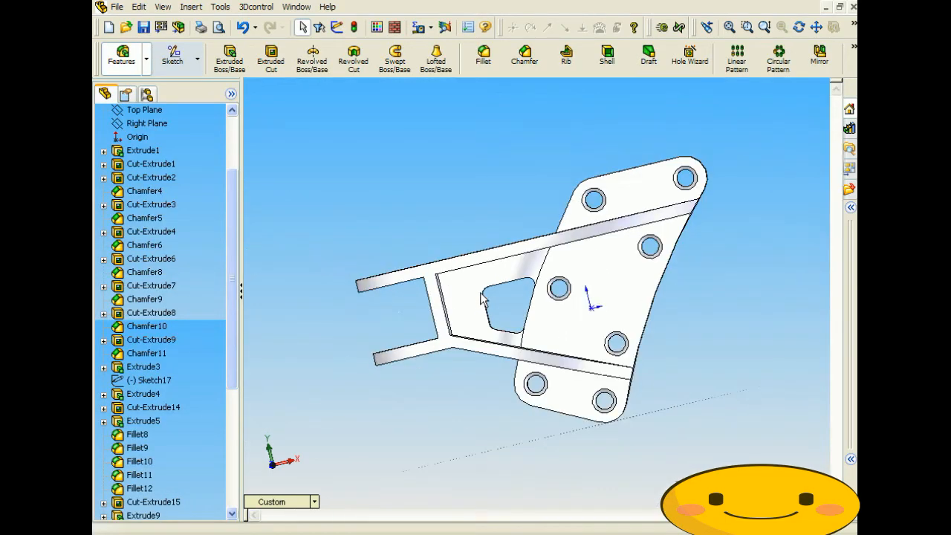
{"action": "scroll", "coordinate": [486, 299], "scroll_direction": "down", "scroll_amount": 2}
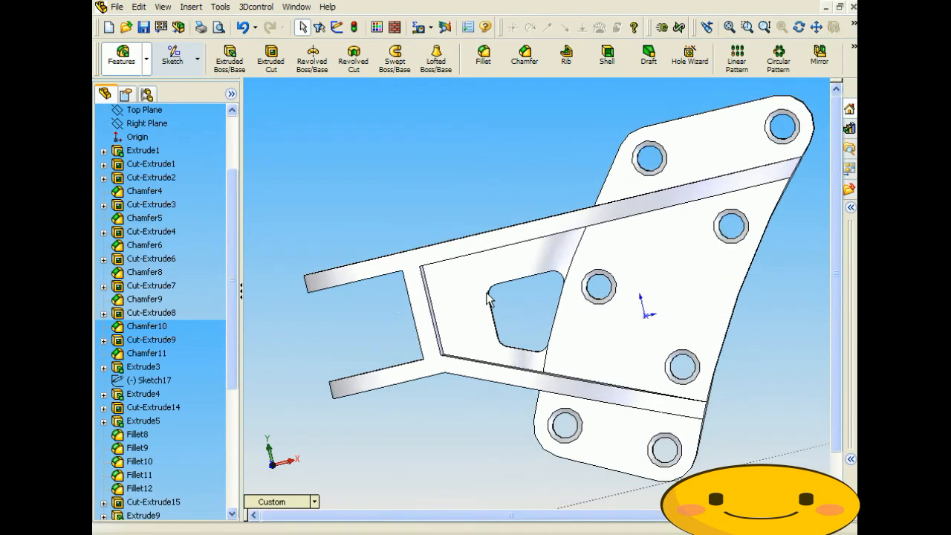
{"action": "scroll", "coordinate": [486, 293], "scroll_direction": "up", "scroll_amount": 1}
{"action": "middle_click_drag", "start_coordinate": [486, 292], "coordinate": [532, 261]}
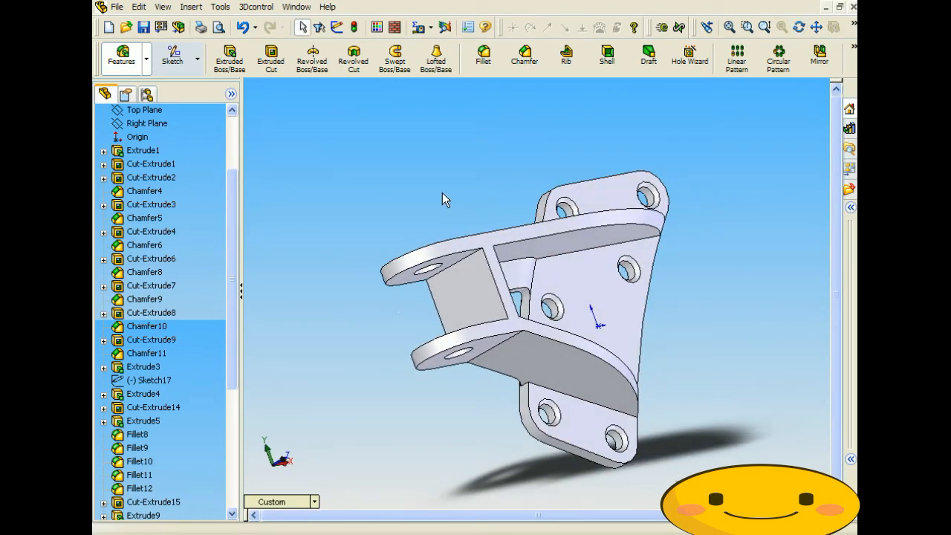
{"action": "middle_click_drag", "start_coordinate": [442, 192], "coordinate": [550, 209]}
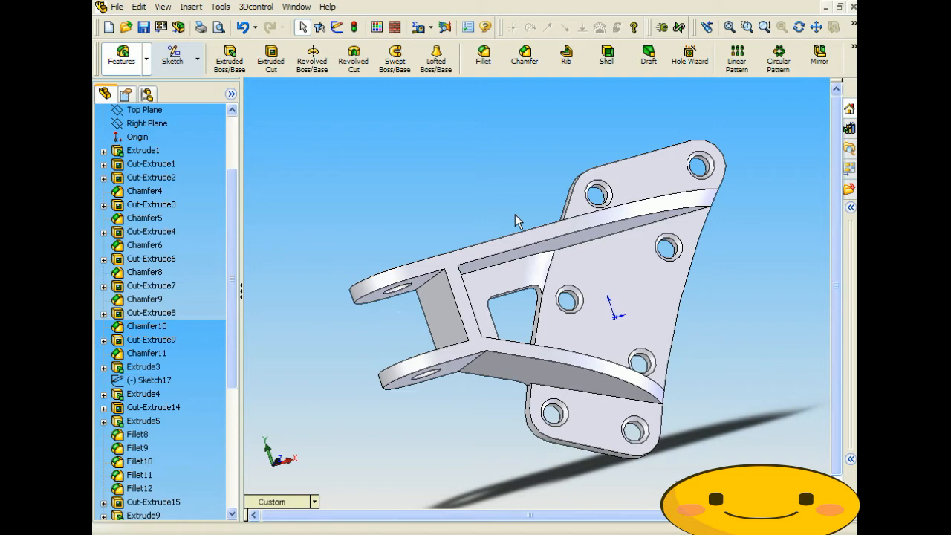
{"action": "mouse_move", "coordinate": [509, 212]}
{"action": "middle_mouse_down"}
{"action": "mouse_move", "coordinate": [475, 223]}
{"action": "mouse_move", "coordinate": [505, 218]}
{"action": "mouse_move", "coordinate": [496, 239]}
{"action": "middle_mouse_up"}
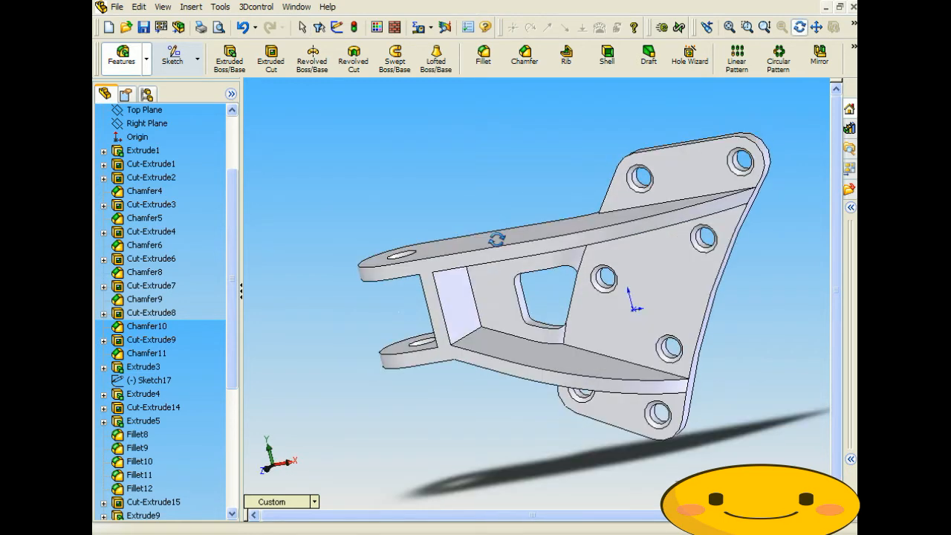
{"action": "scroll", "coordinate": [497, 242], "scroll_direction": "up", "scroll_amount": 3}
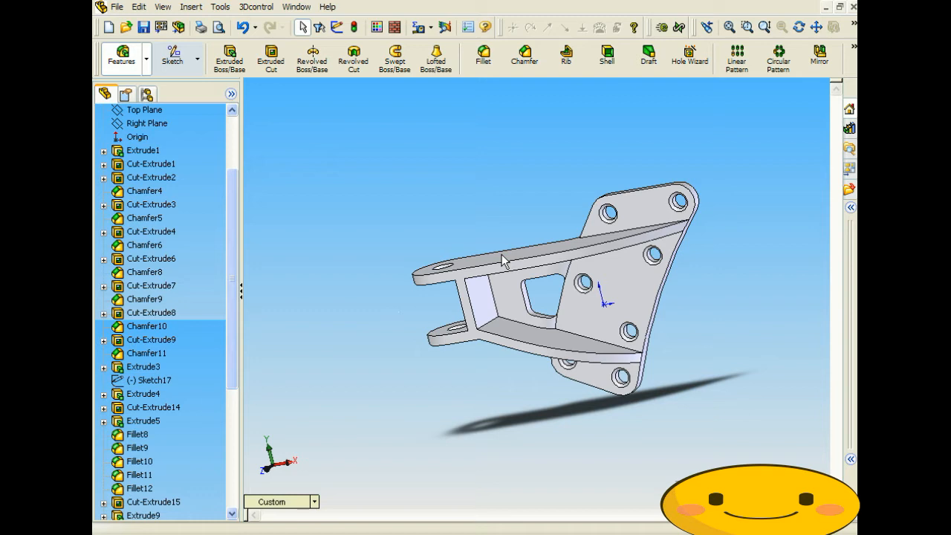
Step: Close the hinge part and create a new part document
{"action": "key", "text": "ctrl+w"}
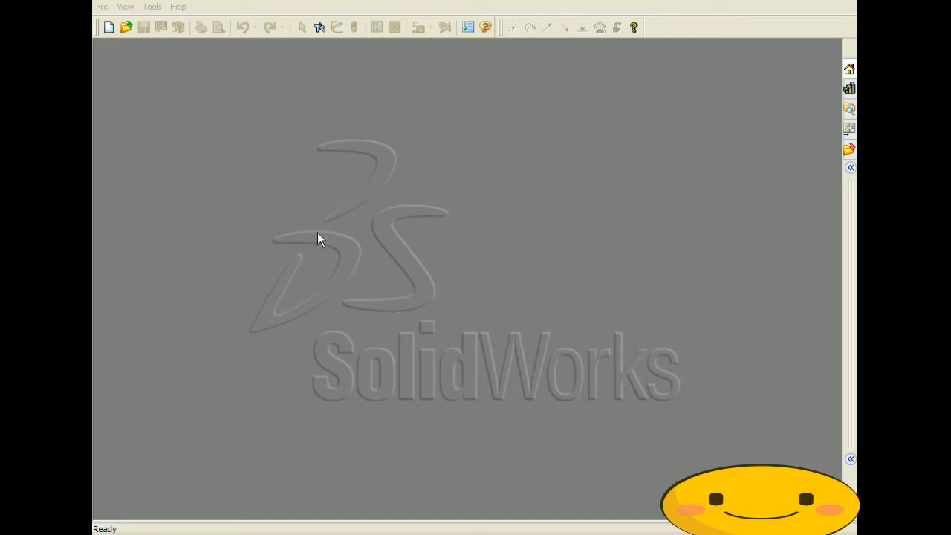
{"action": "left_click", "coordinate": [102, 7]}
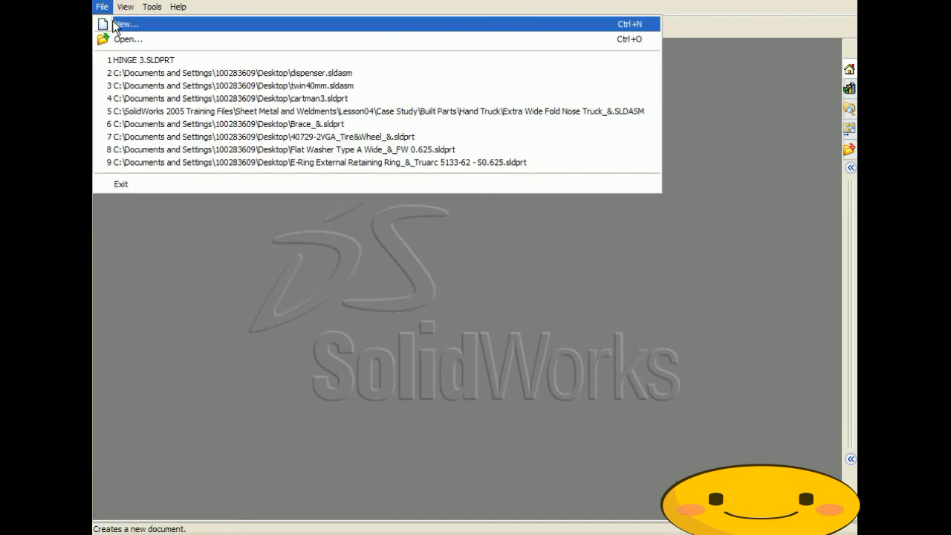
{"action": "left_click", "coordinate": [117, 24]}
{"action": "left_click", "coordinate": [519, 388]}
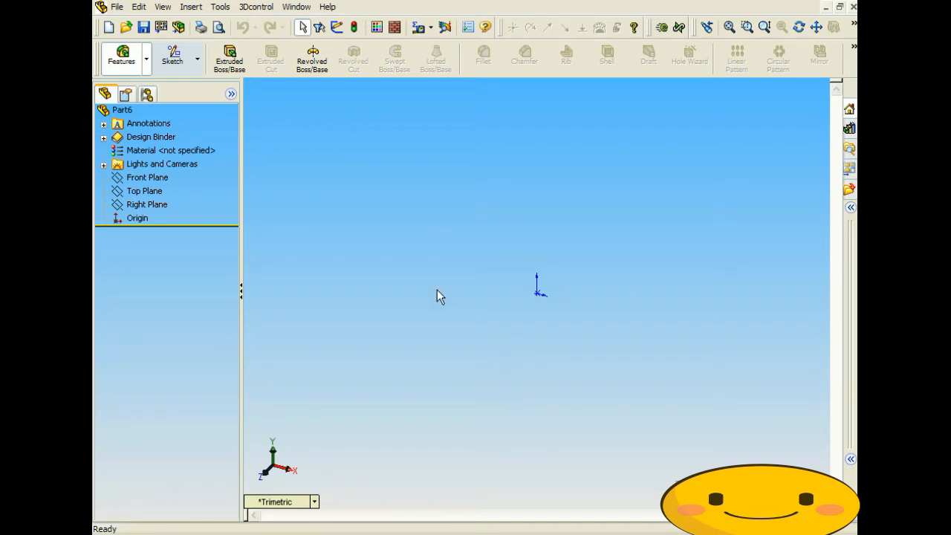
Step: Sketch a rectangle about 62.5 by 59.3 mm on the Front Plane with one corner at the origin and exit the sketch
{"action": "left_click", "coordinate": [173, 56]}
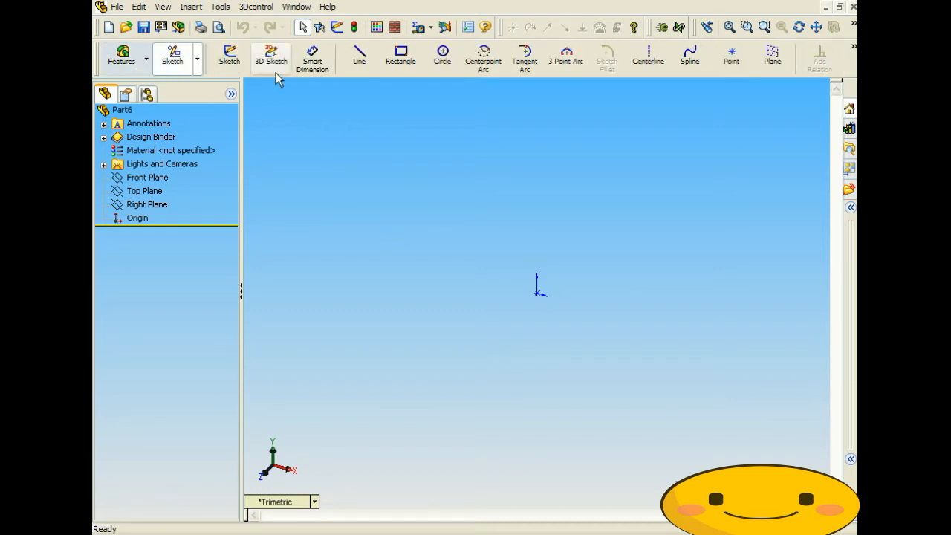
{"action": "left_click", "coordinate": [401, 55]}
{"action": "left_click", "coordinate": [505, 197]}
{"action": "left_click", "coordinate": [536, 293]}
{"action": "left_click", "coordinate": [712, 127]}
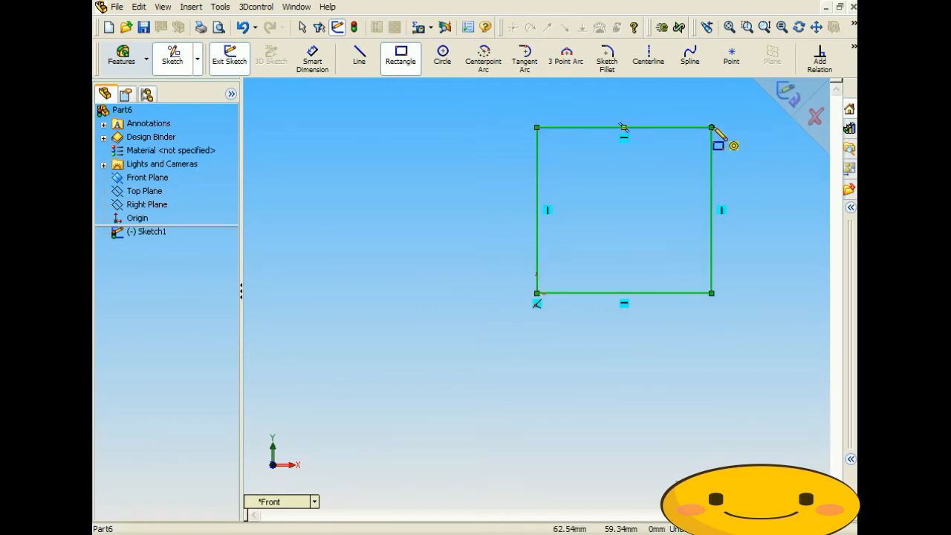
{"action": "left_click", "coordinate": [801, 102]}
Step: Extrude the rectangle as a solid block with a blind depth of 50 mm
{"action": "left_click", "coordinate": [122, 56]}
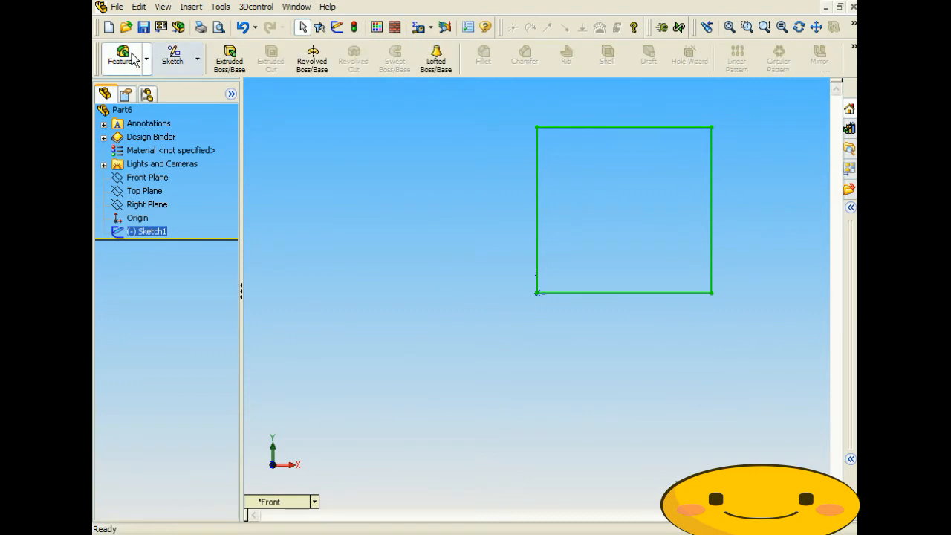
{"action": "left_click", "coordinate": [230, 60]}
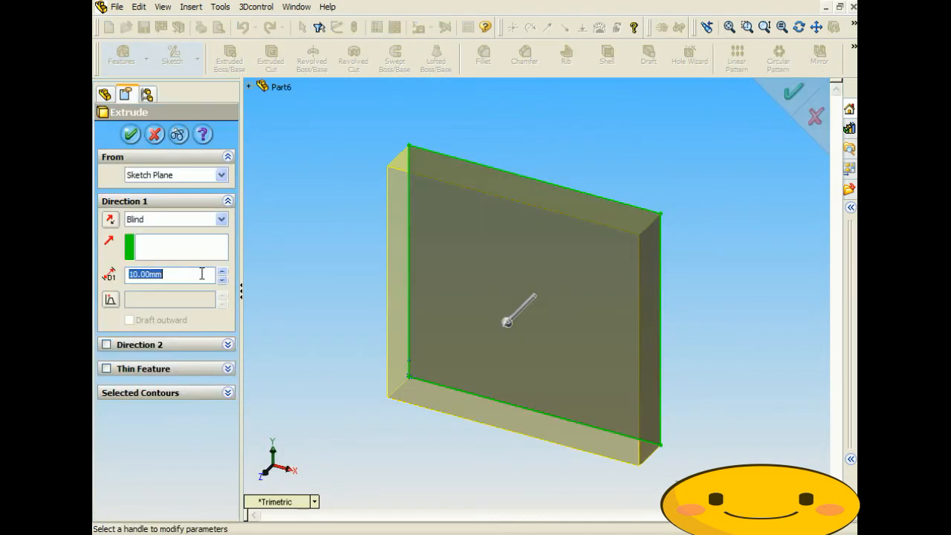
{"action": "left_click", "coordinate": [221, 272]}
{"action": "left_click", "coordinate": [221, 272]}
{"action": "left_click", "coordinate": [221, 272]}
{"action": "left_click", "coordinate": [221, 272]}
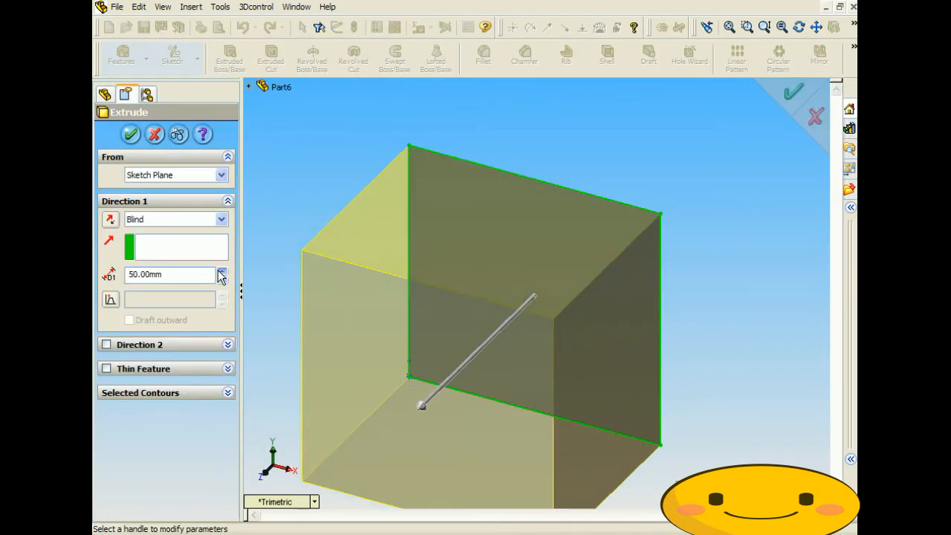
{"action": "left_click", "coordinate": [130, 135]}
{"action": "key", "text": "f"}
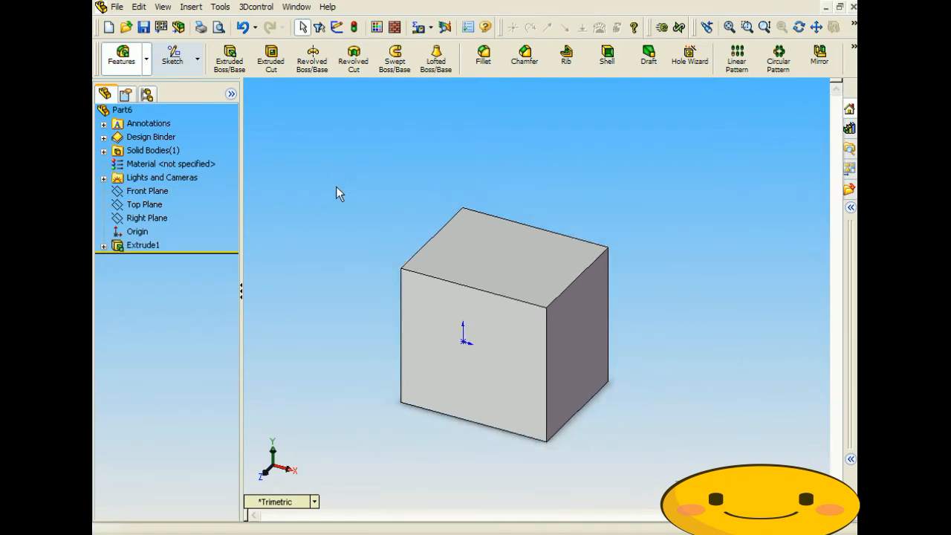
Step: Add a Dome feature with a distance of 10 mm to the block's top face
{"action": "middle_click_drag", "start_coordinate": [336, 187], "coordinate": [411, 142]}
{"action": "middle_click_drag", "start_coordinate": [285, 146], "coordinate": [333, 221]}
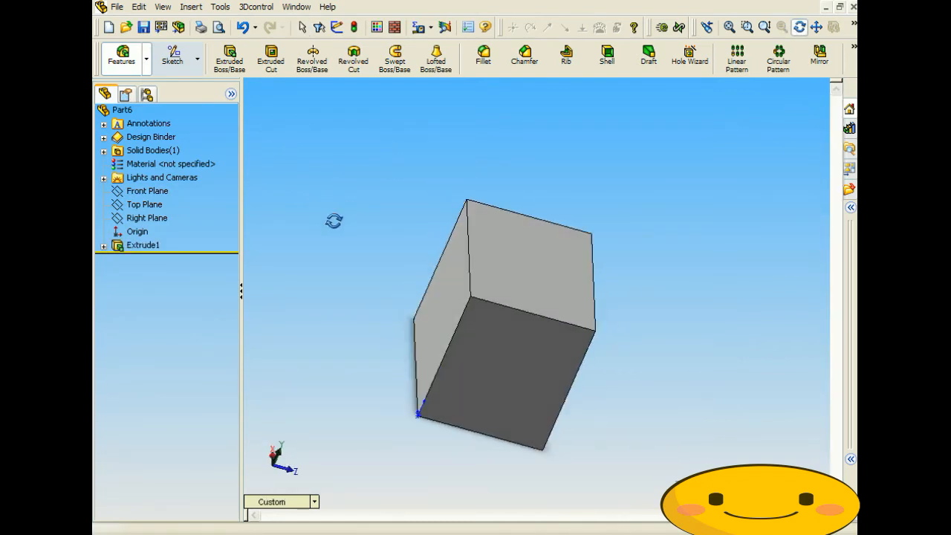
{"action": "middle_click_drag", "start_coordinate": [508, 265], "coordinate": [415, 230]}
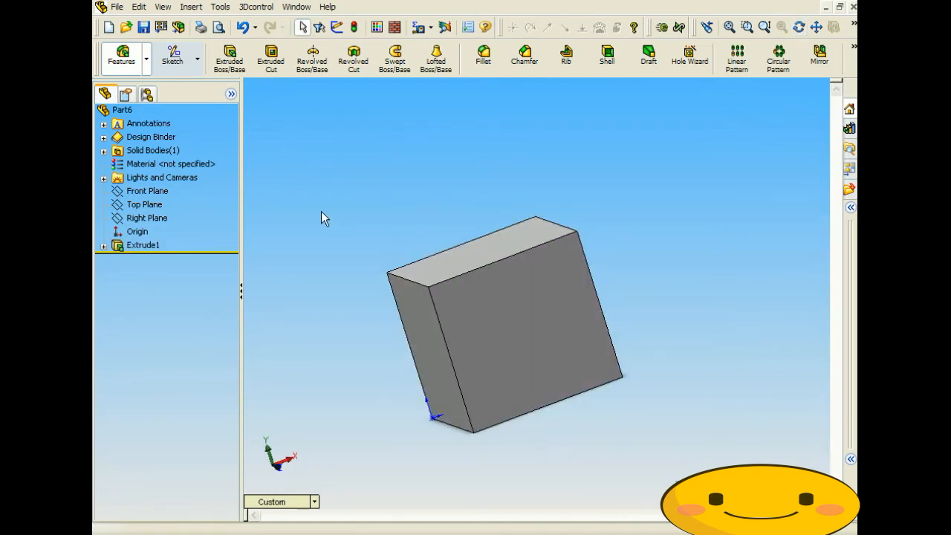
{"action": "left_click", "coordinate": [200, 8]}
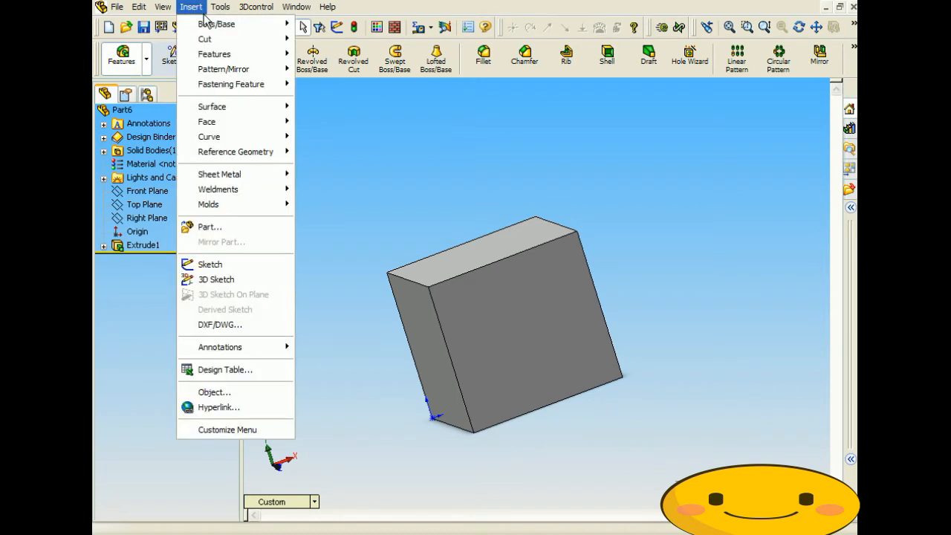
{"action": "mouse_move", "coordinate": [211, 58]}
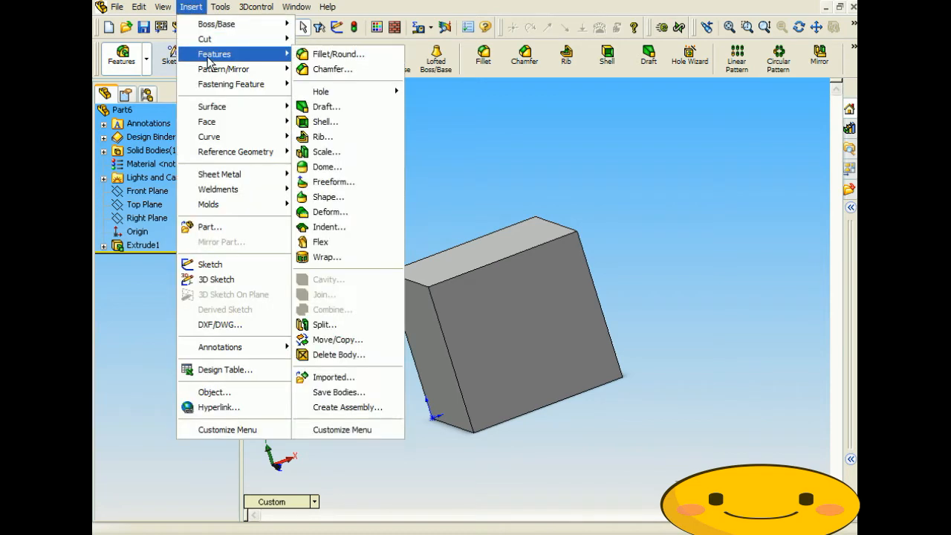
{"action": "left_click", "coordinate": [339, 173]}
{"action": "middle_click_drag", "start_coordinate": [390, 193], "coordinate": [408, 183]}
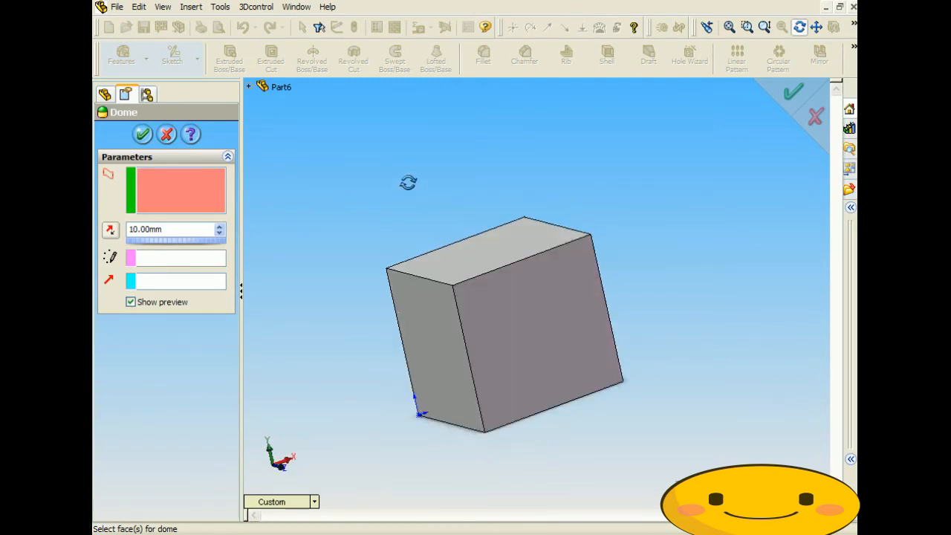
{"action": "left_click", "coordinate": [488, 258]}
{"action": "middle_click_drag", "start_coordinate": [381, 248], "coordinate": [495, 226]}
{"action": "left_click", "coordinate": [170, 230]}
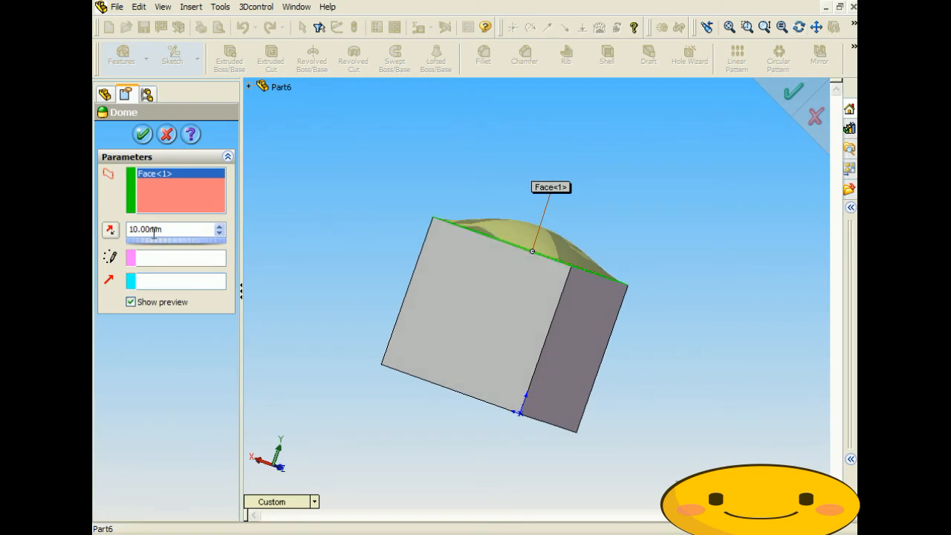
{"action": "left_click_drag", "start_coordinate": [170, 230], "coordinate": [139, 230]}
{"action": "middle_click_drag", "start_coordinate": [463, 205], "coordinate": [421, 227]}
{"action": "middle_click_drag", "start_coordinate": [511, 238], "coordinate": [501, 207]}
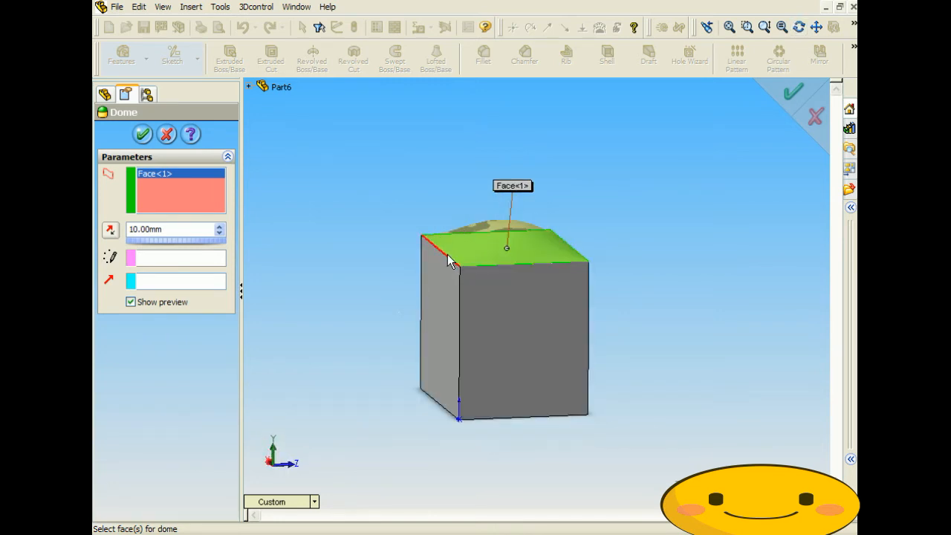
{"action": "left_click", "coordinate": [143, 134]}
Step: Examine the curvature of the domed top face from several angles
{"action": "middle_click_drag", "start_coordinate": [357, 225], "coordinate": [419, 300]}
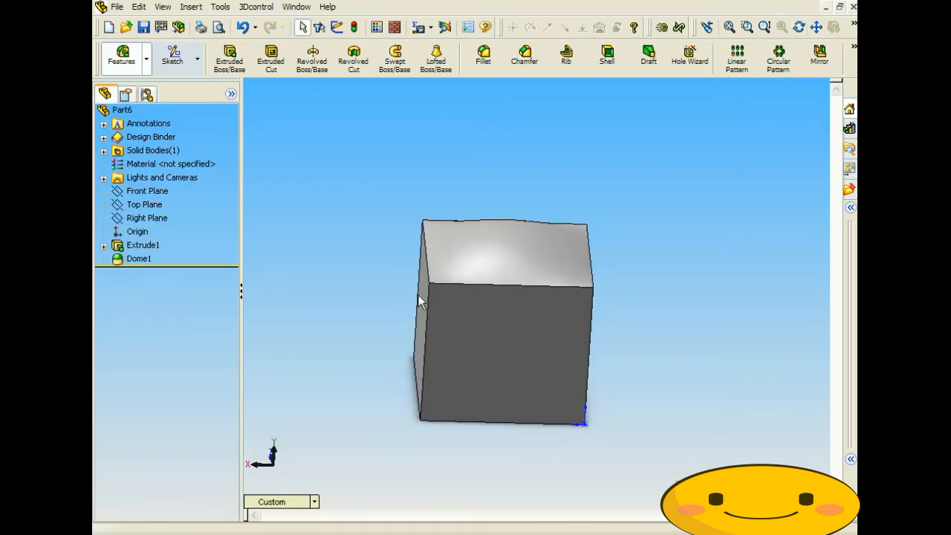
{"action": "scroll", "coordinate": [419, 301], "scroll_direction": "down", "scroll_amount": 5}
{"action": "middle_click_drag", "start_coordinate": [450, 242], "coordinate": [499, 197]}
{"action": "middle_click_drag", "start_coordinate": [597, 264], "coordinate": [568, 308]}
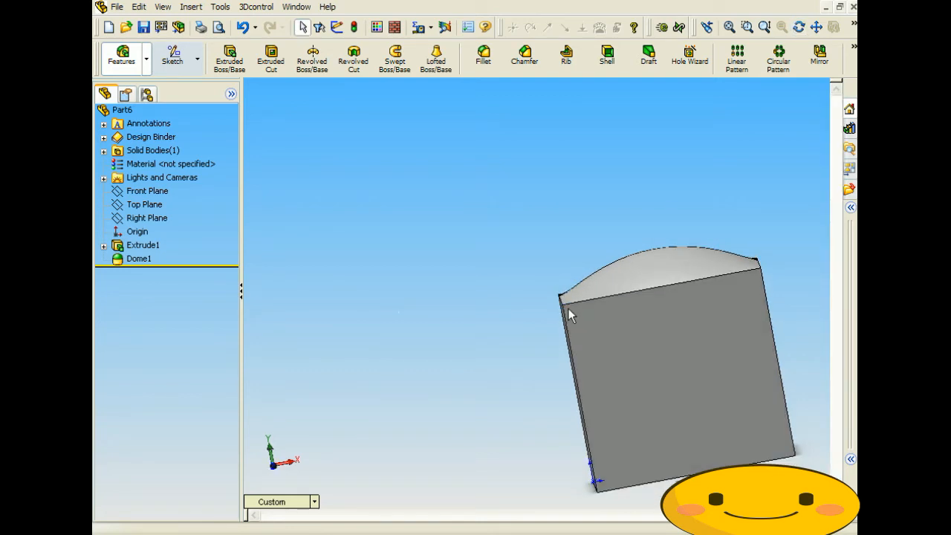
{"action": "middle_click_drag", "start_coordinate": [502, 244], "coordinate": [592, 256]}
{"action": "middle_click_drag", "start_coordinate": [671, 292], "coordinate": [722, 291]}
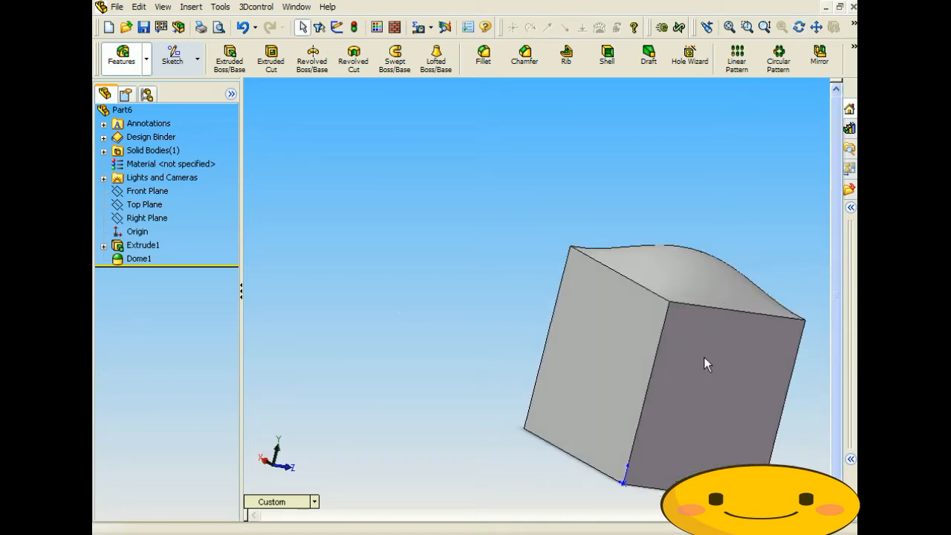
{"action": "middle_click_drag", "start_coordinate": [697, 366], "coordinate": [589, 345]}
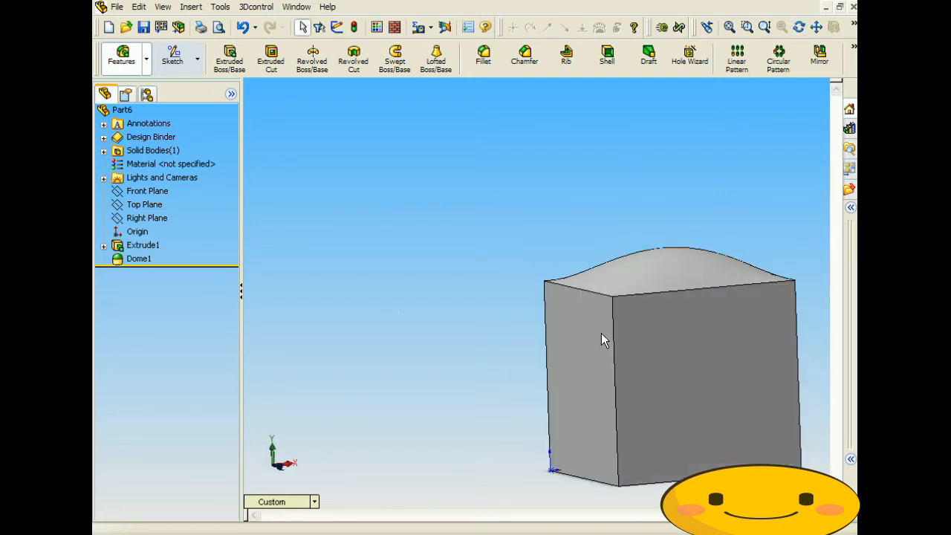
Step: Start a Dome feature with a distance of 10 mm on the block's flat side face that contains the origin
{"action": "left_click", "coordinate": [591, 340]}
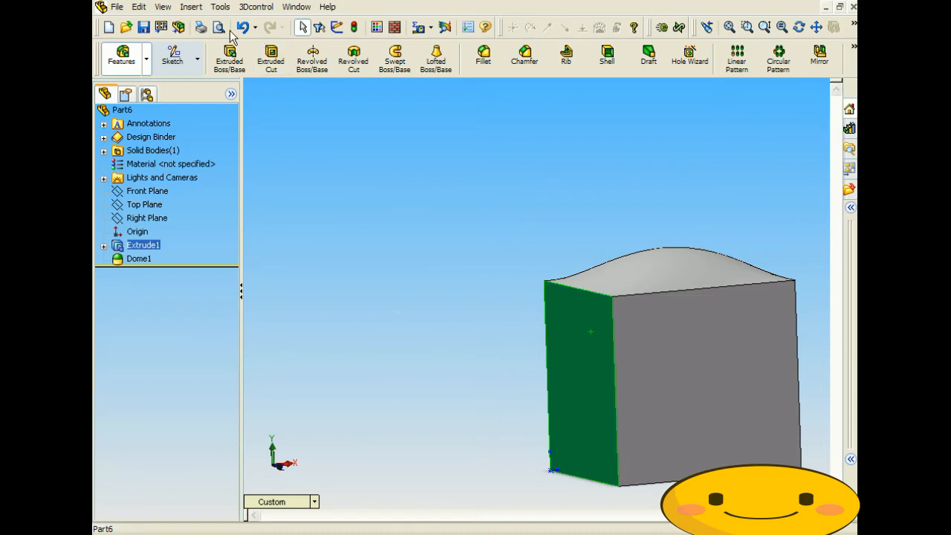
{"action": "left_click", "coordinate": [191, 7]}
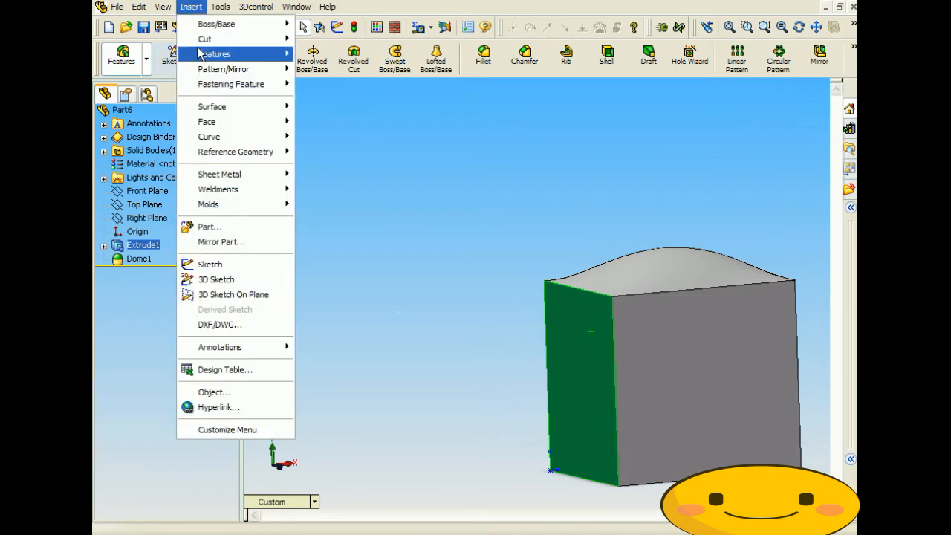
{"action": "mouse_move", "coordinate": [223, 54]}
{"action": "left_click", "coordinate": [380, 167]}
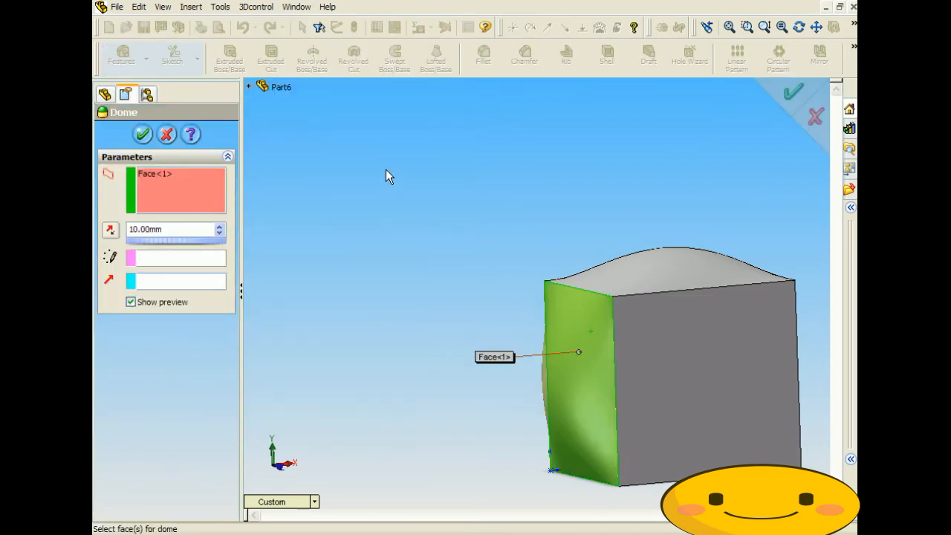
{"action": "middle_click_drag", "start_coordinate": [495, 375], "coordinate": [541, 190]}
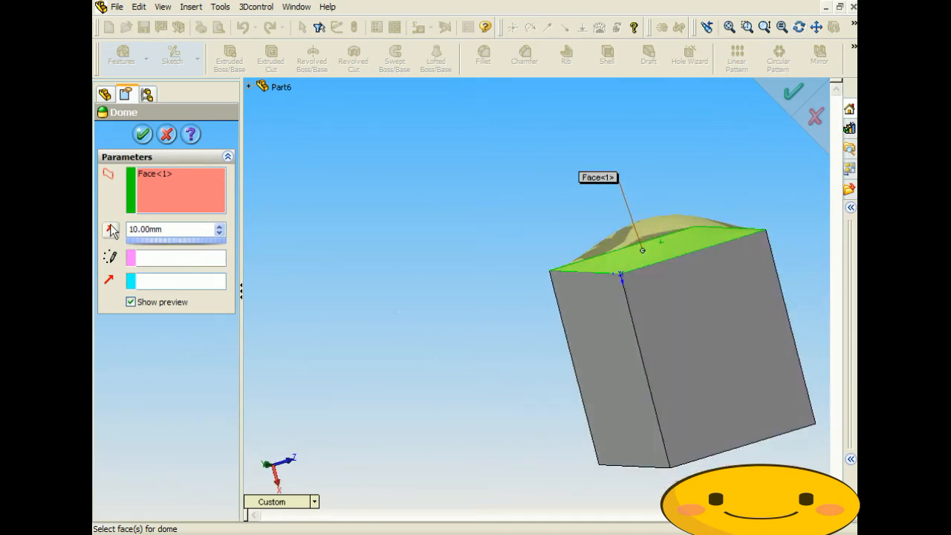
{"action": "middle_click_drag", "start_coordinate": [472, 399], "coordinate": [490, 379]}
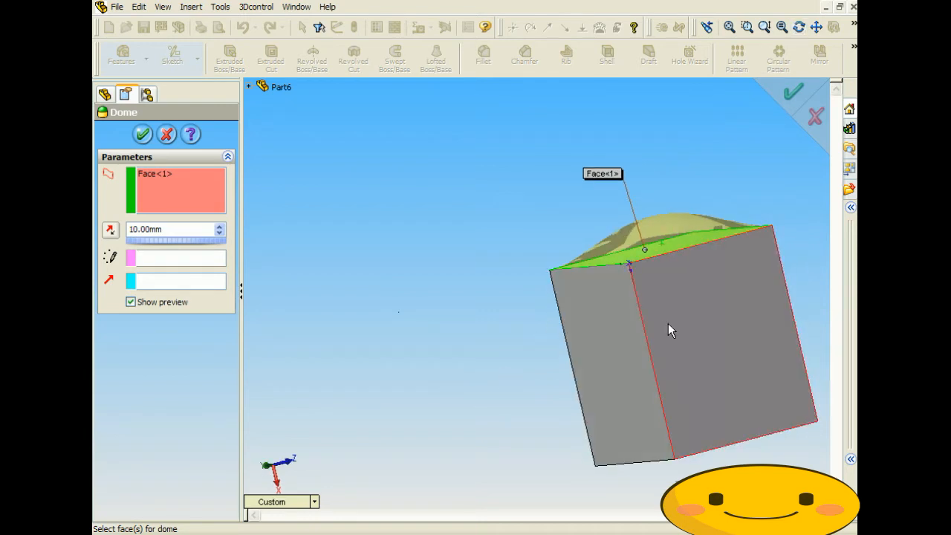
Step: Try a block edge adjoining the selected face as the dome direction and remove that reference again
{"action": "left_click", "coordinate": [201, 283]}
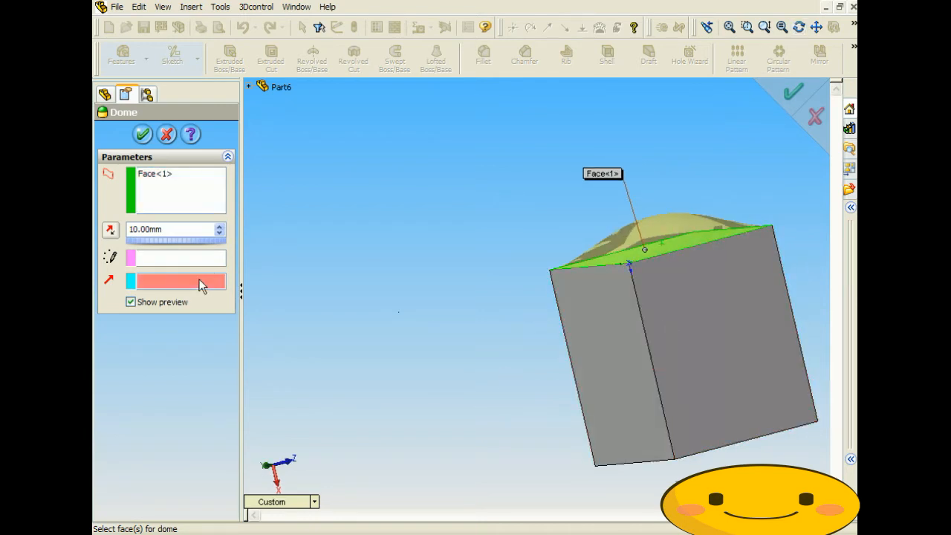
{"action": "left_click", "coordinate": [642, 312]}
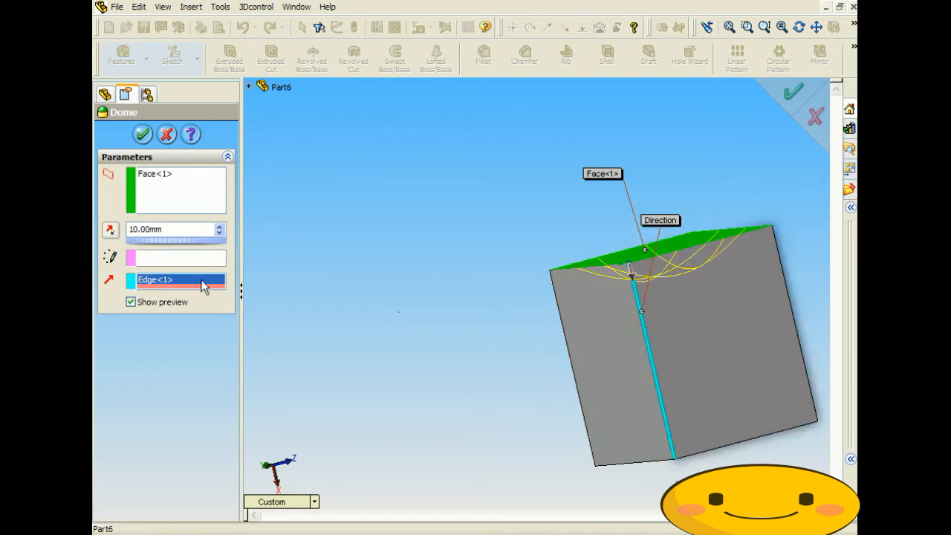
{"action": "key", "text": "Delete"}
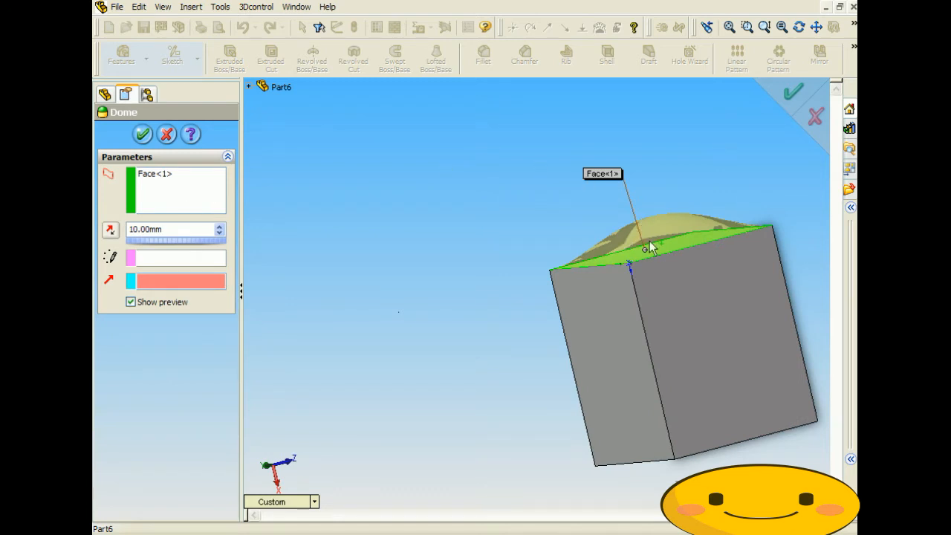
Step: Reverse the 10 mm dome so it curves into the block and apply the feature
{"action": "middle_click_drag", "start_coordinate": [492, 253], "coordinate": [437, 395]}
{"action": "left_click", "coordinate": [109, 229]}
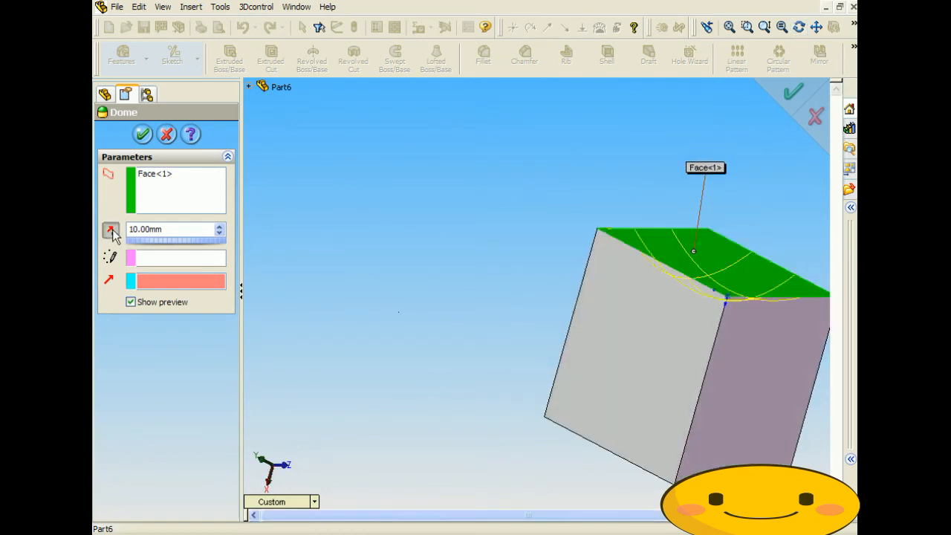
{"action": "middle_click_drag", "start_coordinate": [470, 297], "coordinate": [391, 357]}
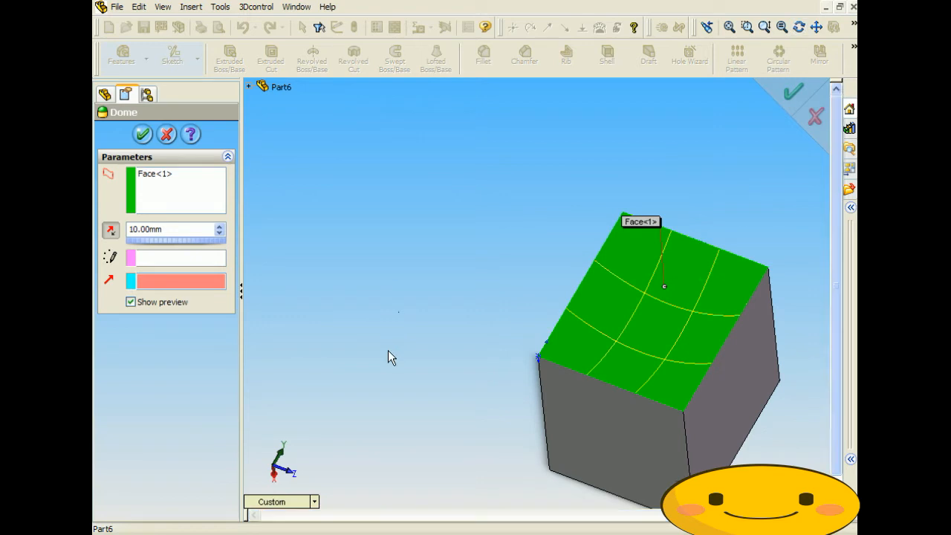
{"action": "left_click", "coordinate": [143, 134]}
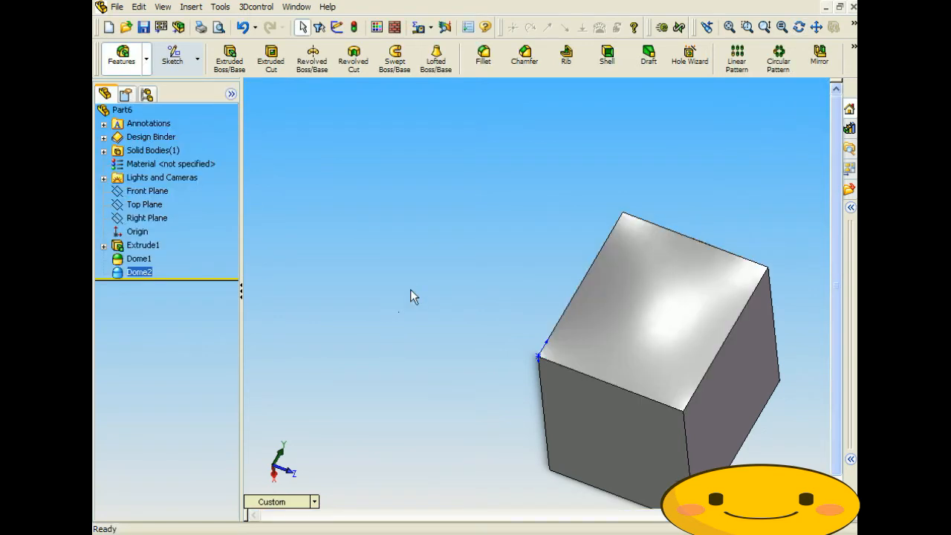
Step: Start a Dome feature on the block's flat end face opposite the original sketch plane
{"action": "middle_click_drag", "start_coordinate": [805, 447], "coordinate": [623, 373]}
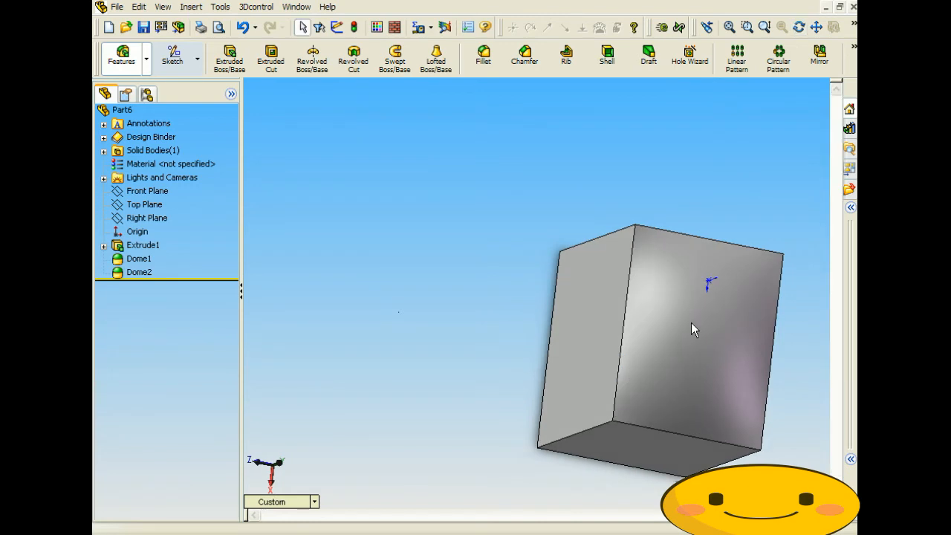
{"action": "middle_click_drag", "start_coordinate": [691, 322], "coordinate": [690, 403]}
{"action": "left_click", "coordinate": [582, 294]}
{"action": "left_click", "coordinate": [628, 247]}
{"action": "middle_click_drag", "start_coordinate": [616, 252], "coordinate": [636, 214]}
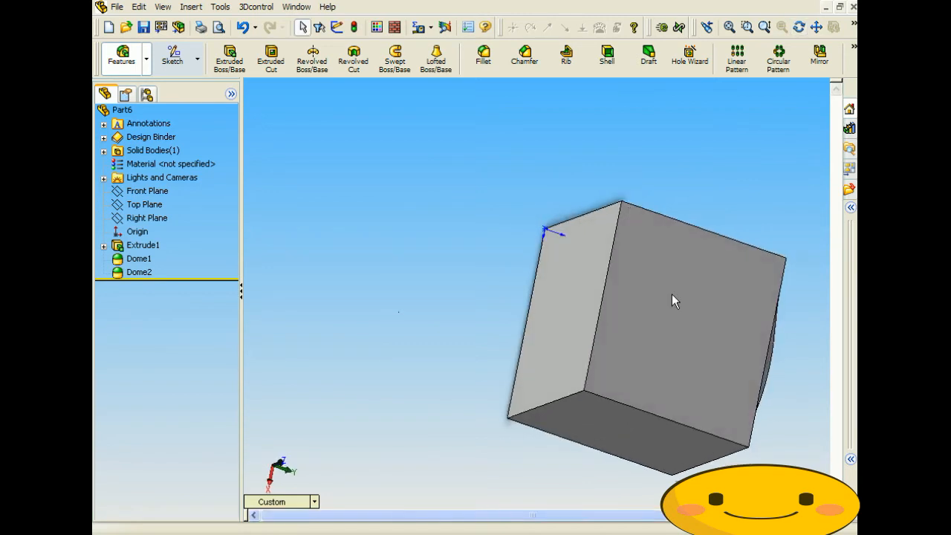
{"action": "left_click", "coordinate": [671, 294]}
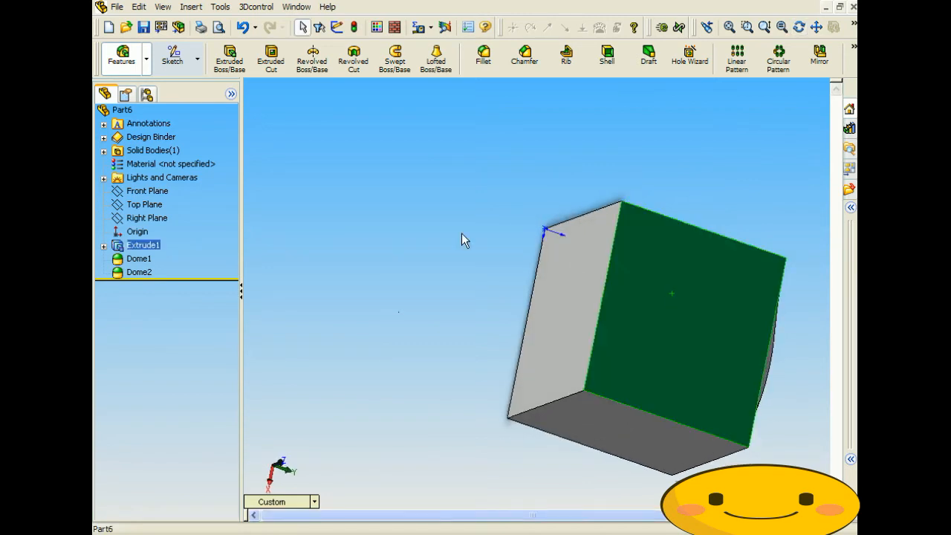
{"action": "left_click", "coordinate": [191, 6]}
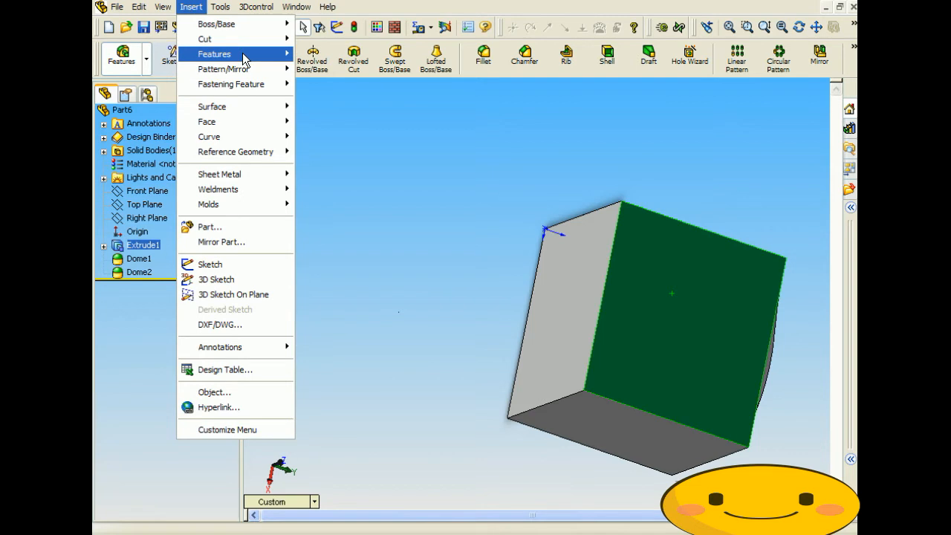
{"action": "mouse_move", "coordinate": [246, 53]}
{"action": "left_click", "coordinate": [324, 167]}
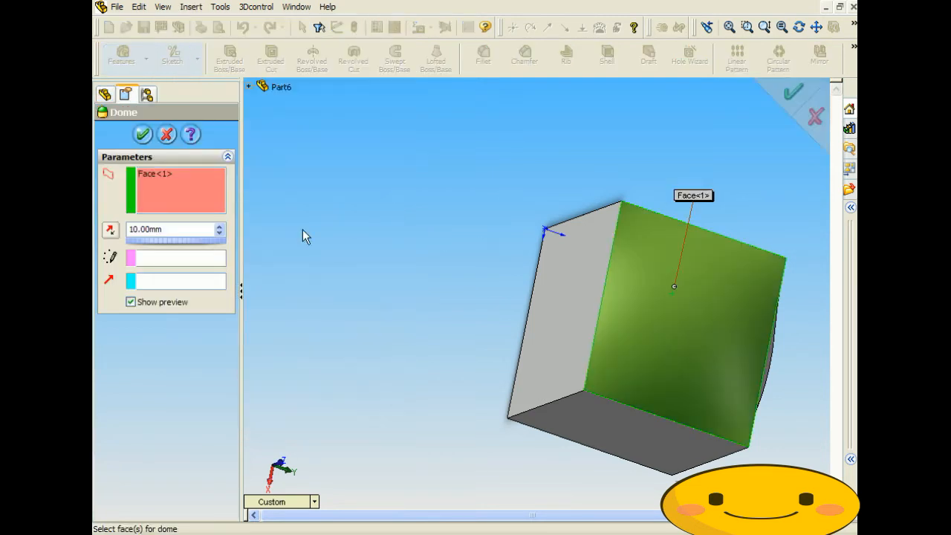
Step: Raise the end-face dome's distance to 70 mm and apply the feature
{"action": "middle_click_drag", "start_coordinate": [287, 257], "coordinate": [355, 275]}
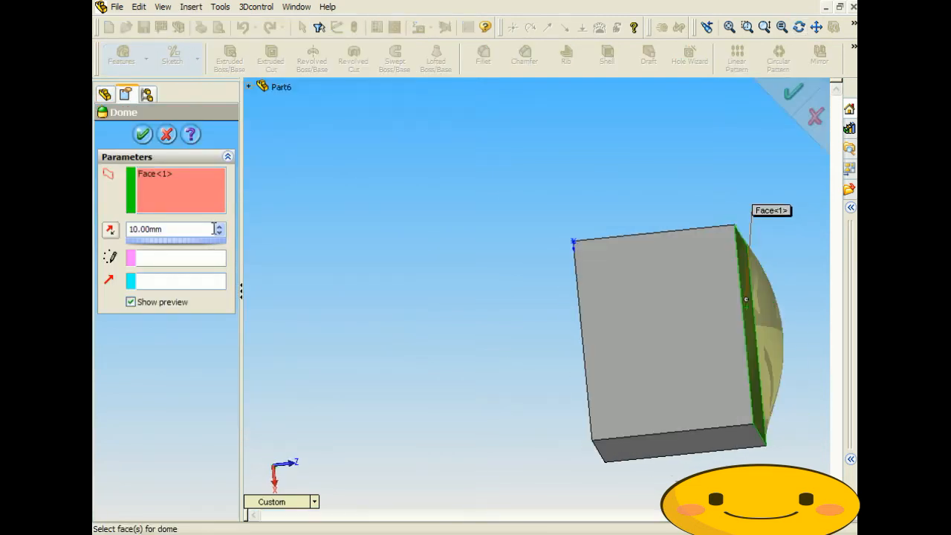
{"action": "scroll", "coordinate": [225, 229], "scroll_direction": "up", "scroll_amount": 6}
{"action": "mouse_move", "coordinate": [293, 244]}
{"action": "middle_mouse_down"}
{"action": "mouse_move", "coordinate": [362, 289]}
{"action": "mouse_move", "coordinate": [260, 215]}
{"action": "mouse_move", "coordinate": [286, 230]}
{"action": "middle_mouse_up"}
{"action": "key", "text": "Escape"}
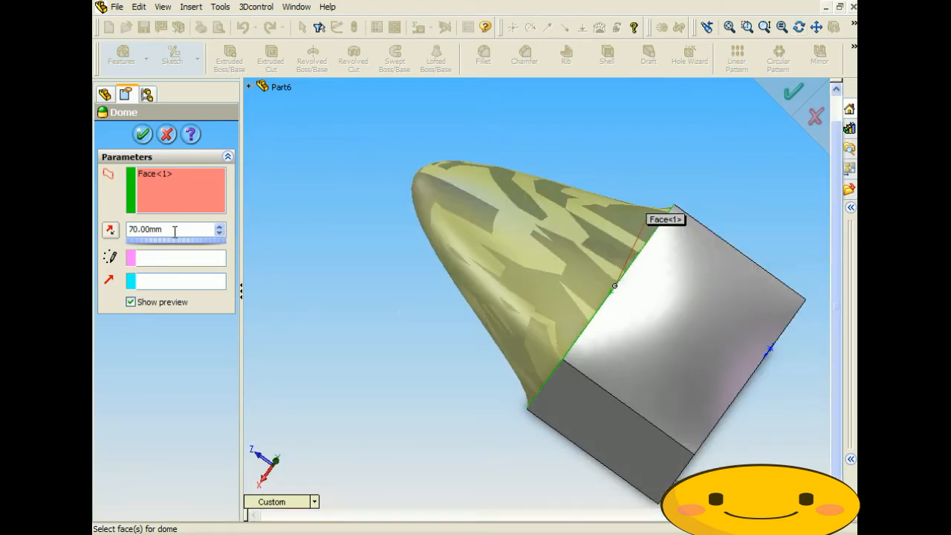
{"action": "middle_click_drag", "start_coordinate": [297, 208], "coordinate": [343, 253]}
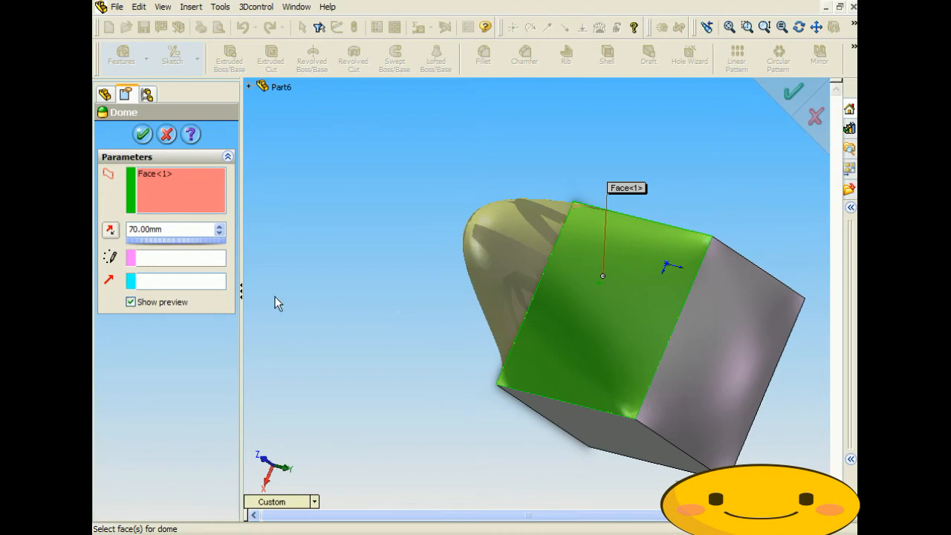
{"action": "middle_click_drag", "start_coordinate": [390, 240], "coordinate": [418, 165]}
Step: Start another Dome feature on the block's flat back face lying on the Front Plane
{"action": "left_click", "coordinate": [489, 227]}
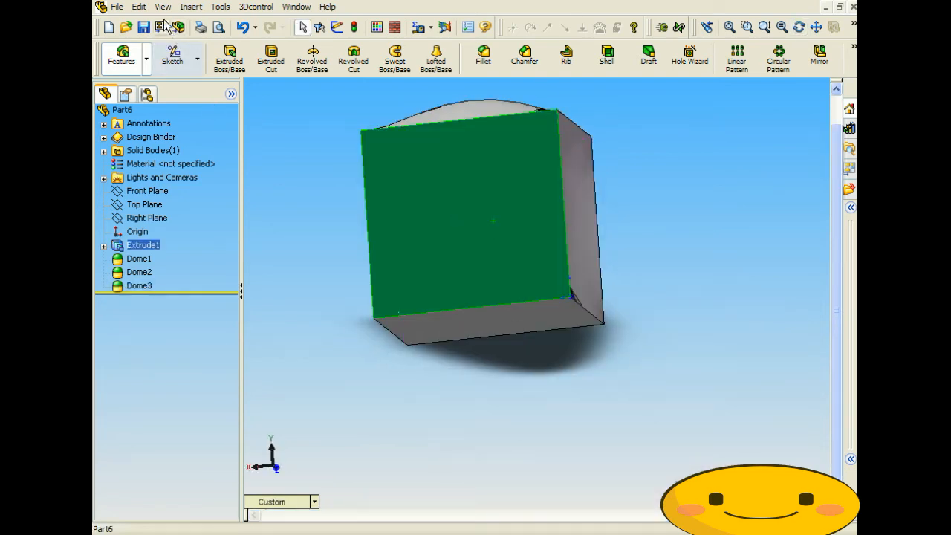
{"action": "left_click", "coordinate": [191, 7]}
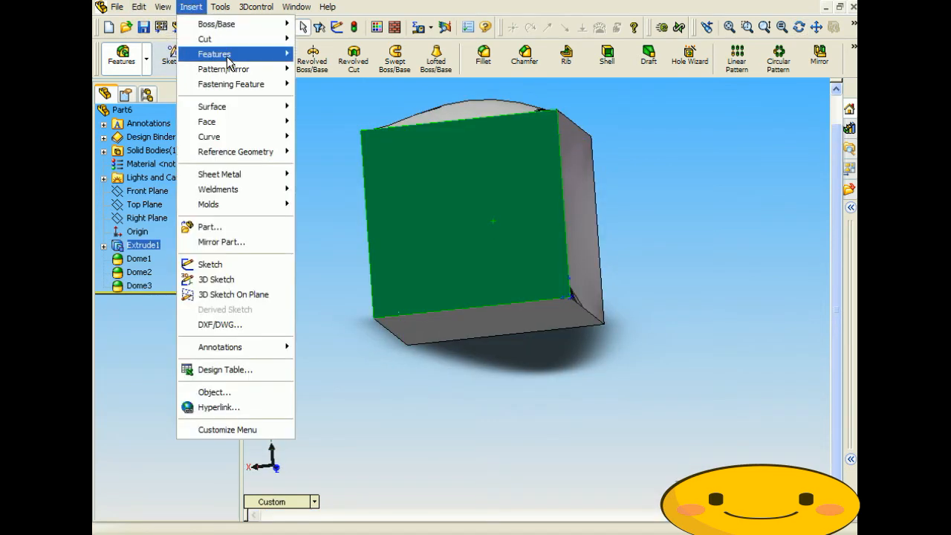
{"action": "mouse_move", "coordinate": [223, 54]}
{"action": "left_click", "coordinate": [327, 167]}
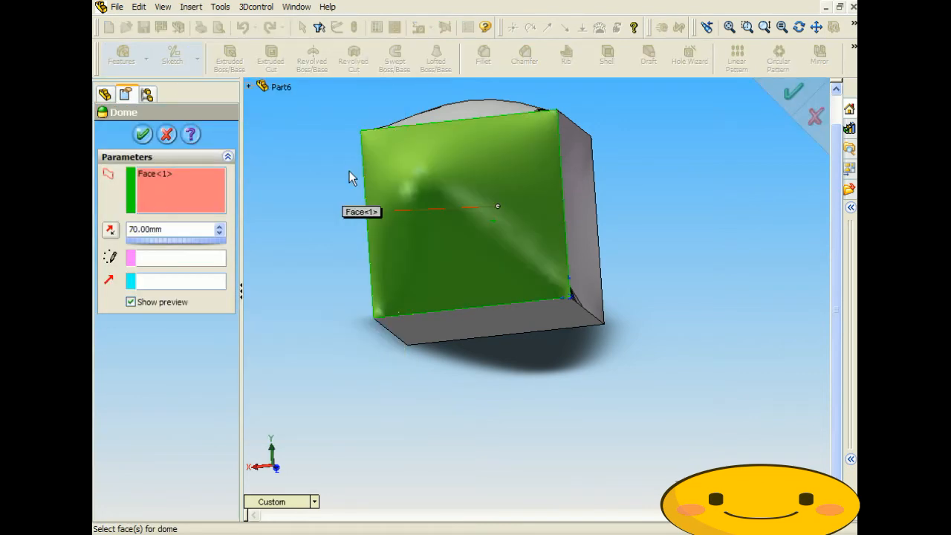
{"action": "middle_click_drag", "start_coordinate": [253, 246], "coordinate": [280, 240]}
{"action": "scroll", "coordinate": [280, 234], "scroll_direction": "up", "scroll_amount": 4}
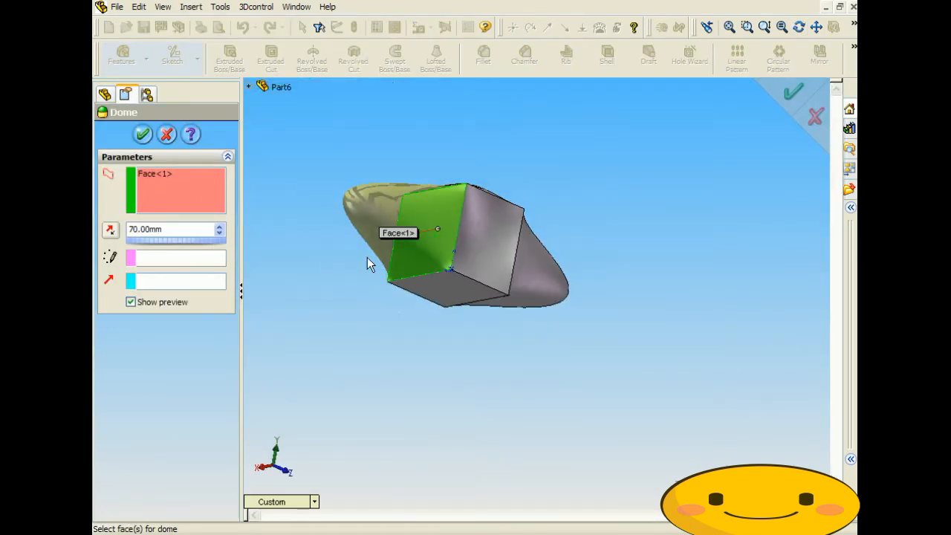
{"action": "middle_click_drag", "start_coordinate": [367, 257], "coordinate": [331, 261]}
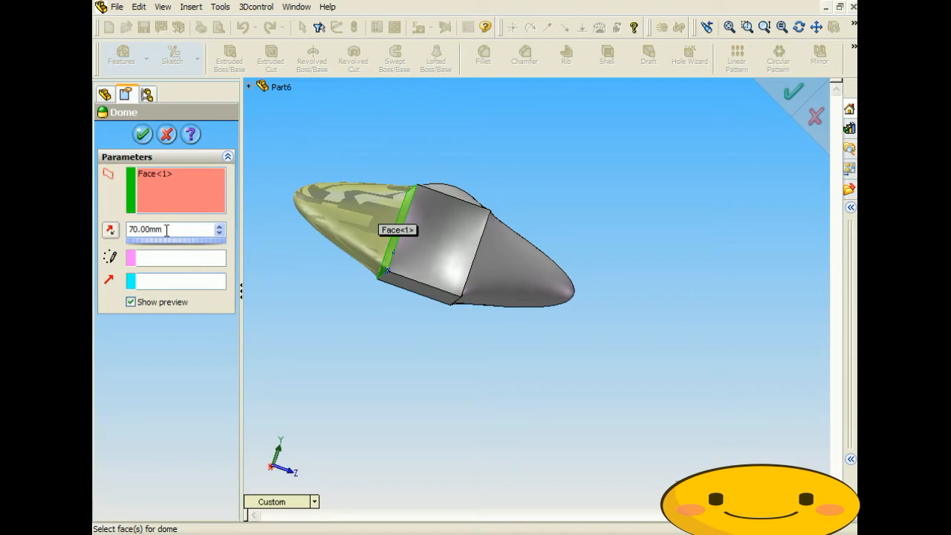
Step: Reverse the back-face dome inward and try to apply it with a distance of 70 mm
{"action": "left_click", "coordinate": [110, 230]}
{"action": "middle_click_drag", "start_coordinate": [470, 275], "coordinate": [416, 269]}
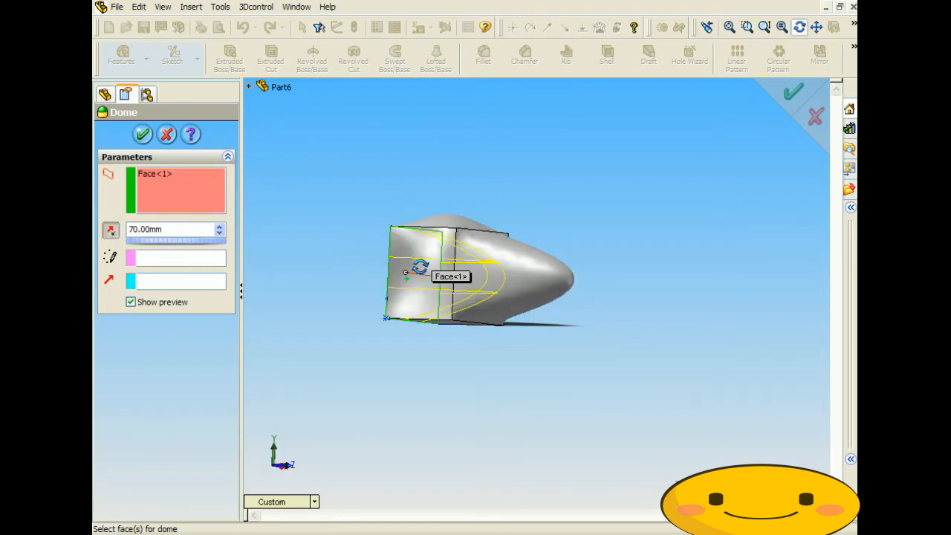
{"action": "left_click", "coordinate": [142, 133]}
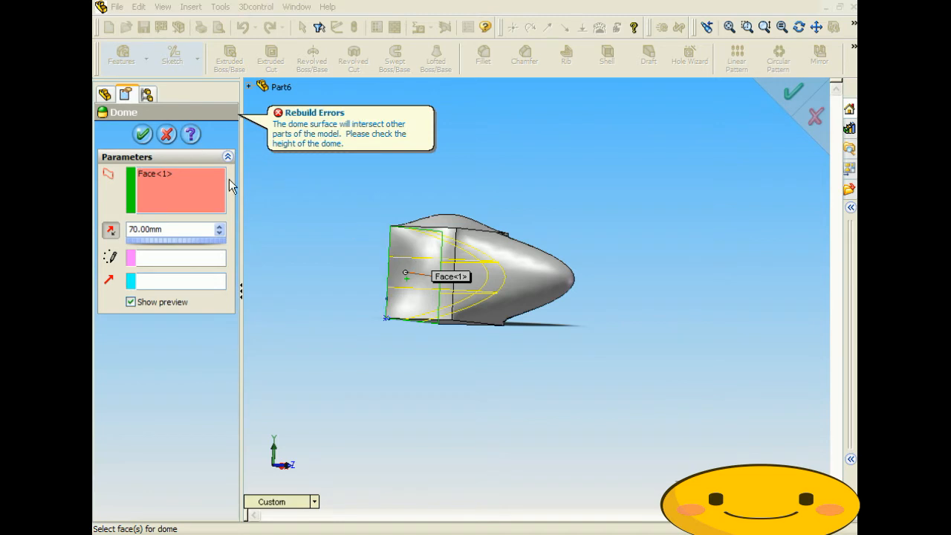
Step: Set the inward back-face dome's distance to 20 mm and apply the feature
{"action": "middle_click_drag", "start_coordinate": [325, 206], "coordinate": [424, 217]}
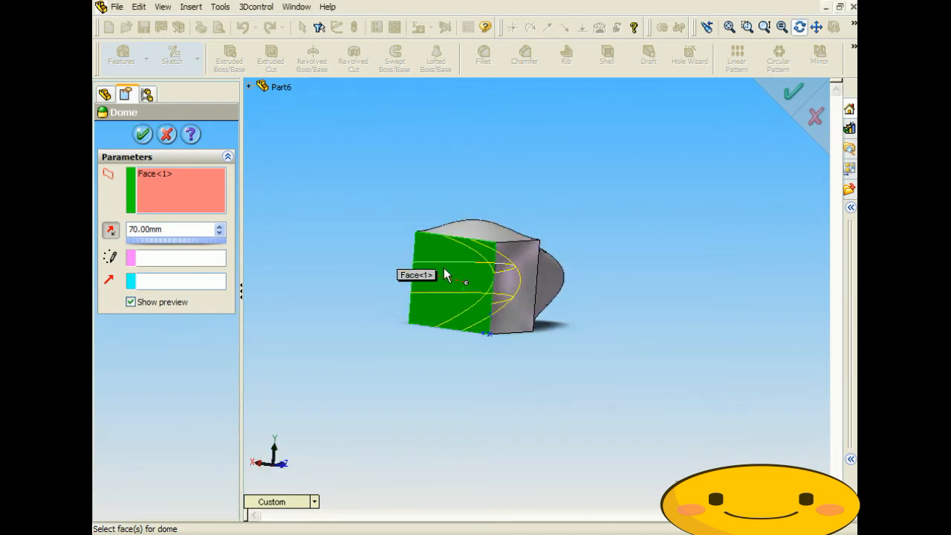
{"action": "middle_click_drag", "start_coordinate": [445, 273], "coordinate": [453, 233]}
{"action": "left_click_drag", "start_coordinate": [210, 230], "coordinate": [95, 227]}
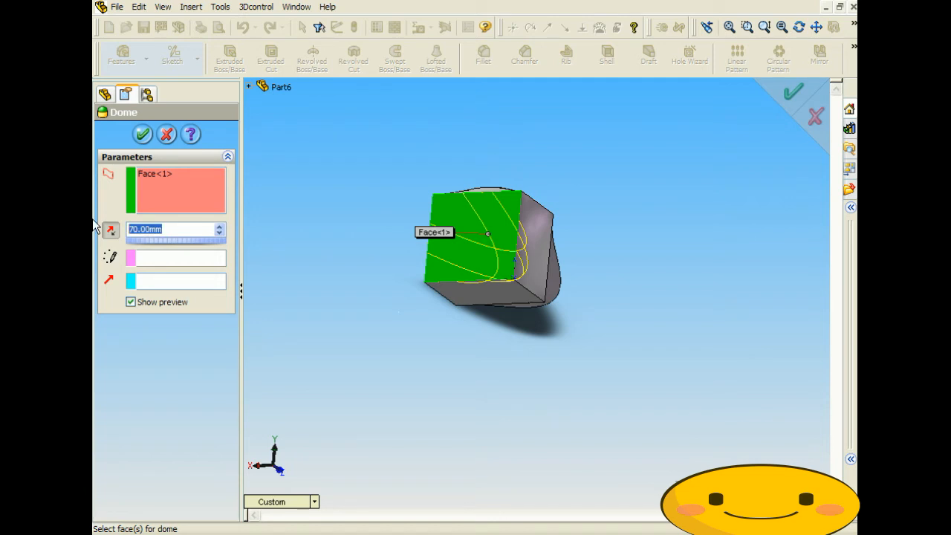
{"action": "type", "text": "20"}
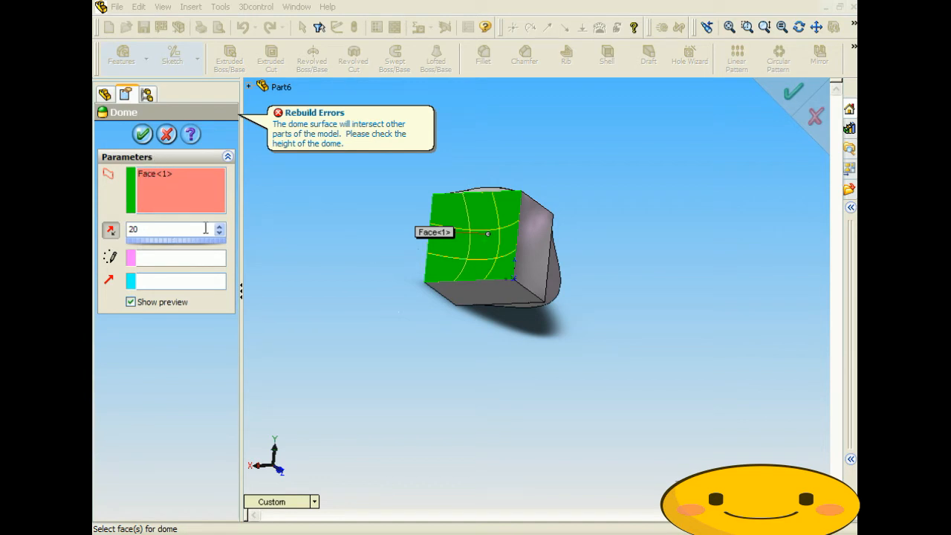
{"action": "left_click", "coordinate": [143, 134]}
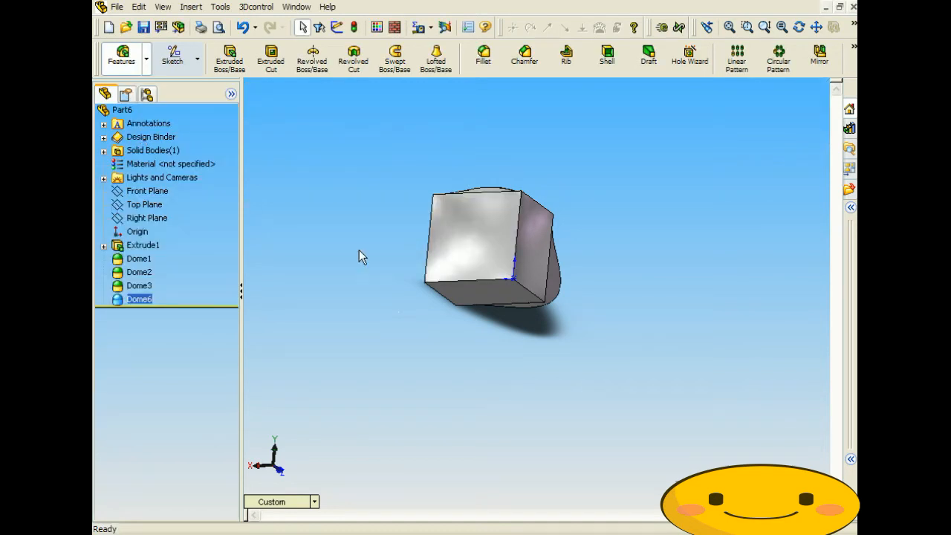
Step: Examine the inward and outward domes on the block's faces from several angles
{"action": "middle_click_drag", "start_coordinate": [427, 284], "coordinate": [405, 230]}
{"action": "scroll", "coordinate": [405, 229], "scroll_direction": "up", "scroll_amount": 2}
{"action": "scroll", "coordinate": [504, 221], "scroll_direction": "down", "scroll_amount": 6}
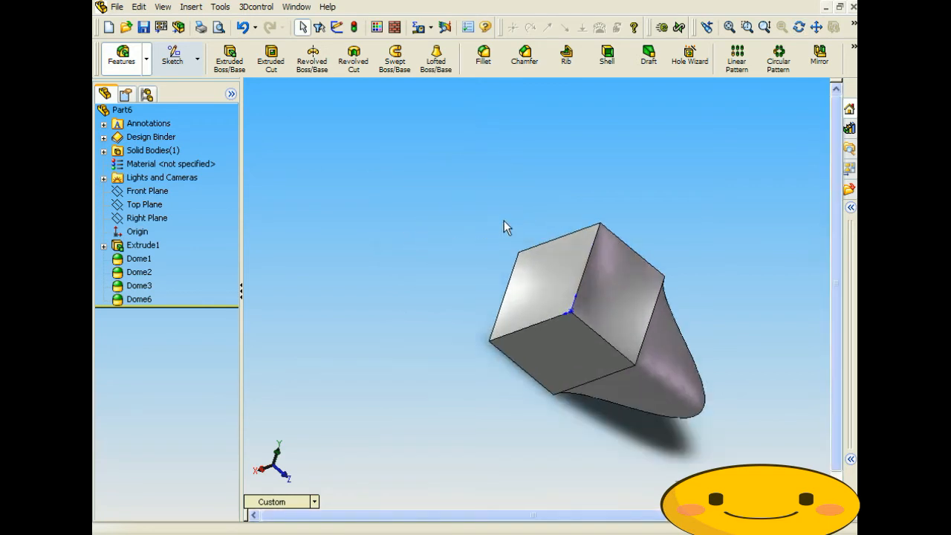
{"action": "middle_click_drag", "start_coordinate": [563, 280], "coordinate": [533, 340]}
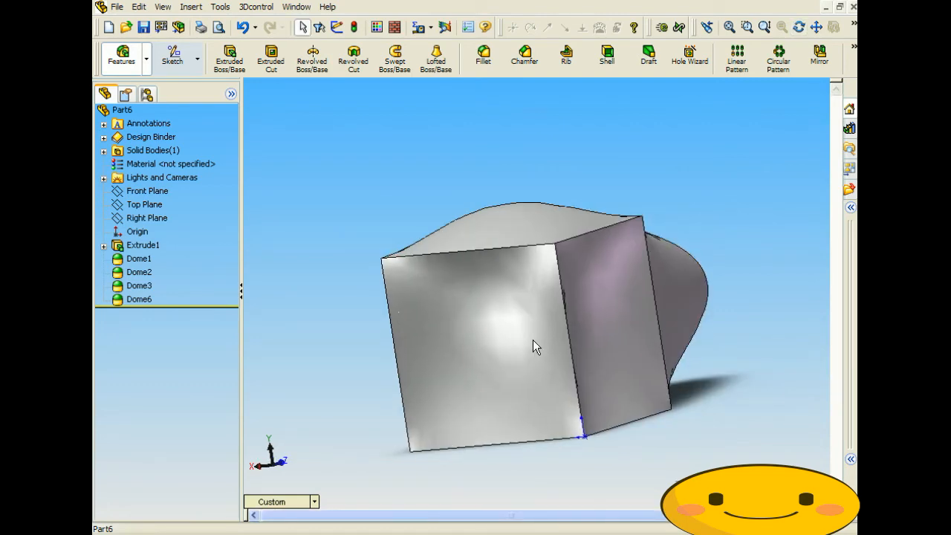
{"action": "middle_click_drag", "start_coordinate": [606, 309], "coordinate": [629, 262]}
{"action": "scroll", "coordinate": [444, 265], "scroll_direction": "down", "scroll_amount": 3}
{"action": "scroll", "coordinate": [444, 265], "scroll_direction": "up", "scroll_amount": 5}
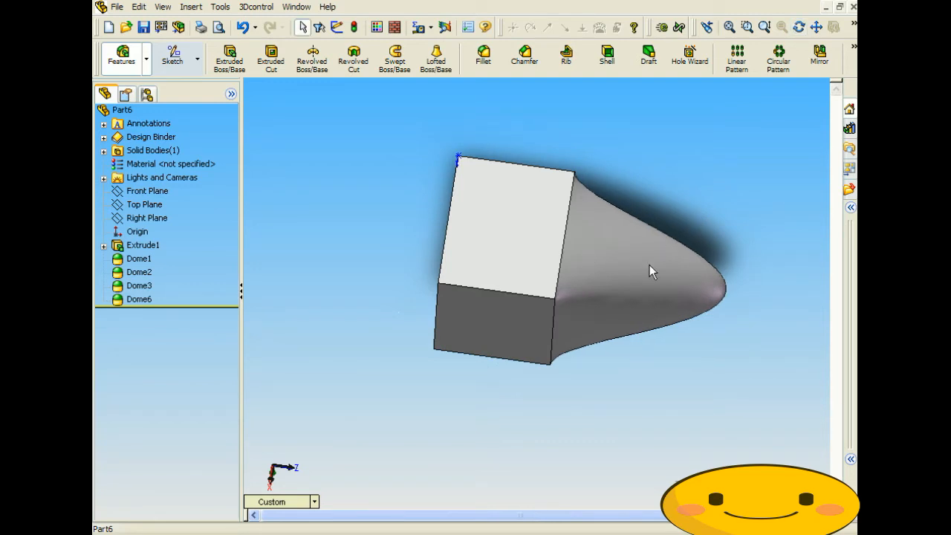
{"action": "middle_click_drag", "start_coordinate": [614, 266], "coordinate": [496, 229]}
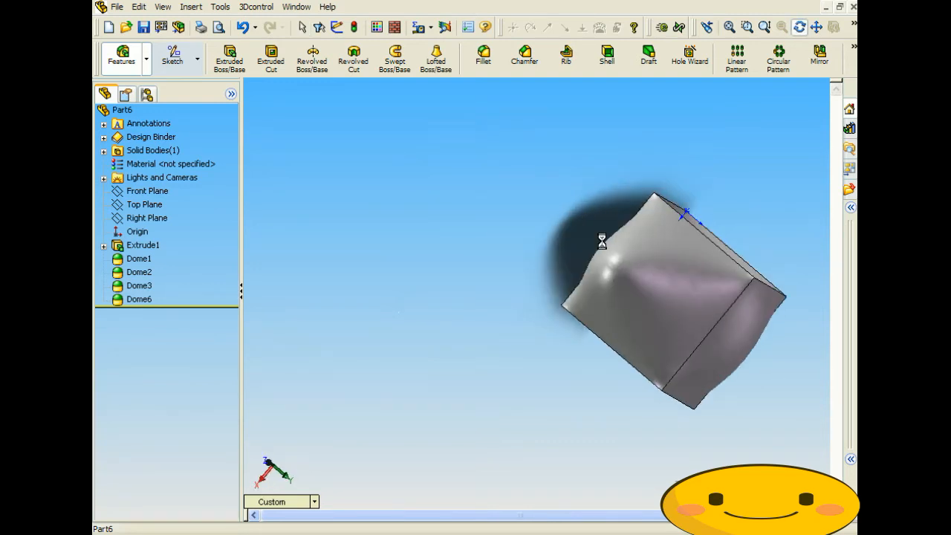
{"action": "middle_click_drag", "start_coordinate": [609, 272], "coordinate": [480, 233]}
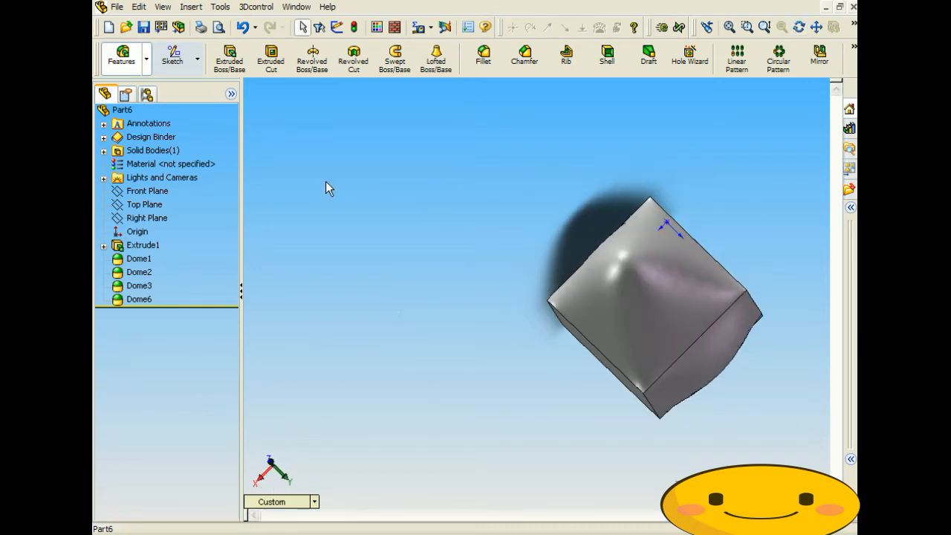
Step: Open the recently used part HINGE 3.SLDPRT in read-only mode
{"action": "left_click", "coordinate": [118, 7]}
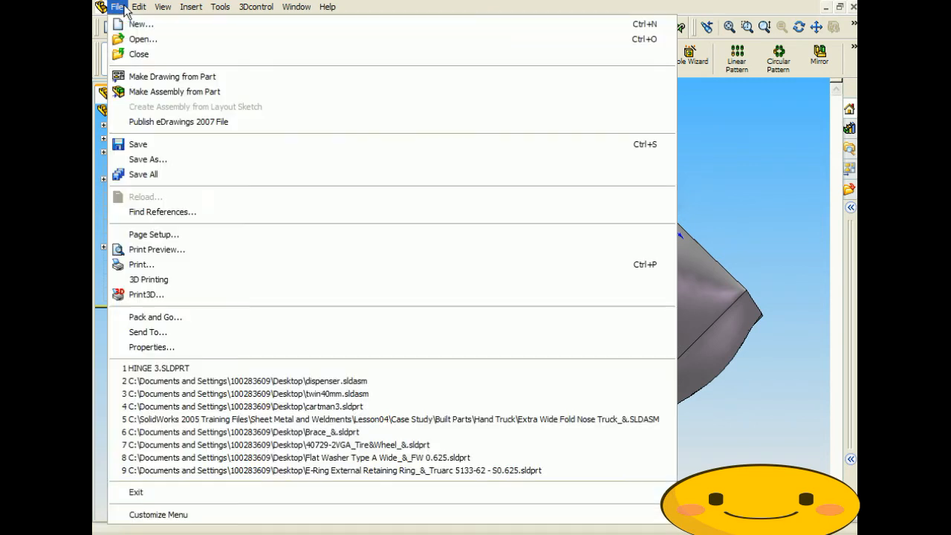
{"action": "left_click", "coordinate": [236, 369]}
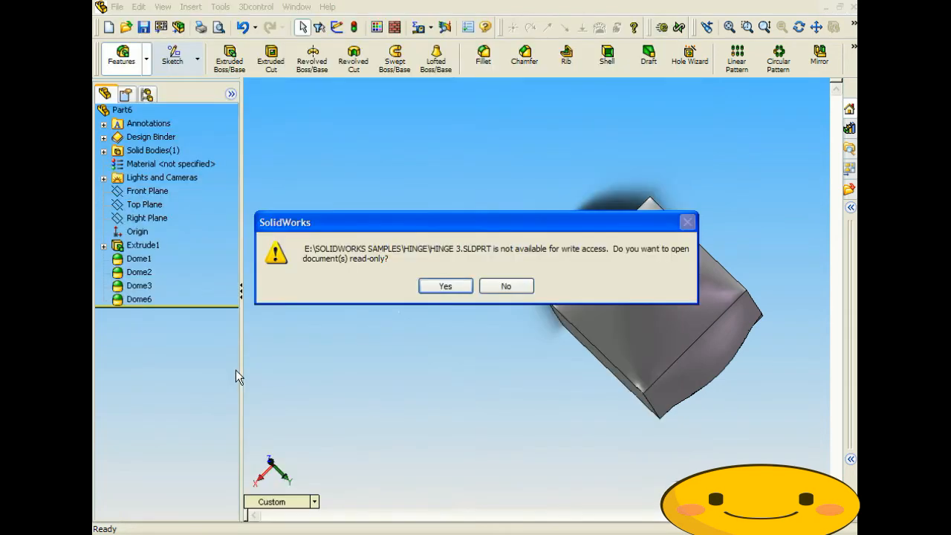
{"action": "left_click", "coordinate": [454, 286]}
{"action": "left_click", "coordinate": [477, 291]}
Step: Apply an outward Dome feature of 0.10 in to the top face of the hinge's upper arm
{"action": "middle_click_drag", "start_coordinate": [431, 351], "coordinate": [475, 239]}
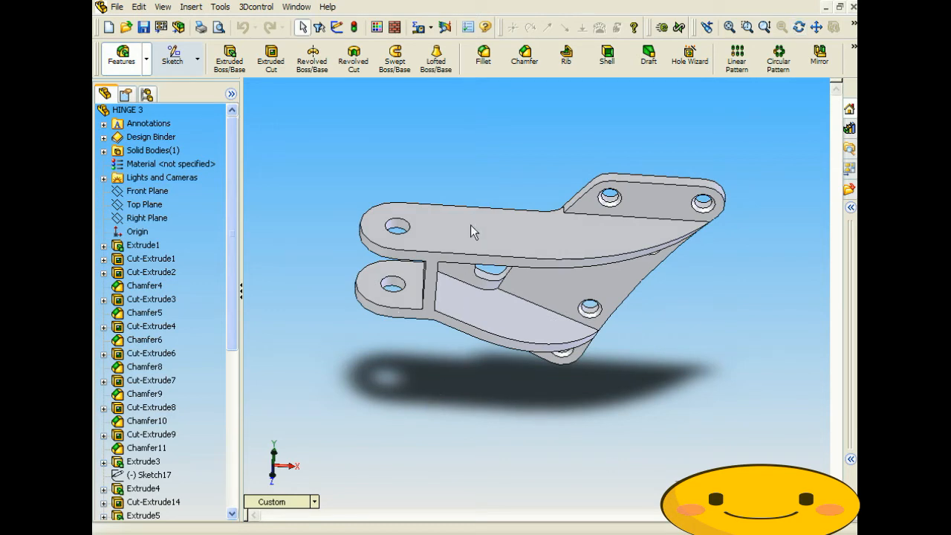
{"action": "left_click", "coordinate": [469, 223]}
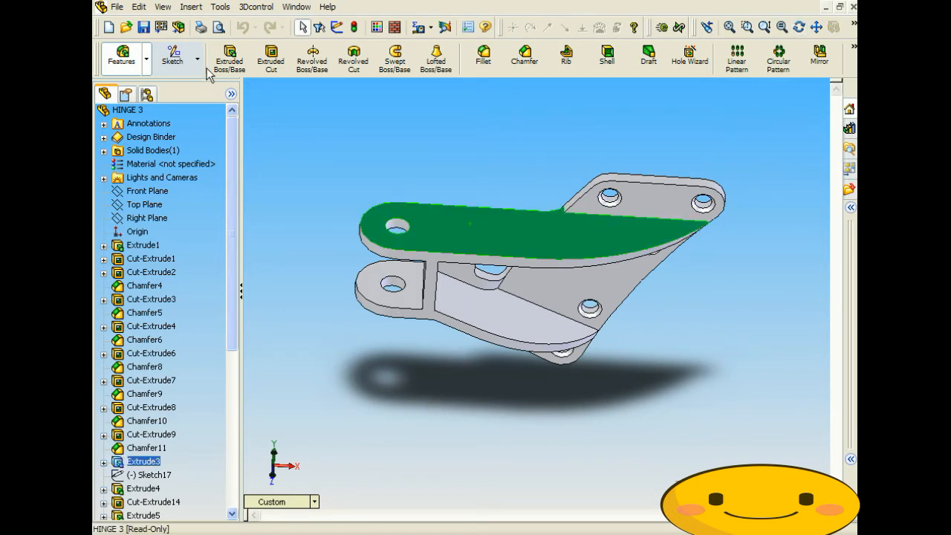
{"action": "left_click", "coordinate": [195, 9]}
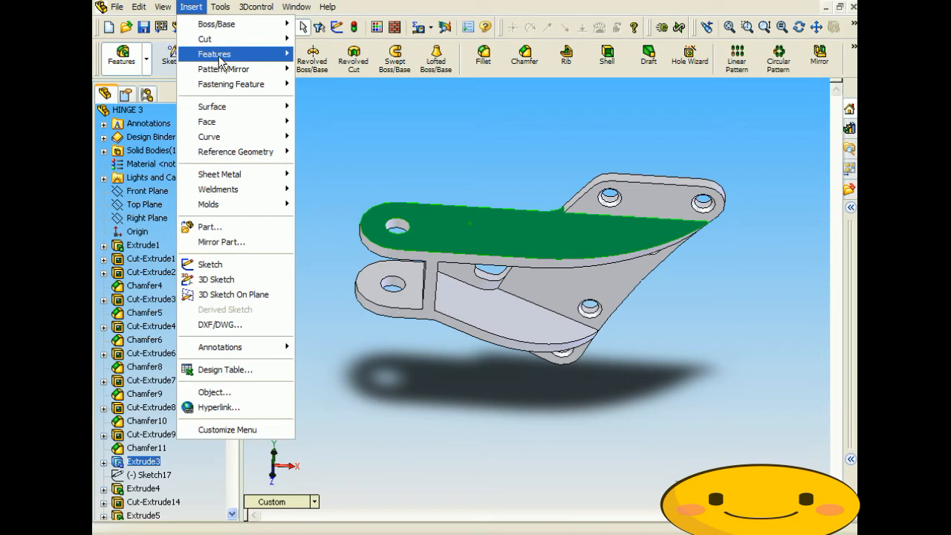
{"action": "mouse_move", "coordinate": [215, 53]}
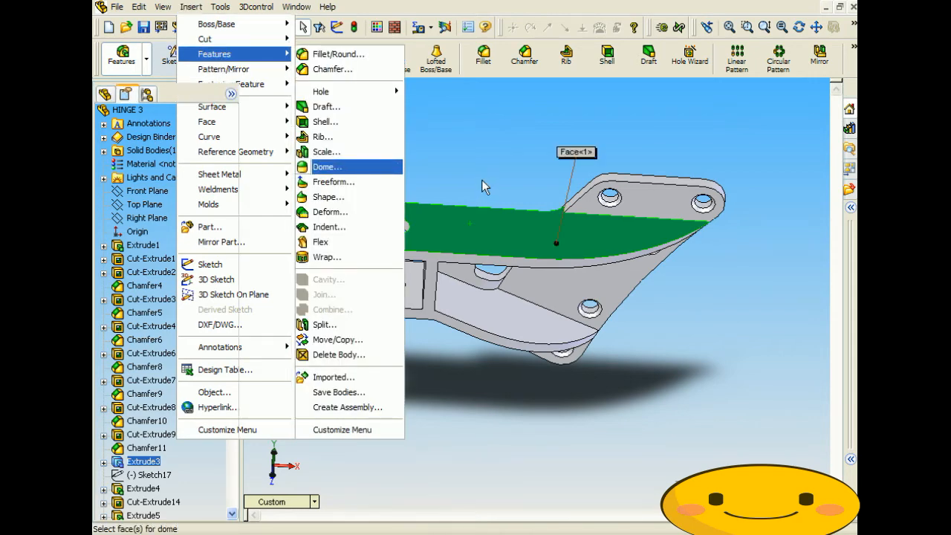
{"action": "left_click", "coordinate": [368, 170]}
{"action": "left_click_drag", "start_coordinate": [410, 164], "coordinate": [371, 159]}
{"action": "left_click", "coordinate": [148, 139]}
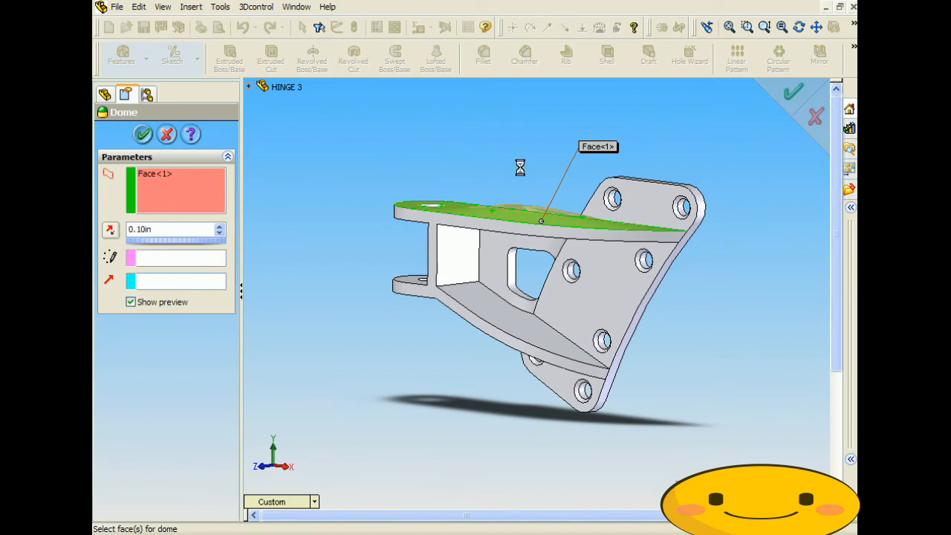
{"action": "middle_click_drag", "start_coordinate": [537, 181], "coordinate": [526, 256]}
{"action": "scroll", "coordinate": [513, 205], "scroll_direction": "down", "scroll_amount": 5}
{"action": "scroll", "coordinate": [526, 256], "scroll_direction": "up", "scroll_amount": 5}
{"action": "middle_click_drag", "start_coordinate": [492, 229], "coordinate": [470, 264]}
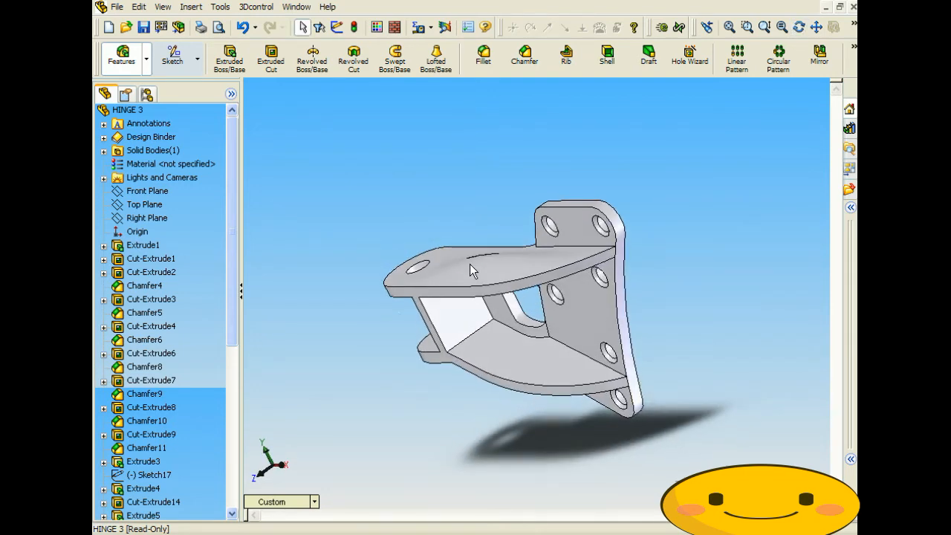
{"action": "left_click", "coordinate": [460, 260]}
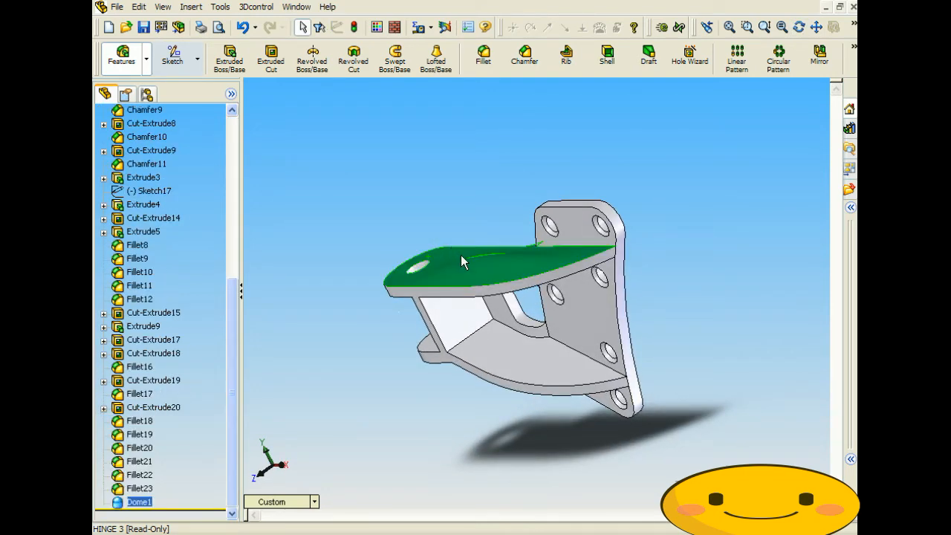
Step: Start a Dome feature on the outer flat face of the hinge's mounting plate
{"action": "middle_click_drag", "start_coordinate": [447, 215], "coordinate": [478, 290]}
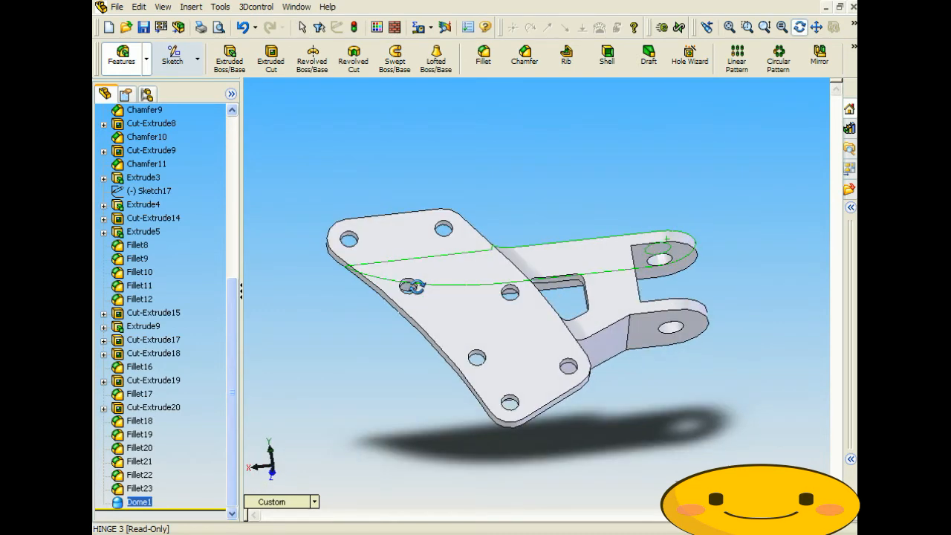
{"action": "left_click", "coordinate": [471, 269]}
{"action": "left_click", "coordinate": [191, 7]}
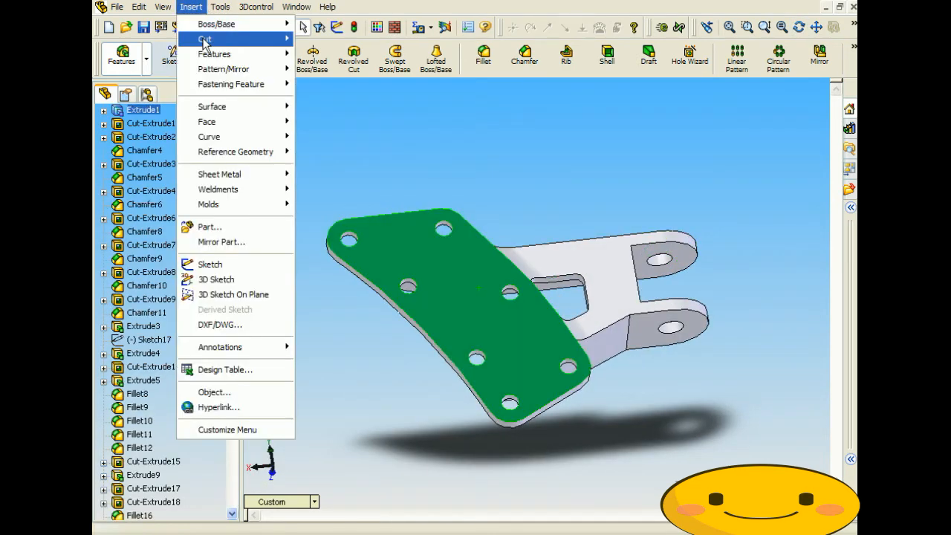
{"action": "mouse_move", "coordinate": [225, 57]}
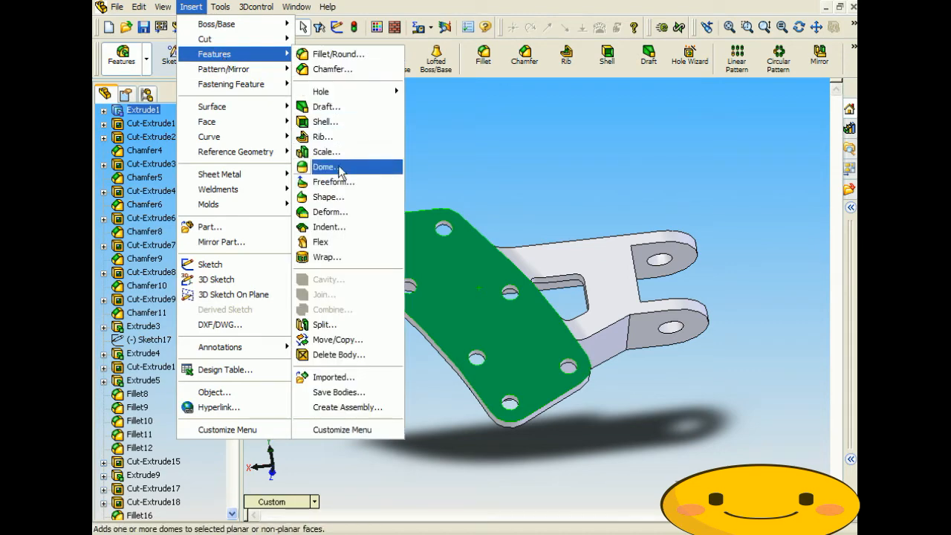
{"action": "left_click", "coordinate": [338, 170]}
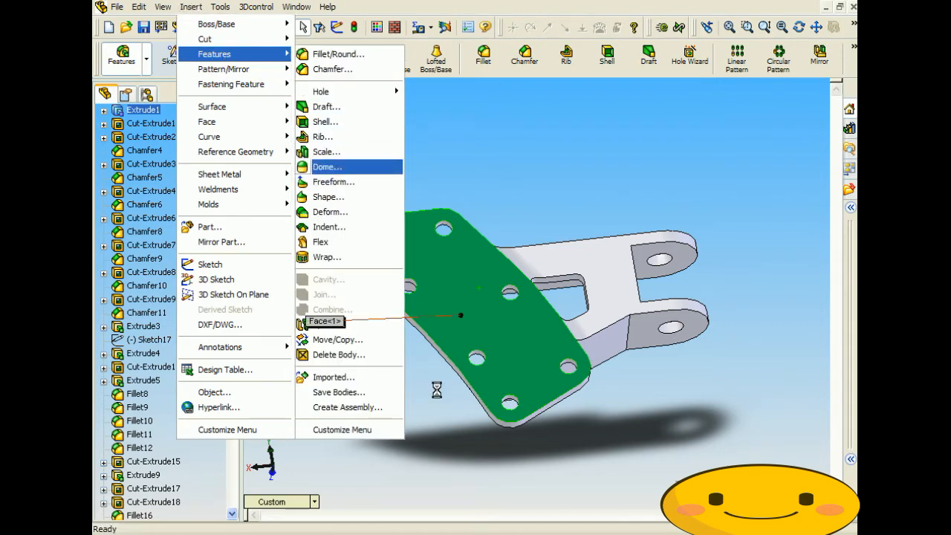
{"action": "middle_click_drag", "start_coordinate": [433, 388], "coordinate": [399, 290]}
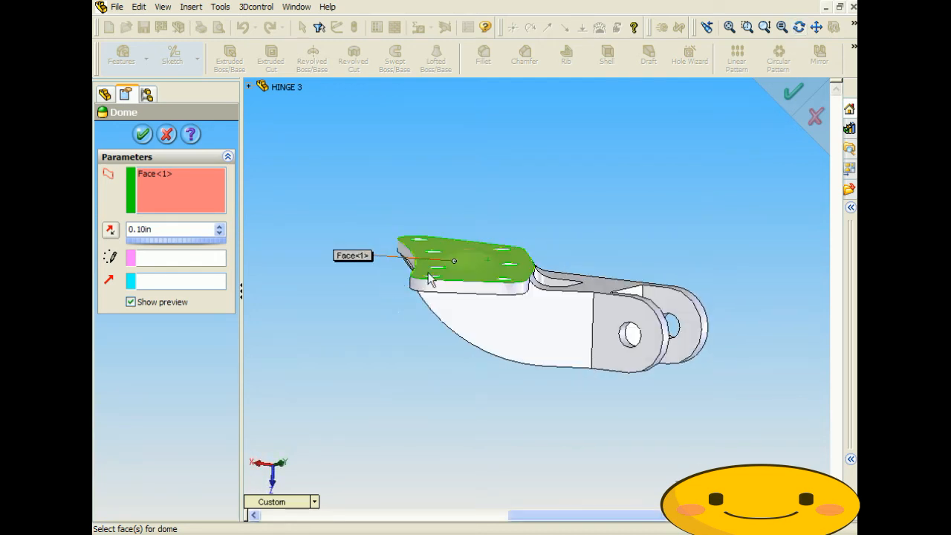
{"action": "middle_click_drag", "start_coordinate": [473, 255], "coordinate": [485, 254]}
Step: Set the mounting-plate dome's distance to 0.50 in and apply the feature
{"action": "left_click", "coordinate": [220, 227]}
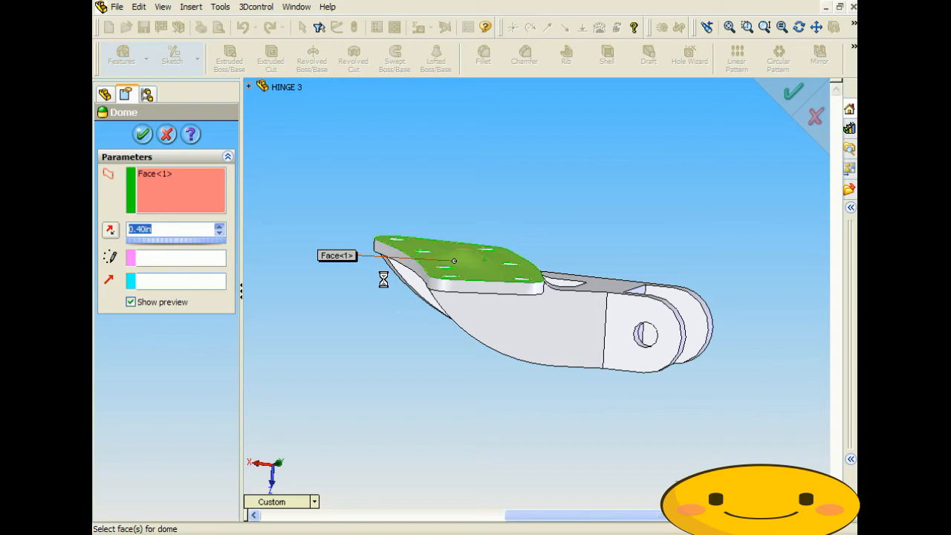
{"action": "key", "text": "Up"}
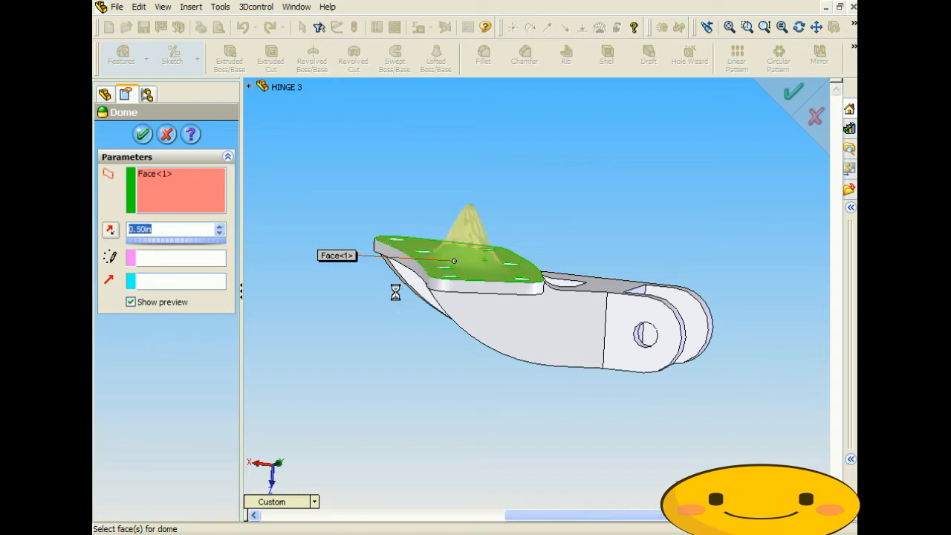
{"action": "middle_click_drag", "start_coordinate": [398, 303], "coordinate": [386, 332]}
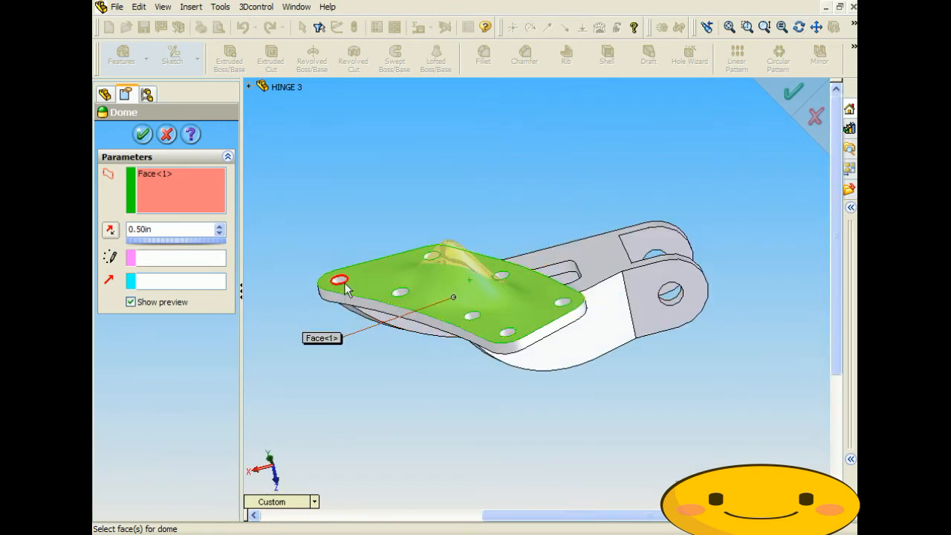
{"action": "middle_click_drag", "start_coordinate": [511, 288], "coordinate": [435, 284]}
{"action": "left_click", "coordinate": [143, 134]}
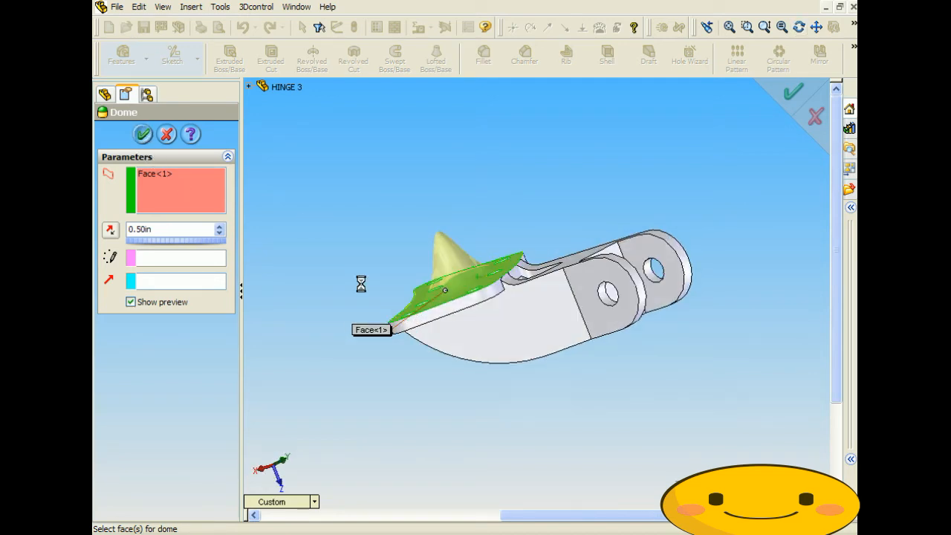
{"action": "mouse_move", "coordinate": [352, 289]}
{"action": "middle_mouse_down"}
{"action": "mouse_move", "coordinate": [441, 290]}
{"action": "mouse_move", "coordinate": [489, 257]}
{"action": "mouse_move", "coordinate": [423, 212]}
{"action": "mouse_move", "coordinate": [361, 255]}
{"action": "mouse_move", "coordinate": [451, 331]}
{"action": "mouse_move", "coordinate": [350, 277]}
{"action": "middle_mouse_up"}
{"action": "key", "text": "Escape"}
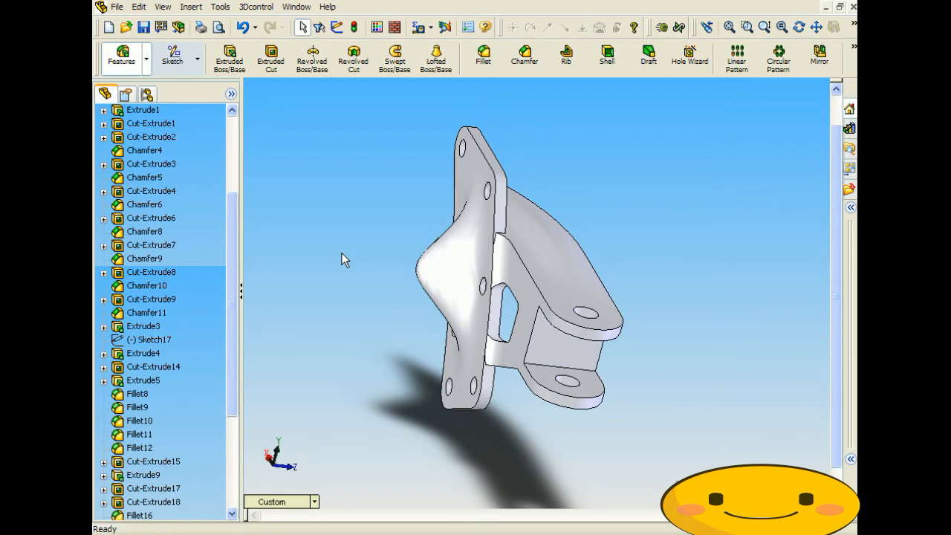
Step: Close the open documents and create a new Part document
{"action": "key", "text": "ctrl+w"}
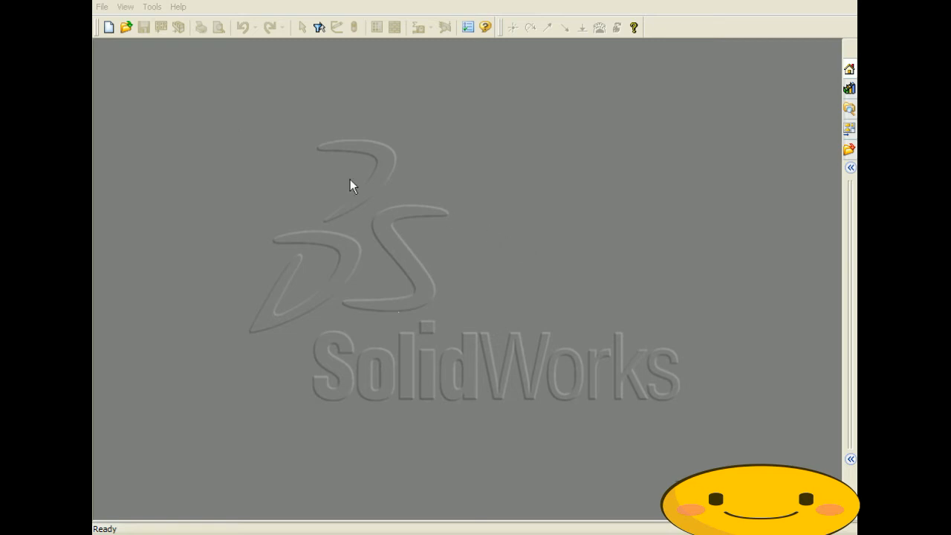
{"action": "left_click", "coordinate": [102, 7]}
{"action": "left_click", "coordinate": [117, 23]}
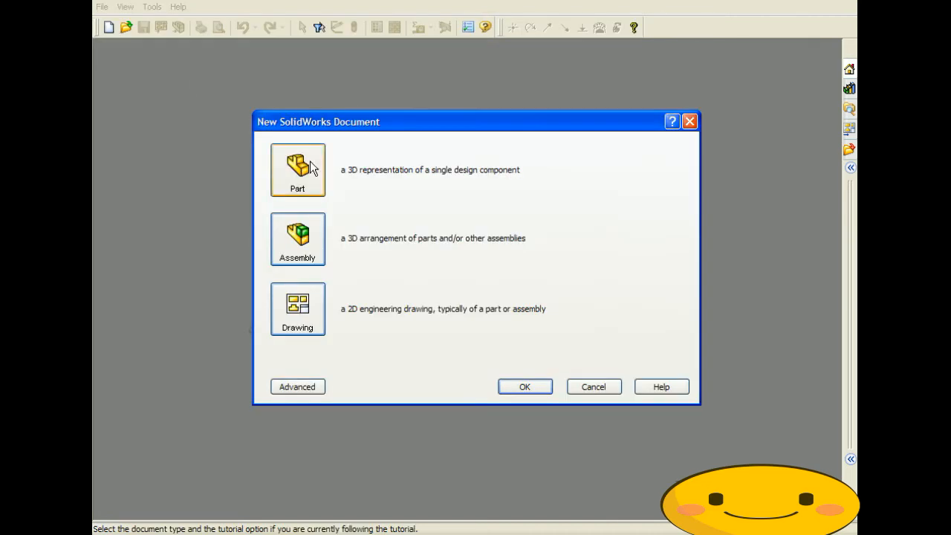
{"action": "left_click", "coordinate": [307, 186]}
{"action": "left_click", "coordinate": [538, 382]}
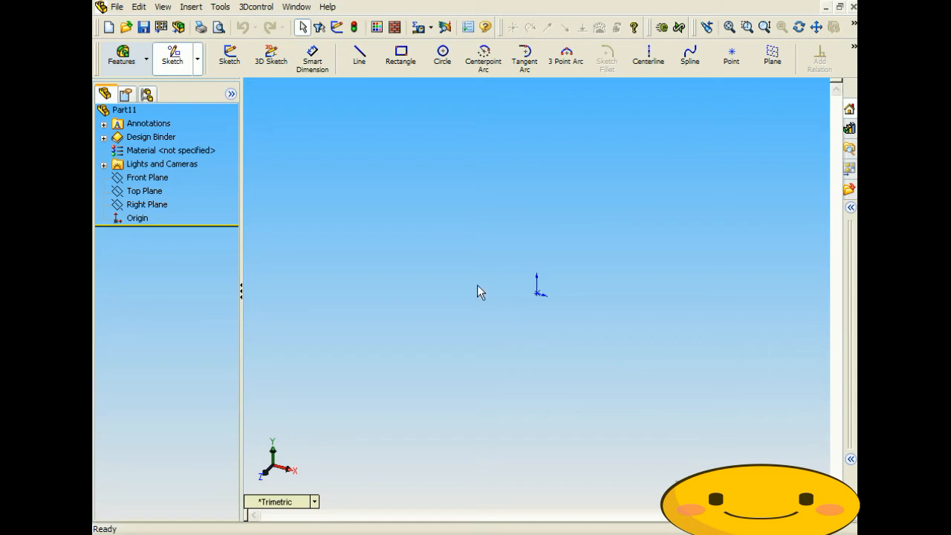
Step: Sketch a rectangle on the Front Plane from the origin and enlarge it to a nearly square shape
{"action": "left_click", "coordinate": [229, 55]}
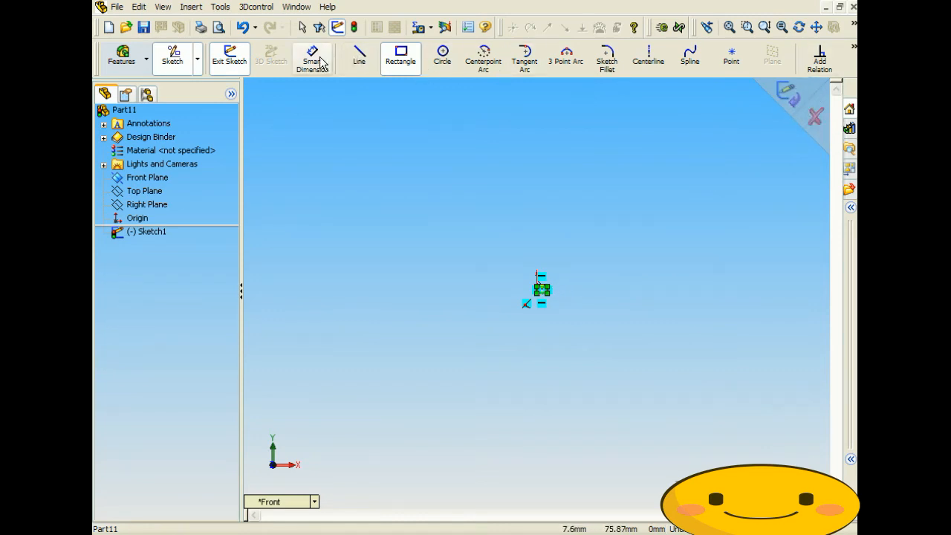
{"action": "key", "text": "Escape"}
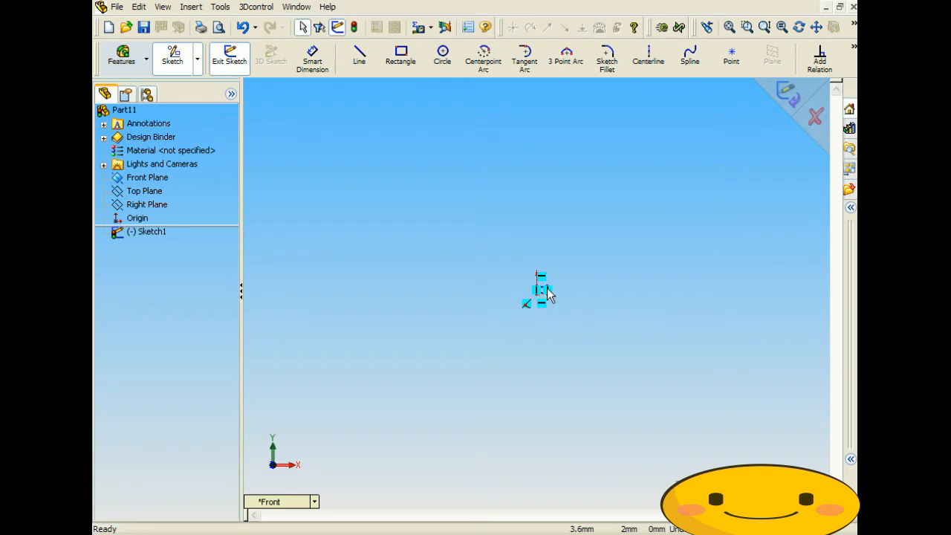
{"action": "scroll", "coordinate": [550, 294], "scroll_direction": "down", "scroll_amount": 5}
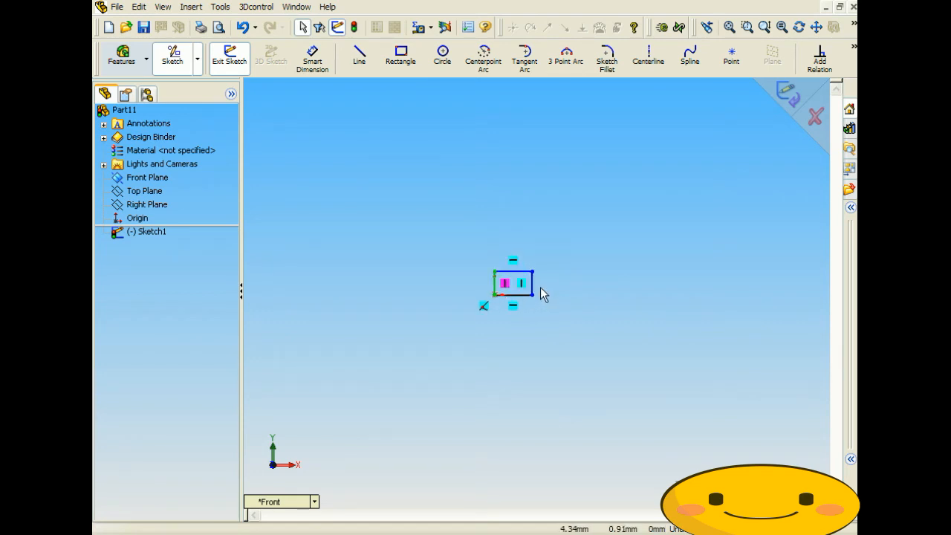
{"action": "left_click_drag", "start_coordinate": [533, 273], "coordinate": [725, 96]}
{"action": "key", "text": "z"}
{"action": "key", "text": "z"}
{"action": "left_click_drag", "start_coordinate": [573, 255], "coordinate": [736, 102]}
{"action": "left_click", "coordinate": [495, 84]}
Step: Extrude the rectangle 100 mm with a Blind end condition to form a block
{"action": "left_click", "coordinate": [123, 55]}
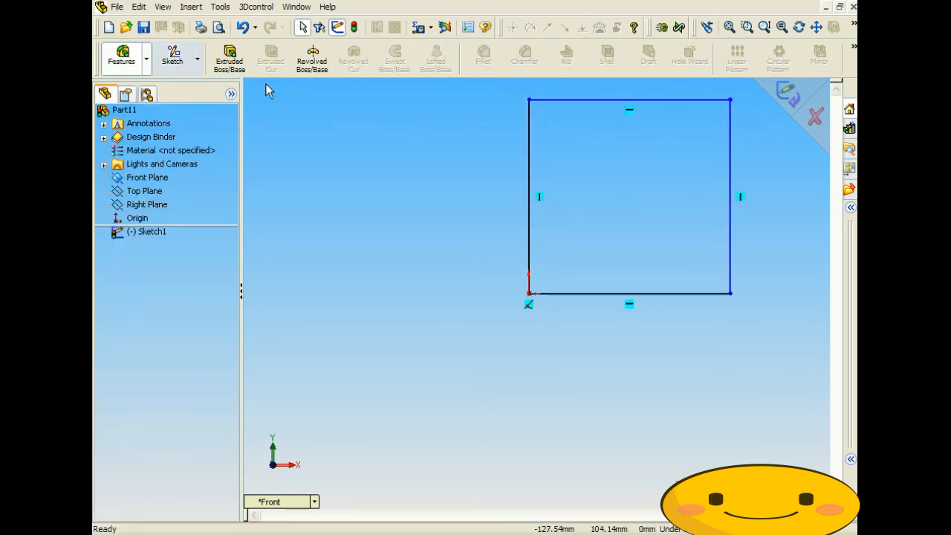
{"action": "left_click", "coordinate": [229, 59]}
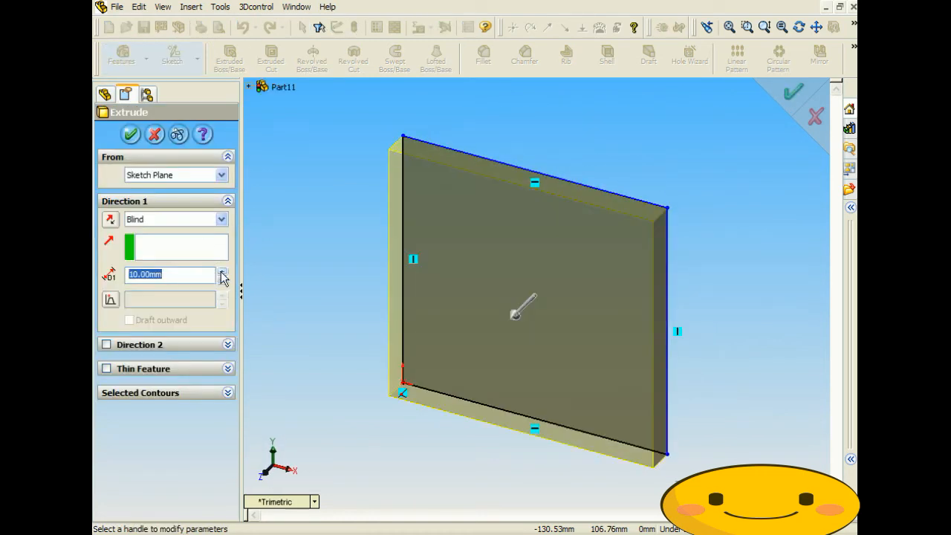
{"action": "left_click", "coordinate": [222, 272]}
{"action": "left_click", "coordinate": [222, 272]}
{"action": "left_click", "coordinate": [222, 272]}
{"action": "left_click", "coordinate": [222, 272]}
{"action": "left_click", "coordinate": [222, 272]}
{"action": "left_click", "coordinate": [222, 272]}
{"action": "left_click", "coordinate": [222, 272]}
{"action": "left_click", "coordinate": [222, 272]}
{"action": "left_click", "coordinate": [222, 271]}
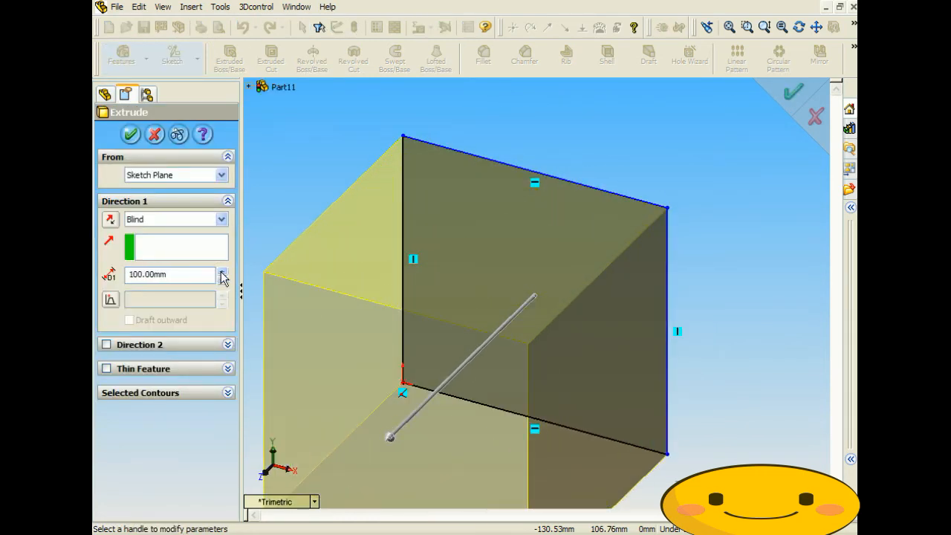
{"action": "left_click", "coordinate": [130, 134]}
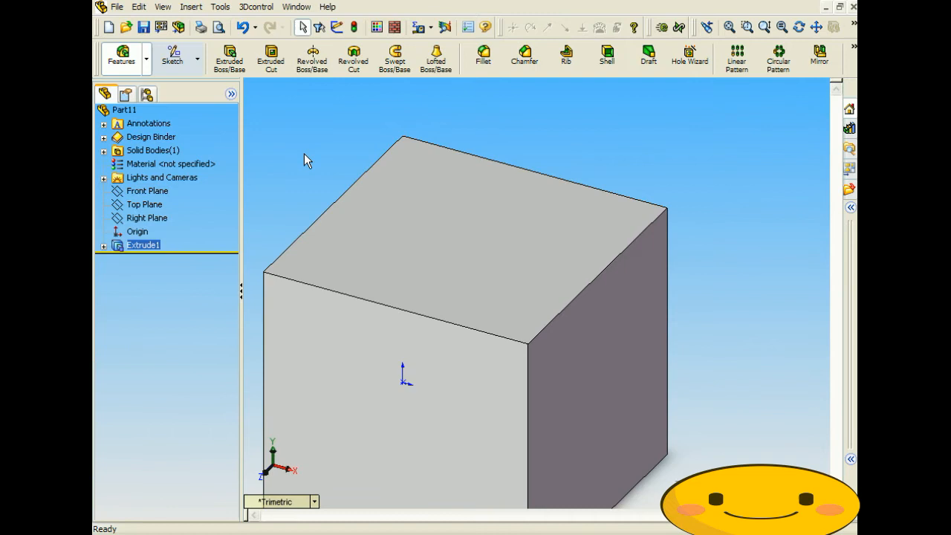
Step: Start a Freeform feature on the block's top face
{"action": "scroll", "coordinate": [306, 188], "scroll_direction": "down", "scroll_amount": 4}
{"action": "middle_click_drag", "start_coordinate": [354, 246], "coordinate": [312, 261]}
{"action": "middle_click_drag", "start_coordinate": [513, 227], "coordinate": [533, 276]}
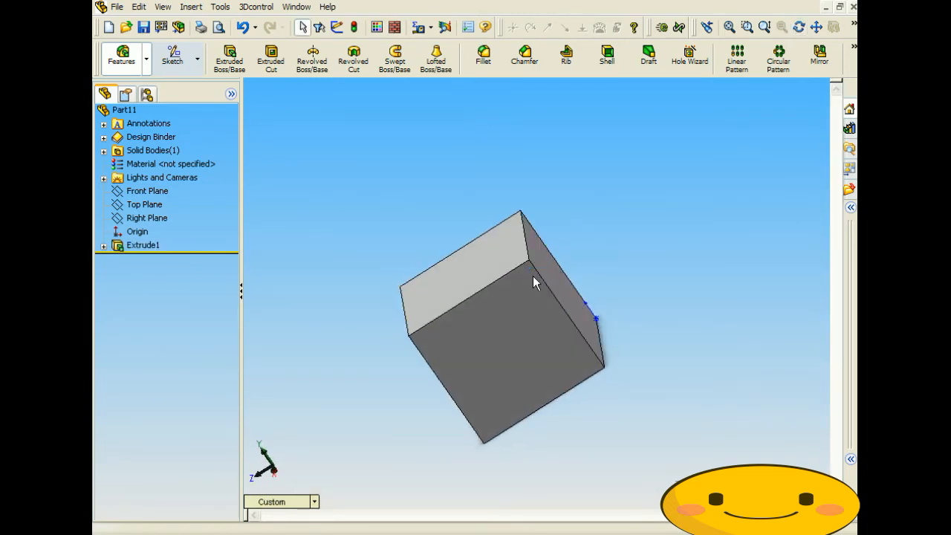
{"action": "left_click", "coordinate": [467, 286]}
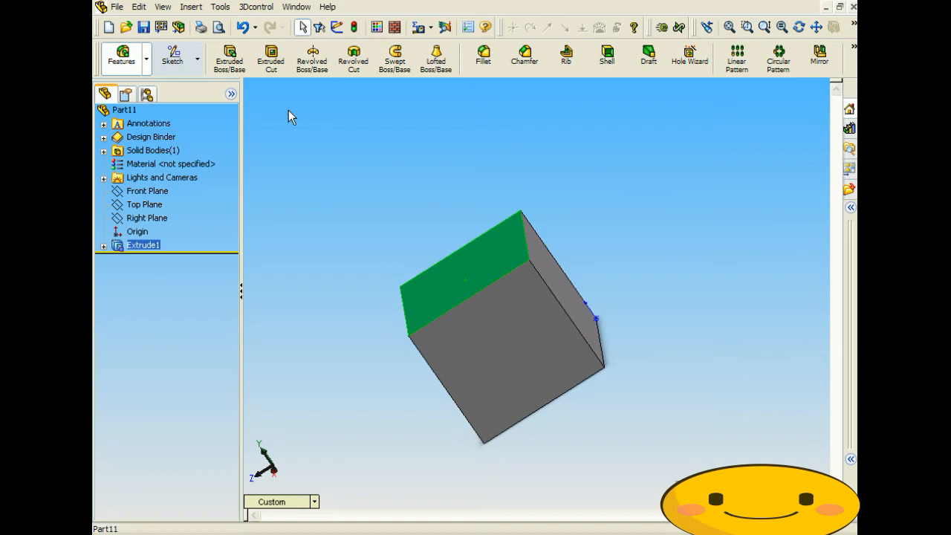
{"action": "left_click", "coordinate": [220, 6]}
{"action": "mouse_move", "coordinate": [196, 7]}
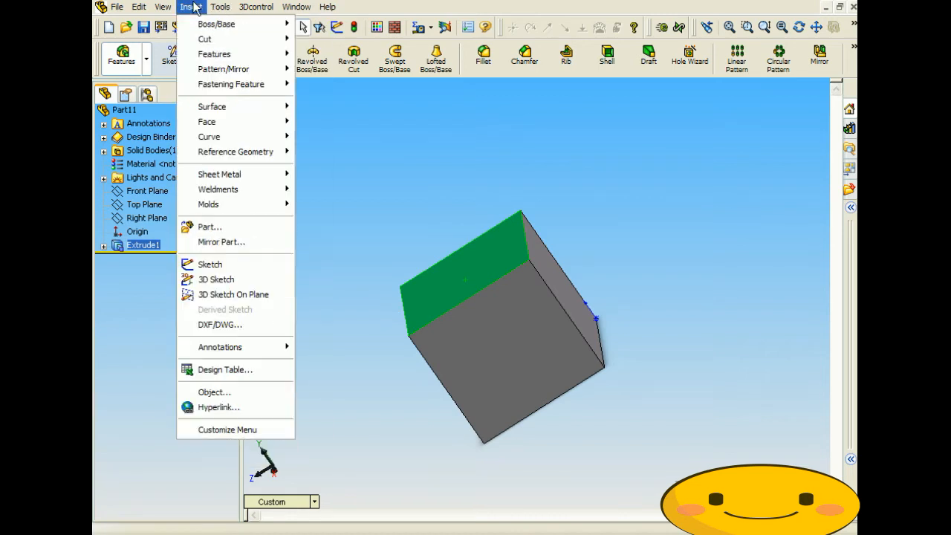
{"action": "mouse_move", "coordinate": [215, 55]}
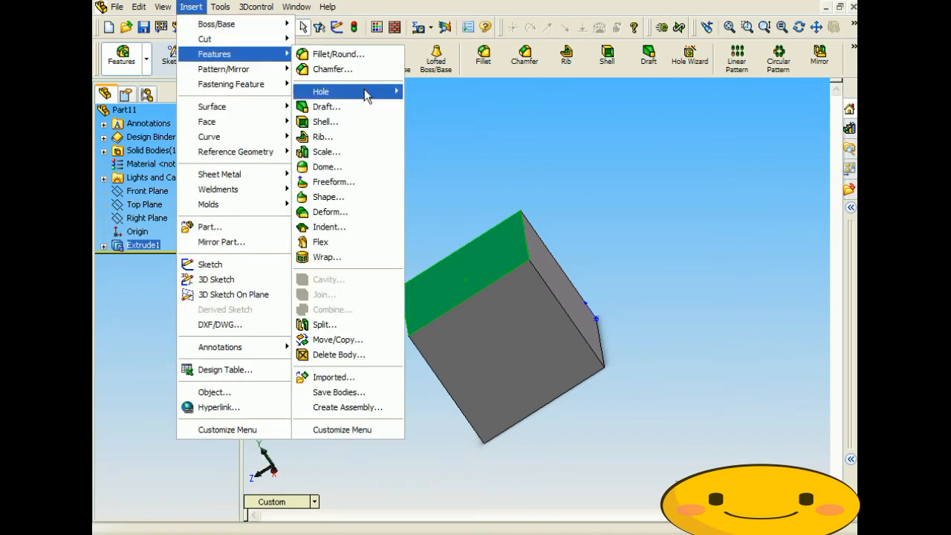
{"action": "left_click", "coordinate": [366, 182]}
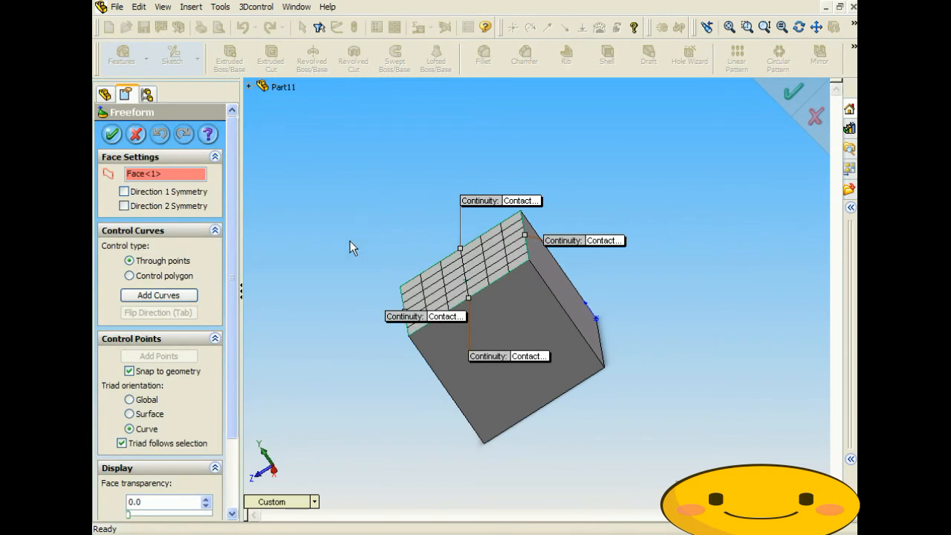
Step: Try mesh densities of 13 and 5 in the freeform preview and set the density back to 6
{"action": "middle_click_drag", "start_coordinate": [364, 311], "coordinate": [396, 259]}
{"action": "left_click_drag", "start_coordinate": [229, 241], "coordinate": [227, 315]}
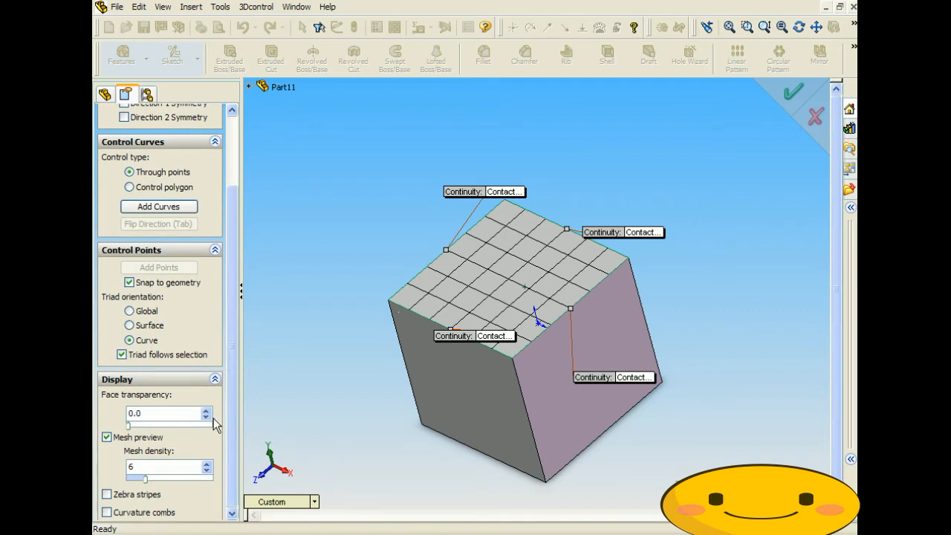
{"action": "left_click", "coordinate": [206, 465]}
{"action": "left_click", "coordinate": [206, 465]}
{"action": "left_click", "coordinate": [207, 465]}
{"action": "left_click", "coordinate": [207, 465]}
{"action": "left_click", "coordinate": [207, 465]}
{"action": "left_click", "coordinate": [207, 465]}
{"action": "left_click", "coordinate": [207, 465]}
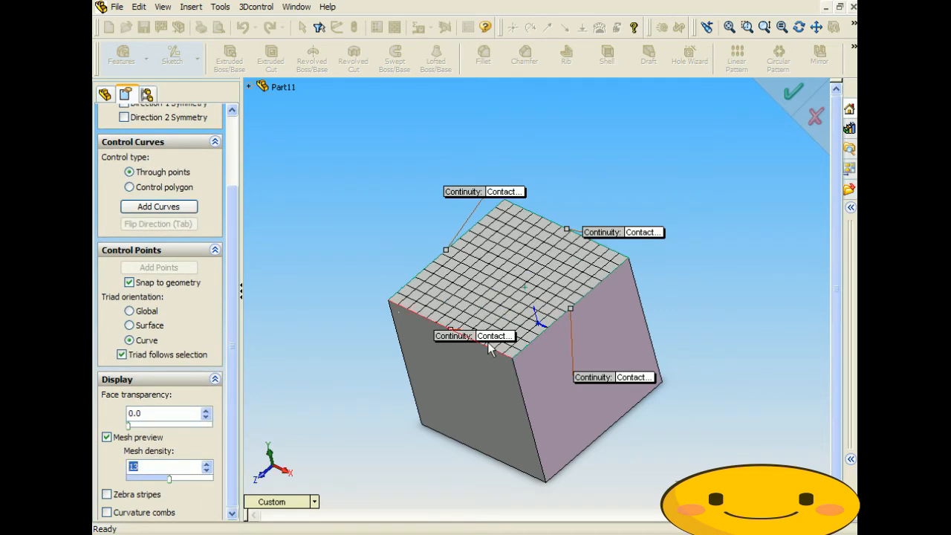
{"action": "left_click", "coordinate": [207, 471]}
{"action": "left_click", "coordinate": [207, 471]}
{"action": "left_click", "coordinate": [207, 471]}
{"action": "left_click", "coordinate": [208, 472]}
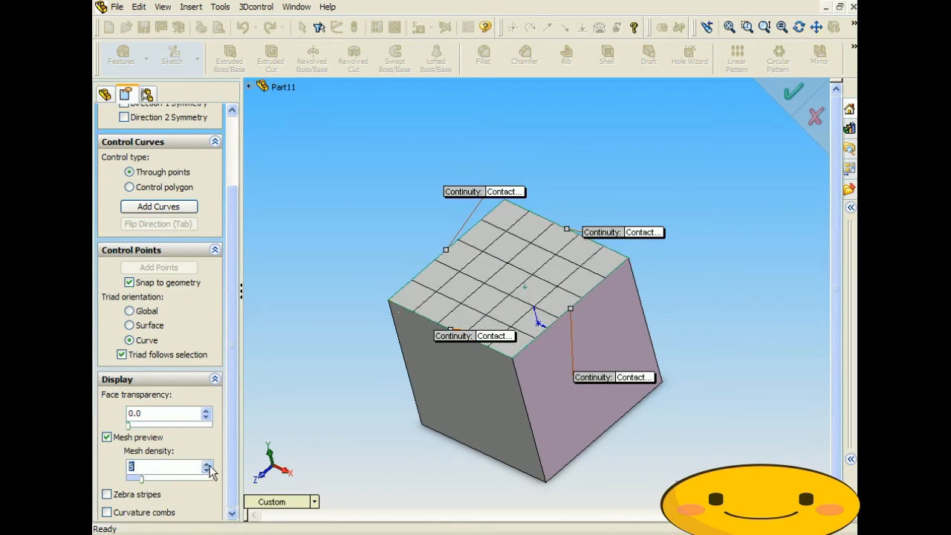
{"action": "left_click", "coordinate": [209, 466]}
Step: Turn on zebra stripes and add one through-points control curve across the top face, close to its front edge
{"action": "left_click", "coordinate": [107, 494]}
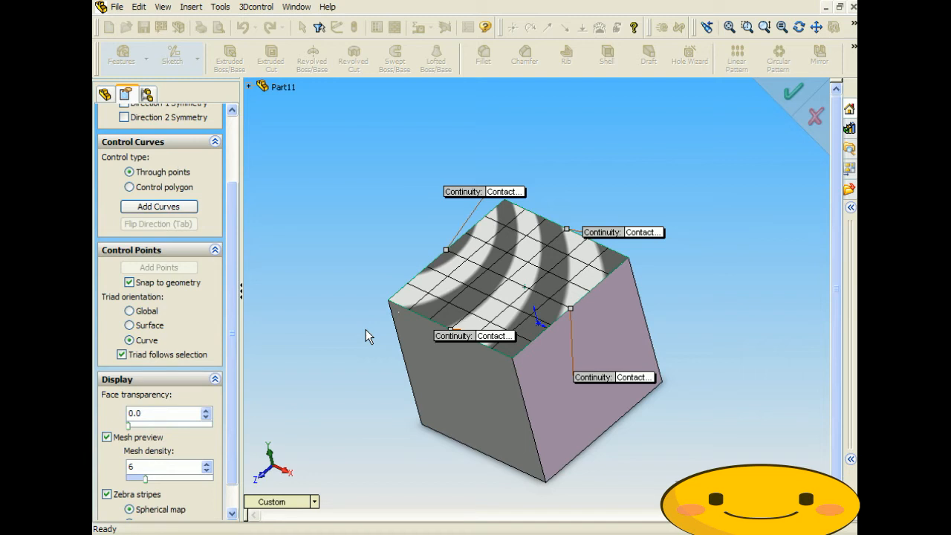
{"action": "mouse_move", "coordinate": [502, 292]}
{"action": "middle_mouse_down"}
{"action": "mouse_move", "coordinate": [506, 228]}
{"action": "mouse_move", "coordinate": [518, 266]}
{"action": "mouse_move", "coordinate": [504, 318]}
{"action": "mouse_move", "coordinate": [487, 295]}
{"action": "mouse_move", "coordinate": [494, 285]}
{"action": "middle_mouse_up"}
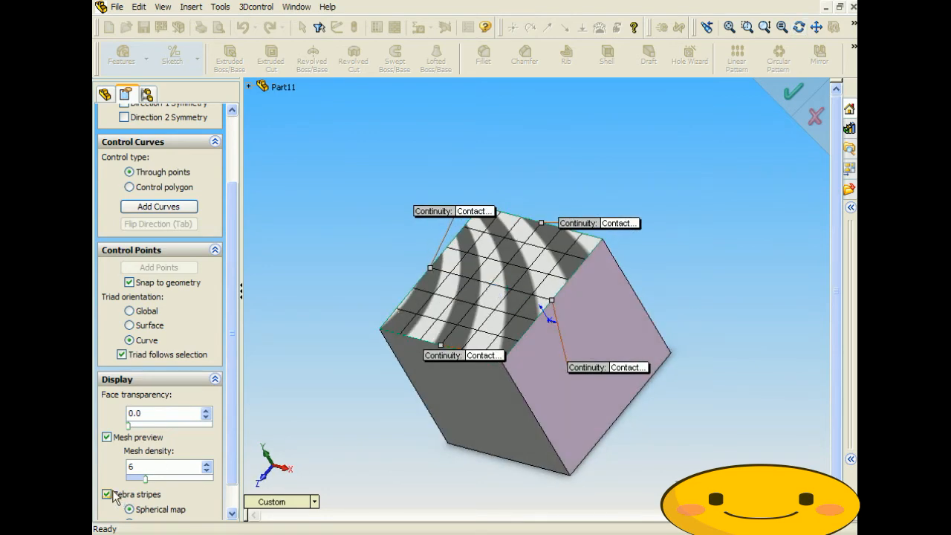
{"action": "left_click_drag", "start_coordinate": [231, 379], "coordinate": [236, 302]}
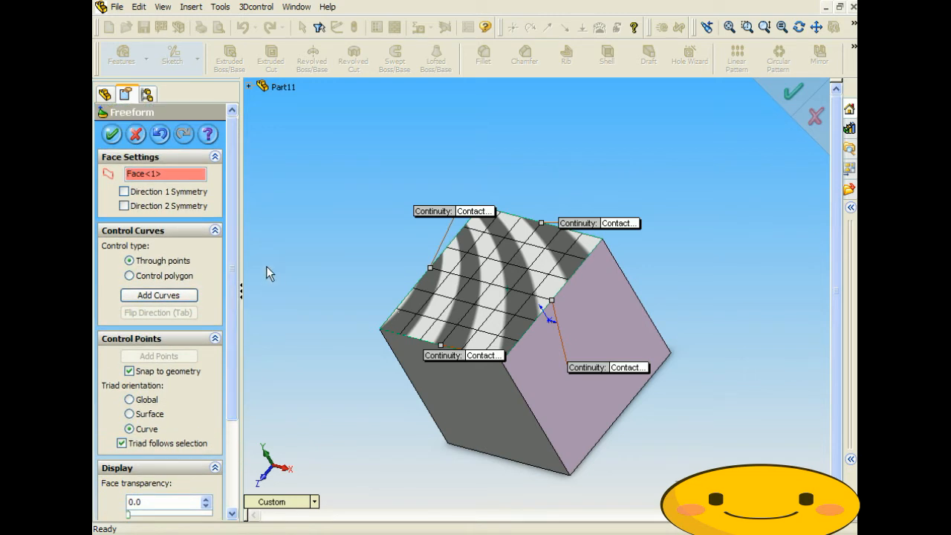
{"action": "left_click", "coordinate": [177, 295]}
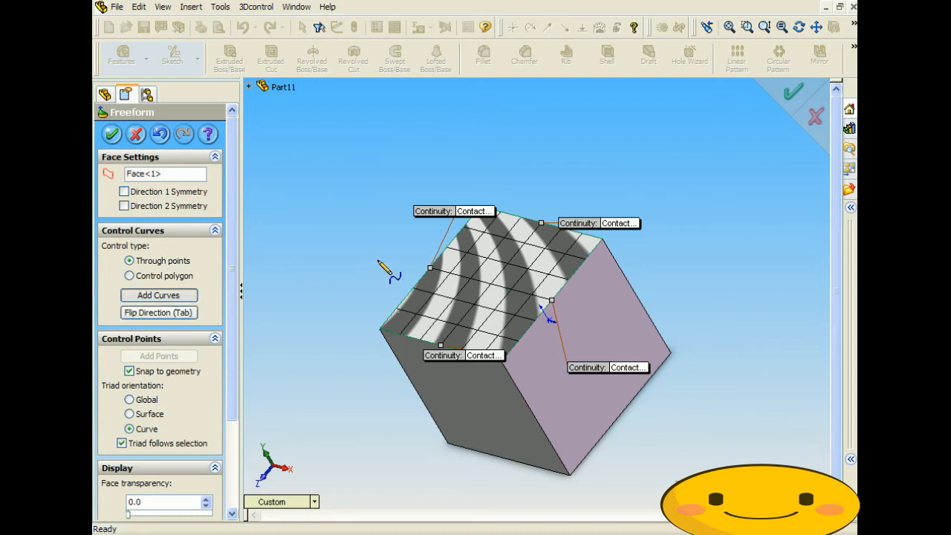
{"action": "left_click", "coordinate": [456, 317]}
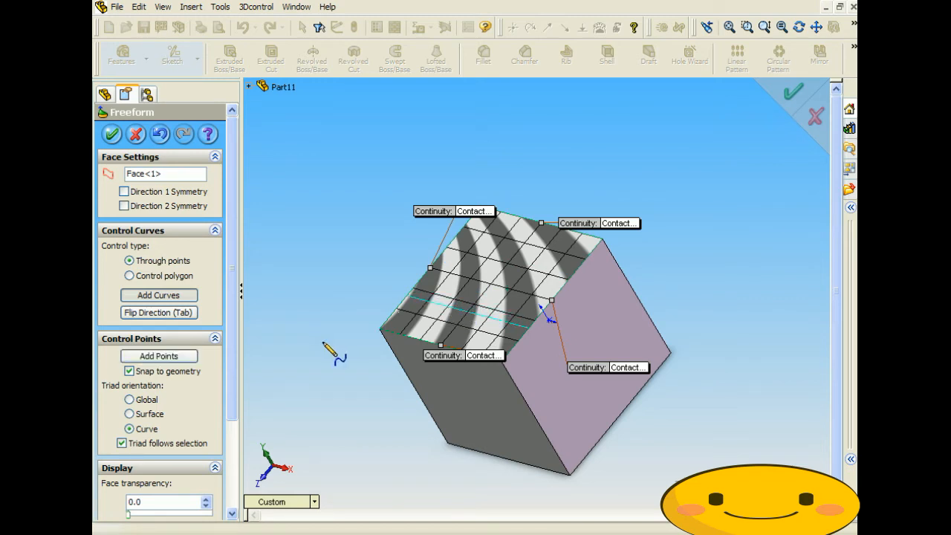
{"action": "left_click", "coordinate": [148, 298]}
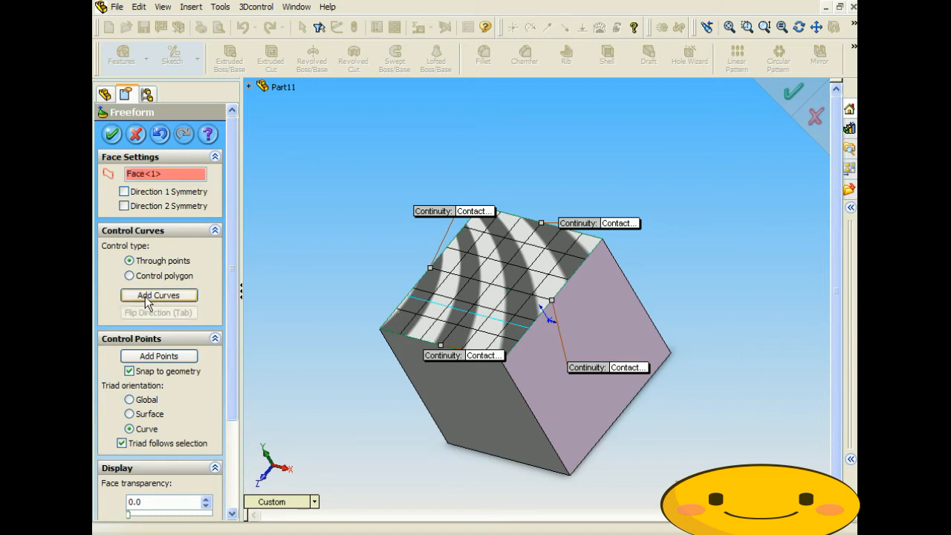
Step: Select the control curve and pull its left-end handle up to about X -3.66 mm, Y 18.69 mm to raise the face
{"action": "left_click", "coordinate": [452, 307]}
{"action": "middle_click_drag", "start_coordinate": [481, 375], "coordinate": [520, 358]}
{"action": "key", "text": "Escape"}
{"action": "scroll", "coordinate": [445, 280], "scroll_direction": "down", "scroll_amount": 5}
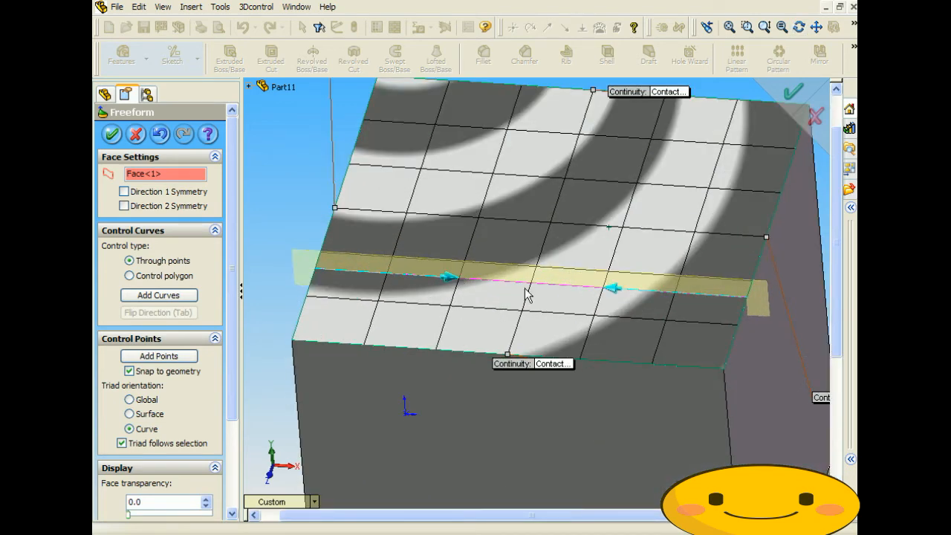
{"action": "left_click", "coordinate": [451, 280]}
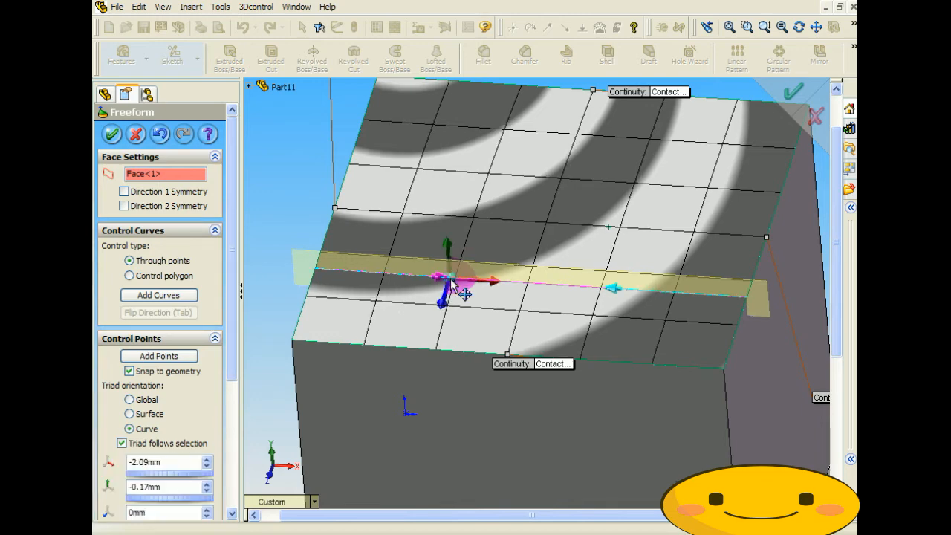
{"action": "left_click_drag", "start_coordinate": [451, 280], "coordinate": [414, 215]}
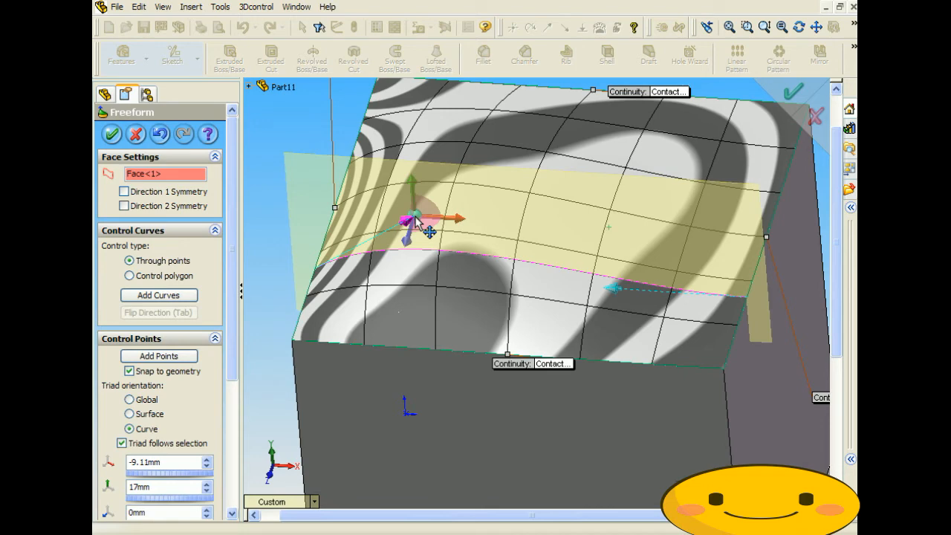
{"action": "mouse_move", "coordinate": [410, 180]}
{"action": "left_mouse_down"}
{"action": "mouse_move", "coordinate": [410, 145]}
{"action": "mouse_move", "coordinate": [409, 183]}
{"action": "left_mouse_up"}
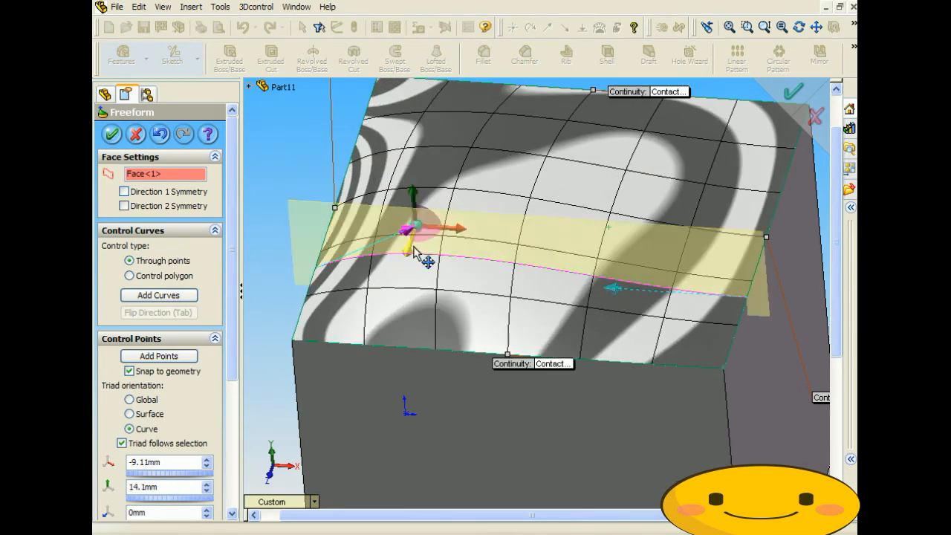
{"action": "left_click_drag", "start_coordinate": [414, 255], "coordinate": [439, 234]}
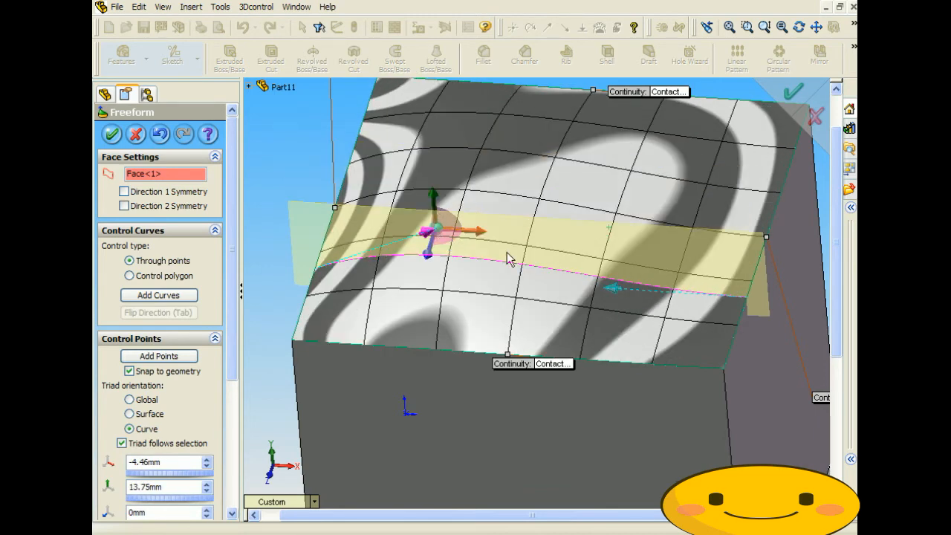
{"action": "middle_click_drag", "start_coordinate": [512, 257], "coordinate": [490, 233]}
{"action": "left_click_drag", "start_coordinate": [429, 227], "coordinate": [424, 214]}
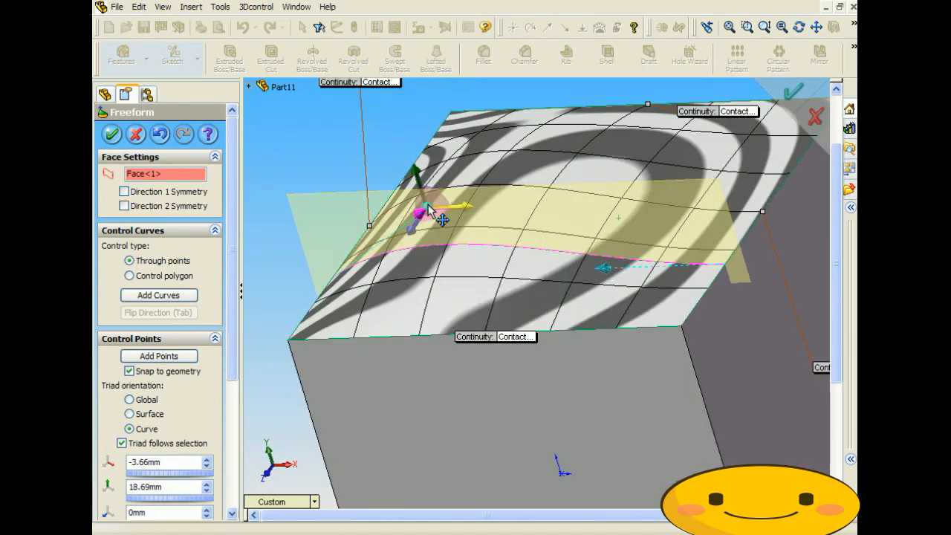
{"action": "left_click", "coordinate": [341, 155]}
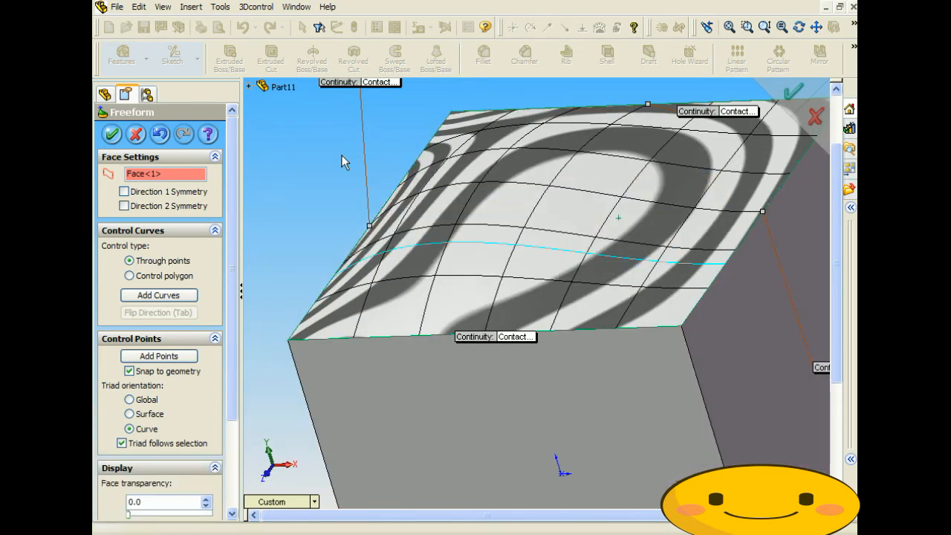
Step: Pull the control curve's right-end handle down to about X -3.62 mm, Y -9.26 mm and accept the Freeform feature
{"action": "left_click", "coordinate": [602, 263]}
{"action": "left_click_drag", "start_coordinate": [613, 272], "coordinate": [583, 301]}
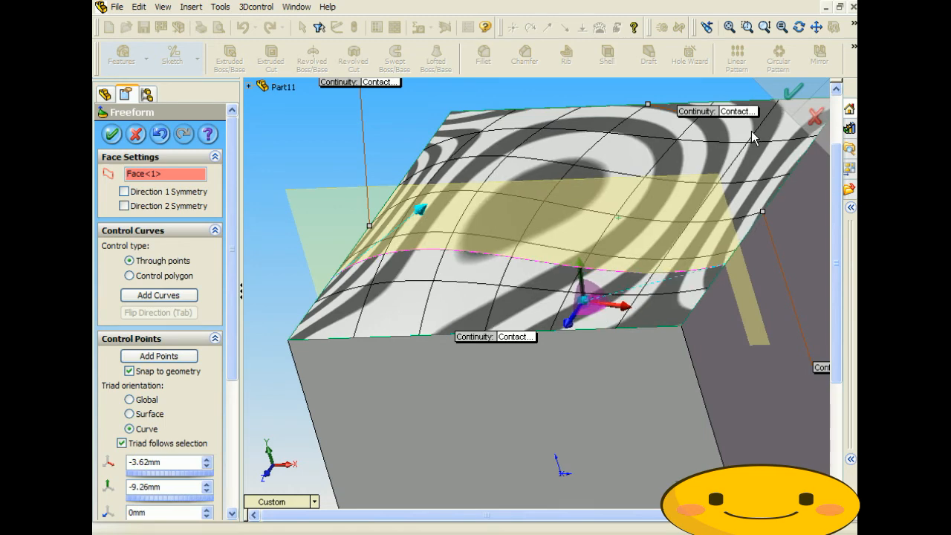
{"action": "left_click", "coordinate": [793, 93]}
Step: Inspect the deformed top face, reopen the Freeform feature for editing and turn on zebra stripes
{"action": "mouse_move", "coordinate": [580, 231]}
{"action": "middle_mouse_down"}
{"action": "mouse_move", "coordinate": [611, 190]}
{"action": "mouse_move", "coordinate": [621, 196]}
{"action": "mouse_move", "coordinate": [596, 206]}
{"action": "mouse_move", "coordinate": [573, 243]}
{"action": "middle_mouse_up"}
{"action": "scroll", "coordinate": [719, 257], "scroll_direction": "up", "scroll_amount": 5}
{"action": "scroll", "coordinate": [451, 233], "scroll_direction": "down", "scroll_amount": 5}
{"action": "mouse_move", "coordinate": [452, 233]}
{"action": "middle_mouse_down"}
{"action": "mouse_move", "coordinate": [490, 195]}
{"action": "mouse_move", "coordinate": [464, 228]}
{"action": "middle_mouse_up"}
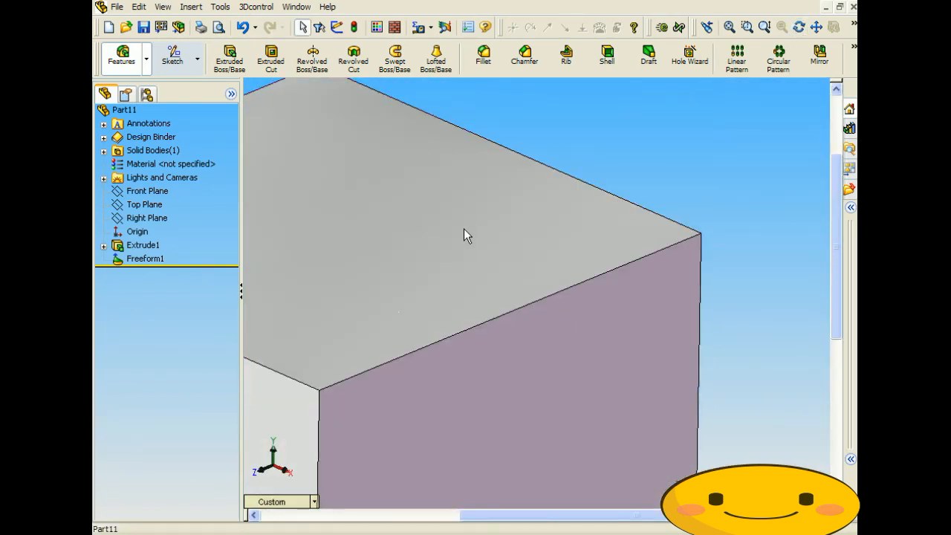
{"action": "scroll", "coordinate": [467, 221], "scroll_direction": "up", "scroll_amount": 5}
{"action": "scroll", "coordinate": [420, 224], "scroll_direction": "down", "scroll_amount": 6}
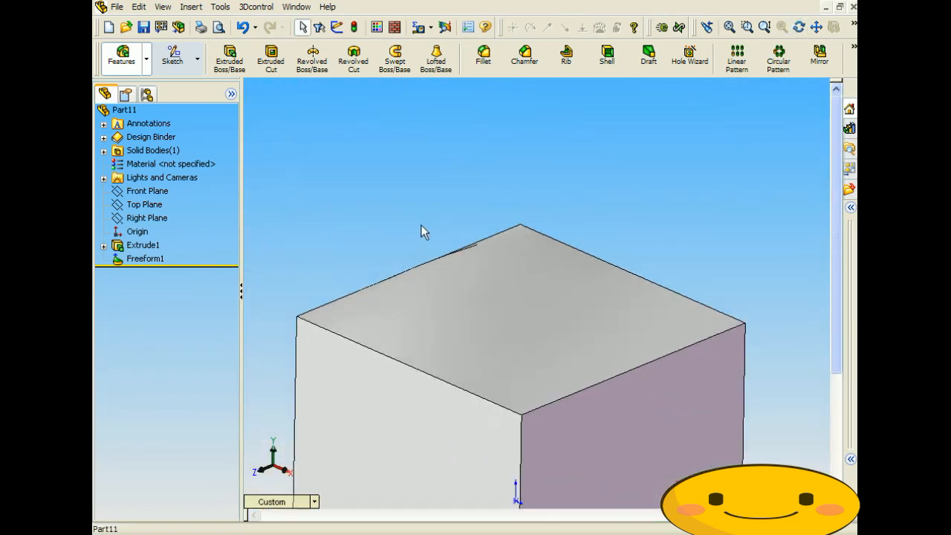
{"action": "right_click", "coordinate": [164, 257]}
{"action": "left_click", "coordinate": [178, 278]}
{"action": "middle_click_drag", "start_coordinate": [413, 229], "coordinate": [372, 221]}
{"action": "left_click_drag", "start_coordinate": [228, 244], "coordinate": [219, 342]}
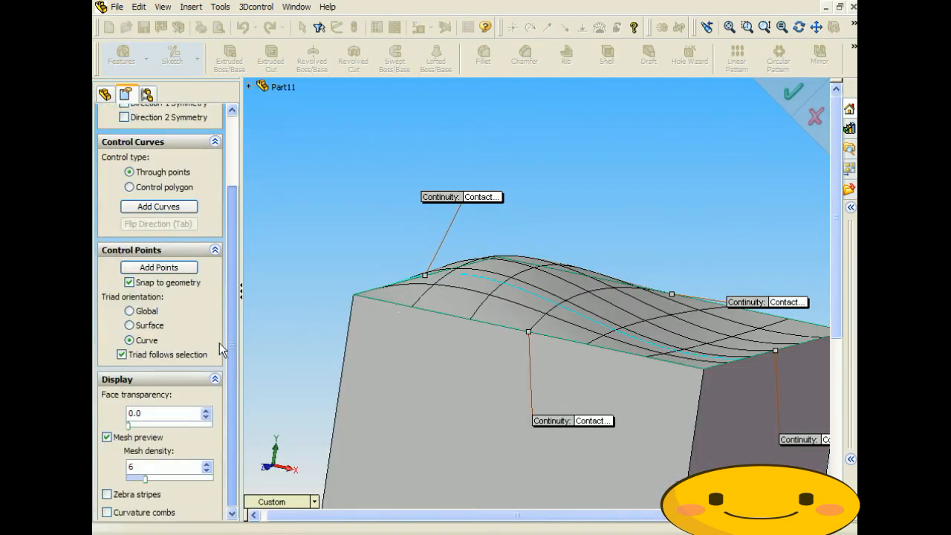
{"action": "left_click", "coordinate": [106, 494]}
{"action": "middle_click_drag", "start_coordinate": [393, 207], "coordinate": [486, 275]}
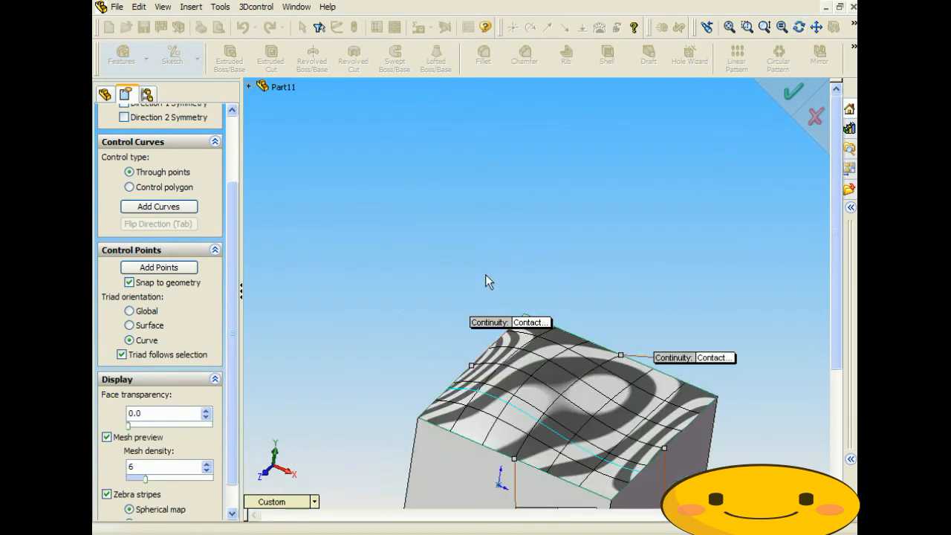
Step: Add a second control curve on the freeform face, parallel to and behind the first one
{"action": "left_click", "coordinate": [158, 207]}
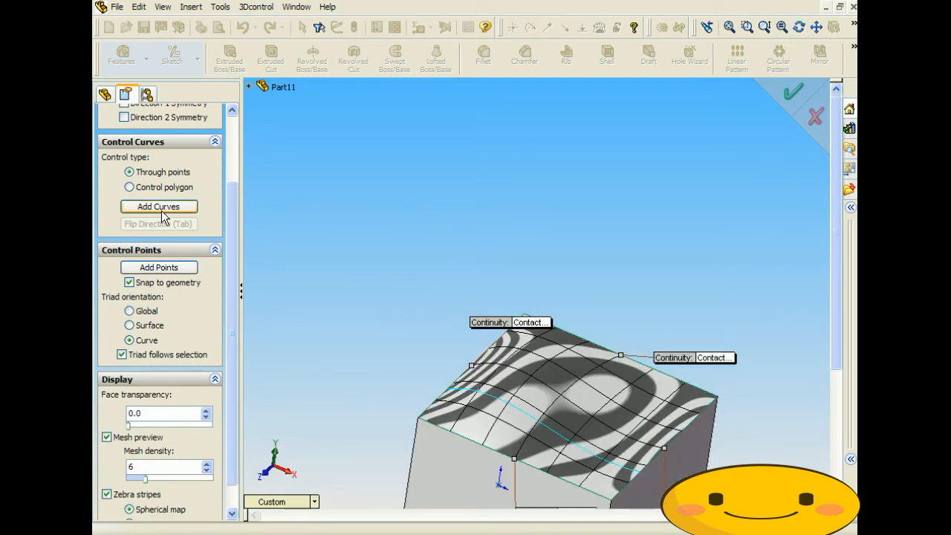
{"action": "left_click", "coordinate": [593, 385]}
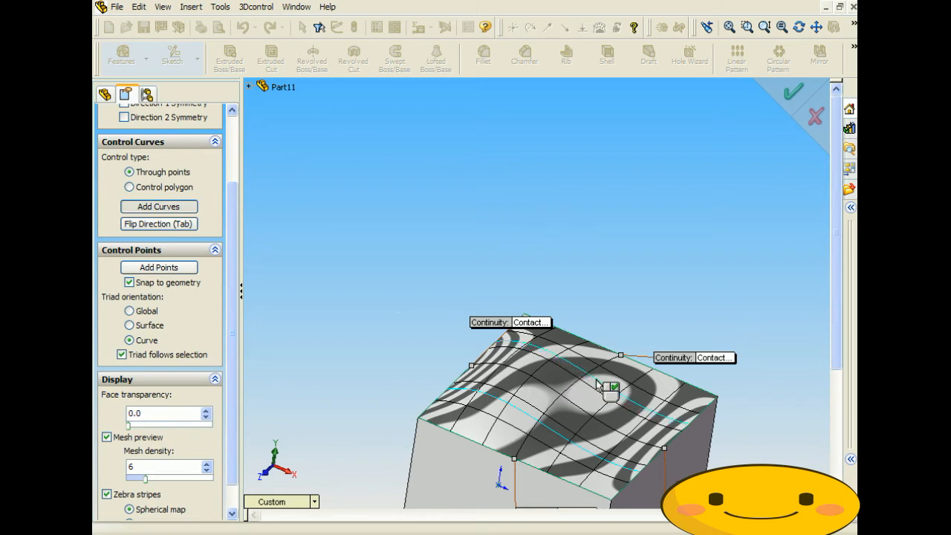
{"action": "left_click", "coordinate": [146, 210]}
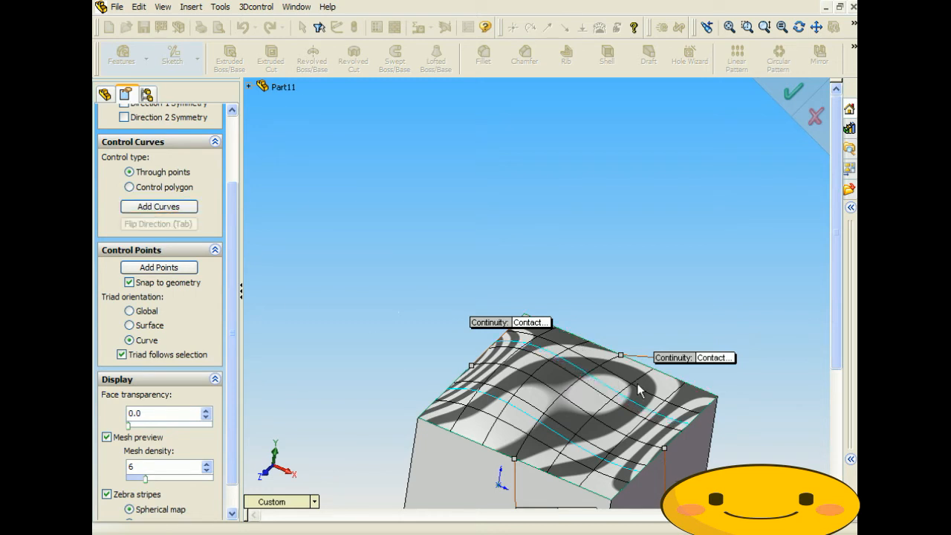
Step: Pull the second curve's handles to about X 8.33 mm, Y 95.27 mm and X -19.62 mm, Y 57.6 mm, and accept the feature
{"action": "left_click", "coordinate": [626, 403]}
{"action": "left_click_drag", "start_coordinate": [624, 409], "coordinate": [692, 258]}
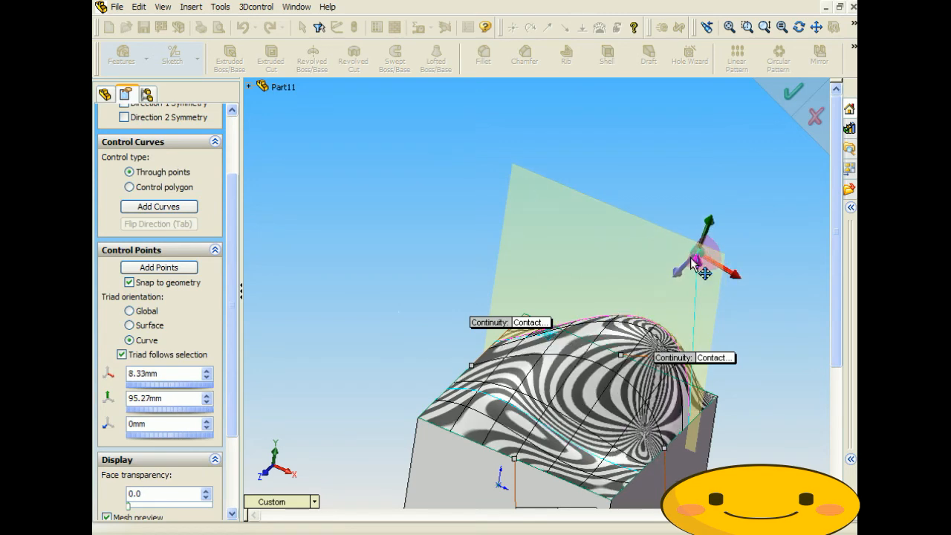
{"action": "left_click_drag", "start_coordinate": [549, 338], "coordinate": [464, 263]}
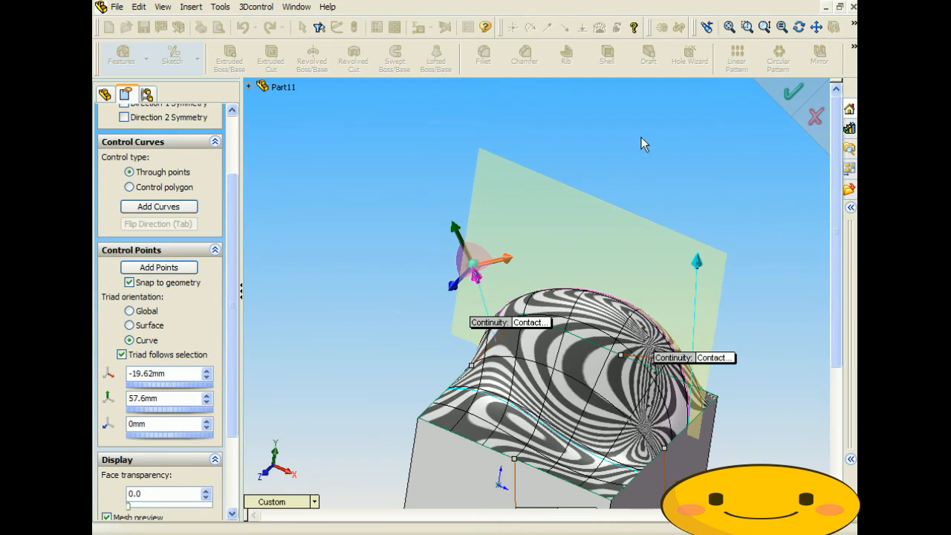
{"action": "left_click", "coordinate": [789, 97]}
Step: Inspect the deformed top face from several sides and reopen its Freeform feature for editing
{"action": "middle_click_drag", "start_coordinate": [734, 310], "coordinate": [664, 287]}
{"action": "middle_click_drag", "start_coordinate": [611, 333], "coordinate": [452, 310]}
{"action": "right_click", "coordinate": [162, 260]}
{"action": "left_click", "coordinate": [195, 282]}
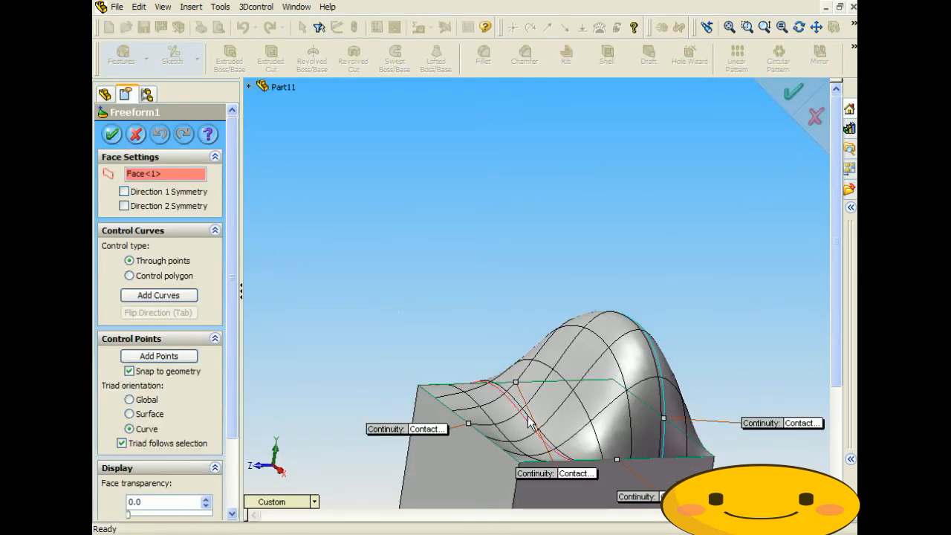
Step: Add two control points near the middle of the front control curve on the freeform face
{"action": "left_click", "coordinate": [525, 424]}
{"action": "middle_click_drag", "start_coordinate": [413, 401], "coordinate": [470, 411]}
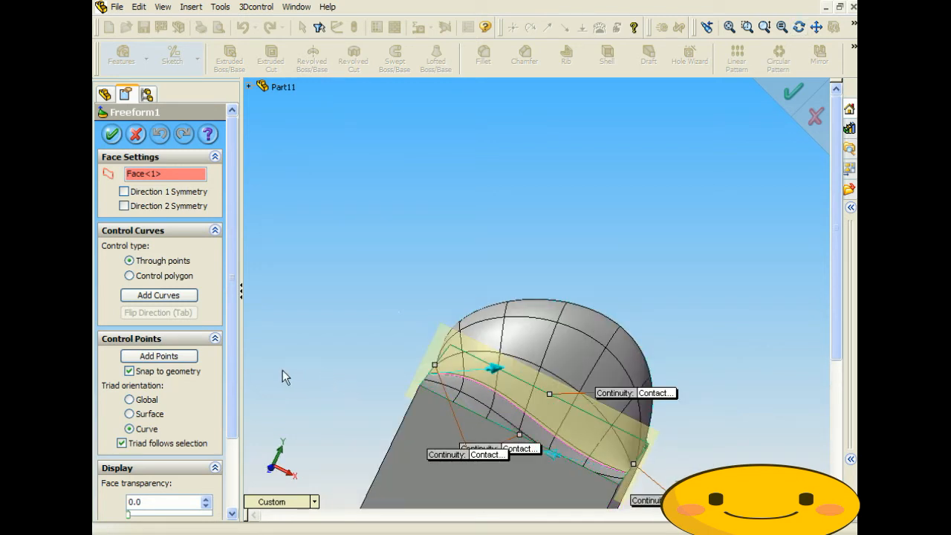
{"action": "middle_click_drag", "start_coordinate": [411, 320], "coordinate": [382, 339]}
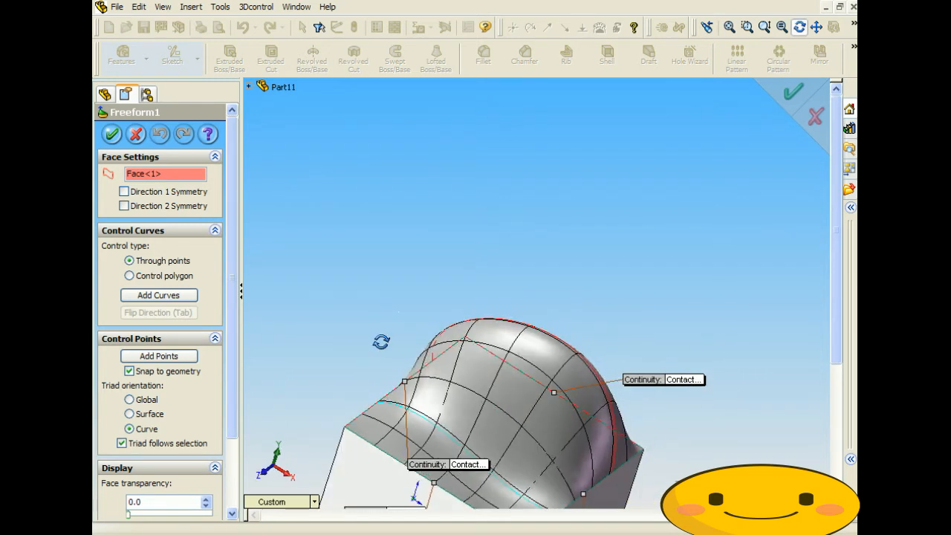
{"action": "left_click", "coordinate": [415, 422]}
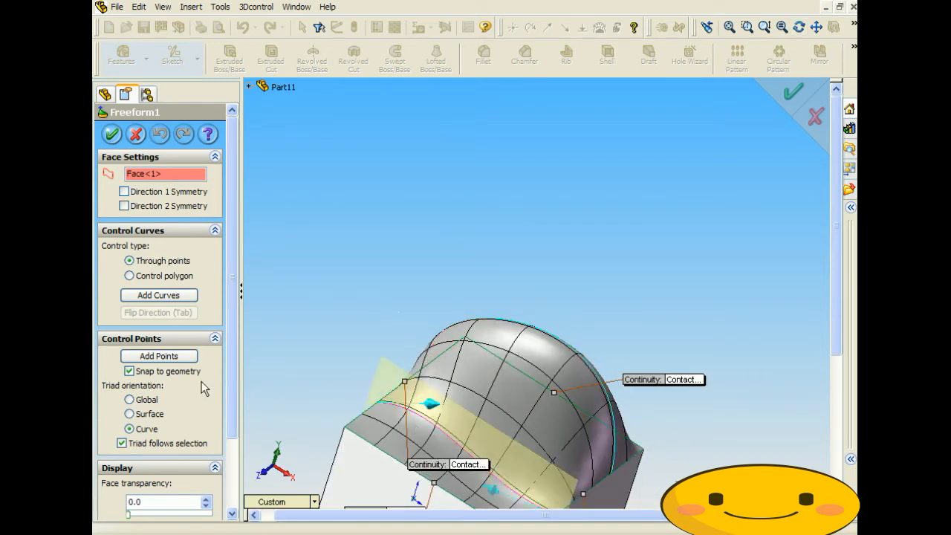
{"action": "left_click", "coordinate": [155, 357]}
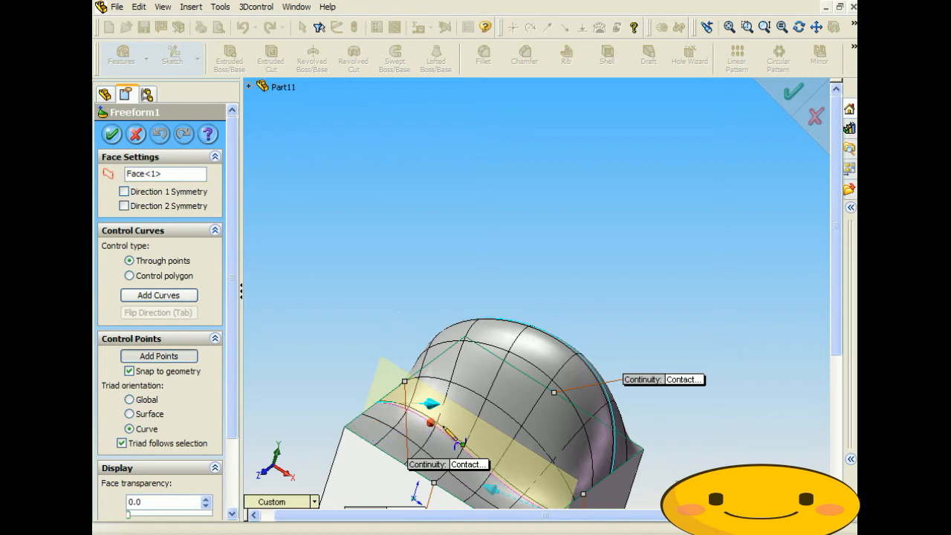
{"action": "middle_click_drag", "start_coordinate": [523, 496], "coordinate": [505, 491]}
{"action": "scroll", "coordinate": [499, 489], "scroll_direction": "down", "scroll_amount": 4}
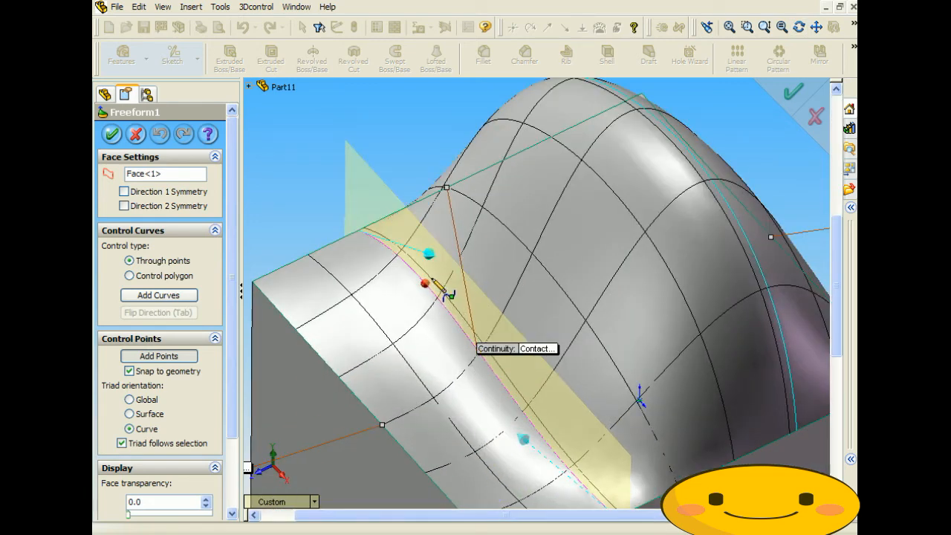
{"action": "left_click", "coordinate": [469, 339]}
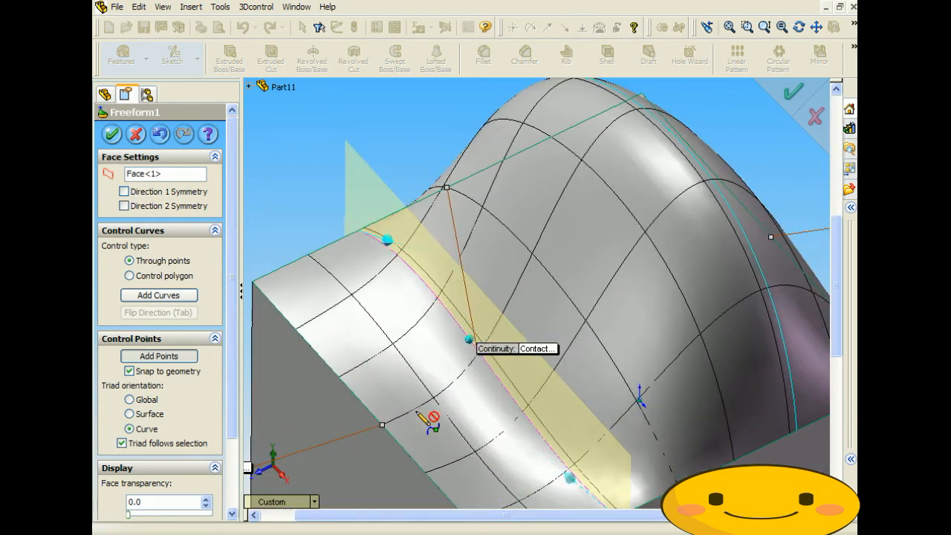
{"action": "left_click", "coordinate": [521, 409]}
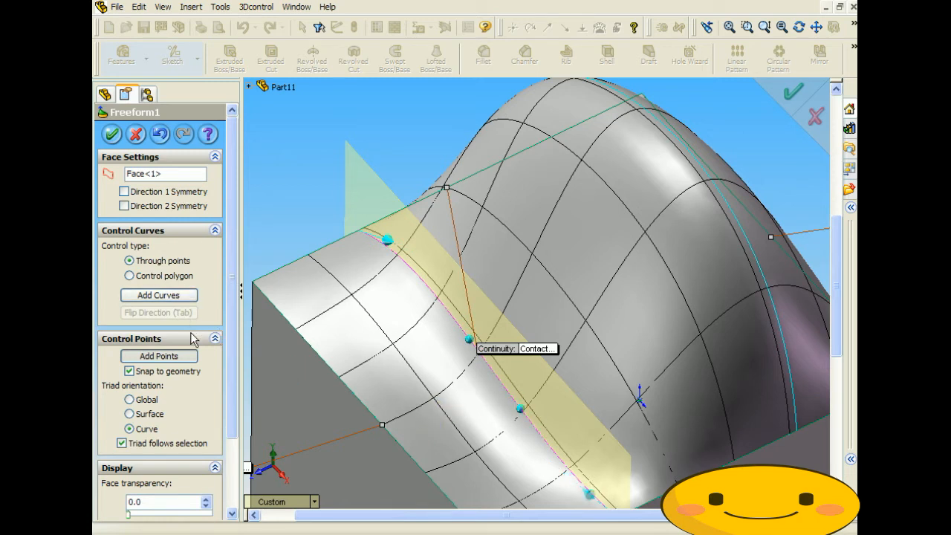
{"action": "left_click", "coordinate": [158, 357]}
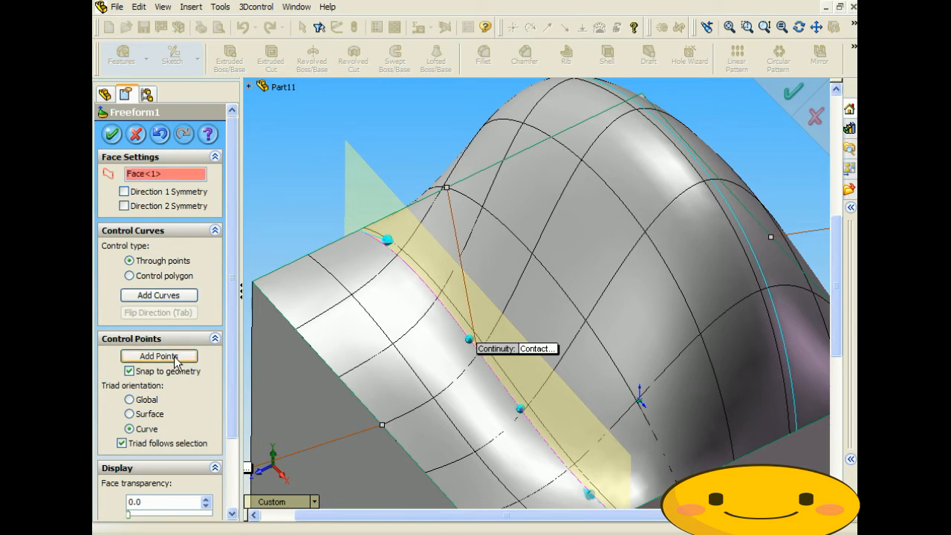
Step: Move the two new points and the end handles (about X -2.46 mm, Y -0.28 mm and X -3.81 mm, Y 6.72 mm), and accept the feature
{"action": "left_click", "coordinate": [470, 340]}
{"action": "left_click_drag", "start_coordinate": [474, 346], "coordinate": [539, 375]}
{"action": "left_click_drag", "start_coordinate": [594, 495], "coordinate": [585, 476]}
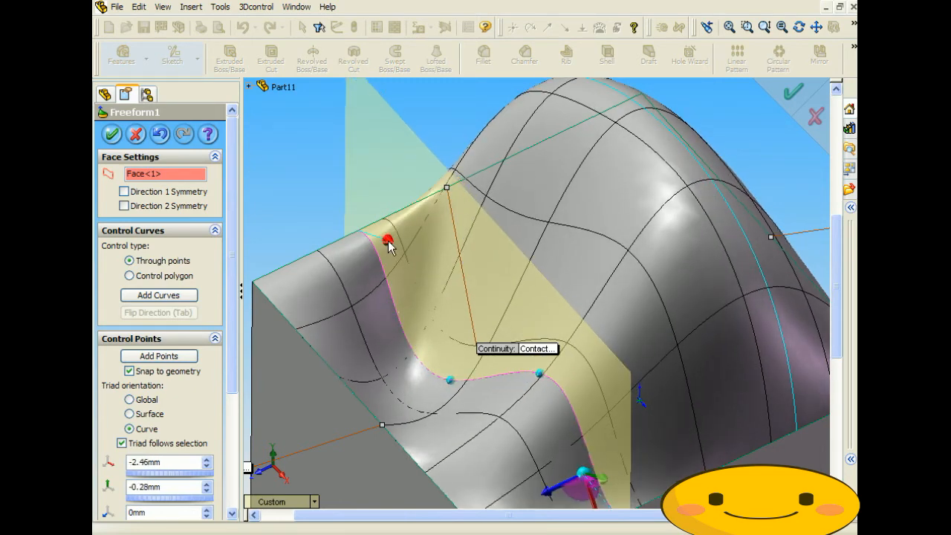
{"action": "left_click_drag", "start_coordinate": [387, 239], "coordinate": [407, 272]}
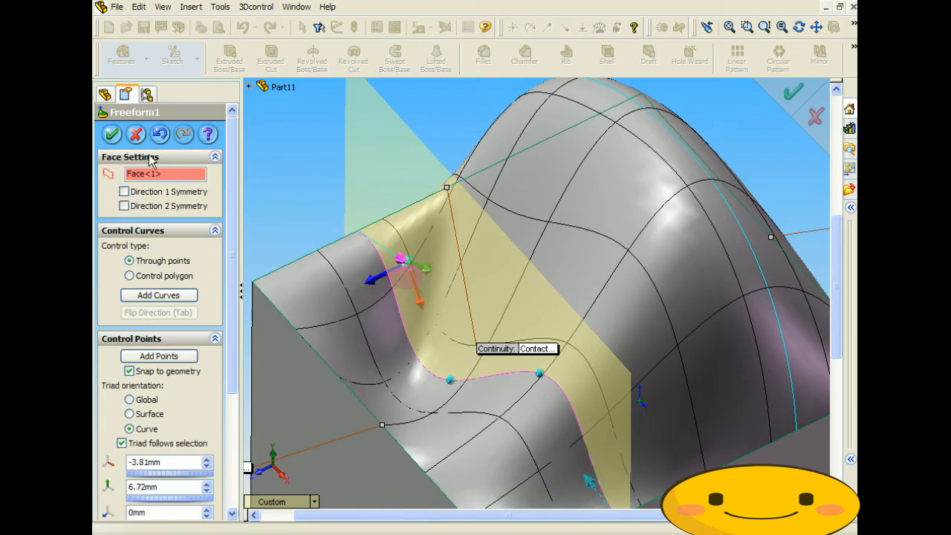
{"action": "left_click", "coordinate": [112, 133]}
Step: Reopen the Freeform feature, add four control points along the rear control curve and accept the edit
{"action": "middle_click_drag", "start_coordinate": [374, 217], "coordinate": [568, 311]}
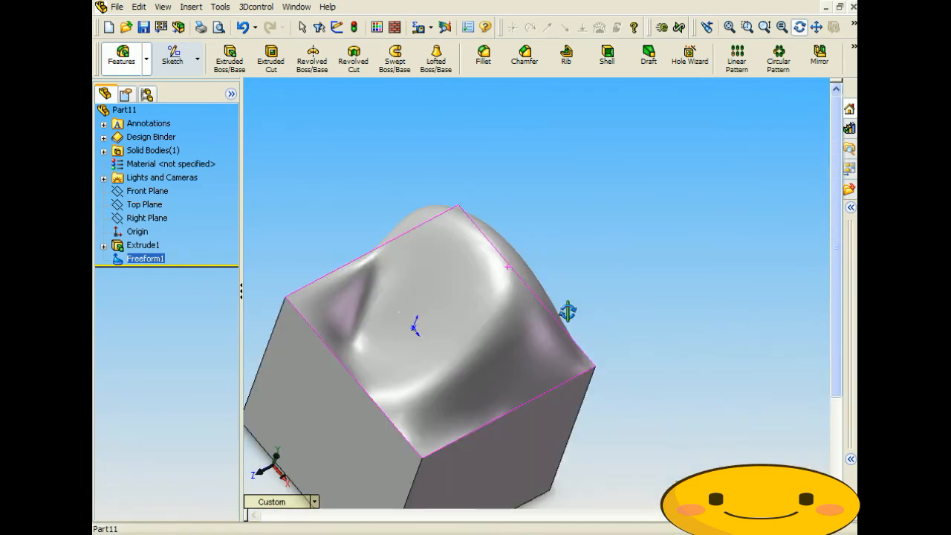
{"action": "right_click", "coordinate": [146, 258]}
{"action": "left_click", "coordinate": [179, 275]}
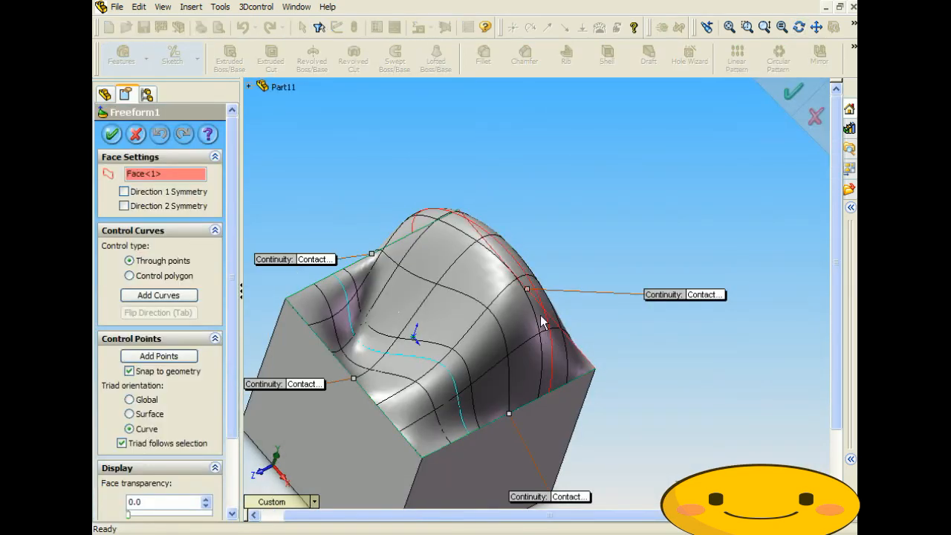
{"action": "left_click", "coordinate": [543, 324]}
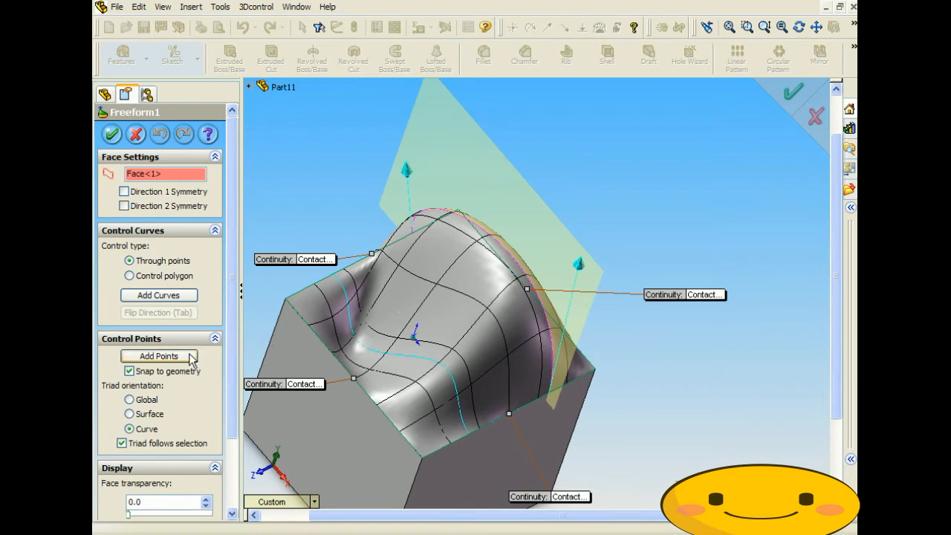
{"action": "left_click", "coordinate": [172, 352]}
{"action": "left_click", "coordinate": [512, 262]}
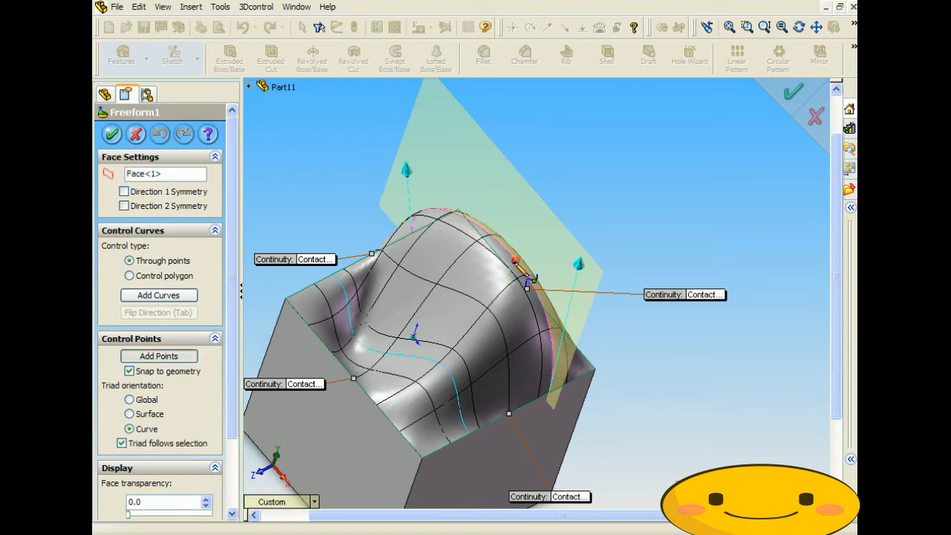
{"action": "left_click", "coordinate": [490, 235]}
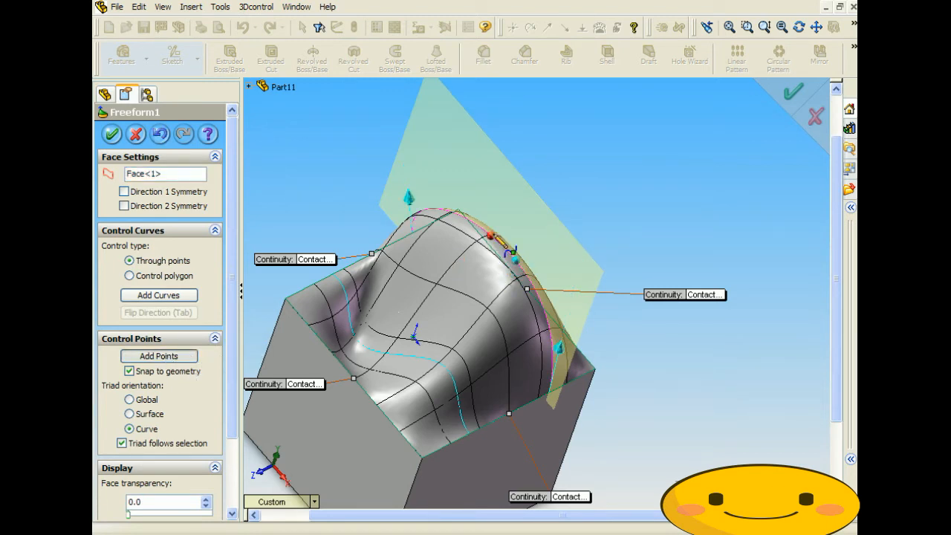
{"action": "left_click", "coordinate": [459, 214]}
{"action": "left_click", "coordinate": [435, 208]}
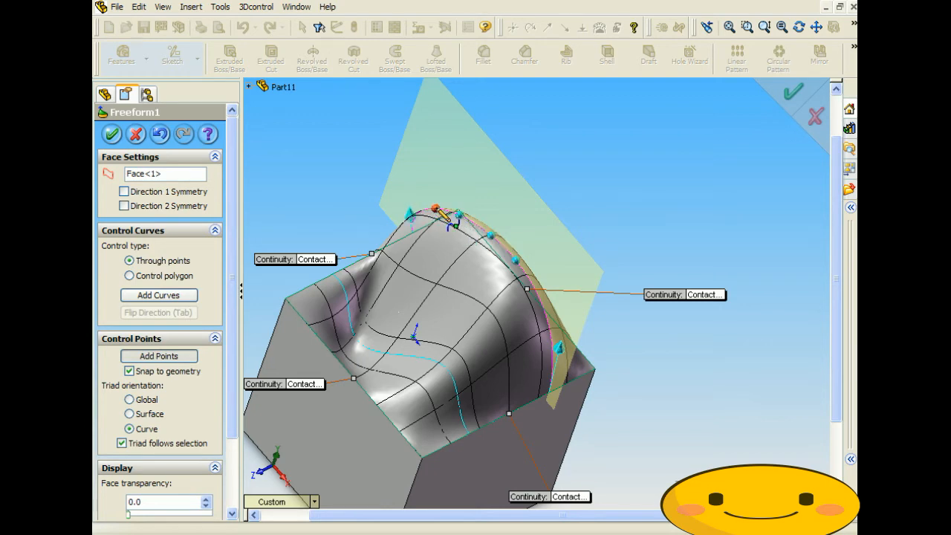
{"action": "left_click", "coordinate": [112, 134]}
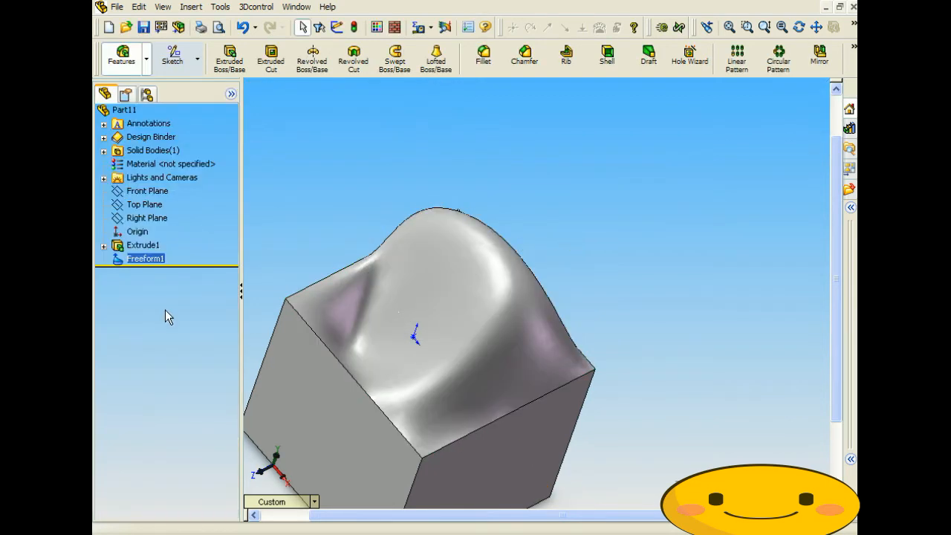
Step: Start a new Freeform feature on the block's flat bottom face, opposite the deformed top
{"action": "middle_click_drag", "start_coordinate": [569, 240], "coordinate": [509, 237]}
{"action": "left_click_drag", "start_coordinate": [508, 237], "coordinate": [569, 240]}
{"action": "key", "text": "Escape"}
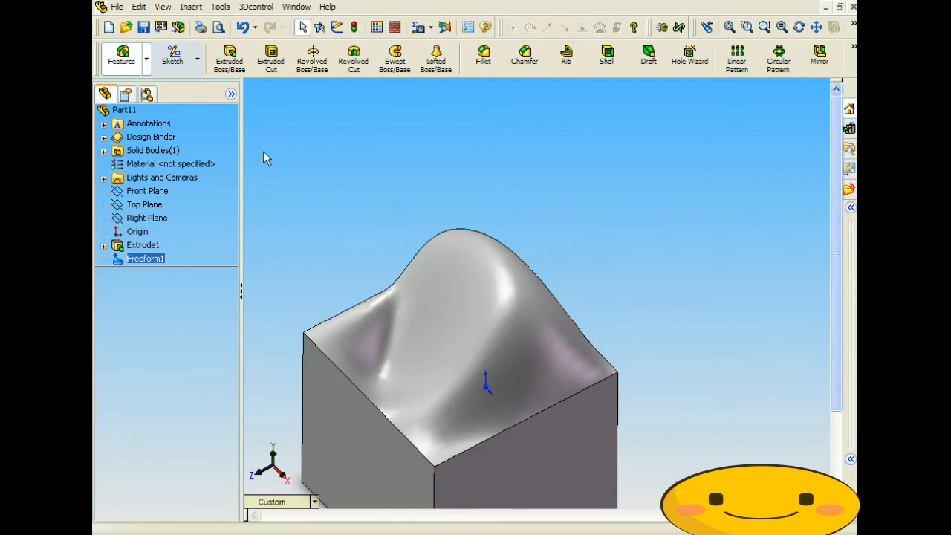
{"action": "scroll", "coordinate": [453, 276], "scroll_direction": "up", "scroll_amount": 3}
{"action": "middle_click_drag", "start_coordinate": [453, 276], "coordinate": [406, 247]}
{"action": "key", "text": "Escape"}
{"action": "left_click", "coordinate": [465, 368]}
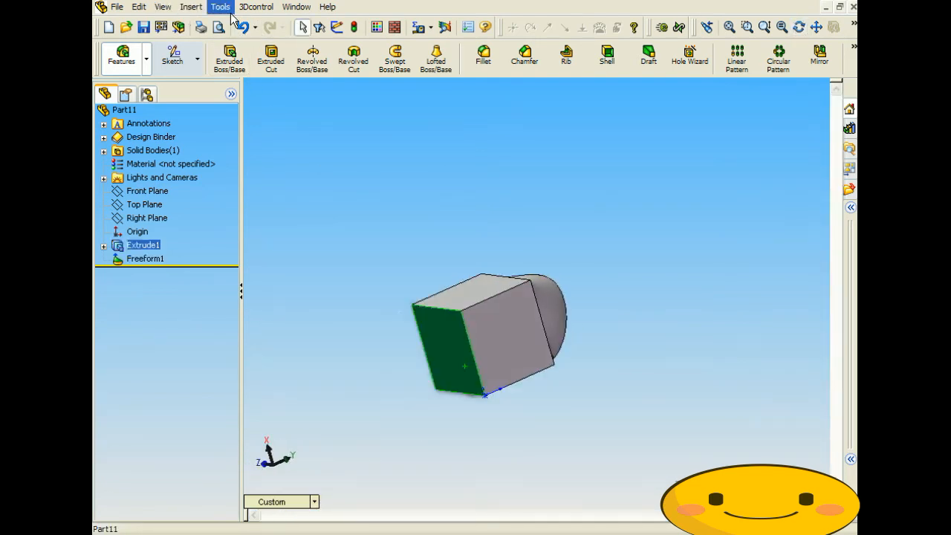
{"action": "left_click", "coordinate": [191, 7]}
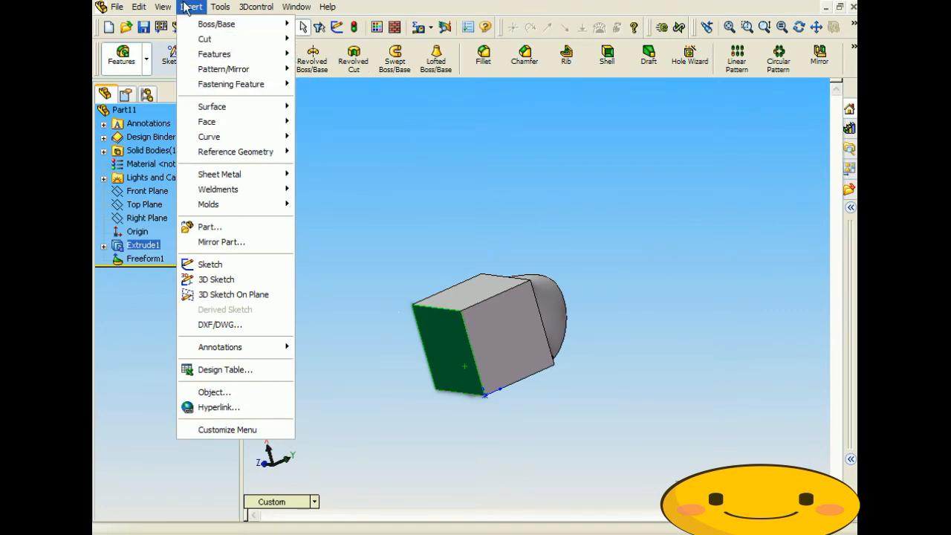
{"action": "mouse_move", "coordinate": [223, 55]}
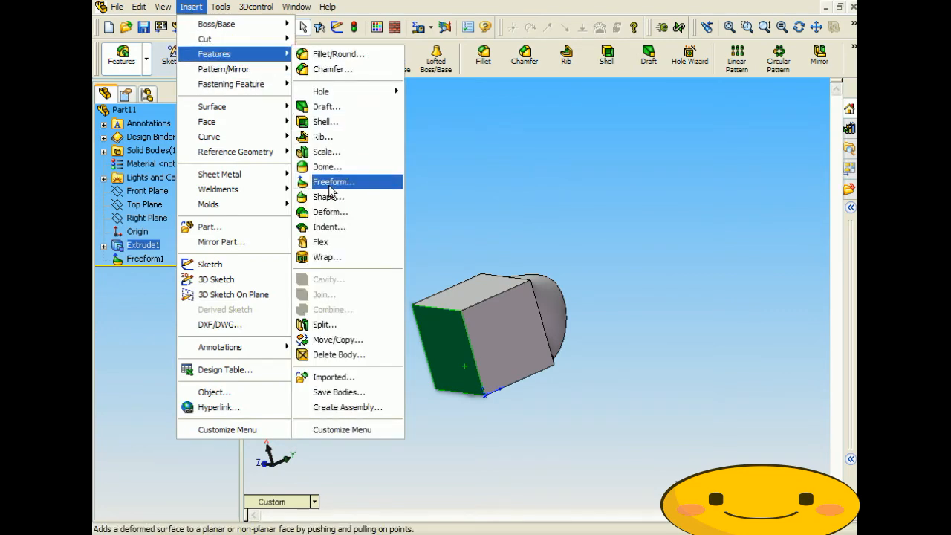
{"action": "left_click", "coordinate": [331, 183]}
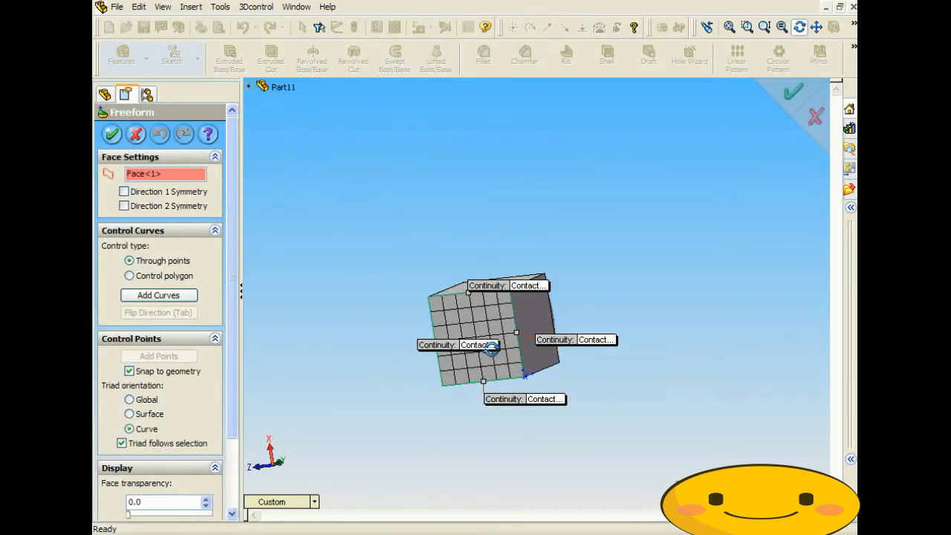
{"action": "middle_click_drag", "start_coordinate": [475, 339], "coordinate": [459, 321]}
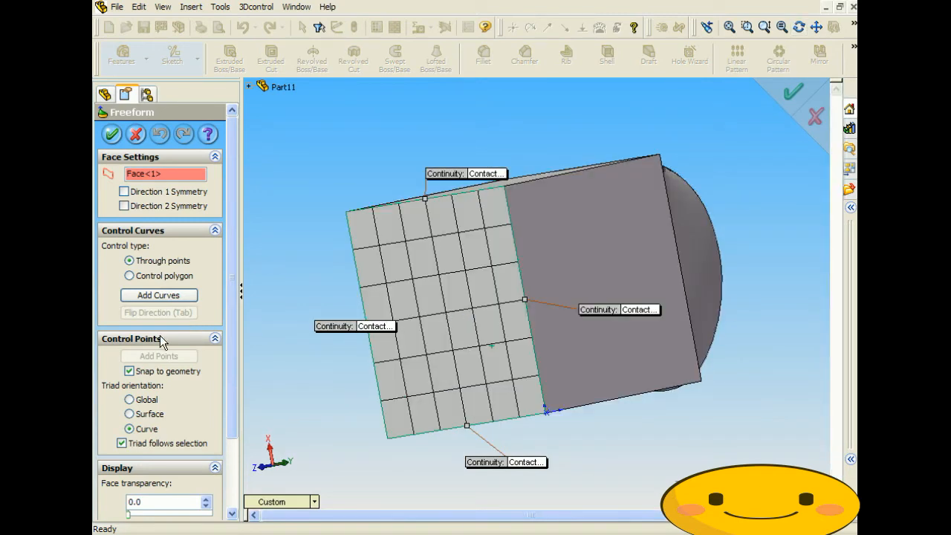
Step: Add three parallel control curves across the bottom face
{"action": "left_click", "coordinate": [162, 297]}
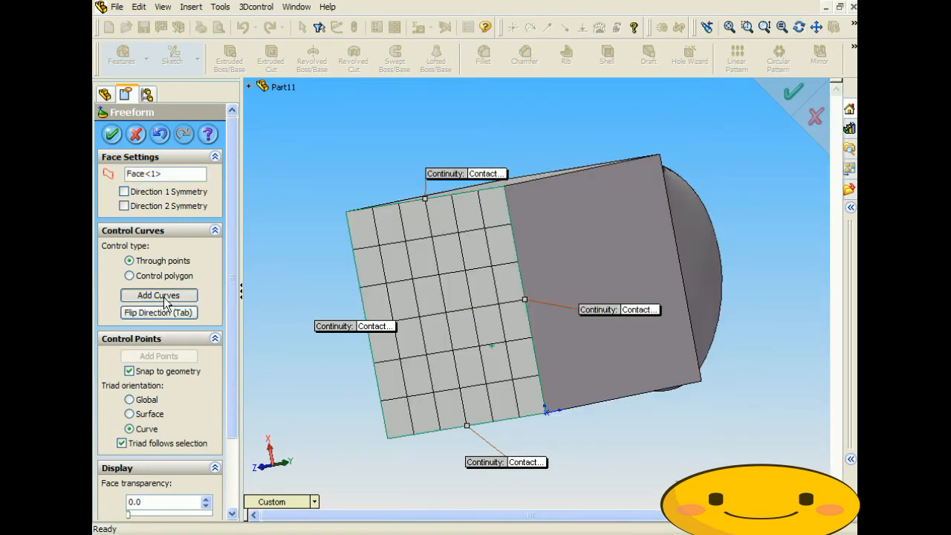
{"action": "left_click", "coordinate": [446, 333]}
{"action": "left_click", "coordinate": [497, 319]}
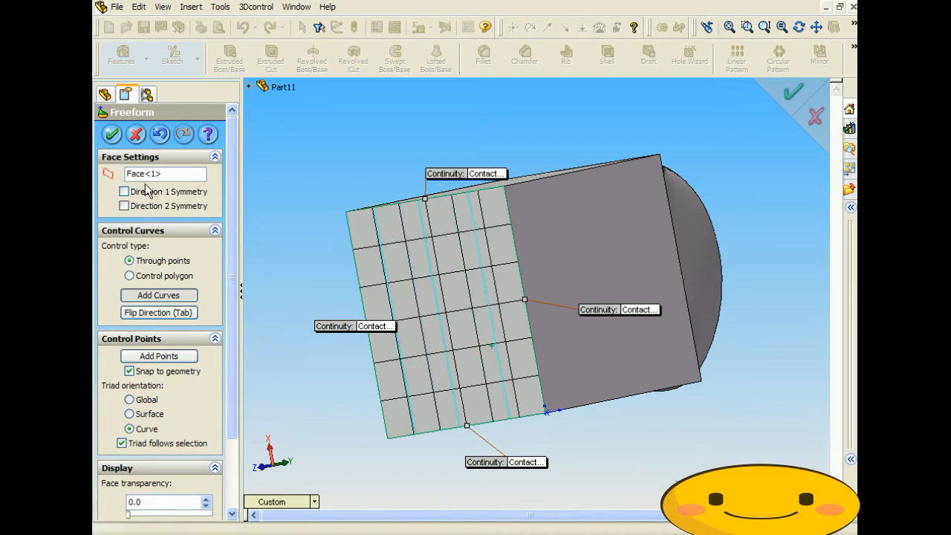
{"action": "left_click", "coordinate": [166, 297]}
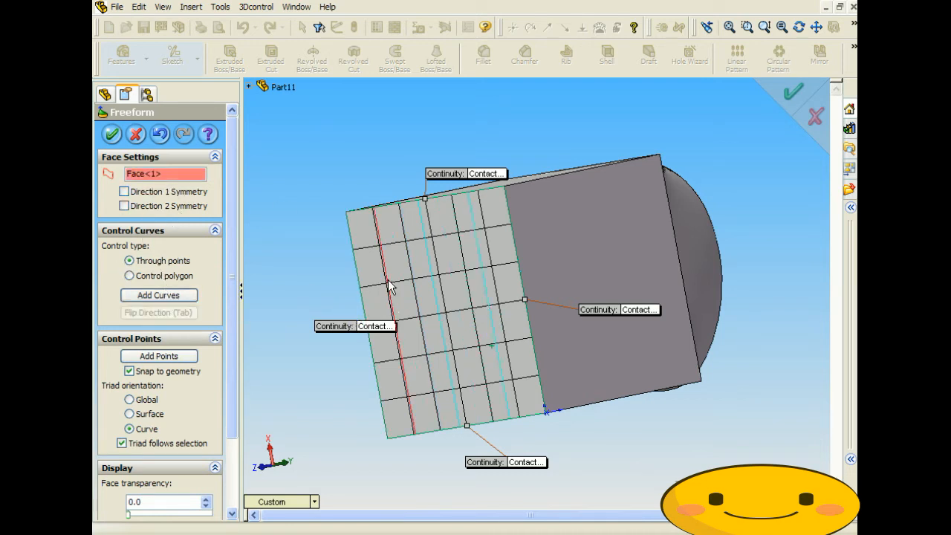
Step: Pull handles of the first curve, one to about X -37.19 mm, Y 71.79 mm, and of the middle curve to about X -17.21 mm, Y -28.57 mm
{"action": "scroll", "coordinate": [228, 332], "scroll_direction": "down", "scroll_amount": 3}
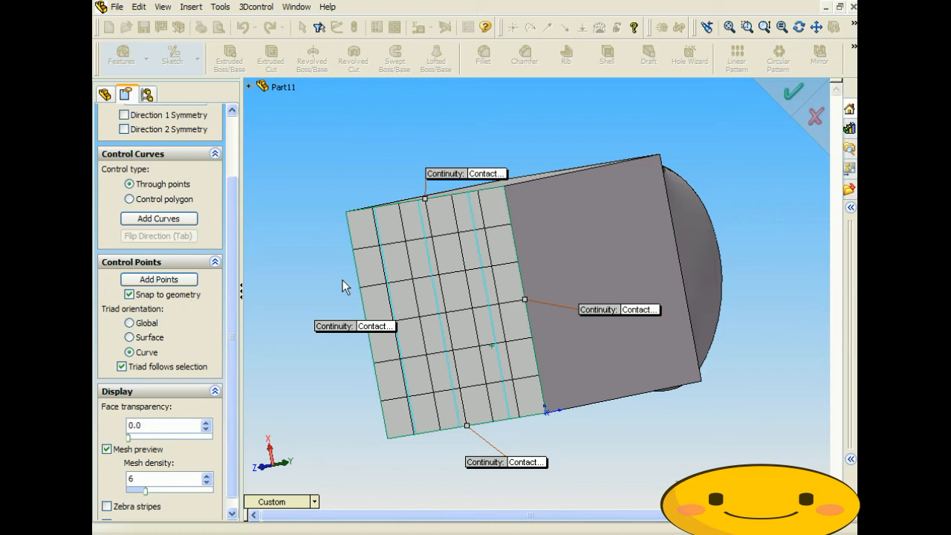
{"action": "left_click", "coordinate": [393, 297]}
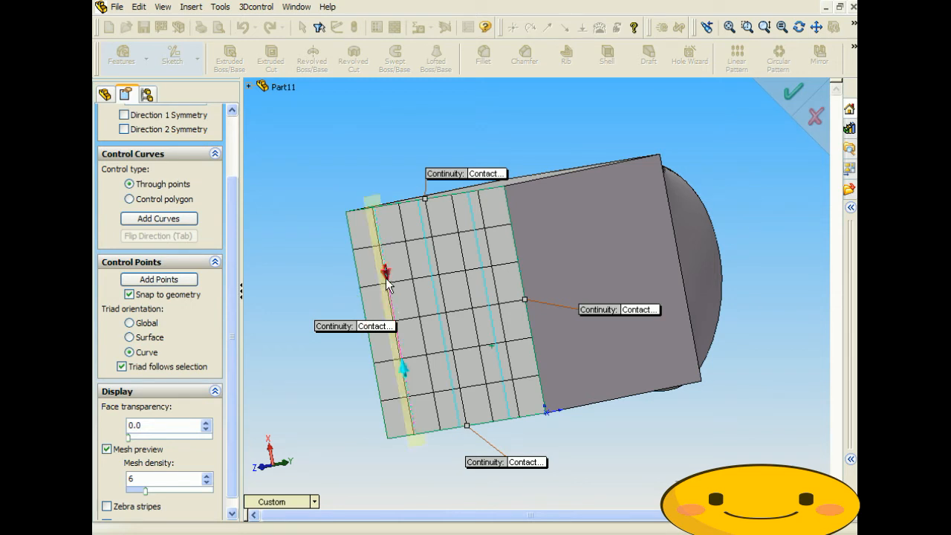
{"action": "middle_click_drag", "start_coordinate": [424, 291], "coordinate": [399, 293]}
{"action": "left_click_drag", "start_coordinate": [373, 278], "coordinate": [467, 263]}
{"action": "left_click_drag", "start_coordinate": [385, 369], "coordinate": [238, 417]}
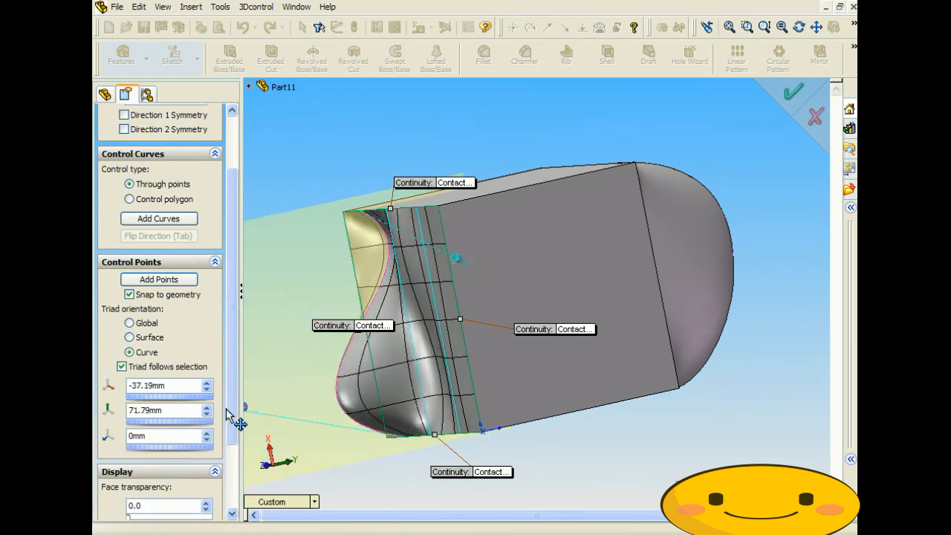
{"action": "left_click", "coordinate": [411, 323]}
{"action": "left_click_drag", "start_coordinate": [400, 273], "coordinate": [487, 360]}
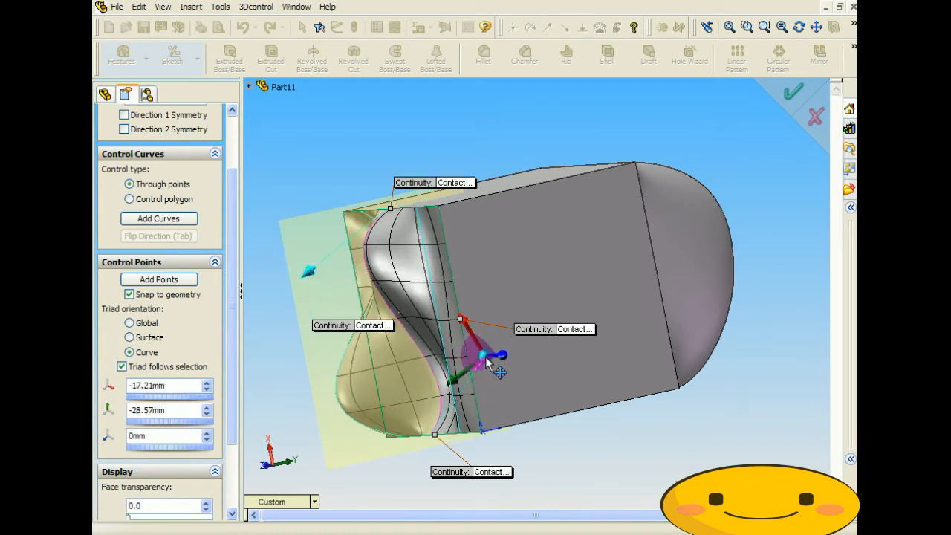
Step: Pull the third curve's handles to about X 1.82 mm, Y -45.6 mm and X -16.89 mm, Y 33.82 mm, and accept the Freeform feature
{"action": "left_click", "coordinate": [431, 291]}
{"action": "left_click", "coordinate": [435, 280]}
{"action": "left_click_drag", "start_coordinate": [427, 256], "coordinate": [527, 265]}
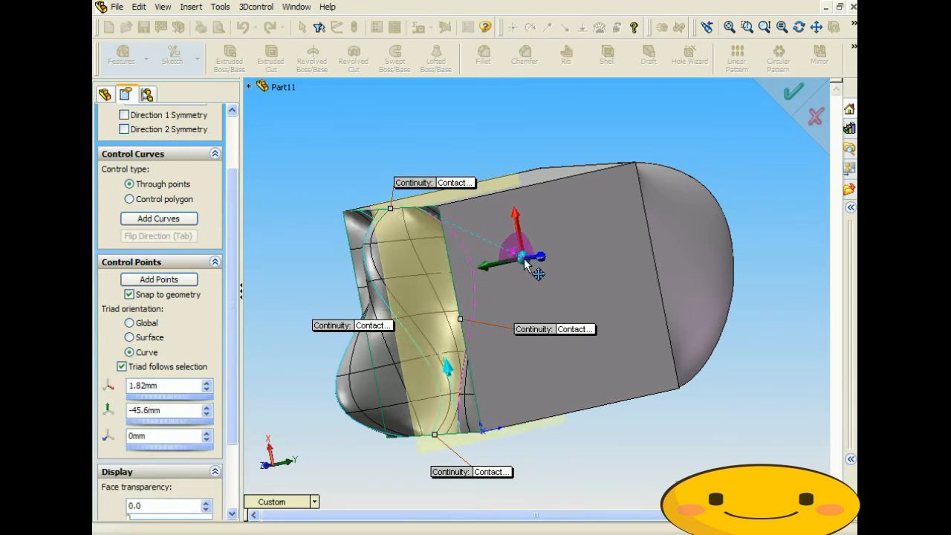
{"action": "left_click_drag", "start_coordinate": [447, 366], "coordinate": [371, 380]}
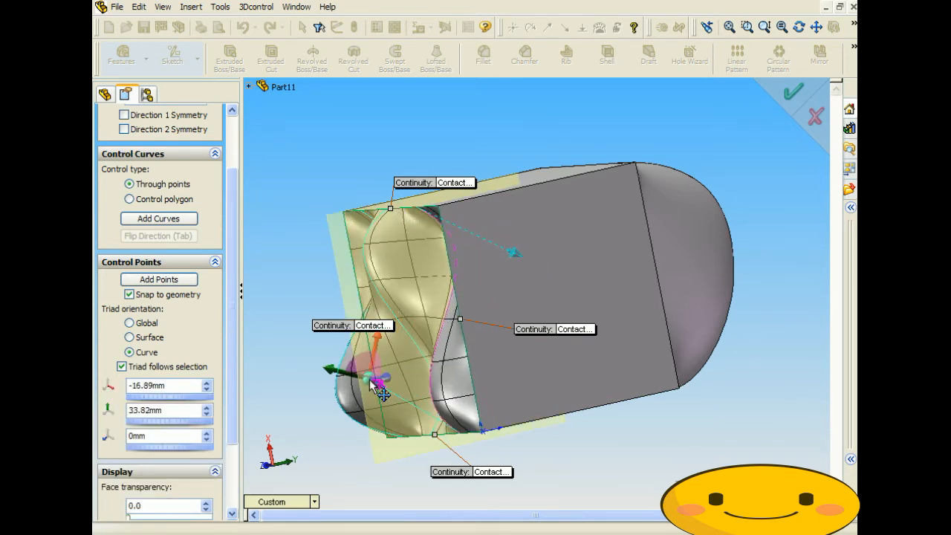
{"action": "scroll", "coordinate": [231, 192], "scroll_direction": "up", "scroll_amount": 1}
{"action": "scroll", "coordinate": [231, 192], "scroll_direction": "up", "scroll_amount": 2}
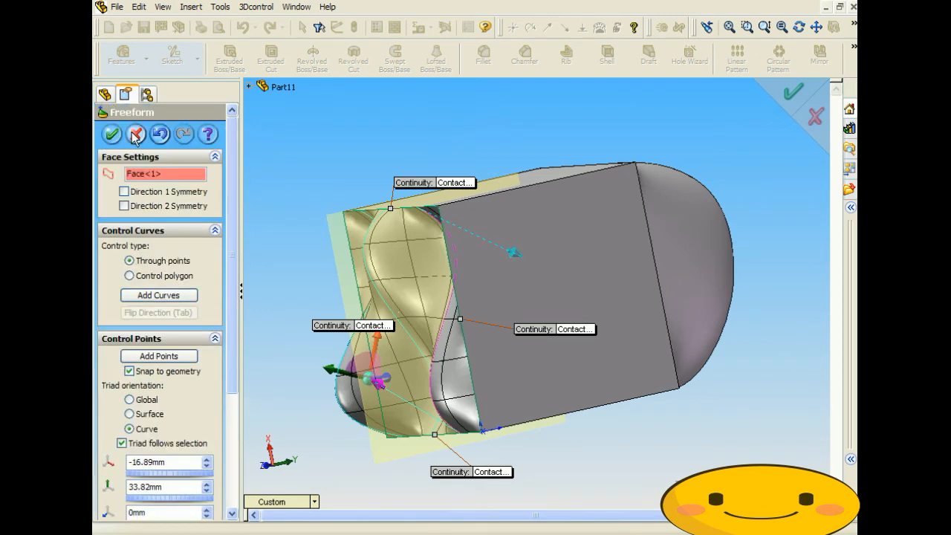
{"action": "key", "text": "Return"}
{"action": "mouse_move", "coordinate": [313, 175]}
{"action": "middle_mouse_down"}
{"action": "mouse_move", "coordinate": [361, 136]}
{"action": "mouse_move", "coordinate": [342, 151]}
{"action": "mouse_move", "coordinate": [338, 96]}
{"action": "mouse_move", "coordinate": [384, 216]}
{"action": "mouse_move", "coordinate": [361, 191]}
{"action": "mouse_move", "coordinate": [578, 192]}
{"action": "mouse_move", "coordinate": [530, 213]}
{"action": "middle_mouse_up"}
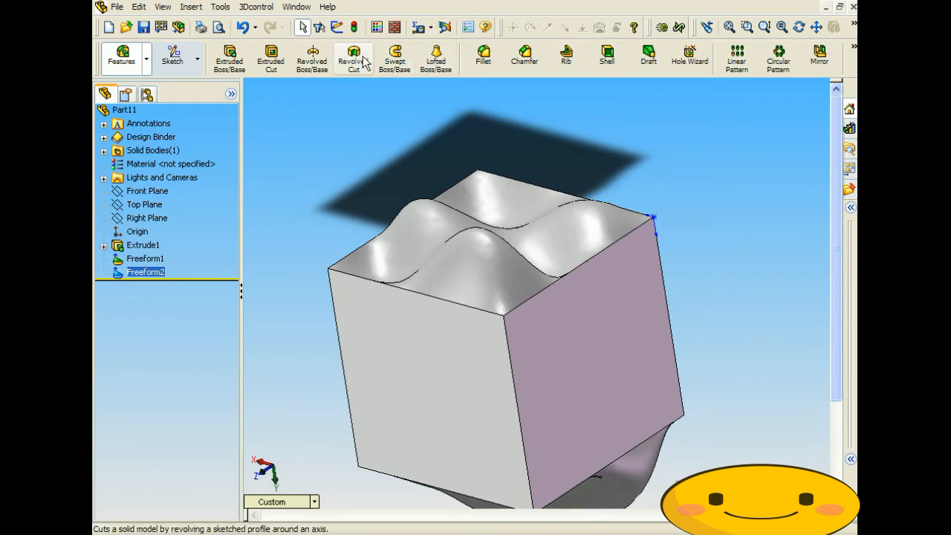
Step: Examine the wavy Freeform face at the block's end and the deformation on the opposite face from several sides
{"action": "middle_click_drag", "start_coordinate": [428, 241], "coordinate": [497, 278]}
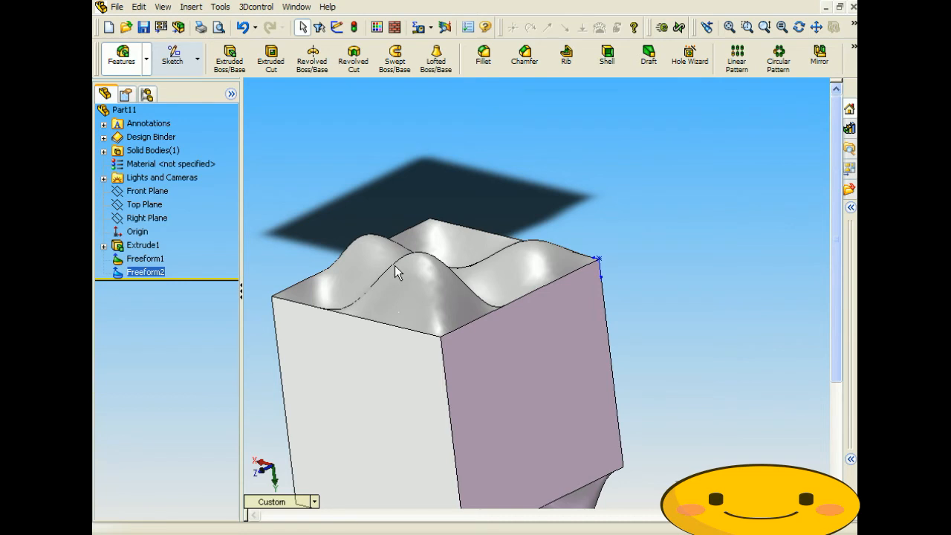
{"action": "mouse_move", "coordinate": [452, 293]}
{"action": "middle_mouse_down"}
{"action": "mouse_move", "coordinate": [408, 283]}
{"action": "mouse_move", "coordinate": [440, 307]}
{"action": "middle_mouse_up"}
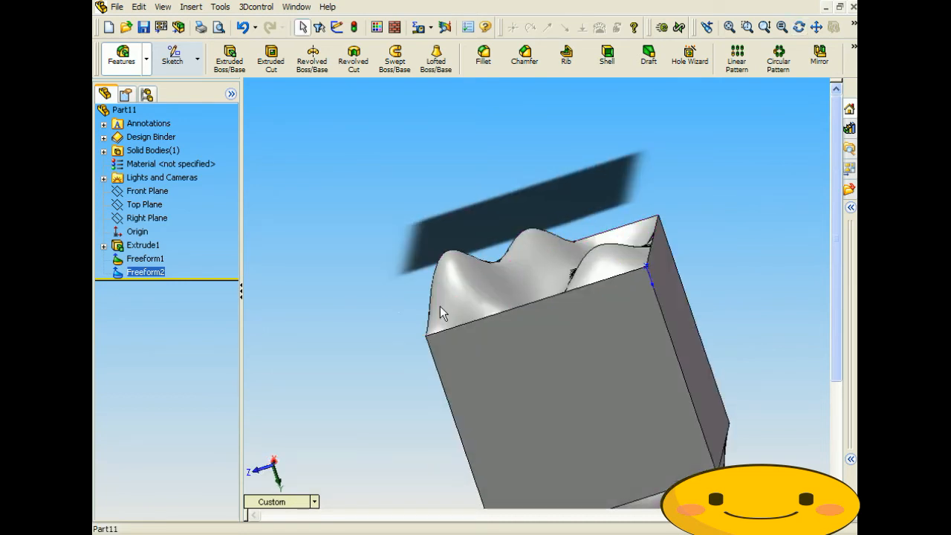
{"action": "mouse_move", "coordinate": [439, 312]}
{"action": "middle_mouse_down"}
{"action": "mouse_move", "coordinate": [475, 248]}
{"action": "mouse_move", "coordinate": [505, 278]}
{"action": "middle_mouse_up"}
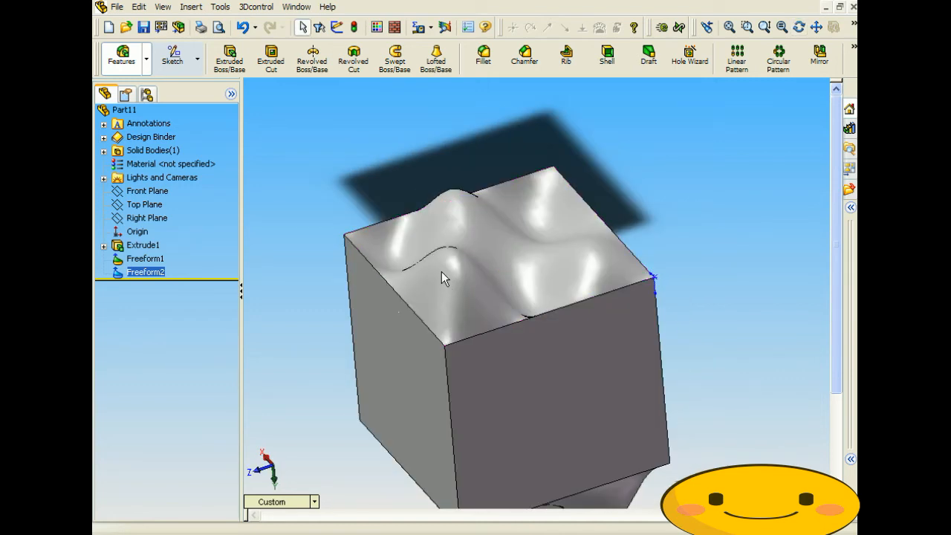
{"action": "middle_click_drag", "start_coordinate": [450, 264], "coordinate": [398, 270]}
{"action": "key", "text": "Escape"}
{"action": "middle_click_drag", "start_coordinate": [477, 265], "coordinate": [455, 283]}
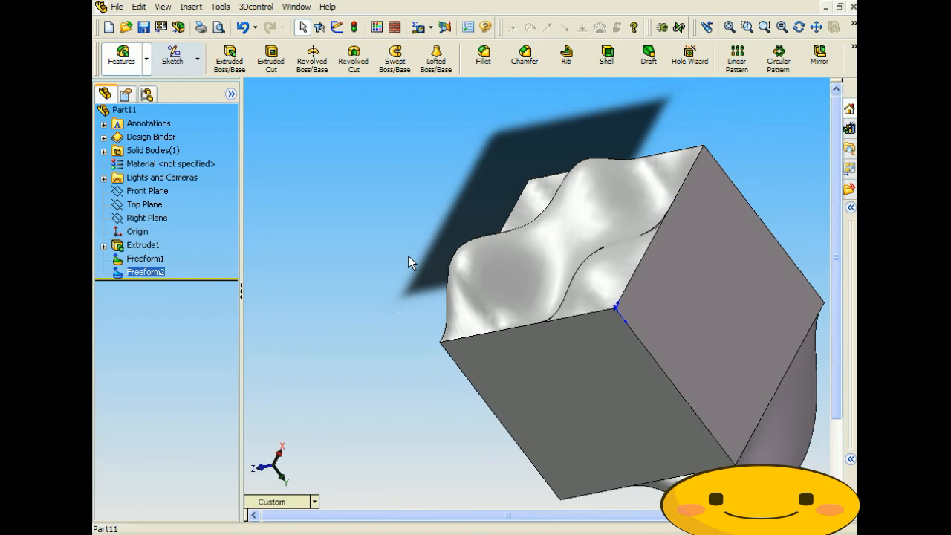
{"action": "mouse_move", "coordinate": [408, 256]}
{"action": "middle_mouse_down"}
{"action": "mouse_move", "coordinate": [562, 220]}
{"action": "mouse_move", "coordinate": [519, 229]}
{"action": "mouse_move", "coordinate": [515, 214]}
{"action": "mouse_move", "coordinate": [522, 205]}
{"action": "mouse_move", "coordinate": [528, 310]}
{"action": "mouse_move", "coordinate": [542, 314]}
{"action": "mouse_move", "coordinate": [444, 282]}
{"action": "mouse_move", "coordinate": [406, 283]}
{"action": "middle_mouse_up"}
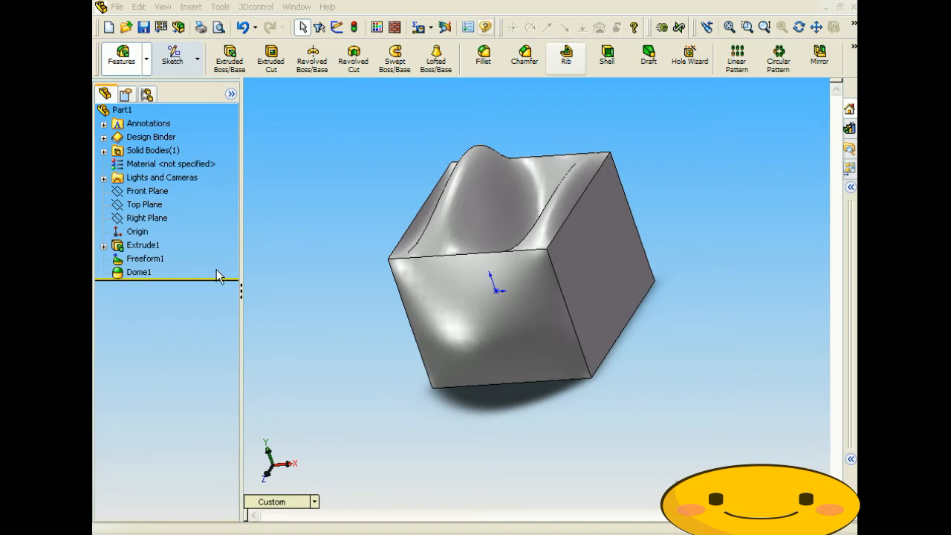
Step: Inspect Part1's Freeform top face and domed front face, checking the features behind them
{"action": "middle_click_drag", "start_coordinate": [342, 275], "coordinate": [443, 282]}
{"action": "left_click", "coordinate": [454, 336]}
{"action": "left_click", "coordinate": [473, 202]}
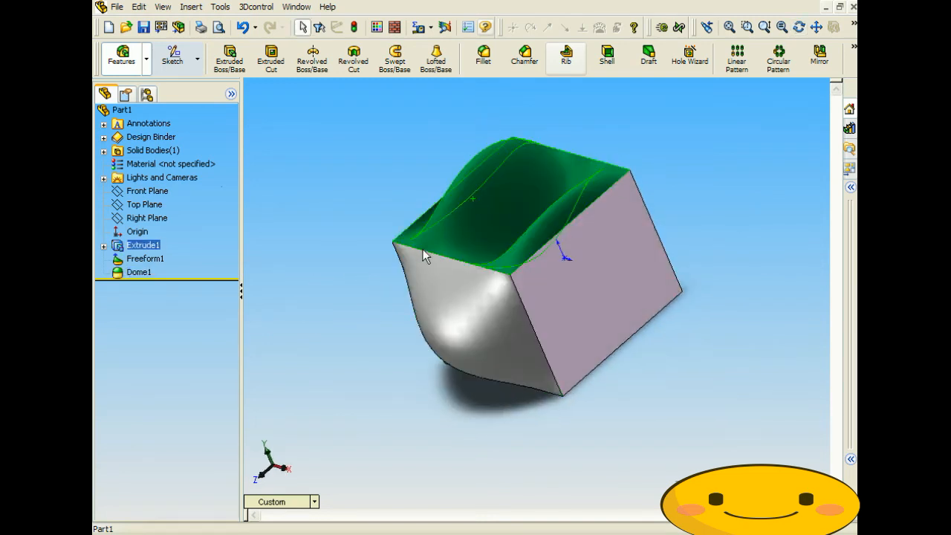
{"action": "middle_click_drag", "start_coordinate": [468, 218], "coordinate": [509, 227]}
{"action": "left_click", "coordinate": [145, 259]}
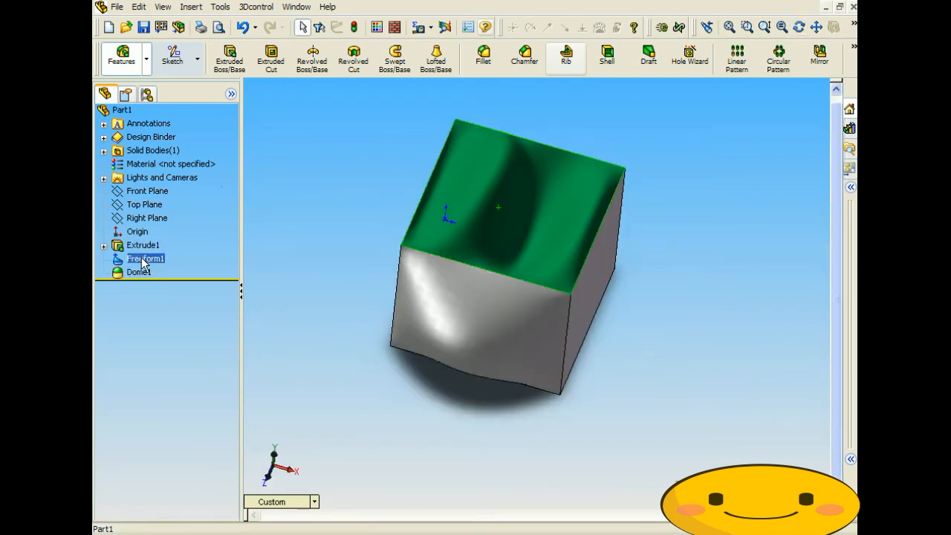
{"action": "left_click", "coordinate": [347, 189]}
{"action": "middle_click_drag", "start_coordinate": [385, 260], "coordinate": [352, 198]}
{"action": "middle_click_drag", "start_coordinate": [394, 232], "coordinate": [366, 246]}
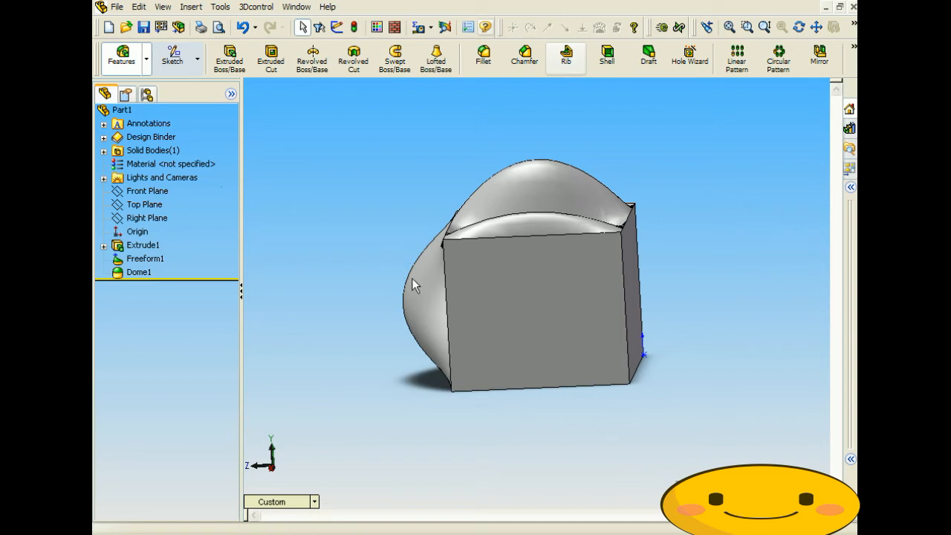
{"action": "middle_click_drag", "start_coordinate": [390, 282], "coordinate": [446, 284]}
Step: Open the Freeform1 feature's definition, inspect its middle control curve and points, and leave it without changes
{"action": "right_click", "coordinate": [135, 256]}
{"action": "left_click", "coordinate": [168, 285]}
{"action": "middle_click_drag", "start_coordinate": [353, 282], "coordinate": [371, 329]}
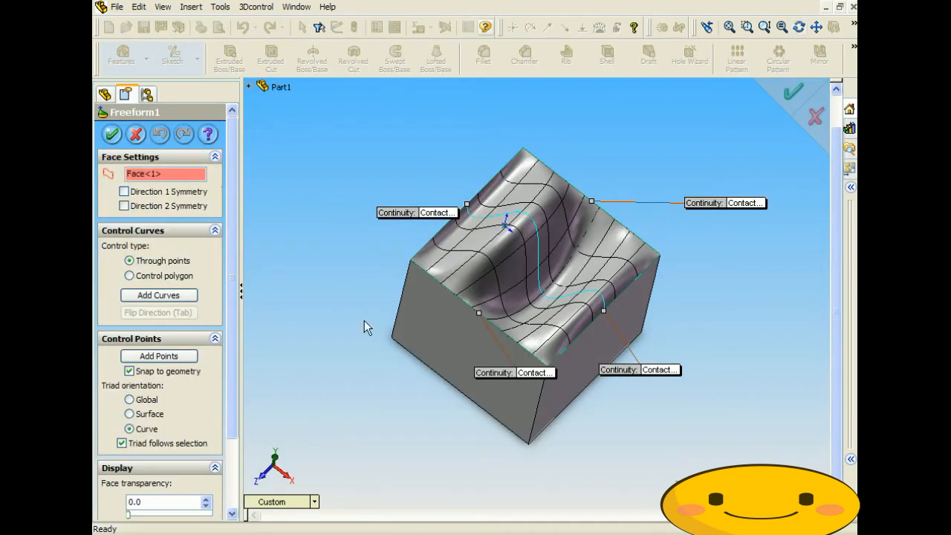
{"action": "left_click", "coordinate": [542, 249]}
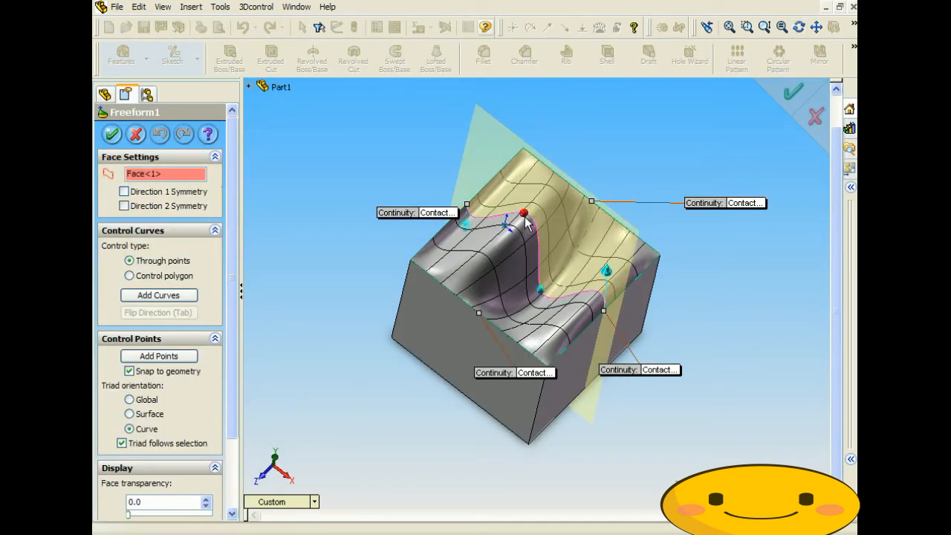
{"action": "left_click", "coordinate": [137, 136]}
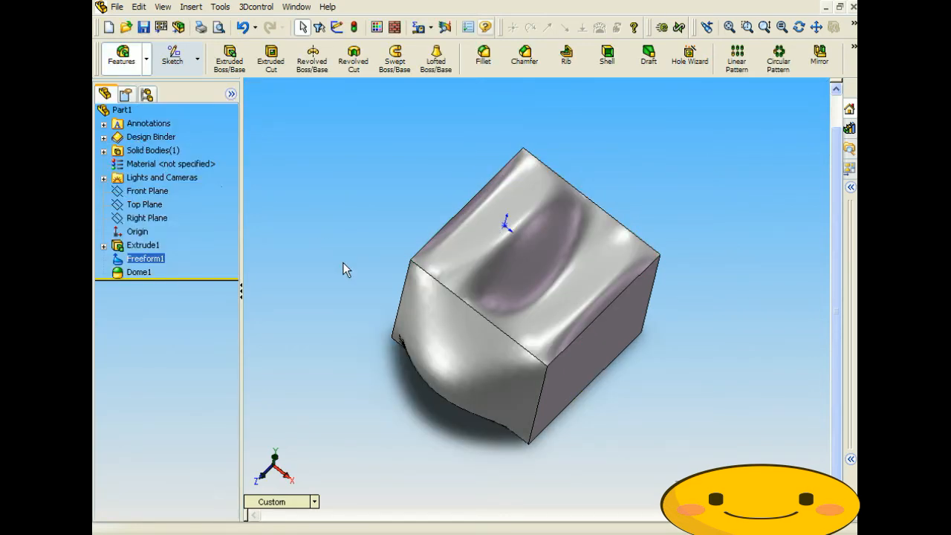
Step: Review the Freeform and Dome deformations from all around the block and look up the Shape feature among the available commands
{"action": "middle_click_drag", "start_coordinate": [347, 270], "coordinate": [274, 191]}
{"action": "middle_click_drag", "start_coordinate": [386, 272], "coordinate": [346, 215]}
{"action": "key", "text": "Escape"}
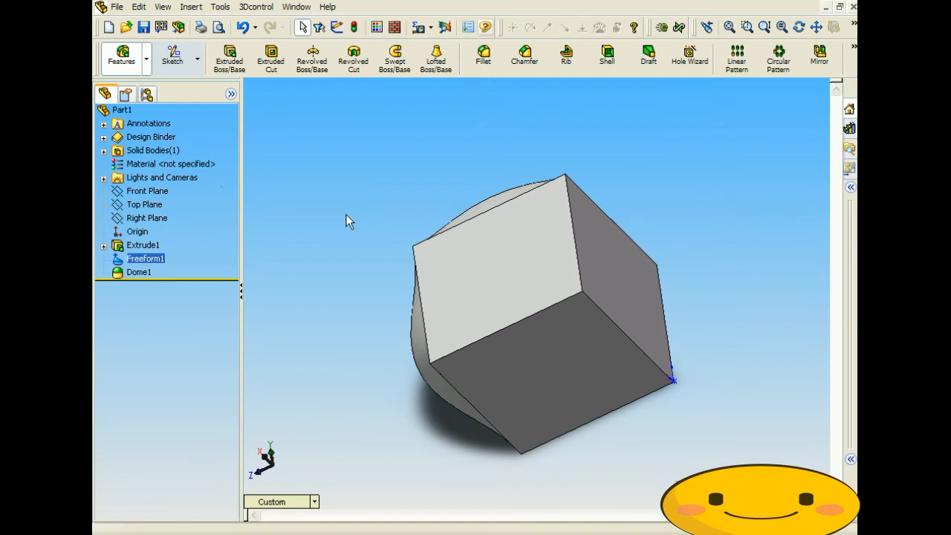
{"action": "middle_click_drag", "start_coordinate": [347, 217], "coordinate": [517, 228]}
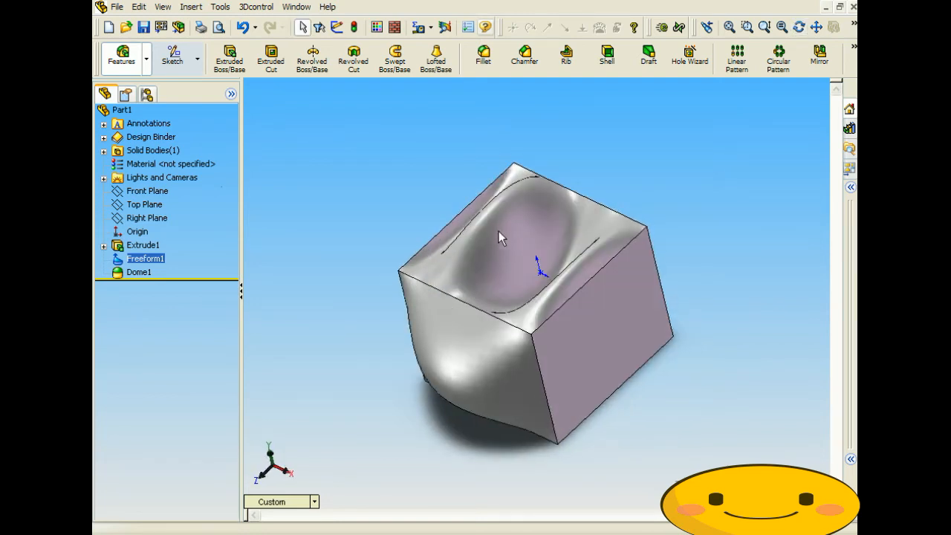
{"action": "middle_click_drag", "start_coordinate": [355, 272], "coordinate": [413, 265]}
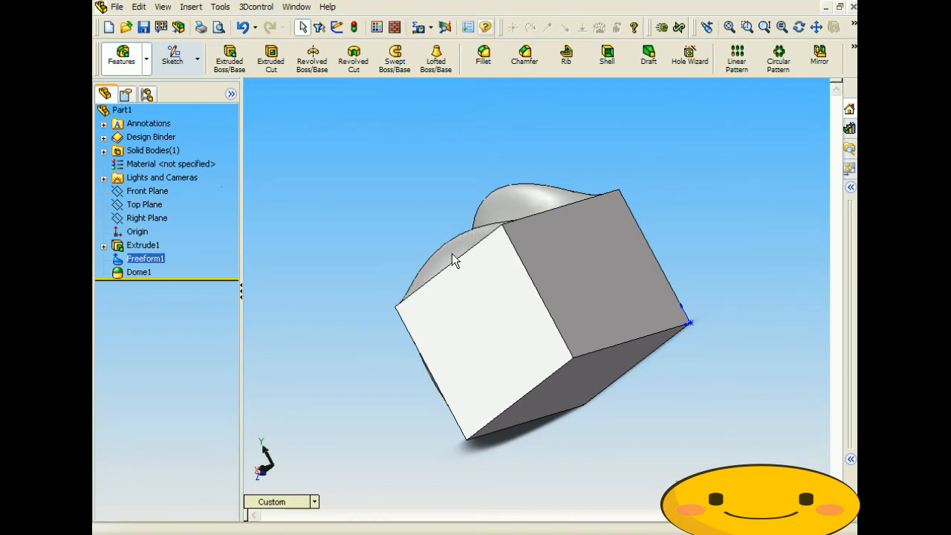
{"action": "left_click", "coordinate": [358, 248]}
{"action": "middle_click_drag", "start_coordinate": [358, 248], "coordinate": [346, 286]}
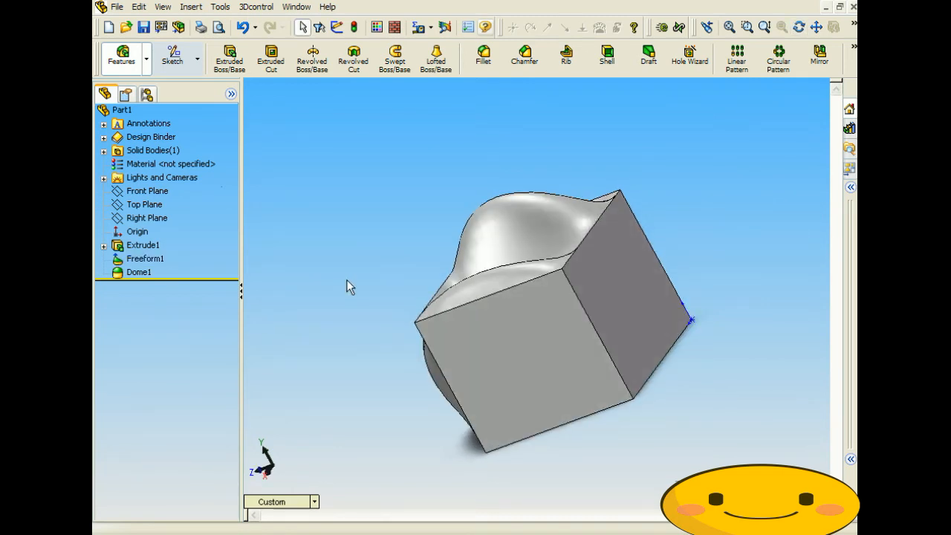
{"action": "left_click", "coordinate": [191, 7]}
{"action": "mouse_move", "coordinate": [222, 54]}
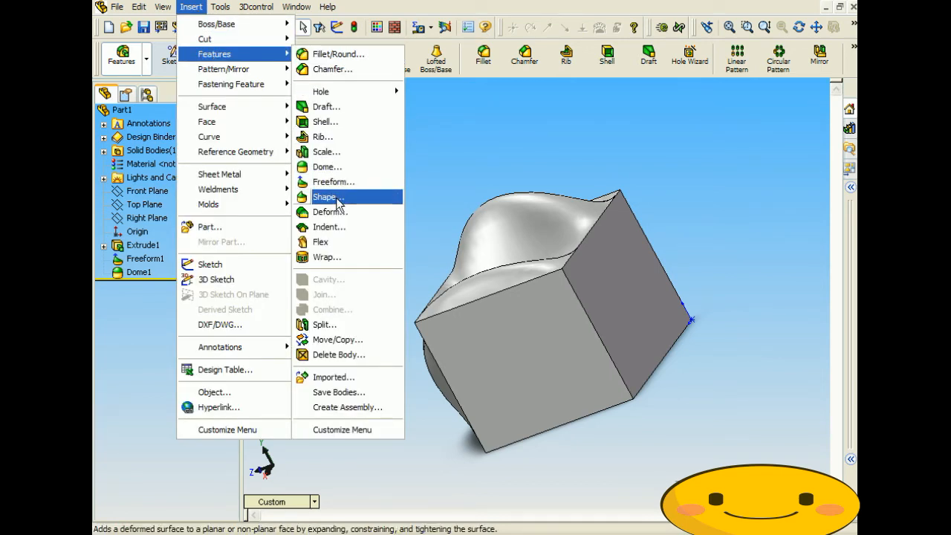
{"action": "left_click", "coordinate": [450, 158]}
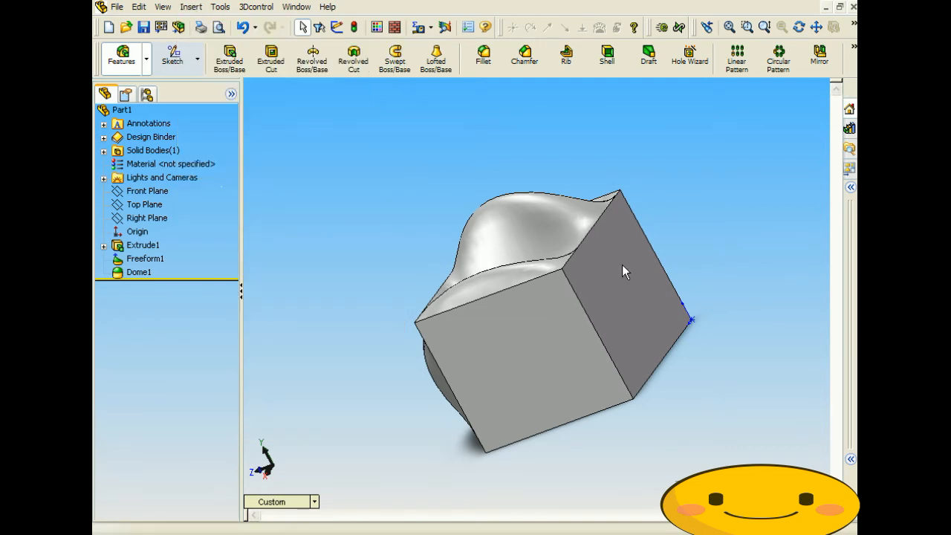
Step: Examine the block's remaining flat faces and compare them with the domed face
{"action": "middle_click_drag", "start_coordinate": [616, 262], "coordinate": [387, 247]}
{"action": "left_click", "coordinate": [443, 265]}
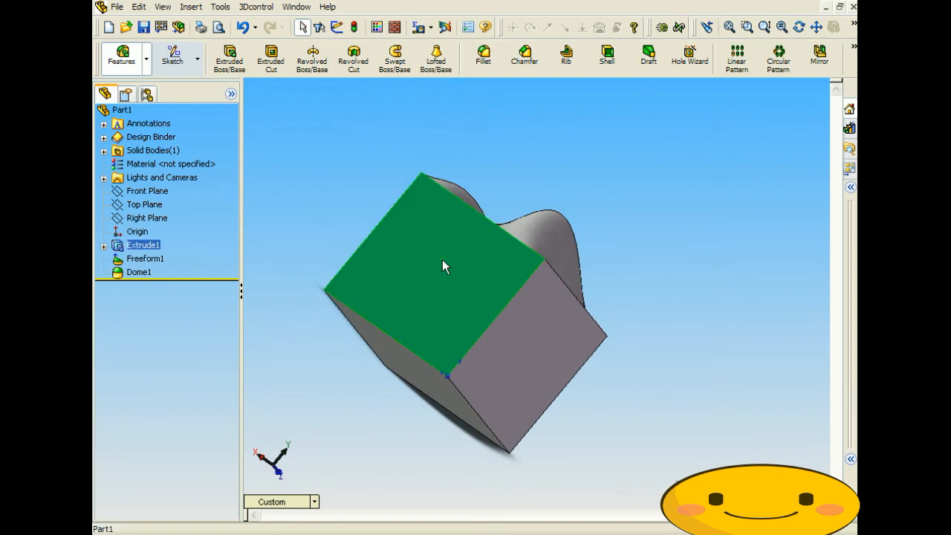
{"action": "middle_click_drag", "start_coordinate": [444, 261], "coordinate": [397, 210]}
{"action": "left_click", "coordinate": [373, 183]}
{"action": "mouse_move", "coordinate": [415, 255]}
{"action": "middle_mouse_down"}
{"action": "mouse_move", "coordinate": [513, 302]}
{"action": "mouse_move", "coordinate": [459, 317]}
{"action": "mouse_move", "coordinate": [621, 401]}
{"action": "middle_mouse_up"}
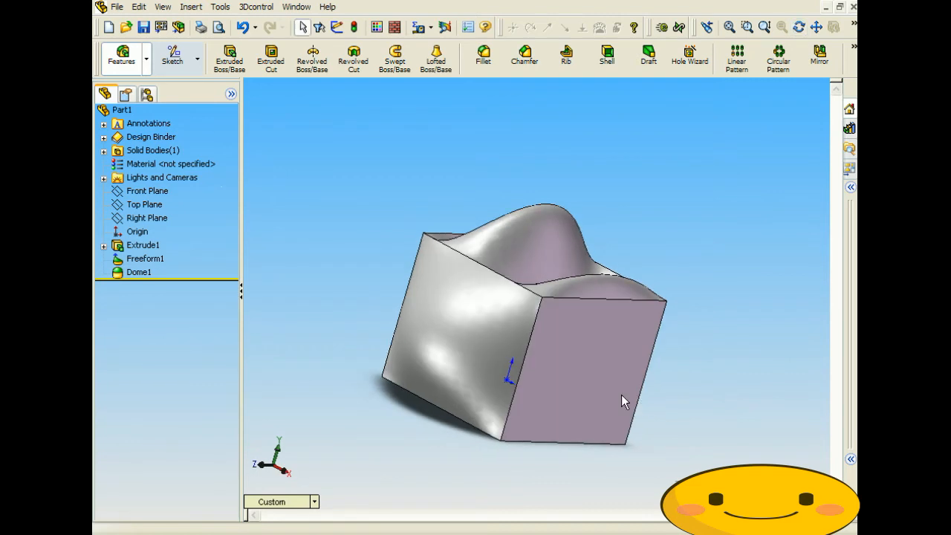
{"action": "left_click", "coordinate": [446, 336]}
{"action": "middle_click_drag", "start_coordinate": [466, 340], "coordinate": [329, 309]}
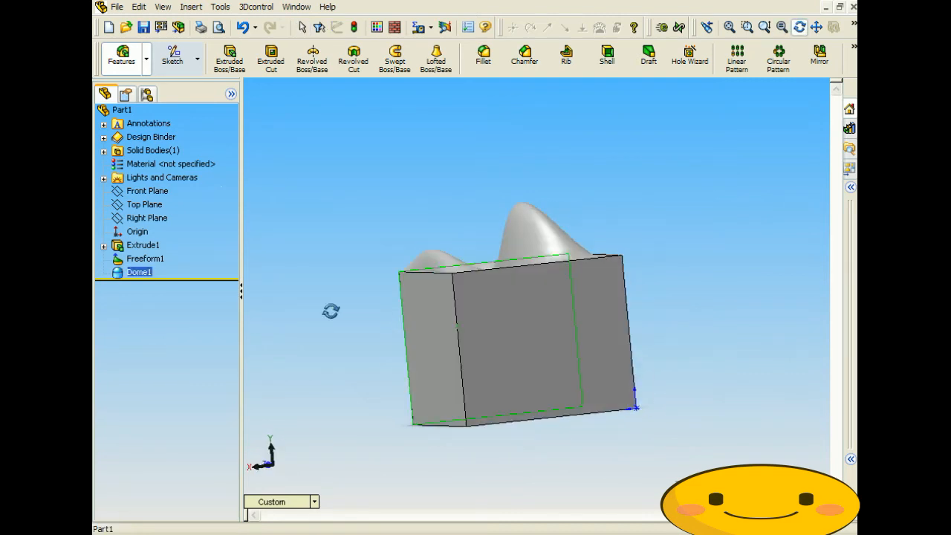
{"action": "left_click", "coordinate": [576, 346]}
{"action": "left_click", "coordinate": [664, 178]}
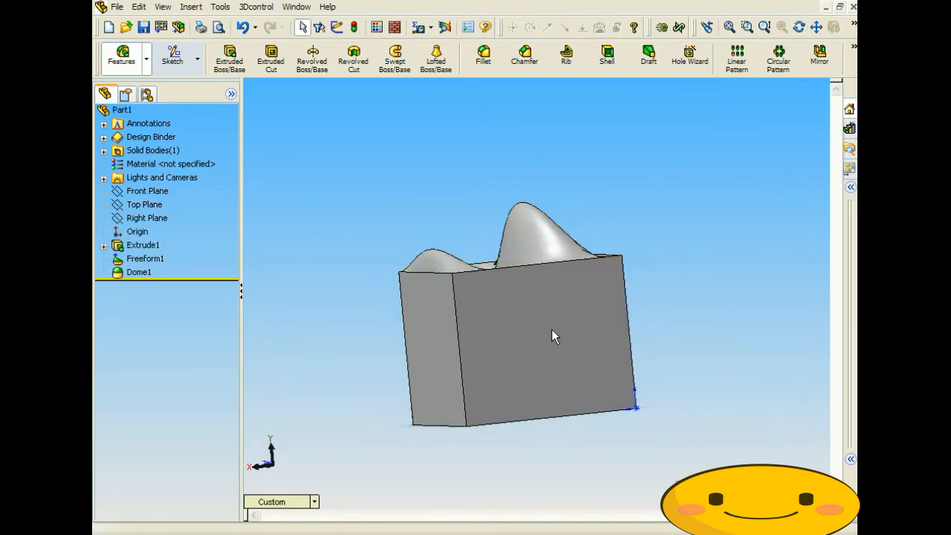
Step: Create a reference plane offset outward from the flat face opposite the dome
{"action": "left_click", "coordinate": [551, 329]}
{"action": "middle_click_drag", "start_coordinate": [353, 250], "coordinate": [445, 251]}
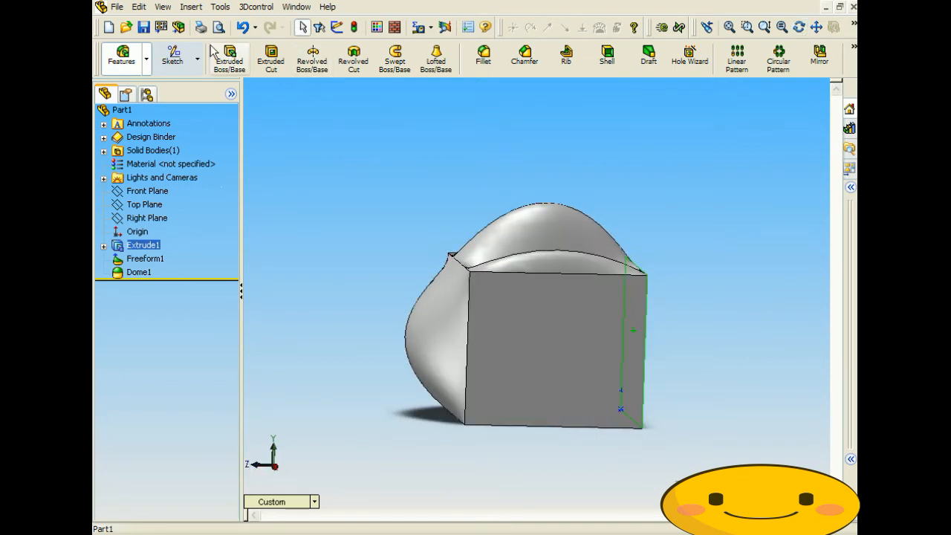
{"action": "left_click", "coordinate": [191, 6]}
{"action": "mouse_move", "coordinate": [232, 153]}
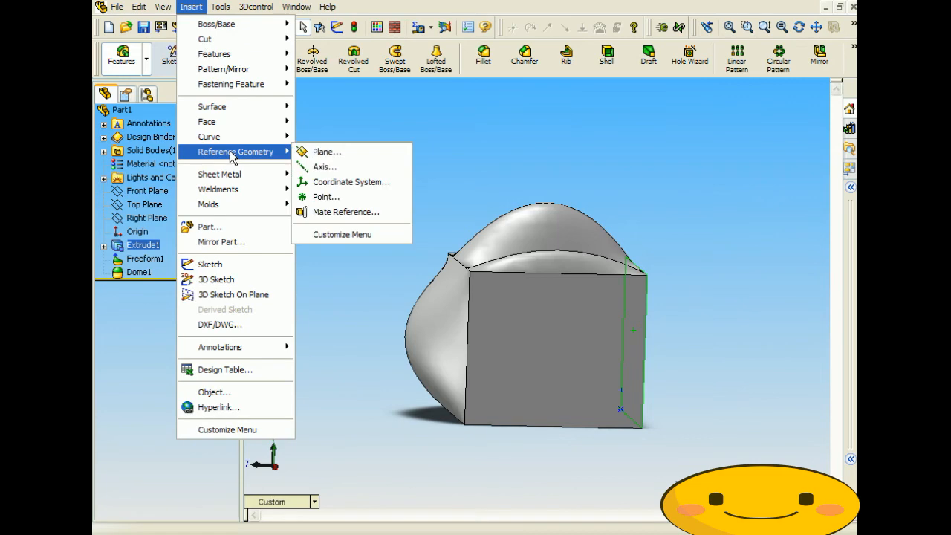
{"action": "left_click", "coordinate": [327, 153]}
{"action": "middle_click_drag", "start_coordinate": [503, 208], "coordinate": [433, 200]}
{"action": "left_click", "coordinate": [131, 133]}
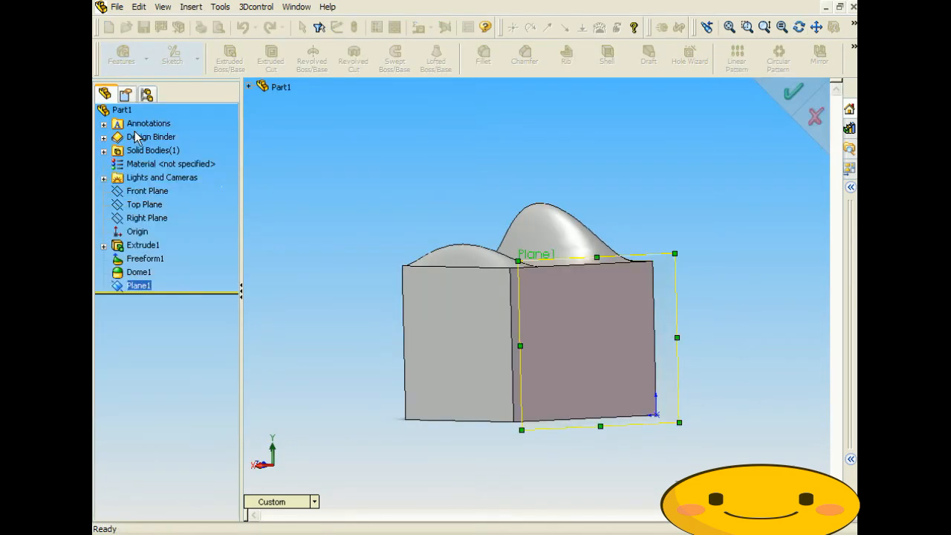
Step: Sketch a circle of about 13.07 mm radius near the middle of the offset plane and exit the sketch
{"action": "middle_click_drag", "start_coordinate": [369, 213], "coordinate": [549, 256]}
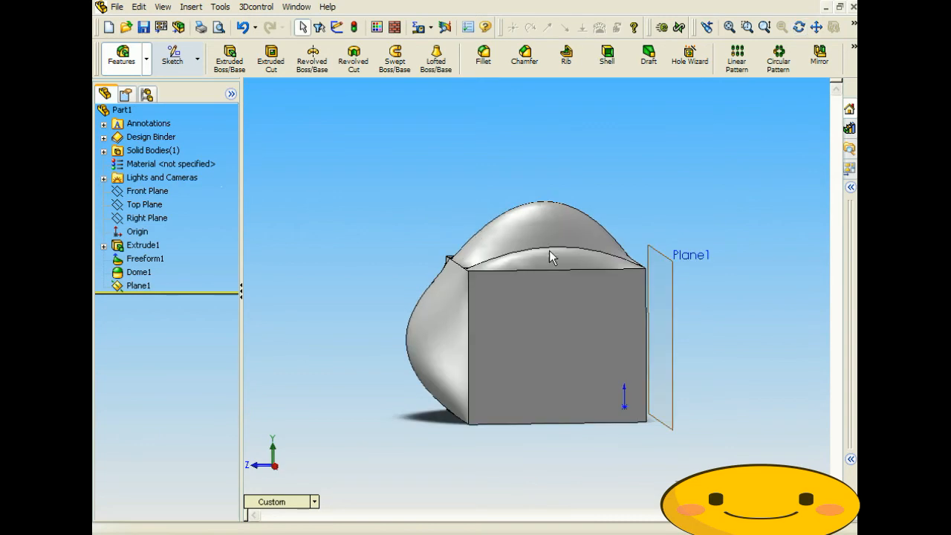
{"action": "left_click", "coordinate": [672, 273]}
{"action": "middle_click_drag", "start_coordinate": [639, 284], "coordinate": [542, 291]}
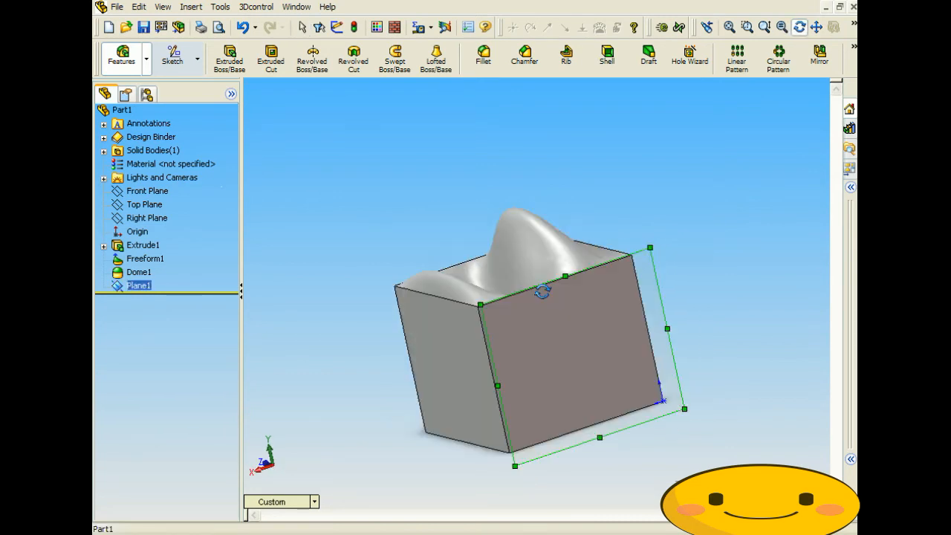
{"action": "middle_click_drag", "start_coordinate": [499, 316], "coordinate": [554, 299]}
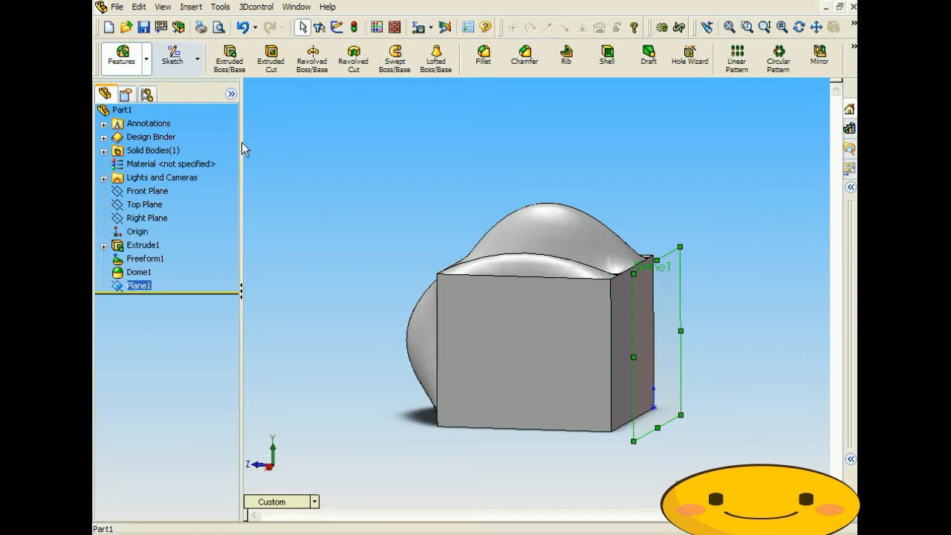
{"action": "left_click", "coordinate": [177, 59]}
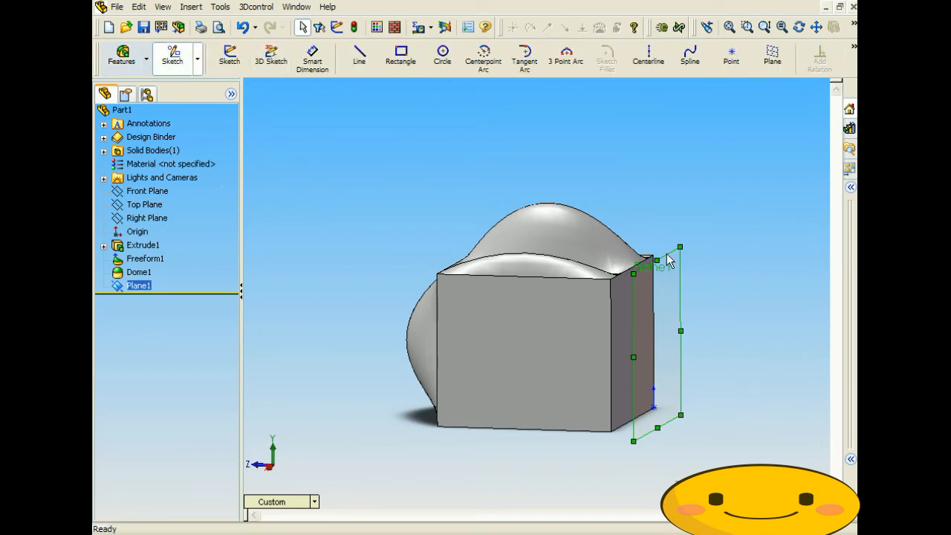
{"action": "left_click", "coordinate": [444, 58]}
{"action": "middle_click_drag", "start_coordinate": [575, 346], "coordinate": [486, 324]}
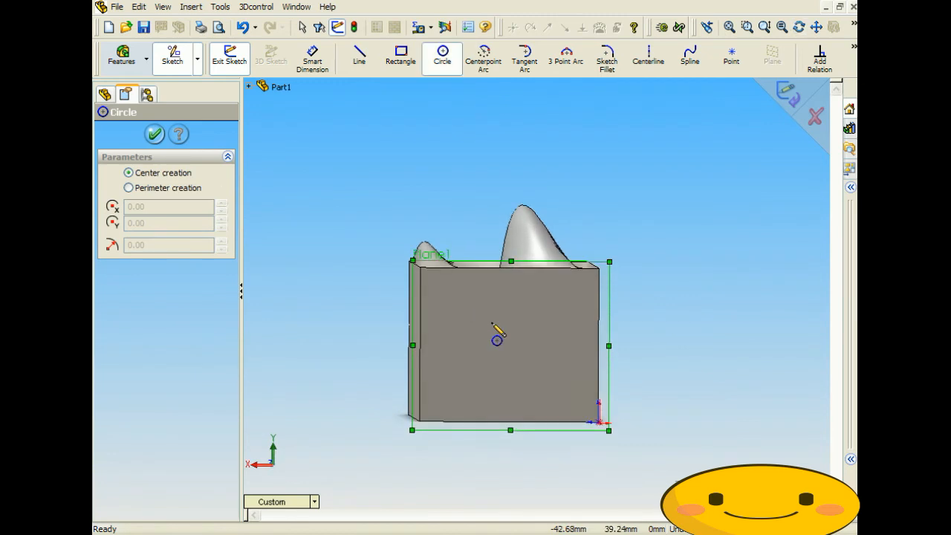
{"action": "left_click", "coordinate": [507, 343]}
{"action": "left_click", "coordinate": [536, 366]}
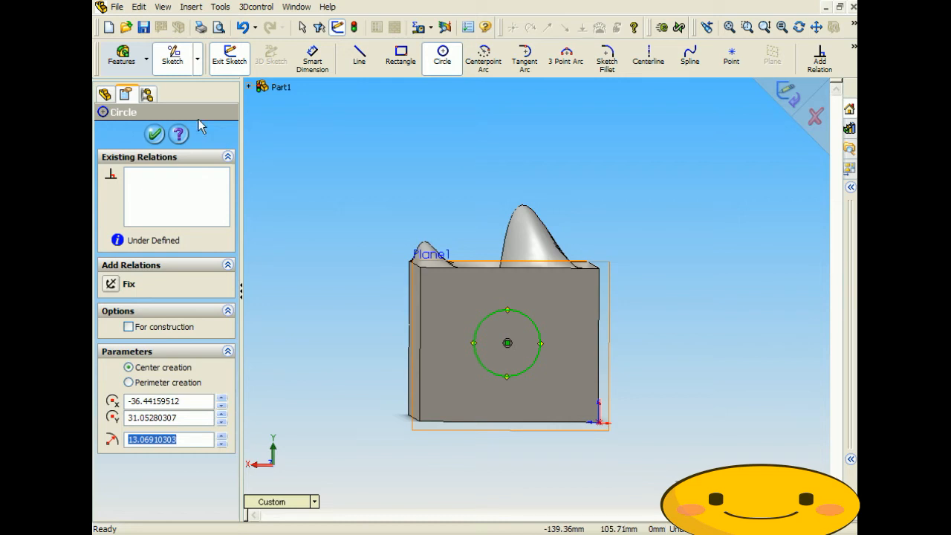
{"action": "left_click", "coordinate": [155, 133]}
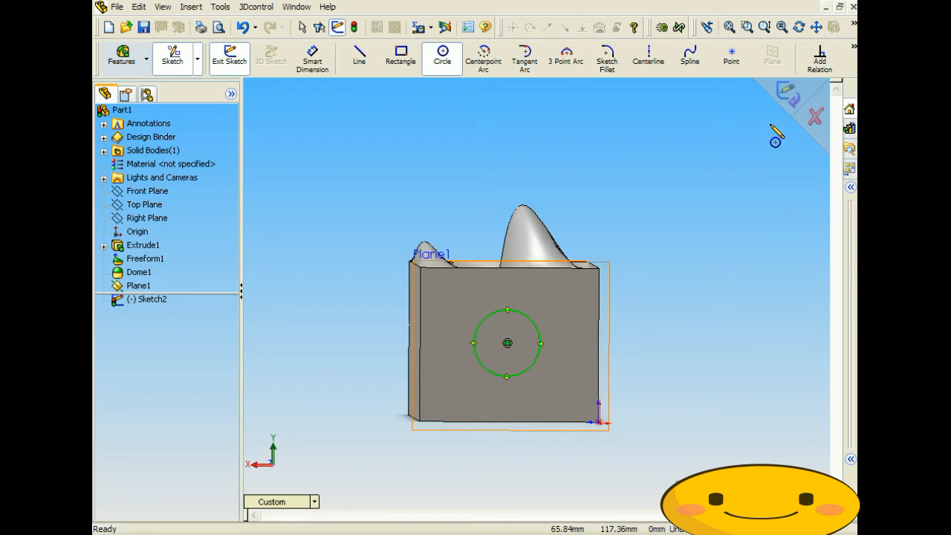
{"action": "left_click", "coordinate": [787, 92]}
Step: Apply a Shape feature to the flat face behind the offset plane, constrained by the circle sketch, with boundary tangents maintained
{"action": "mouse_move", "coordinate": [602, 210]}
{"action": "middle_mouse_down"}
{"action": "mouse_move", "coordinate": [662, 207]}
{"action": "mouse_move", "coordinate": [658, 272]}
{"action": "middle_mouse_up"}
{"action": "left_click", "coordinate": [631, 344]}
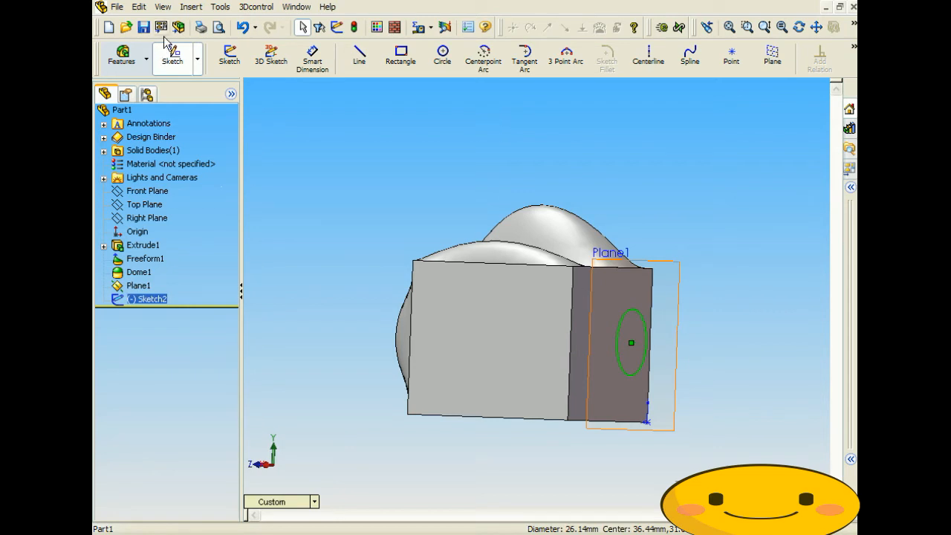
{"action": "left_click", "coordinate": [191, 8]}
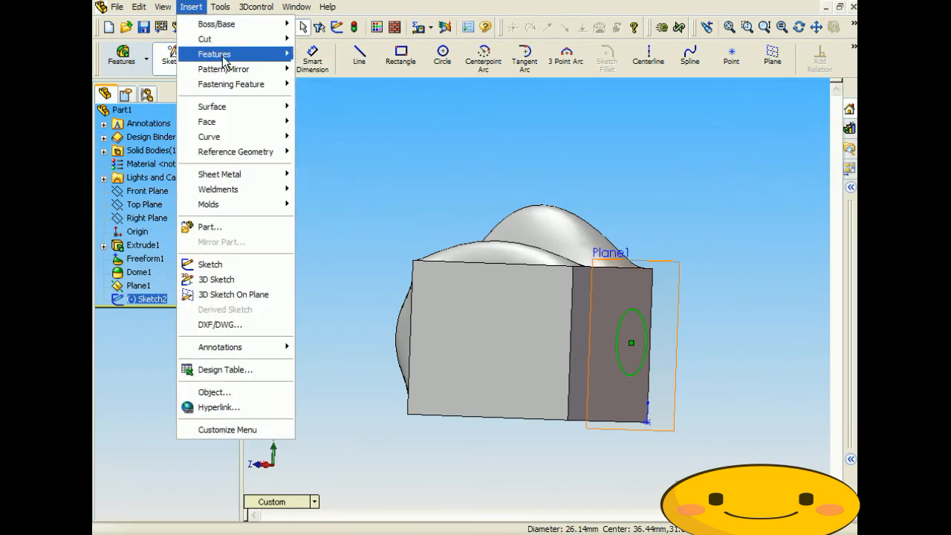
{"action": "mouse_move", "coordinate": [222, 54]}
{"action": "left_click", "coordinate": [321, 197]}
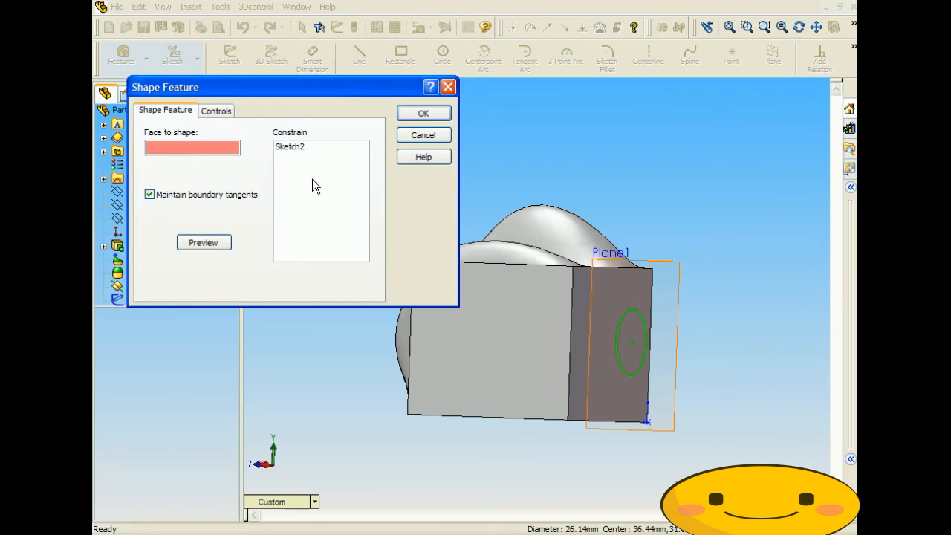
{"action": "left_click", "coordinate": [294, 147]}
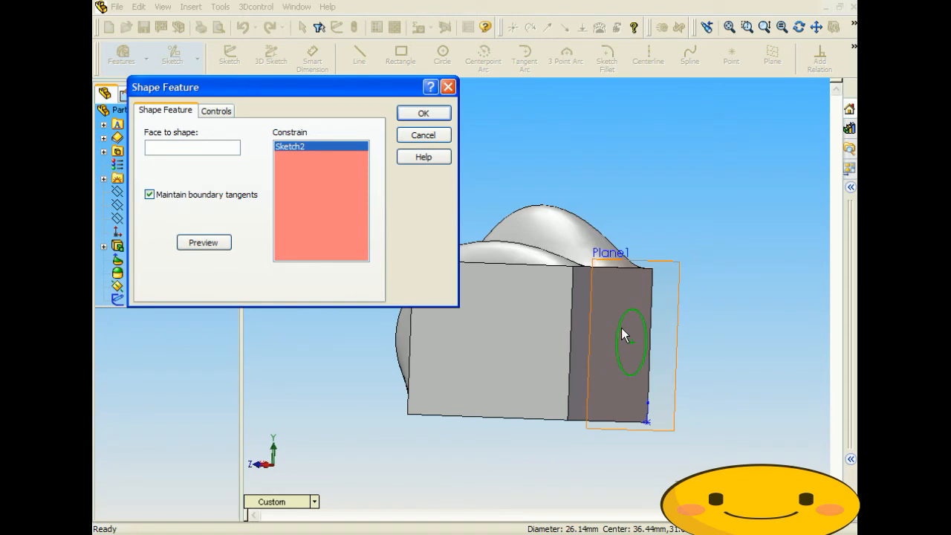
{"action": "mouse_move", "coordinate": [621, 328]}
{"action": "middle_mouse_down"}
{"action": "mouse_move", "coordinate": [601, 319]}
{"action": "mouse_move", "coordinate": [562, 335]}
{"action": "mouse_move", "coordinate": [563, 344]}
{"action": "middle_mouse_up"}
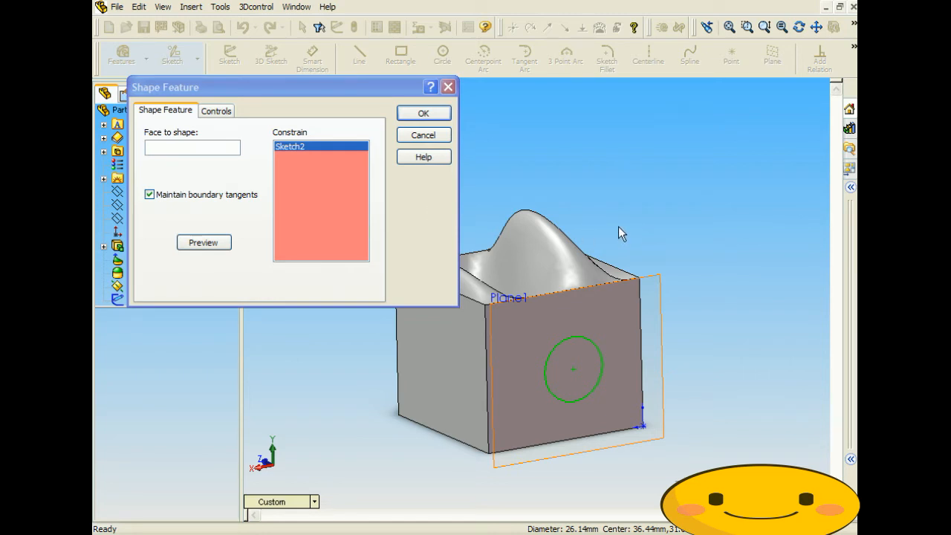
{"action": "left_click", "coordinate": [222, 148]}
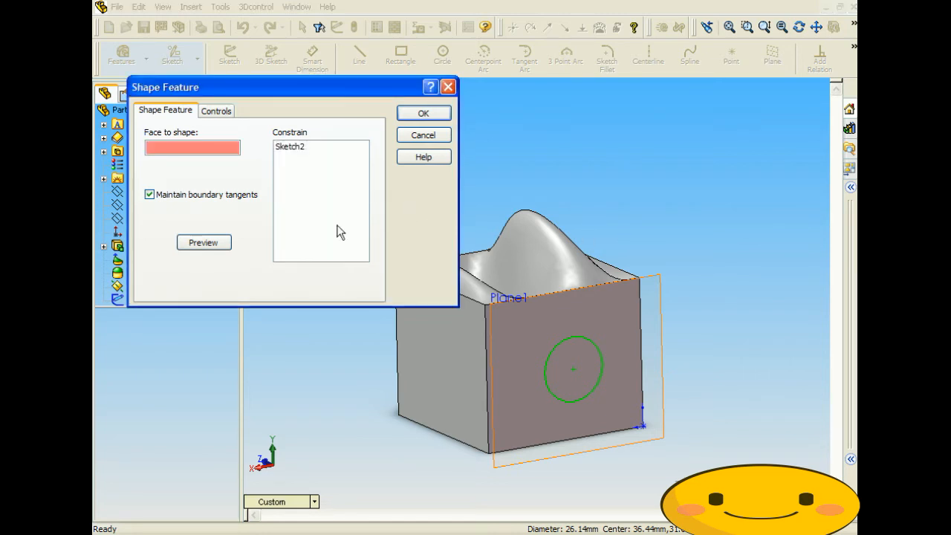
{"action": "left_click", "coordinate": [523, 335]}
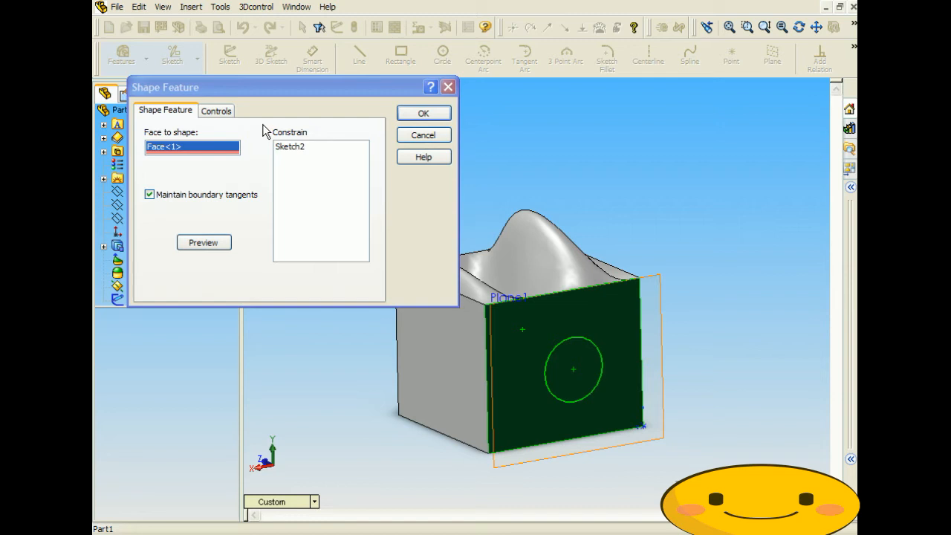
{"action": "left_click", "coordinate": [421, 114]}
Step: Edit the offset plane that carries the circle sketch and set its distance from the face to 50 mm
{"action": "middle_click_drag", "start_coordinate": [659, 326], "coordinate": [545, 220]}
{"action": "middle_click_drag", "start_coordinate": [504, 403], "coordinate": [534, 369]}
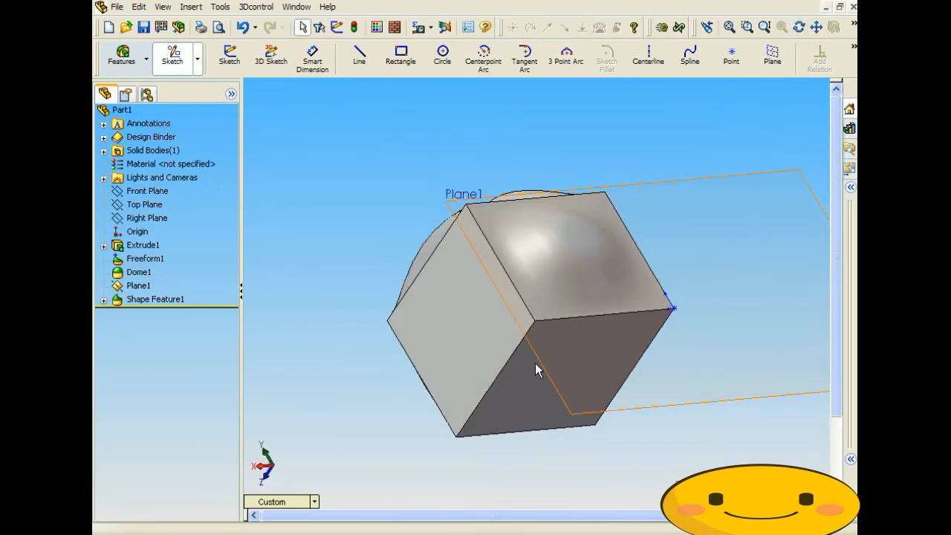
{"action": "middle_click_drag", "start_coordinate": [580, 241], "coordinate": [656, 246]}
{"action": "scroll", "coordinate": [637, 265], "scroll_direction": "up", "scroll_amount": 3}
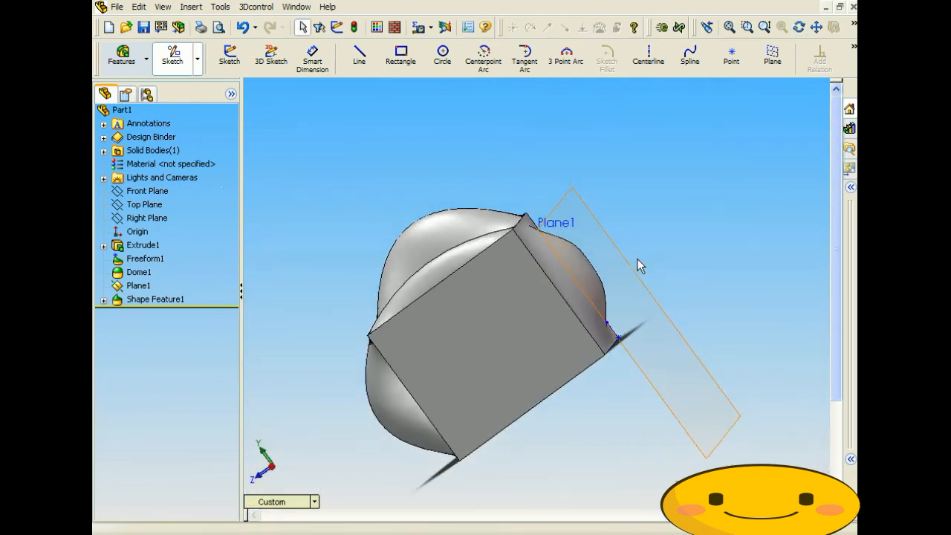
{"action": "right_click", "coordinate": [138, 287]}
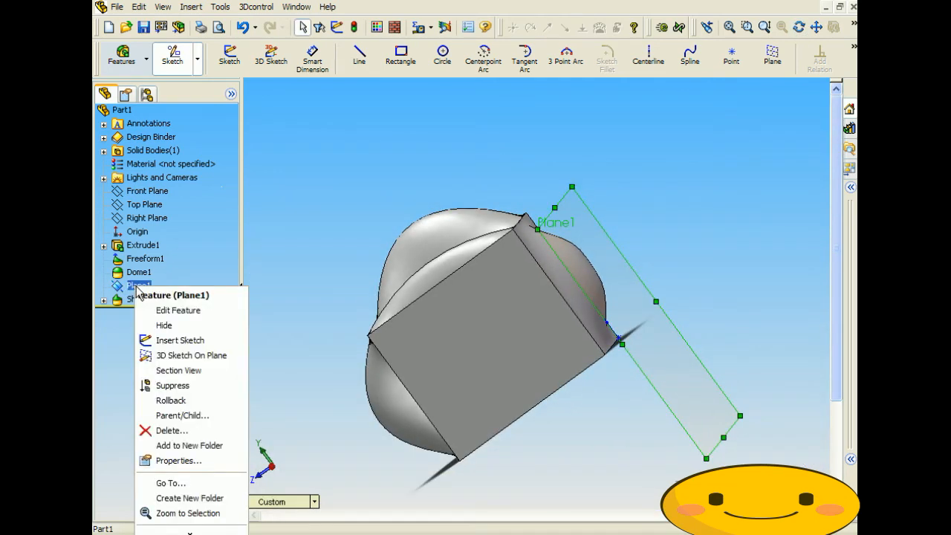
{"action": "left_click", "coordinate": [164, 312]}
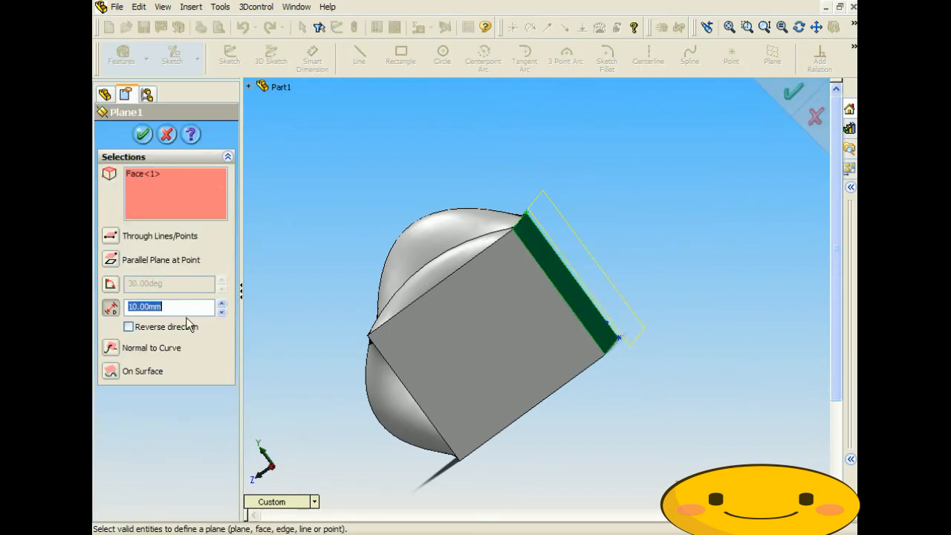
{"action": "left_click", "coordinate": [221, 303]}
{"action": "left_click", "coordinate": [221, 303]}
{"action": "left_click", "coordinate": [221, 303]}
{"action": "left_click", "coordinate": [222, 303]}
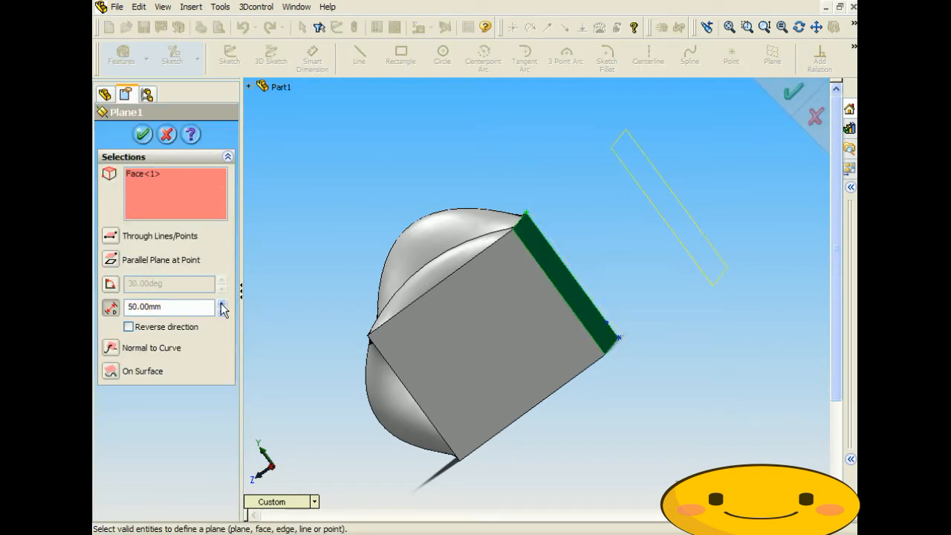
{"action": "left_click", "coordinate": [143, 135]}
{"action": "middle_click_drag", "start_coordinate": [338, 209], "coordinate": [306, 190]}
{"action": "key", "text": "Escape"}
Step: Edit the circle sketch under the Shape feature, set the circle's radius to 5 mm and exit the sketch
{"action": "middle_click_drag", "start_coordinate": [443, 182], "coordinate": [516, 263]}
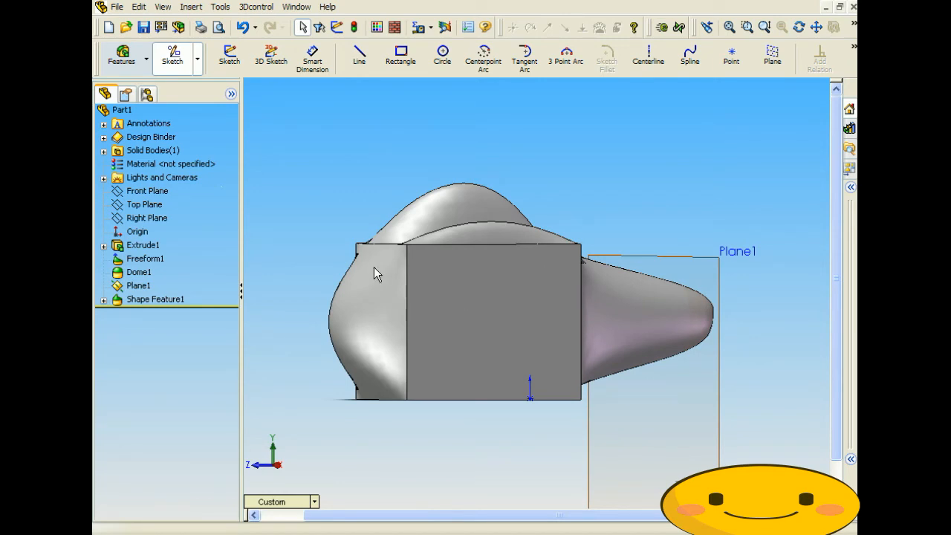
{"action": "middle_click_drag", "start_coordinate": [641, 217], "coordinate": [523, 229]}
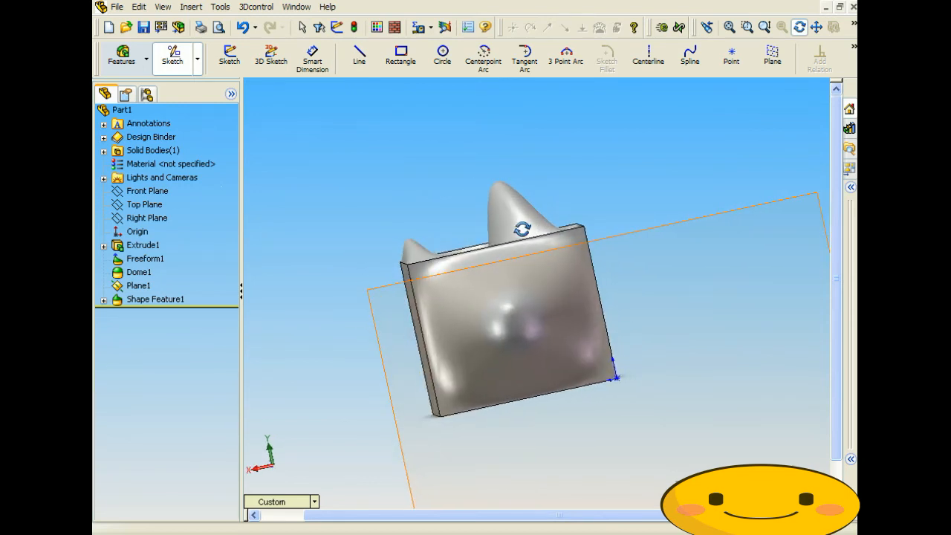
{"action": "middle_click_drag", "start_coordinate": [614, 309], "coordinate": [684, 315]}
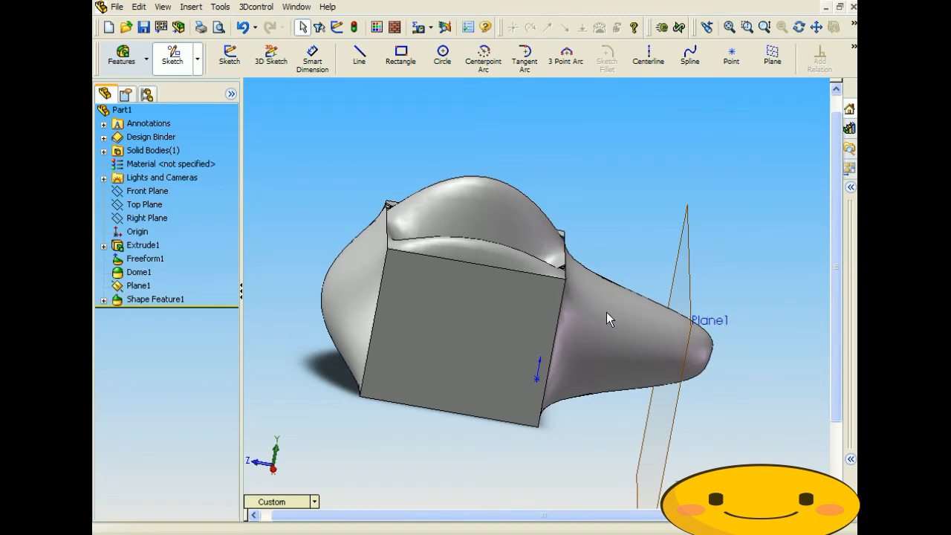
{"action": "left_click", "coordinate": [103, 300]}
{"action": "left_click", "coordinate": [142, 314]}
{"action": "right_click", "coordinate": [143, 313]}
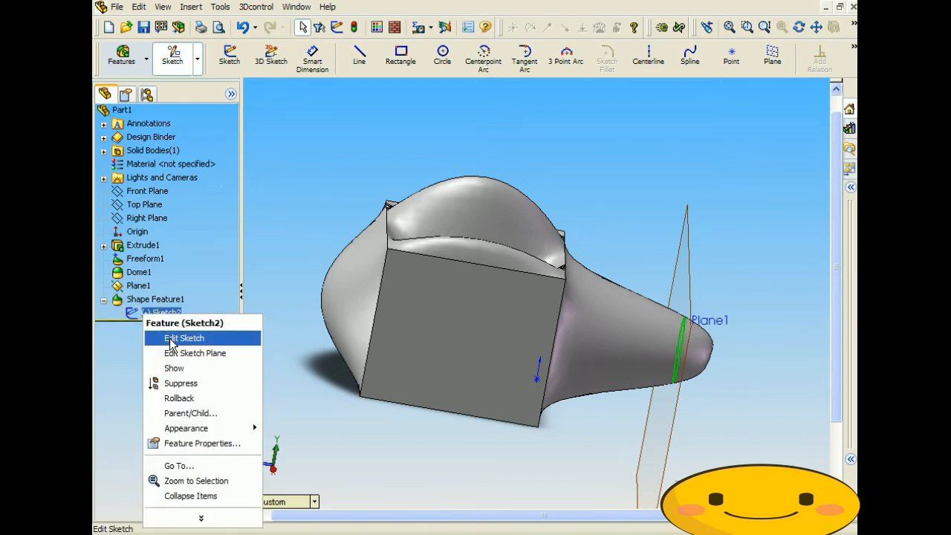
{"action": "left_click", "coordinate": [186, 335]}
{"action": "mouse_move", "coordinate": [347, 308]}
{"action": "middle_mouse_down"}
{"action": "mouse_move", "coordinate": [502, 352]}
{"action": "mouse_move", "coordinate": [461, 344]}
{"action": "middle_mouse_up"}
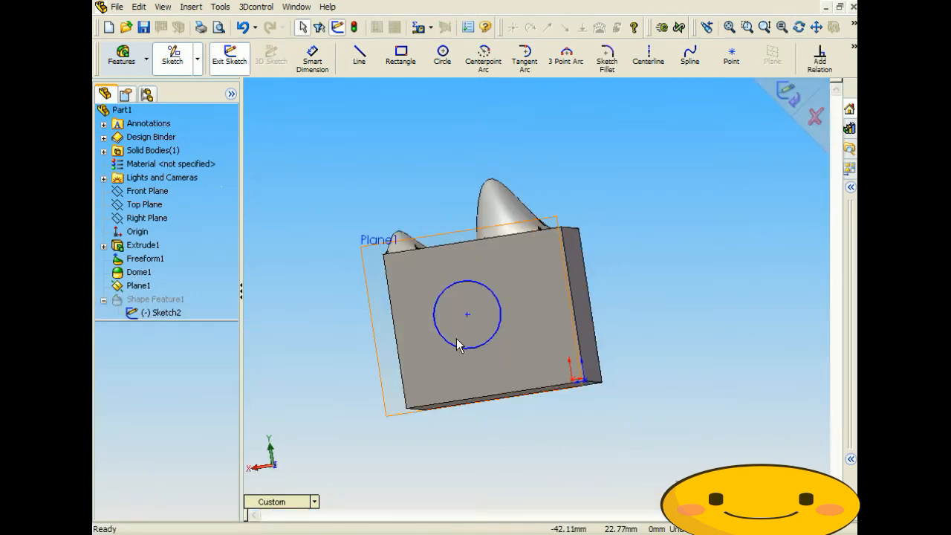
{"action": "left_click", "coordinate": [457, 347]}
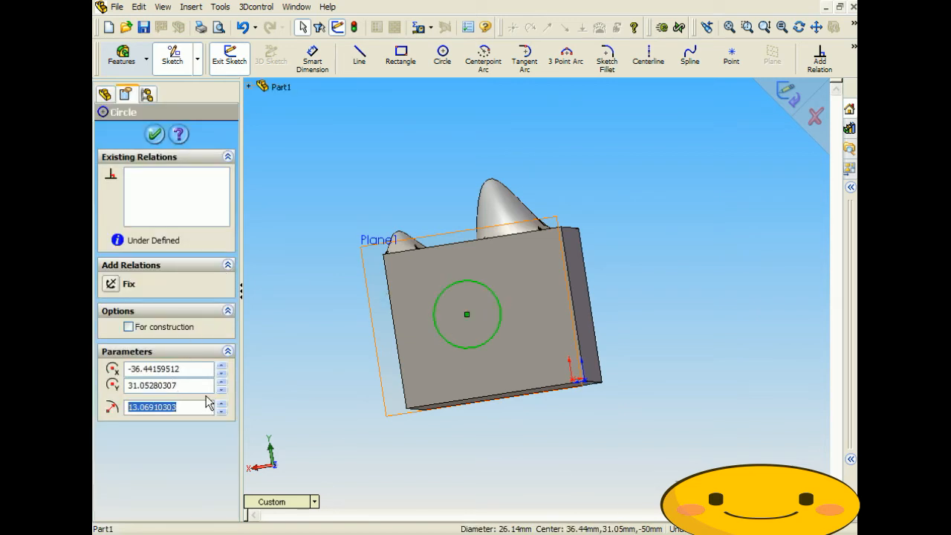
{"action": "type", "text": "6"}
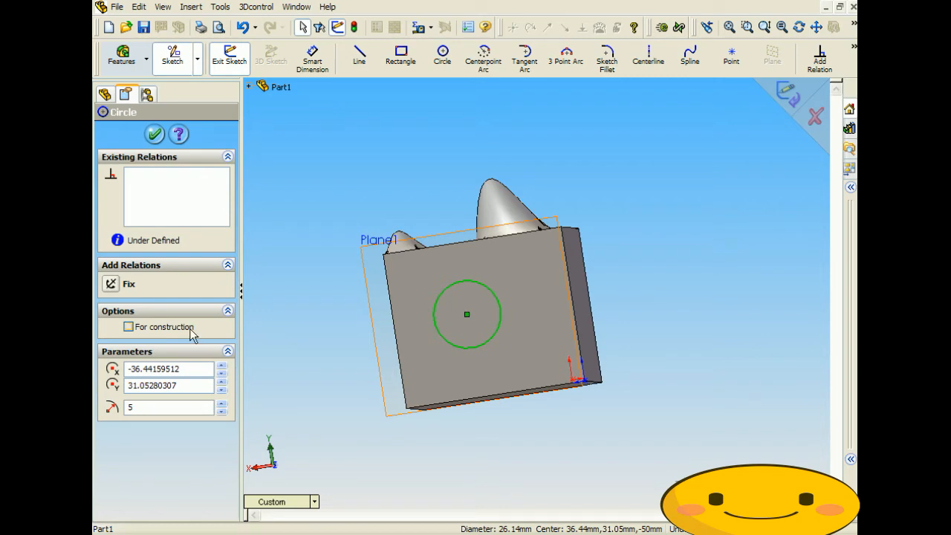
{"action": "left_click", "coordinate": [158, 135]}
{"action": "left_click", "coordinate": [405, 186]}
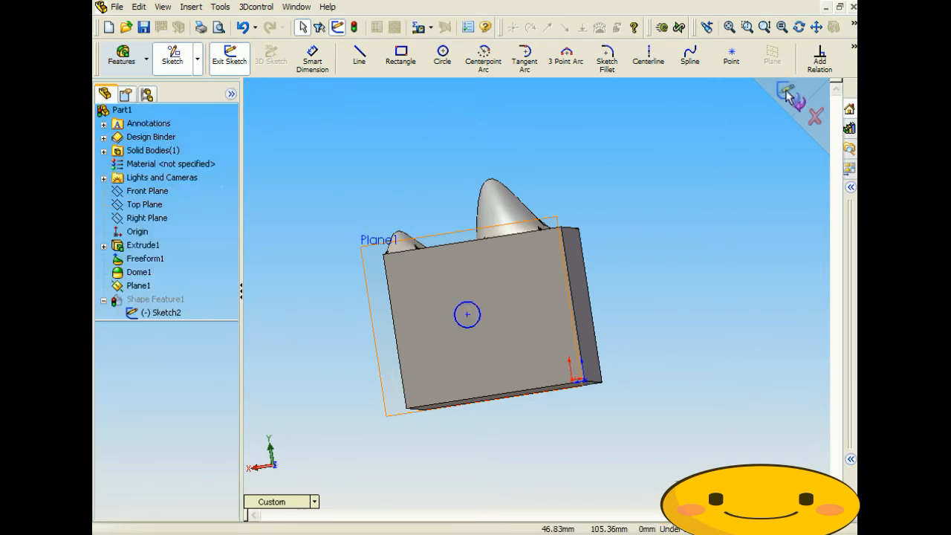
Step: Create a reference plane offset 30 mm outward from the flat side face adjacent to the domed face
{"action": "middle_click_drag", "start_coordinate": [475, 201], "coordinate": [585, 204]}
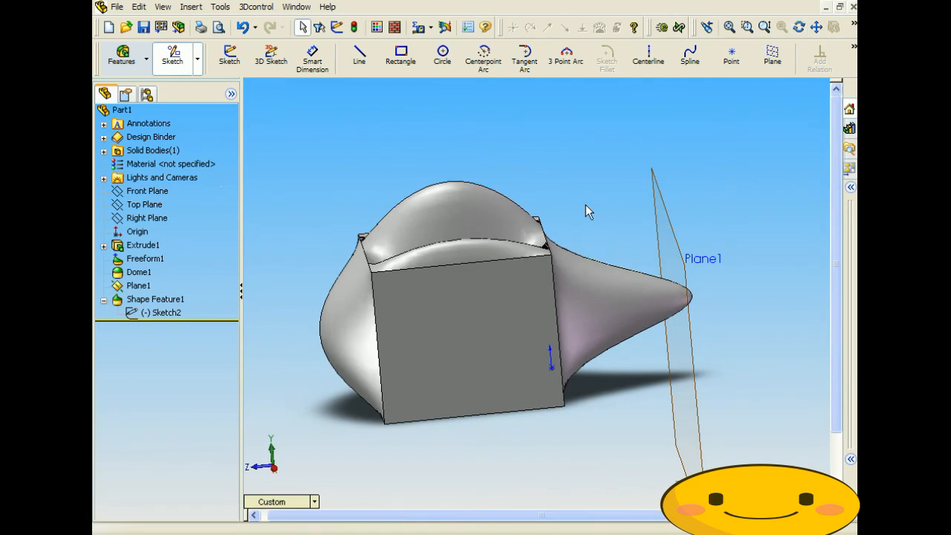
{"action": "middle_click_drag", "start_coordinate": [590, 224], "coordinate": [542, 234]}
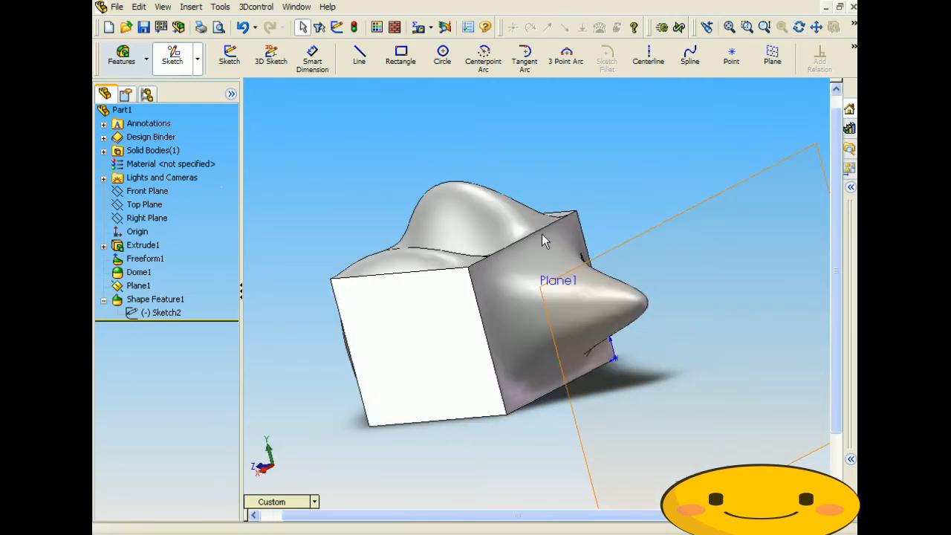
{"action": "left_click_drag", "start_coordinate": [591, 234], "coordinate": [603, 240]}
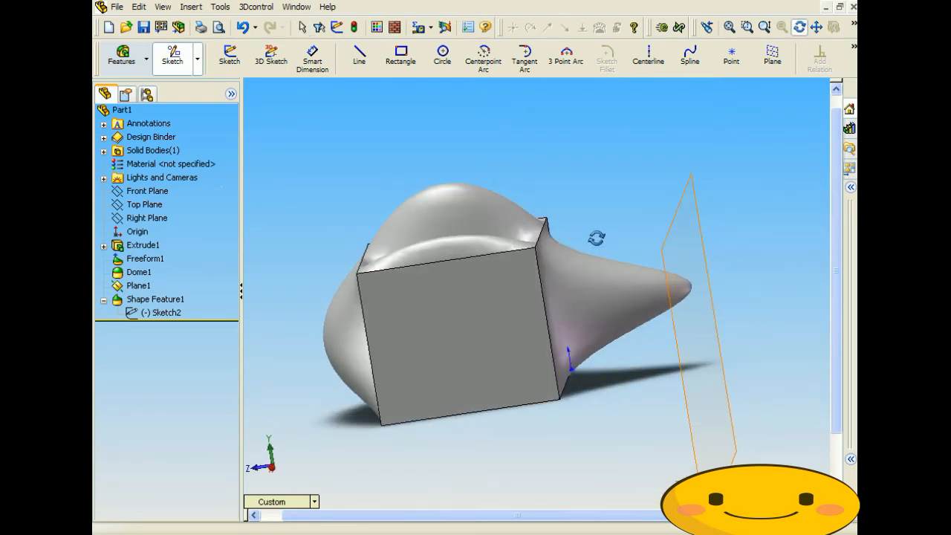
{"action": "key", "text": "Escape"}
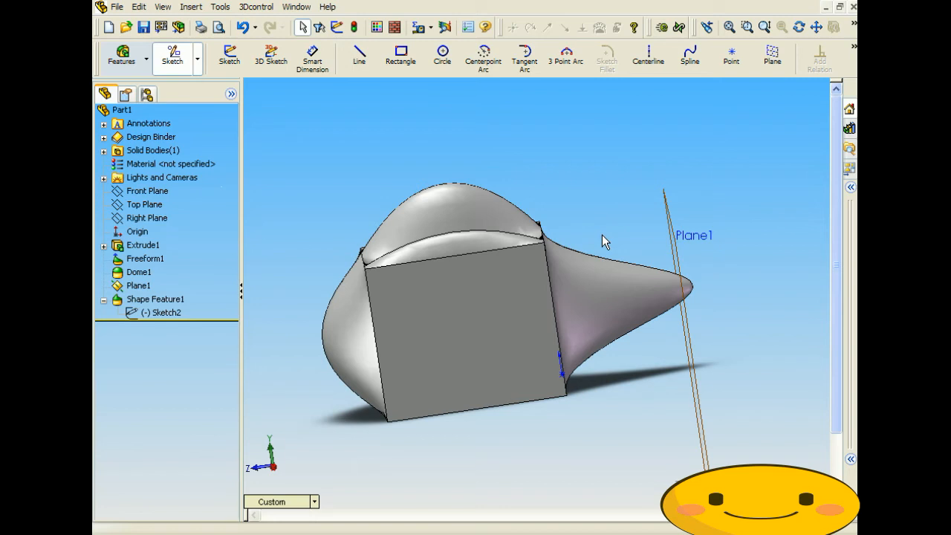
{"action": "middle_click_drag", "start_coordinate": [510, 253], "coordinate": [521, 233]}
{"action": "middle_click_drag", "start_coordinate": [610, 263], "coordinate": [643, 280]}
{"action": "left_click", "coordinate": [539, 315]}
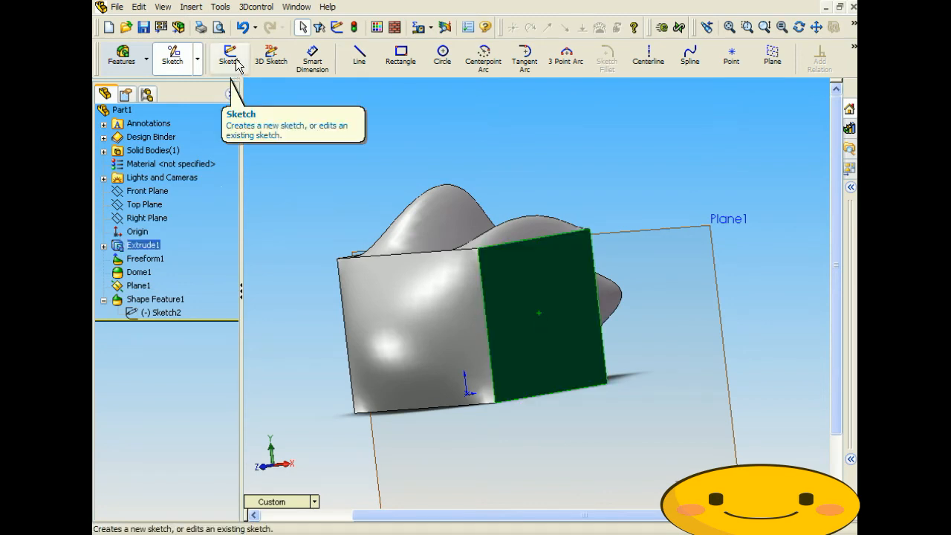
{"action": "left_click", "coordinate": [190, 7]}
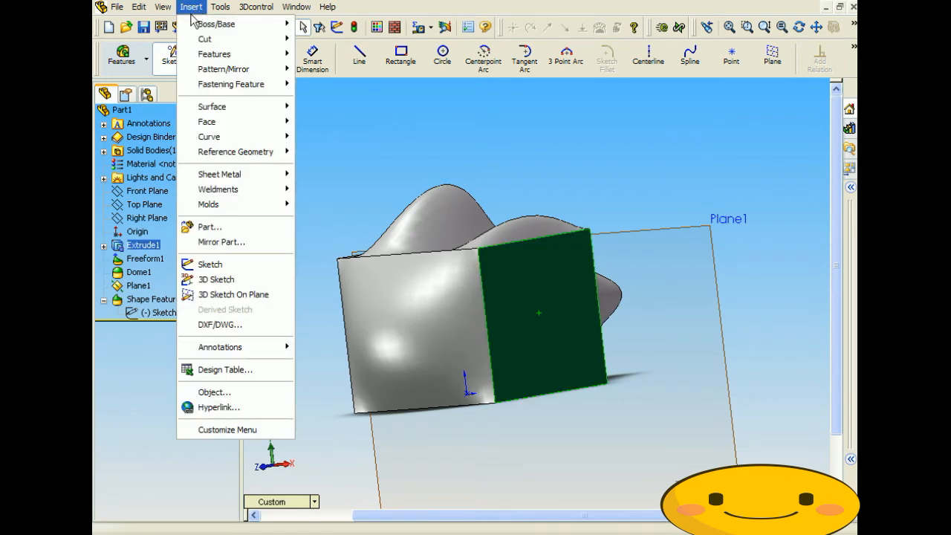
{"action": "mouse_move", "coordinate": [237, 151]}
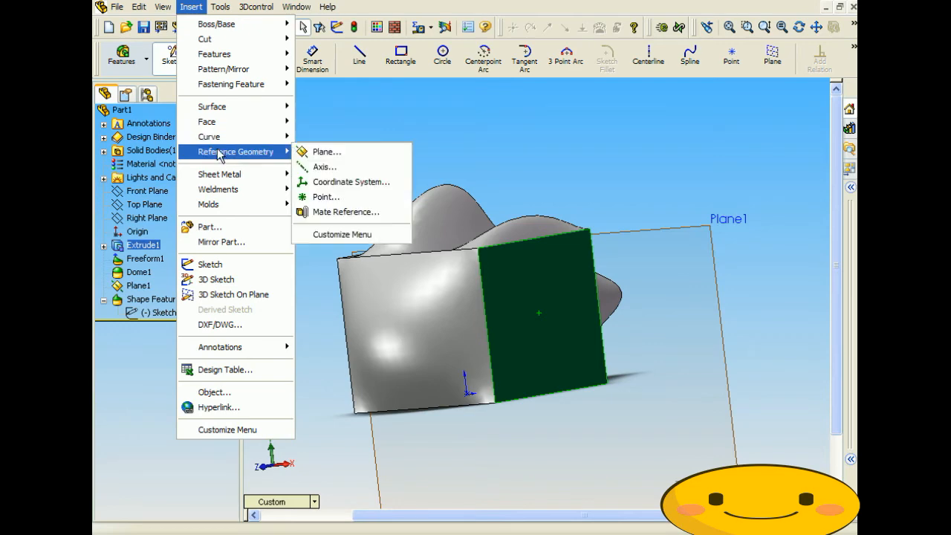
{"action": "left_click", "coordinate": [312, 153]}
{"action": "middle_click_drag", "start_coordinate": [298, 243], "coordinate": [322, 246]}
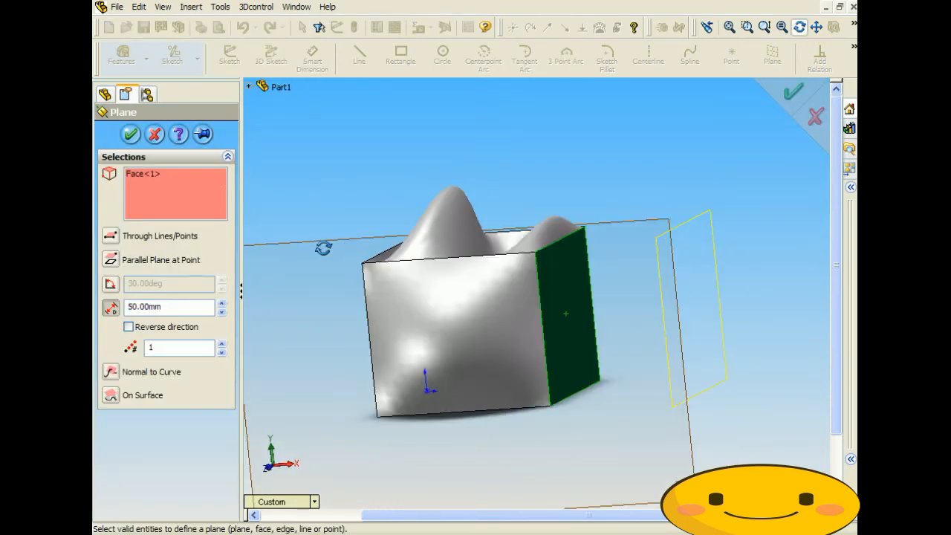
{"action": "left_click", "coordinate": [221, 312]}
{"action": "left_click", "coordinate": [221, 312]}
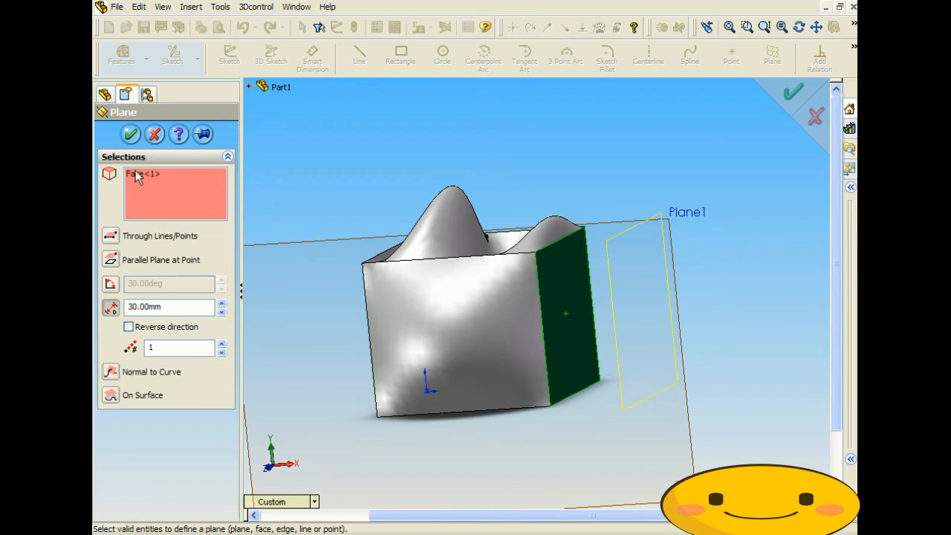
{"action": "left_click", "coordinate": [131, 135]}
Step: Sketch a diagonal line on the new plane, running between opposite corners of the flat side face, and exit the sketch
{"action": "mouse_move", "coordinate": [444, 143]}
{"action": "middle_mouse_down"}
{"action": "mouse_move", "coordinate": [381, 139]}
{"action": "mouse_move", "coordinate": [377, 250]}
{"action": "middle_mouse_up"}
{"action": "left_click", "coordinate": [359, 61]}
{"action": "left_click", "coordinate": [367, 239]}
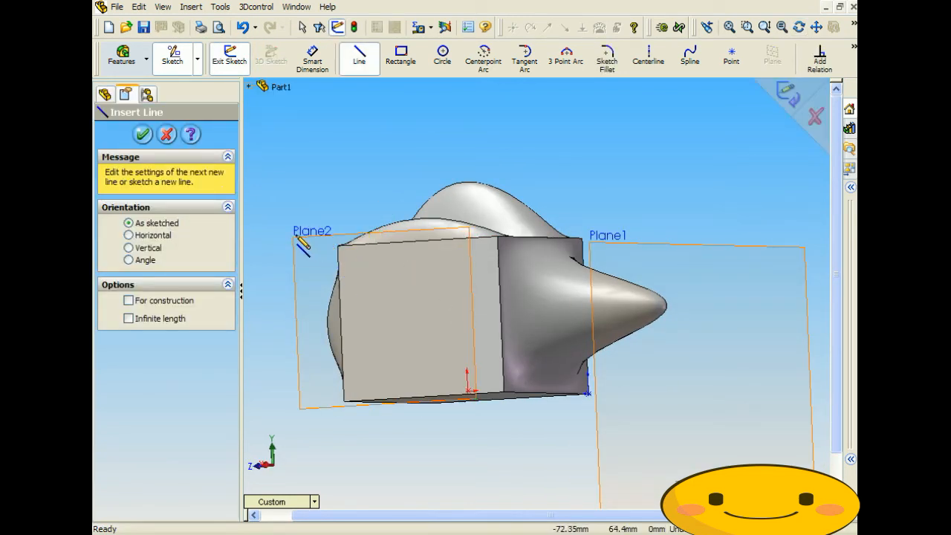
{"action": "middle_click_drag", "start_coordinate": [365, 260], "coordinate": [403, 271]}
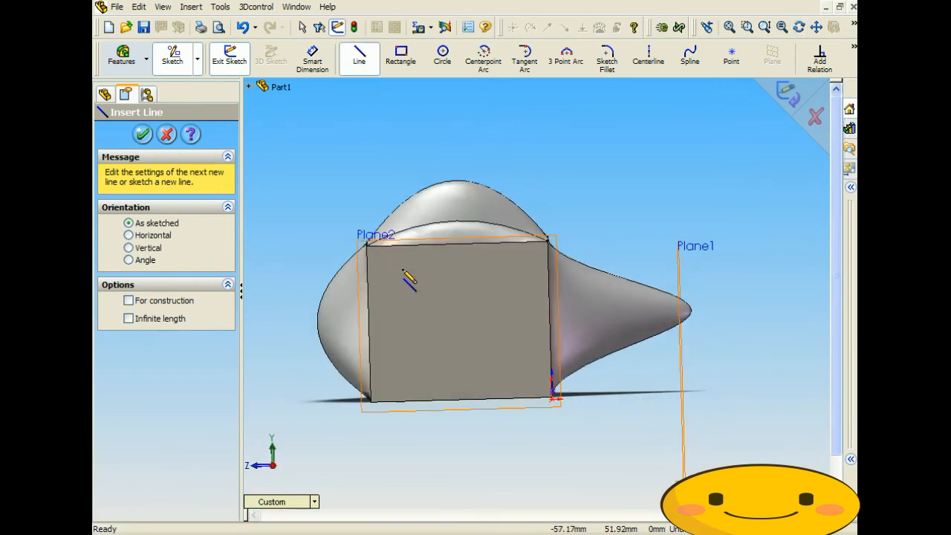
{"action": "left_click", "coordinate": [376, 254]}
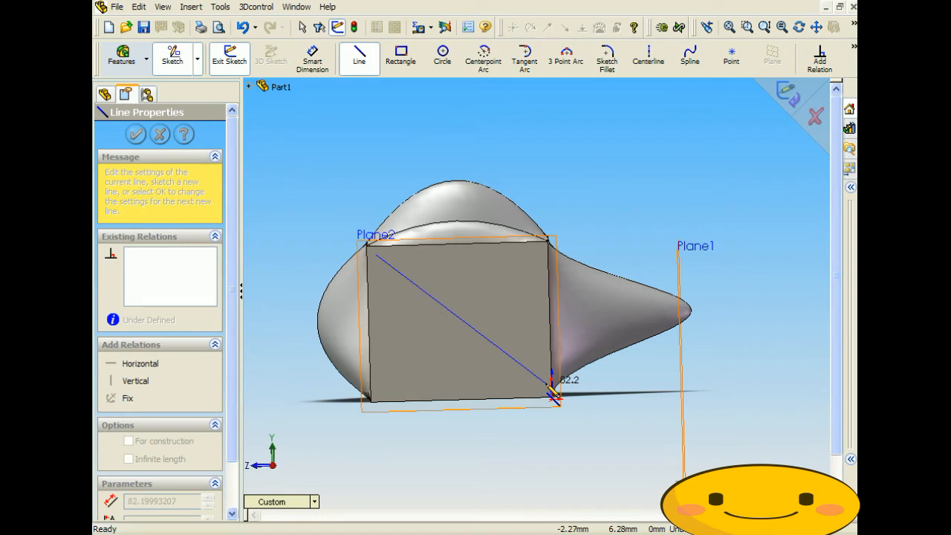
{"action": "left_click", "coordinate": [534, 384]}
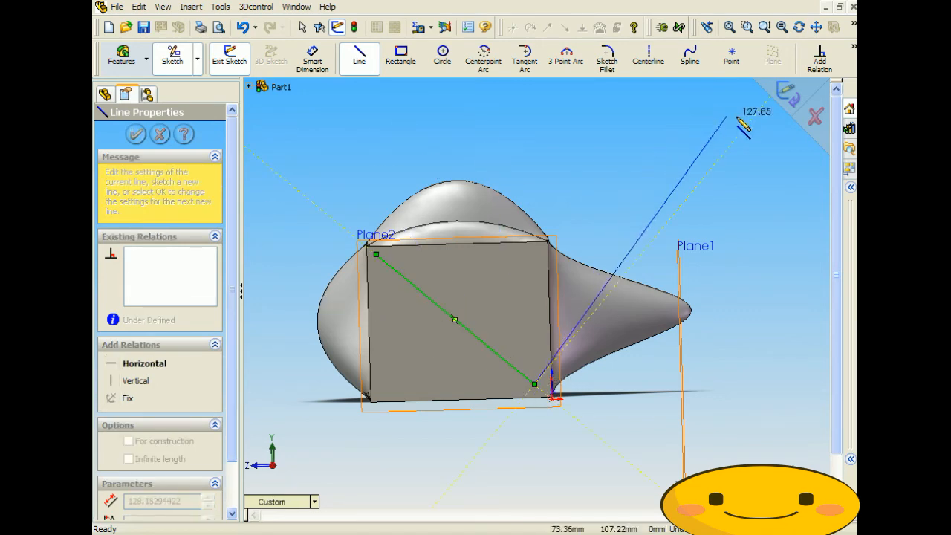
{"action": "left_click", "coordinate": [789, 93]}
Step: Apply a Shape feature to the flat side face, constrained to the diagonal line sketch with boundary tangents maintained
{"action": "middle_click_drag", "start_coordinate": [471, 175], "coordinate": [413, 198]}
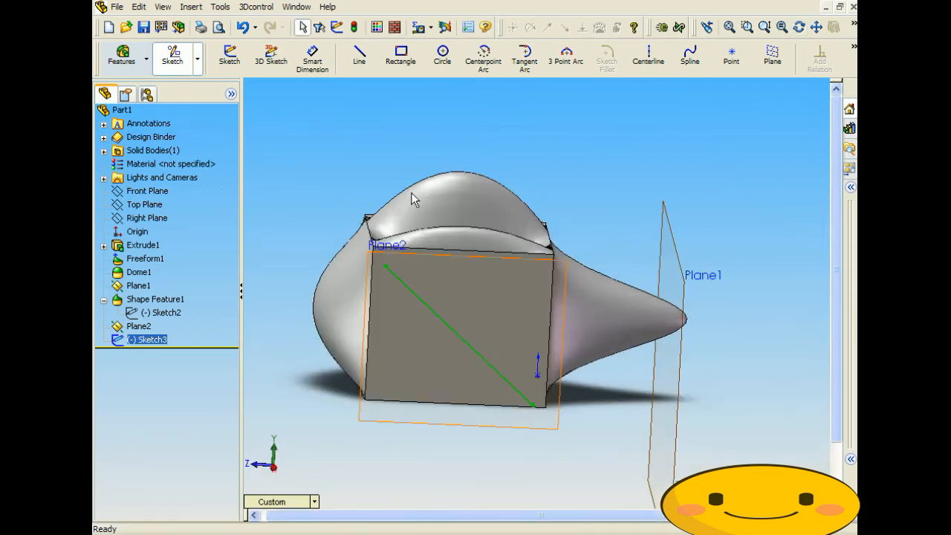
{"action": "left_click", "coordinate": [191, 7]}
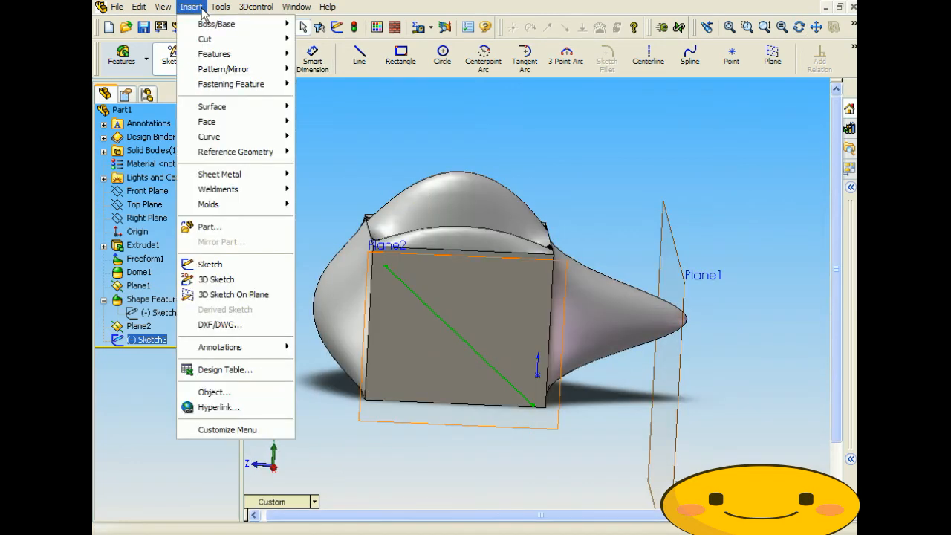
{"action": "mouse_move", "coordinate": [248, 67]}
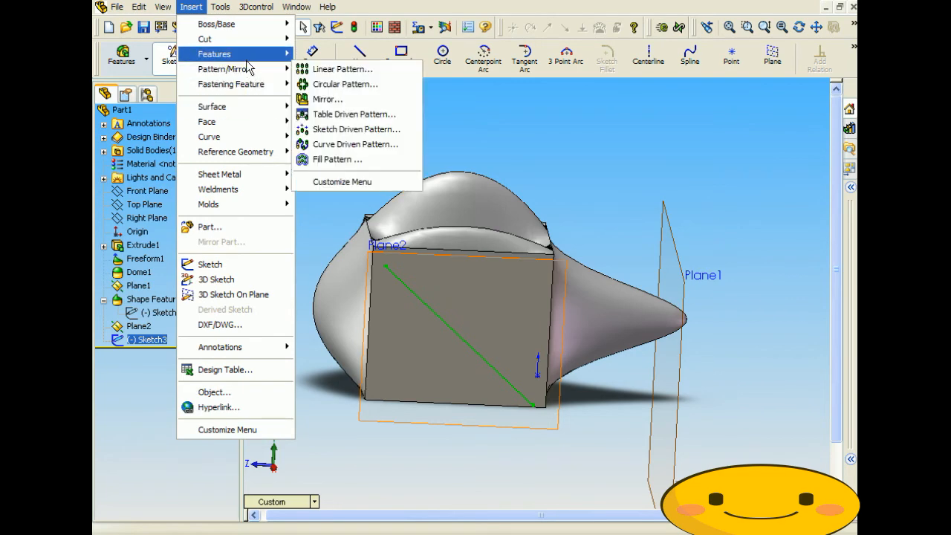
{"action": "mouse_move", "coordinate": [223, 53]}
{"action": "left_click", "coordinate": [321, 197]}
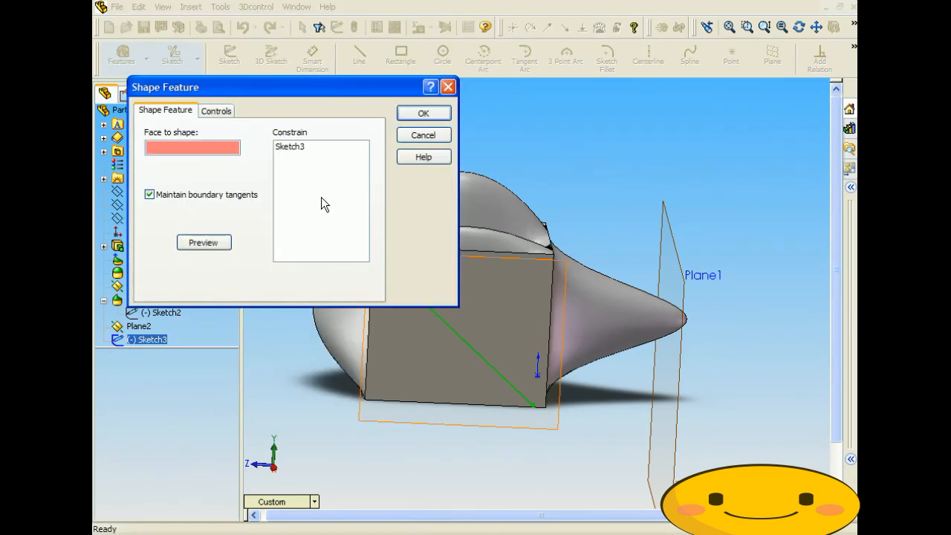
{"action": "left_click", "coordinate": [296, 152]}
{"action": "middle_click_drag", "start_coordinate": [501, 215], "coordinate": [587, 320]}
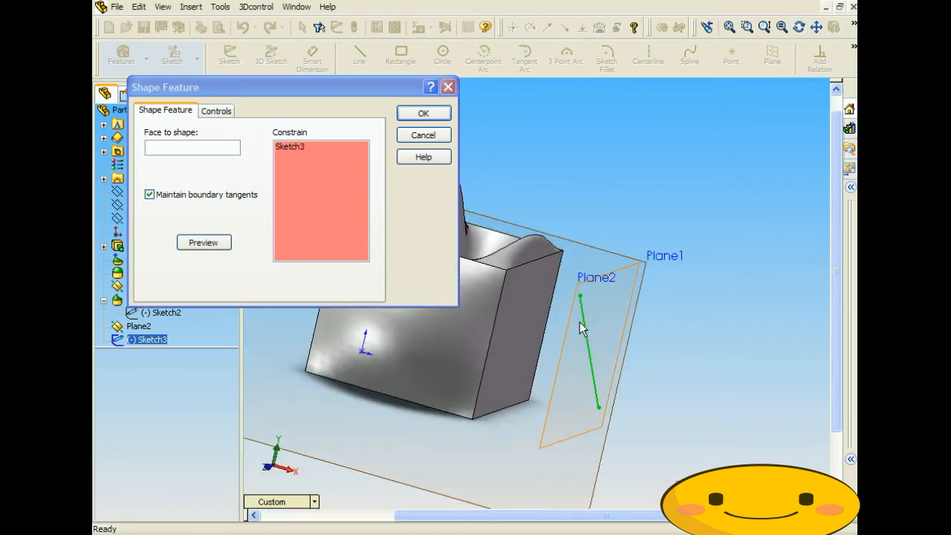
{"action": "left_click", "coordinate": [186, 153]}
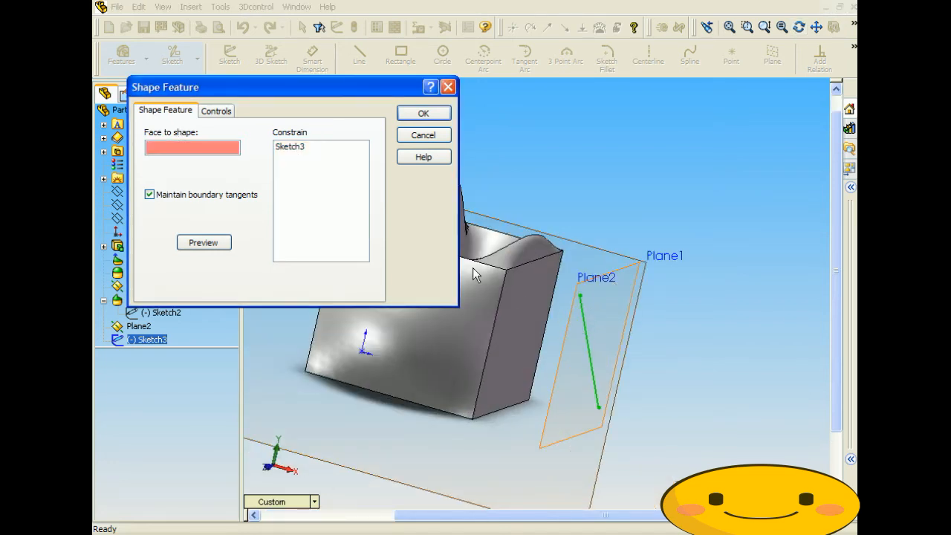
{"action": "left_click", "coordinate": [519, 304]}
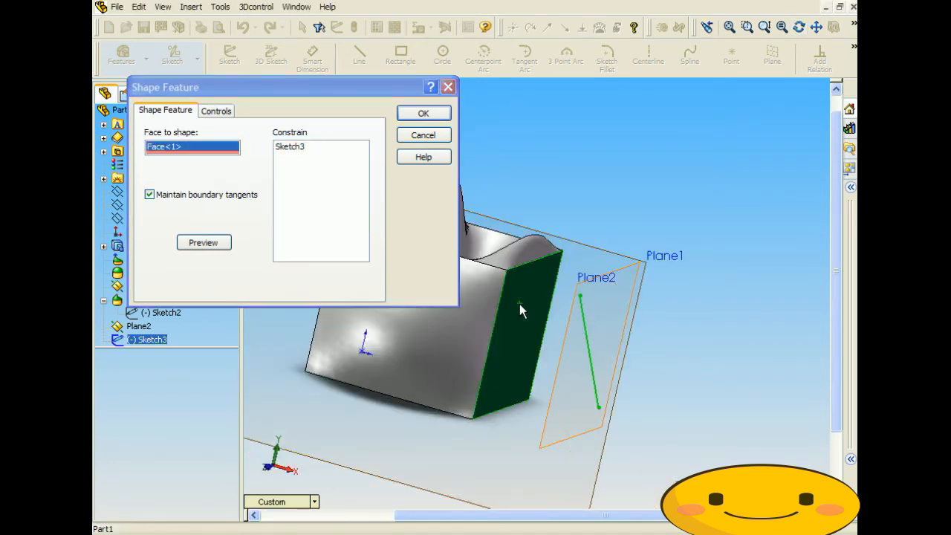
{"action": "left_click", "coordinate": [203, 243]}
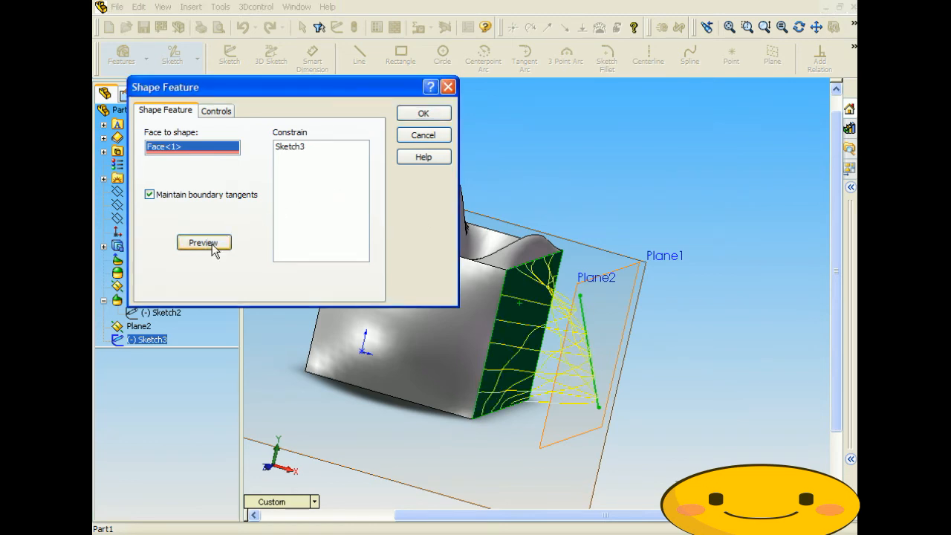
{"action": "middle_click_drag", "start_coordinate": [629, 329], "coordinate": [613, 287]}
{"action": "left_click", "coordinate": [423, 113]}
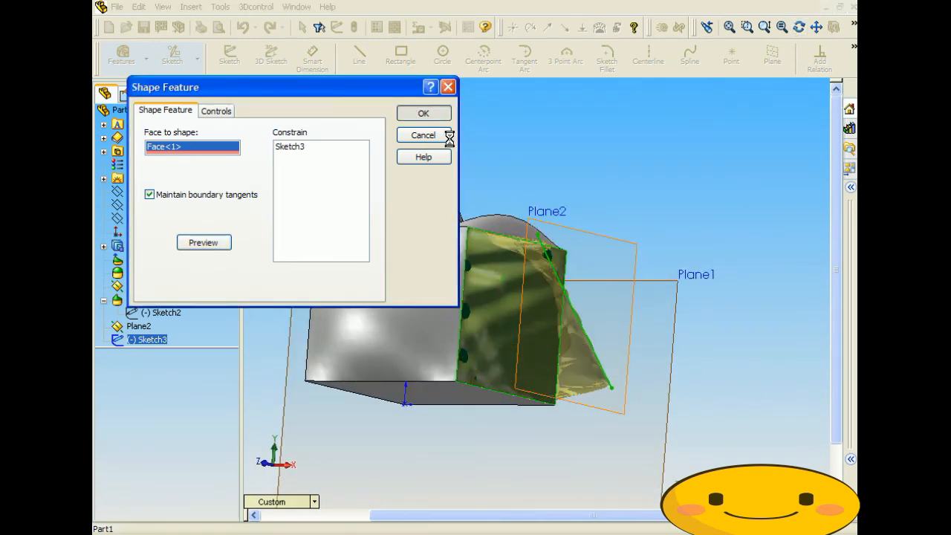
Step: Edit the offset plane that carries the diagonal line sketch and set its distance from the face to 10 mm
{"action": "middle_click_drag", "start_coordinate": [626, 219], "coordinate": [547, 312]}
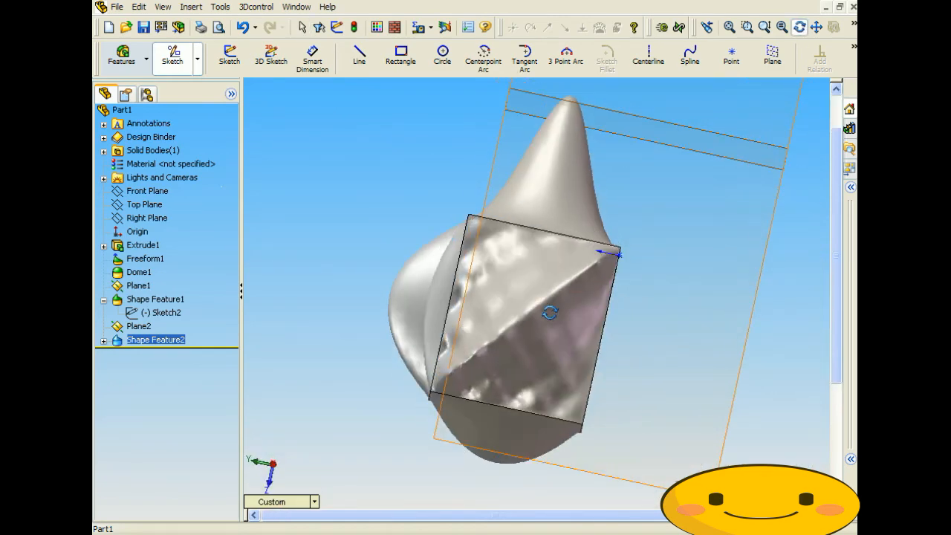
{"action": "middle_click_drag", "start_coordinate": [546, 257], "coordinate": [471, 291]}
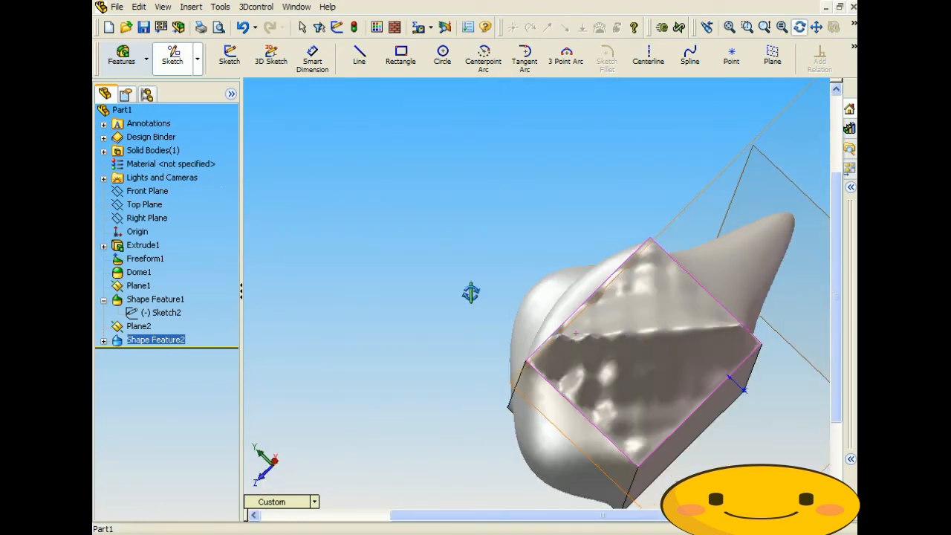
{"action": "mouse_move", "coordinate": [649, 327]}
{"action": "middle_mouse_down"}
{"action": "mouse_move", "coordinate": [759, 339]}
{"action": "mouse_move", "coordinate": [580, 296]}
{"action": "mouse_move", "coordinate": [584, 265]}
{"action": "mouse_move", "coordinate": [660, 250]}
{"action": "mouse_move", "coordinate": [292, 280]}
{"action": "middle_mouse_up"}
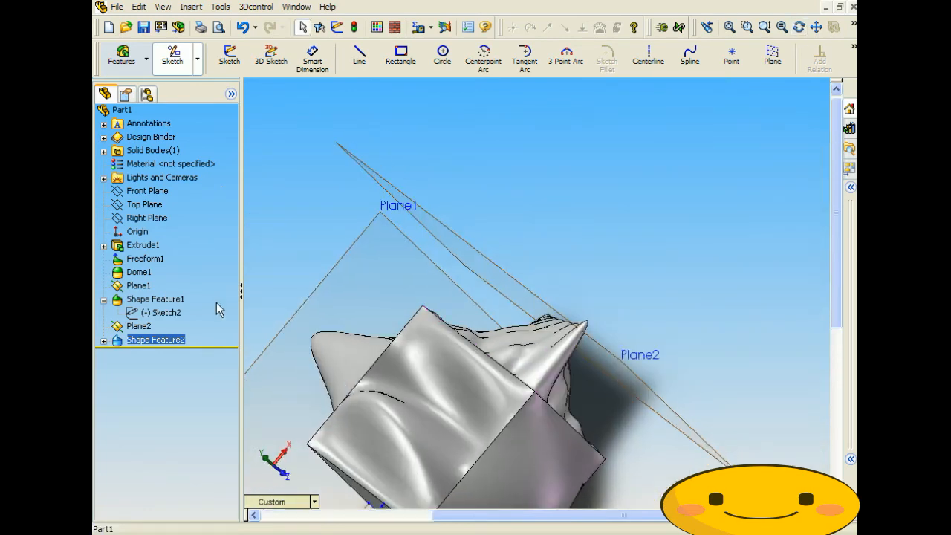
{"action": "left_click", "coordinate": [138, 326]}
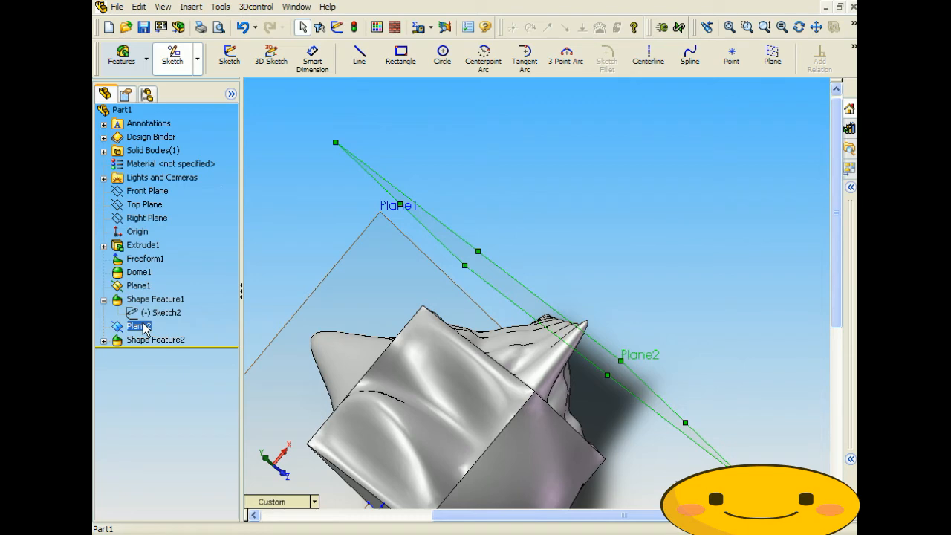
{"action": "right_click", "coordinate": [138, 326]}
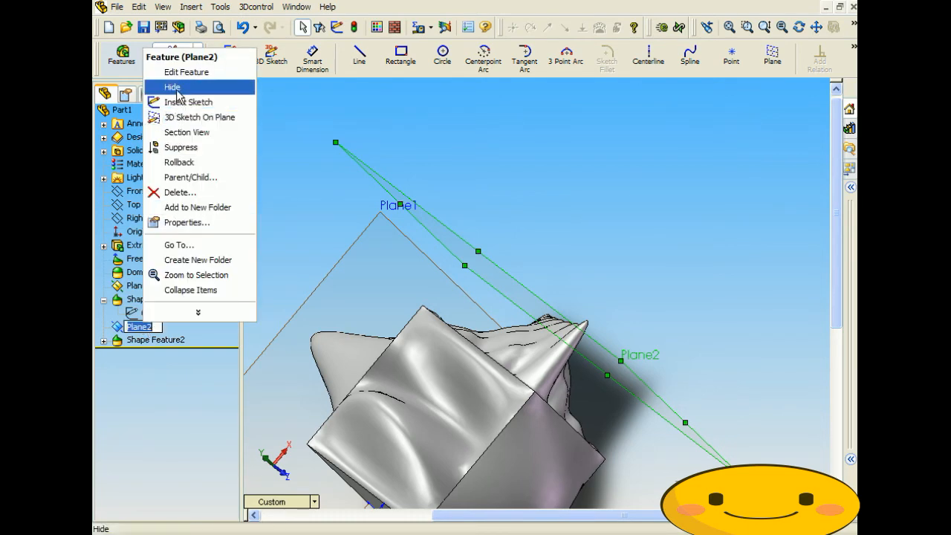
{"action": "left_click", "coordinate": [170, 394]}
{"action": "right_click", "coordinate": [135, 326]}
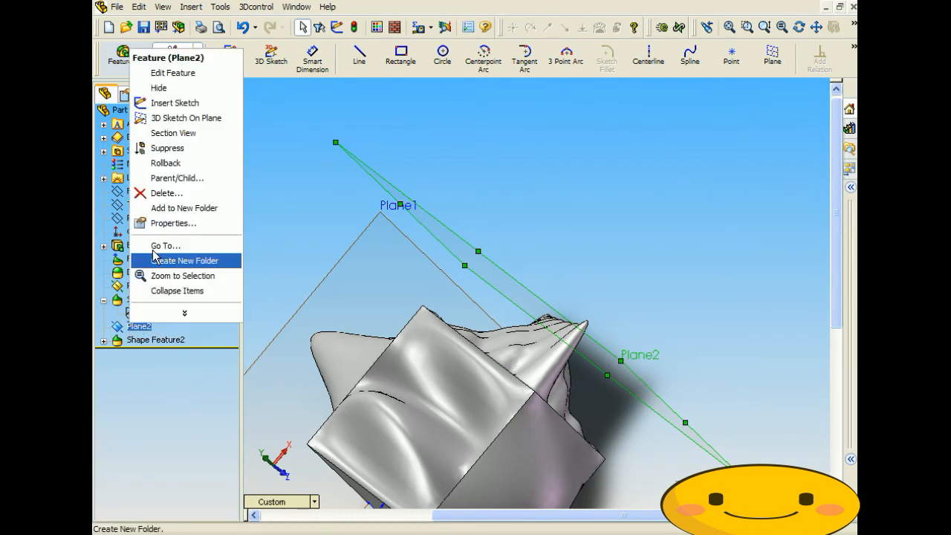
{"action": "left_click", "coordinate": [165, 74]}
{"action": "left_click", "coordinate": [222, 312]}
{"action": "left_click", "coordinate": [141, 134]}
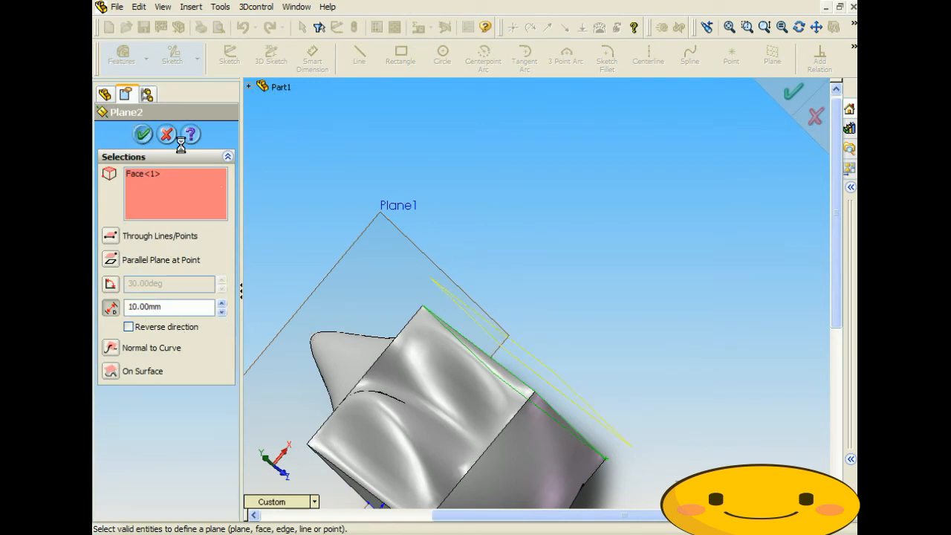
Step: Examine the reshaped block from all sides, comparing the faces shaped by the diagonal line, the circle, the dome and the freeform
{"action": "middle_click_drag", "start_coordinate": [503, 236], "coordinate": [490, 181]}
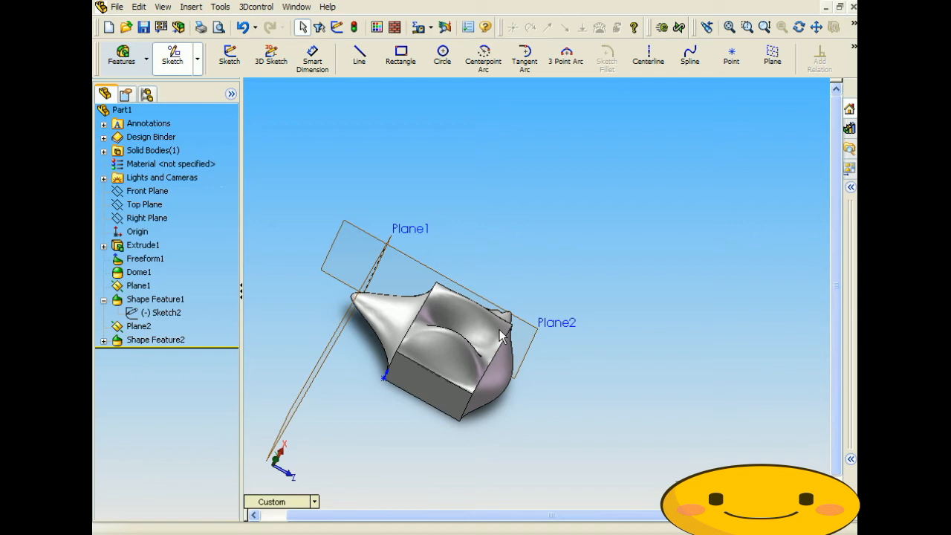
{"action": "middle_click_drag", "start_coordinate": [499, 336], "coordinate": [442, 340]}
{"action": "scroll", "coordinate": [420, 311], "scroll_direction": "down", "scroll_amount": 2}
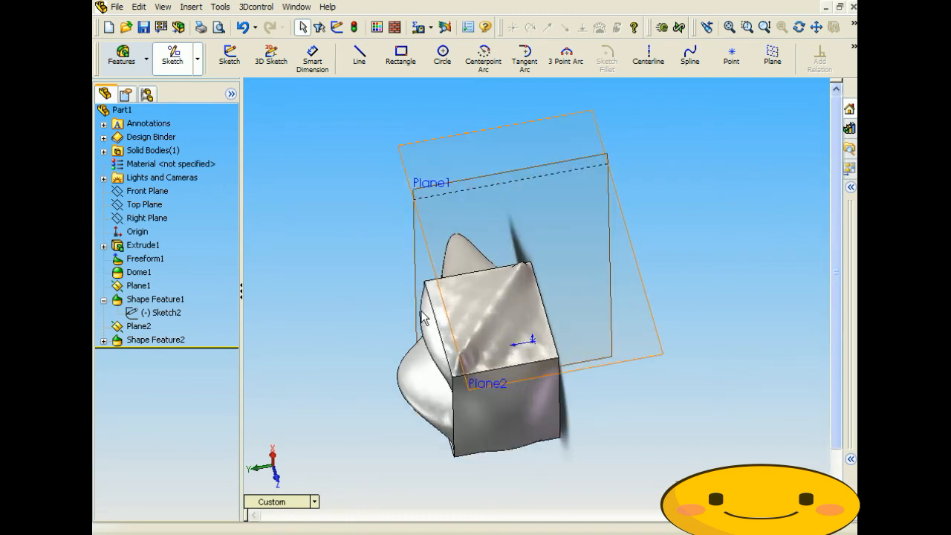
{"action": "middle_click_drag", "start_coordinate": [422, 317], "coordinate": [541, 307]}
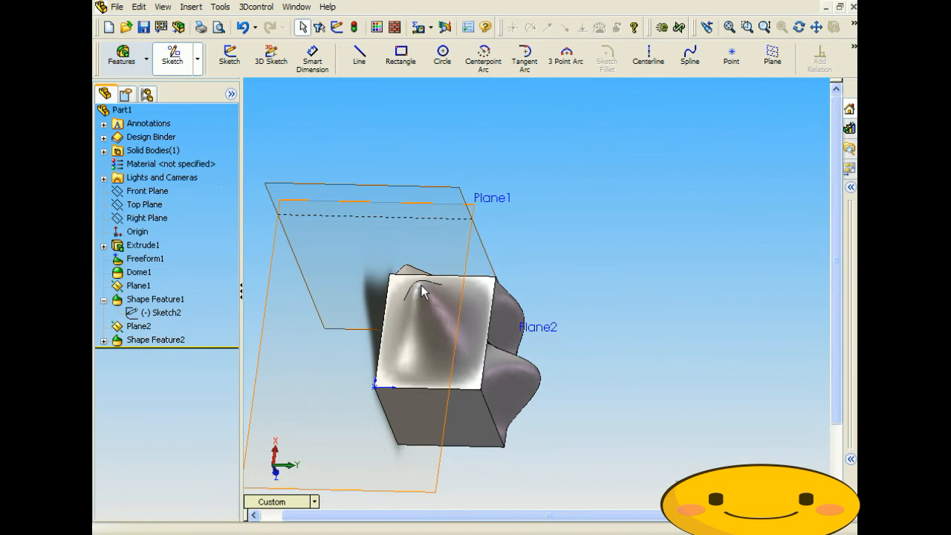
{"action": "middle_click_drag", "start_coordinate": [420, 292], "coordinate": [466, 344]}
{"action": "scroll", "coordinate": [497, 334], "scroll_direction": "down", "scroll_amount": 2}
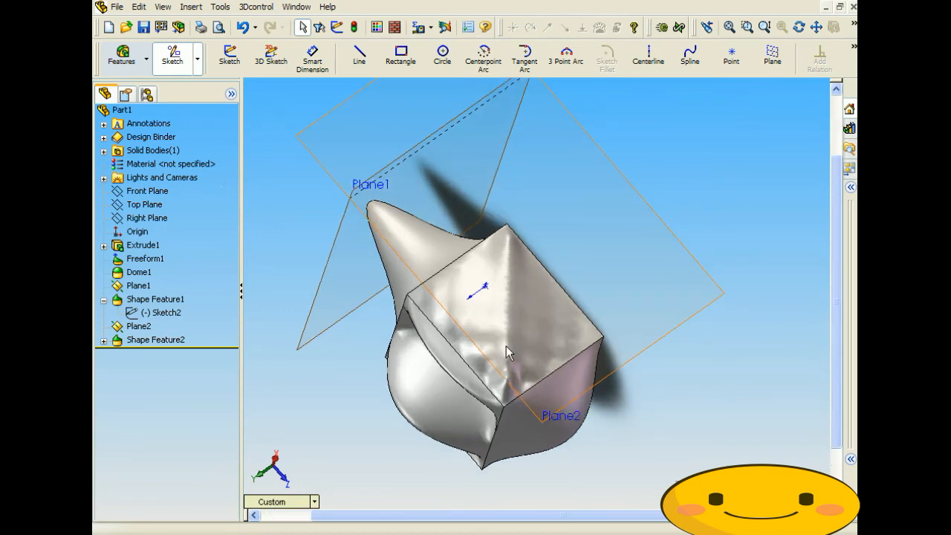
{"action": "middle_click_drag", "start_coordinate": [510, 278], "coordinate": [476, 174]}
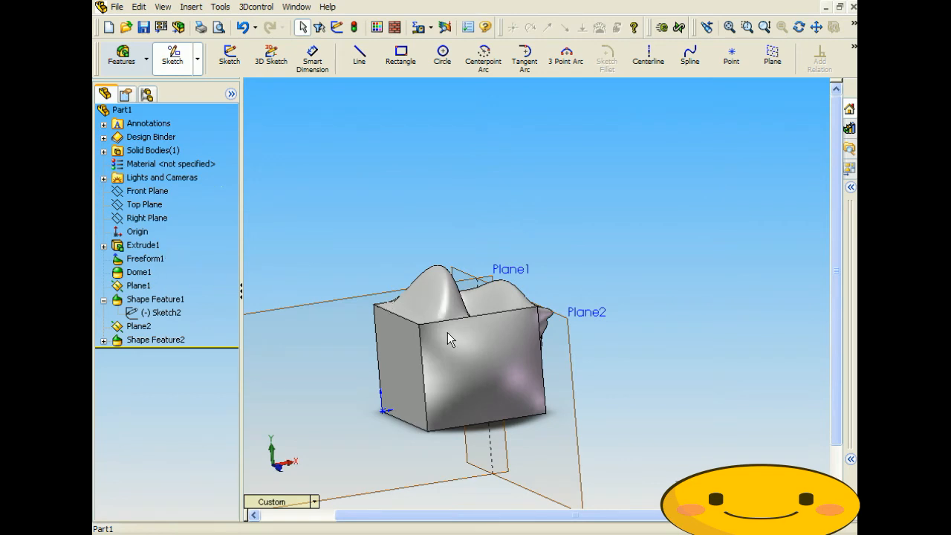
{"action": "middle_click_drag", "start_coordinate": [481, 340], "coordinate": [397, 373]}
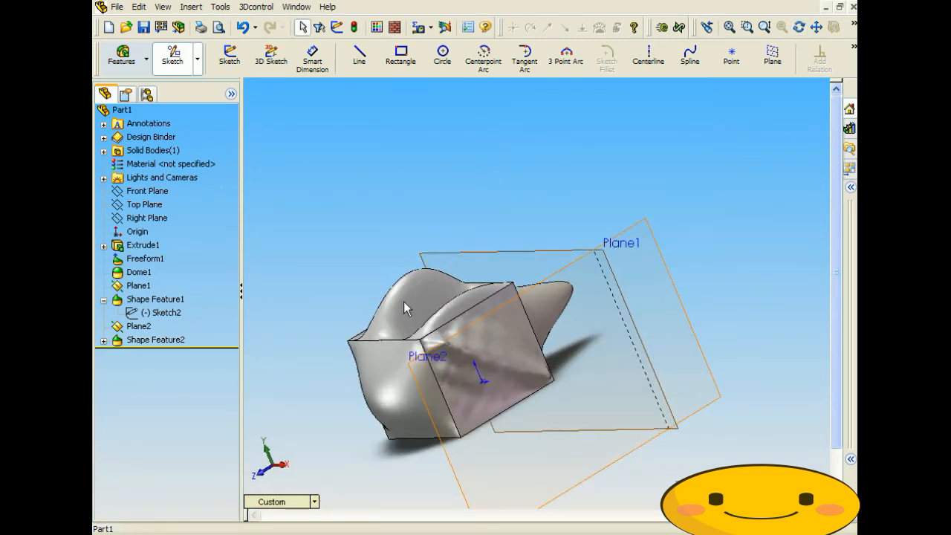
{"action": "mouse_move", "coordinate": [438, 324]}
{"action": "middle_mouse_down"}
{"action": "mouse_move", "coordinate": [425, 323]}
{"action": "mouse_move", "coordinate": [432, 327]}
{"action": "middle_mouse_up"}
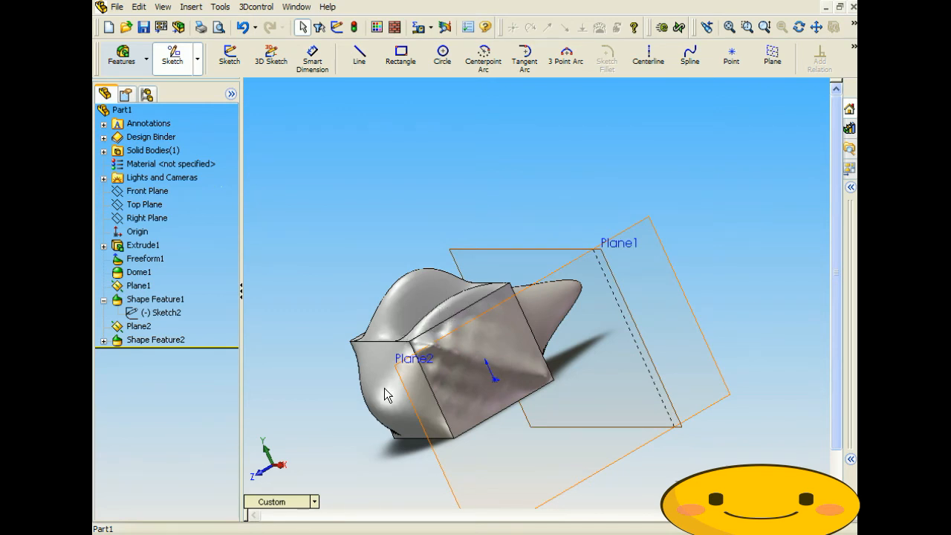
{"action": "middle_click_drag", "start_coordinate": [508, 208], "coordinate": [424, 262]}
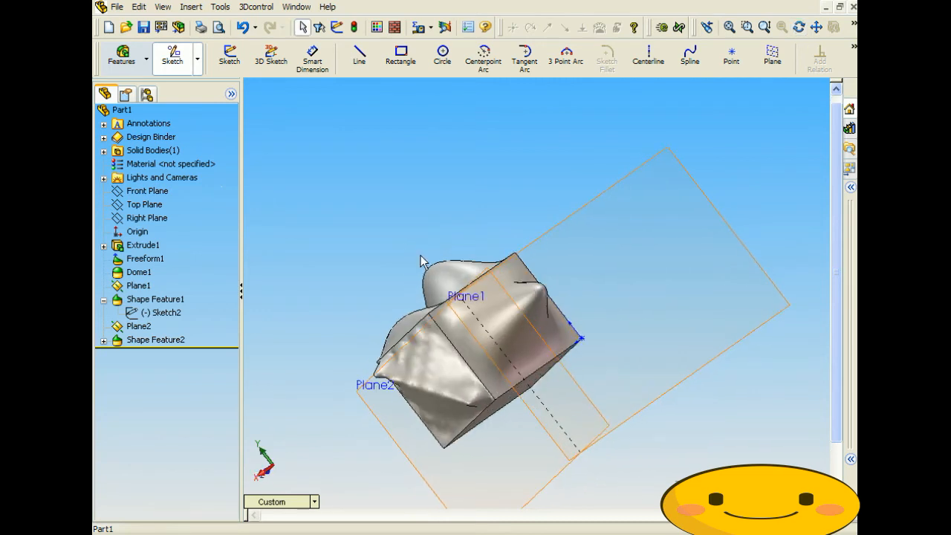
{"action": "middle_click_drag", "start_coordinate": [399, 300], "coordinate": [436, 243]}
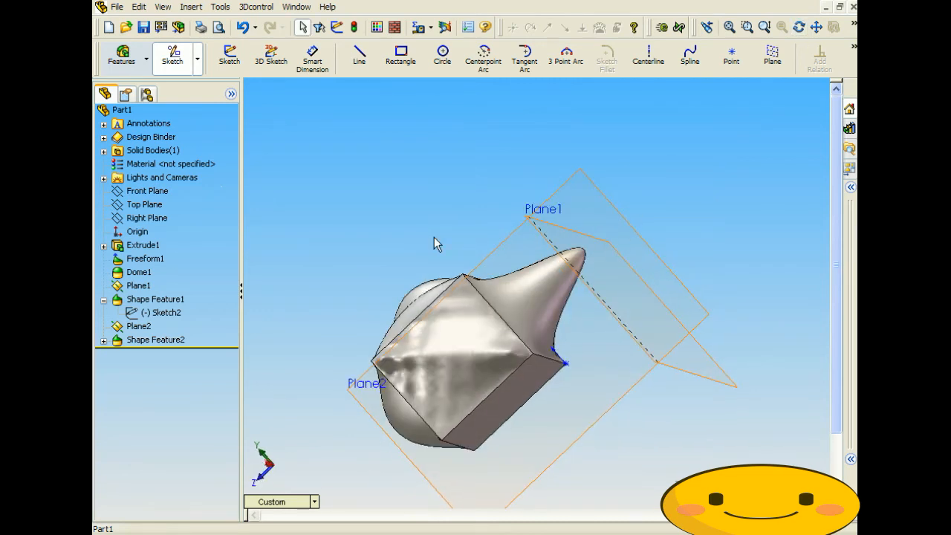
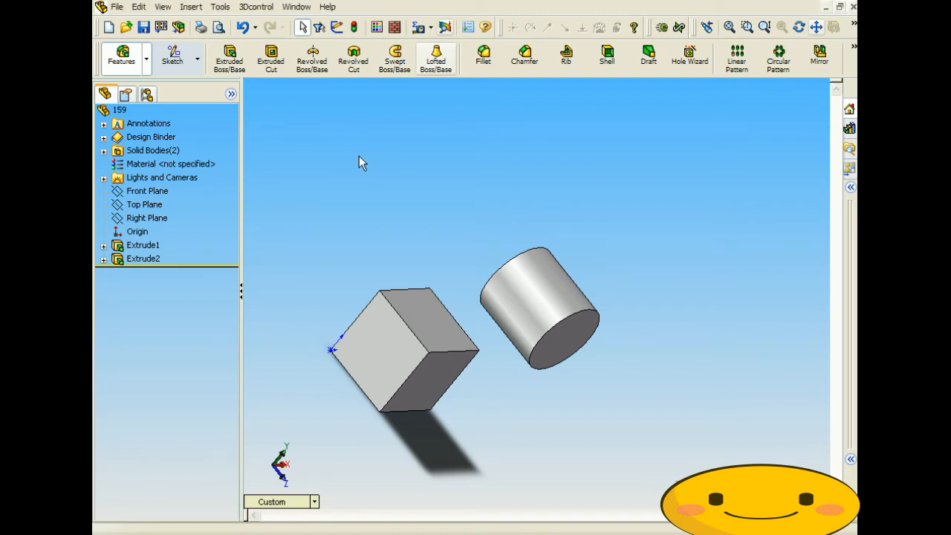
Step: Start a Deform feature, compare the Curve to curve and Surface push types, and settle on the Point type
{"action": "middle_click_drag", "start_coordinate": [473, 283], "coordinate": [449, 261]}
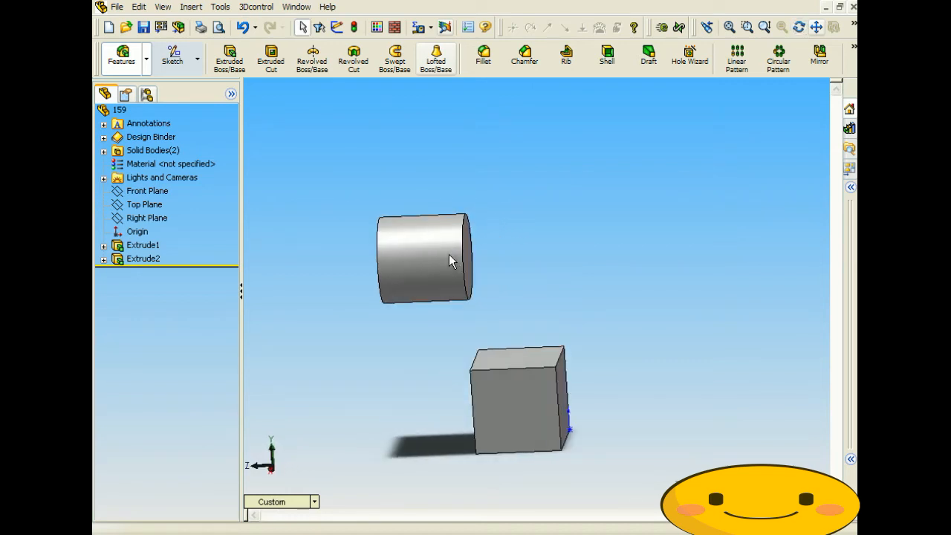
{"action": "middle_click_drag", "start_coordinate": [475, 300], "coordinate": [439, 272]}
{"action": "middle_click_drag", "start_coordinate": [499, 404], "coordinate": [607, 424]}
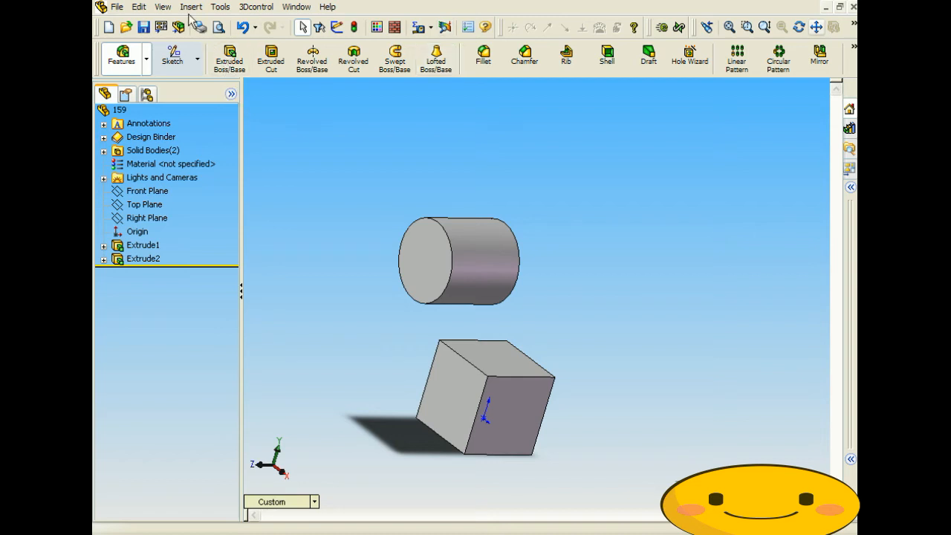
{"action": "left_click", "coordinate": [191, 7]}
{"action": "mouse_move", "coordinate": [216, 56]}
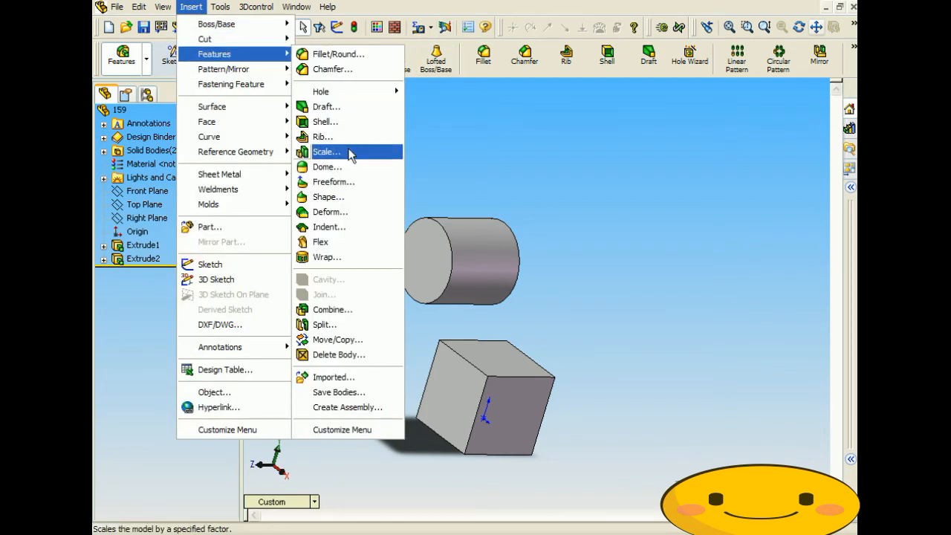
{"action": "left_click", "coordinate": [342, 214]}
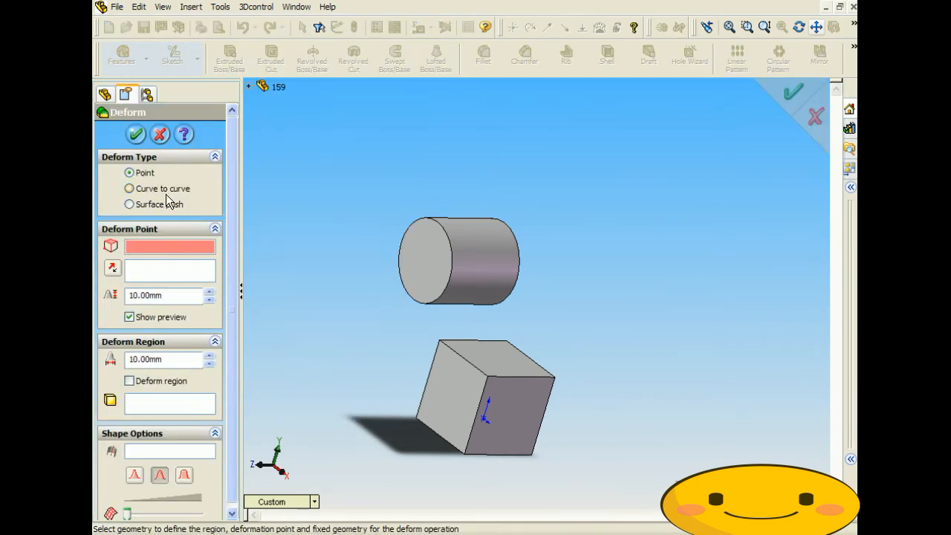
{"action": "left_click", "coordinate": [132, 188]}
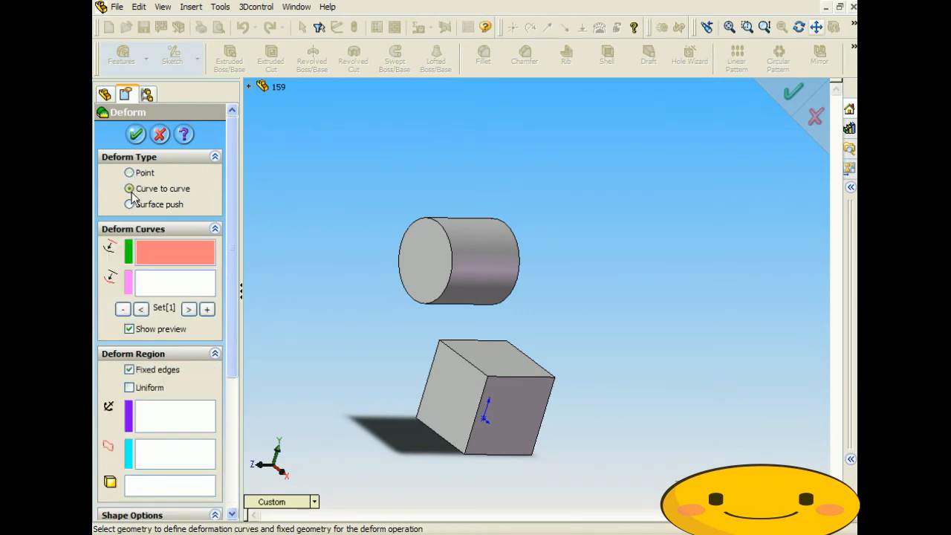
{"action": "left_click", "coordinate": [167, 206]}
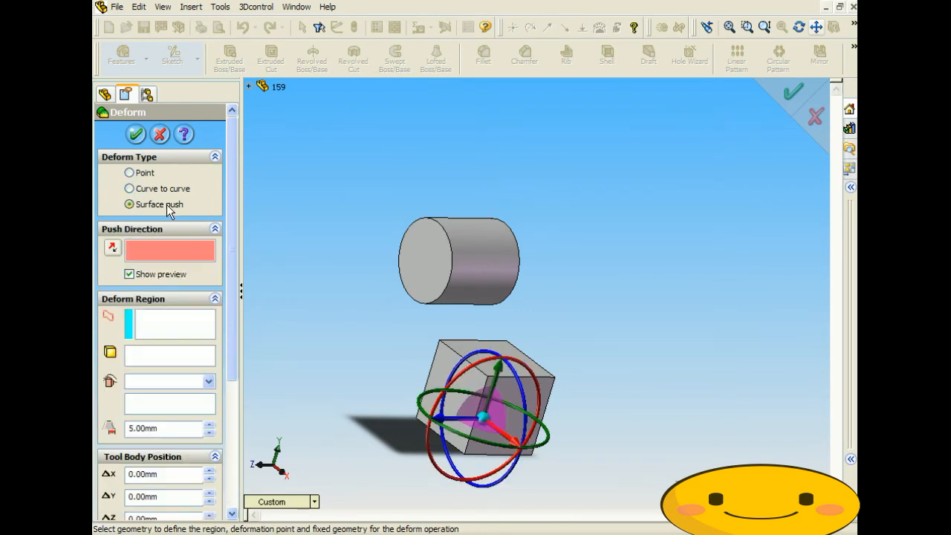
{"action": "left_click", "coordinate": [129, 173]}
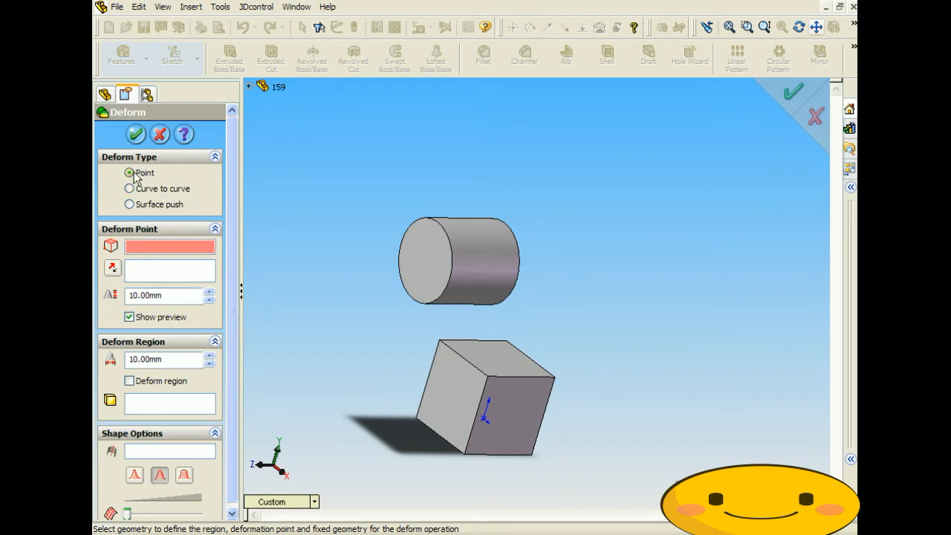
Step: Pick an upper corner vertex of the cube as the deform point and inspect the preview around it
{"action": "middle_click_drag", "start_coordinate": [405, 407], "coordinate": [536, 435]}
{"action": "middle_click_drag", "start_coordinate": [477, 439], "coordinate": [446, 456]}
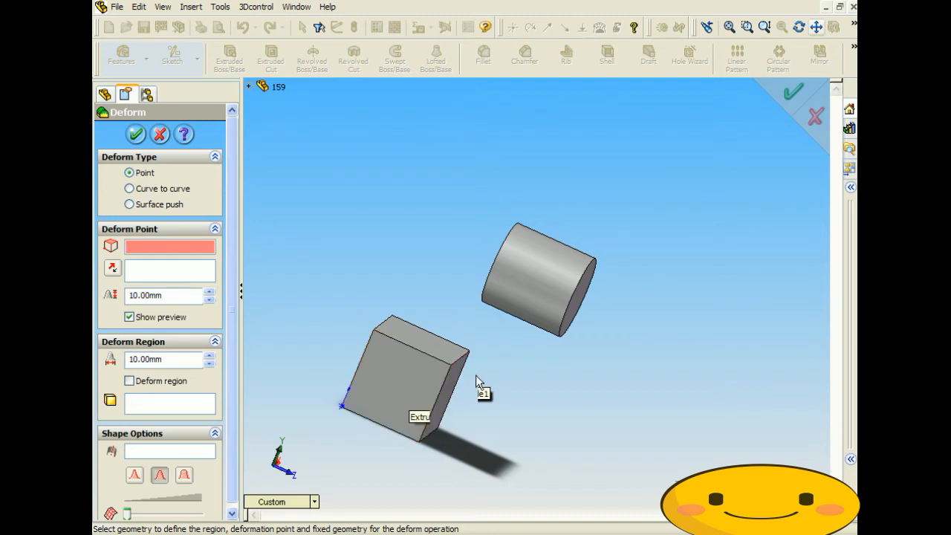
{"action": "scroll", "coordinate": [478, 388], "scroll_direction": "down", "scroll_amount": 5}
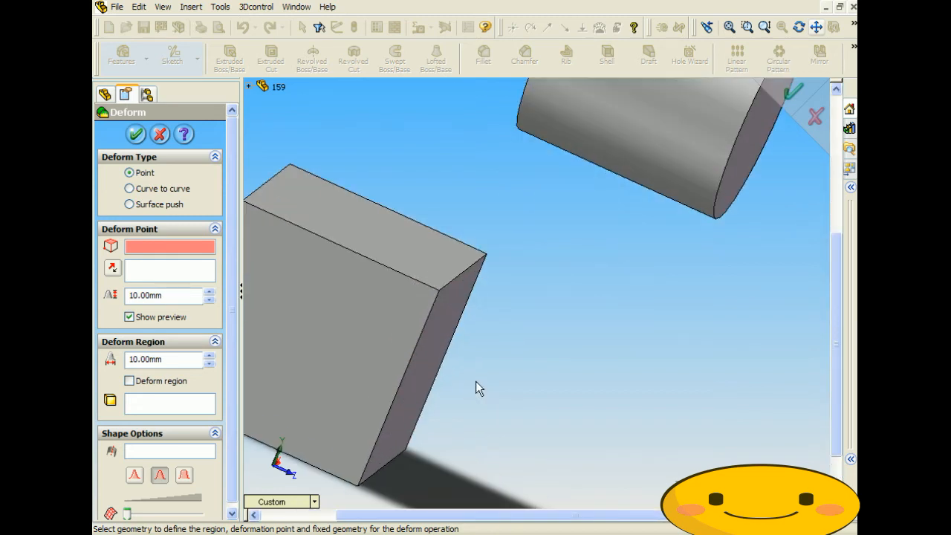
{"action": "left_click", "coordinate": [438, 291]}
{"action": "scroll", "coordinate": [420, 359], "scroll_direction": "up", "scroll_amount": 5}
{"action": "middle_click_drag", "start_coordinate": [446, 365], "coordinate": [505, 401]}
{"action": "scroll", "coordinate": [546, 327], "scroll_direction": "down", "scroll_amount": 5}
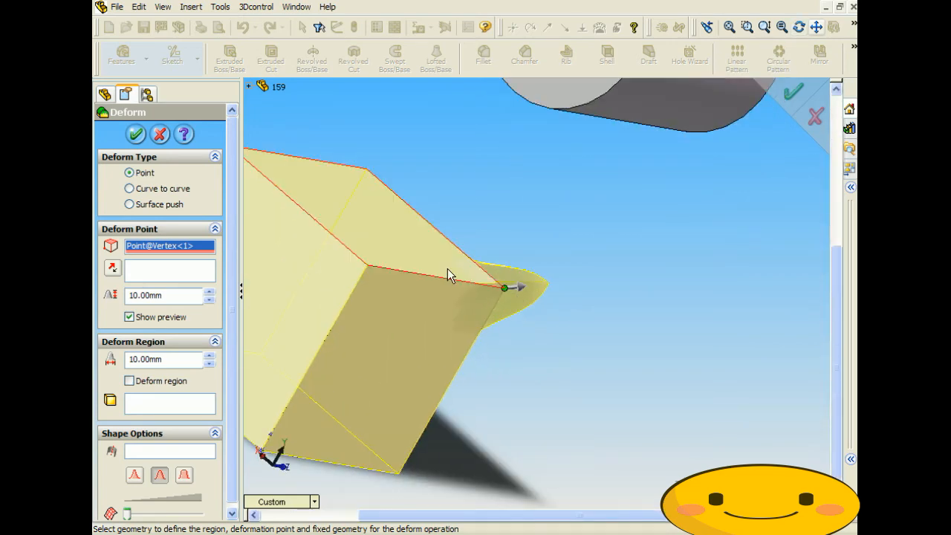
{"action": "scroll", "coordinate": [525, 308], "scroll_direction": "up", "scroll_amount": 5}
{"action": "middle_click_drag", "start_coordinate": [414, 254], "coordinate": [346, 248]}
{"action": "scroll", "coordinate": [500, 283], "scroll_direction": "down", "scroll_amount": 5}
{"action": "mouse_move", "coordinate": [500, 282]}
{"action": "middle_mouse_down"}
{"action": "mouse_move", "coordinate": [518, 291]}
{"action": "mouse_move", "coordinate": [488, 301]}
{"action": "mouse_move", "coordinate": [495, 295]}
{"action": "middle_mouse_up"}
{"action": "scroll", "coordinate": [523, 276], "scroll_direction": "up", "scroll_amount": 2}
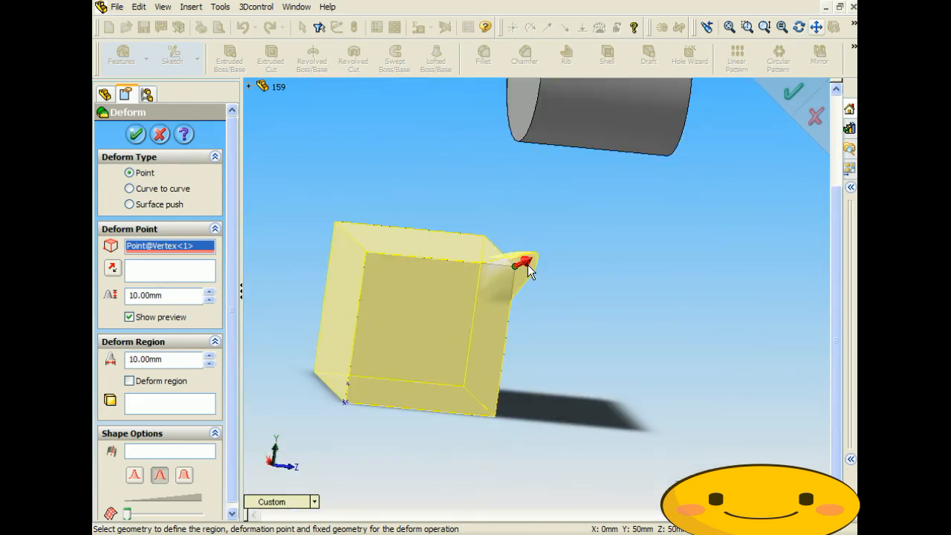
Step: Flip the deform direction into the cube and back outward to compare both previews
{"action": "middle_click_drag", "start_coordinate": [510, 271], "coordinate": [551, 290]}
{"action": "left_click", "coordinate": [528, 264]}
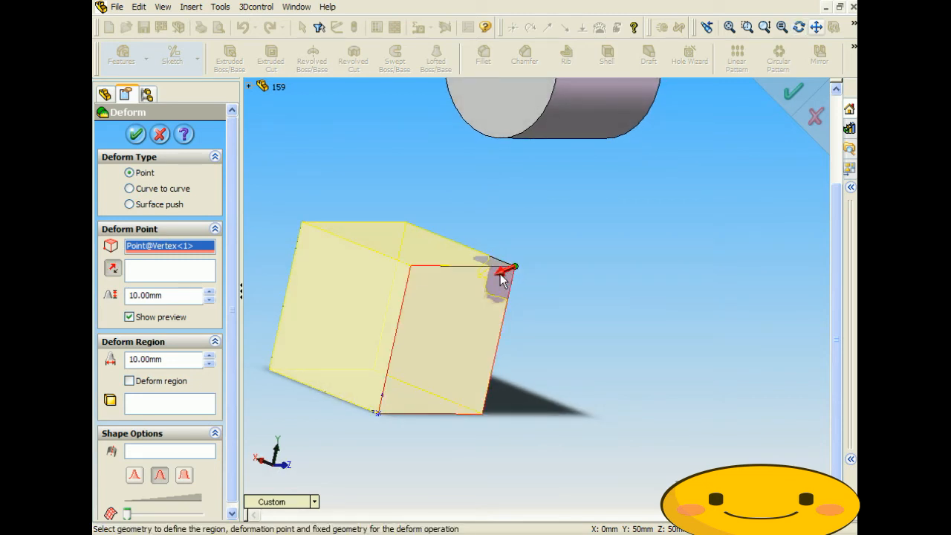
{"action": "left_click", "coordinate": [500, 273]}
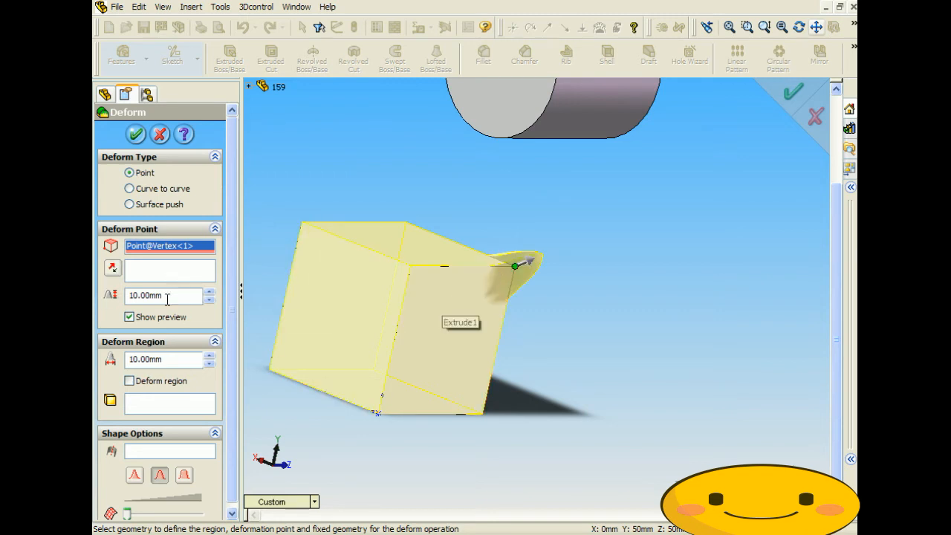
Step: Try larger deform distances for the corner bulge, past 60 mm and back down to 40 mm
{"action": "scroll", "coordinate": [167, 299], "scroll_direction": "down", "scroll_amount": 1}
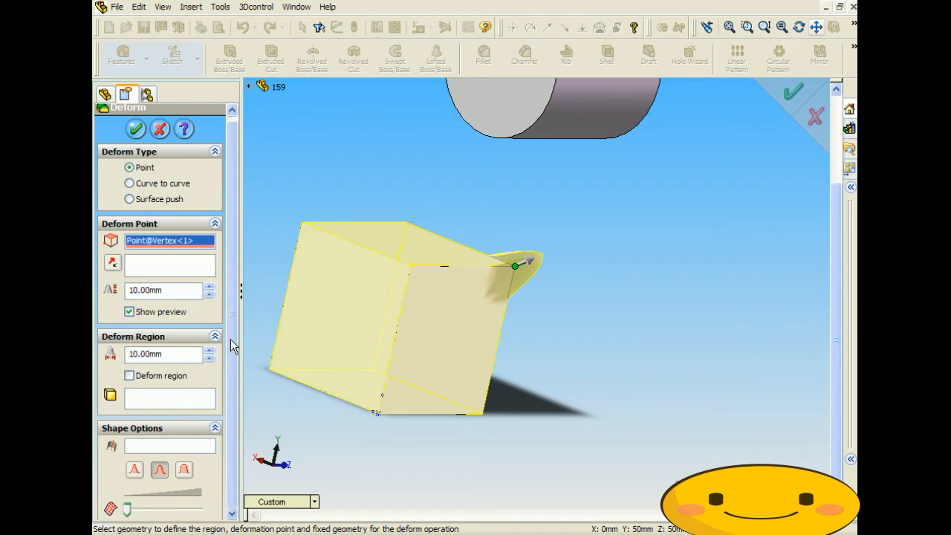
{"action": "left_click", "coordinate": [210, 287]}
{"action": "left_click", "coordinate": [210, 287]}
{"action": "left_click", "coordinate": [210, 286]}
{"action": "left_click", "coordinate": [211, 287]}
{"action": "left_click", "coordinate": [211, 286]}
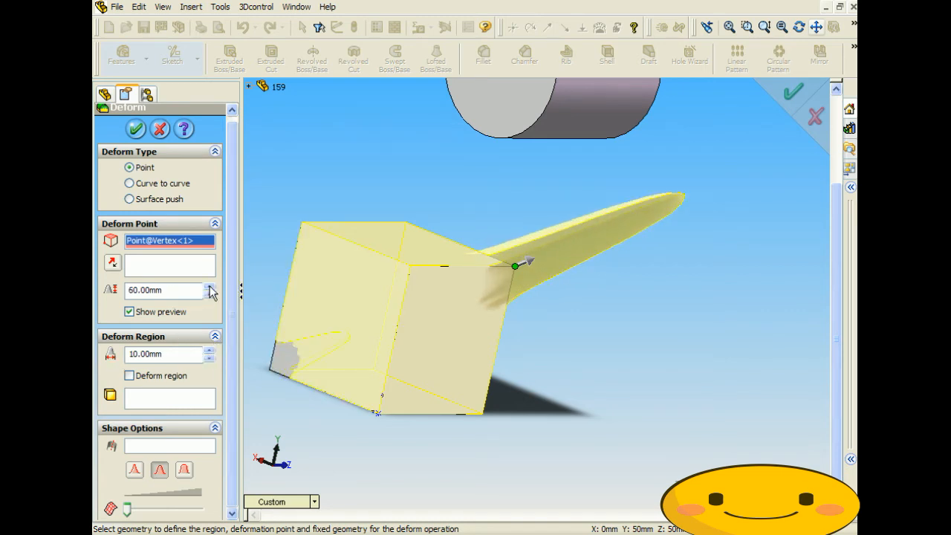
{"action": "left_click", "coordinate": [210, 286]}
{"action": "left_click", "coordinate": [211, 287]}
{"action": "left_click", "coordinate": [211, 287]}
{"action": "left_click", "coordinate": [210, 287]}
{"action": "left_click", "coordinate": [210, 287]}
{"action": "left_click", "coordinate": [210, 295]}
{"action": "left_click", "coordinate": [210, 295]}
{"action": "left_click", "coordinate": [210, 295]}
{"action": "left_click", "coordinate": [210, 295]}
{"action": "left_click", "coordinate": [210, 295]}
{"action": "left_click", "coordinate": [209, 295]}
{"action": "left_click", "coordinate": [209, 295]}
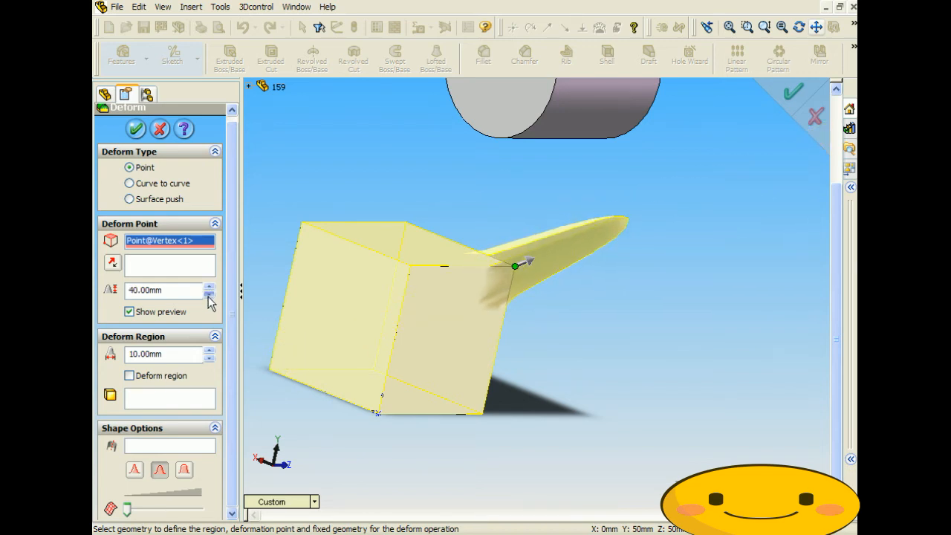
Step: Try deform radii of up to 50 mm around the corner and bring the radius back to 40 mm
{"action": "left_click", "coordinate": [210, 350]}
{"action": "left_click", "coordinate": [210, 351]}
{"action": "left_click", "coordinate": [210, 351]}
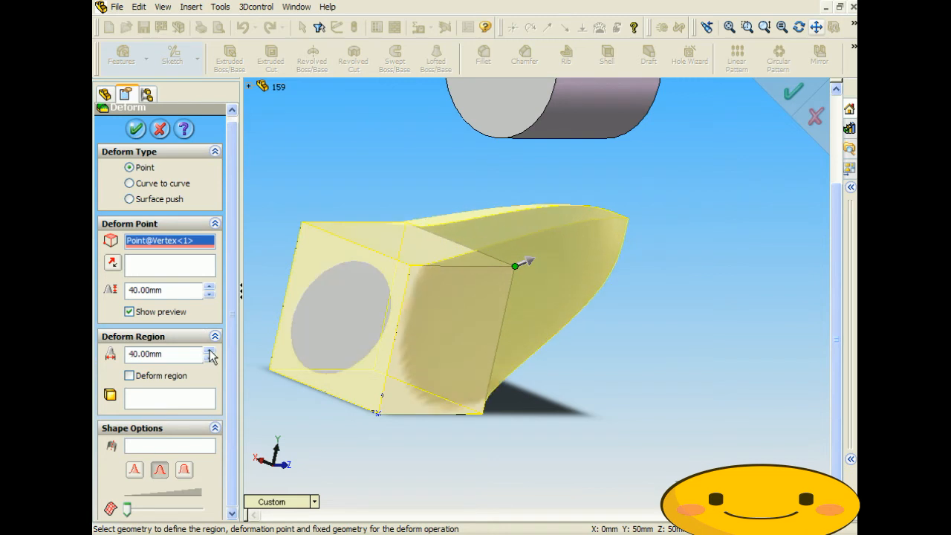
{"action": "left_click", "coordinate": [210, 350]}
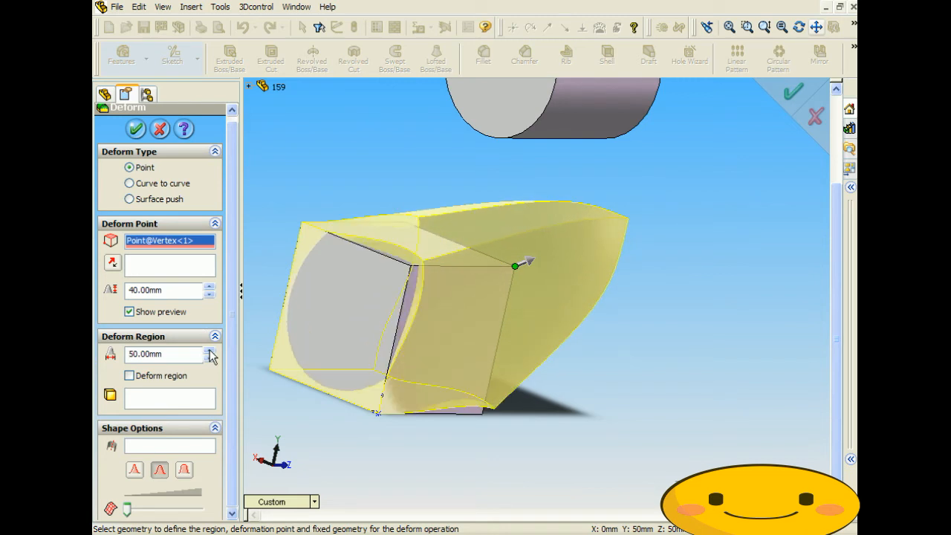
{"action": "left_click", "coordinate": [211, 358]}
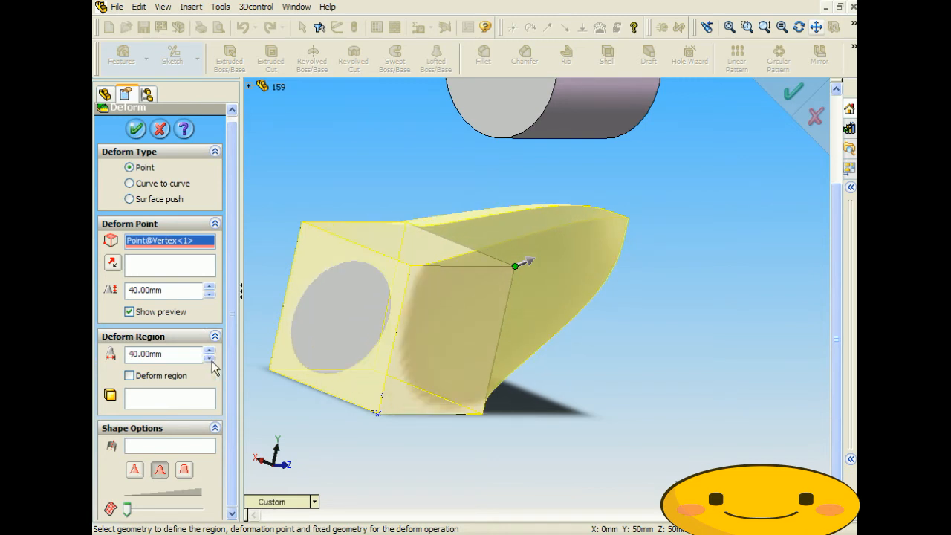
Step: Set both the deform radius and the deform distance to 10 mm and accept the corner deform
{"action": "left_click", "coordinate": [210, 358]}
{"action": "left_click", "coordinate": [211, 358]}
{"action": "left_click", "coordinate": [210, 358]}
{"action": "left_click", "coordinate": [210, 295]}
{"action": "left_click", "coordinate": [209, 294]}
{"action": "left_click", "coordinate": [210, 295]}
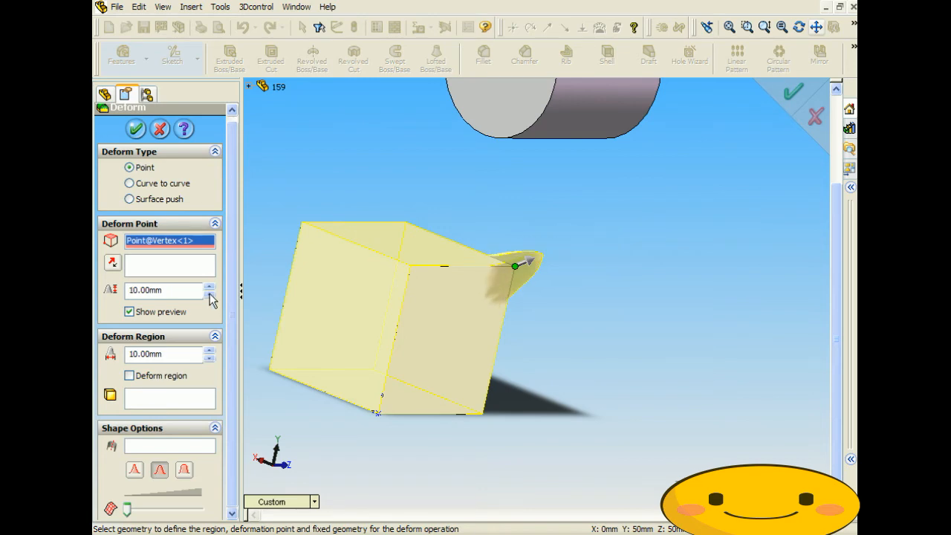
{"action": "left_click", "coordinate": [136, 130]}
Step: Start a second Point deform and pick a neighbouring upper corner of the cube as its deform point
{"action": "middle_click_drag", "start_coordinate": [547, 333], "coordinate": [517, 340]}
{"action": "middle_click_drag", "start_coordinate": [427, 202], "coordinate": [603, 293]}
{"action": "middle_click_drag", "start_coordinate": [578, 334], "coordinate": [569, 379]}
{"action": "scroll", "coordinate": [562, 328], "scroll_direction": "down", "scroll_amount": 5}
{"action": "scroll", "coordinate": [498, 361], "scroll_direction": "up", "scroll_amount": 5}
{"action": "middle_click_drag", "start_coordinate": [498, 361], "coordinate": [450, 382]}
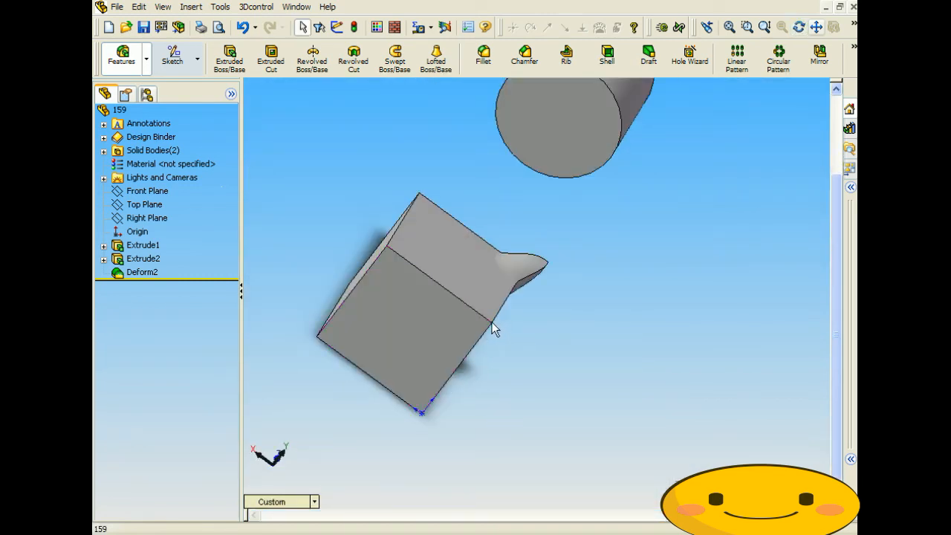
{"action": "left_click", "coordinate": [191, 8]}
{"action": "mouse_move", "coordinate": [223, 55]}
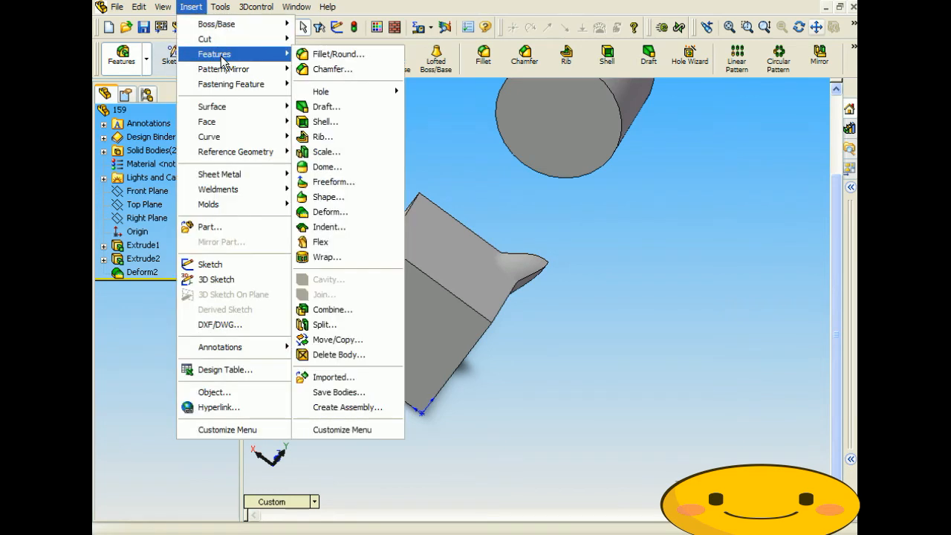
{"action": "left_click", "coordinate": [327, 213]}
{"action": "middle_click_drag", "start_coordinate": [335, 262], "coordinate": [349, 241]}
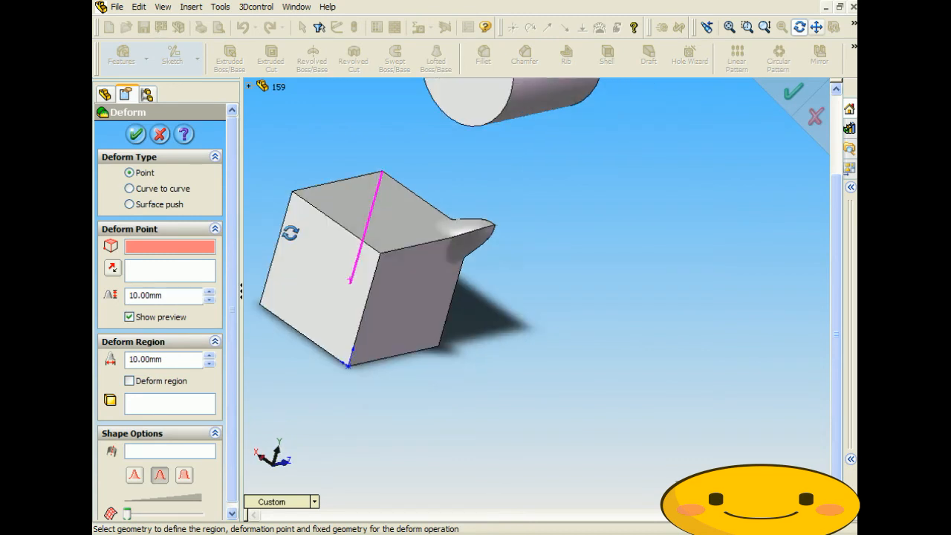
{"action": "left_click", "coordinate": [380, 255]}
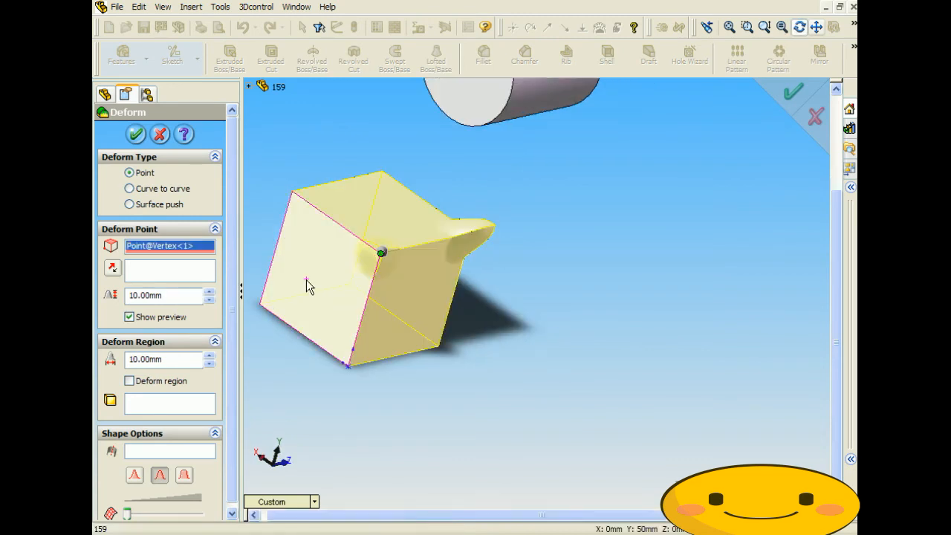
{"action": "middle_click_drag", "start_coordinate": [308, 286], "coordinate": [379, 305]}
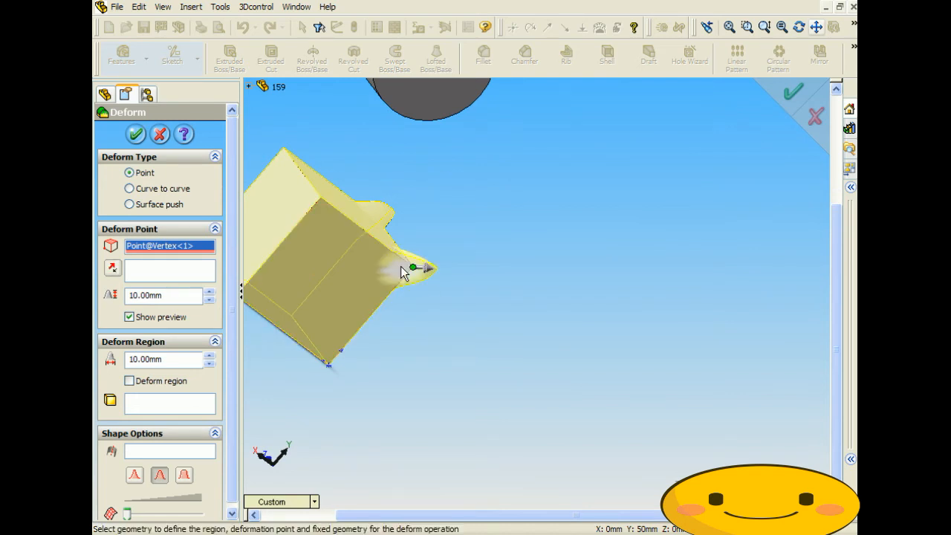
Step: Reverse the deform direction so it dents the second corner inward, and accept the feature
{"action": "left_click", "coordinate": [111, 268]}
{"action": "left_click", "coordinate": [112, 268]}
{"action": "left_click", "coordinate": [111, 268]}
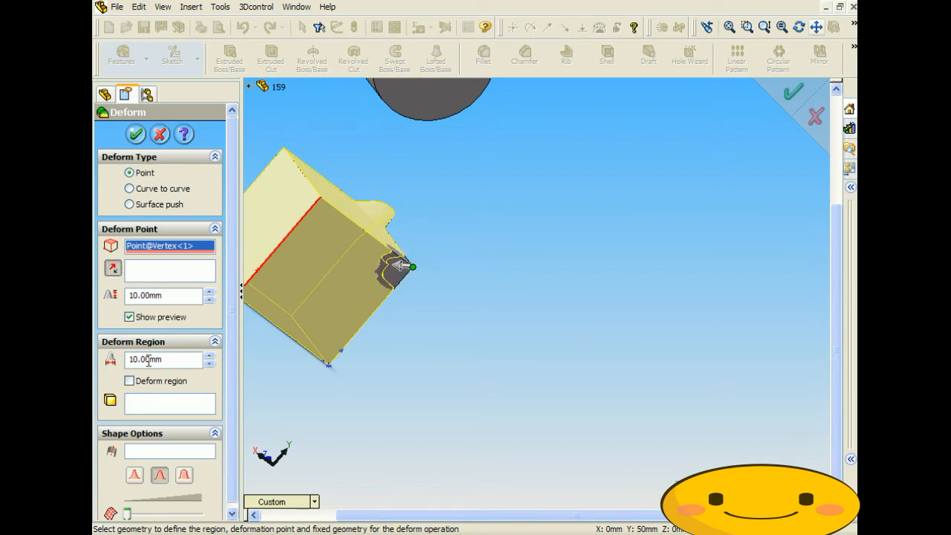
{"action": "left_click", "coordinate": [136, 135]}
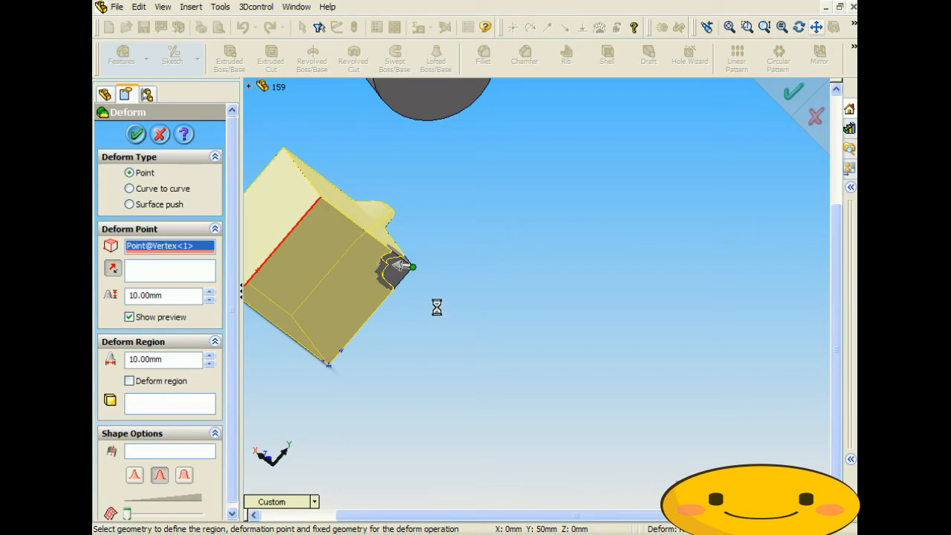
Step: Examine the cube's dented corner and bulged corner from several sides
{"action": "middle_click_drag", "start_coordinate": [445, 308], "coordinate": [360, 300]}
{"action": "scroll", "coordinate": [370, 259], "scroll_direction": "down", "scroll_amount": 3}
{"action": "middle_click_drag", "start_coordinate": [370, 259], "coordinate": [479, 251]}
{"action": "key", "text": "Escape"}
{"action": "middle_click_drag", "start_coordinate": [439, 294], "coordinate": [322, 289]}
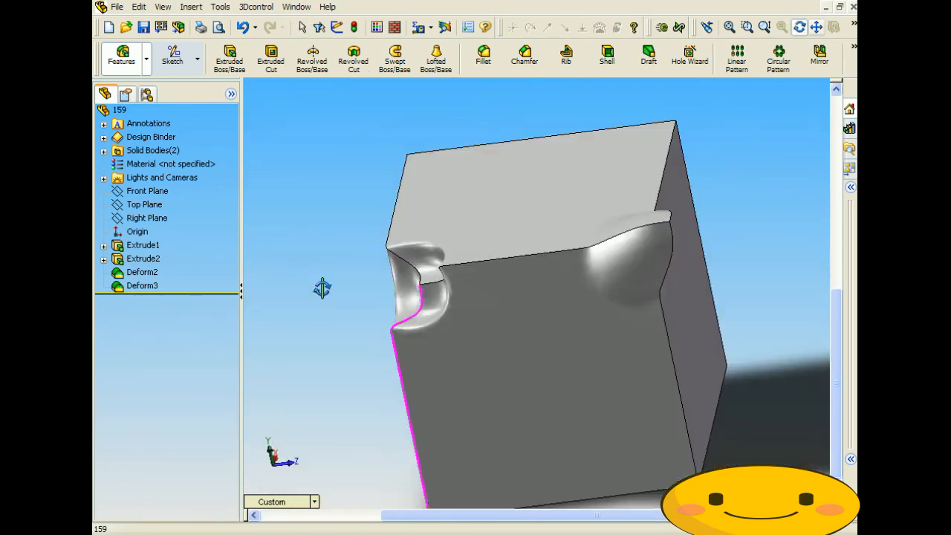
{"action": "scroll", "coordinate": [573, 244], "scroll_direction": "down", "scroll_amount": 2}
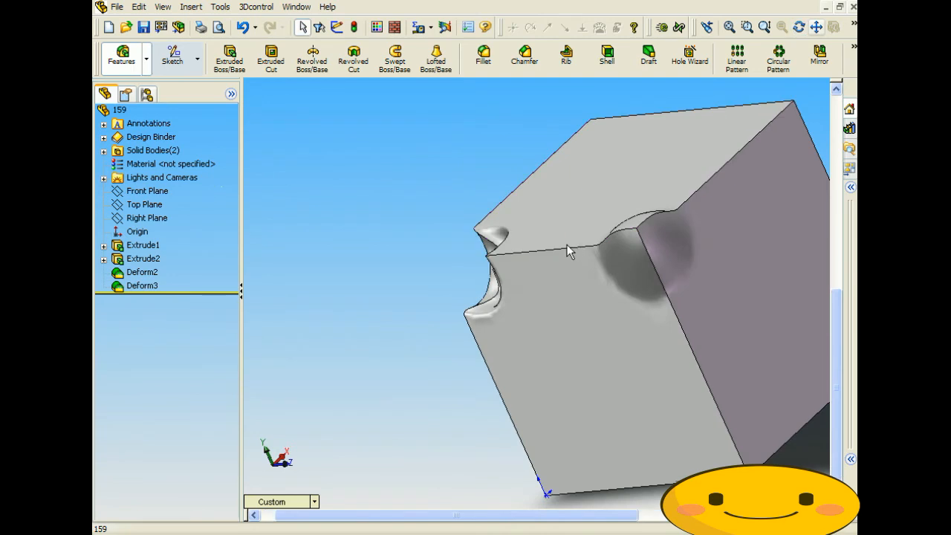
{"action": "scroll", "coordinate": [567, 246], "scroll_direction": "up", "scroll_amount": 3}
{"action": "middle_click_drag", "start_coordinate": [529, 271], "coordinate": [573, 333]}
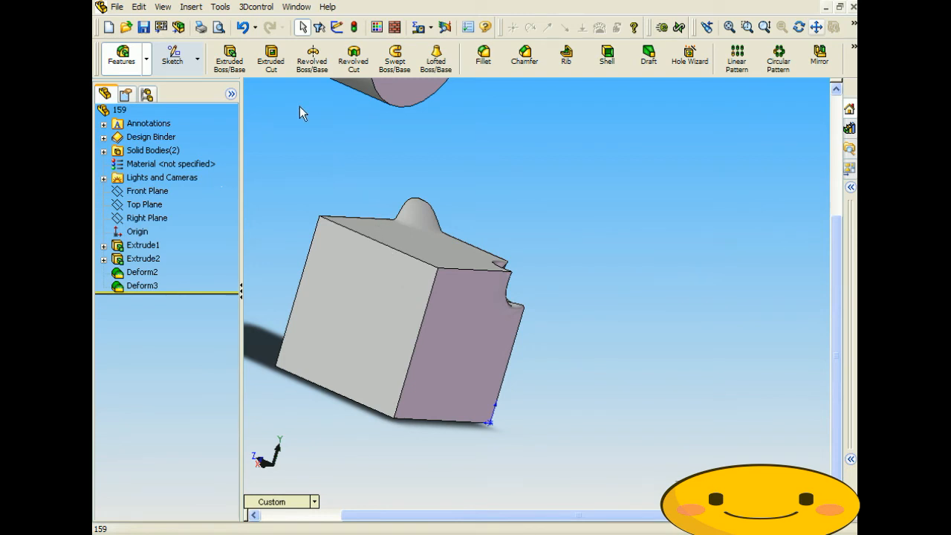
Step: Start a third Point deform and place its deform point partway along an undeformed top edge of the cube
{"action": "left_click", "coordinate": [195, 8]}
{"action": "mouse_move", "coordinate": [222, 59]}
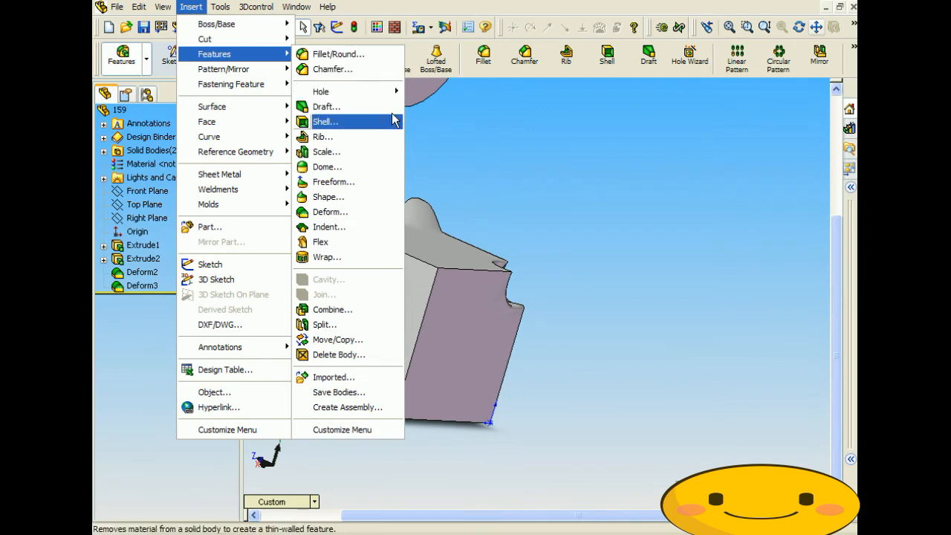
{"action": "left_click", "coordinate": [336, 213]}
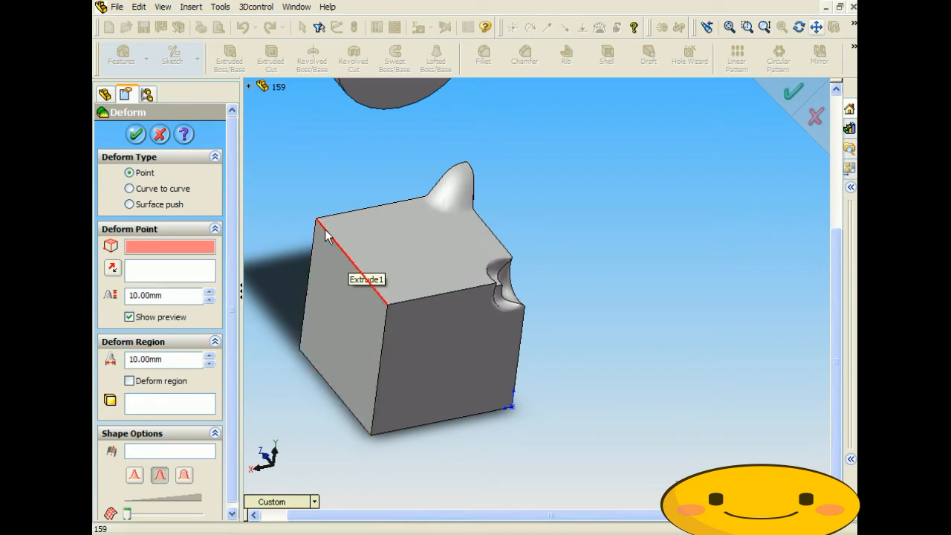
{"action": "left_click", "coordinate": [324, 231]}
{"action": "middle_click_drag", "start_coordinate": [324, 231], "coordinate": [329, 270]}
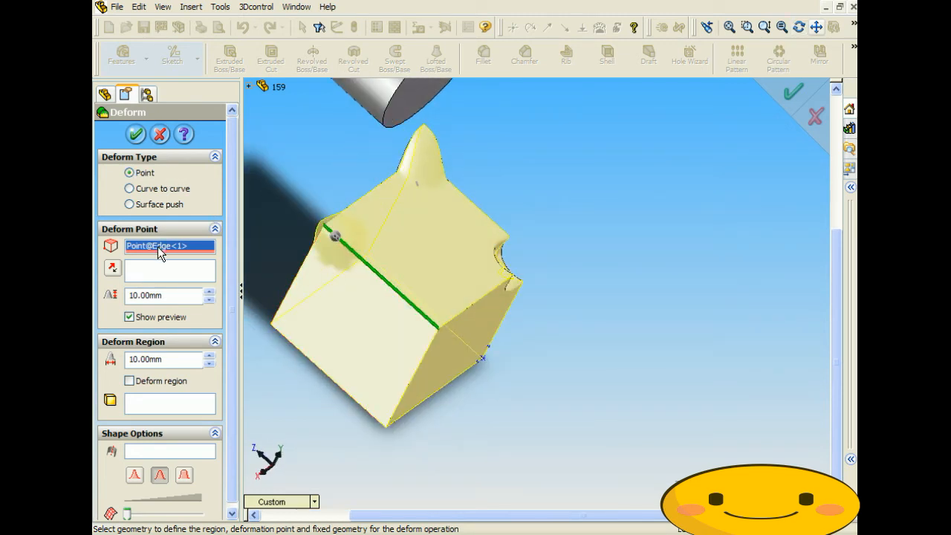
{"action": "key", "text": "Delete"}
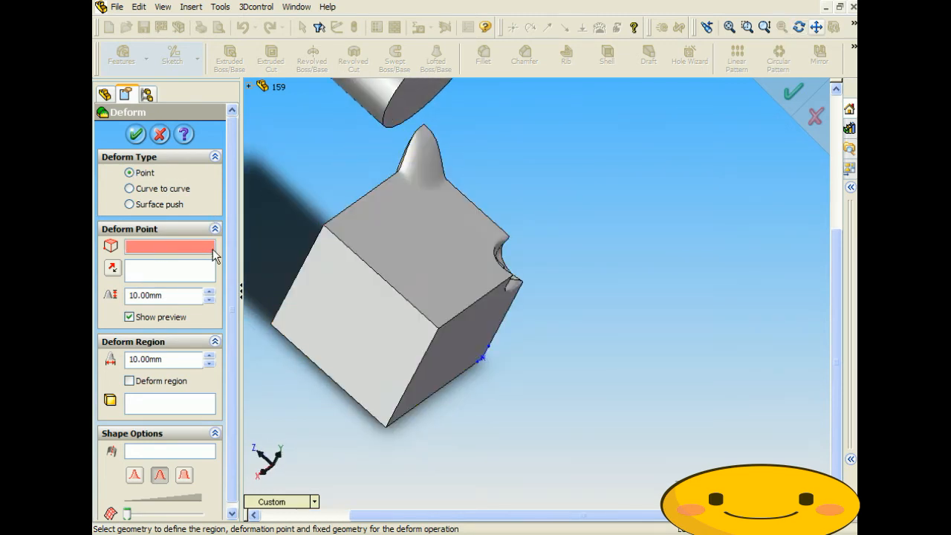
{"action": "left_click", "coordinate": [373, 270]}
{"action": "middle_click_drag", "start_coordinate": [360, 303], "coordinate": [334, 245]}
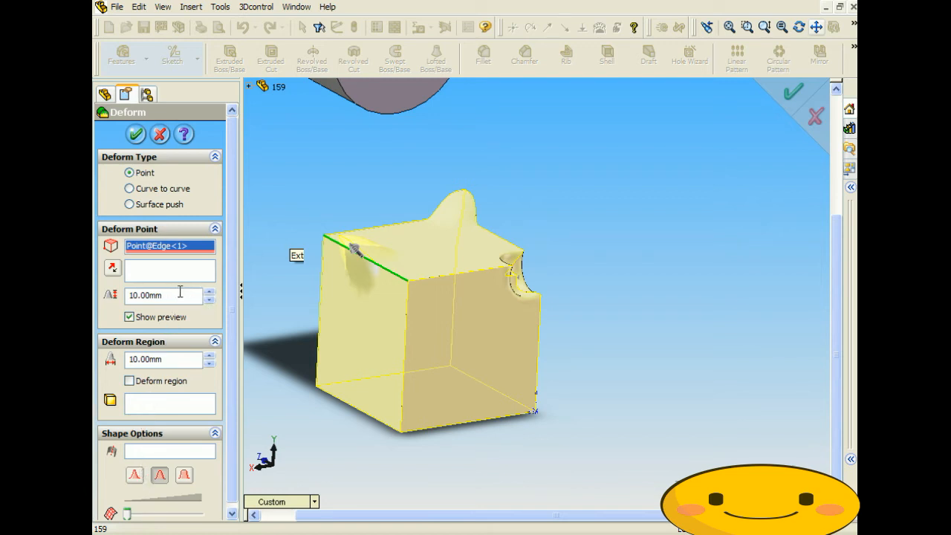
Step: Set the deform distance to 30 mm for the point on the cube's top edge and accept the feature
{"action": "middle_click_drag", "start_coordinate": [286, 284], "coordinate": [240, 269]}
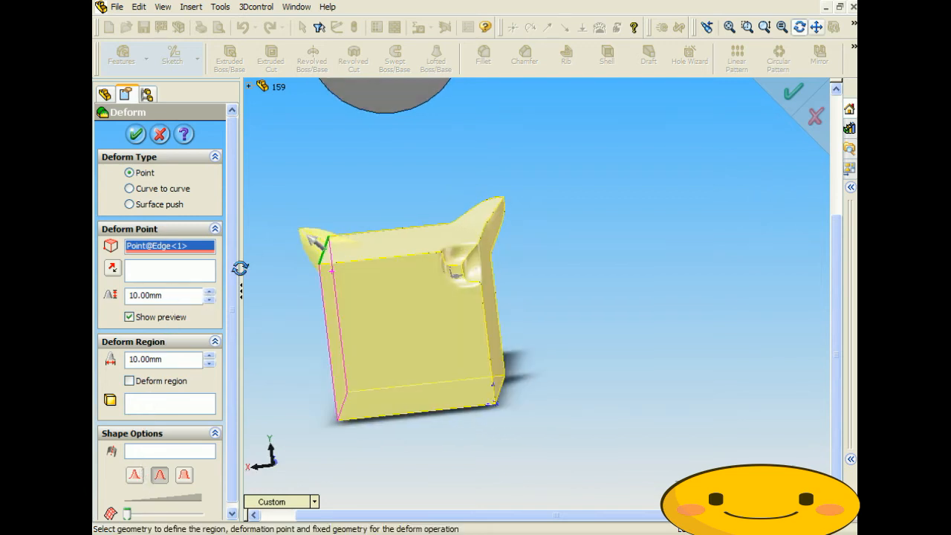
{"action": "left_click", "coordinate": [209, 291]}
{"action": "left_click", "coordinate": [209, 292]}
{"action": "middle_click_drag", "start_coordinate": [256, 358], "coordinate": [314, 346]}
{"action": "scroll", "coordinate": [314, 347], "scroll_direction": "up", "scroll_amount": 3}
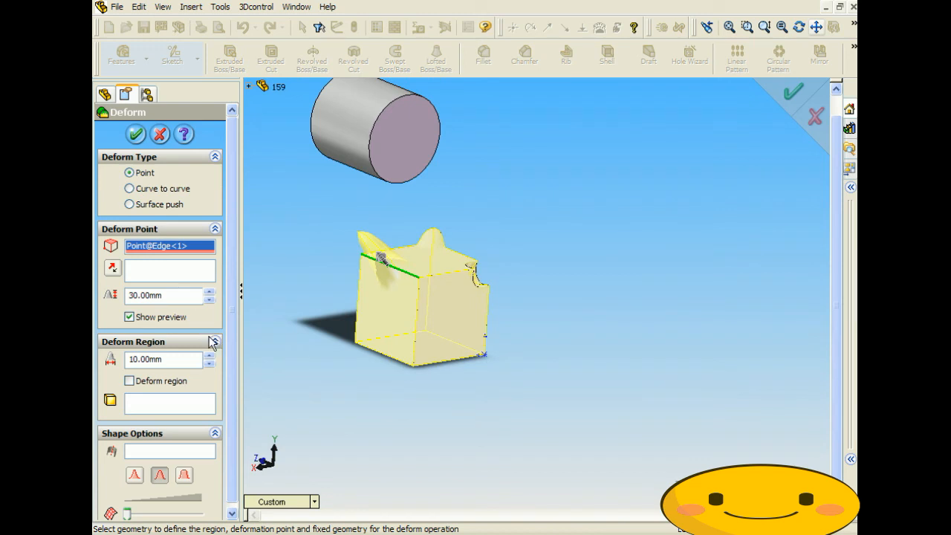
{"action": "left_click", "coordinate": [142, 135]}
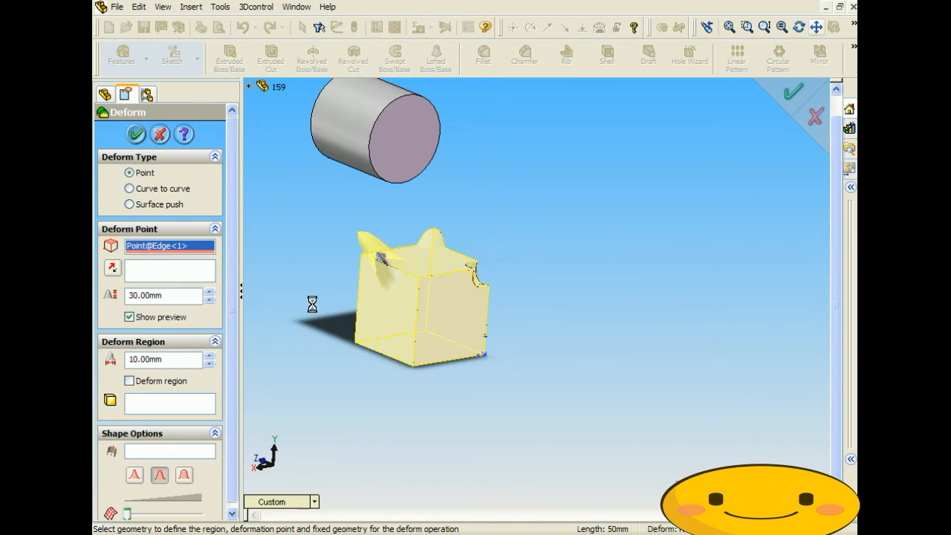
Step: Edit the cube's top-edge deform feature, set its deform radius to 30 mm, and accept the change
{"action": "middle_click_drag", "start_coordinate": [312, 305], "coordinate": [403, 348]}
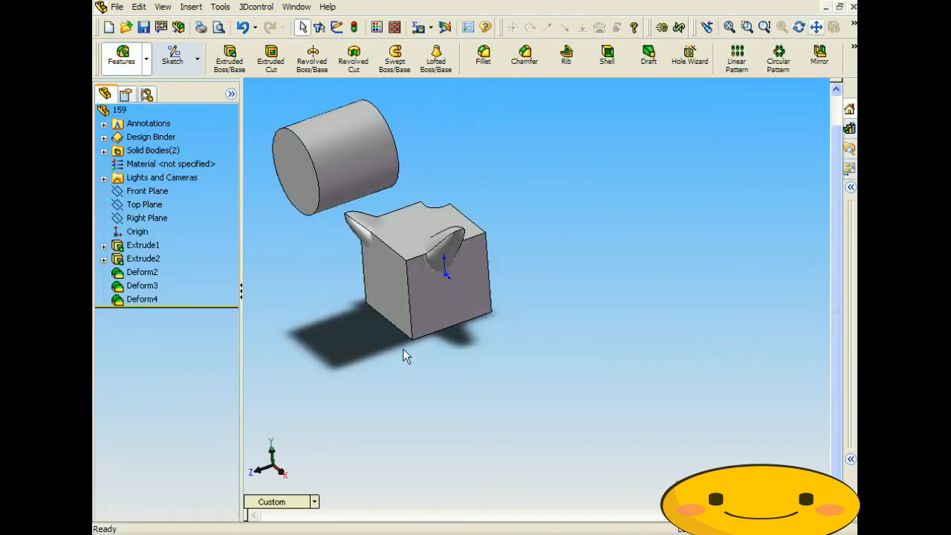
{"action": "scroll", "coordinate": [441, 244], "scroll_direction": "down", "scroll_amount": 4}
{"action": "middle_click_drag", "start_coordinate": [441, 282], "coordinate": [324, 305]}
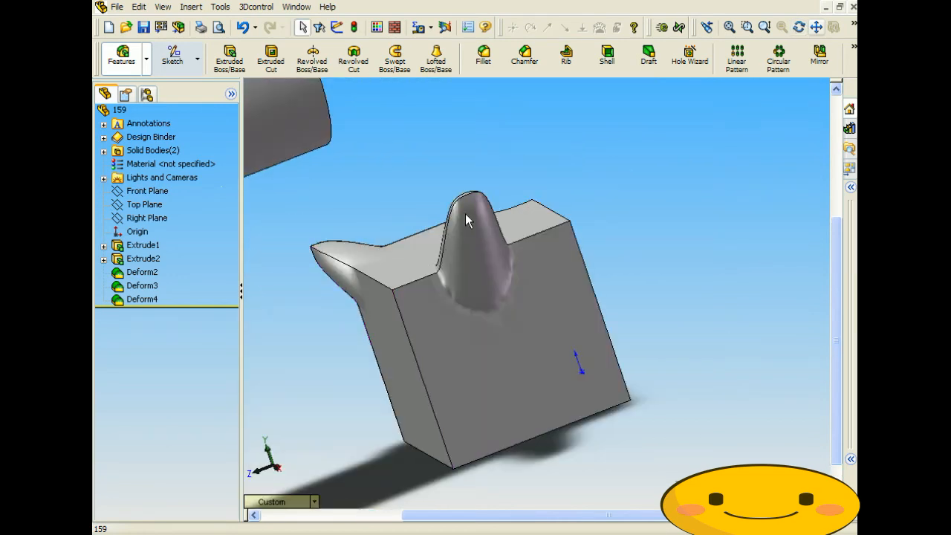
{"action": "right_click", "coordinate": [144, 299]}
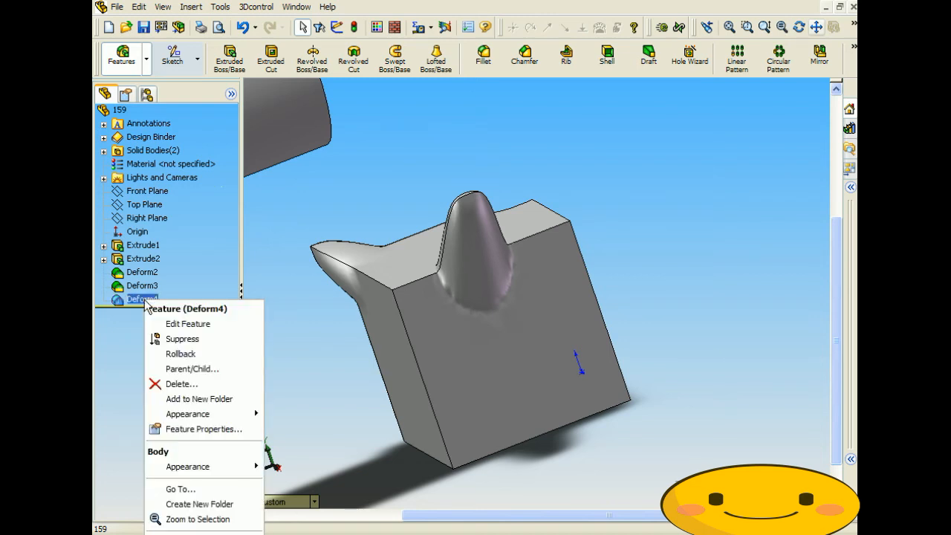
{"action": "left_click", "coordinate": [183, 323]}
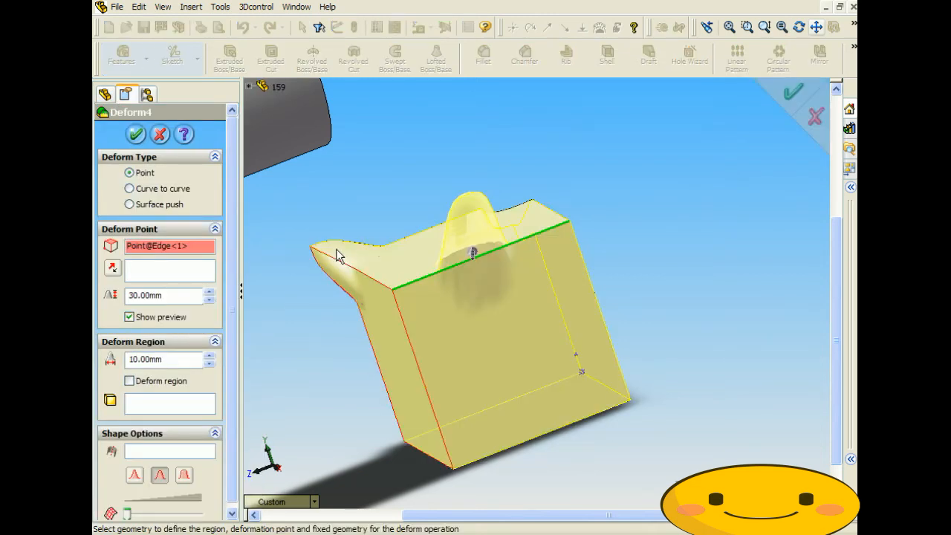
{"action": "middle_click_drag", "start_coordinate": [334, 255], "coordinate": [555, 248]}
{"action": "middle_click_drag", "start_coordinate": [398, 260], "coordinate": [388, 230]}
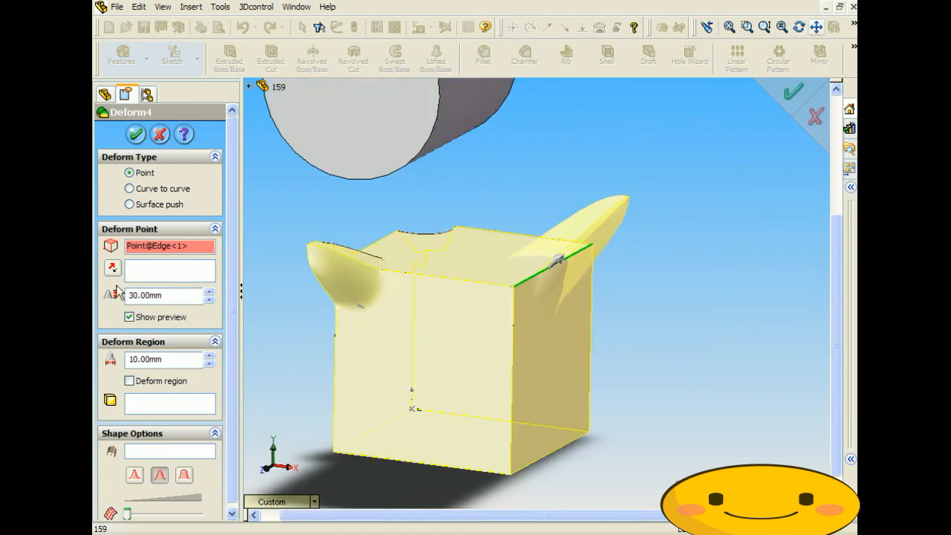
{"action": "left_click", "coordinate": [209, 355]}
{"action": "left_click", "coordinate": [209, 356]}
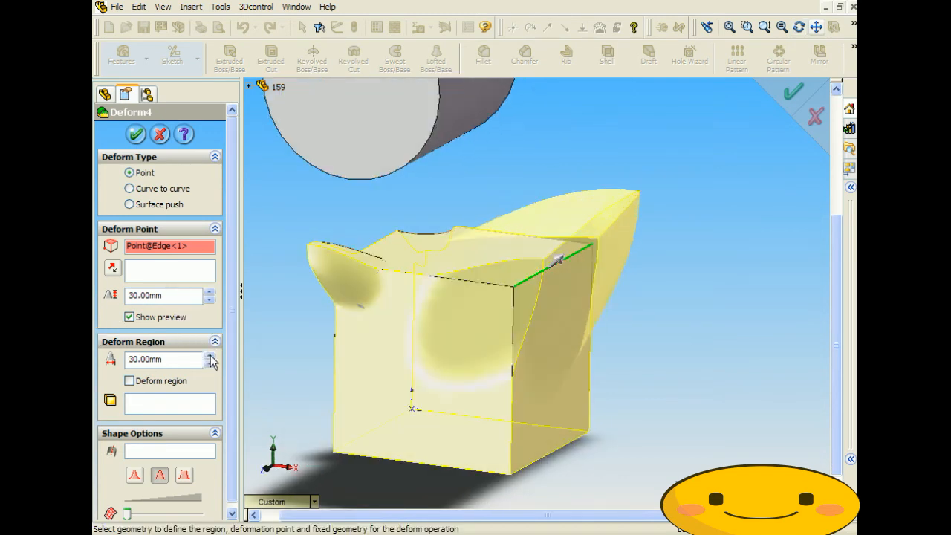
{"action": "left_click", "coordinate": [135, 134]}
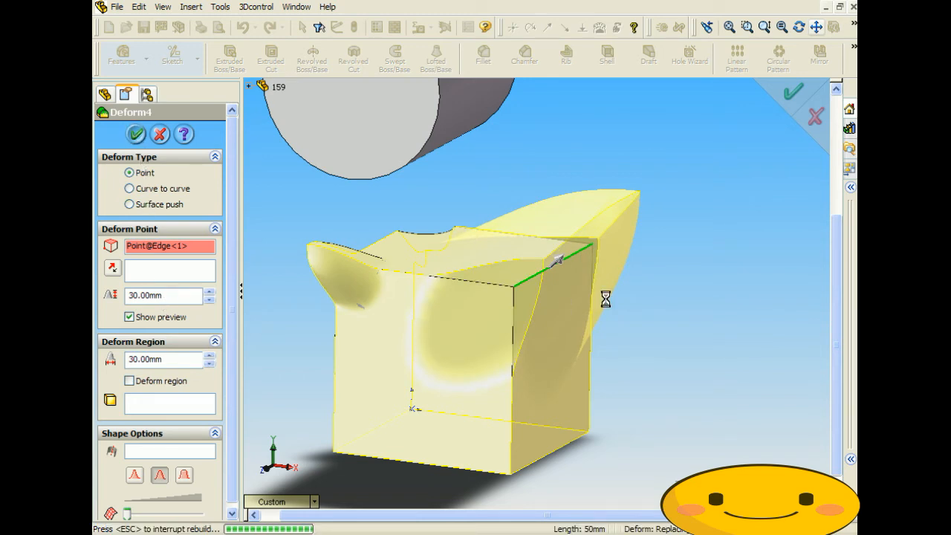
Step: Start a new Point deform and place its deform point on the cylinder's curved face
{"action": "mouse_move", "coordinate": [606, 304]}
{"action": "middle_mouse_down"}
{"action": "mouse_move", "coordinate": [456, 324]}
{"action": "mouse_move", "coordinate": [456, 348]}
{"action": "mouse_move", "coordinate": [498, 340]}
{"action": "mouse_move", "coordinate": [504, 312]}
{"action": "mouse_move", "coordinate": [592, 297]}
{"action": "middle_mouse_up"}
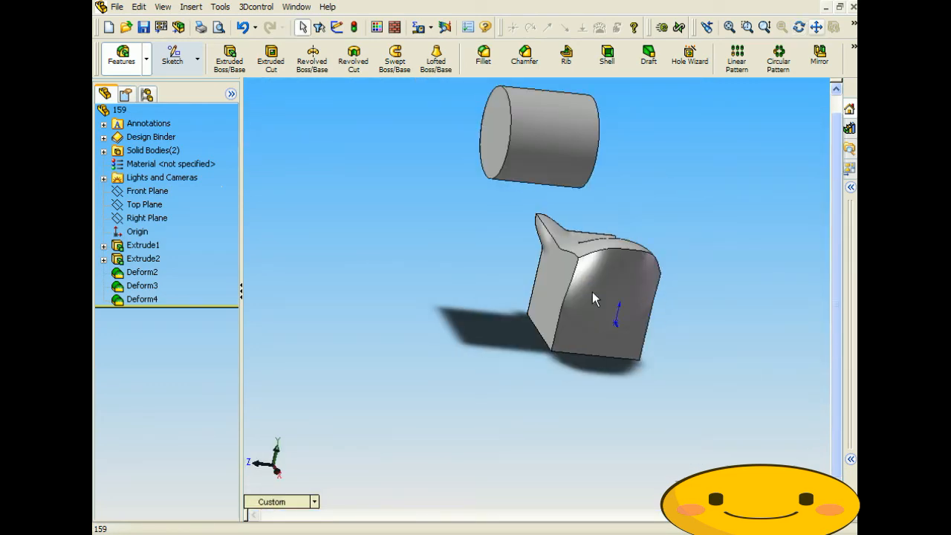
{"action": "middle_click_drag", "start_coordinate": [591, 297], "coordinate": [534, 269]}
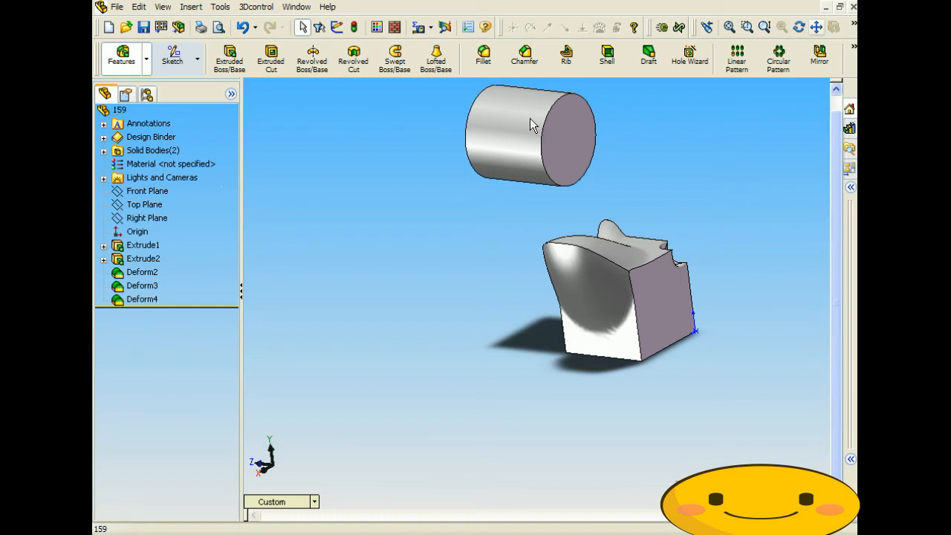
{"action": "middle_click_drag", "start_coordinate": [506, 195], "coordinate": [557, 206]}
{"action": "left_click", "coordinate": [191, 6]}
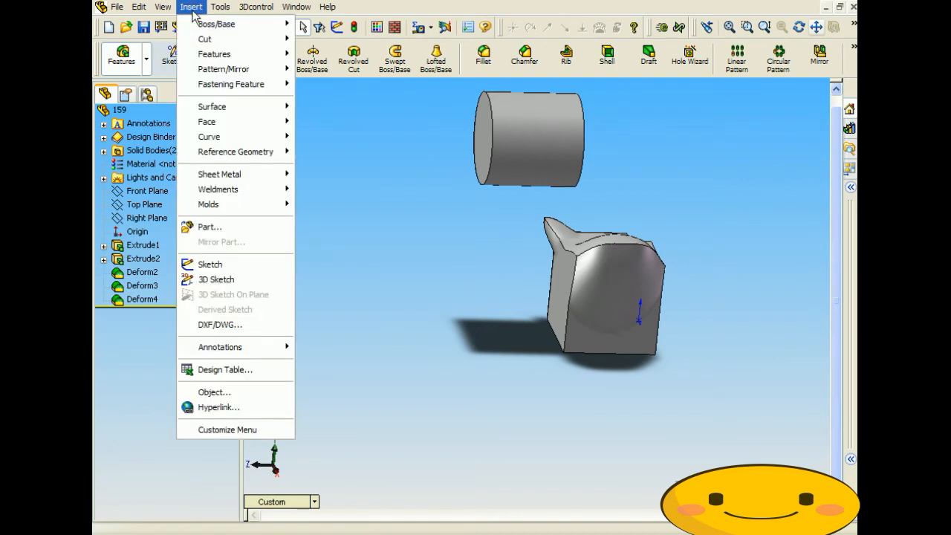
{"action": "mouse_move", "coordinate": [218, 63]}
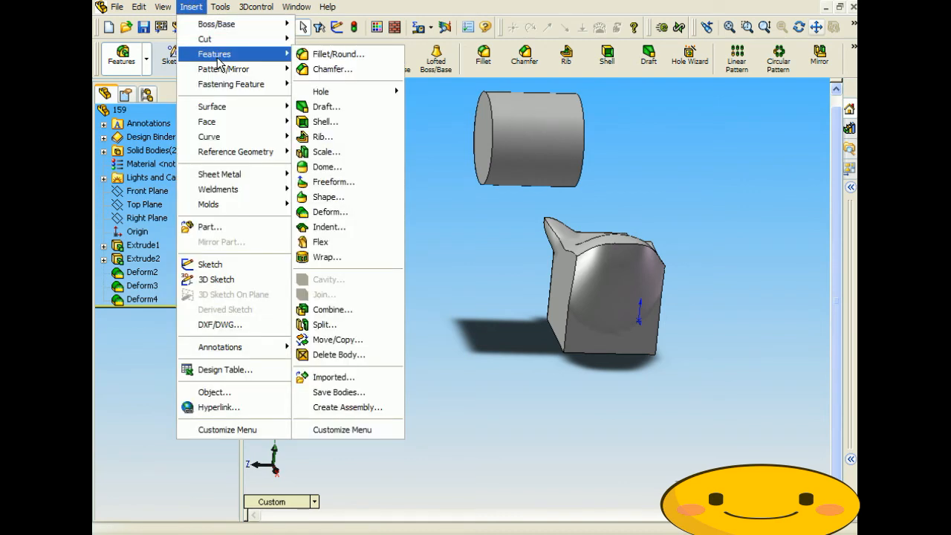
{"action": "left_click", "coordinate": [334, 213]}
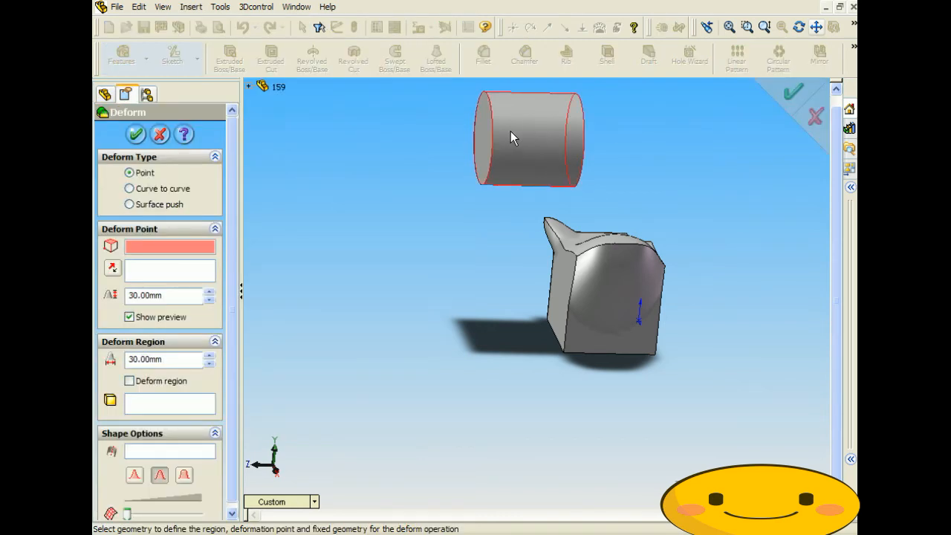
{"action": "middle_click_drag", "start_coordinate": [509, 133], "coordinate": [527, 215]}
{"action": "middle_click_drag", "start_coordinate": [519, 195], "coordinate": [405, 200]}
{"action": "left_click", "coordinate": [584, 217]}
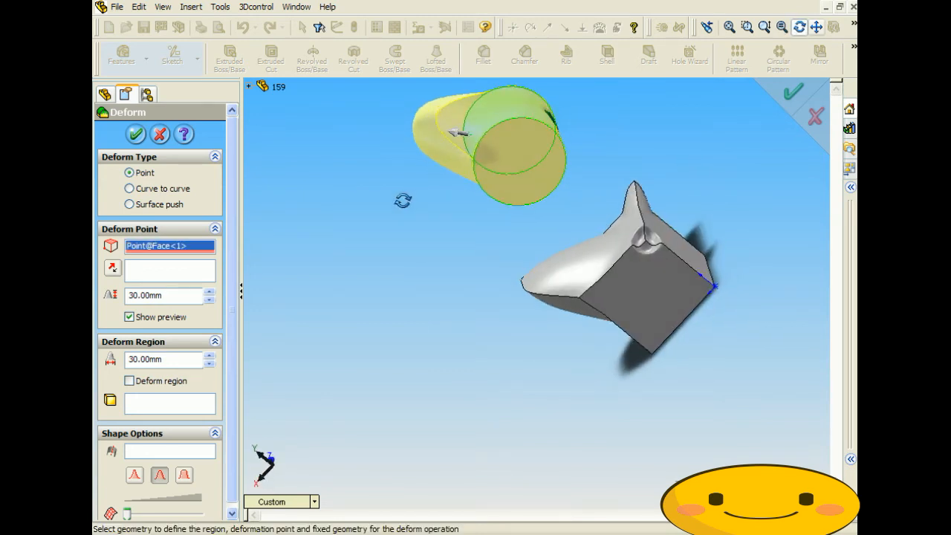
Step: Set both the deform distance and the deform radius to 10 mm for the point on the cylinder
{"action": "left_click_drag", "start_coordinate": [168, 298], "coordinate": [96, 297]}
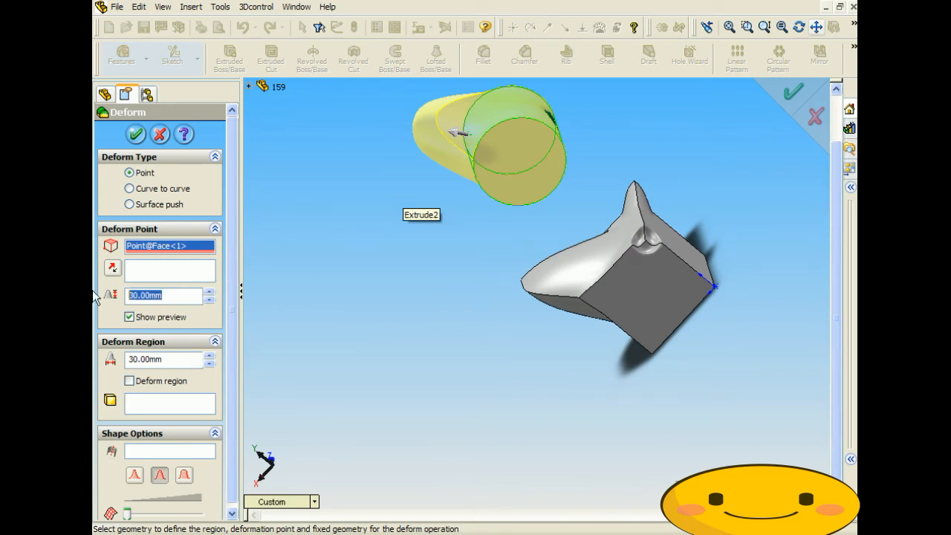
{"action": "double_click", "coordinate": [210, 300]}
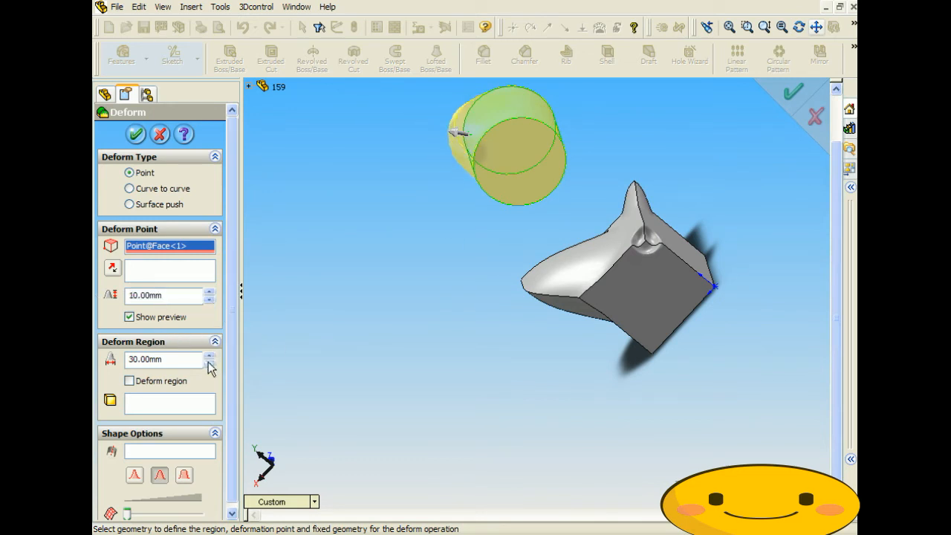
{"action": "double_click", "coordinate": [210, 363]}
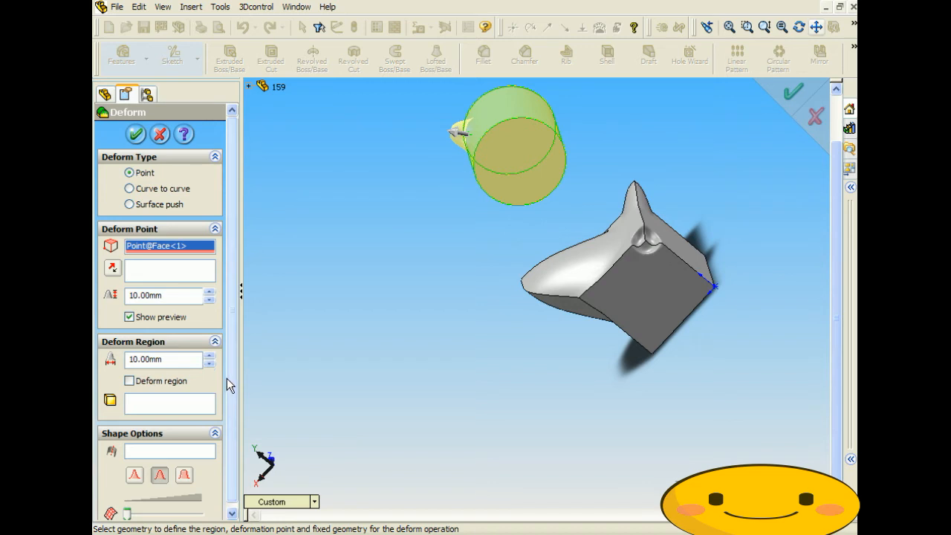
Step: Try minimum, medium and maximum stiffness in turn on the cylinder's deform preview
{"action": "scroll", "coordinate": [227, 401], "scroll_direction": "down", "scroll_amount": 1}
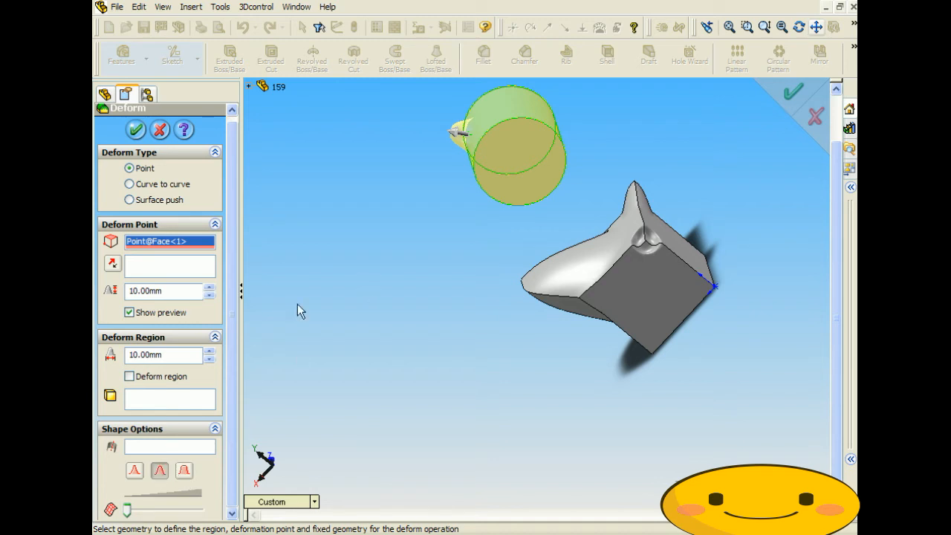
{"action": "left_click", "coordinate": [134, 469]}
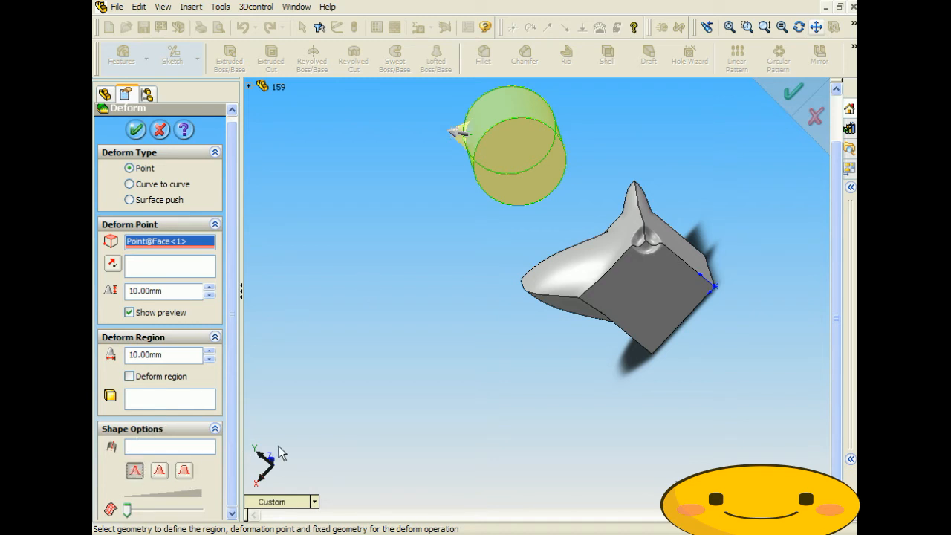
{"action": "middle_click_drag", "start_coordinate": [470, 157], "coordinate": [448, 199]}
{"action": "scroll", "coordinate": [546, 150], "scroll_direction": "down", "scroll_amount": 5}
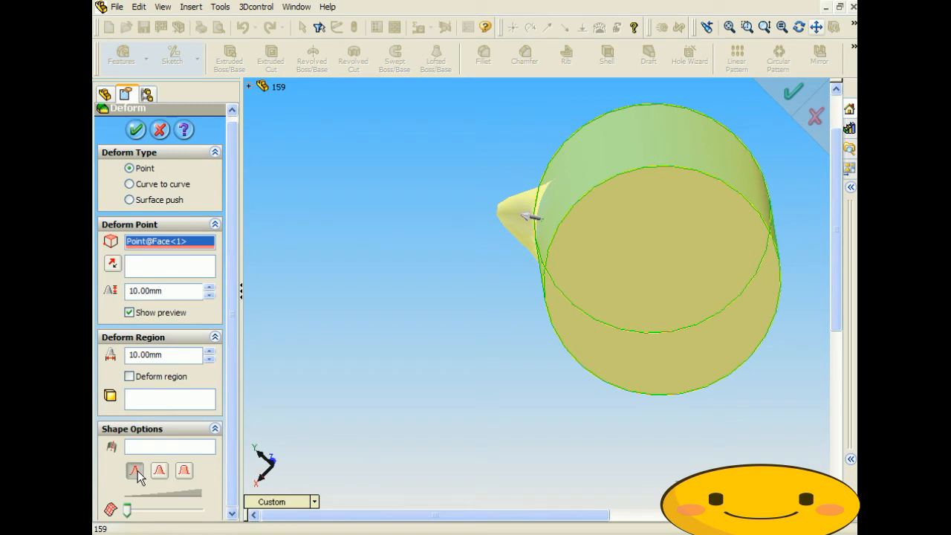
{"action": "left_click", "coordinate": [159, 472]}
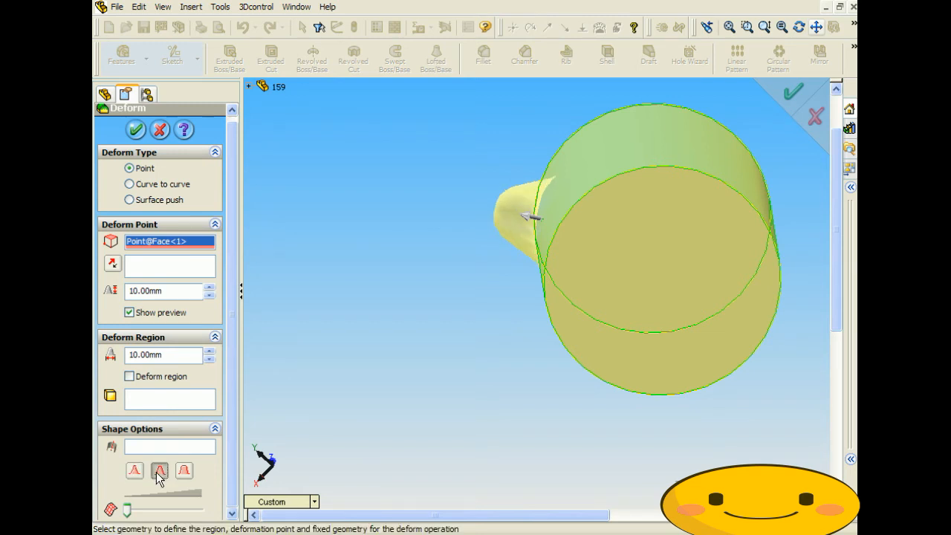
{"action": "left_click", "coordinate": [184, 472]}
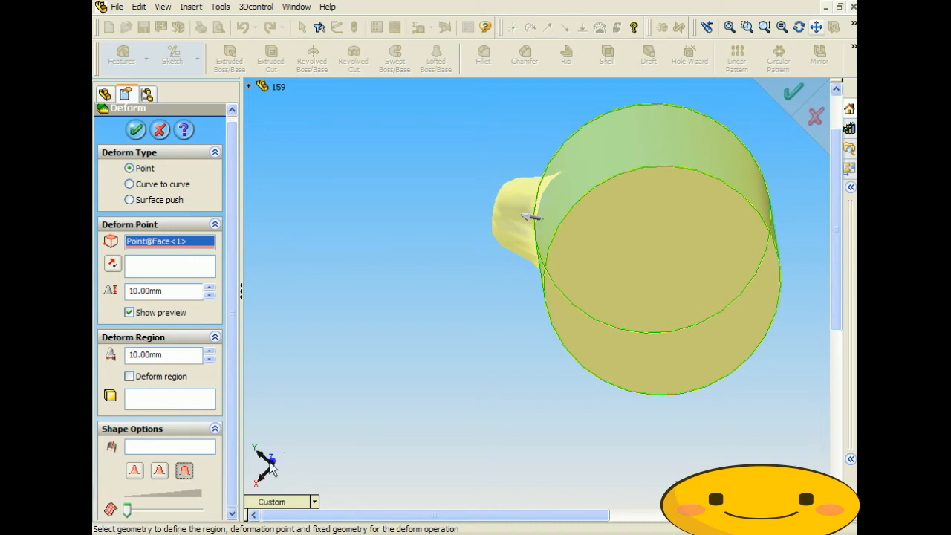
Step: Choose medium stiffness for the cylinder's bump and accept the deform feature
{"action": "middle_click_drag", "start_coordinate": [329, 403], "coordinate": [346, 324]}
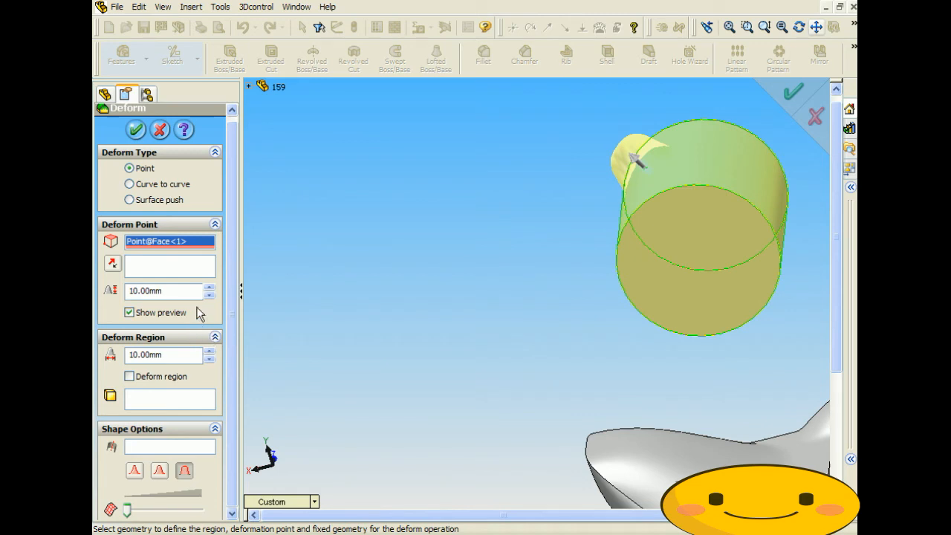
{"action": "left_click", "coordinate": [159, 473]}
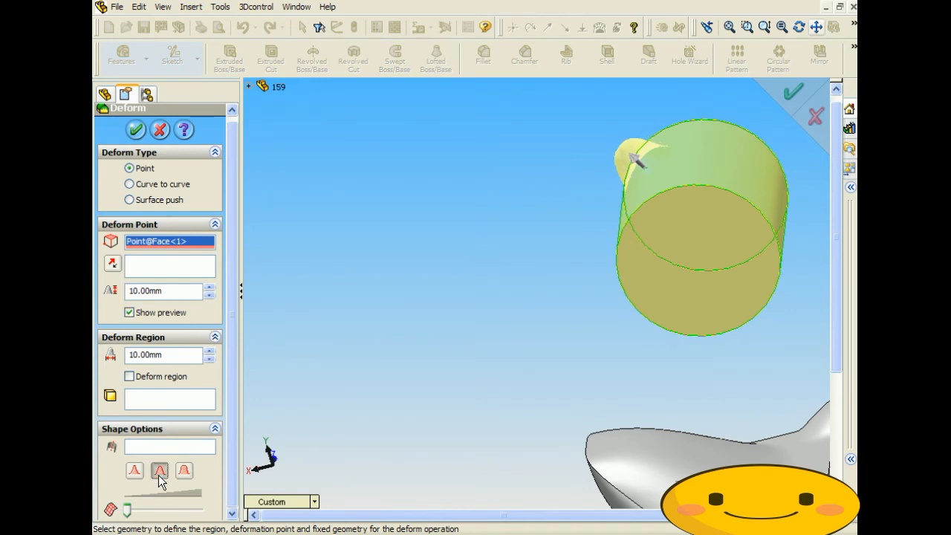
{"action": "left_click", "coordinate": [136, 131]}
Step: Start another Point deform and place its deform point on the cylinder's lower curved face, below the split line
{"action": "middle_click_drag", "start_coordinate": [436, 330], "coordinate": [475, 331]}
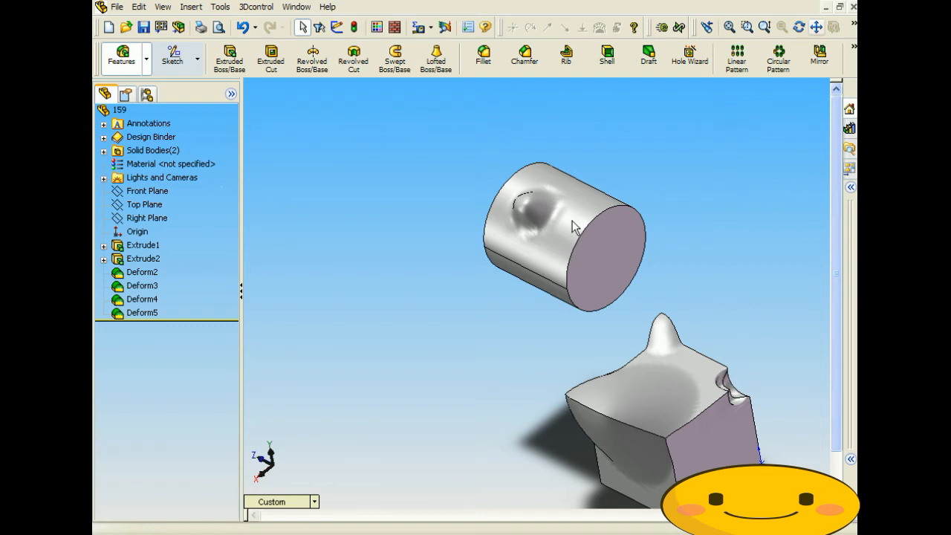
{"action": "middle_click_drag", "start_coordinate": [590, 368], "coordinate": [568, 301]}
{"action": "left_click", "coordinate": [194, 9]}
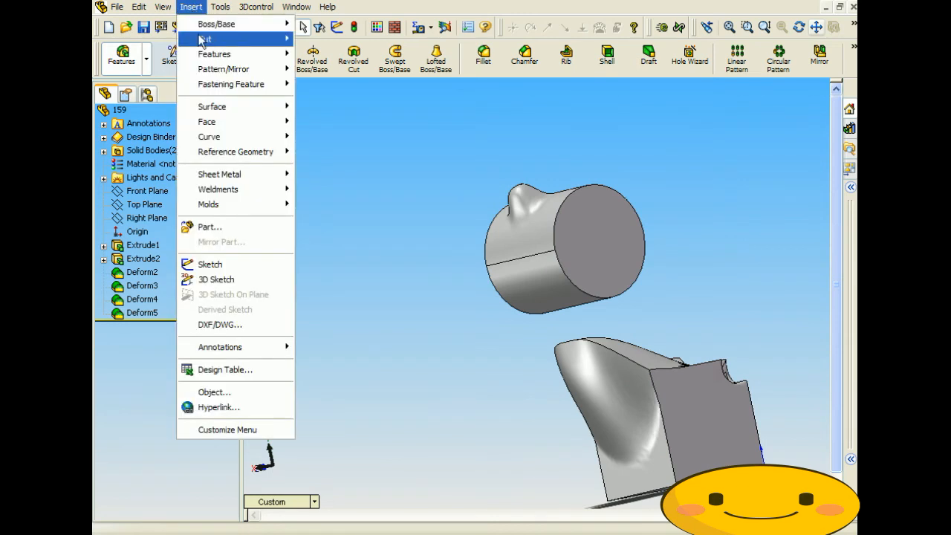
{"action": "mouse_move", "coordinate": [223, 53]}
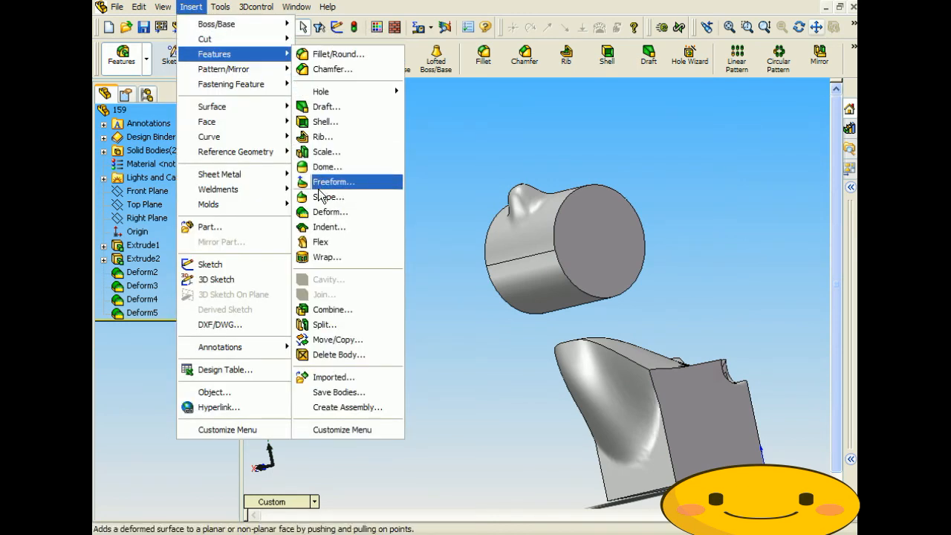
{"action": "left_click", "coordinate": [325, 212]}
{"action": "middle_click_drag", "start_coordinate": [607, 282], "coordinate": [531, 299]}
{"action": "left_click", "coordinate": [540, 299]}
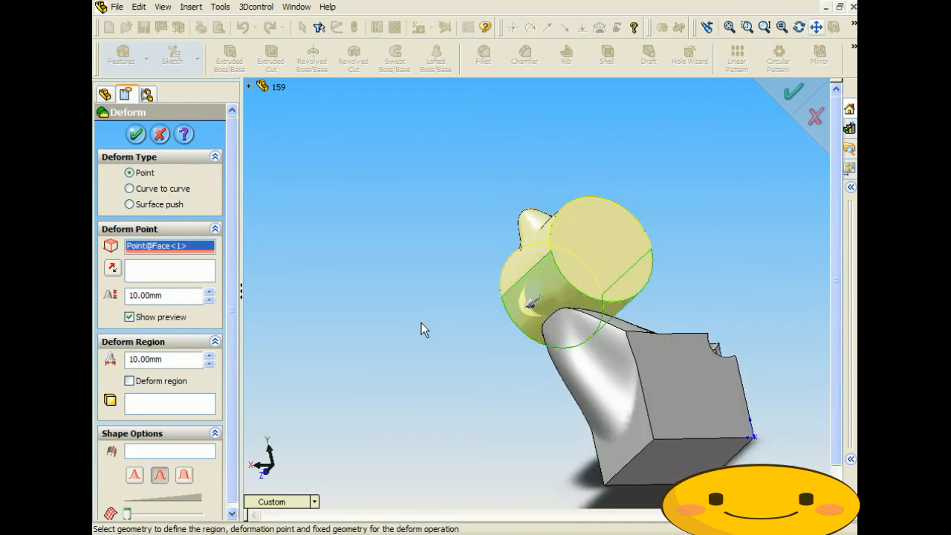
Step: Apply minimum stiffness to the second cylinder deform and set its deform distance to 30 mm
{"action": "middle_click_drag", "start_coordinate": [405, 317], "coordinate": [497, 314]}
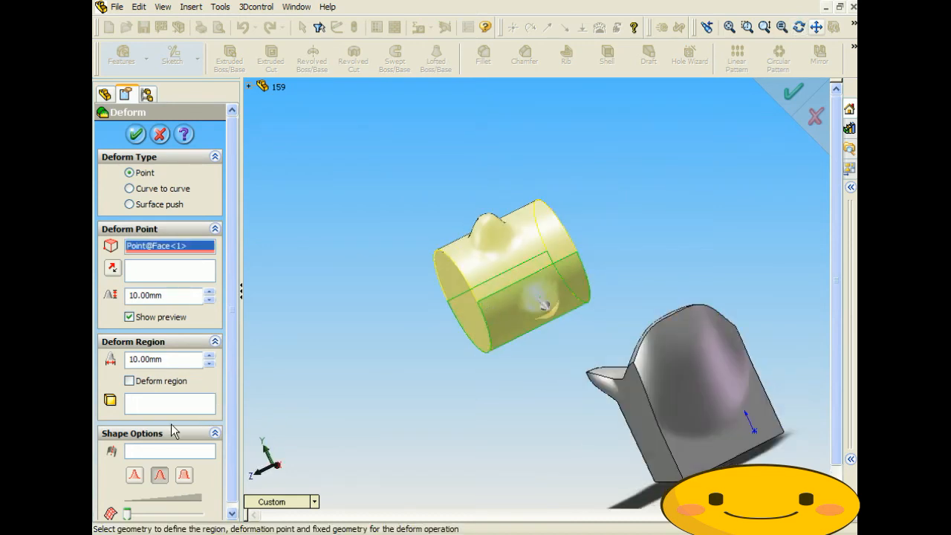
{"action": "left_click", "coordinate": [134, 475]}
{"action": "middle_click_drag", "start_coordinate": [381, 464], "coordinate": [466, 385]}
{"action": "left_click", "coordinate": [208, 292]}
{"action": "left_click", "coordinate": [208, 293]}
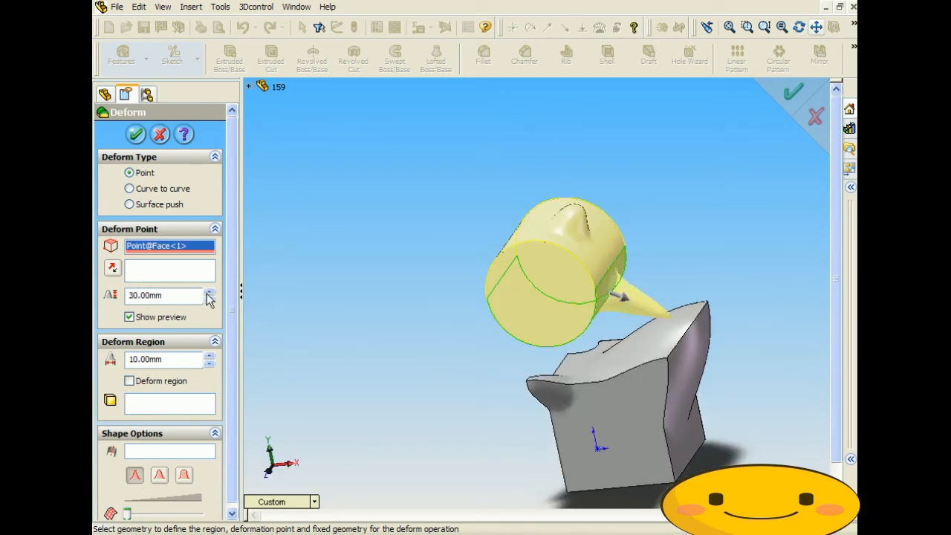
Step: Switch the second cylinder deform to maximum stiffness, accept it, and inspect the result on the cylinder
{"action": "middle_click_drag", "start_coordinate": [502, 367], "coordinate": [501, 217]}
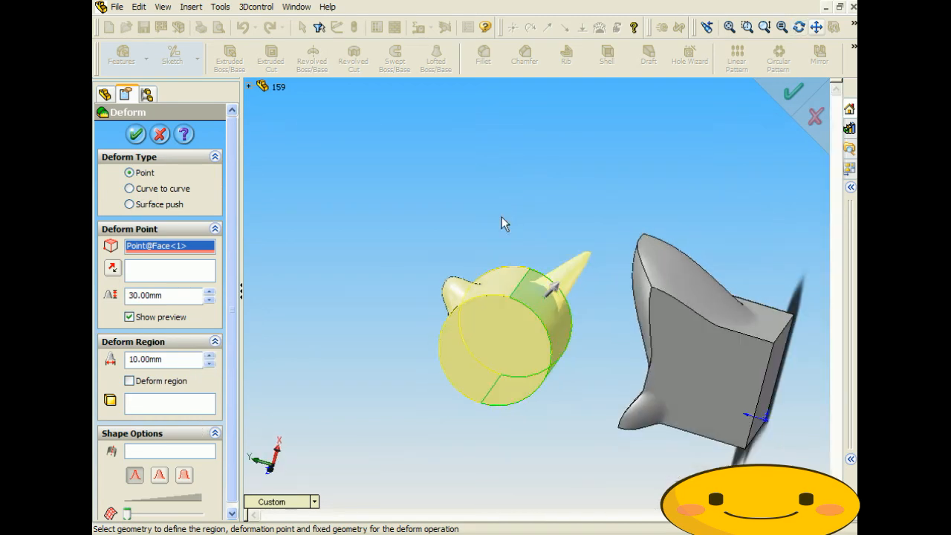
{"action": "left_click", "coordinate": [160, 474]}
{"action": "left_click", "coordinate": [184, 476]}
{"action": "middle_click_drag", "start_coordinate": [428, 393], "coordinate": [476, 442]}
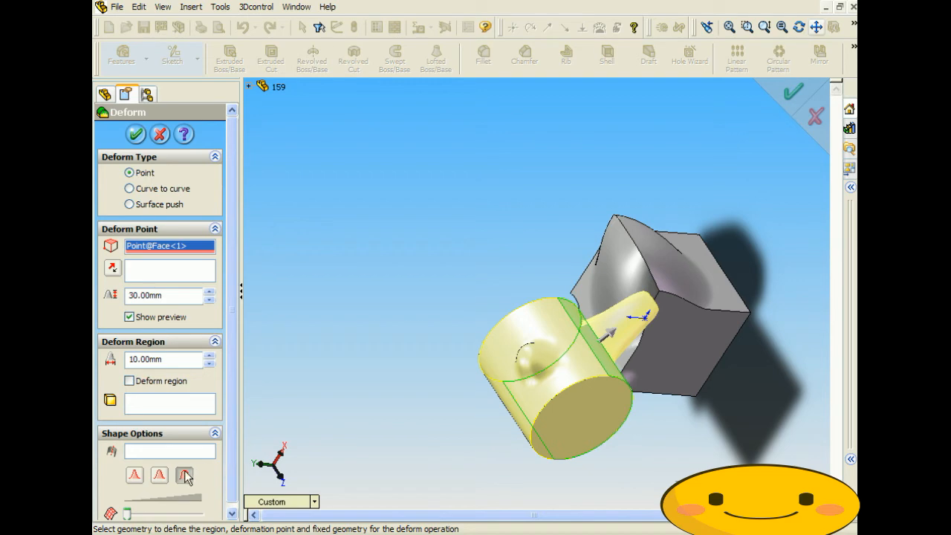
{"action": "left_click", "coordinate": [136, 136]}
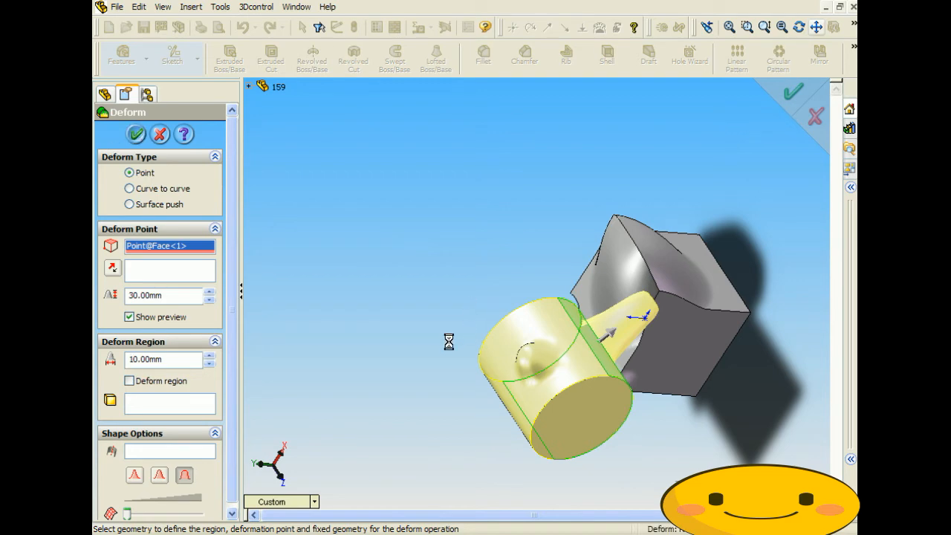
{"action": "middle_click_drag", "start_coordinate": [440, 347], "coordinate": [602, 312]}
{"action": "left_click", "coordinate": [665, 270]}
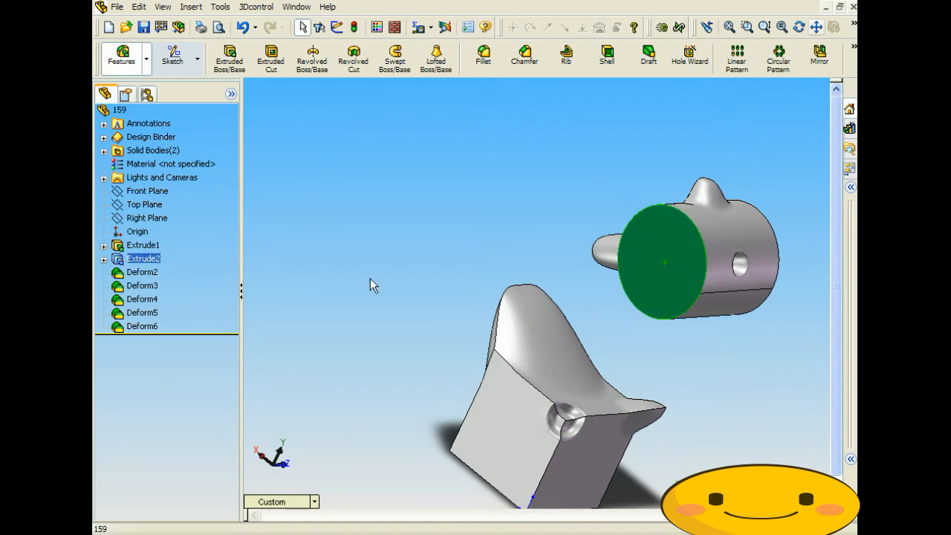
Step: Delete the Deform6 feature from the cylinder
{"action": "key", "text": "Escape"}
{"action": "left_click", "coordinate": [149, 329]}
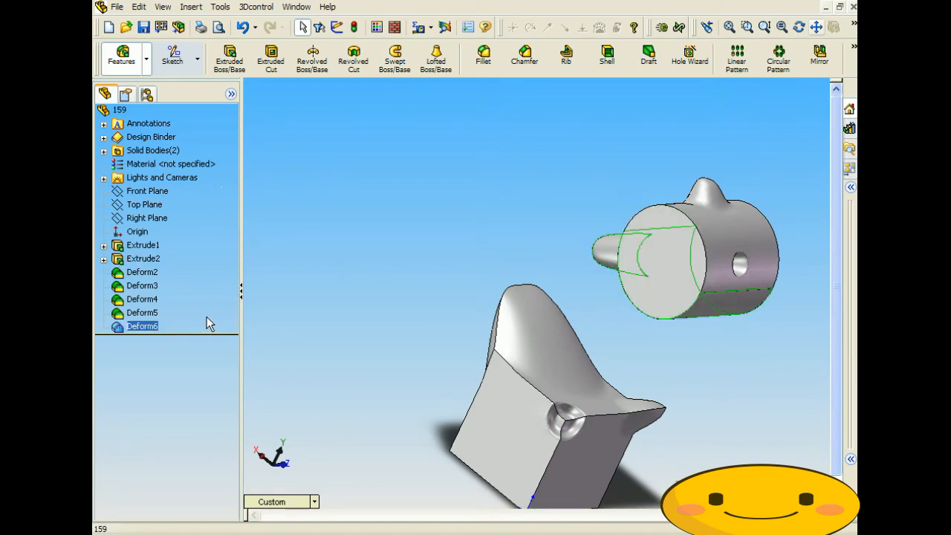
{"action": "key", "text": "Delete"}
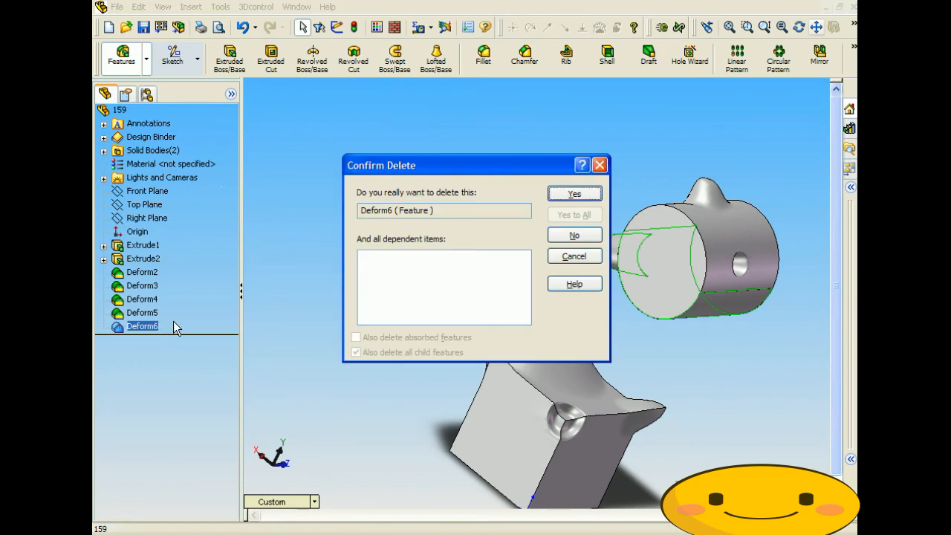
{"action": "left_click", "coordinate": [583, 195]}
Step: Start a Point-type Deform on the cylinder's flat end face with a deform distance of 40 mm
{"action": "left_click", "coordinate": [663, 263]}
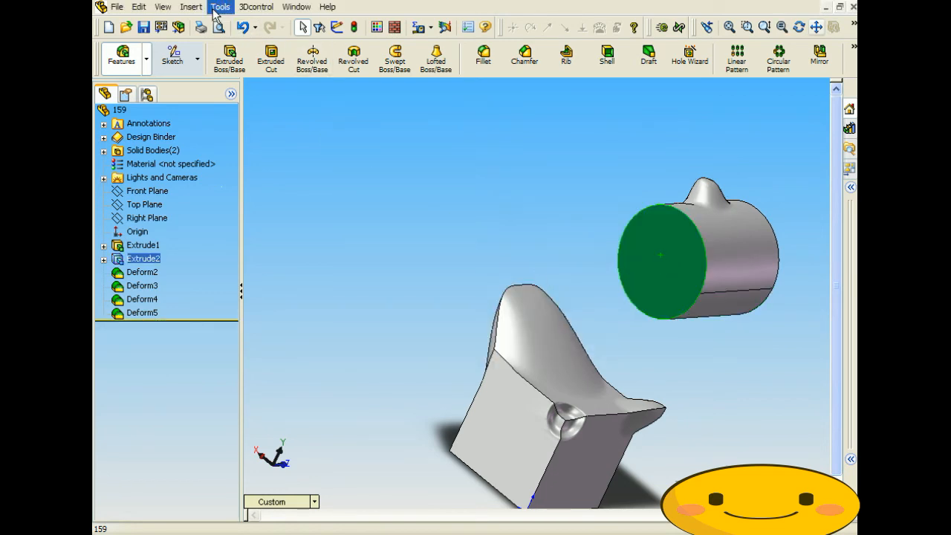
{"action": "left_click", "coordinate": [191, 7]}
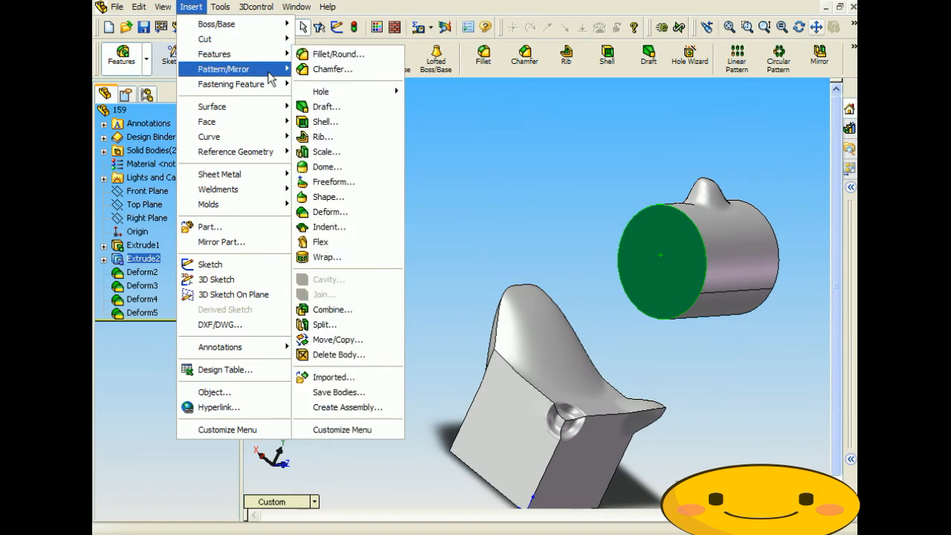
{"action": "left_click", "coordinate": [329, 212]}
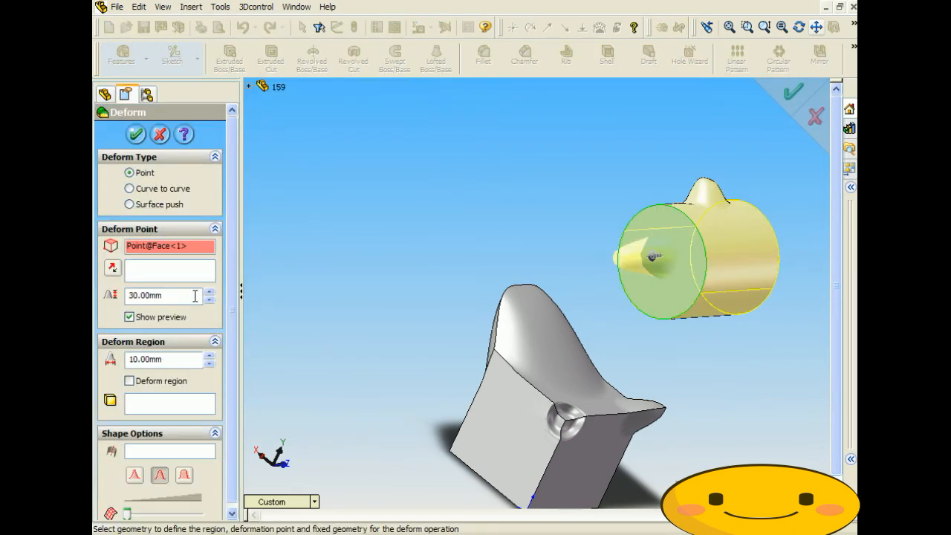
{"action": "left_click", "coordinate": [210, 291]}
{"action": "middle_click_drag", "start_coordinate": [527, 336], "coordinate": [408, 322]}
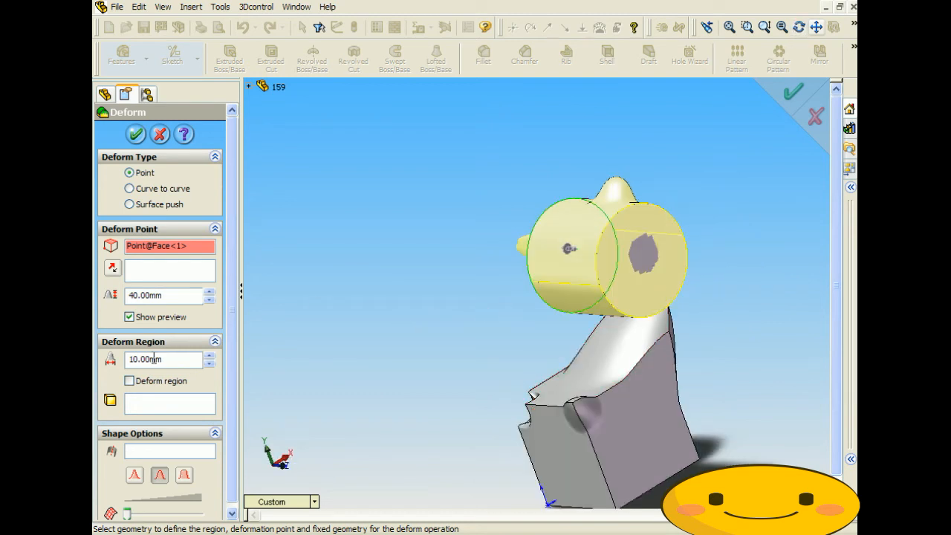
Step: Lower the deform distance to 10 mm, raise it past 30 mm until a long spike forms, and apply the deformation
{"action": "left_click", "coordinate": [209, 299]}
{"action": "left_click", "coordinate": [209, 299]}
{"action": "left_click", "coordinate": [210, 299]}
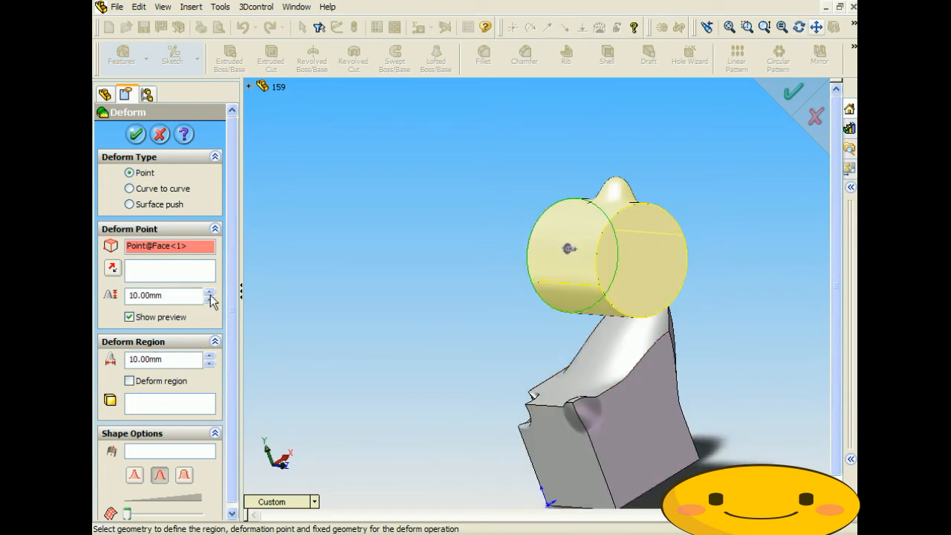
{"action": "left_click", "coordinate": [210, 294]}
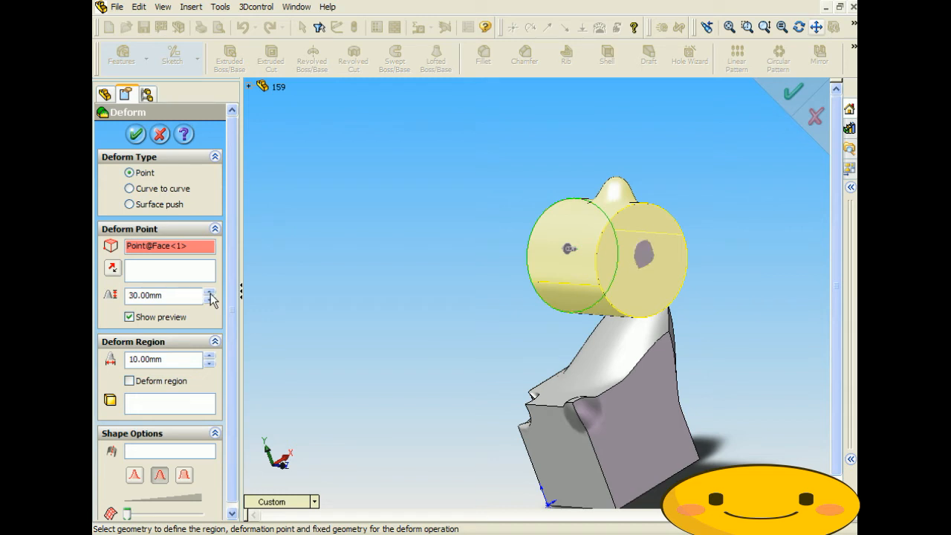
{"action": "left_click", "coordinate": [210, 294]}
{"action": "left_click", "coordinate": [210, 293]}
{"action": "left_click", "coordinate": [211, 293]}
{"action": "left_click", "coordinate": [211, 293]}
{"action": "left_click", "coordinate": [210, 294]}
{"action": "middle_click_drag", "start_coordinate": [307, 283], "coordinate": [372, 260]}
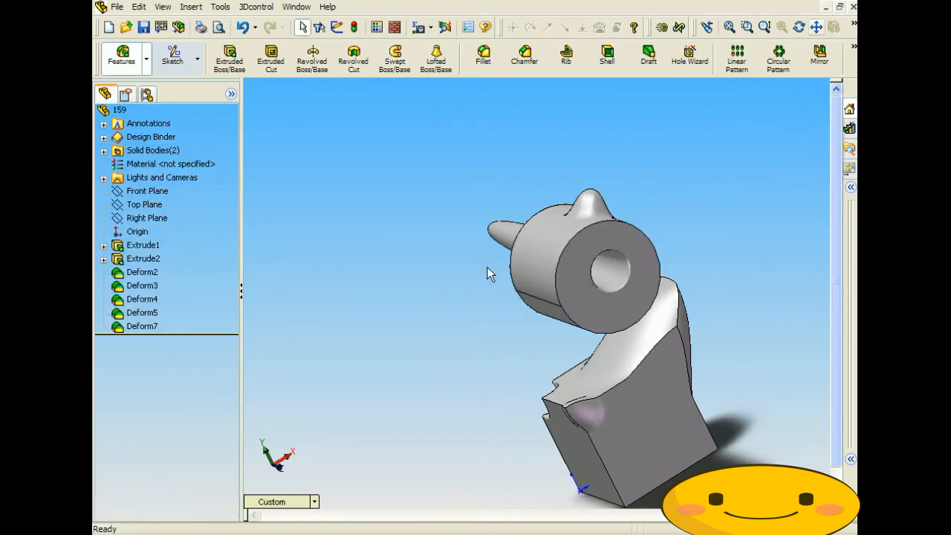
Step: Examine the cylinder's long spike, its end hole and the deformed block from several angles
{"action": "middle_click_drag", "start_coordinate": [481, 263], "coordinate": [607, 222]}
{"action": "left_click", "coordinate": [538, 253]}
{"action": "key", "text": "Escape"}
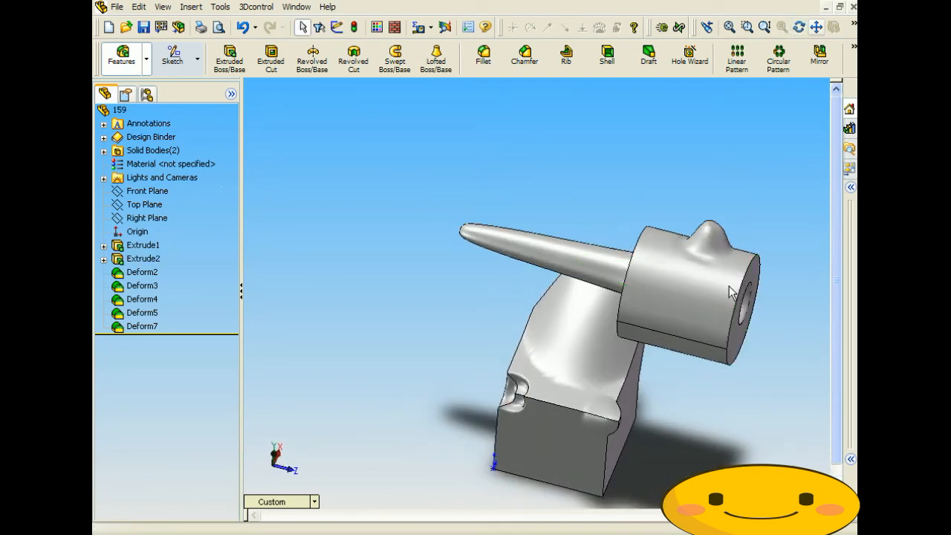
{"action": "left_click", "coordinate": [748, 305]}
{"action": "middle_click_drag", "start_coordinate": [516, 265], "coordinate": [519, 291]}
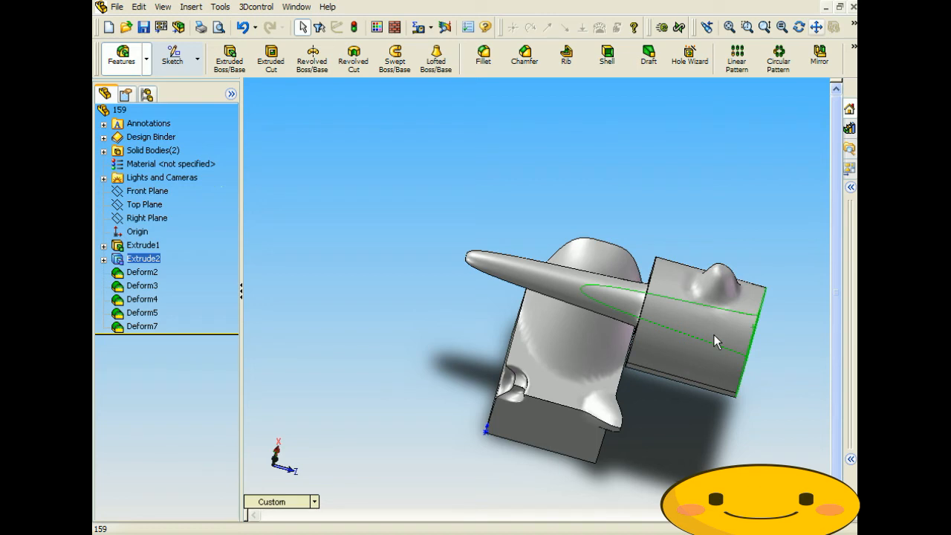
{"action": "middle_click_drag", "start_coordinate": [605, 254], "coordinate": [593, 286]}
{"action": "middle_click_drag", "start_coordinate": [469, 243], "coordinate": [475, 293]}
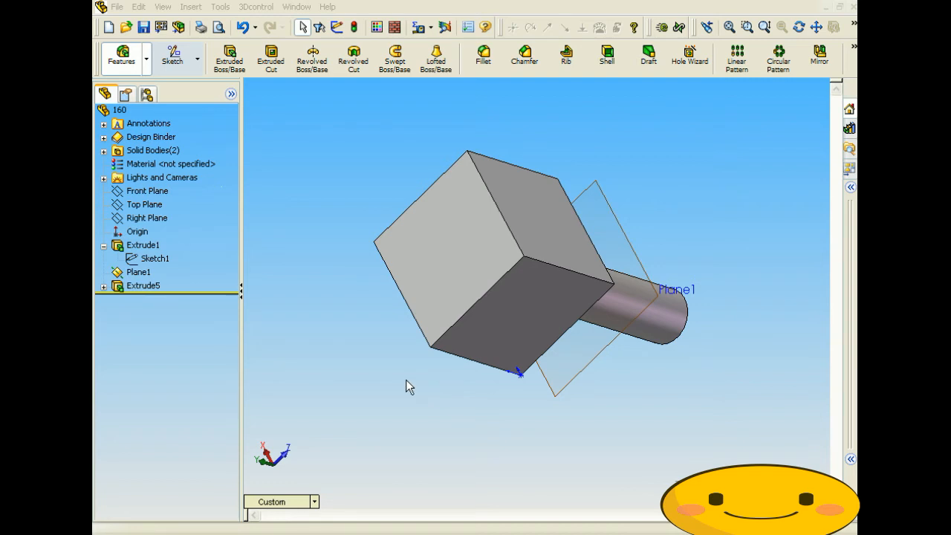
Step: Start a Deform feature in part 160 and set the deform type to Curve to curve
{"action": "left_click", "coordinate": [358, 322]}
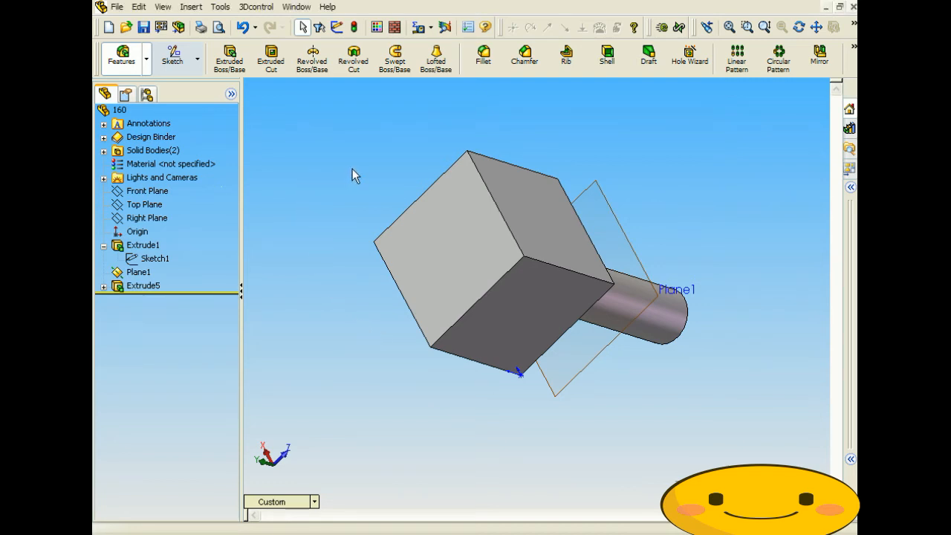
{"action": "middle_click_drag", "start_coordinate": [401, 180], "coordinate": [260, 170]}
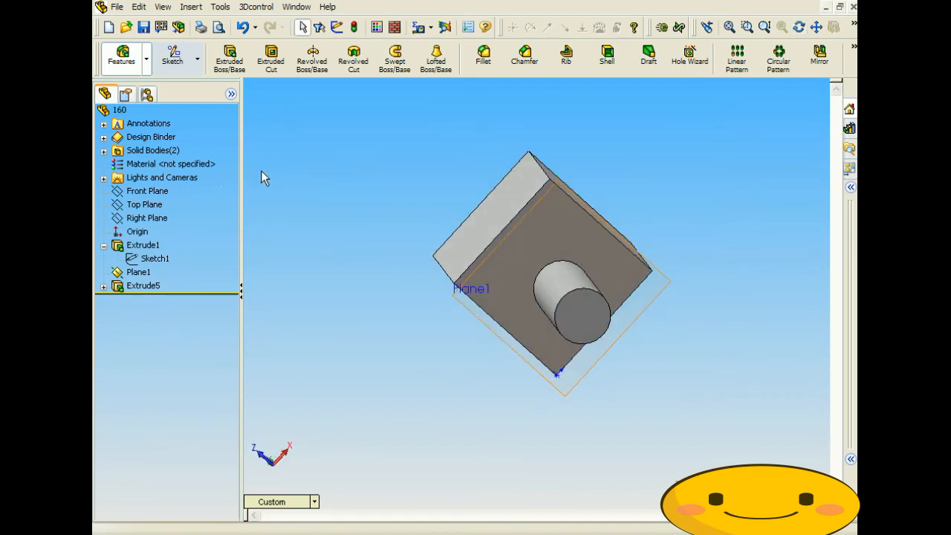
{"action": "middle_click_drag", "start_coordinate": [351, 279], "coordinate": [376, 186]}
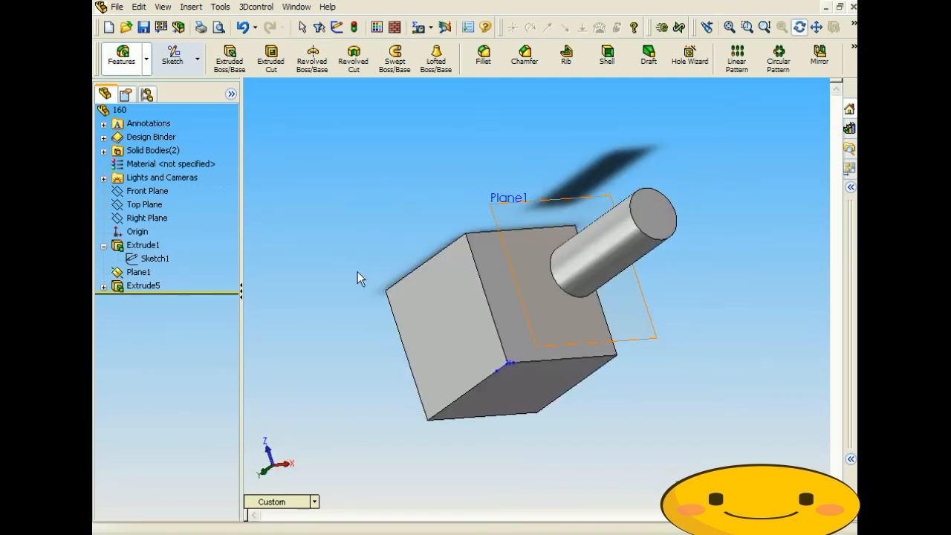
{"action": "middle_click_drag", "start_coordinate": [360, 278], "coordinate": [415, 252]}
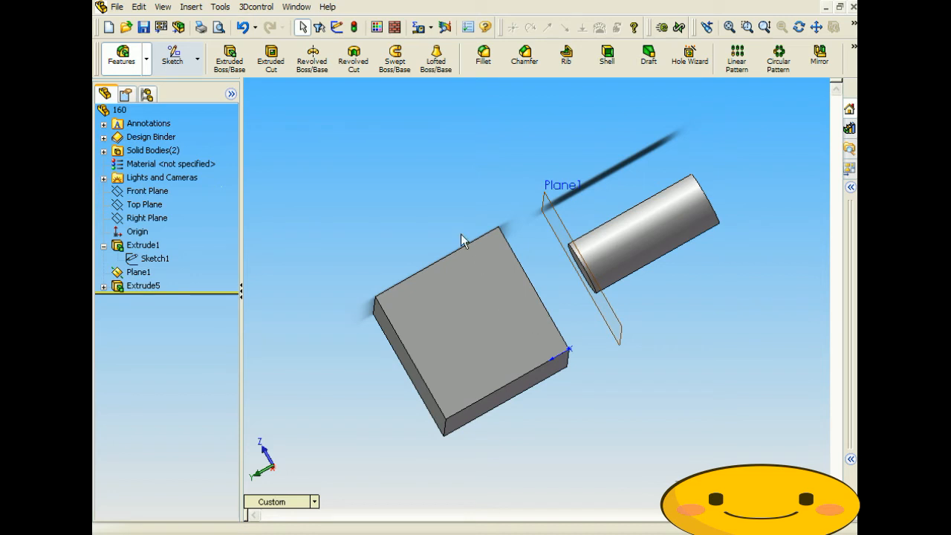
{"action": "left_click", "coordinate": [193, 7]}
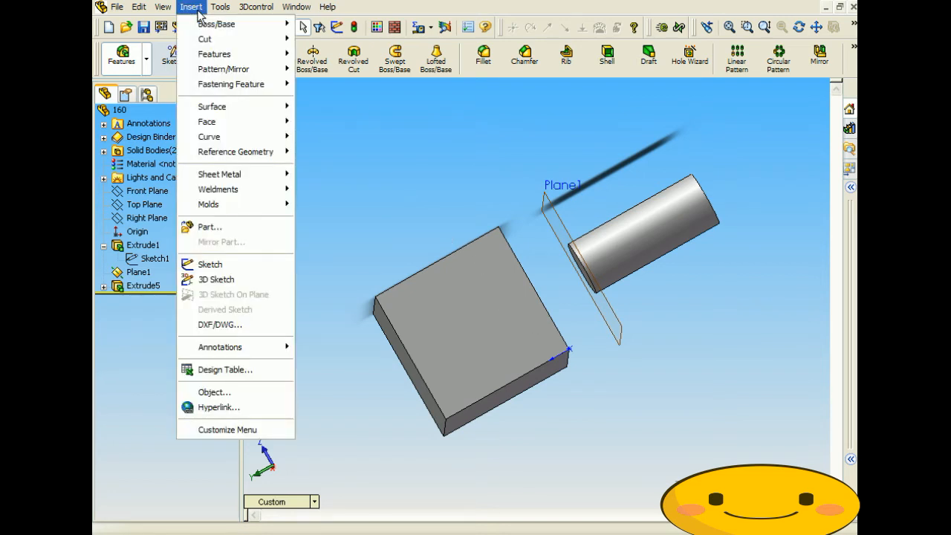
{"action": "mouse_move", "coordinate": [215, 54]}
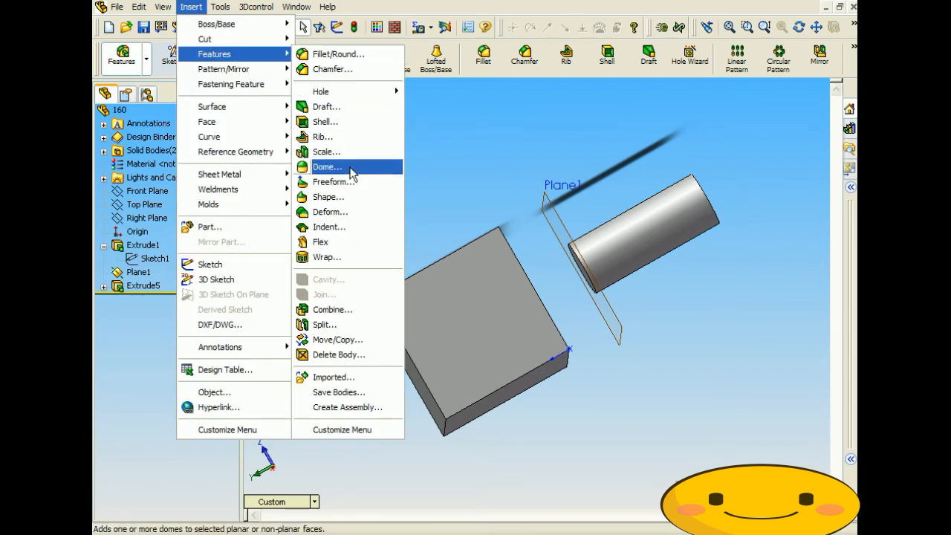
{"action": "left_click", "coordinate": [329, 212]}
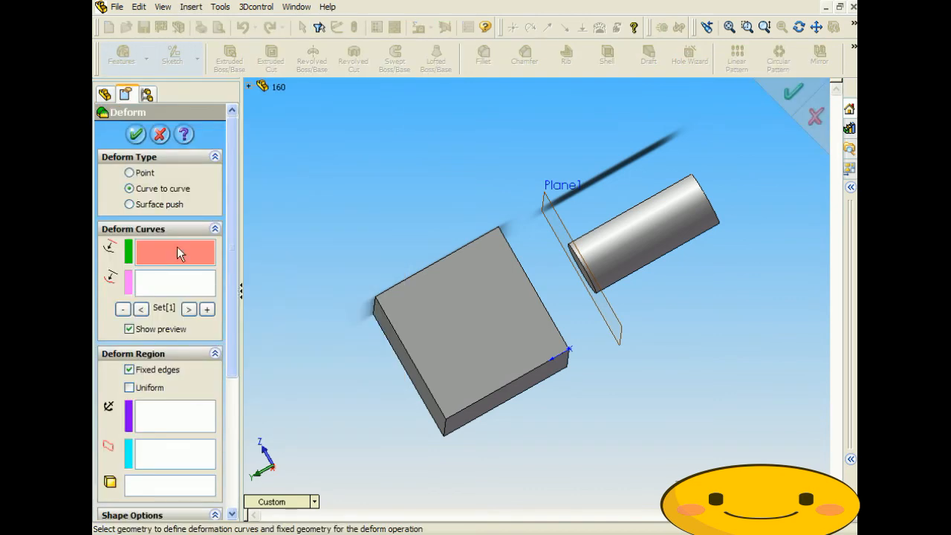
{"action": "left_click", "coordinate": [150, 191]}
{"action": "left_click", "coordinate": [159, 204]}
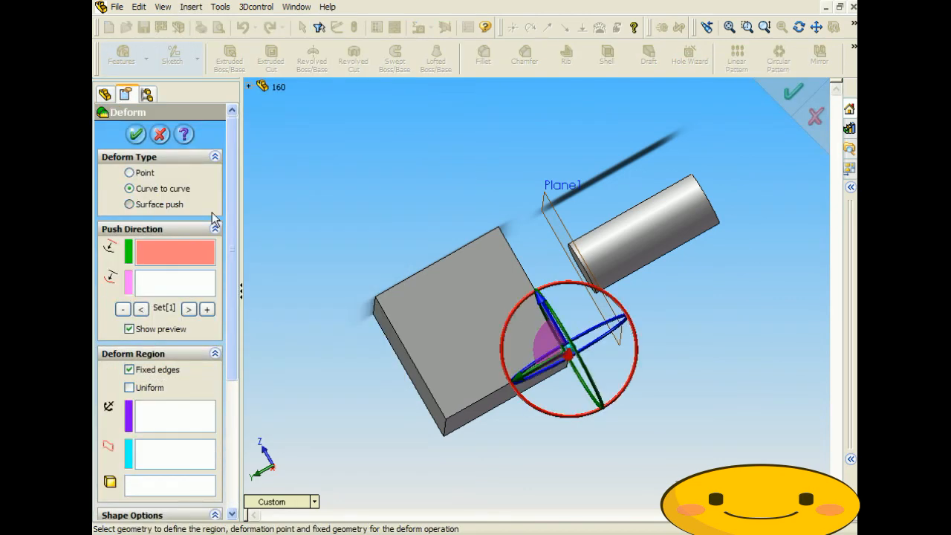
{"action": "left_click", "coordinate": [150, 191]}
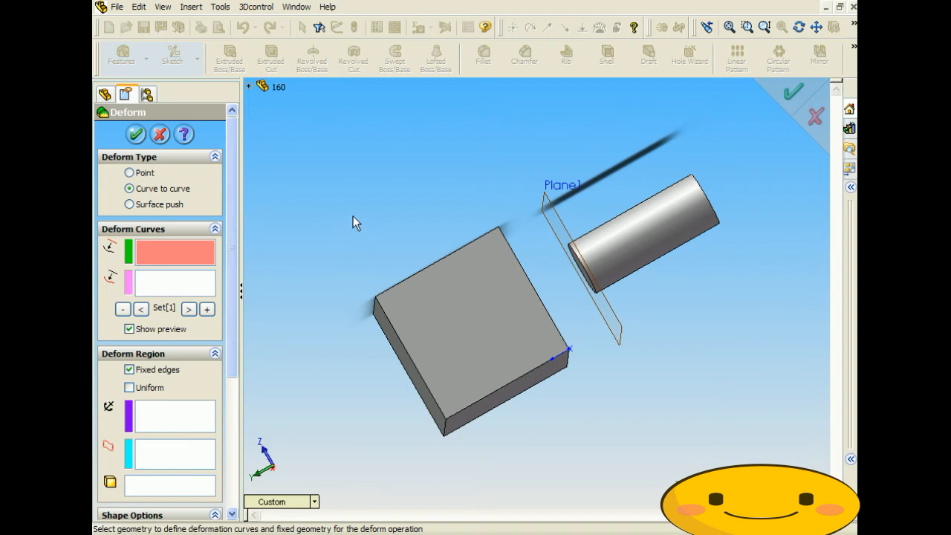
Step: Deform the block using an edge of the face toward the cylinder as initial curve and the adjoining perpendicular edge as target curve
{"action": "middle_click_drag", "start_coordinate": [354, 216], "coordinate": [318, 259]}
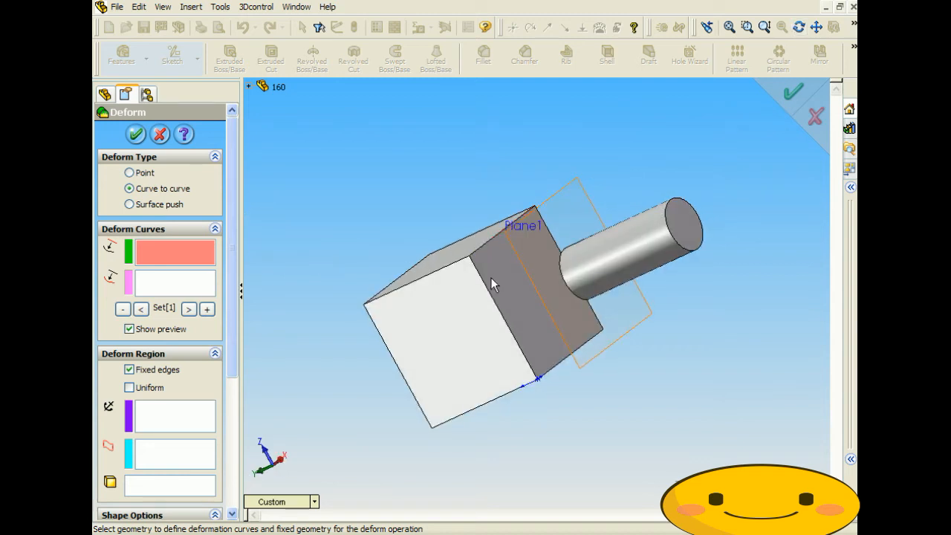
{"action": "middle_click_drag", "start_coordinate": [487, 286], "coordinate": [431, 233]}
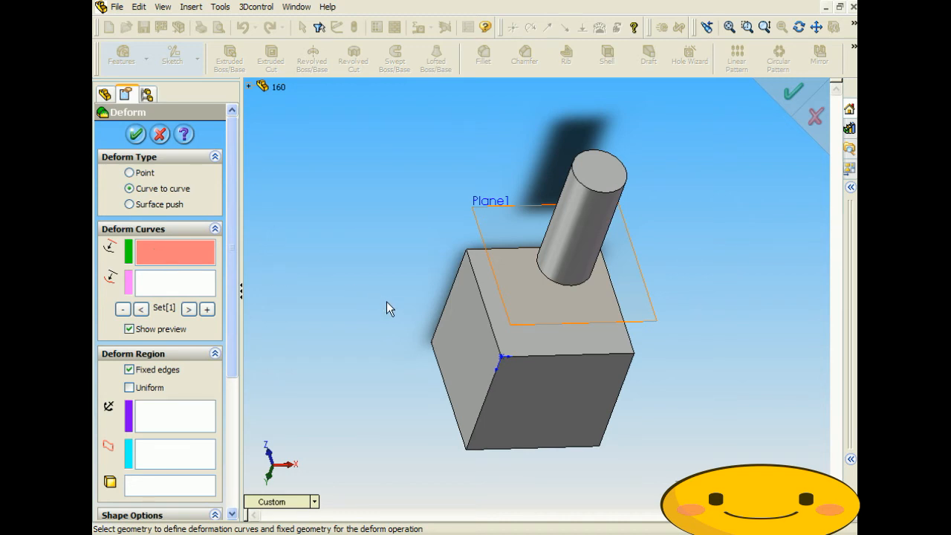
{"action": "middle_click_drag", "start_coordinate": [424, 362], "coordinate": [510, 313]}
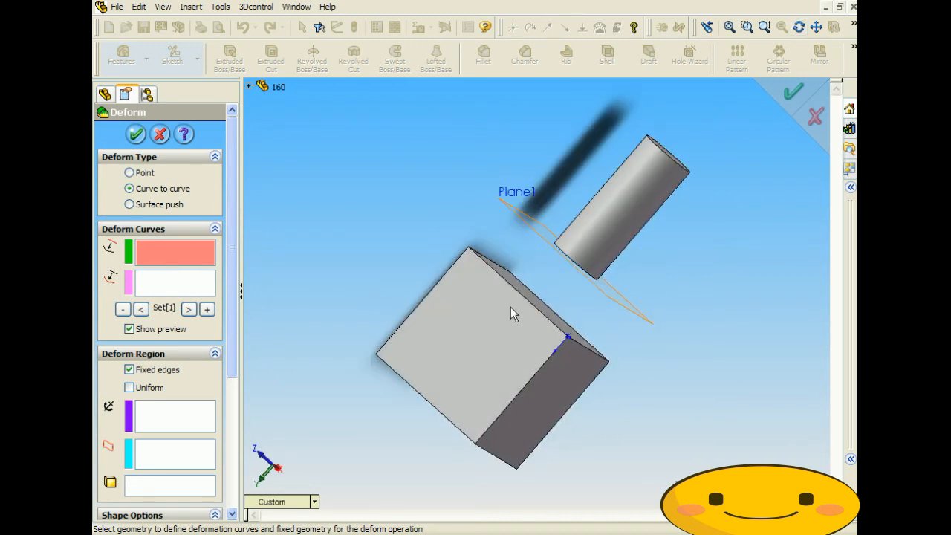
{"action": "left_click", "coordinate": [519, 294]}
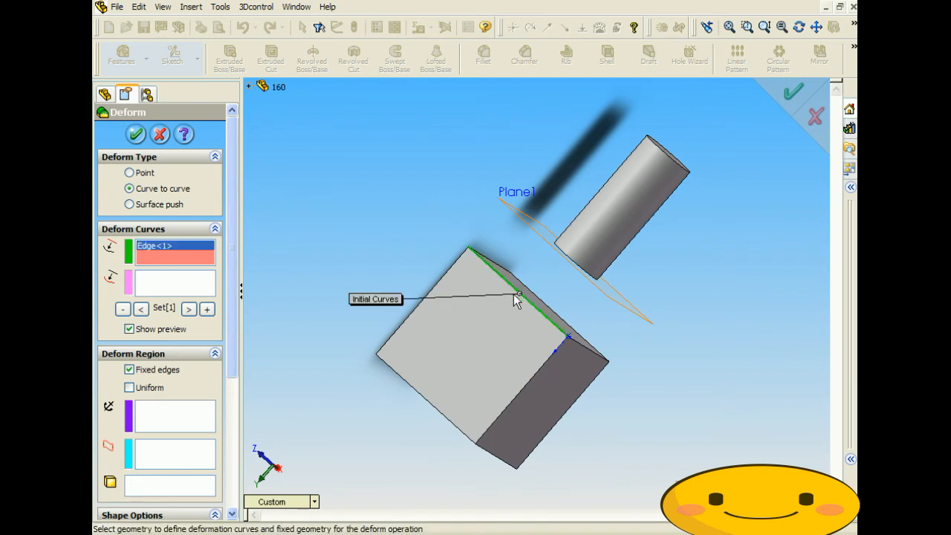
{"action": "left_click", "coordinate": [154, 285]}
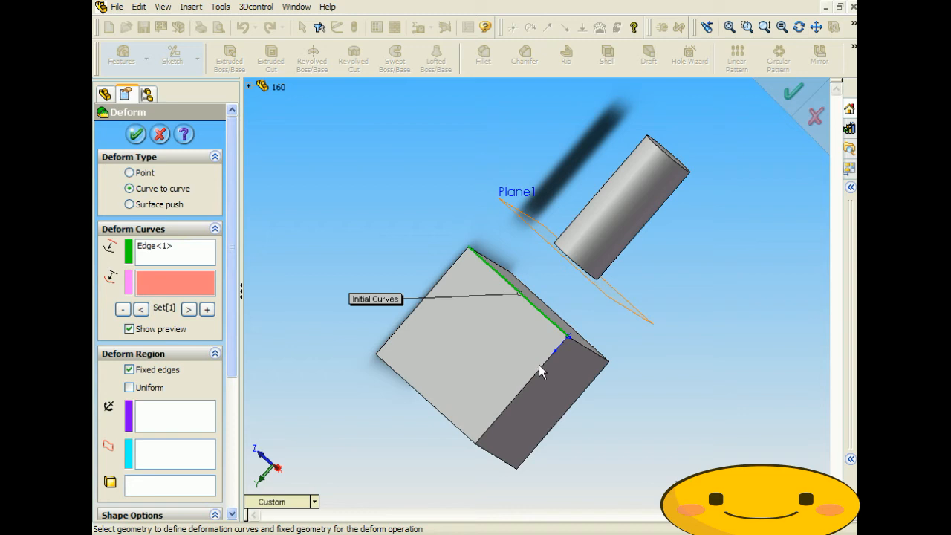
{"action": "middle_click_drag", "start_coordinate": [530, 375], "coordinate": [461, 372]}
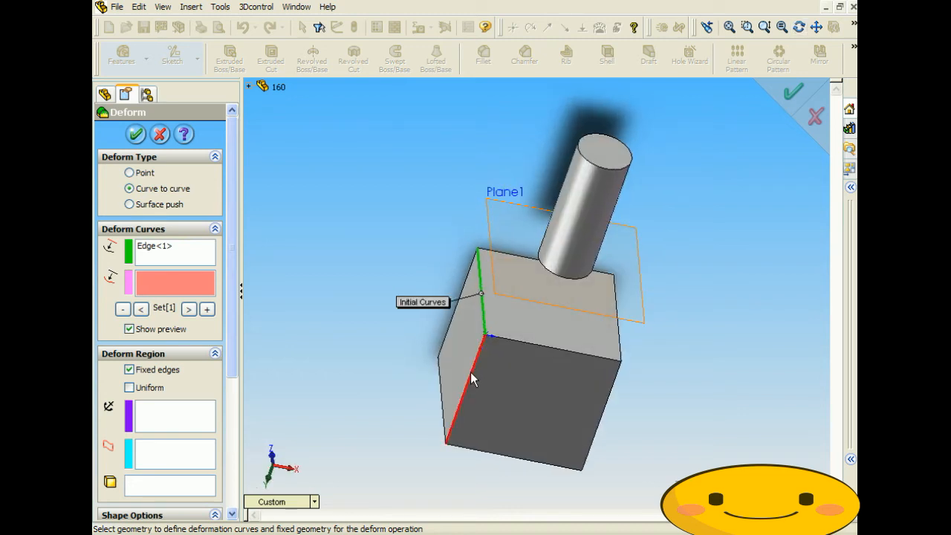
{"action": "left_click", "coordinate": [473, 371]}
{"action": "middle_click_drag", "start_coordinate": [391, 363], "coordinate": [407, 257]}
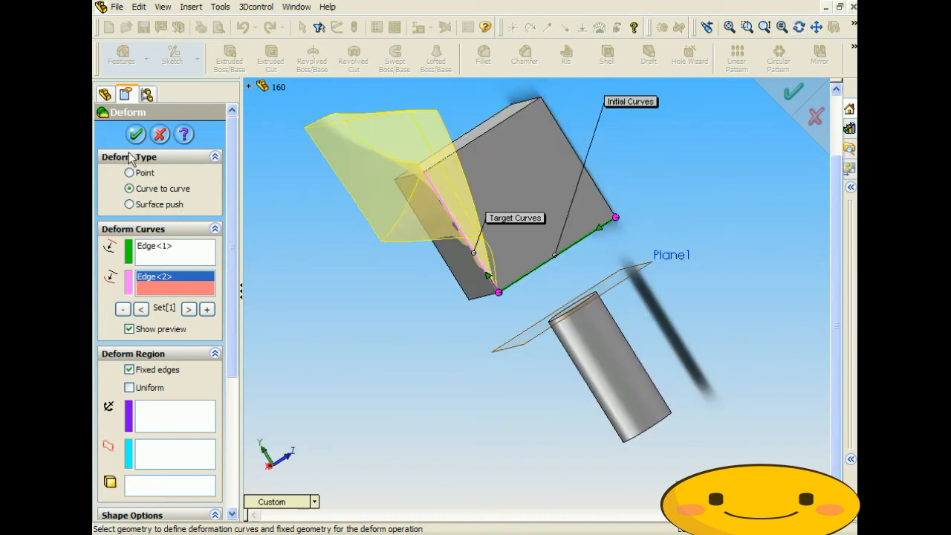
{"action": "key", "text": "Return"}
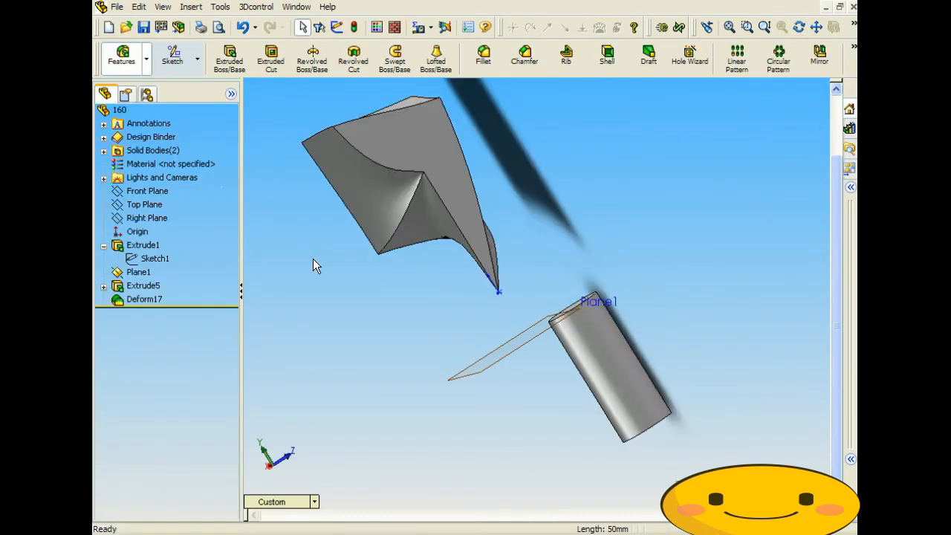
{"action": "middle_click_drag", "start_coordinate": [398, 294], "coordinate": [430, 288]}
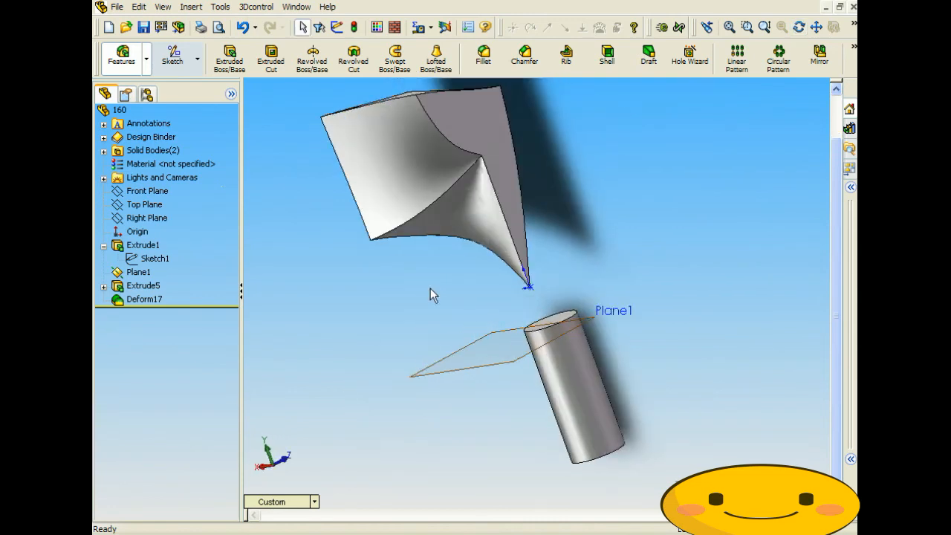
Step: Reopen the Deform17 feature for editing and remove both its initial and target curve edges
{"action": "right_click", "coordinate": [148, 301]}
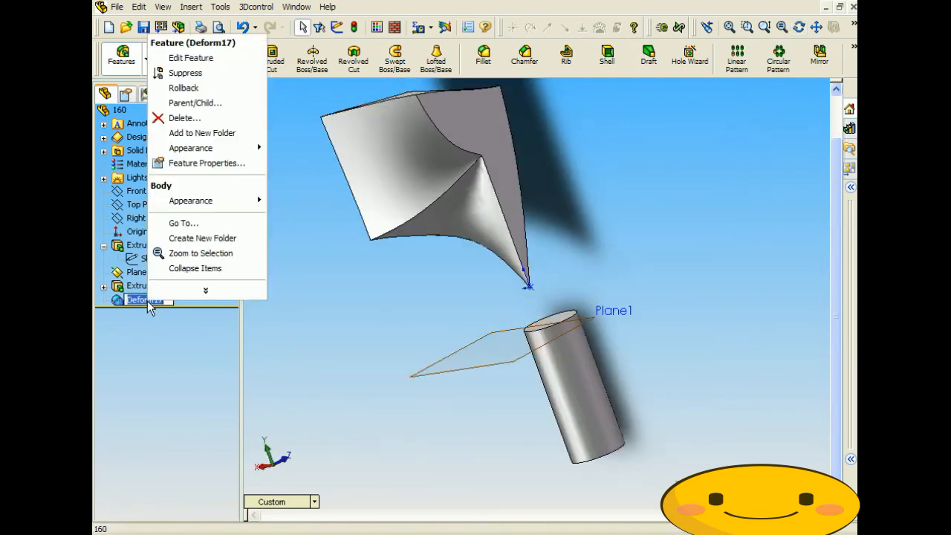
{"action": "left_click", "coordinate": [192, 59]}
{"action": "middle_click_drag", "start_coordinate": [447, 294], "coordinate": [393, 300]}
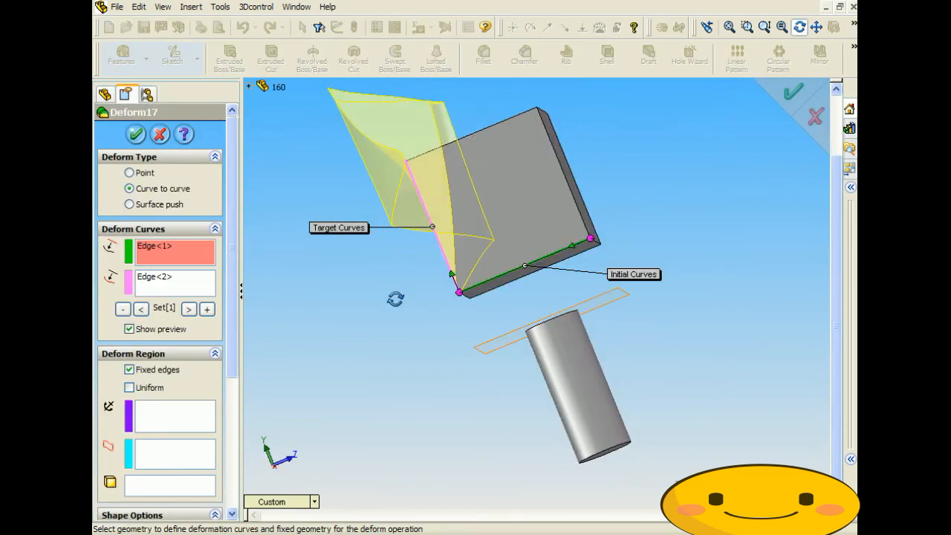
{"action": "left_click", "coordinate": [150, 247]}
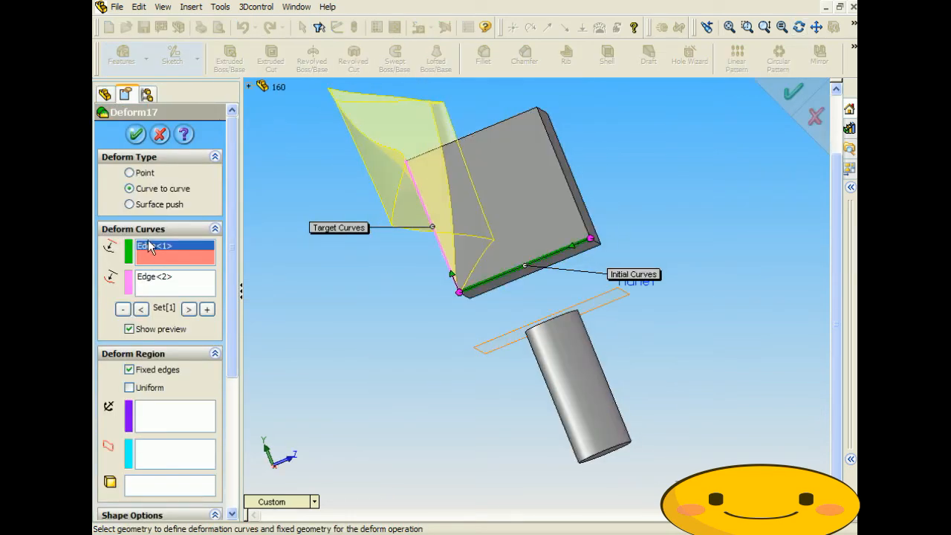
{"action": "key", "text": "Delete"}
{"action": "left_click", "coordinate": [163, 286]}
{"action": "key", "text": "Delete"}
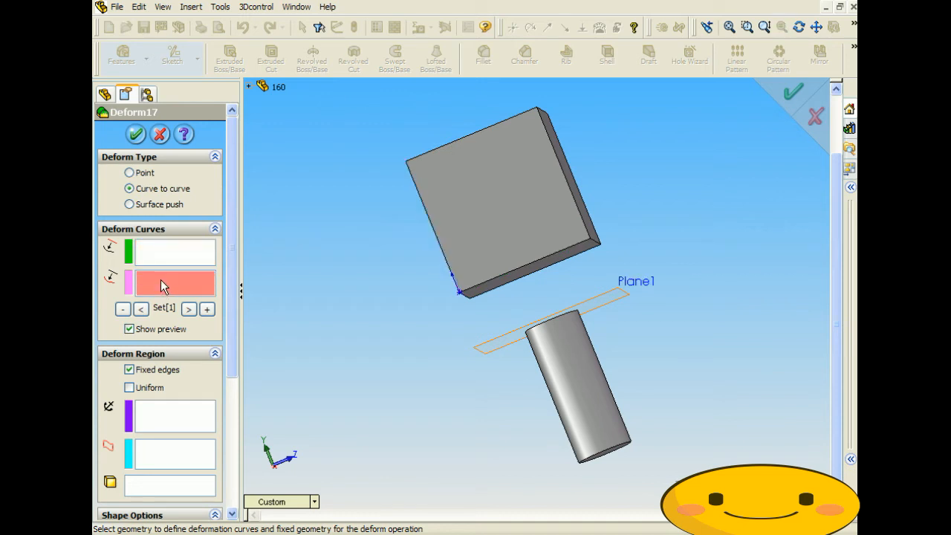
Step: Choose another edge of the block's face toward the cylinder as the new initial curve
{"action": "left_click", "coordinate": [184, 250]}
{"action": "middle_click_drag", "start_coordinate": [366, 248], "coordinate": [480, 198]}
{"action": "left_click", "coordinate": [508, 254]}
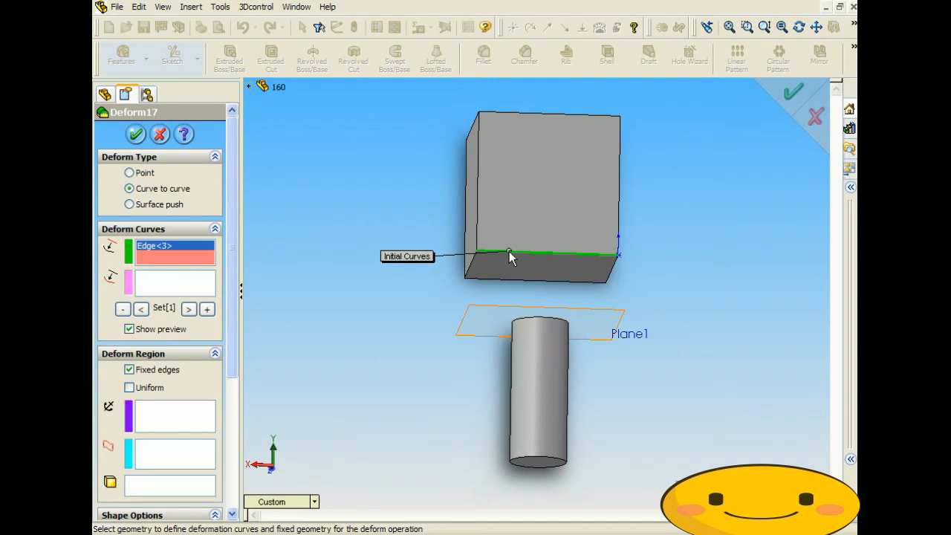
Step: Add the adjoining edge of the block's face toward the cylinder as a second initial curve and choose the perpendicular edge as target curve
{"action": "left_click", "coordinate": [469, 265]}
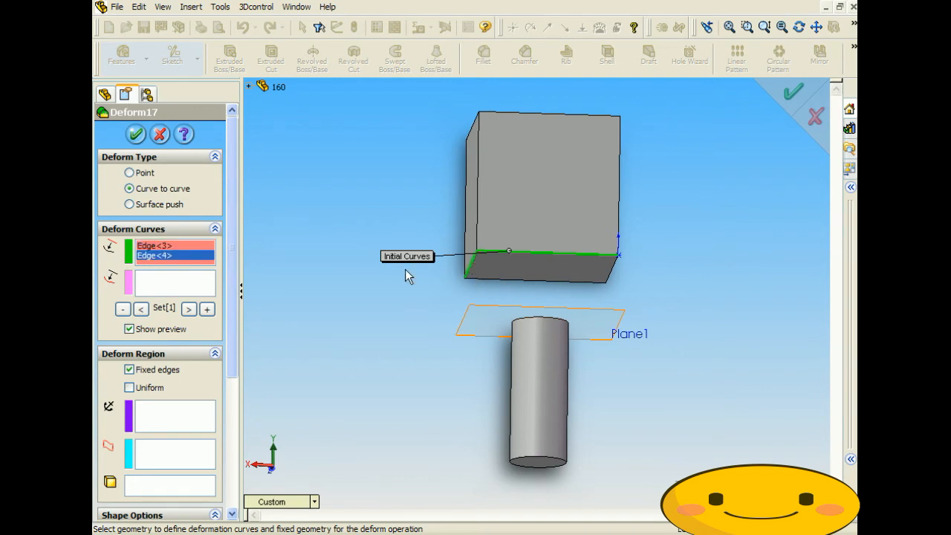
{"action": "left_click", "coordinate": [167, 282]}
{"action": "left_click", "coordinate": [479, 191]}
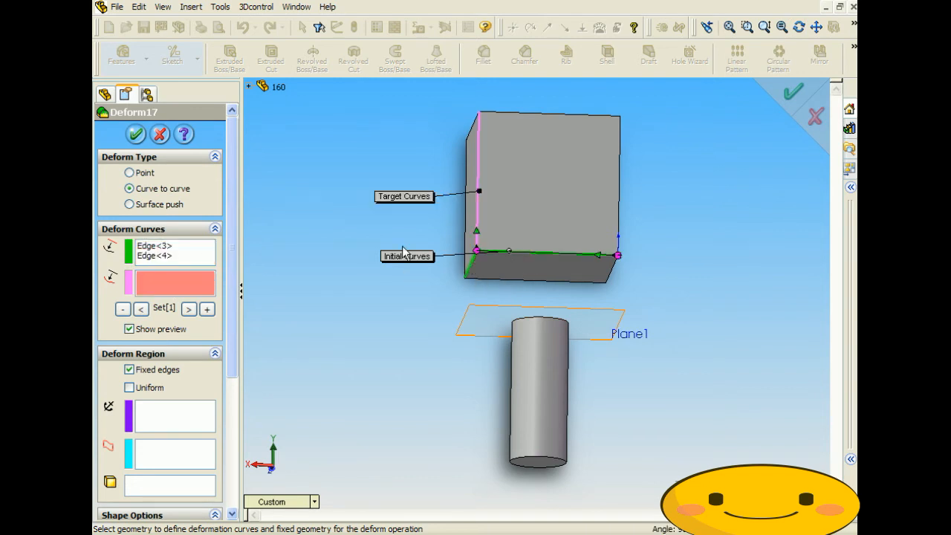
{"action": "mouse_move", "coordinate": [398, 244]}
{"action": "middle_mouse_down"}
{"action": "mouse_move", "coordinate": [401, 256]}
{"action": "mouse_move", "coordinate": [431, 247]}
{"action": "mouse_move", "coordinate": [524, 254]}
{"action": "mouse_move", "coordinate": [393, 229]}
{"action": "middle_mouse_up"}
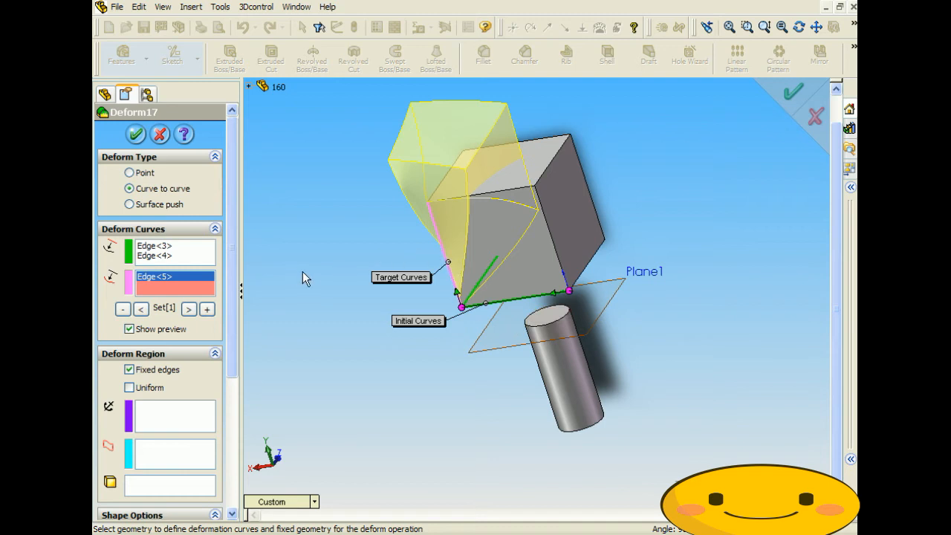
{"action": "scroll", "coordinate": [460, 243], "scroll_direction": "down", "scroll_amount": 1}
{"action": "scroll", "coordinate": [474, 273], "scroll_direction": "up", "scroll_amount": 1}
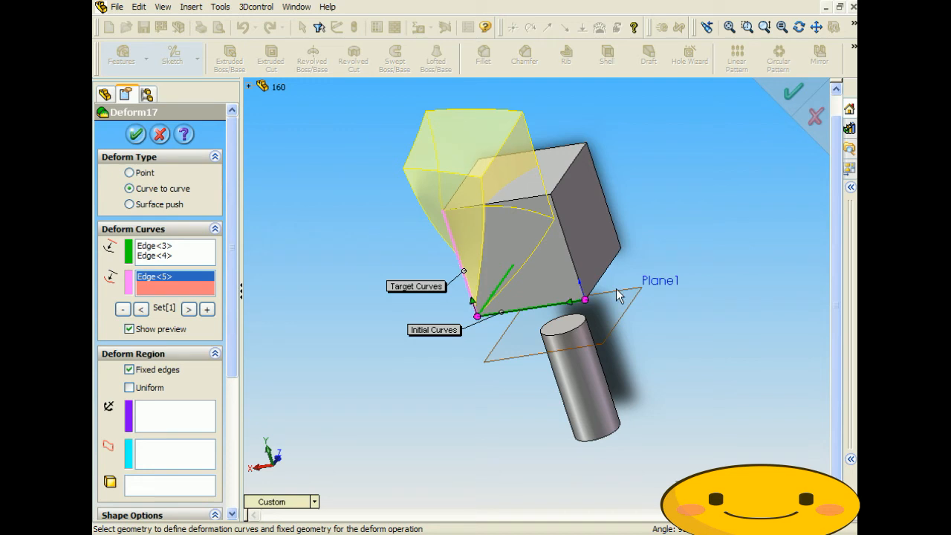
Step: Switch the initial-curve connector to the second initial edge and return it to the first one
{"action": "left_click", "coordinate": [571, 305]}
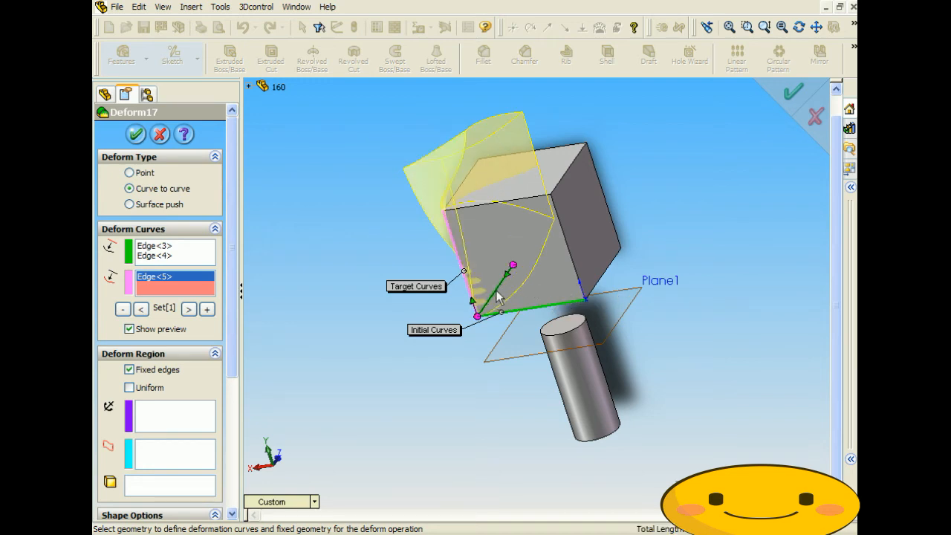
{"action": "left_click", "coordinate": [512, 265]}
{"action": "left_click", "coordinate": [566, 302]}
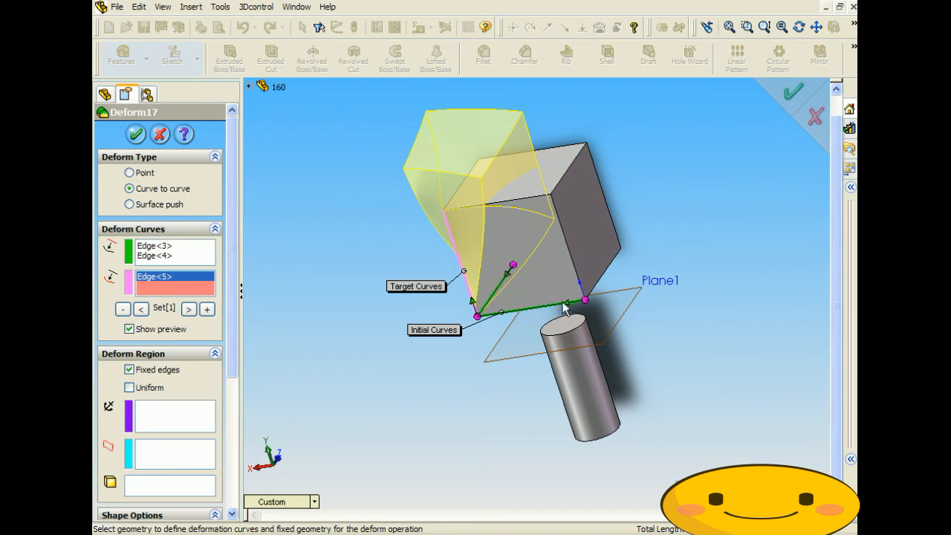
{"action": "left_click", "coordinate": [472, 300]}
{"action": "left_click", "coordinate": [513, 266]}
{"action": "left_click", "coordinate": [450, 229]}
Step: Try the Curve direction match option on the deformation and compare its preview with the None option
{"action": "scroll", "coordinate": [222, 443], "scroll_direction": "down", "scroll_amount": 5}
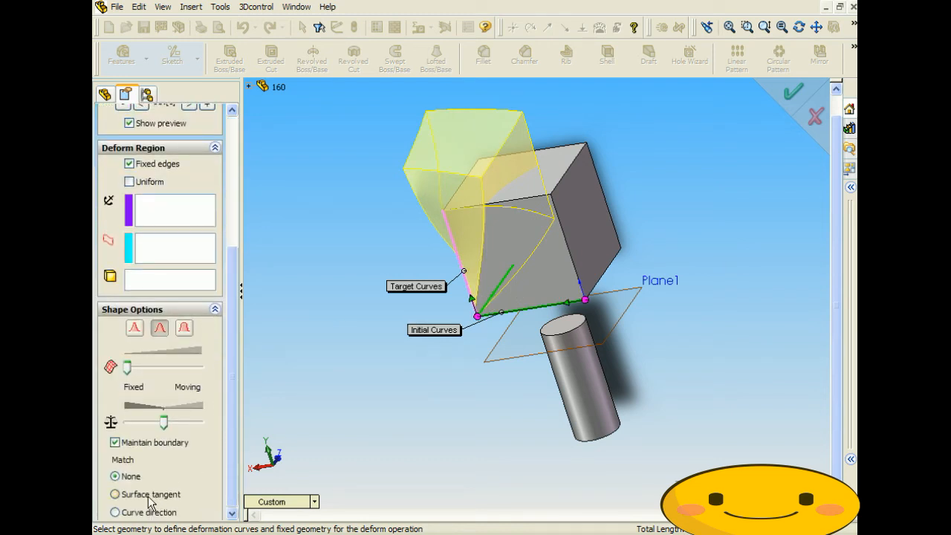
{"action": "left_click", "coordinate": [137, 512]}
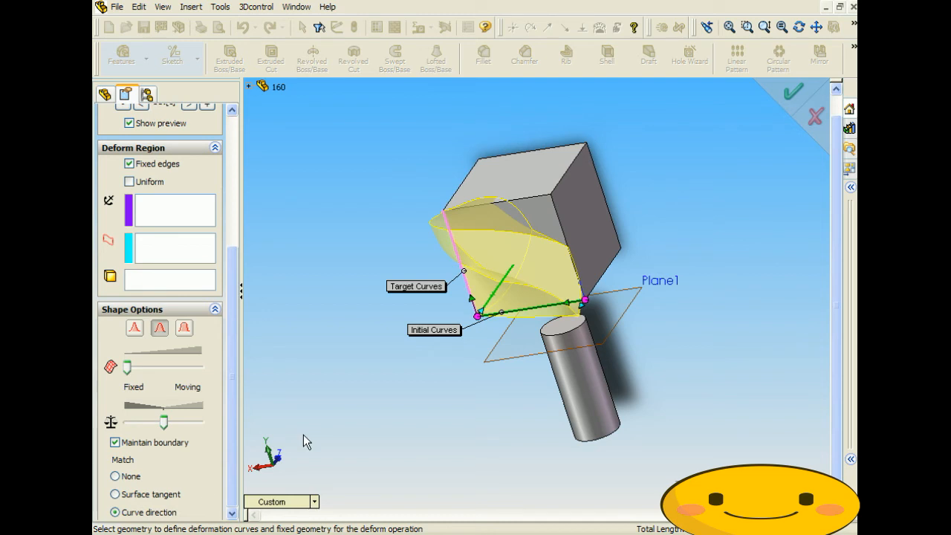
{"action": "middle_click_drag", "start_coordinate": [470, 344], "coordinate": [454, 358]}
{"action": "scroll", "coordinate": [494, 335], "scroll_direction": "down", "scroll_amount": 5}
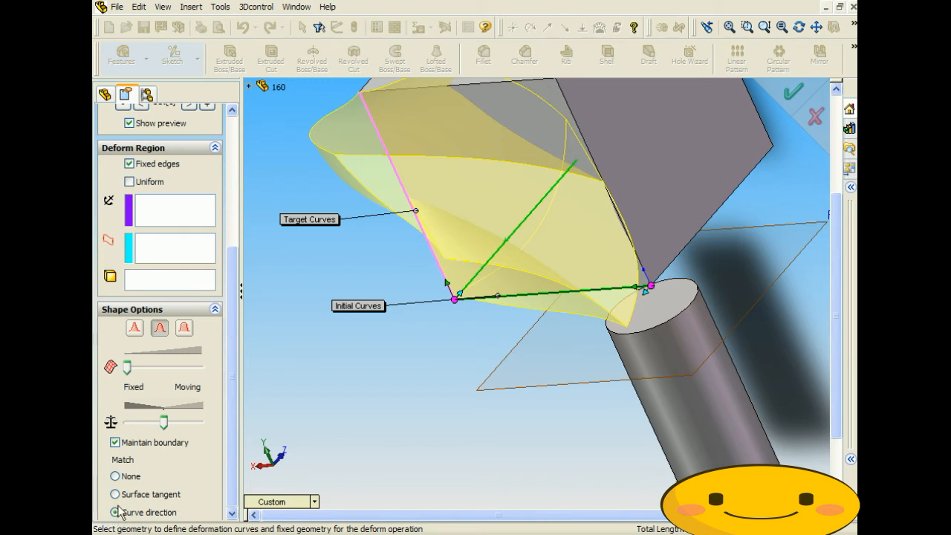
{"action": "left_click", "coordinate": [115, 476]}
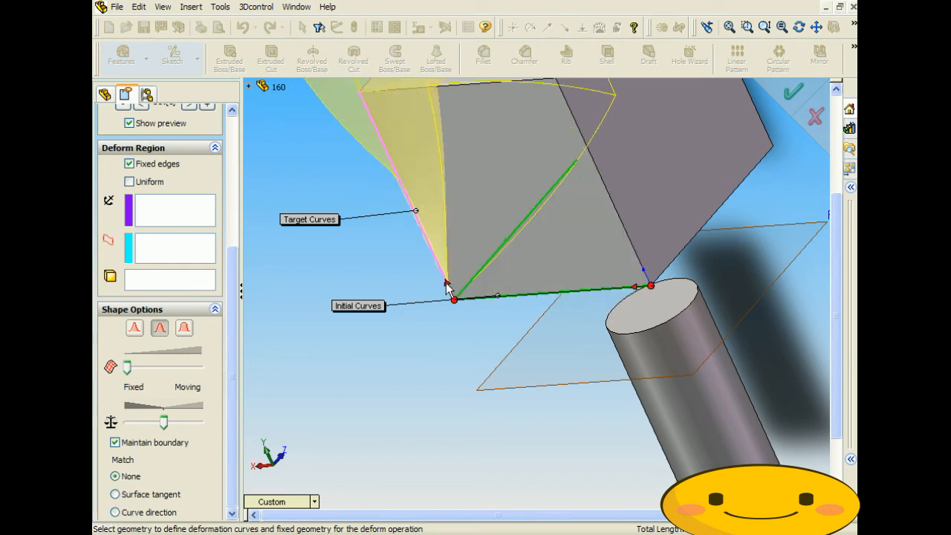
{"action": "left_click", "coordinate": [117, 512]}
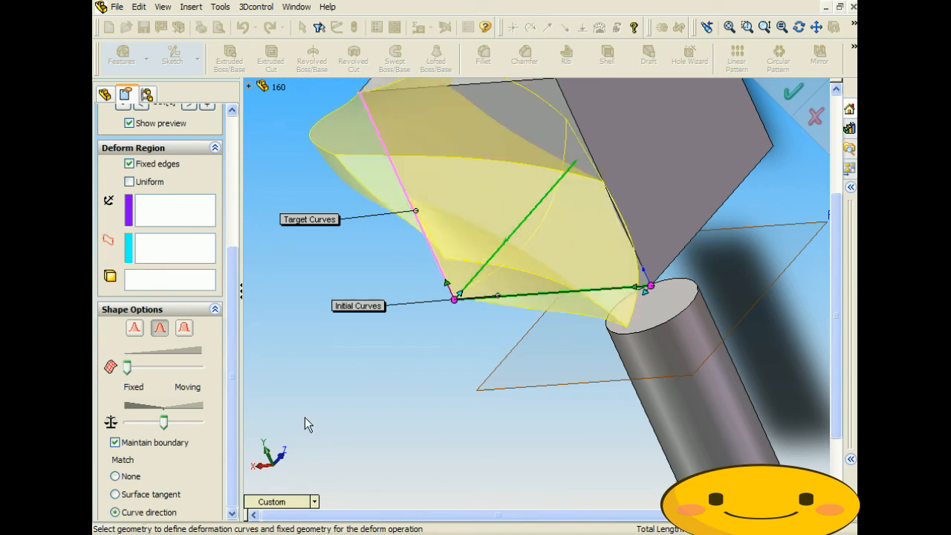
Step: Preview the deformation with the Surface tangent match and set the match back to None
{"action": "left_click", "coordinate": [123, 495]}
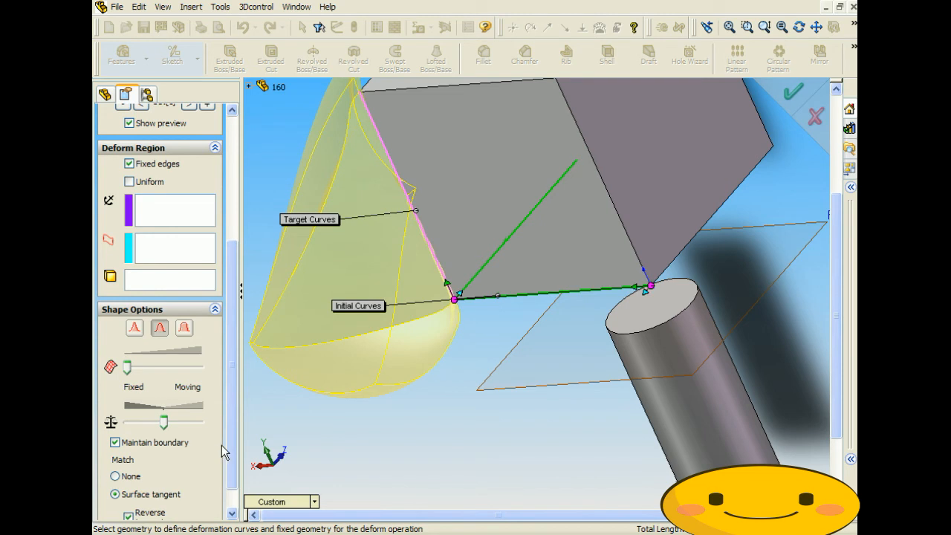
{"action": "scroll", "coordinate": [230, 446], "scroll_direction": "down", "scroll_amount": 1}
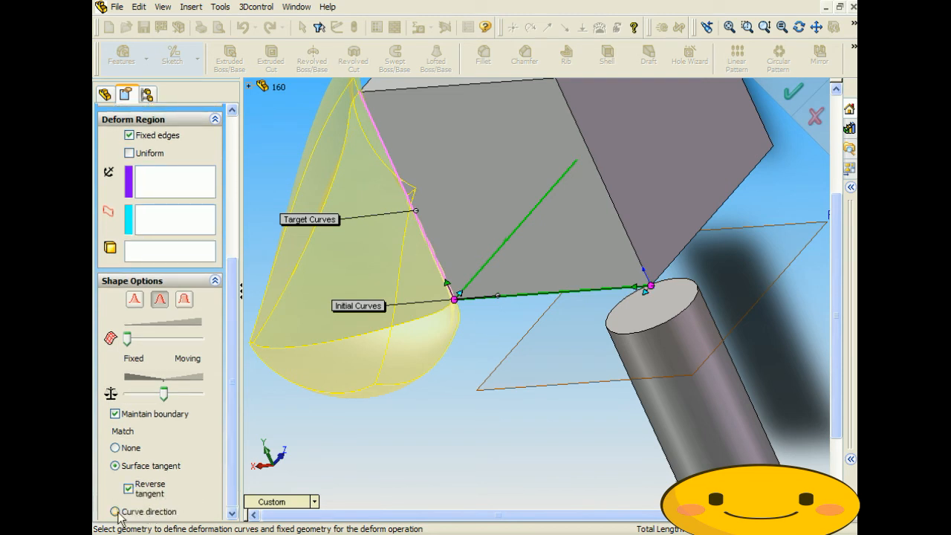
{"action": "left_click", "coordinate": [116, 448]}
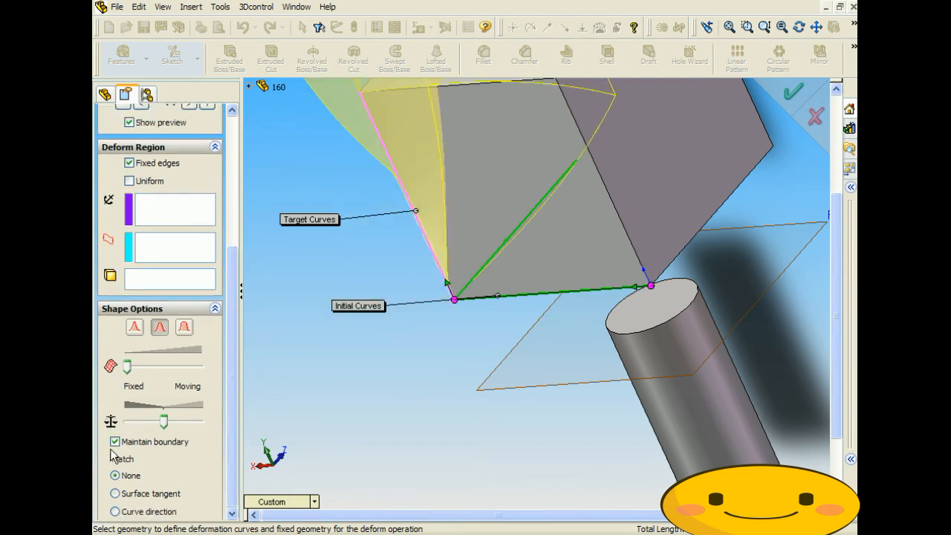
{"action": "scroll", "coordinate": [431, 348], "scroll_direction": "up", "scroll_amount": 3}
{"action": "scroll", "coordinate": [482, 283], "scroll_direction": "up", "scroll_amount": 1}
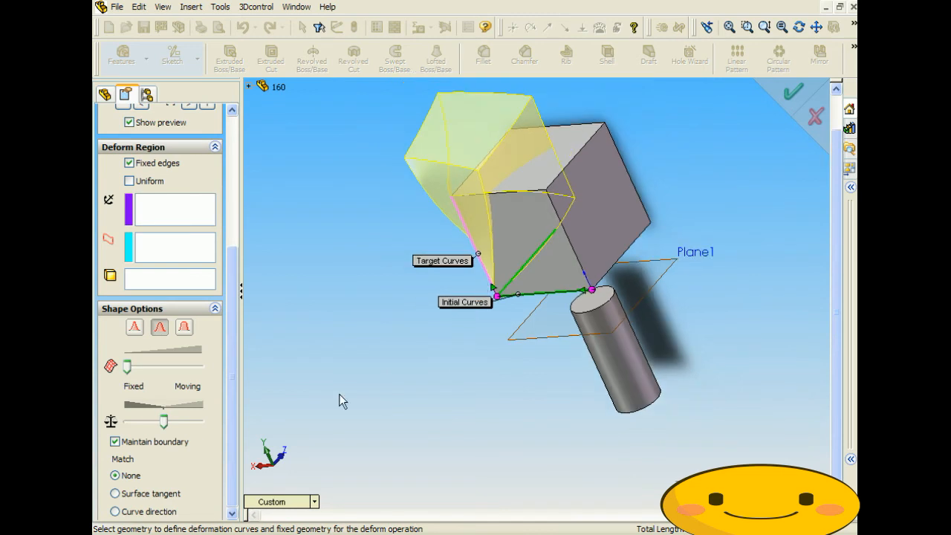
Step: Compare the Surface tangent and Curve direction matches once more on the whole block and reset the match to None
{"action": "left_click", "coordinate": [115, 493]}
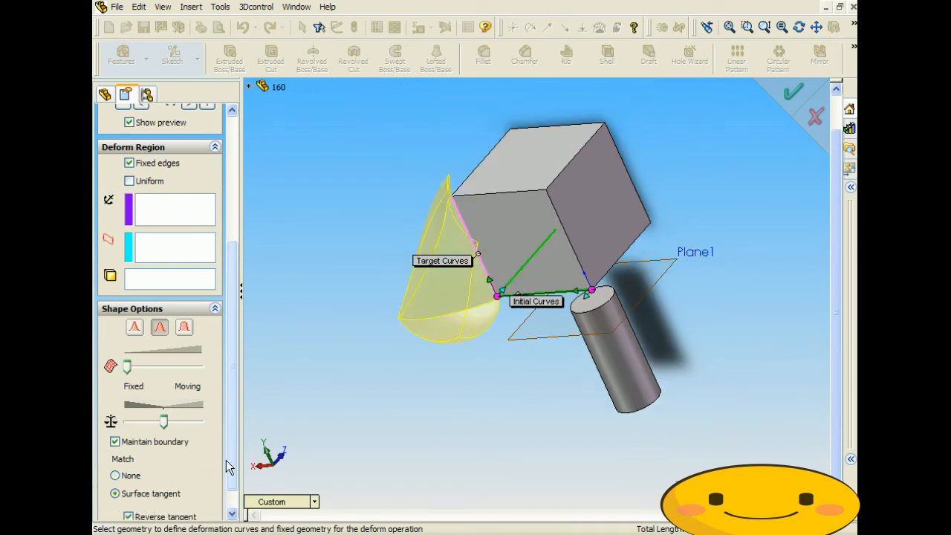
{"action": "scroll", "coordinate": [229, 468], "scroll_direction": "down", "scroll_amount": 2}
{"action": "left_click", "coordinate": [153, 511]}
{"action": "scroll", "coordinate": [454, 355], "scroll_direction": "down", "scroll_amount": 2}
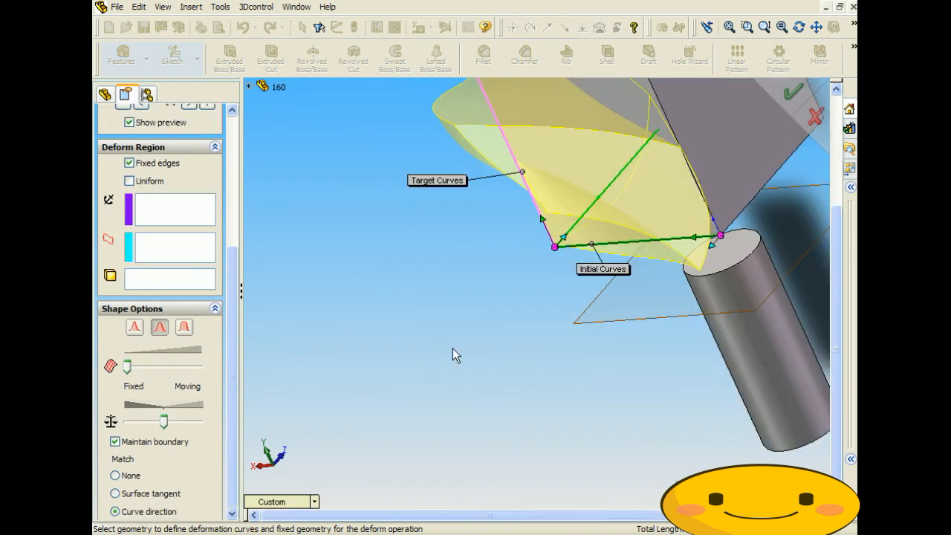
{"action": "left_click", "coordinate": [568, 239]}
{"action": "left_click", "coordinate": [115, 476]}
{"action": "scroll", "coordinate": [494, 236], "scroll_direction": "up", "scroll_amount": 2}
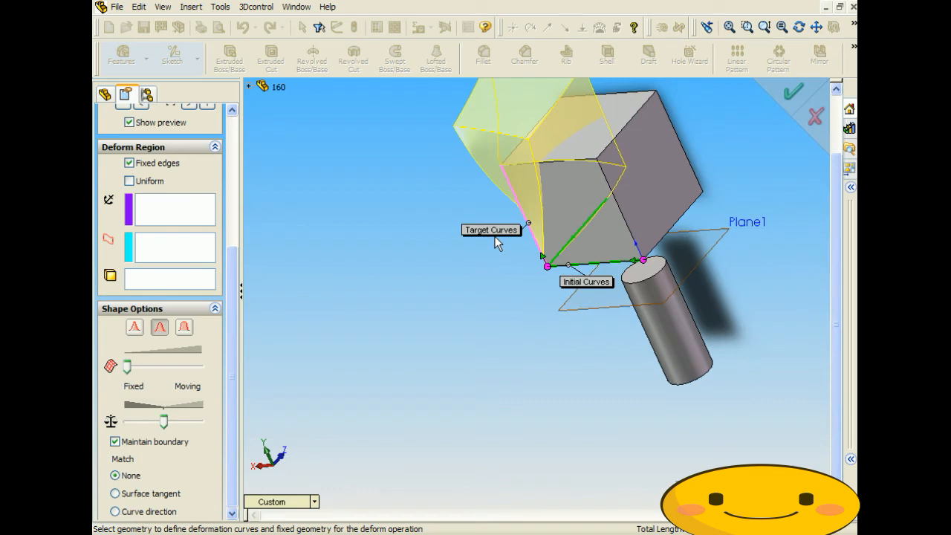
{"action": "scroll", "coordinate": [609, 158], "scroll_direction": "down", "scroll_amount": 1}
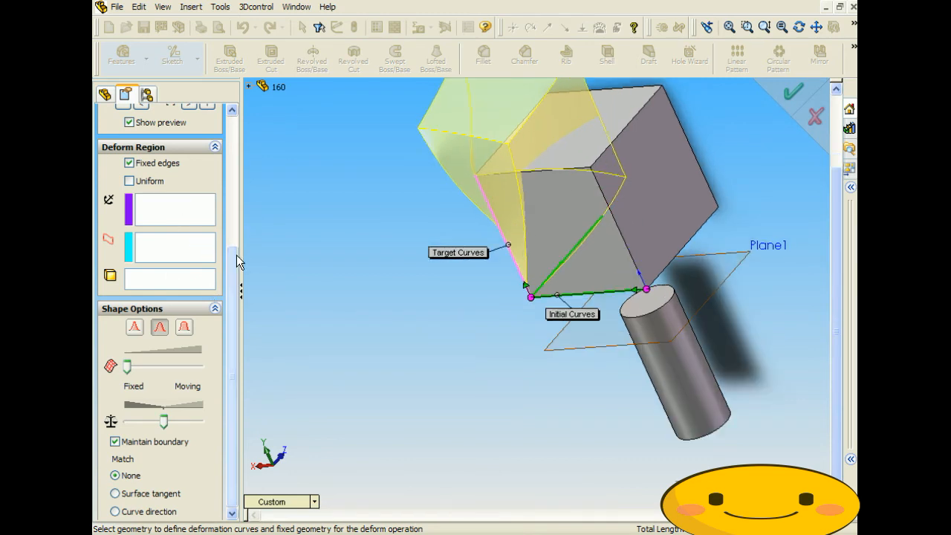
Step: Remove the second edge from the initial curves and accept the edited deformation
{"action": "left_click_drag", "start_coordinate": [234, 255], "coordinate": [244, 134]}
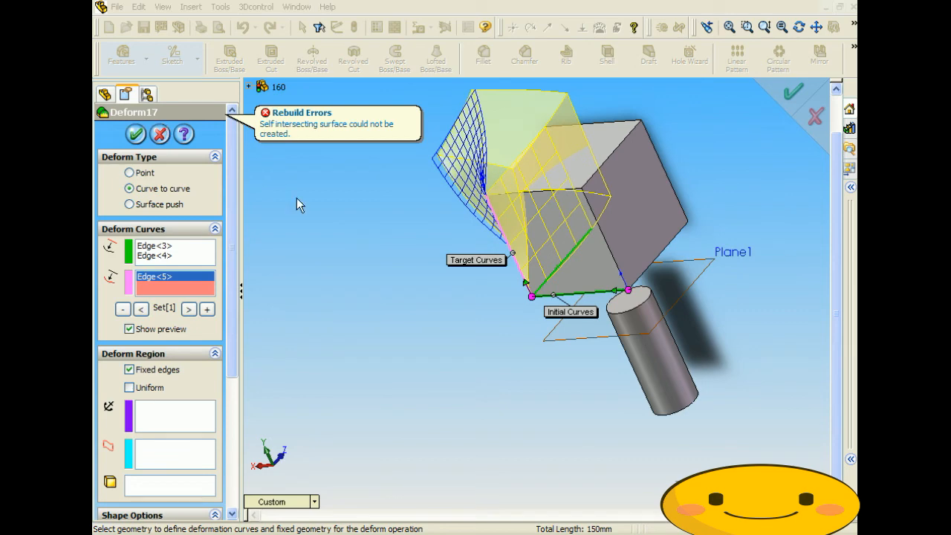
{"action": "middle_click_drag", "start_coordinate": [284, 281], "coordinate": [386, 271]}
{"action": "left_click", "coordinate": [171, 256]}
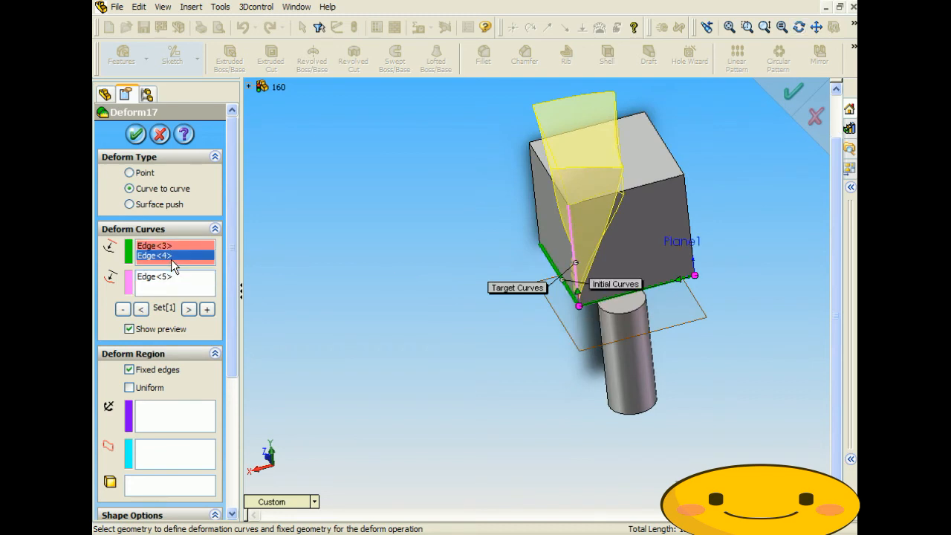
{"action": "key", "text": "Delete"}
{"action": "left_click", "coordinate": [135, 134]}
{"action": "middle_click_drag", "start_coordinate": [375, 267], "coordinate": [424, 290]}
{"action": "key", "text": "Escape"}
Step: Reopen the Deform17 feature for editing and clear its single initial edge and its target edge
{"action": "right_click", "coordinate": [147, 303]}
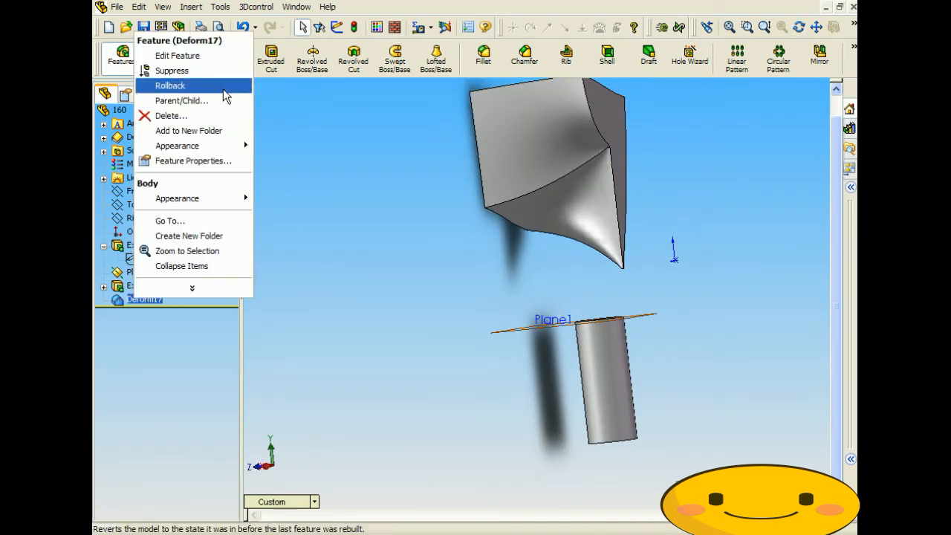
{"action": "left_click", "coordinate": [175, 56]}
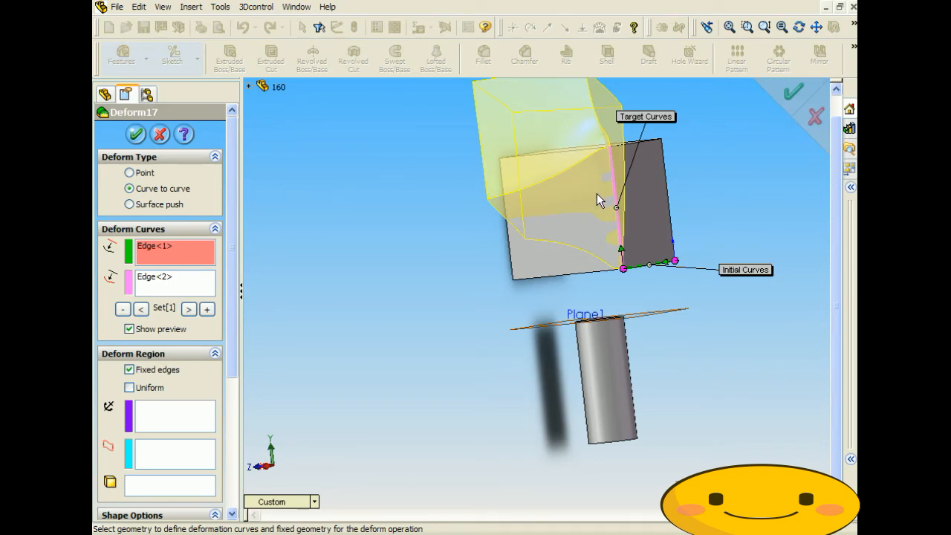
{"action": "middle_click_drag", "start_coordinate": [594, 188], "coordinate": [594, 219]}
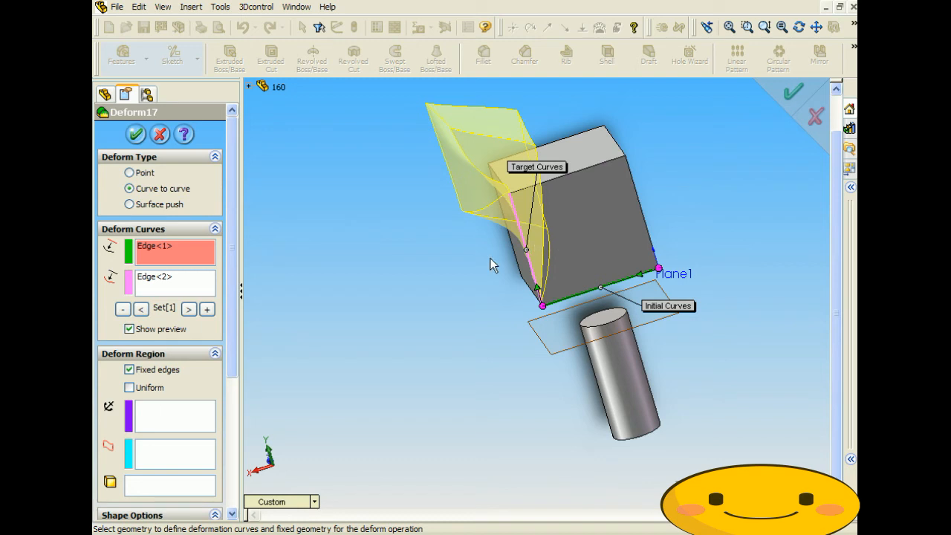
{"action": "middle_click_drag", "start_coordinate": [487, 240], "coordinate": [571, 233]}
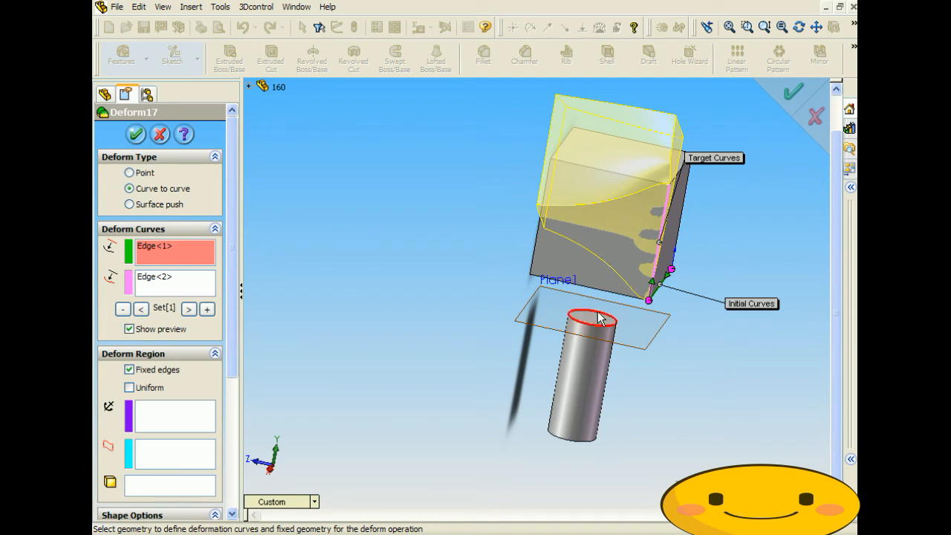
{"action": "middle_click_drag", "start_coordinate": [590, 318], "coordinate": [600, 256]}
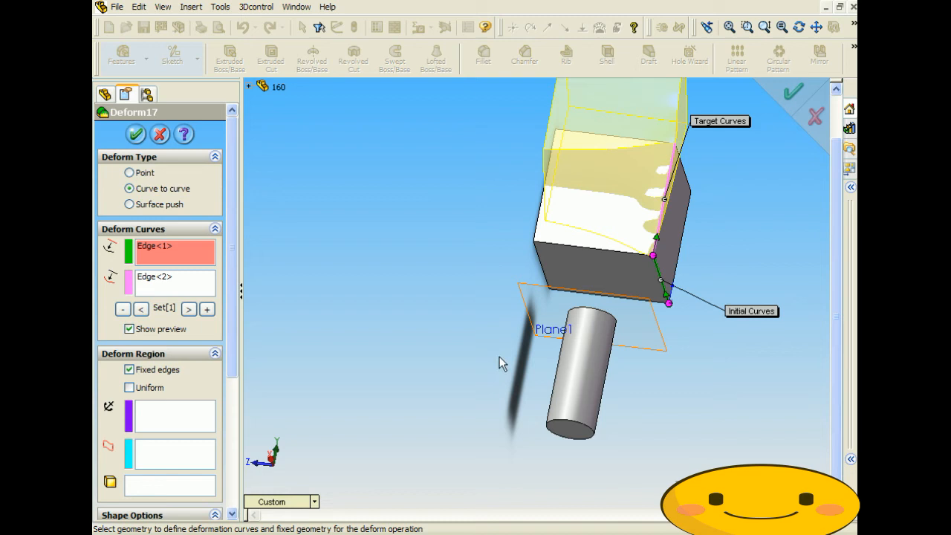
{"action": "left_click", "coordinate": [152, 249]}
{"action": "key", "text": "Delete"}
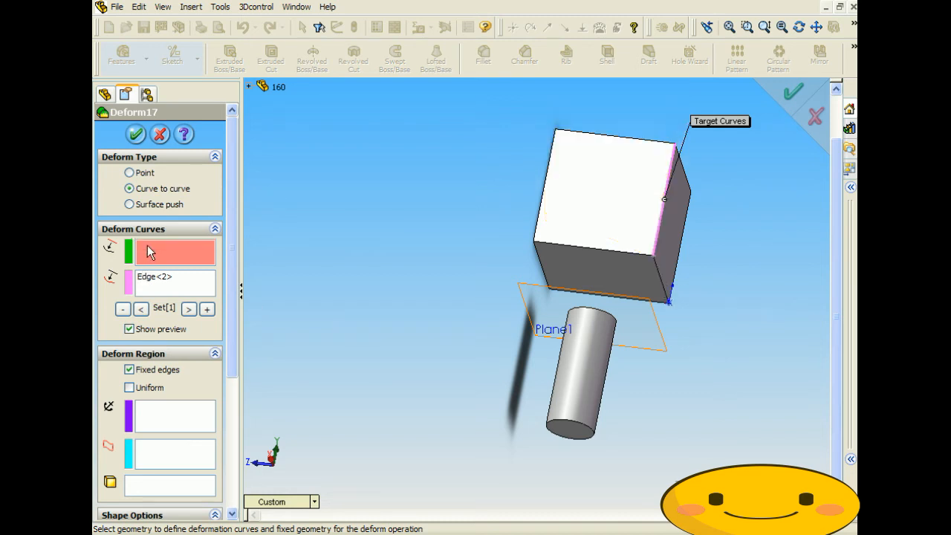
{"action": "left_click", "coordinate": [159, 273]}
{"action": "key", "text": "Delete"}
Step: Choose all four edges of the block's face toward the cylinder as initial curves
{"action": "left_click", "coordinate": [143, 250]}
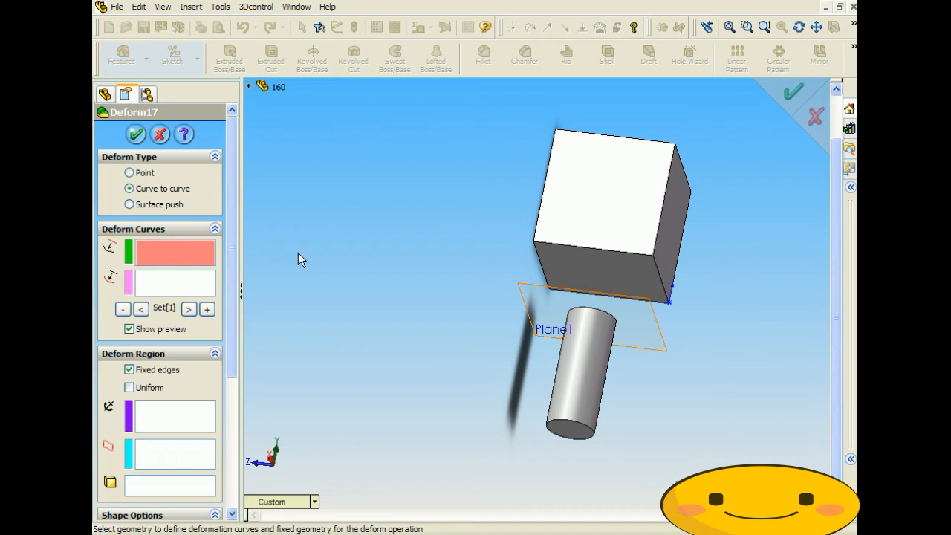
{"action": "middle_click_drag", "start_coordinate": [298, 253], "coordinate": [352, 171]}
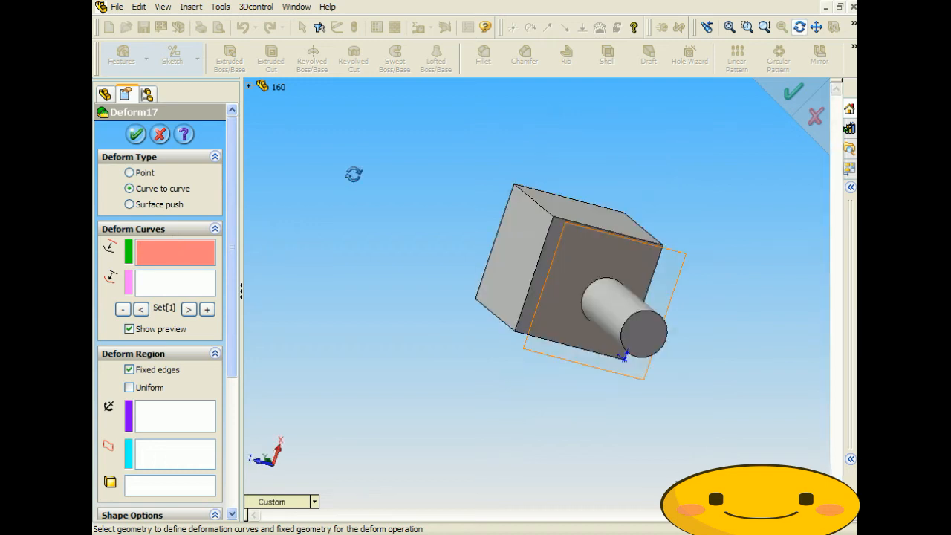
{"action": "left_click", "coordinate": [542, 256]}
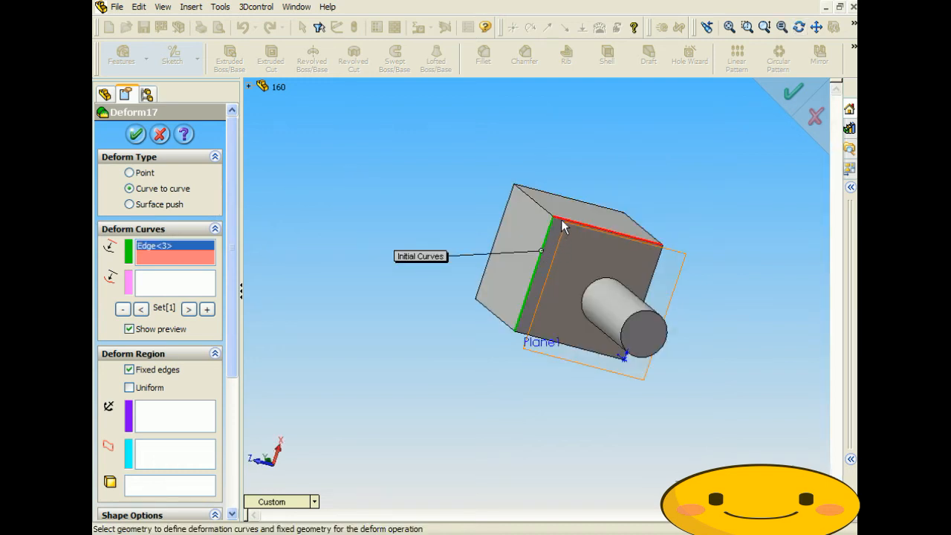
{"action": "left_click", "coordinate": [562, 227]}
{"action": "middle_click_drag", "start_coordinate": [609, 272], "coordinate": [581, 238]}
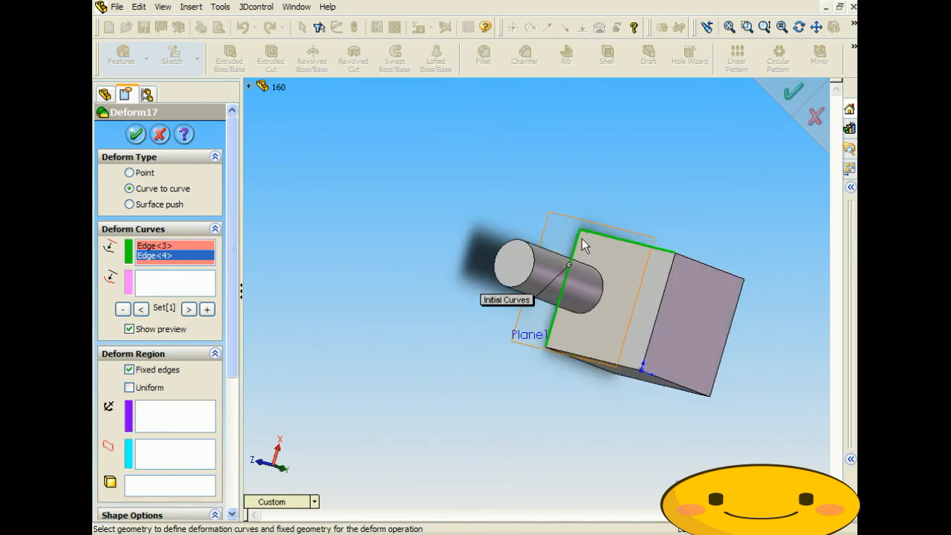
{"action": "left_click", "coordinate": [667, 275]}
{"action": "left_click", "coordinate": [632, 359]}
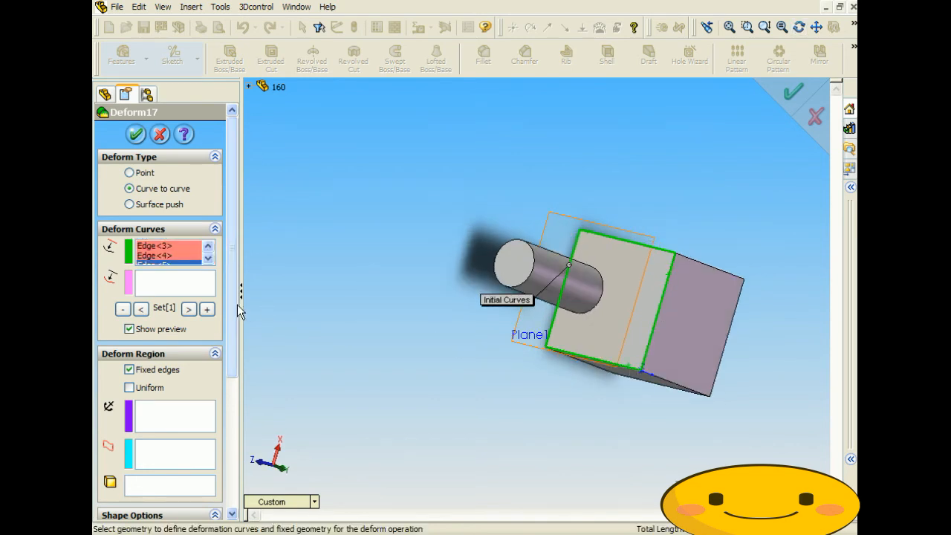
Step: Choose the circular edge of the cylinder's end facing the block as target curve and examine the preview
{"action": "left_click", "coordinate": [185, 288]}
{"action": "middle_click_drag", "start_coordinate": [305, 367], "coordinate": [282, 266]}
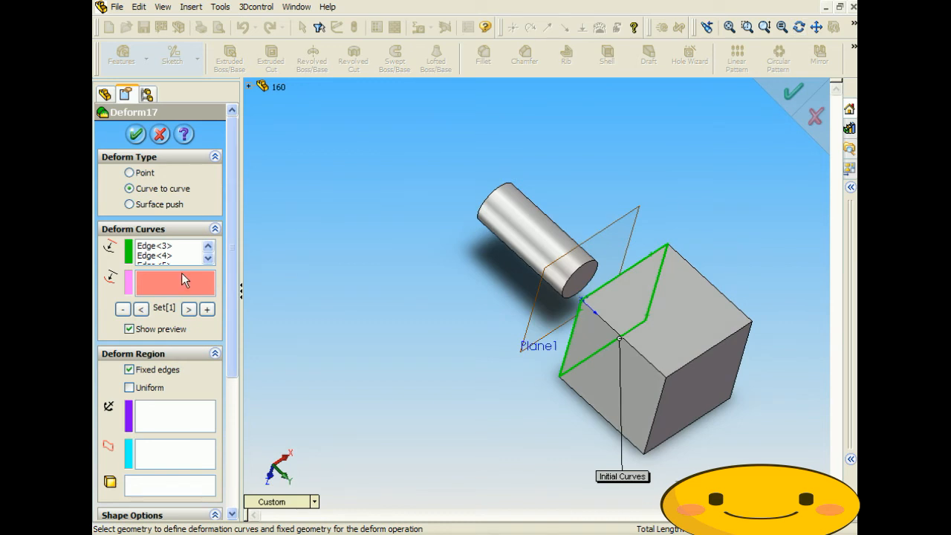
{"action": "left_click", "coordinate": [595, 269]}
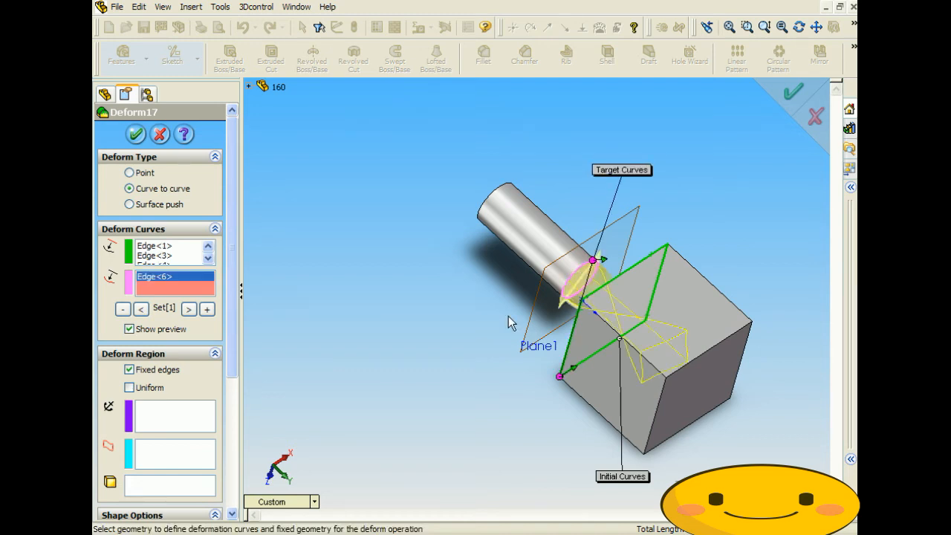
{"action": "middle_click_drag", "start_coordinate": [502, 329], "coordinate": [616, 370]}
{"action": "middle_click_drag", "start_coordinate": [535, 333], "coordinate": [561, 364]}
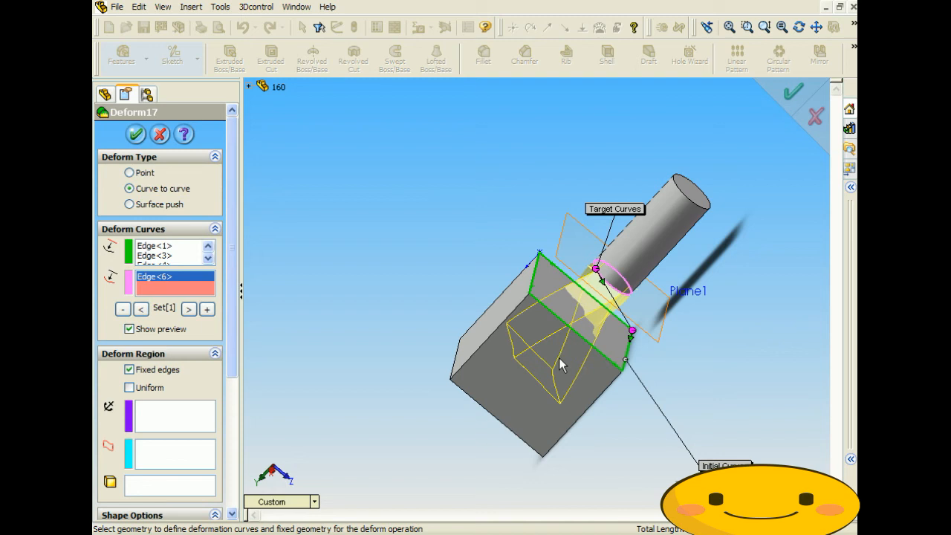
Step: Try reversing the direction arrows of the initial and target curves and compare the deformation previews
{"action": "middle_click_drag", "start_coordinate": [525, 354], "coordinate": [553, 289]}
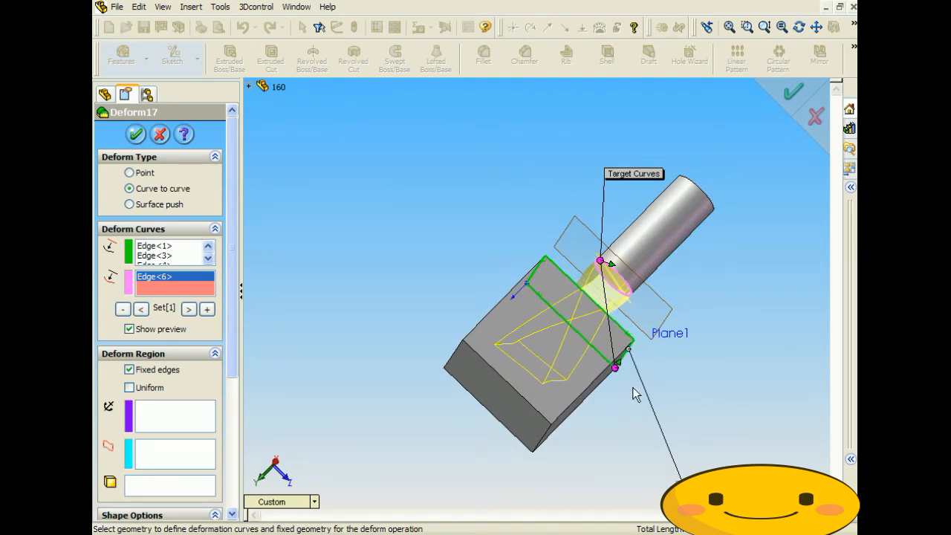
{"action": "middle_click_drag", "start_coordinate": [564, 331], "coordinate": [520, 350]}
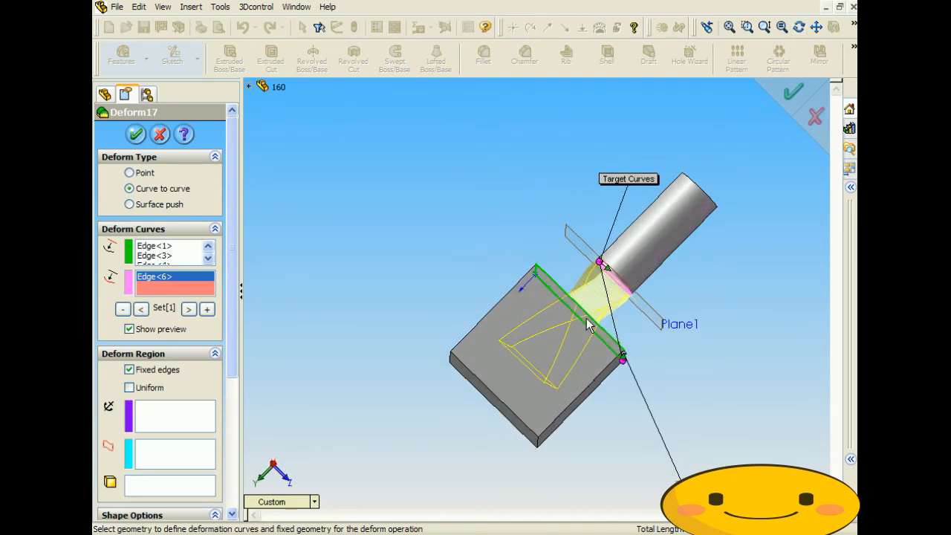
{"action": "middle_click_drag", "start_coordinate": [581, 317], "coordinate": [619, 401]}
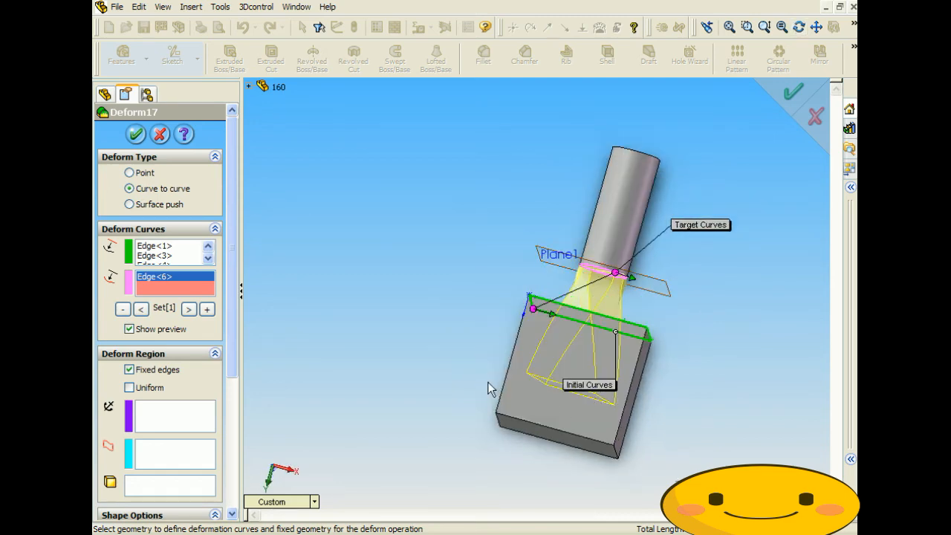
{"action": "middle_click_drag", "start_coordinate": [500, 382], "coordinate": [509, 397]}
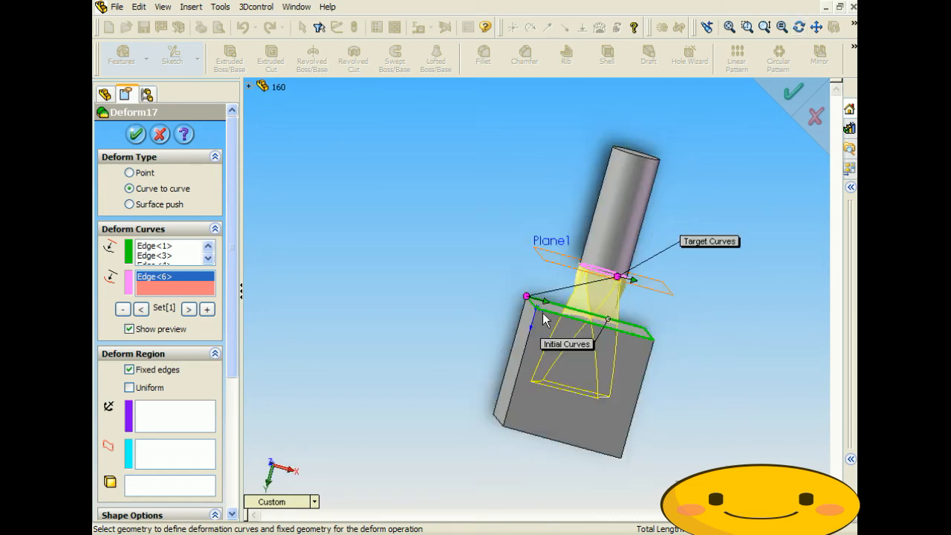
{"action": "middle_click_drag", "start_coordinate": [555, 377], "coordinate": [564, 387]}
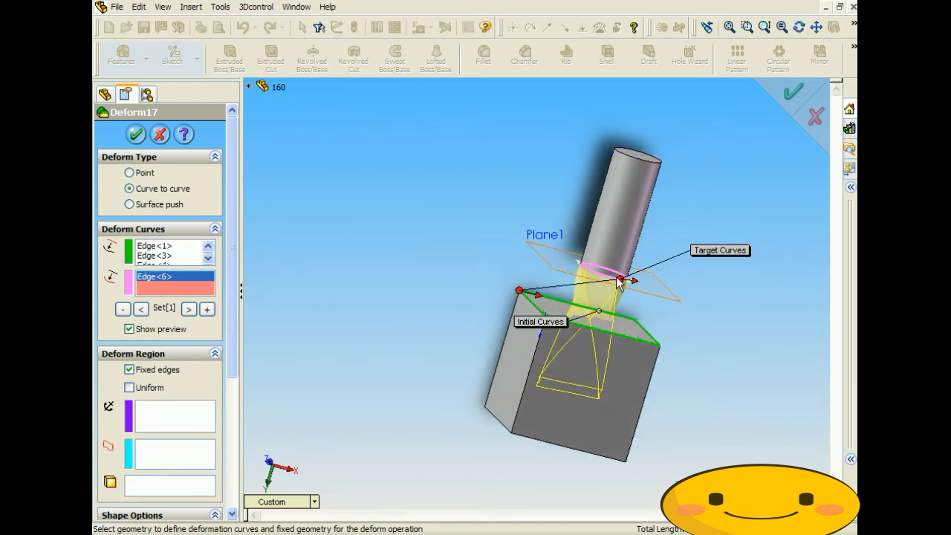
{"action": "left_click", "coordinate": [538, 296]}
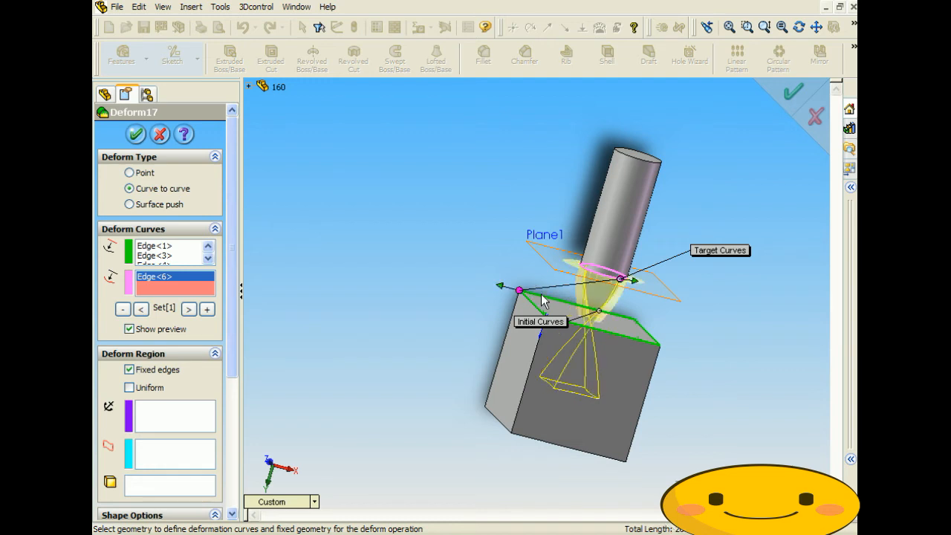
{"action": "left_click", "coordinate": [502, 286]}
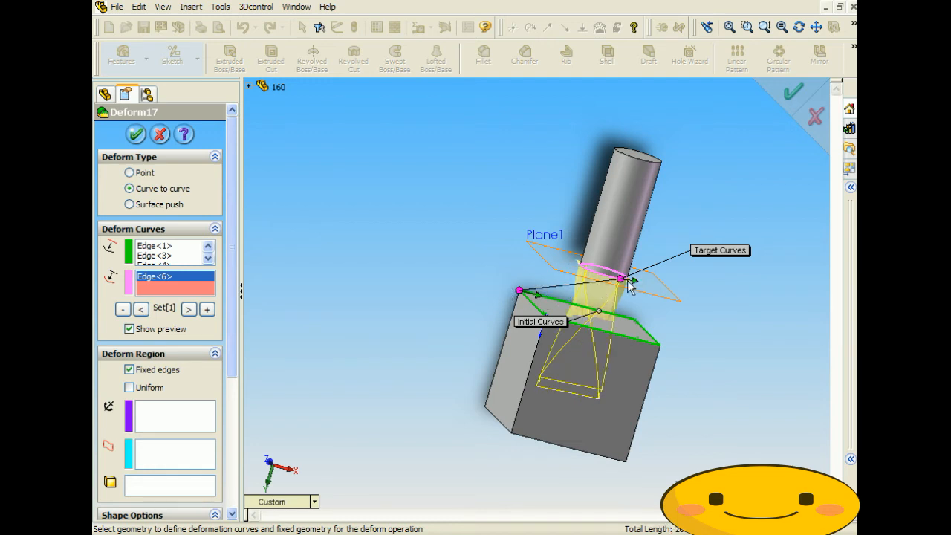
{"action": "left_click", "coordinate": [631, 282]}
{"action": "middle_click_drag", "start_coordinate": [551, 284], "coordinate": [656, 232]}
Step: Compare minimum and maximum stiffness in the shape options, and try to accept the deformation with minimum stiffness
{"action": "left_click_drag", "start_coordinate": [232, 274], "coordinate": [231, 433]}
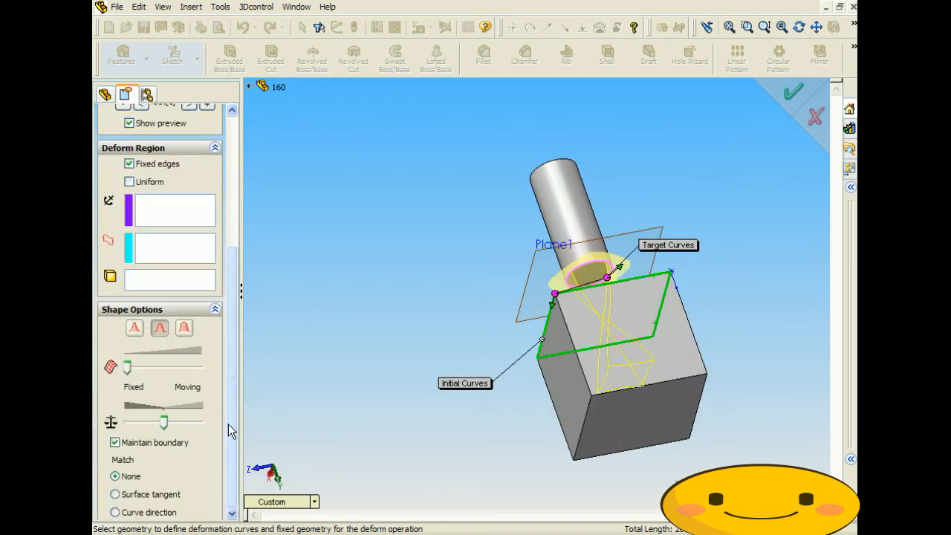
{"action": "left_click", "coordinate": [135, 329]}
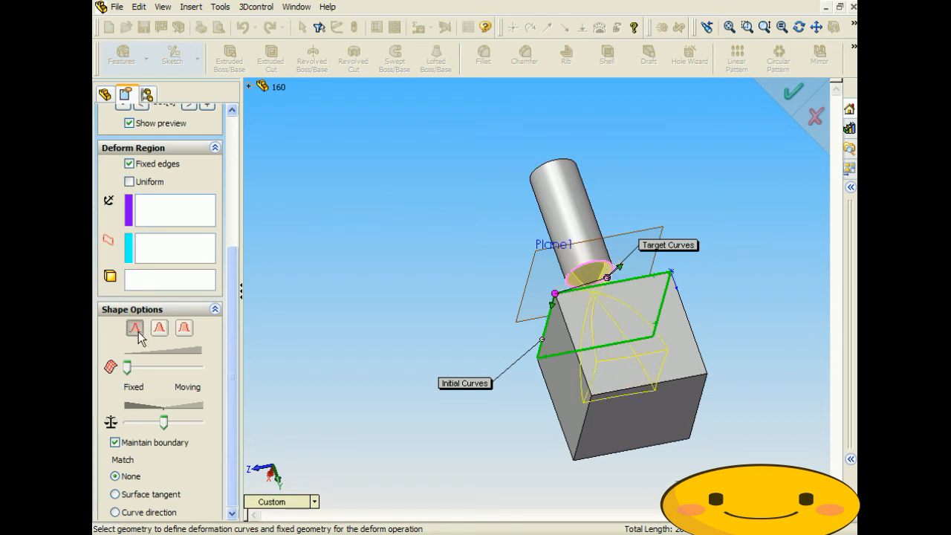
{"action": "left_click", "coordinate": [185, 329]}
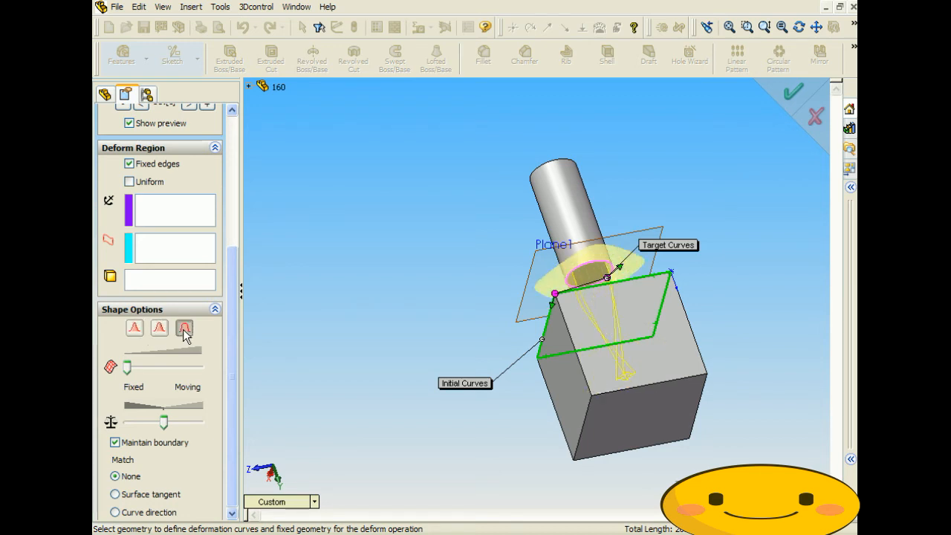
{"action": "left_click", "coordinate": [135, 329]}
{"action": "middle_click_drag", "start_coordinate": [357, 278], "coordinate": [543, 384]}
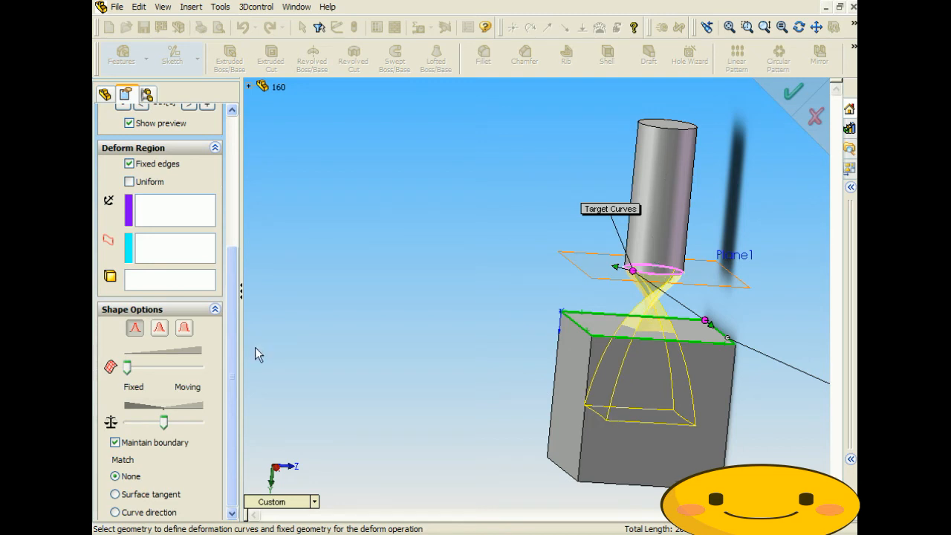
{"action": "left_click_drag", "start_coordinate": [230, 320], "coordinate": [239, 150]}
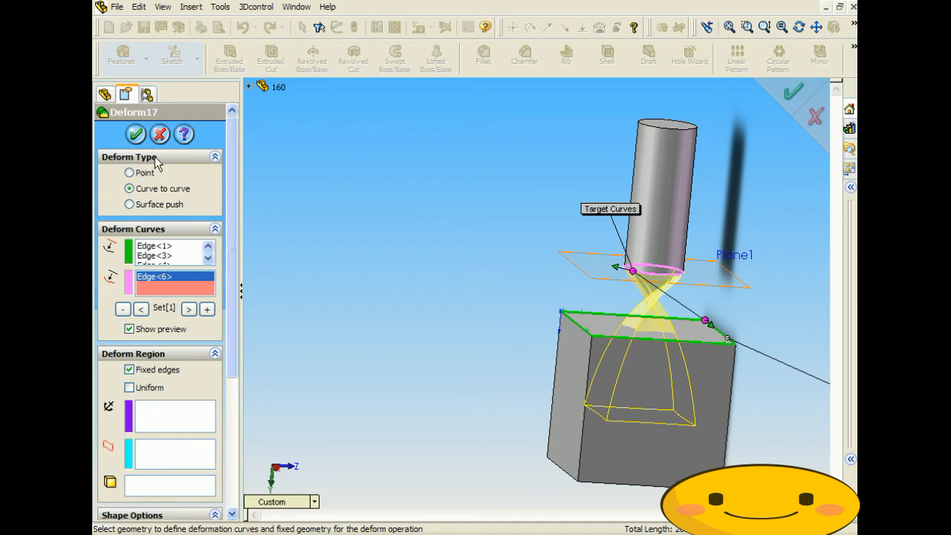
{"action": "left_click", "coordinate": [135, 134]}
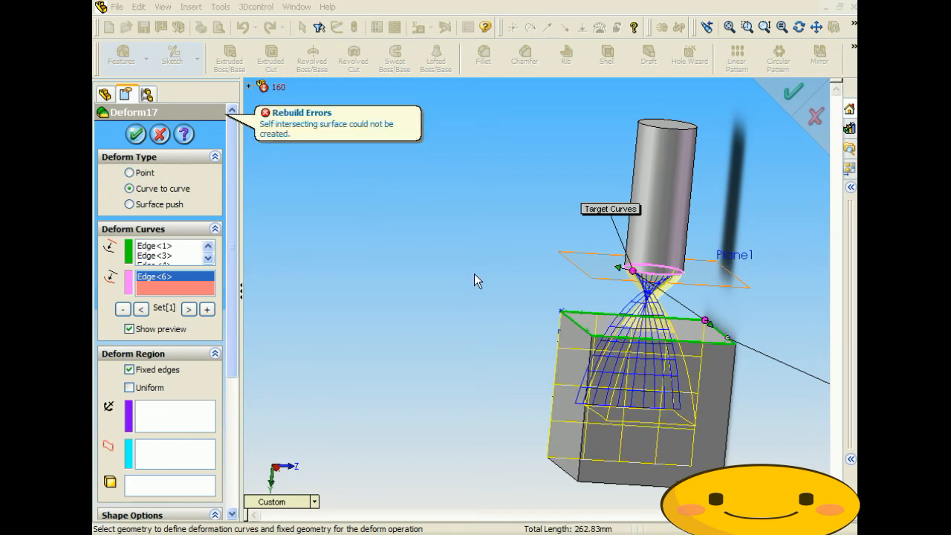
Step: Remove one block edge from the initial curves and try to accept the deformation with the remaining three
{"action": "middle_click_drag", "start_coordinate": [473, 277], "coordinate": [498, 266]}
{"action": "left_click_drag", "start_coordinate": [677, 332], "coordinate": [630, 327]}
{"action": "middle_click_drag", "start_coordinate": [634, 275], "coordinate": [656, 361]}
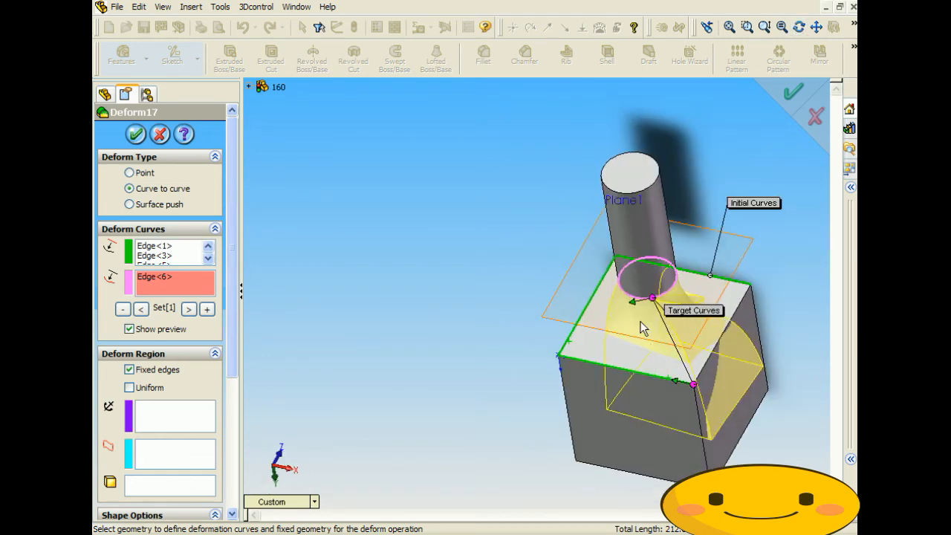
{"action": "middle_click_drag", "start_coordinate": [665, 306], "coordinate": [736, 305]}
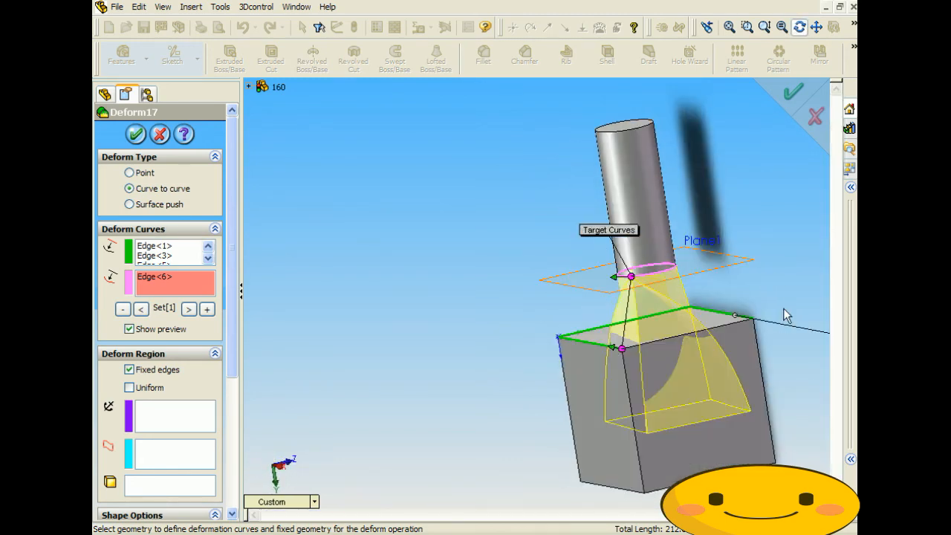
{"action": "left_click", "coordinate": [135, 134]}
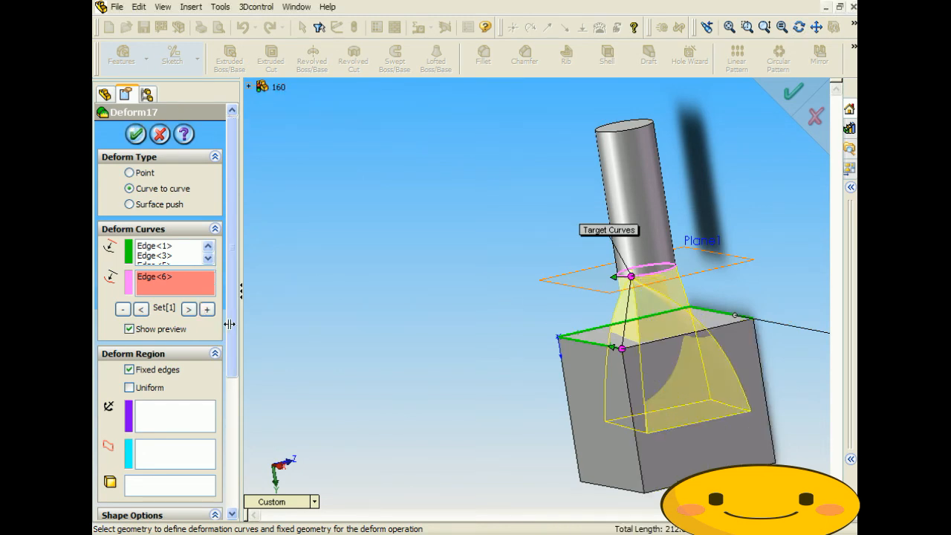
Step: Set the deformation's stiffness to maximum and reselect the cylinder's circular end edge as the target curve
{"action": "left_click_drag", "start_coordinate": [237, 306], "coordinate": [233, 416]}
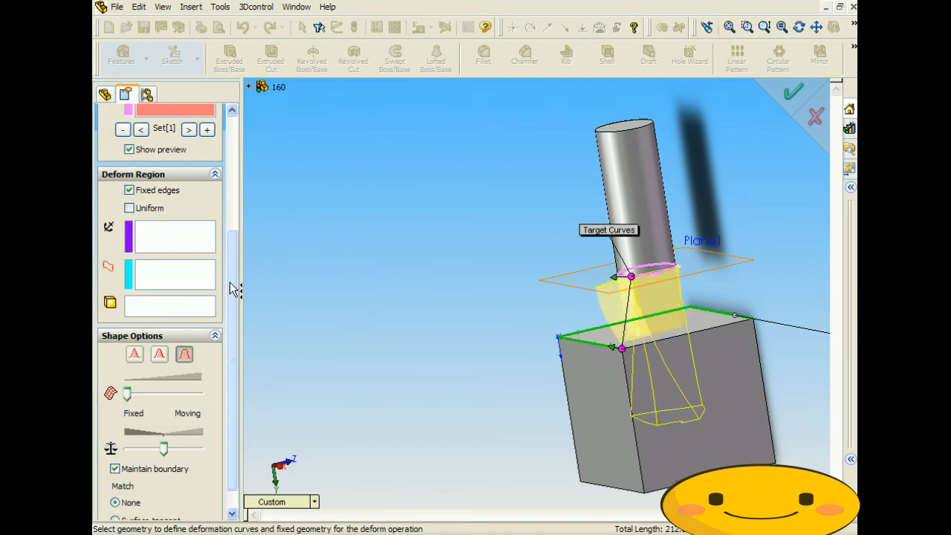
{"action": "scroll", "coordinate": [238, 256], "scroll_direction": "up", "scroll_amount": 3}
{"action": "scroll", "coordinate": [237, 257], "scroll_direction": "up", "scroll_amount": 2}
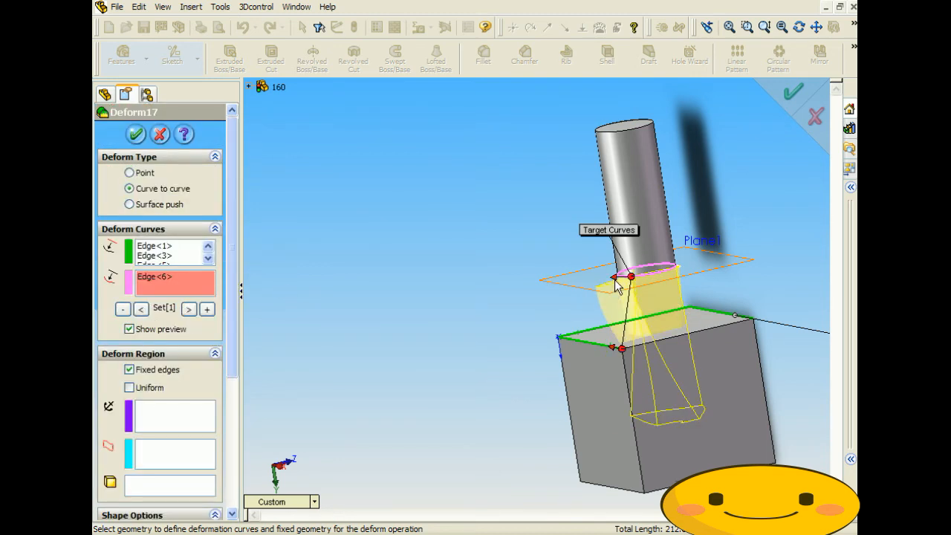
{"action": "left_click", "coordinate": [613, 346]}
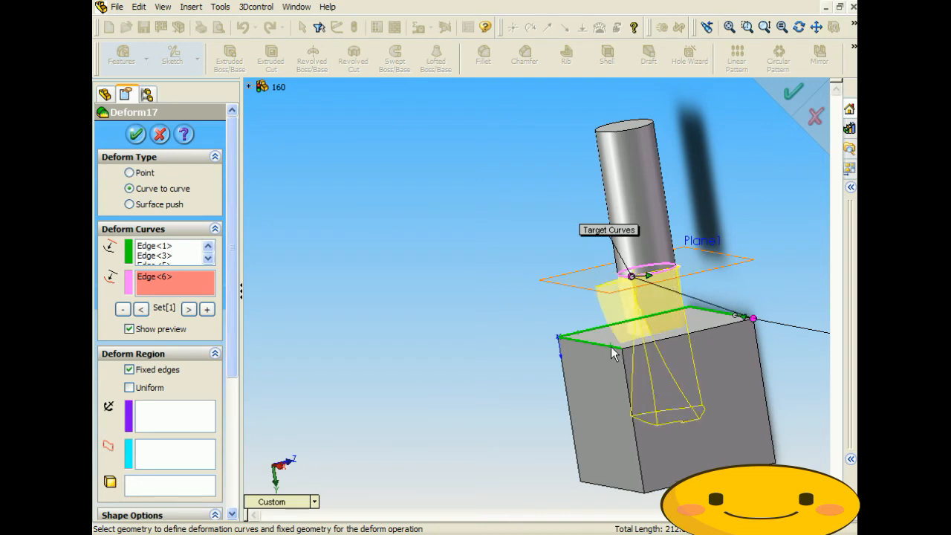
{"action": "left_click", "coordinate": [640, 275]}
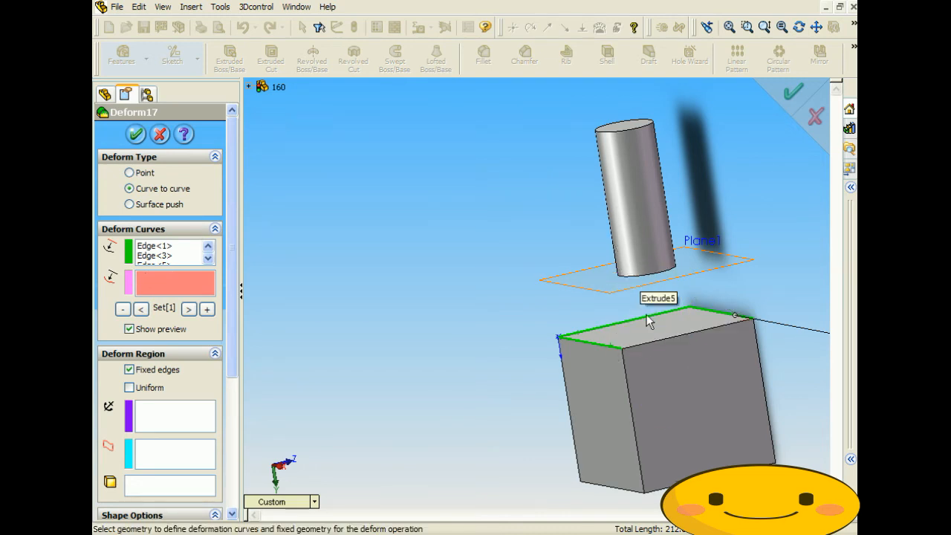
{"action": "left_click", "coordinate": [646, 273]}
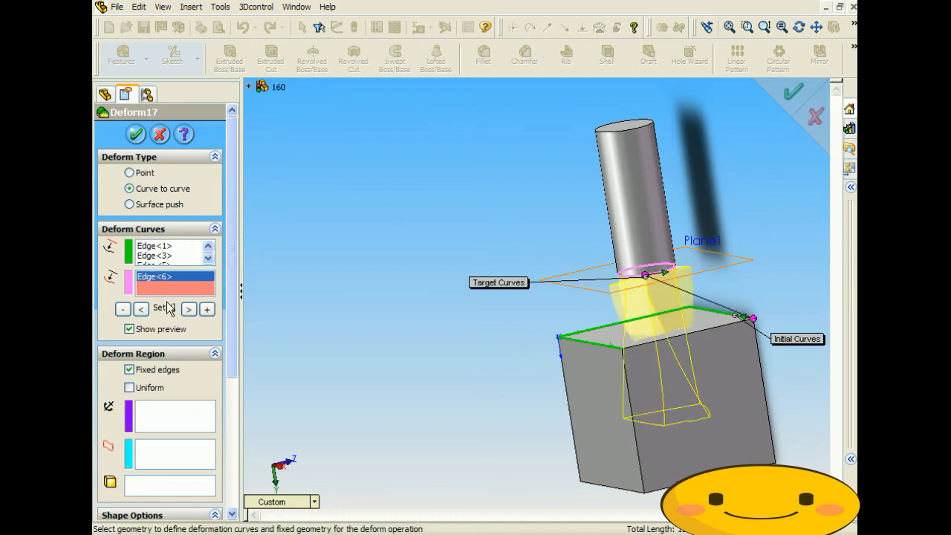
Step: Add the missing fourth edge of the block's face to the initial curves and accept the deformation
{"action": "left_click", "coordinate": [168, 260]}
{"action": "left_click", "coordinate": [632, 352]}
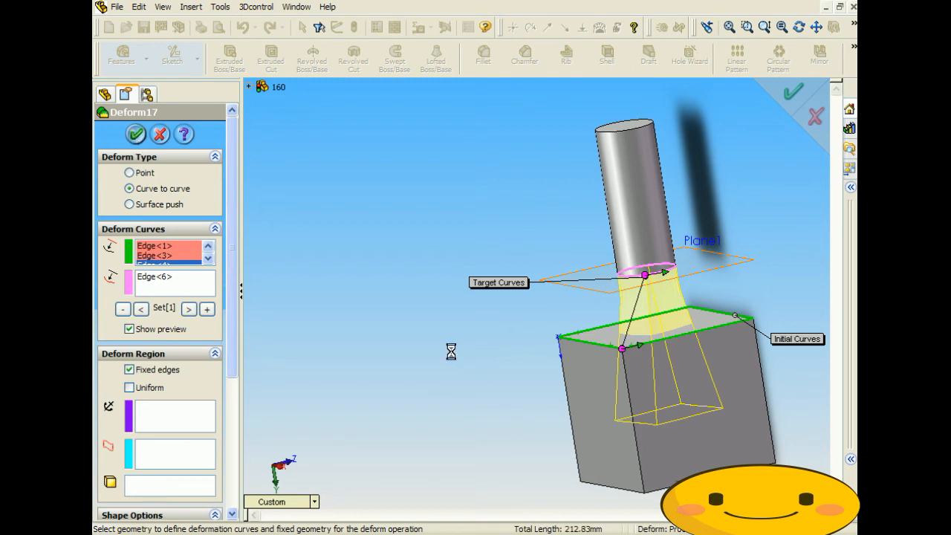
{"action": "key", "text": "Return"}
{"action": "middle_click_drag", "start_coordinate": [440, 357], "coordinate": [617, 384]}
{"action": "middle_click_drag", "start_coordinate": [573, 424], "coordinate": [614, 415]}
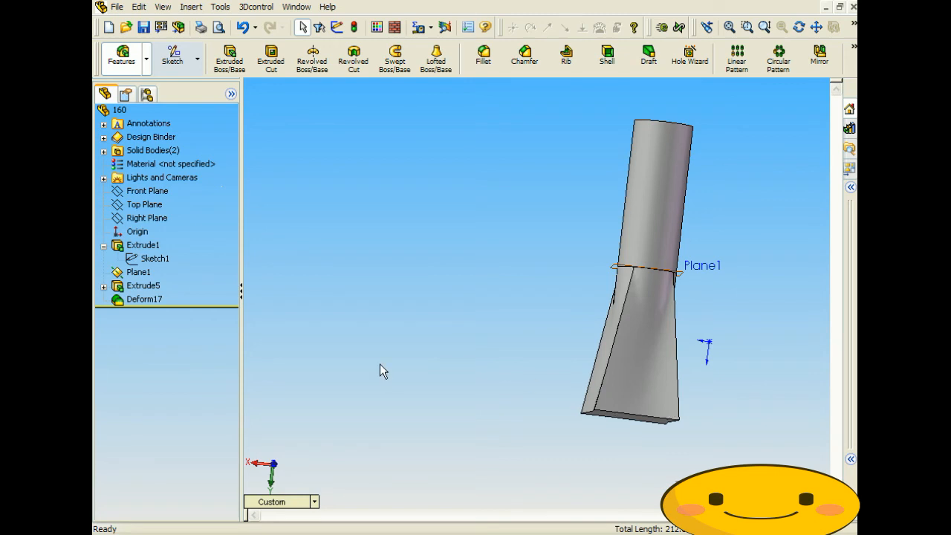
{"action": "middle_click_drag", "start_coordinate": [362, 365], "coordinate": [406, 395]}
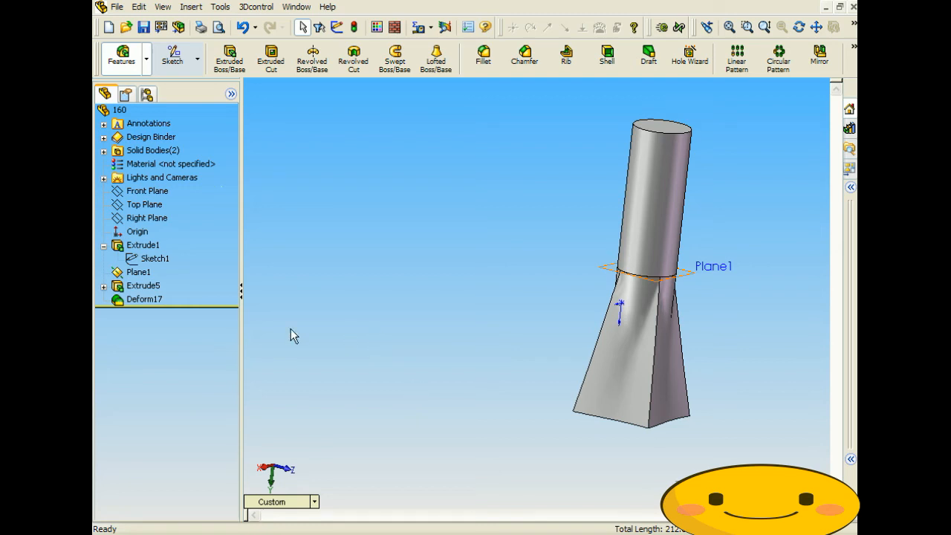
Step: Reopen Deform17, review its initial curves, target curve and shape options, and accept it again
{"action": "right_click", "coordinate": [140, 298]}
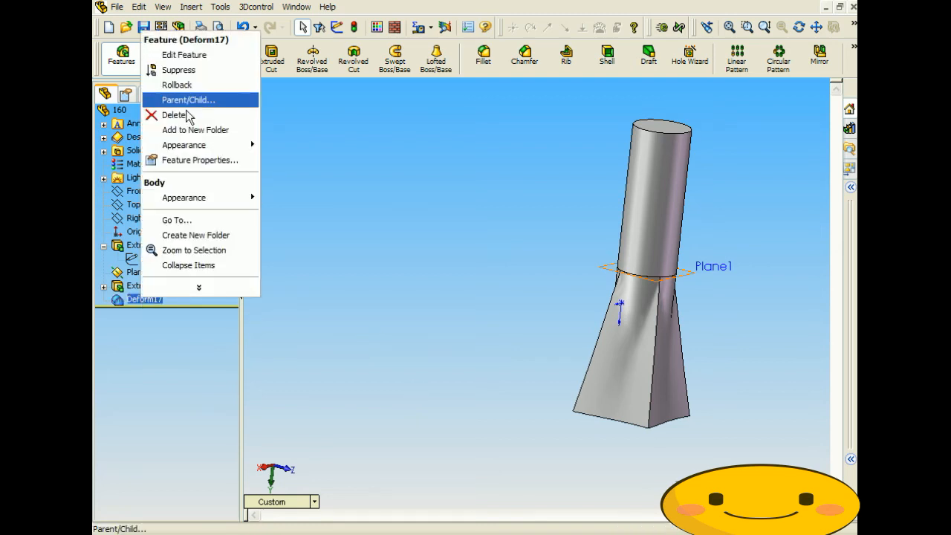
{"action": "left_click", "coordinate": [182, 56]}
{"action": "middle_click_drag", "start_coordinate": [476, 297], "coordinate": [431, 256]}
{"action": "scroll", "coordinate": [211, 256], "scroll_direction": "down", "scroll_amount": 2}
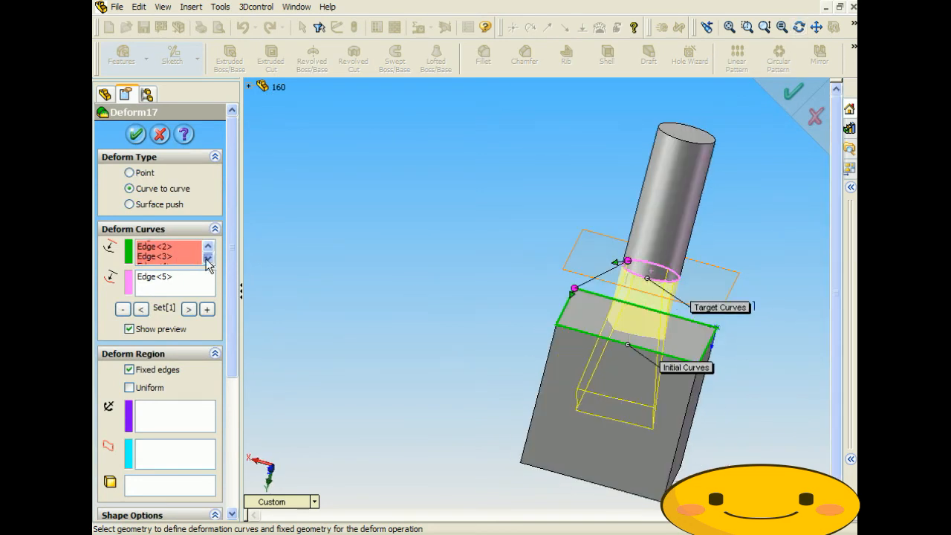
{"action": "left_click", "coordinate": [172, 284]}
{"action": "middle_click_drag", "start_coordinate": [648, 286], "coordinate": [659, 248]}
{"action": "left_click_drag", "start_coordinate": [232, 293], "coordinate": [234, 423]}
{"action": "middle_click_drag", "start_coordinate": [416, 282], "coordinate": [546, 356]}
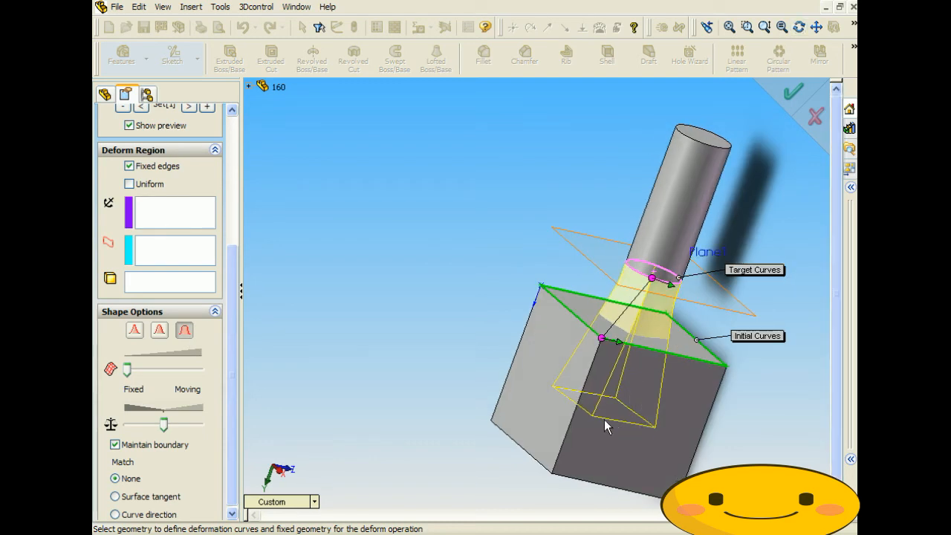
{"action": "middle_click_drag", "start_coordinate": [604, 342], "coordinate": [668, 331]}
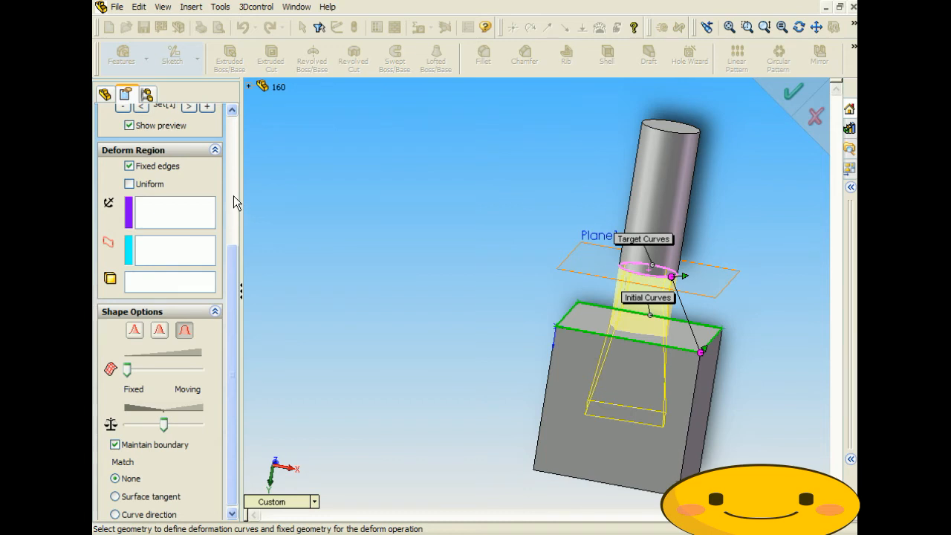
{"action": "scroll", "coordinate": [233, 195], "scroll_direction": "up", "scroll_amount": 5}
{"action": "left_click", "coordinate": [135, 133]}
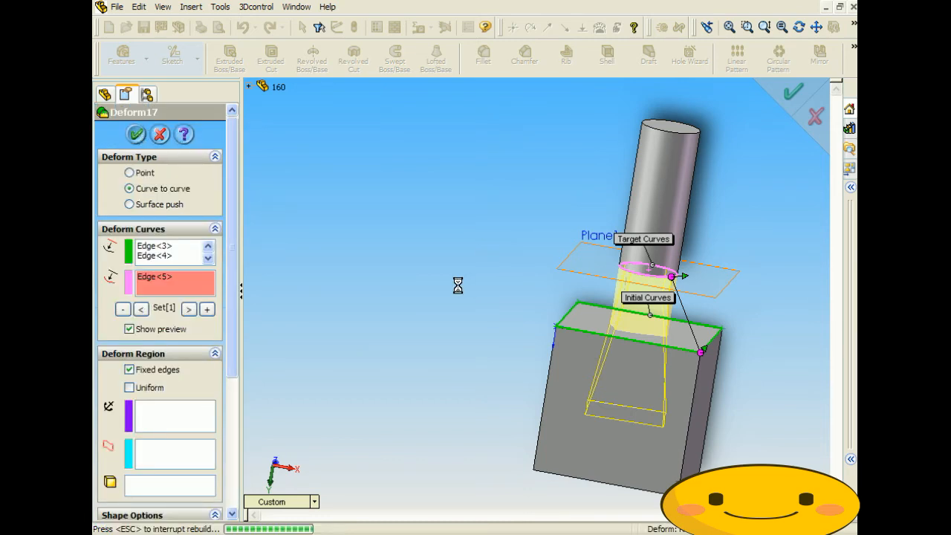
Step: Examine the deformed block and its transition to the cylinder from several angles and close up
{"action": "middle_click_drag", "start_coordinate": [458, 284], "coordinate": [594, 425]}
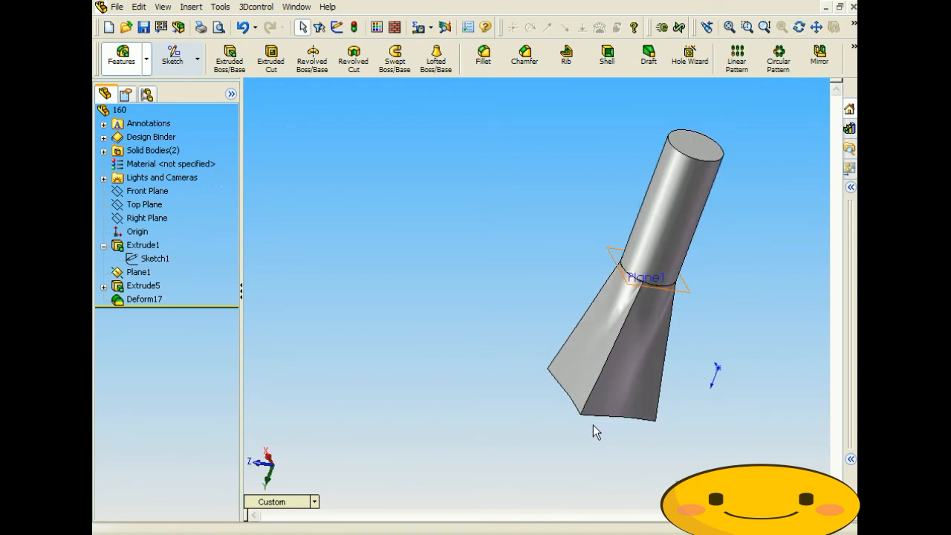
{"action": "middle_click_drag", "start_coordinate": [635, 354], "coordinate": [467, 242]}
{"action": "mouse_move", "coordinate": [605, 312]}
{"action": "middle_mouse_down"}
{"action": "mouse_move", "coordinate": [529, 279]}
{"action": "mouse_move", "coordinate": [657, 329]}
{"action": "mouse_move", "coordinate": [666, 263]}
{"action": "mouse_move", "coordinate": [711, 252]}
{"action": "mouse_move", "coordinate": [710, 261]}
{"action": "mouse_move", "coordinate": [681, 200]}
{"action": "mouse_move", "coordinate": [688, 220]}
{"action": "mouse_move", "coordinate": [604, 300]}
{"action": "middle_mouse_up"}
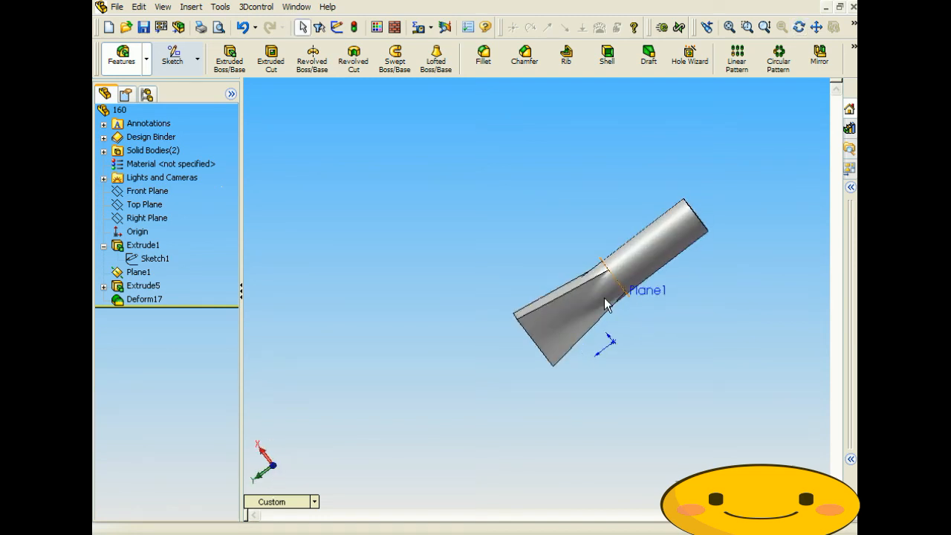
{"action": "middle_click_drag", "start_coordinate": [617, 273], "coordinate": [643, 344]}
{"action": "scroll", "coordinate": [626, 304], "scroll_direction": "down", "scroll_amount": 5}
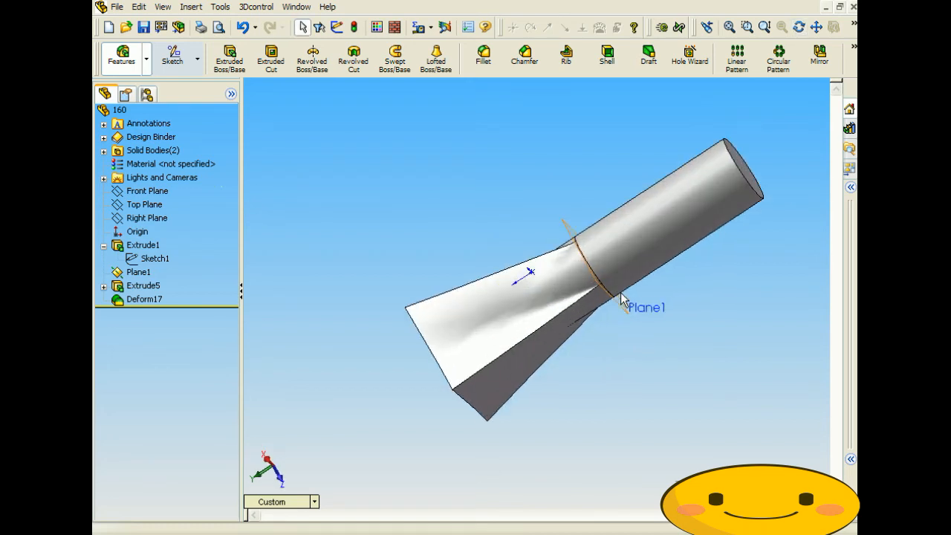
{"action": "scroll", "coordinate": [543, 263], "scroll_direction": "down", "scroll_amount": 2}
{"action": "mouse_move", "coordinate": [543, 263]}
{"action": "middle_mouse_down"}
{"action": "mouse_move", "coordinate": [573, 259]}
{"action": "mouse_move", "coordinate": [539, 259]}
{"action": "middle_mouse_up"}
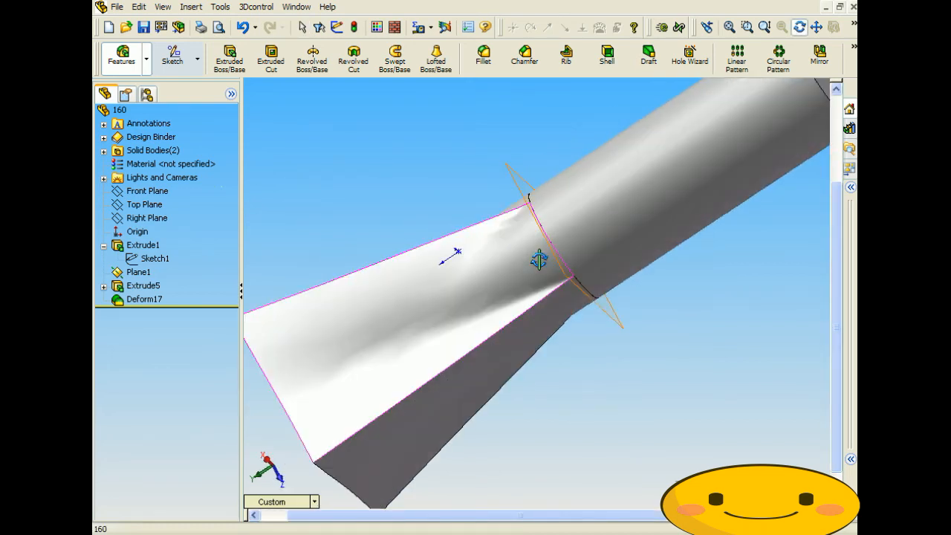
{"action": "scroll", "coordinate": [539, 259], "scroll_direction": "up", "scroll_amount": 3}
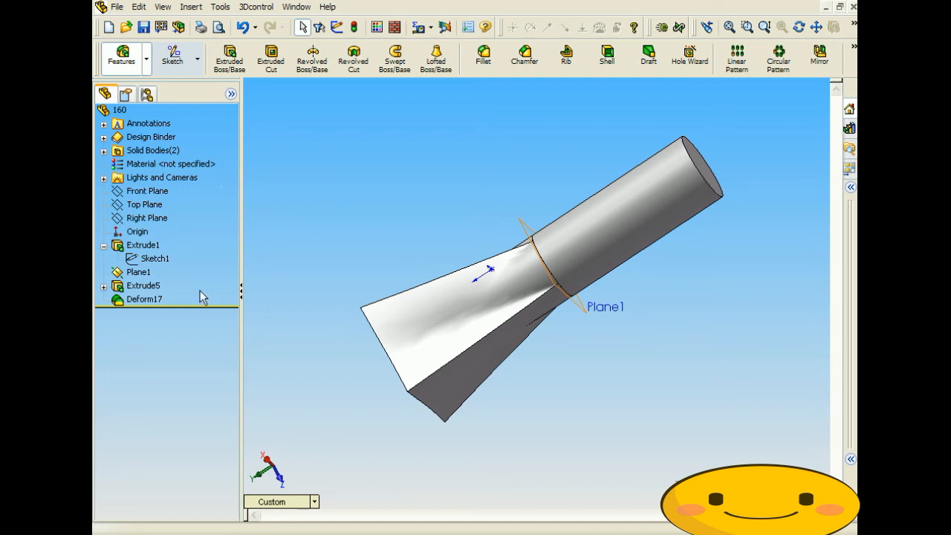
Step: Highlight Sketch1 under Extrude1 and compare the original square profile with the deformed block from several angles
{"action": "left_click", "coordinate": [152, 260]}
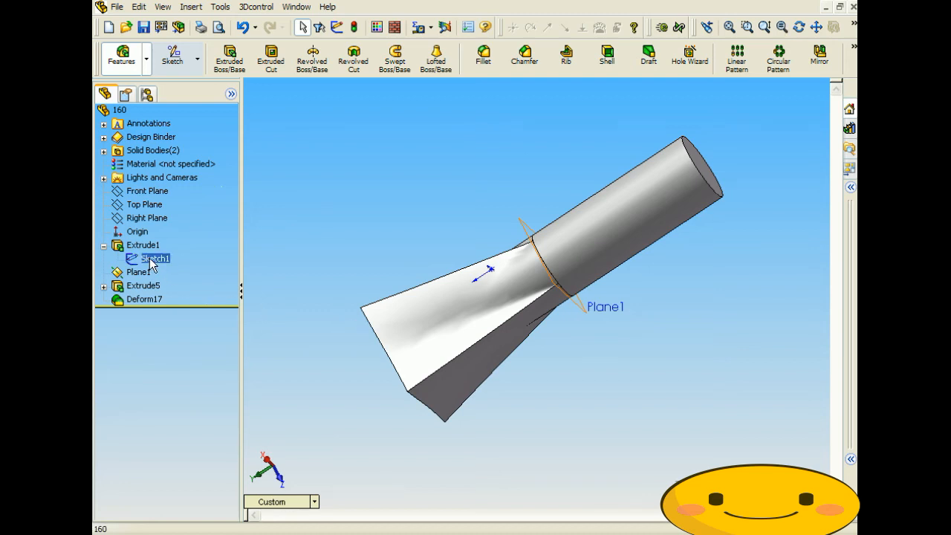
{"action": "right_click", "coordinate": [152, 262]}
{"action": "left_click", "coordinate": [376, 193]}
{"action": "middle_click_drag", "start_coordinate": [376, 193], "coordinate": [348, 253]}
{"action": "key", "text": "Escape"}
{"action": "mouse_move", "coordinate": [349, 250]}
{"action": "middle_mouse_down"}
{"action": "mouse_move", "coordinate": [398, 355]}
{"action": "mouse_move", "coordinate": [409, 334]}
{"action": "mouse_move", "coordinate": [403, 357]}
{"action": "mouse_move", "coordinate": [424, 431]}
{"action": "mouse_move", "coordinate": [451, 456]}
{"action": "mouse_move", "coordinate": [452, 473]}
{"action": "mouse_move", "coordinate": [439, 350]}
{"action": "mouse_move", "coordinate": [394, 271]}
{"action": "mouse_move", "coordinate": [401, 246]}
{"action": "mouse_move", "coordinate": [404, 274]}
{"action": "mouse_move", "coordinate": [505, 293]}
{"action": "mouse_move", "coordinate": [457, 262]}
{"action": "mouse_move", "coordinate": [361, 276]}
{"action": "middle_mouse_up"}
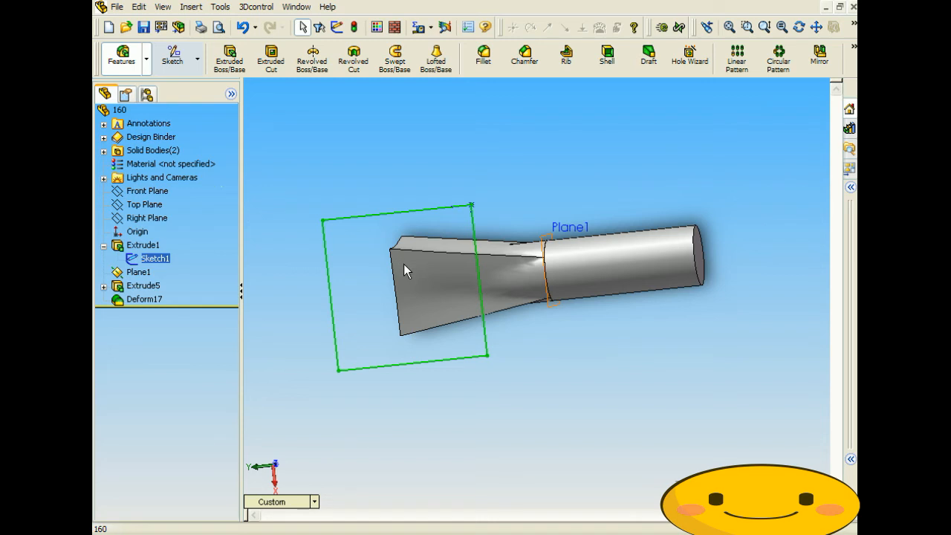
{"action": "mouse_move", "coordinate": [401, 280]}
{"action": "middle_mouse_down"}
{"action": "mouse_move", "coordinate": [441, 359]}
{"action": "mouse_move", "coordinate": [435, 394]}
{"action": "mouse_move", "coordinate": [325, 289]}
{"action": "mouse_move", "coordinate": [335, 295]}
{"action": "middle_mouse_up"}
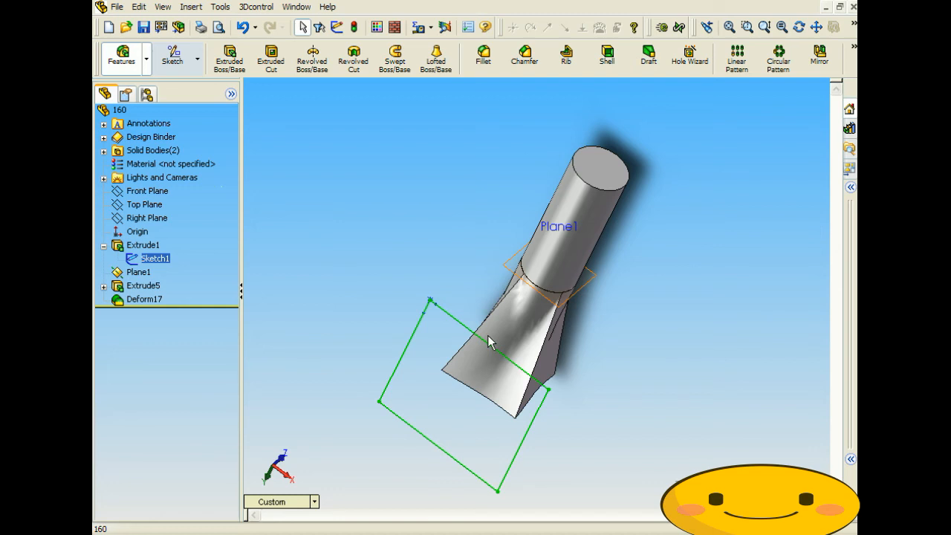
{"action": "middle_click_drag", "start_coordinate": [489, 341], "coordinate": [495, 267]}
{"action": "mouse_move", "coordinate": [495, 334]}
{"action": "middle_mouse_down"}
{"action": "mouse_move", "coordinate": [534, 347]}
{"action": "mouse_move", "coordinate": [505, 369]}
{"action": "middle_mouse_up"}
{"action": "mouse_move", "coordinate": [531, 429]}
{"action": "middle_mouse_down"}
{"action": "mouse_move", "coordinate": [562, 416]}
{"action": "mouse_move", "coordinate": [632, 459]}
{"action": "middle_mouse_up"}
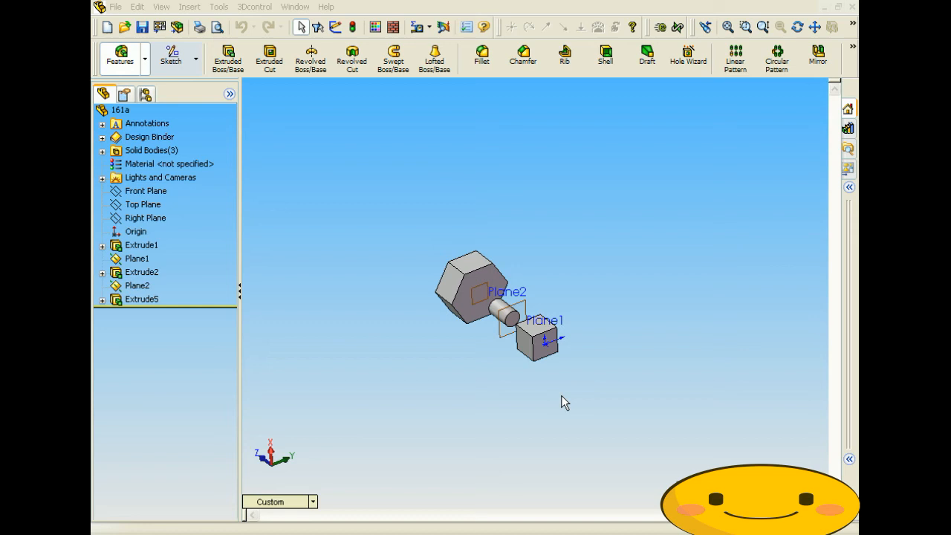
Step: Compare the 161a and 161b parts by switching between them, inspect 161a's three bodies, and finish on 161a
{"action": "left_click", "coordinate": [295, 7]}
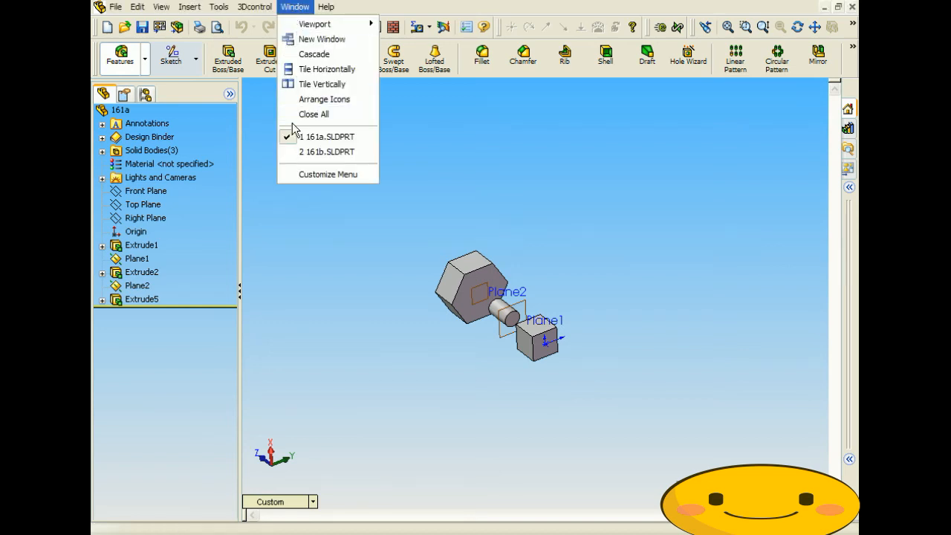
{"action": "left_click", "coordinate": [294, 151]}
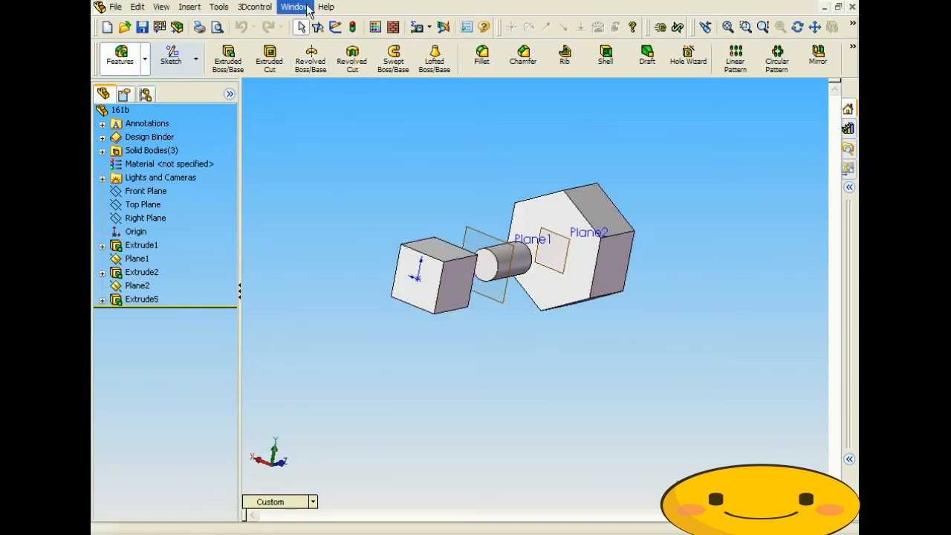
{"action": "left_click", "coordinate": [306, 8]}
{"action": "left_click", "coordinate": [301, 137]}
{"action": "middle_click_drag", "start_coordinate": [487, 369], "coordinate": [518, 333]}
{"action": "scroll", "coordinate": [518, 333], "scroll_direction": "down", "scroll_amount": 4}
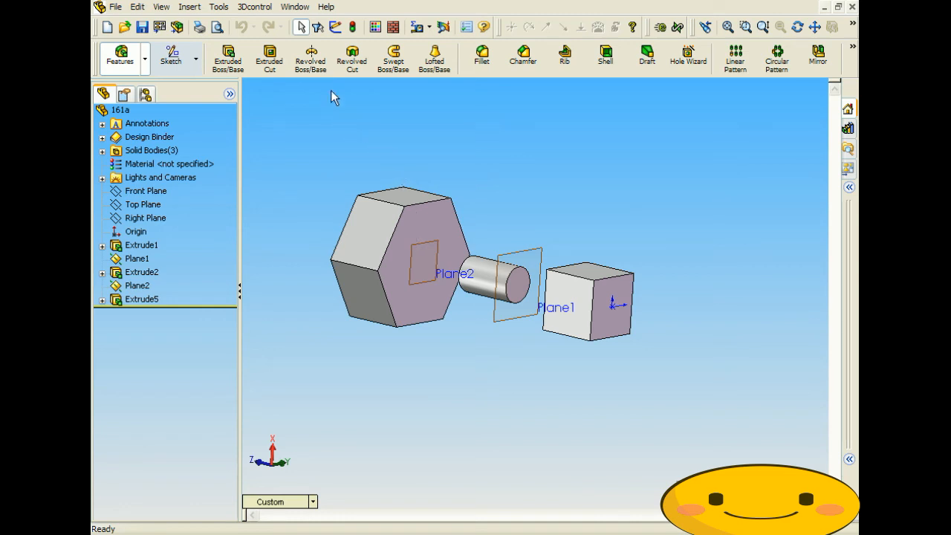
{"action": "left_click", "coordinate": [295, 6]}
{"action": "left_click", "coordinate": [305, 152]}
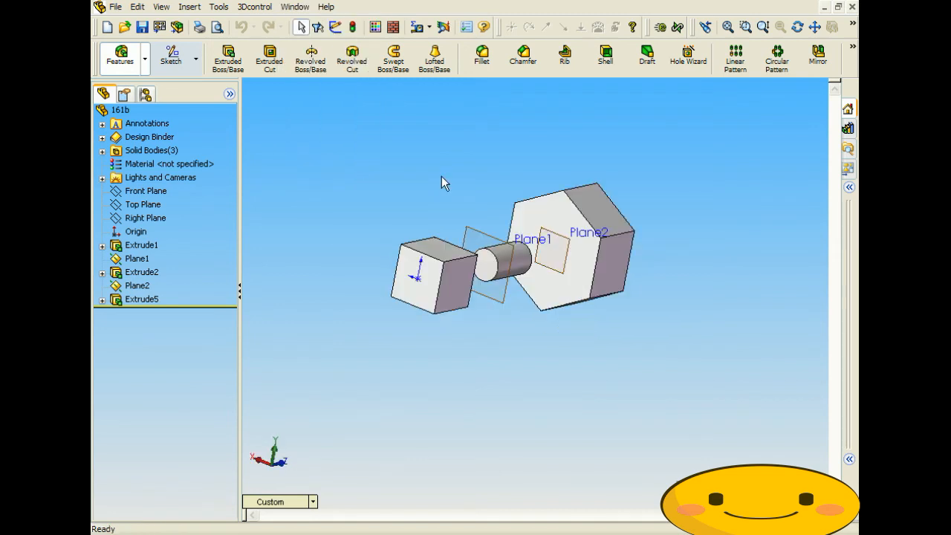
{"action": "left_click", "coordinate": [294, 6]}
{"action": "left_click", "coordinate": [304, 136]}
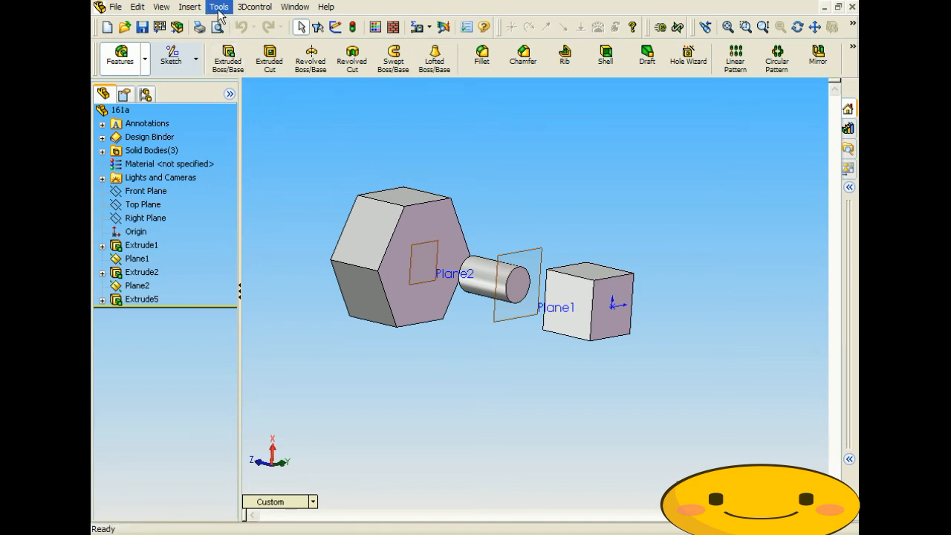
Step: Start a Curve to curve Deform and pick the cylinder's circular end edge facing the hexagonal body as the initial curve
{"action": "left_click", "coordinate": [189, 7]}
{"action": "mouse_move", "coordinate": [219, 6]}
{"action": "mouse_move", "coordinate": [190, 7]}
{"action": "mouse_move", "coordinate": [203, 56]}
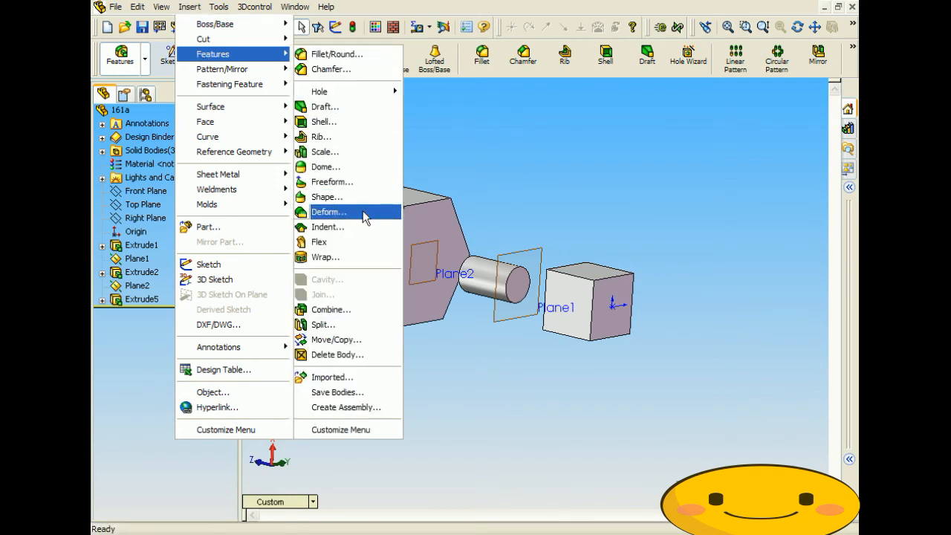
{"action": "key", "text": "Return"}
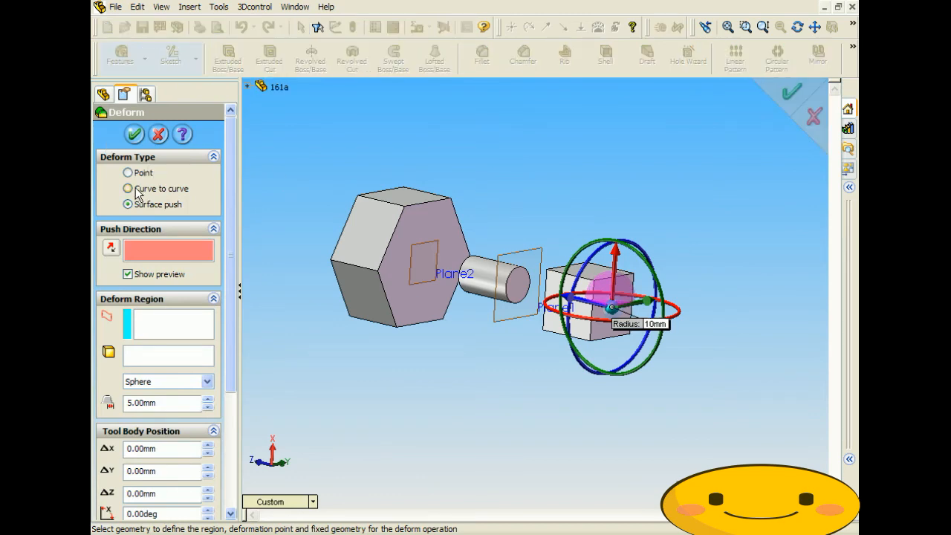
{"action": "left_click", "coordinate": [139, 189]}
{"action": "middle_click_drag", "start_coordinate": [489, 330], "coordinate": [539, 324]}
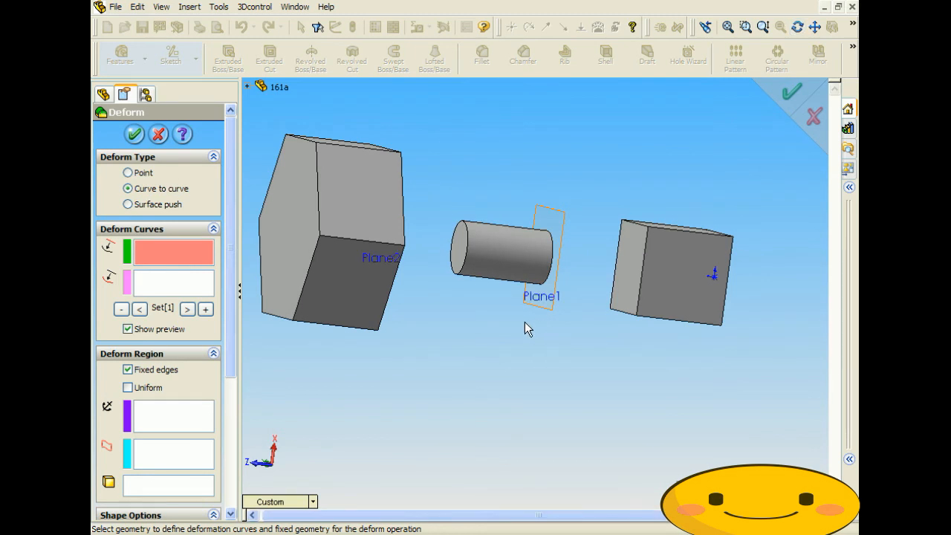
{"action": "left_click", "coordinate": [467, 246]}
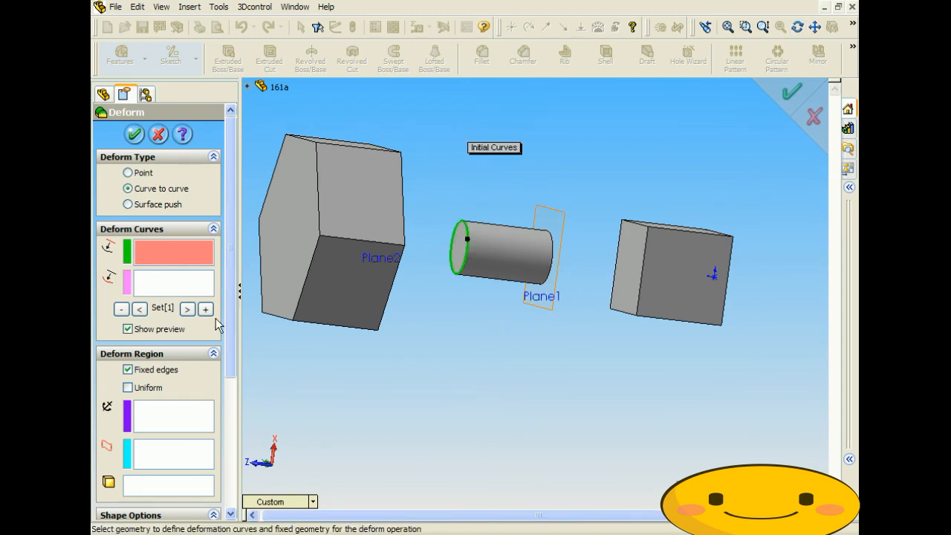
Step: Add all six edges of the hexagonal body's face nearest the cylinder as target curves and accept the deformation
{"action": "left_click", "coordinate": [176, 285]}
{"action": "middle_click_drag", "start_coordinate": [461, 362], "coordinate": [409, 367]}
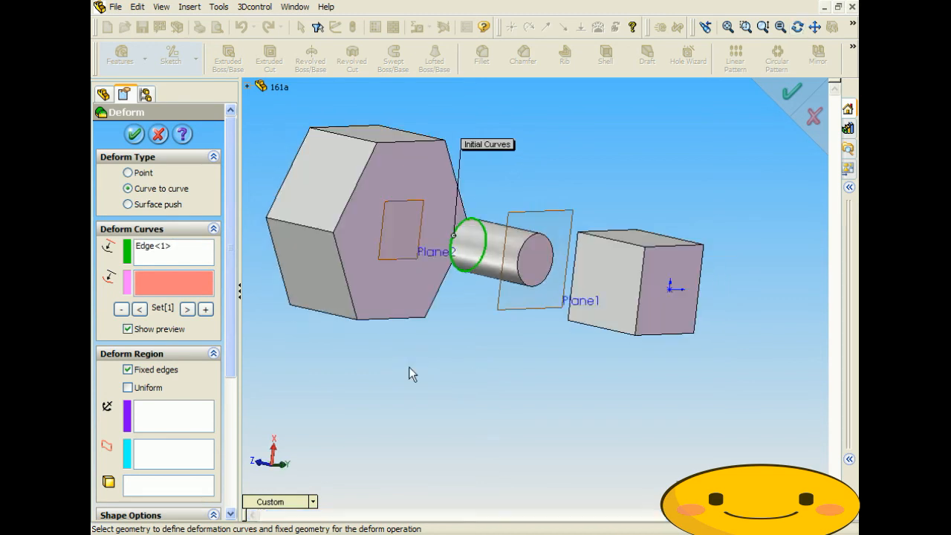
{"action": "left_click", "coordinate": [362, 178]}
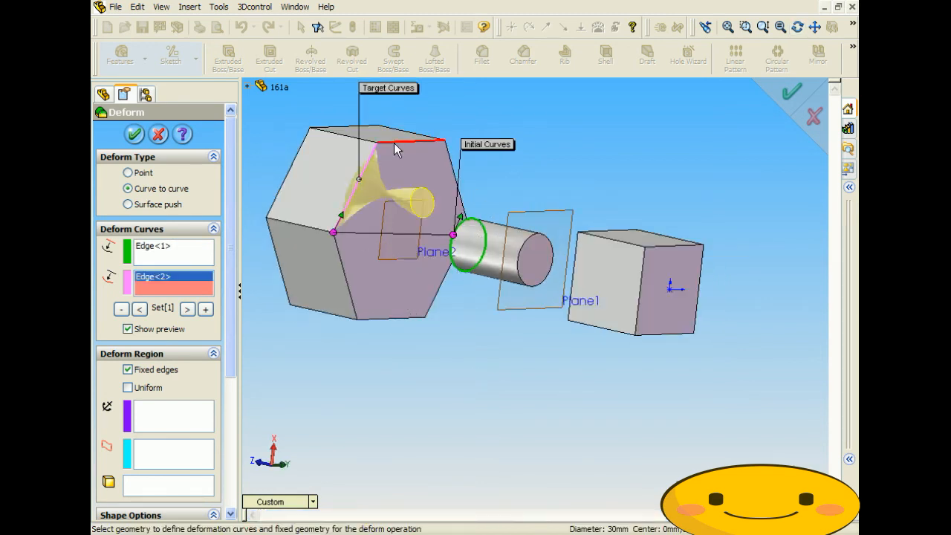
{"action": "left_click", "coordinate": [395, 142]}
{"action": "left_click", "coordinate": [458, 189]}
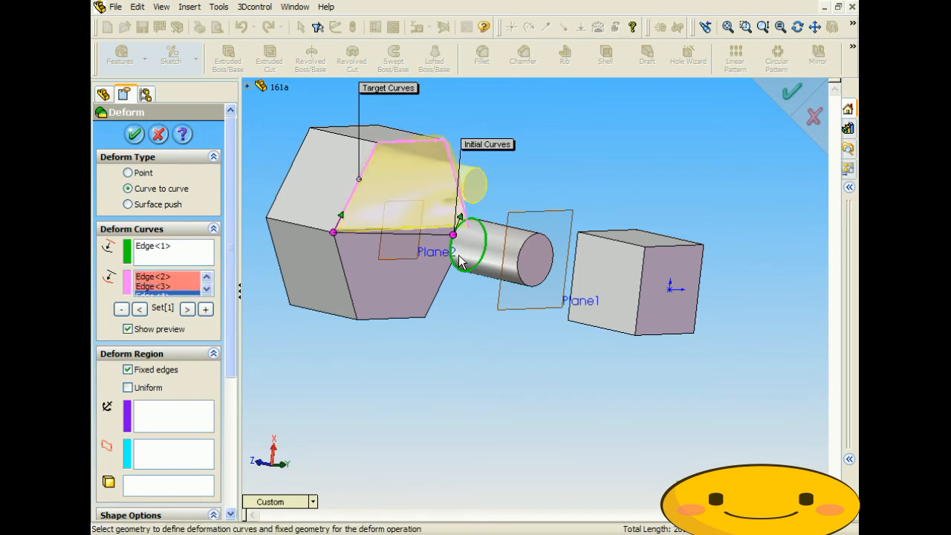
{"action": "left_click", "coordinate": [446, 283]}
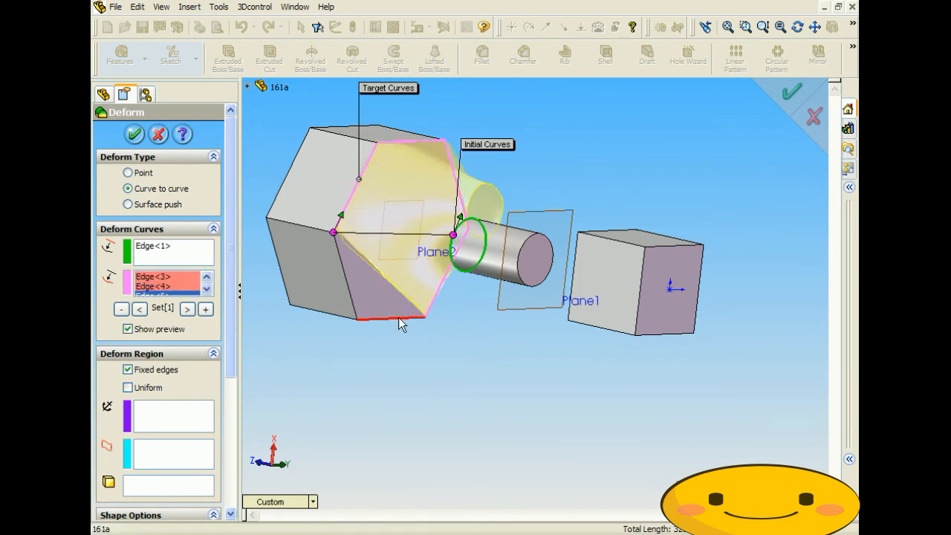
{"action": "left_click", "coordinate": [398, 317]}
{"action": "left_click", "coordinate": [336, 253]}
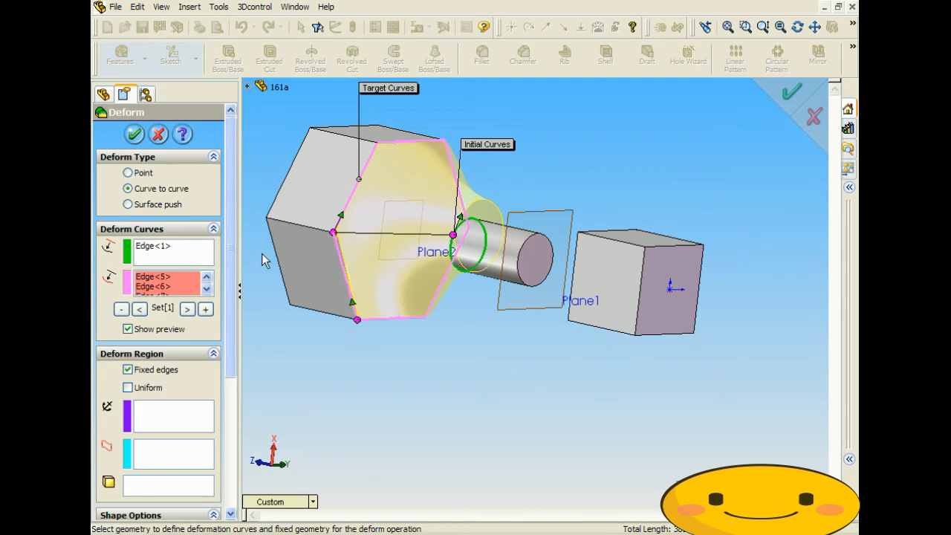
{"action": "middle_click_drag", "start_coordinate": [330, 250], "coordinate": [371, 245]}
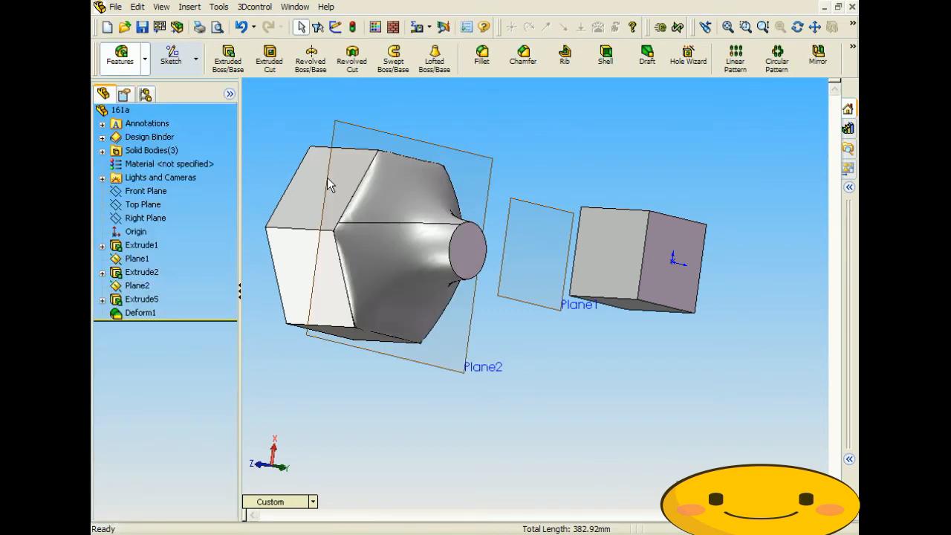
Step: Start a second Curve to curve Deform and pick the four edges of the block's face toward the cylinder as initial curves
{"action": "middle_click_drag", "start_coordinate": [436, 119], "coordinate": [469, 178]}
{"action": "middle_click_drag", "start_coordinate": [514, 301], "coordinate": [661, 215]}
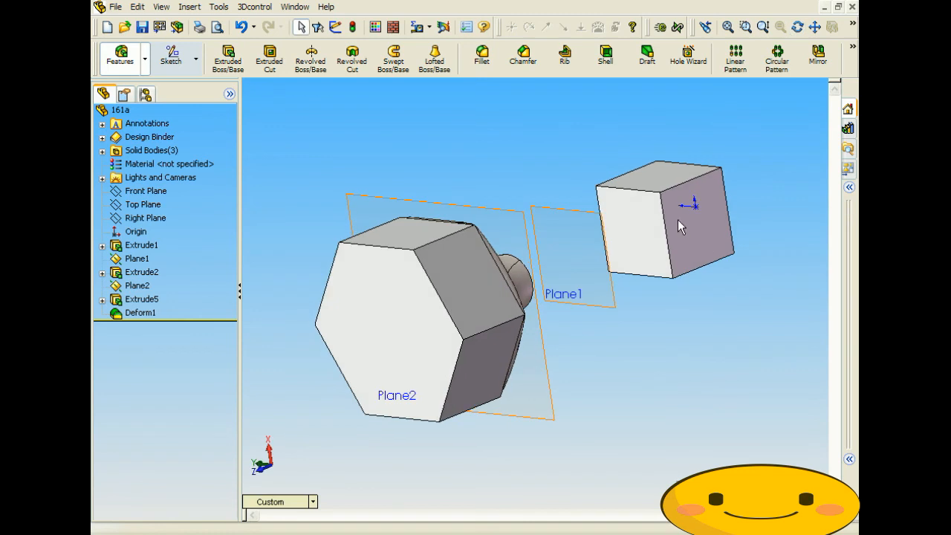
{"action": "middle_click_drag", "start_coordinate": [519, 265], "coordinate": [496, 281]}
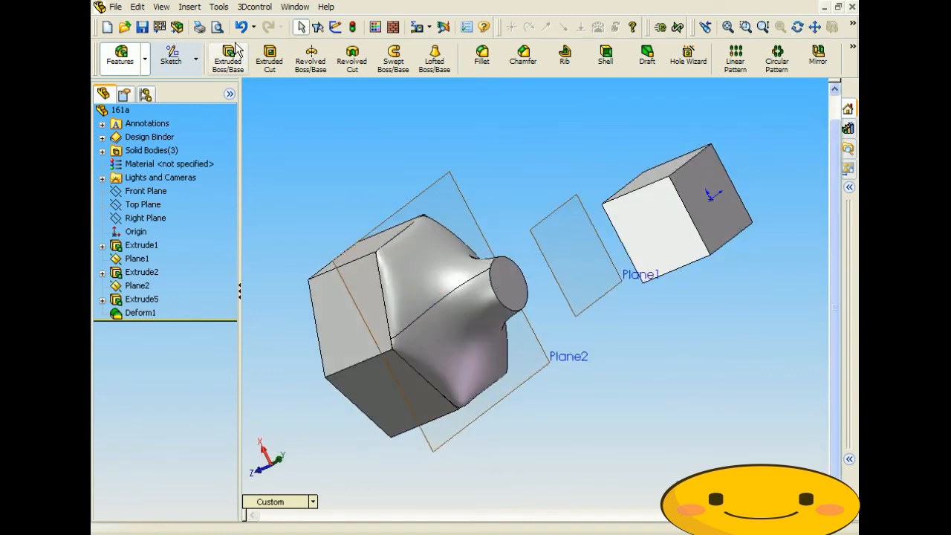
{"action": "left_click", "coordinate": [189, 9]}
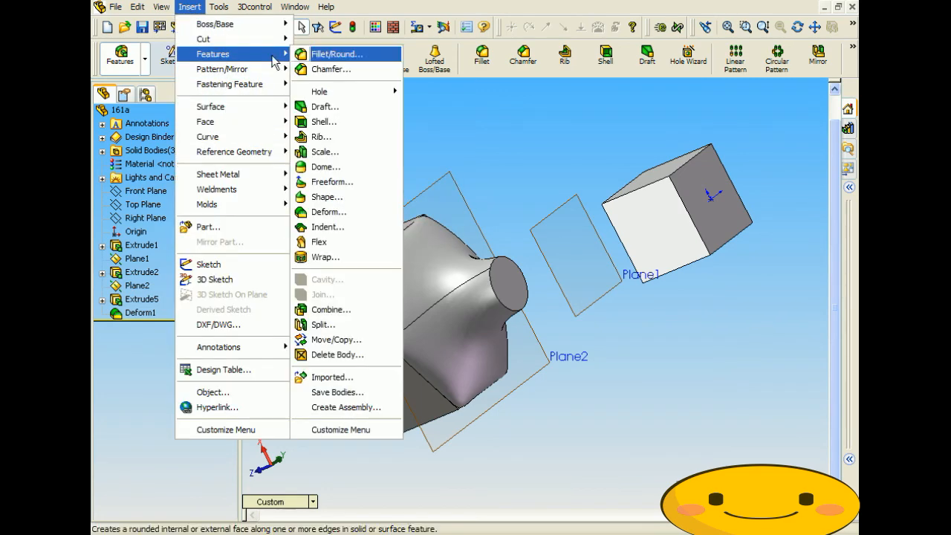
{"action": "left_click", "coordinate": [353, 213]}
{"action": "middle_click_drag", "start_coordinate": [298, 218], "coordinate": [453, 187]}
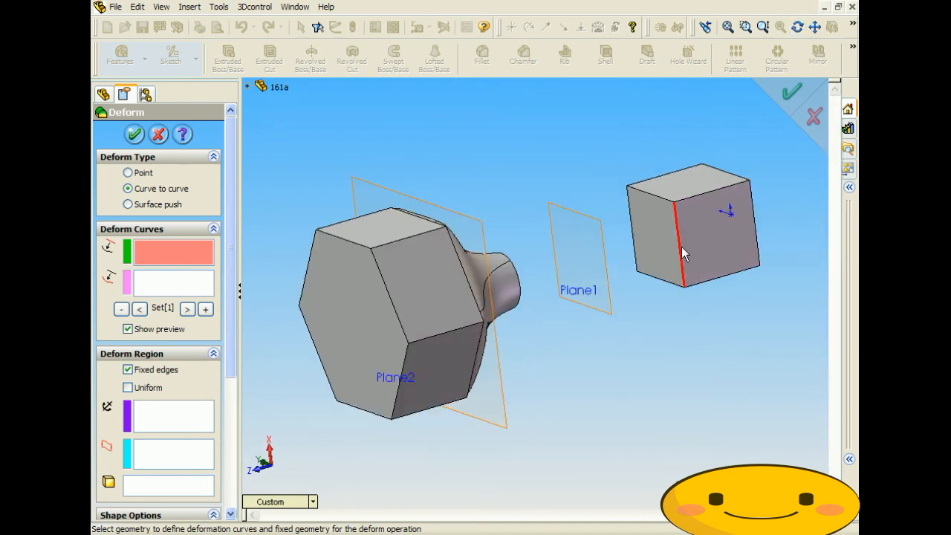
{"action": "left_click", "coordinate": [681, 246]}
{"action": "left_click", "coordinate": [632, 202]}
{"action": "left_click", "coordinate": [632, 223]}
{"action": "left_click", "coordinate": [651, 275]}
Step: Pick both circular edge segments of the deformed cylinder's free end as target curves and accept the deformation
{"action": "middle_click_drag", "start_coordinate": [460, 277], "coordinate": [494, 280]}
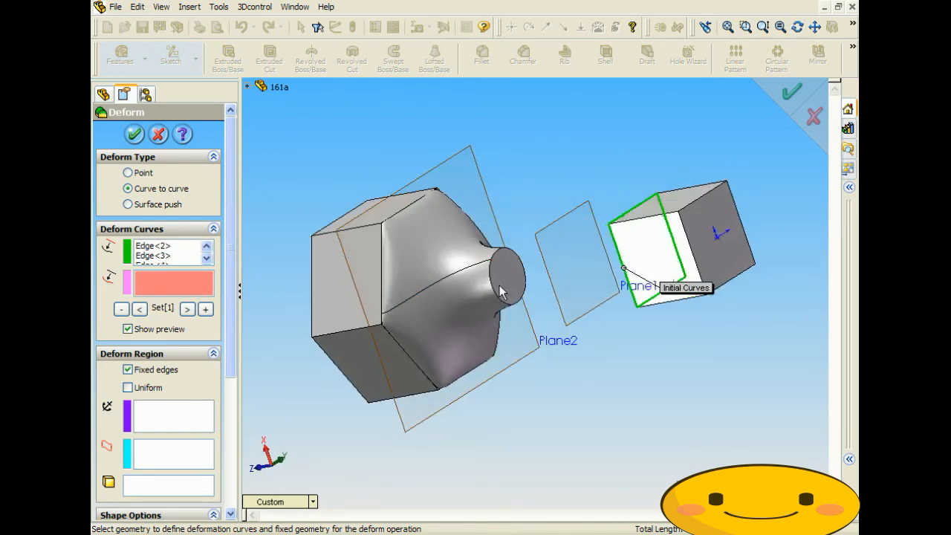
{"action": "left_click", "coordinate": [496, 276]}
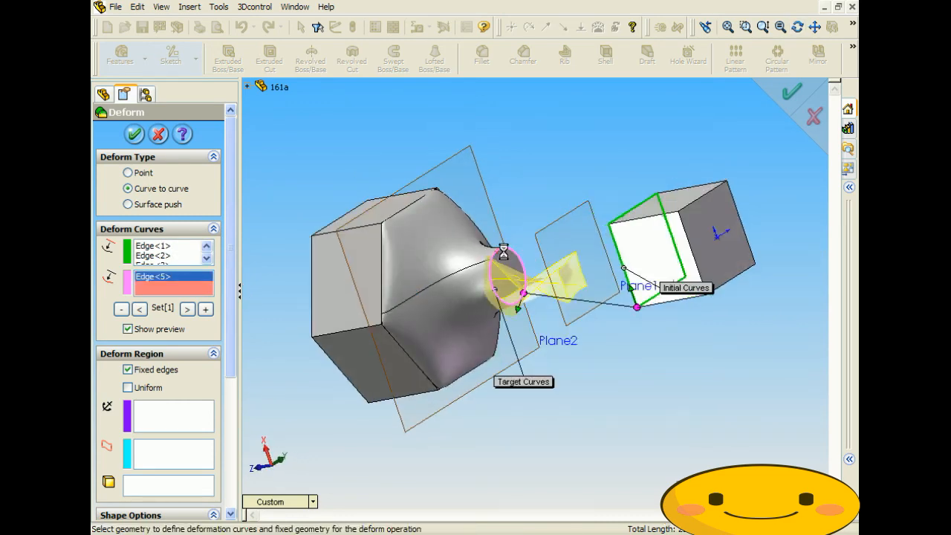
{"action": "left_click", "coordinate": [497, 253]}
{"action": "middle_click_drag", "start_coordinate": [538, 297], "coordinate": [554, 169]}
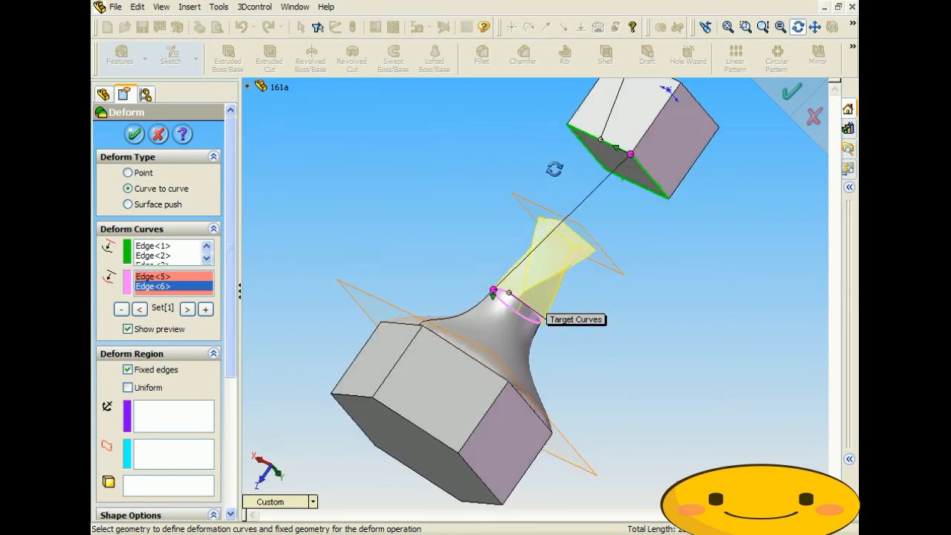
{"action": "left_click", "coordinate": [134, 135]}
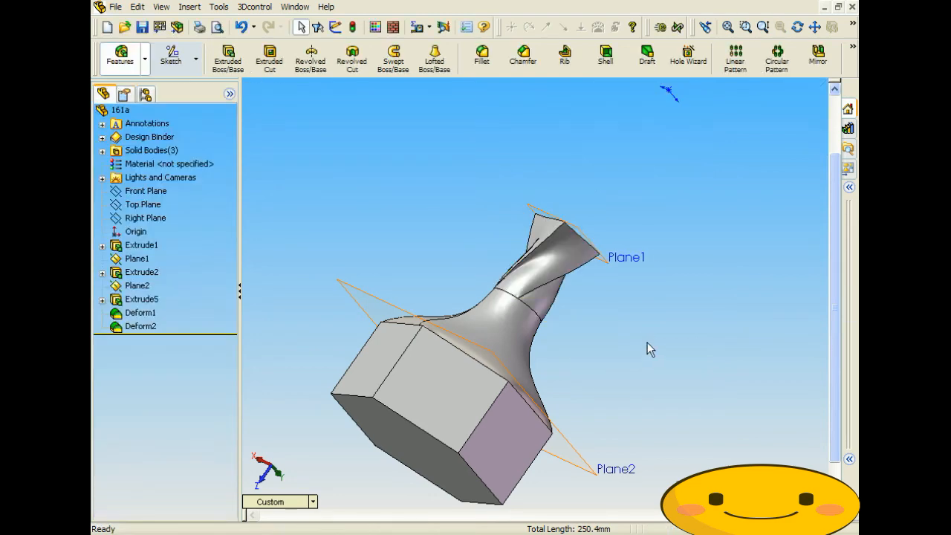
Step: Hide the hexagonal body created by Extrude5
{"action": "middle_click_drag", "start_coordinate": [646, 342], "coordinate": [643, 396]}
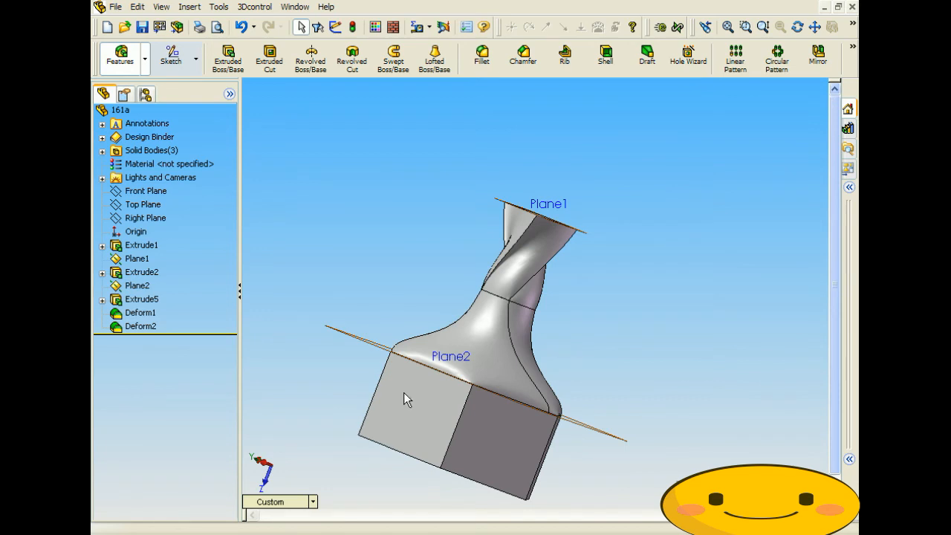
{"action": "left_click", "coordinate": [139, 300]}
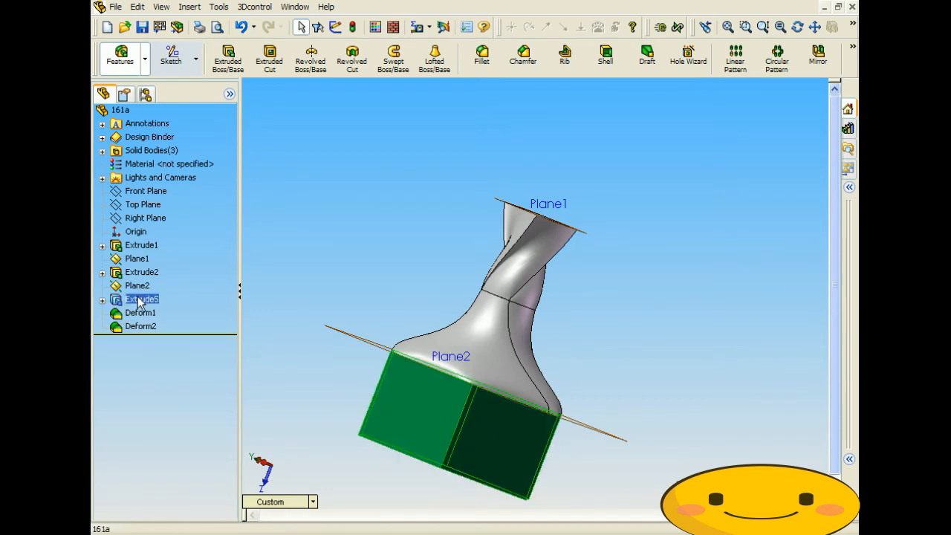
{"action": "right_click", "coordinate": [140, 299]}
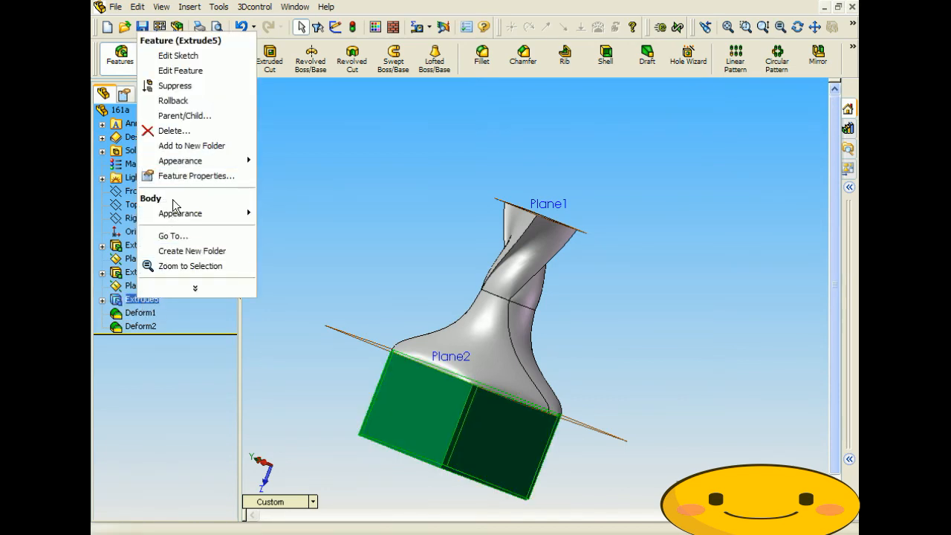
{"action": "left_click", "coordinate": [182, 289]}
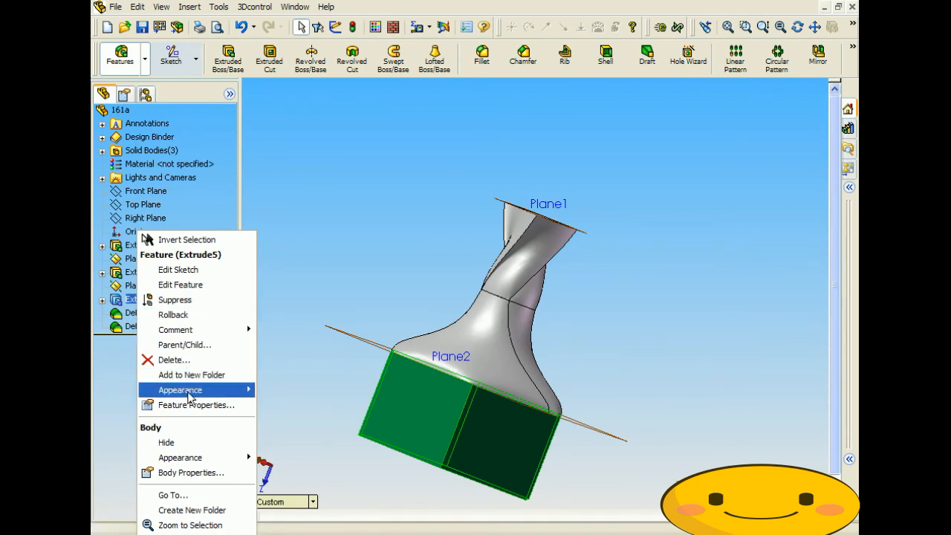
{"action": "left_click", "coordinate": [201, 444]}
{"action": "middle_click_drag", "start_coordinate": [369, 329], "coordinate": [600, 352]}
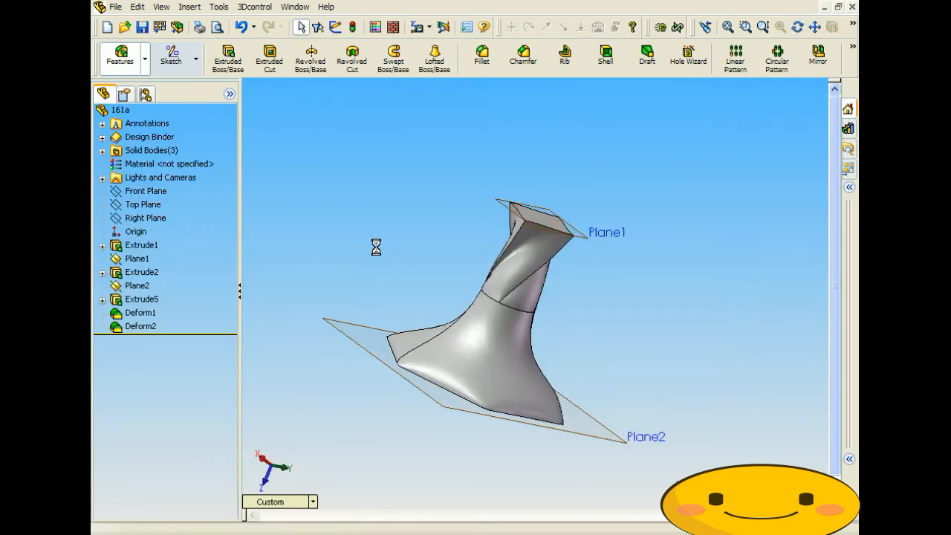
{"action": "middle_click_drag", "start_coordinate": [377, 241], "coordinate": [386, 277]}
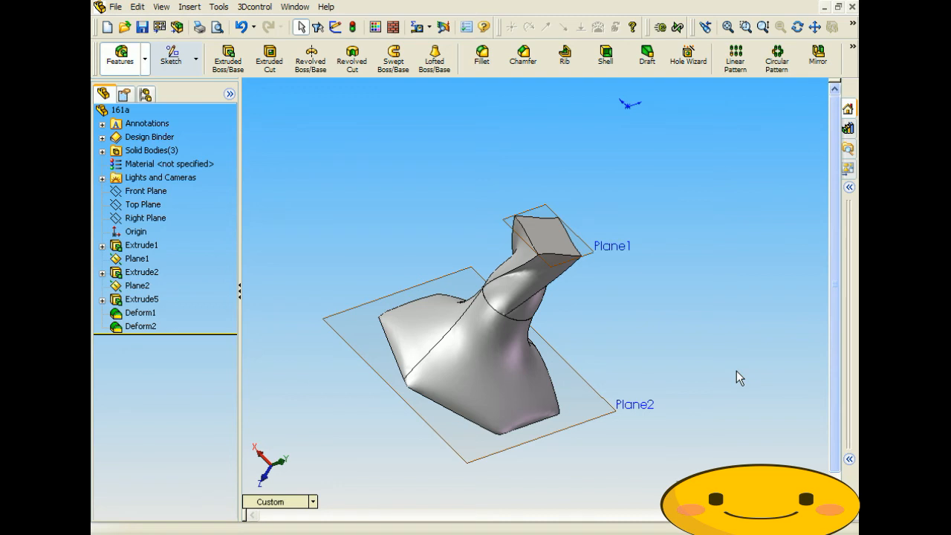
{"action": "middle_click_drag", "start_coordinate": [603, 339], "coordinate": [685, 403]}
{"action": "middle_click_drag", "start_coordinate": [605, 369], "coordinate": [681, 474]}
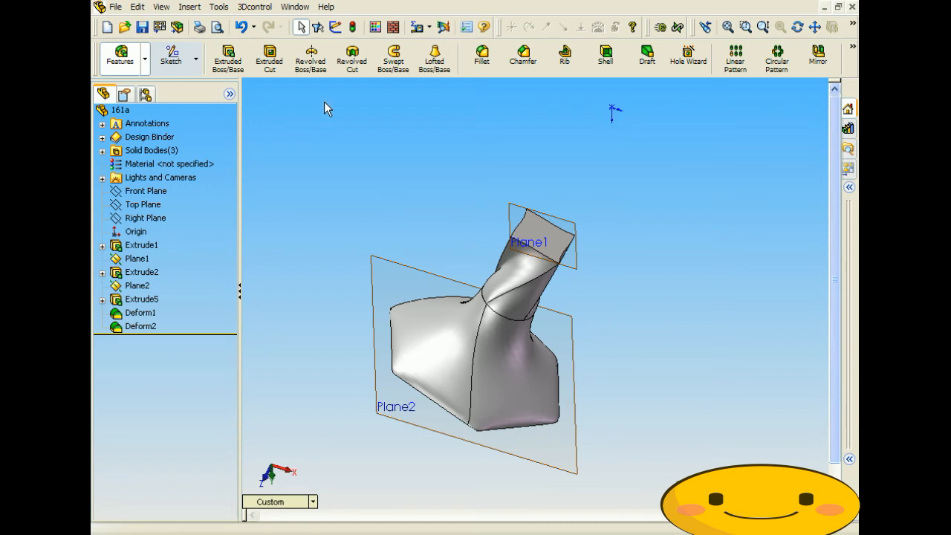
Step: Switch to the open part 161b
{"action": "left_click", "coordinate": [300, 9]}
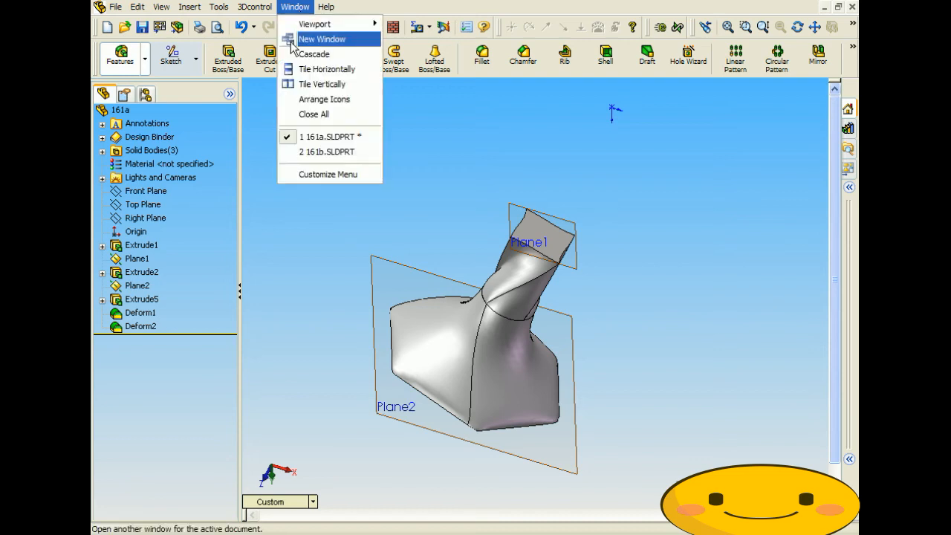
{"action": "left_click", "coordinate": [308, 153]}
{"action": "middle_click_drag", "start_coordinate": [356, 223], "coordinate": [331, 231]}
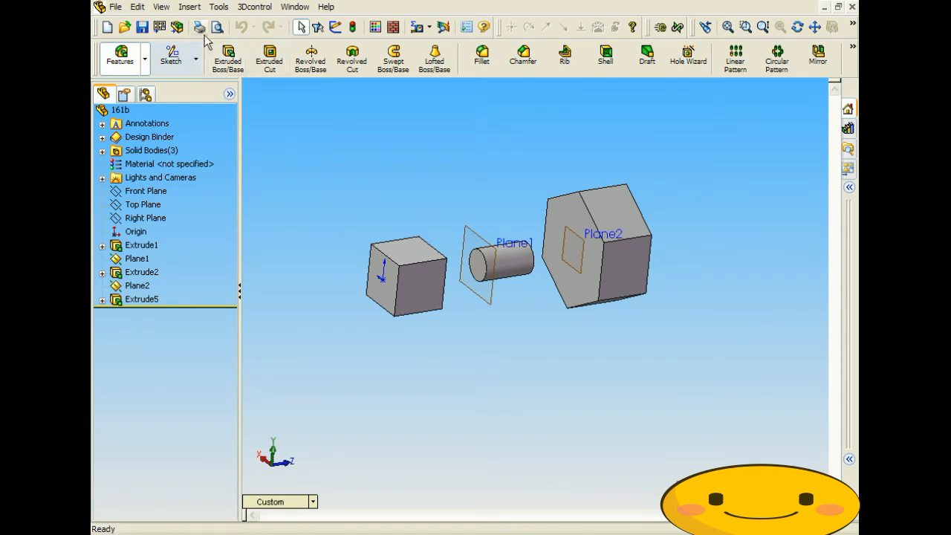
Step: Start a Curve to curve Deform and pick the four edges of the block's face toward the cylinder as initial curves
{"action": "left_click", "coordinate": [189, 7]}
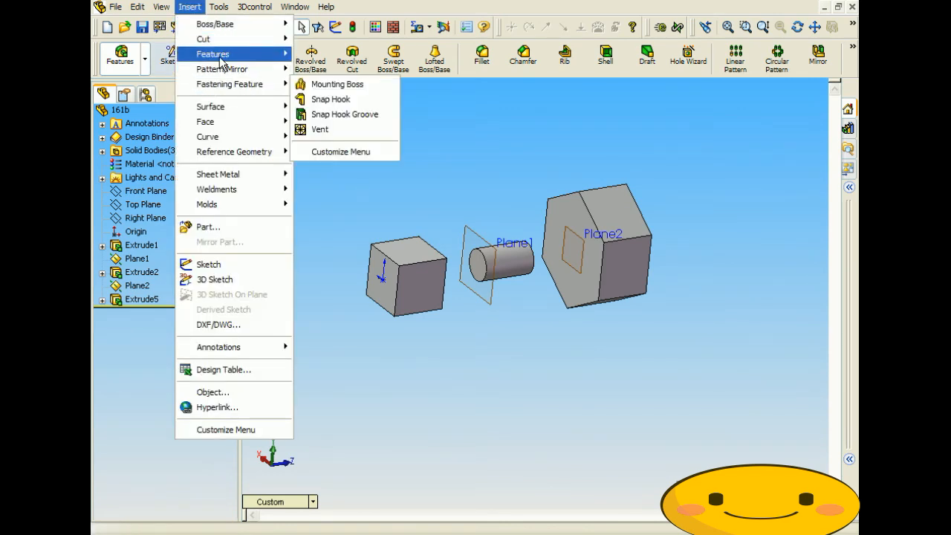
{"action": "mouse_move", "coordinate": [223, 54]}
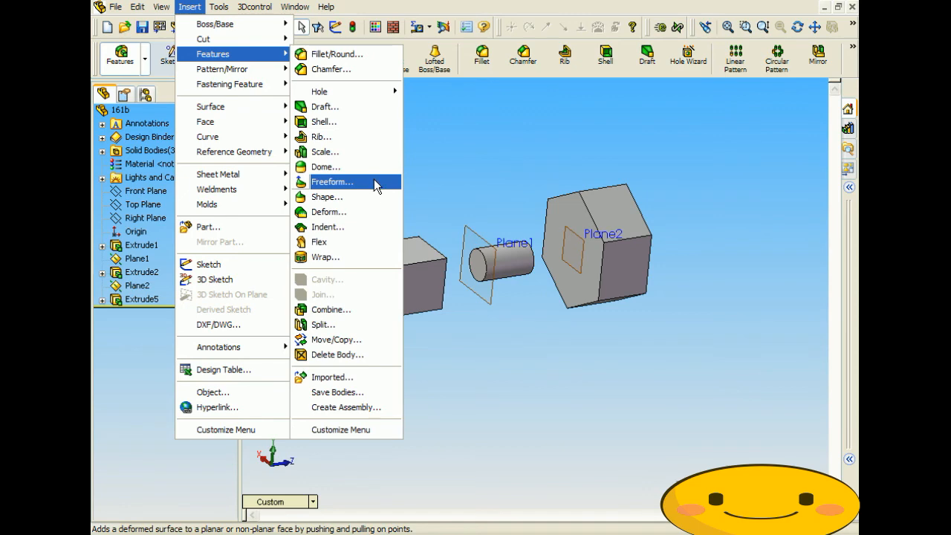
{"action": "left_click", "coordinate": [364, 222]}
{"action": "middle_click_drag", "start_coordinate": [364, 223], "coordinate": [329, 314]}
{"action": "scroll", "coordinate": [504, 338], "scroll_direction": "up", "scroll_amount": 3}
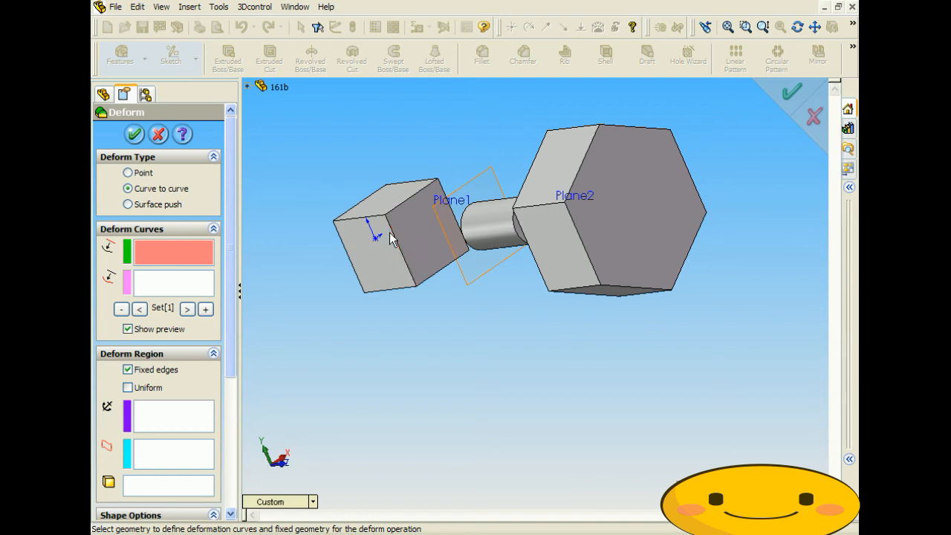
{"action": "left_click", "coordinate": [398, 245]}
{"action": "left_click", "coordinate": [401, 204]}
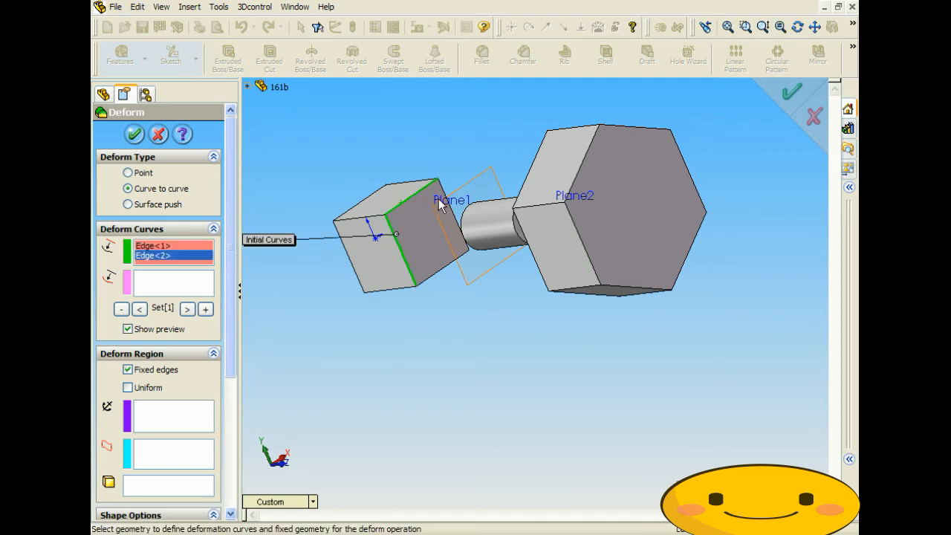
{"action": "left_click", "coordinate": [453, 223]}
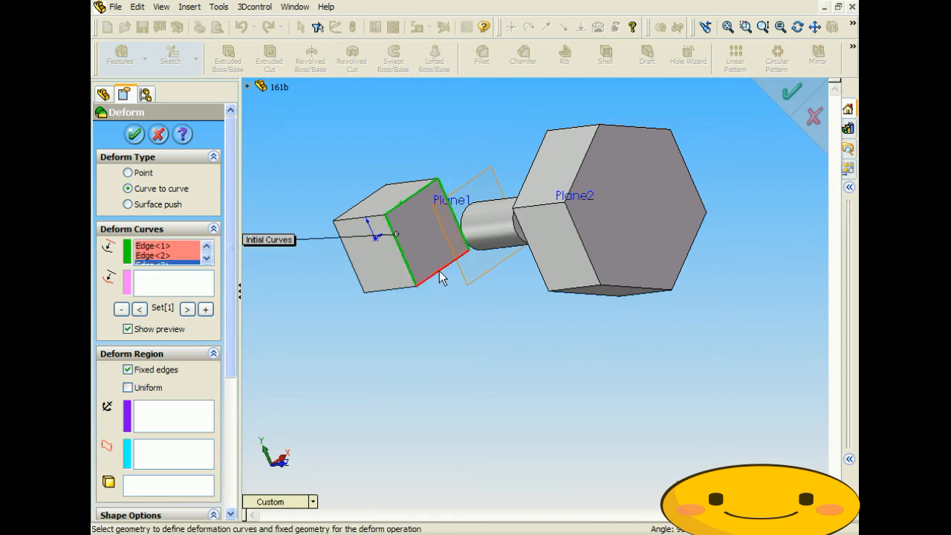
{"action": "left_click", "coordinate": [439, 272]}
Step: Pick the circular edge of the cylinder's end facing the block as the target curve and inspect the preview
{"action": "left_click", "coordinate": [197, 288]}
{"action": "middle_click_drag", "start_coordinate": [416, 342], "coordinate": [482, 334]}
{"action": "left_click", "coordinate": [491, 214]}
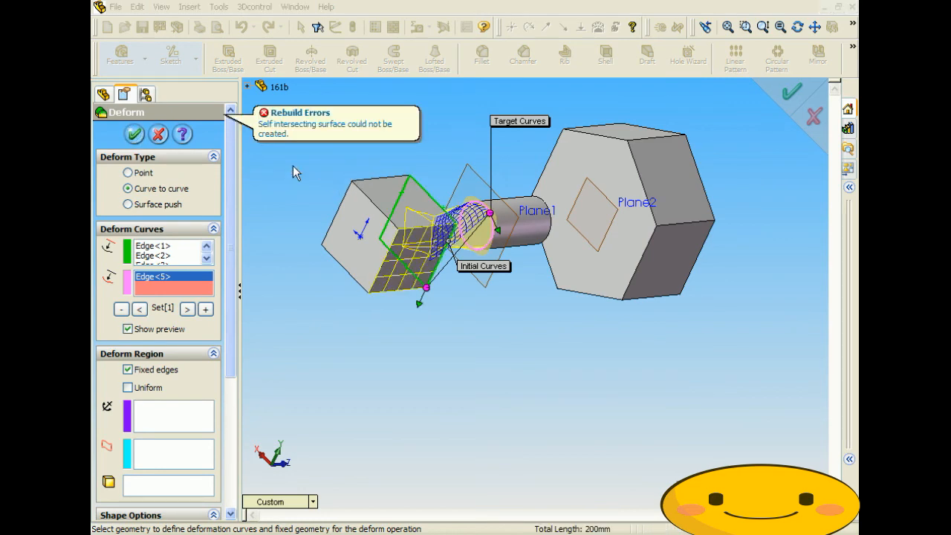
{"action": "scroll", "coordinate": [490, 233], "scroll_direction": "down", "scroll_amount": 3}
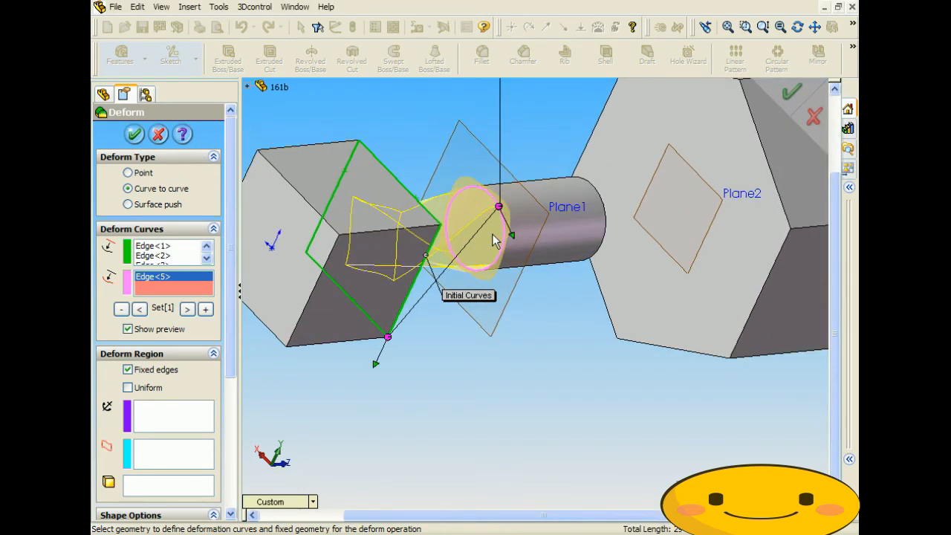
{"action": "middle_click_drag", "start_coordinate": [494, 240], "coordinate": [472, 273]}
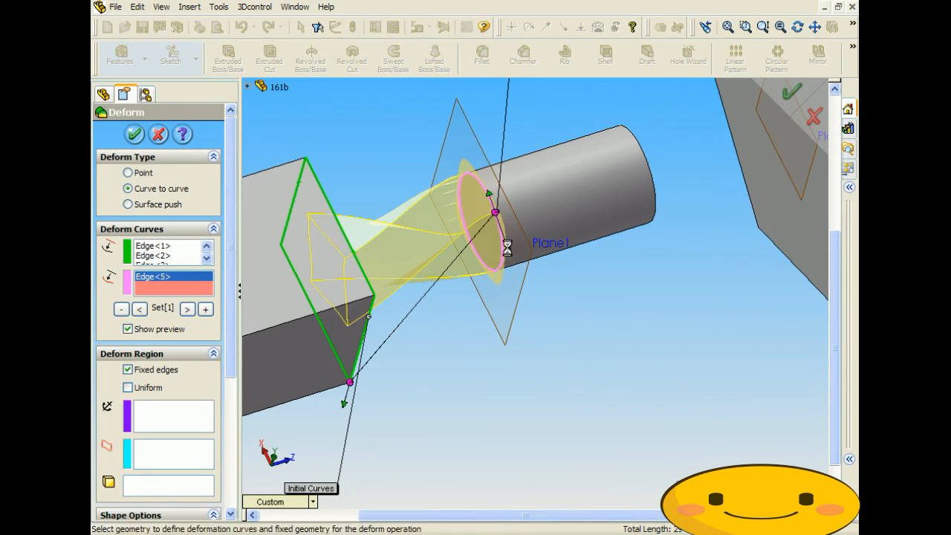
{"action": "middle_click_drag", "start_coordinate": [315, 189], "coordinate": [202, 151]}
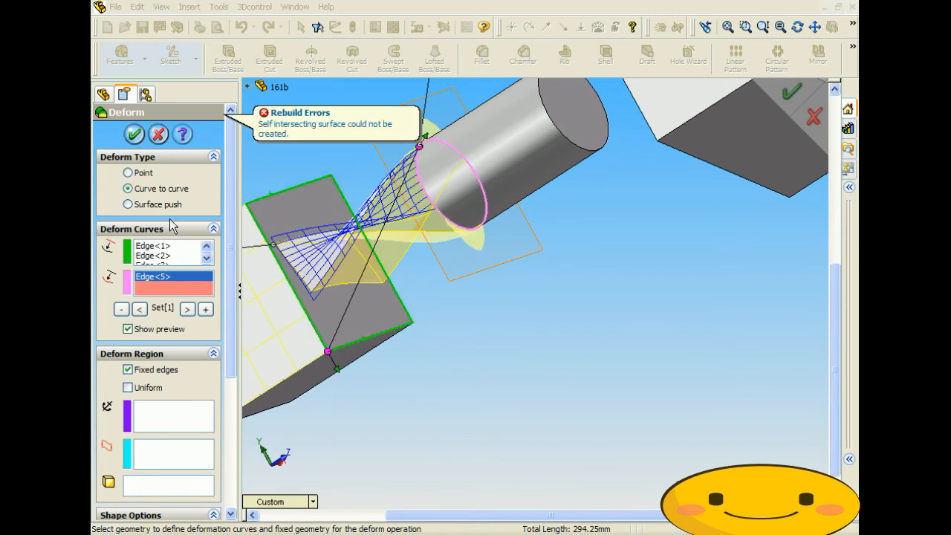
Step: Remove all four block edges from the initial curves
{"action": "left_click", "coordinate": [178, 254]}
{"action": "left_click", "coordinate": [184, 246]}
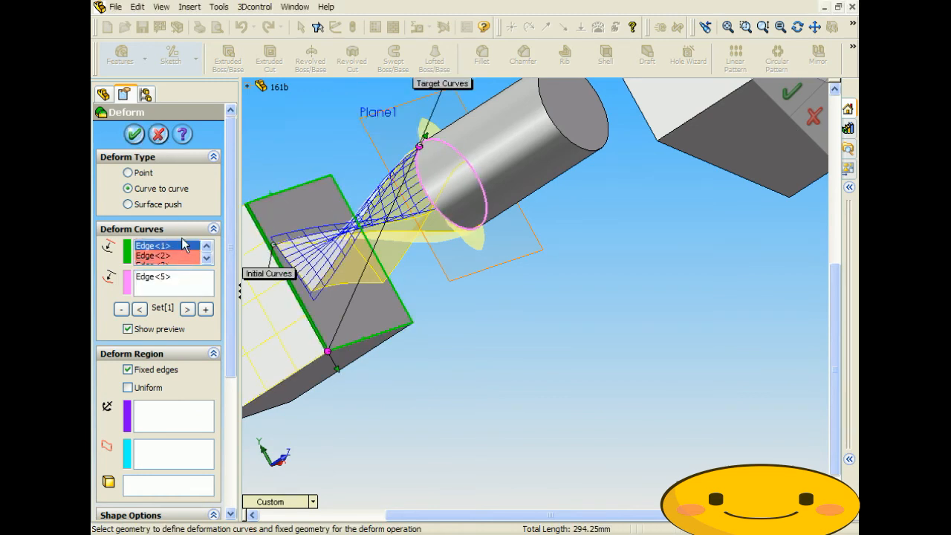
{"action": "key", "text": "Delete"}
{"action": "key", "text": "Delete"}
{"action": "key", "text": "Delete"}
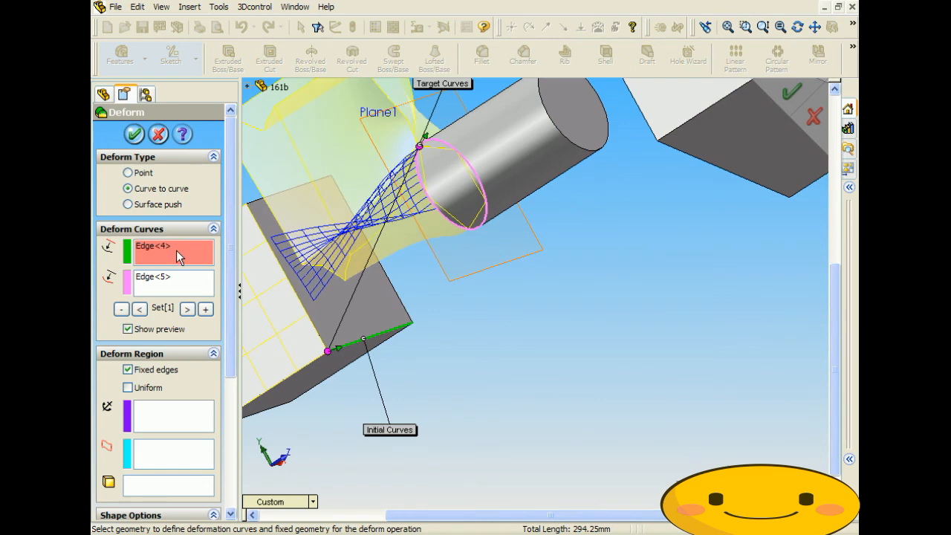
{"action": "key", "text": "Delete"}
Step: Pick the block face's four edges again as initial curves, starting with its upper edge, and accept the deformation
{"action": "mouse_move", "coordinate": [293, 275]}
{"action": "middle_mouse_down"}
{"action": "mouse_move", "coordinate": [299, 297]}
{"action": "mouse_move", "coordinate": [307, 265]}
{"action": "middle_mouse_up"}
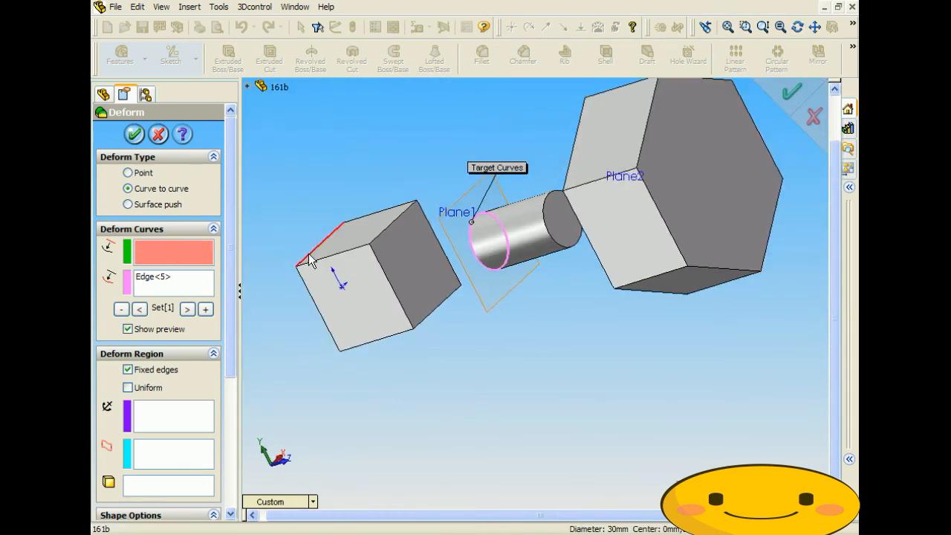
{"action": "left_click", "coordinate": [381, 233]}
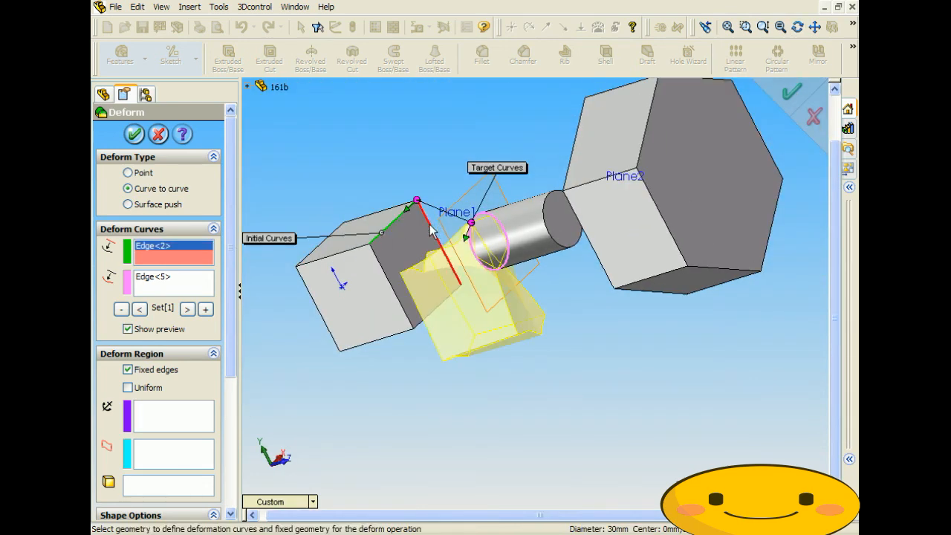
{"action": "left_click", "coordinate": [429, 224]}
{"action": "left_click", "coordinate": [433, 309]}
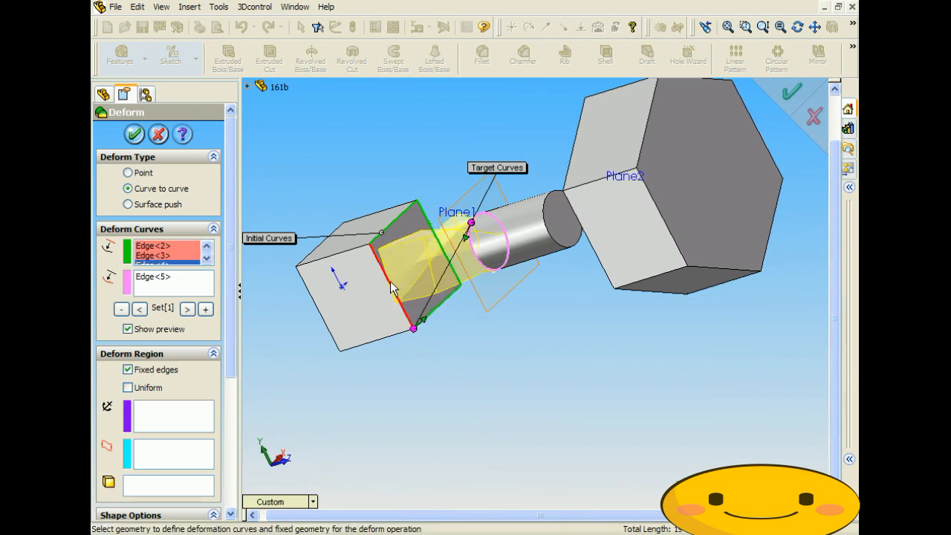
{"action": "left_click", "coordinate": [386, 283]}
{"action": "middle_click_drag", "start_coordinate": [386, 288], "coordinate": [419, 269]}
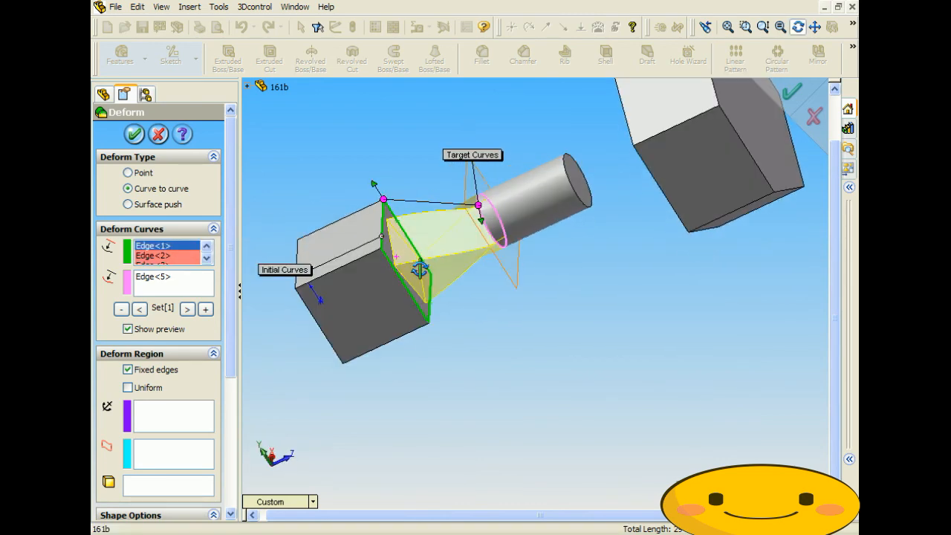
{"action": "left_click", "coordinate": [134, 134]}
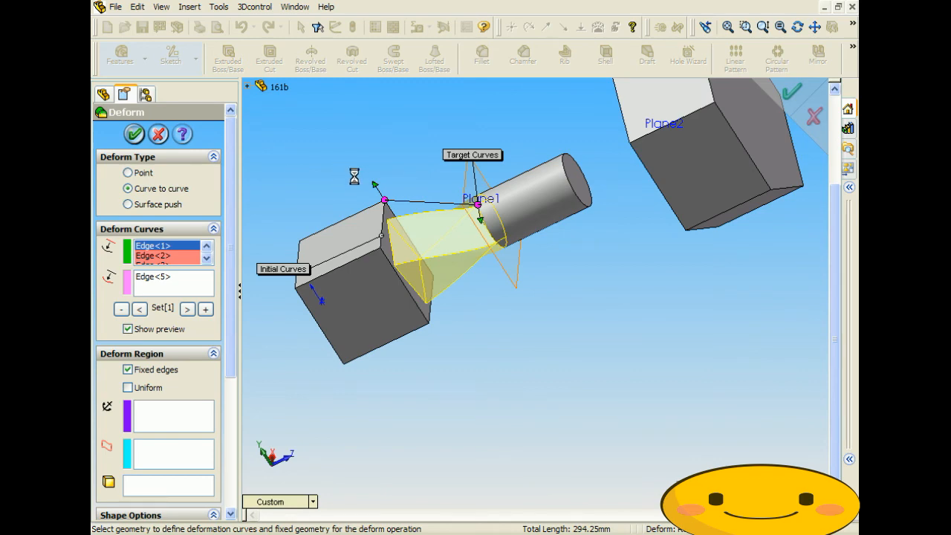
{"action": "middle_click_drag", "start_coordinate": [341, 174], "coordinate": [553, 188]}
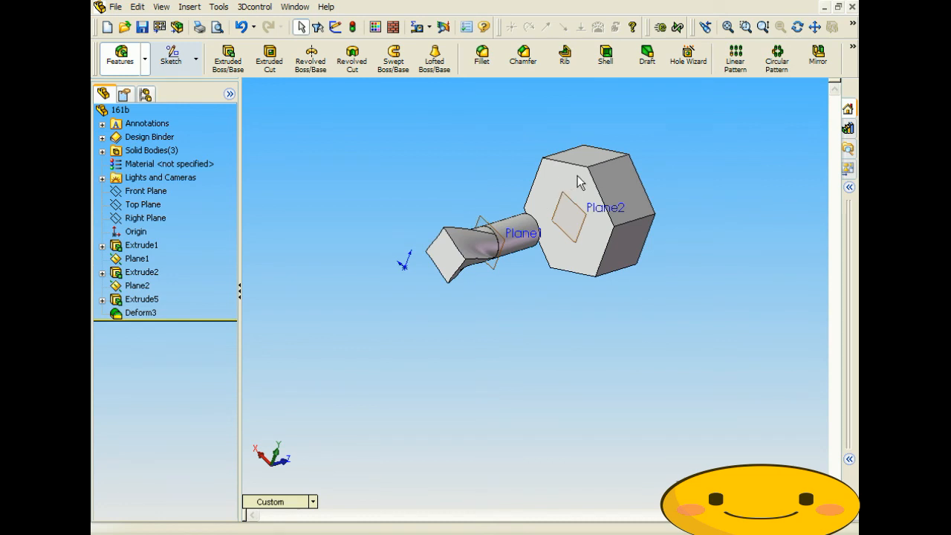
{"action": "left_click", "coordinate": [189, 6]}
{"action": "mouse_move", "coordinate": [219, 75]}
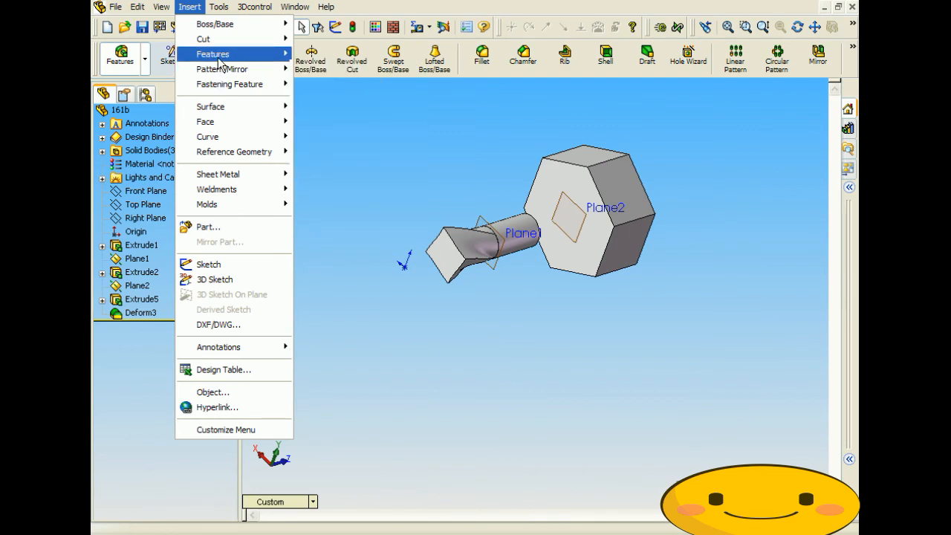
{"action": "mouse_move", "coordinate": [223, 54]}
{"action": "left_click", "coordinate": [344, 184]}
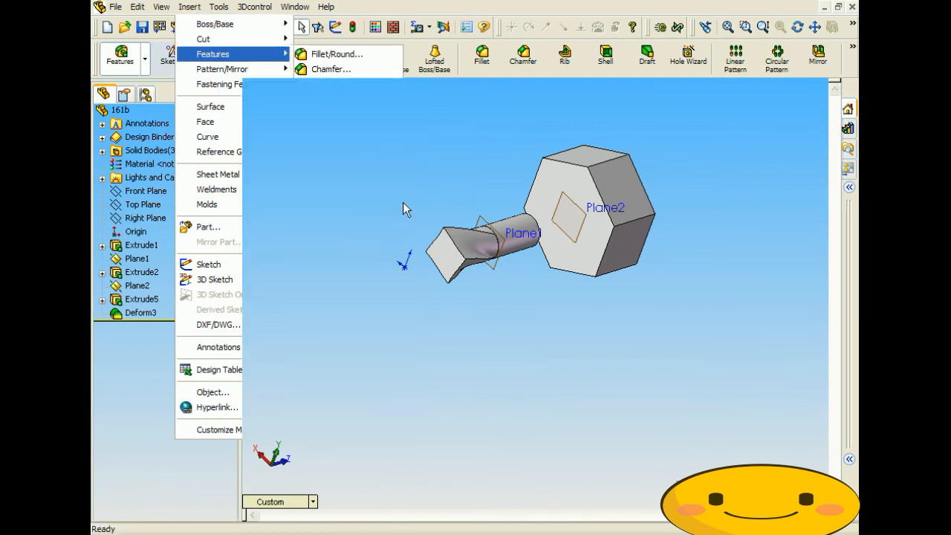
{"action": "left_click", "coordinate": [131, 132]}
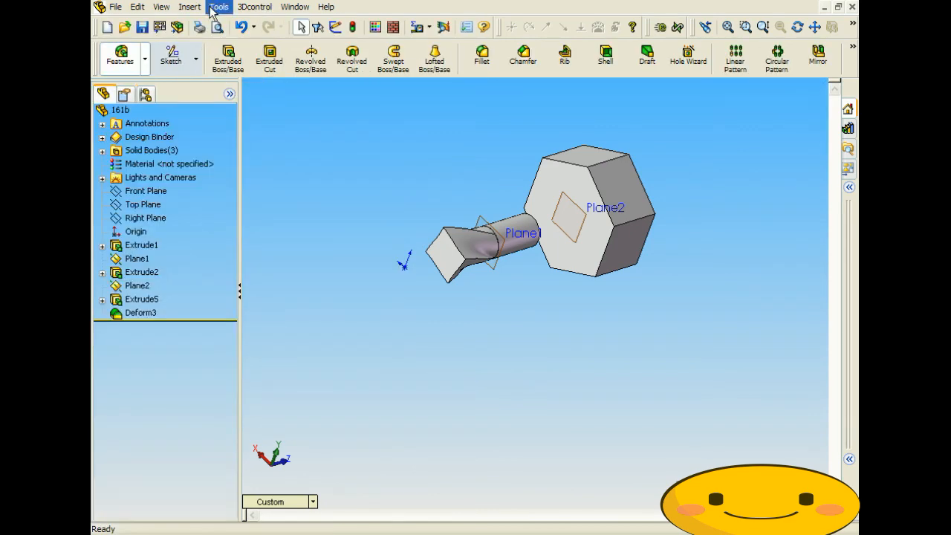
Step: Start another Curve to curve Deform and pick the six edges of the hexagonal body's face toward the cylinder as initial curves
{"action": "left_click", "coordinate": [217, 7]}
{"action": "mouse_move", "coordinate": [189, 6]}
{"action": "mouse_move", "coordinate": [223, 55]}
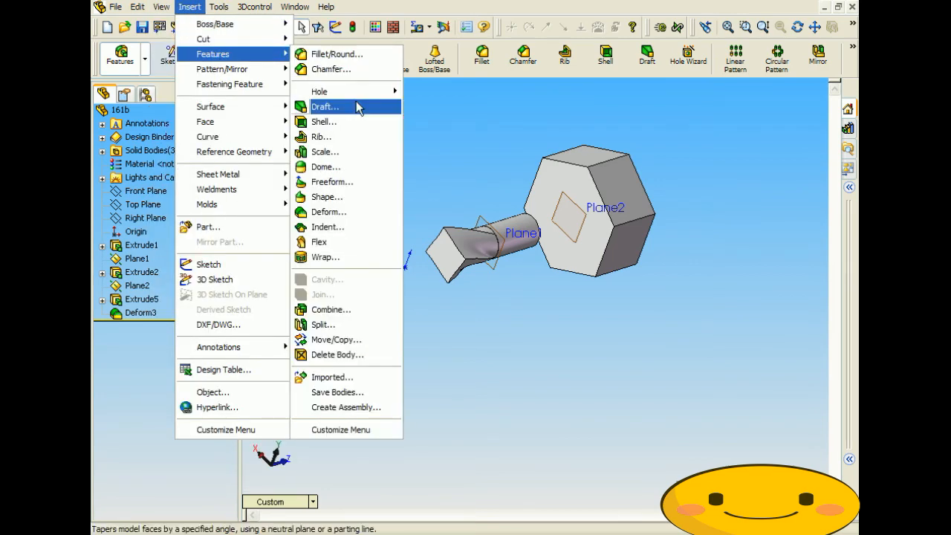
{"action": "left_click", "coordinate": [348, 212]}
{"action": "middle_click_drag", "start_coordinate": [543, 304], "coordinate": [556, 173]}
{"action": "scroll", "coordinate": [569, 193], "scroll_direction": "down", "scroll_amount": 3}
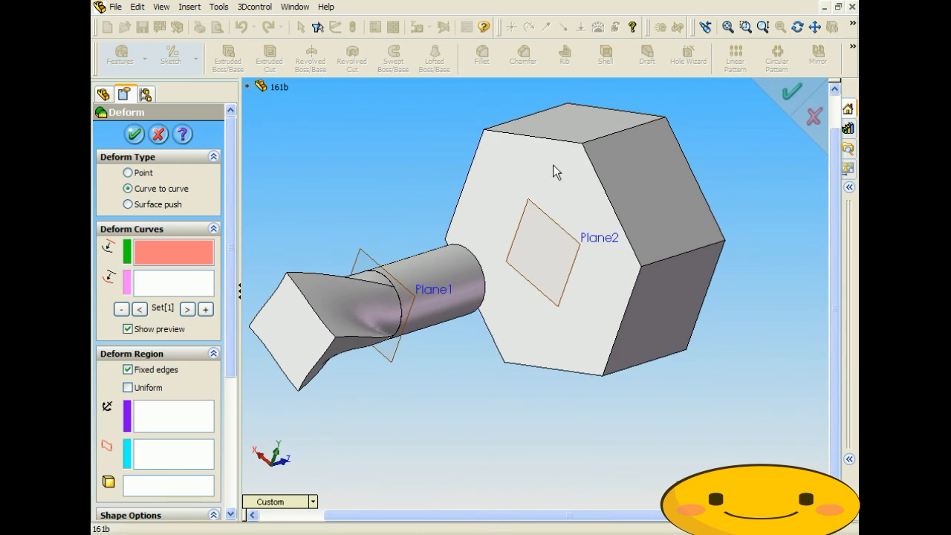
{"action": "left_click", "coordinate": [536, 139]}
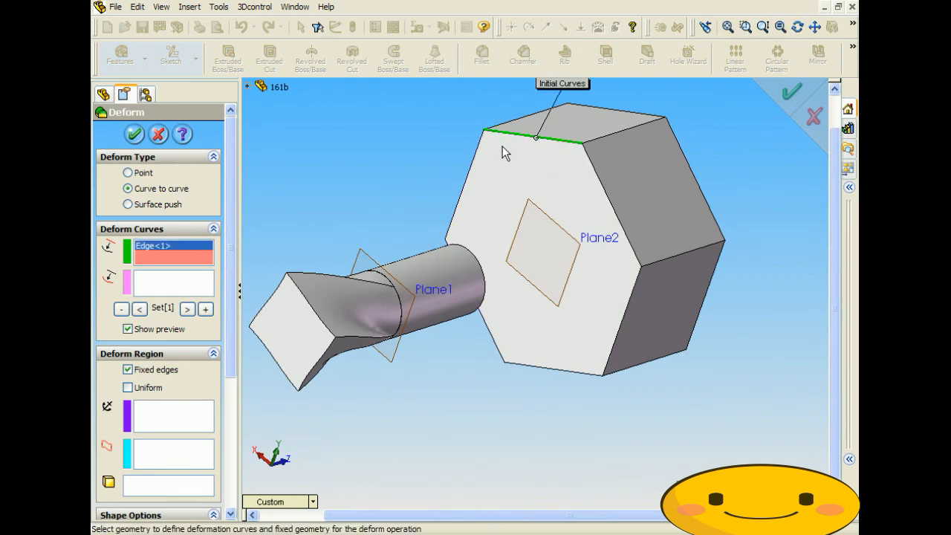
{"action": "left_click", "coordinate": [472, 179]}
{"action": "left_click", "coordinate": [492, 329]}
{"action": "left_click", "coordinate": [519, 364]}
{"action": "left_click", "coordinate": [618, 336]}
{"action": "left_click", "coordinate": [626, 251]}
Step: Pick the circular edge of the cylinder's end facing the hexagonal body as the target curve and accept the deformation
{"action": "left_click", "coordinate": [200, 285]}
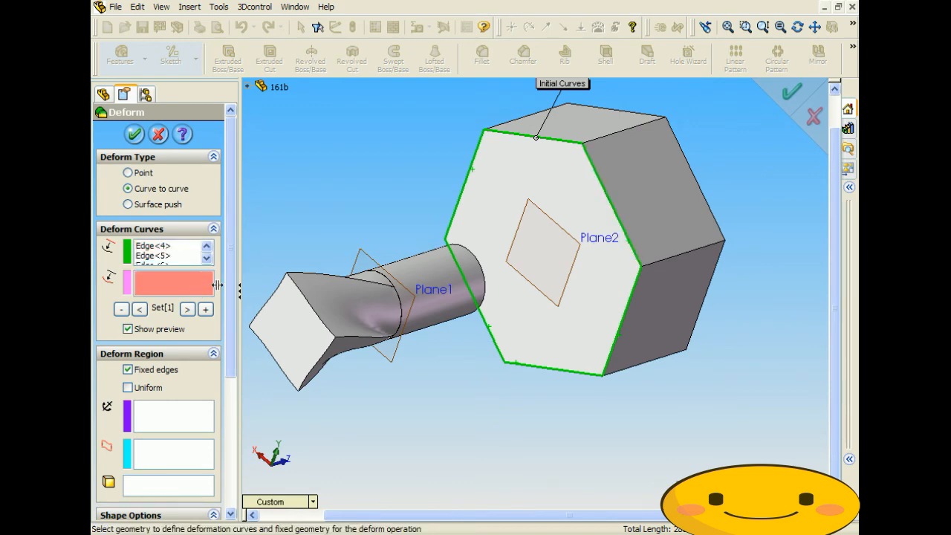
{"action": "left_click", "coordinate": [483, 277]}
{"action": "middle_click_drag", "start_coordinate": [406, 253], "coordinate": [427, 239]}
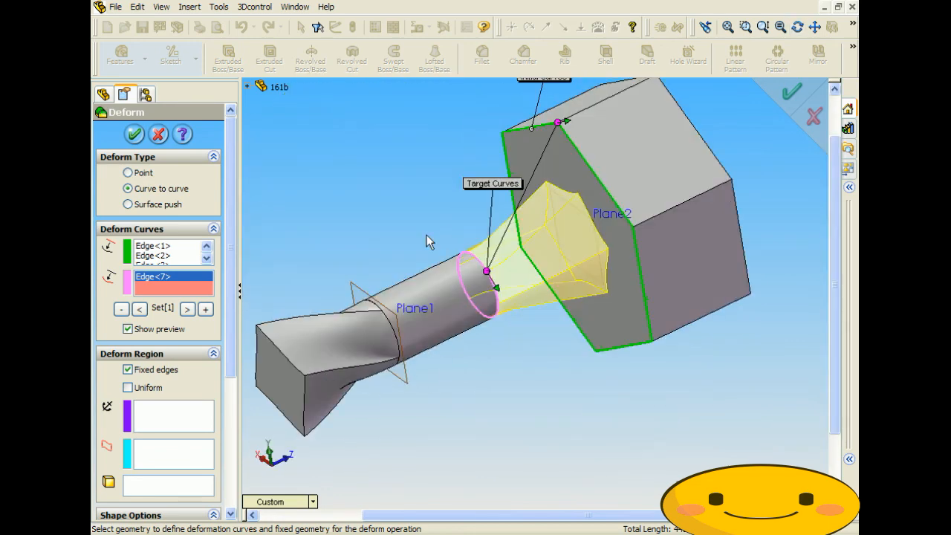
{"action": "left_click", "coordinate": [134, 135]}
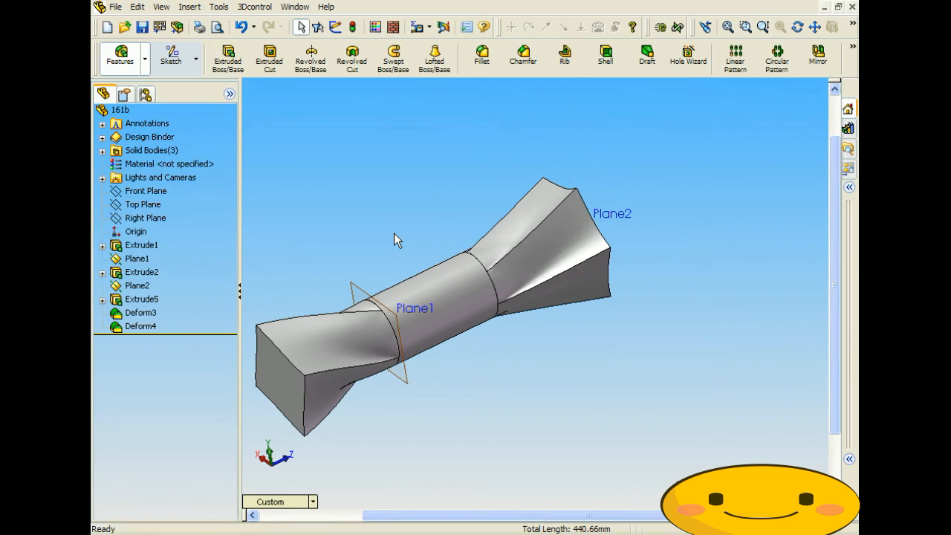
Step: Hide the cylinder body created by Extrude2 and inspect the exposed ends of the two deformed bodies
{"action": "middle_click_drag", "start_coordinate": [386, 220], "coordinate": [478, 377]}
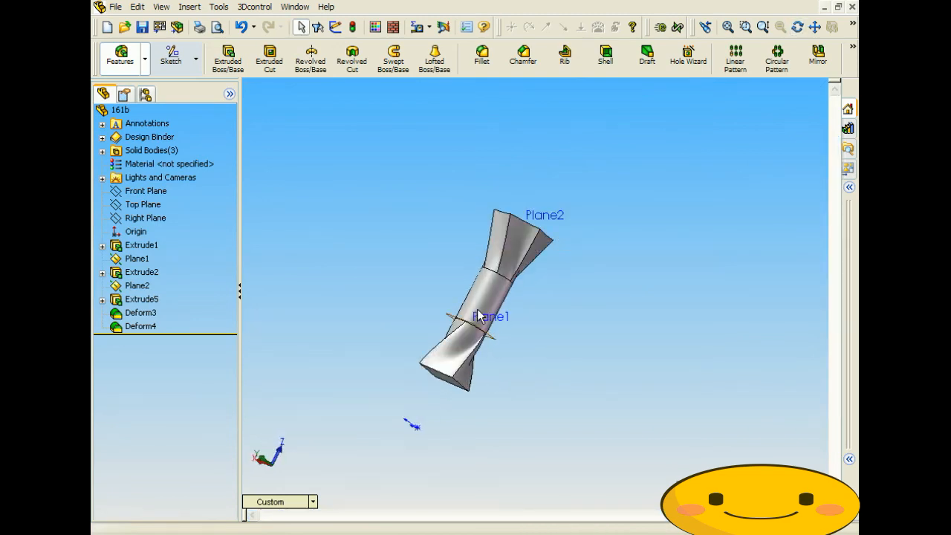
{"action": "left_click", "coordinate": [141, 245]}
{"action": "left_click", "coordinate": [145, 273]}
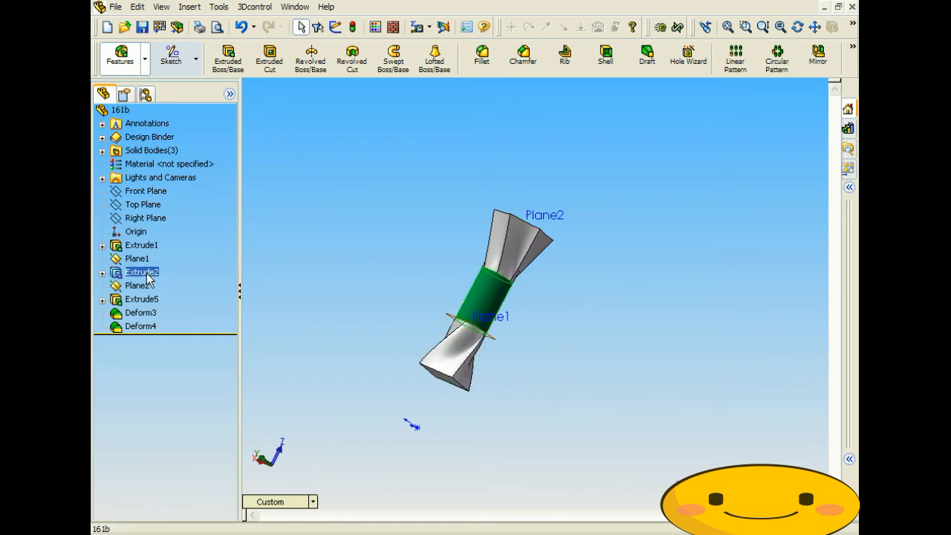
{"action": "right_click", "coordinate": [147, 275]}
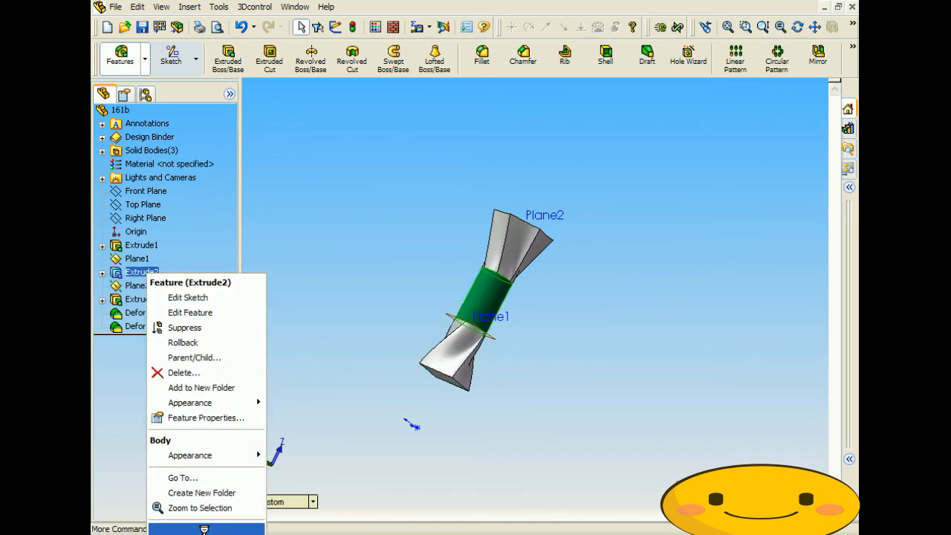
{"action": "left_click", "coordinate": [204, 528]}
{"action": "left_click", "coordinate": [195, 440]}
{"action": "middle_click_drag", "start_coordinate": [380, 396], "coordinate": [371, 321]}
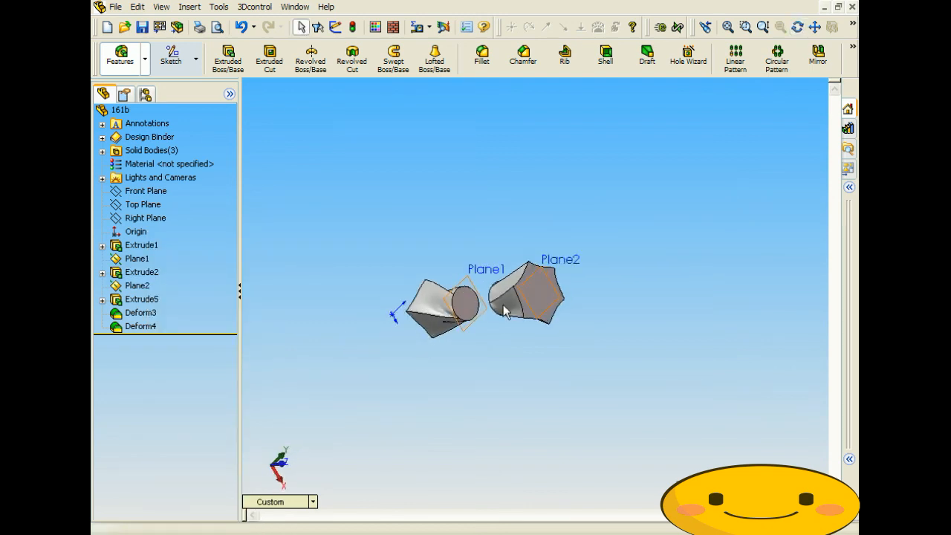
Step: Start another Curve to curve Deform and pick the four edges of the block body's circular end as initial curves
{"action": "middle_click_drag", "start_coordinate": [533, 304], "coordinate": [624, 318]}
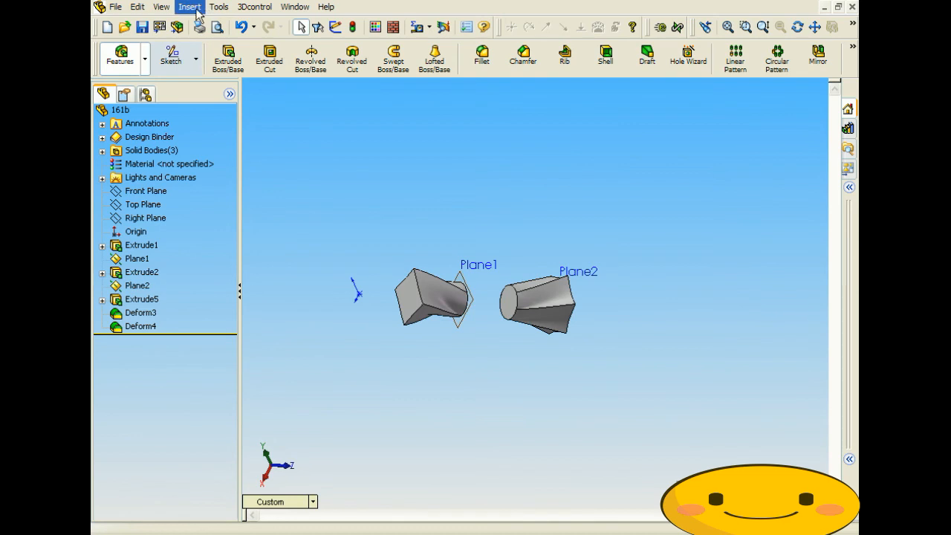
{"action": "left_click", "coordinate": [190, 7]}
{"action": "mouse_move", "coordinate": [212, 53]}
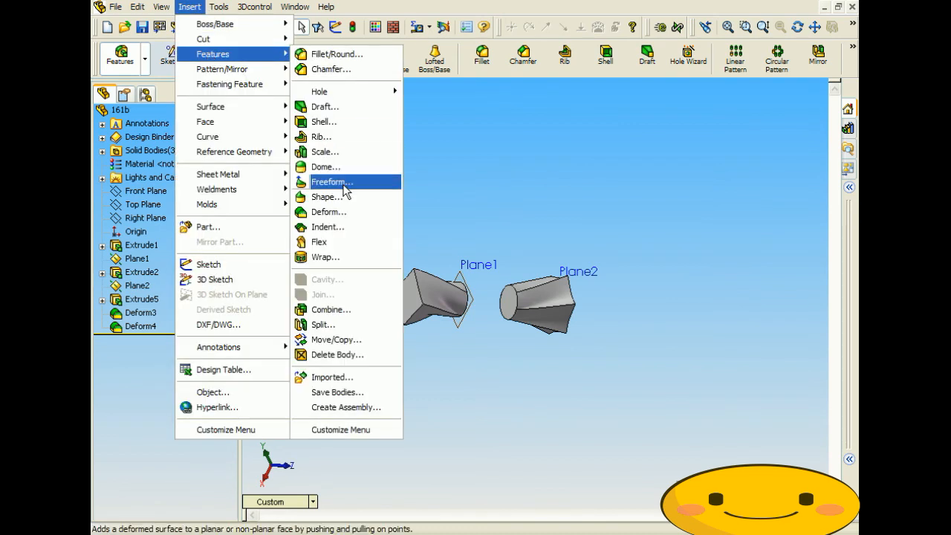
{"action": "left_click", "coordinate": [337, 213]}
{"action": "scroll", "coordinate": [500, 305], "scroll_direction": "down", "scroll_amount": 5}
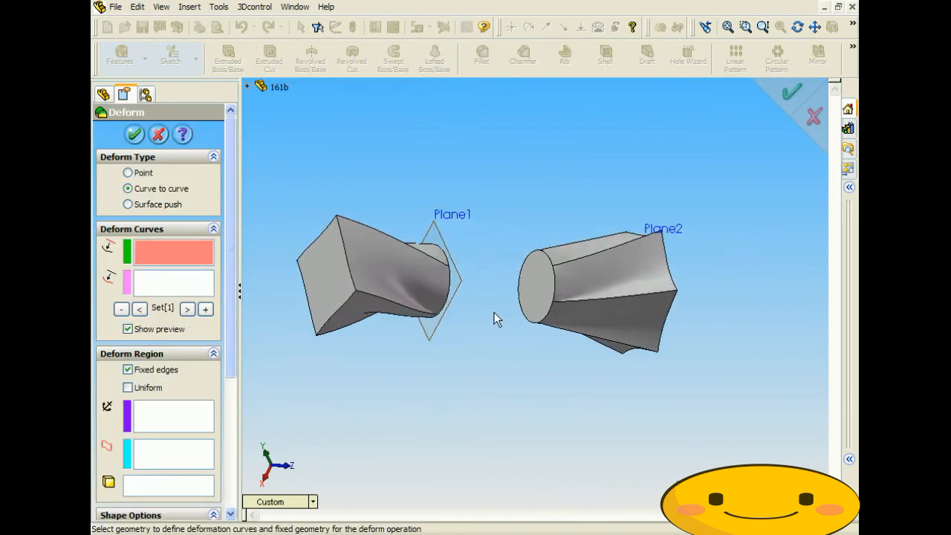
{"action": "middle_click_drag", "start_coordinate": [501, 303], "coordinate": [435, 277]}
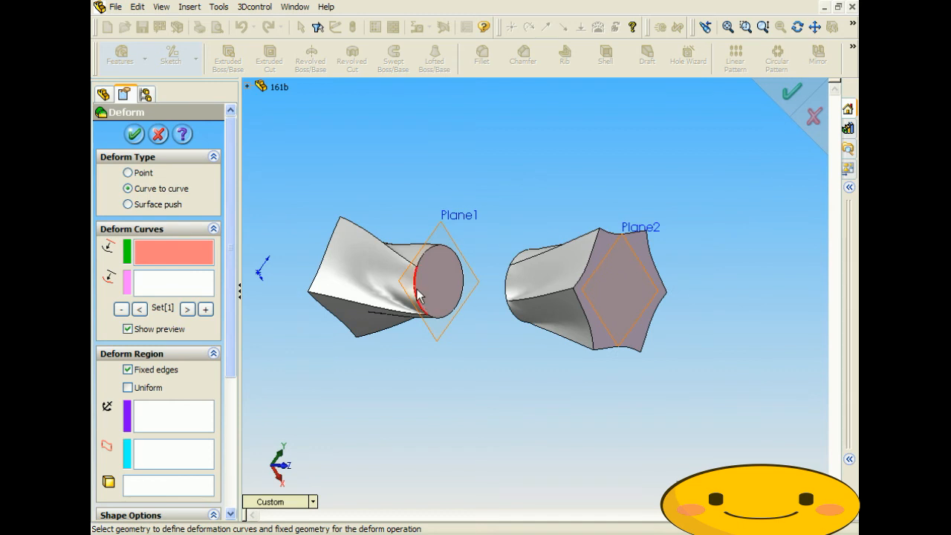
{"action": "left_click", "coordinate": [427, 272]}
{"action": "left_click", "coordinate": [440, 247]}
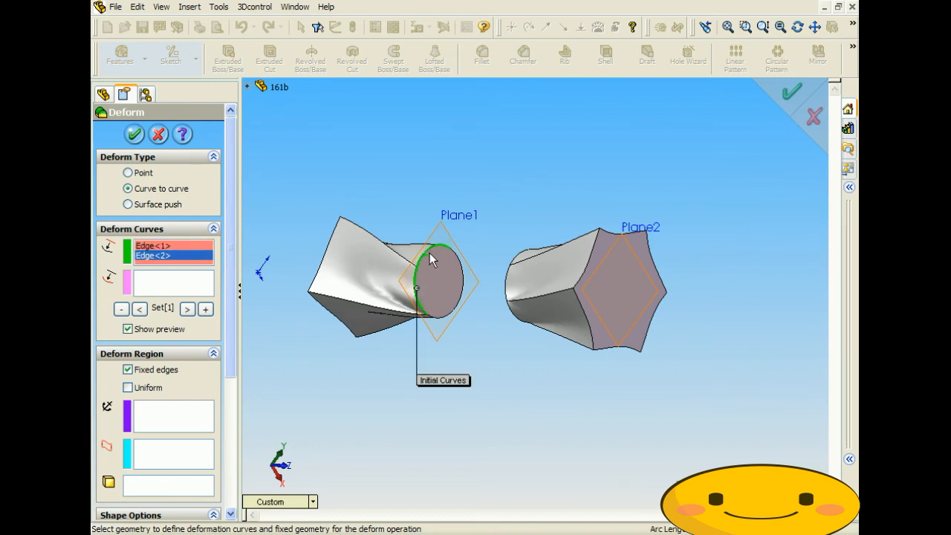
{"action": "left_click", "coordinate": [458, 264]}
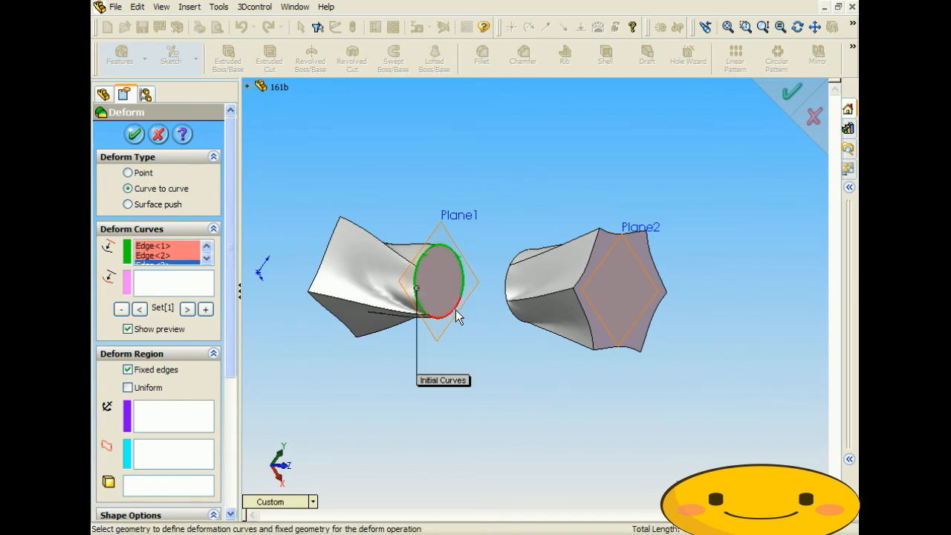
Step: Pick the six edges of the hexagonal body's circular end as target curves and check the preview between the bodies
{"action": "left_click", "coordinate": [194, 286]}
{"action": "middle_click_drag", "start_coordinate": [394, 369], "coordinate": [476, 347]}
{"action": "left_click", "coordinate": [534, 257]}
{"action": "left_click", "coordinate": [549, 303]}
{"action": "left_click", "coordinate": [544, 307]}
{"action": "left_click", "coordinate": [510, 315]}
{"action": "middle_click_drag", "start_coordinate": [514, 315], "coordinate": [564, 331]}
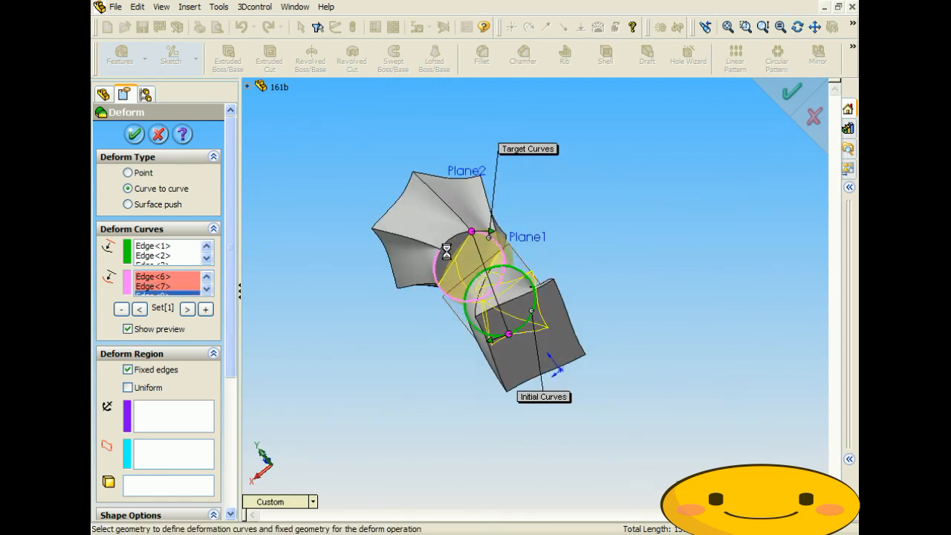
{"action": "left_click", "coordinate": [488, 286]}
{"action": "middle_click_drag", "start_coordinate": [488, 286], "coordinate": [361, 201]}
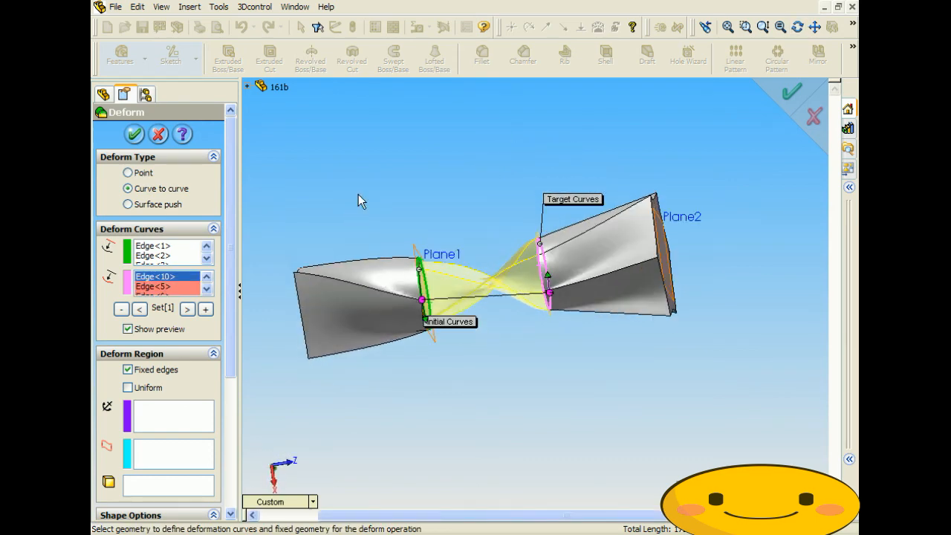
{"action": "middle_click_drag", "start_coordinate": [435, 250], "coordinate": [506, 381]}
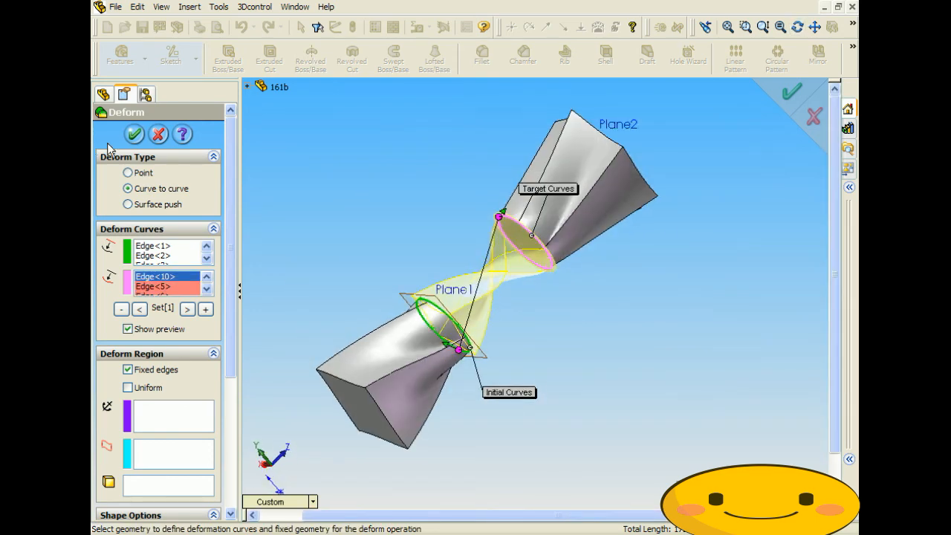
Step: Accept the deformation joining the block and hexagonal bodies, inspect it, and undo it
{"action": "left_click", "coordinate": [137, 133]}
{"action": "mouse_move", "coordinate": [357, 230]}
{"action": "middle_mouse_down"}
{"action": "mouse_move", "coordinate": [462, 259]}
{"action": "mouse_move", "coordinate": [361, 216]}
{"action": "middle_mouse_up"}
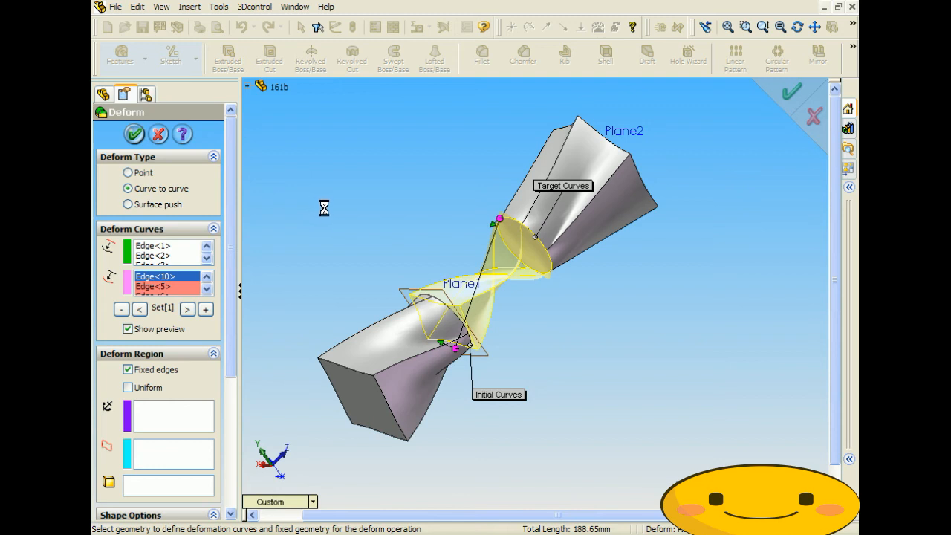
{"action": "mouse_move", "coordinate": [364, 233]}
{"action": "middle_mouse_down"}
{"action": "mouse_move", "coordinate": [428, 257]}
{"action": "mouse_move", "coordinate": [440, 273]}
{"action": "mouse_move", "coordinate": [381, 233]}
{"action": "middle_mouse_up"}
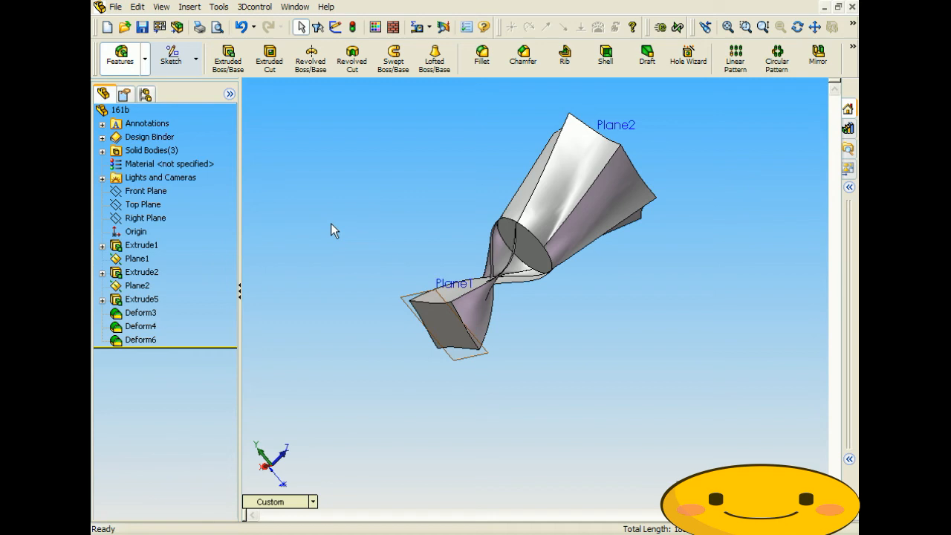
{"action": "key", "text": "ctrl+z"}
Step: Start the Curve to curve Deform again with the block body's four circular-end edges as initial curves
{"action": "left_click", "coordinate": [190, 7]}
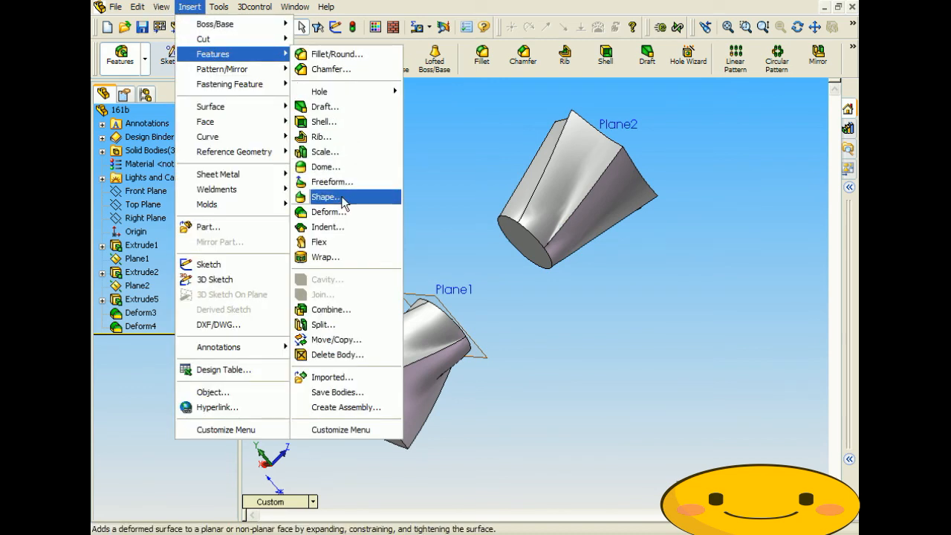
{"action": "left_click", "coordinate": [327, 211]}
{"action": "middle_click_drag", "start_coordinate": [440, 245], "coordinate": [322, 212]}
{"action": "left_click", "coordinate": [431, 327]}
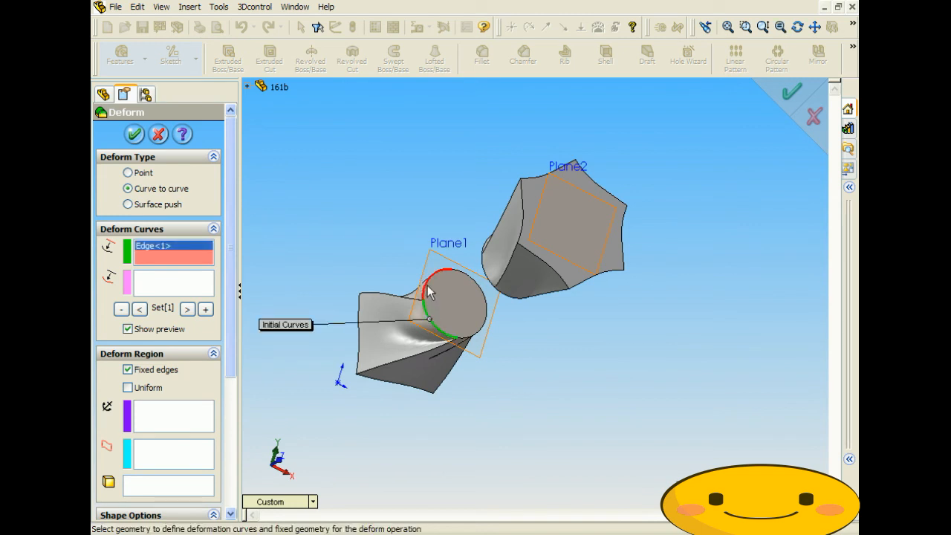
{"action": "left_click", "coordinate": [433, 289]}
{"action": "left_click", "coordinate": [469, 284]}
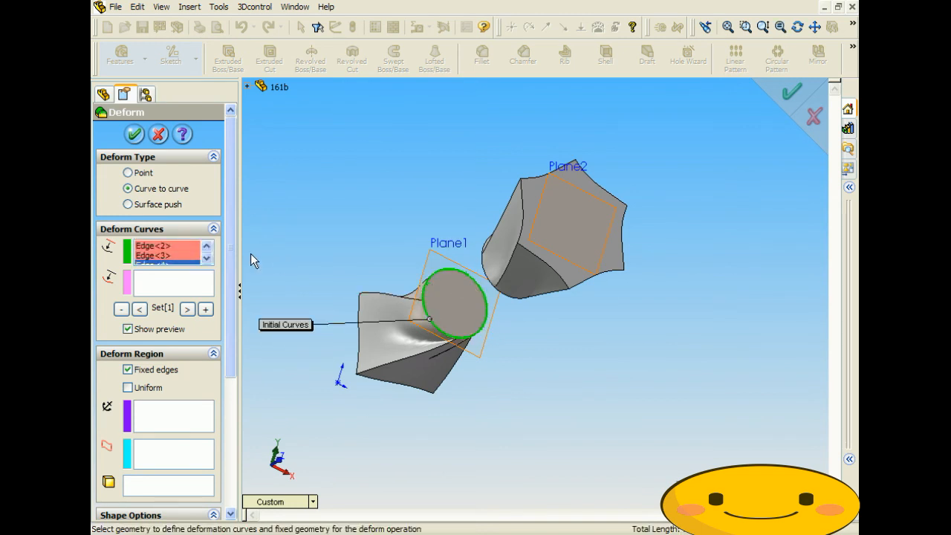
Step: Pick the six edges around the hexagonal body's circular end as target curves and try to accept the deformation
{"action": "left_click", "coordinate": [196, 283]}
{"action": "middle_click_drag", "start_coordinate": [364, 253], "coordinate": [465, 200]}
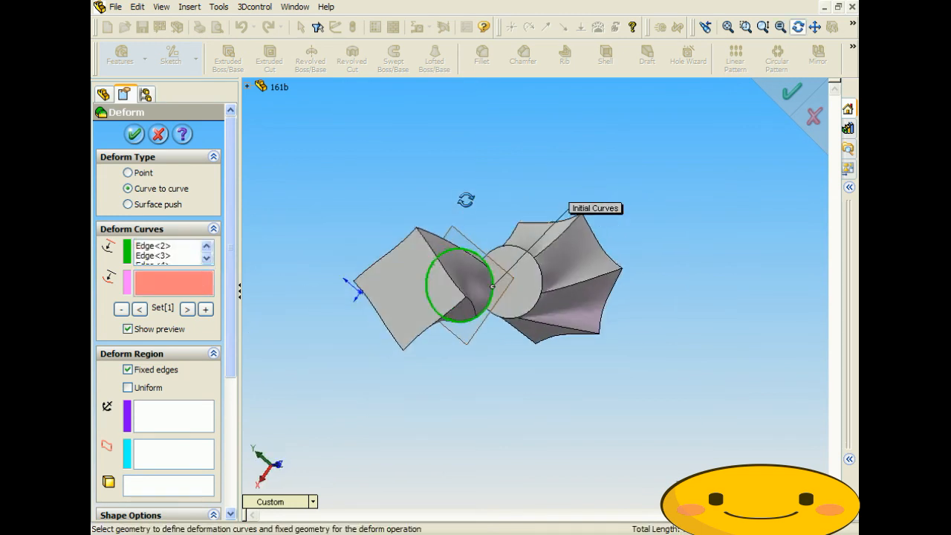
{"action": "left_click", "coordinate": [524, 254]}
{"action": "left_click", "coordinate": [540, 274]}
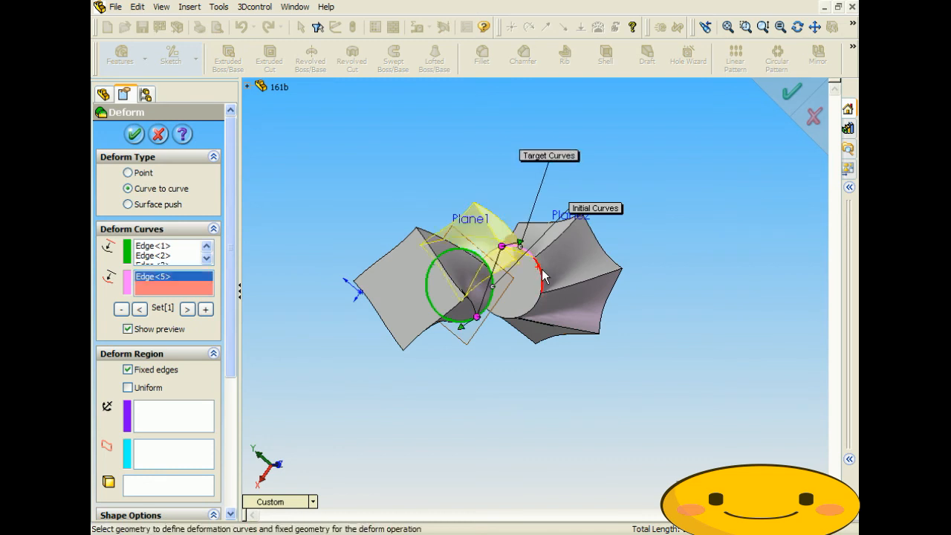
{"action": "left_click", "coordinate": [537, 291]}
{"action": "left_click", "coordinate": [511, 318]}
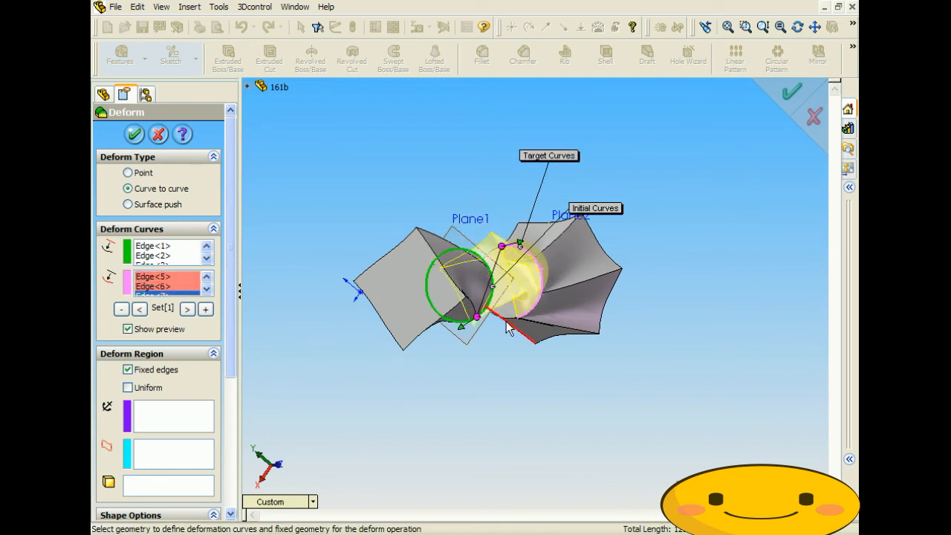
{"action": "left_click", "coordinate": [504, 311]}
{"action": "middle_click_drag", "start_coordinate": [504, 310], "coordinate": [569, 310]}
{"action": "key", "text": "Escape"}
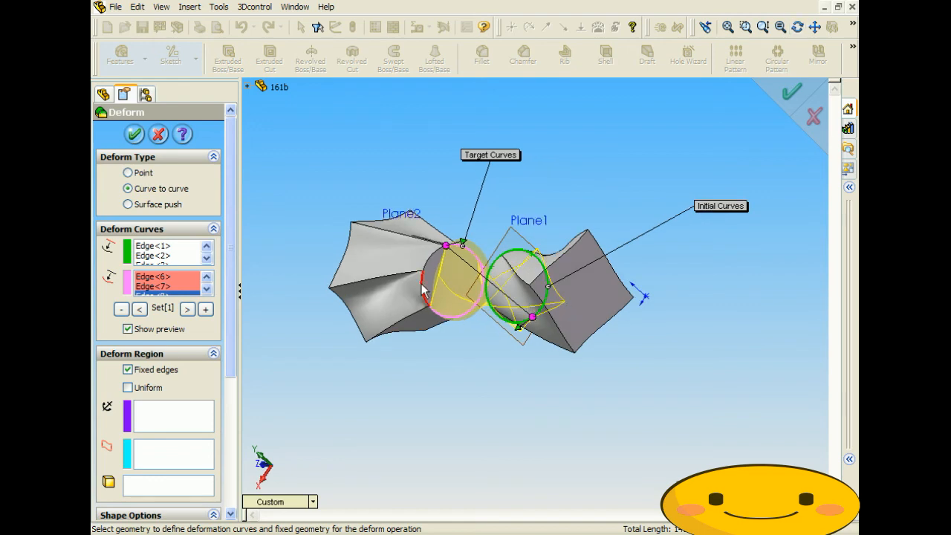
{"action": "left_click", "coordinate": [426, 292]}
{"action": "middle_click_drag", "start_coordinate": [438, 267], "coordinate": [422, 363]}
{"action": "key", "text": "Escape"}
{"action": "left_click", "coordinate": [425, 274]}
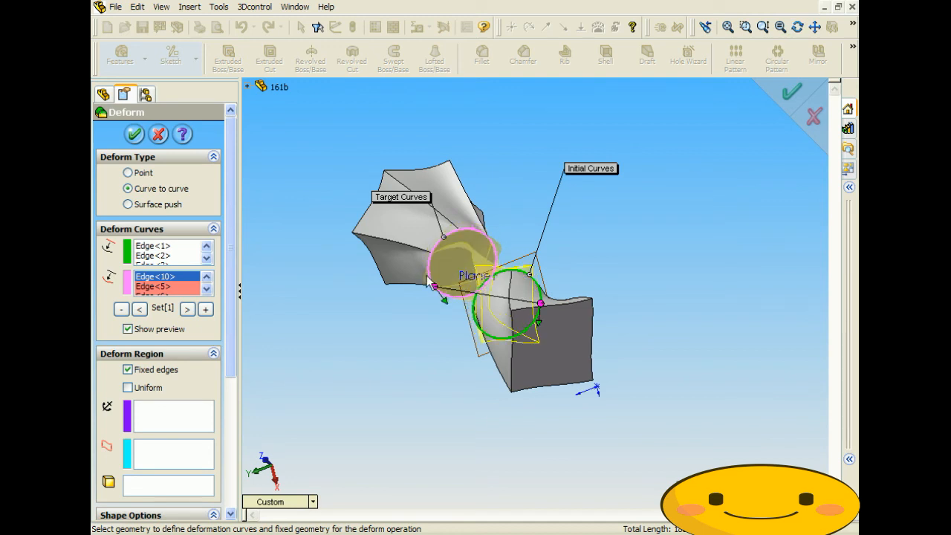
{"action": "middle_click_drag", "start_coordinate": [411, 299], "coordinate": [444, 311]}
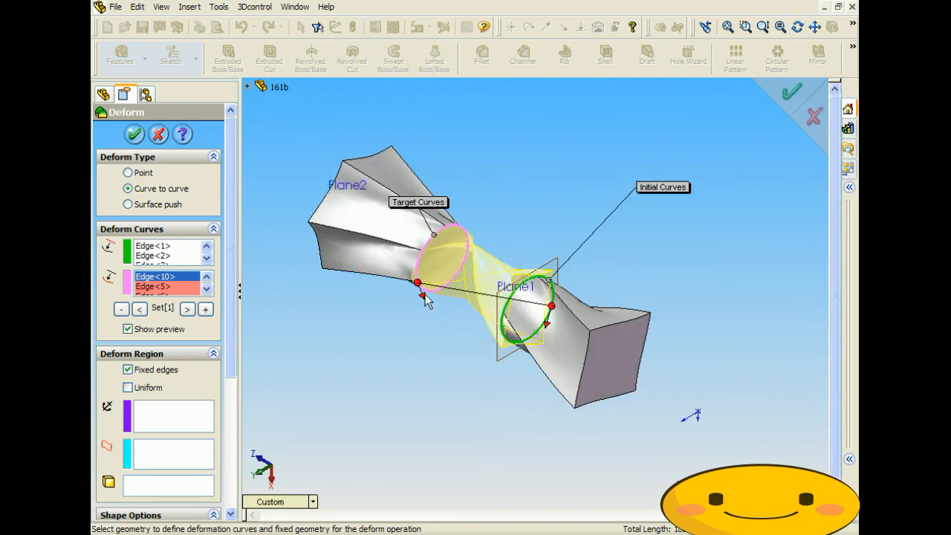
{"action": "left_click", "coordinate": [142, 137]}
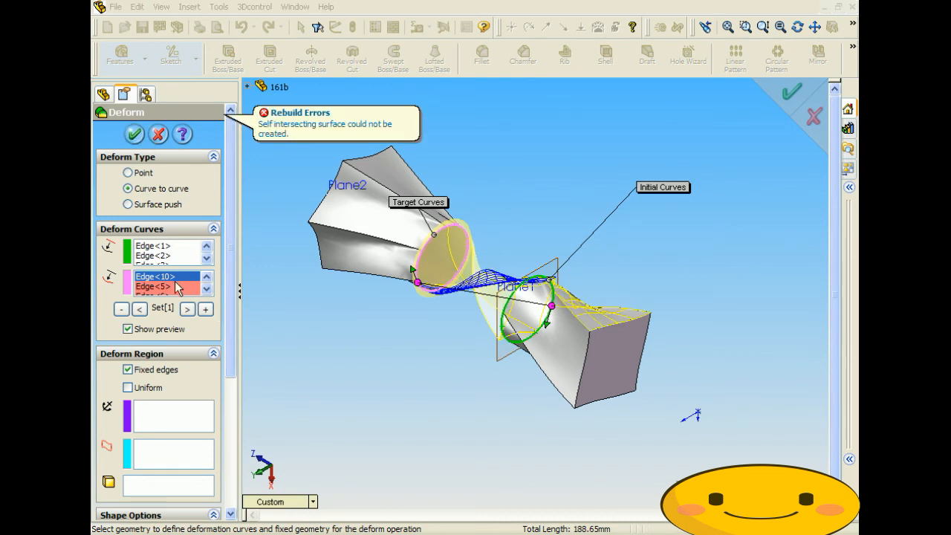
Step: Remove all the picked edges from the target curves
{"action": "key", "text": "Delete"}
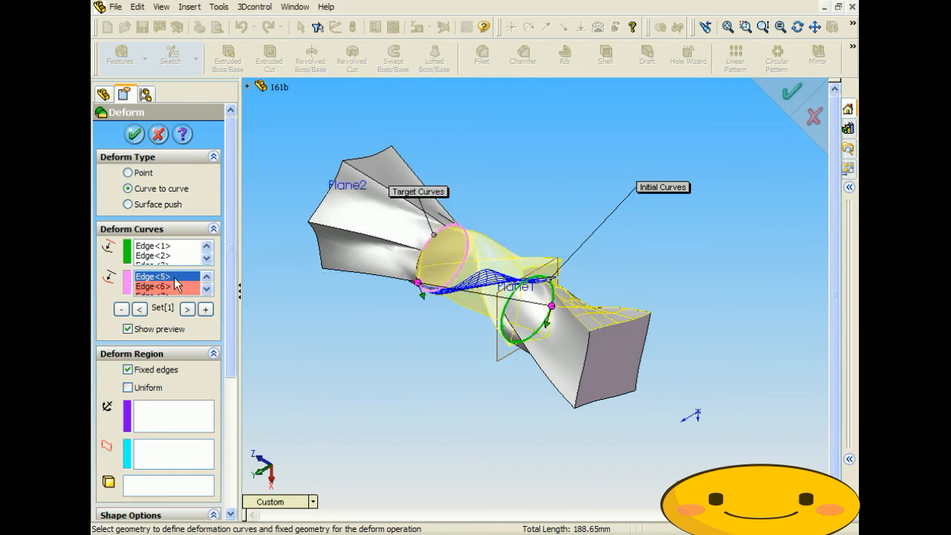
{"action": "key", "text": "Delete"}
{"action": "key", "text": "Delete"}
{"action": "key", "text": "Delete"}
{"action": "key", "text": "Delete"}
{"action": "key", "text": "Delete"}
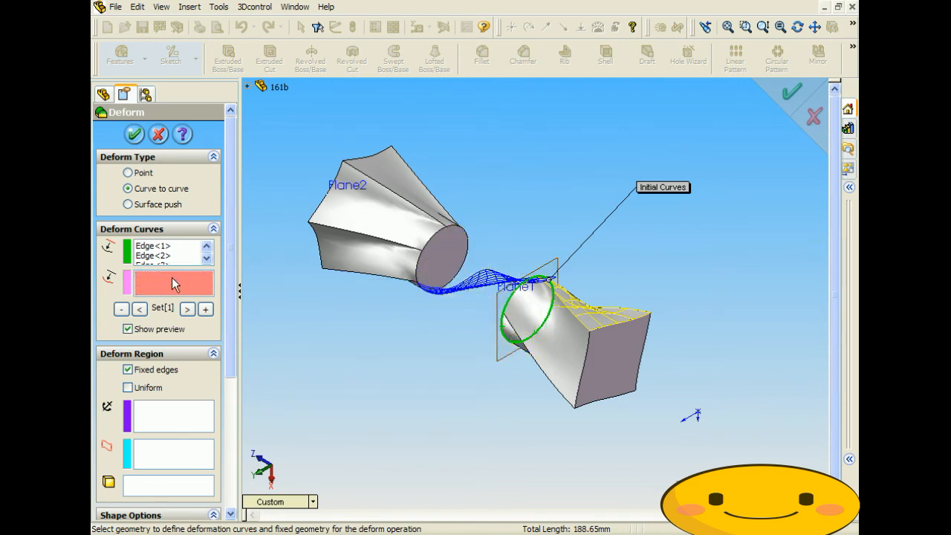
Step: Pick the target curves around the hexagonal body's circular end afresh, starting with its upper-left edge
{"action": "left_click", "coordinate": [432, 238]}
{"action": "left_click", "coordinate": [426, 287]}
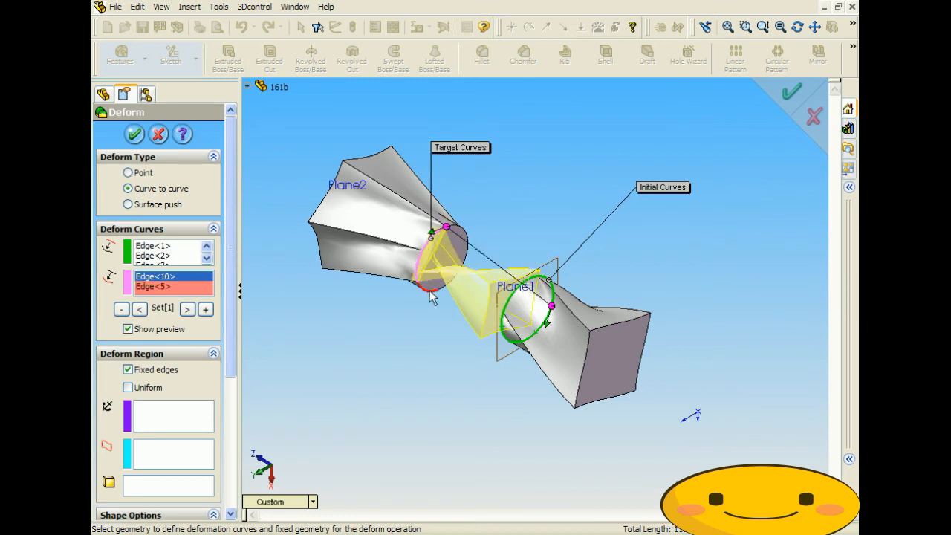
{"action": "middle_click_drag", "start_coordinate": [438, 298], "coordinate": [345, 251]}
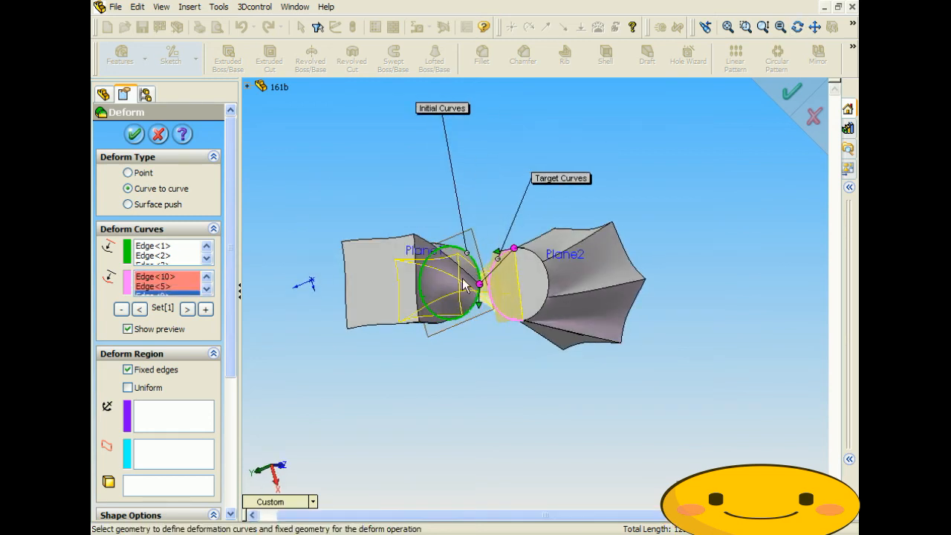
{"action": "left_click", "coordinate": [551, 288]}
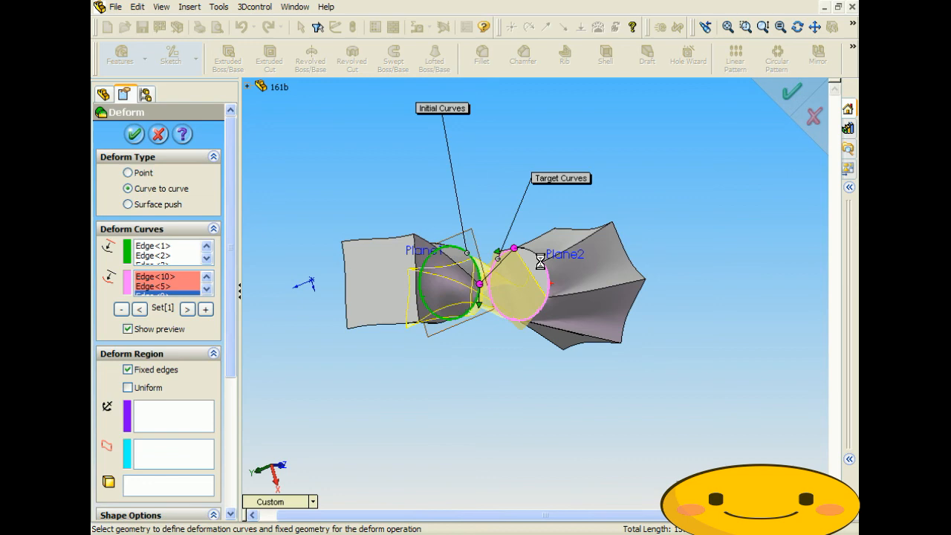
{"action": "middle_click_drag", "start_coordinate": [542, 282], "coordinate": [560, 363]}
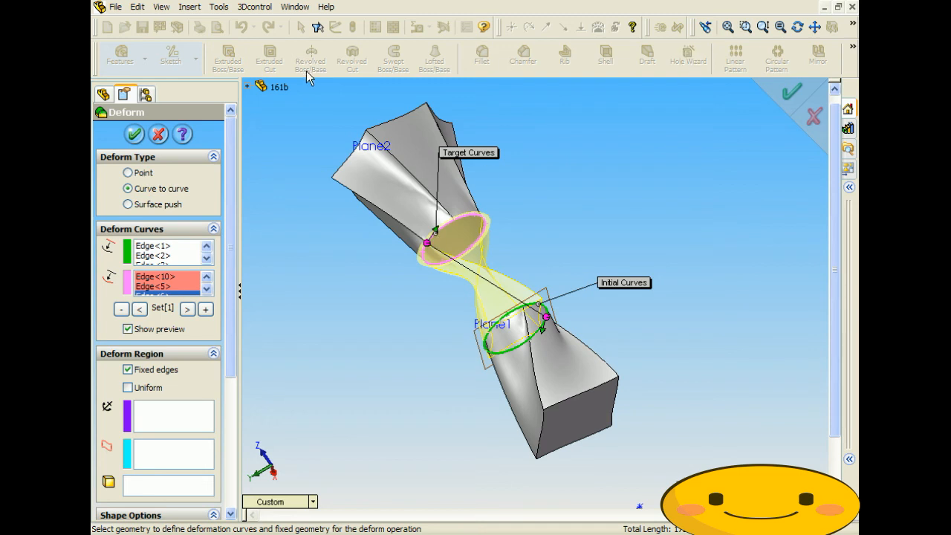
Step: Try the maximum stiffness shape option, set the stiffness to minimum, and accept the deformation and inspect it
{"action": "left_click_drag", "start_coordinate": [235, 121], "coordinate": [260, 349]}
{"action": "left_click", "coordinate": [133, 327]}
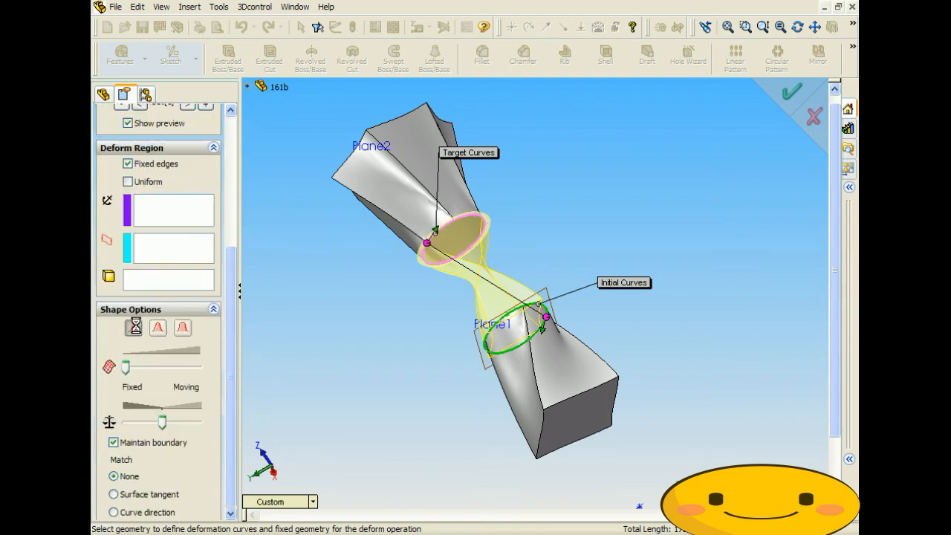
{"action": "left_click", "coordinate": [184, 327]}
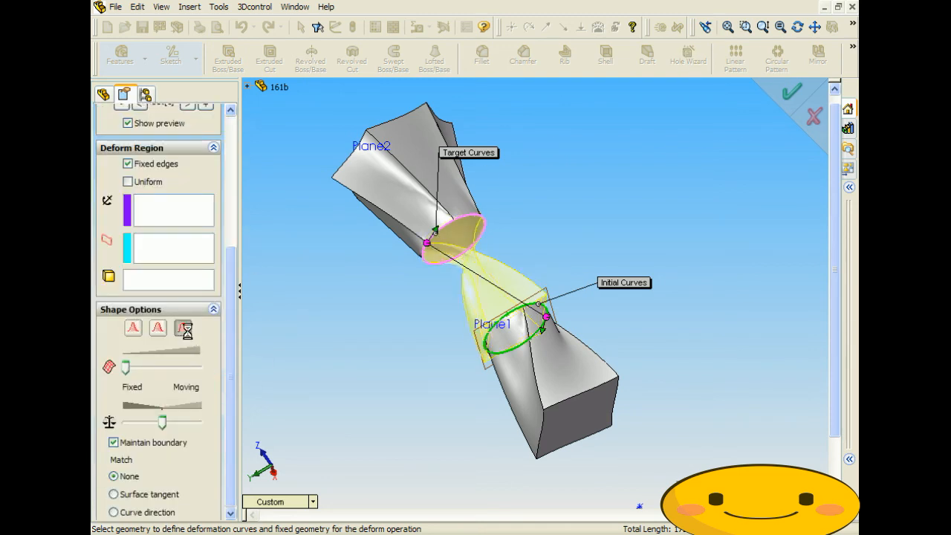
{"action": "left_click", "coordinate": [133, 328]}
{"action": "scroll", "coordinate": [161, 175], "scroll_direction": "up", "scroll_amount": 5}
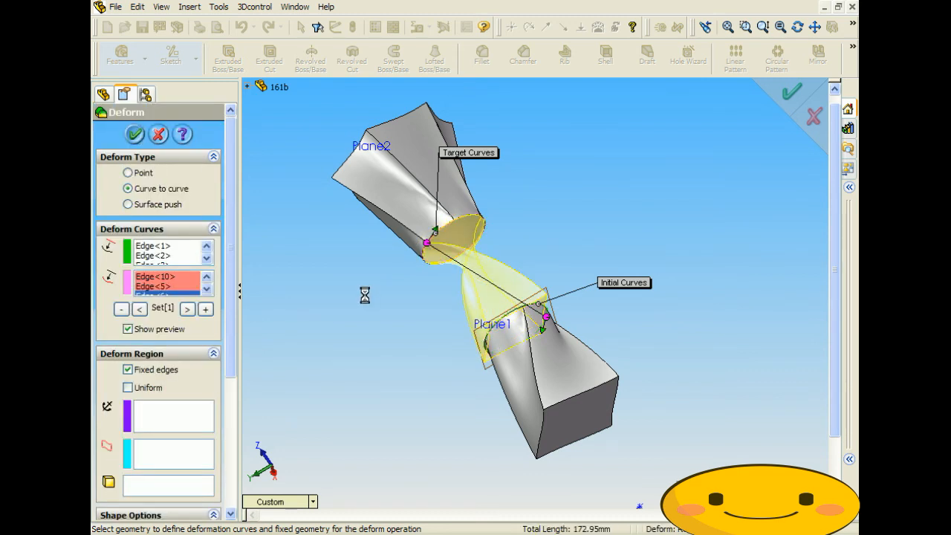
{"action": "middle_click_drag", "start_coordinate": [435, 342], "coordinate": [390, 288]}
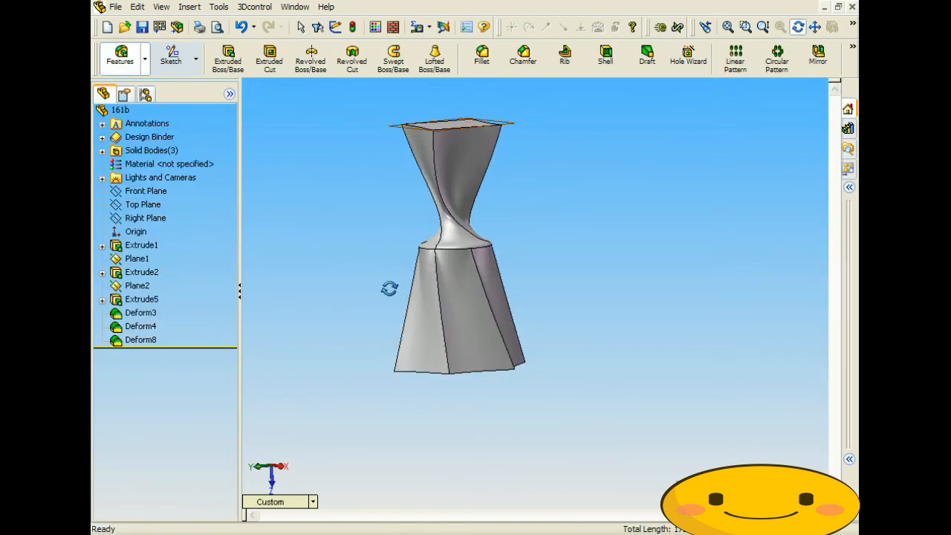
Step: Reopen the Deform8 feature to review its shape options, accept it unchanged, and inspect the deformed bodies from several angles
{"action": "right_click", "coordinate": [146, 341]}
{"action": "left_click", "coordinate": [162, 383]}
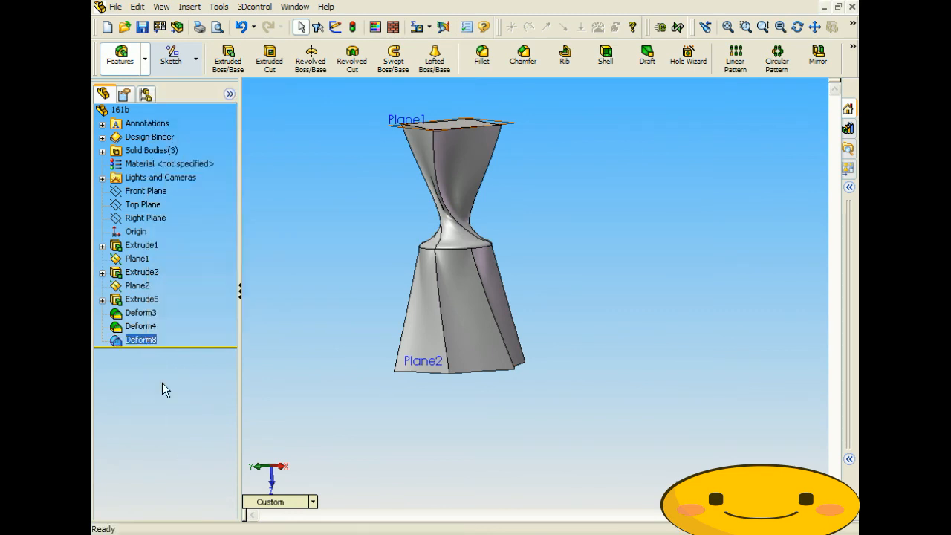
{"action": "right_click", "coordinate": [148, 340]}
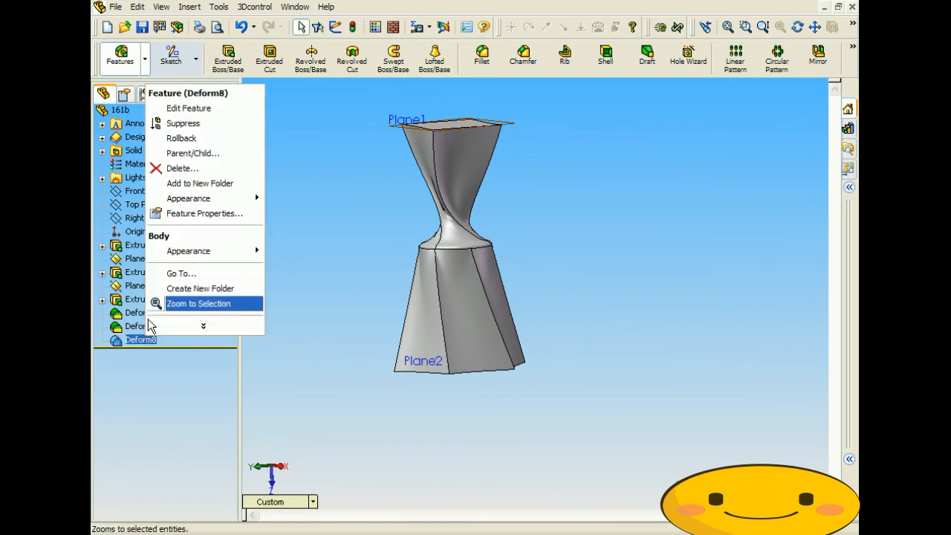
{"action": "left_click", "coordinate": [190, 109]}
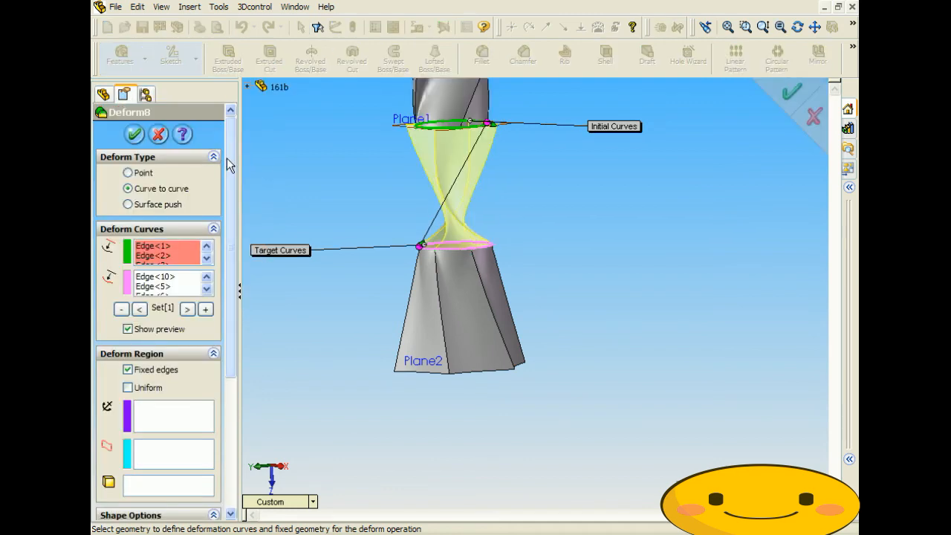
{"action": "left_click_drag", "start_coordinate": [226, 158], "coordinate": [214, 293]}
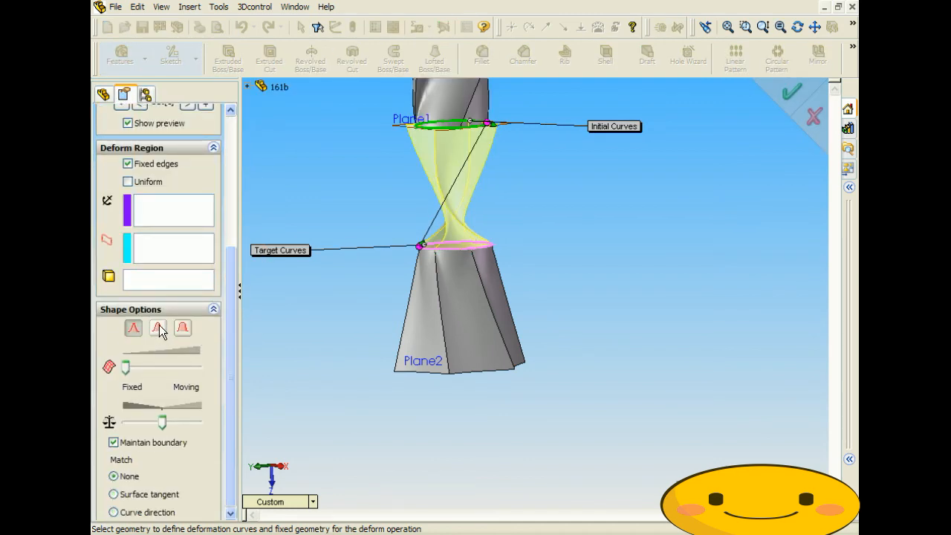
{"action": "left_click_drag", "start_coordinate": [231, 314], "coordinate": [241, 160]}
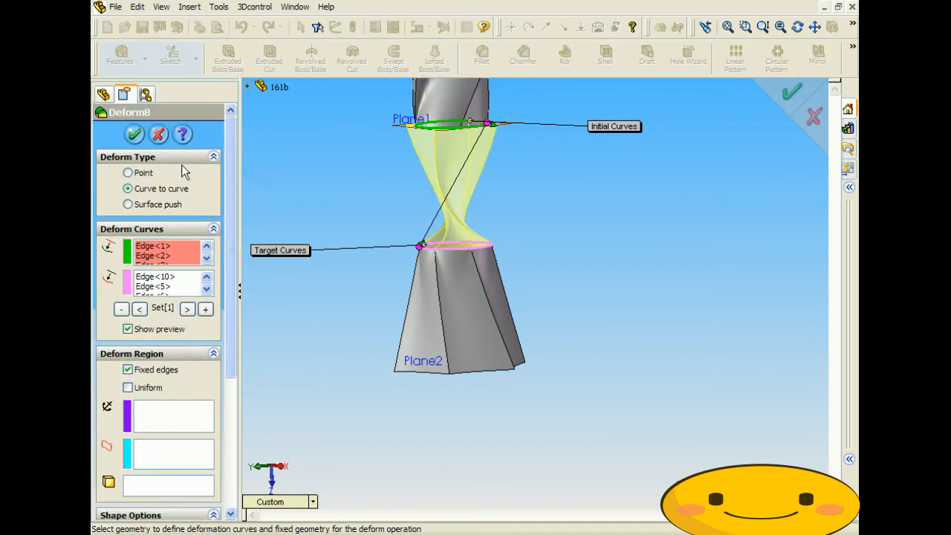
{"action": "left_click", "coordinate": [133, 134]}
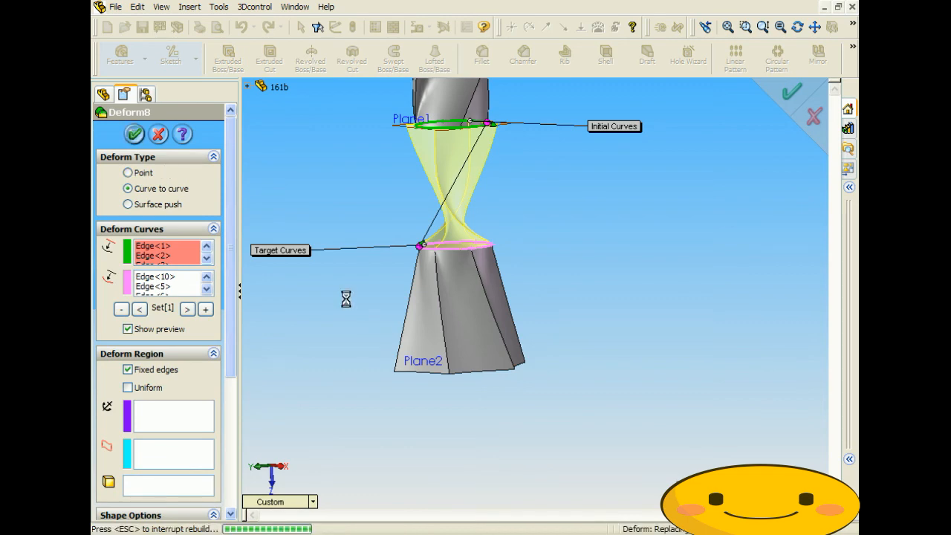
{"action": "middle_click_drag", "start_coordinate": [364, 320], "coordinate": [308, 353]}
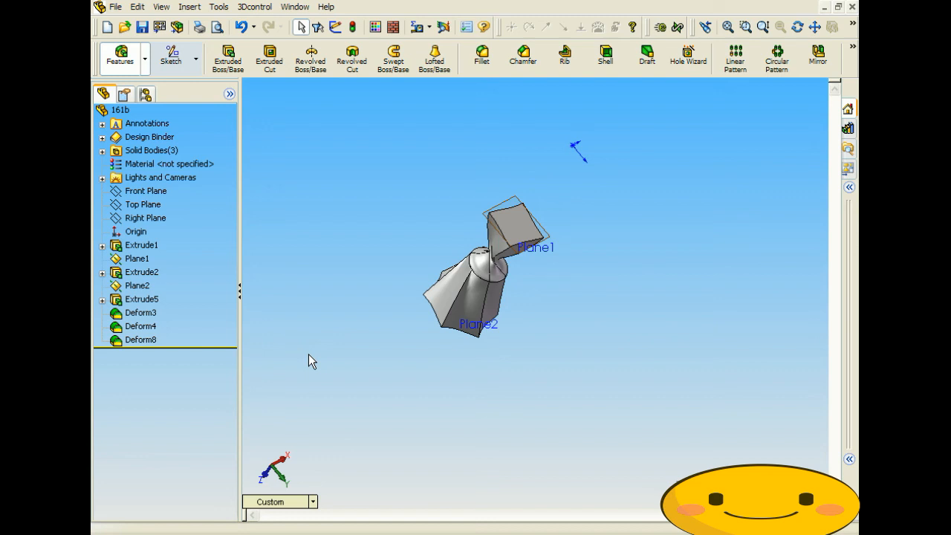
{"action": "middle_click_drag", "start_coordinate": [506, 371], "coordinate": [556, 333]}
{"action": "key", "text": "Escape"}
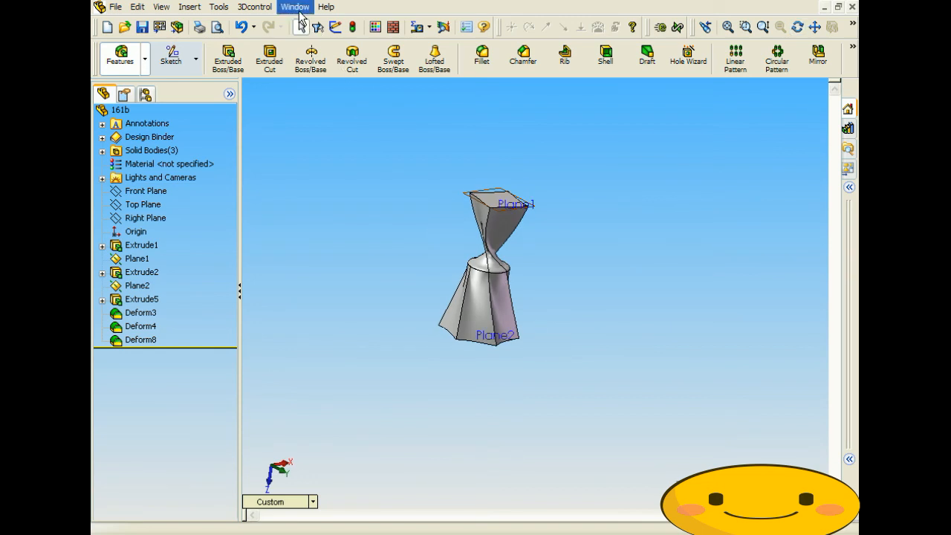
Step: Compare the finished deformations in parts 161a and 161b by switching between the two documents
{"action": "key", "text": "ctrl+Tab"}
{"action": "middle_click_drag", "start_coordinate": [649, 305], "coordinate": [561, 231]}
{"action": "key", "text": "Escape"}
{"action": "key", "text": "ctrl+Tab"}
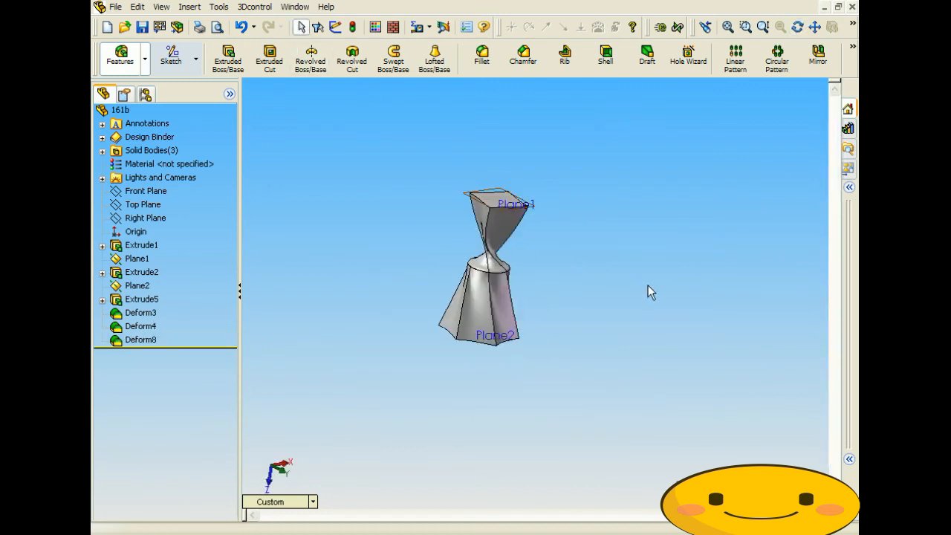
{"action": "key", "text": "ctrl+Tab"}
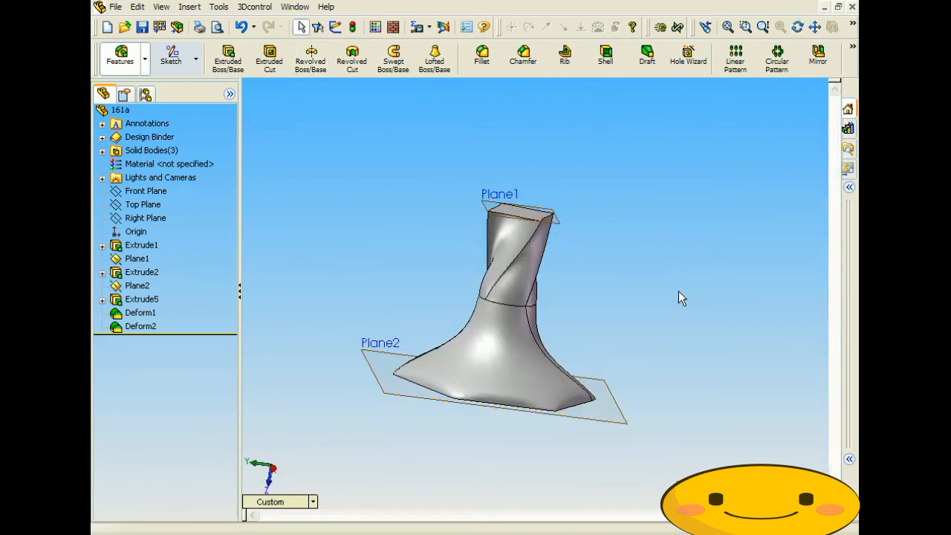
{"action": "key", "text": "ctrl+Tab"}
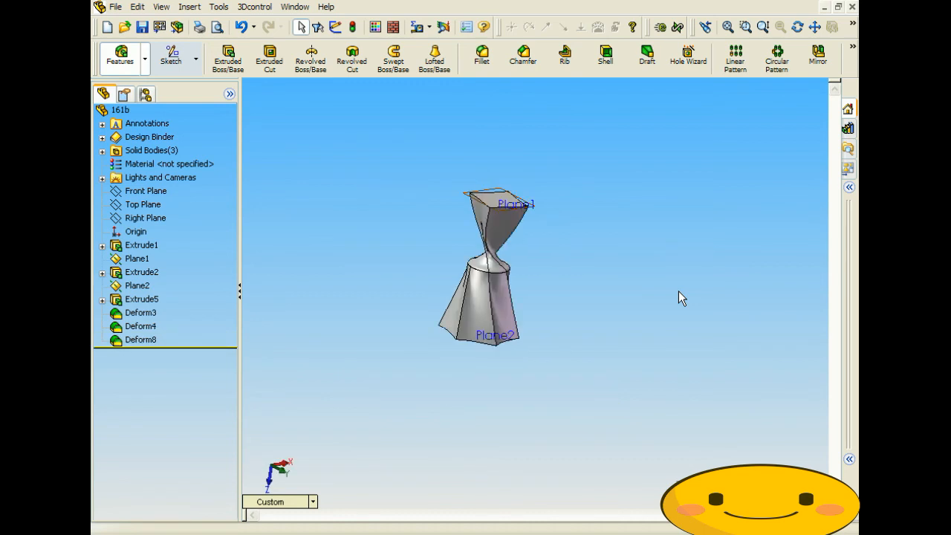
{"action": "key", "text": "ctrl+Tab"}
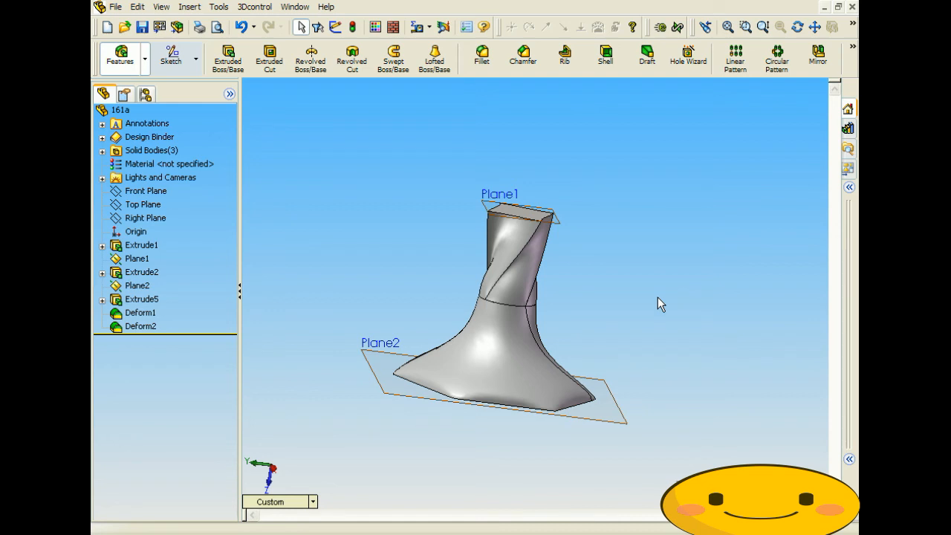
{"action": "middle_click_drag", "start_coordinate": [522, 315], "coordinate": [638, 358]}
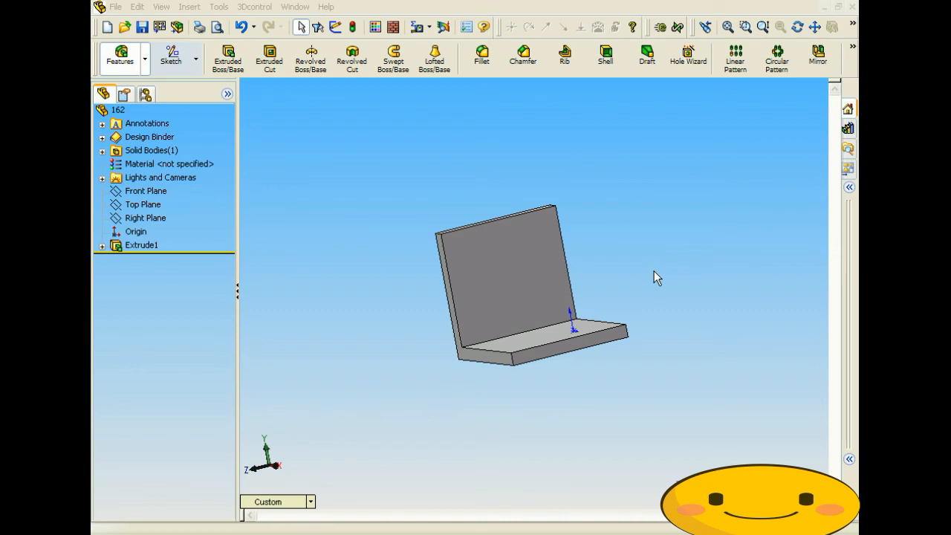
Step: Examine the L-shaped body in part 162 from several angles, including the front face of its lower flange
{"action": "middle_click_drag", "start_coordinate": [551, 277], "coordinate": [602, 253]}
{"action": "middle_click_drag", "start_coordinate": [558, 300], "coordinate": [612, 342]}
{"action": "middle_click_drag", "start_coordinate": [528, 306], "coordinate": [412, 300]}
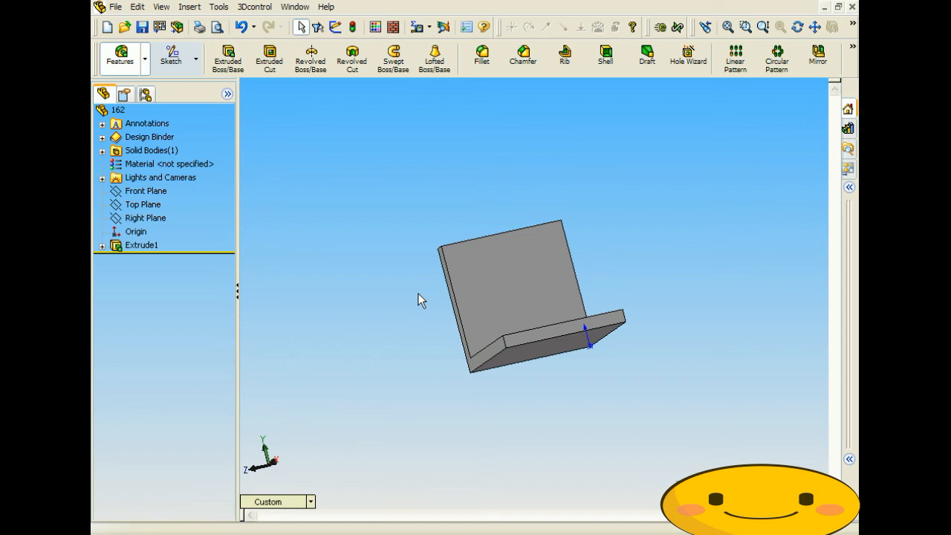
{"action": "middle_click_drag", "start_coordinate": [581, 329], "coordinate": [558, 344]}
{"action": "scroll", "coordinate": [558, 344], "scroll_direction": "down", "scroll_amount": 5}
{"action": "mouse_move", "coordinate": [586, 311]}
{"action": "middle_mouse_down"}
{"action": "mouse_move", "coordinate": [600, 299]}
{"action": "mouse_move", "coordinate": [591, 308]}
{"action": "middle_mouse_up"}
{"action": "left_click", "coordinate": [470, 344]}
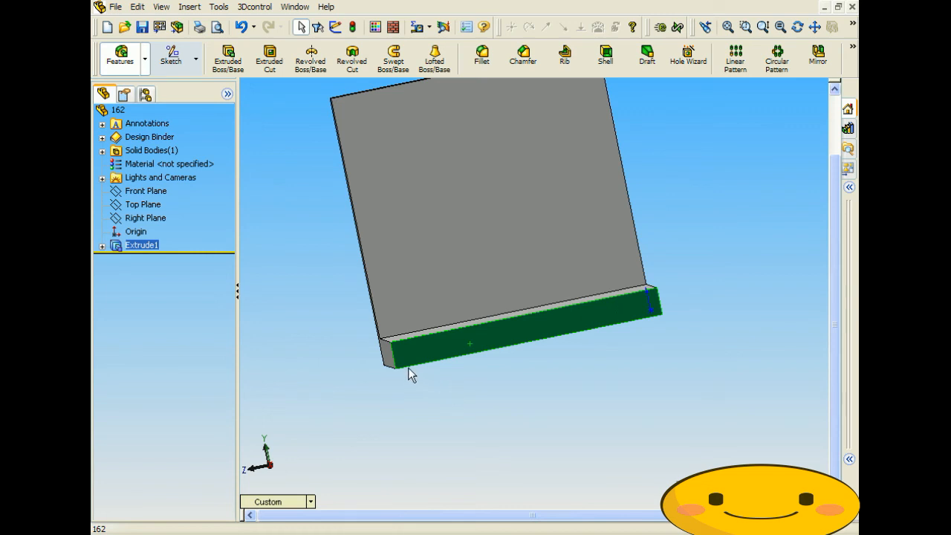
{"action": "left_click", "coordinate": [551, 375]}
{"action": "middle_click_drag", "start_coordinate": [439, 394], "coordinate": [481, 397]}
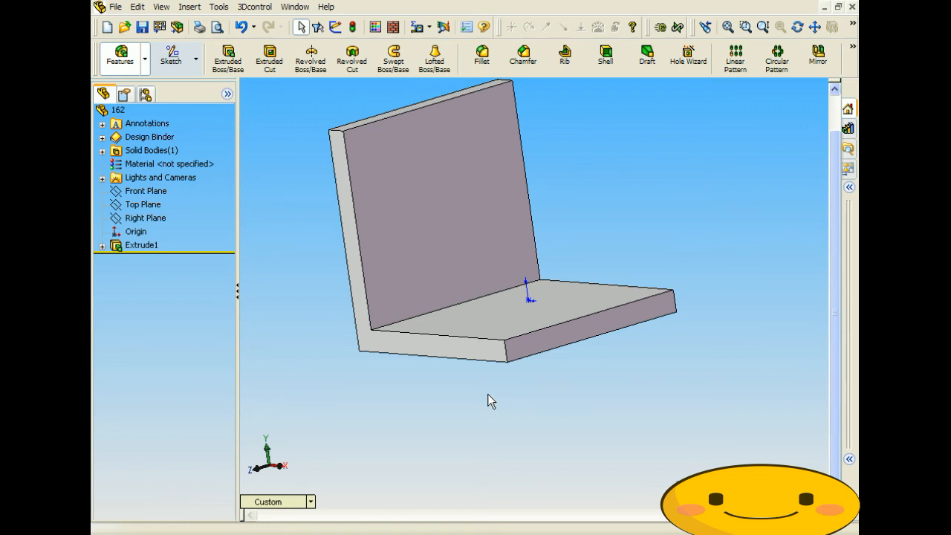
{"action": "middle_click_drag", "start_coordinate": [518, 326], "coordinate": [520, 329]}
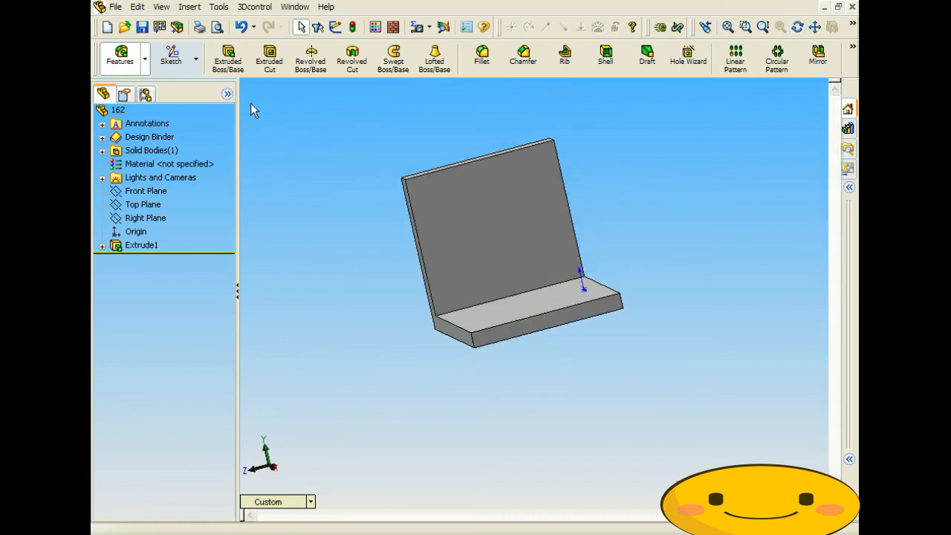
Step: Start a Deform feature on the L-shaped body with the Surface push type and review its tool body settings
{"action": "left_click", "coordinate": [190, 6]}
{"action": "mouse_move", "coordinate": [213, 64]}
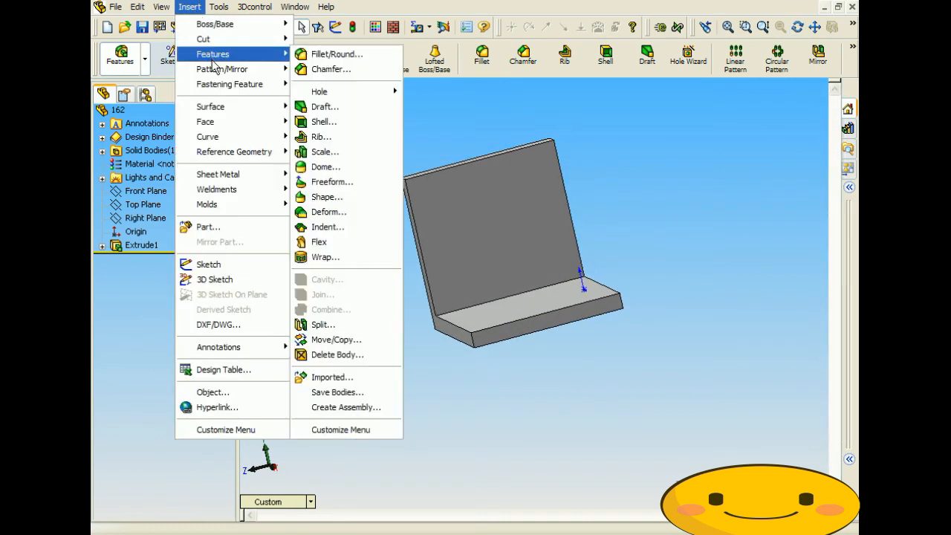
{"action": "left_click", "coordinate": [361, 212]}
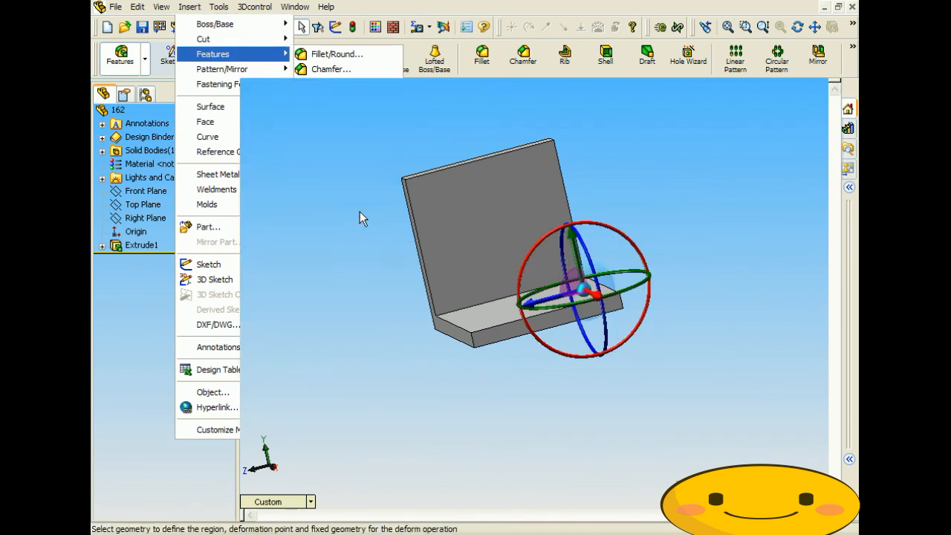
{"action": "left_click", "coordinate": [152, 205]}
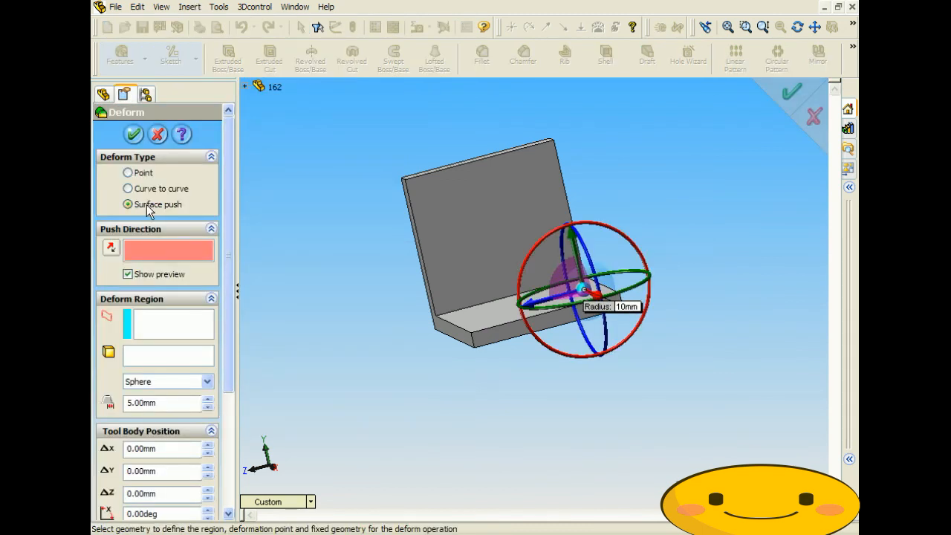
{"action": "middle_click_drag", "start_coordinate": [313, 296], "coordinate": [352, 290]}
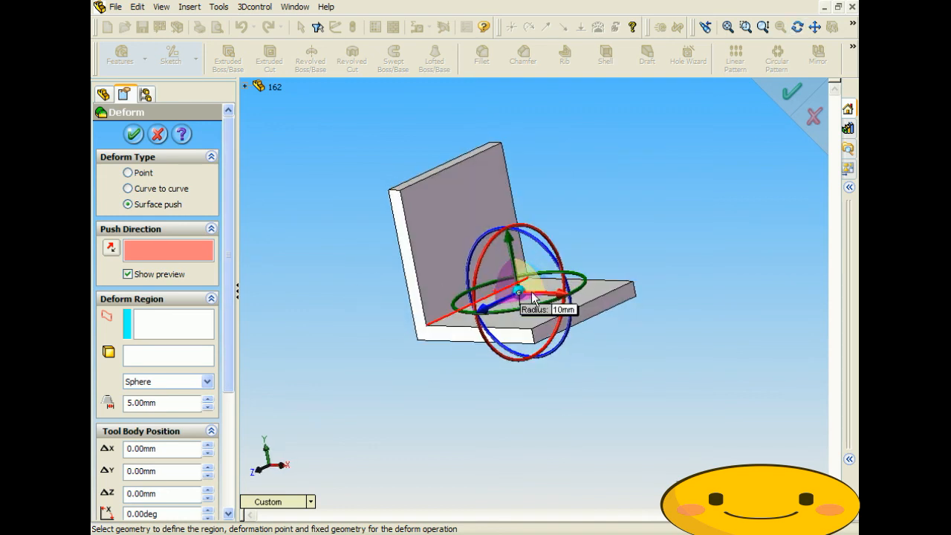
{"action": "left_click_drag", "start_coordinate": [226, 362], "coordinate": [231, 483]}
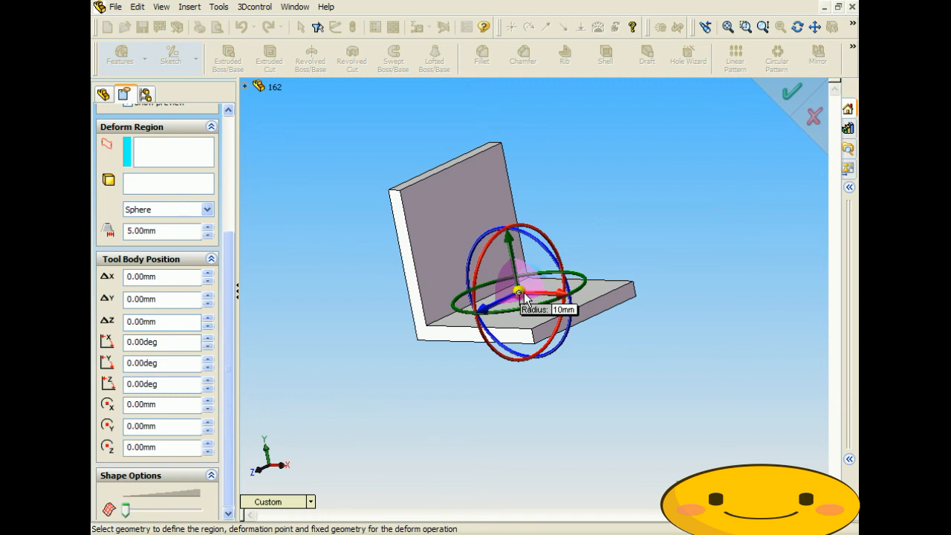
{"action": "left_click_drag", "start_coordinate": [228, 271], "coordinate": [229, 160]}
{"action": "middle_click_drag", "start_coordinate": [505, 437], "coordinate": [468, 418]}
{"action": "scroll", "coordinate": [549, 309], "scroll_direction": "down", "scroll_amount": 3}
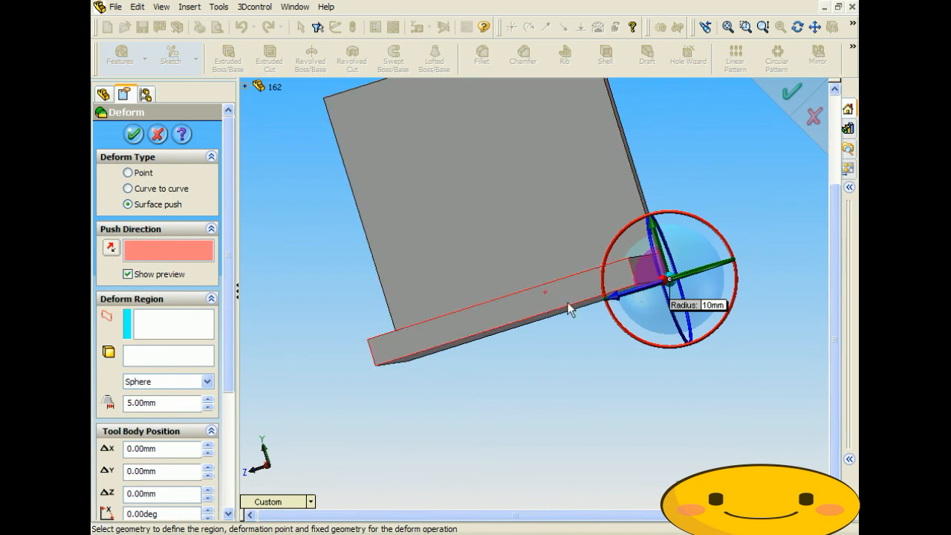
{"action": "scroll", "coordinate": [512, 378], "scroll_direction": "up", "scroll_amount": 3}
{"action": "middle_click_drag", "start_coordinate": [537, 369], "coordinate": [594, 371]}
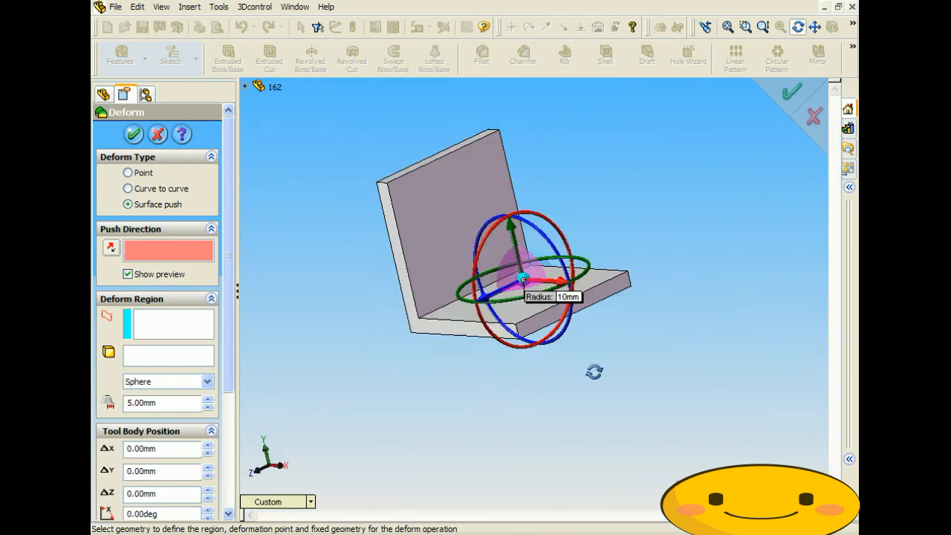
Step: Pick the lower flange's top, front and underside faces as additional faces to deform, and the L-shaped solid as the body to deform
{"action": "left_click", "coordinate": [195, 331]}
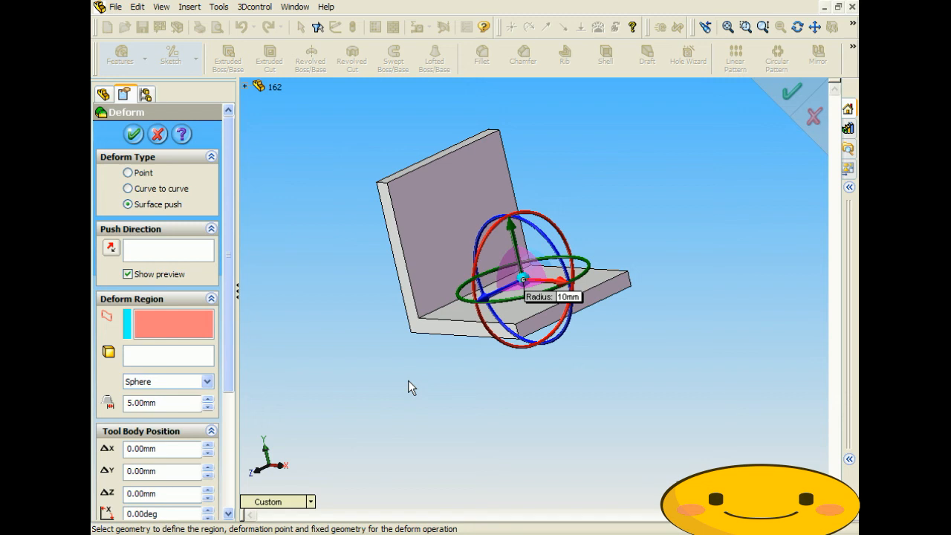
{"action": "scroll", "coordinate": [606, 327], "scroll_direction": "down", "scroll_amount": 4}
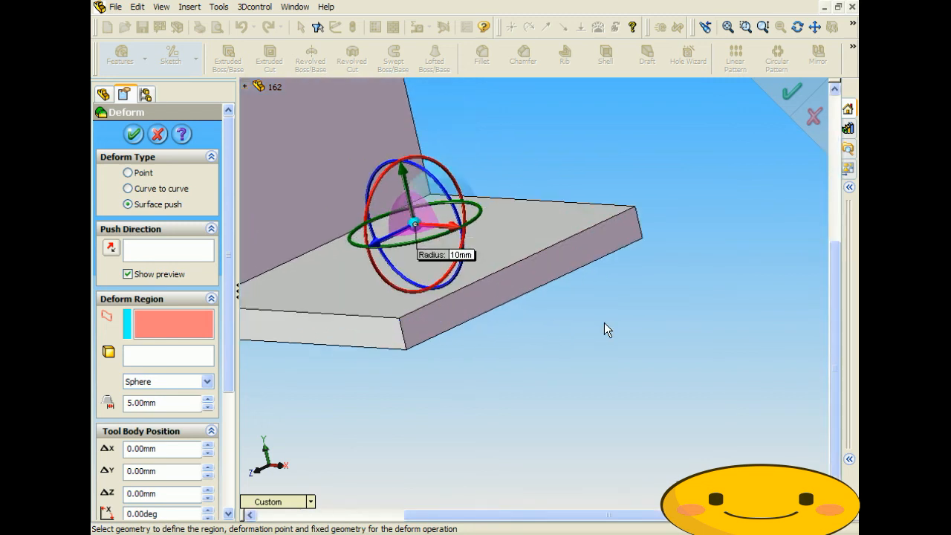
{"action": "left_click", "coordinate": [323, 282]}
{"action": "middle_click_drag", "start_coordinate": [544, 403], "coordinate": [465, 337]}
{"action": "left_click", "coordinate": [465, 338]}
{"action": "middle_click_drag", "start_coordinate": [505, 374], "coordinate": [480, 367]}
{"action": "left_click", "coordinate": [473, 326]}
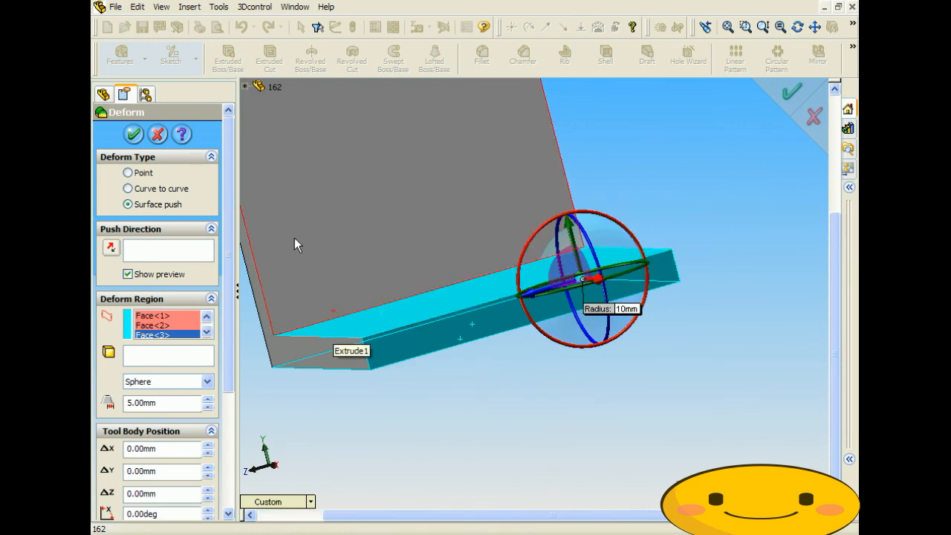
{"action": "middle_click_drag", "start_coordinate": [294, 234], "coordinate": [443, 270]}
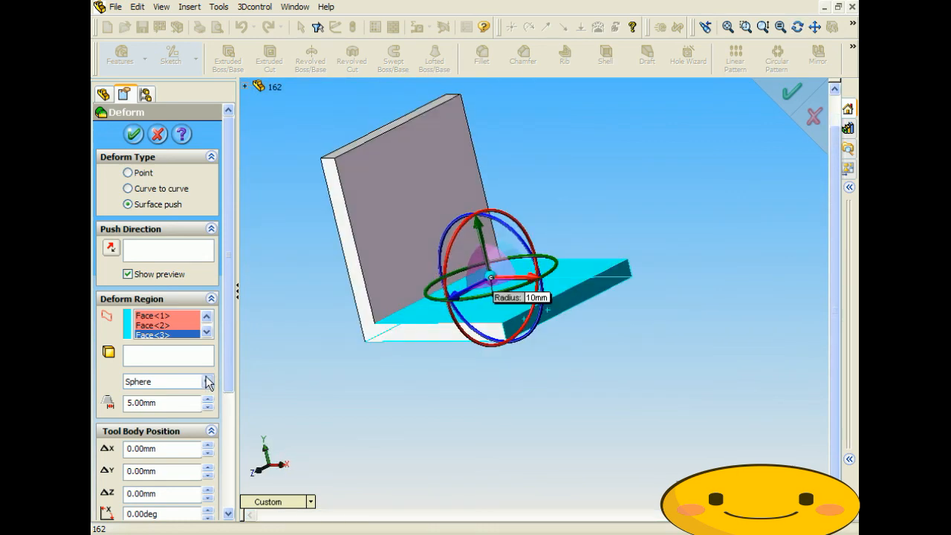
{"action": "left_click", "coordinate": [170, 357]}
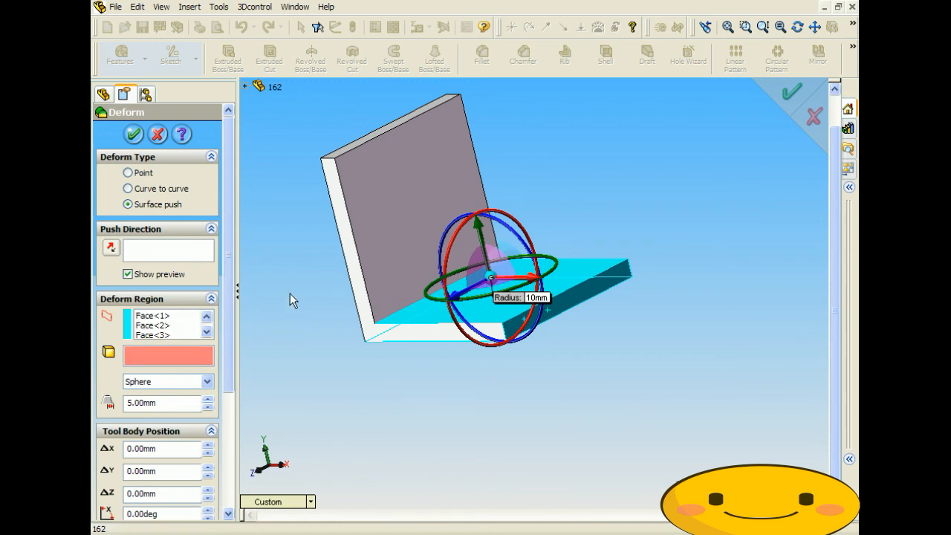
{"action": "left_click", "coordinate": [428, 196]}
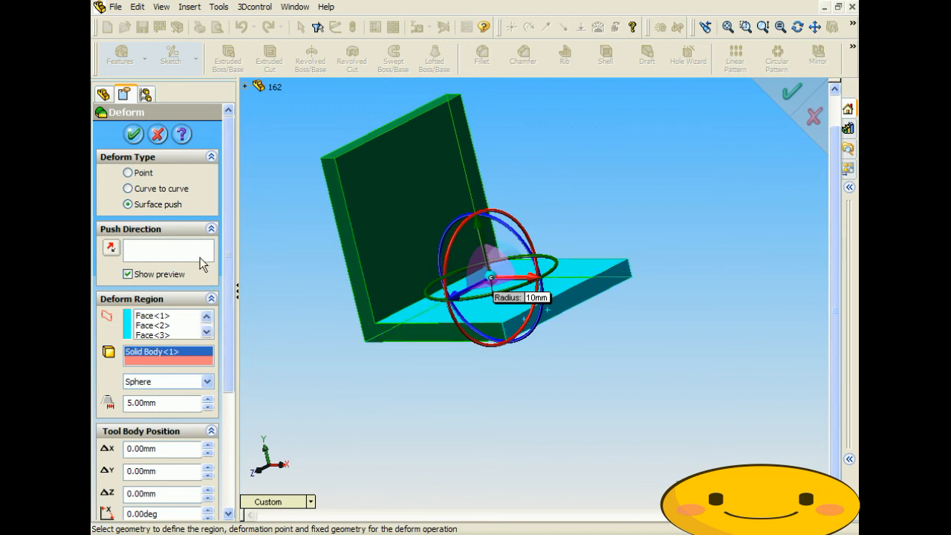
Step: Set the push direction along the short vertical edge at the lower flange's front corner and reverse it
{"action": "left_click", "coordinate": [160, 250]}
{"action": "scroll", "coordinate": [429, 275], "scroll_direction": "down", "scroll_amount": 5}
{"action": "middle_click_drag", "start_coordinate": [428, 276], "coordinate": [403, 263]}
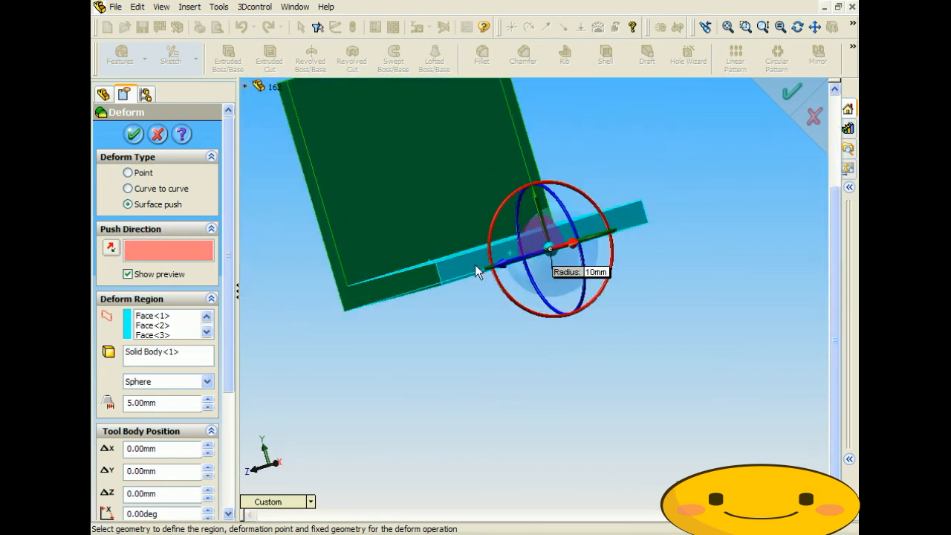
{"action": "scroll", "coordinate": [500, 267], "scroll_direction": "down", "scroll_amount": 4}
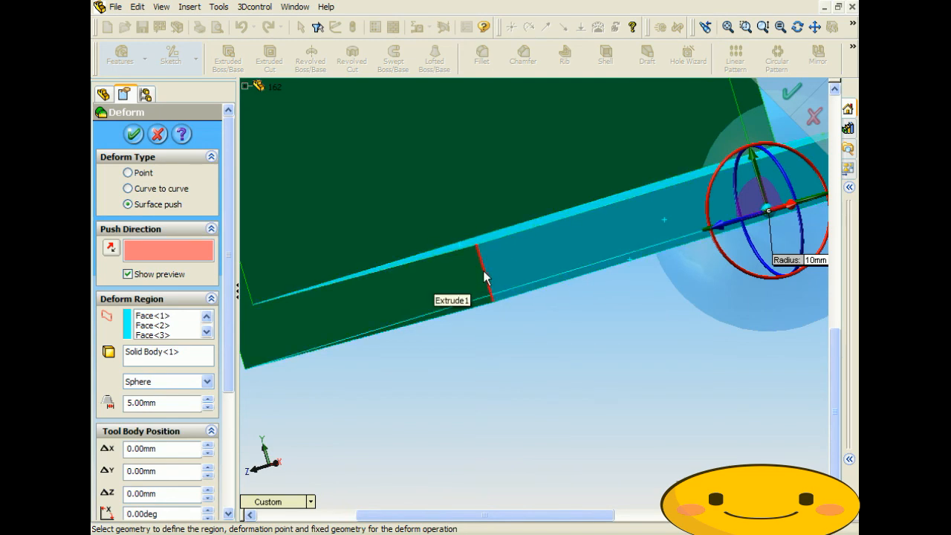
{"action": "left_click", "coordinate": [483, 277]}
{"action": "middle_click_drag", "start_coordinate": [508, 370], "coordinate": [592, 351]}
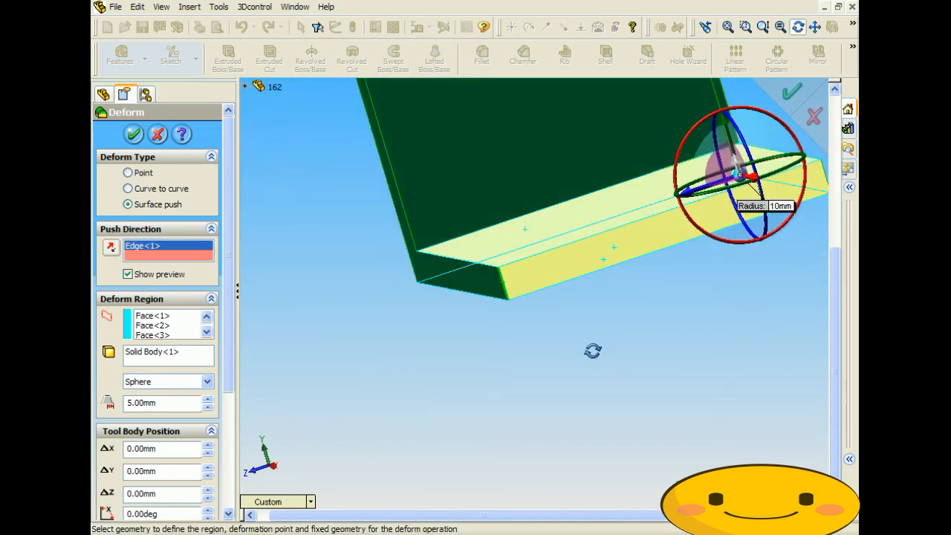
{"action": "left_click", "coordinate": [112, 250]}
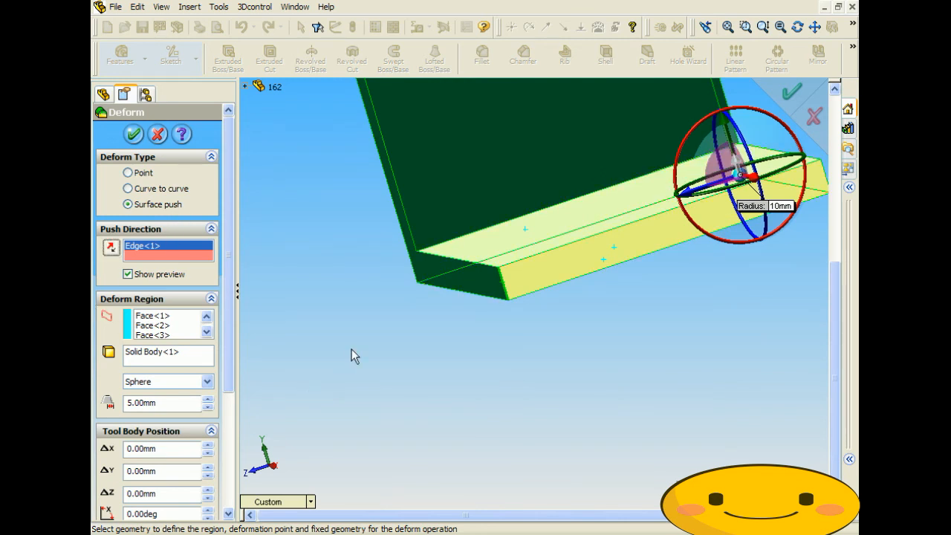
Step: Keep the Sphere tool body for the surface push and set its radius to 15 mm
{"action": "left_click", "coordinate": [208, 382]}
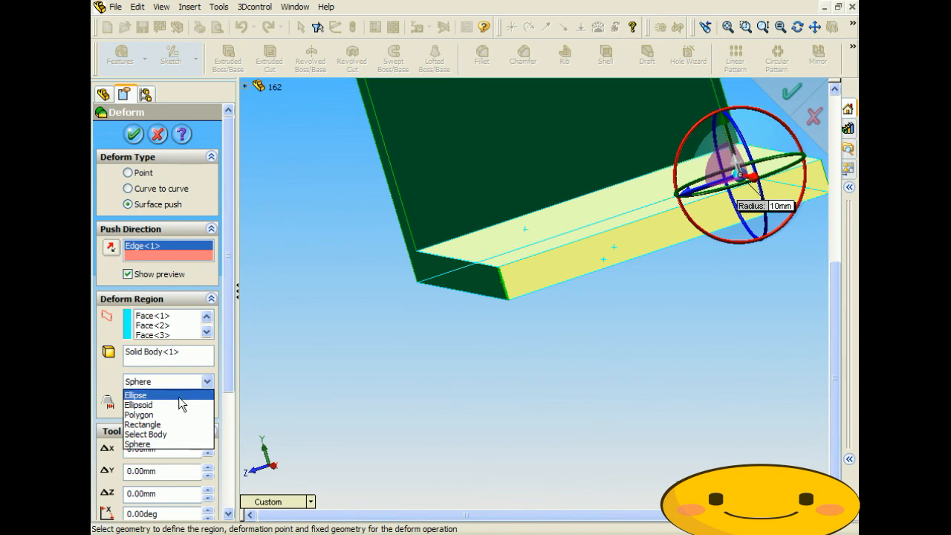
{"action": "left_click", "coordinate": [154, 445]}
{"action": "middle_click_drag", "start_coordinate": [414, 342], "coordinate": [545, 391]}
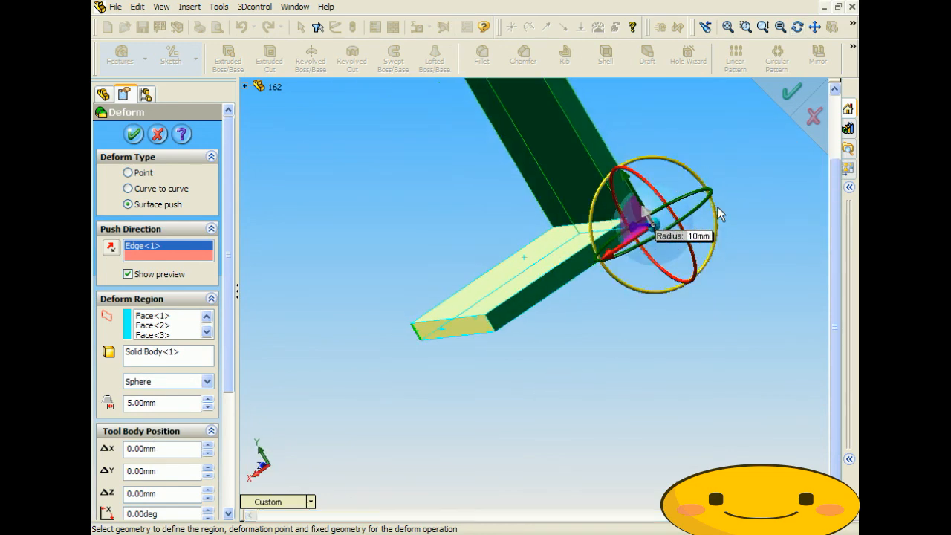
{"action": "scroll", "coordinate": [718, 207], "scroll_direction": "down", "scroll_amount": 3}
{"action": "left_click_drag", "start_coordinate": [559, 287], "coordinate": [661, 215]}
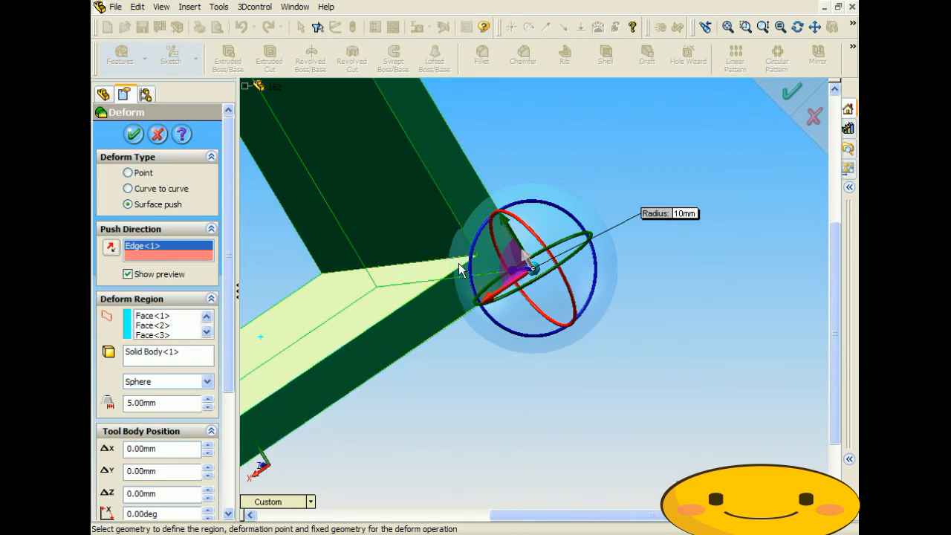
{"action": "left_click", "coordinate": [682, 212]}
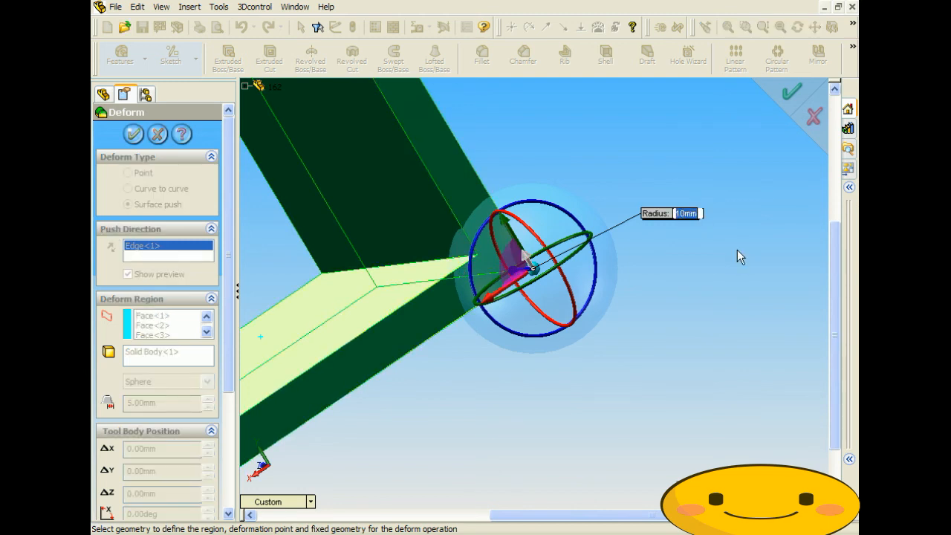
{"action": "type", "text": "15"}
{"action": "key", "text": "Return"}
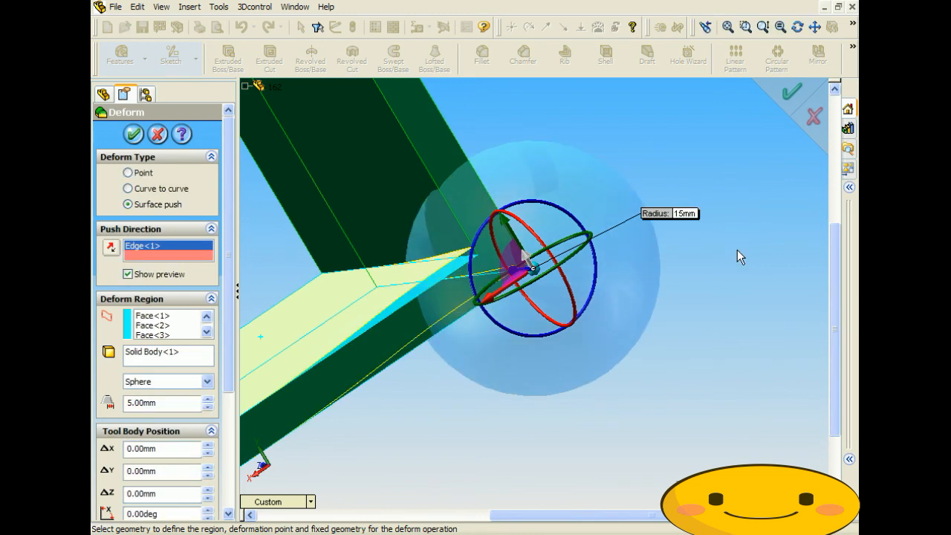
Step: Try a 50 mm radius for the sphere tool body, and set the radius back to 10 mm
{"action": "left_click", "coordinate": [681, 214]}
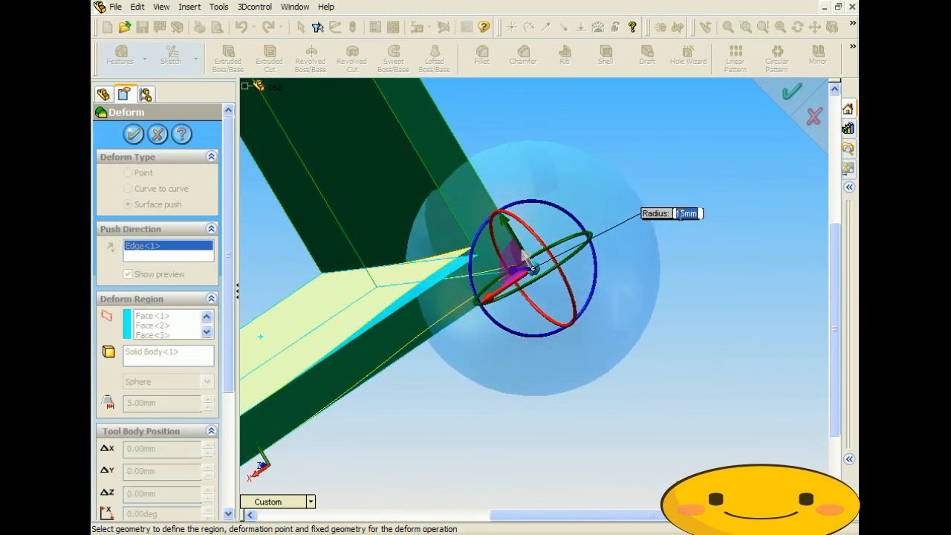
{"action": "type", "text": "10"}
{"action": "key", "text": "Return"}
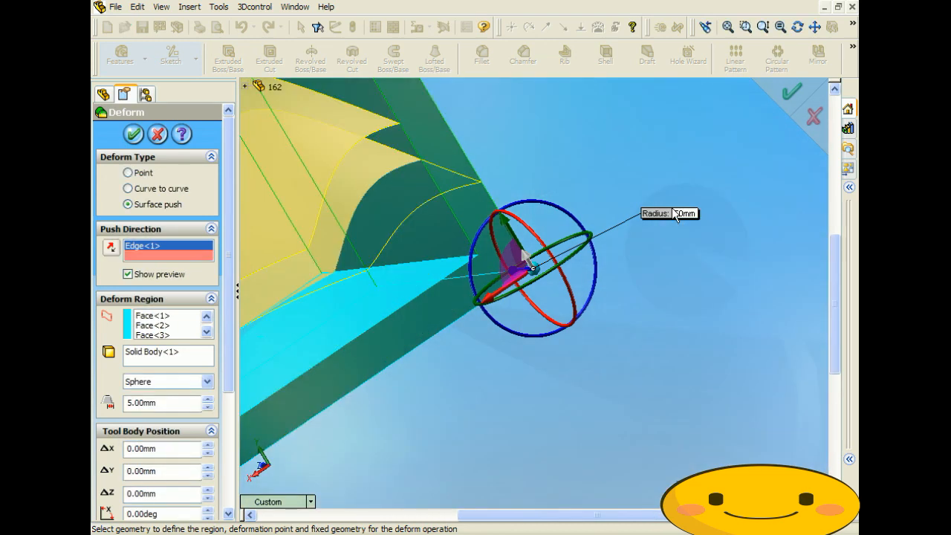
{"action": "left_click", "coordinate": [679, 214]}
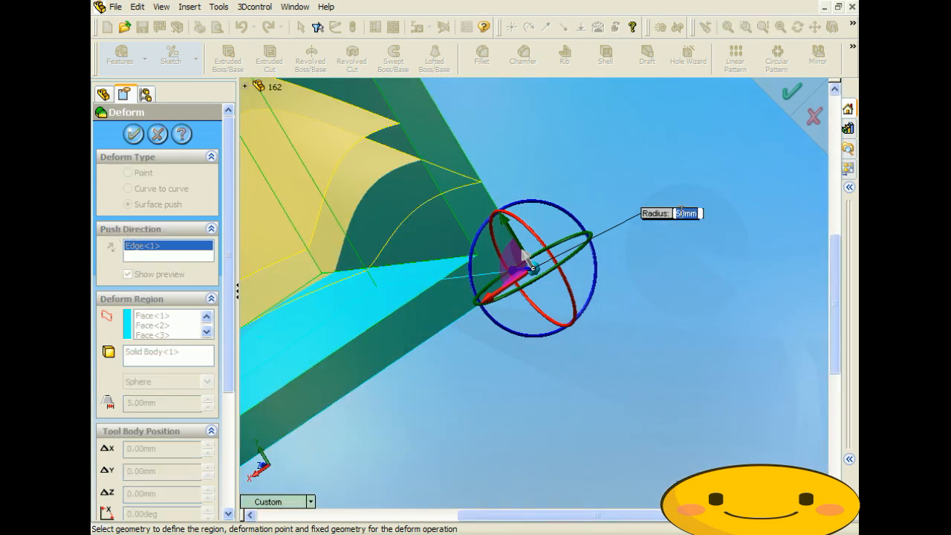
{"action": "type", "text": "20"}
{"action": "key", "text": "Return"}
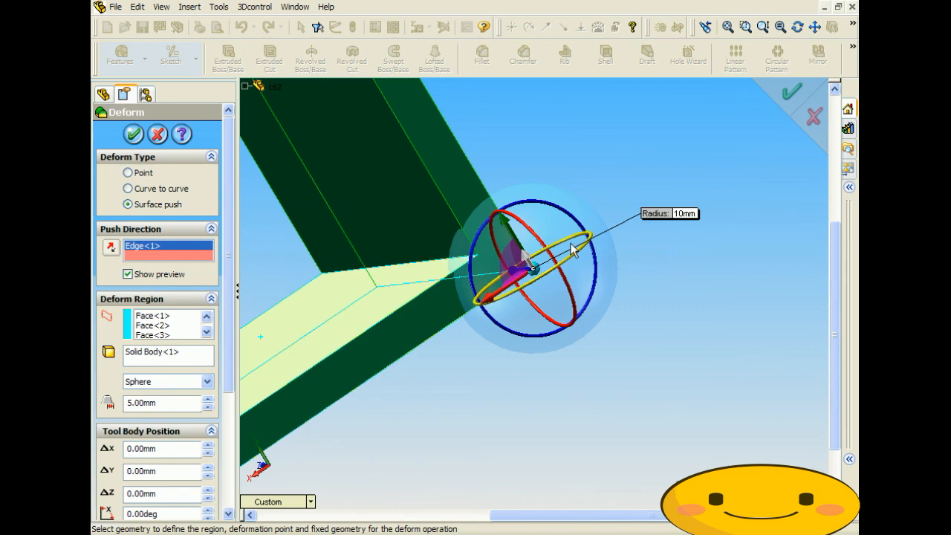
Step: Shift the sphere tool body to about midway along the lower flange's front edge, at about X 44 mm and Z 22 mm
{"action": "scroll", "coordinate": [542, 353], "scroll_direction": "up", "scroll_amount": 3}
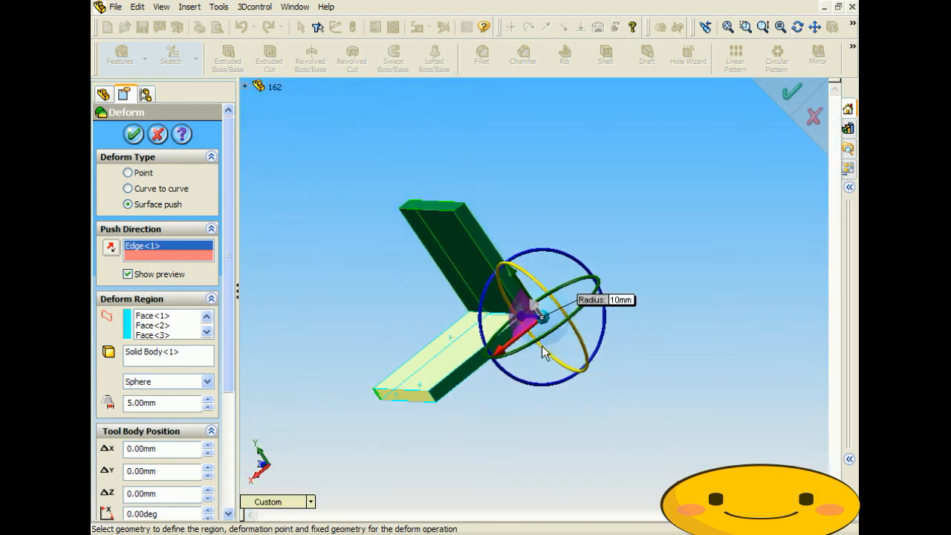
{"action": "middle_click_drag", "start_coordinate": [466, 401], "coordinate": [390, 327]}
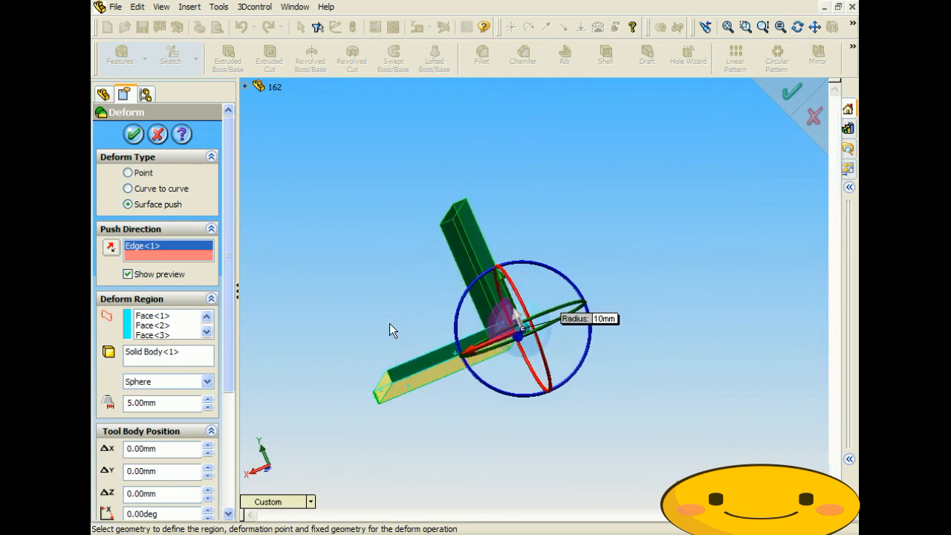
{"action": "left_click_drag", "start_coordinate": [477, 355], "coordinate": [355, 396]}
{"action": "middle_click_drag", "start_coordinate": [355, 396], "coordinate": [474, 375]}
{"action": "left_click_drag", "start_coordinate": [476, 375], "coordinate": [399, 379]}
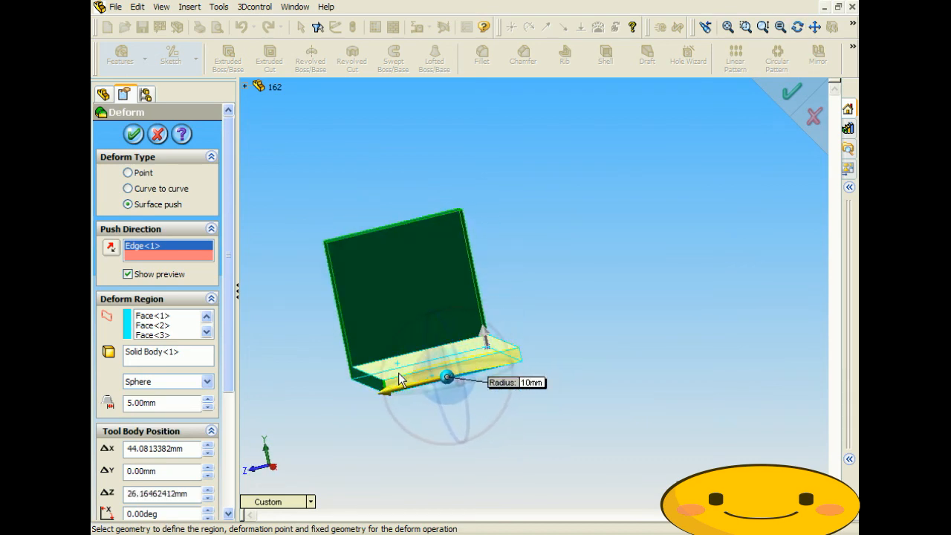
{"action": "mouse_move", "coordinate": [446, 377]}
{"action": "middle_mouse_down"}
{"action": "mouse_move", "coordinate": [573, 339]}
{"action": "mouse_move", "coordinate": [456, 373]}
{"action": "middle_mouse_up"}
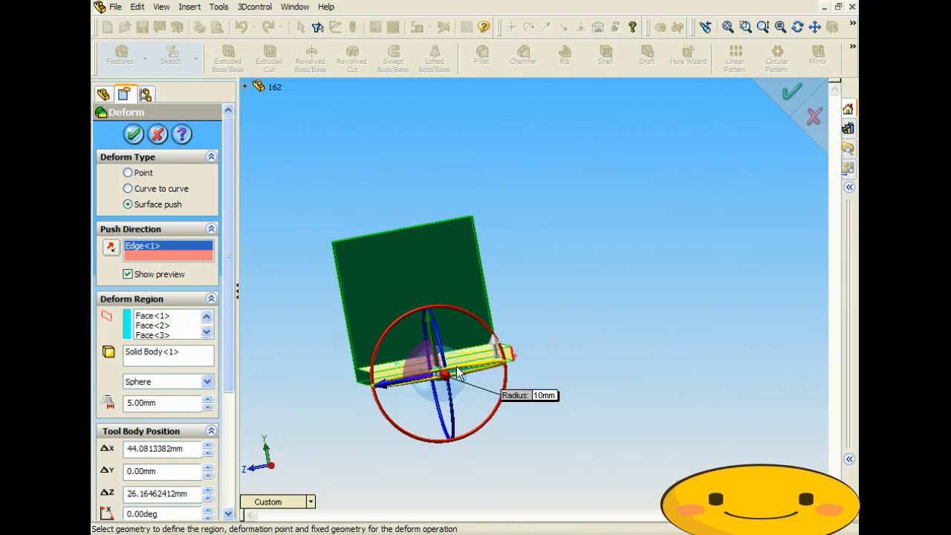
{"action": "left_click_drag", "start_coordinate": [389, 383], "coordinate": [404, 384]}
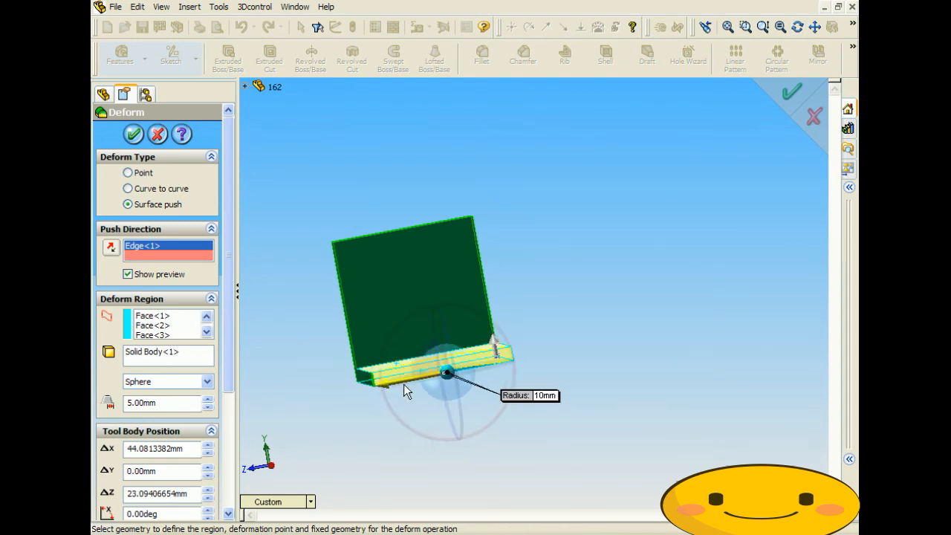
{"action": "scroll", "coordinate": [483, 359], "scroll_direction": "down", "scroll_amount": 5}
{"action": "middle_click_drag", "start_coordinate": [481, 354], "coordinate": [494, 315]}
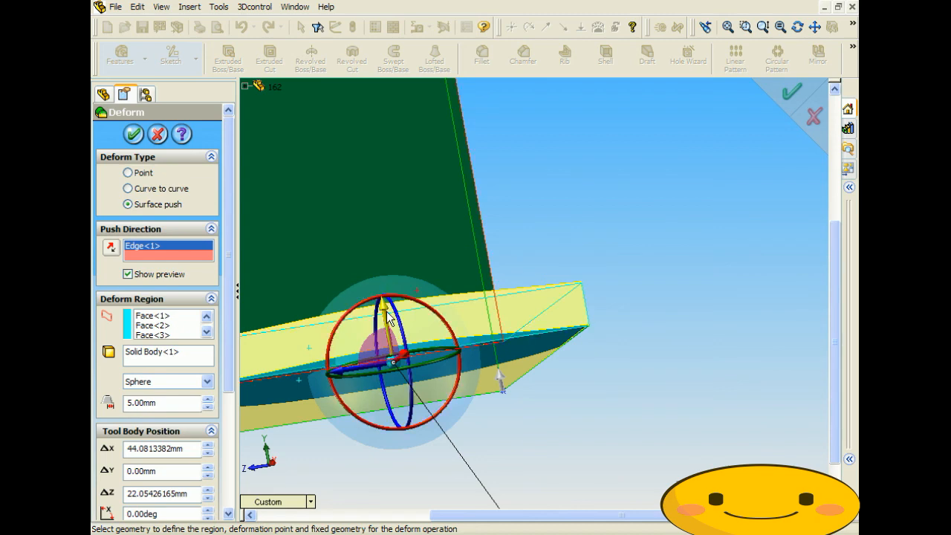
Step: Raise the sphere tool body above the lower flange to a Y offset of about 54 mm
{"action": "left_click_drag", "start_coordinate": [386, 315], "coordinate": [413, 207]}
{"action": "scroll", "coordinate": [388, 228], "scroll_direction": "up", "scroll_amount": 2}
{"action": "left_click_drag", "start_coordinate": [406, 165], "coordinate": [404, 154]}
{"action": "middle_click_drag", "start_coordinate": [447, 243], "coordinate": [505, 264]}
{"action": "left_click_drag", "start_coordinate": [602, 234], "coordinate": [581, 23]}
{"action": "middle_click_drag", "start_coordinate": [586, 206], "coordinate": [592, 234]}
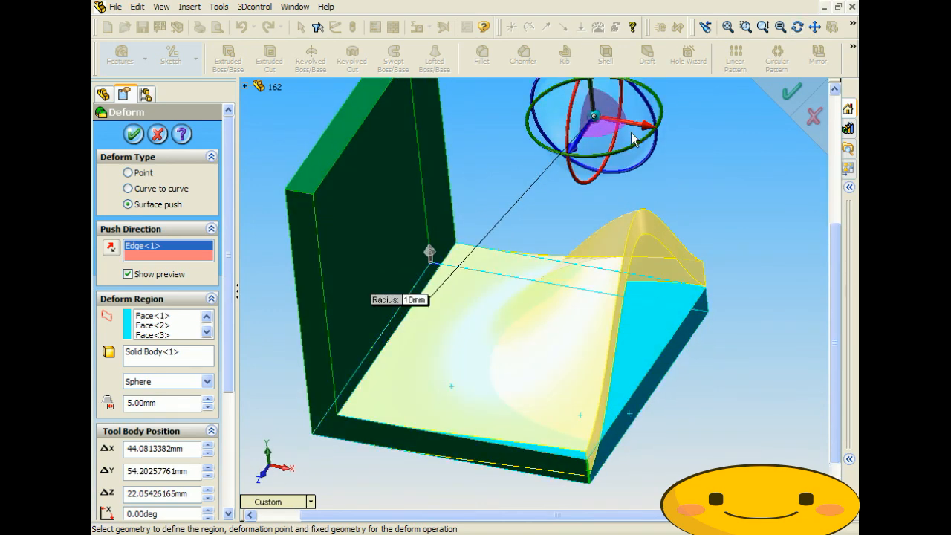
Step: Adjust the sphere's offsets to about X 45 mm, Y 40 mm and Z 25 mm, and accept the Deform feature
{"action": "left_click_drag", "start_coordinate": [604, 123], "coordinate": [434, 100]}
{"action": "left_click_drag", "start_coordinate": [494, 110], "coordinate": [632, 160]}
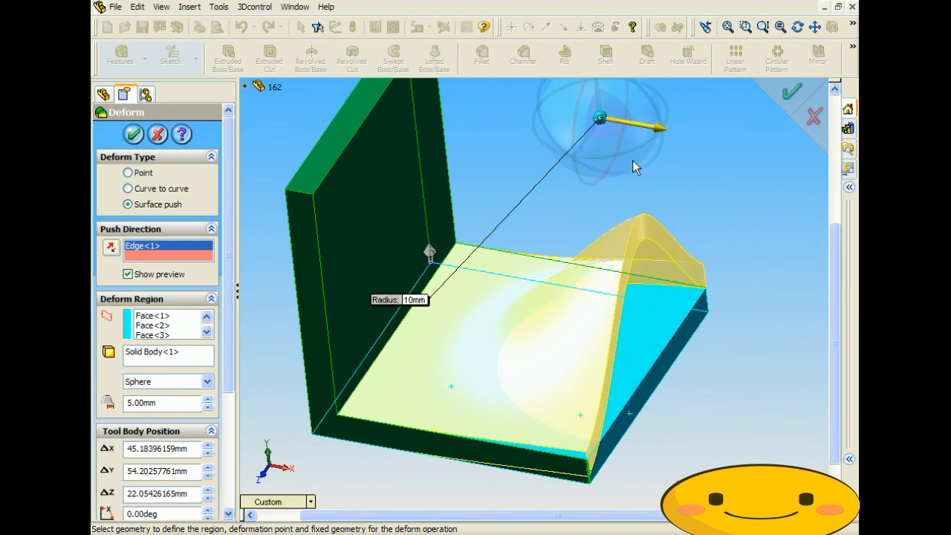
{"action": "left_click_drag", "start_coordinate": [599, 99], "coordinate": [600, 182]}
{"action": "middle_click_drag", "start_coordinate": [631, 295], "coordinate": [469, 347]}
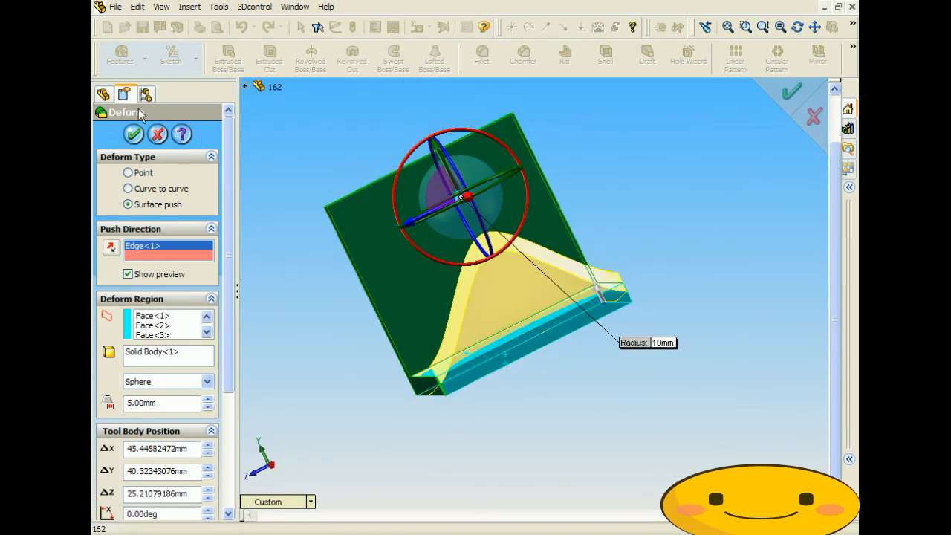
{"action": "left_click", "coordinate": [134, 135]}
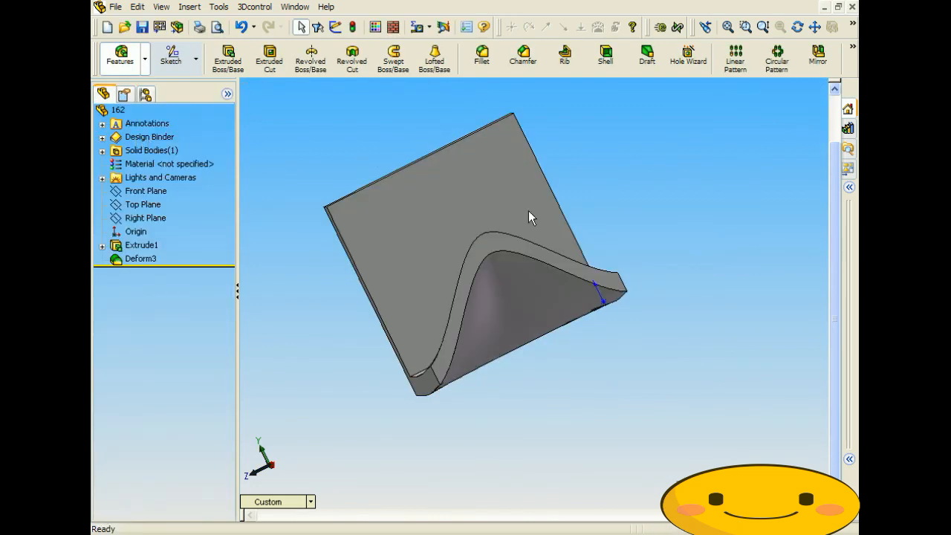
{"action": "middle_click_drag", "start_coordinate": [555, 413], "coordinate": [529, 324]}
Step: Delete the Deform feature from the L-shaped body and inspect the undeformed shape
{"action": "left_click", "coordinate": [139, 259]}
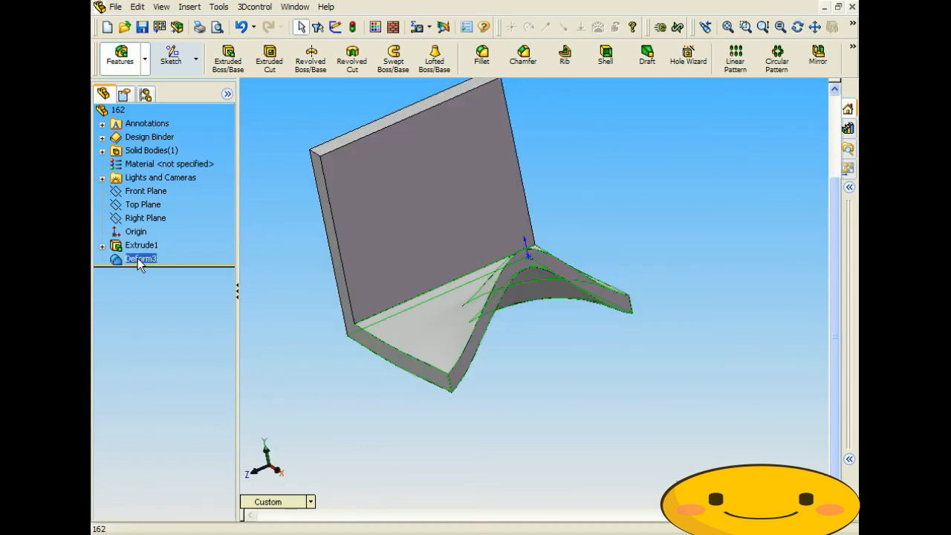
{"action": "key", "text": "Delete"}
{"action": "left_click", "coordinate": [572, 194]}
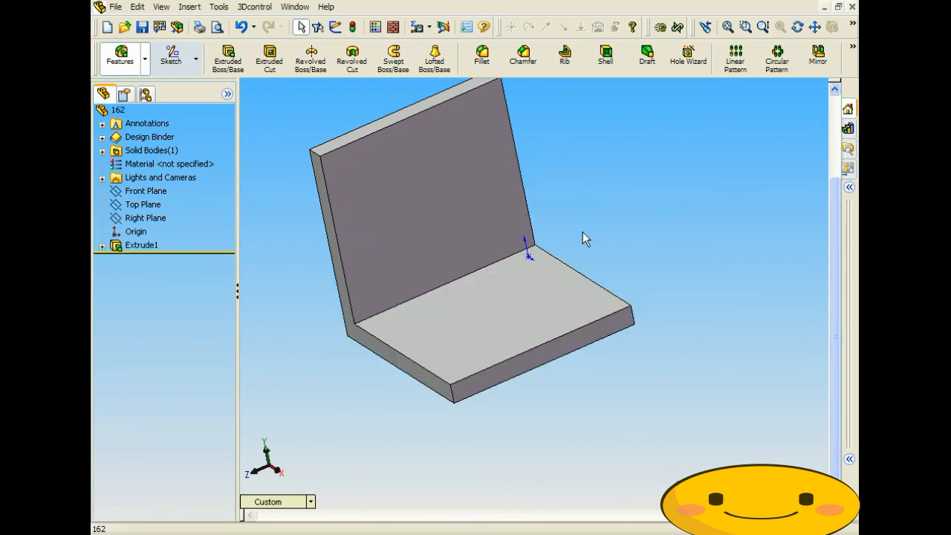
{"action": "middle_click_drag", "start_coordinate": [483, 358], "coordinate": [498, 328]}
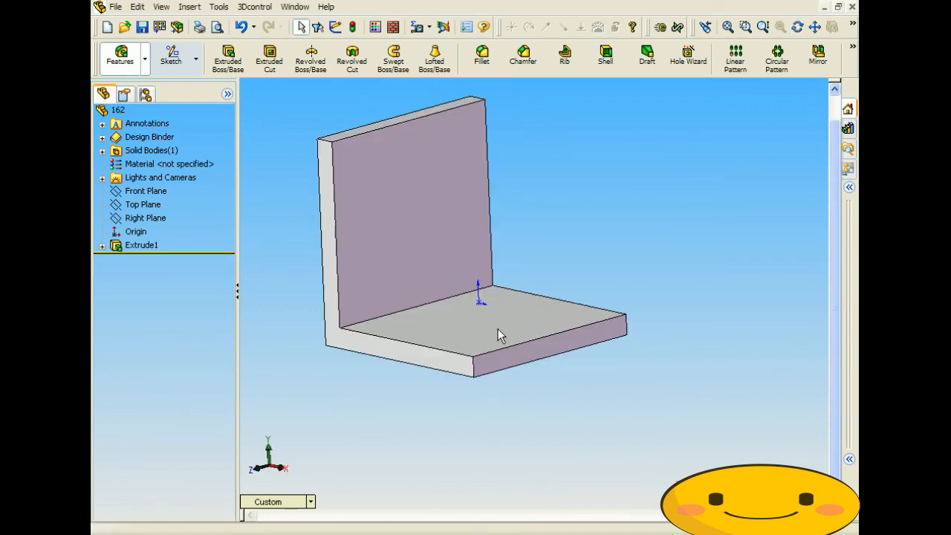
{"action": "left_click", "coordinate": [498, 328]}
{"action": "key", "text": "ctrl+8"}
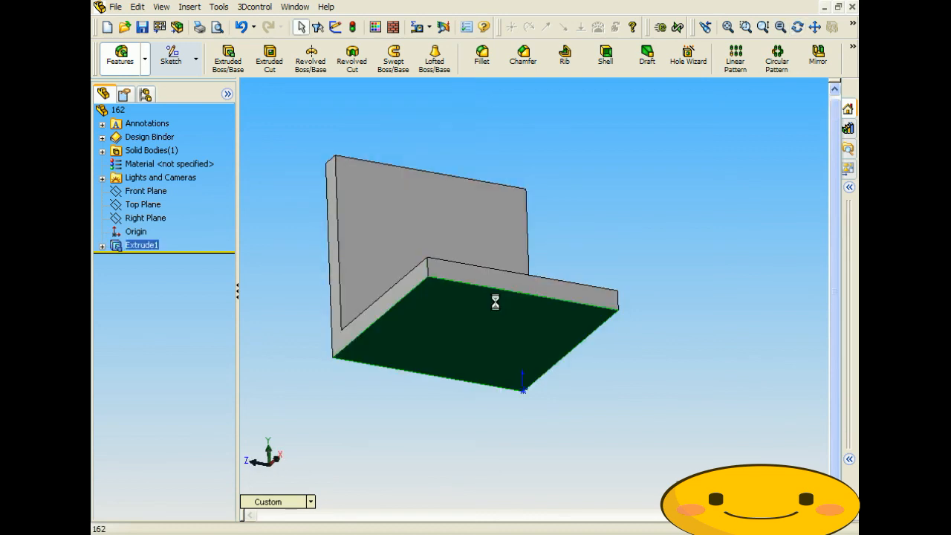
{"action": "left_click", "coordinate": [612, 233]}
{"action": "middle_click_drag", "start_coordinate": [561, 245], "coordinate": [574, 324]}
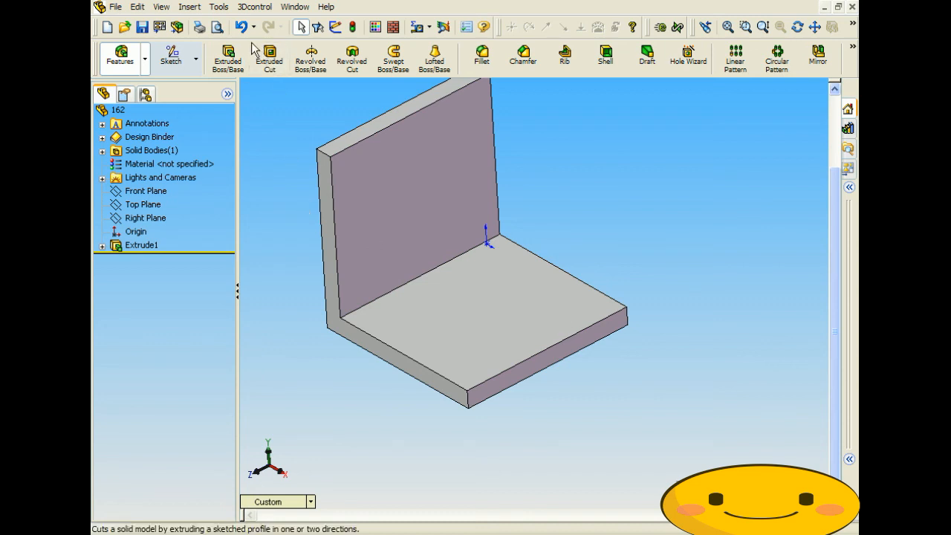
Step: Start a Surface push Deform and pick the wall's inner and top faces, the L-shaped side, and the flange's upper and front faces
{"action": "left_click", "coordinate": [190, 7]}
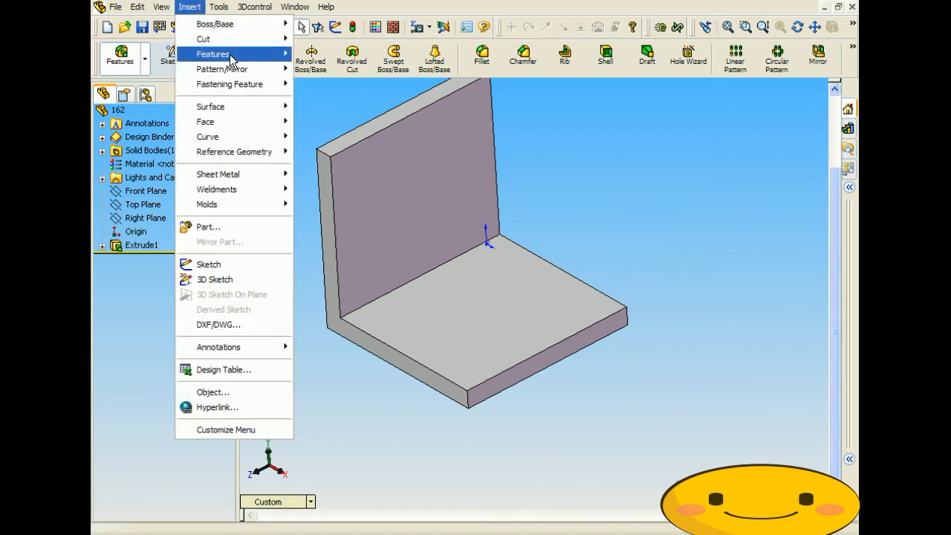
{"action": "mouse_move", "coordinate": [227, 53]}
{"action": "left_click", "coordinate": [314, 213]}
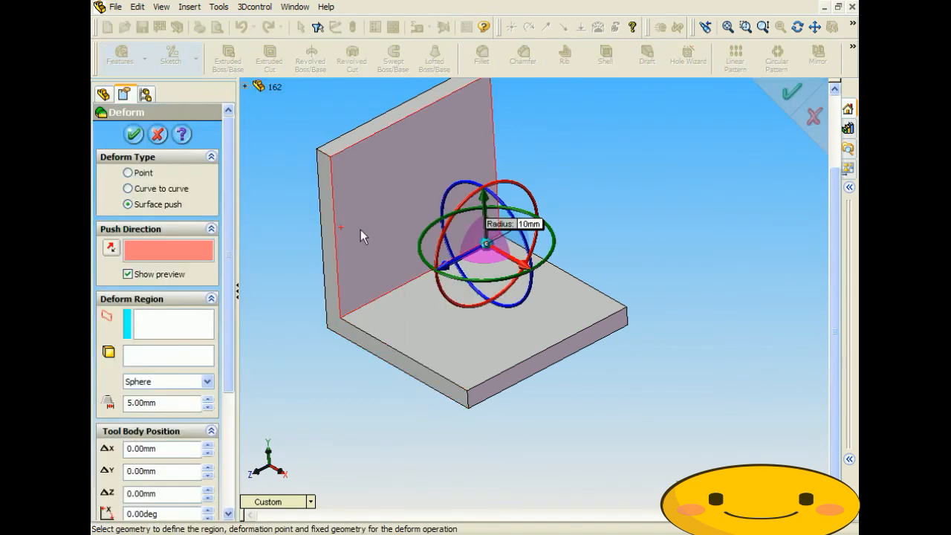
{"action": "left_click", "coordinate": [178, 323]}
{"action": "left_click", "coordinate": [344, 259]}
{"action": "left_click", "coordinate": [393, 177]}
{"action": "left_click", "coordinate": [334, 148]}
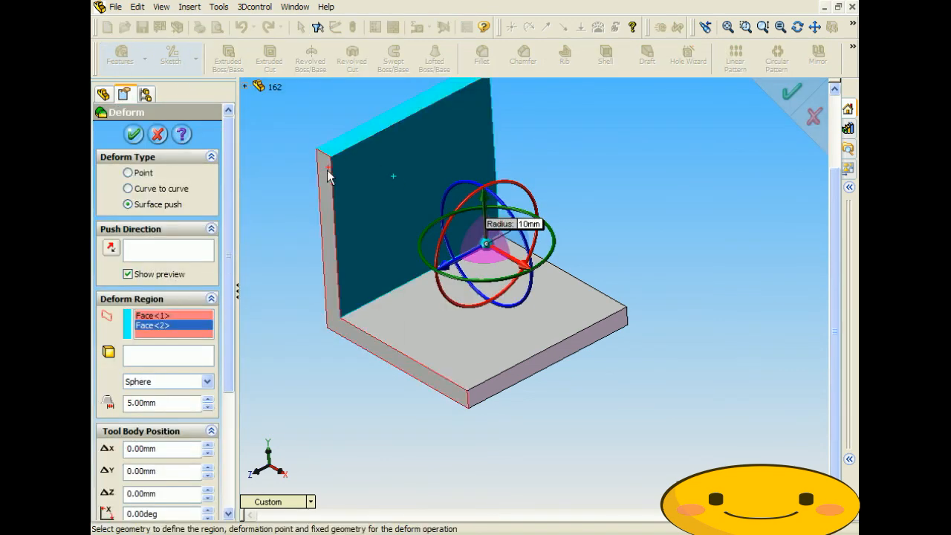
{"action": "left_click", "coordinate": [326, 170]}
{"action": "left_click", "coordinate": [456, 371]}
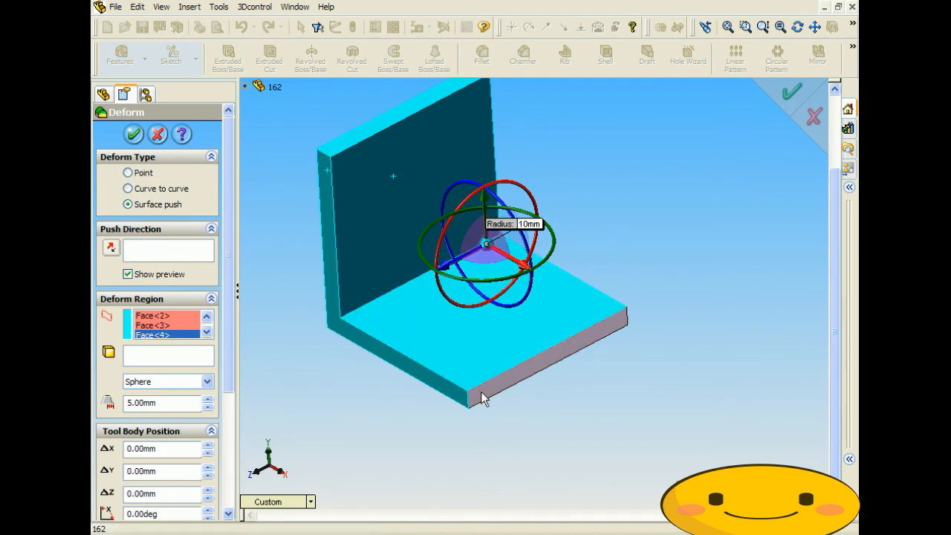
{"action": "left_click", "coordinate": [481, 391]}
Step: Add the body's remaining underside, back and far-side faces to the deform region, and pick the L-shaped solid as the body to deform
{"action": "middle_click_drag", "start_coordinate": [481, 391], "coordinate": [361, 335]}
{"action": "left_click", "coordinate": [508, 343]}
{"action": "left_click", "coordinate": [474, 248]}
{"action": "middle_click_drag", "start_coordinate": [467, 243], "coordinate": [512, 200]}
{"action": "left_click", "coordinate": [512, 201]}
{"action": "middle_click_drag", "start_coordinate": [539, 270], "coordinate": [665, 320]}
{"action": "left_click", "coordinate": [195, 354]}
{"action": "left_click", "coordinate": [452, 254]}
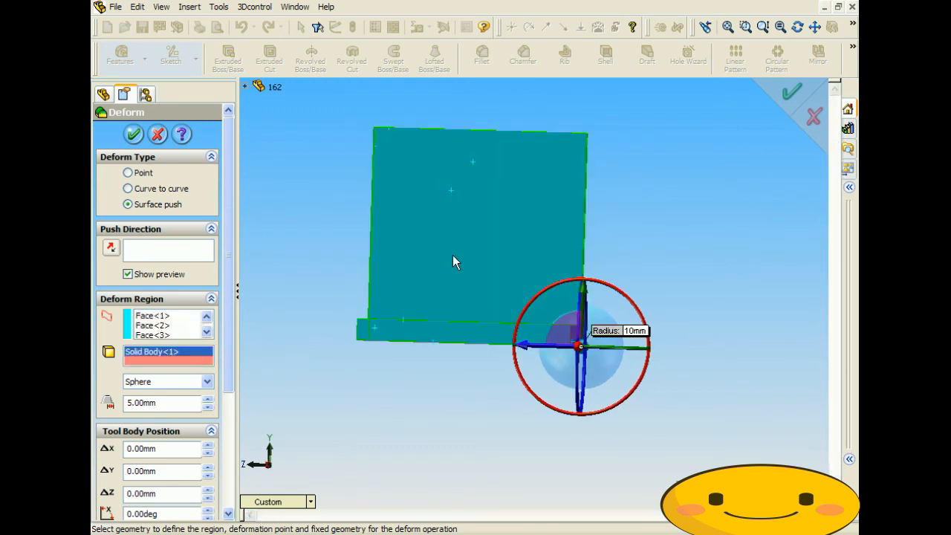
Step: Set the push direction along the vertical wall's short top edge, reversed, and choose Ellipse as the tool body
{"action": "middle_click_drag", "start_coordinate": [294, 271], "coordinate": [191, 278]}
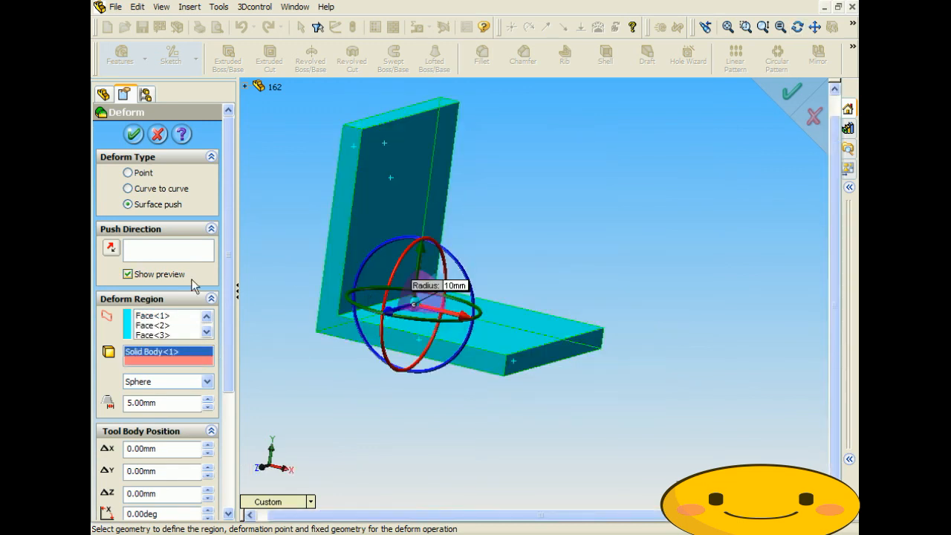
{"action": "left_click", "coordinate": [162, 255]}
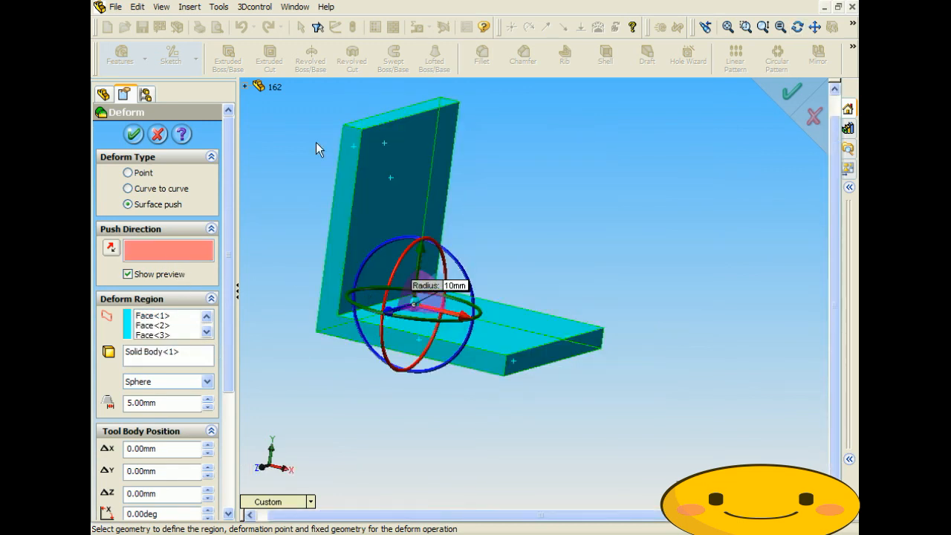
{"action": "left_click", "coordinate": [357, 132]}
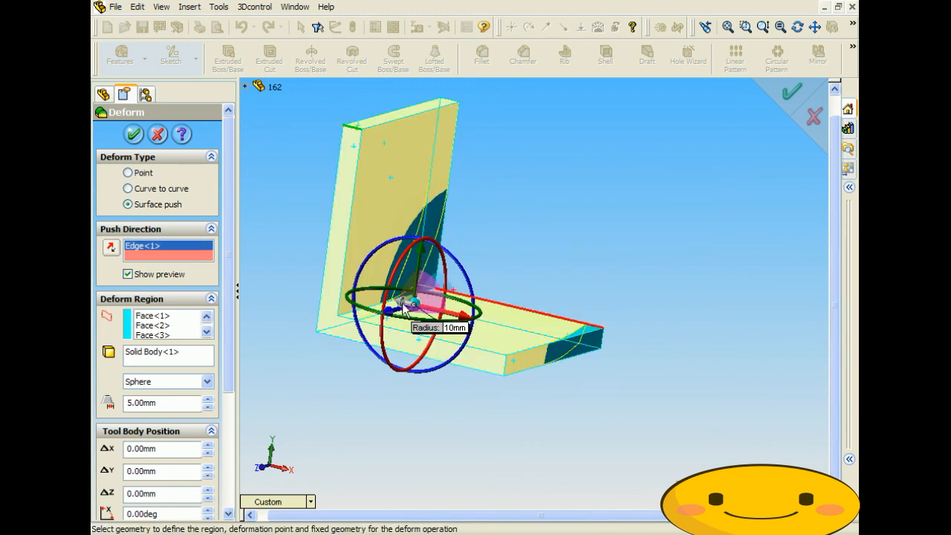
{"action": "left_click", "coordinate": [109, 249]}
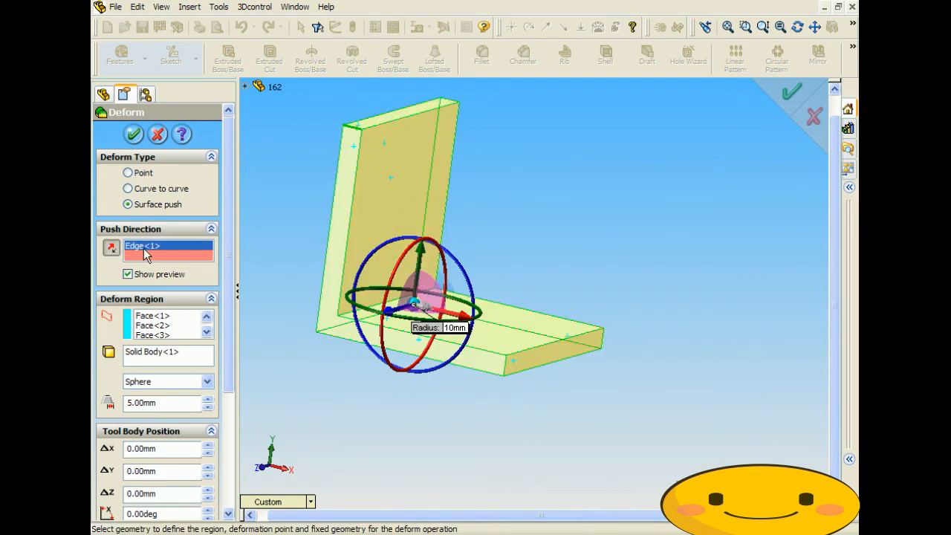
{"action": "left_click", "coordinate": [207, 381]}
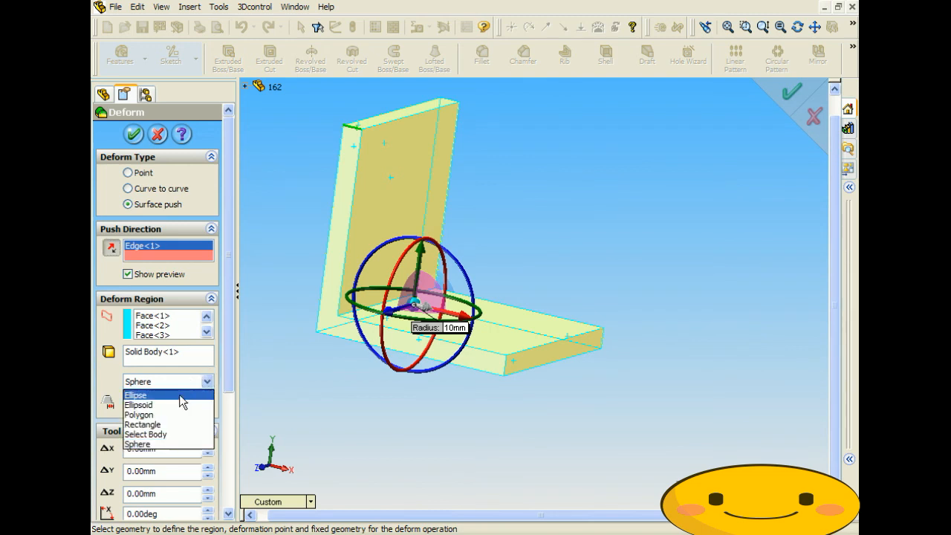
{"action": "left_click", "coordinate": [176, 394]}
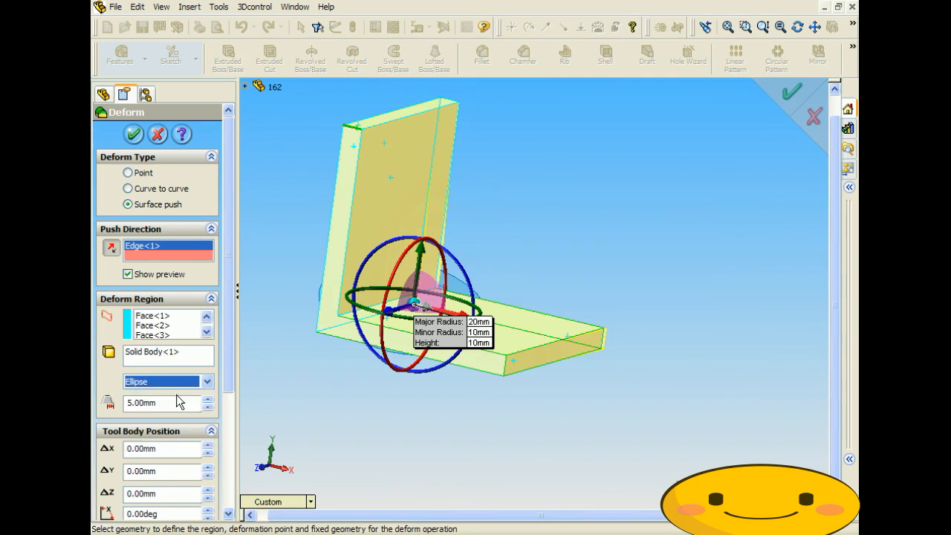
Step: Set the ellipse tool body's major radius to 10 mm, minor radius to 5 mm and height to 5 mm
{"action": "scroll", "coordinate": [401, 286], "scroll_direction": "down", "scroll_amount": 2}
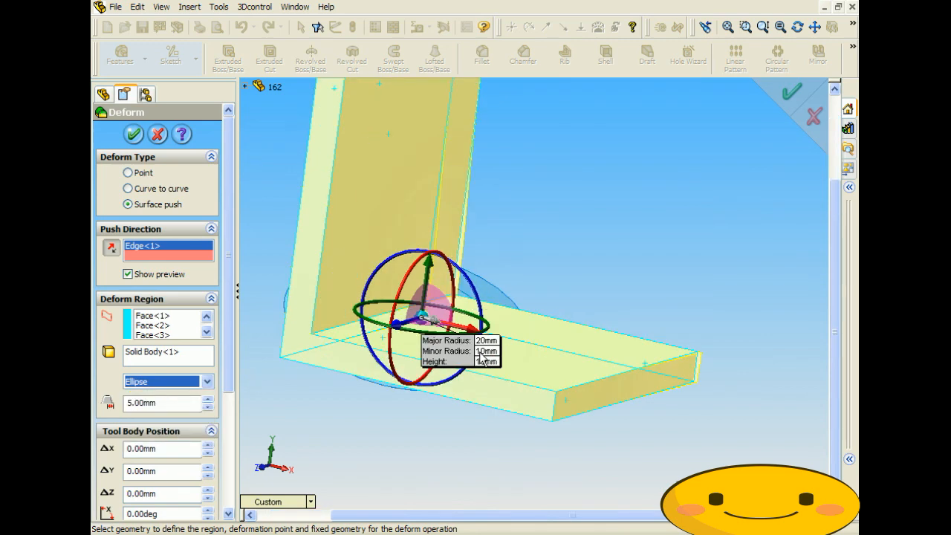
{"action": "left_click_drag", "start_coordinate": [481, 359], "coordinate": [568, 215]}
{"action": "middle_click_drag", "start_coordinate": [548, 257], "coordinate": [678, 280]}
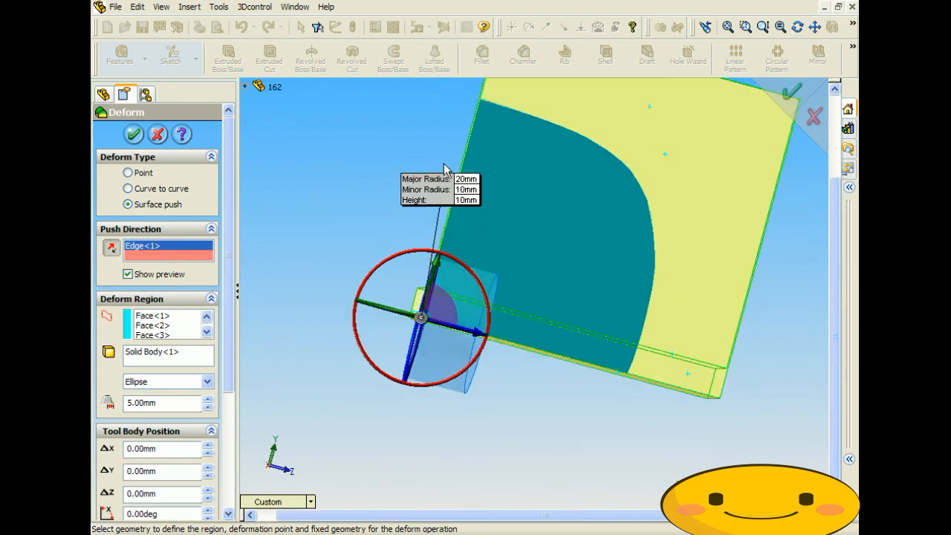
{"action": "left_click", "coordinate": [467, 179]}
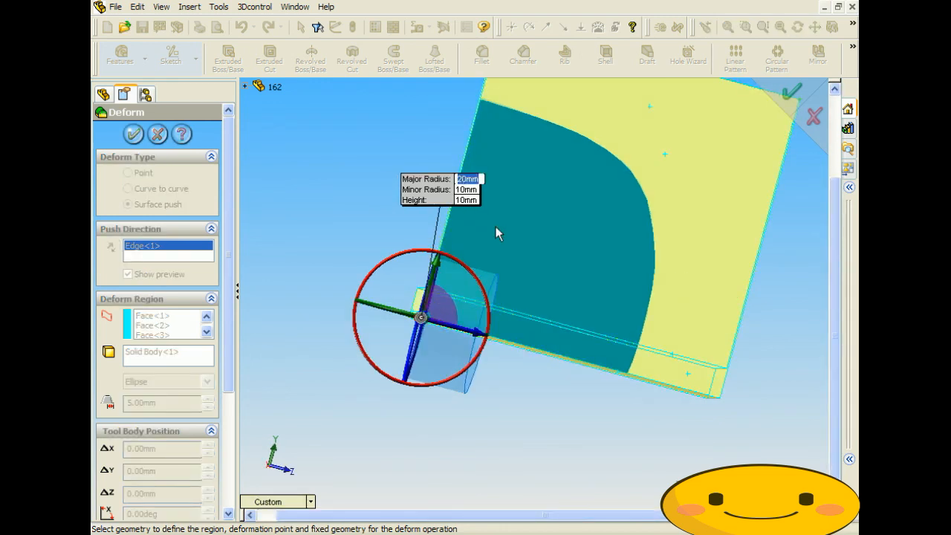
{"action": "type", "text": "10"}
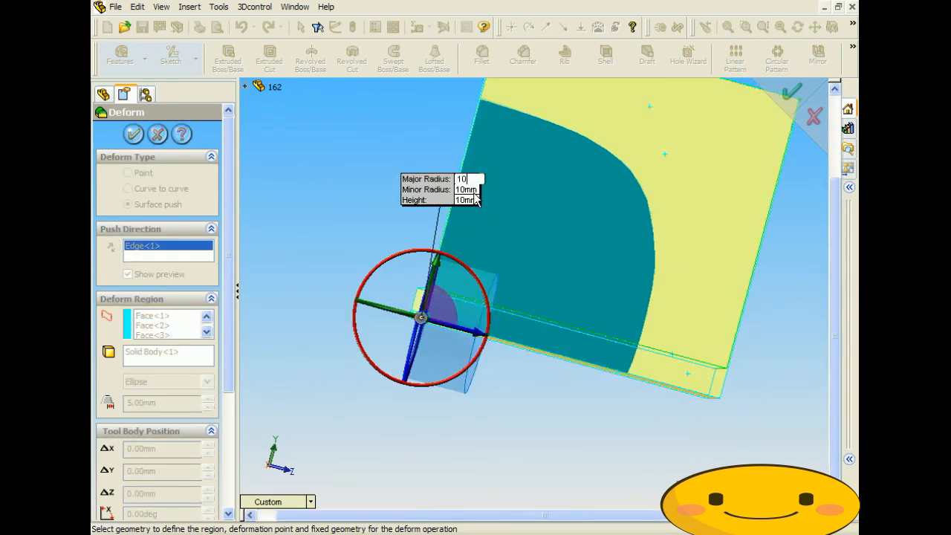
{"action": "left_click", "coordinate": [472, 190]}
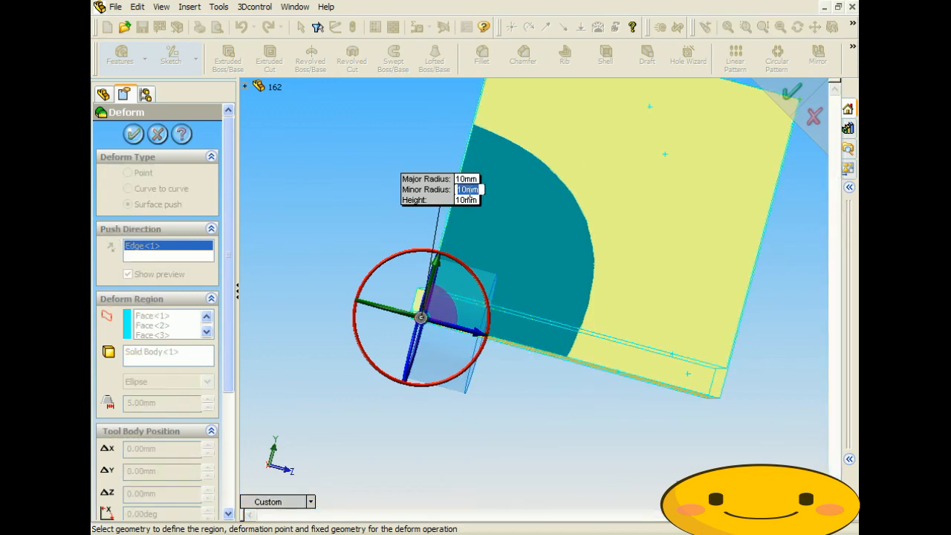
{"action": "key", "text": "Return"}
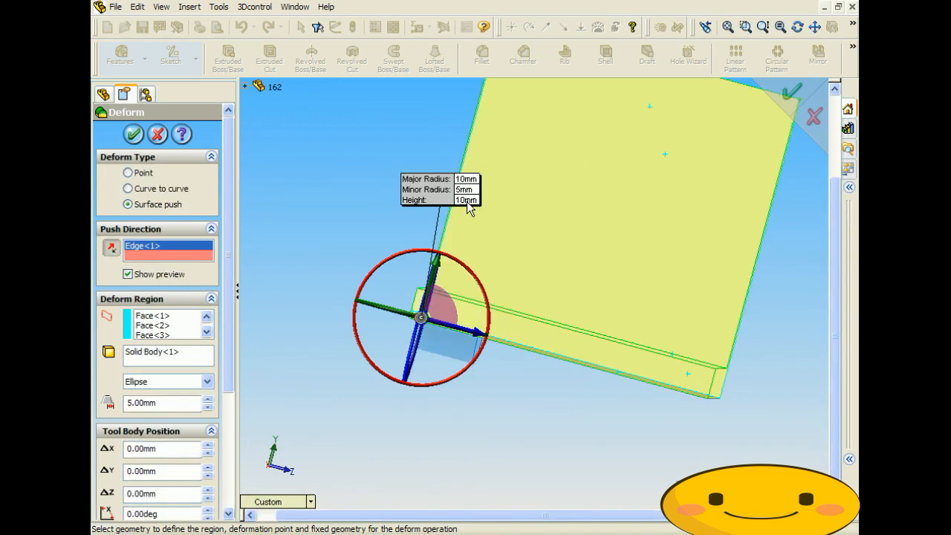
{"action": "left_click", "coordinate": [466, 200]}
{"action": "key", "text": "Return"}
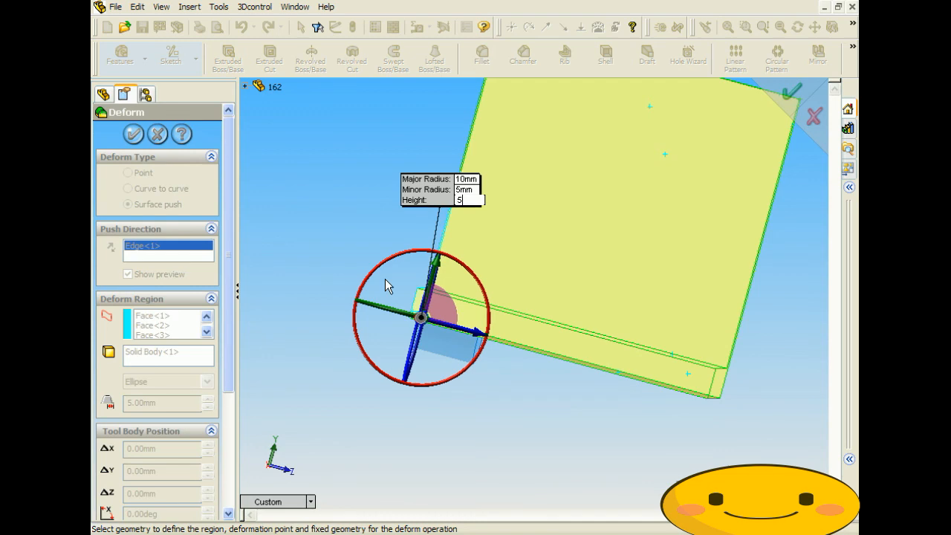
Step: Move the ellipse tool body above the flange, offset about 48.6 mm in X, 24.5 mm in Y and 12.5 mm in Z
{"action": "middle_click_drag", "start_coordinate": [357, 271], "coordinate": [482, 363]}
{"action": "scroll", "coordinate": [482, 357], "scroll_direction": "down", "scroll_amount": 3}
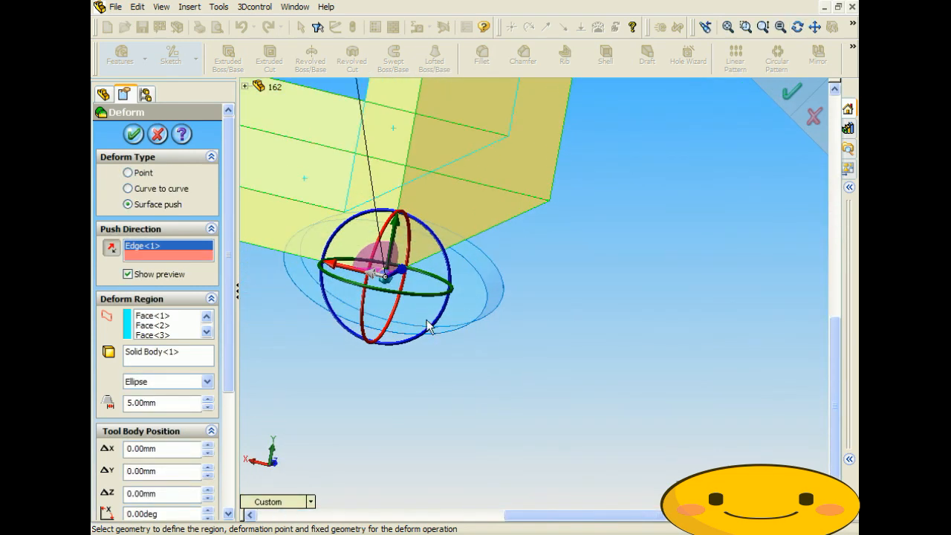
{"action": "scroll", "coordinate": [424, 319], "scroll_direction": "up", "scroll_amount": 5}
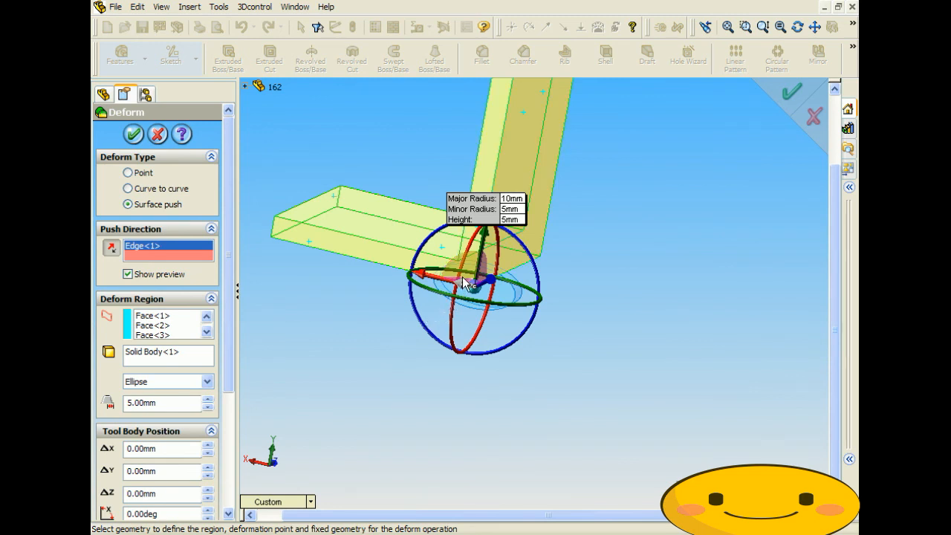
{"action": "middle_click_drag", "start_coordinate": [479, 289], "coordinate": [594, 334]}
{"action": "middle_click_drag", "start_coordinate": [738, 291], "coordinate": [622, 265]}
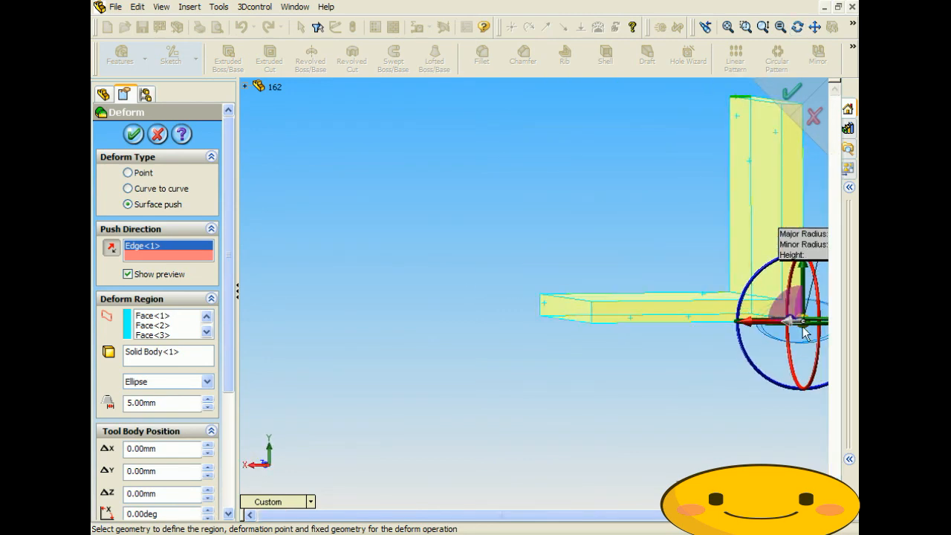
{"action": "left_click_drag", "start_coordinate": [784, 321], "coordinate": [569, 265]}
{"action": "mouse_move", "coordinate": [569, 265]}
{"action": "middle_mouse_down"}
{"action": "mouse_move", "coordinate": [716, 298]}
{"action": "mouse_move", "coordinate": [565, 264]}
{"action": "middle_mouse_up"}
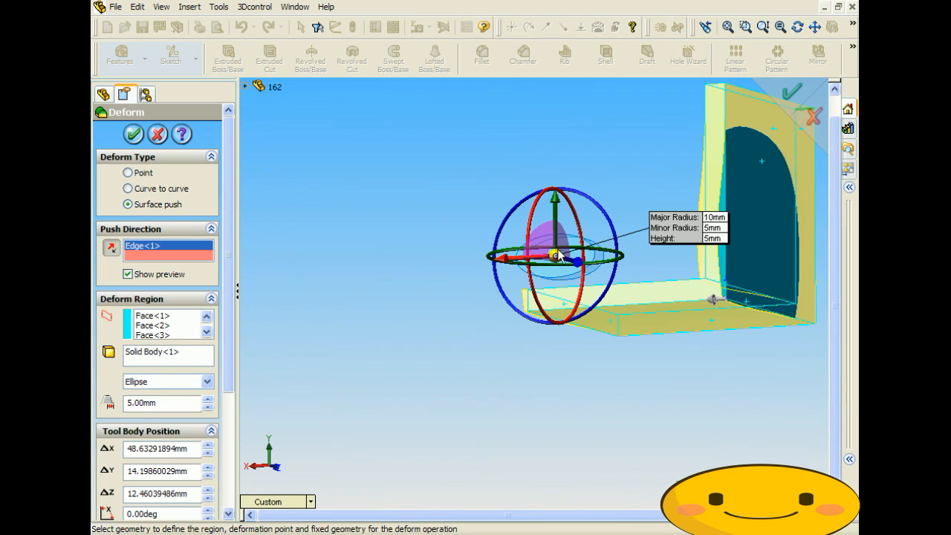
{"action": "left_click_drag", "start_coordinate": [554, 201], "coordinate": [569, 135]}
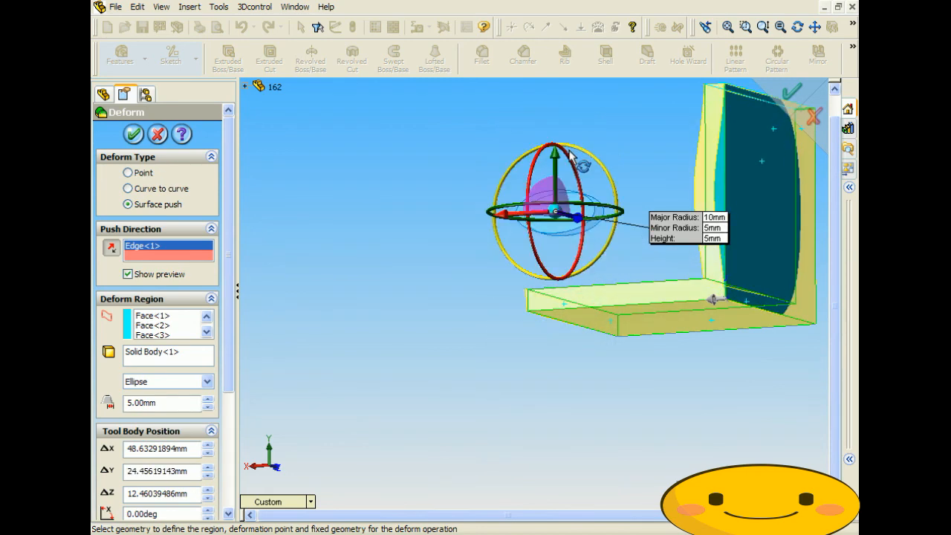
Step: Set the ellipse tool body's major radius to 20 mm, minor radius to 10 mm and height to 10 mm
{"action": "left_click", "coordinate": [712, 217]}
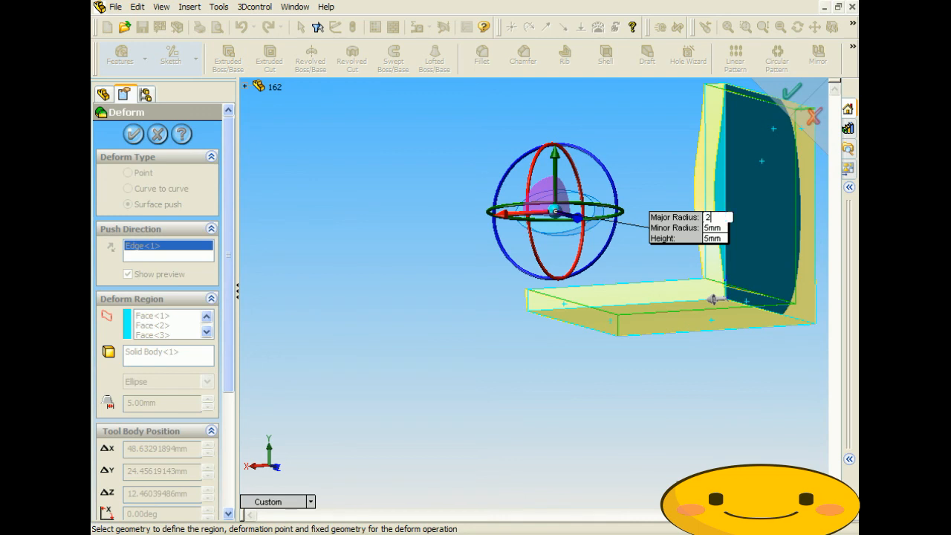
{"action": "type", "text": "20"}
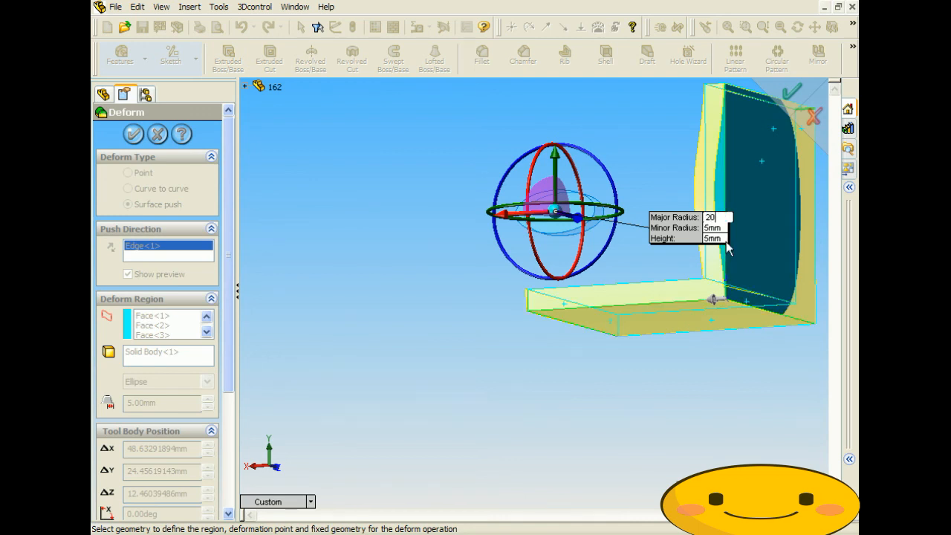
{"action": "key", "text": "Return"}
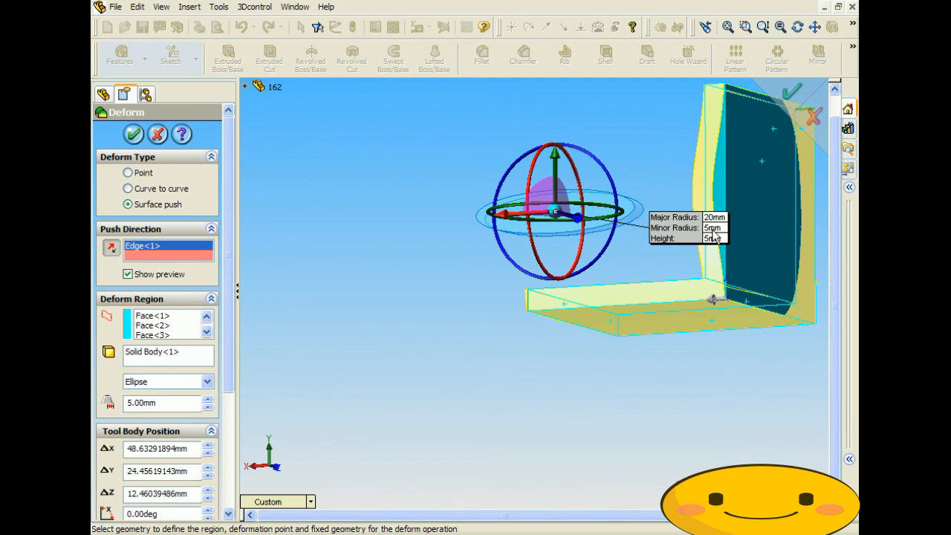
{"action": "left_click", "coordinate": [711, 228]}
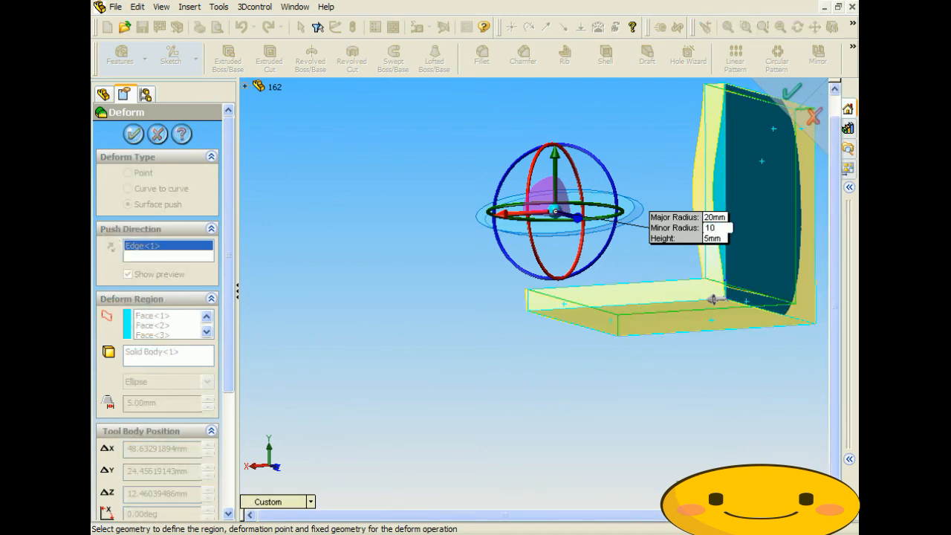
{"action": "left_click", "coordinate": [713, 237]}
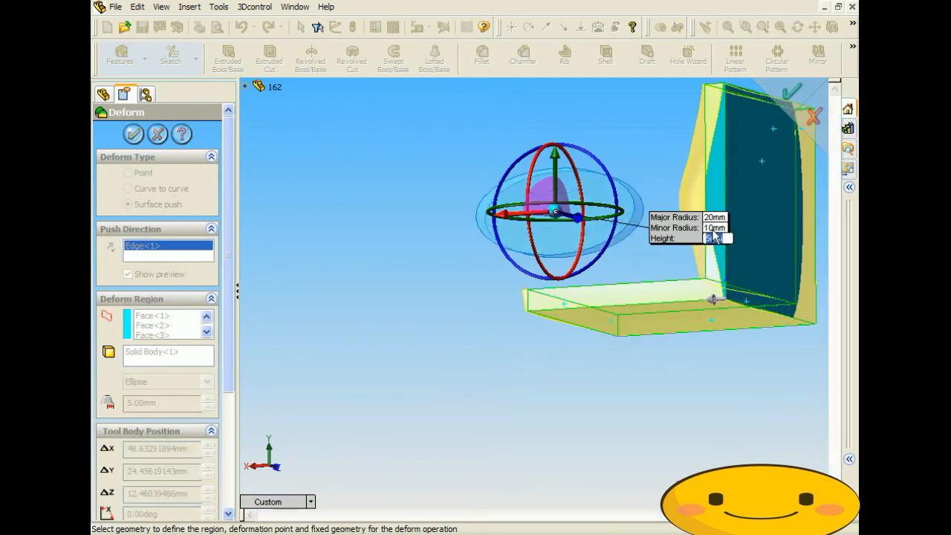
{"action": "type", "text": "10"}
{"action": "key", "text": "Return"}
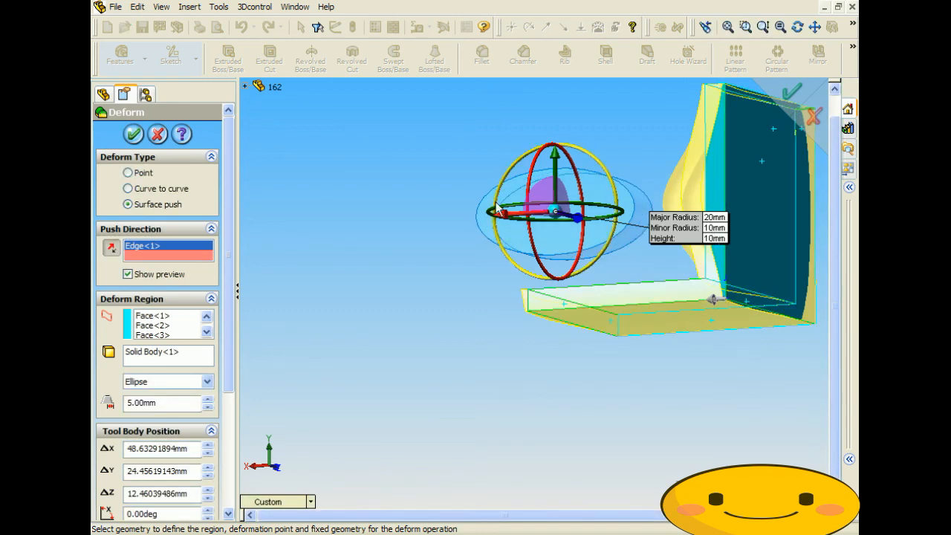
Step: Shift the ellipse tool body to offsets of about 22.6 mm in Z and 97.9 mm in X, and accept the Deform
{"action": "middle_click_drag", "start_coordinate": [496, 210], "coordinate": [609, 178]}
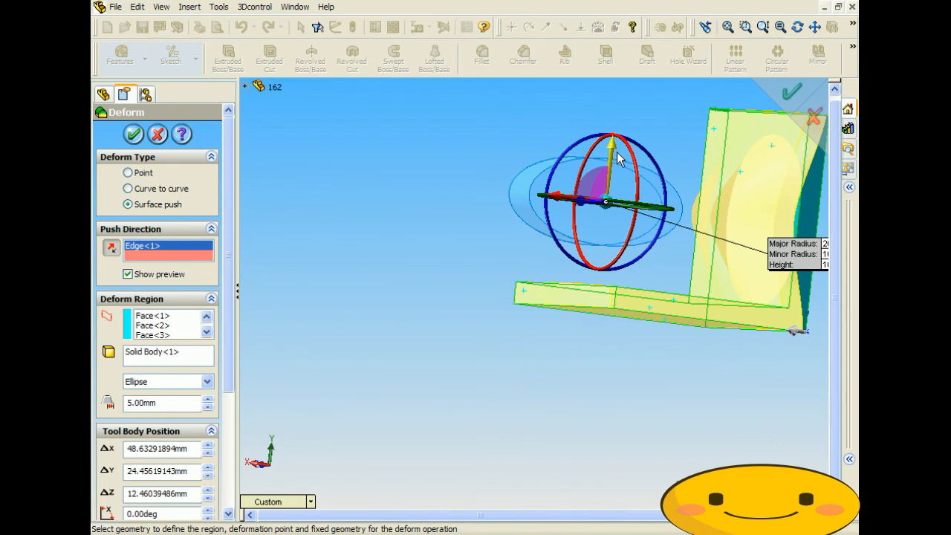
{"action": "middle_click_drag", "start_coordinate": [640, 216], "coordinate": [682, 243]}
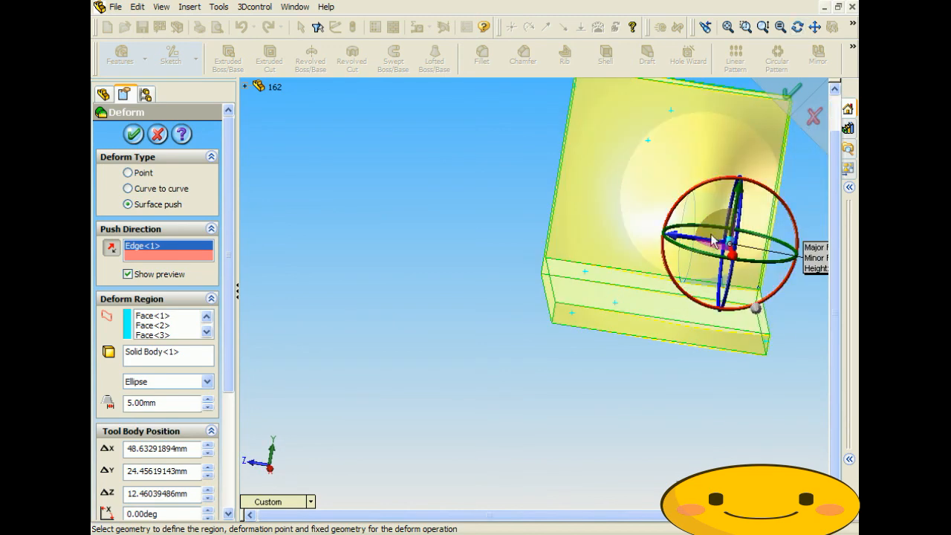
{"action": "left_click_drag", "start_coordinate": [682, 244], "coordinate": [626, 235]}
{"action": "middle_click_drag", "start_coordinate": [719, 295], "coordinate": [769, 295]}
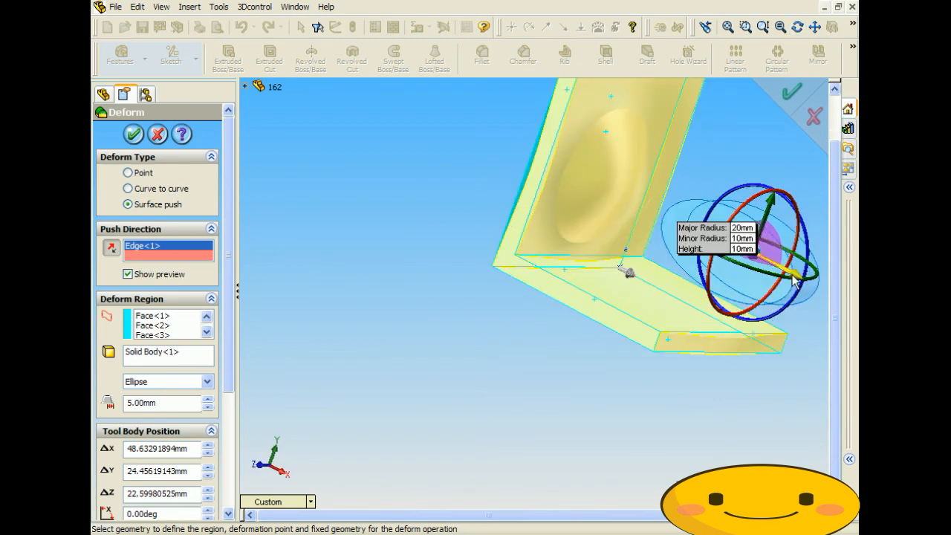
{"action": "left_click_drag", "start_coordinate": [801, 285], "coordinate": [776, 278]}
{"action": "middle_click_drag", "start_coordinate": [776, 279], "coordinate": [530, 299]}
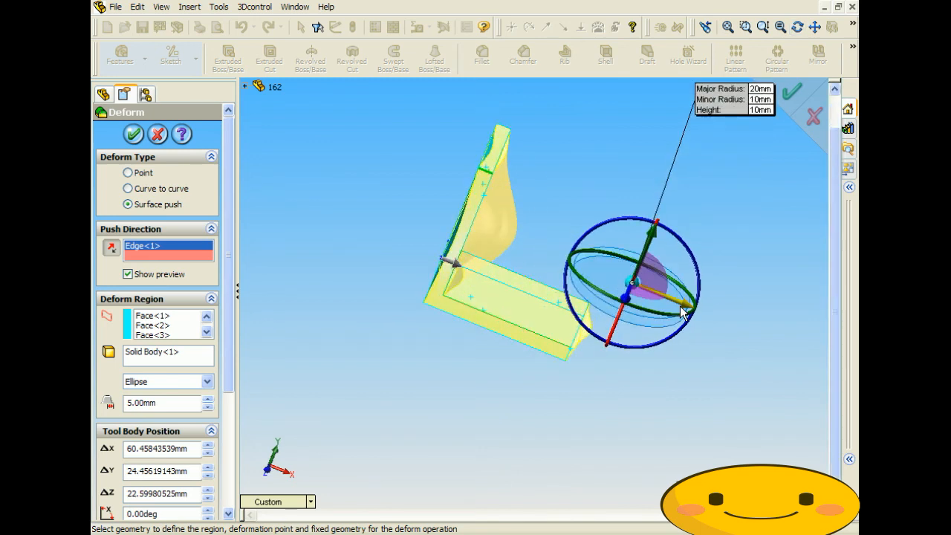
{"action": "left_click_drag", "start_coordinate": [685, 306], "coordinate": [799, 339]}
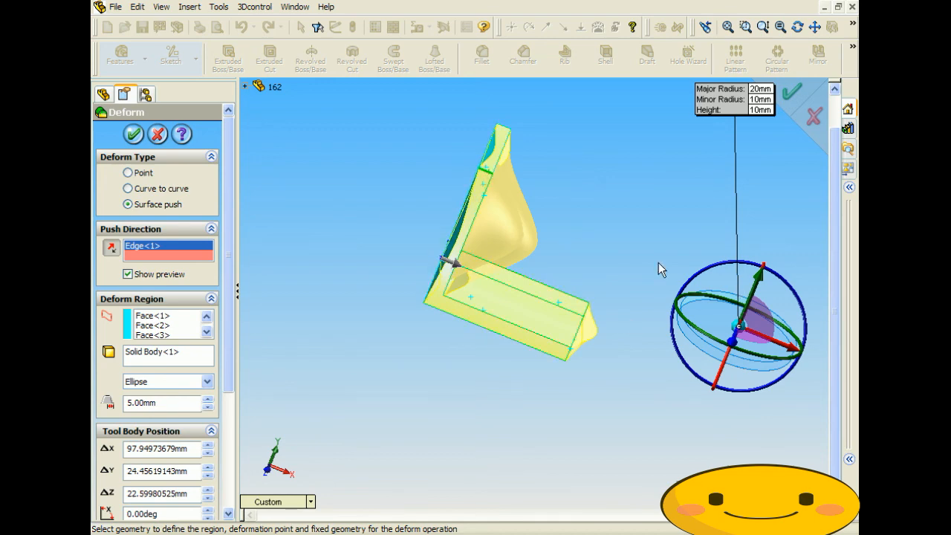
{"action": "middle_click_drag", "start_coordinate": [630, 310], "coordinate": [765, 143]}
{"action": "left_click", "coordinate": [795, 93]}
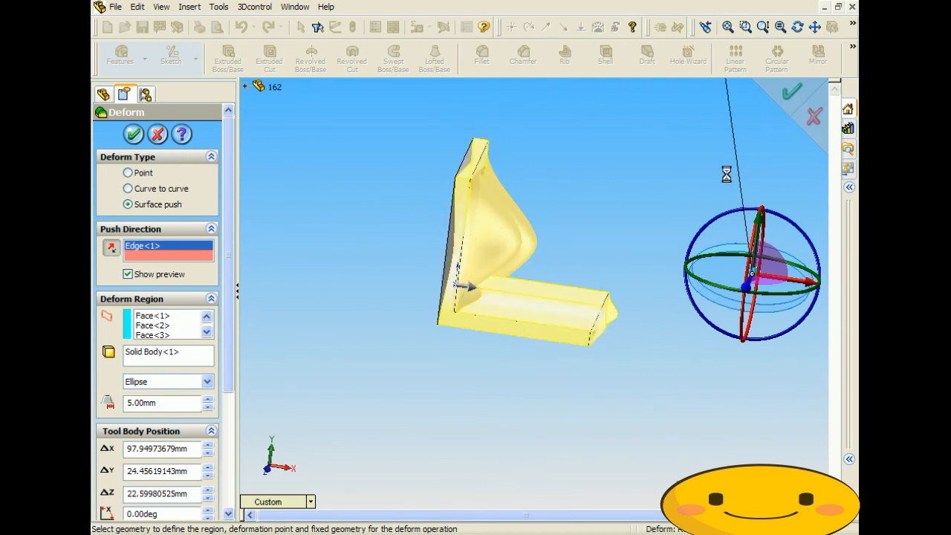
Step: Examine the deformed wall and flange of the L-shaped body from several sides
{"action": "middle_click_drag", "start_coordinate": [633, 250], "coordinate": [635, 343]}
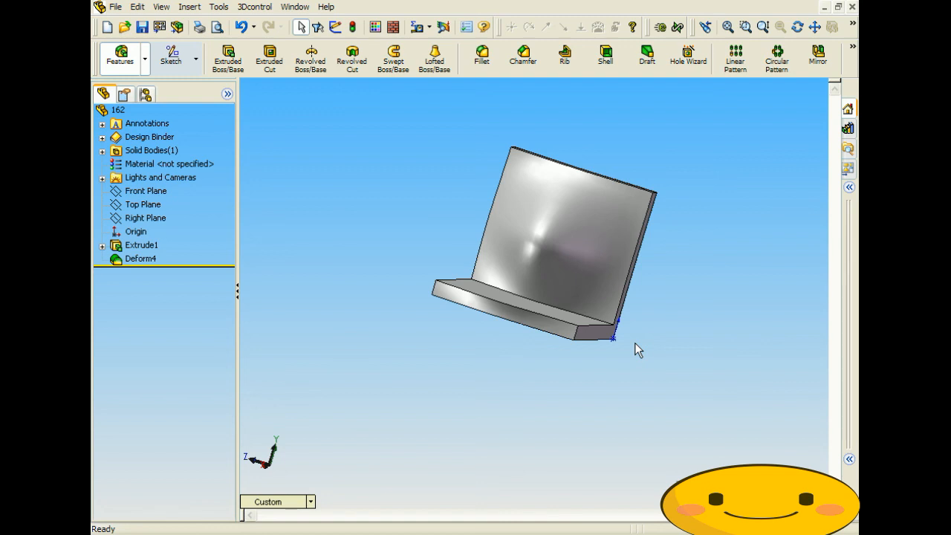
{"action": "middle_click_drag", "start_coordinate": [634, 342], "coordinate": [559, 322]}
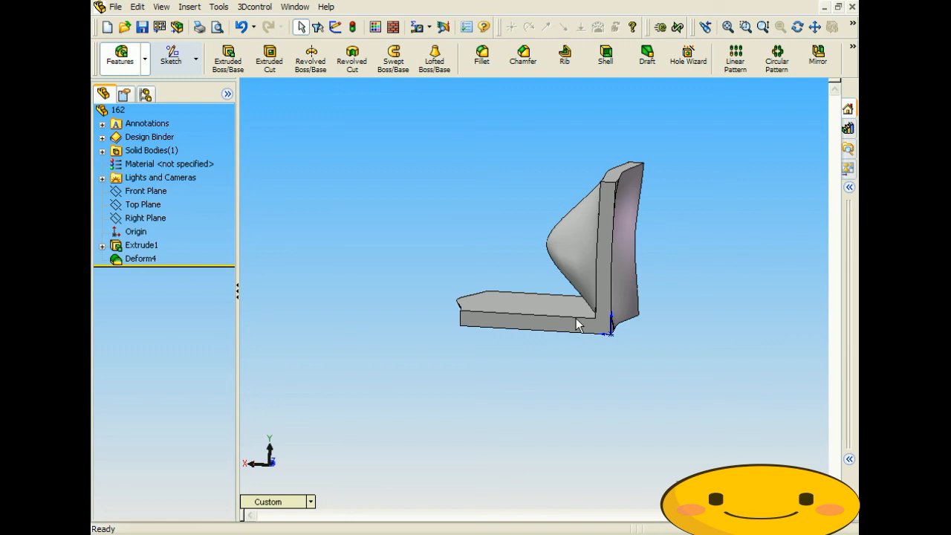
{"action": "middle_click_drag", "start_coordinate": [500, 308], "coordinate": [575, 329]}
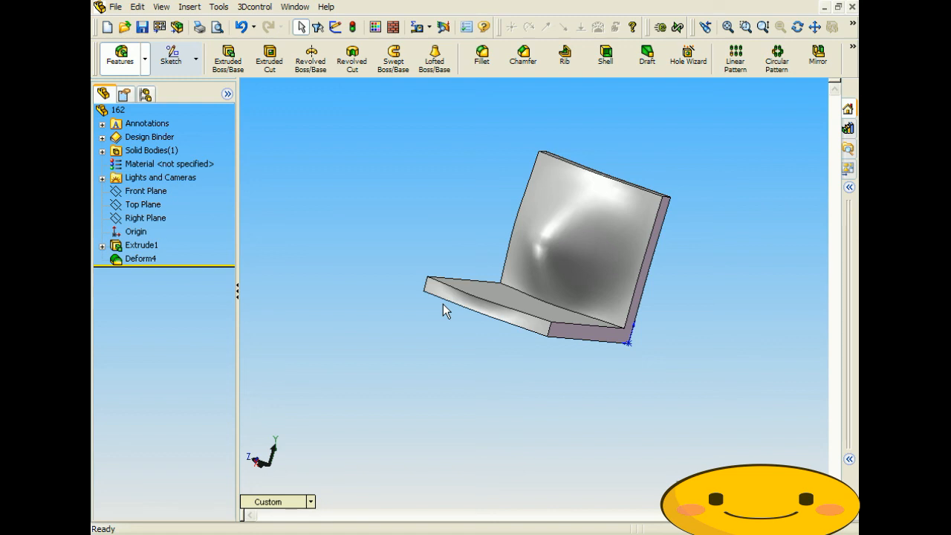
{"action": "middle_click_drag", "start_coordinate": [511, 304], "coordinate": [453, 291]}
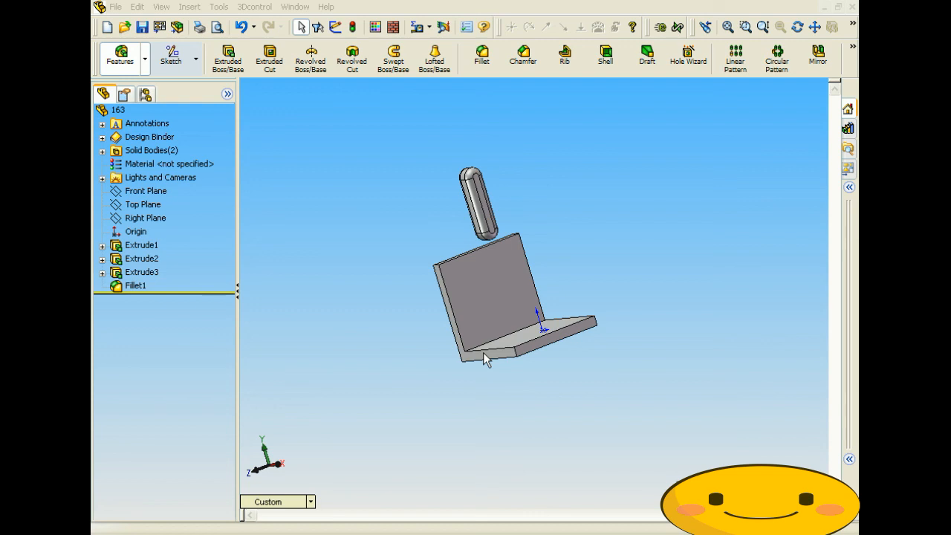
Step: Examine part 163's L-shaped body and the separate rounded bar above its vertical wall from several angles
{"action": "mouse_move", "coordinate": [496, 317]}
{"action": "middle_mouse_down"}
{"action": "mouse_move", "coordinate": [532, 299]}
{"action": "mouse_move", "coordinate": [483, 322]}
{"action": "middle_mouse_up"}
{"action": "scroll", "coordinate": [491, 267], "scroll_direction": "down", "scroll_amount": 5}
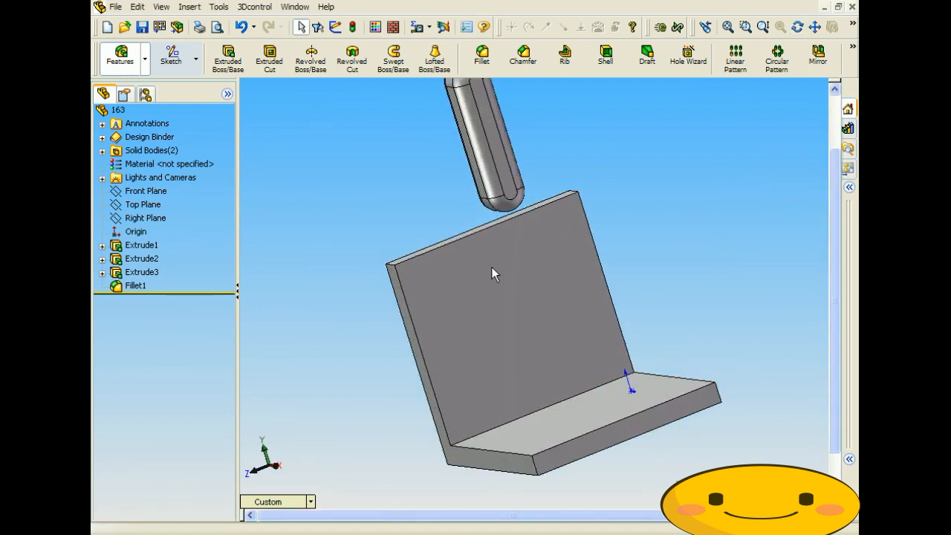
{"action": "middle_click_drag", "start_coordinate": [598, 255], "coordinate": [632, 236]}
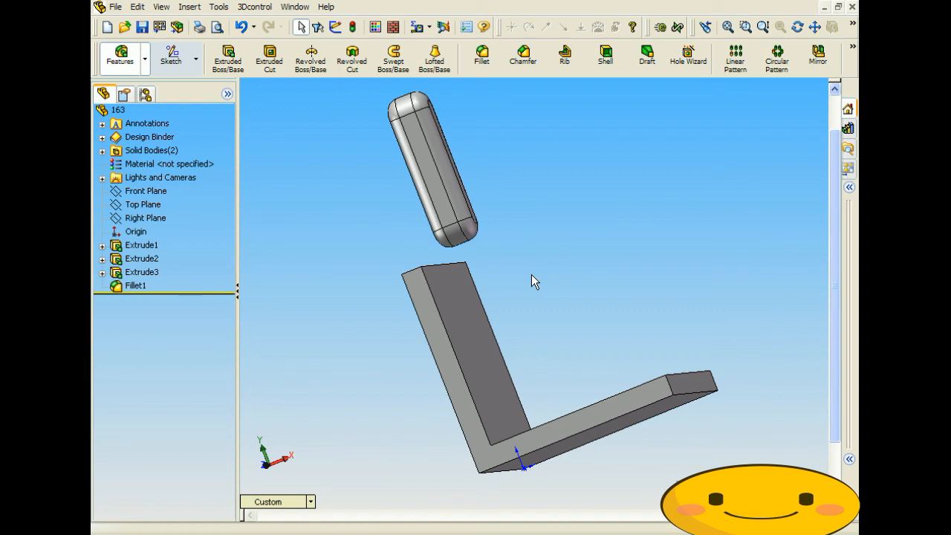
{"action": "middle_click_drag", "start_coordinate": [532, 216], "coordinate": [502, 260]}
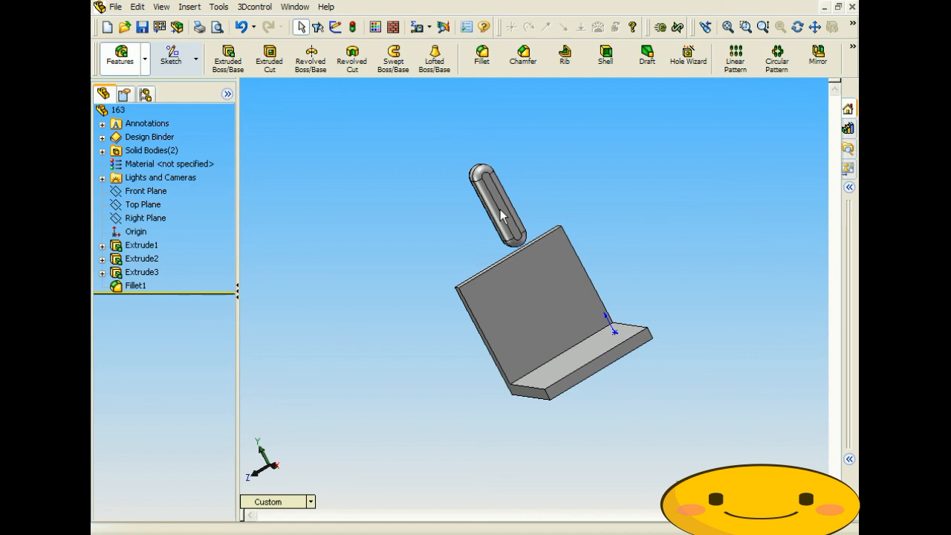
{"action": "middle_click_drag", "start_coordinate": [500, 209], "coordinate": [469, 215]}
{"action": "left_click", "coordinate": [487, 212]}
{"action": "left_click", "coordinate": [468, 215]}
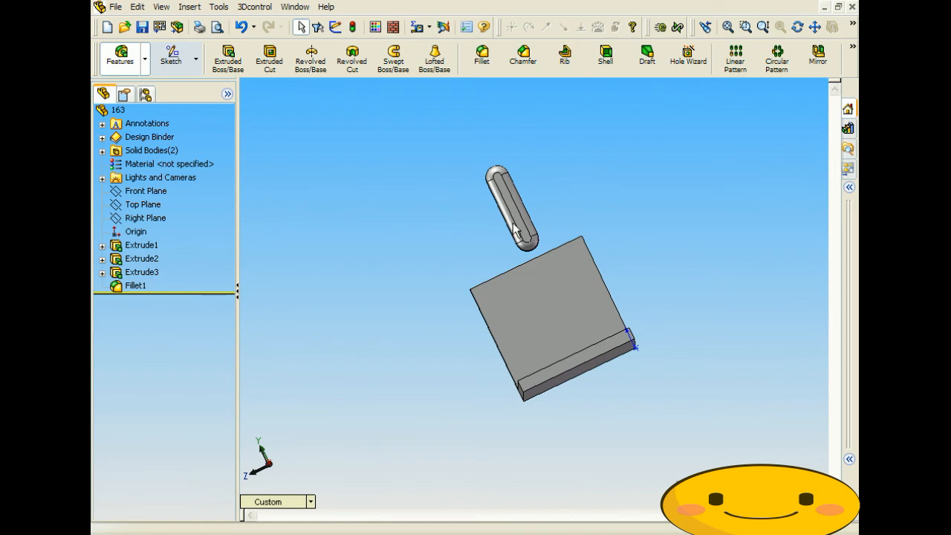
{"action": "middle_click_drag", "start_coordinate": [518, 242], "coordinate": [568, 292]}
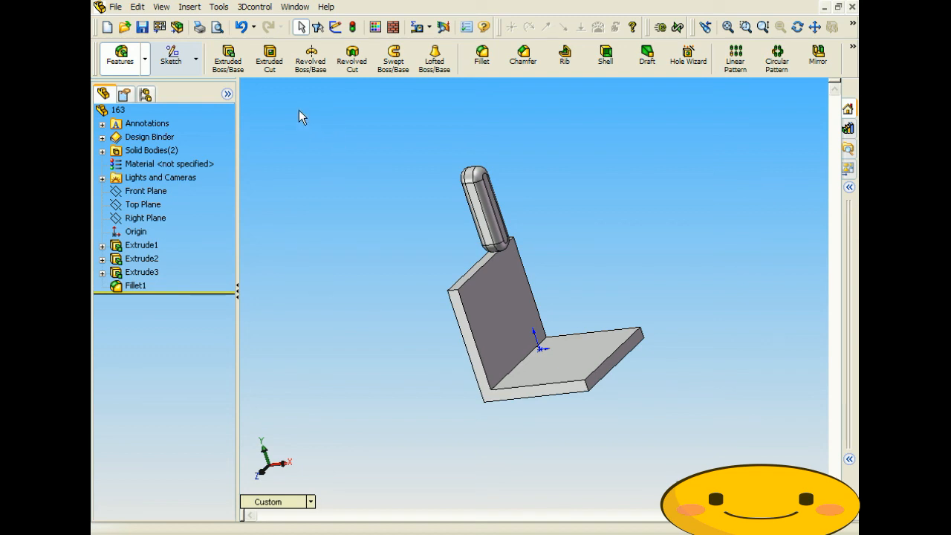
Step: Start a Surface push Deform with Select Body as the tool type, and pick the separate rounded bar as tool body
{"action": "left_click", "coordinate": [198, 9]}
{"action": "mouse_move", "coordinate": [223, 54]}
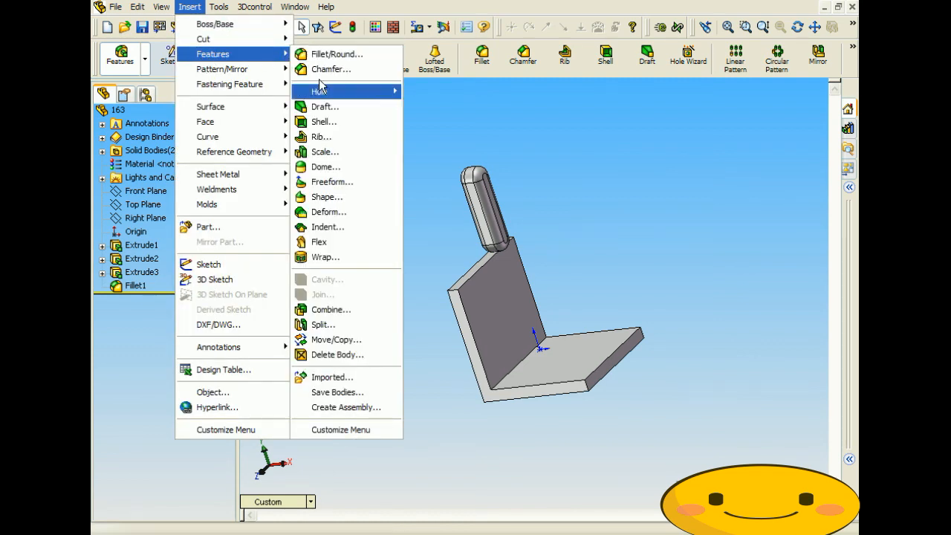
{"action": "left_click", "coordinate": [342, 211]}
{"action": "left_click", "coordinate": [184, 204]}
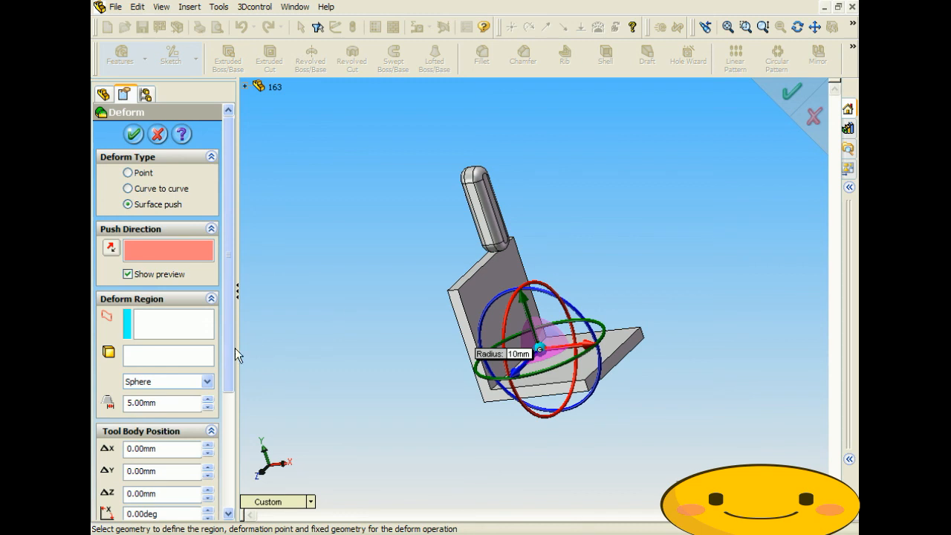
{"action": "left_click", "coordinate": [207, 381]}
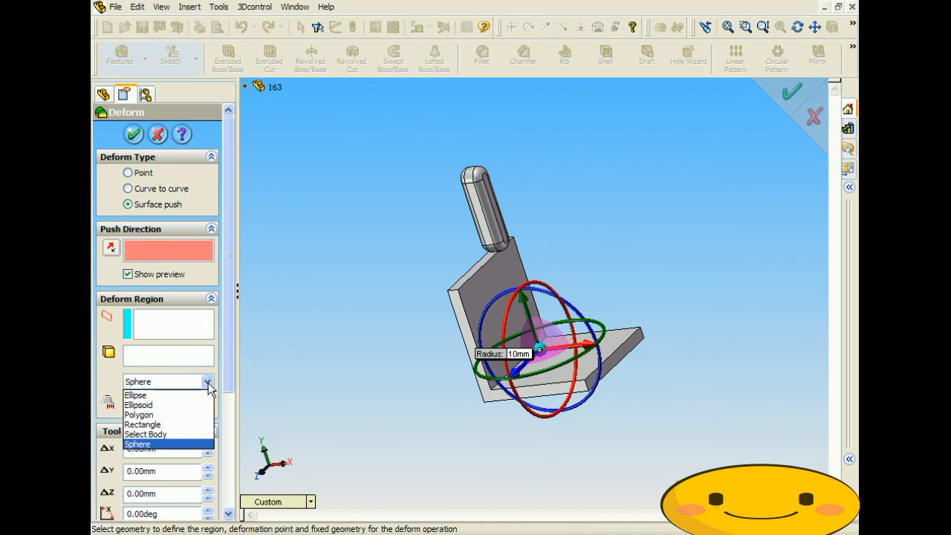
{"action": "left_click", "coordinate": [164, 432]}
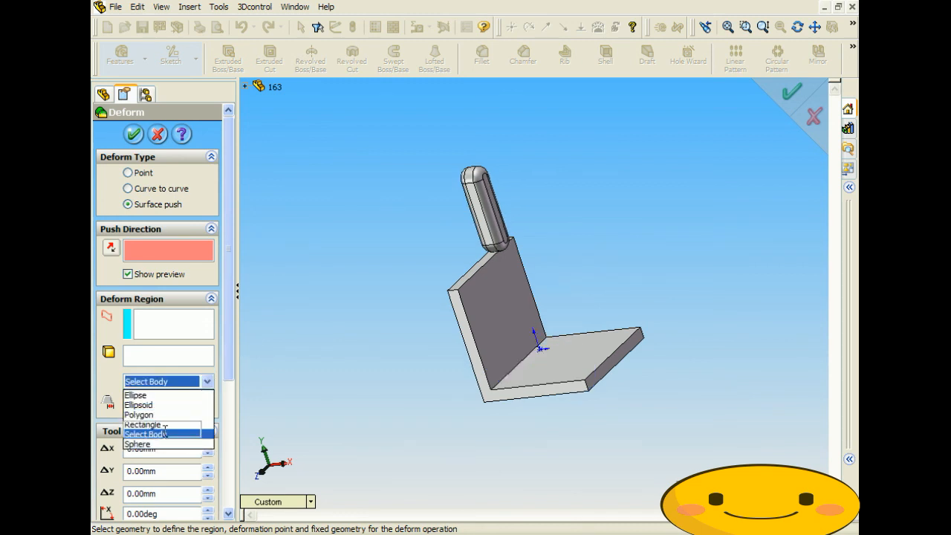
{"action": "left_click", "coordinate": [479, 190]}
Step: Shift the tool body away from the rounded bar to offsets of about 19 mm in X, 7.6 mm in Y and -15.9 mm in Z
{"action": "left_click_drag", "start_coordinate": [487, 211], "coordinate": [536, 180]}
{"action": "scroll", "coordinate": [548, 195], "scroll_direction": "down", "scroll_amount": 3}
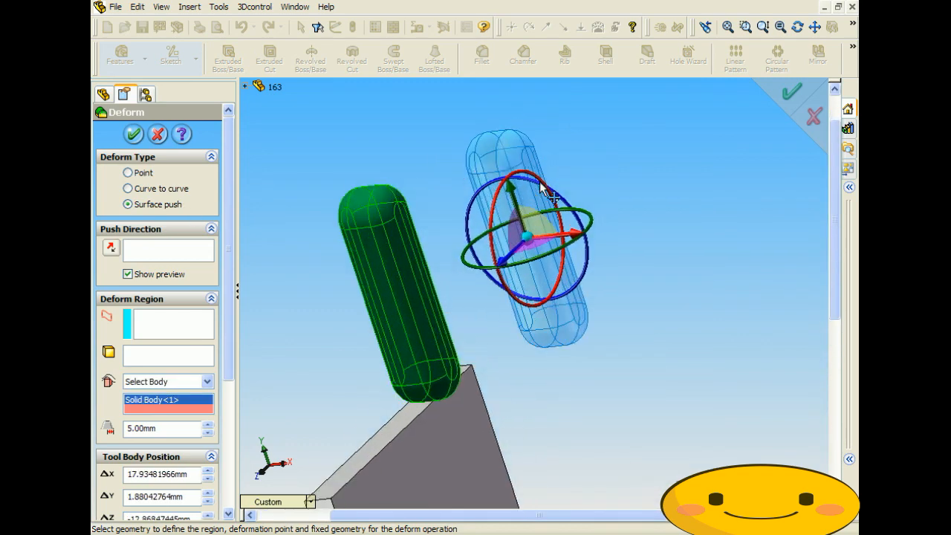
{"action": "scroll", "coordinate": [549, 195], "scroll_direction": "down", "scroll_amount": 2}
{"action": "scroll", "coordinate": [532, 185], "scroll_direction": "up", "scroll_amount": 4}
{"action": "left_click_drag", "start_coordinate": [528, 295], "coordinate": [505, 260]}
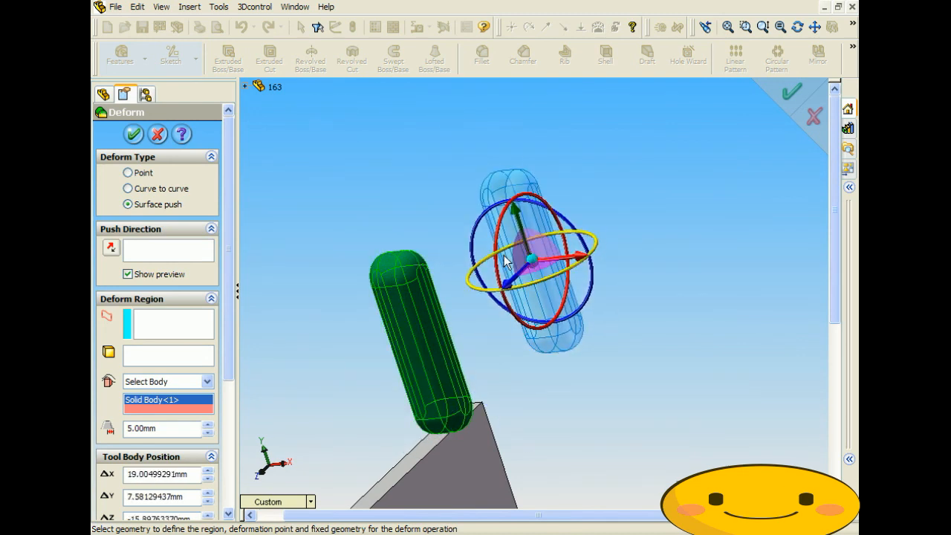
{"action": "scroll", "coordinate": [364, 356], "scroll_direction": "up", "scroll_amount": 5}
{"action": "scroll", "coordinate": [420, 366], "scroll_direction": "up", "scroll_amount": 2}
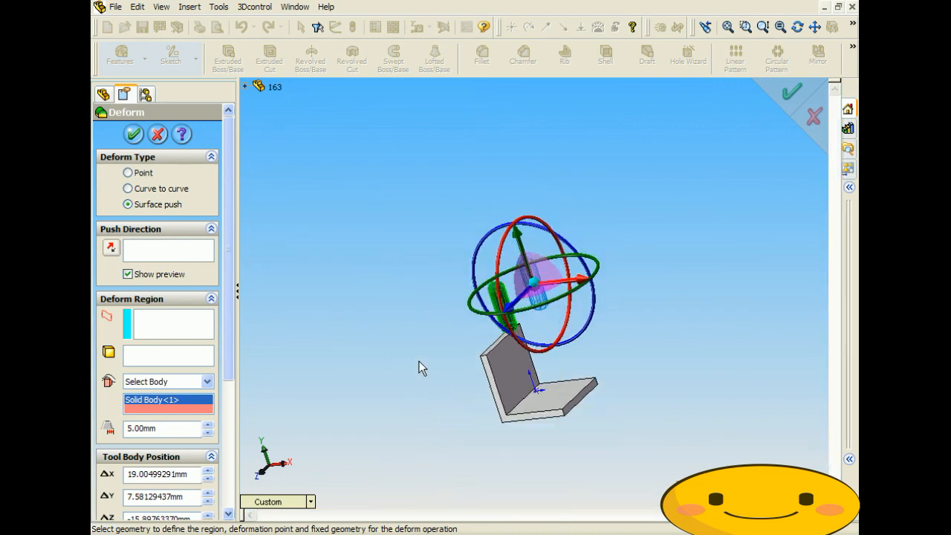
Step: Add the end, upper and lower faces of the L-shaped body's horizontal flange to the deform region
{"action": "middle_click_drag", "start_coordinate": [419, 366], "coordinate": [426, 326]}
{"action": "scroll", "coordinate": [537, 329], "scroll_direction": "down", "scroll_amount": 3}
{"action": "middle_click_drag", "start_coordinate": [537, 329], "coordinate": [509, 346]}
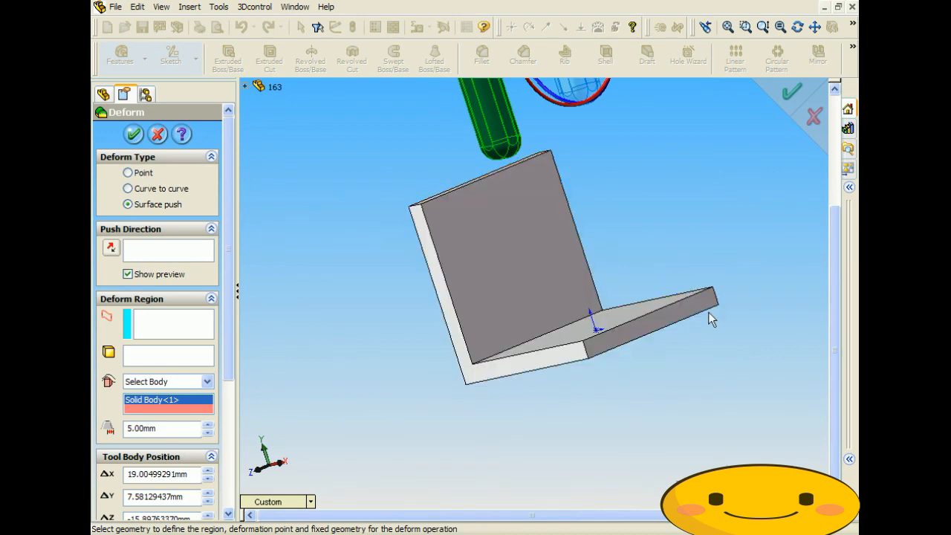
{"action": "left_click", "coordinate": [210, 319]}
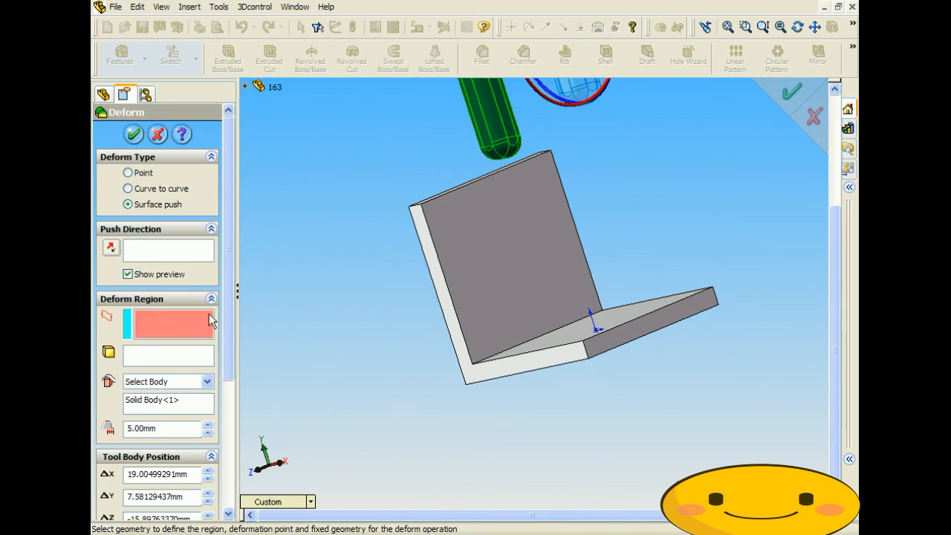
{"action": "left_click", "coordinate": [629, 332]}
{"action": "left_click", "coordinate": [622, 352]}
{"action": "middle_click_drag", "start_coordinate": [621, 352], "coordinate": [576, 301]}
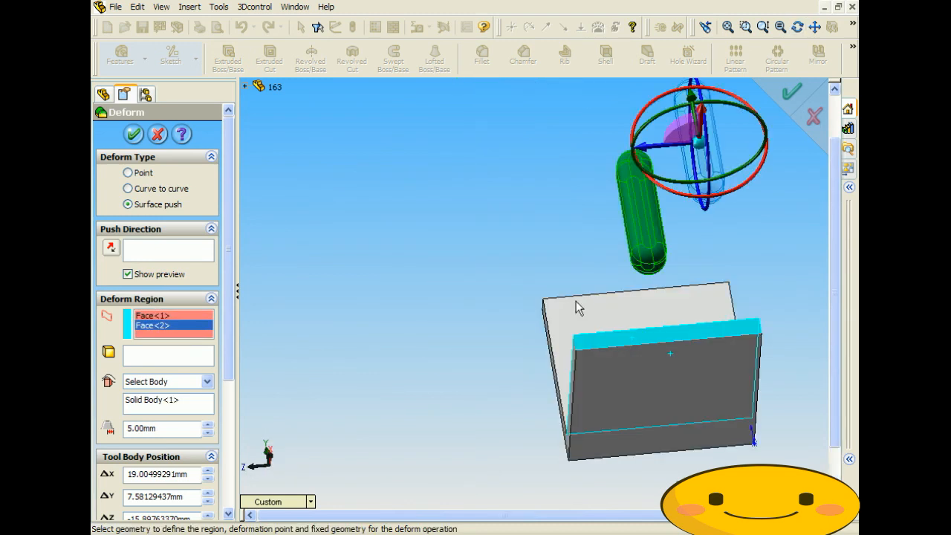
{"action": "left_click", "coordinate": [614, 360]}
{"action": "middle_click_drag", "start_coordinate": [614, 360], "coordinate": [604, 386]}
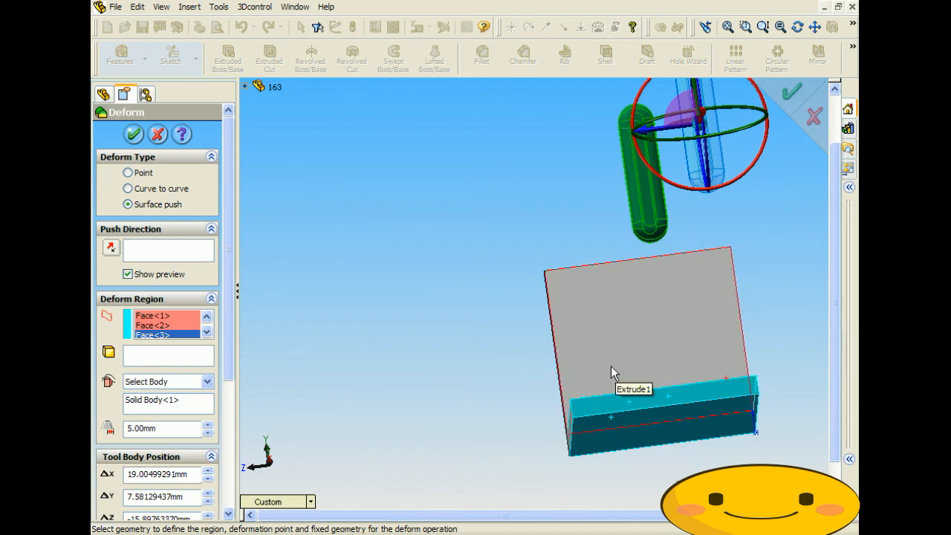
Step: Choose the L-shaped body as the body to deform and one of its vertical edges as the push direction
{"action": "left_click", "coordinate": [168, 356]}
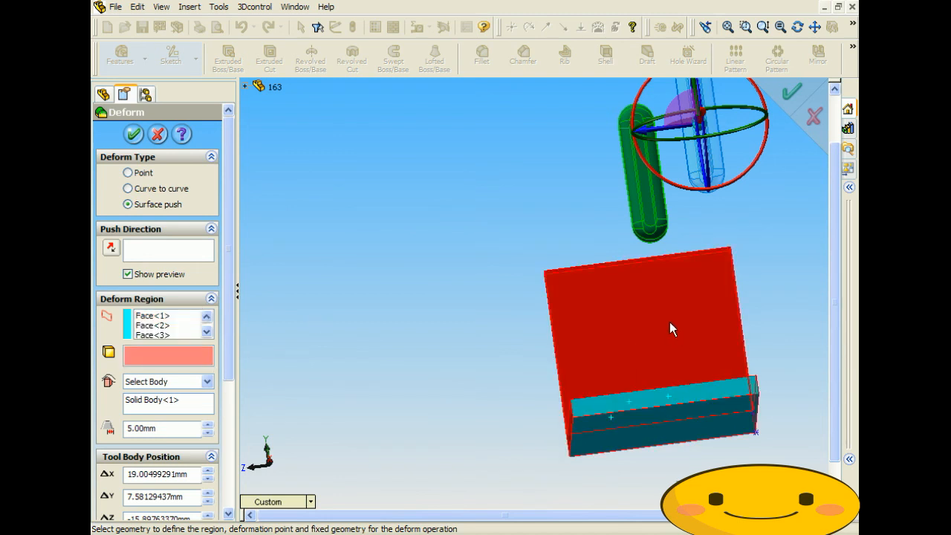
{"action": "left_click", "coordinate": [669, 329]}
{"action": "middle_click_drag", "start_coordinate": [671, 326], "coordinate": [522, 382]}
{"action": "left_click", "coordinate": [150, 255]}
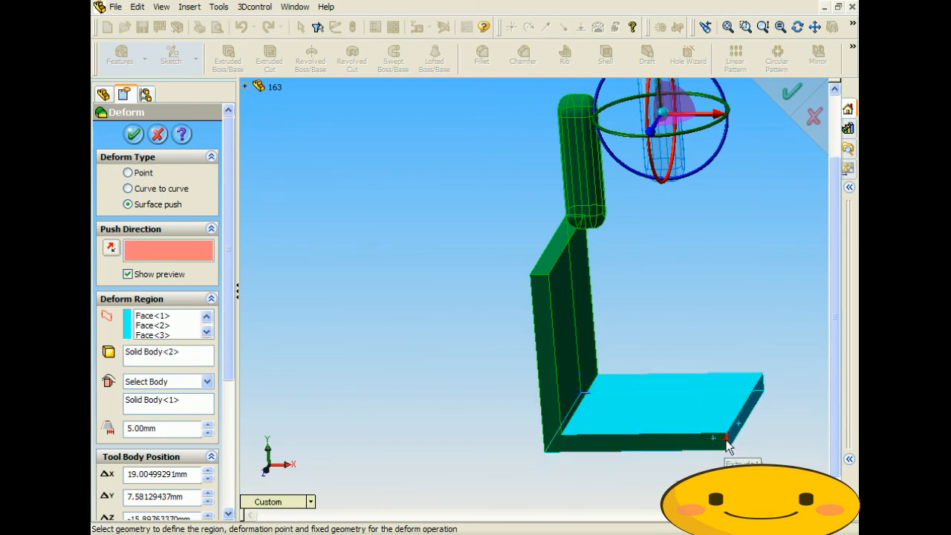
{"action": "left_click", "coordinate": [614, 440]}
Step: Position the tool body over the flange's outer end at offsets of about 37.2 mm in X, 5.3 mm in Y and 1.9 mm in Z
{"action": "middle_click_drag", "start_coordinate": [545, 374], "coordinate": [581, 285]}
{"action": "scroll", "coordinate": [581, 294], "scroll_direction": "up", "scroll_amount": 3}
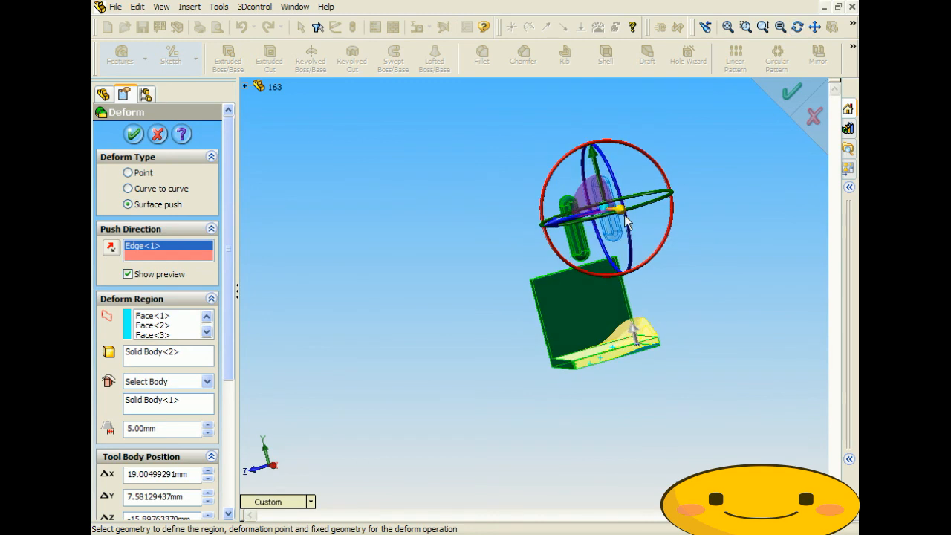
{"action": "left_click_drag", "start_coordinate": [607, 210], "coordinate": [516, 315]}
{"action": "scroll", "coordinate": [566, 321], "scroll_direction": "down", "scroll_amount": 5}
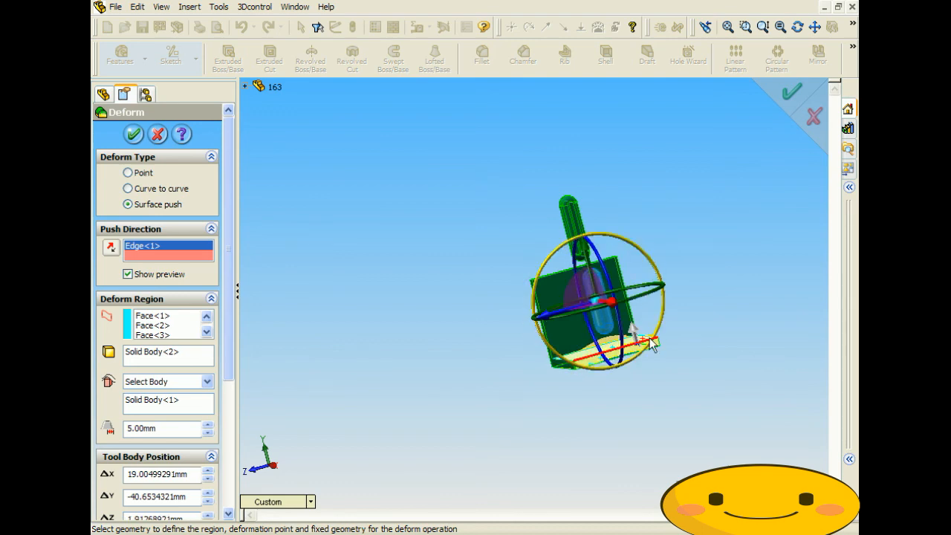
{"action": "middle_click_drag", "start_coordinate": [566, 321], "coordinate": [676, 226]}
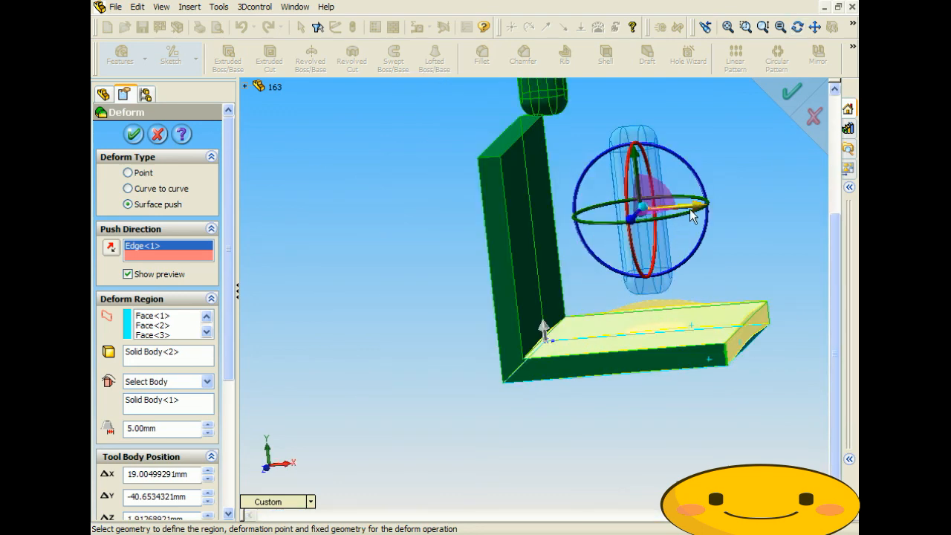
{"action": "left_click_drag", "start_coordinate": [703, 205], "coordinate": [778, 202]}
{"action": "left_click_drag", "start_coordinate": [724, 135], "coordinate": [707, 27]}
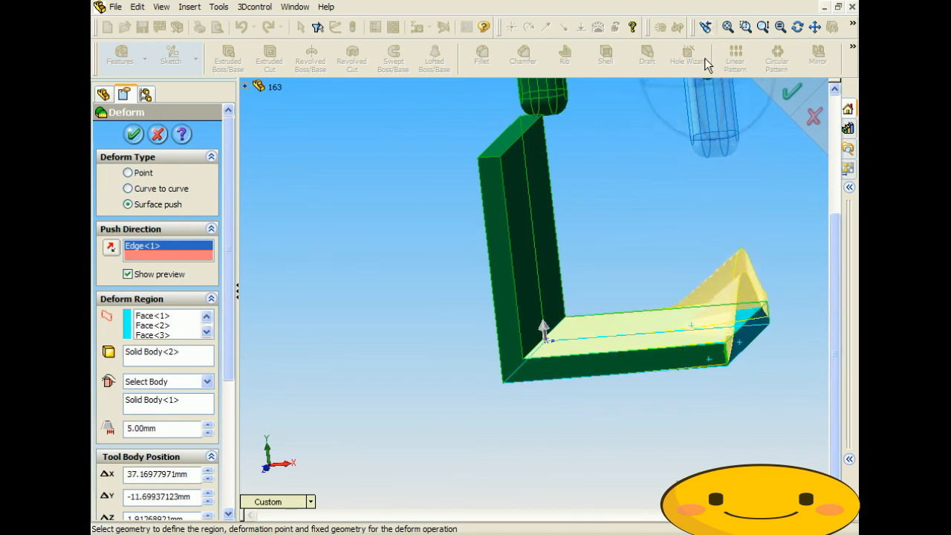
{"action": "left_click_drag", "start_coordinate": [630, 132], "coordinate": [628, 87]}
Step: Check the flange's deformation preview from several sides and accept the Surface push Deform
{"action": "middle_click_drag", "start_coordinate": [645, 240], "coordinate": [635, 362]}
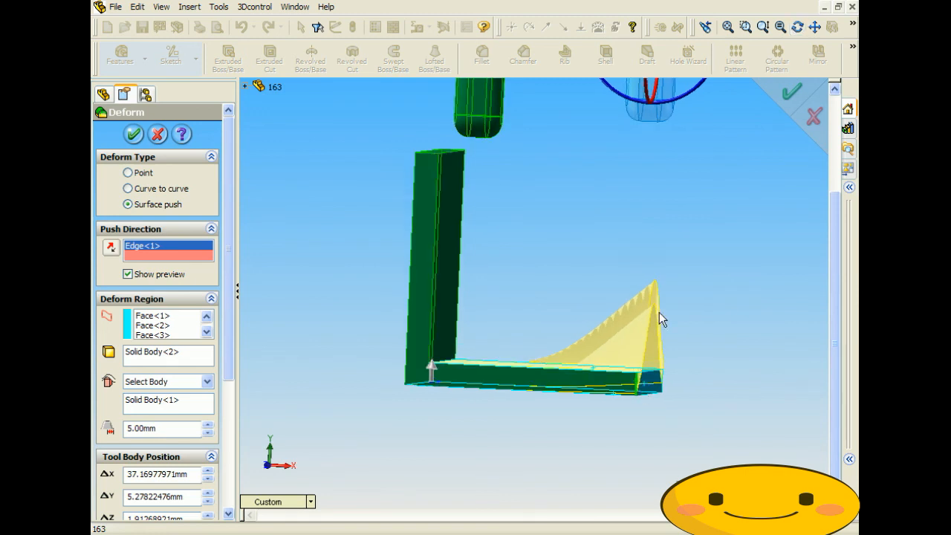
{"action": "scroll", "coordinate": [635, 244], "scroll_direction": "up", "scroll_amount": 3}
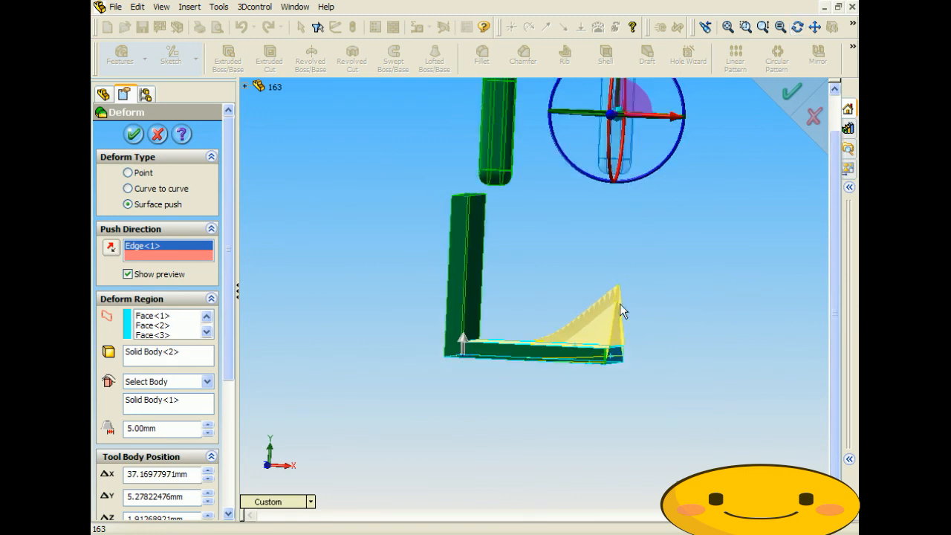
{"action": "scroll", "coordinate": [616, 304], "scroll_direction": "down", "scroll_amount": 3}
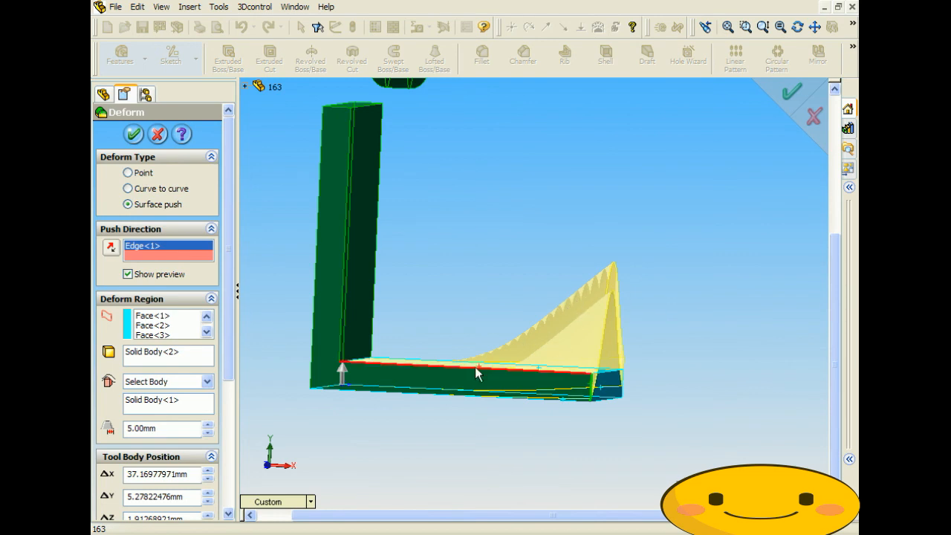
{"action": "scroll", "coordinate": [618, 269], "scroll_direction": "up", "scroll_amount": 3}
{"action": "middle_click_drag", "start_coordinate": [611, 263], "coordinate": [349, 155]}
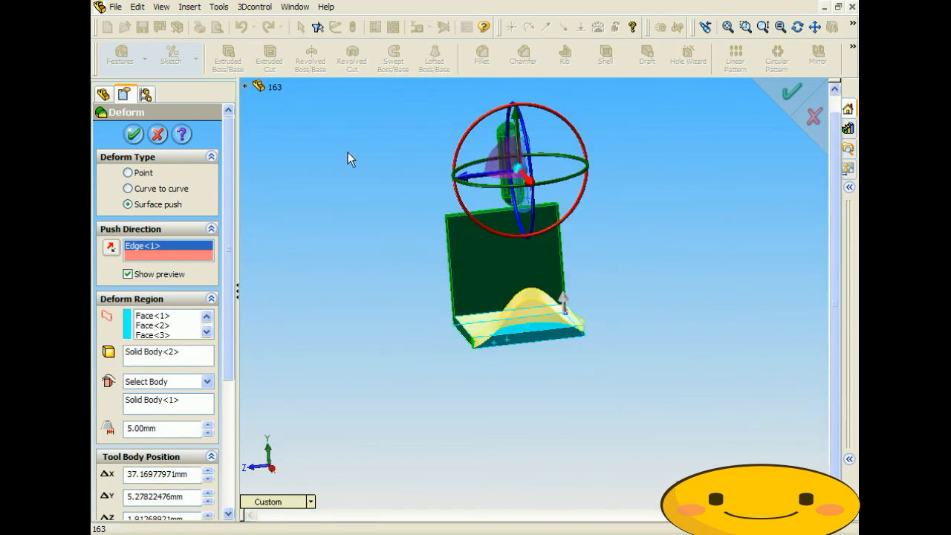
{"action": "left_click", "coordinate": [134, 134]}
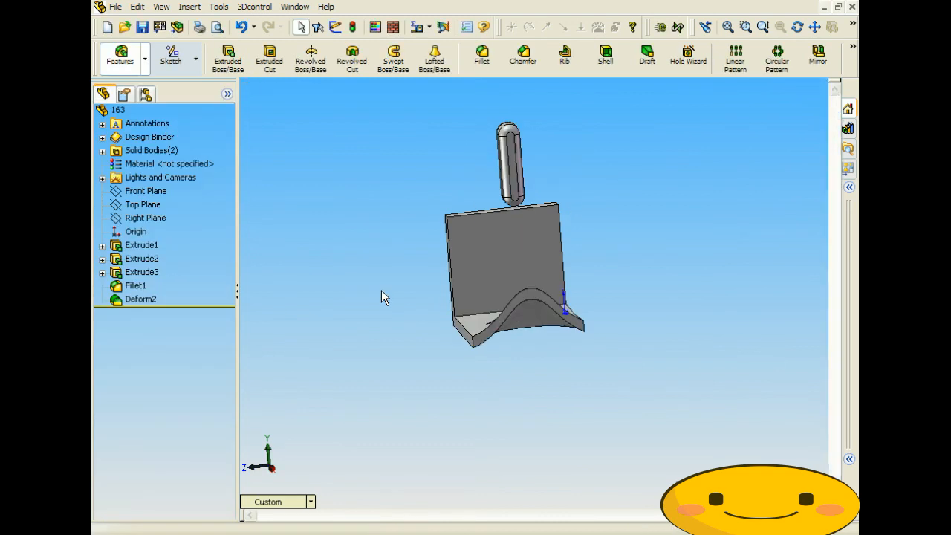
{"action": "middle_click_drag", "start_coordinate": [381, 289], "coordinate": [469, 287]}
{"action": "key", "text": "Escape"}
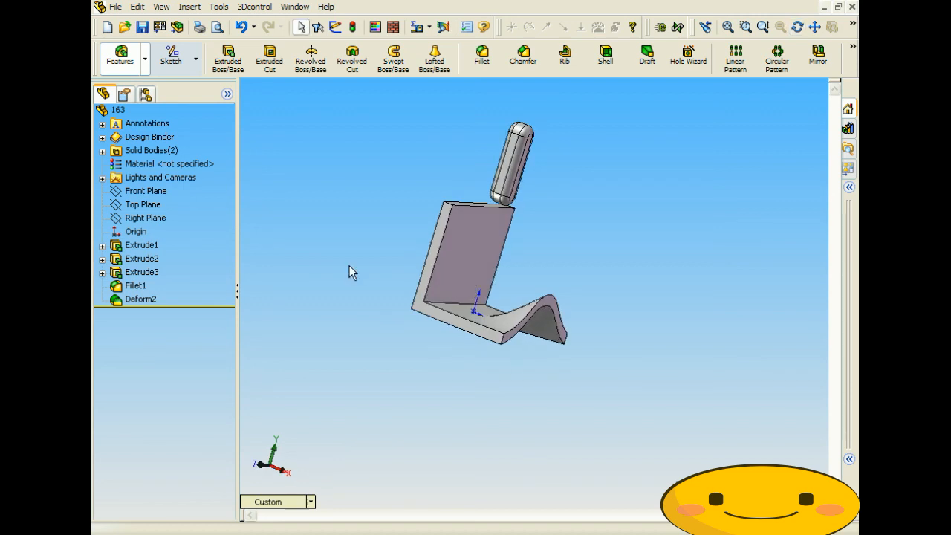
Step: Delete the Deform feature that pushes the flange's end upward
{"action": "left_click", "coordinate": [140, 300]}
{"action": "key", "text": "Delete"}
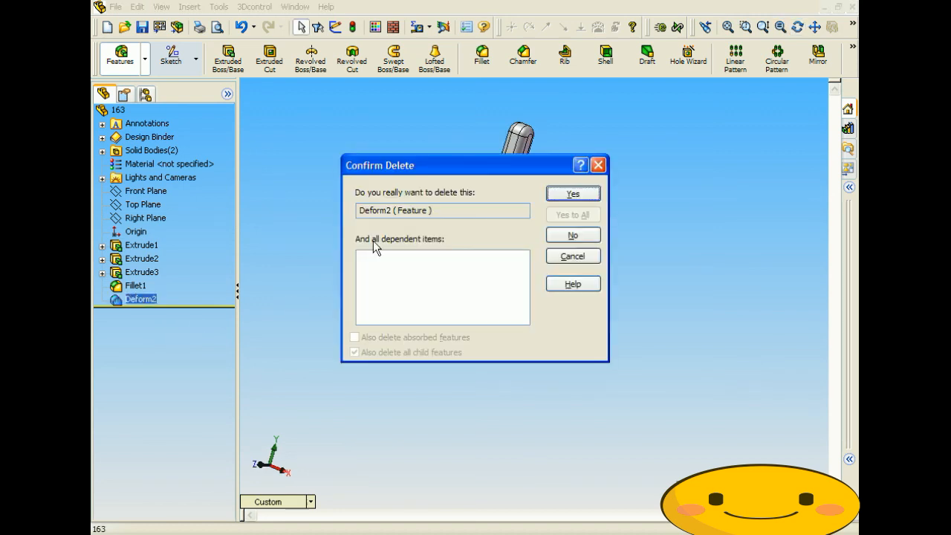
{"action": "left_click", "coordinate": [574, 192]}
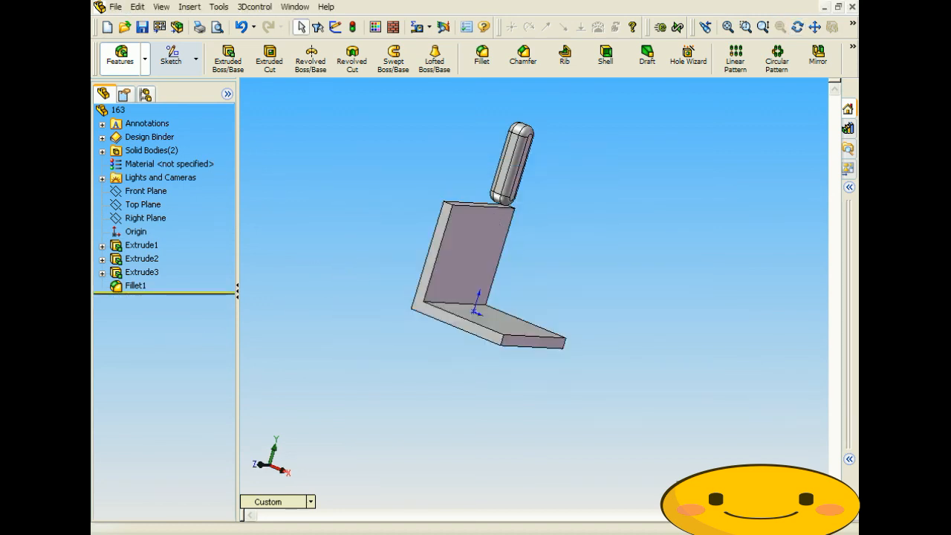
Step: Start a new Surface push Deform and add the vertical wall's inner face, the L-shaped side face and the wall's top face to the deform region
{"action": "left_click", "coordinate": [189, 7]}
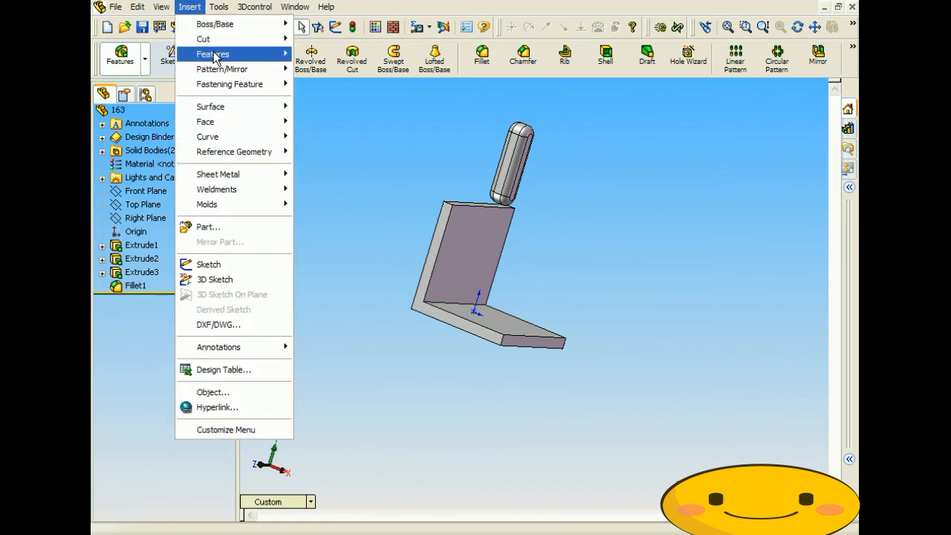
{"action": "mouse_move", "coordinate": [271, 67]}
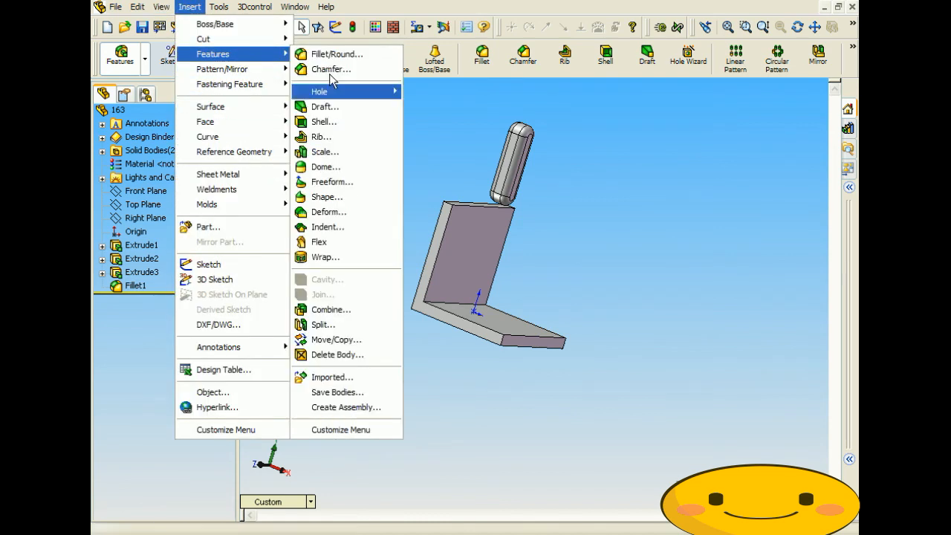
{"action": "left_click", "coordinate": [349, 212]}
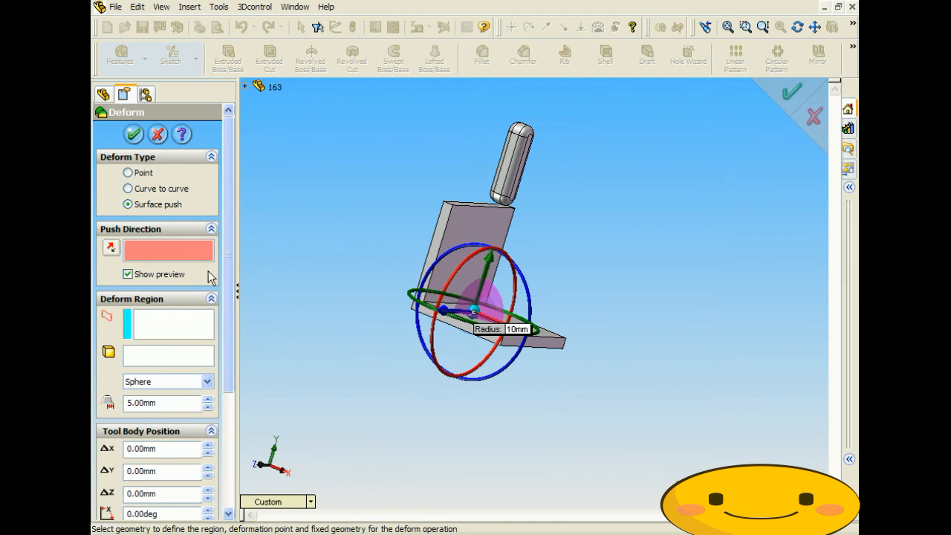
{"action": "left_click", "coordinate": [179, 322]}
{"action": "left_click", "coordinate": [467, 225]}
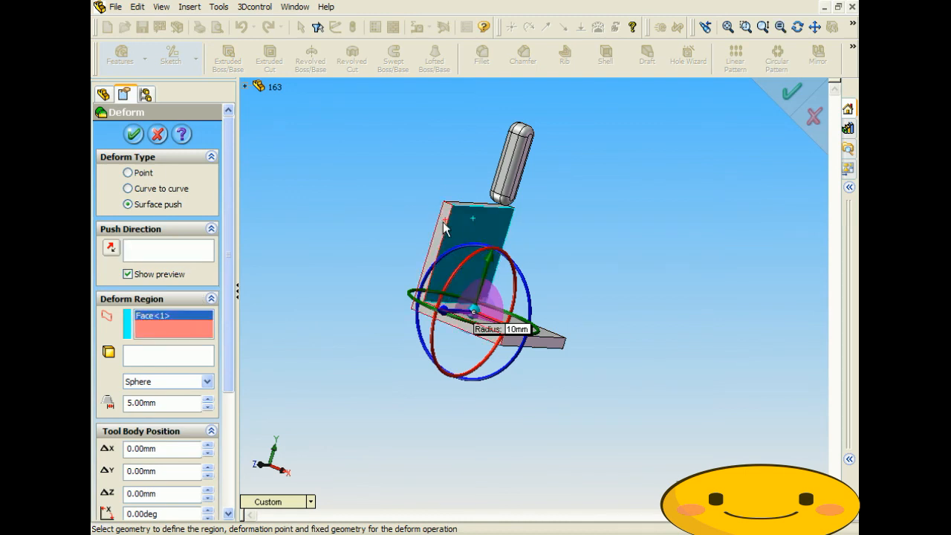
{"action": "left_click", "coordinate": [444, 228]}
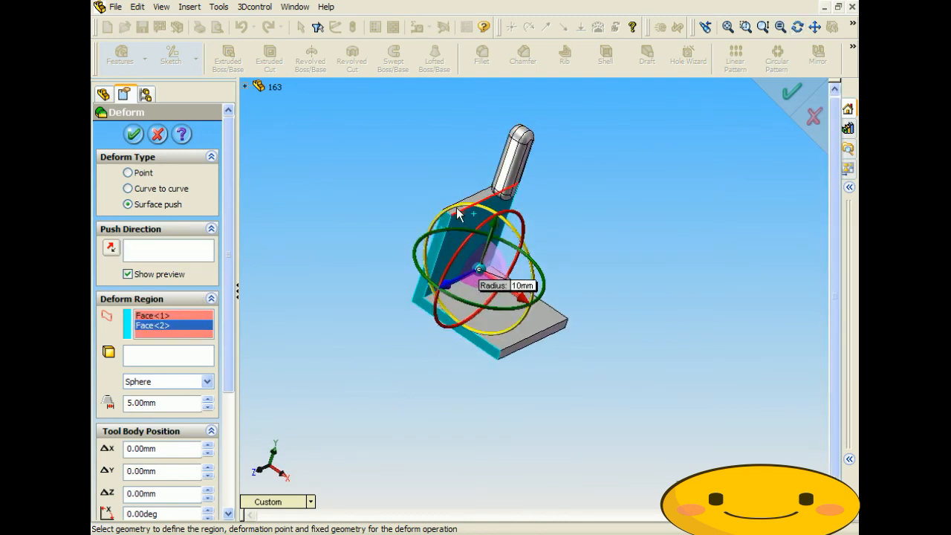
{"action": "scroll", "coordinate": [460, 208], "scroll_direction": "down", "scroll_amount": 5}
{"action": "left_click", "coordinate": [565, 319]}
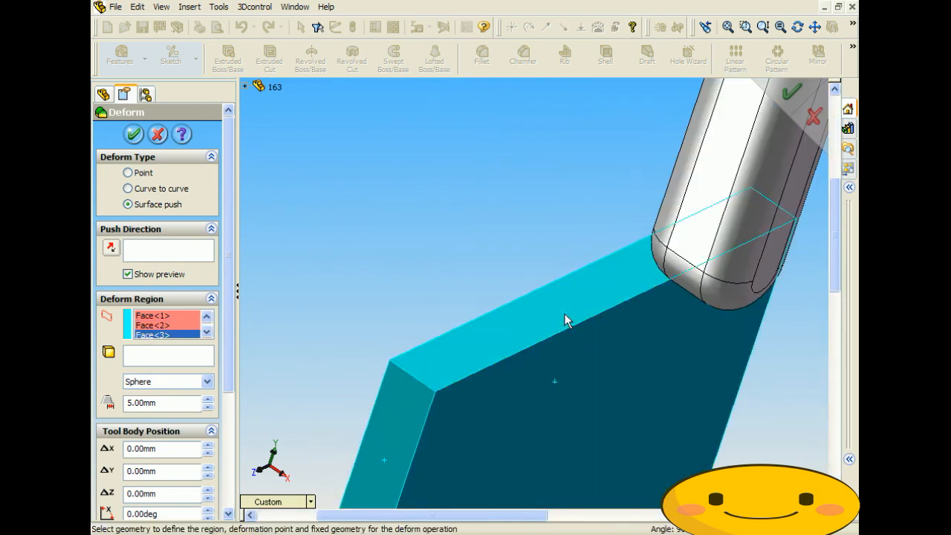
{"action": "scroll", "coordinate": [530, 313], "scroll_direction": "up", "scroll_amount": 4}
Step: Add the remaining five faces of the L-shaped body to the deform region
{"action": "middle_click_drag", "start_coordinate": [530, 313], "coordinate": [593, 323]}
{"action": "left_click", "coordinate": [491, 320]}
{"action": "middle_click_drag", "start_coordinate": [490, 320], "coordinate": [402, 205]}
{"action": "left_click", "coordinate": [338, 430]}
{"action": "middle_click_drag", "start_coordinate": [338, 430], "coordinate": [348, 361]}
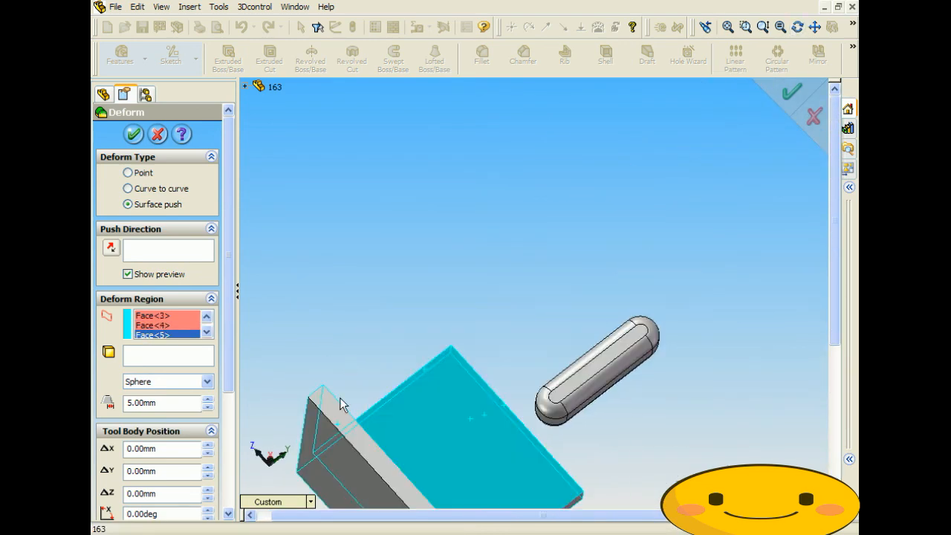
{"action": "left_click", "coordinate": [339, 399]}
{"action": "left_click", "coordinate": [329, 441]}
{"action": "left_click", "coordinate": [396, 310]}
{"action": "middle_click_drag", "start_coordinate": [401, 305], "coordinate": [290, 327]}
Step: Set the L-shaped part as the body to deform and the short edge across the wall's top end as the push direction
{"action": "left_click", "coordinate": [170, 353]}
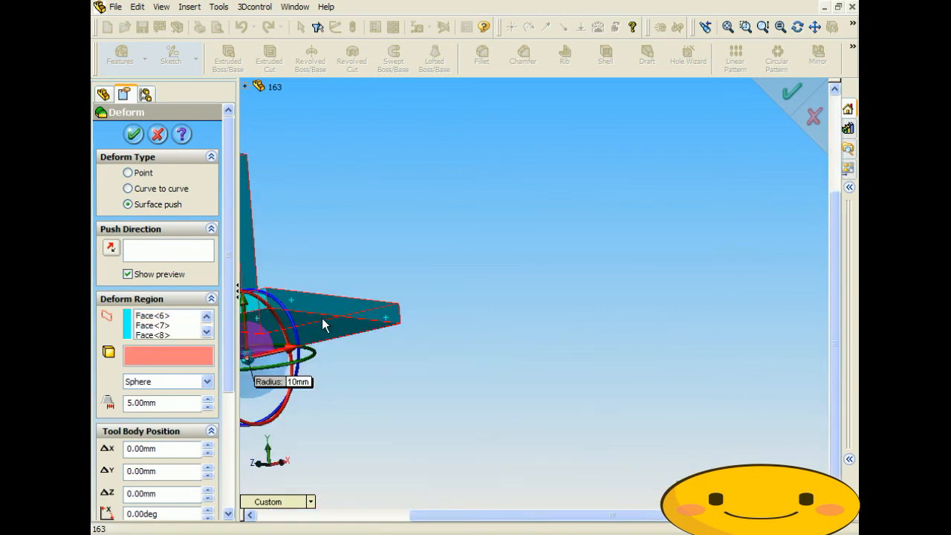
{"action": "left_click", "coordinate": [337, 308]}
{"action": "left_click", "coordinate": [168, 250]}
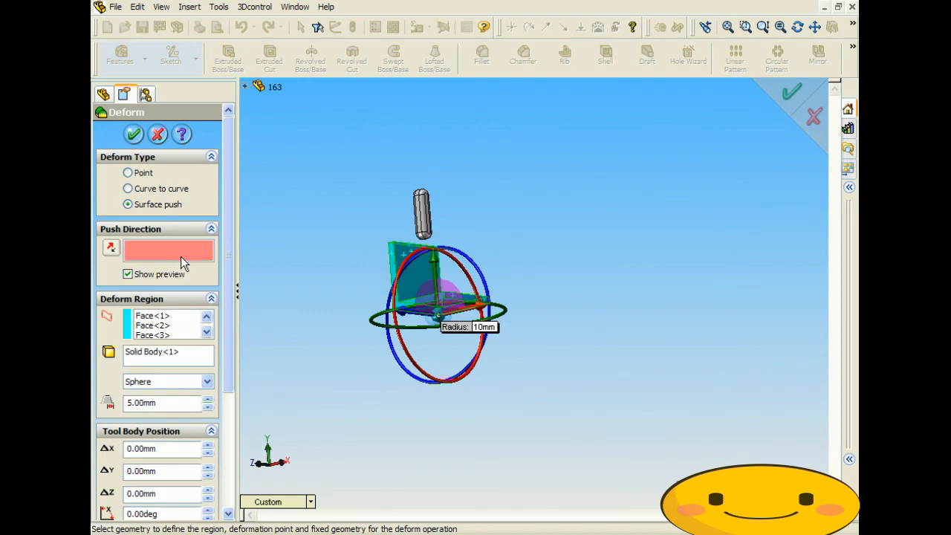
{"action": "scroll", "coordinate": [520, 262], "scroll_direction": "down", "scroll_amount": 5}
{"action": "scroll", "coordinate": [484, 252], "scroll_direction": "down", "scroll_amount": 1}
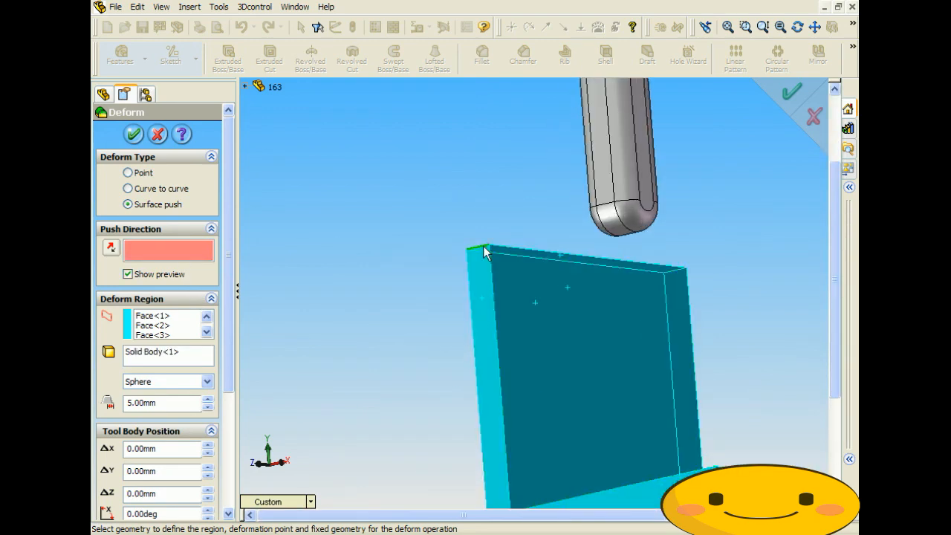
{"action": "left_click", "coordinate": [484, 250]}
{"action": "scroll", "coordinate": [513, 289], "scroll_direction": "up", "scroll_amount": 5}
{"action": "middle_click_drag", "start_coordinate": [525, 315], "coordinate": [394, 308]}
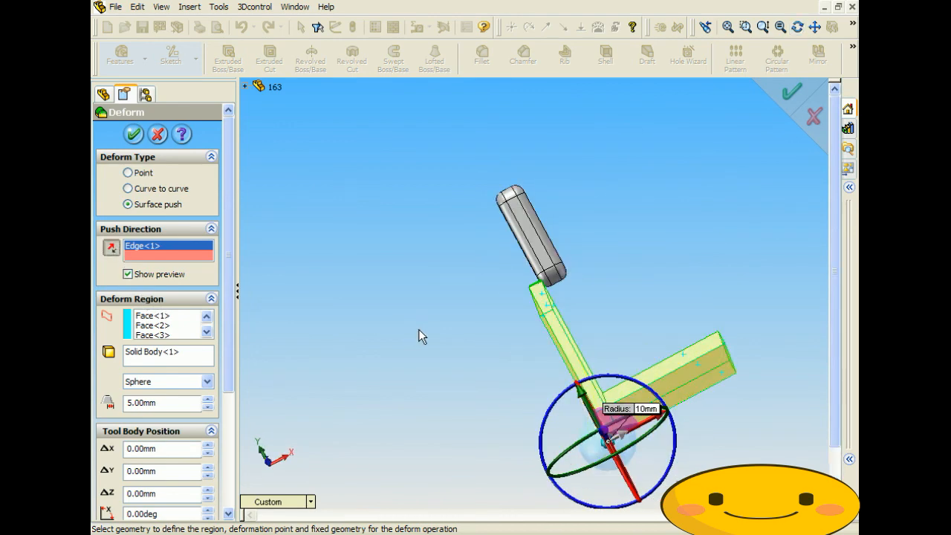
Step: Set the tool body type to Select Body and use the separate rounded bar as the tool
{"action": "left_click", "coordinate": [207, 382]}
{"action": "left_click", "coordinate": [164, 433]}
{"action": "left_click", "coordinate": [532, 236]}
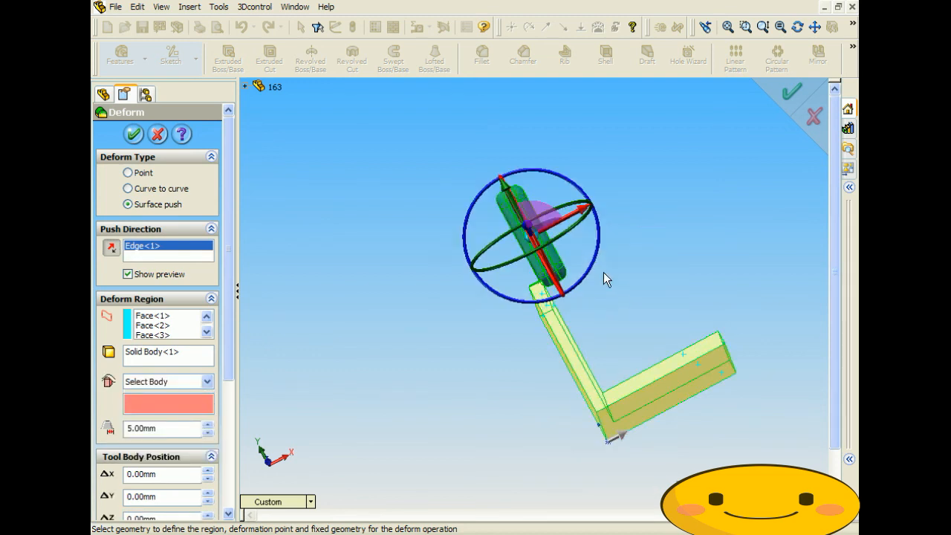
Step: Move the tool body beside the wall to about ΔX 27.8 mm, ΔY -32.6 mm and ΔZ 6.6 mm
{"action": "left_click_drag", "start_coordinate": [539, 245], "coordinate": [531, 374]}
{"action": "left_click_drag", "start_coordinate": [605, 325], "coordinate": [637, 324]}
{"action": "scroll", "coordinate": [637, 324], "scroll_direction": "down", "scroll_amount": 3}
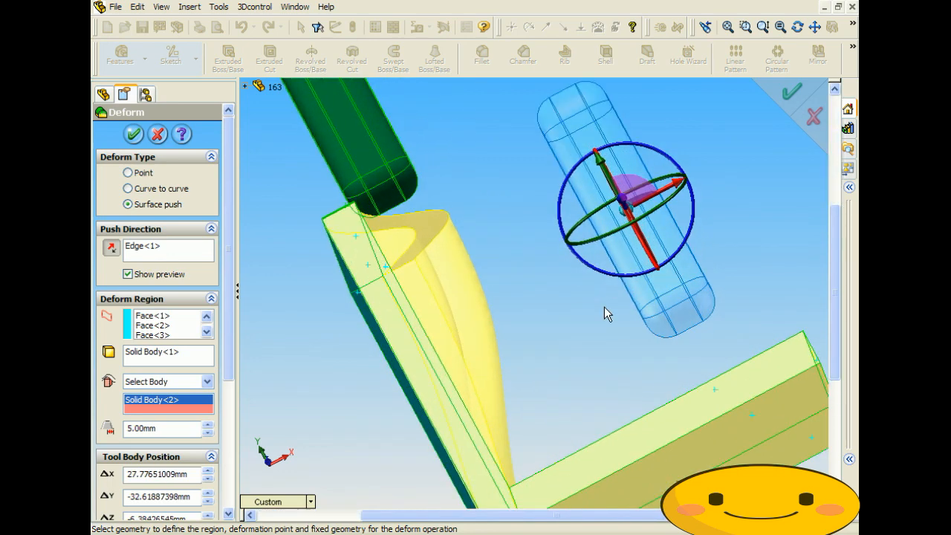
{"action": "scroll", "coordinate": [603, 307], "scroll_direction": "up", "scroll_amount": 2}
{"action": "middle_click_drag", "start_coordinate": [603, 308], "coordinate": [594, 342]}
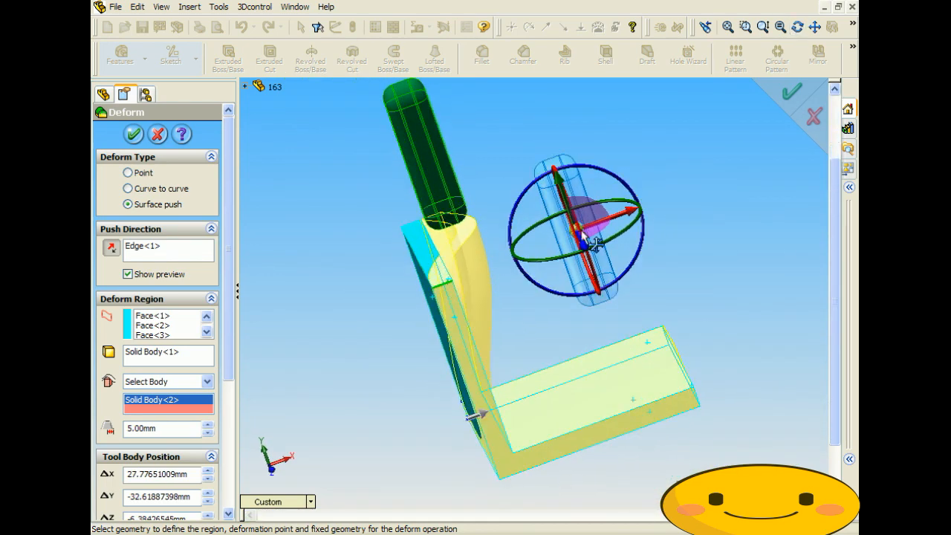
{"action": "middle_click_drag", "start_coordinate": [541, 316], "coordinate": [592, 268]}
{"action": "left_click_drag", "start_coordinate": [592, 271], "coordinate": [609, 277]}
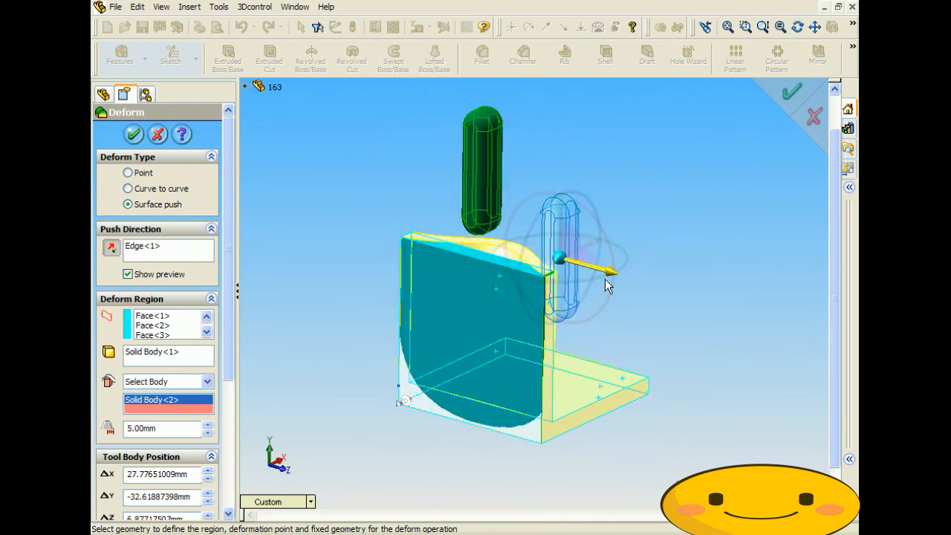
{"action": "middle_click_drag", "start_coordinate": [554, 316], "coordinate": [485, 285]}
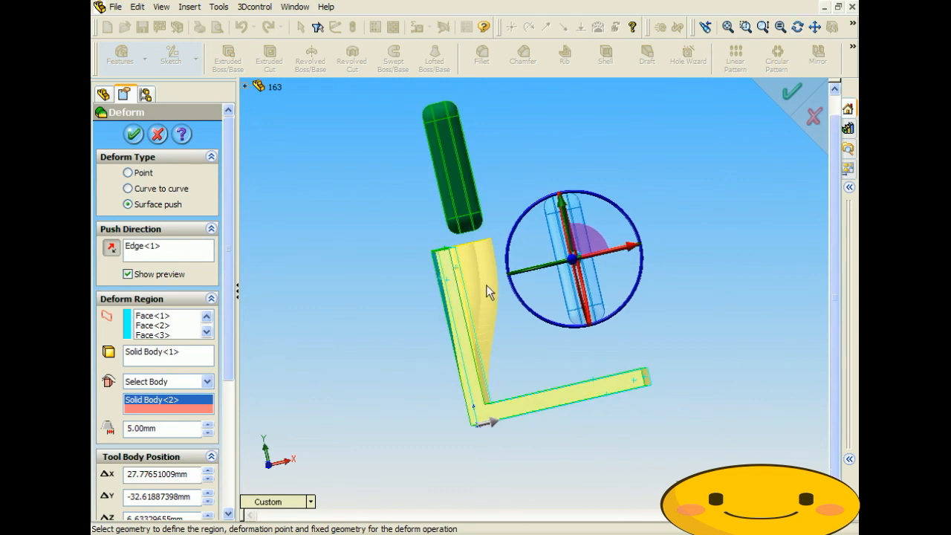
Step: Shift the tool body farther from the wall to about ΔX 47.6 mm, ΔY -38.5 mm and ΔZ 0.08 mm
{"action": "left_click_drag", "start_coordinate": [631, 251], "coordinate": [710, 242]}
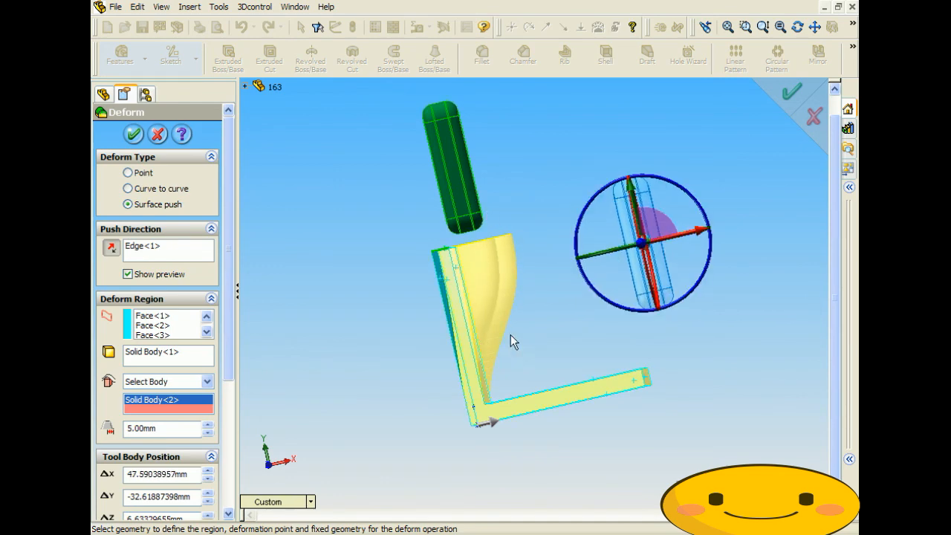
{"action": "mouse_move", "coordinate": [510, 334]}
{"action": "middle_mouse_down"}
{"action": "mouse_move", "coordinate": [545, 329]}
{"action": "mouse_move", "coordinate": [510, 334]}
{"action": "middle_mouse_up"}
{"action": "mouse_move", "coordinate": [628, 222]}
{"action": "left_mouse_down"}
{"action": "mouse_move", "coordinate": [640, 250]}
{"action": "mouse_move", "coordinate": [637, 215]}
{"action": "left_mouse_up"}
{"action": "middle_click_drag", "start_coordinate": [577, 255], "coordinate": [618, 391]}
{"action": "middle_click_drag", "start_coordinate": [631, 226], "coordinate": [626, 235]}
{"action": "mouse_move", "coordinate": [651, 227]}
{"action": "left_mouse_down"}
{"action": "mouse_move", "coordinate": [637, 211]}
{"action": "mouse_move", "coordinate": [644, 217]}
{"action": "left_mouse_up"}
{"action": "middle_click_drag", "start_coordinate": [498, 250], "coordinate": [456, 148]}
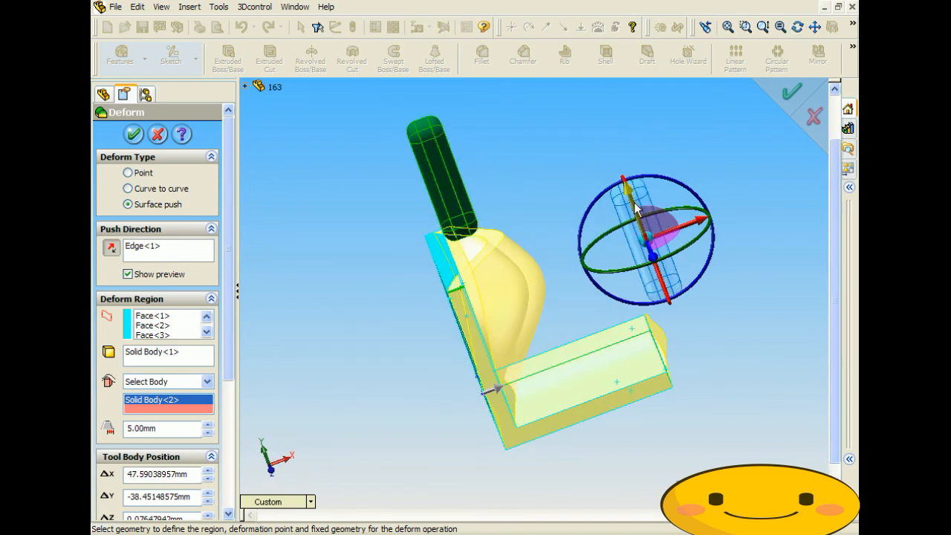
Step: Raise the tool body to about ΔY -35.7 mm and check the bulge preview from several sides
{"action": "left_click_drag", "start_coordinate": [632, 204], "coordinate": [630, 198]}
{"action": "middle_click_drag", "start_coordinate": [544, 266], "coordinate": [505, 245]}
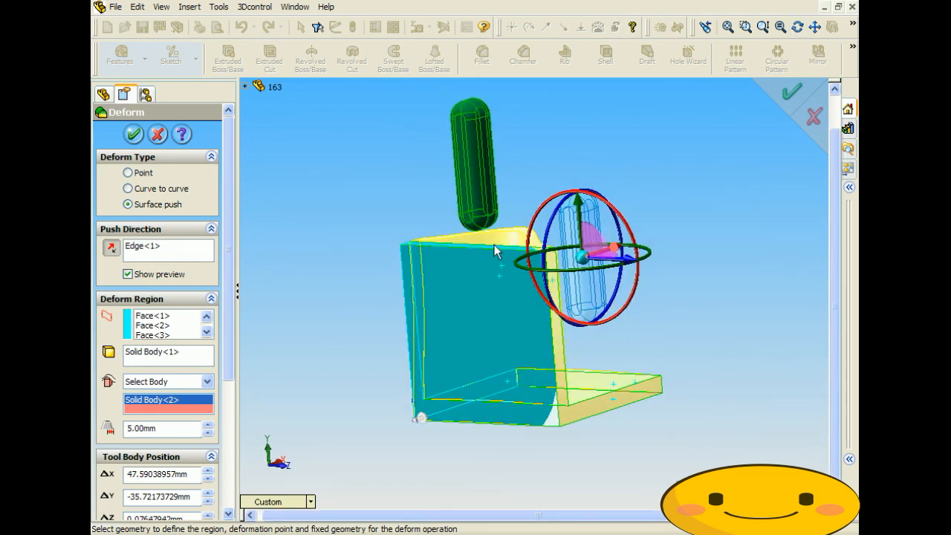
{"action": "middle_click_drag", "start_coordinate": [494, 245], "coordinate": [617, 382]}
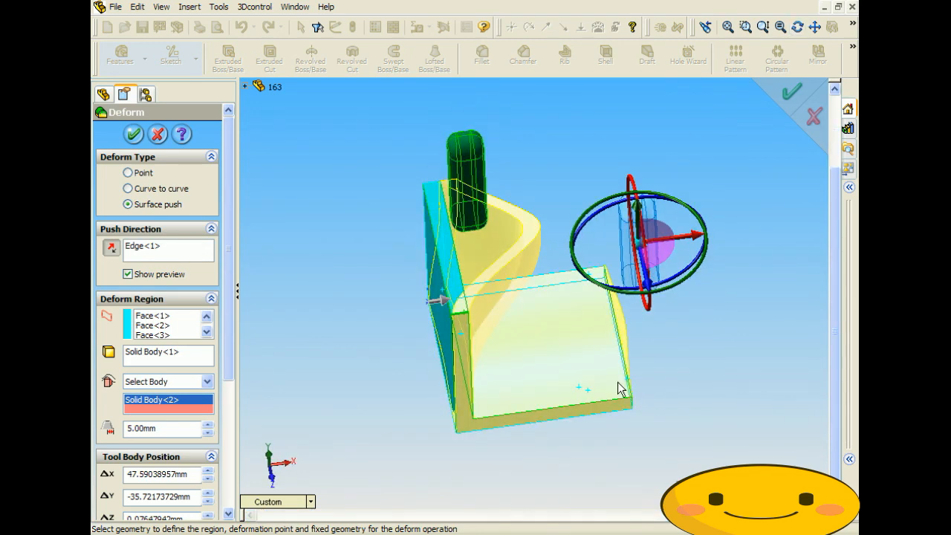
{"action": "middle_click_drag", "start_coordinate": [537, 250], "coordinate": [527, 294]}
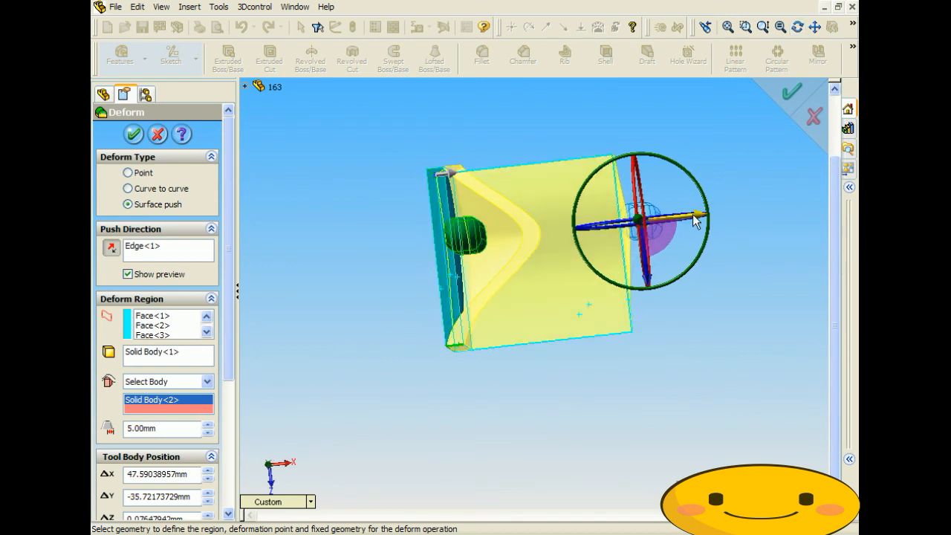
Step: Move the tool body back toward the wall to about ΔX 31.7 mm and accept the Surface push Deform
{"action": "left_click_drag", "start_coordinate": [684, 216], "coordinate": [633, 223]}
{"action": "middle_click_drag", "start_coordinate": [579, 260], "coordinate": [557, 184]}
{"action": "middle_click_drag", "start_coordinate": [548, 243], "coordinate": [549, 200]}
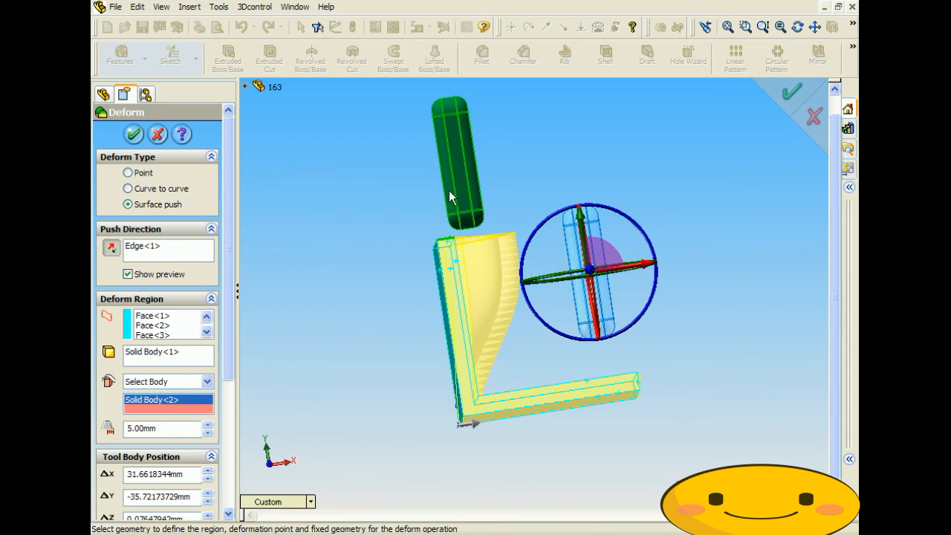
{"action": "middle_click_drag", "start_coordinate": [549, 200], "coordinate": [524, 237]}
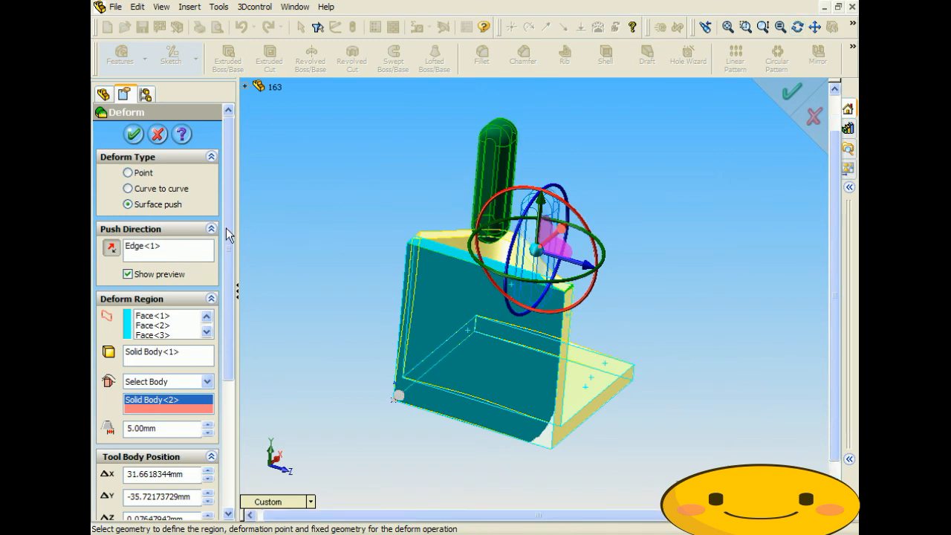
{"action": "middle_click_drag", "start_coordinate": [524, 236], "coordinate": [469, 239]}
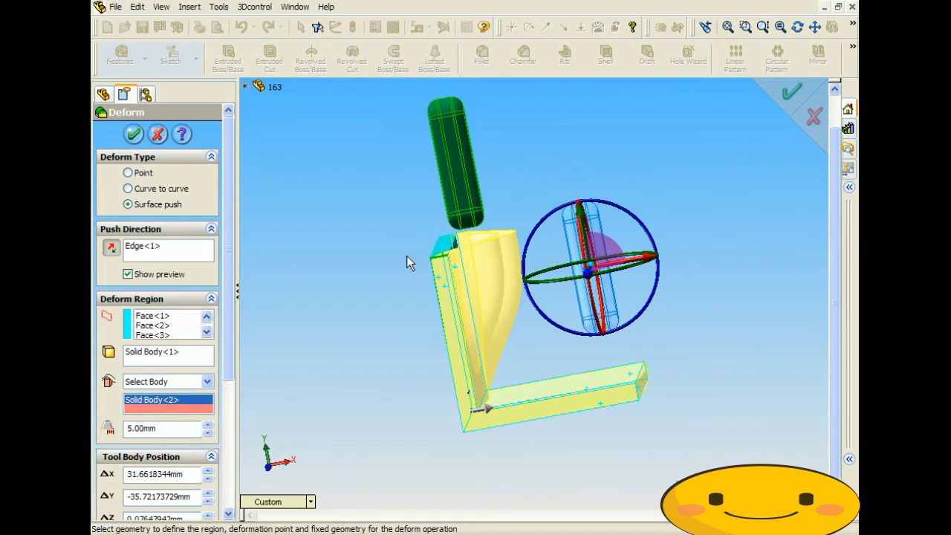
{"action": "middle_click_drag", "start_coordinate": [465, 253], "coordinate": [488, 380]}
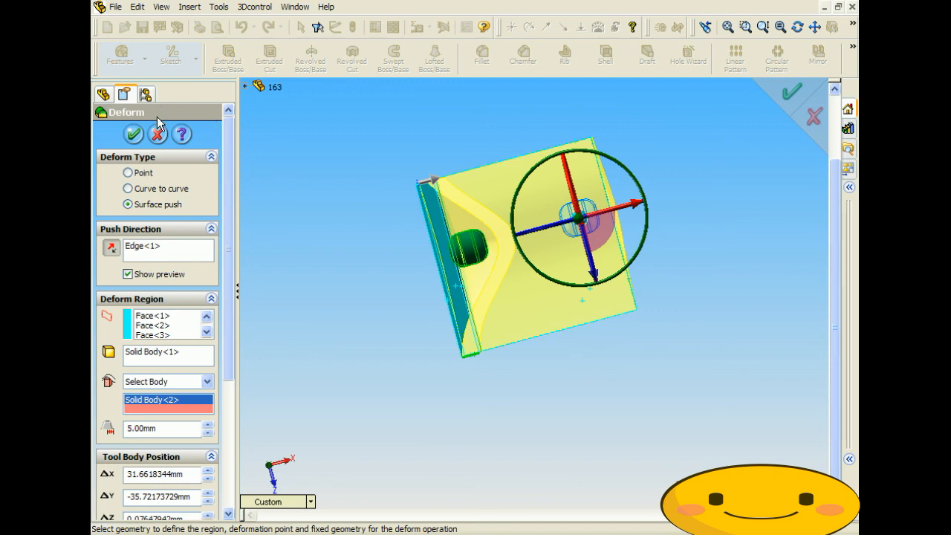
{"action": "left_click", "coordinate": [135, 135]}
Step: Hide the rounded bar's body and view the deformed L-shaped part on its own
{"action": "middle_click_drag", "start_coordinate": [330, 221], "coordinate": [454, 181]}
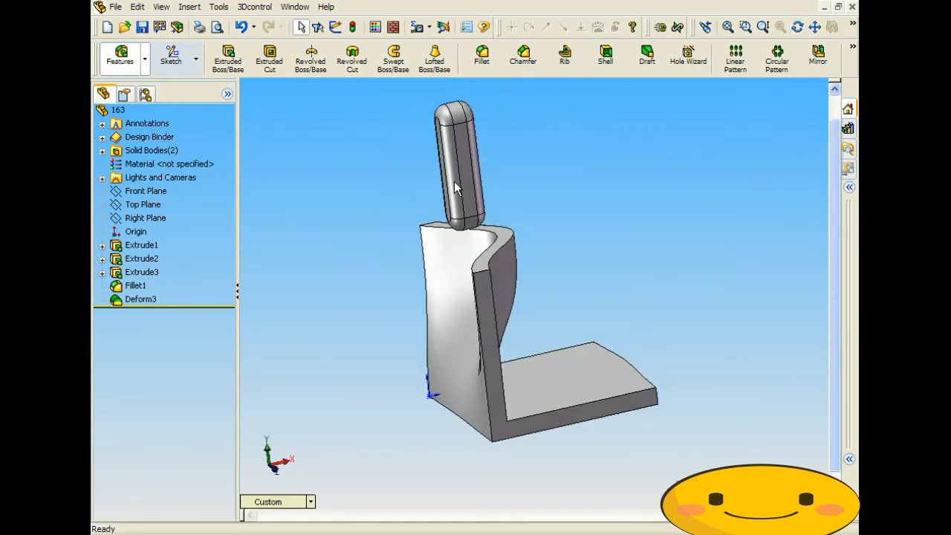
{"action": "left_click", "coordinate": [141, 277]}
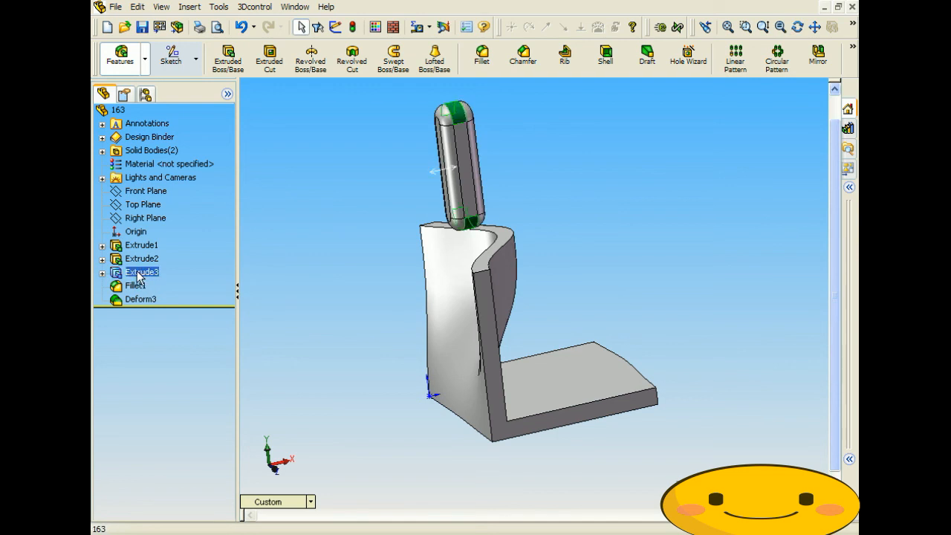
{"action": "right_click", "coordinate": [138, 276]}
{"action": "left_click", "coordinate": [195, 529]}
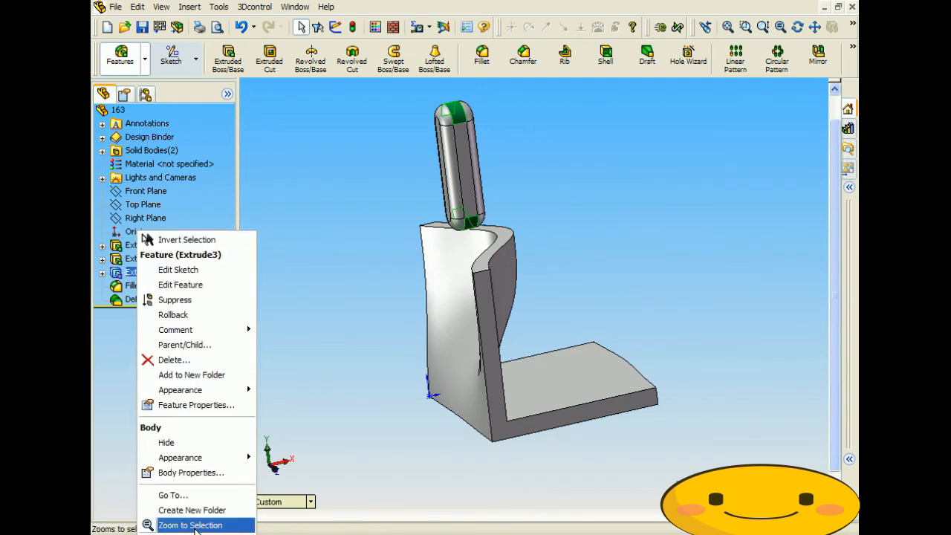
{"action": "left_click", "coordinate": [199, 443]}
{"action": "middle_click_drag", "start_coordinate": [328, 339], "coordinate": [647, 438]}
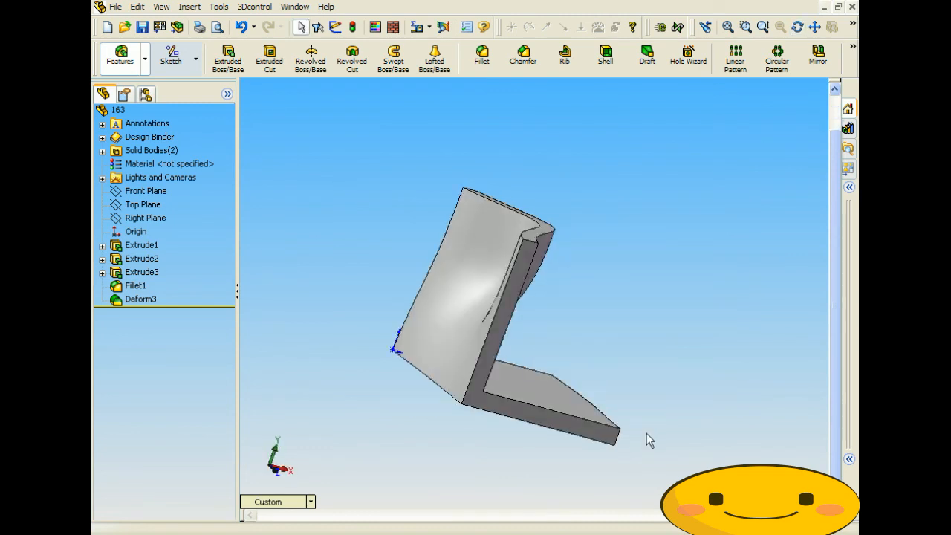